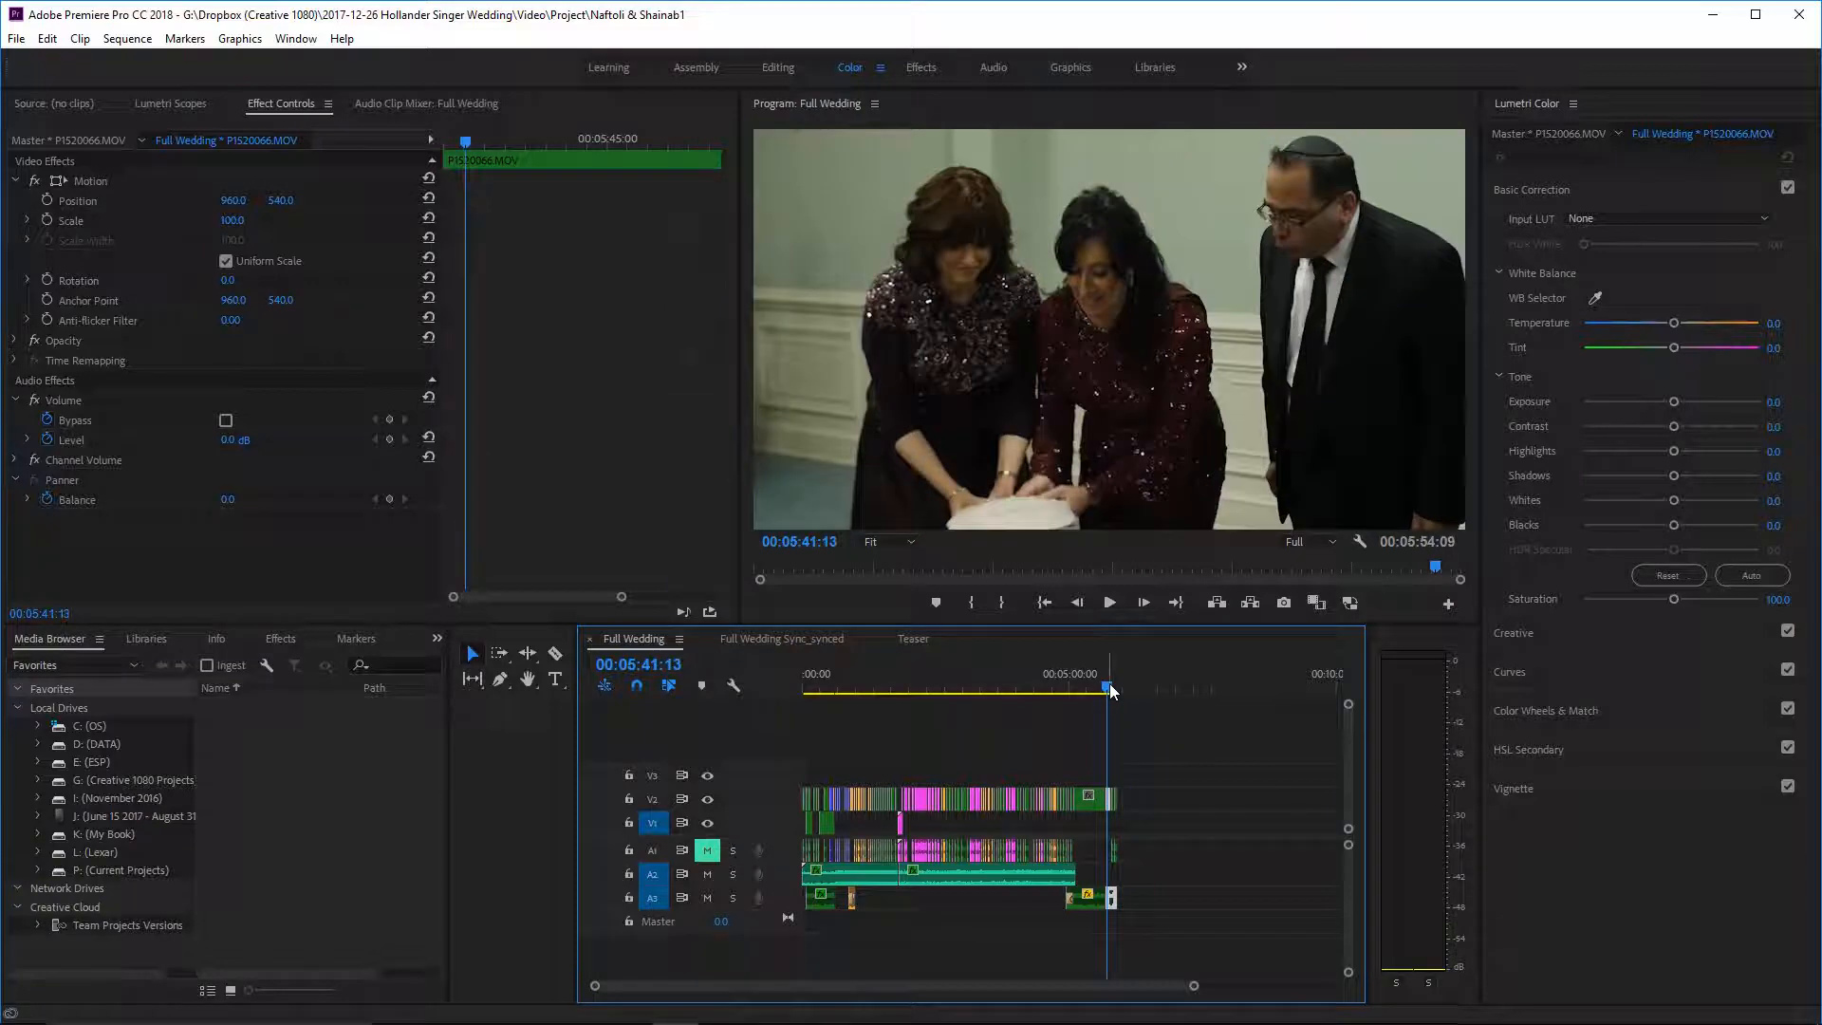
- Play the Full Wedding sequence briefly, move the playhead past the last clip, and deselect everything
{"action": "key", "text": "space"}
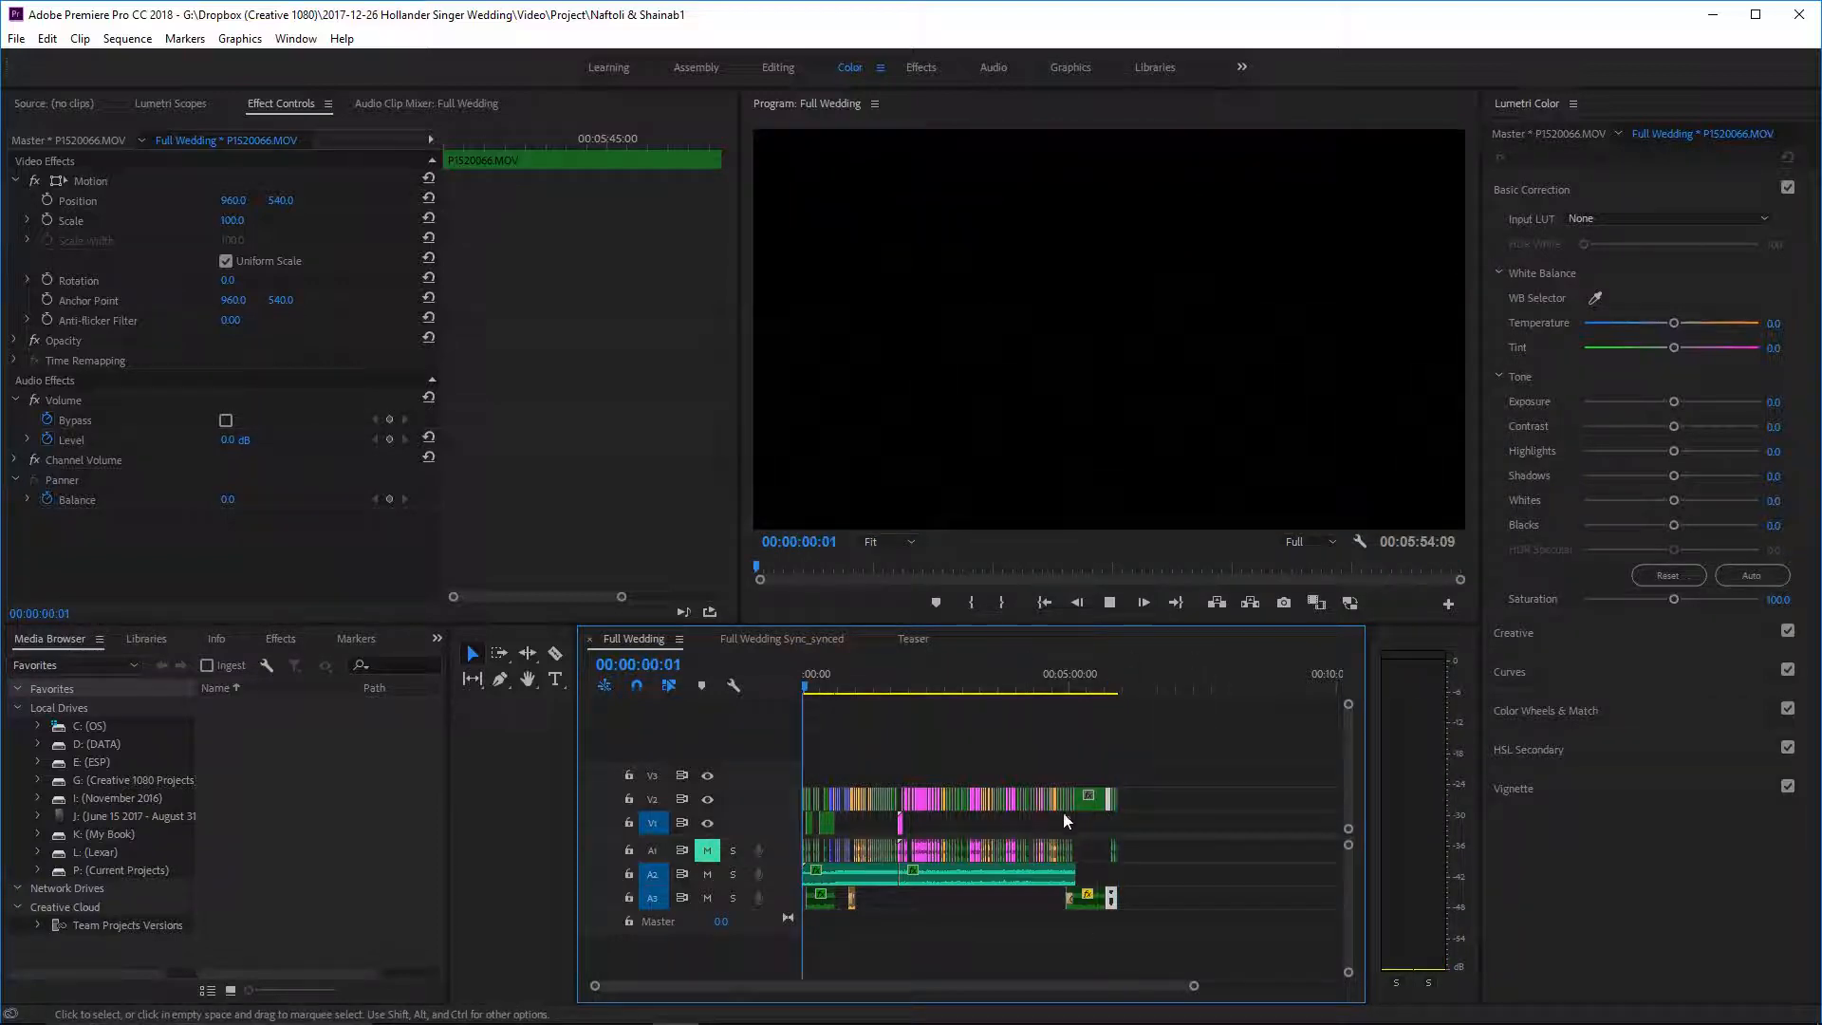
{"action": "left_click", "coordinate": [1127, 685]}
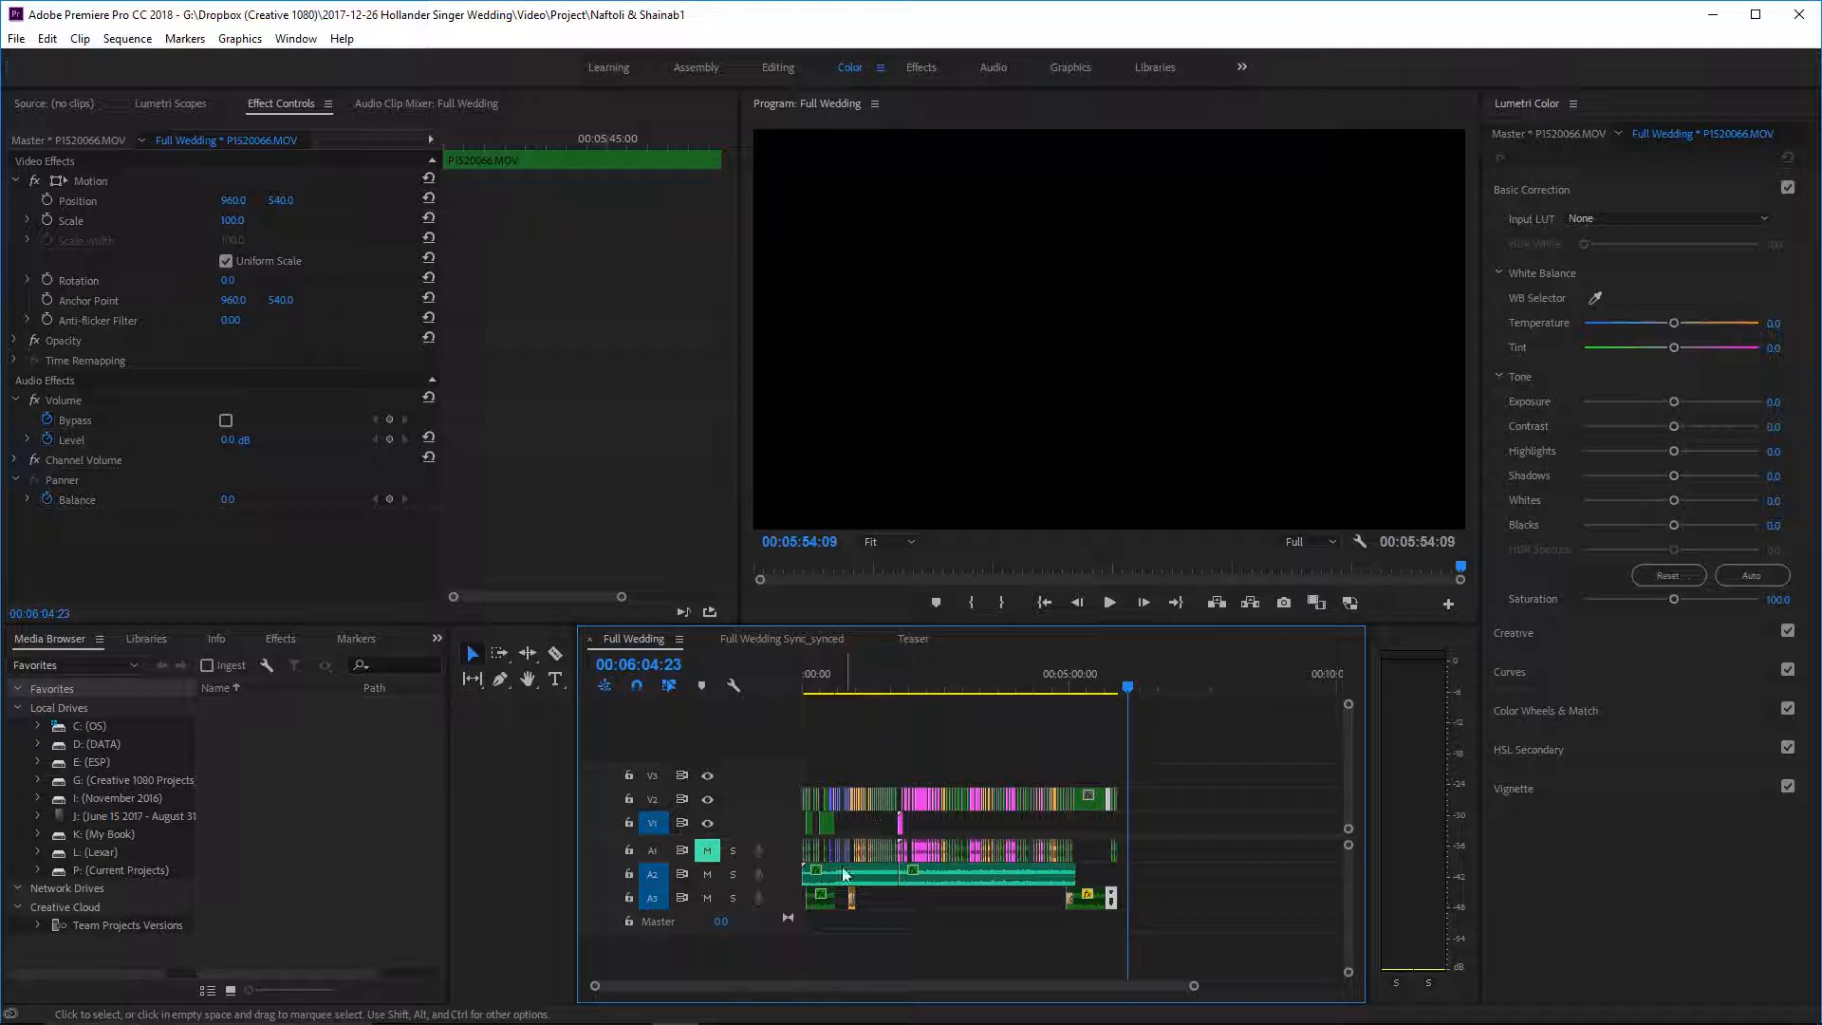
{"action": "left_click", "coordinate": [932, 727]}
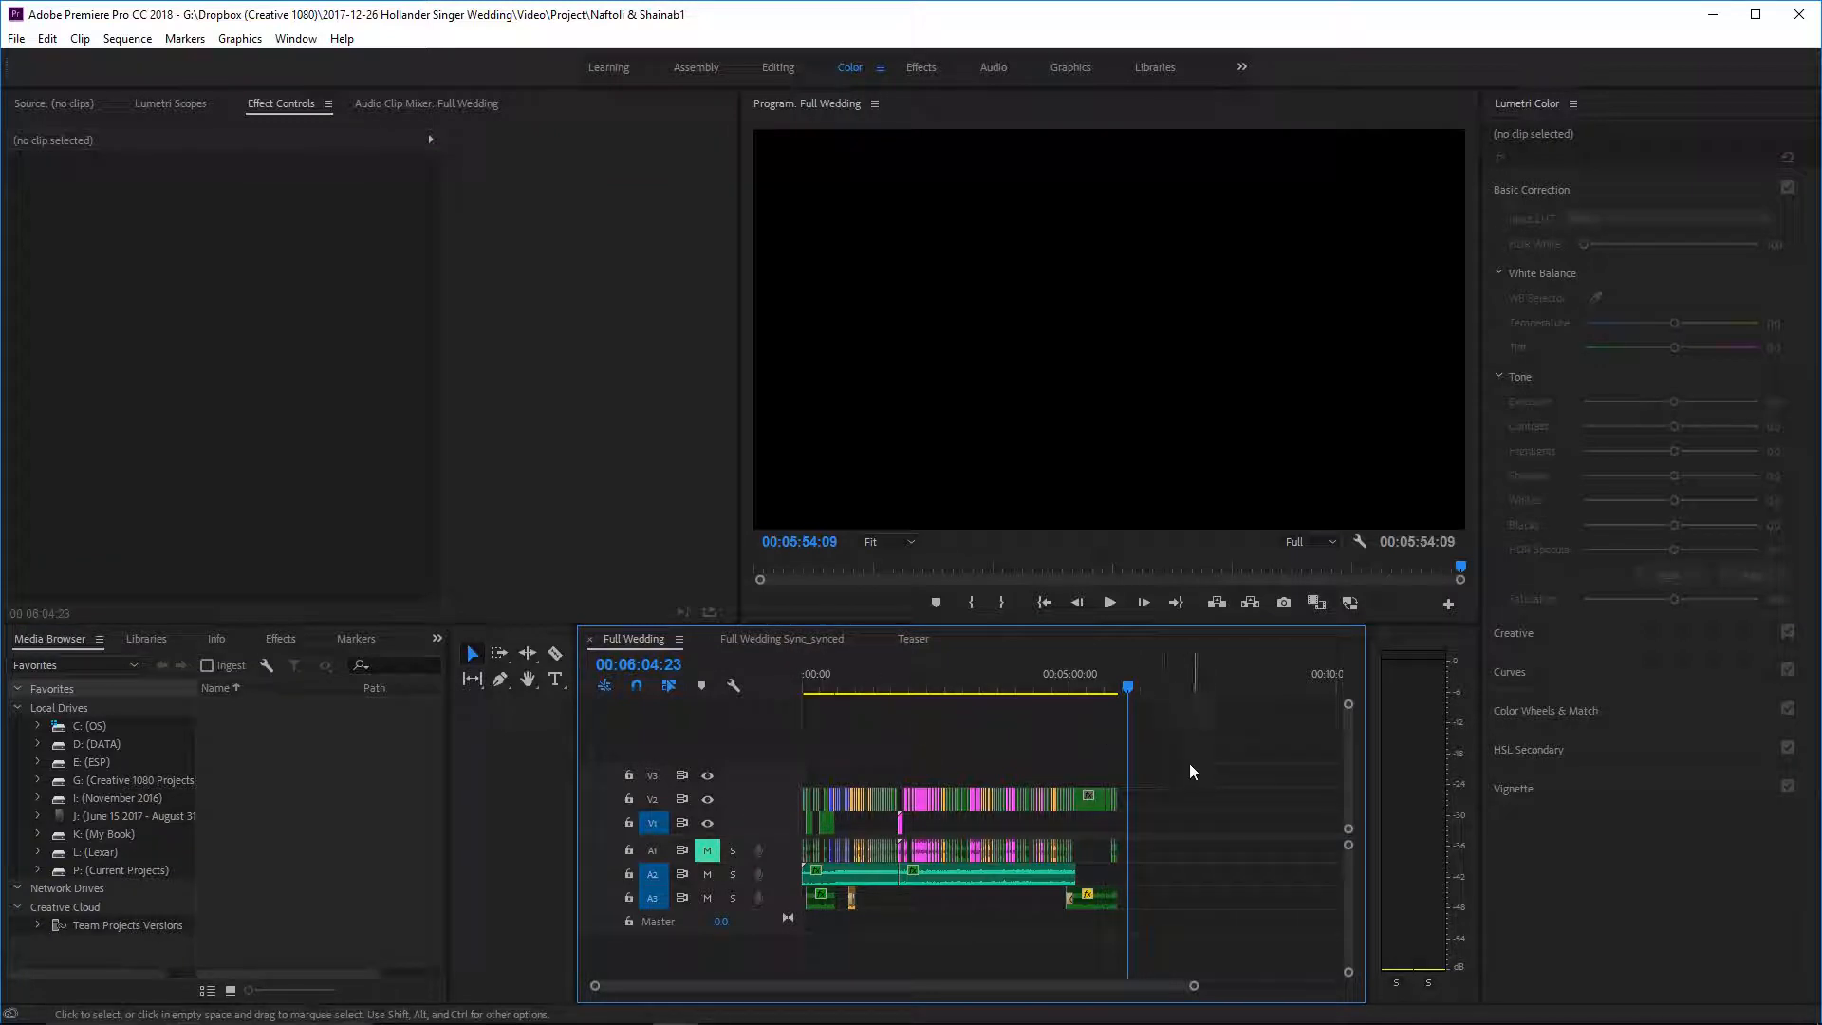
- Open the Full Wedding Sync_synced sequence and copy its ceremony clips between roughly the one- and two-hour-fifteen marks, with the overlapping recorder audio
{"action": "left_click", "coordinate": [820, 638]}
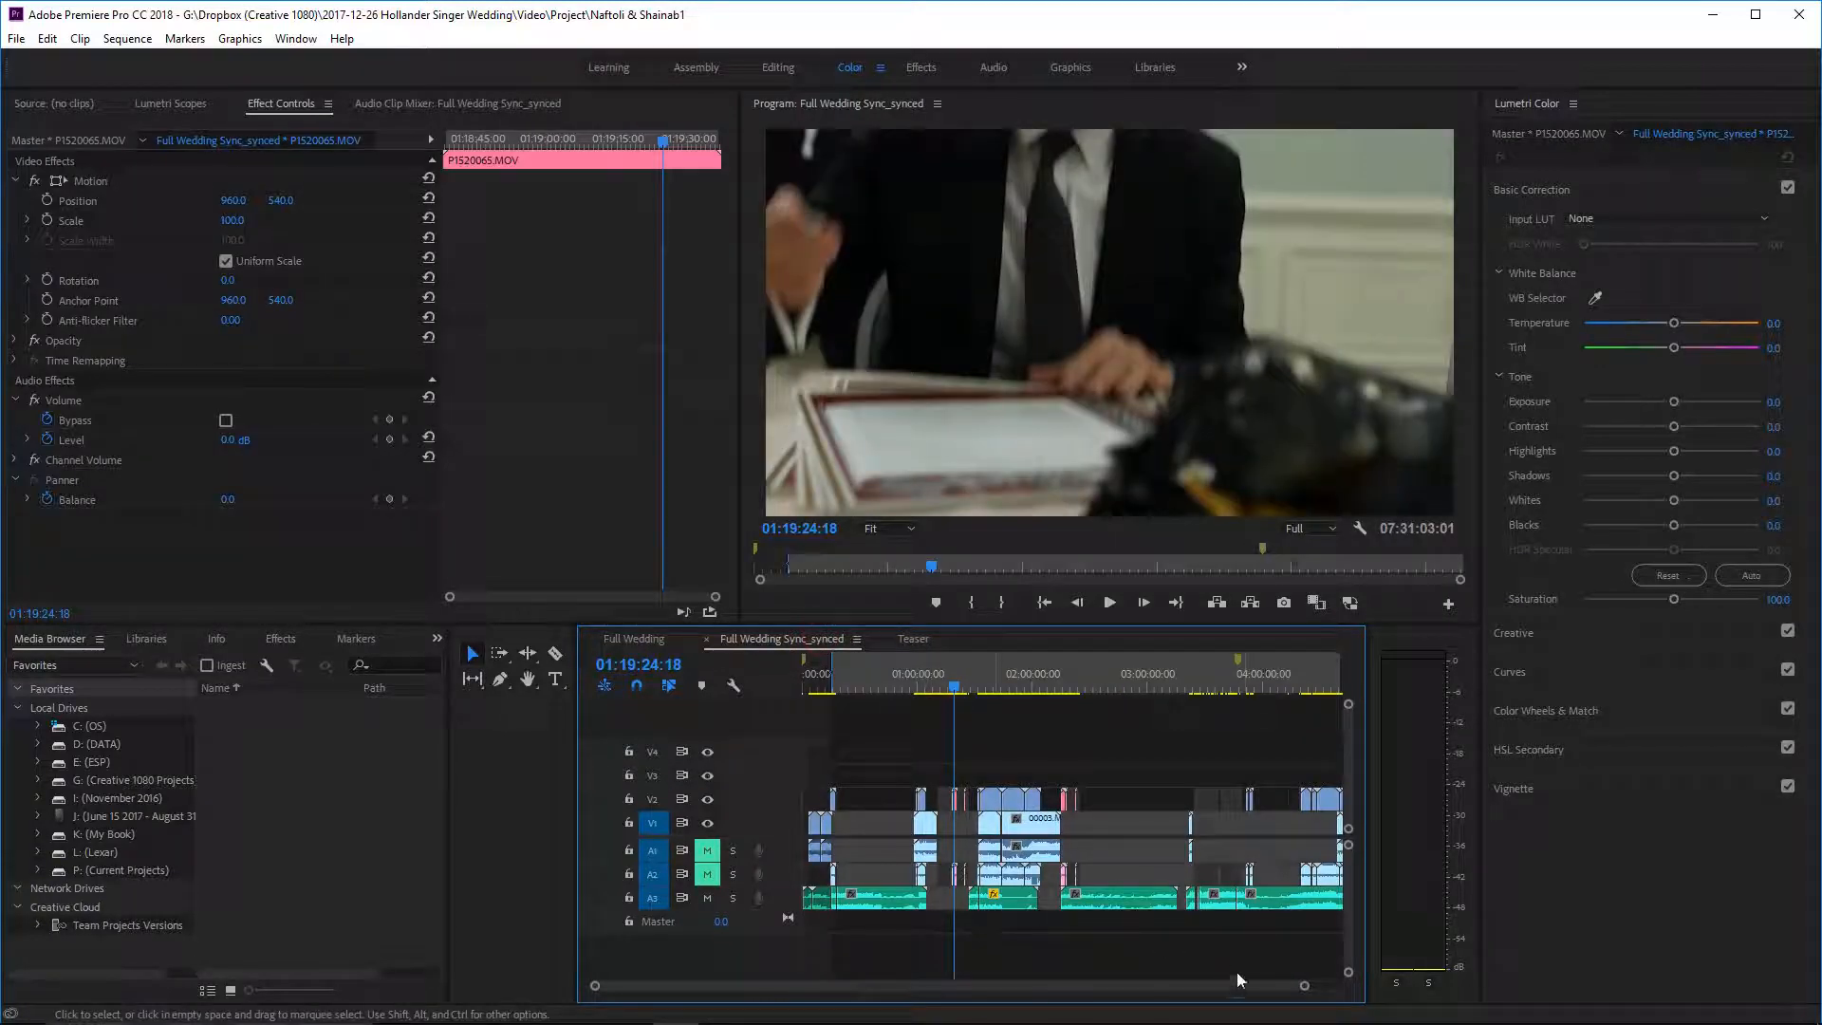
{"action": "left_click_drag", "start_coordinate": [1305, 990], "coordinate": [1337, 987]}
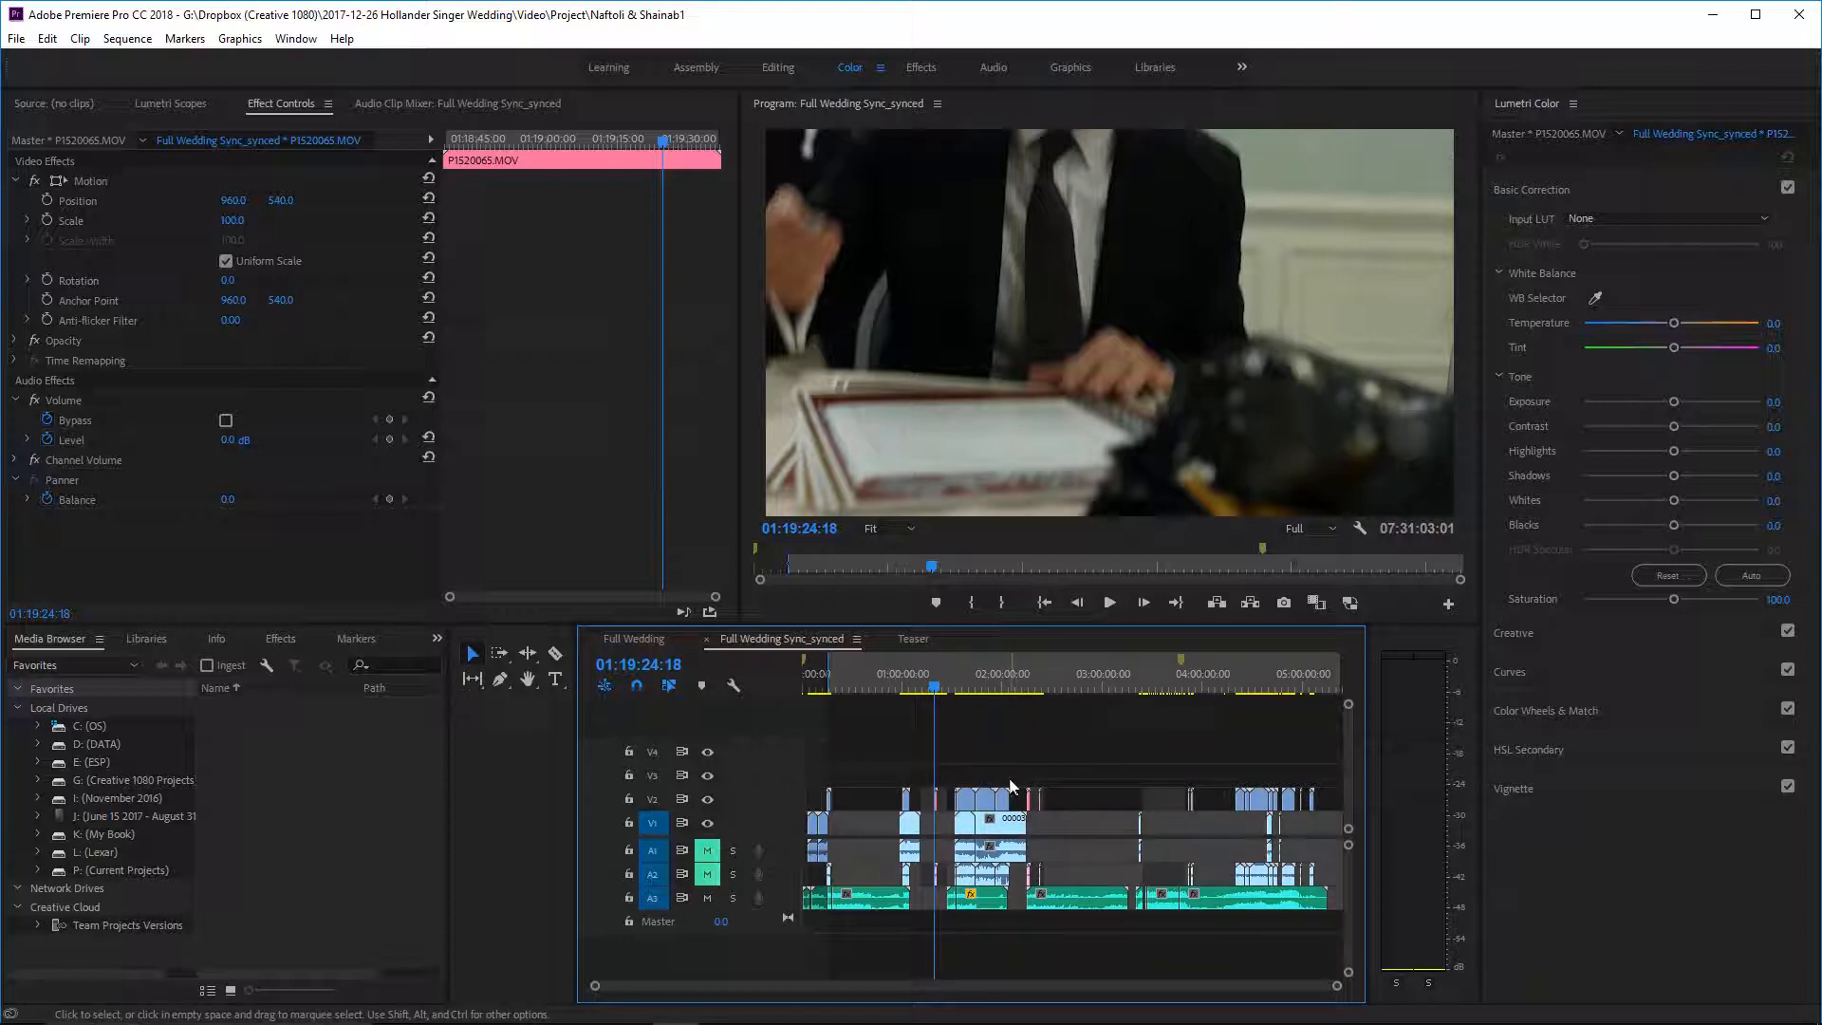
{"action": "left_click_drag", "start_coordinate": [1101, 749], "coordinate": [1331, 895]}
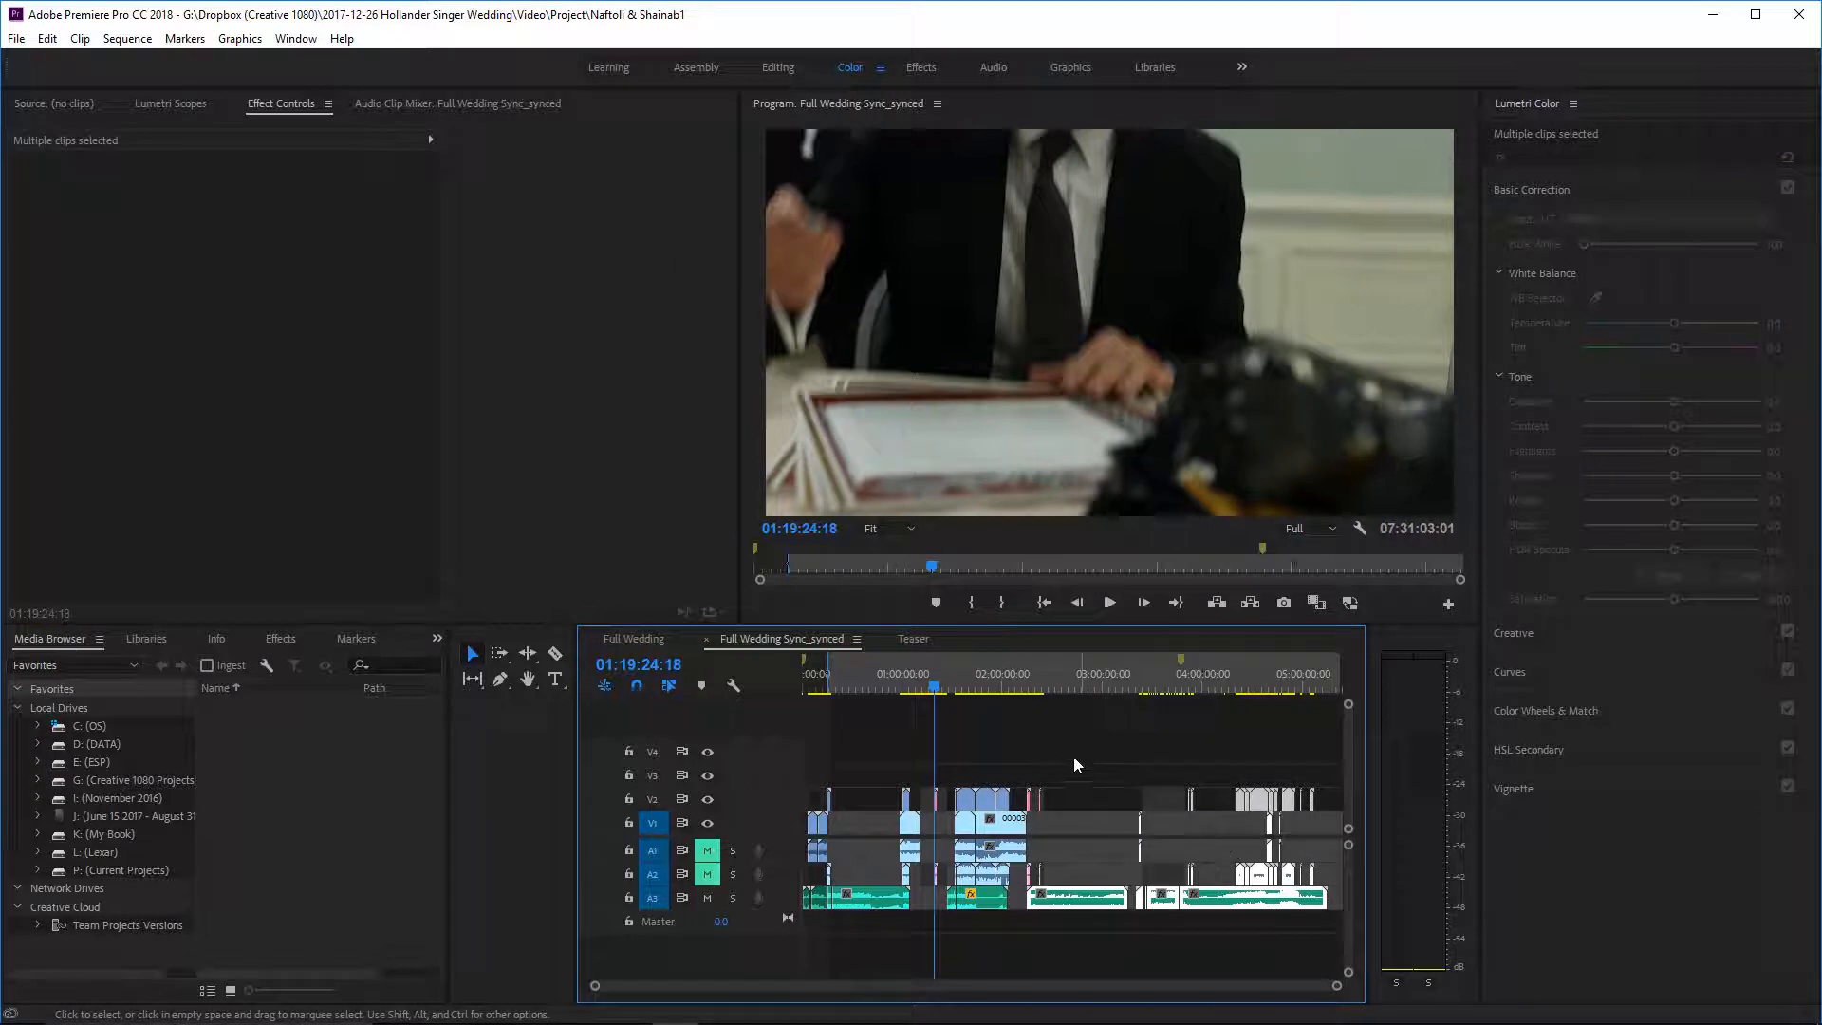
{"action": "left_click_drag", "start_coordinate": [1065, 765], "coordinate": [880, 875]}
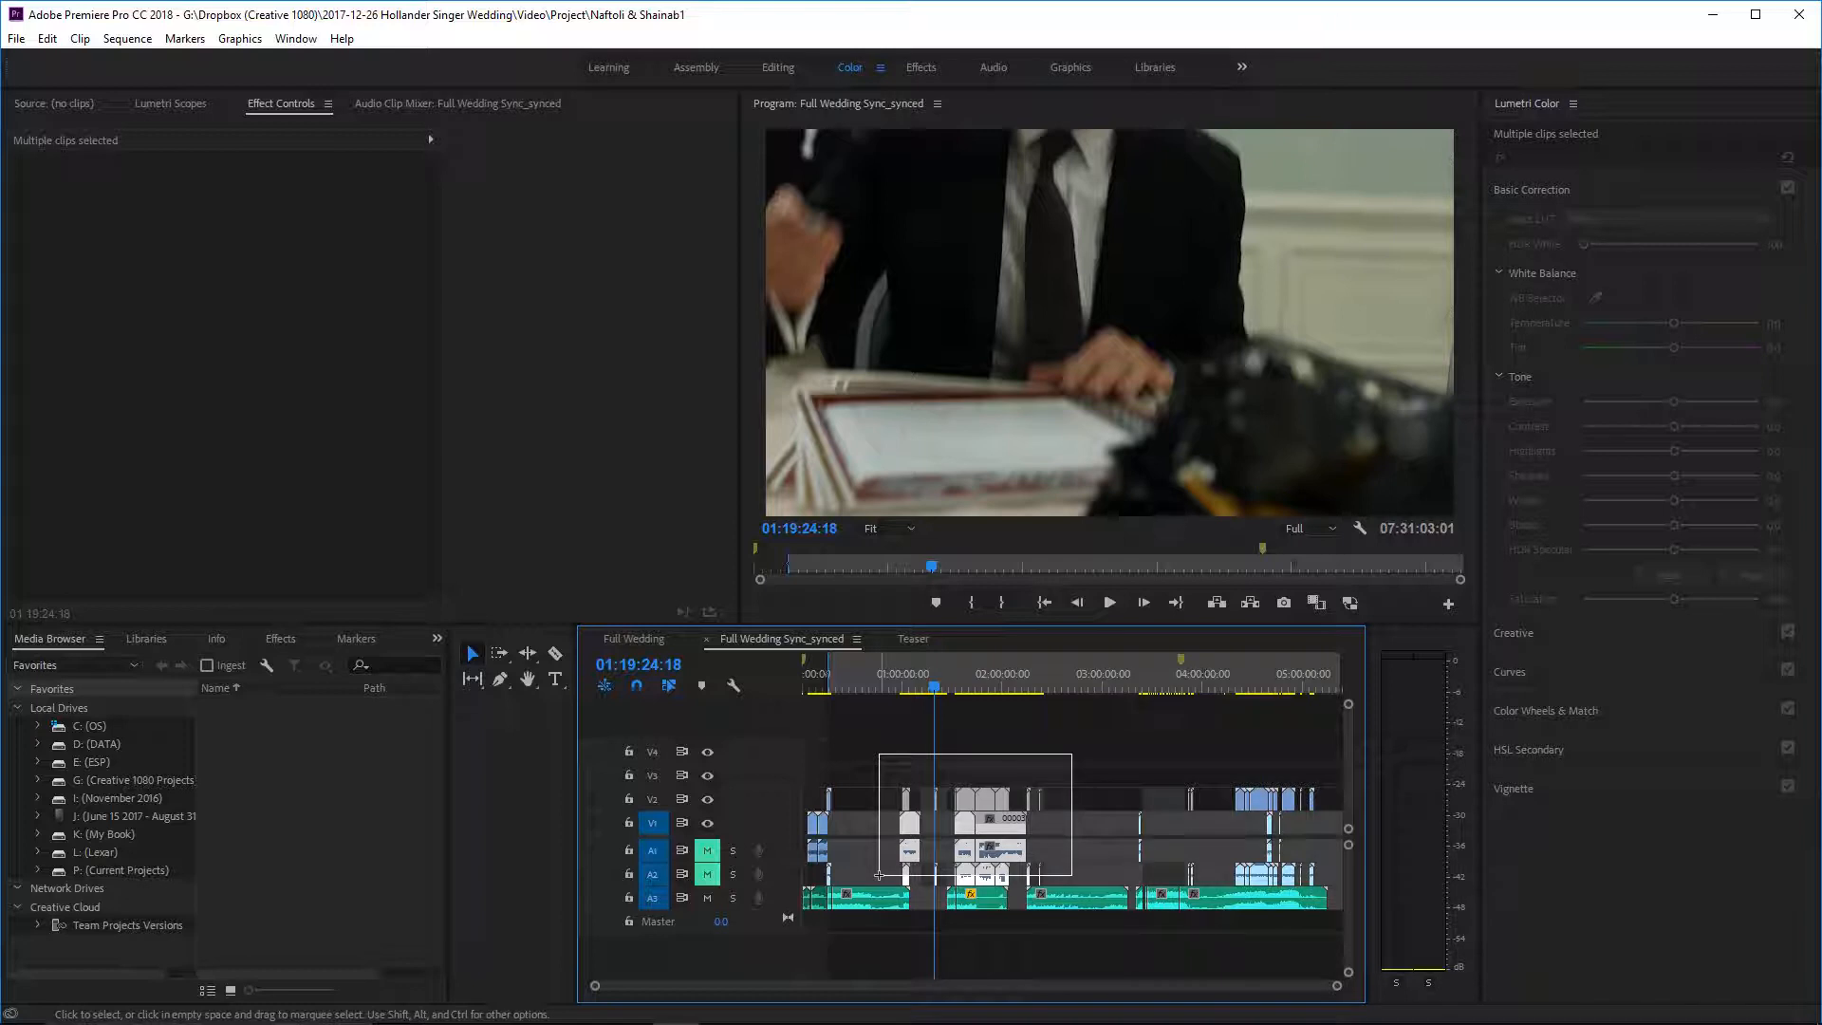
{"action": "left_click_drag", "start_coordinate": [879, 875], "coordinate": [897, 720]}
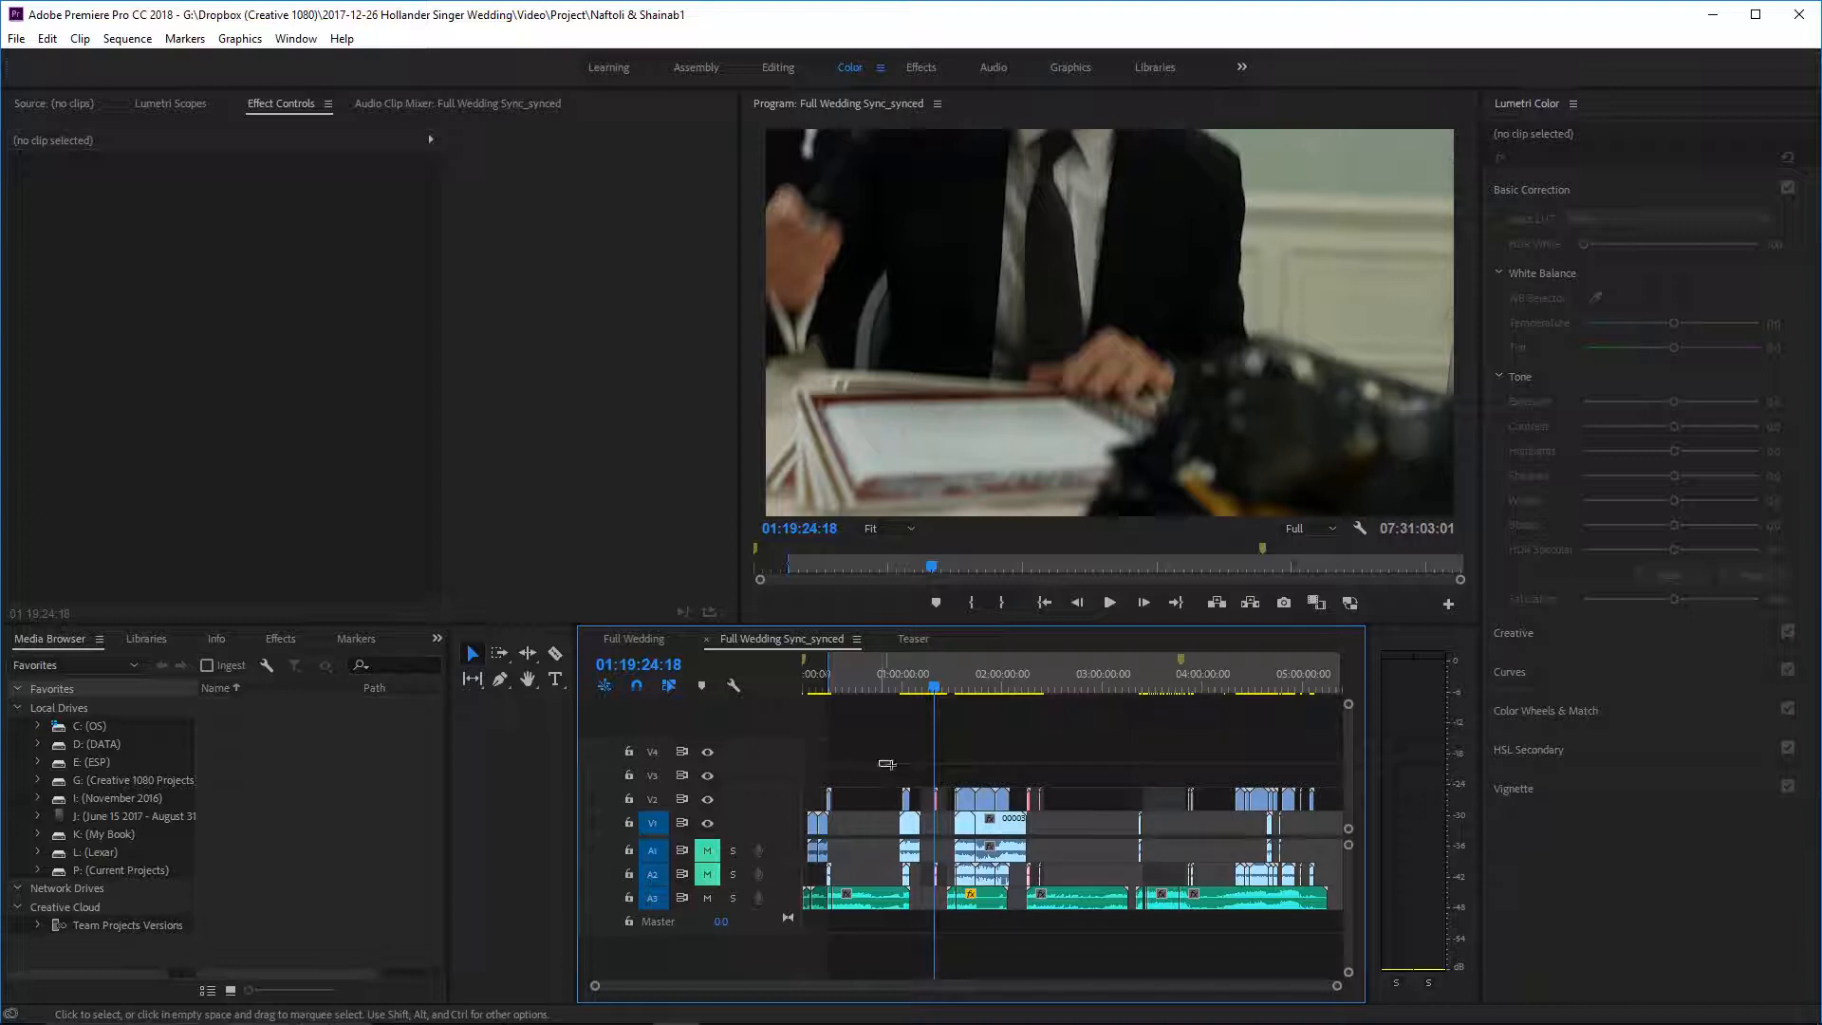
{"action": "left_click_drag", "start_coordinate": [902, 768], "coordinate": [1063, 892]}
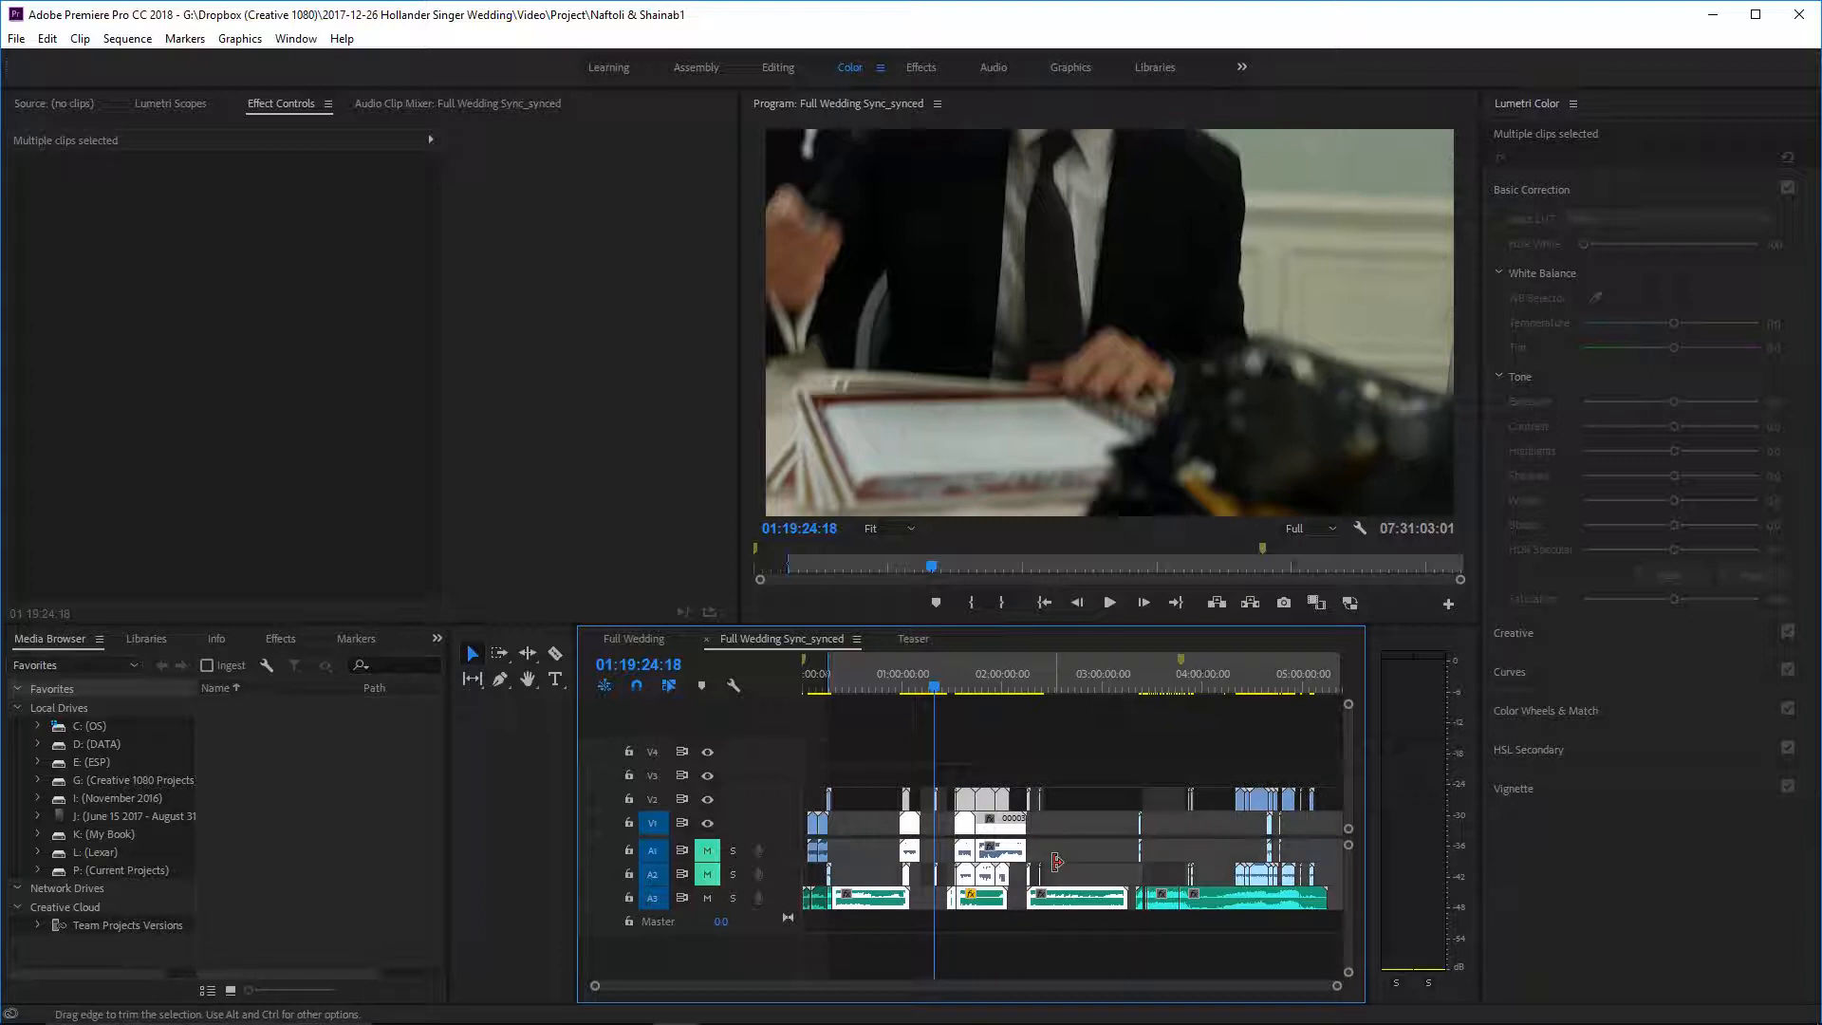
{"action": "key", "text": "ctrl"}
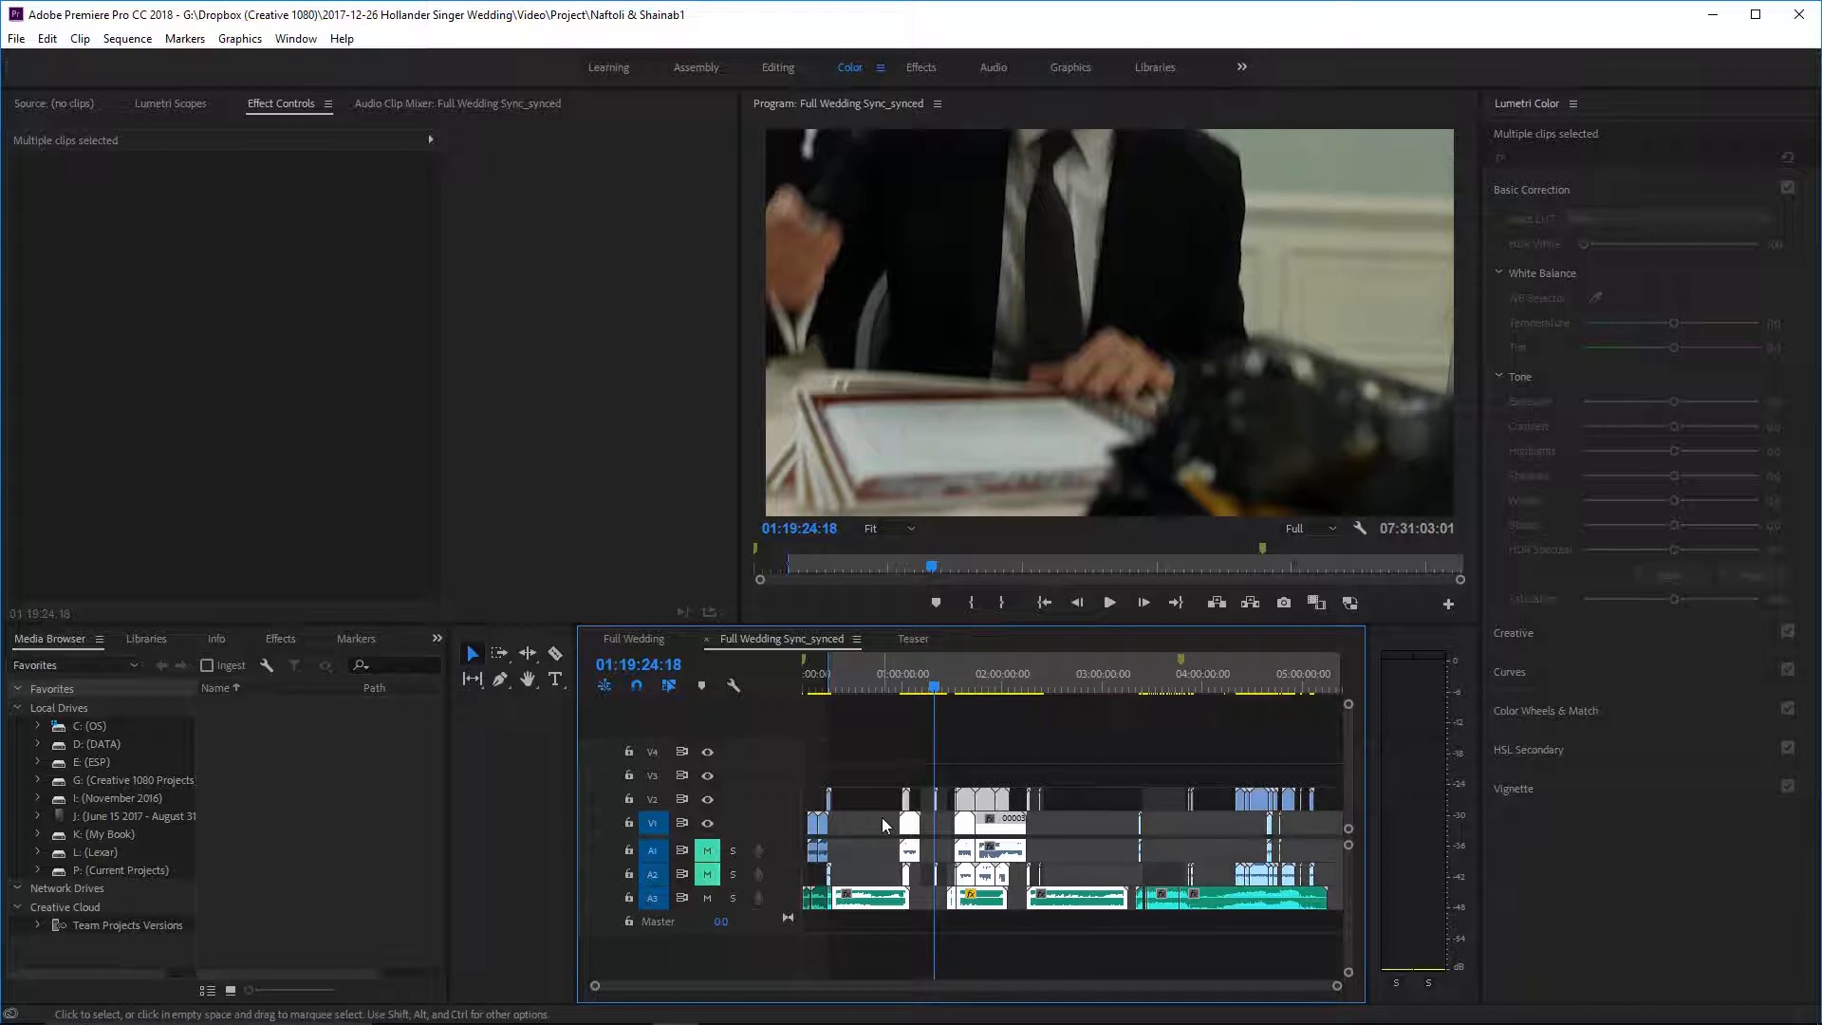
{"action": "left_click", "coordinate": [902, 689]}
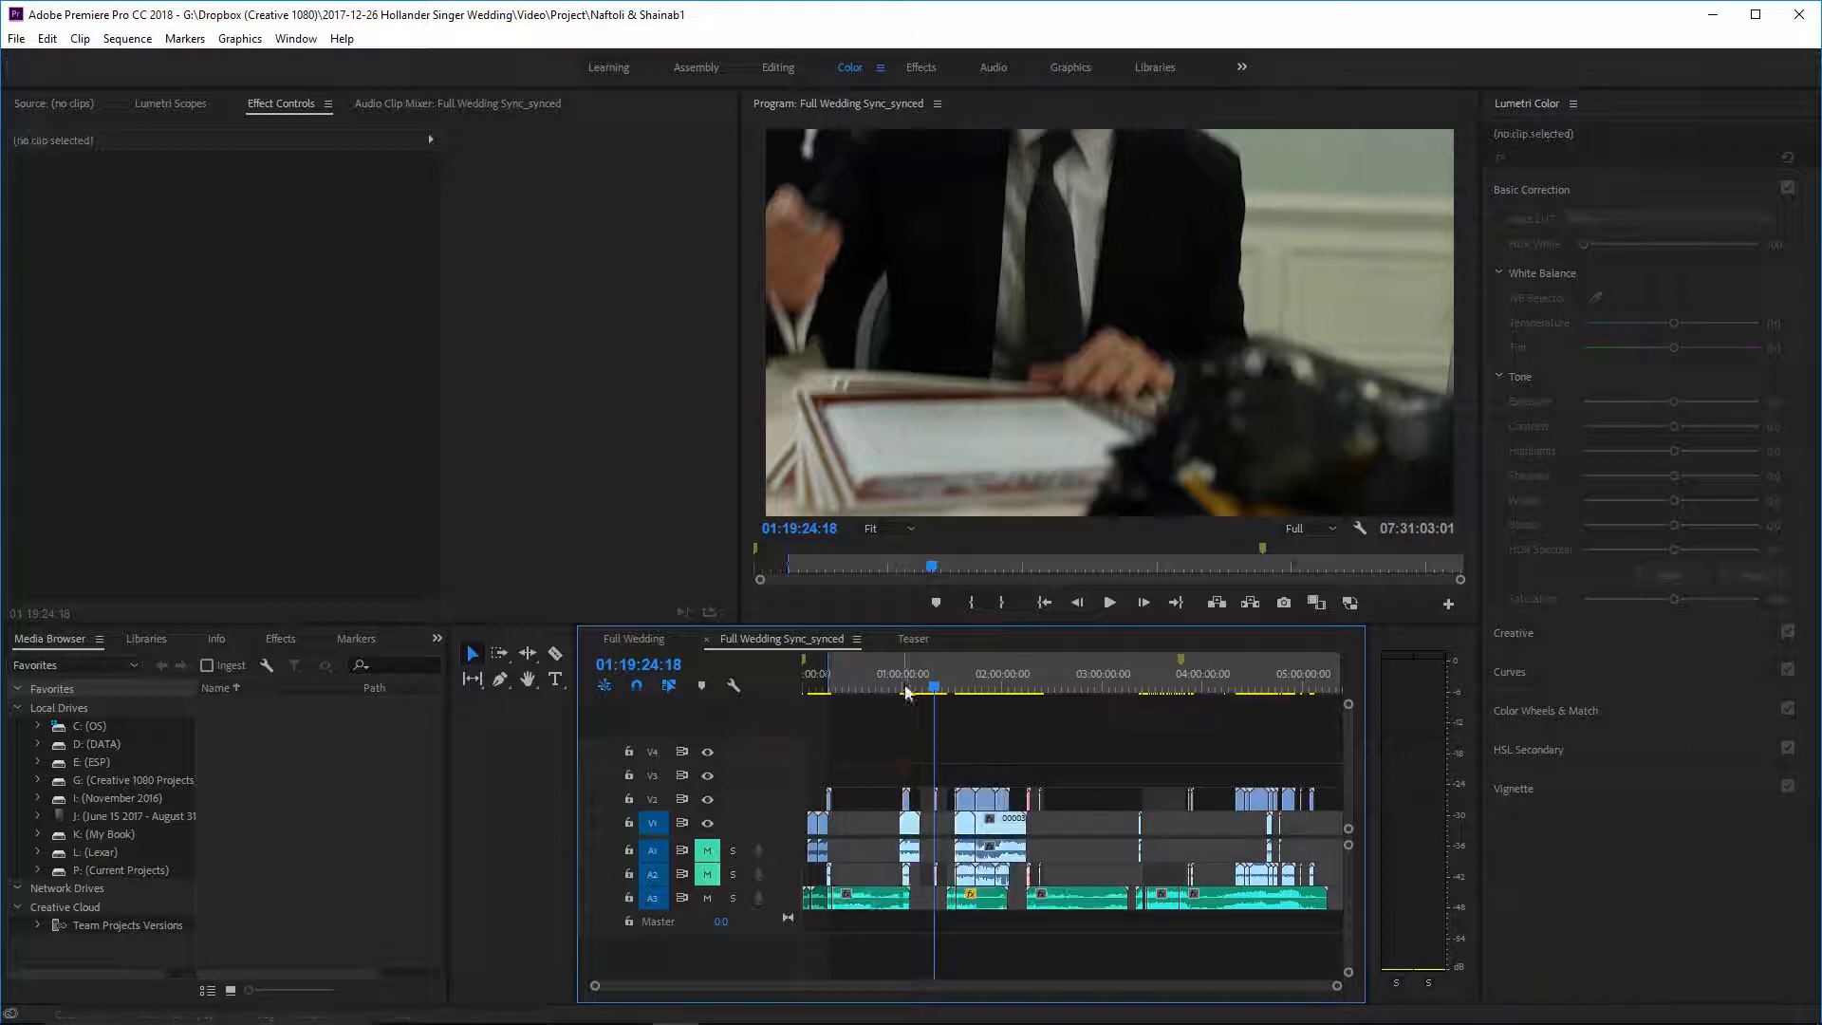
- Paste the copied synced clips into the Full Wedding sequence in the empty area after the existing edit
{"action": "left_click", "coordinate": [630, 638]}
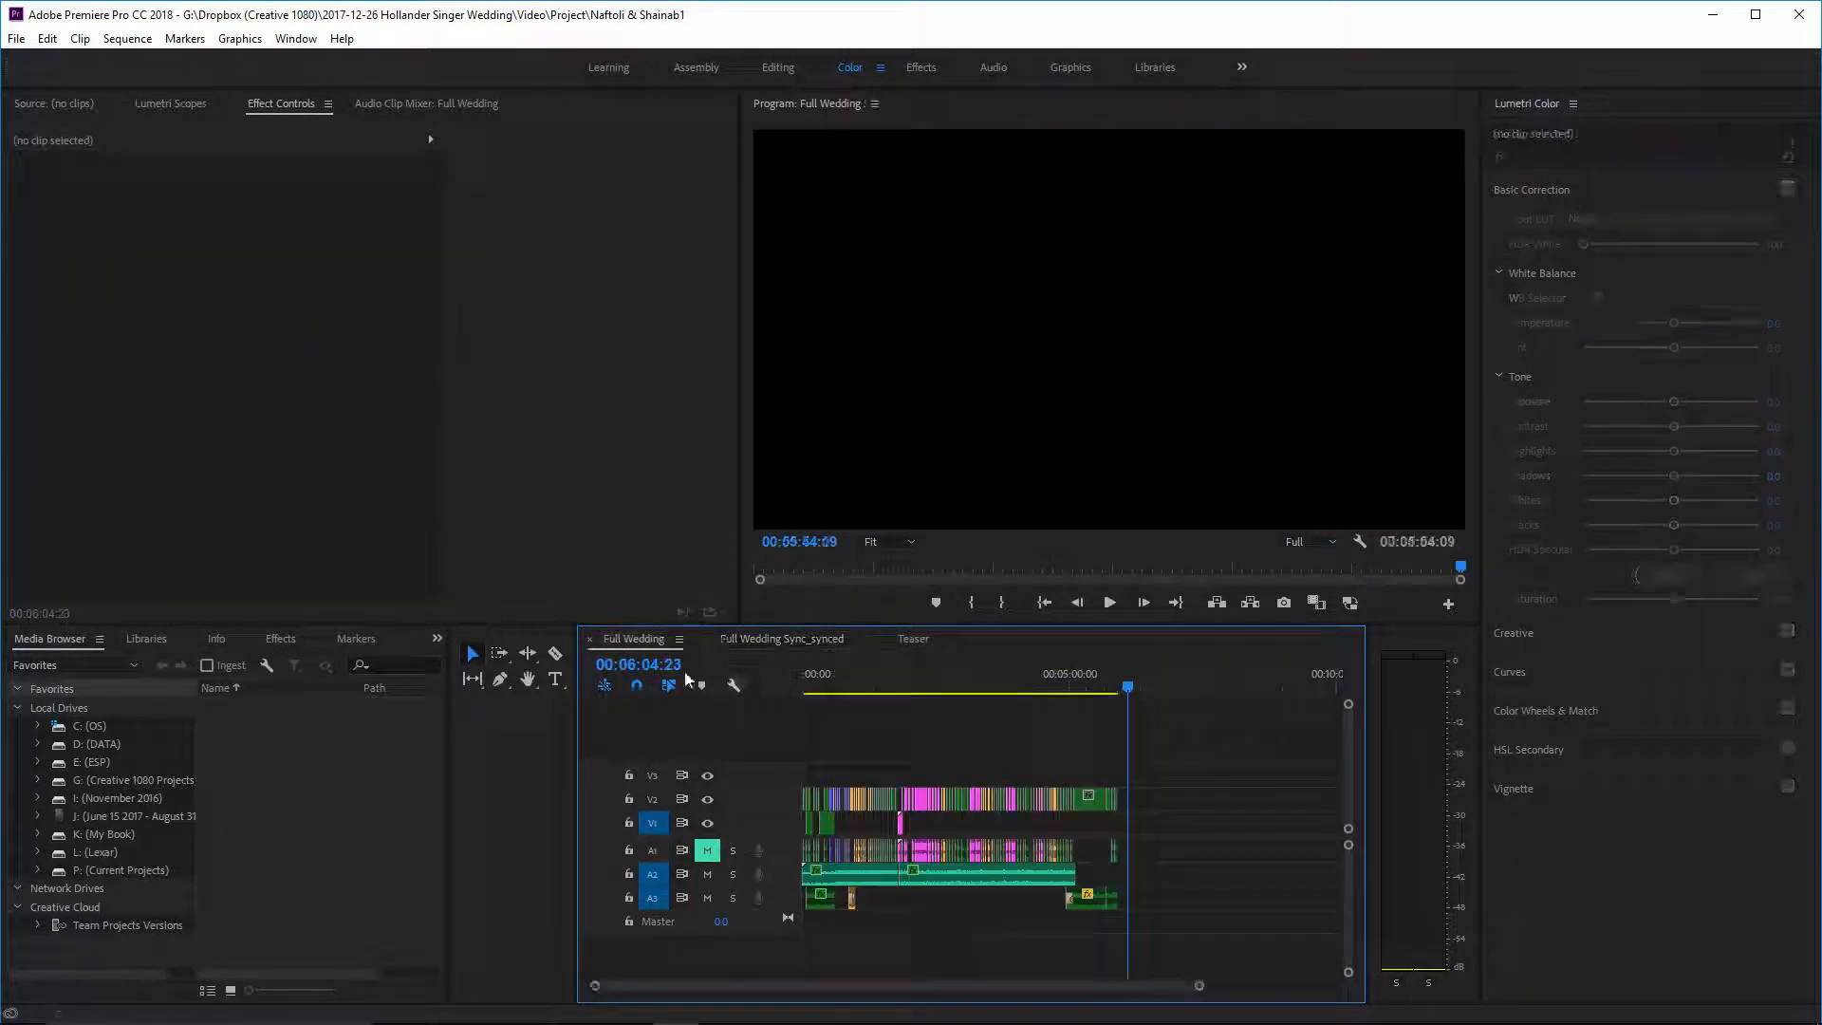
{"action": "left_click", "coordinate": [1154, 678]}
{"action": "key", "text": "ctrl+v"}
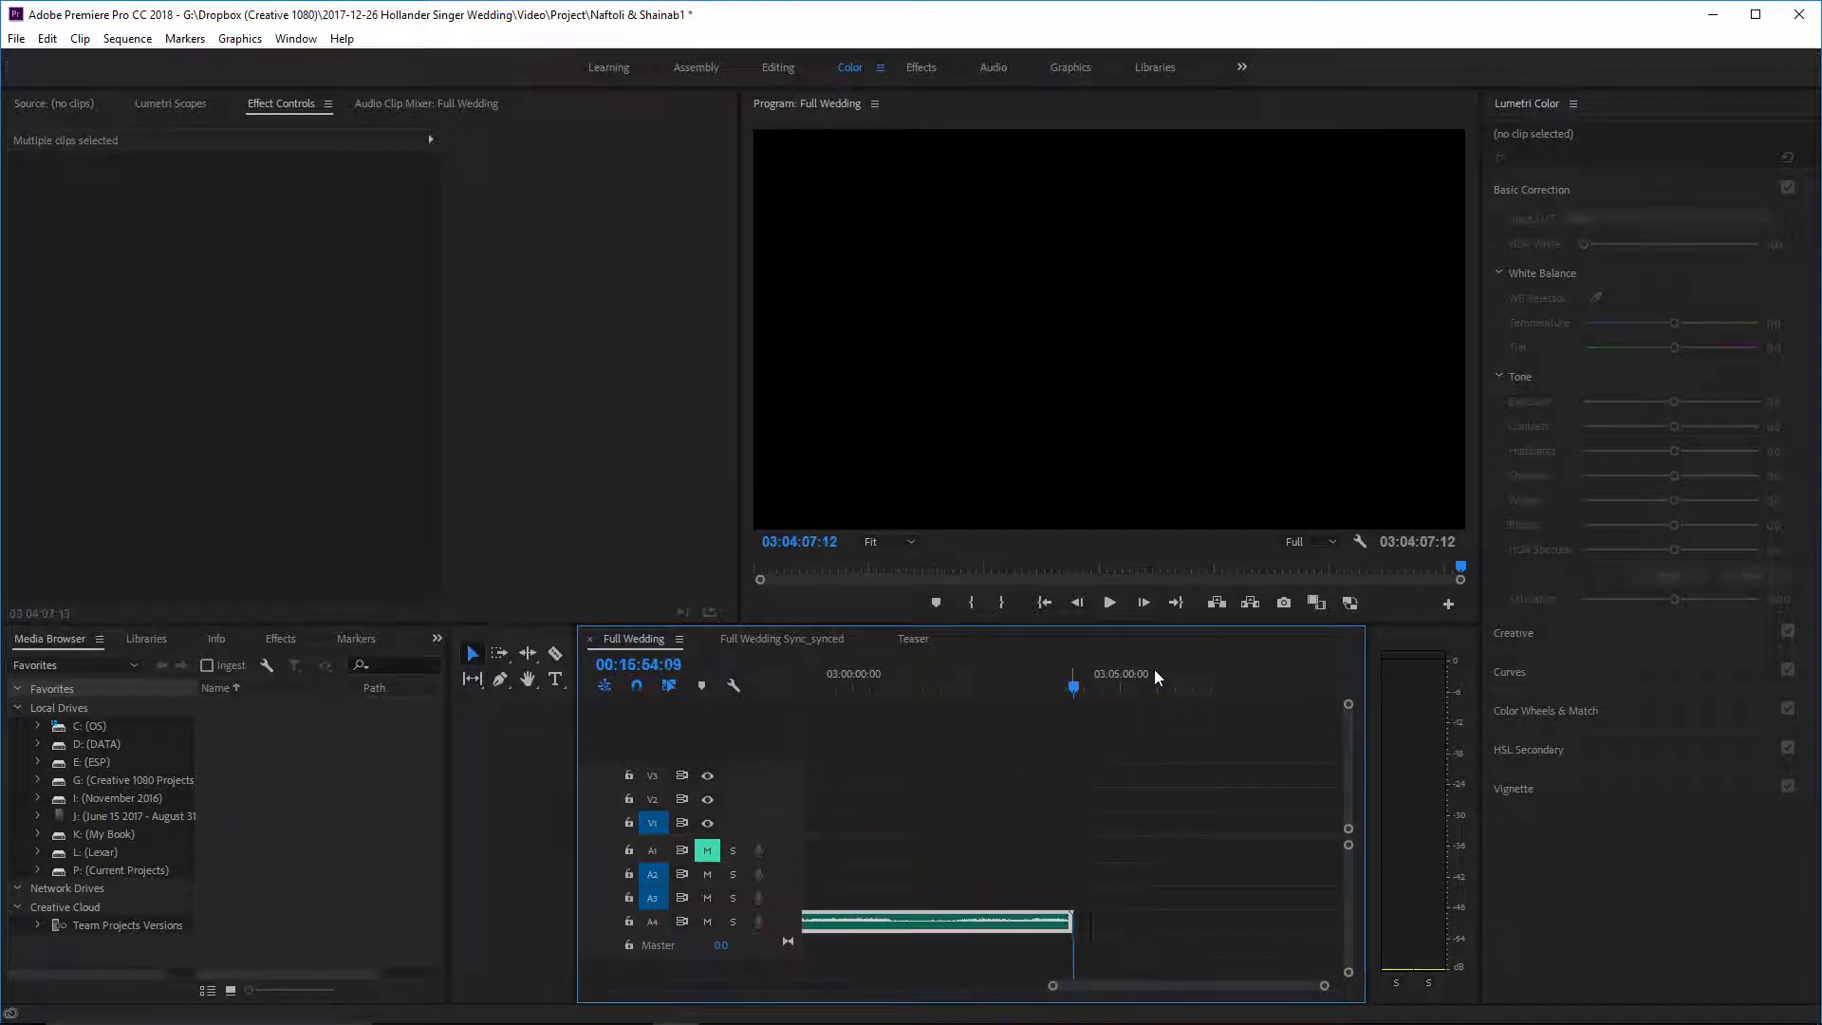
- Move the pasted clips slightly later and shift their audio up one track onto A1 to A3, then deselect them
{"action": "scroll", "coordinate": [1045, 809], "scroll_direction": "up", "scroll_amount": 3}
{"action": "left_click_drag", "start_coordinate": [1095, 982], "coordinate": [842, 976]}
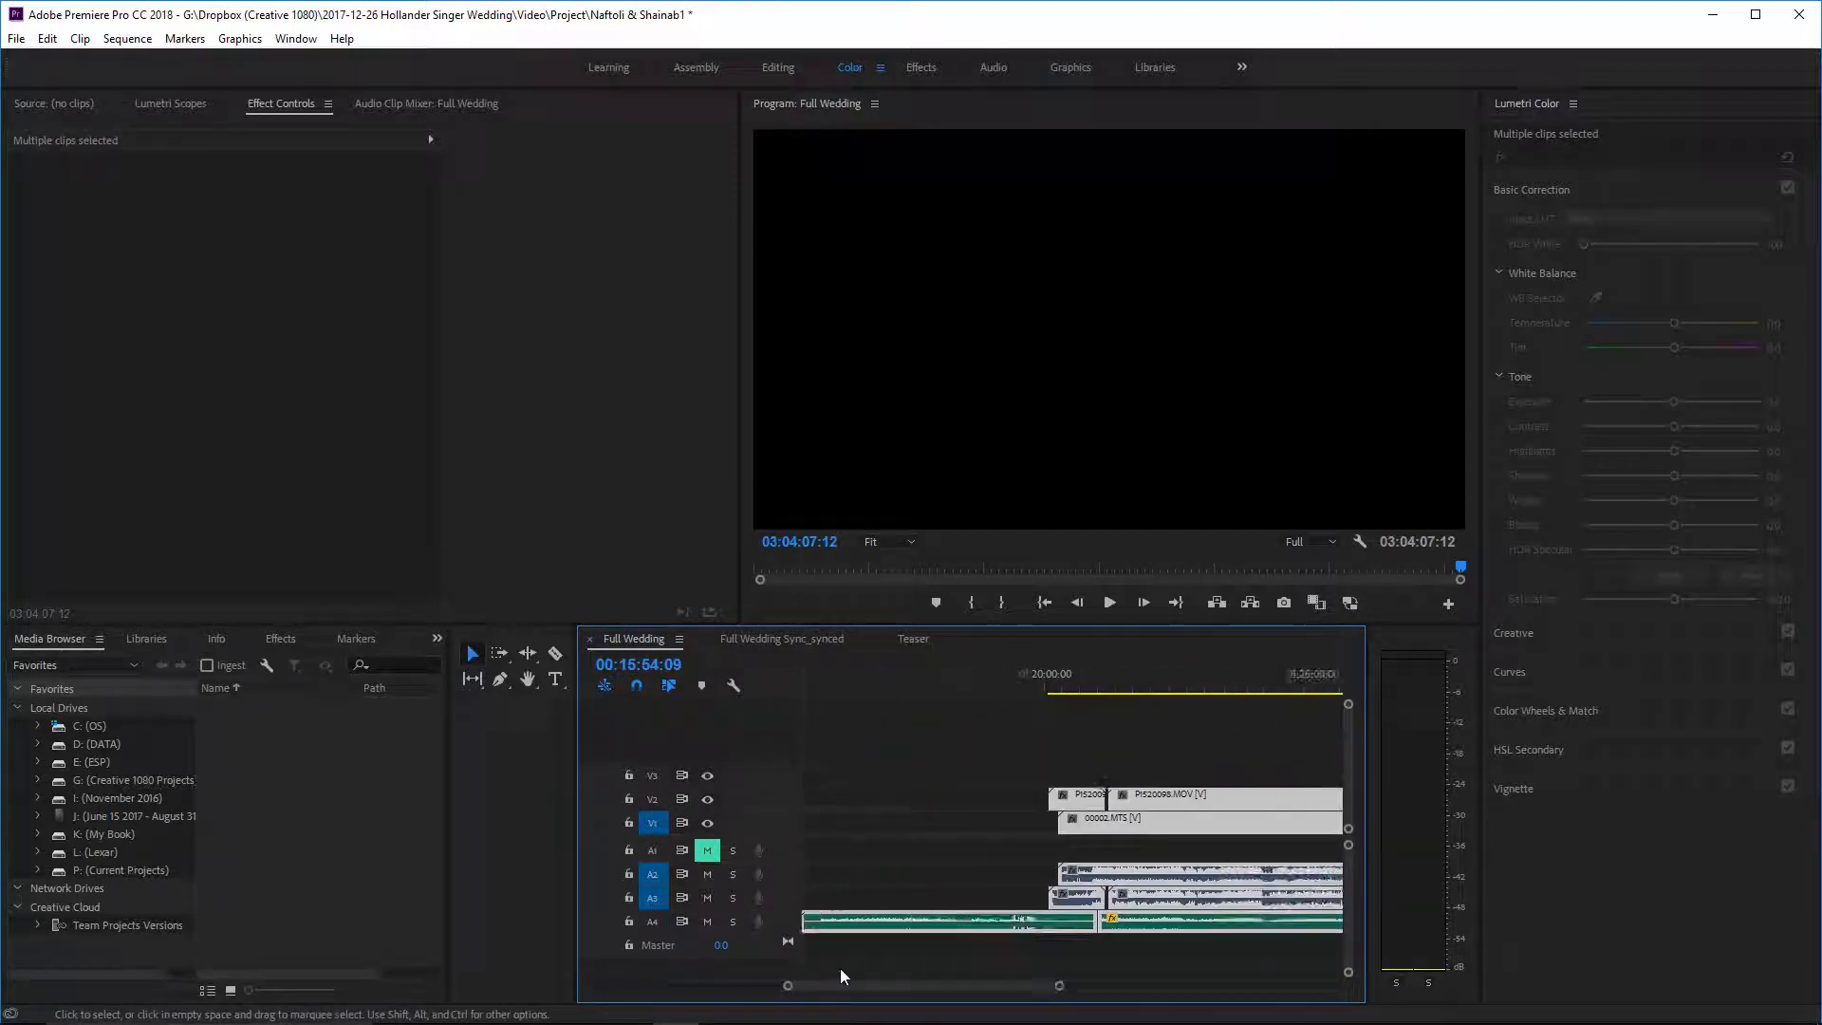
{"action": "left_click_drag", "start_coordinate": [1058, 988], "coordinate": [1279, 985]}
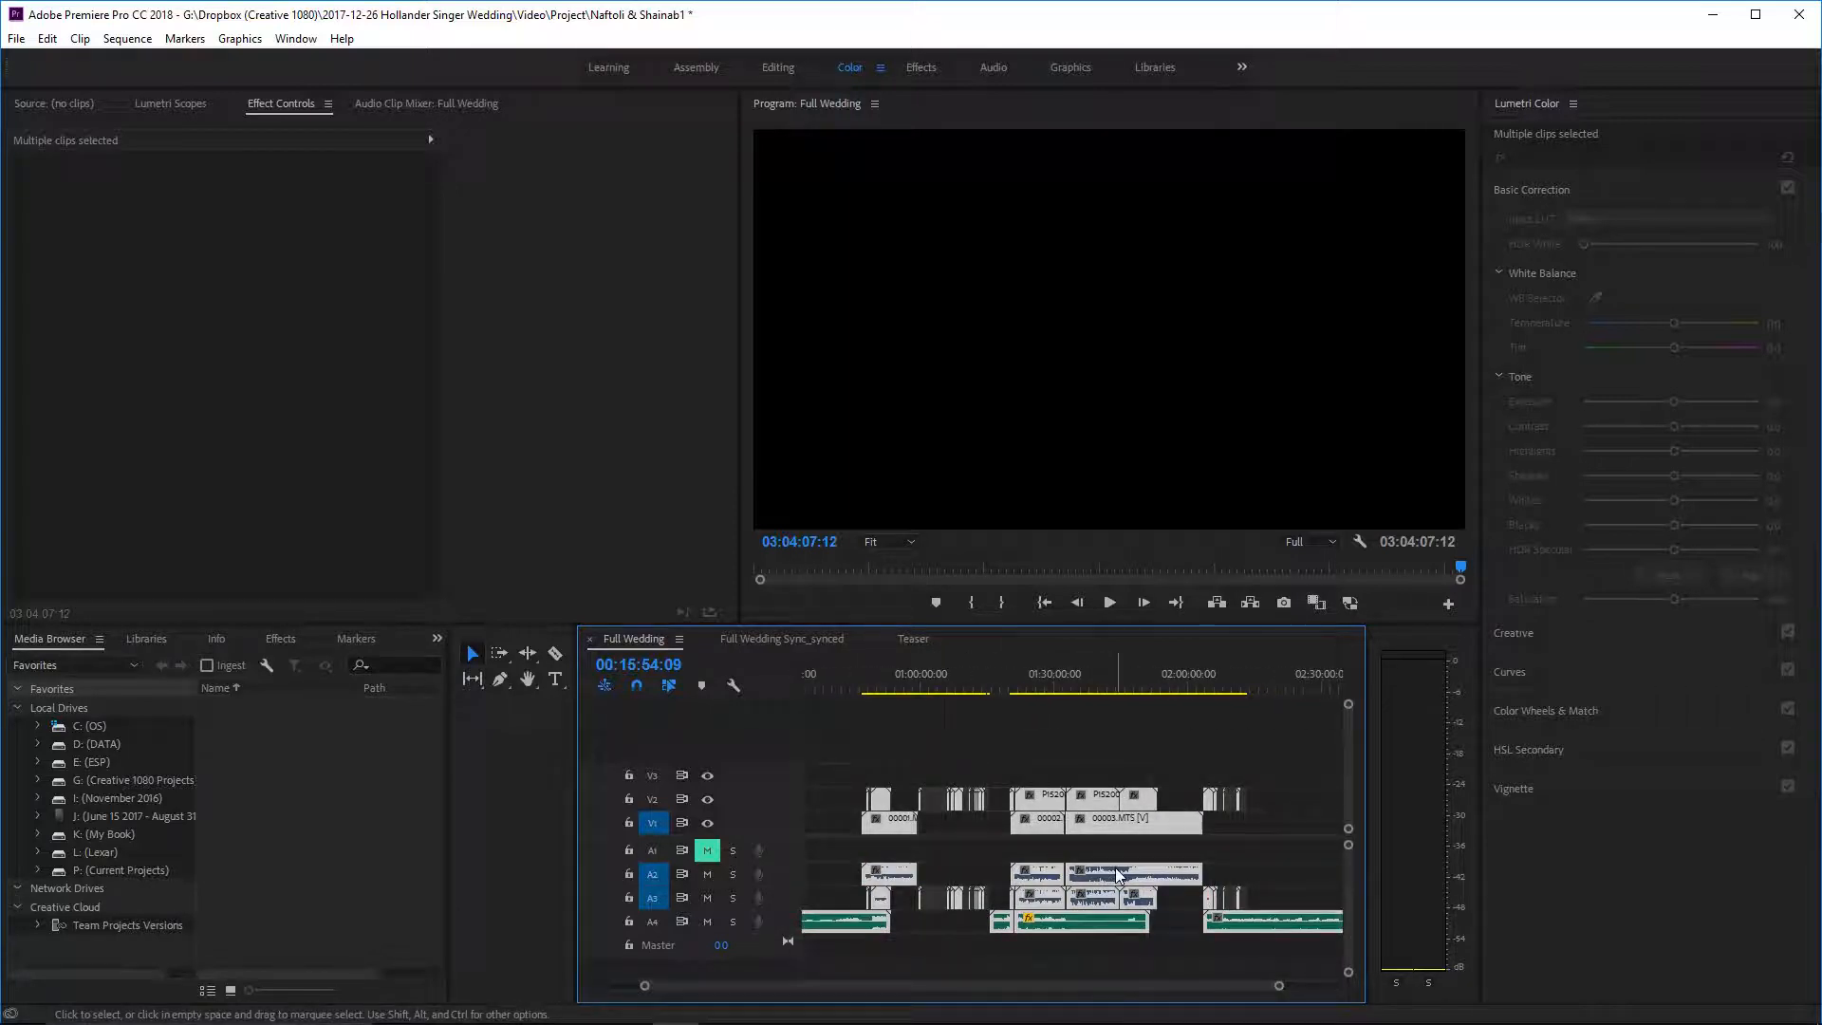
{"action": "scroll", "coordinate": [1115, 868], "scroll_direction": "up", "scroll_amount": 5}
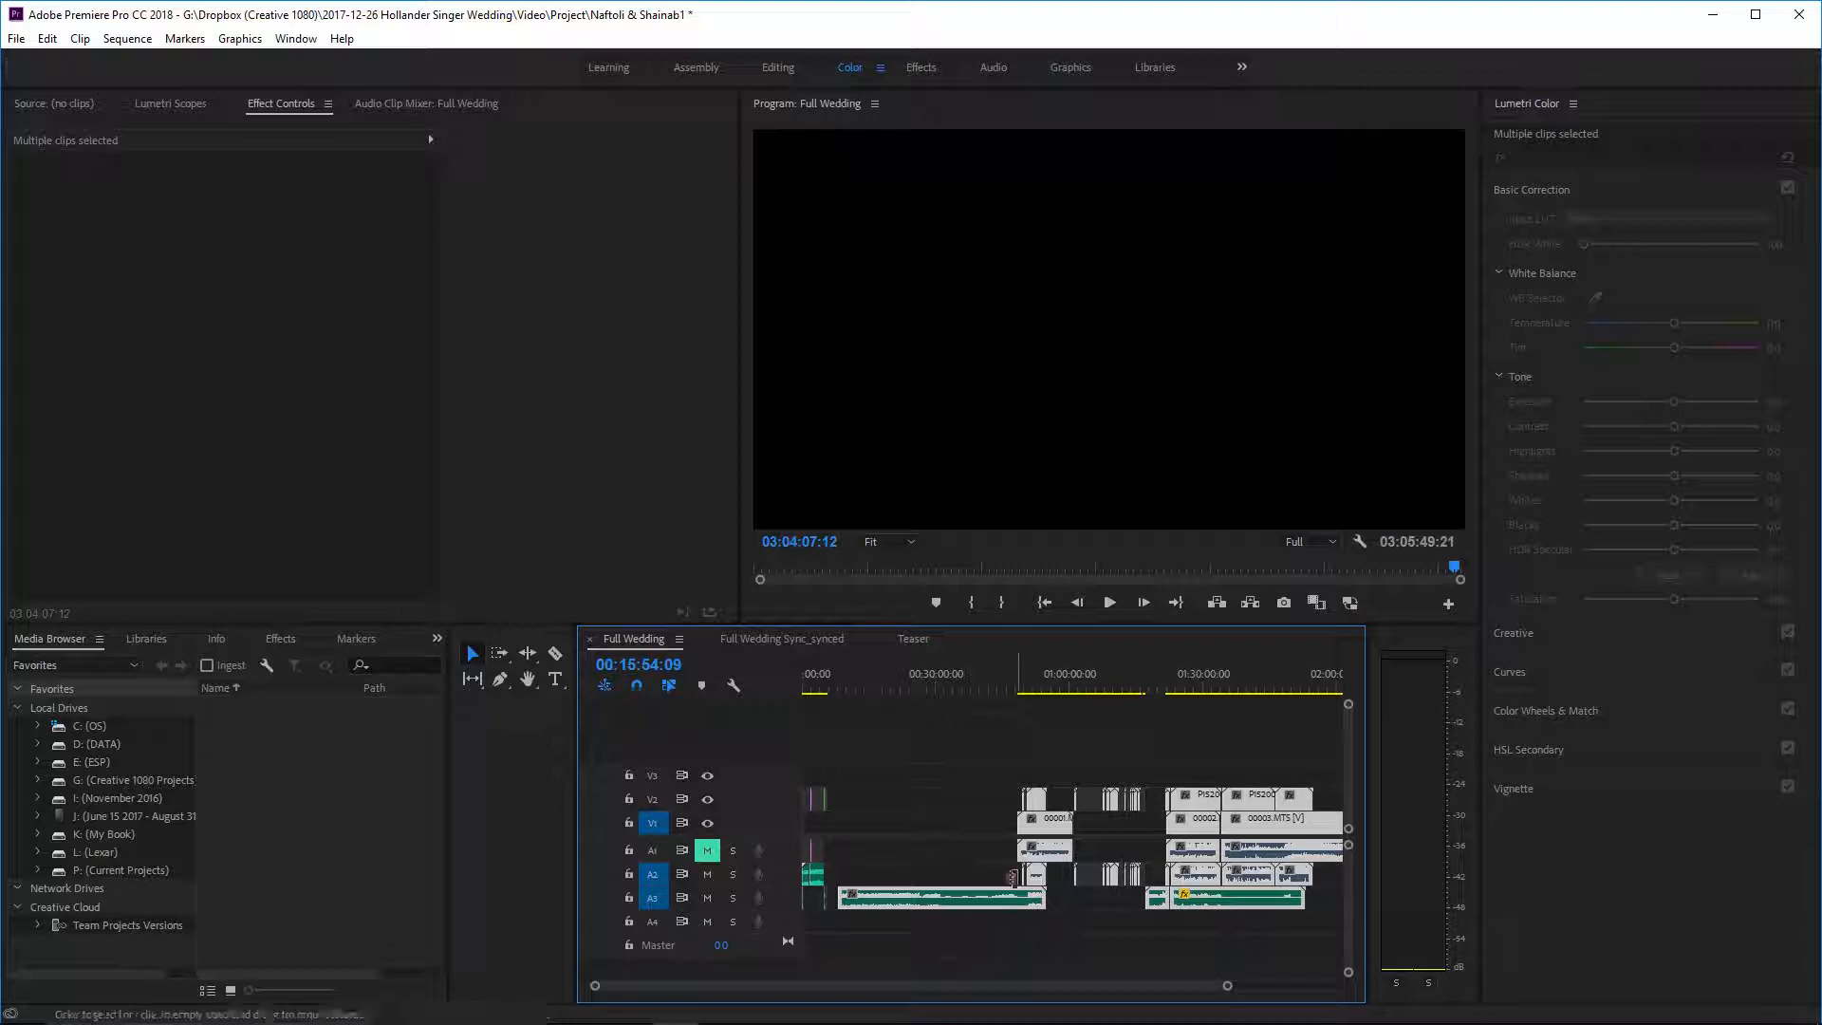
{"action": "left_click_drag", "start_coordinate": [986, 902], "coordinate": [1001, 904]}
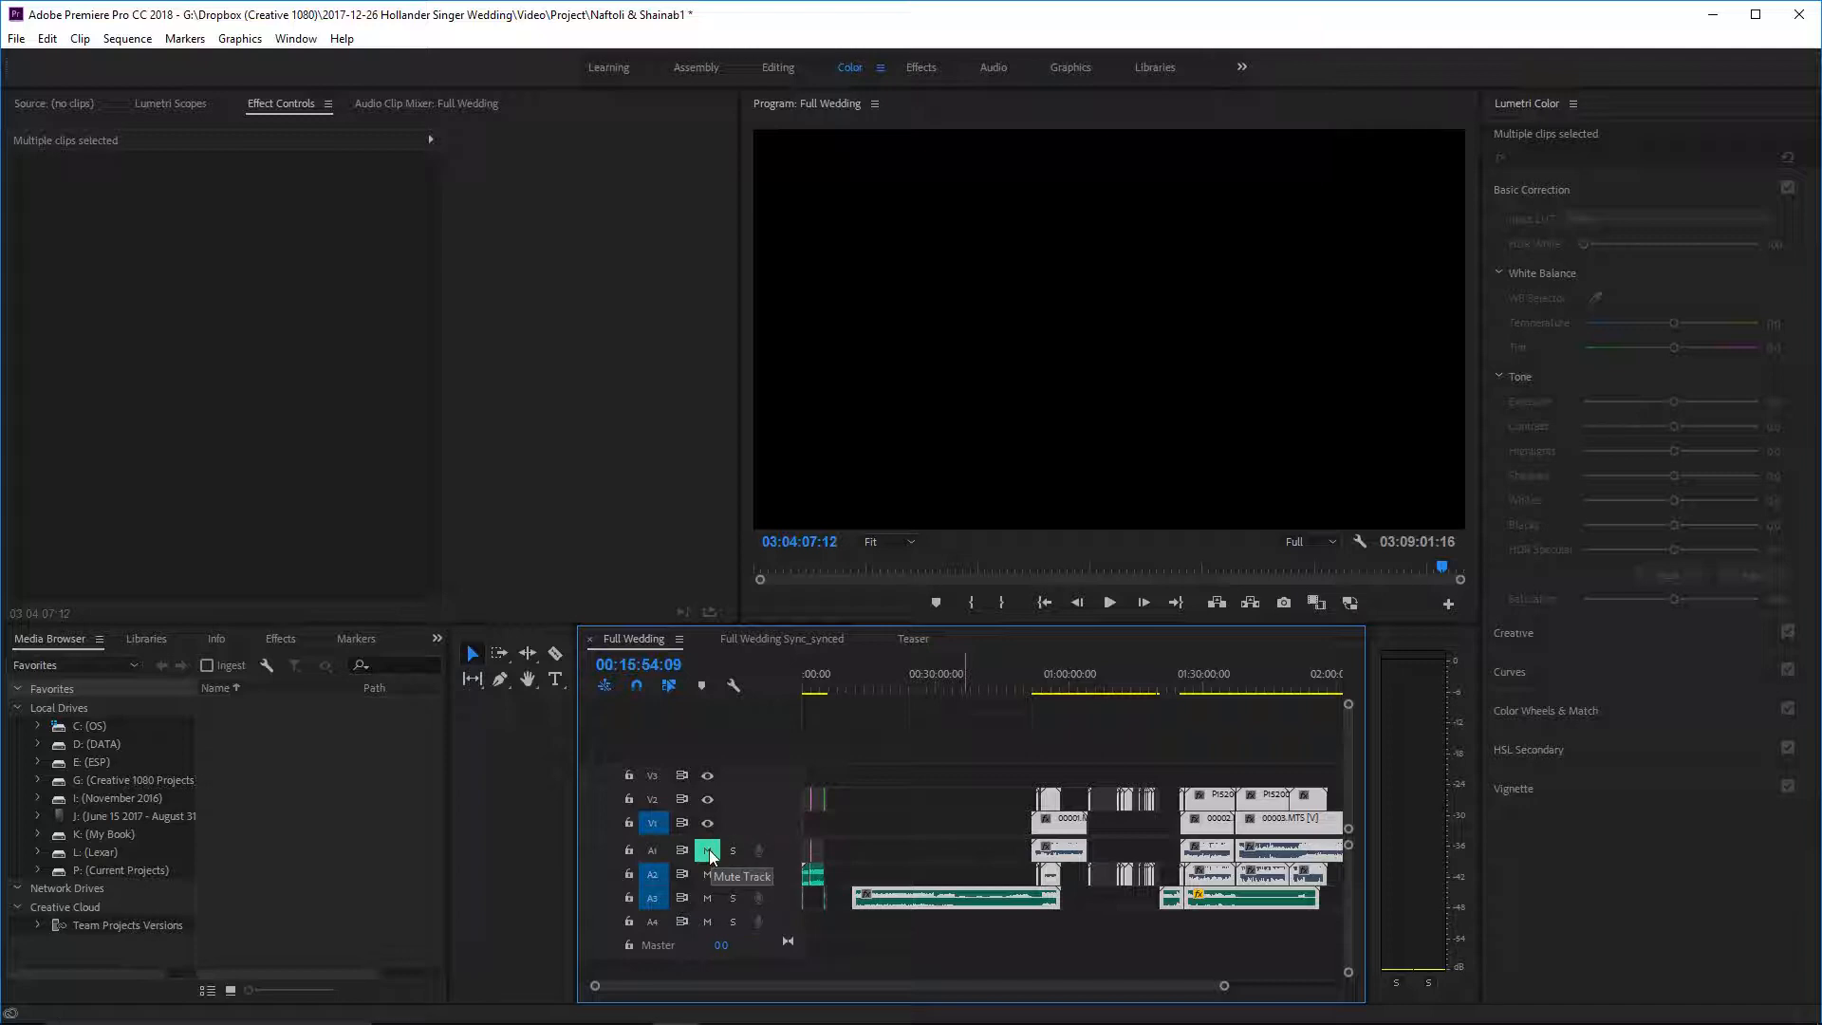
{"action": "left_click", "coordinate": [653, 851]}
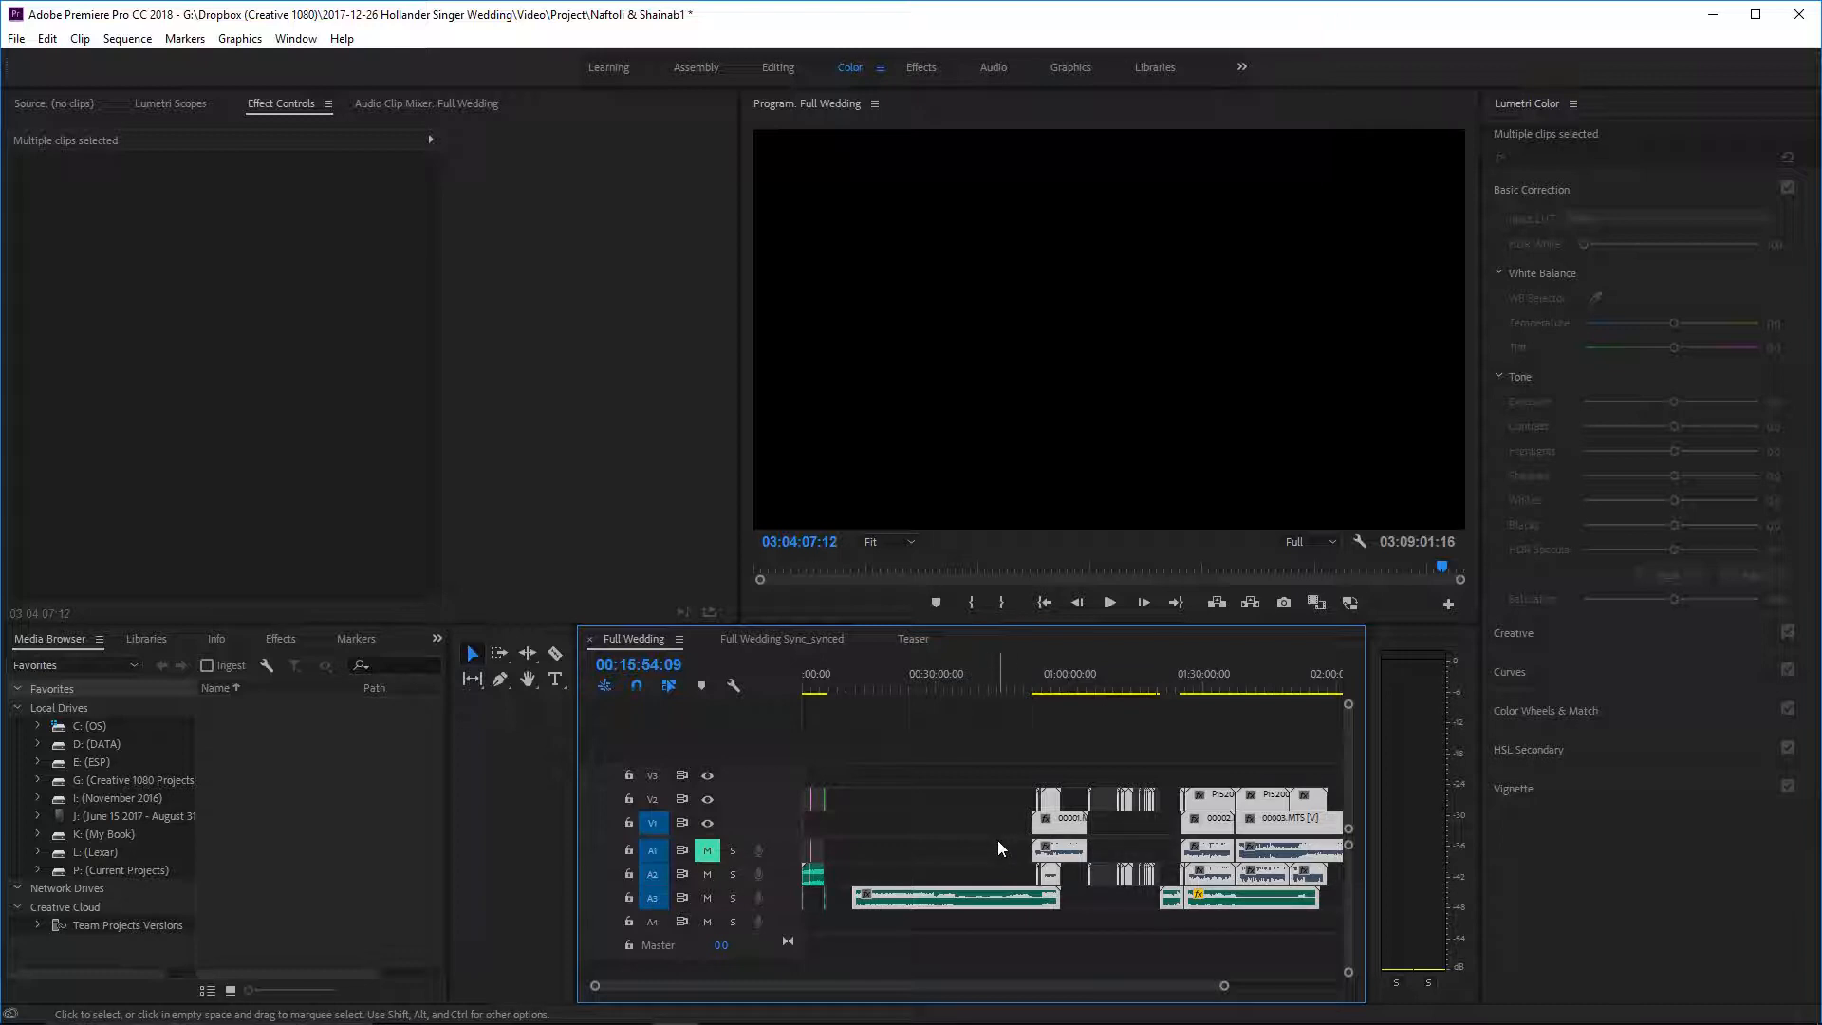
{"action": "left_click", "coordinate": [1136, 850]}
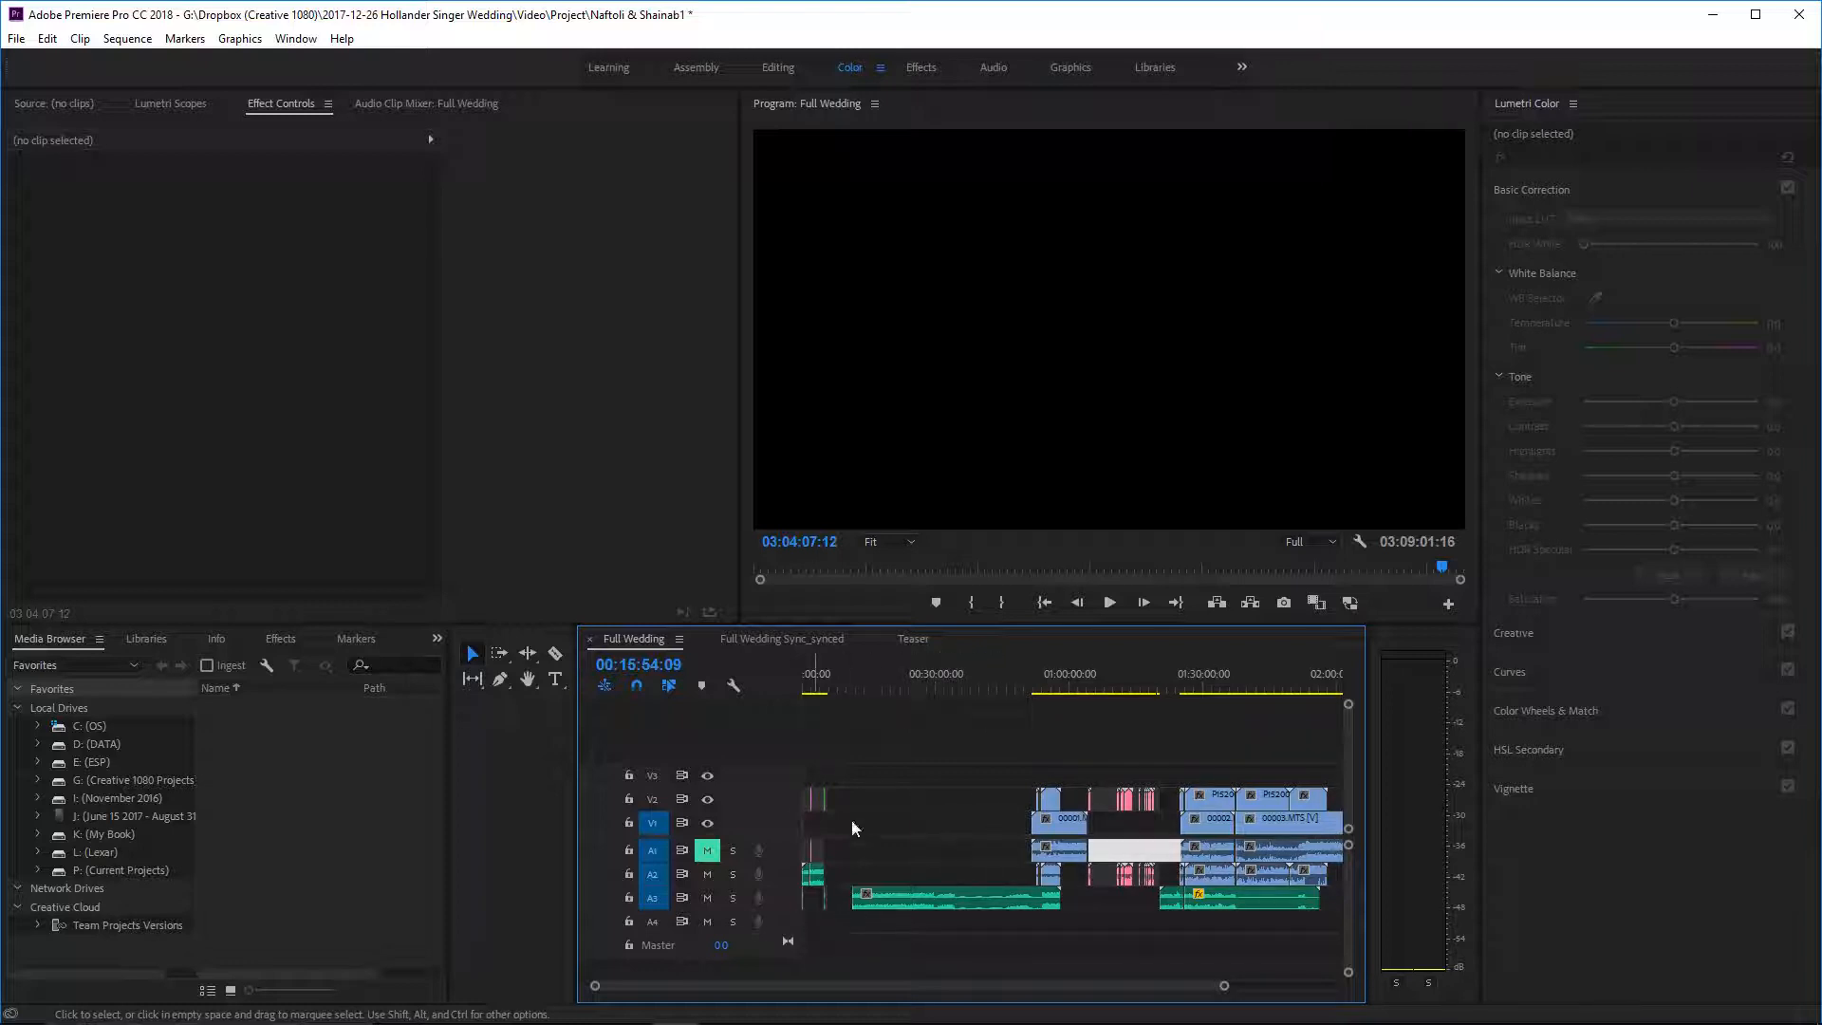
- Inspect the existing color-labelled edit around 00:02:46:04, then return to the overview that includes the pasted clips
{"action": "left_click", "coordinate": [824, 685]}
{"action": "left_click_drag", "start_coordinate": [1224, 985], "coordinate": [1015, 982]}
{"action": "scroll", "coordinate": [1107, 925], "scroll_direction": "down", "scroll_amount": 3}
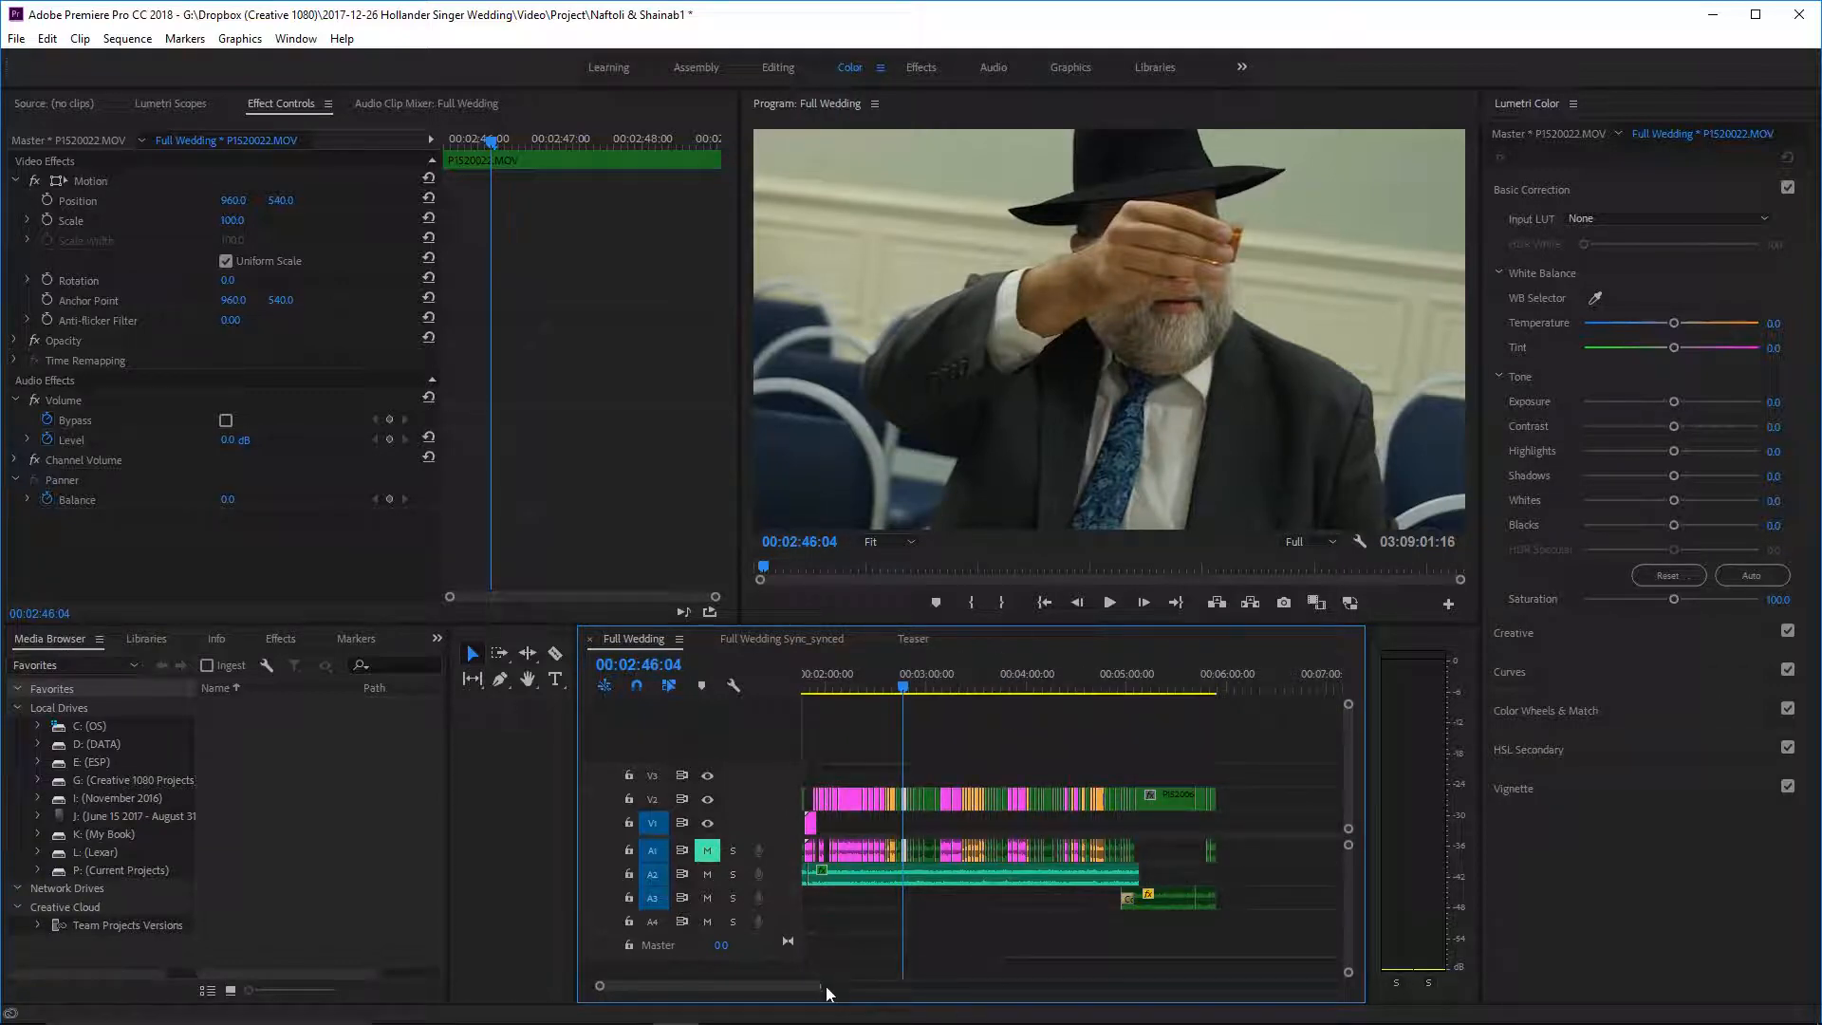
{"action": "left_click_drag", "start_coordinate": [826, 988], "coordinate": [1292, 987]}
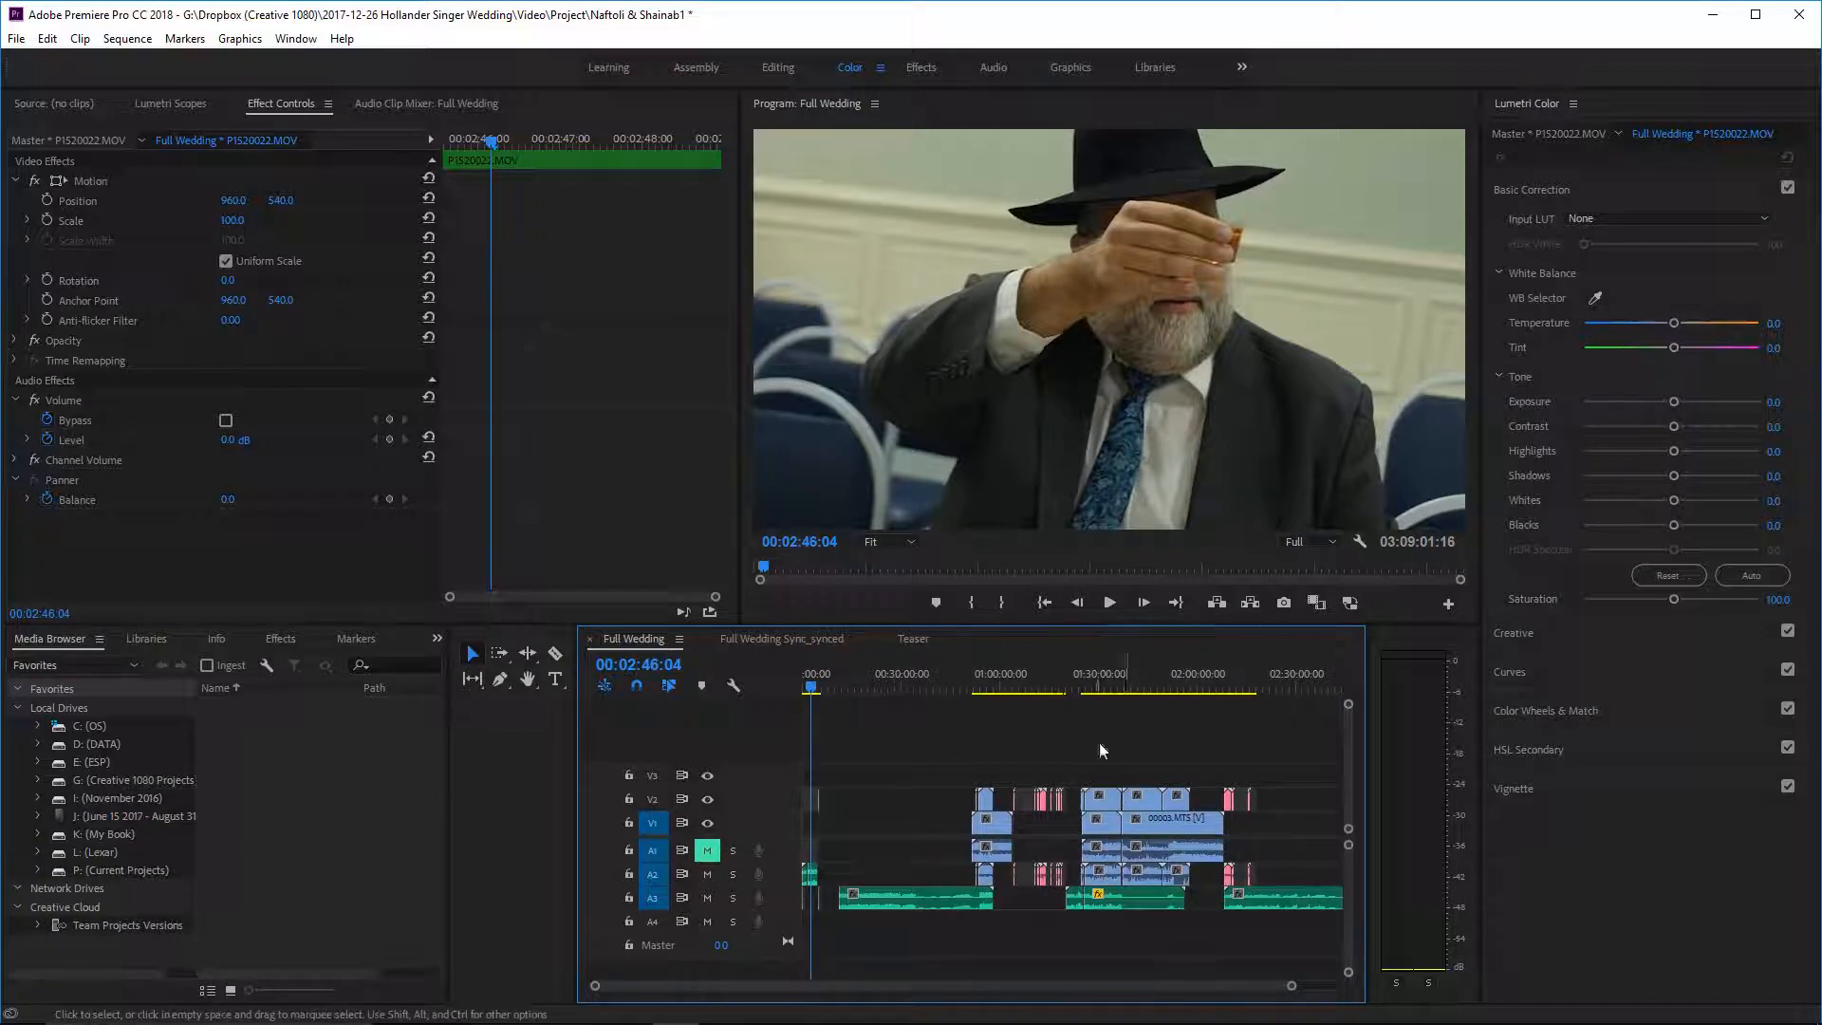
- Compare the two ceremony camera angles at 01:42:55:09 by hiding track V2 and showing it again
{"action": "left_click", "coordinate": [1107, 684]}
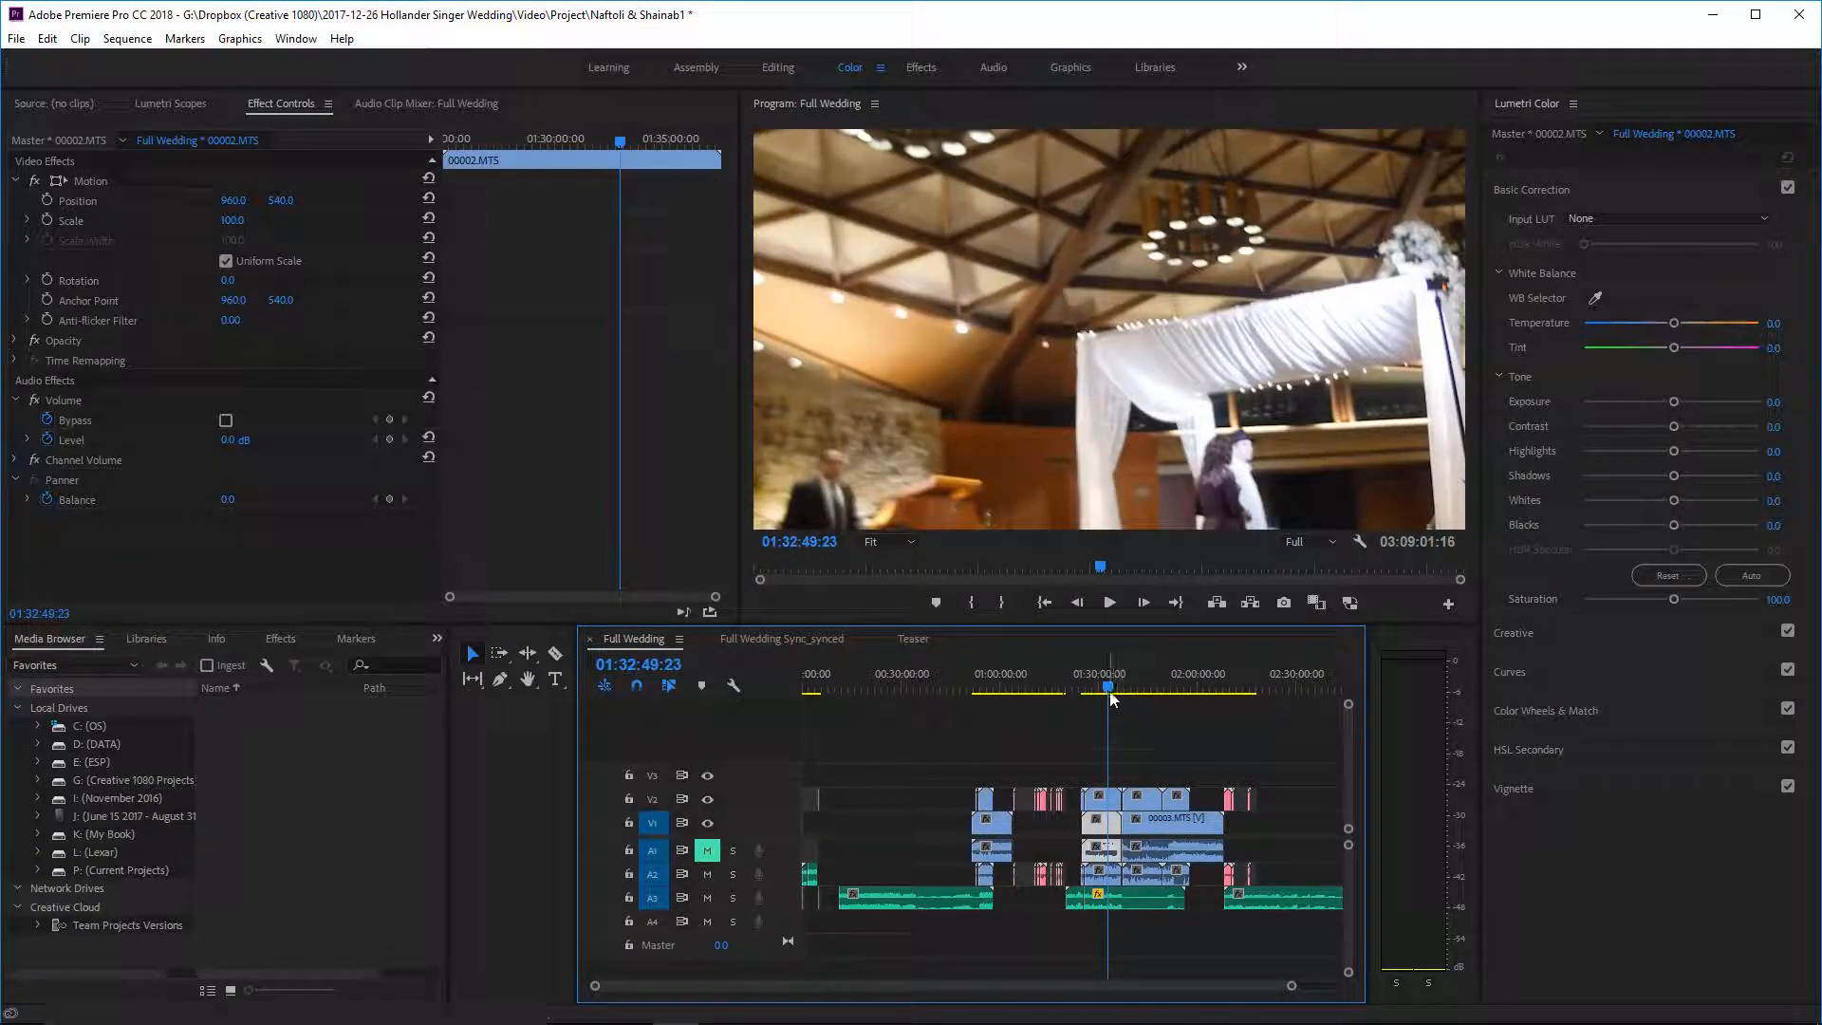
{"action": "left_click", "coordinate": [1097, 687]}
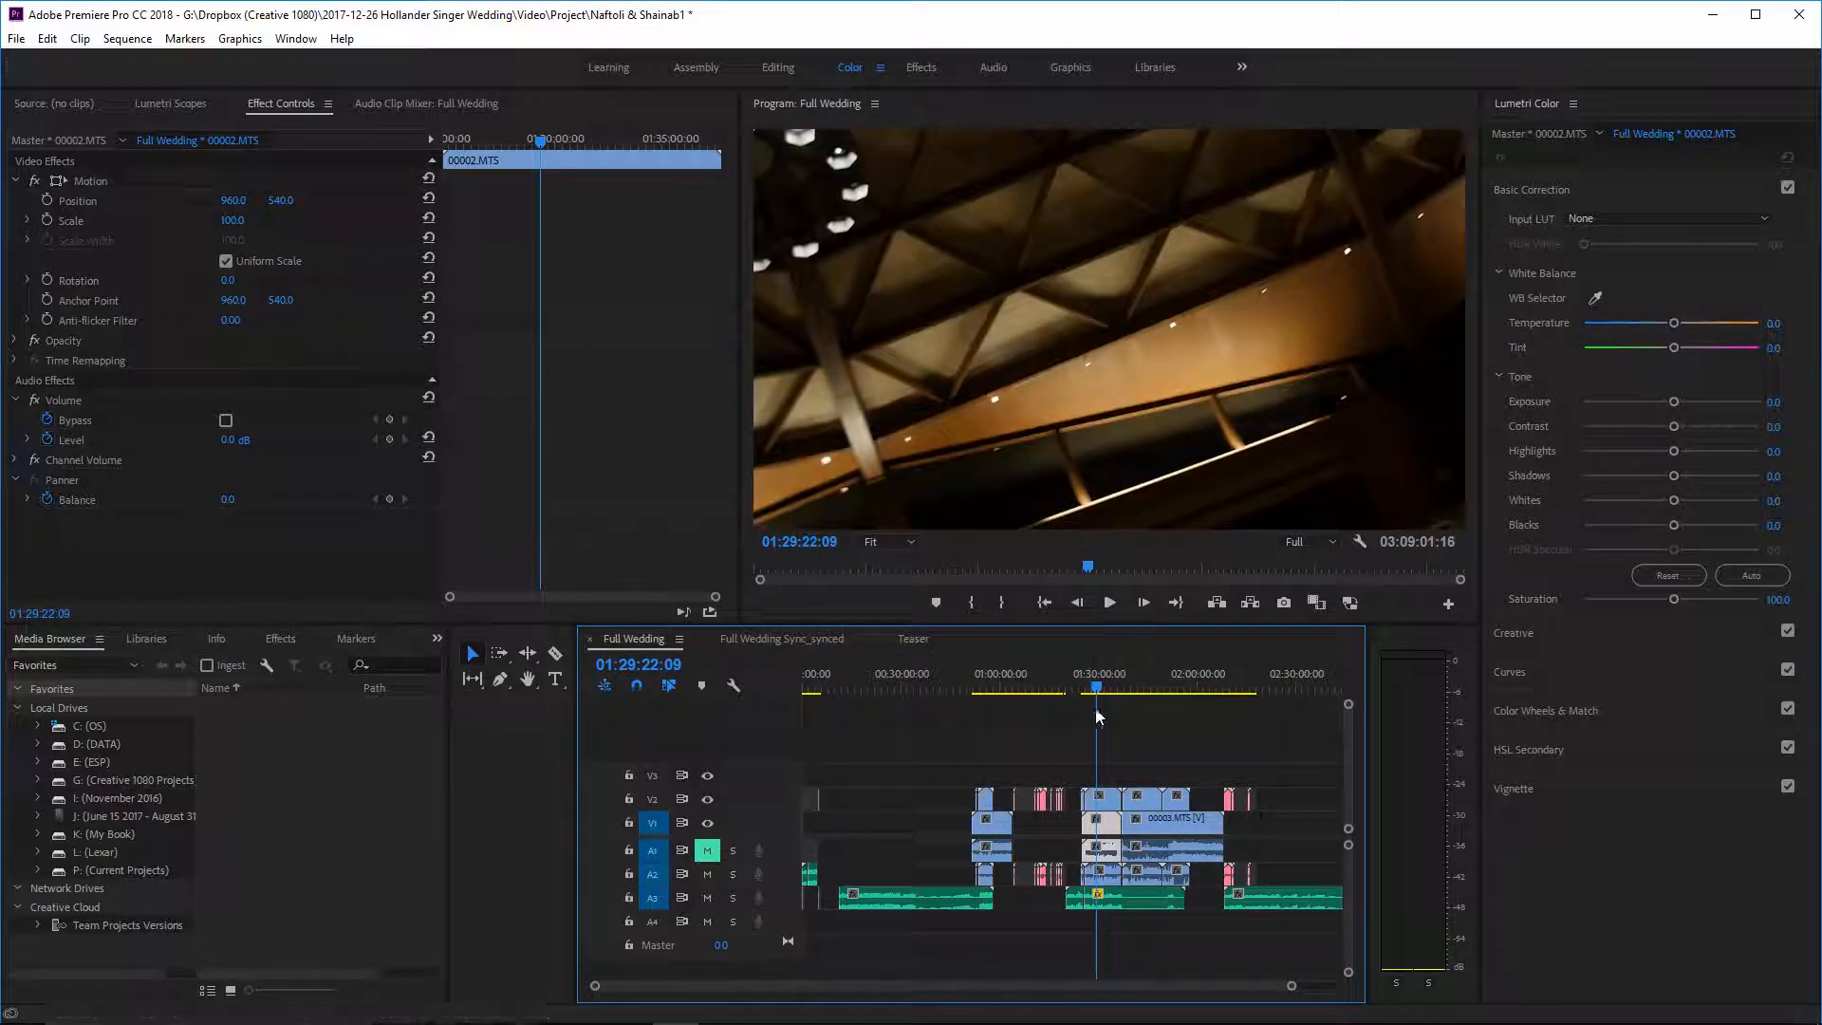
{"action": "left_click", "coordinate": [1139, 689]}
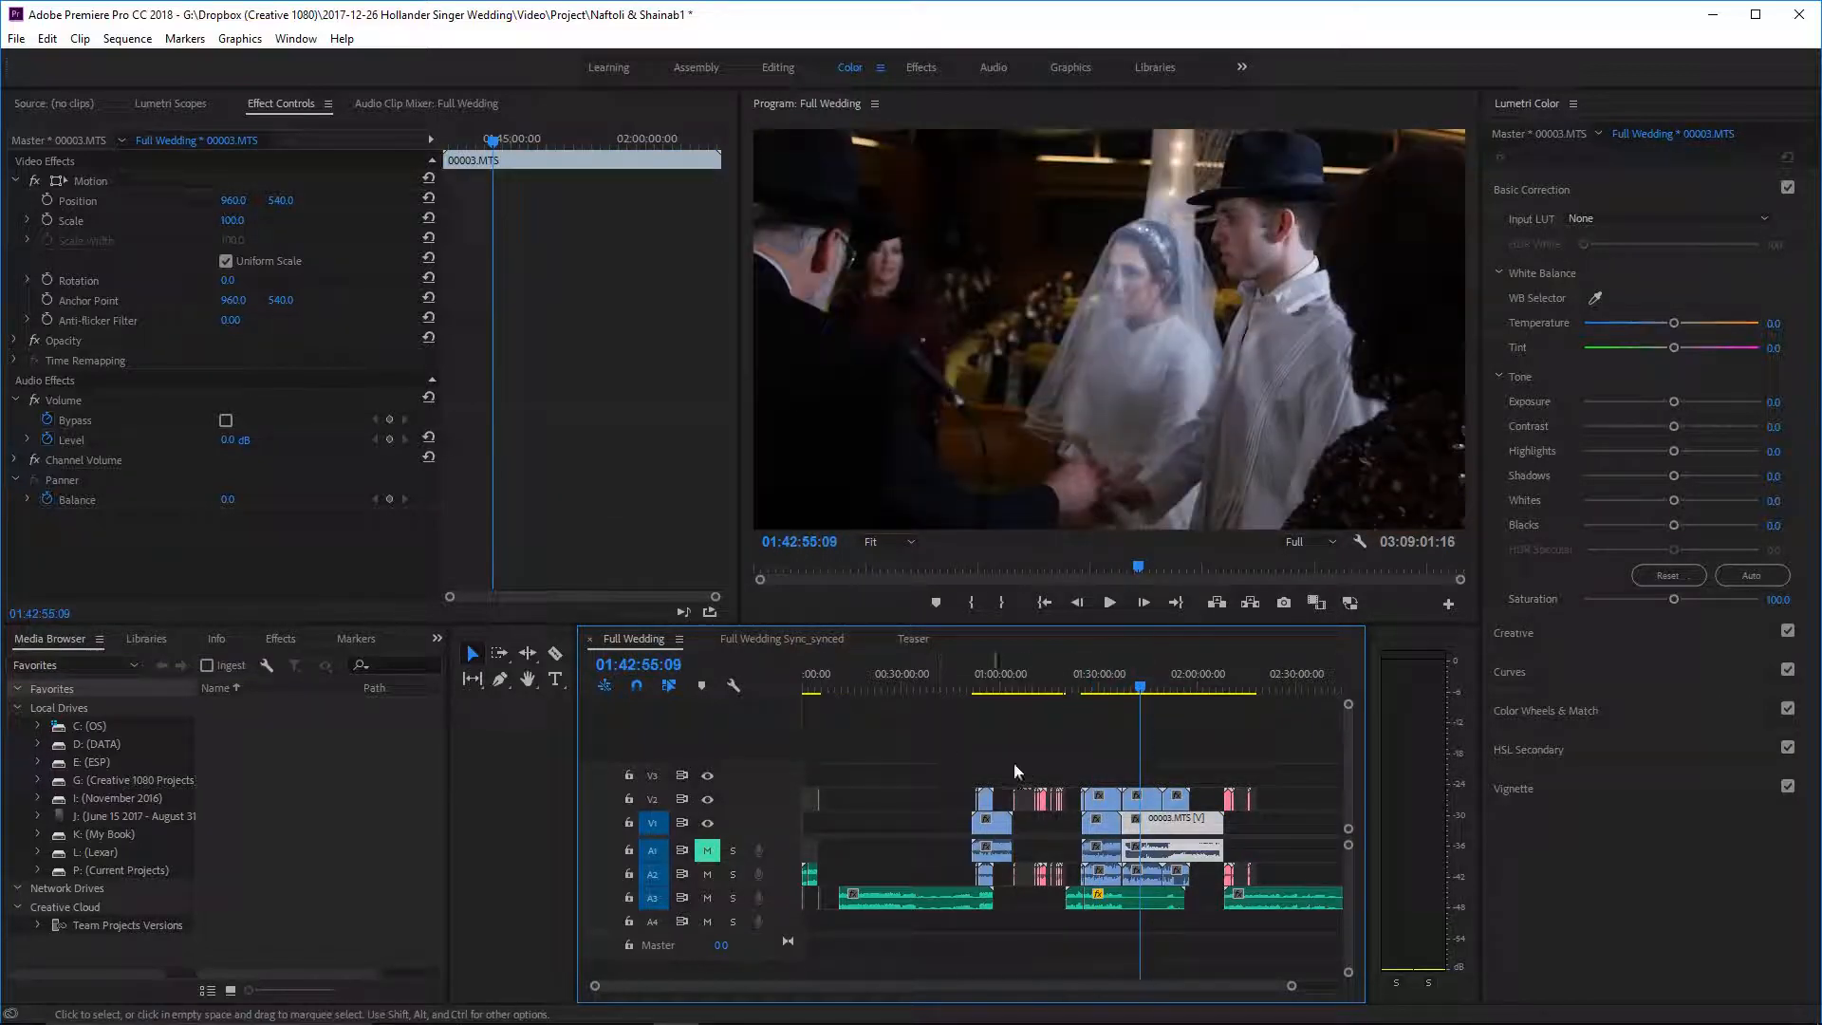
{"action": "left_click", "coordinate": [707, 799]}
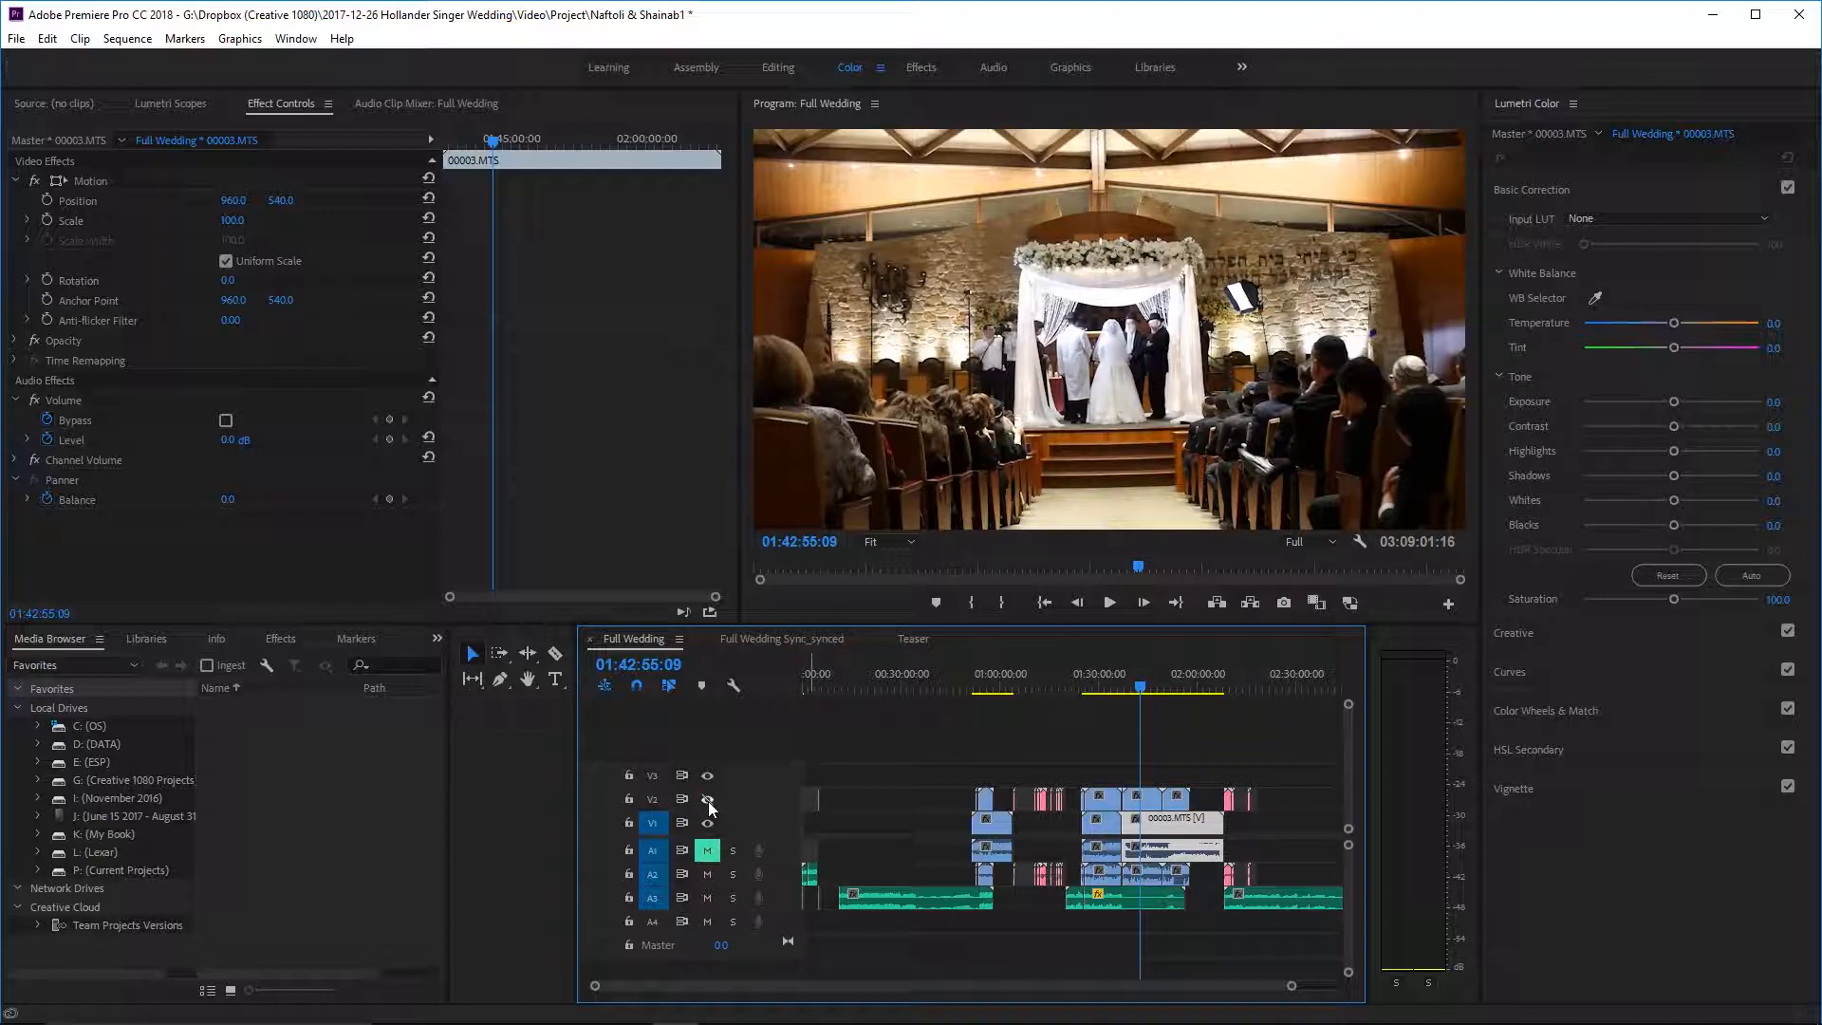
{"action": "left_click", "coordinate": [708, 800]}
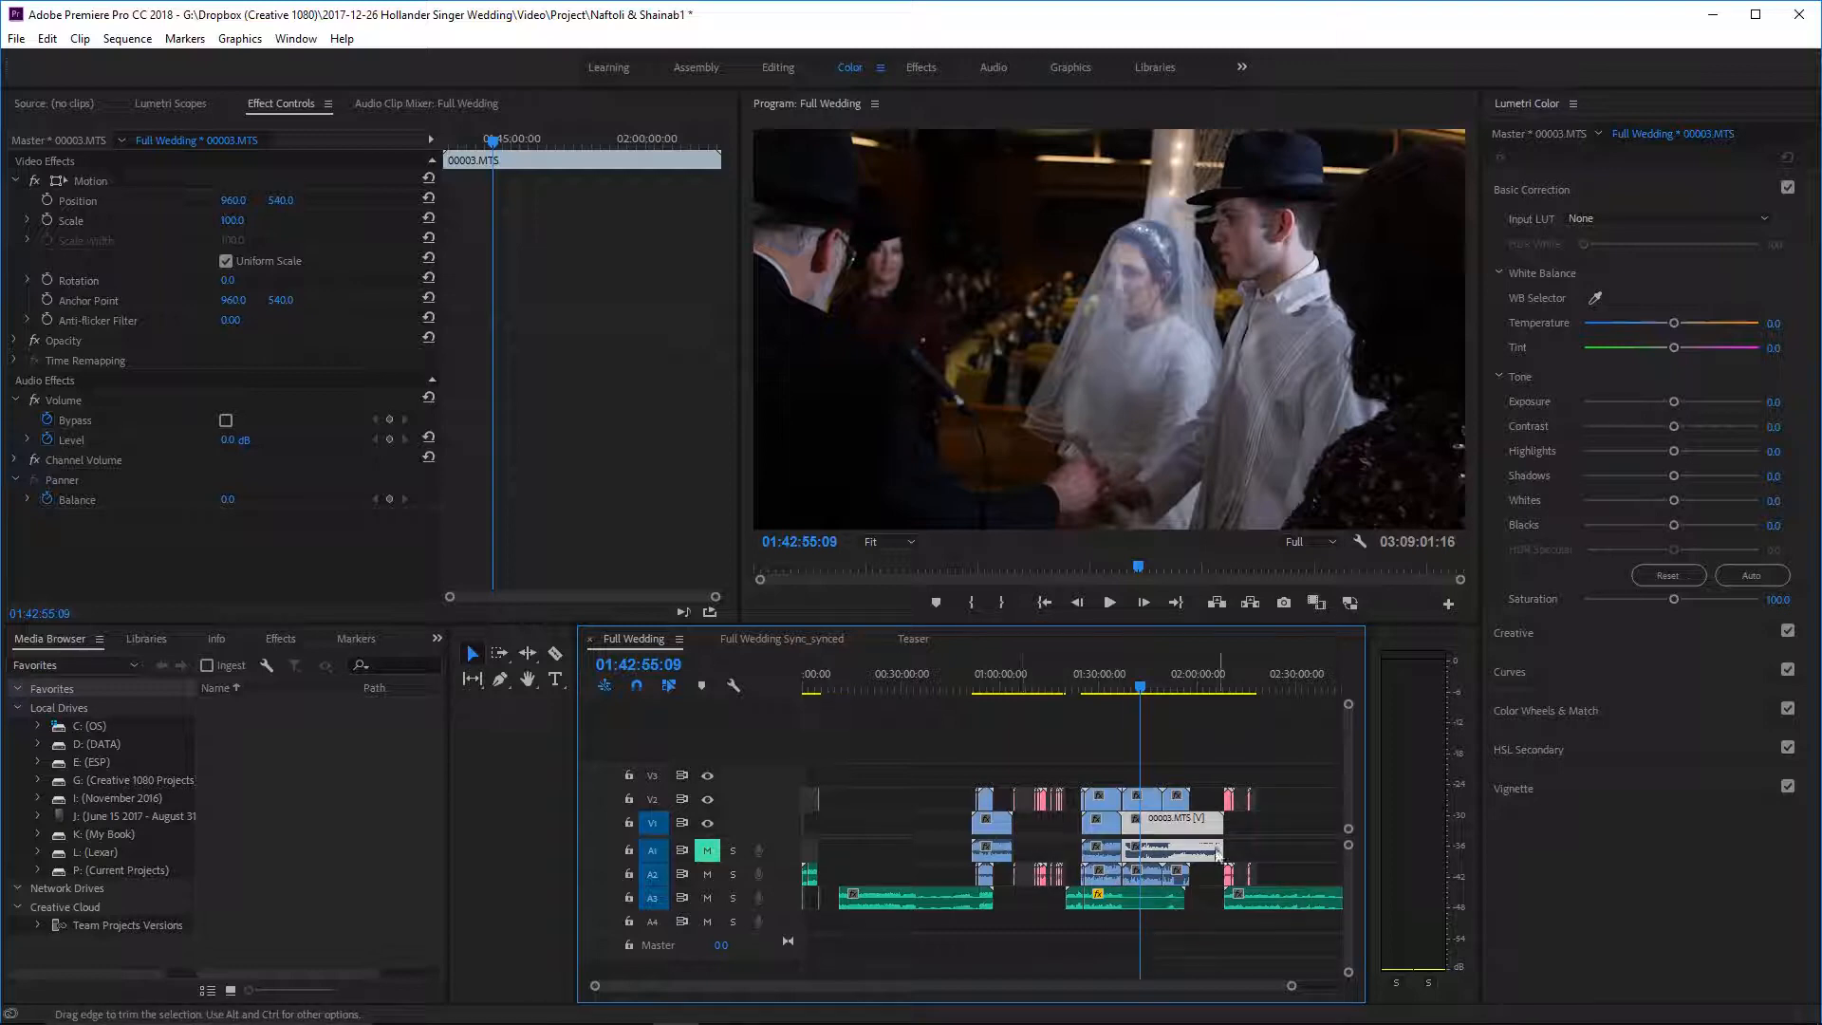
- Examine the drift-corrected recorder audio clip on track A3 beneath the ceremony footage, viewing the picture at 01:40:00:23
{"action": "left_click_drag", "start_coordinate": [1292, 985], "coordinate": [1193, 994]}
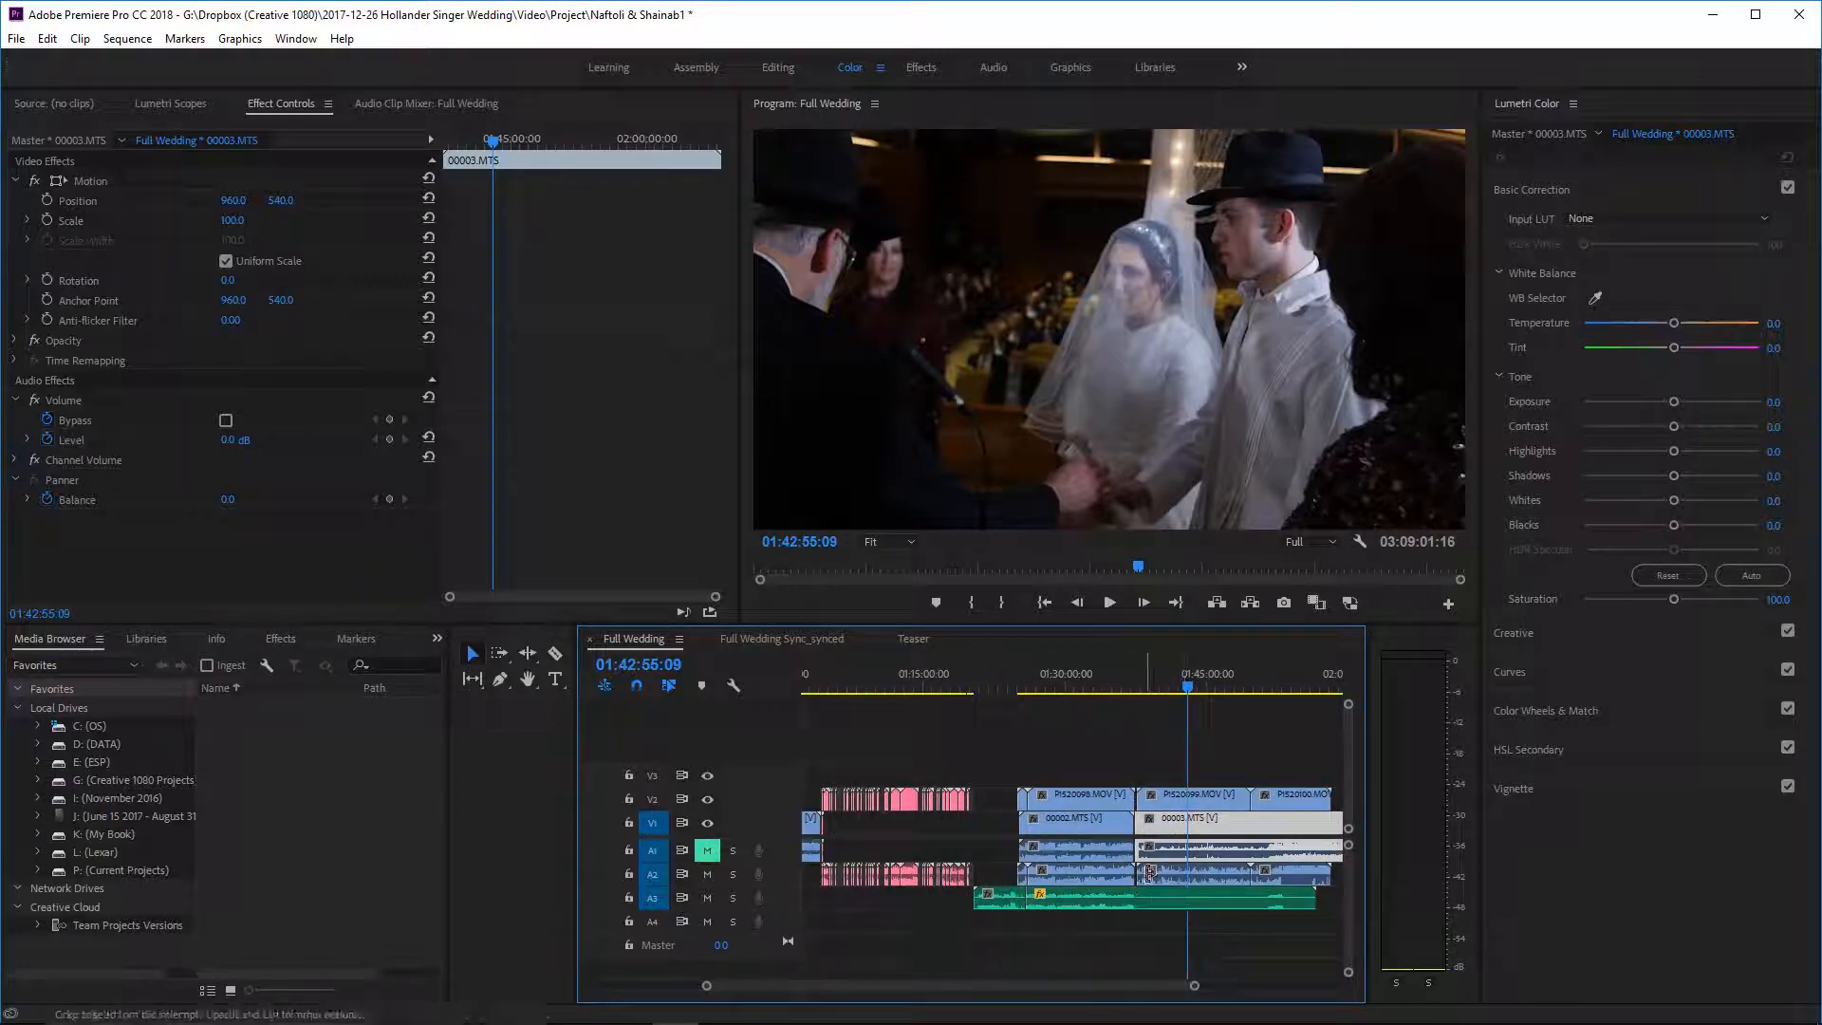
{"action": "left_click_drag", "start_coordinate": [1184, 684], "coordinate": [1184, 684]}
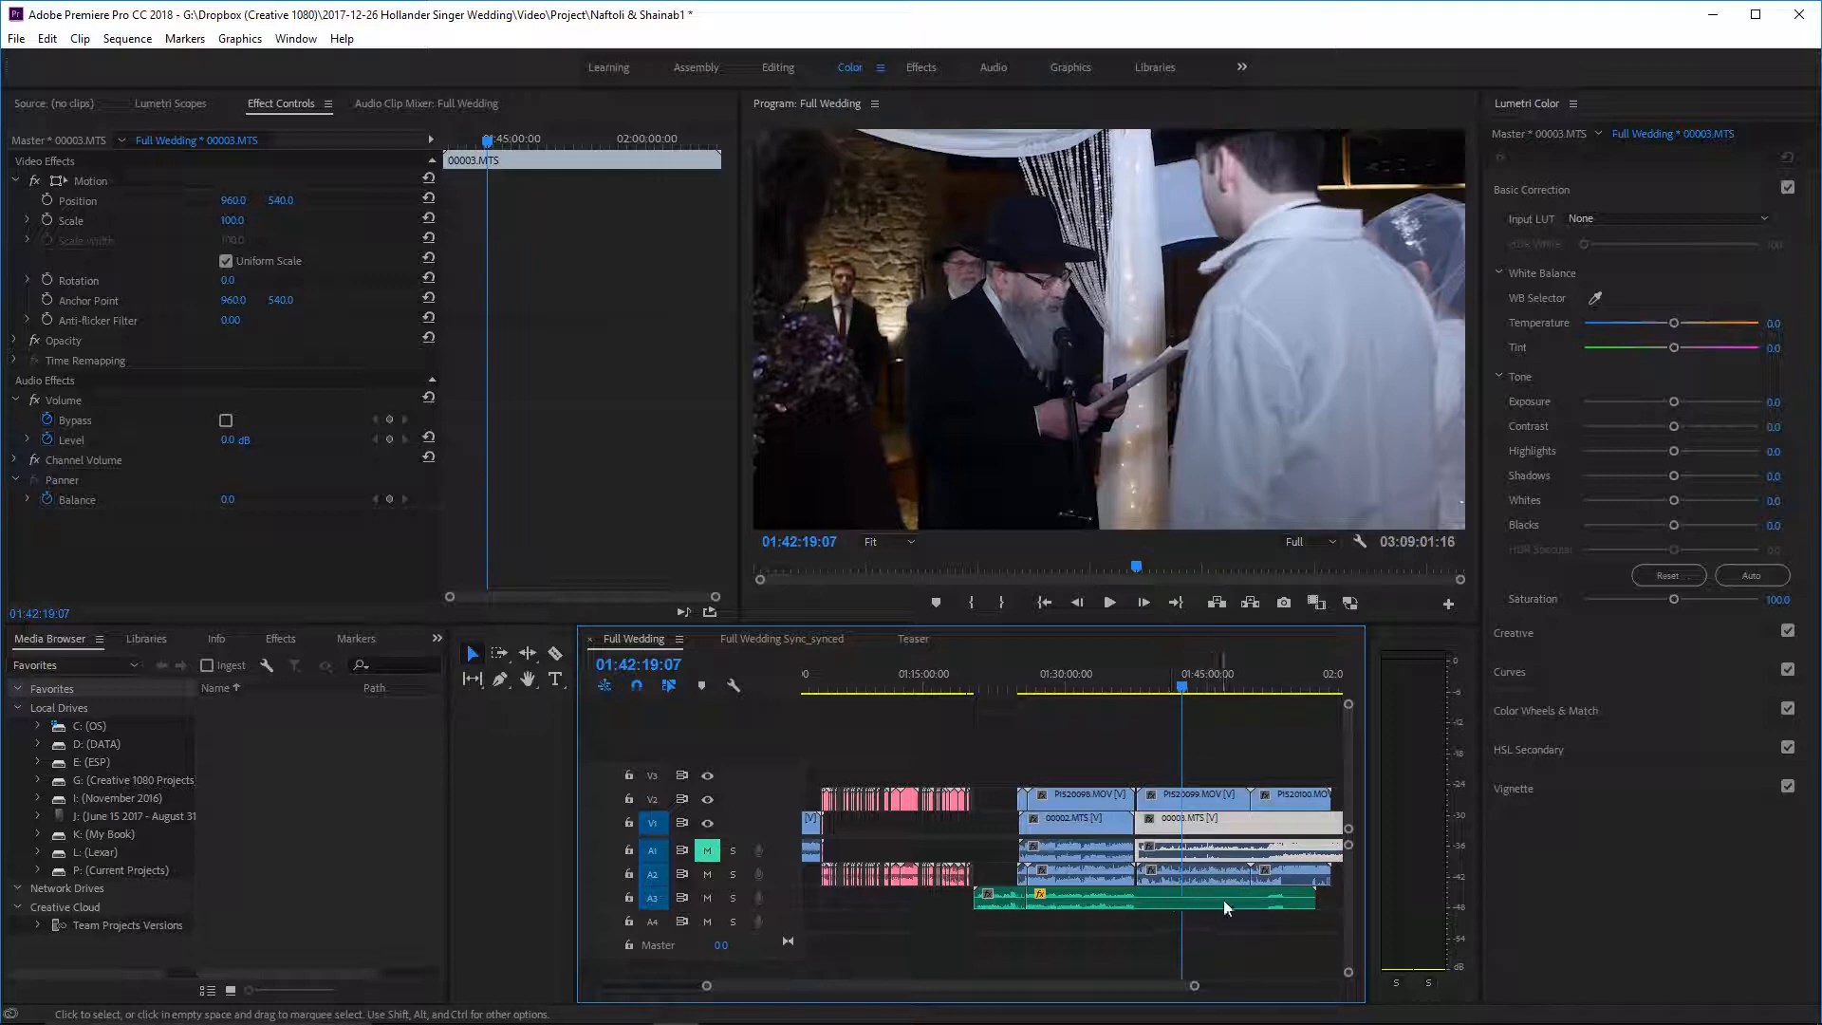
{"action": "left_click", "coordinate": [1191, 902]}
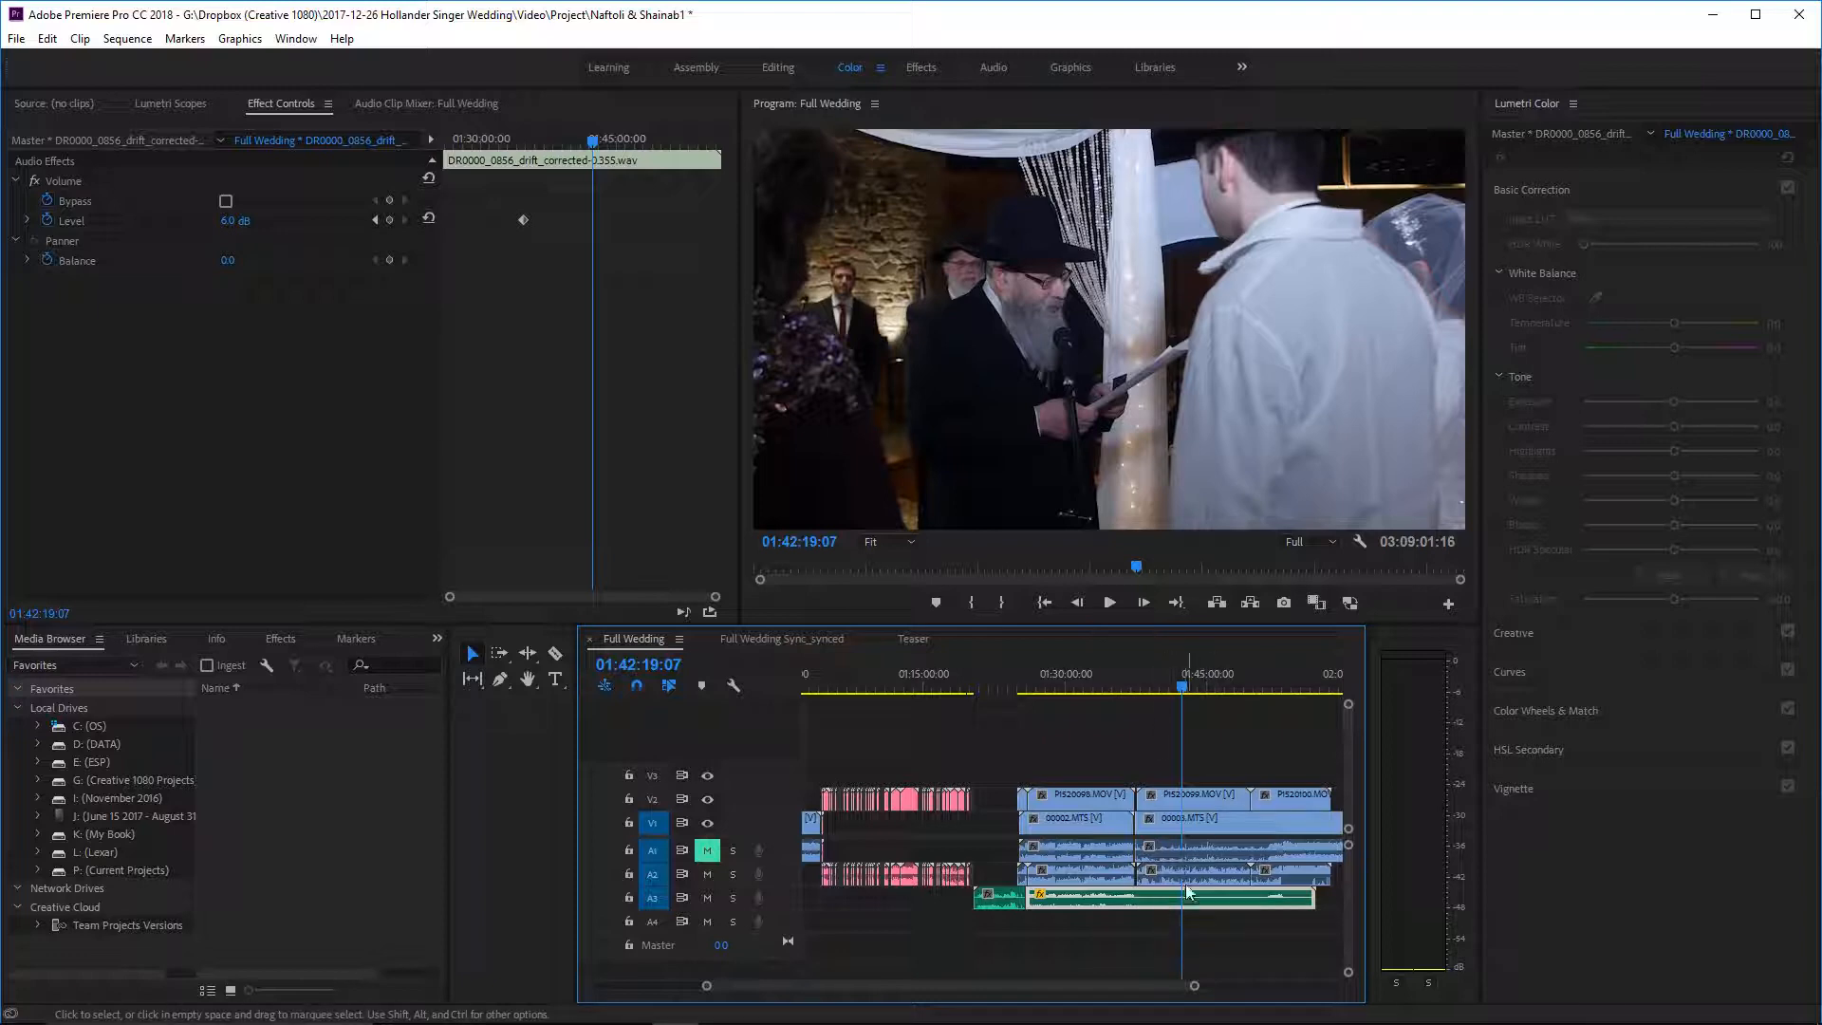
{"action": "left_click", "coordinate": [1163, 683]}
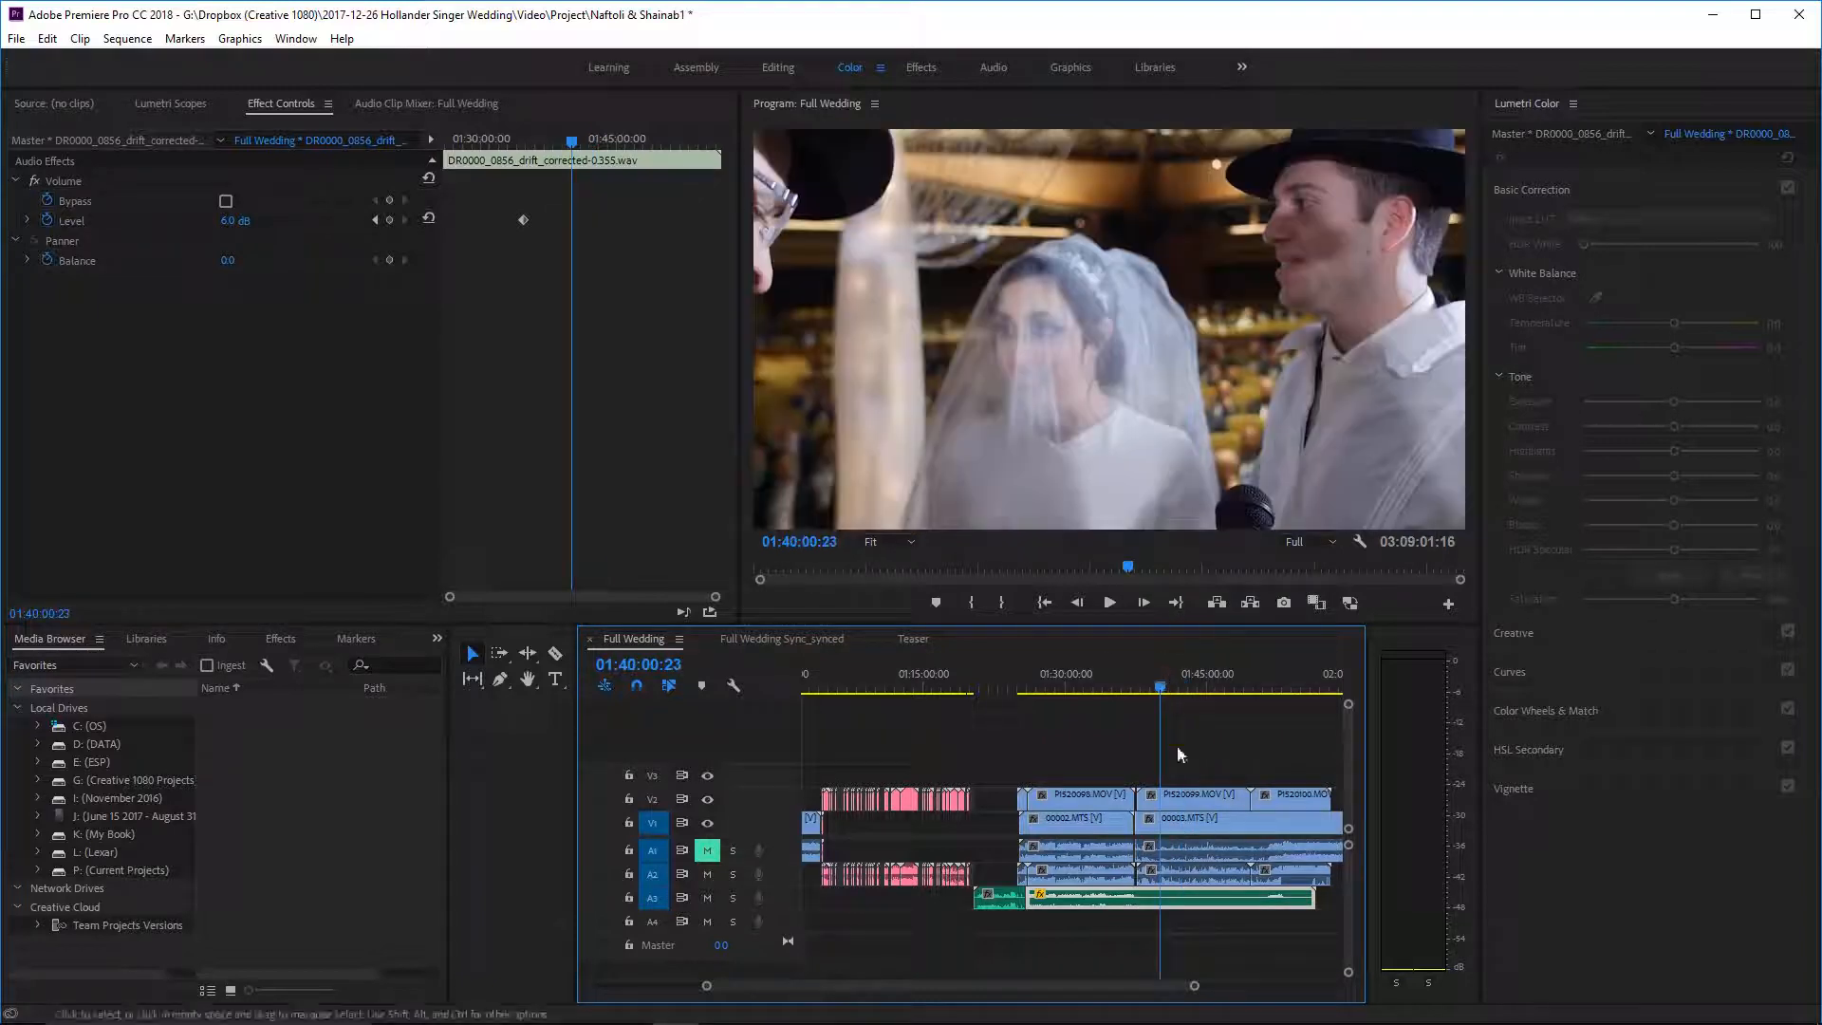
- Select the V2 camera clips and their linked A2 audio across the ceremony section to review them, then clear the selection
{"action": "left_click_drag", "start_coordinate": [1193, 985], "coordinate": [1220, 952]}
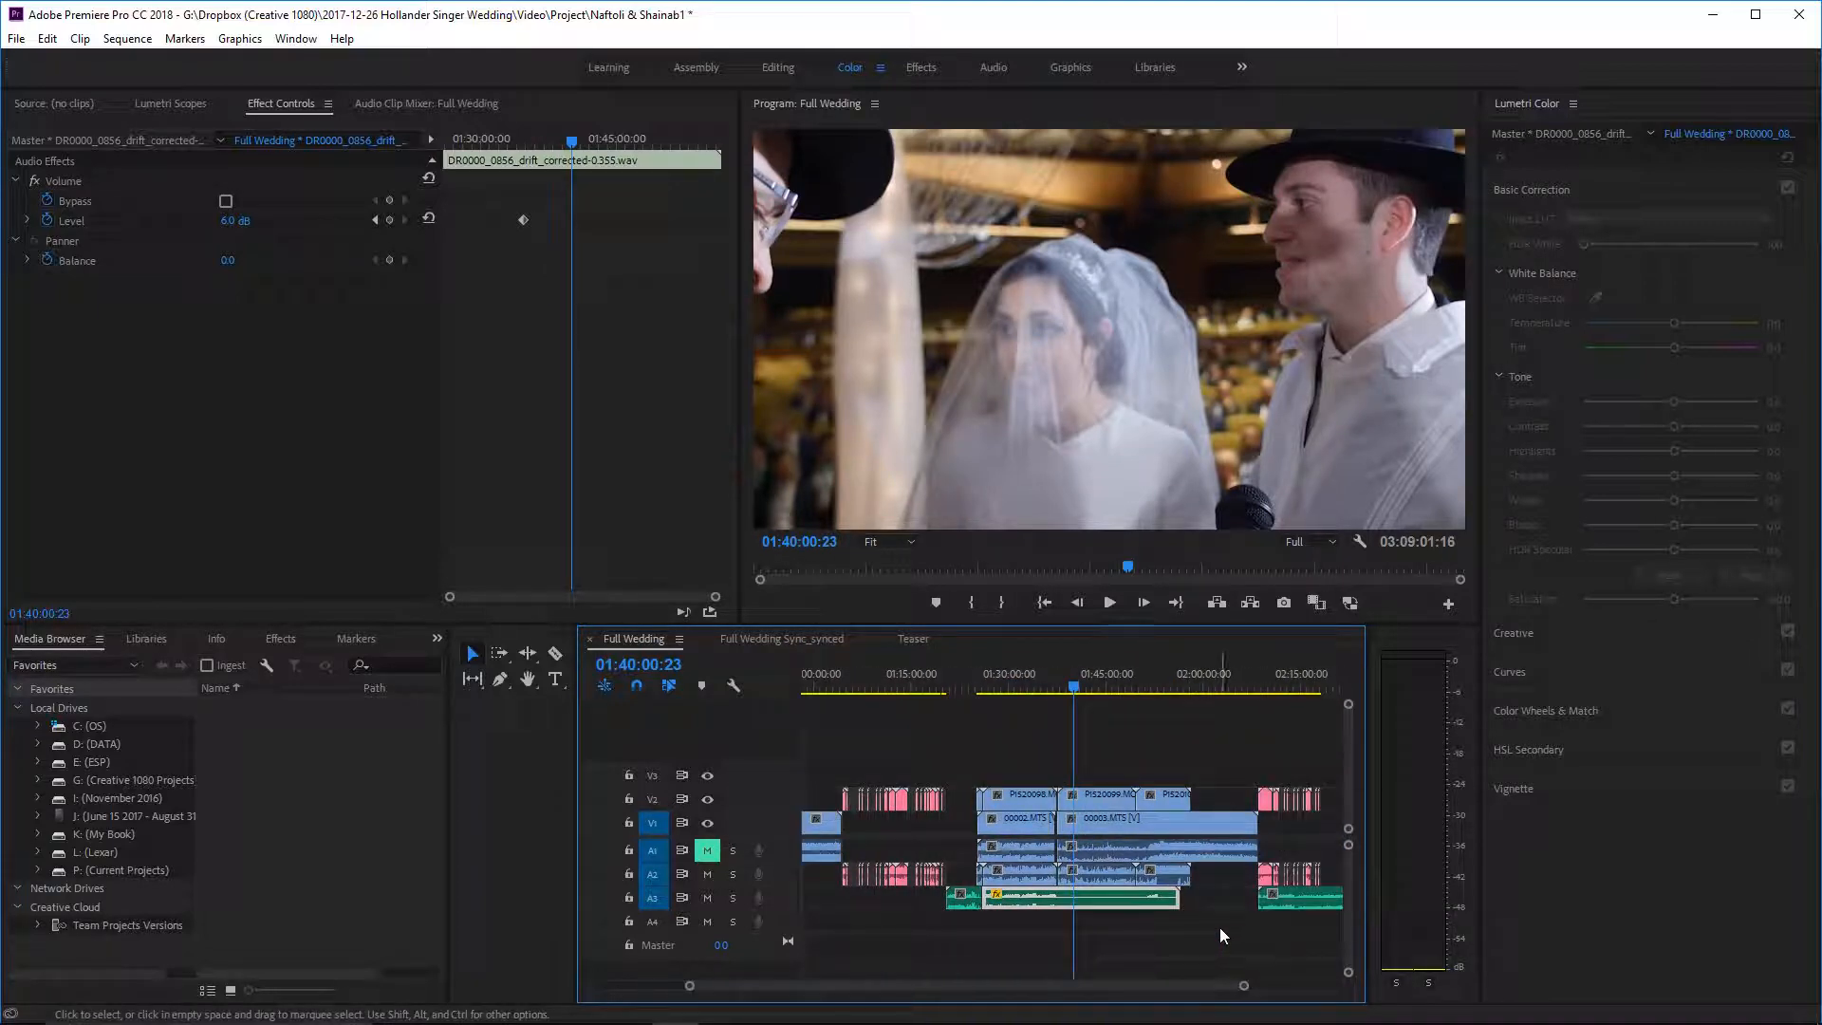
{"action": "scroll", "coordinate": [1221, 936], "scroll_direction": "down", "scroll_amount": 2}
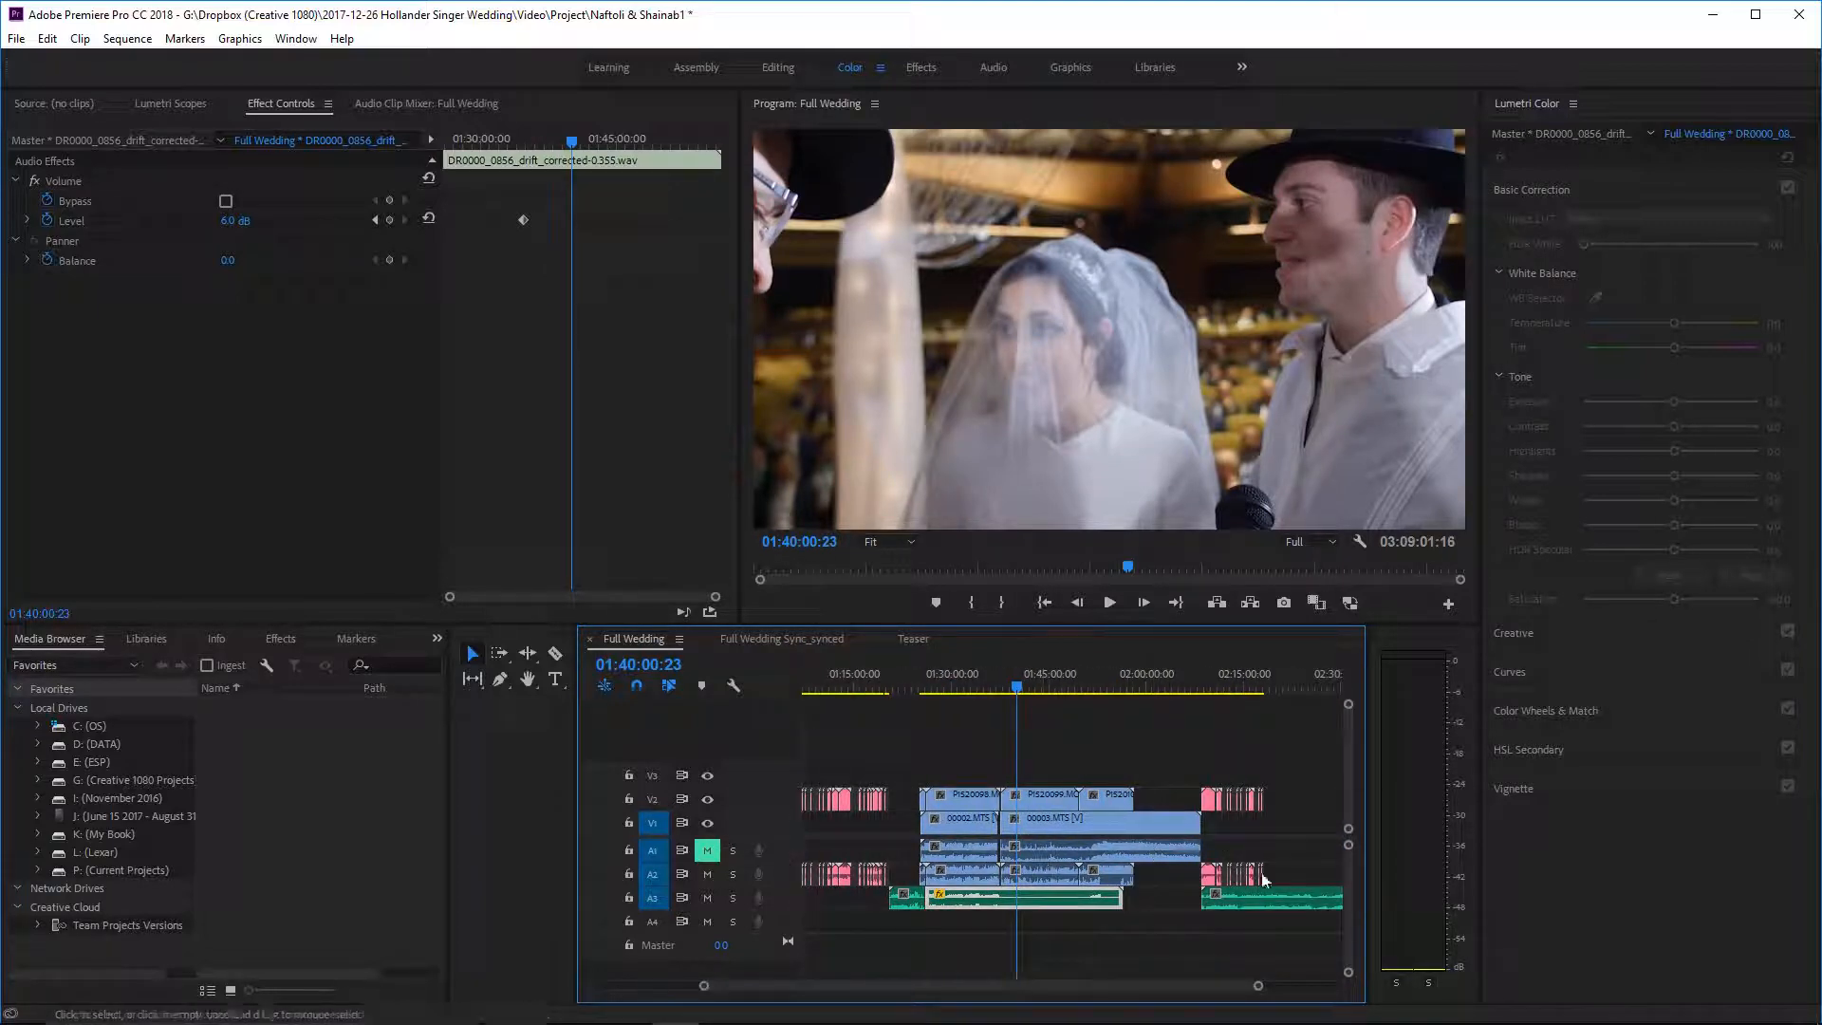
{"action": "left_click", "coordinate": [1109, 798]}
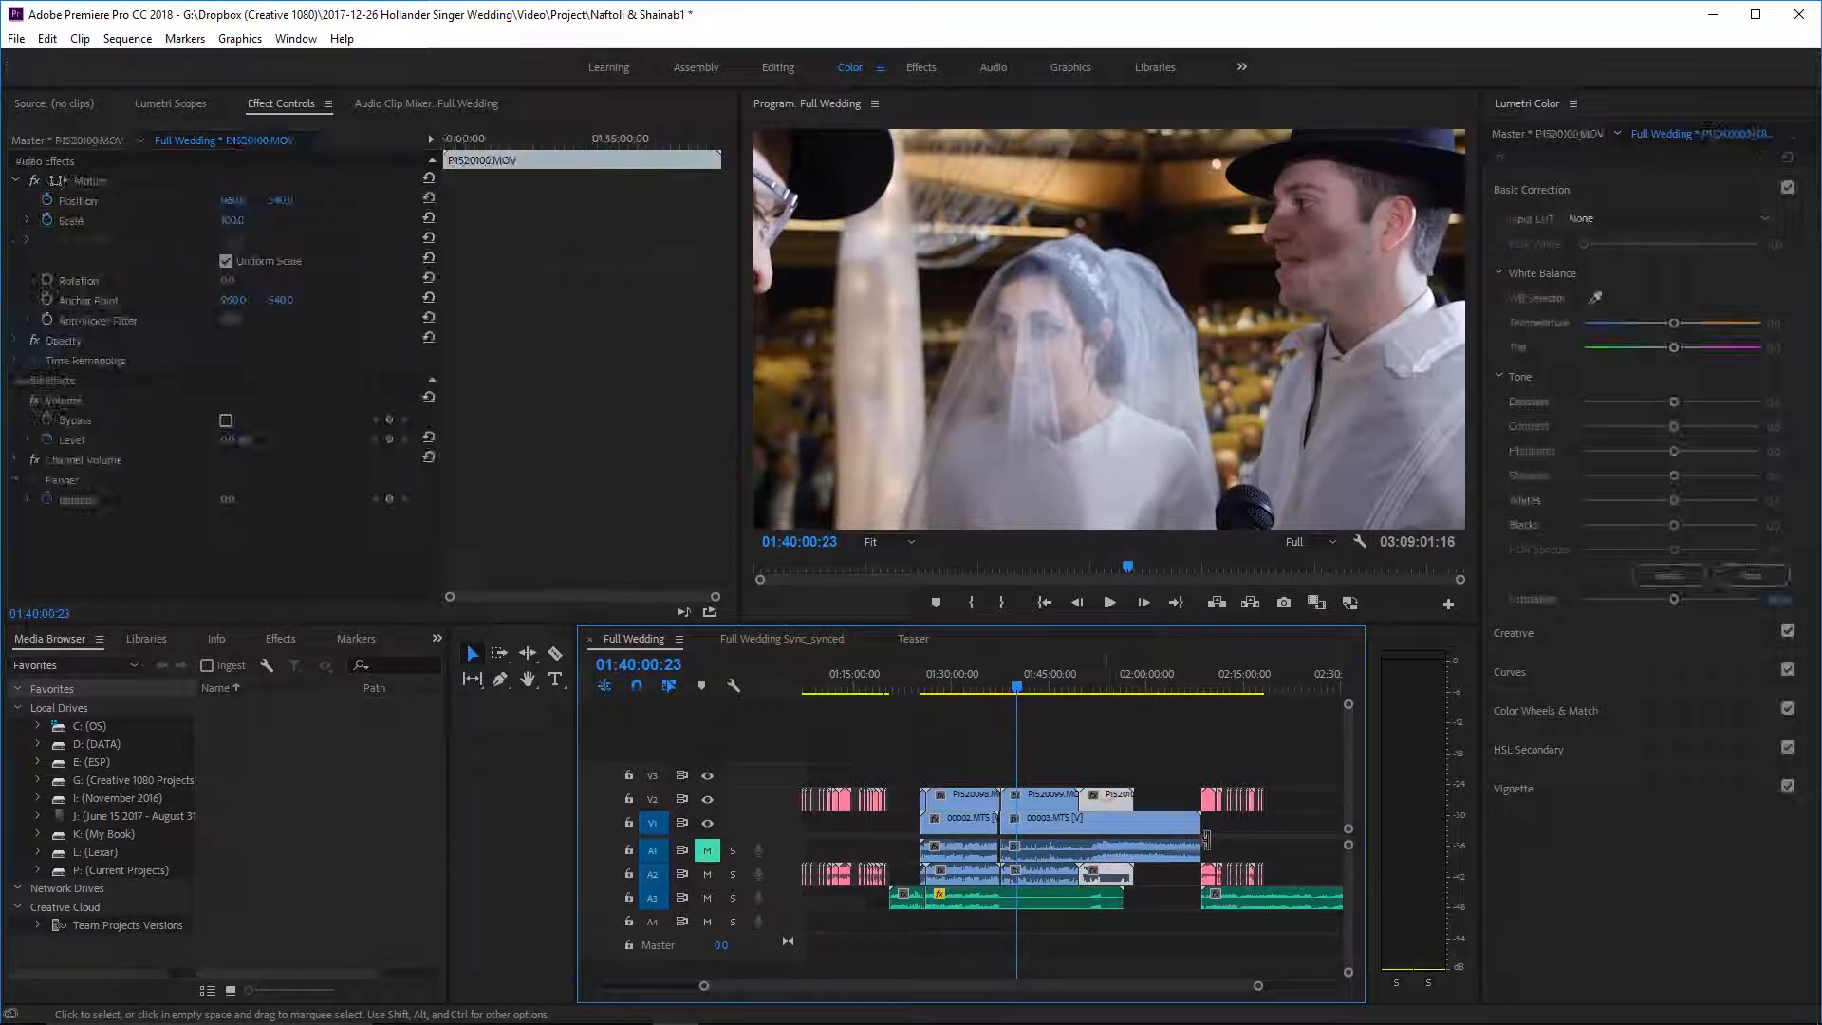
{"action": "left_click_drag", "start_coordinate": [1286, 887], "coordinate": [917, 877]}
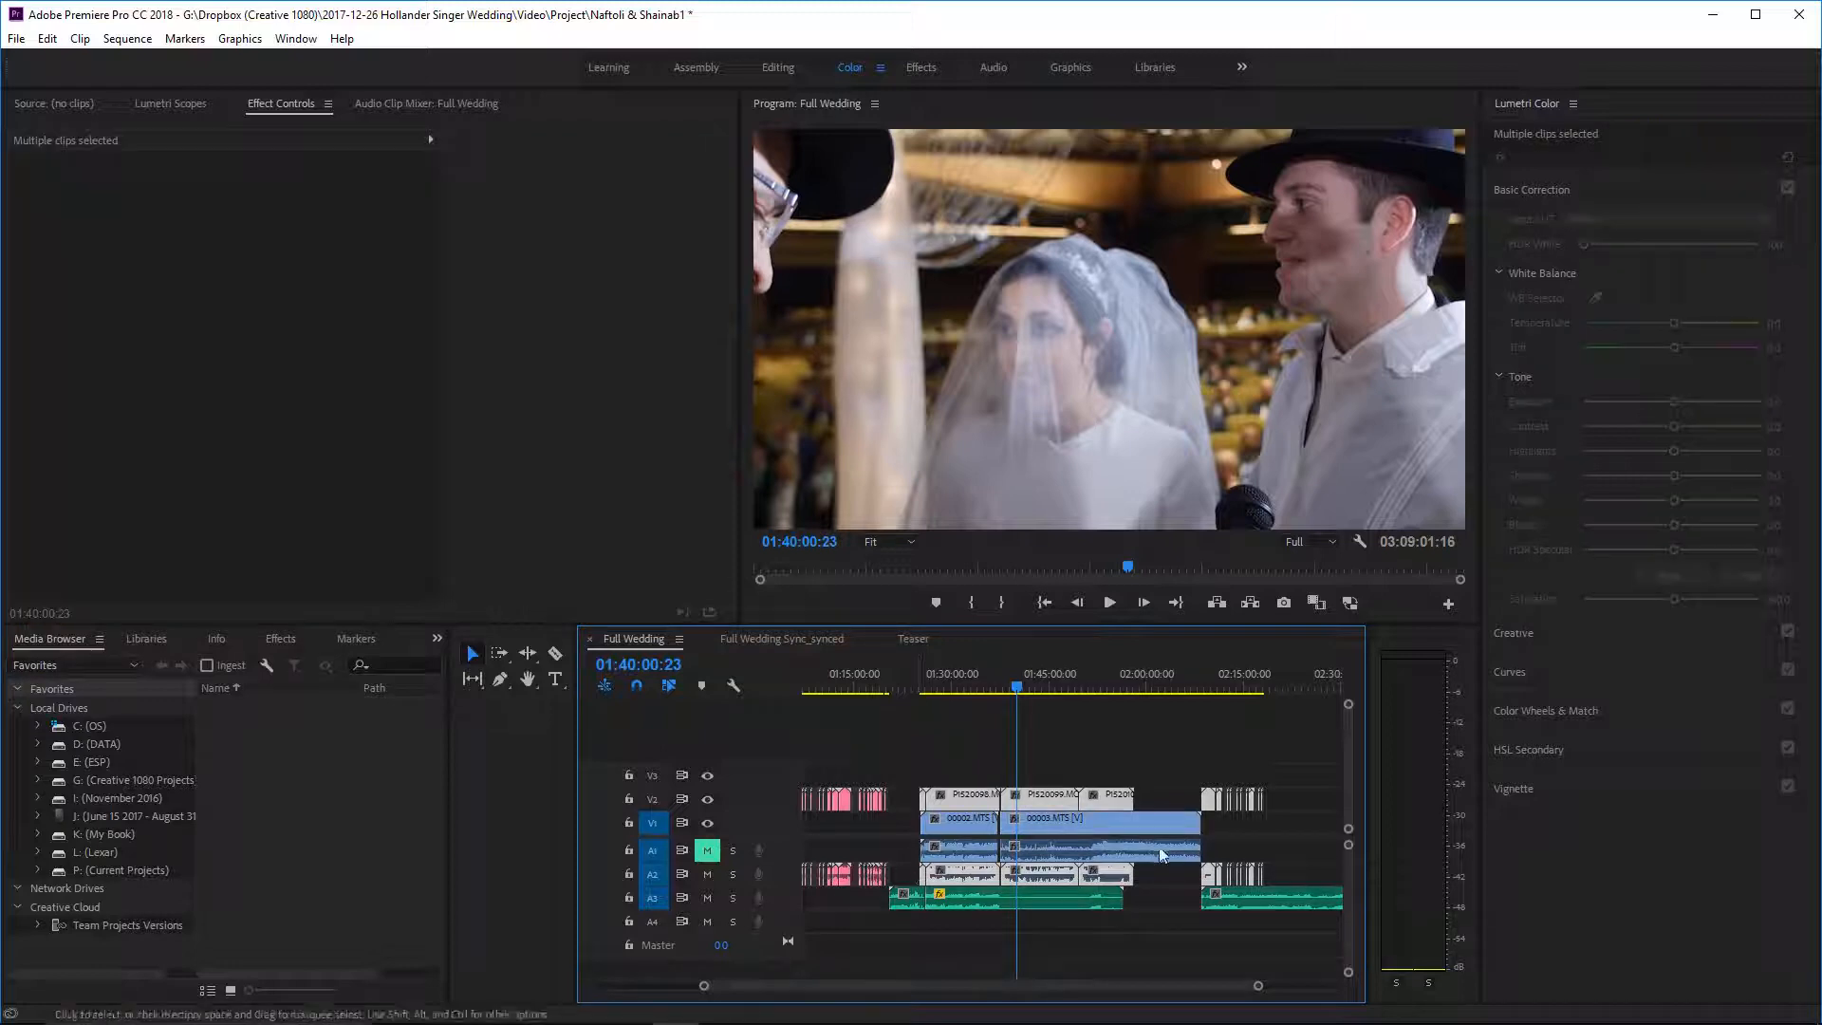
{"action": "left_click", "coordinate": [1234, 845]}
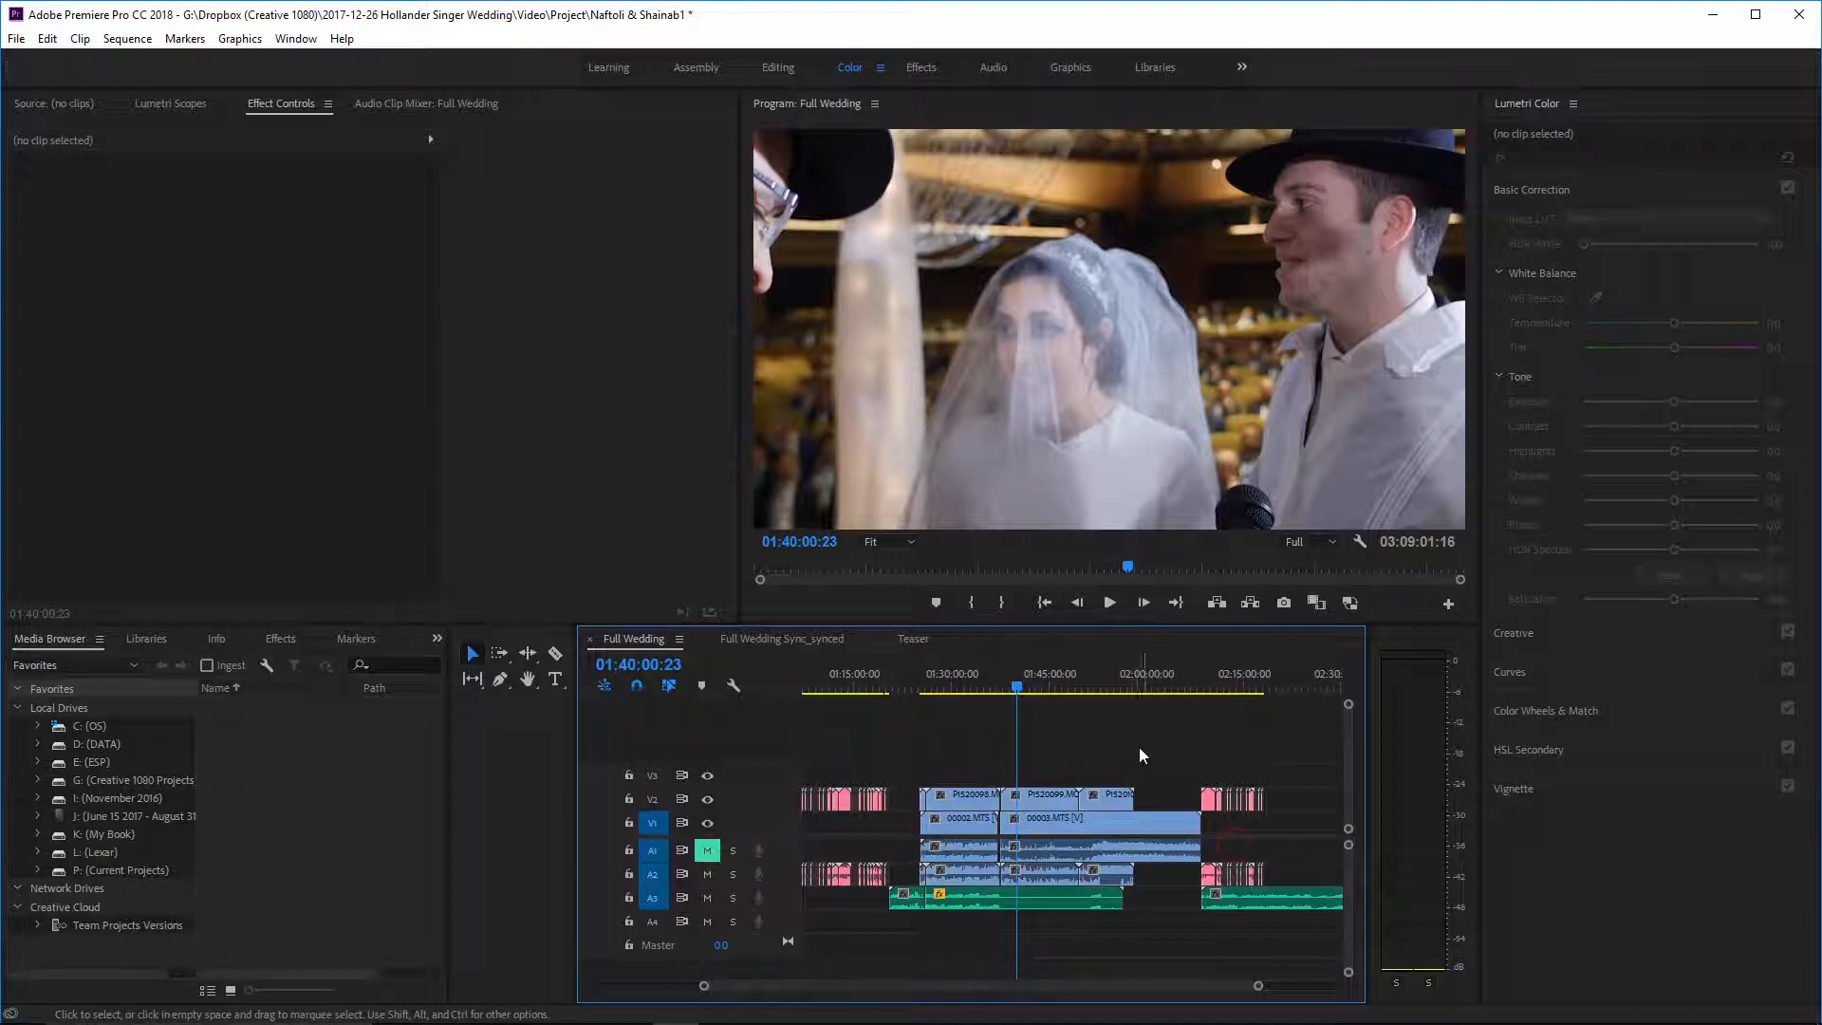
- View the ceremony picture at 01:47:46:01 and select the 00002.MTS and 00003.MTS clips on V1 with their A1 audio
{"action": "left_click", "coordinate": [1148, 680]}
{"action": "left_click_drag", "start_coordinate": [1054, 686], "coordinate": [1070, 686]}
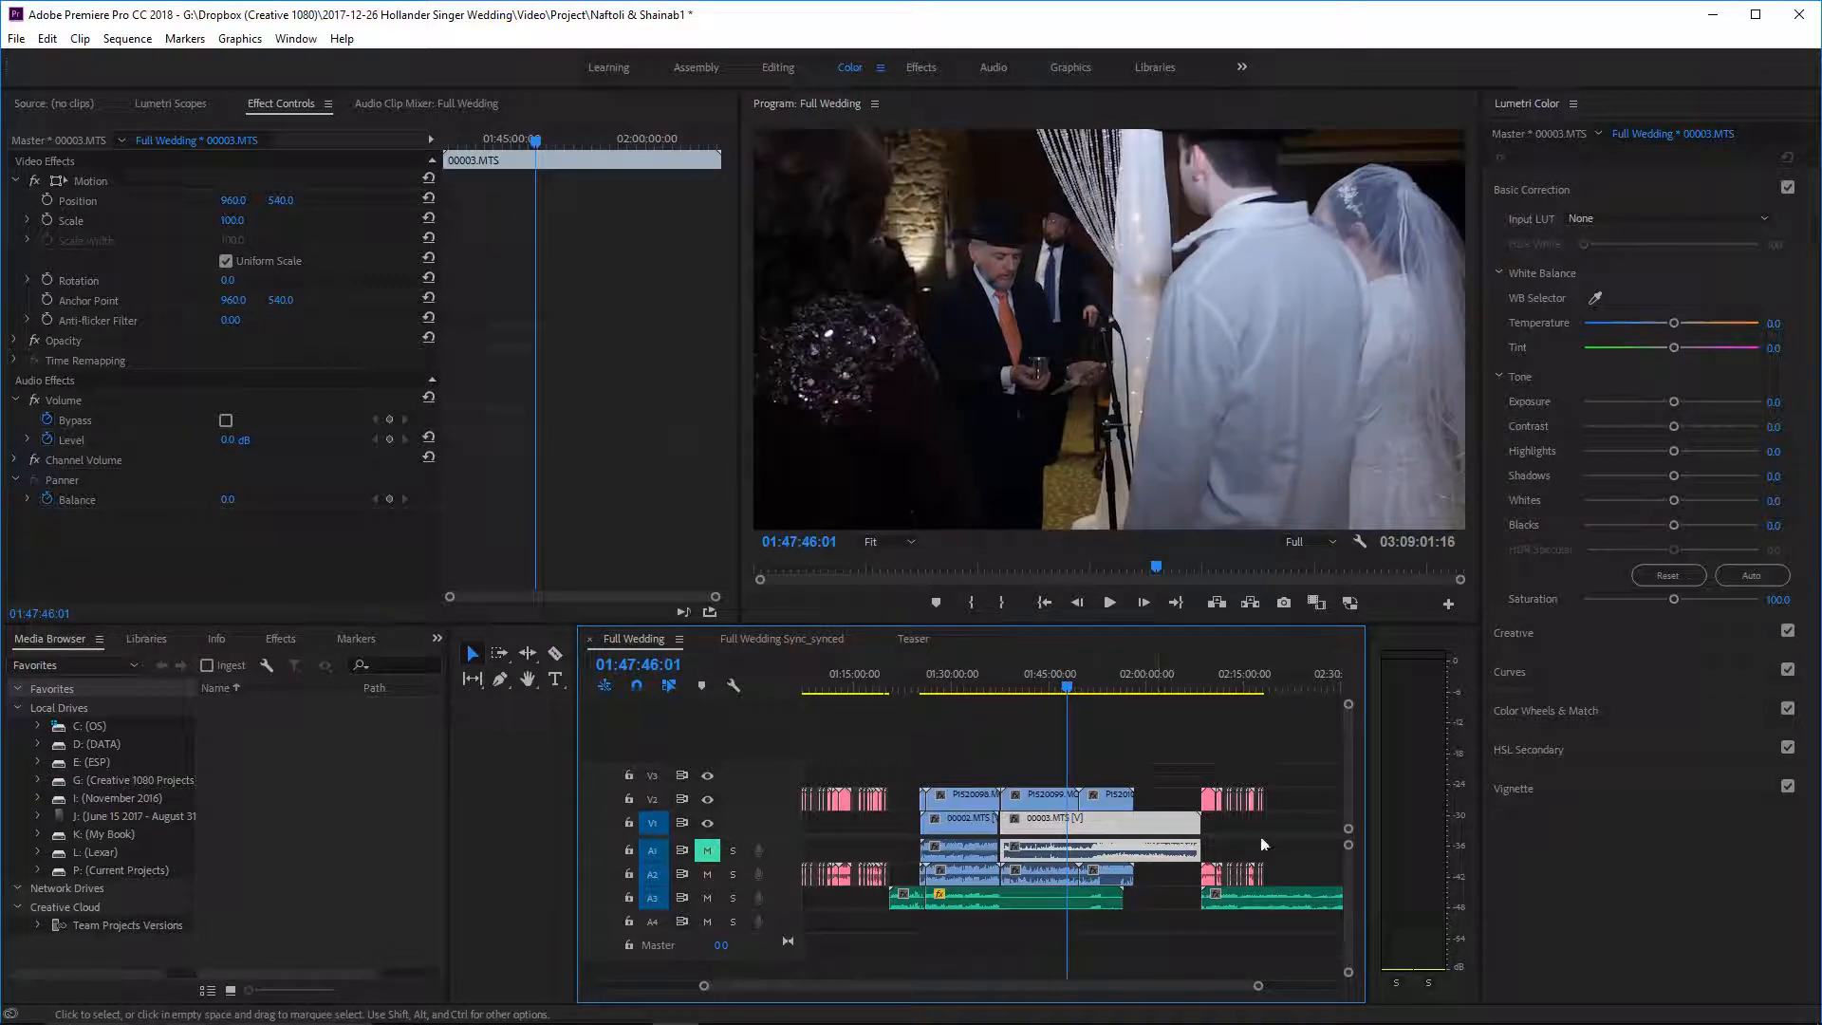
{"action": "left_click_drag", "start_coordinate": [1278, 846], "coordinate": [914, 841]}
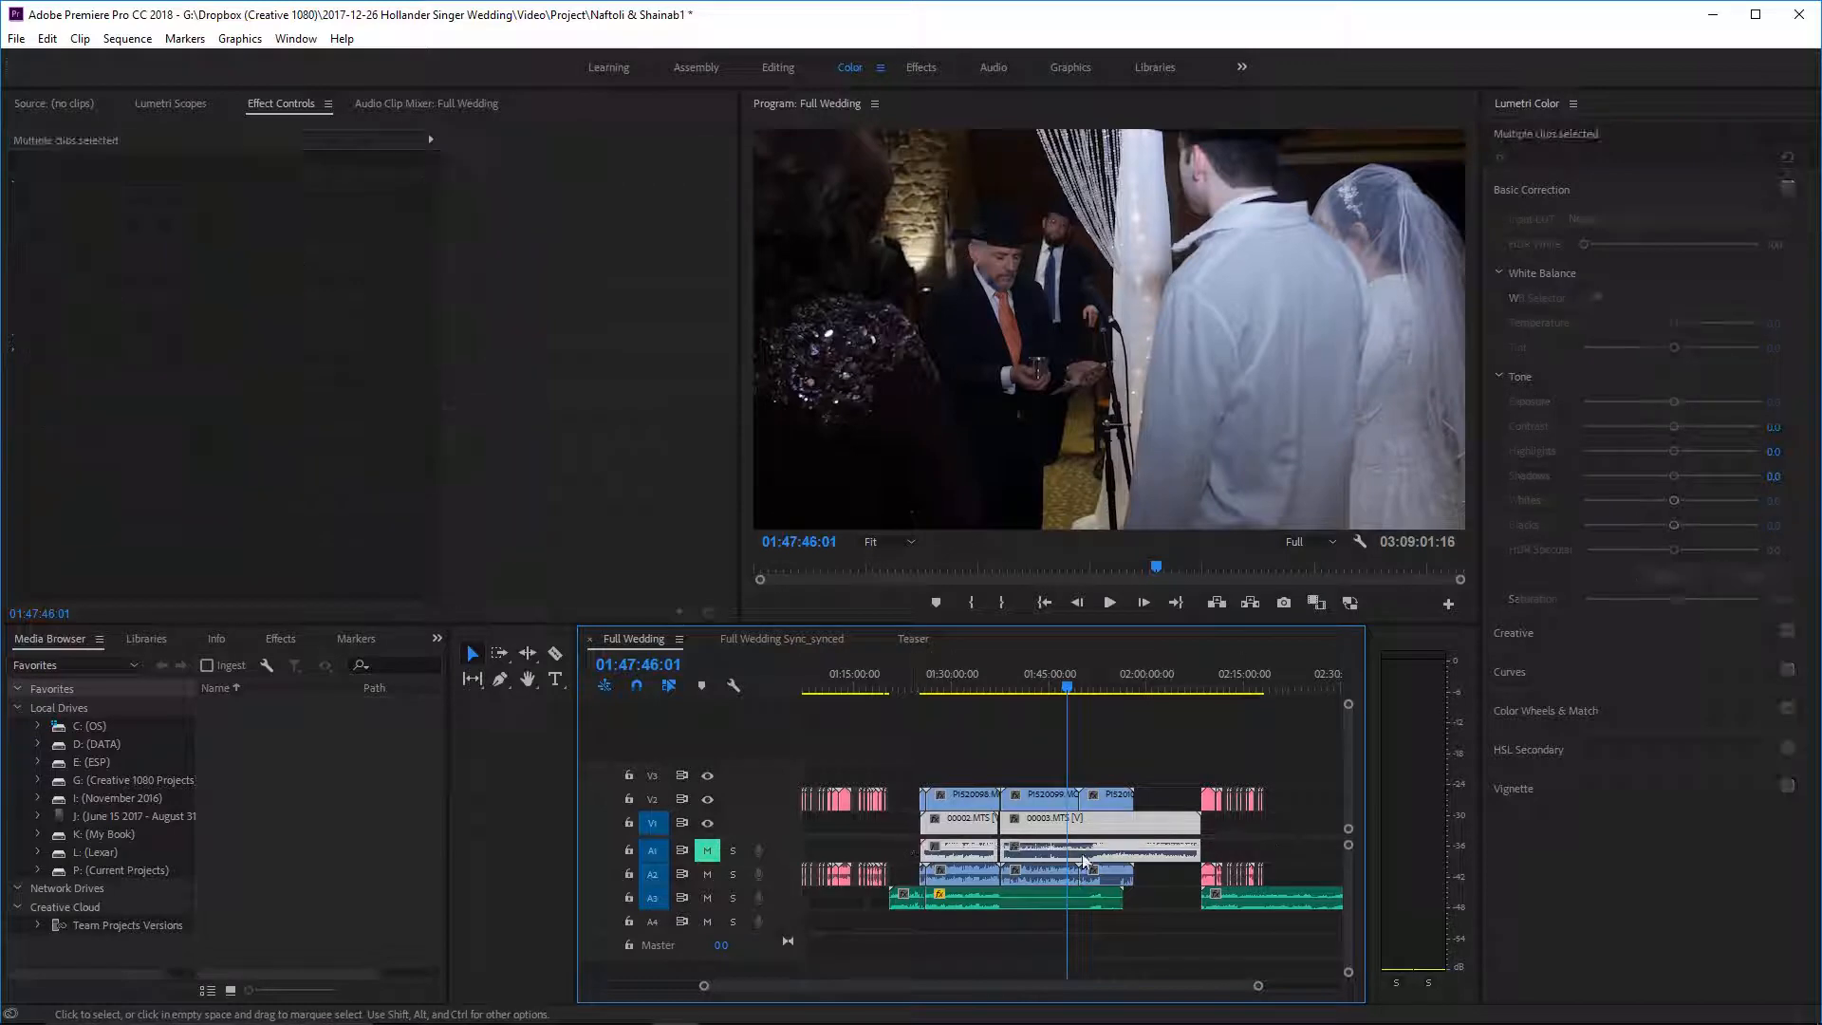
- Try to move the ceremony section's camera audio from track A2 down to A4, then undo the move
{"action": "left_click_drag", "start_coordinate": [1292, 874], "coordinate": [925, 878]}
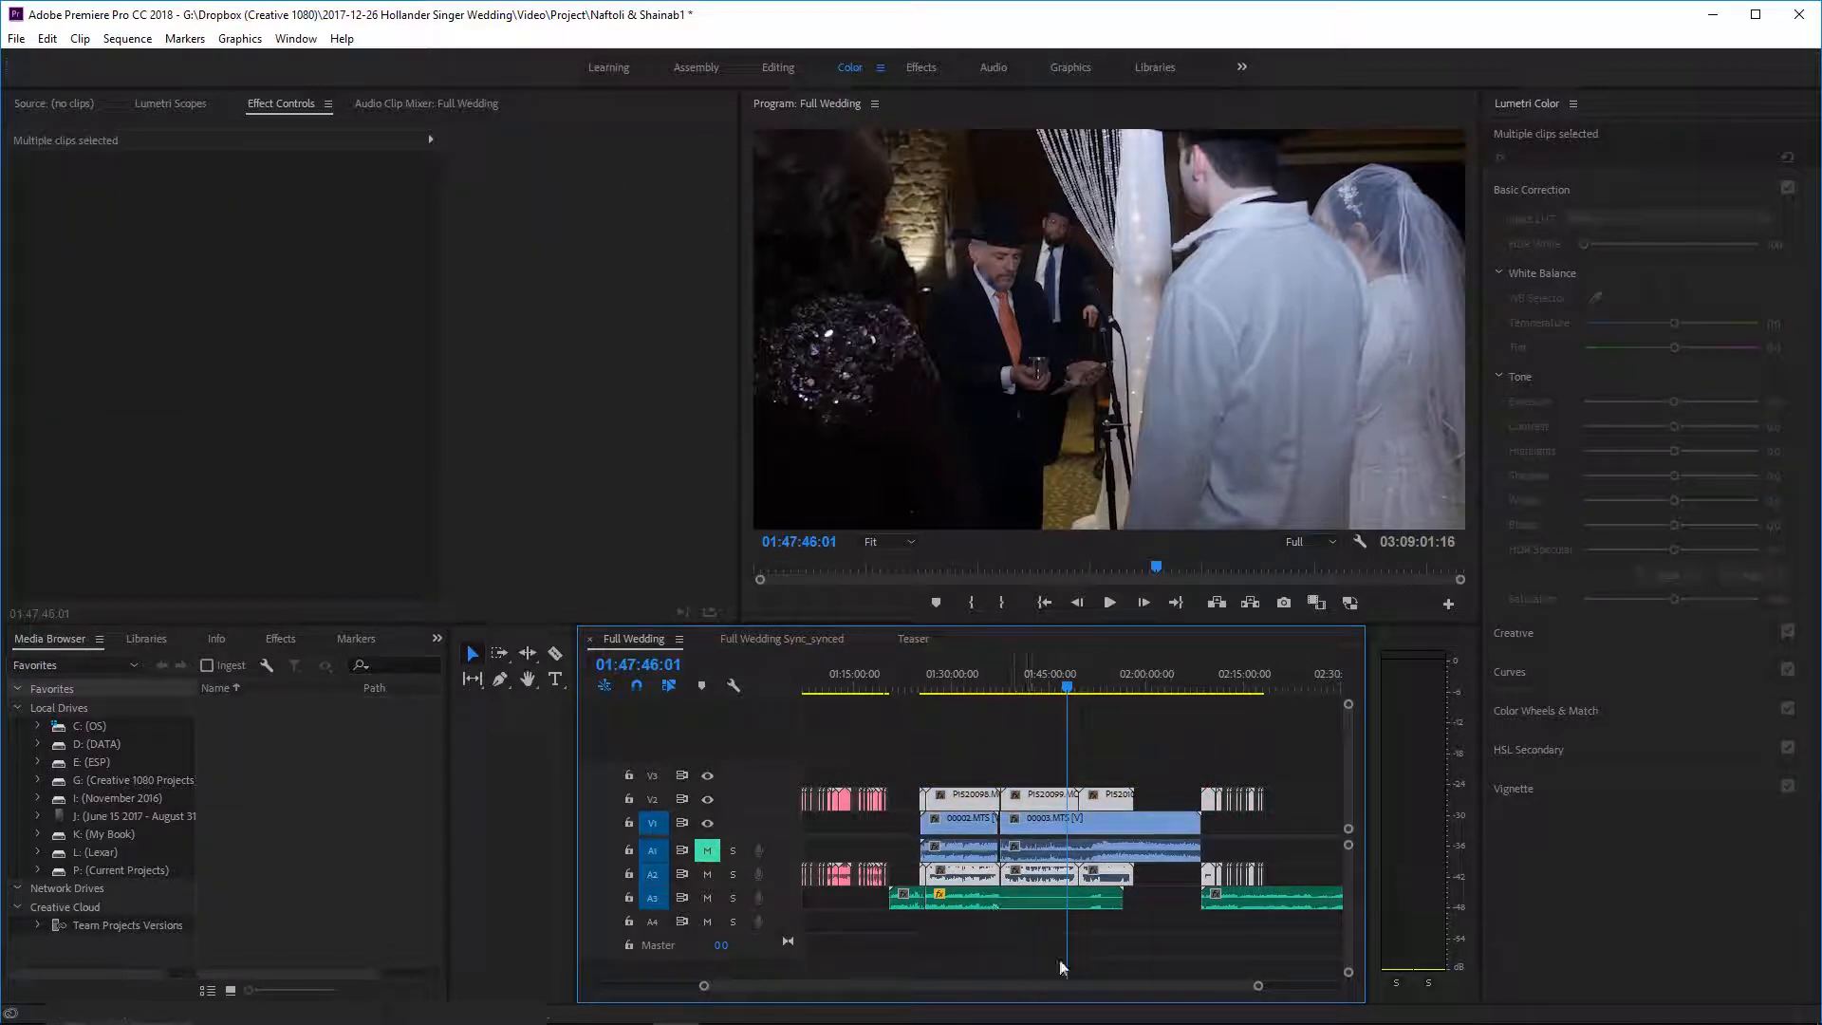
{"action": "left_click_drag", "start_coordinate": [1260, 988], "coordinate": [1093, 985]}
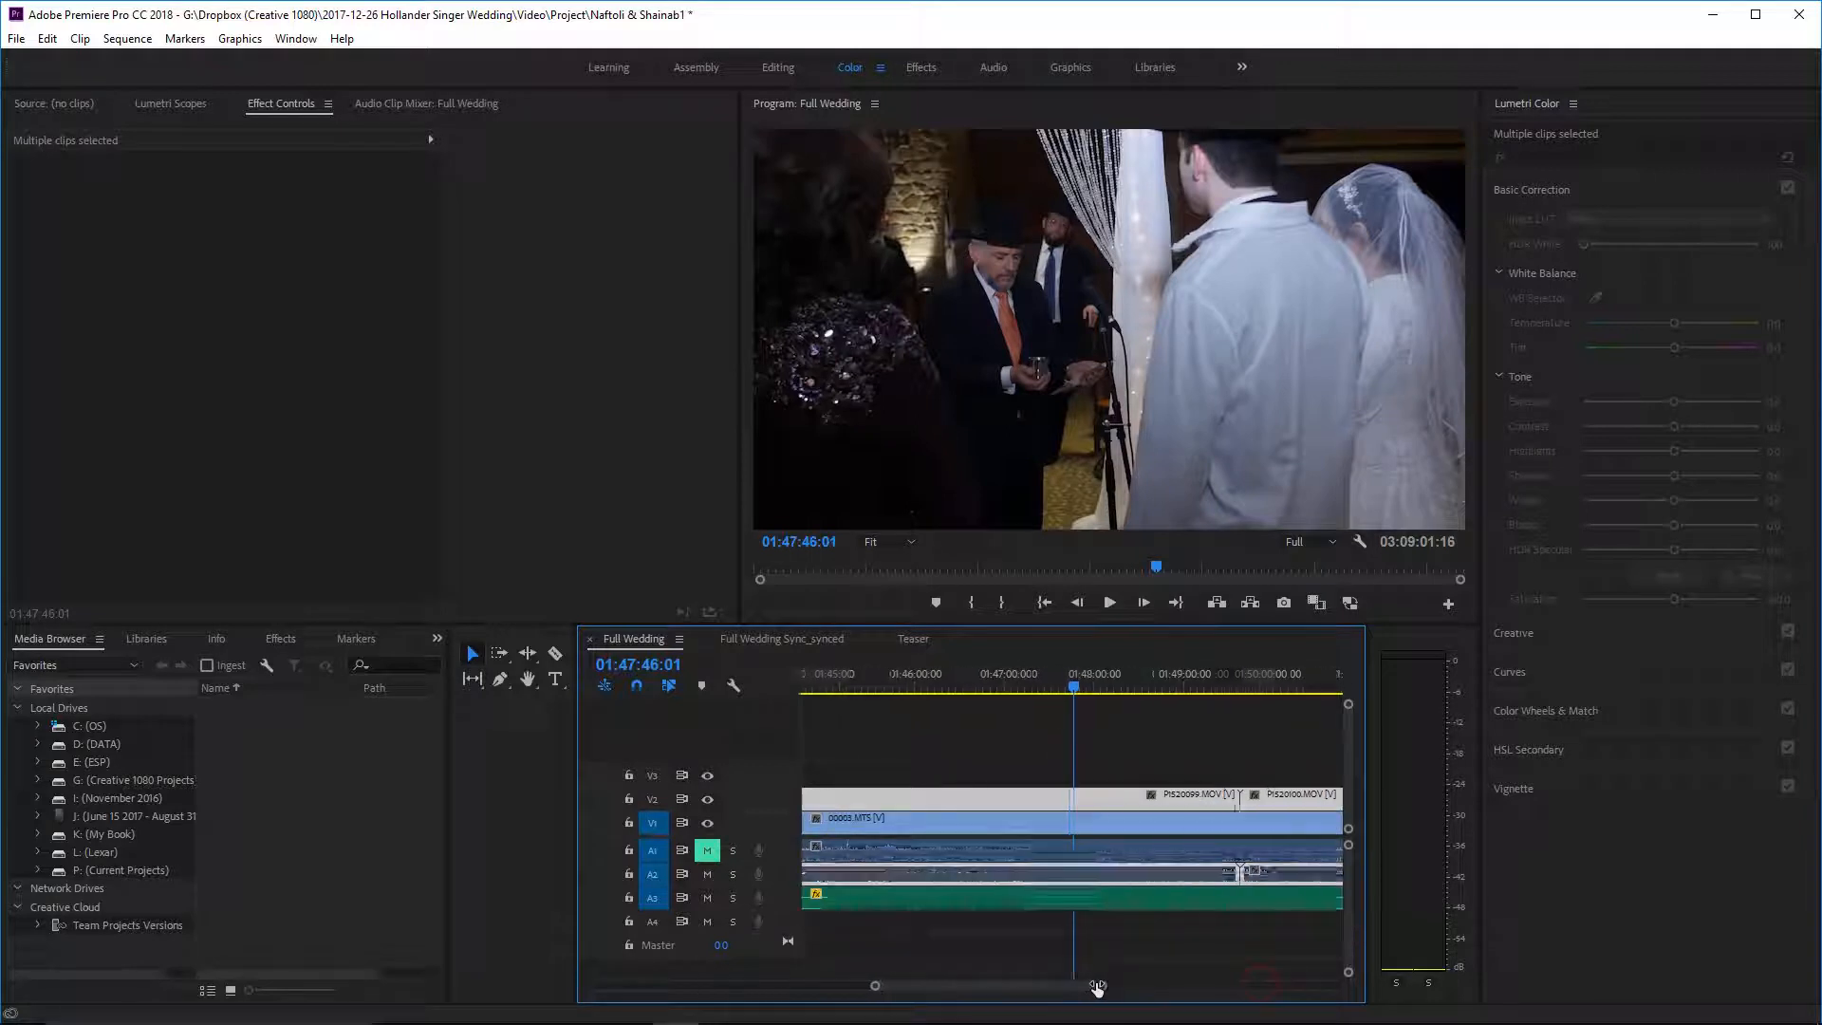
{"action": "left_click_drag", "start_coordinate": [1106, 879], "coordinate": [1290, 995]}
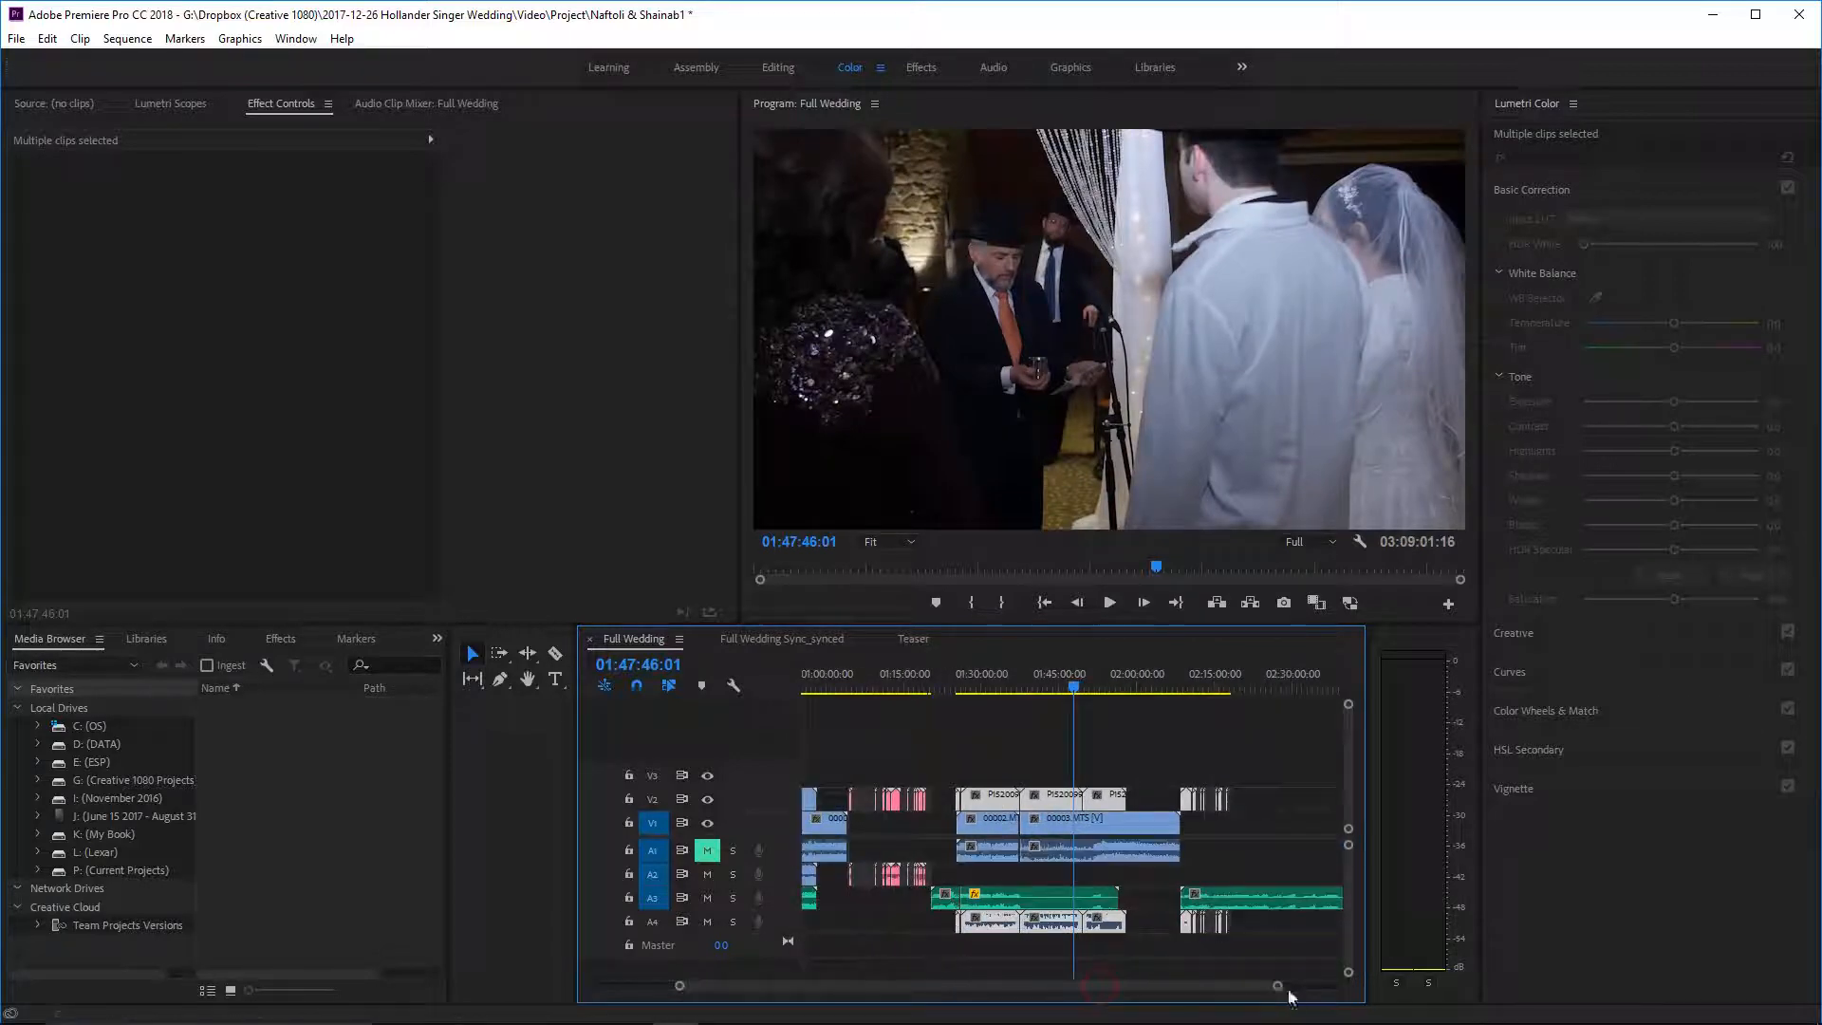
{"action": "scroll", "coordinate": [1223, 947], "scroll_direction": "down", "scroll_amount": 3}
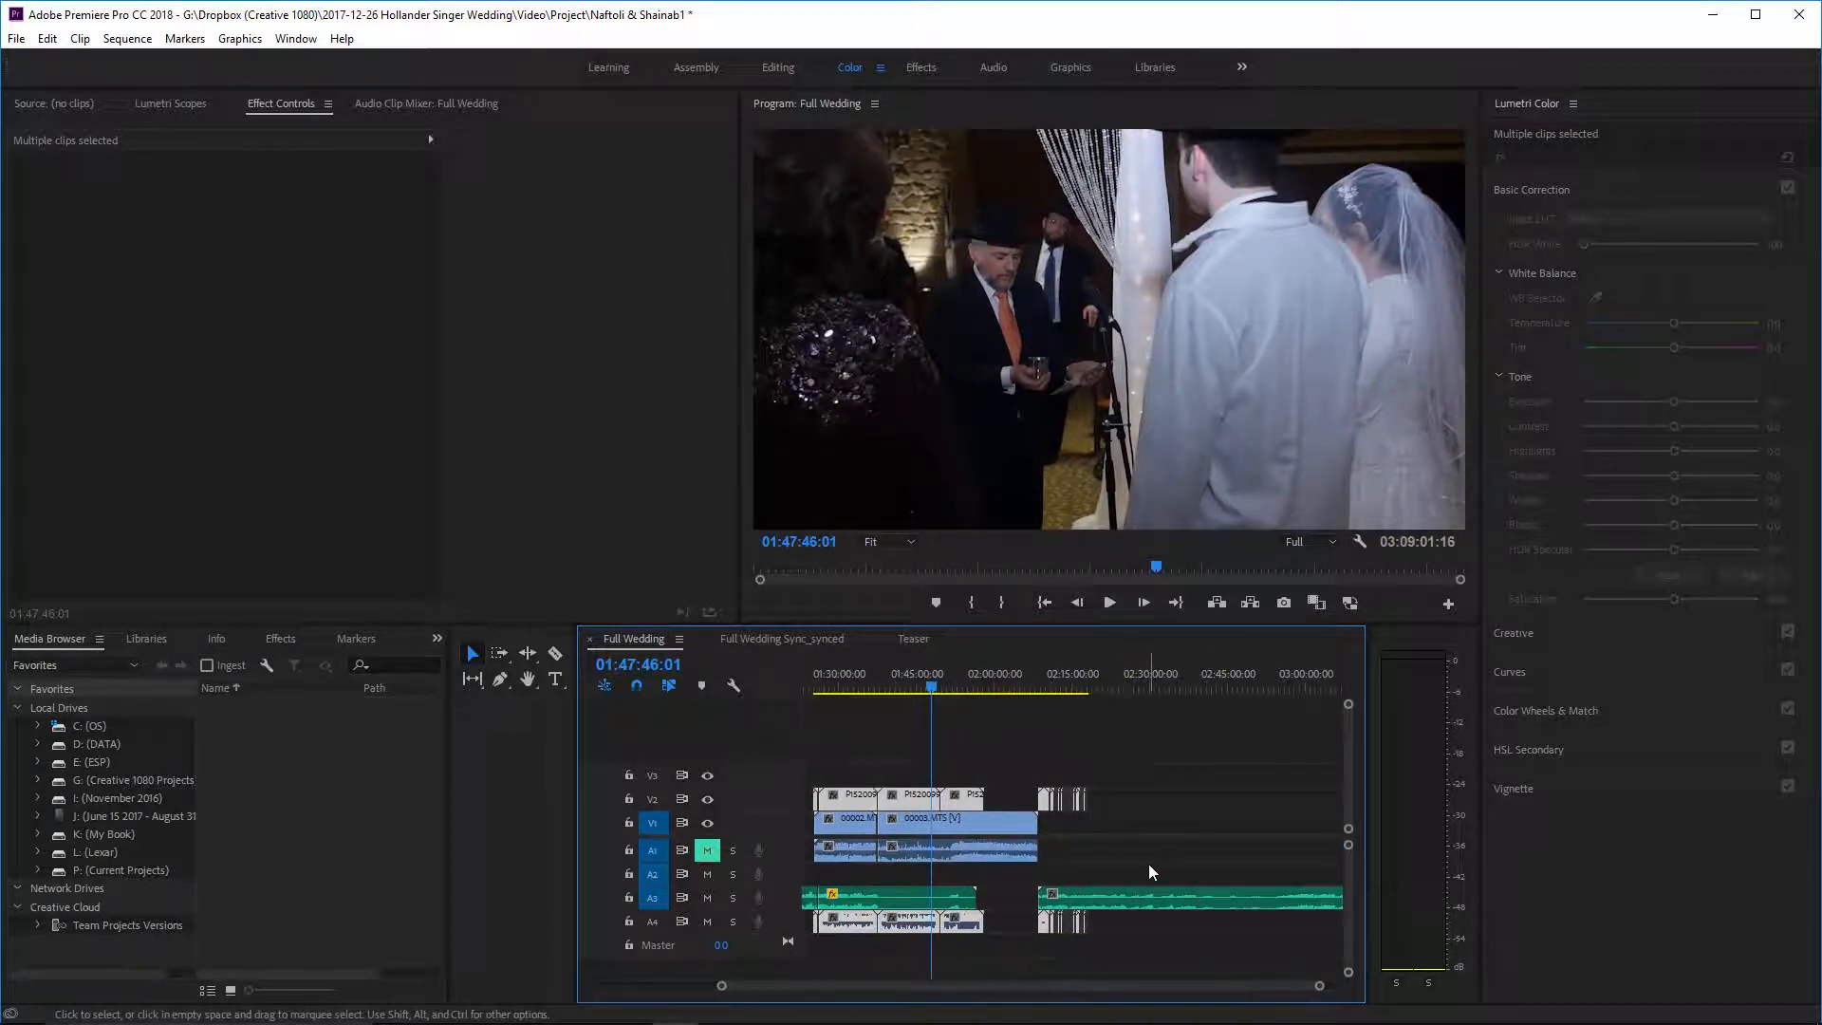
{"action": "scroll", "coordinate": [1148, 863], "scroll_direction": "up", "scroll_amount": 3}
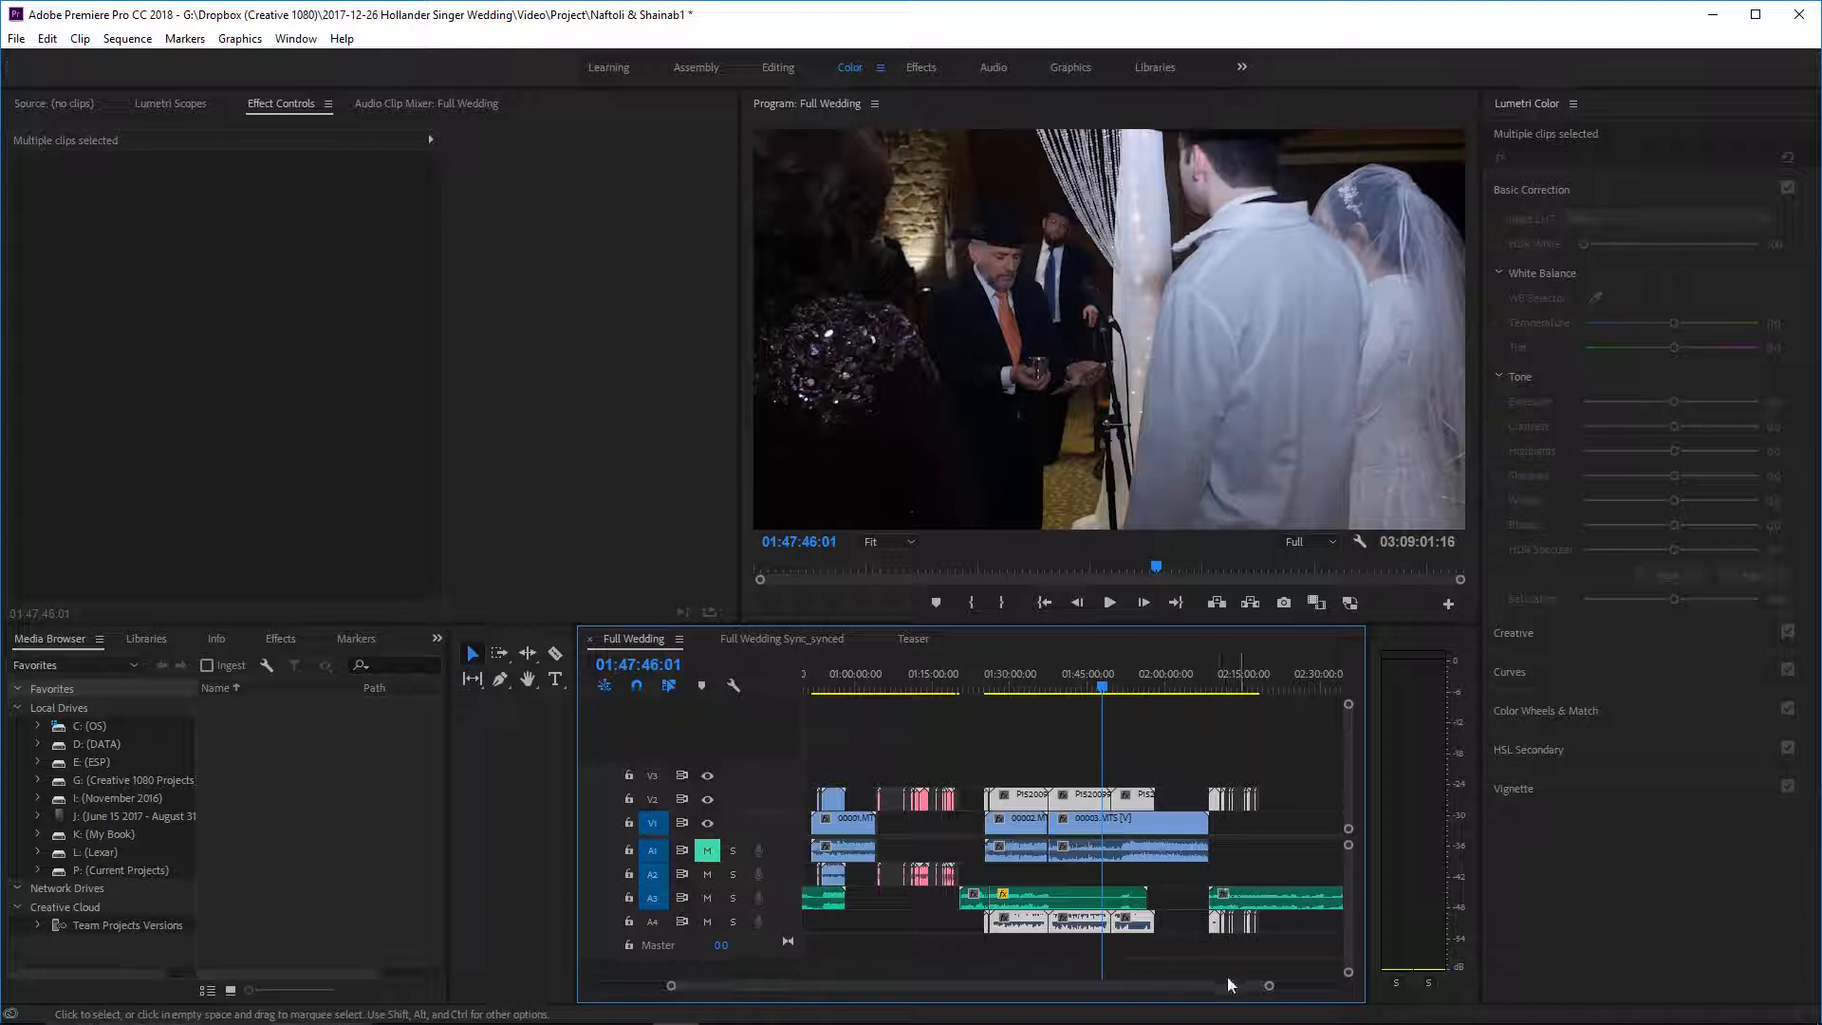
{"action": "mouse_move", "coordinate": [1269, 985]}
{"action": "left_mouse_down"}
{"action": "mouse_move", "coordinate": [1376, 1000]}
{"action": "mouse_move", "coordinate": [1244, 989]}
{"action": "left_mouse_up"}
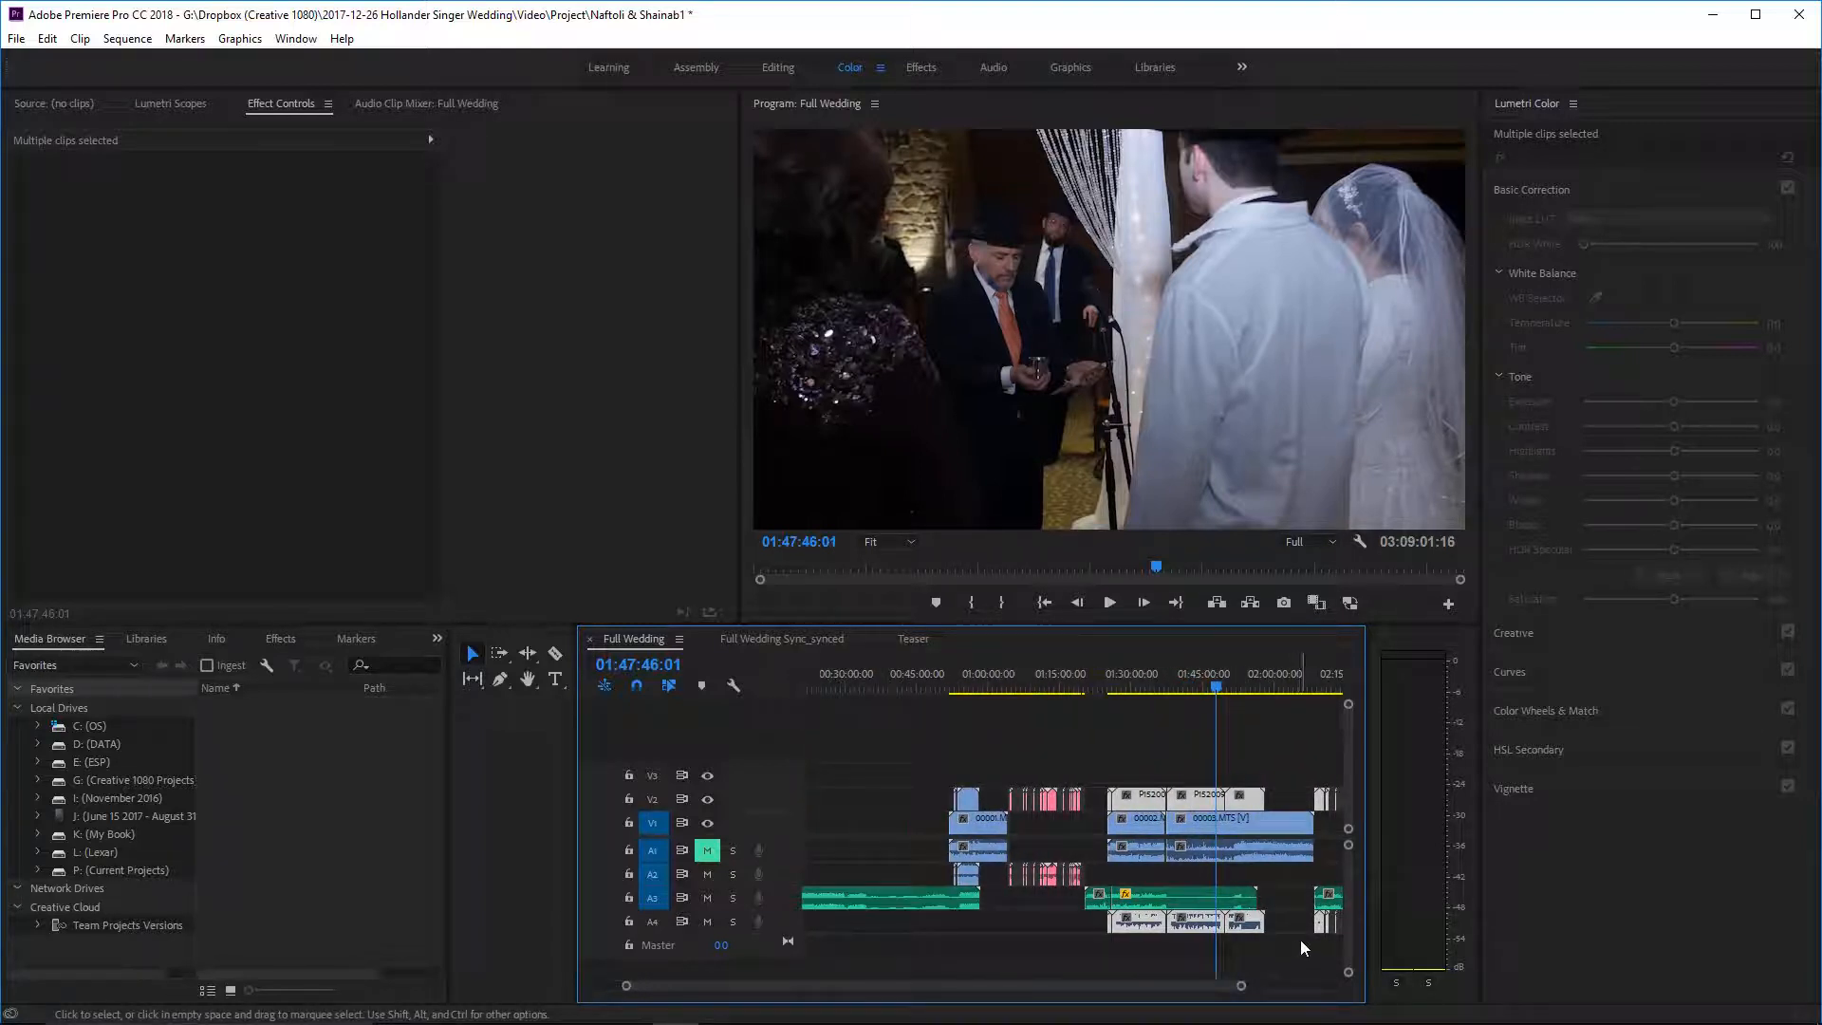
{"action": "key", "text": "ctrl+z"}
- Move the A2 camera audio, including the clips before and after the ceremony, down to track A4
{"action": "scroll", "coordinate": [1302, 940], "scroll_direction": "down", "scroll_amount": 1}
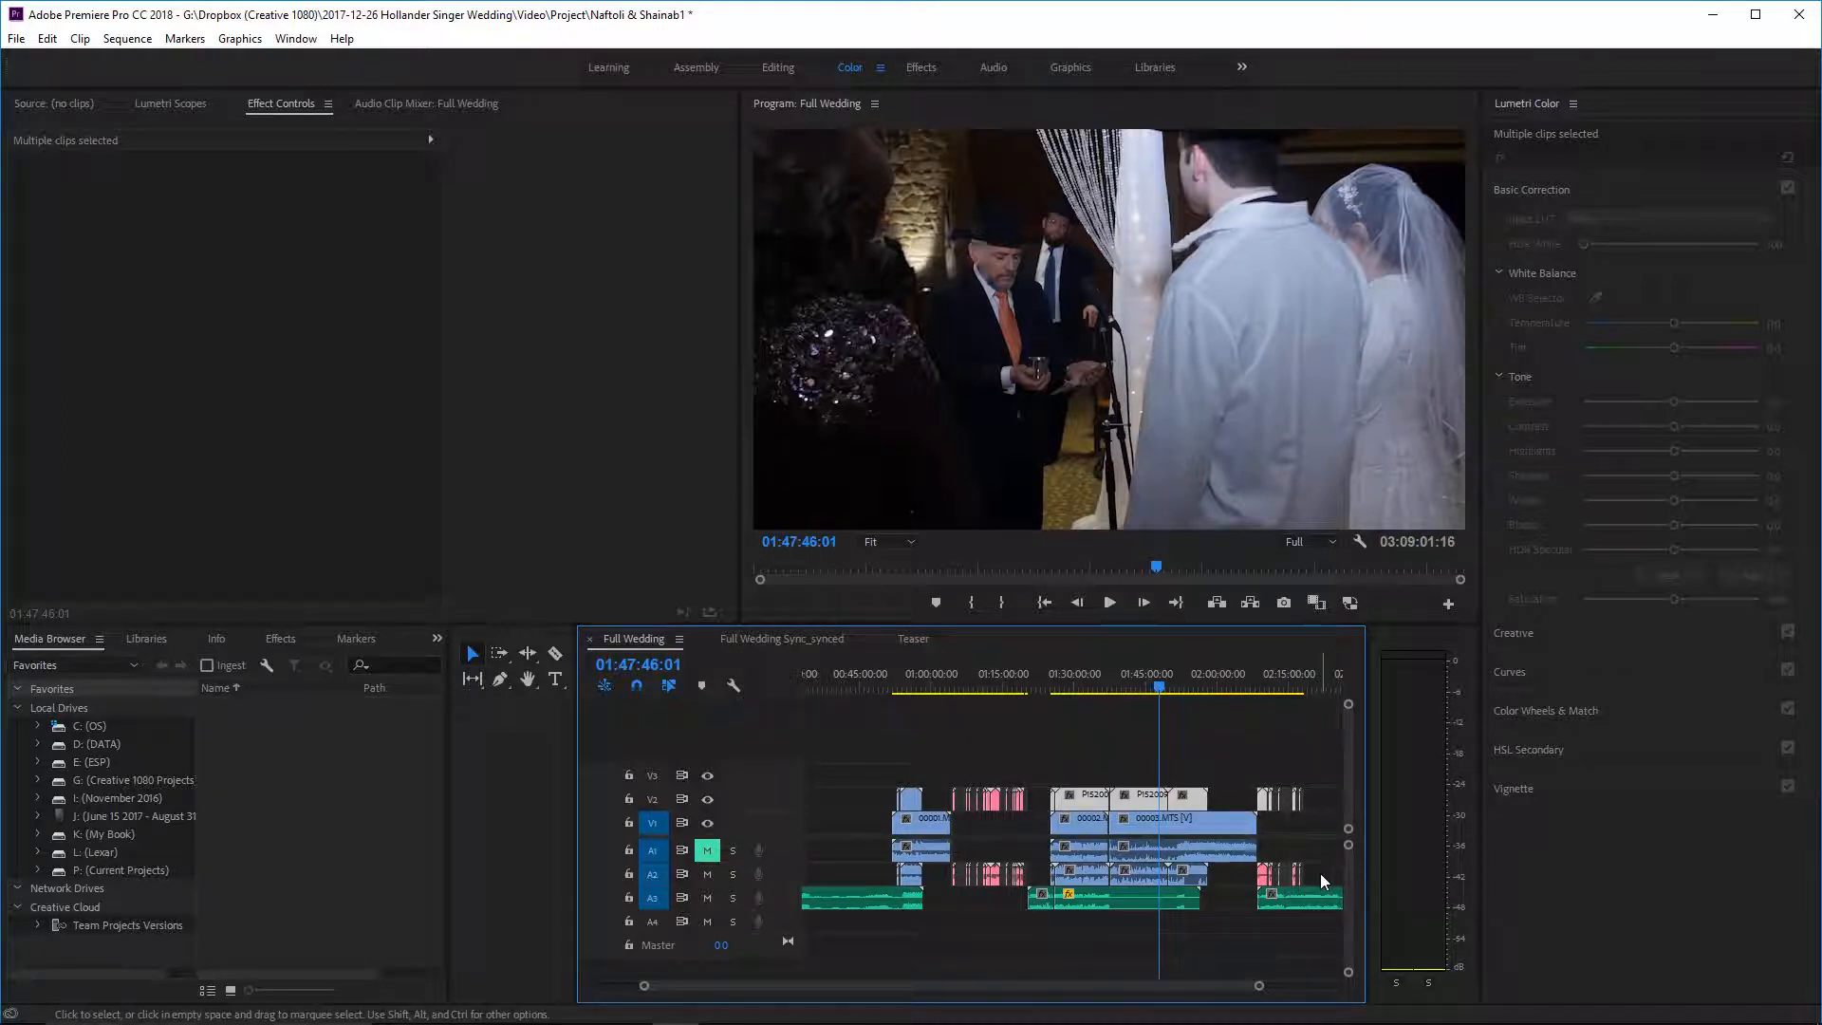
{"action": "left_click_drag", "start_coordinate": [1321, 881], "coordinate": [883, 871]}
{"action": "left_click_drag", "start_coordinate": [1259, 986], "coordinate": [1088, 987]}
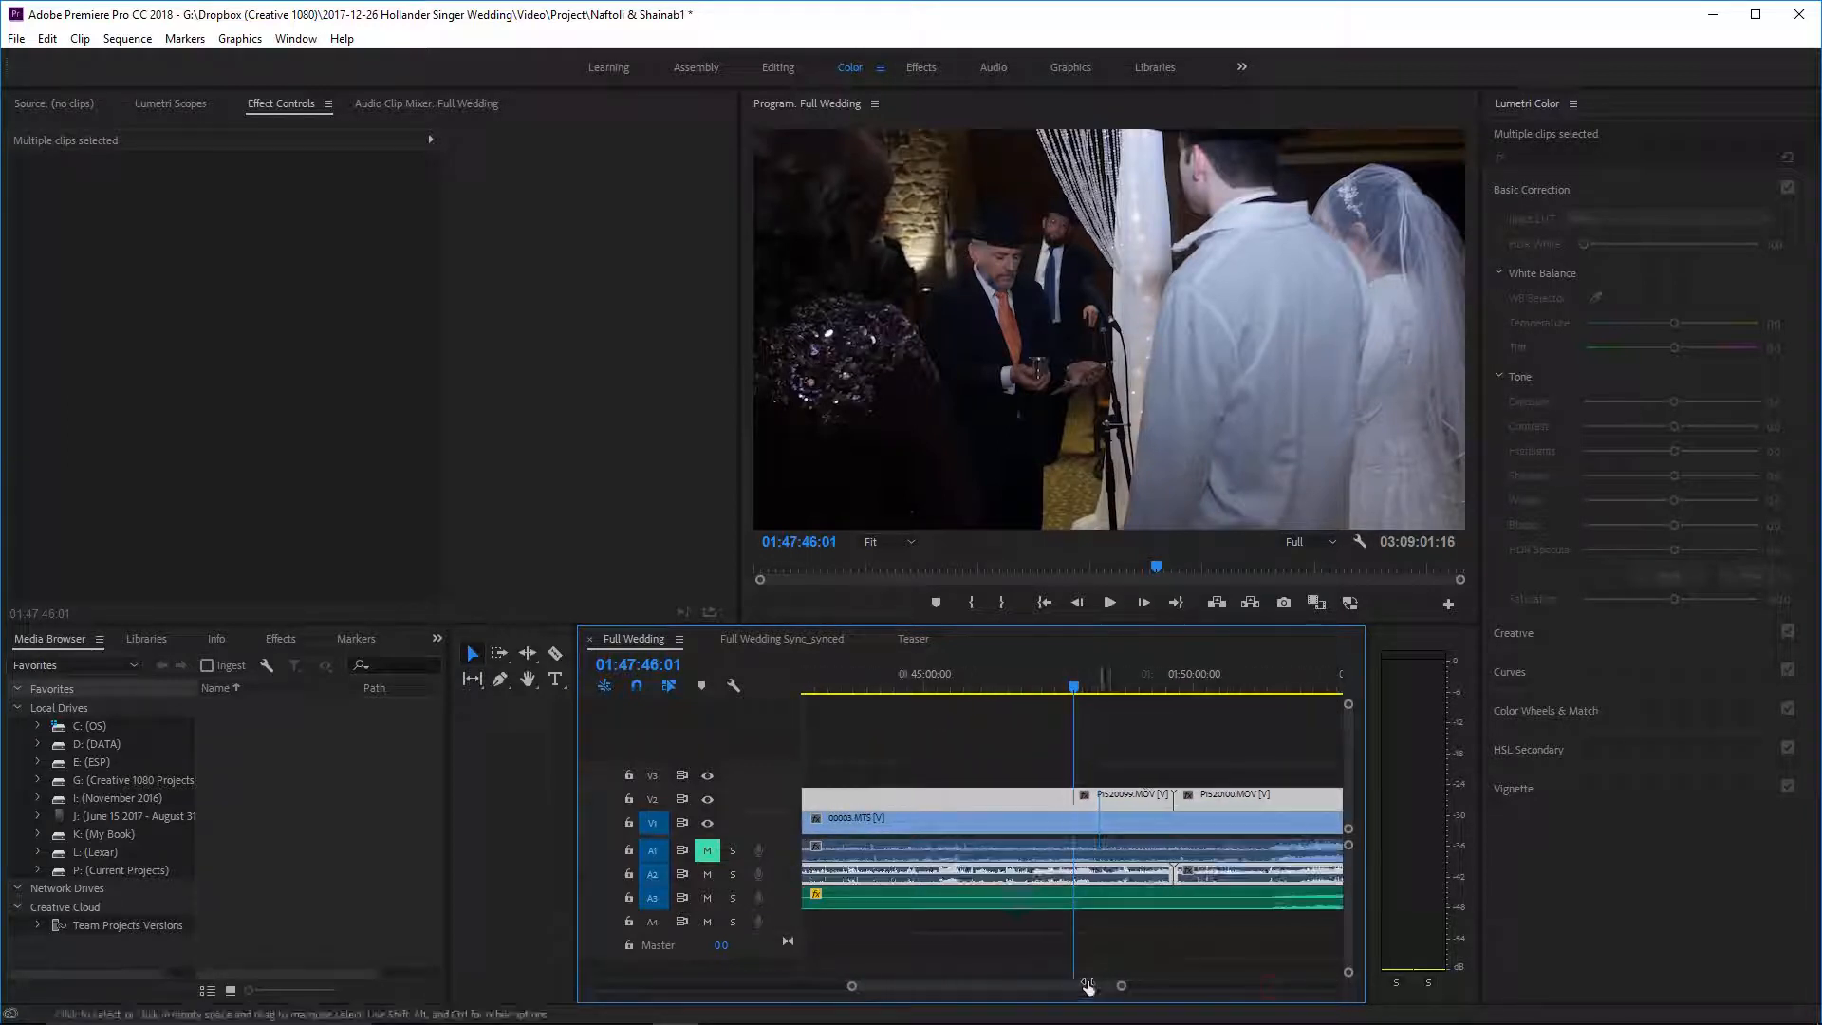
{"action": "left_click_drag", "start_coordinate": [1141, 884], "coordinate": [1146, 925]}
{"action": "left_click_drag", "start_coordinate": [1121, 986], "coordinate": [1375, 997]}
- Move the recorder audio and camera audio up one track together, placing the recorder on A2 and the camera audio on A3
{"action": "left_click_drag", "start_coordinate": [1295, 871], "coordinate": [890, 910]}
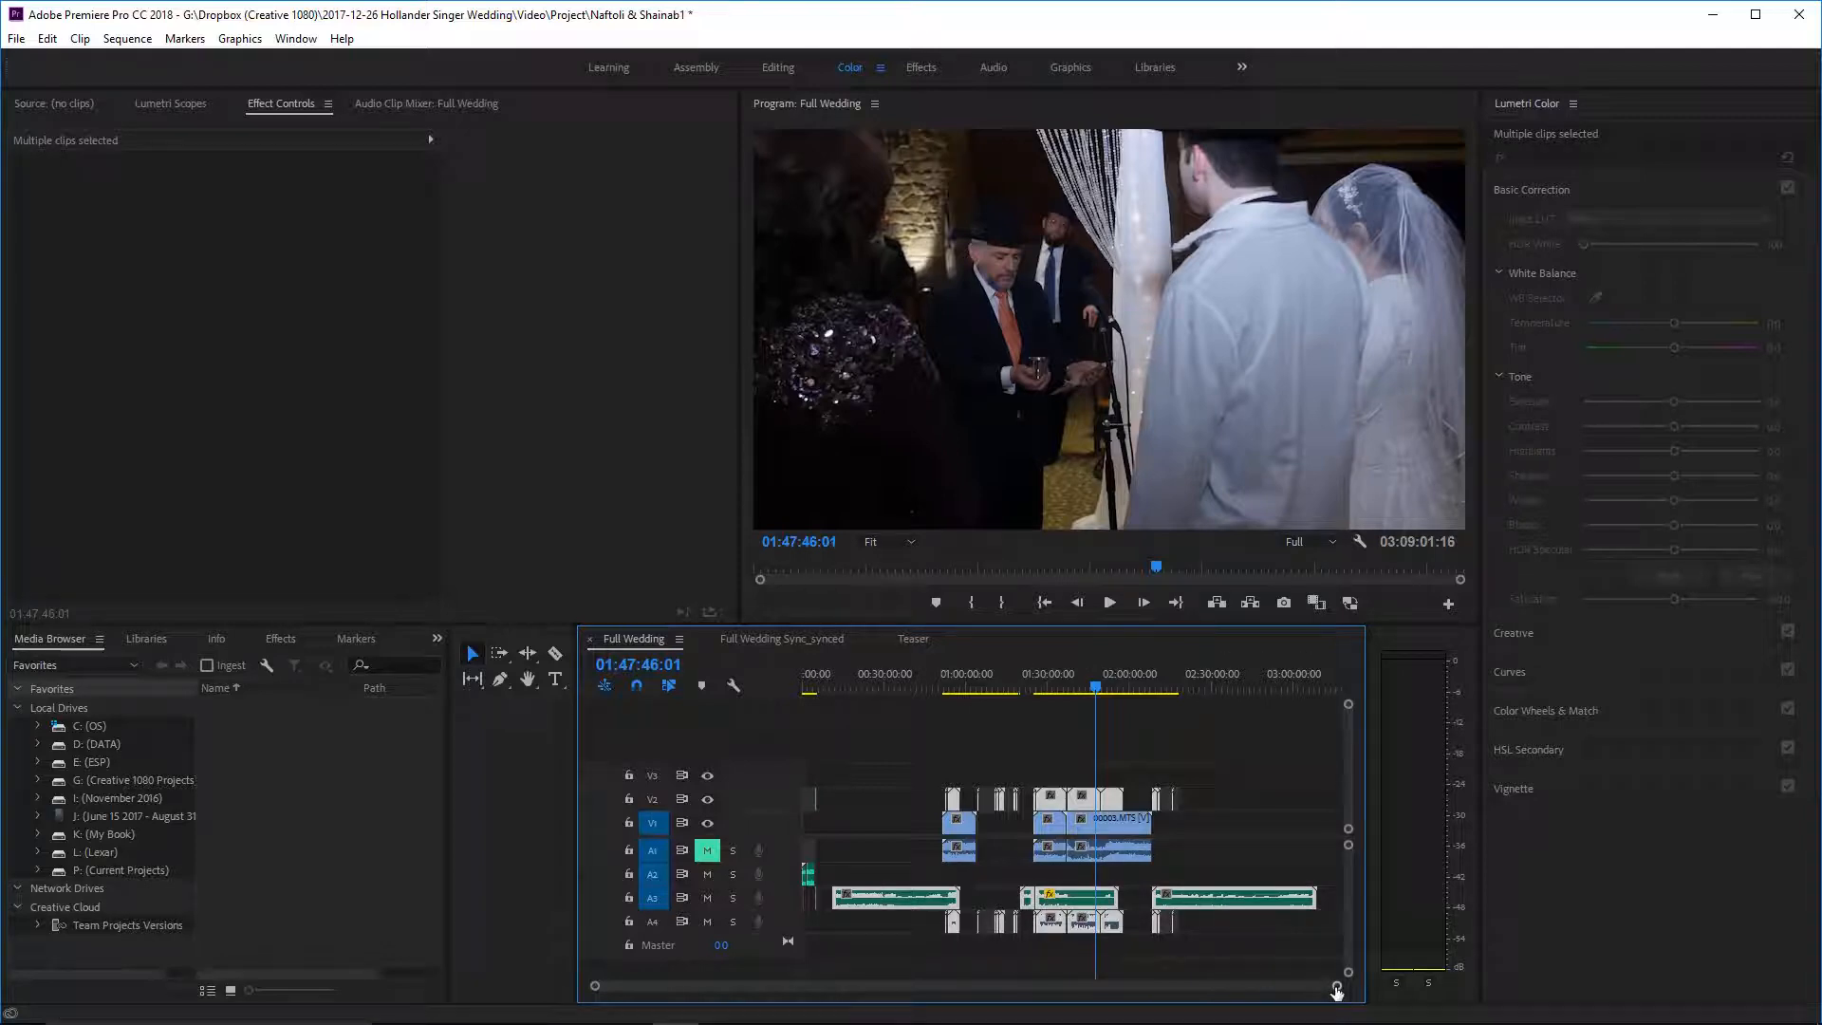
{"action": "left_click_drag", "start_coordinate": [1336, 991], "coordinate": [1150, 988]}
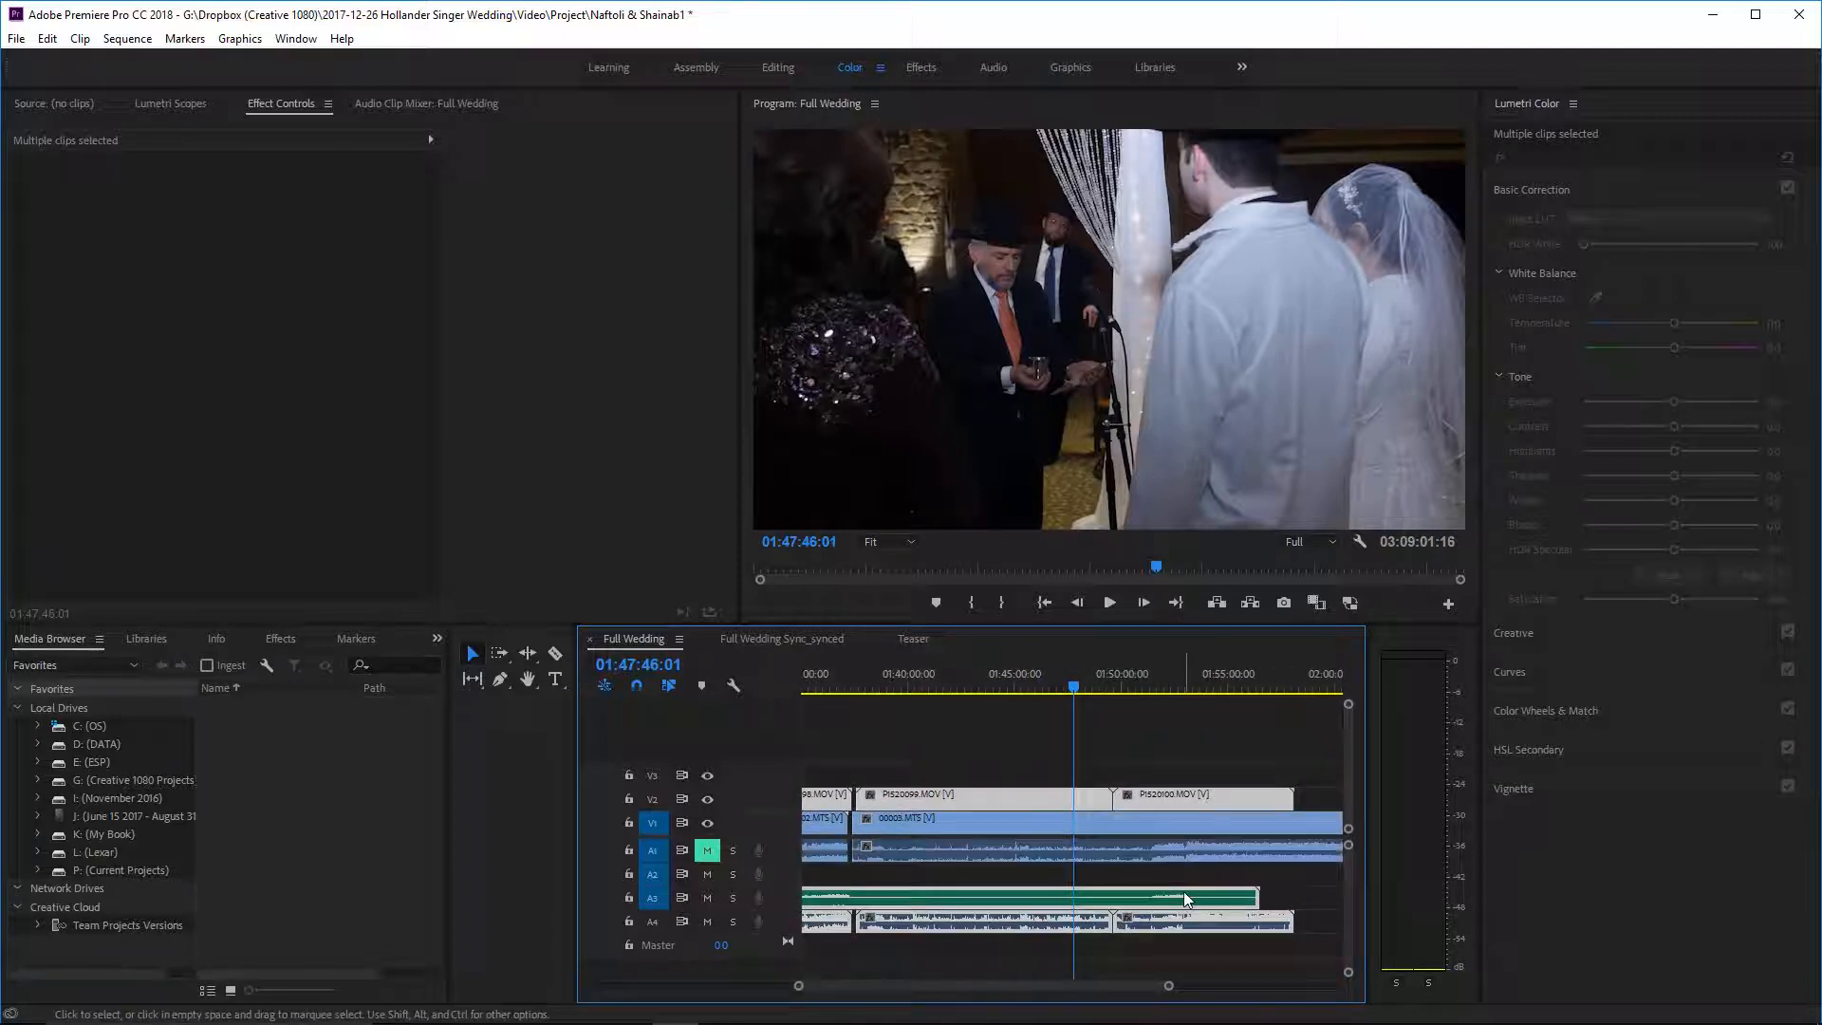
{"action": "left_click_drag", "start_coordinate": [1183, 891], "coordinate": [1183, 881]}
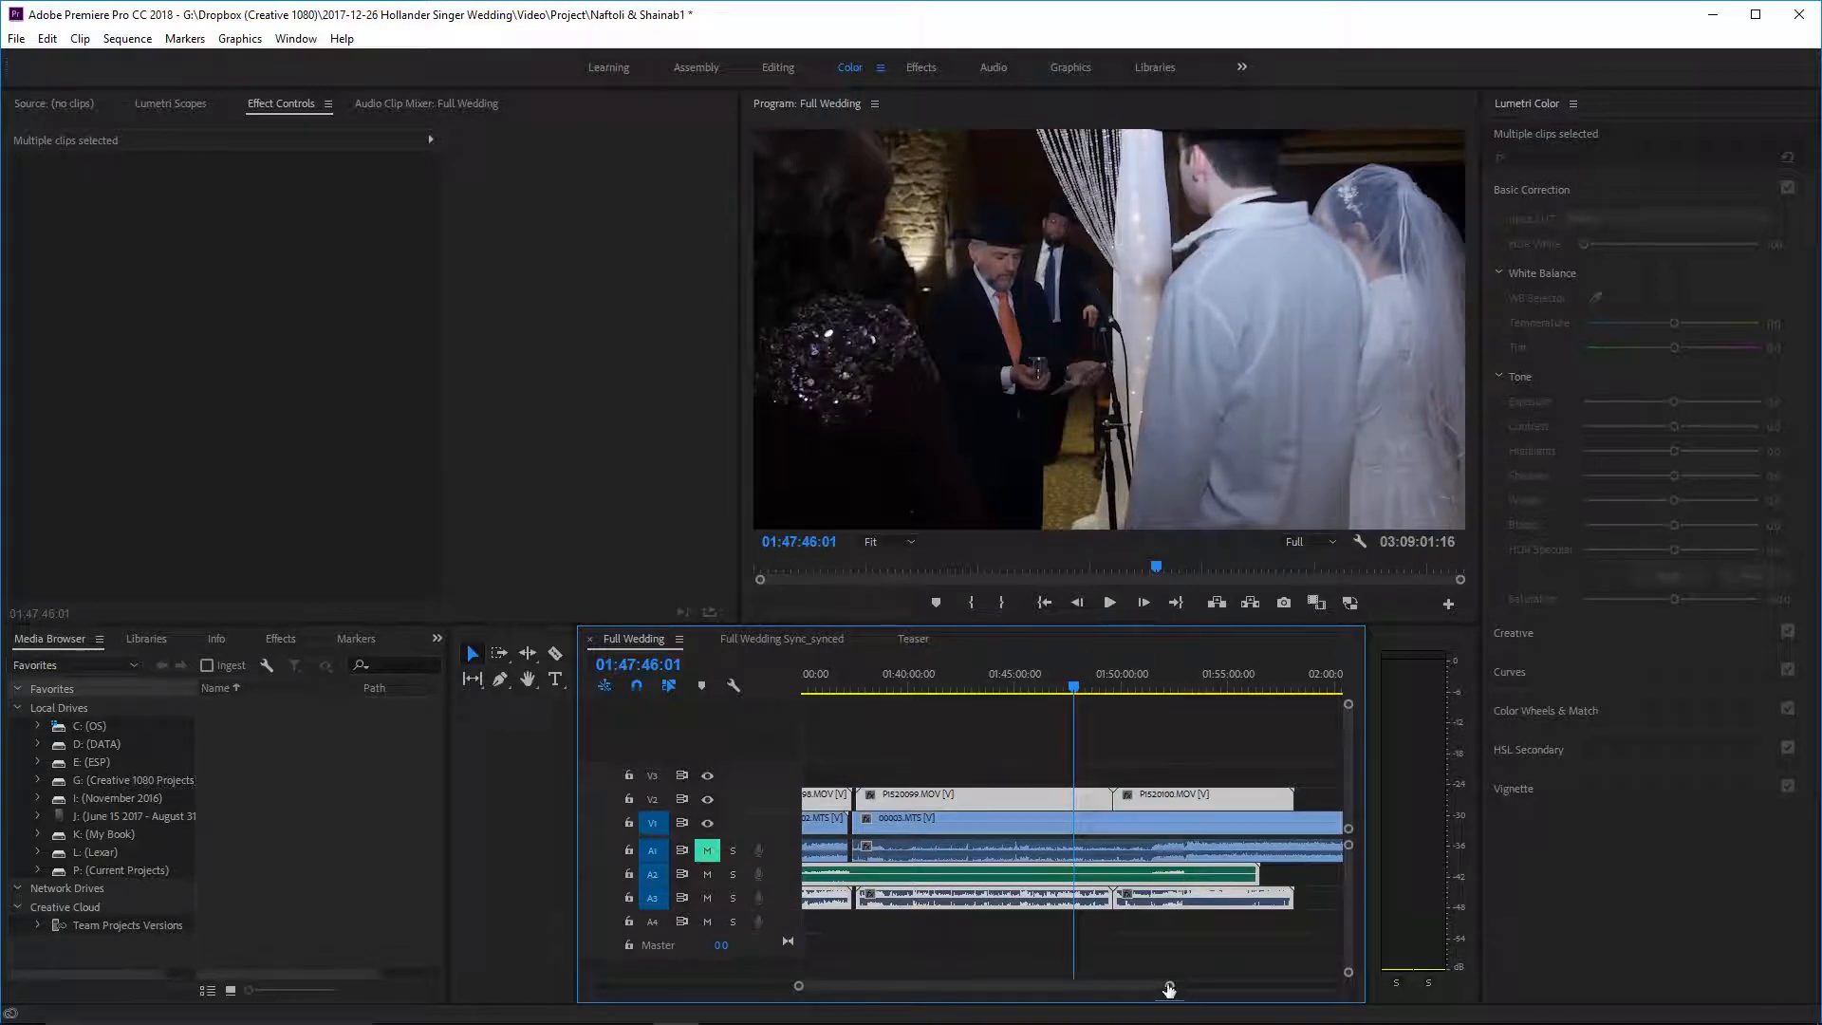
{"action": "left_click_drag", "start_coordinate": [1168, 987], "coordinate": [1316, 987]}
{"action": "left_click", "coordinate": [1230, 949]}
- Disable all the camera audio clips on track A3 from the first synced section through the end of the ceremony footage
{"action": "scroll", "coordinate": [1226, 948], "scroll_direction": "up", "scroll_amount": 3}
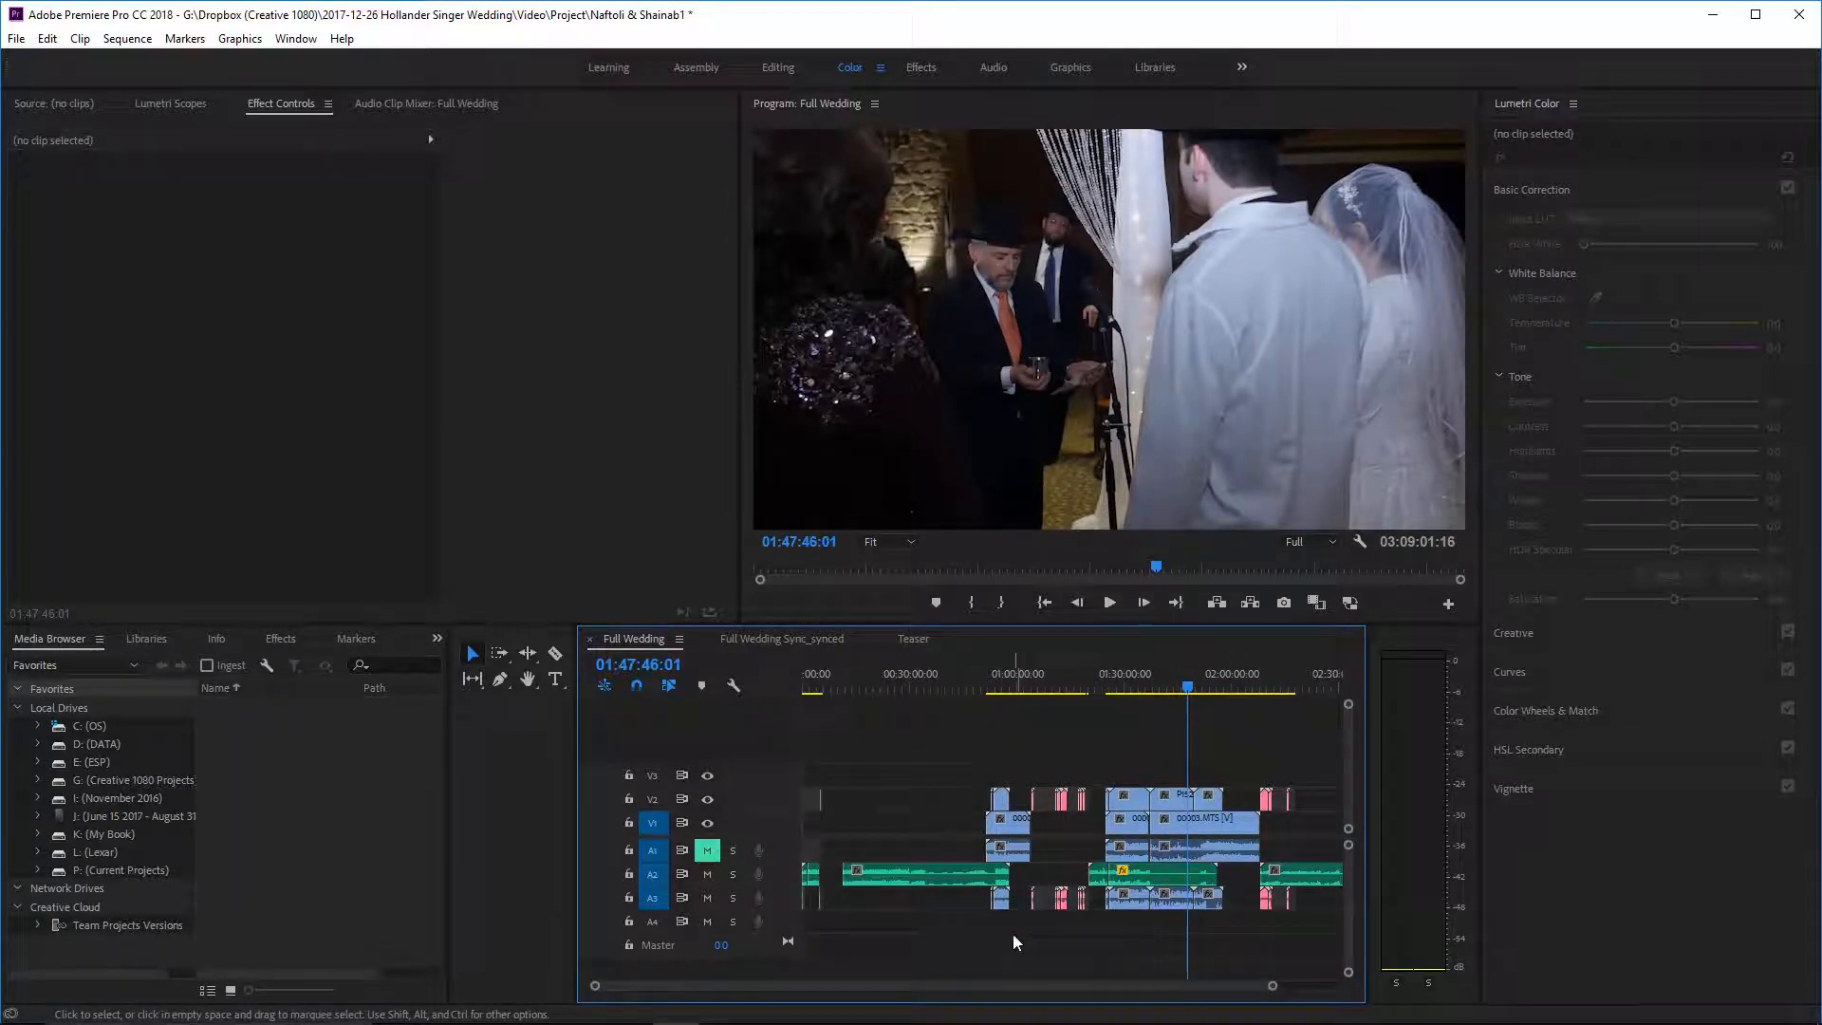
{"action": "left_click_drag", "start_coordinate": [951, 937], "coordinate": [1334, 911]}
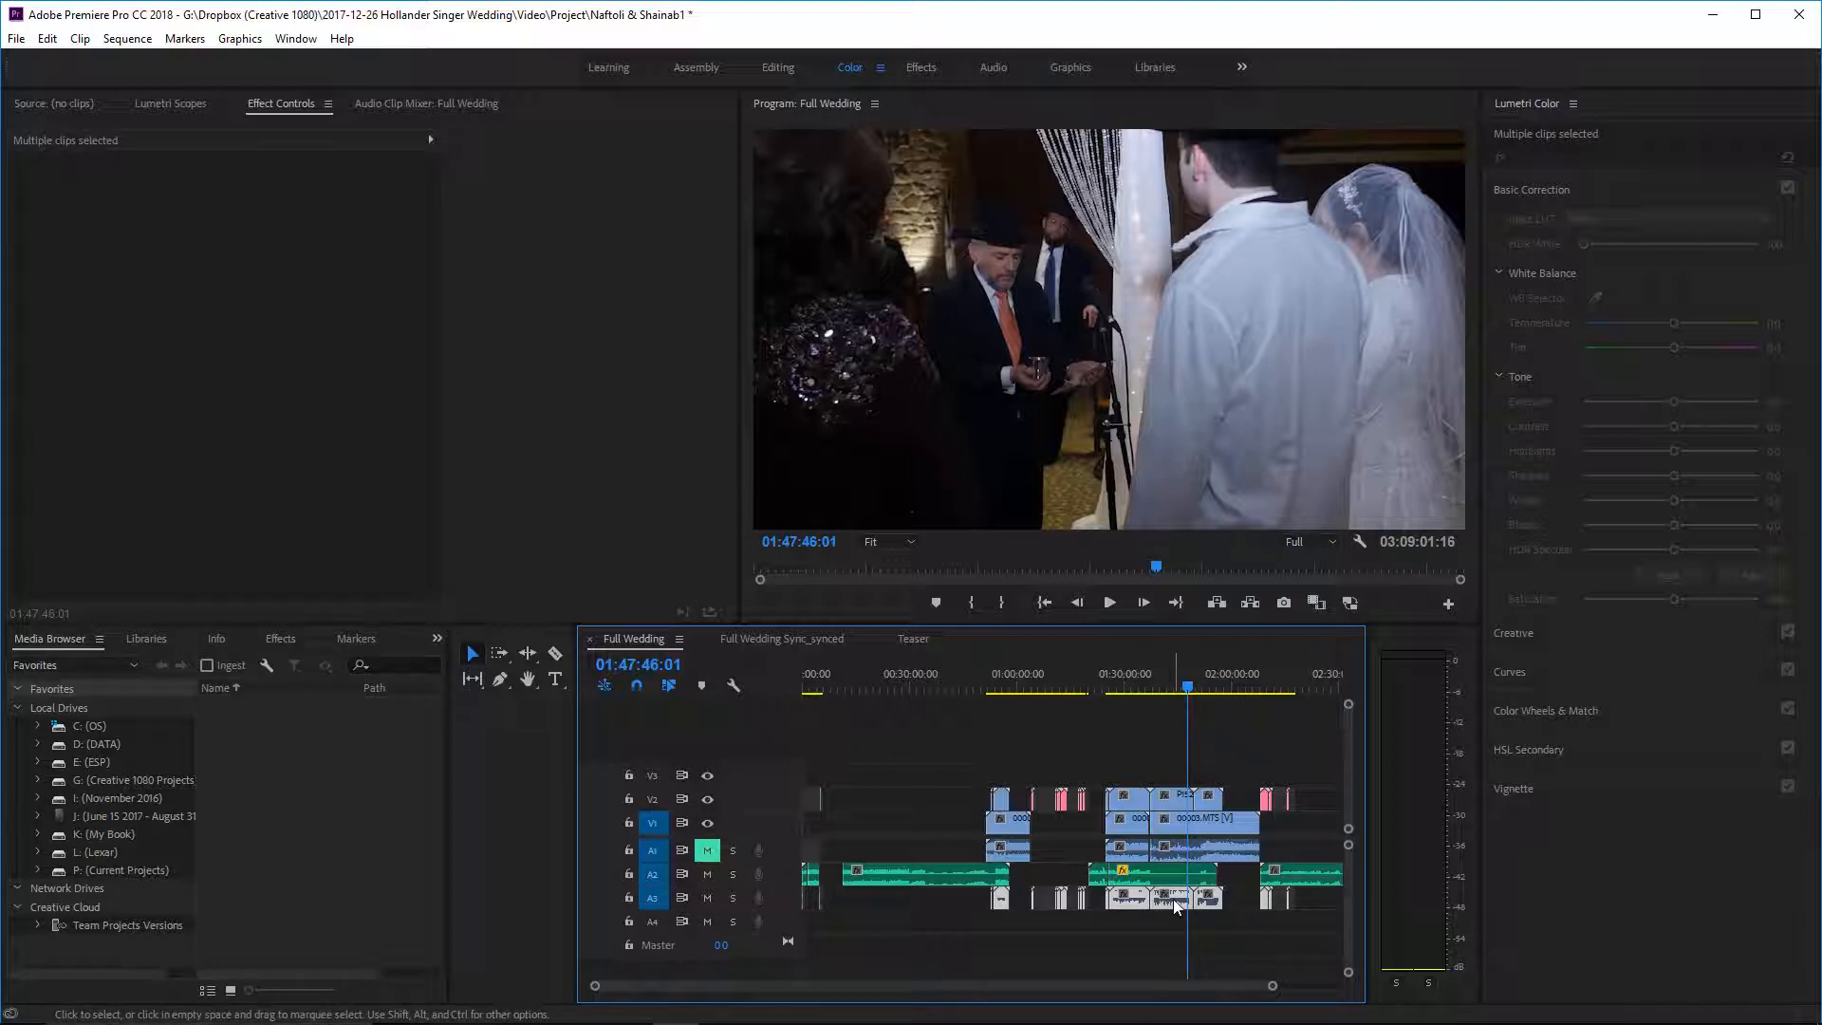
{"action": "right_click", "coordinate": [1177, 906]}
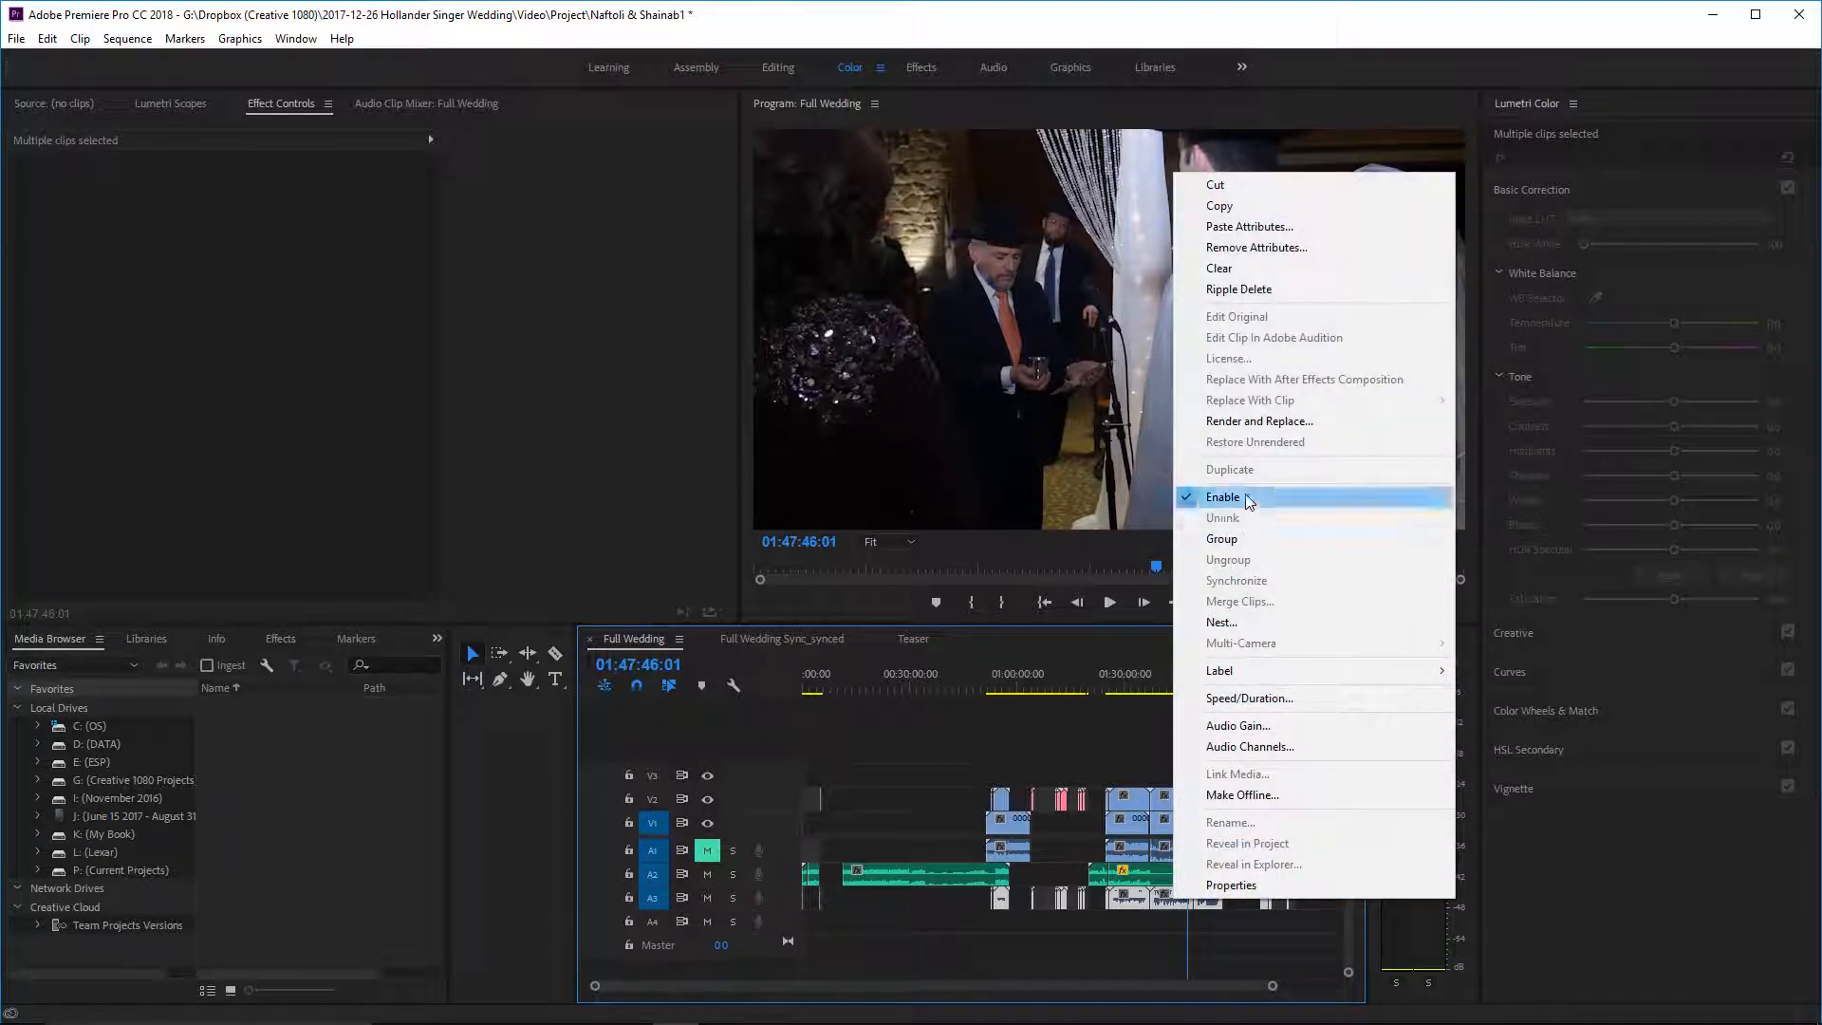
{"action": "left_click", "coordinate": [1246, 495]}
{"action": "left_click", "coordinate": [1086, 941]}
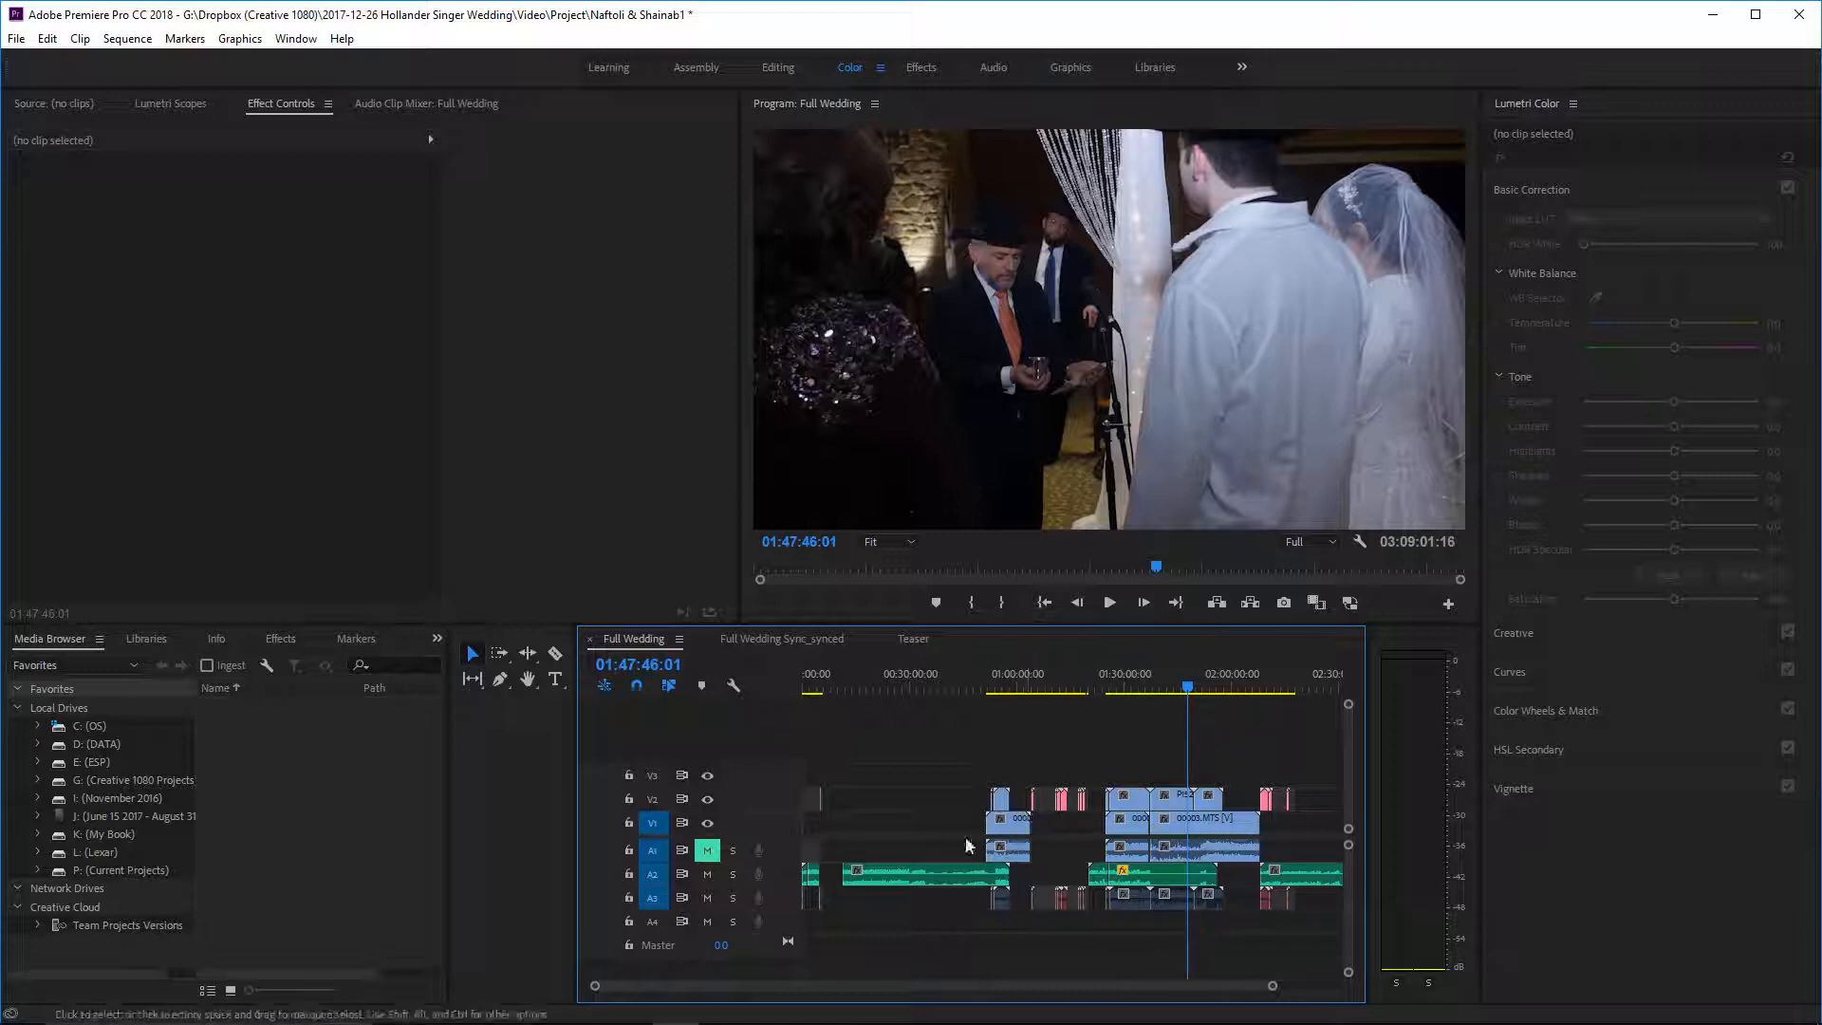
- Listen to the drift-corrected recorder clip on A2 around 00:28:08 and 00:33:27, continuing to the start of the 00001.MTS footage
{"action": "left_click", "coordinate": [906, 683]}
{"action": "key", "text": "space"}
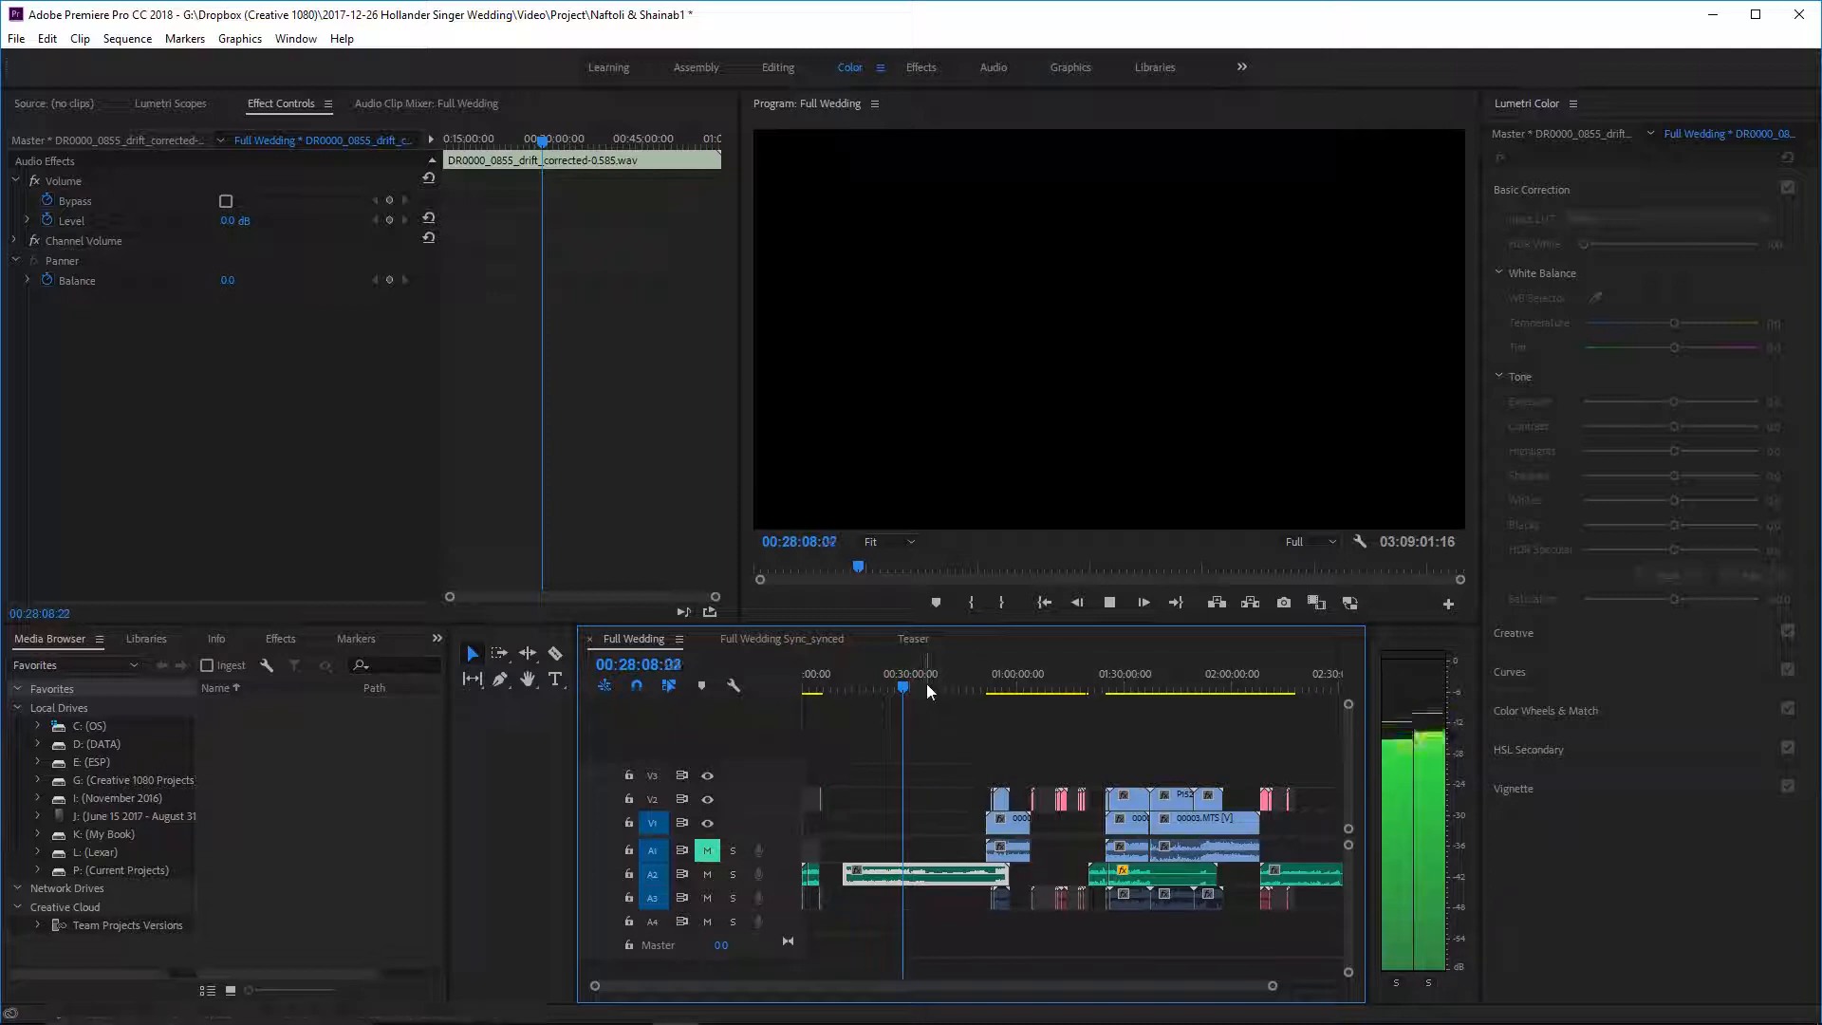
{"action": "left_click", "coordinate": [925, 678]}
{"action": "key", "text": "space"}
{"action": "left_click", "coordinate": [981, 681]}
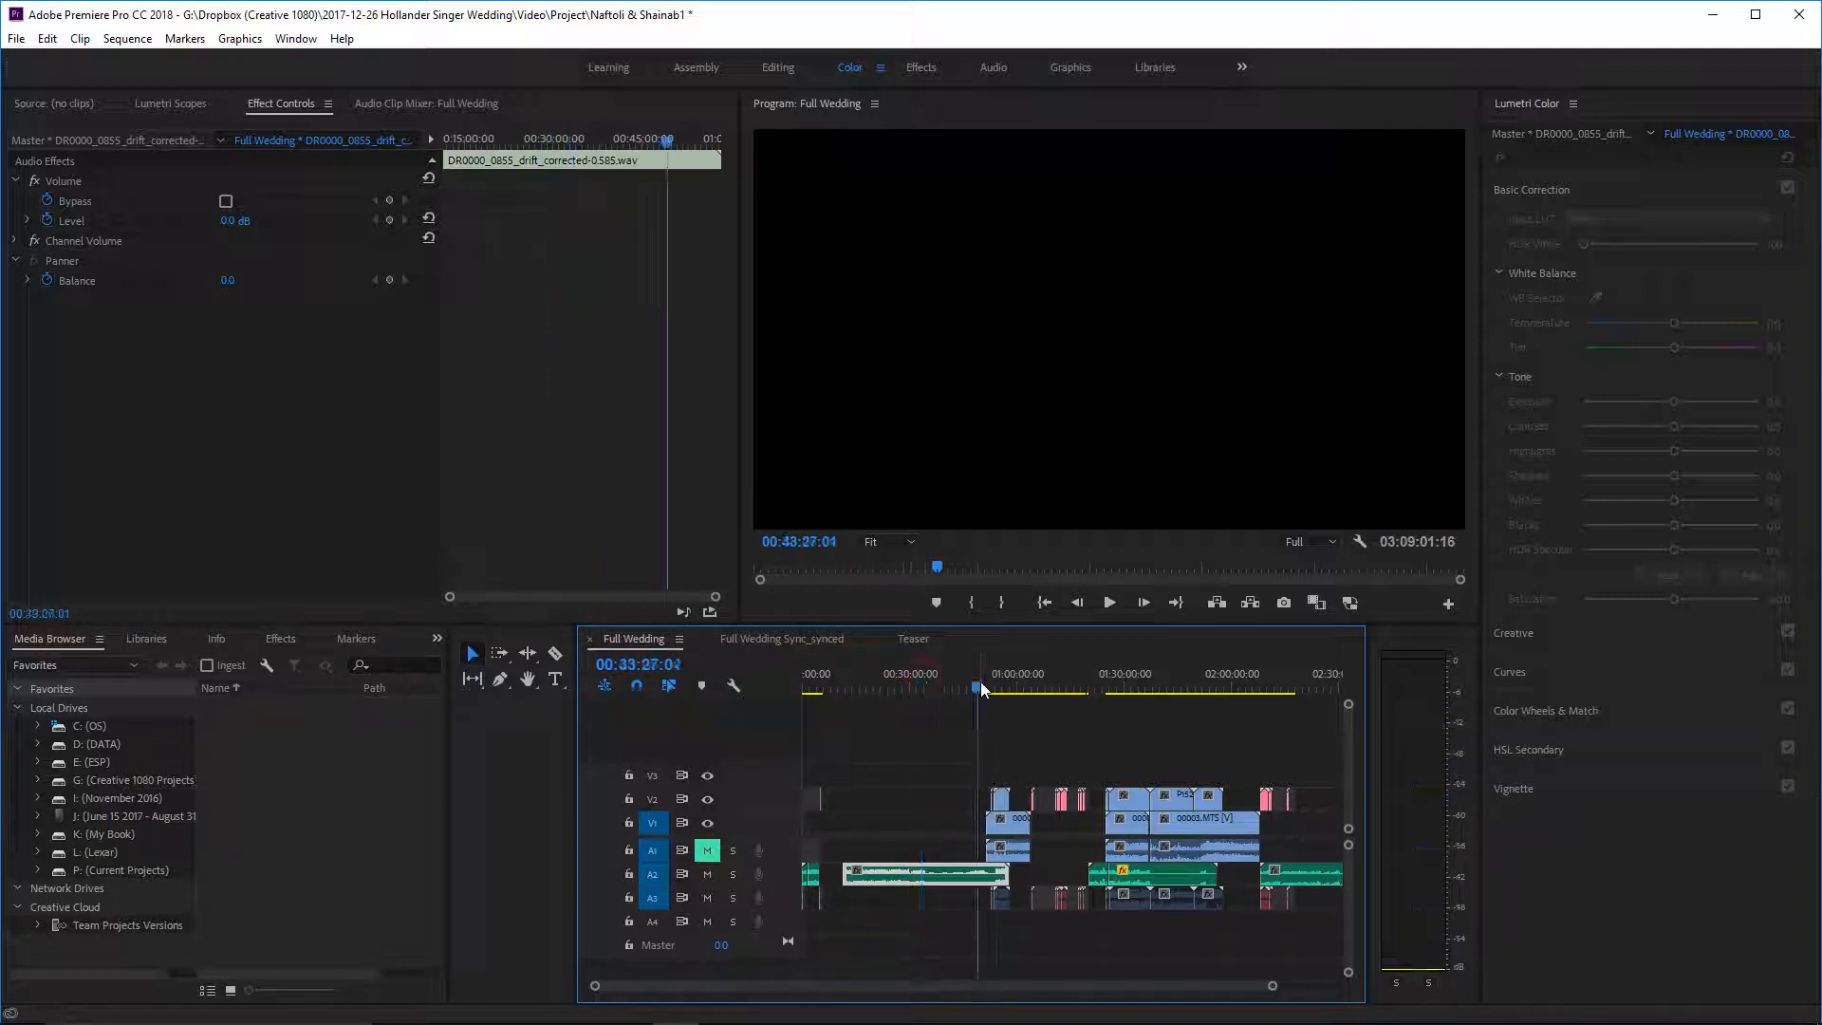
{"action": "left_click", "coordinate": [990, 681]}
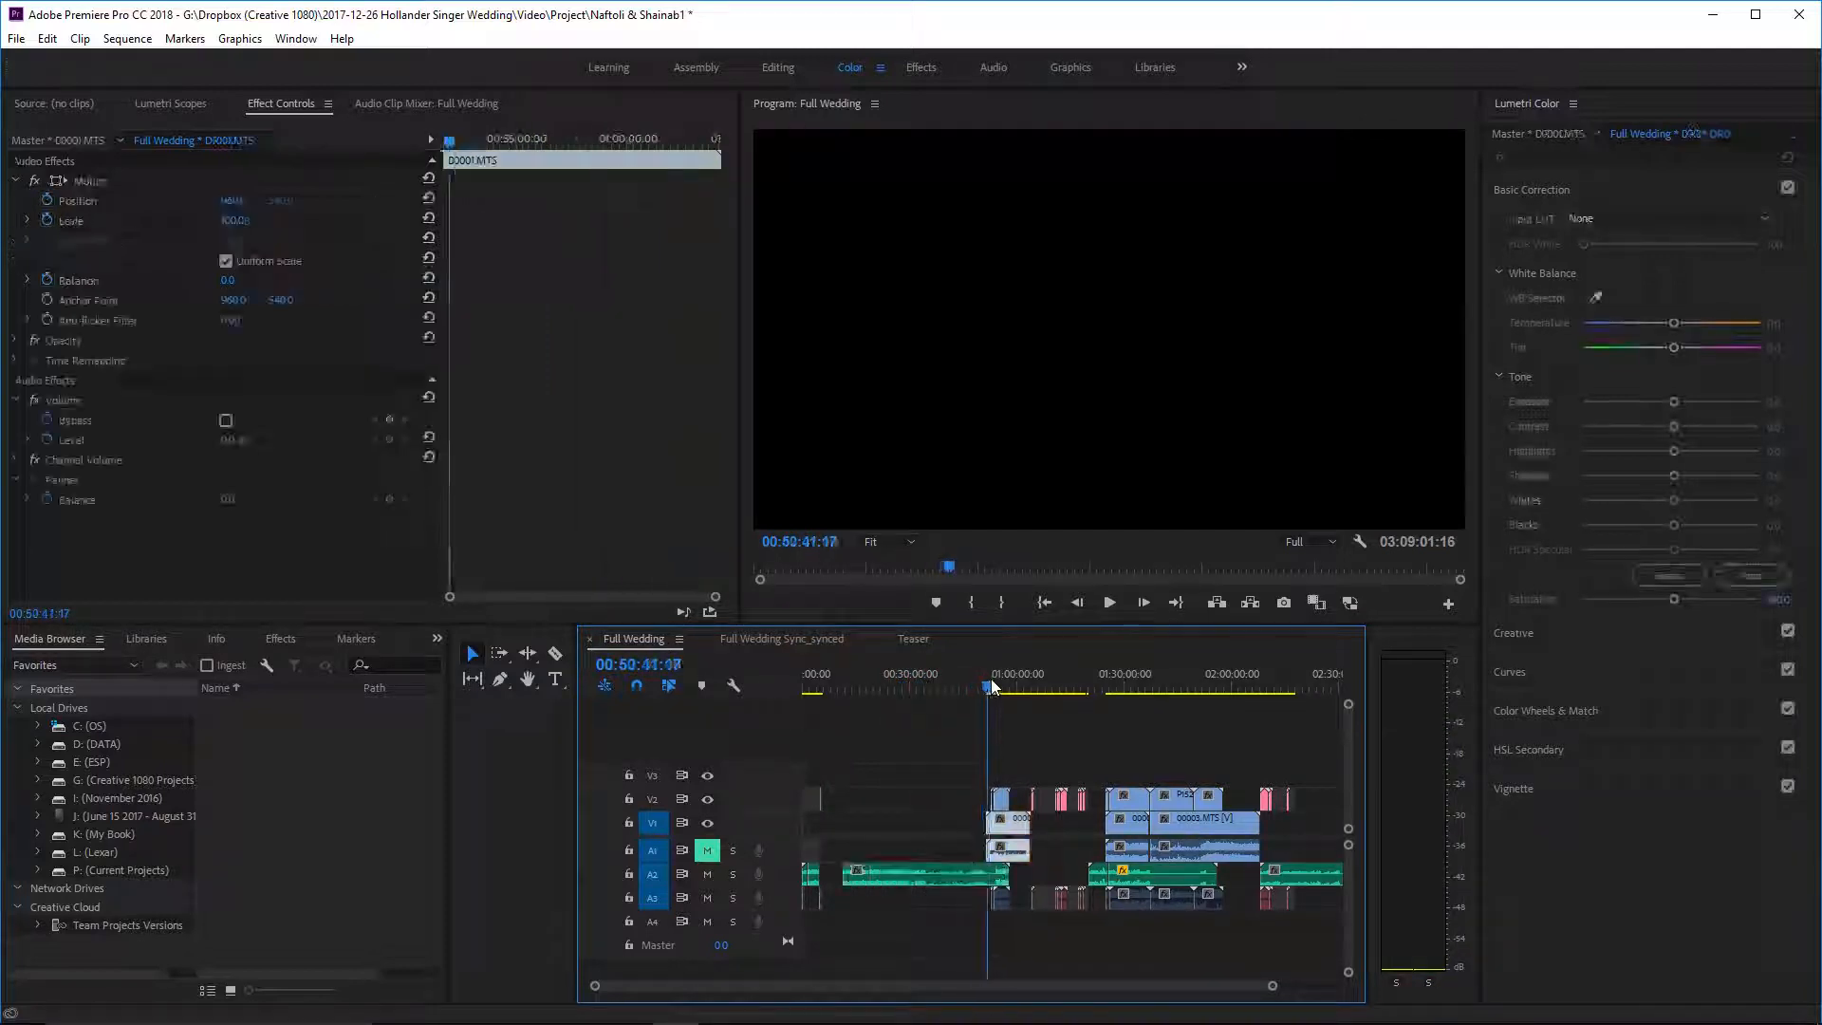
- Trim the A2 recorder audio to start with the 00001.MTS clip and end at the last camera clips
{"action": "left_click_drag", "start_coordinate": [855, 874], "coordinate": [995, 888]}
{"action": "scroll", "coordinate": [995, 891], "scroll_direction": "down", "scroll_amount": 3}
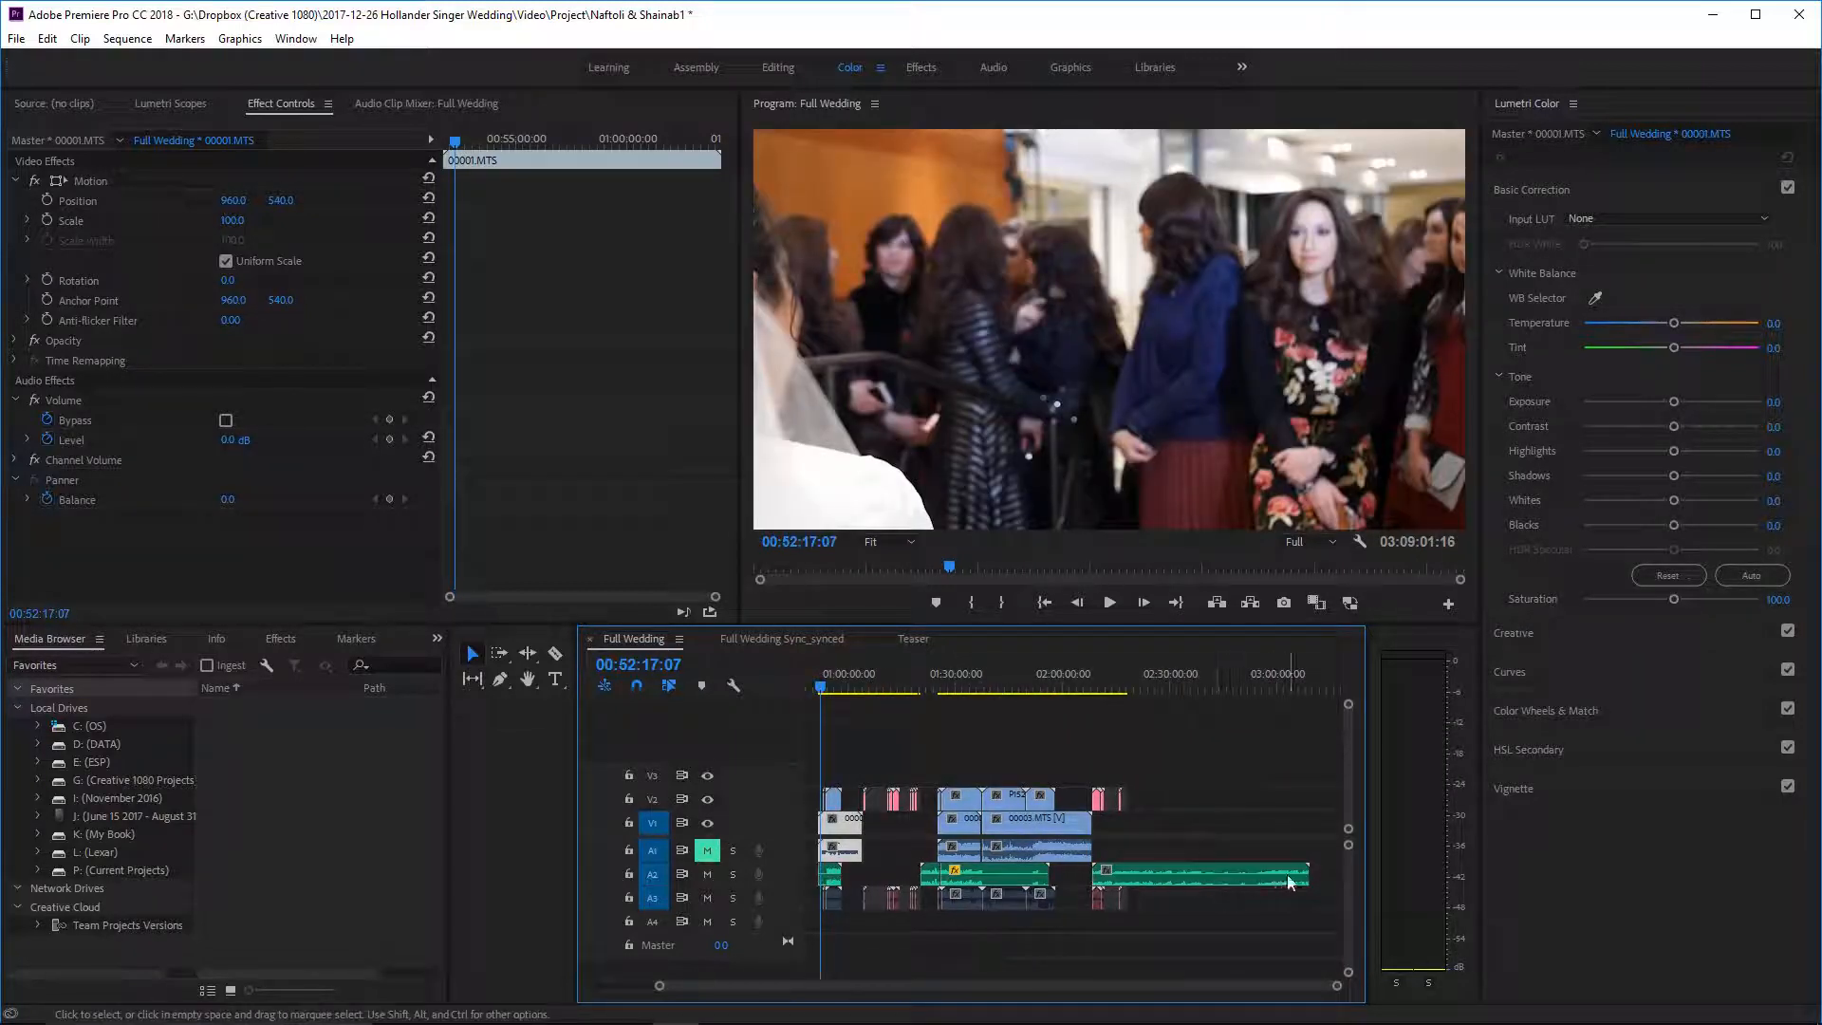
{"action": "left_click_drag", "start_coordinate": [1308, 874], "coordinate": [1091, 871]}
{"action": "scroll", "coordinate": [1091, 871], "scroll_direction": "up", "scroll_amount": 3}
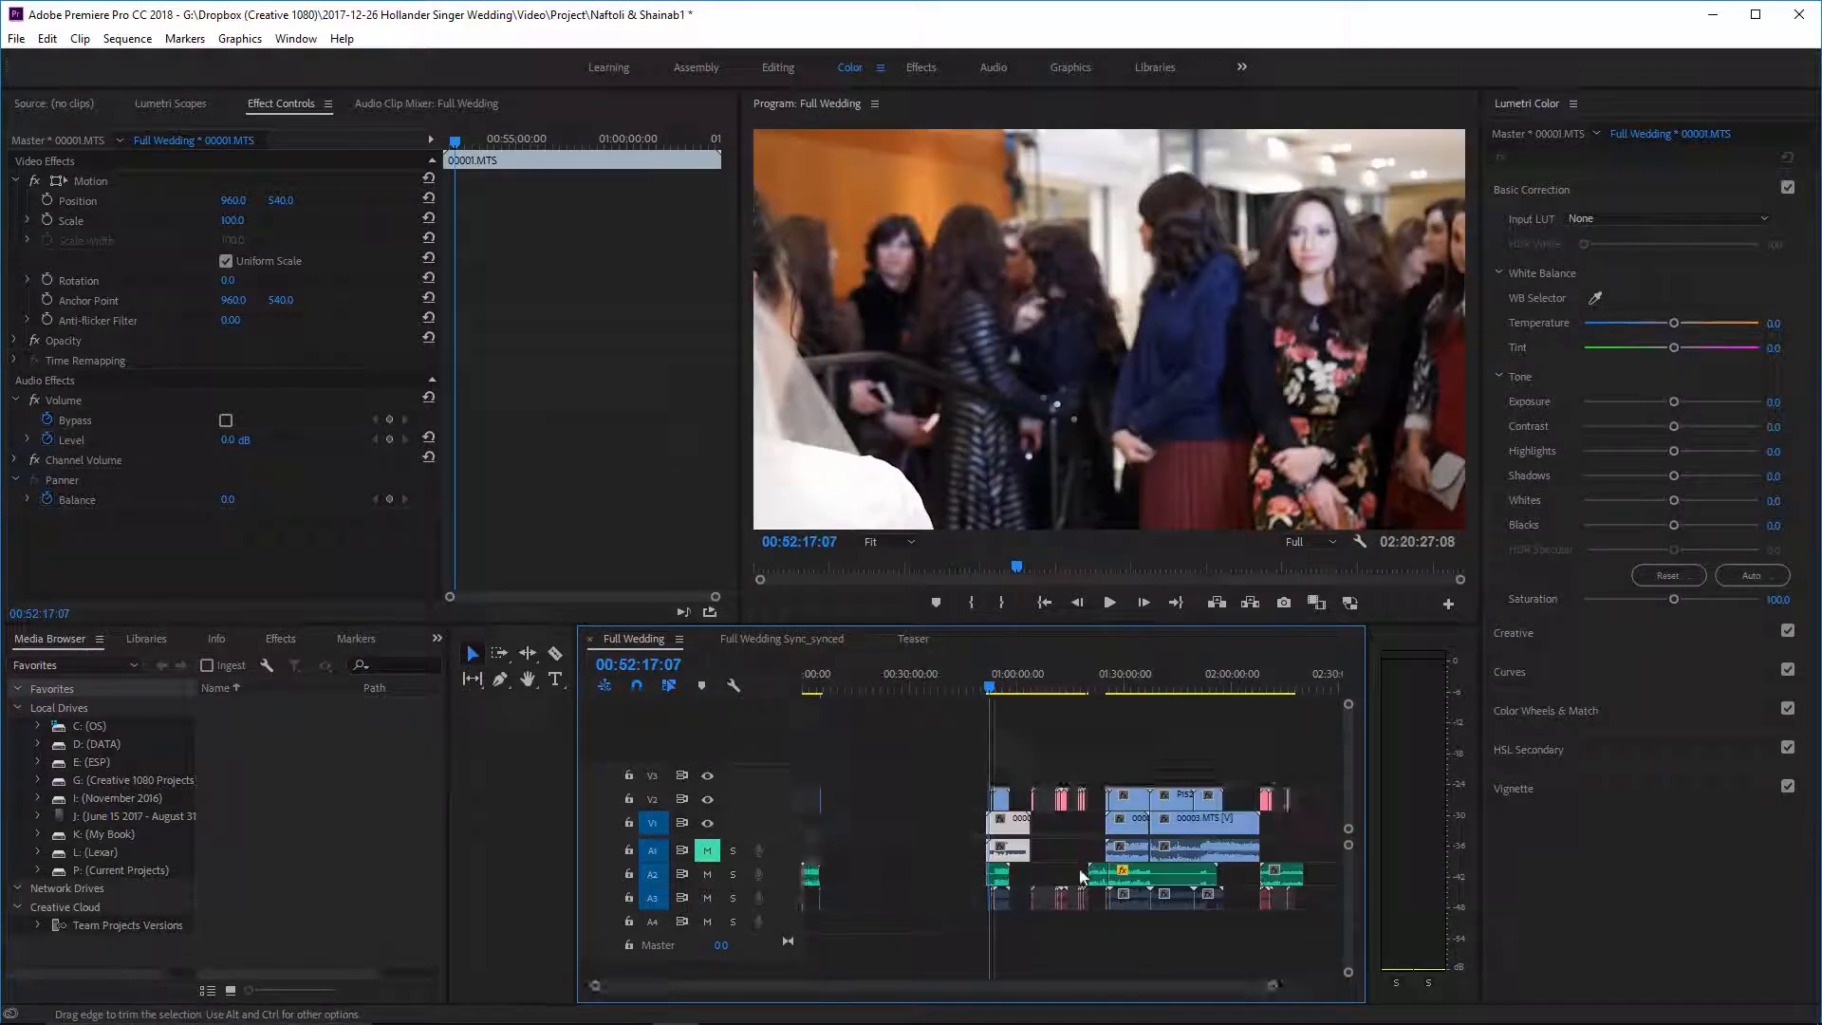
- Examine the trimmed recorder audio beneath 00001.MTS, viewing the picture at 00:52:44:01
{"action": "left_click_drag", "start_coordinate": [1273, 988], "coordinate": [1029, 988]}
{"action": "scroll", "coordinate": [1055, 919], "scroll_direction": "down", "scroll_amount": 1}
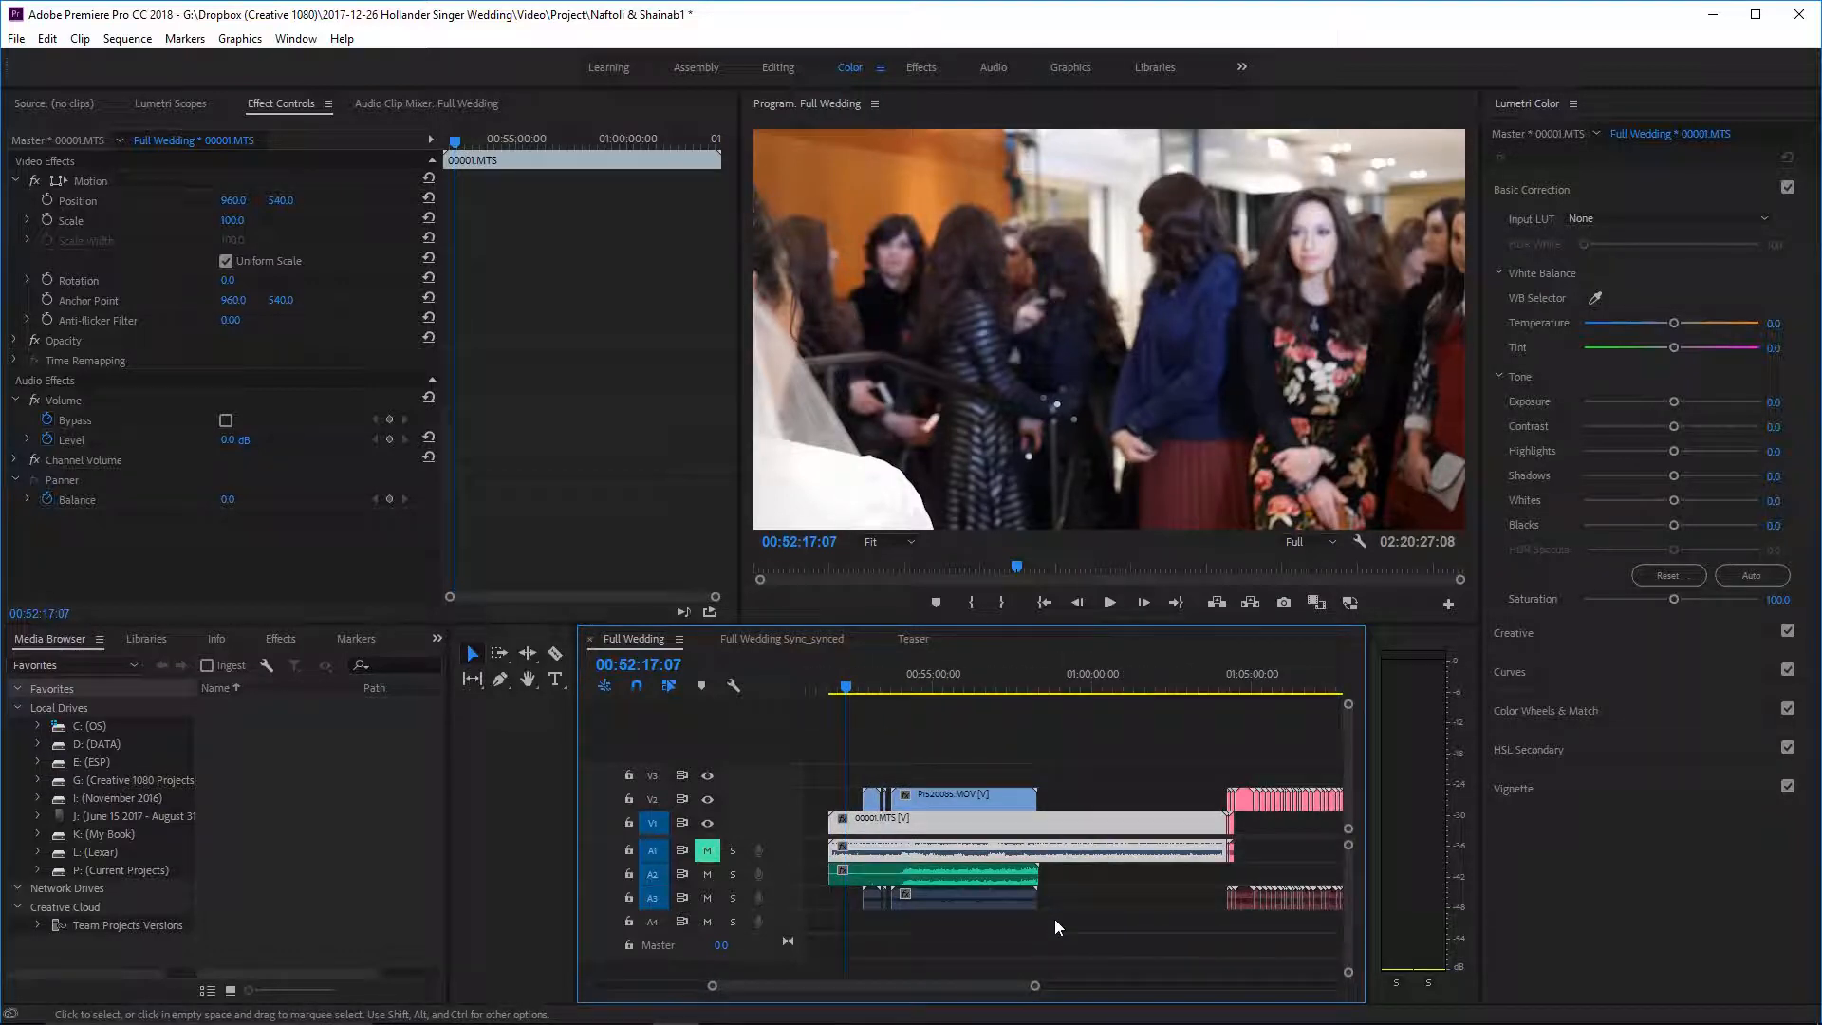
{"action": "scroll", "coordinate": [1050, 923], "scroll_direction": "up", "scroll_amount": 2}
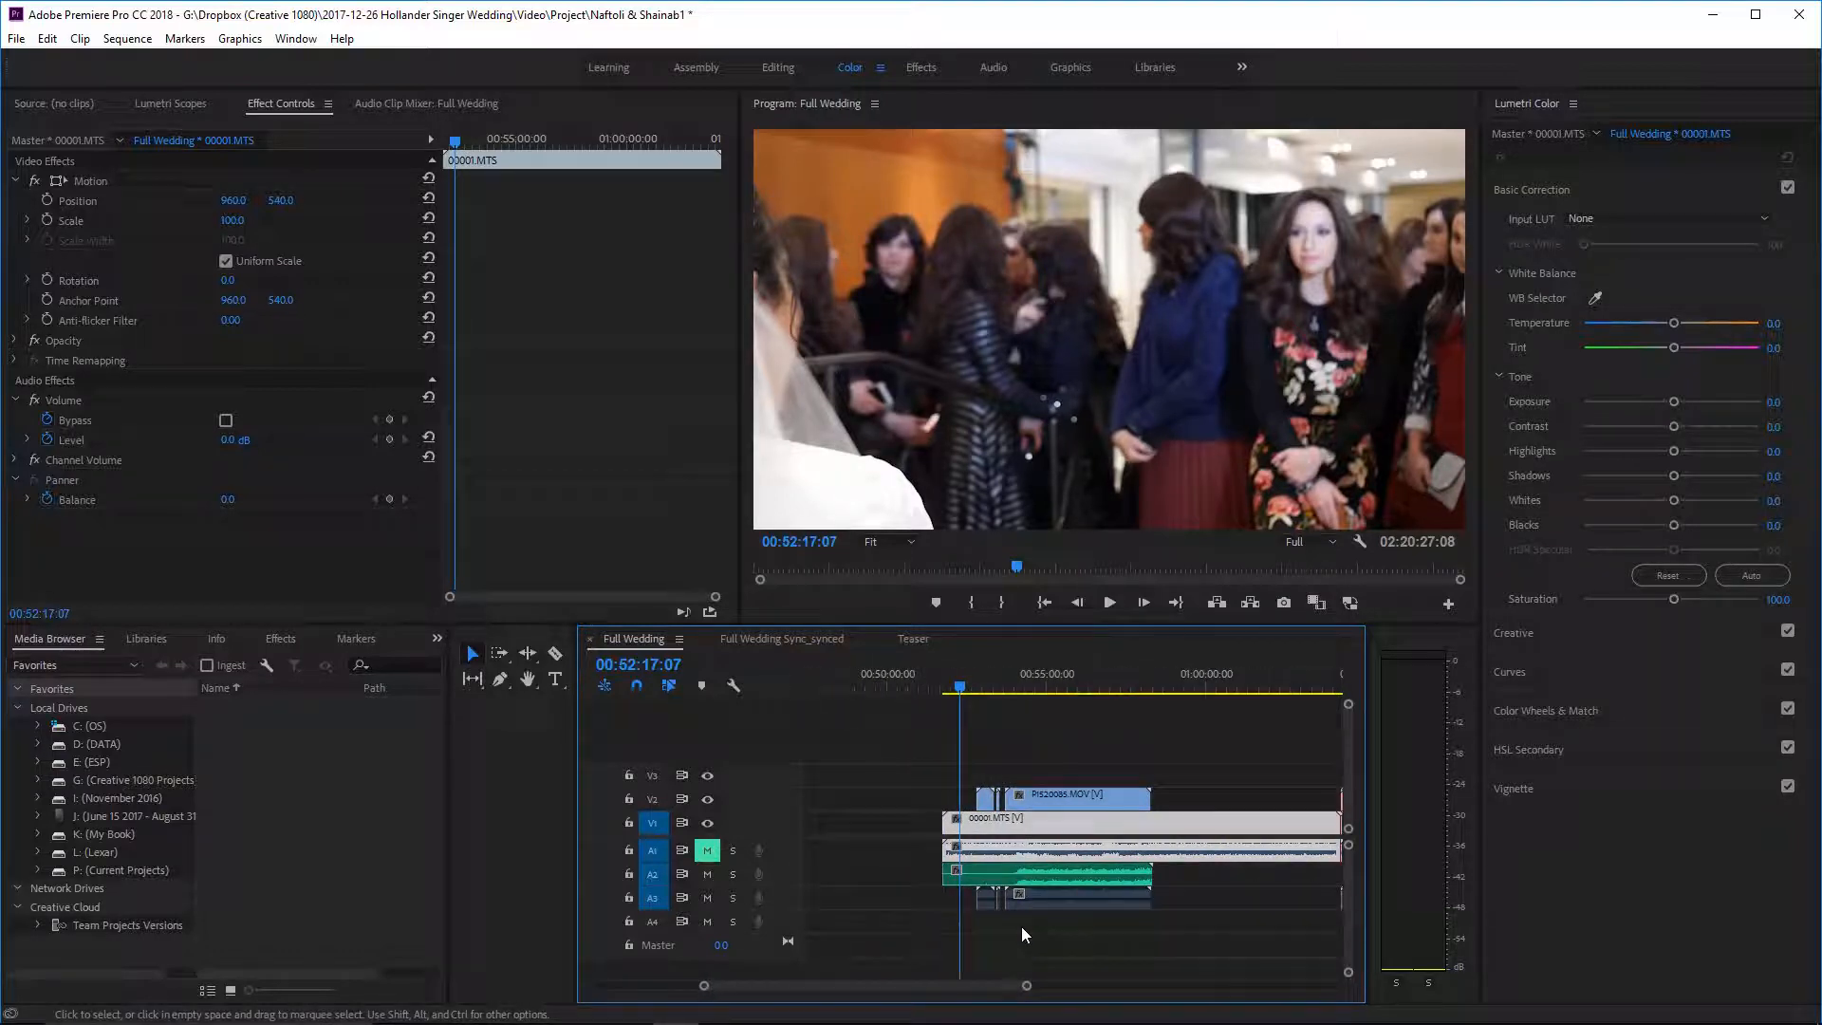
{"action": "left_click", "coordinate": [975, 673]}
{"action": "scroll", "coordinate": [1035, 811], "scroll_direction": "down", "scroll_amount": 2}
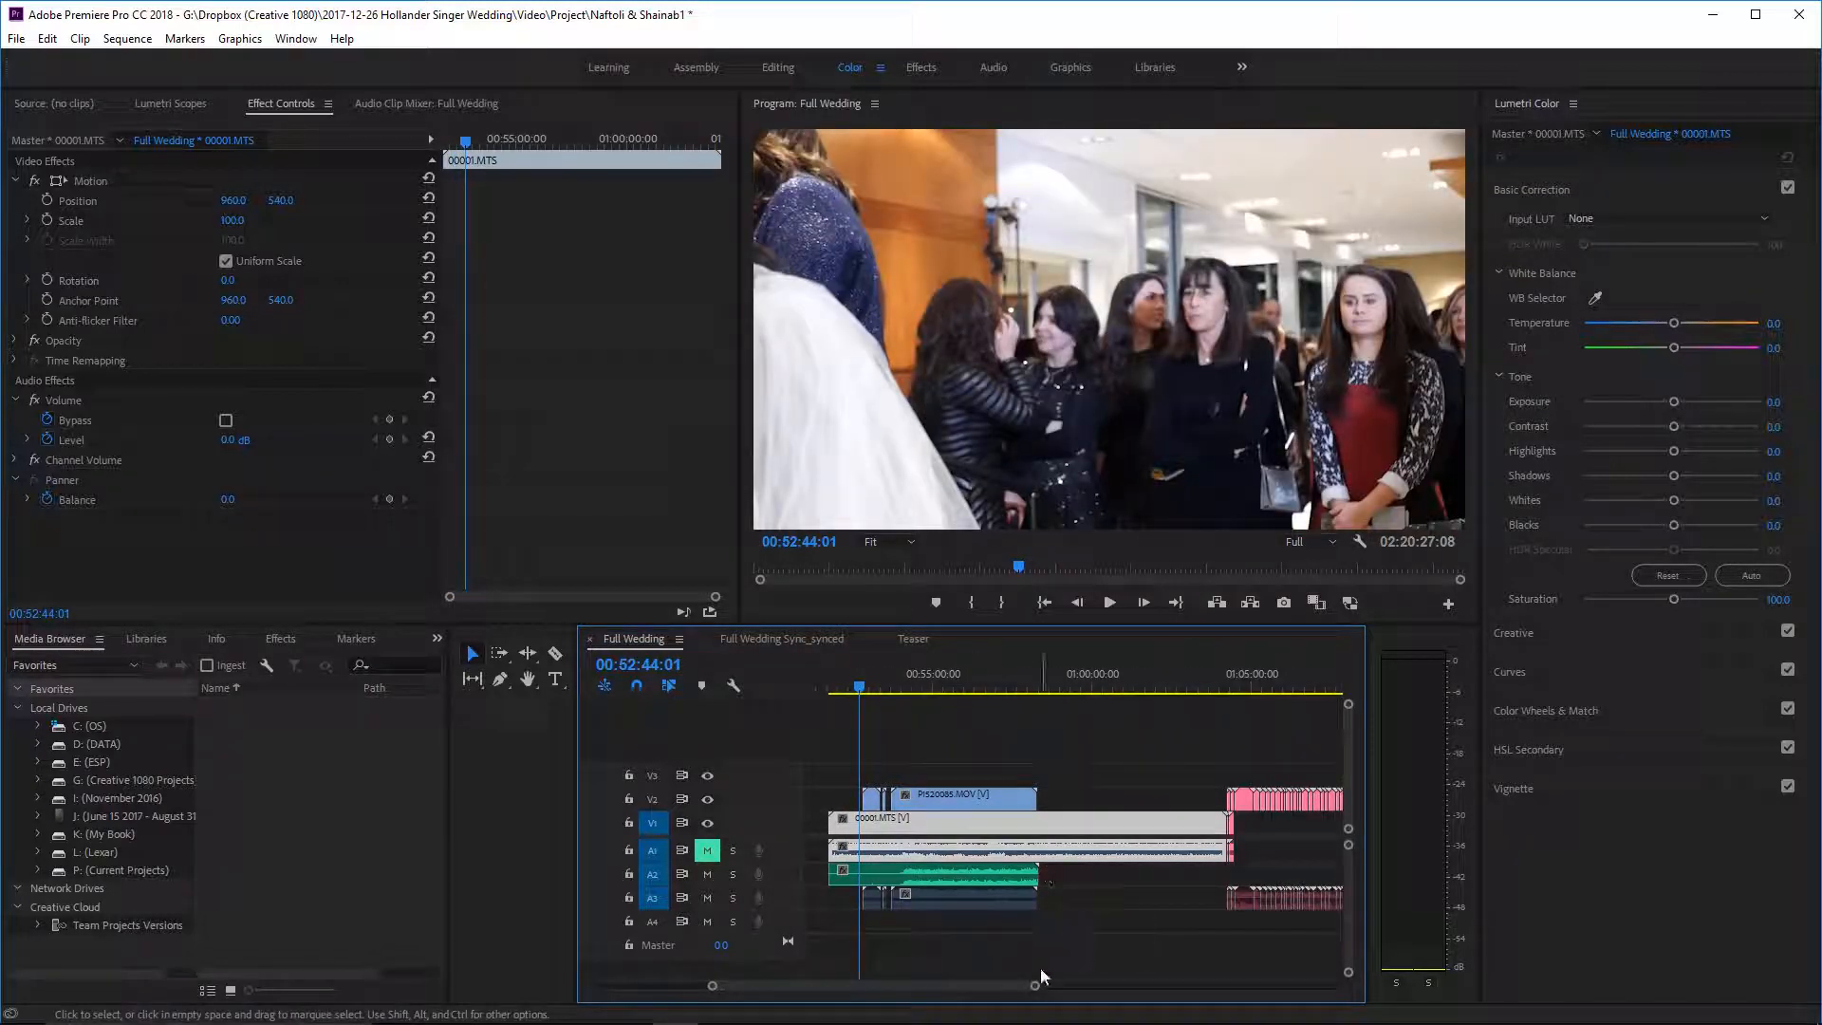
{"action": "left_click_drag", "start_coordinate": [1033, 988], "coordinate": [1274, 988]}
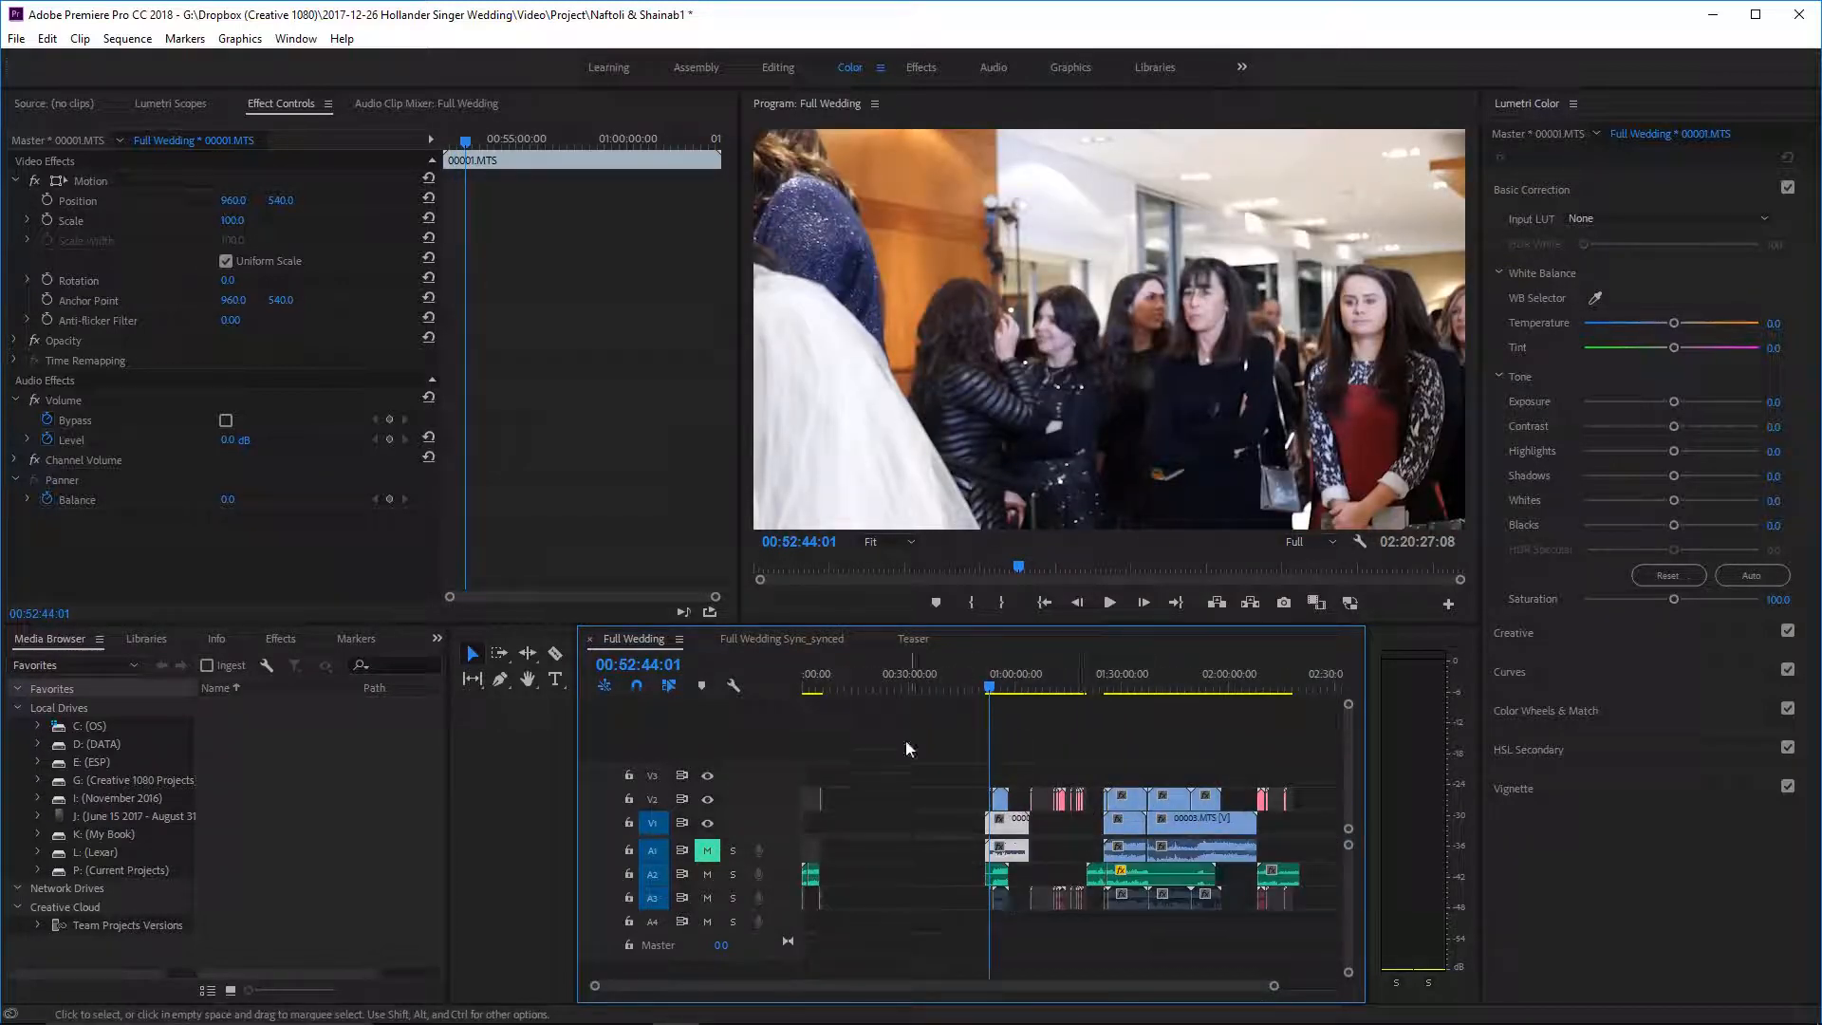
- Select all synced video and audio clips from 00001.MTS onward to review them, then clear the selection
{"action": "left_click", "coordinate": [361, 641]}
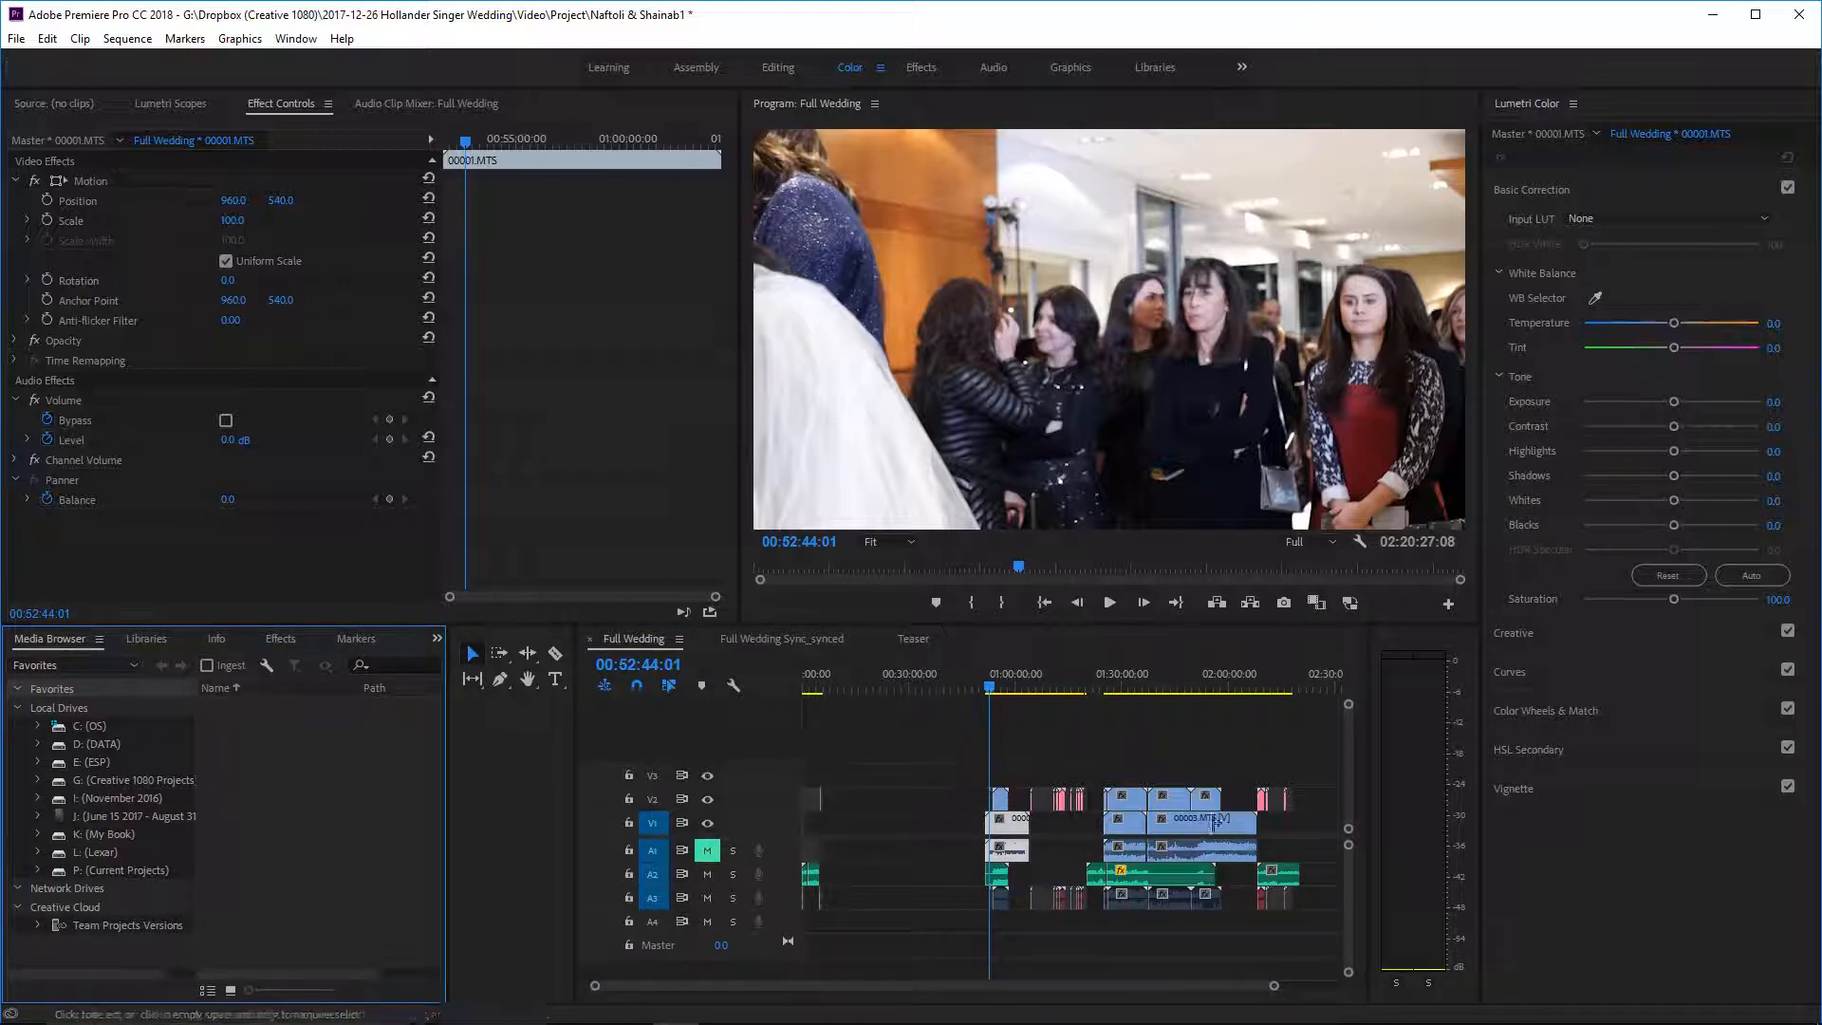
{"action": "left_click_drag", "start_coordinate": [938, 772], "coordinate": [1377, 967]}
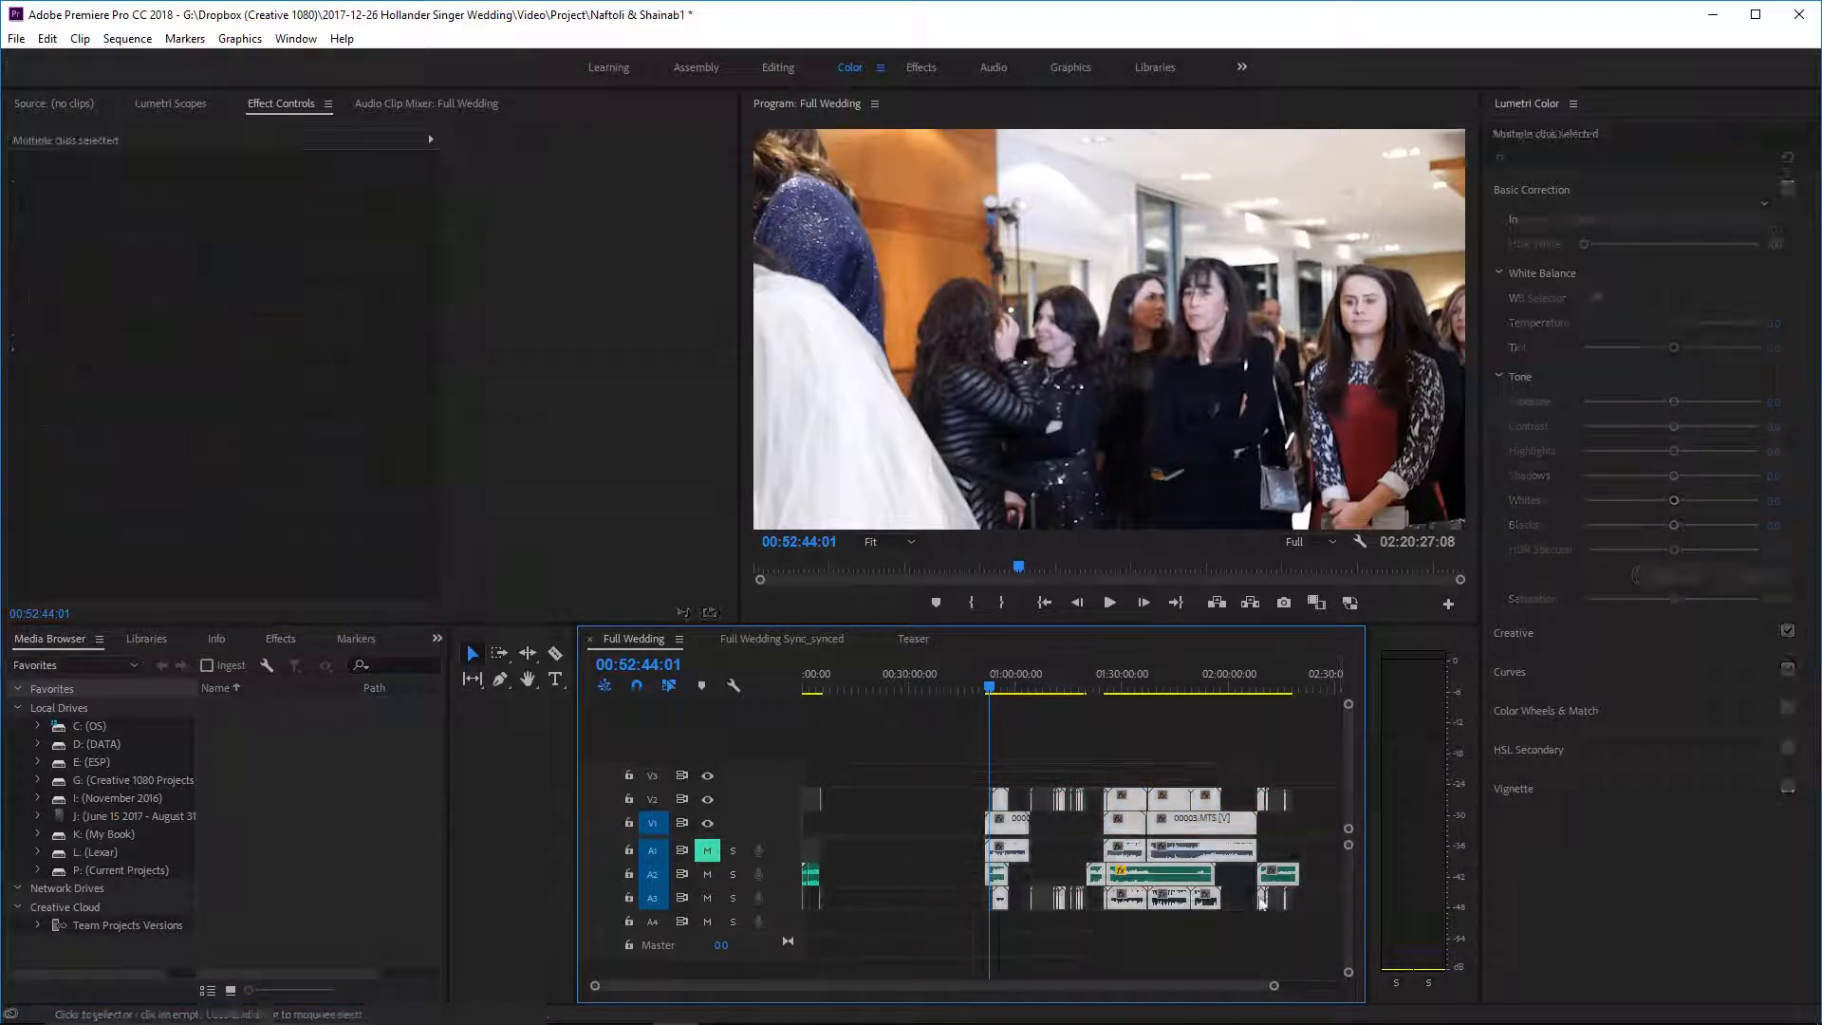
{"action": "left_click", "coordinate": [1169, 748]}
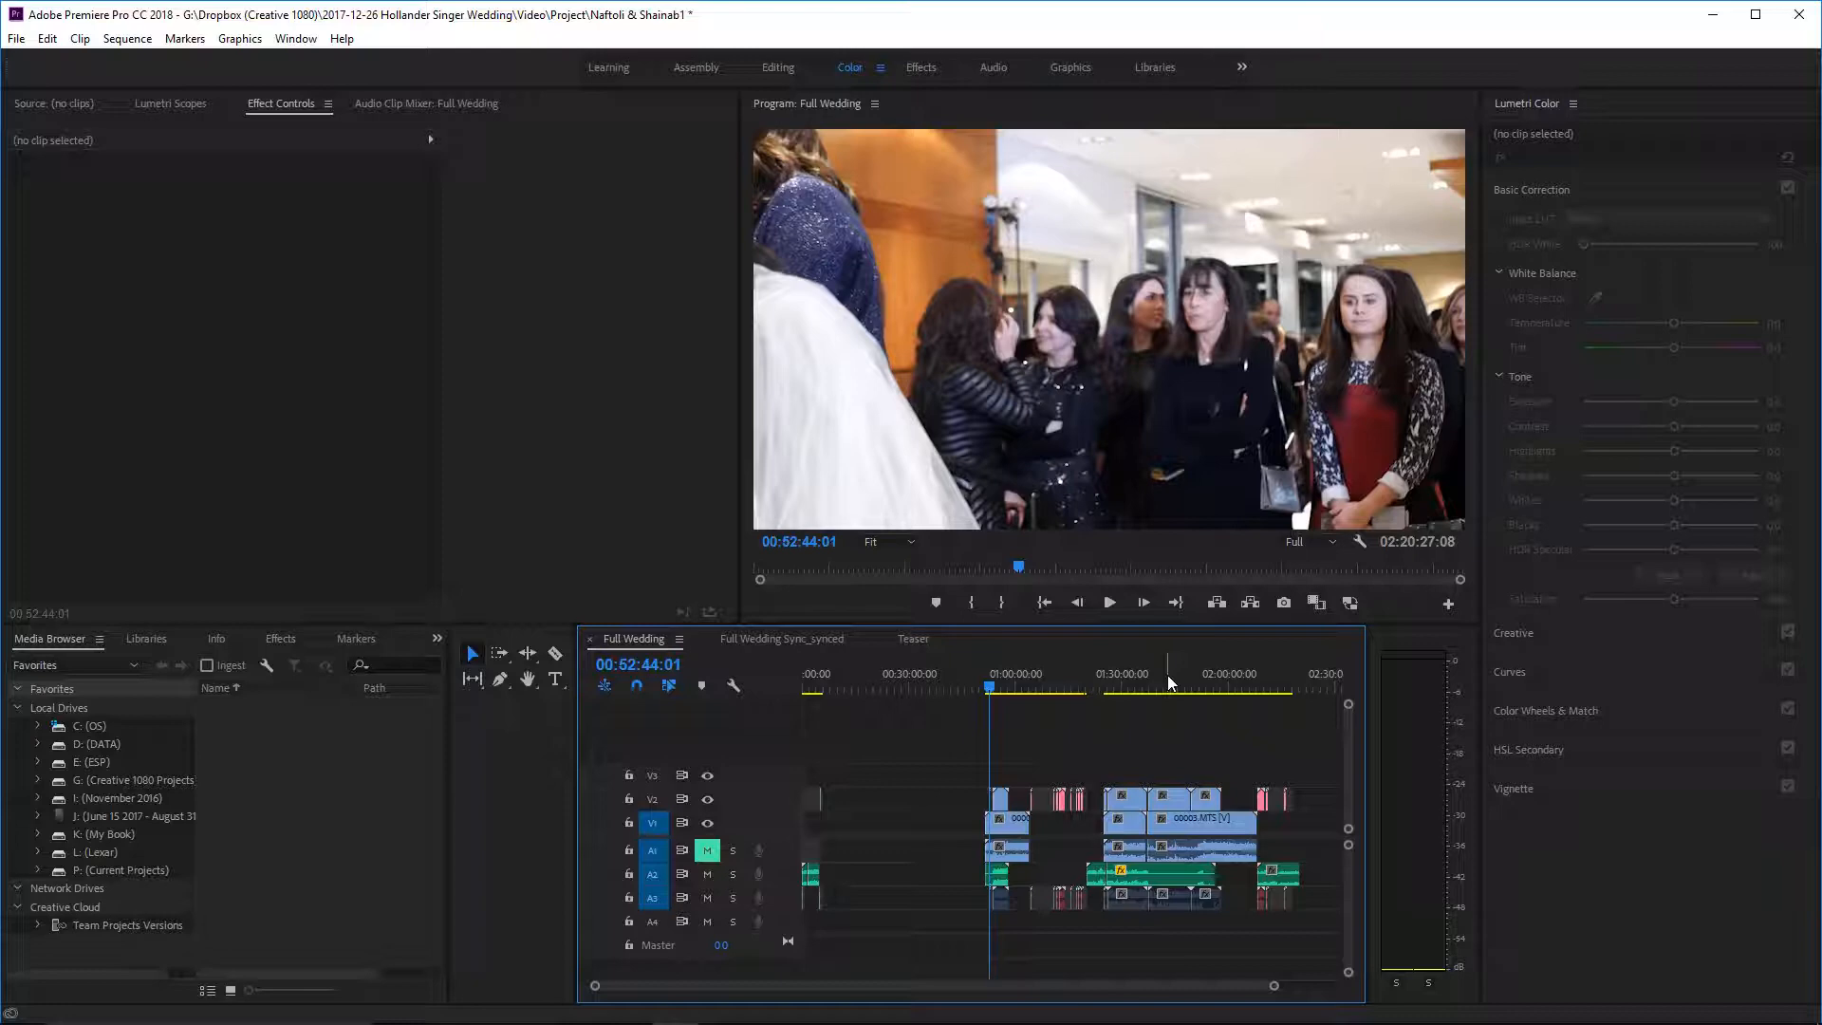
- Review the P1520085.MOV camera angle on V2, viewing the footage at 00:55:34:02, 00:55:11:13 and 00:54:42:15
{"action": "left_click", "coordinate": [1000, 799]}
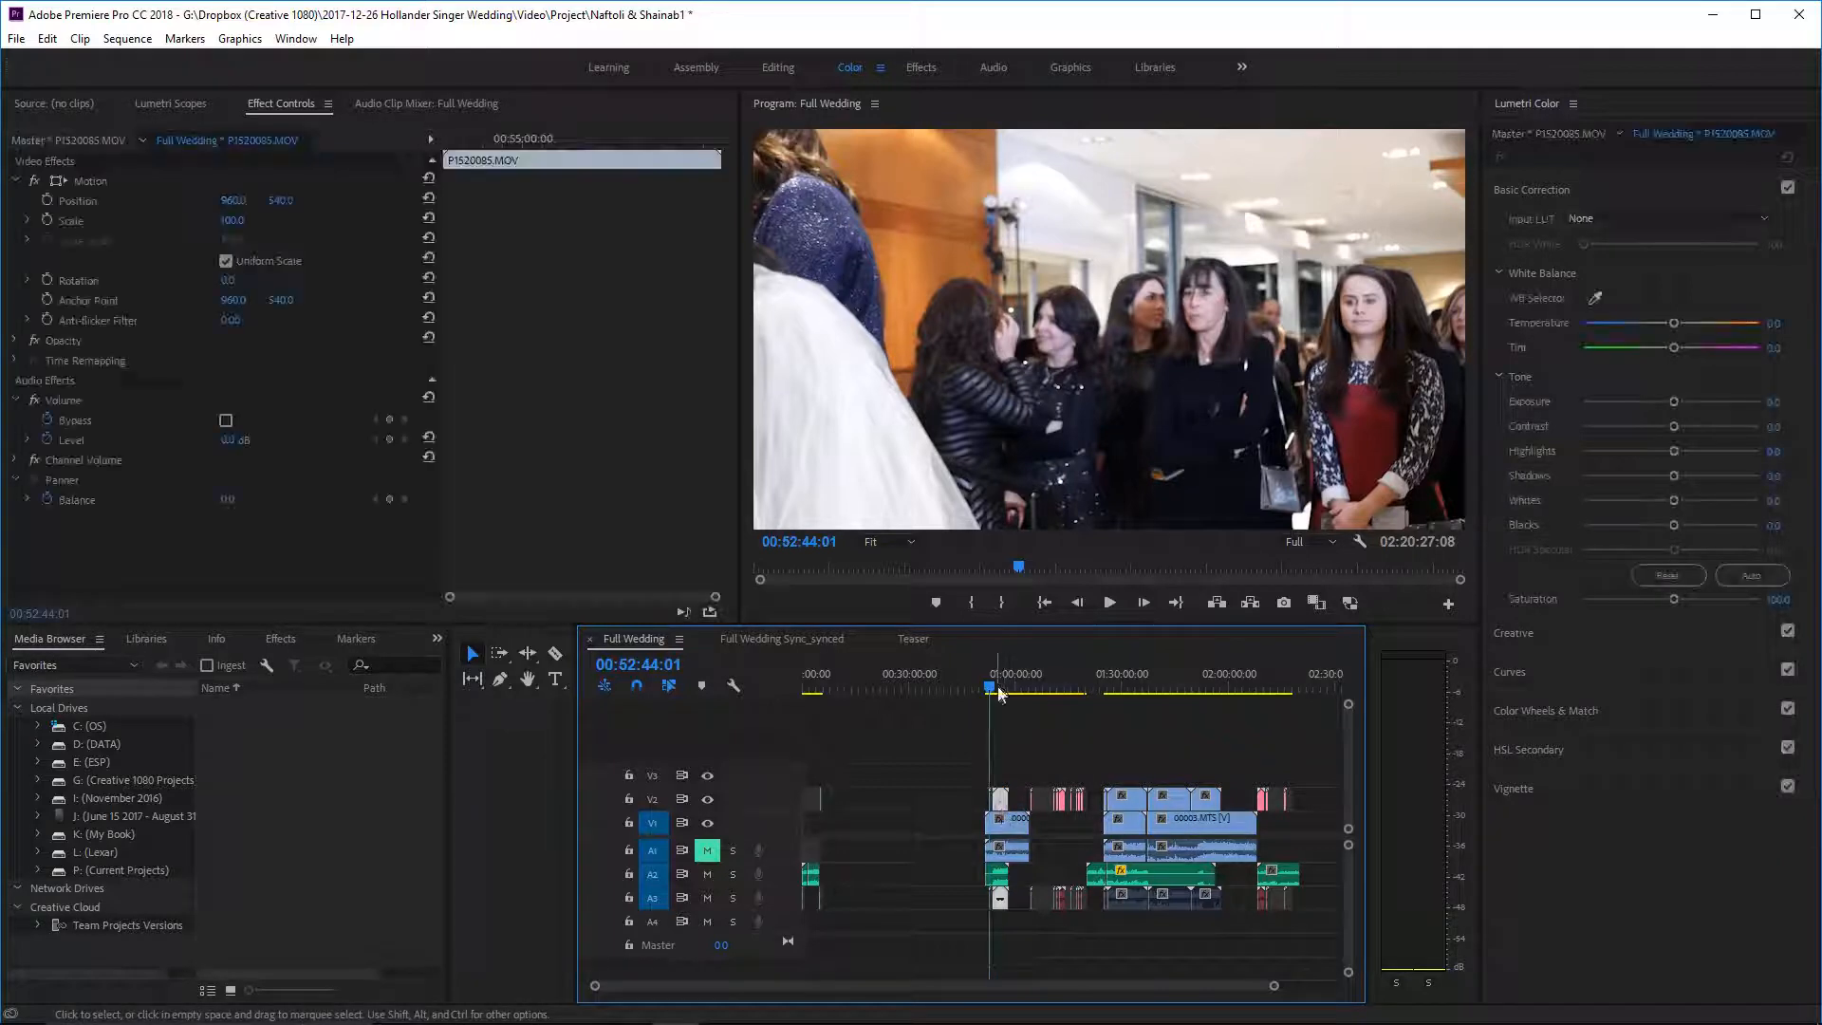
{"action": "left_click_drag", "start_coordinate": [999, 693], "coordinate": [1005, 690]}
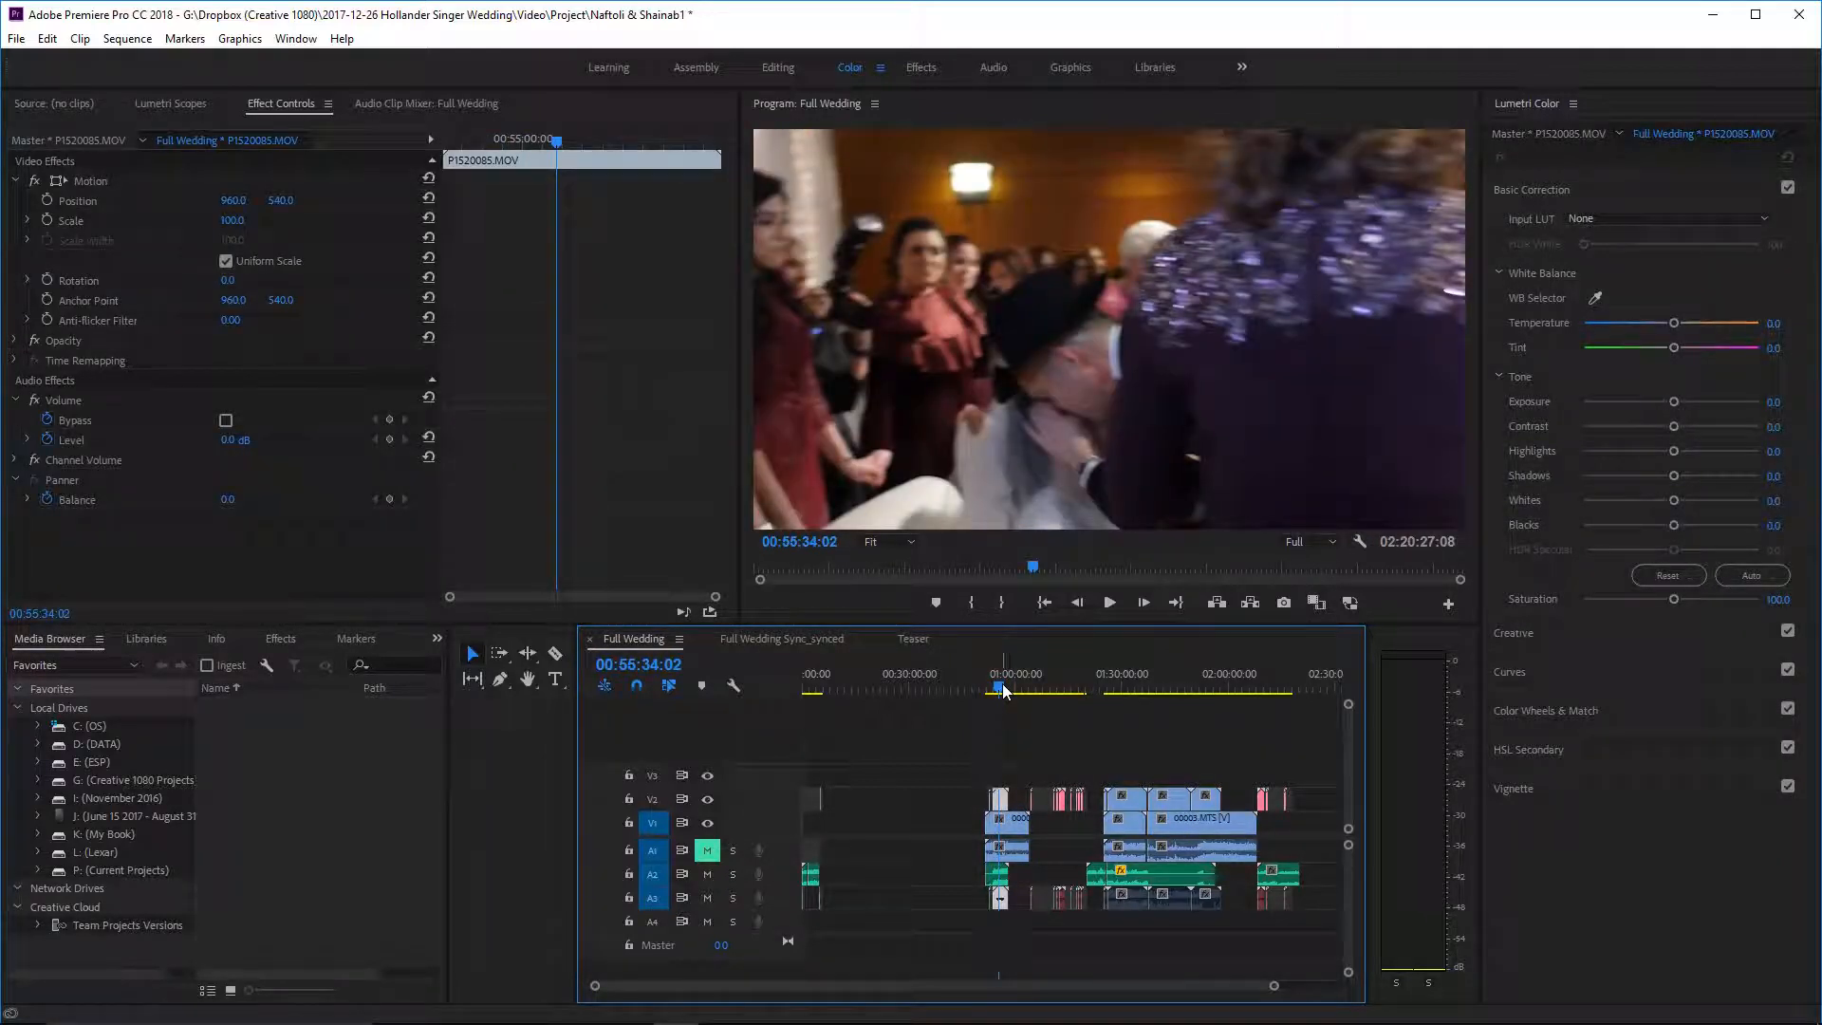
{"action": "key", "text": "space"}
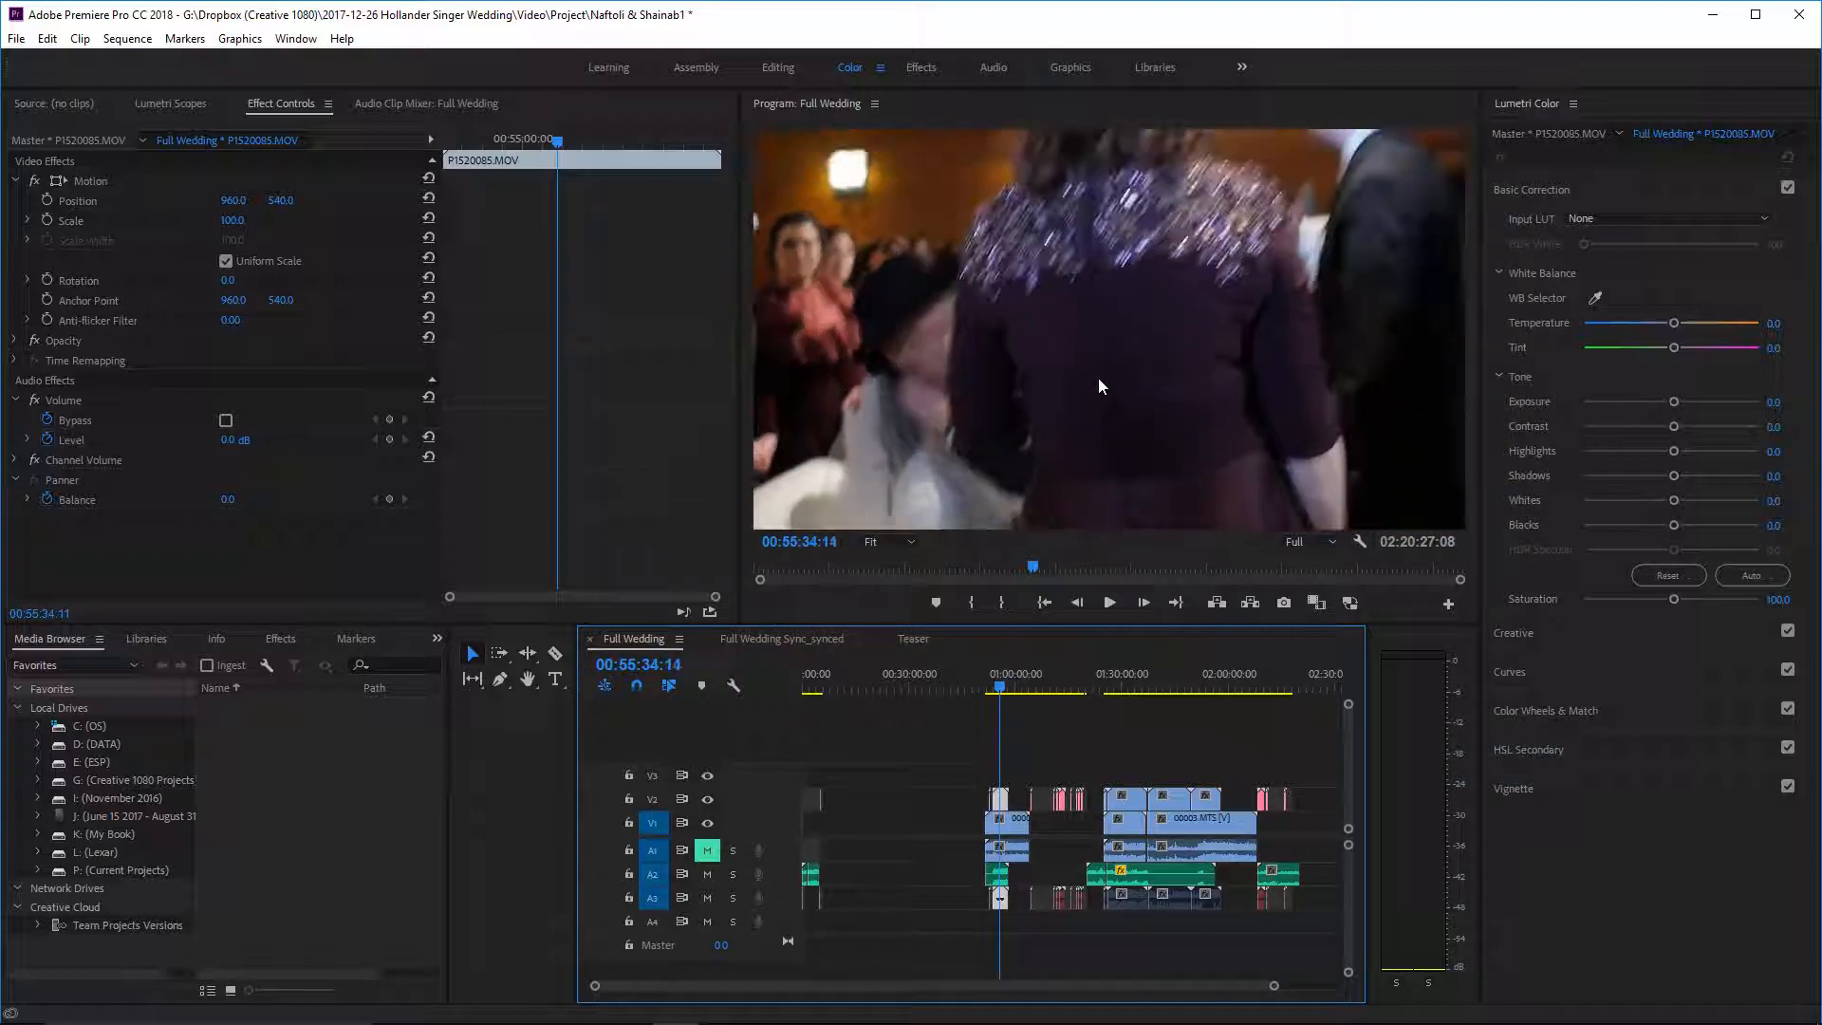
{"action": "scroll", "coordinate": [1098, 381], "scroll_direction": "up", "scroll_amount": 10}
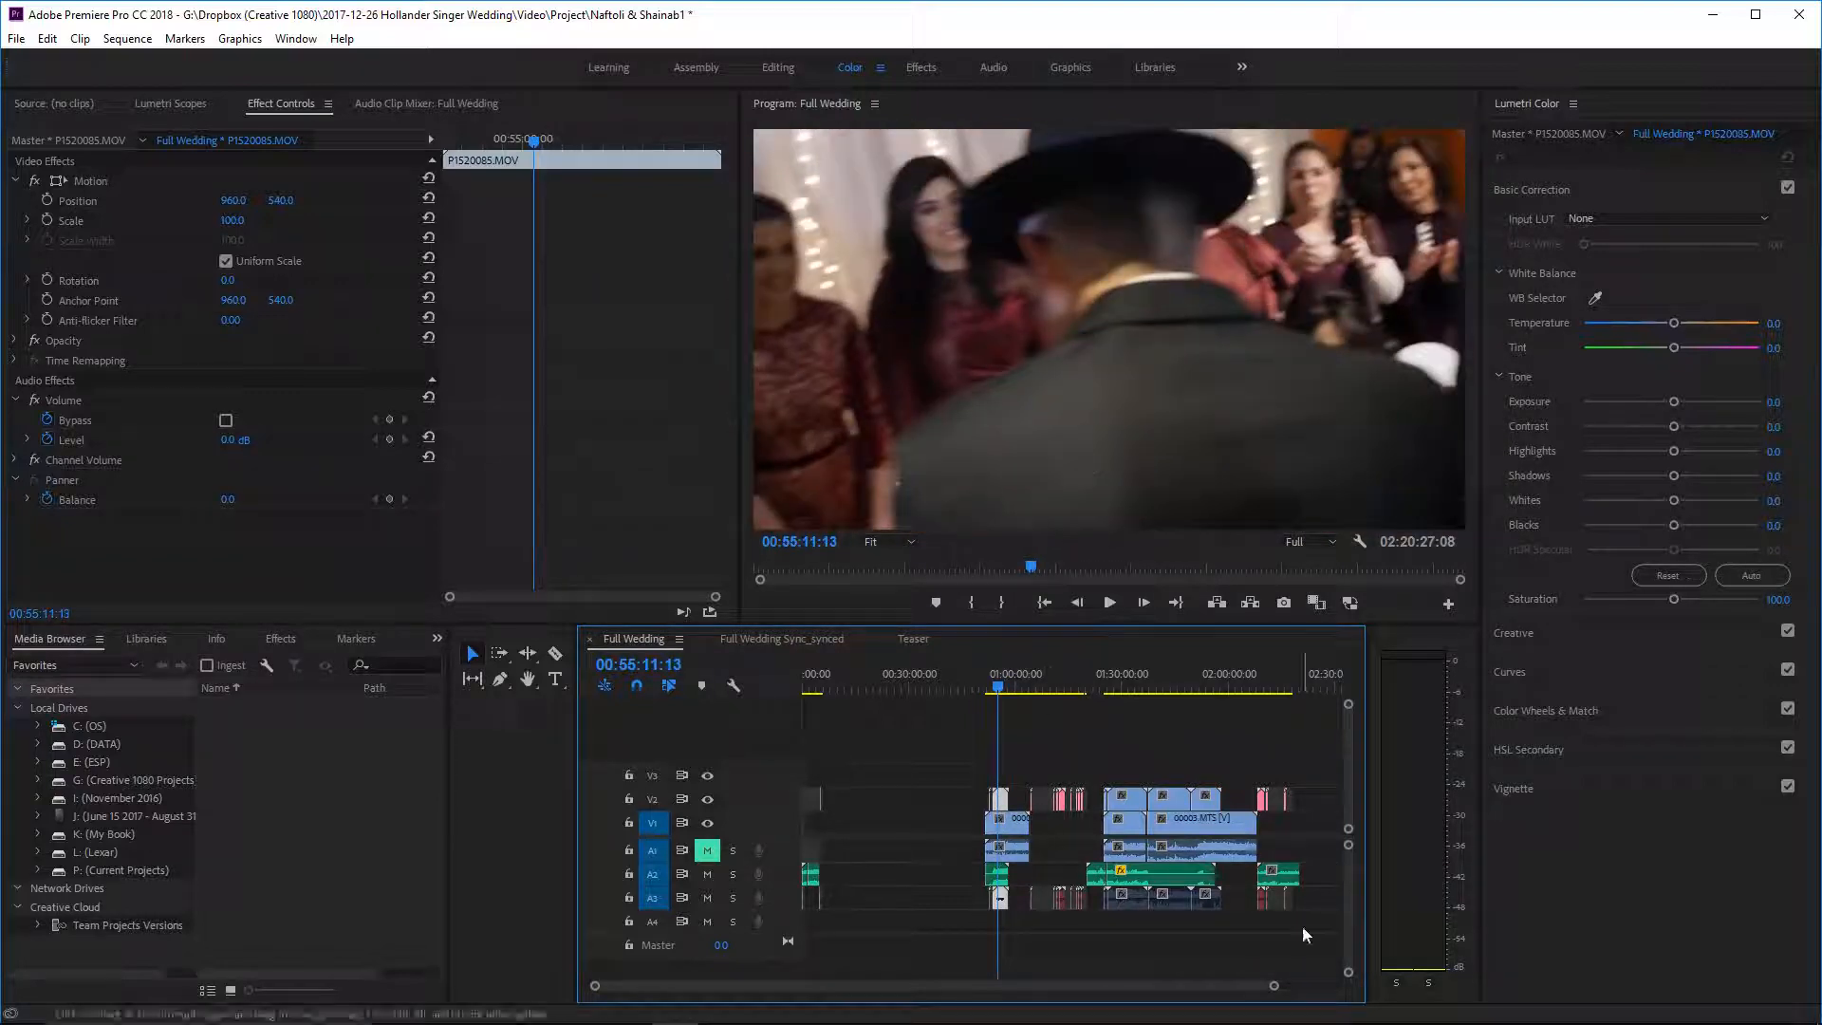
{"action": "left_click_drag", "start_coordinate": [1274, 986], "coordinate": [1037, 985]}
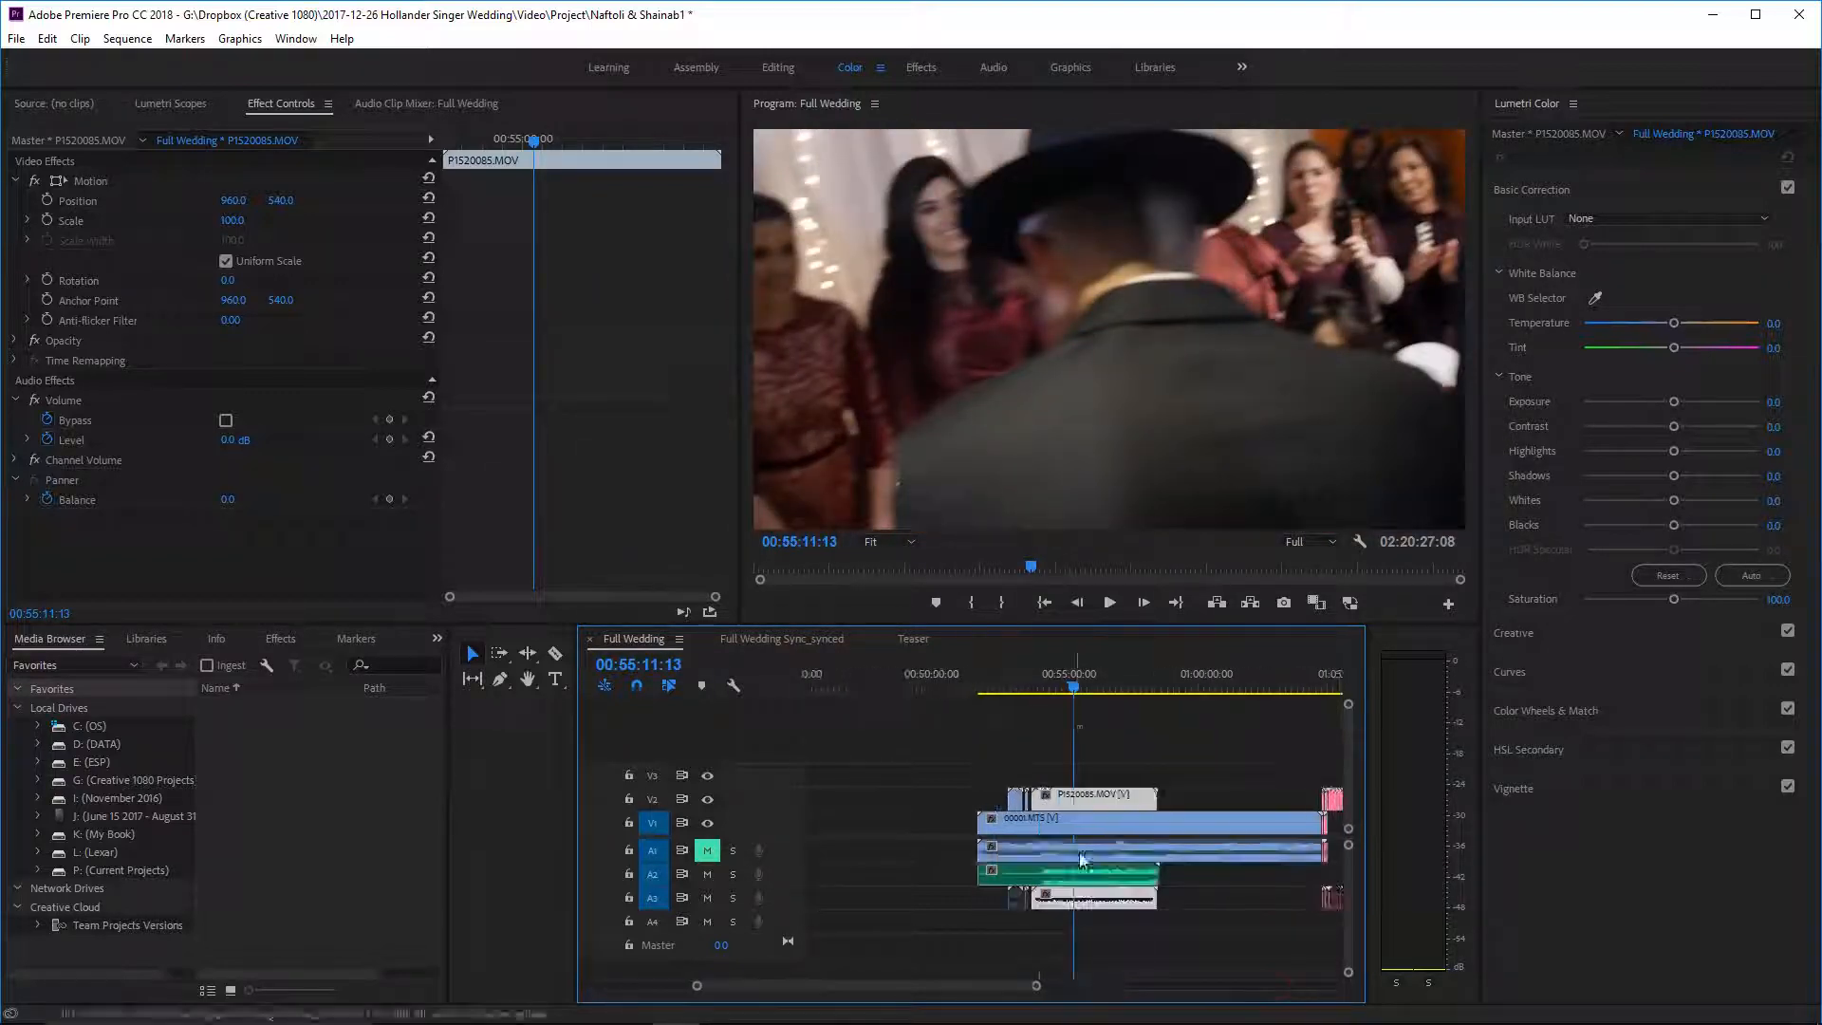
{"action": "left_click", "coordinate": [1062, 672]}
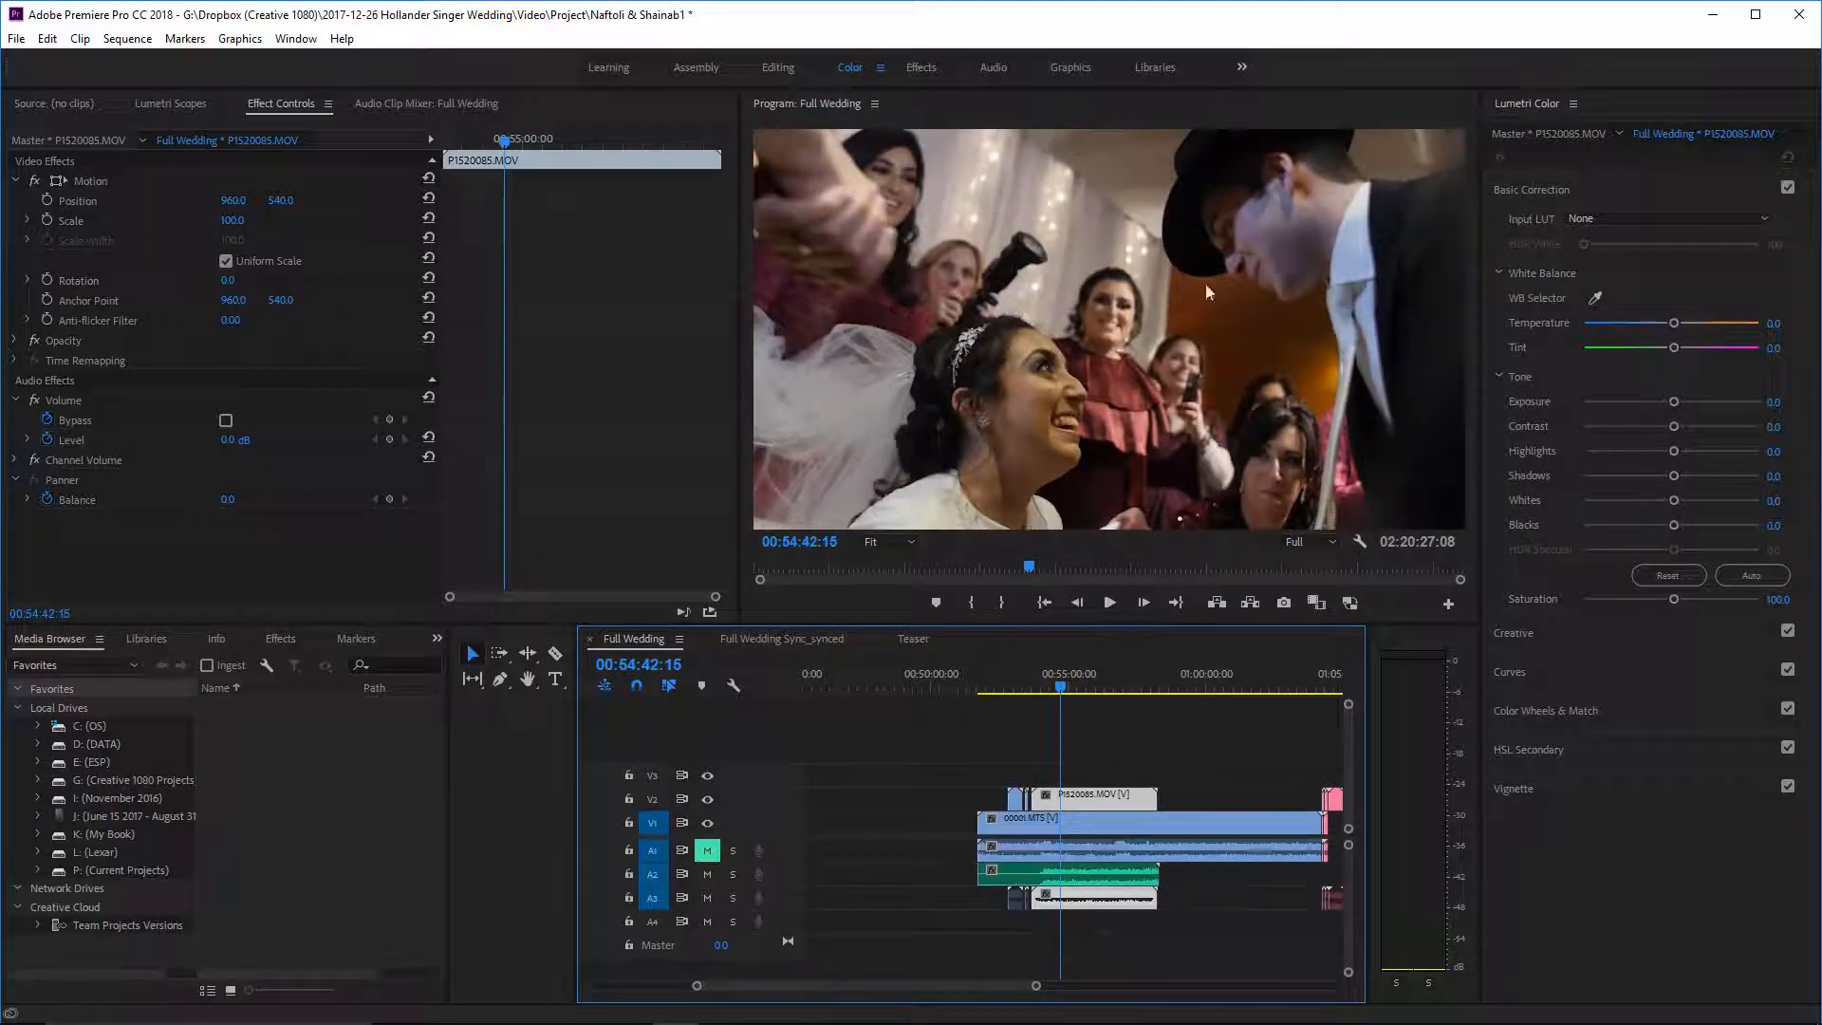
- Toggle the visibility of V2 off and on to compare P1520085.MOV with 00001.MTS at 00:54:42:15
{"action": "left_click", "coordinate": [706, 800]}
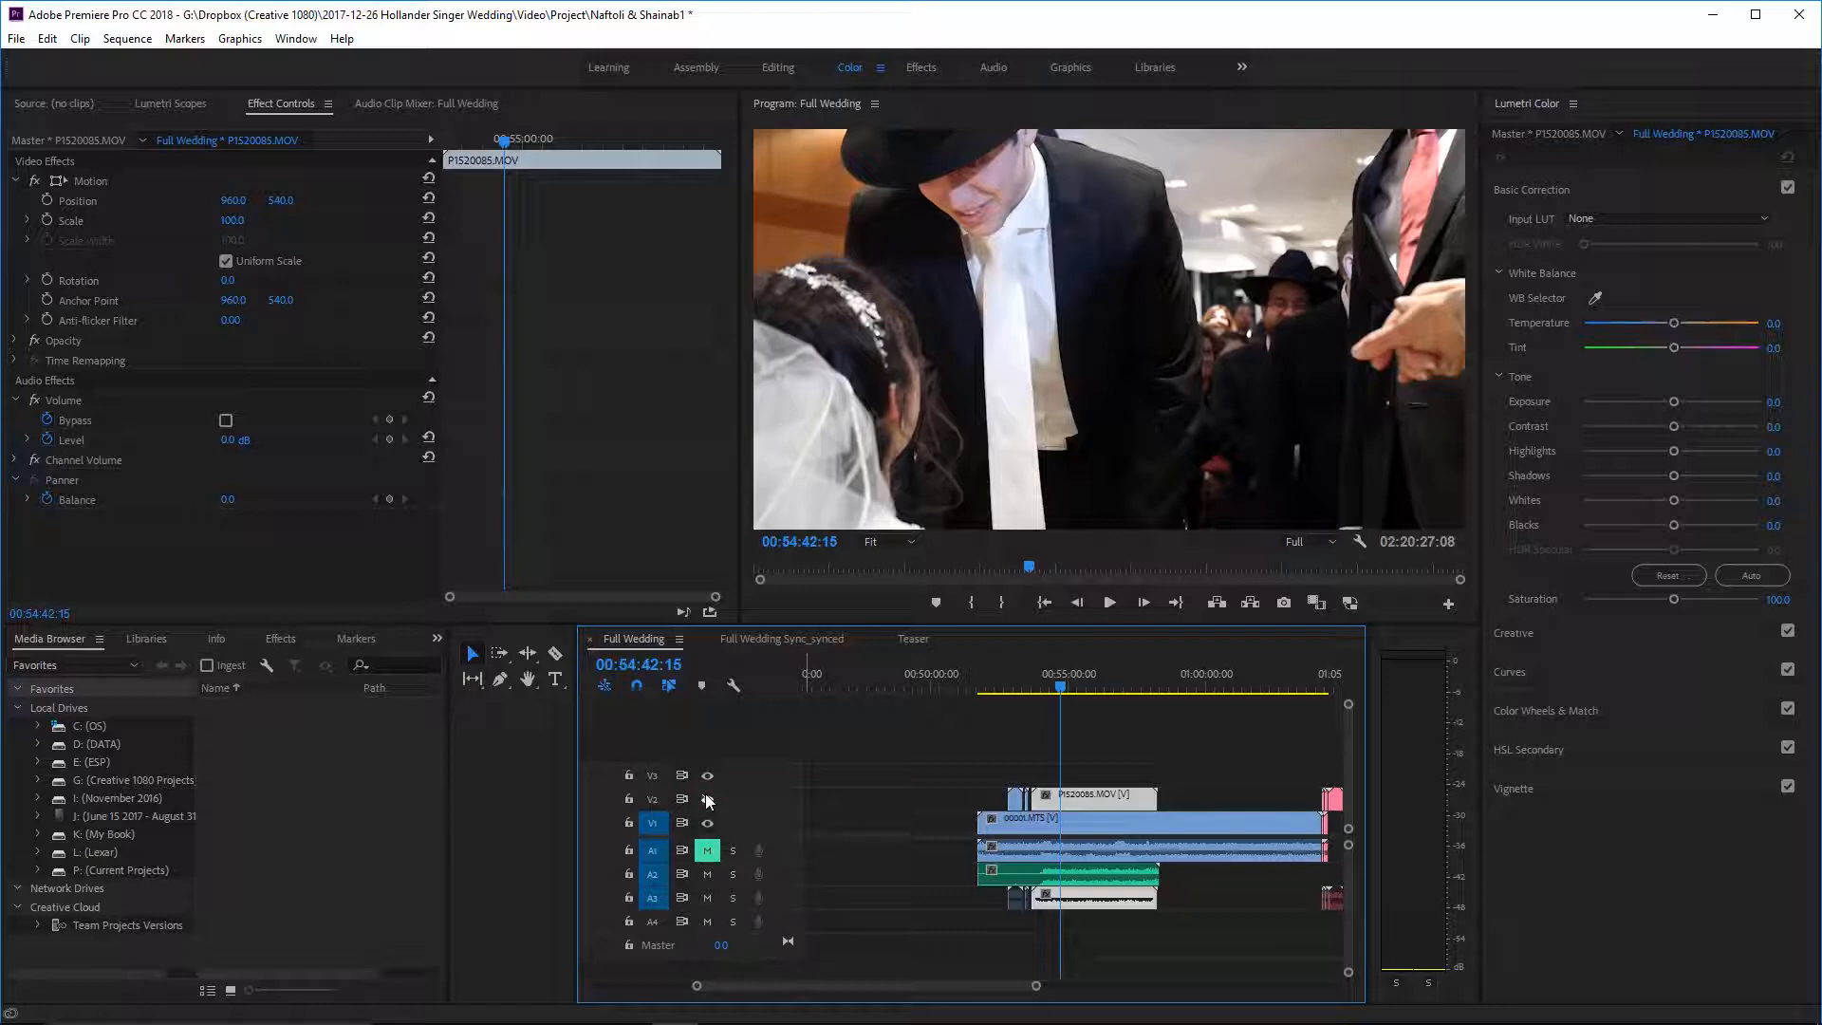
{"action": "left_click", "coordinate": [707, 800]}
{"action": "left_click", "coordinate": [707, 800]}
{"action": "left_click", "coordinate": [707, 800]}
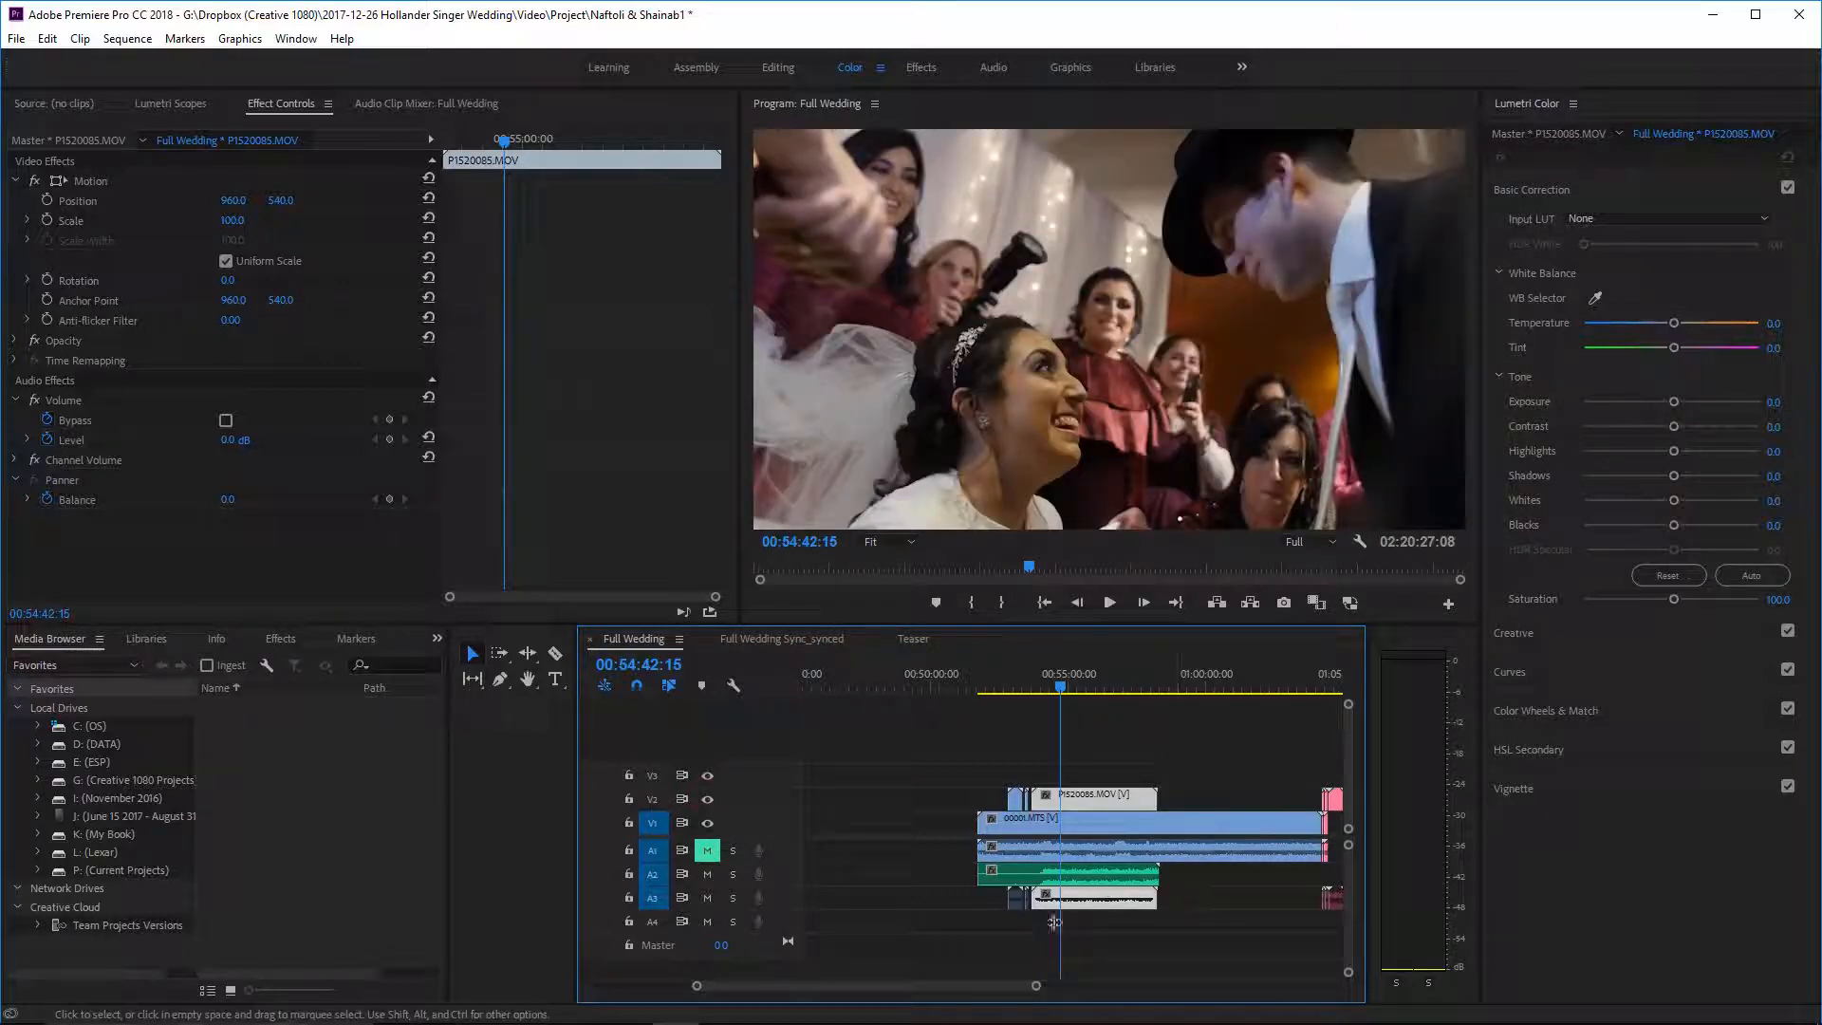
- Review the remaining synced clips across the sequence, viewing the footage at 02:00:17:00 and 00:56:06:09
{"action": "left_click_drag", "start_coordinate": [1036, 986], "coordinate": [1249, 982]}
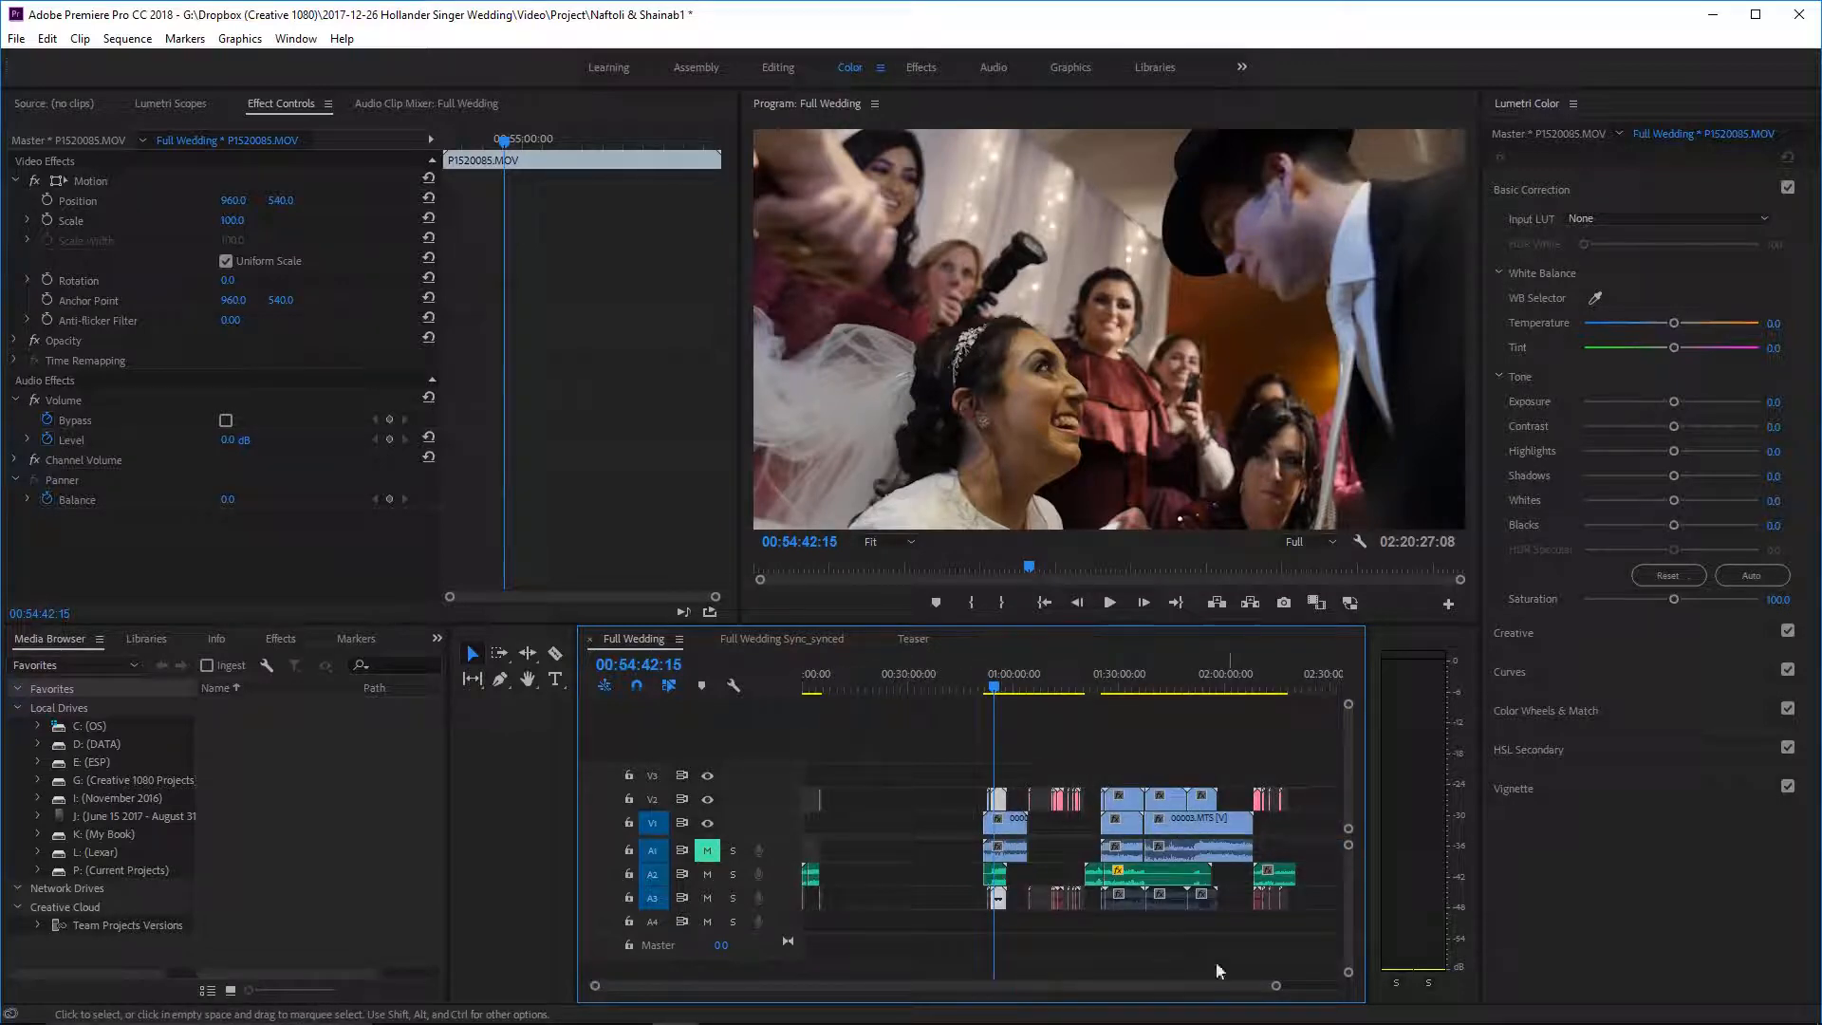
{"action": "left_click_drag", "start_coordinate": [1275, 986], "coordinate": [1347, 1011]}
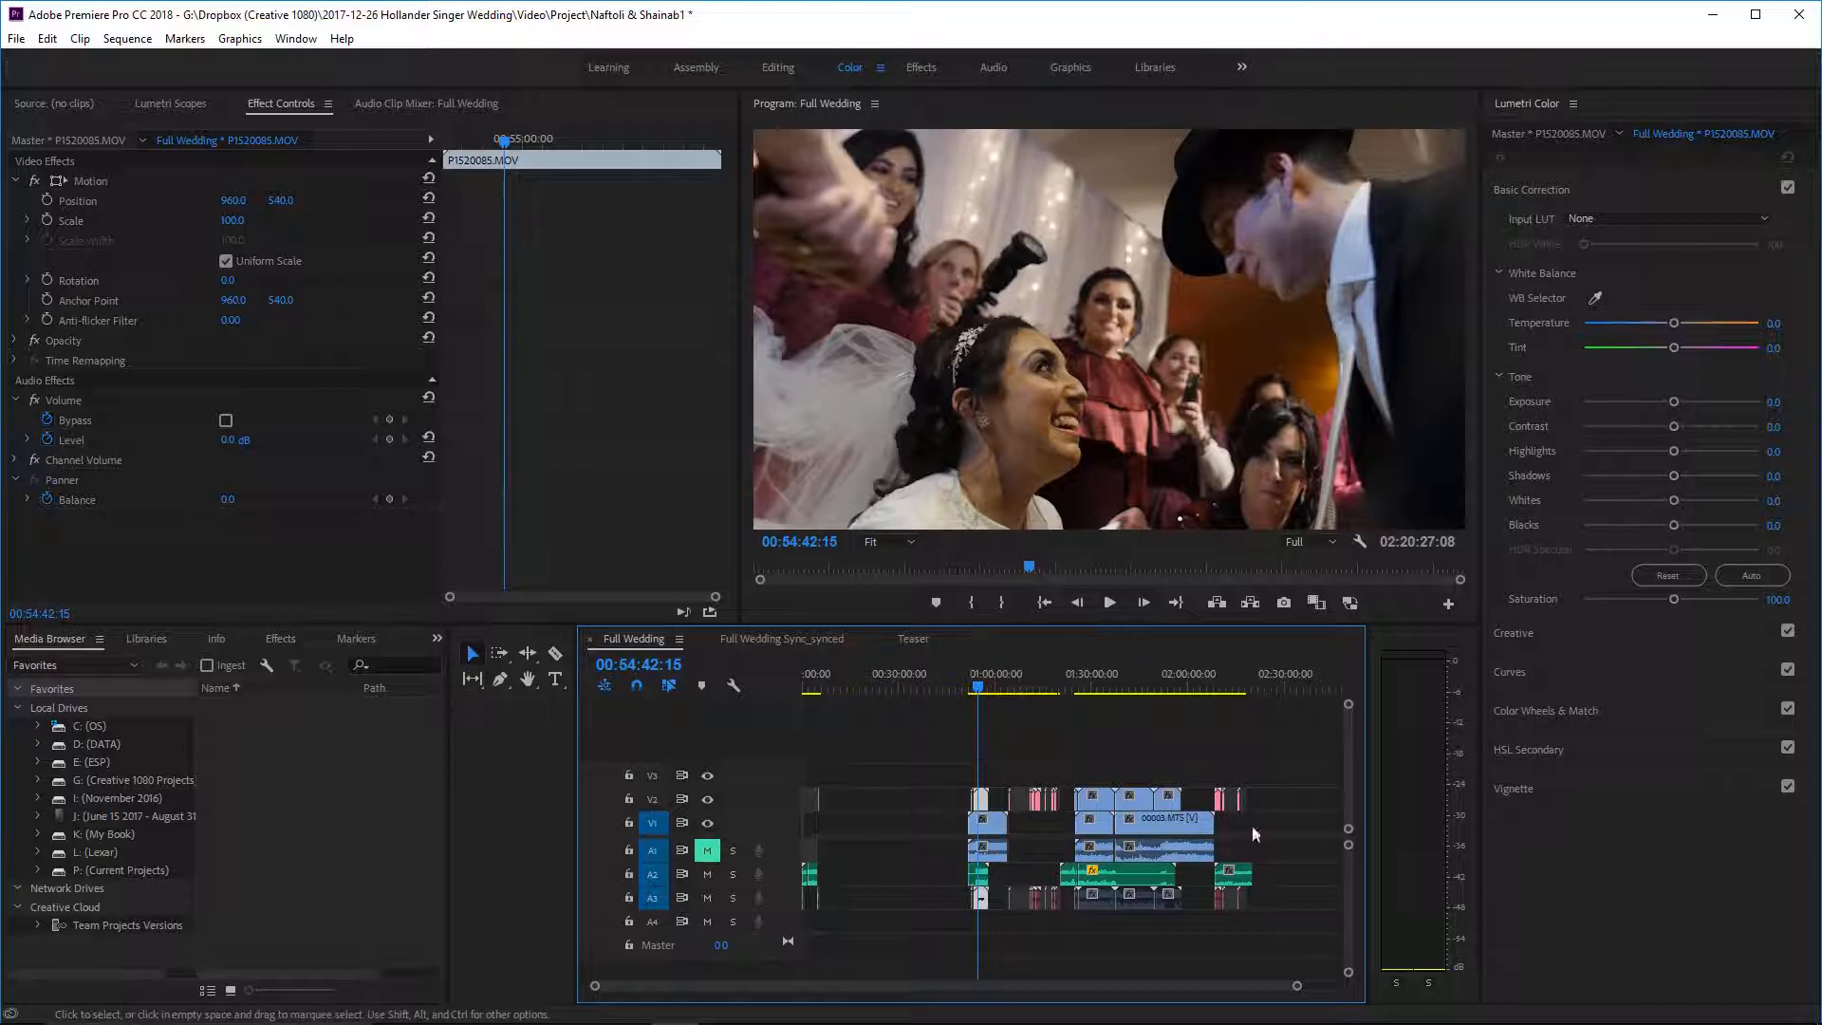
{"action": "left_click_drag", "start_coordinate": [1299, 993], "coordinate": [1153, 987]}
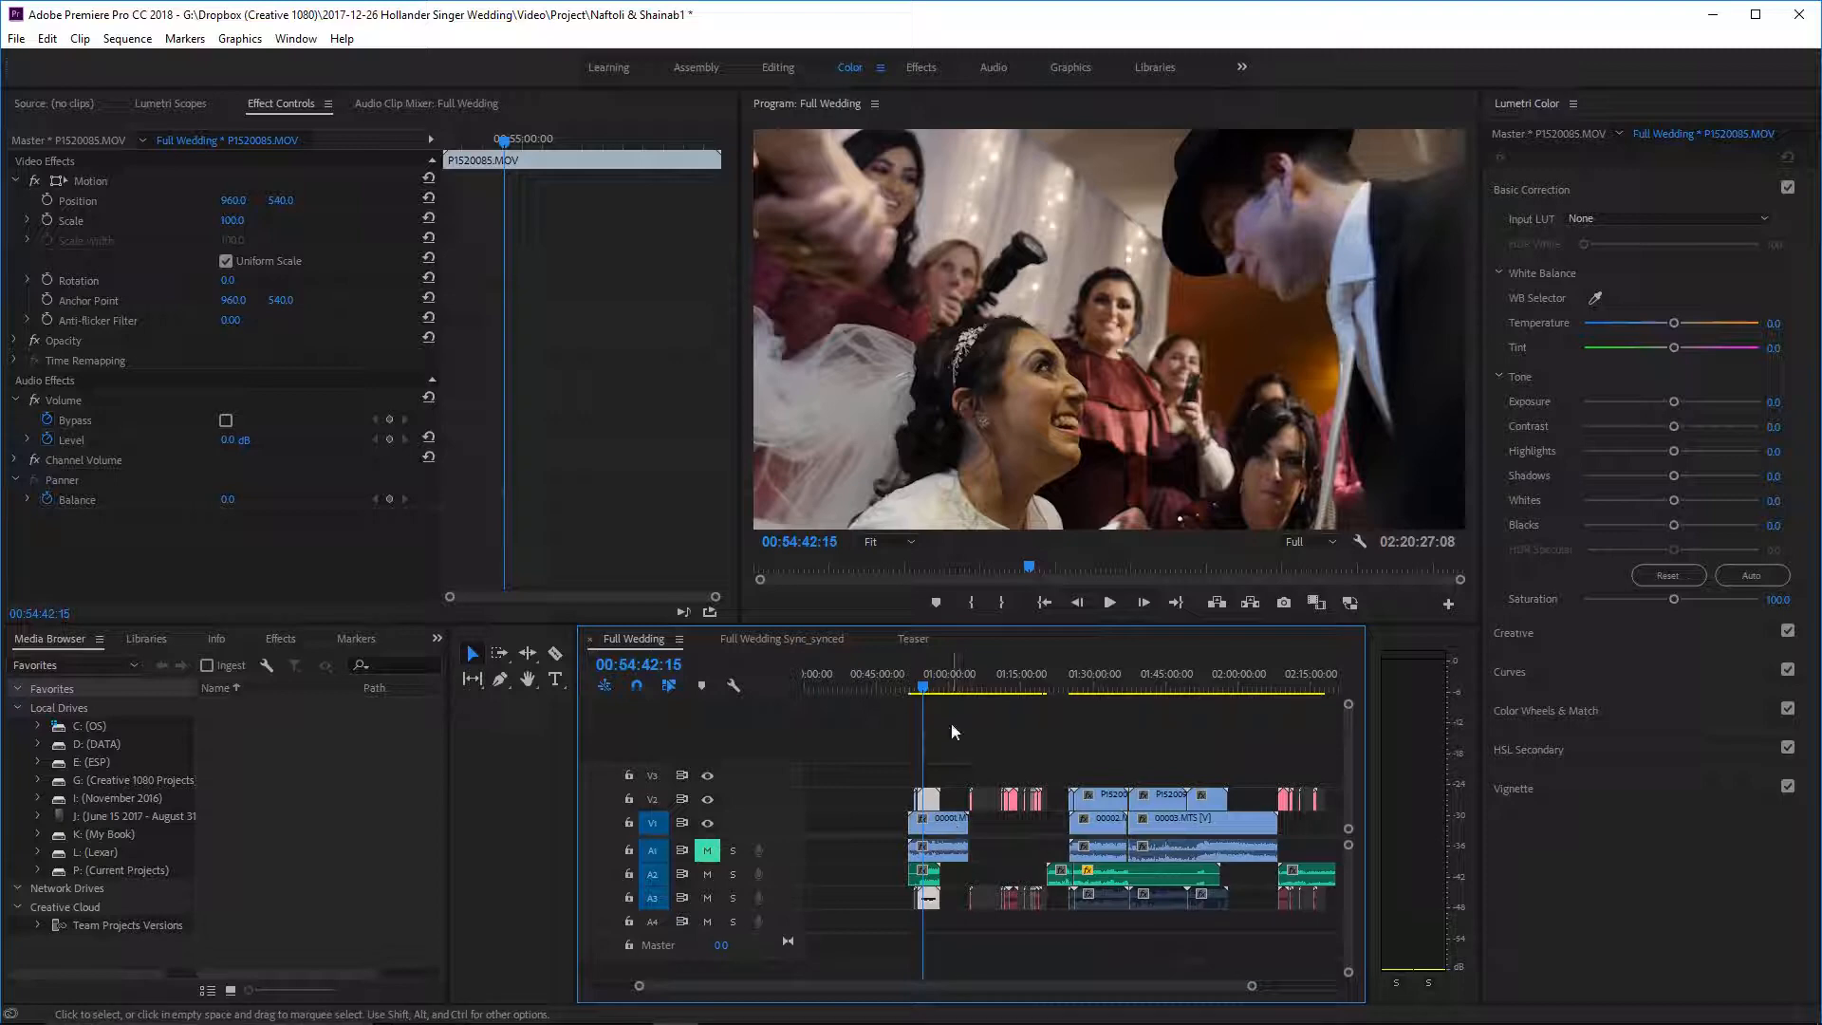
{"action": "left_click", "coordinate": [946, 683]}
{"action": "left_click", "coordinate": [1239, 684]}
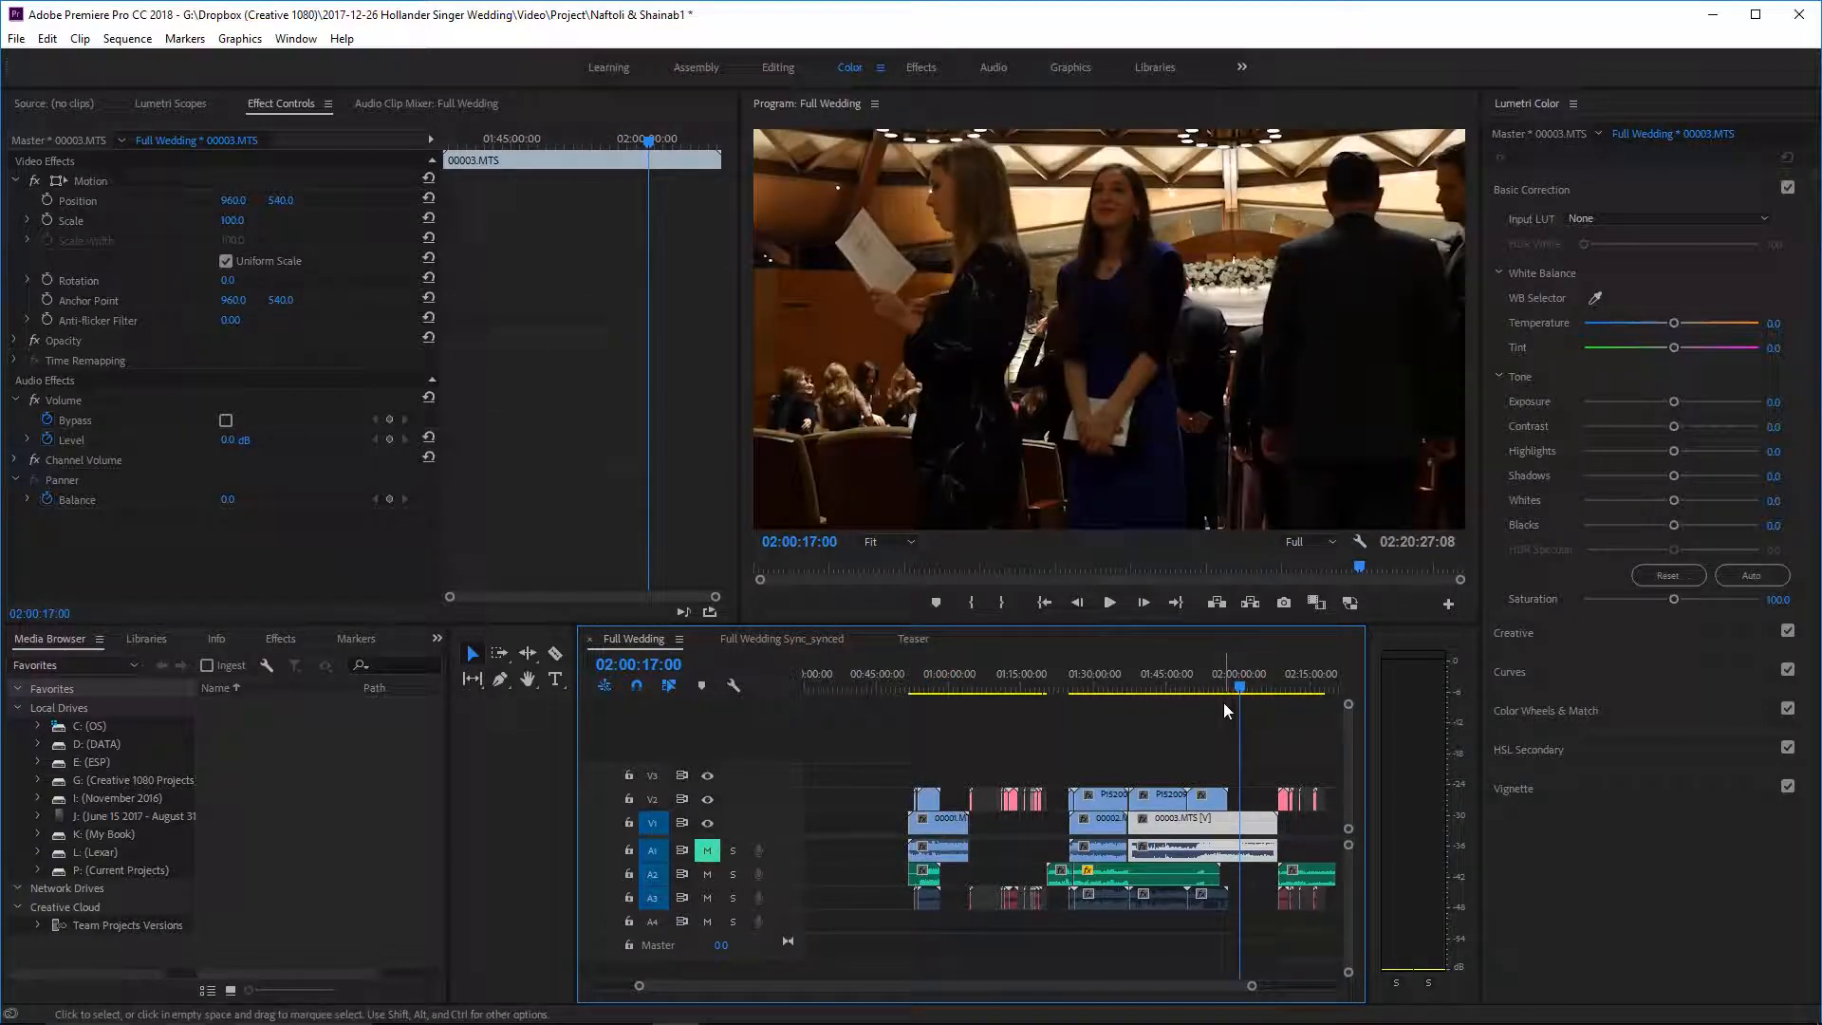
{"action": "scroll", "coordinate": [1222, 703], "scroll_direction": "up", "scroll_amount": 3}
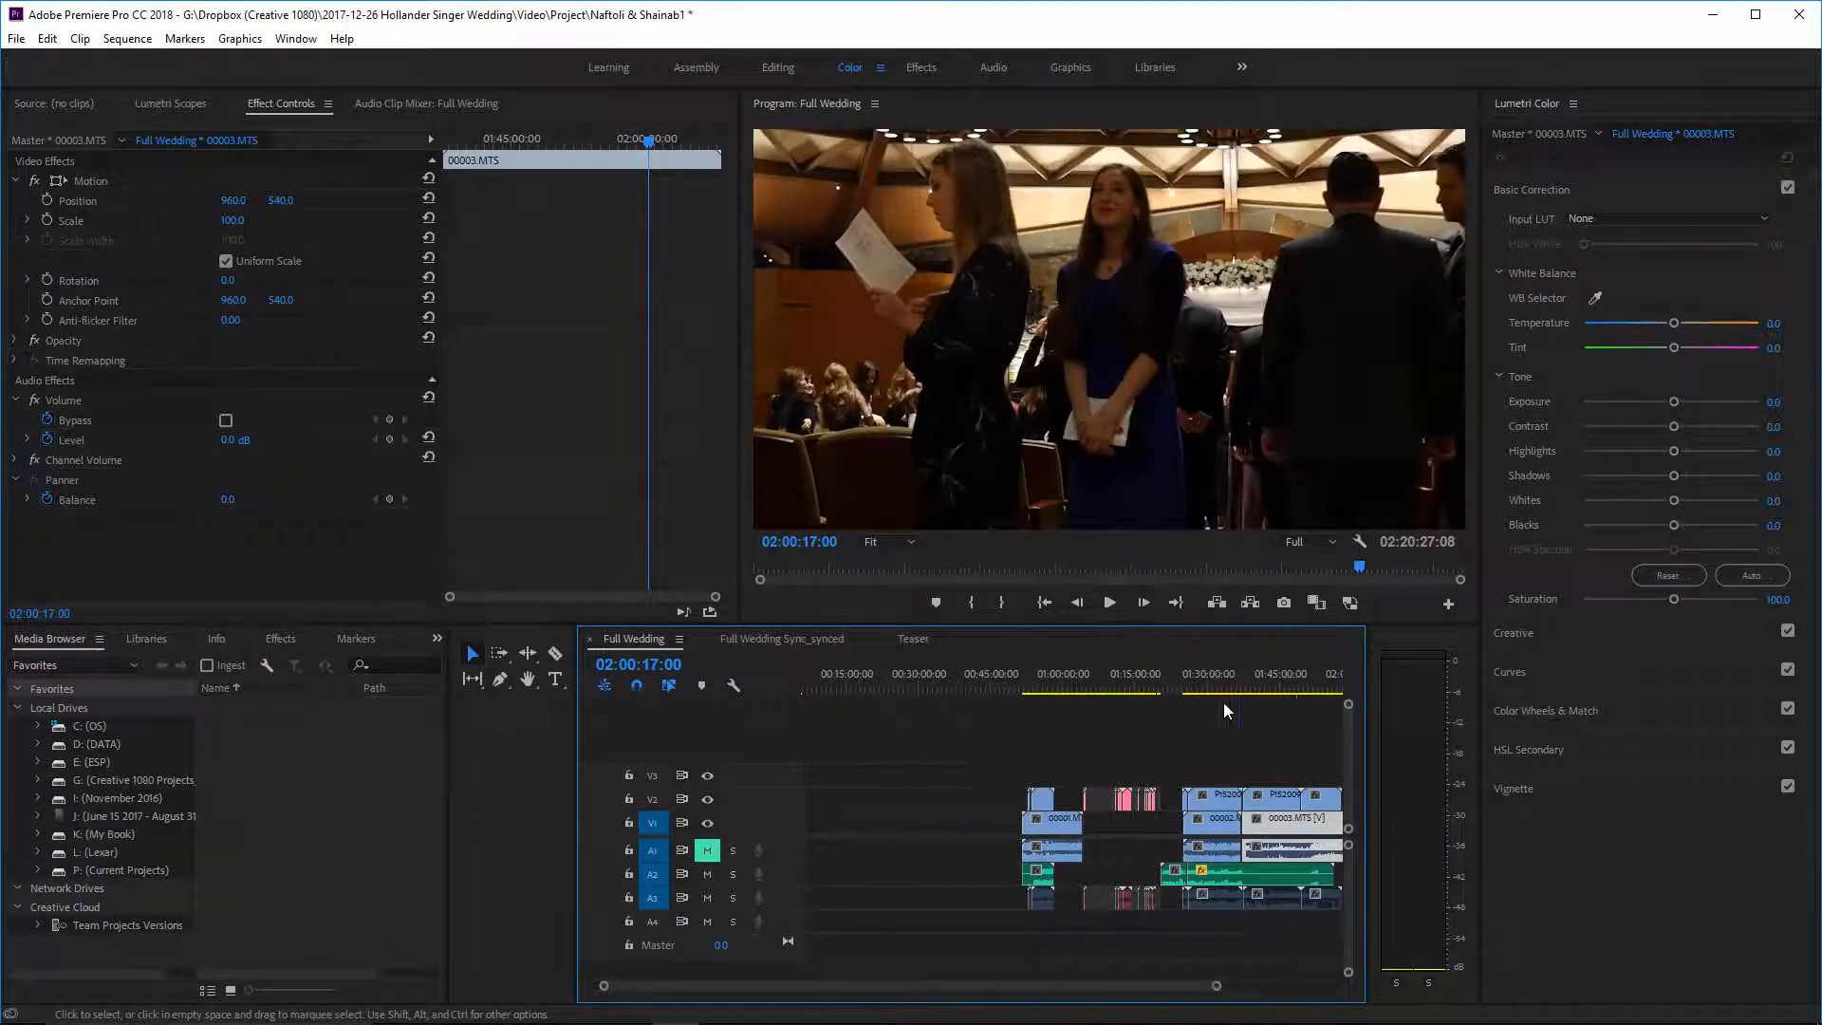
{"action": "left_click", "coordinate": [1048, 690]}
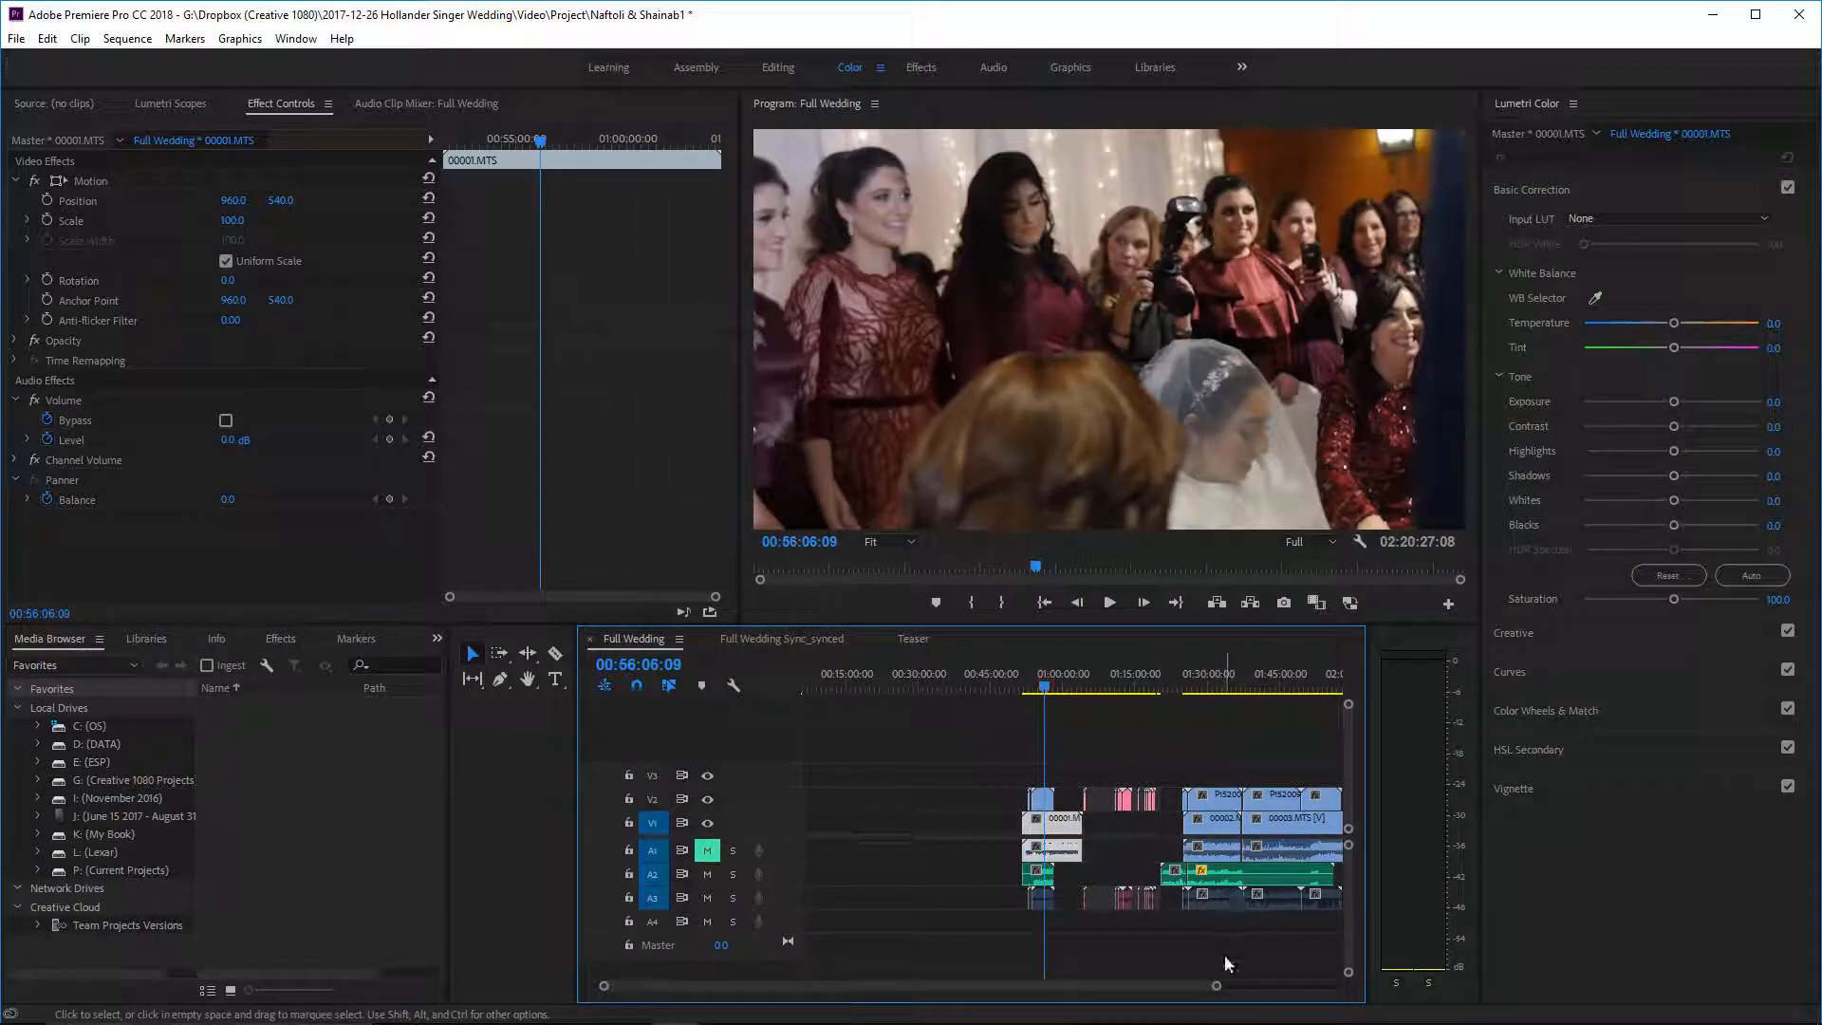
- Delete the short V2 clips ahead of P1520085.MOV together with their linked audio
{"action": "left_click_drag", "start_coordinate": [1216, 986], "coordinate": [1027, 984]}
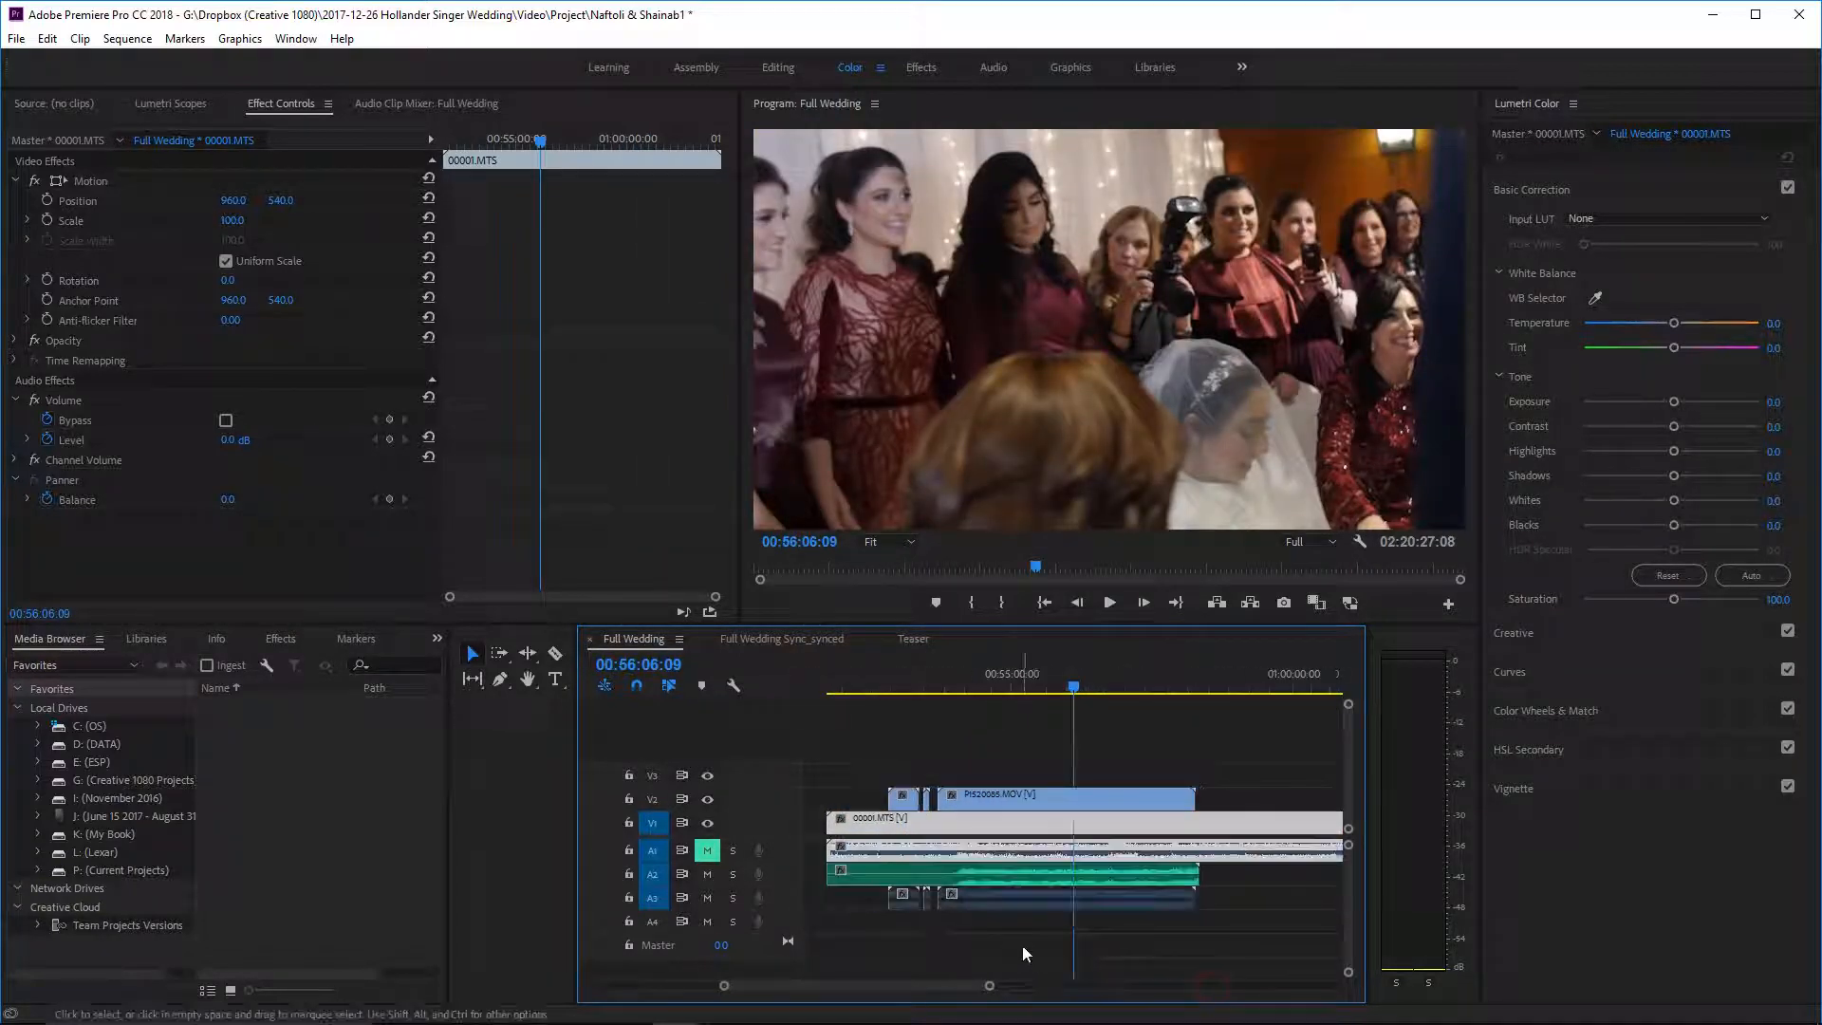
{"action": "scroll", "coordinate": [1025, 949], "scroll_direction": "up", "scroll_amount": 2}
{"action": "left_click", "coordinate": [1009, 686]}
{"action": "left_click_drag", "start_coordinate": [1011, 685], "coordinate": [1040, 679]}
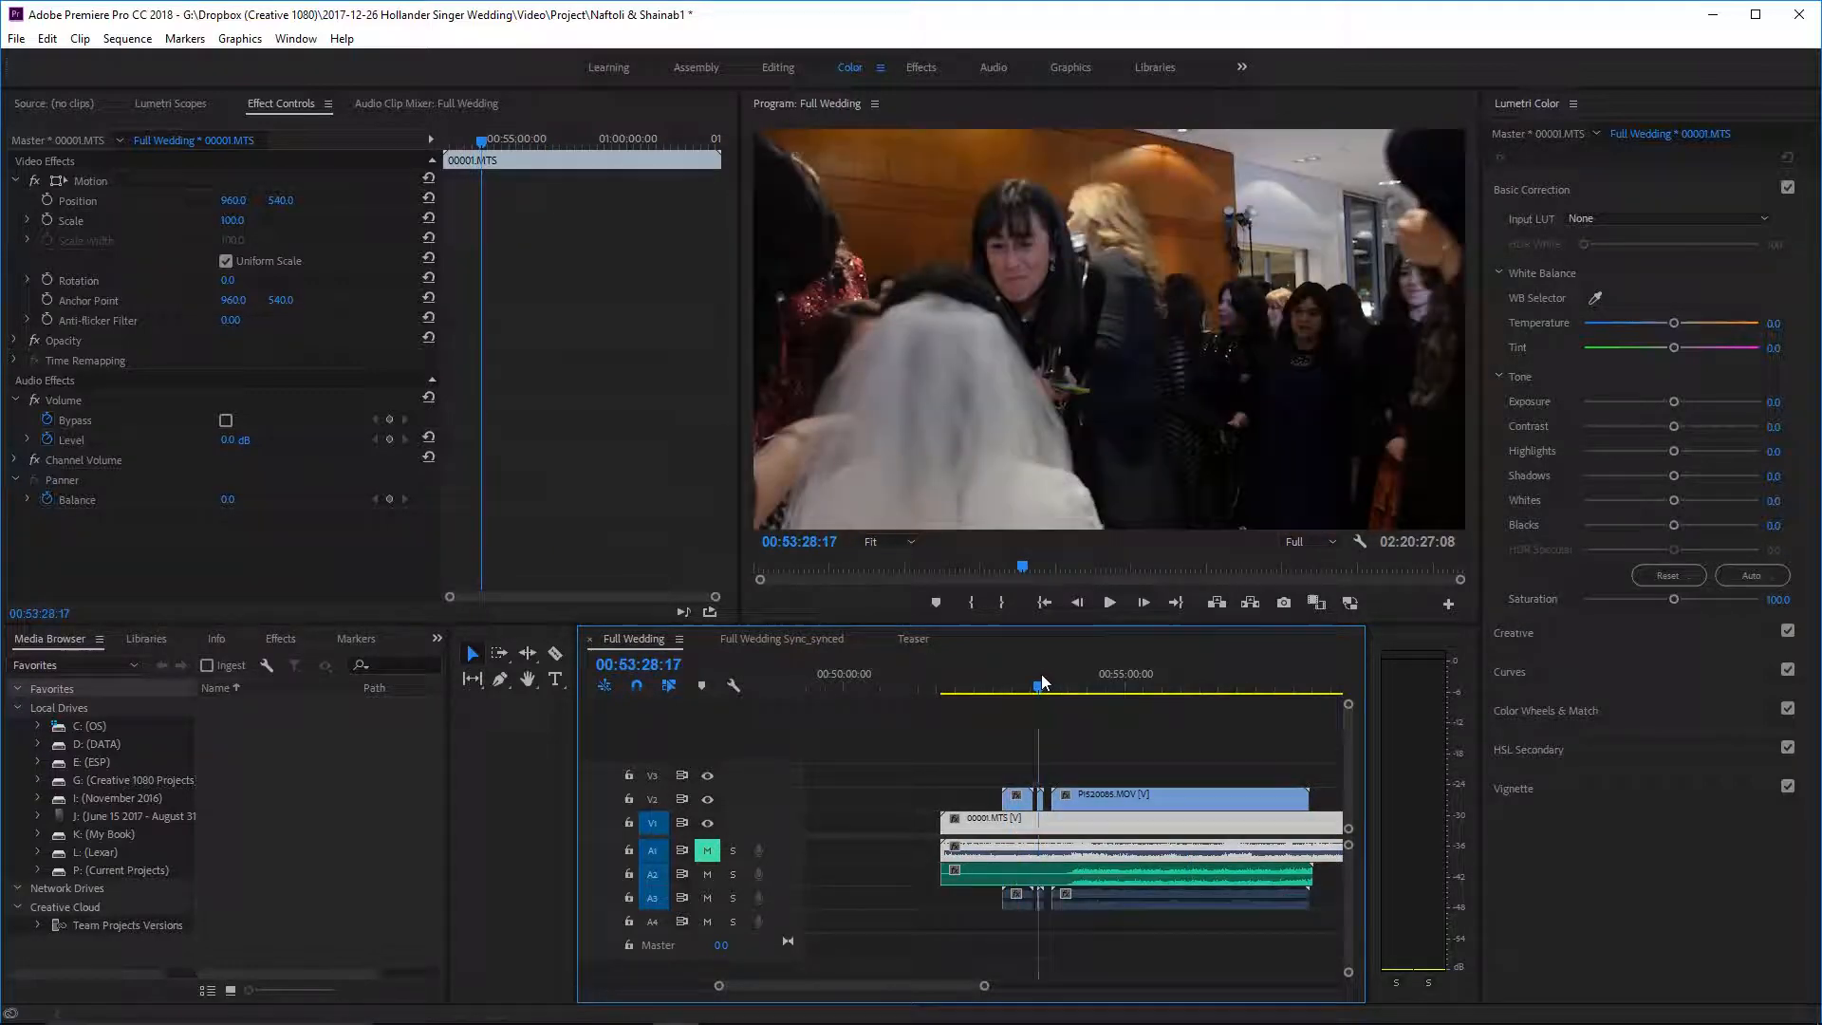
{"action": "left_click_drag", "start_coordinate": [993, 736], "coordinate": [1047, 803]}
{"action": "key", "text": "Delete"}
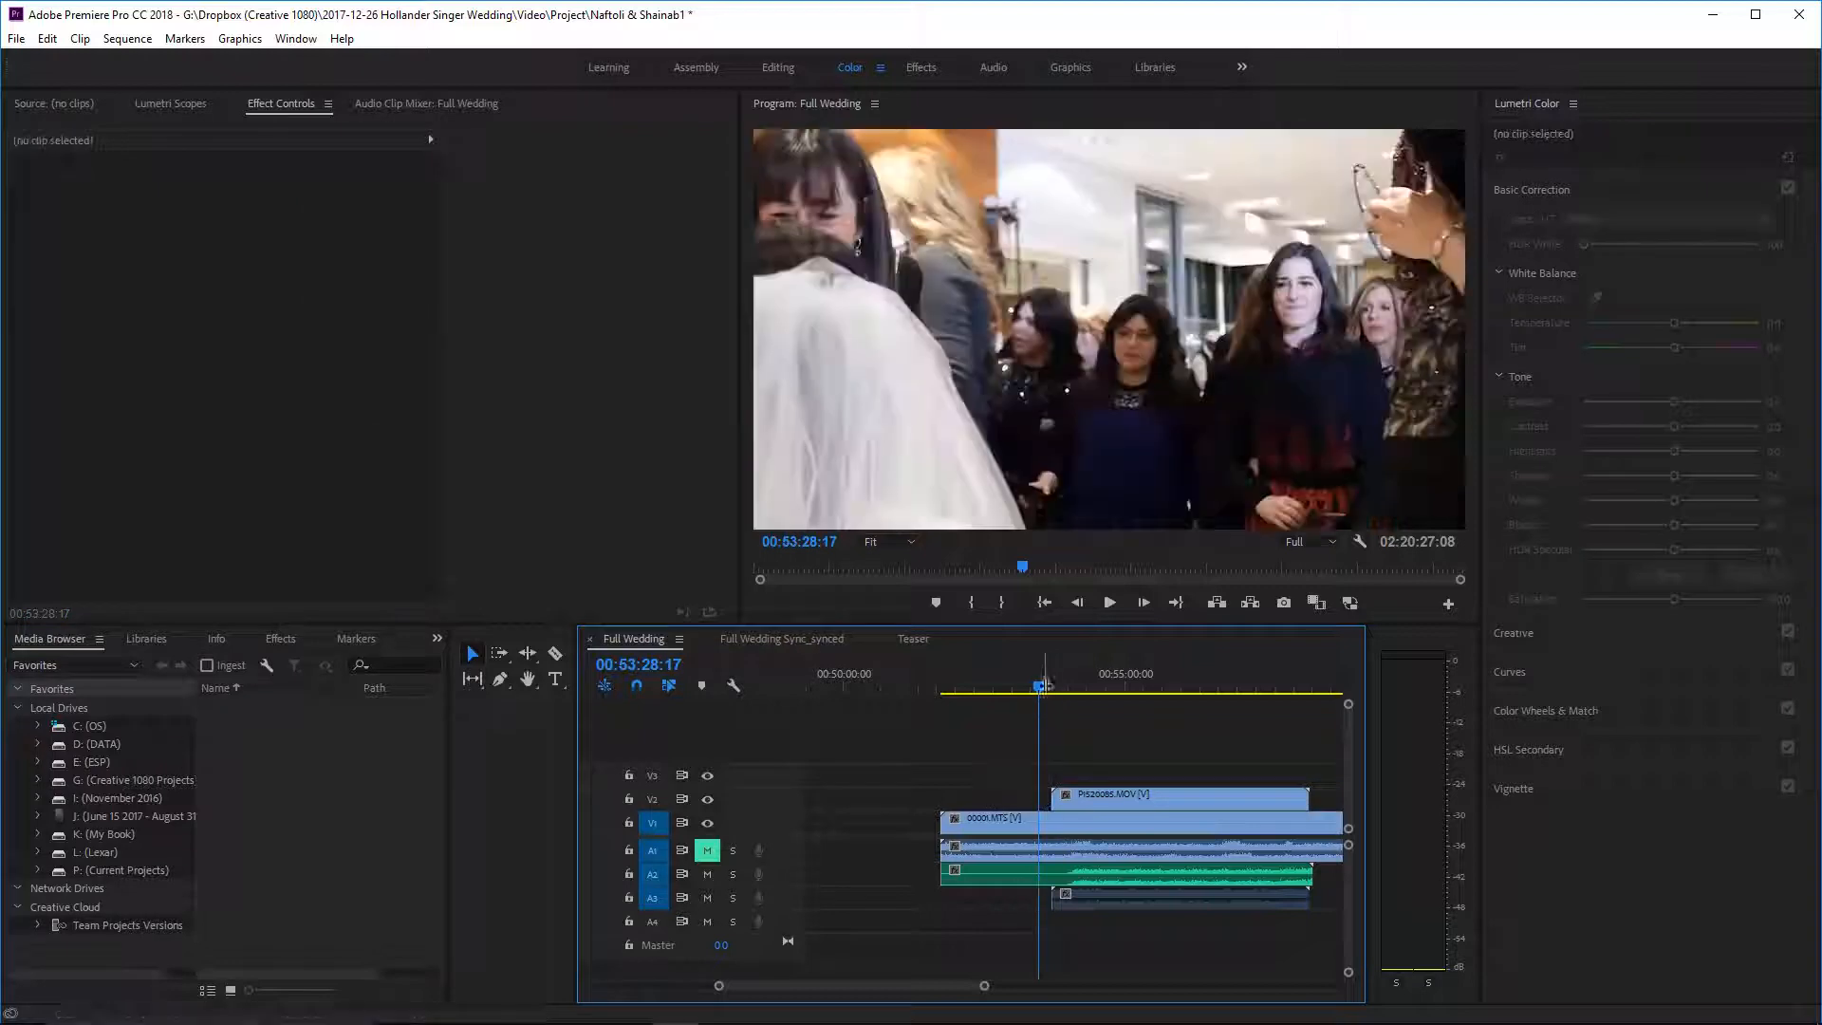
- Play the footage from the start of P1520085.MOV at 00:53:43:21 to look for the first usable shot
{"action": "left_click", "coordinate": [1056, 683]}
{"action": "key", "text": "Up"}
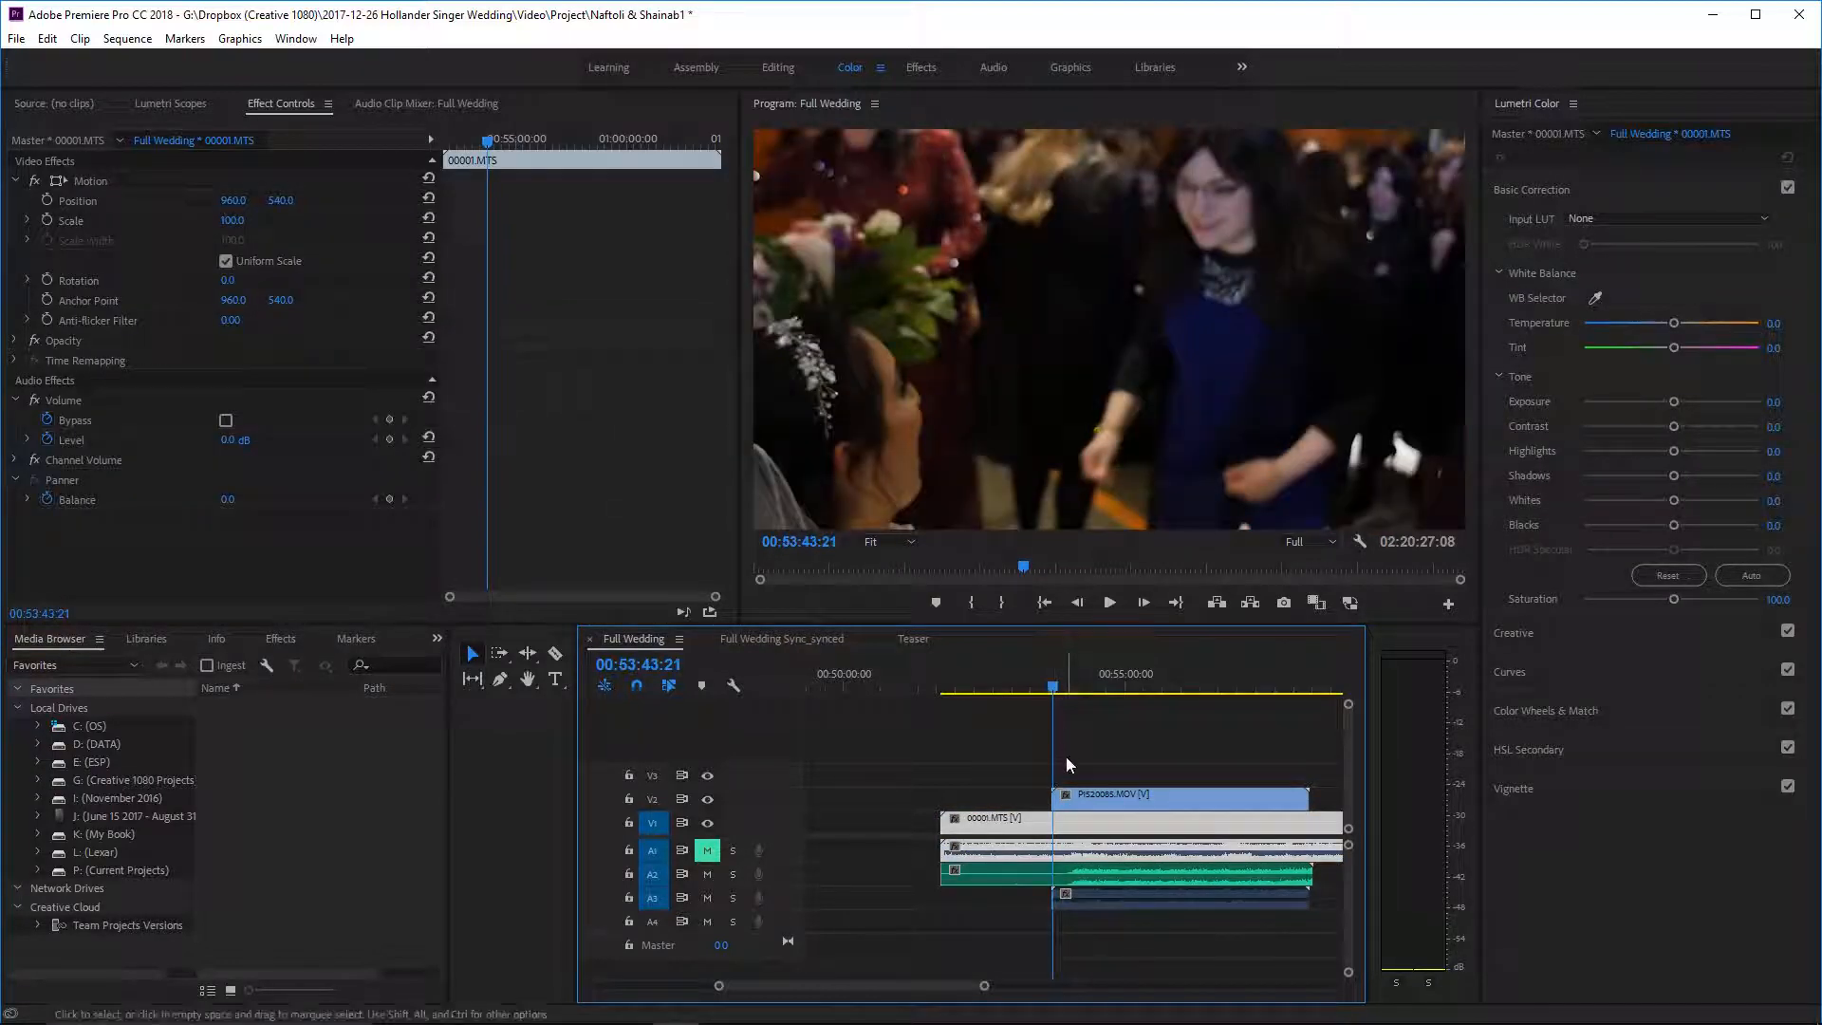
{"action": "scroll", "coordinate": [1067, 757], "scroll_direction": "down", "scroll_amount": 1}
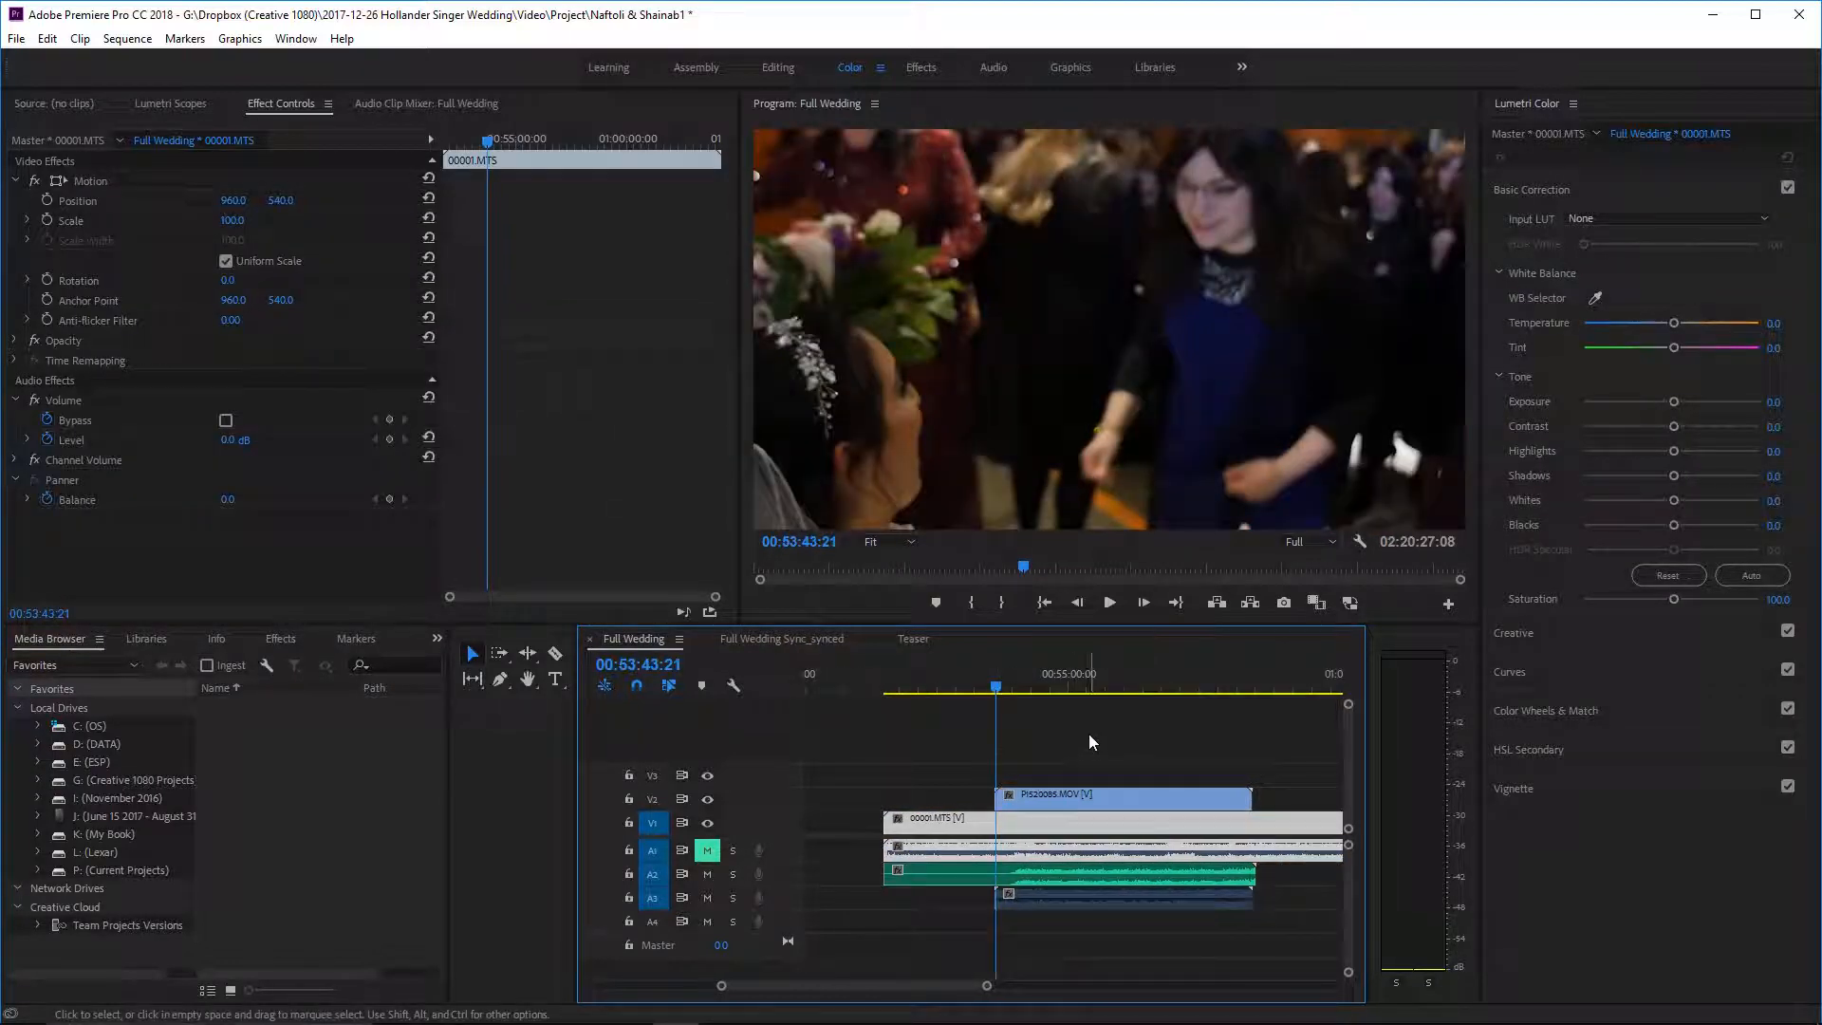
{"action": "key", "text": "space"}
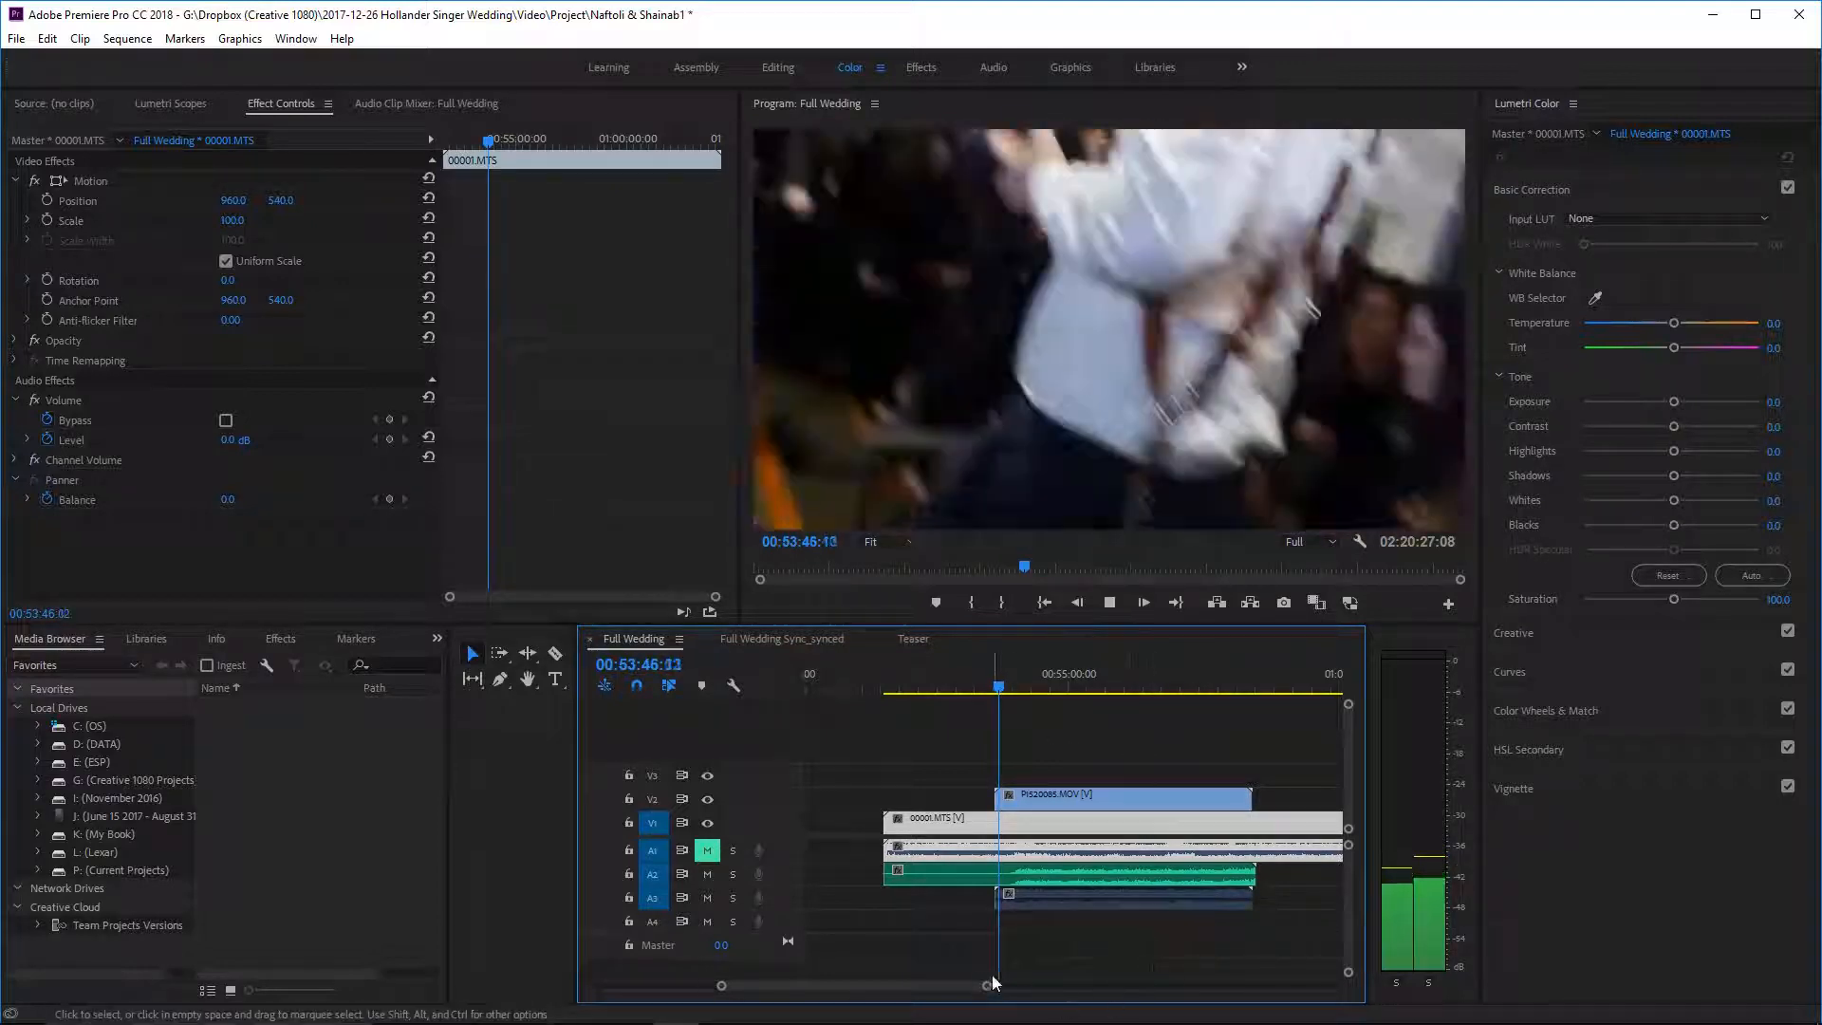
{"action": "left_click_drag", "start_coordinate": [988, 993], "coordinate": [963, 988]}
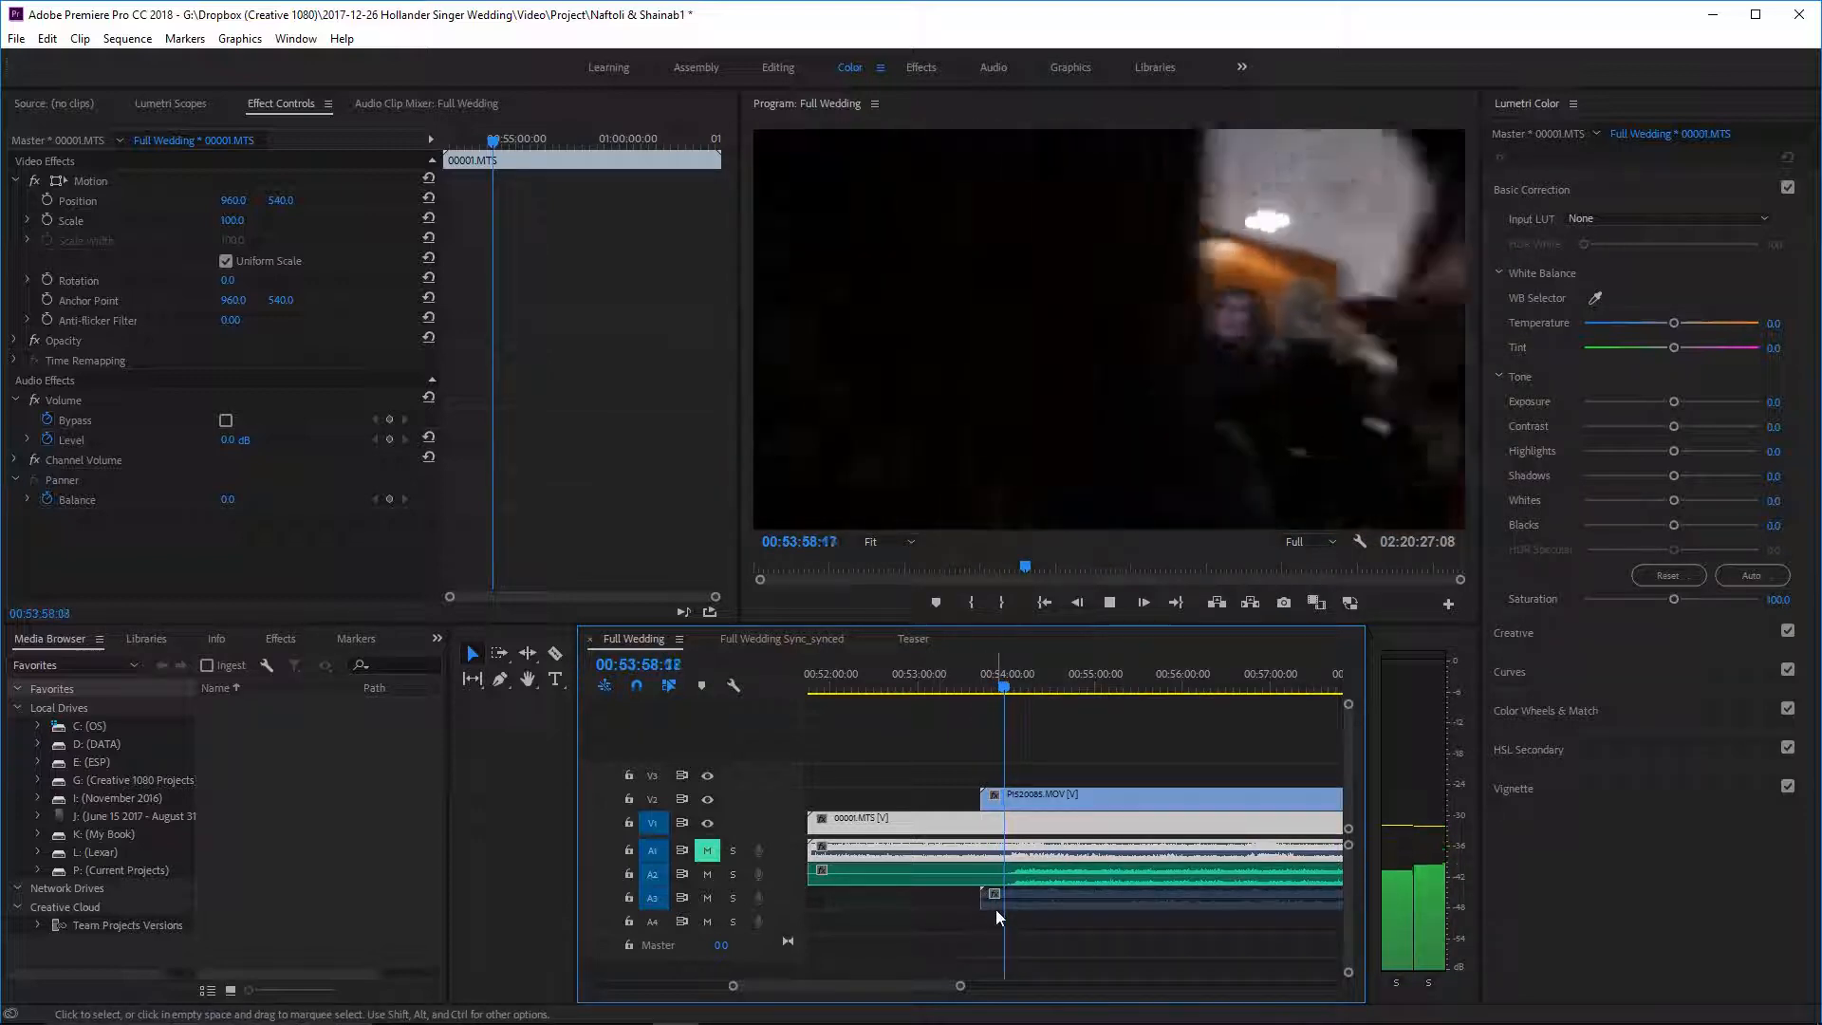
{"action": "scroll", "coordinate": [1005, 909], "scroll_direction": "down", "scroll_amount": 1}
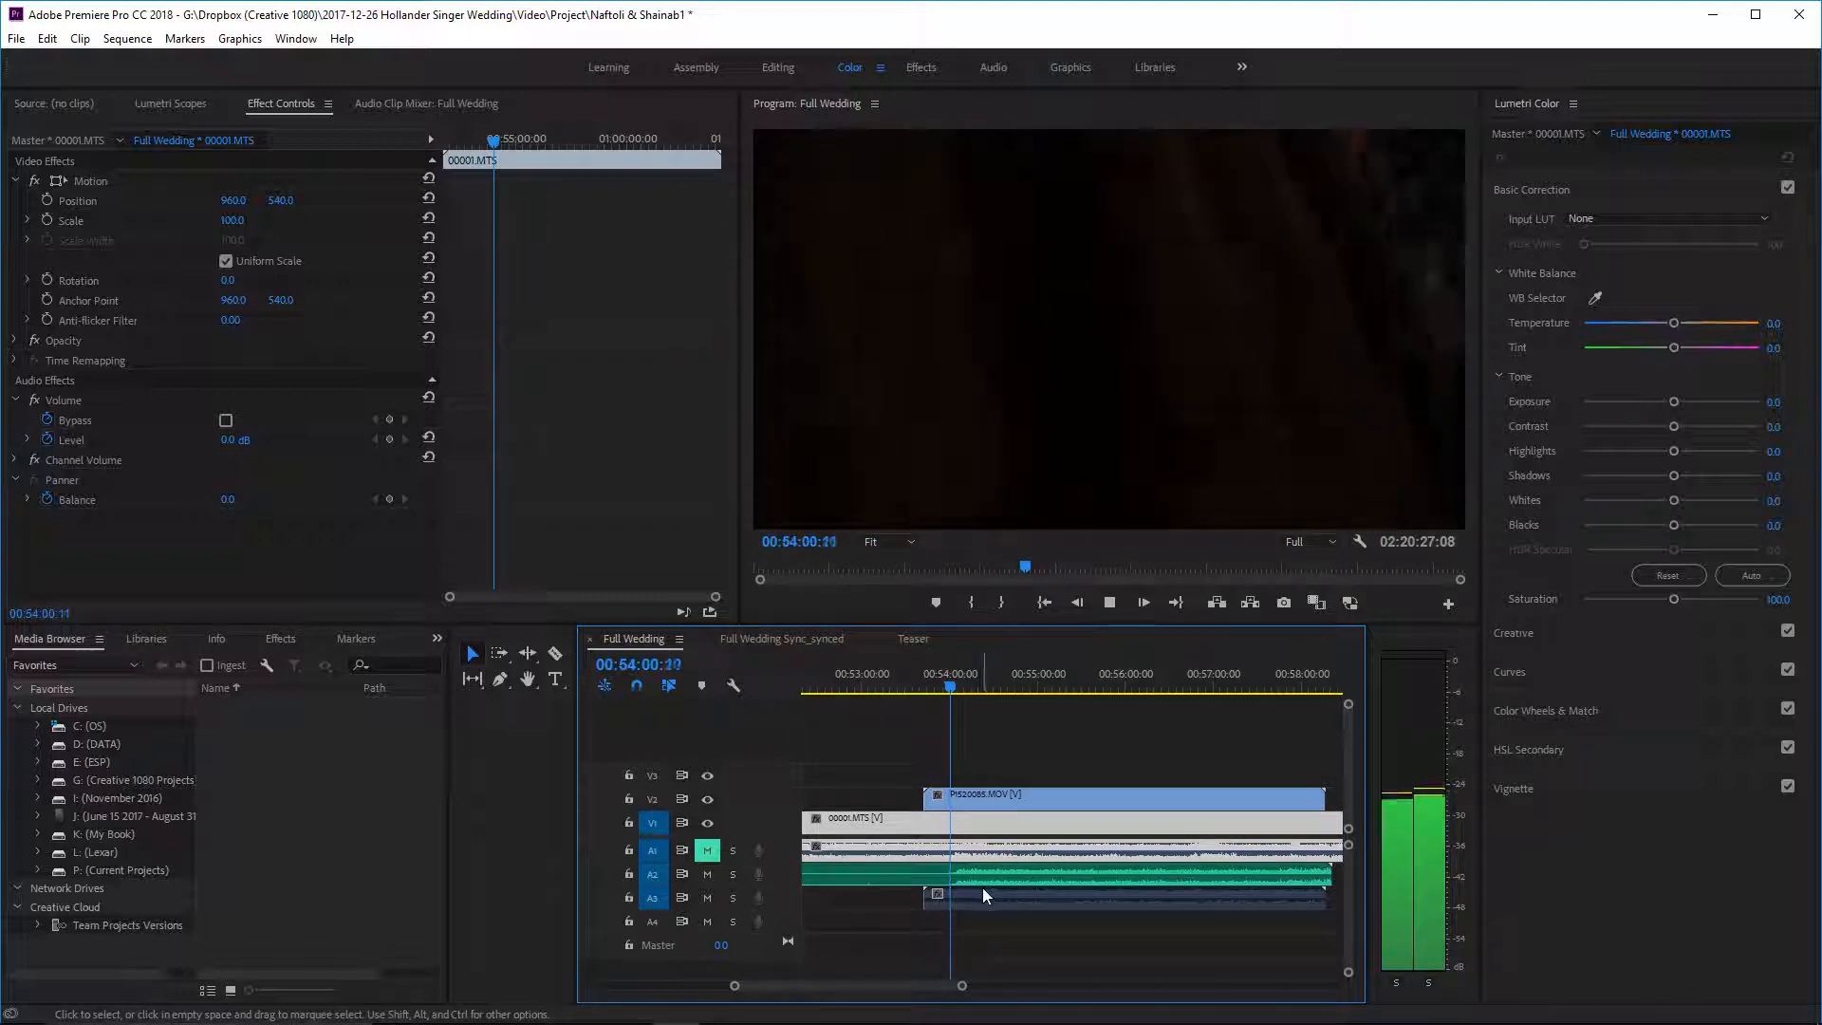
- Mark an in point at about 00:54:10 and split P1520085.MOV there
{"action": "key", "text": "o"}
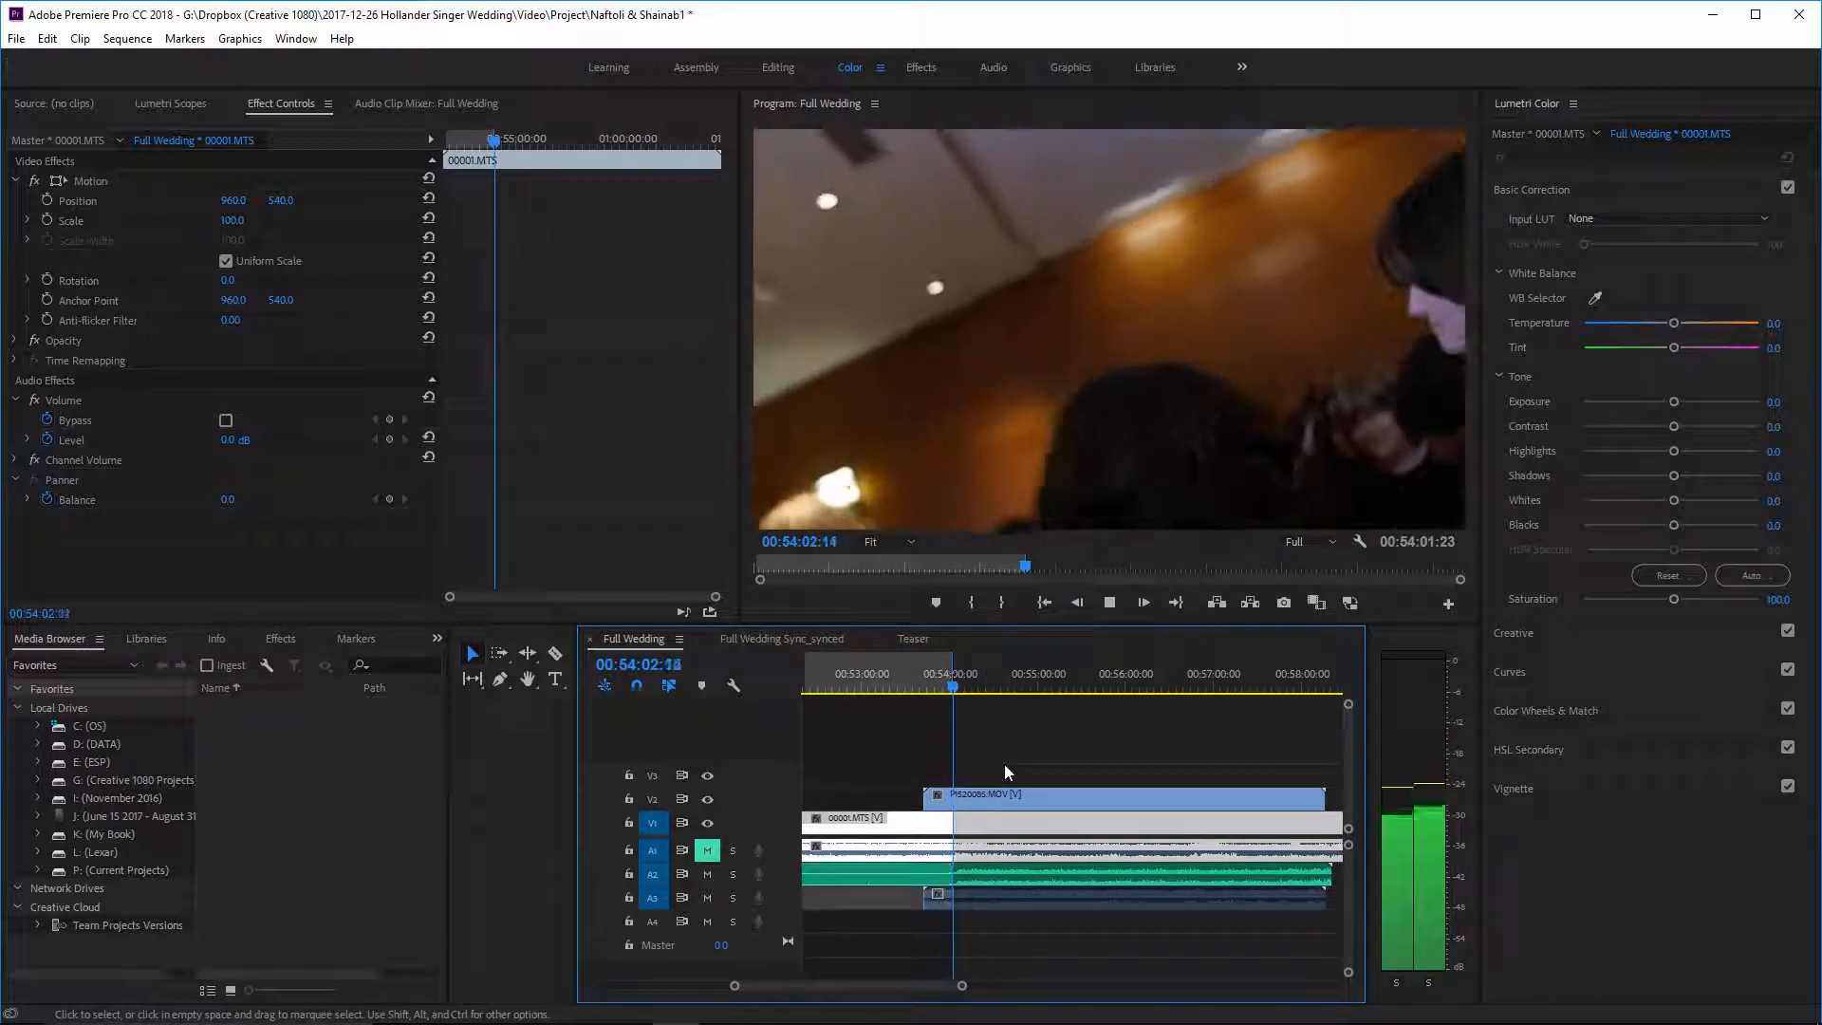
{"action": "key", "text": "c"}
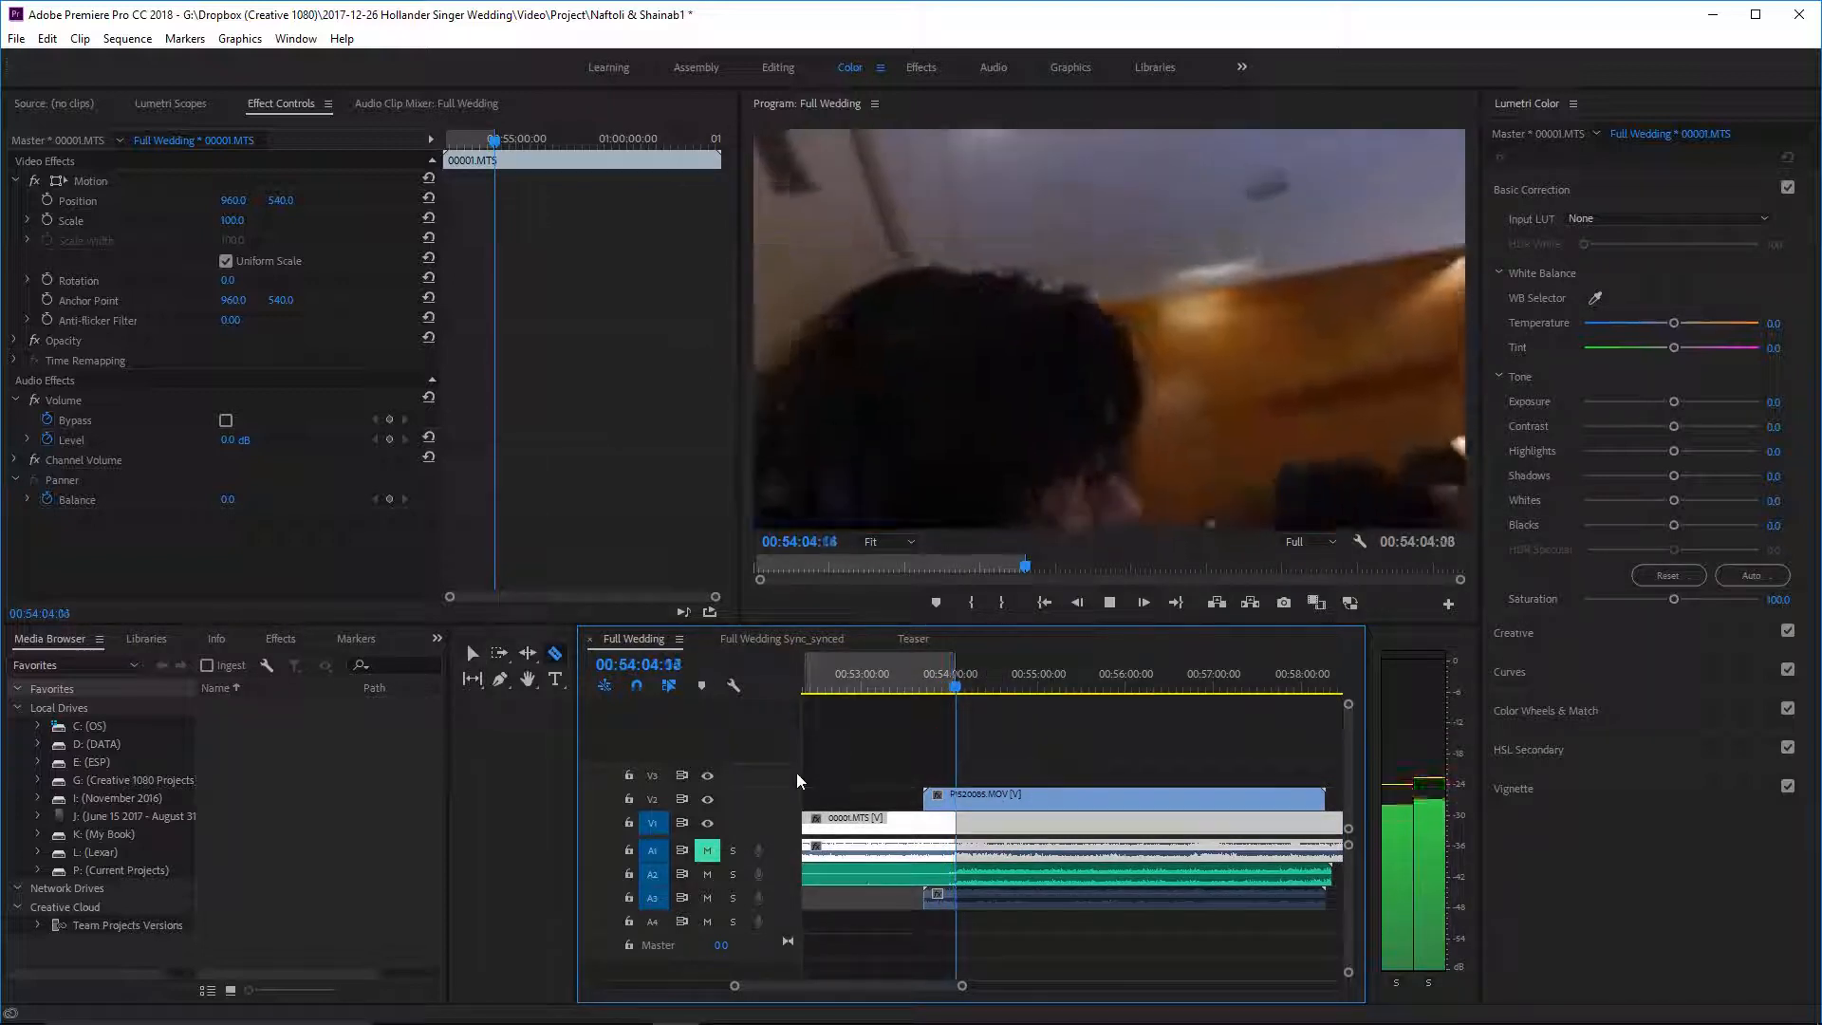
{"action": "key", "text": "i"}
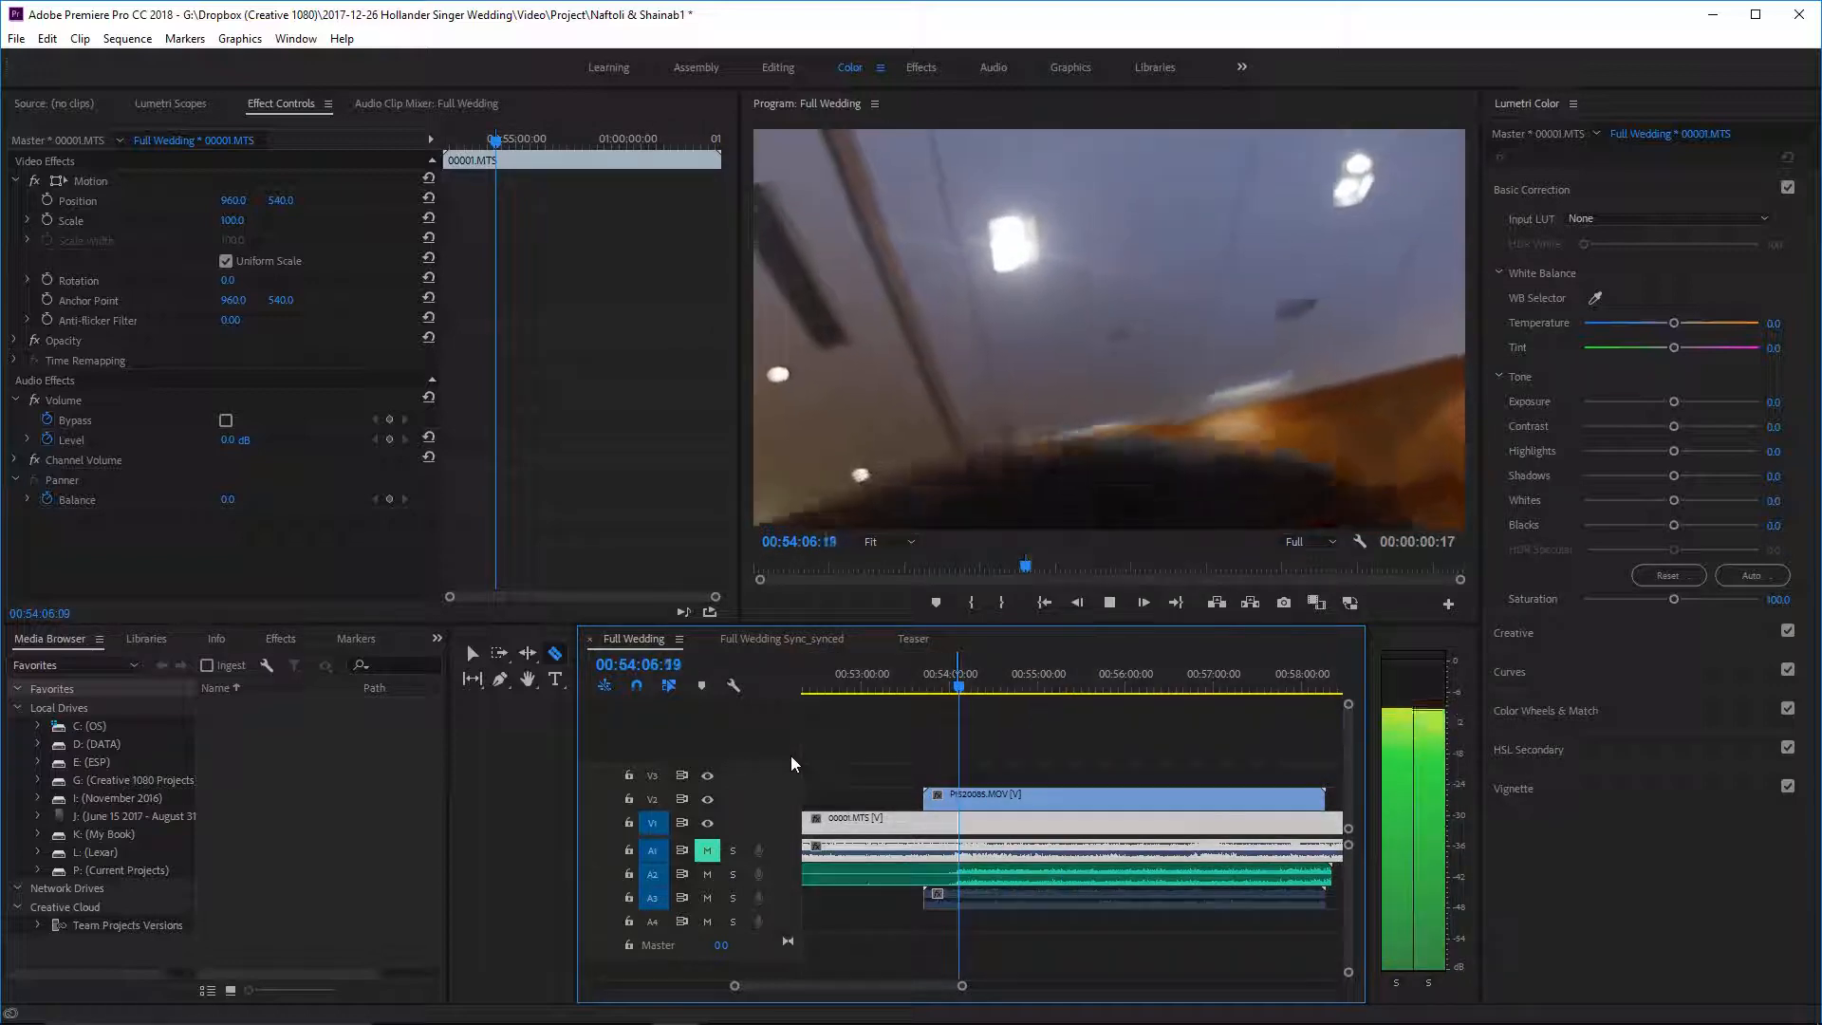
{"action": "key", "text": "i"}
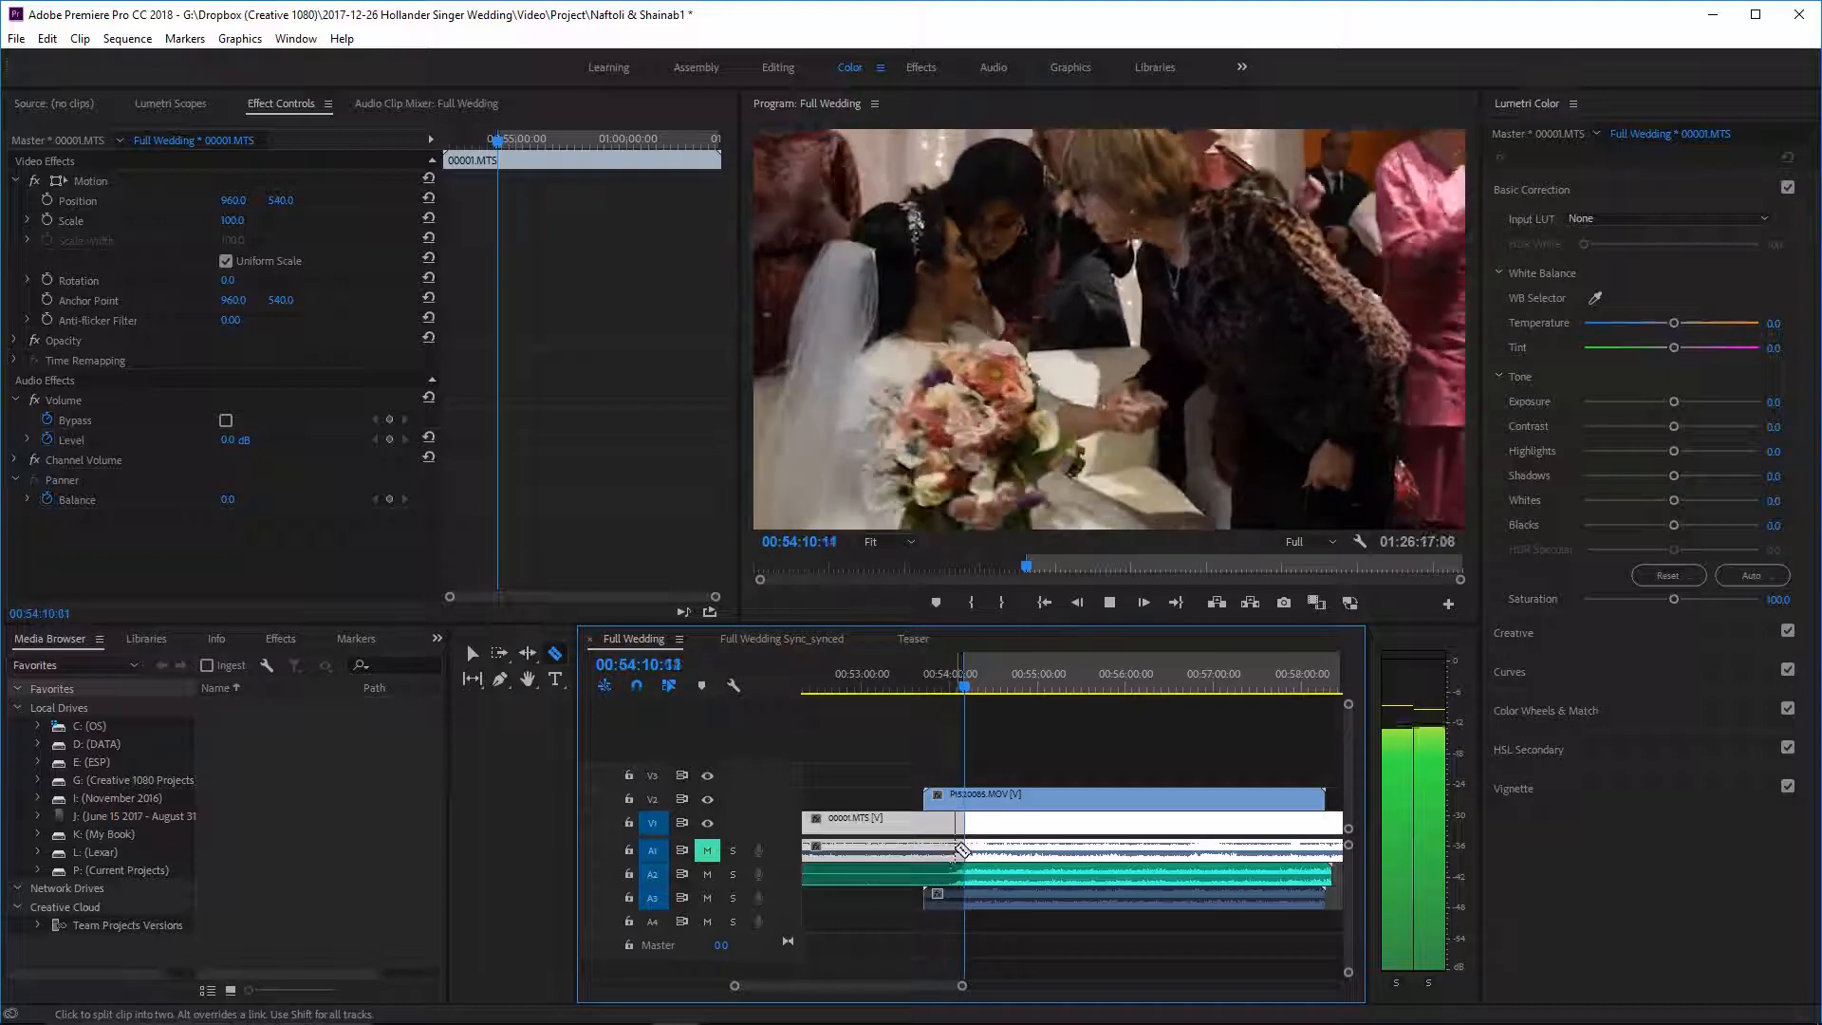
{"action": "key", "text": "i"}
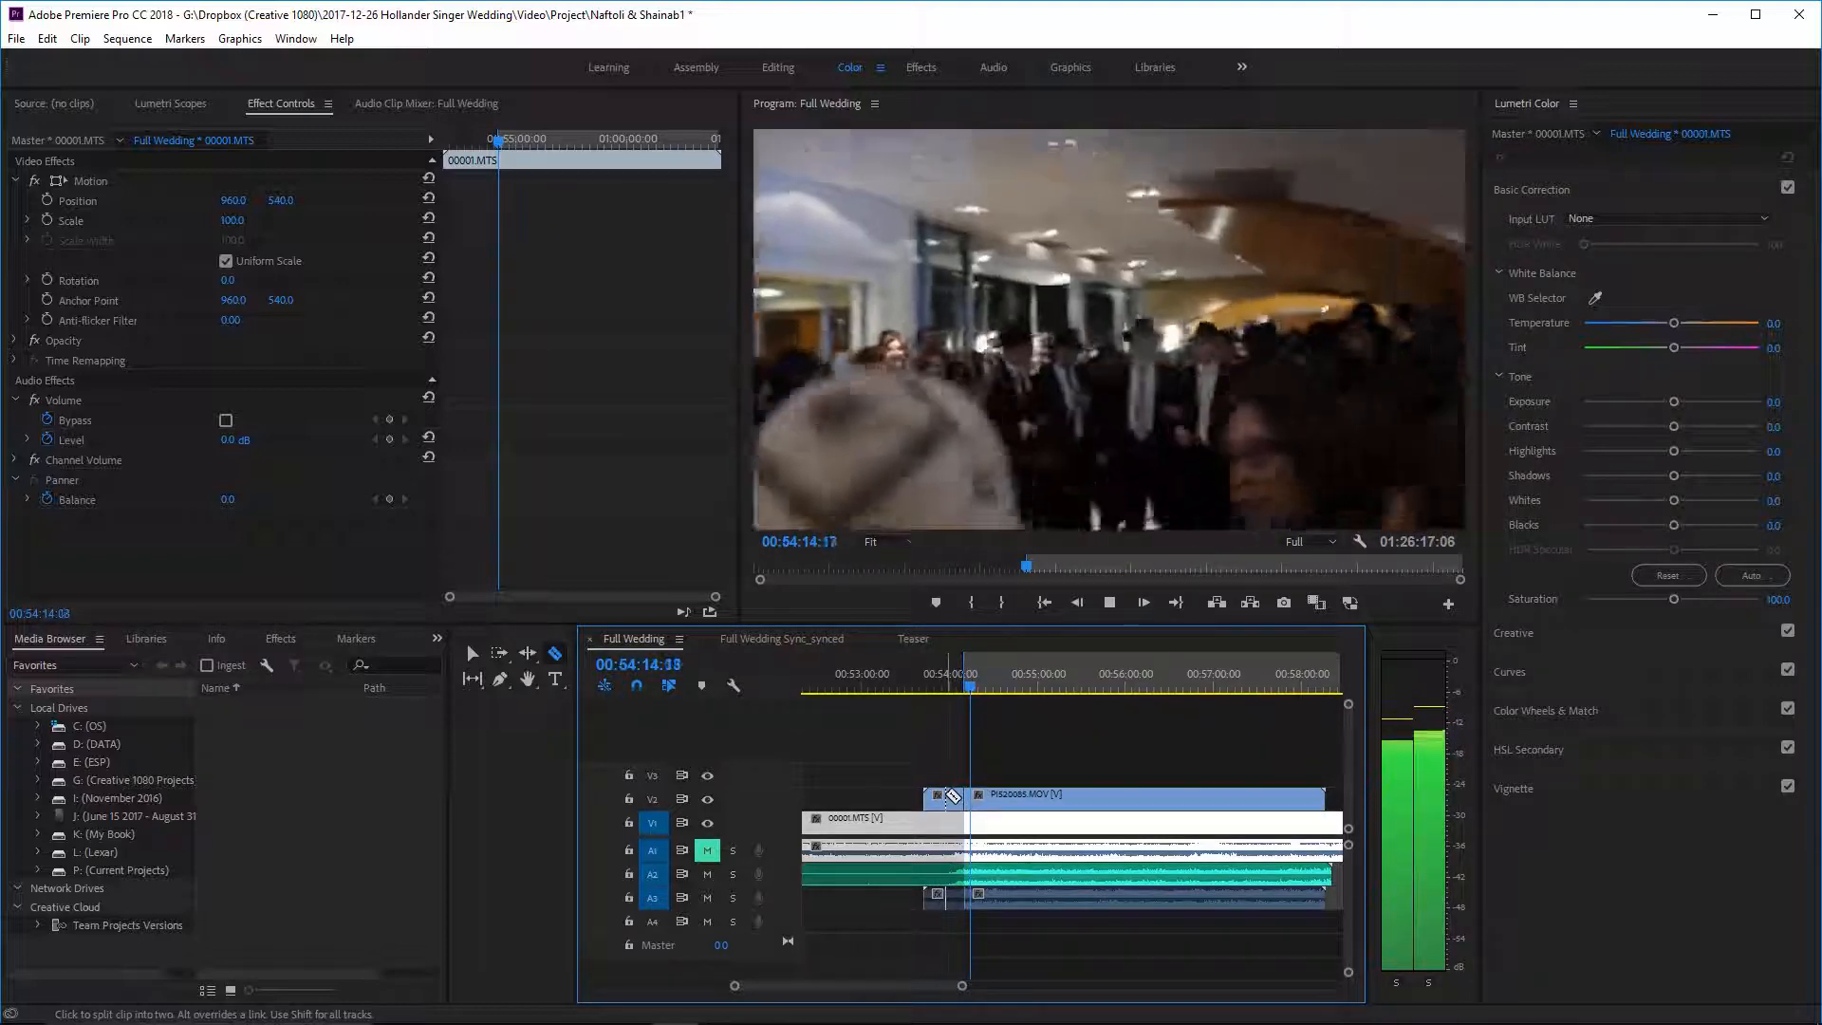
- Split P1520085.MOV at 00:54:13:07, where the bride's shot ends, and clear its opening piece before the in point
{"action": "left_click", "coordinate": [973, 684]}
{"action": "left_click_drag", "start_coordinate": [972, 680], "coordinate": [966, 681]}
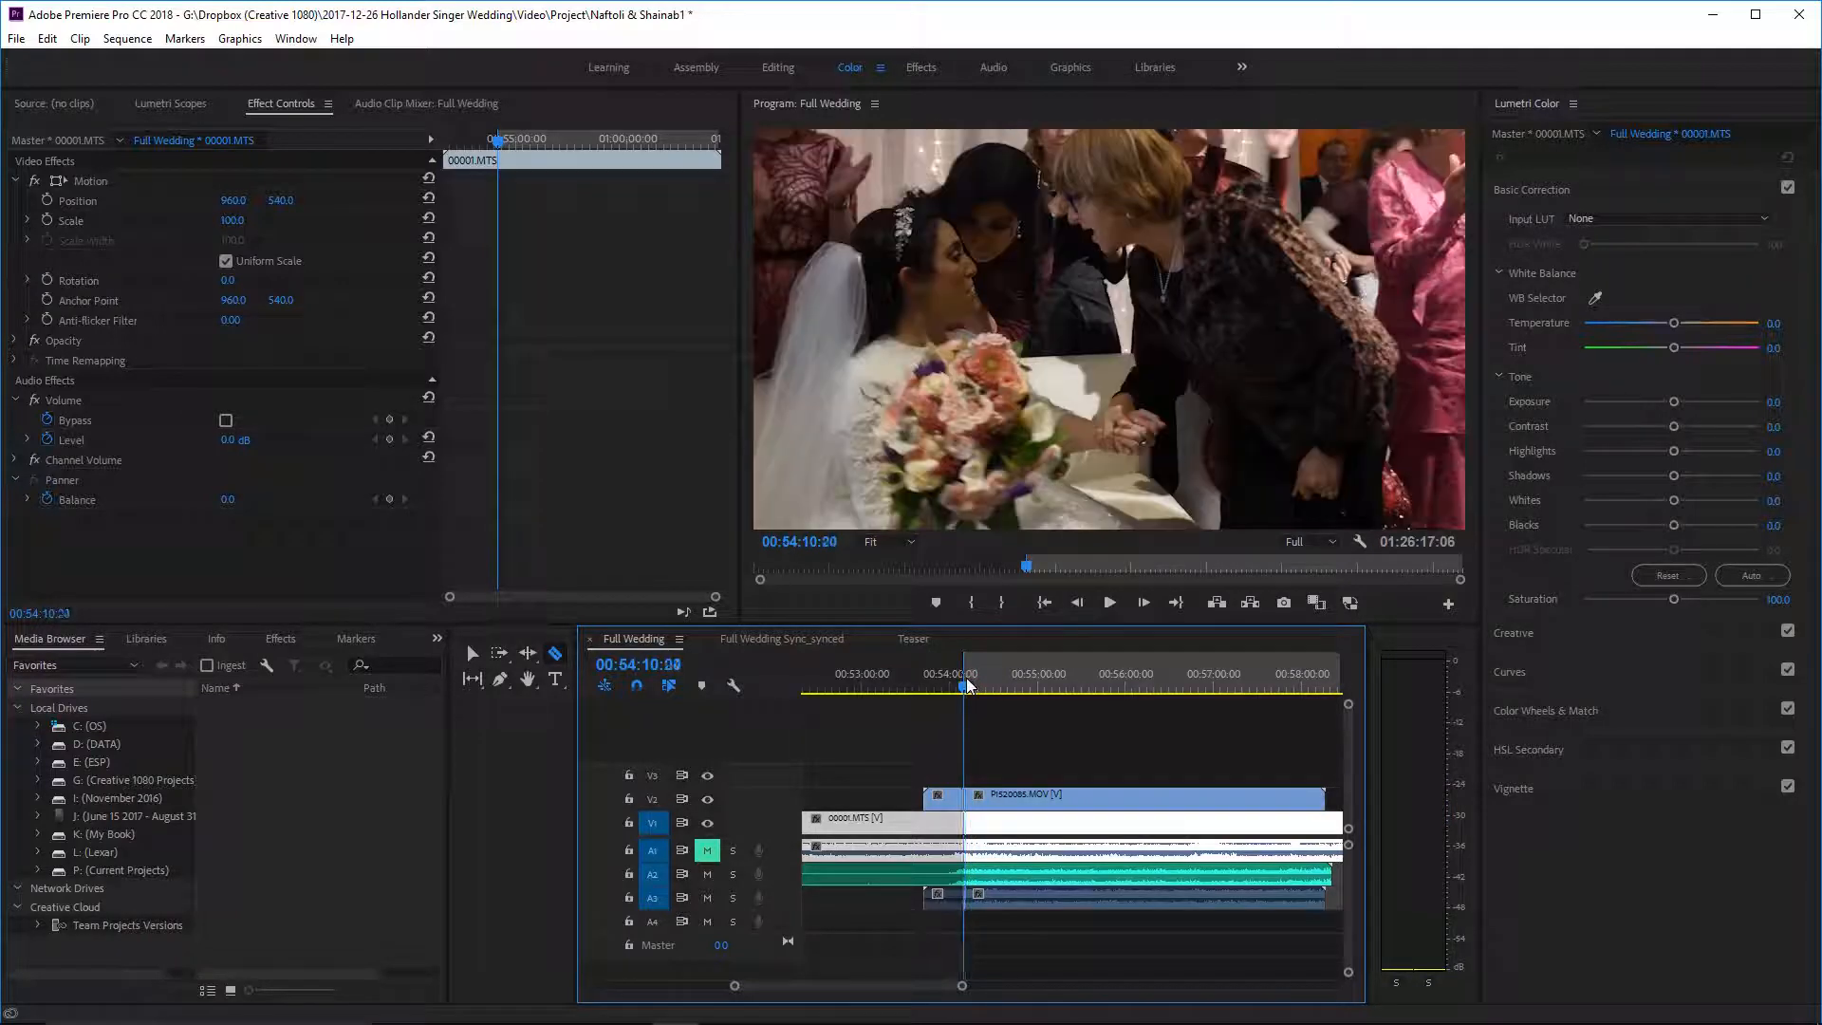
{"action": "key", "text": "space"}
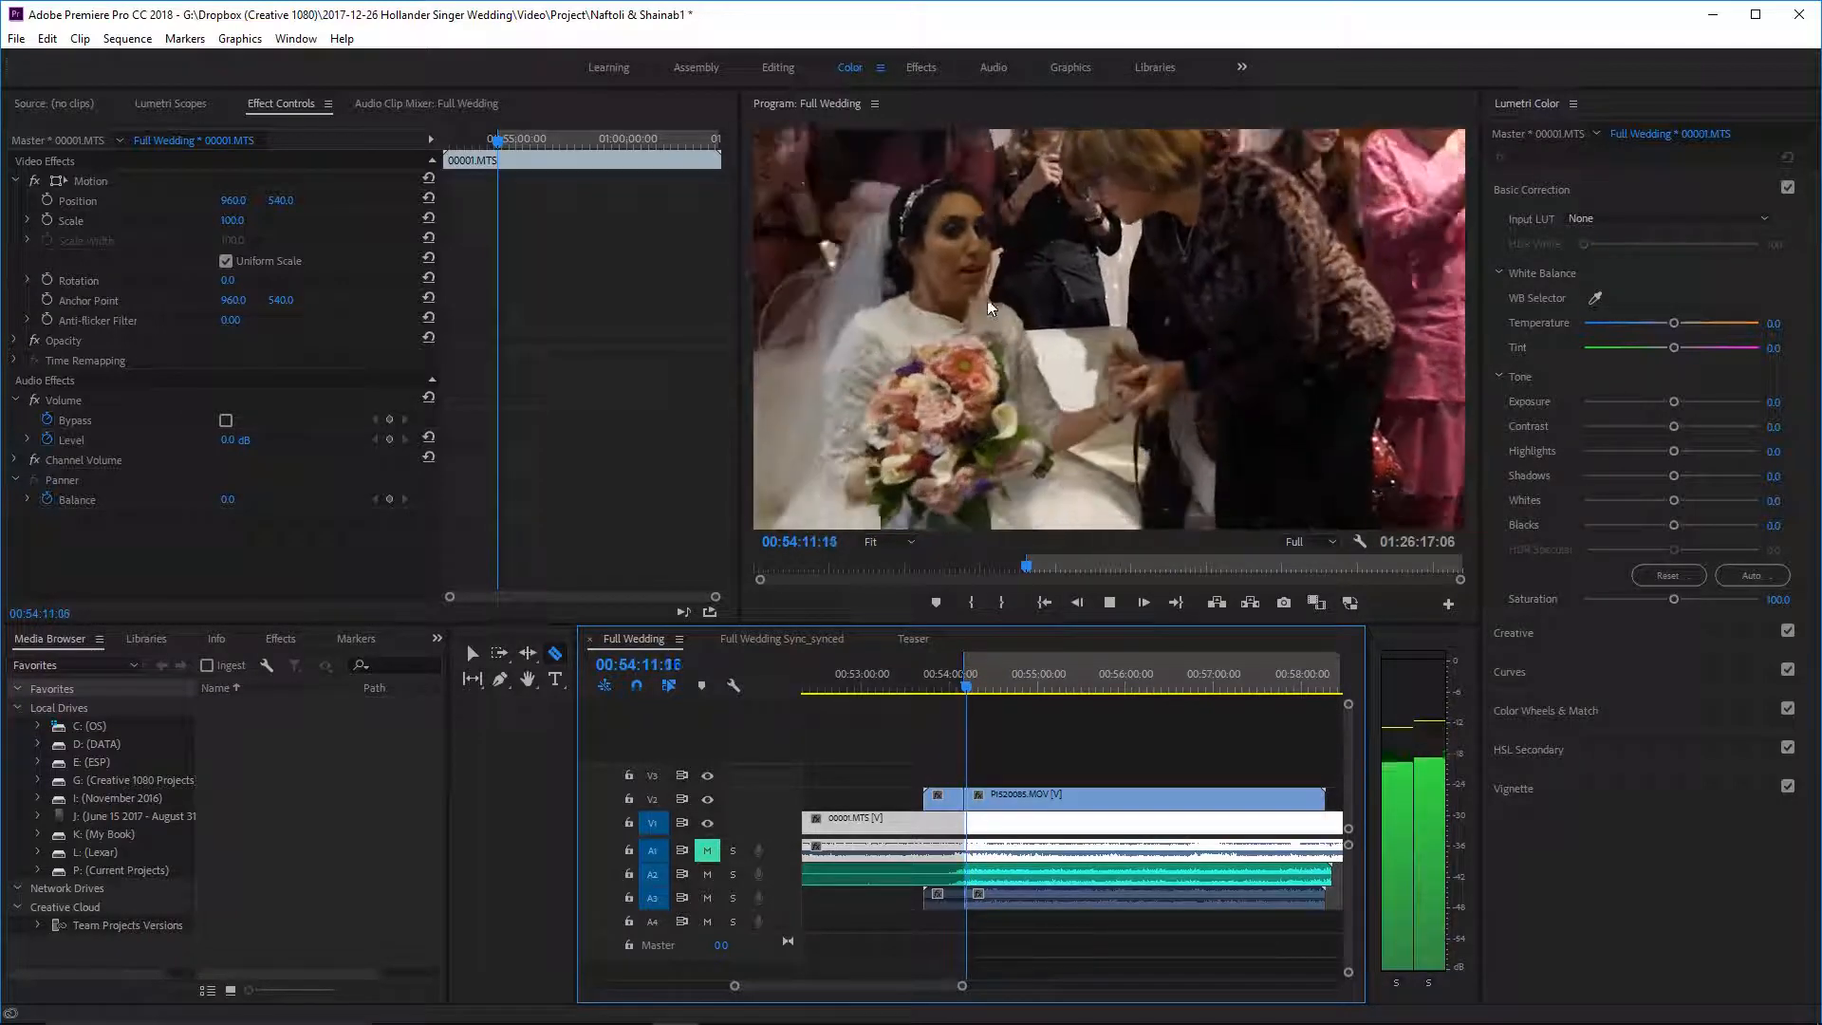
{"action": "key", "text": "space"}
{"action": "key", "text": "space"}
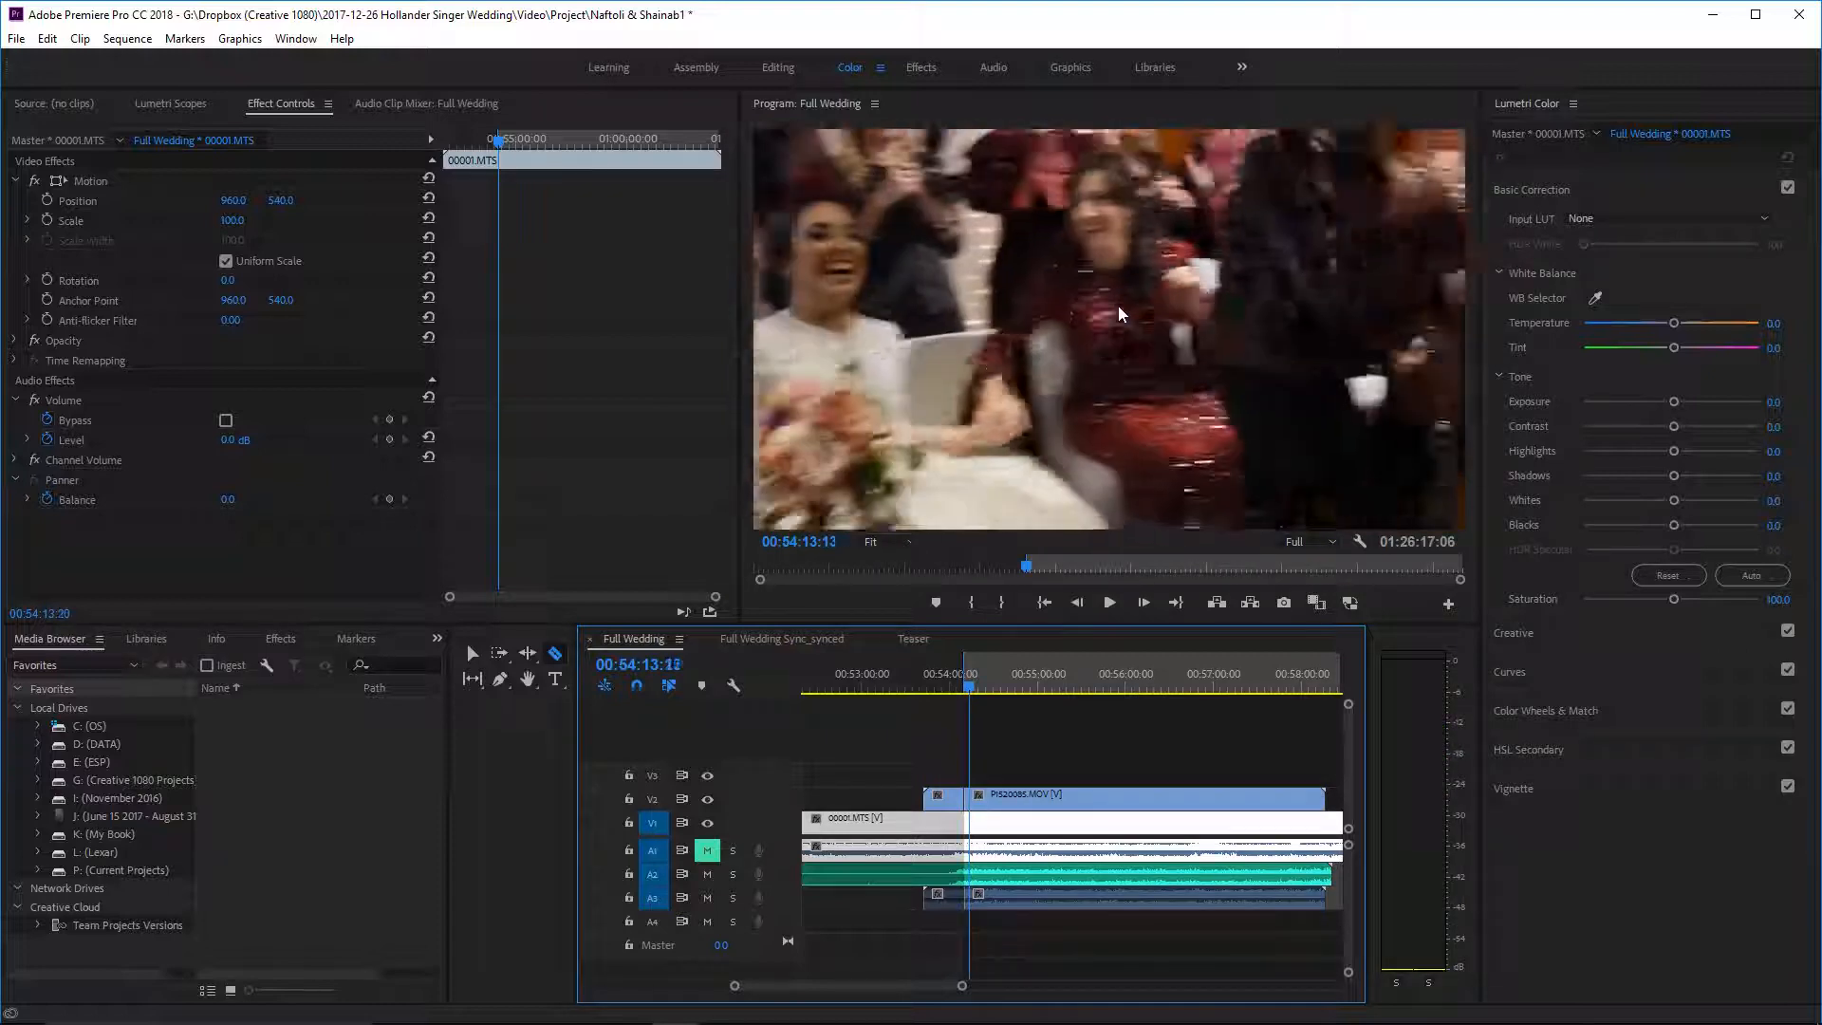
{"action": "key", "text": "space"}
{"action": "key", "text": "Left"}
{"action": "key", "text": "Left"}
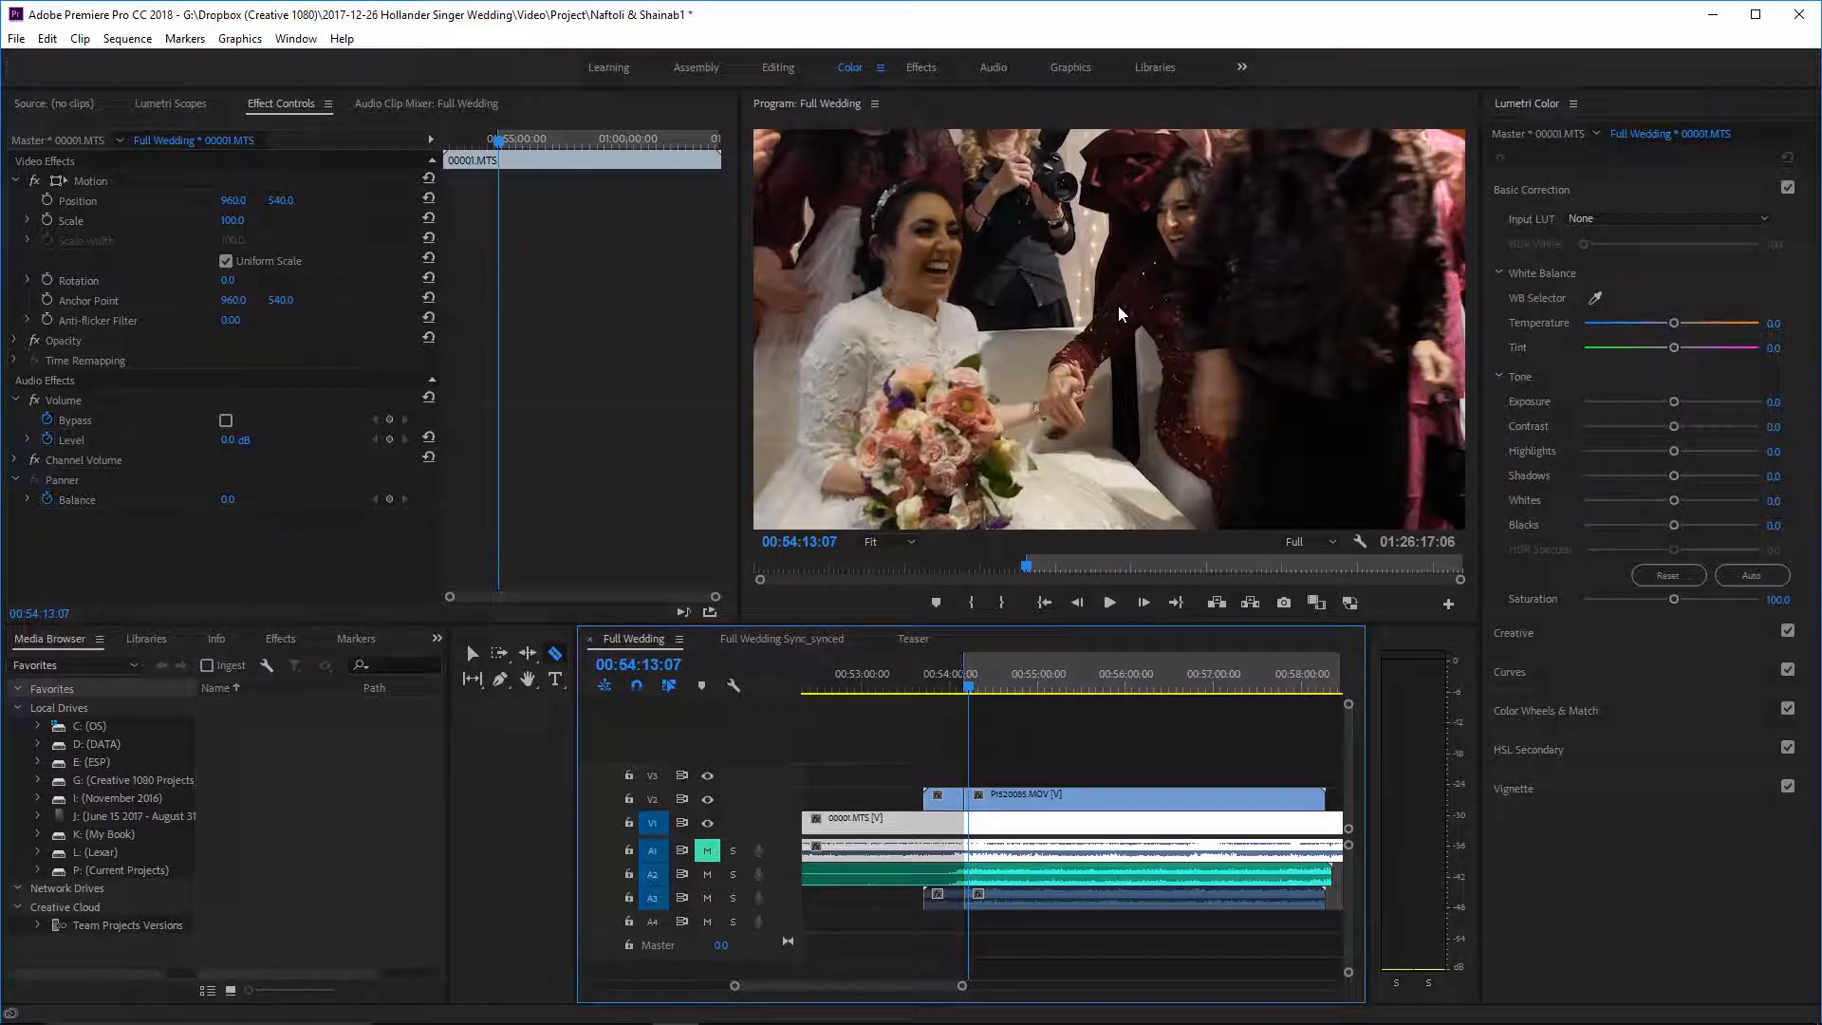
{"action": "key", "text": "Right"}
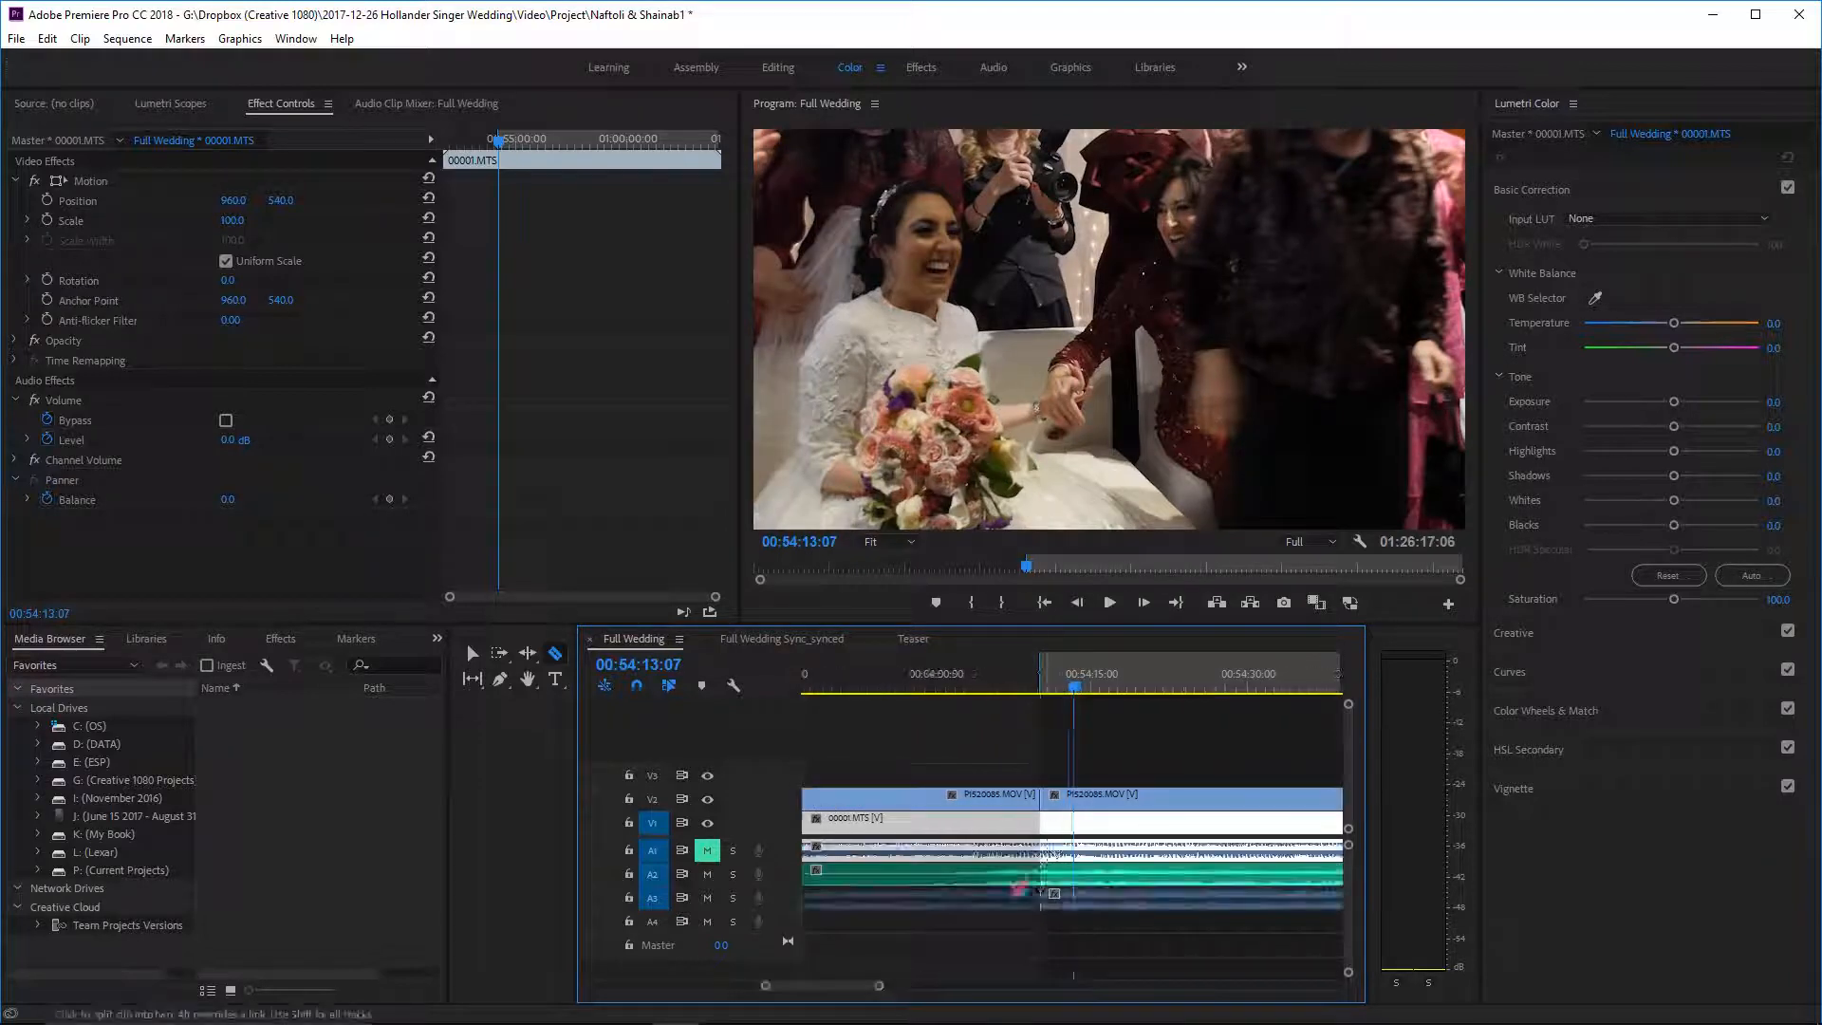
{"action": "right_click", "coordinate": [1020, 803]}
{"action": "left_click", "coordinate": [1061, 179]}
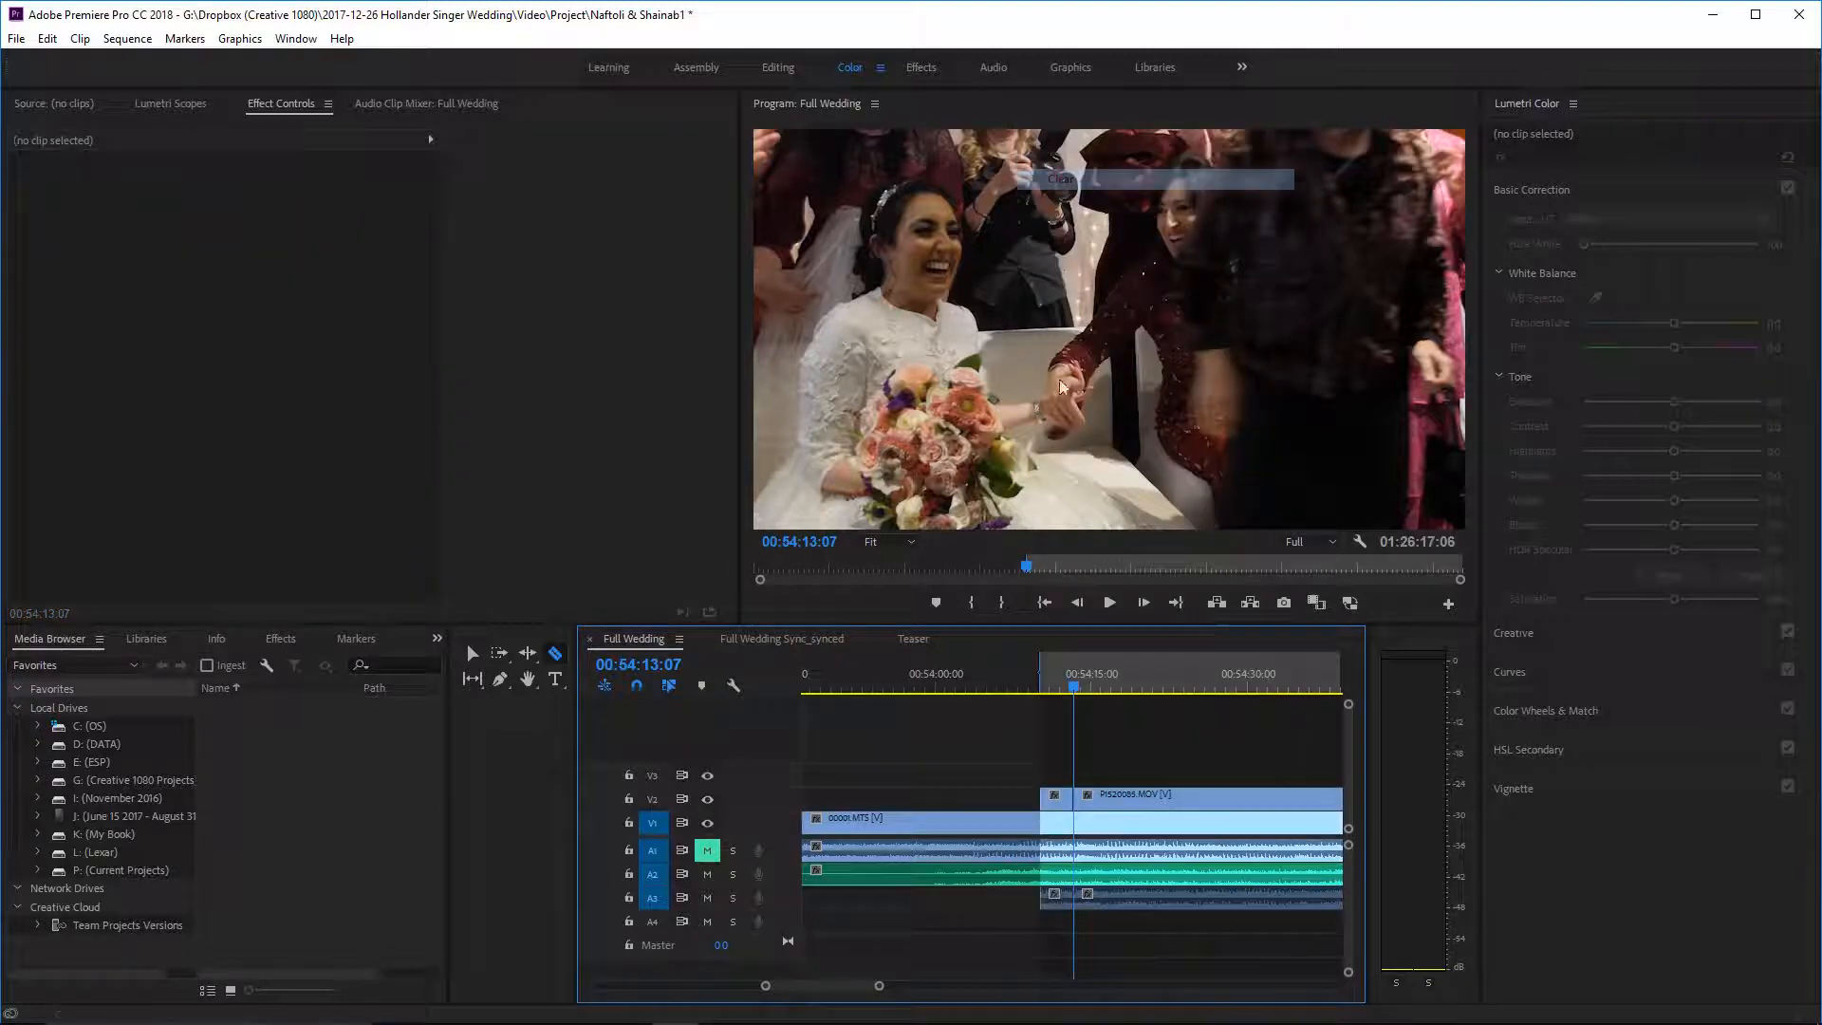
- Play on through P1520085.MOV and mark a four-second in-to-out range starting at about 00:54:15
{"action": "left_click", "coordinate": [1050, 674]}
{"action": "key", "text": "space"}
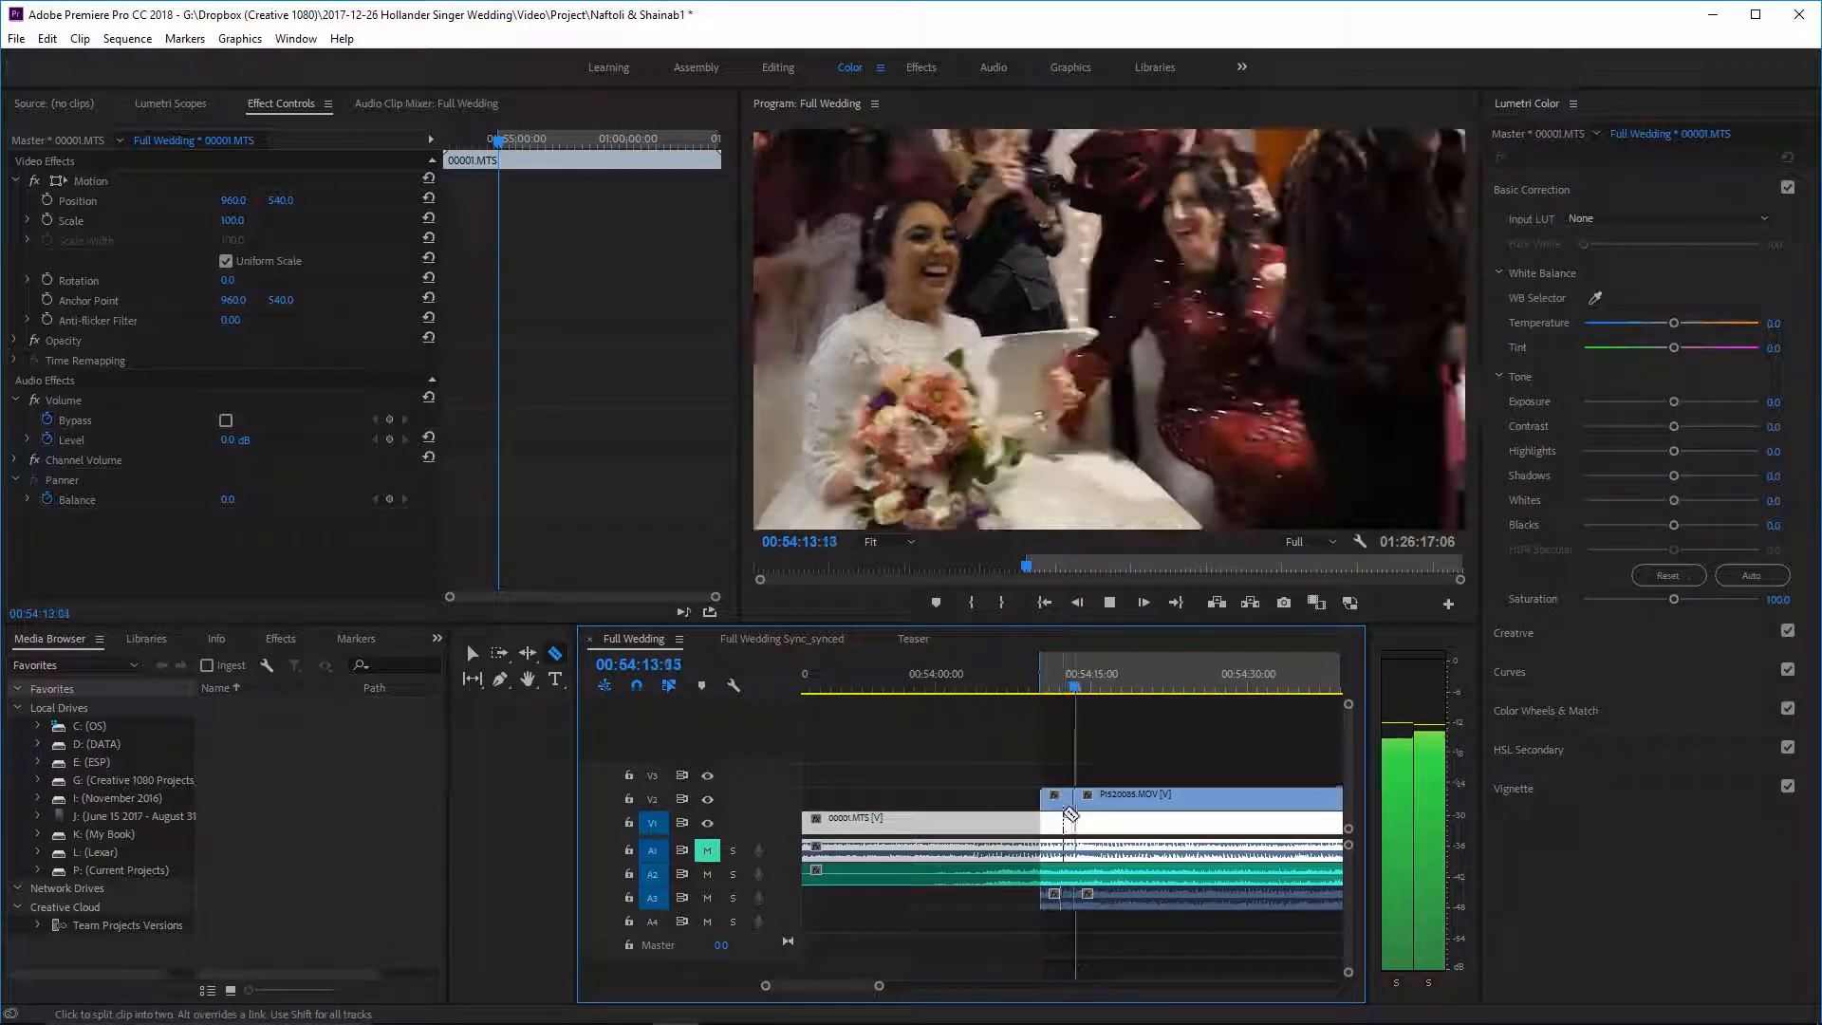
{"action": "key", "text": "space"}
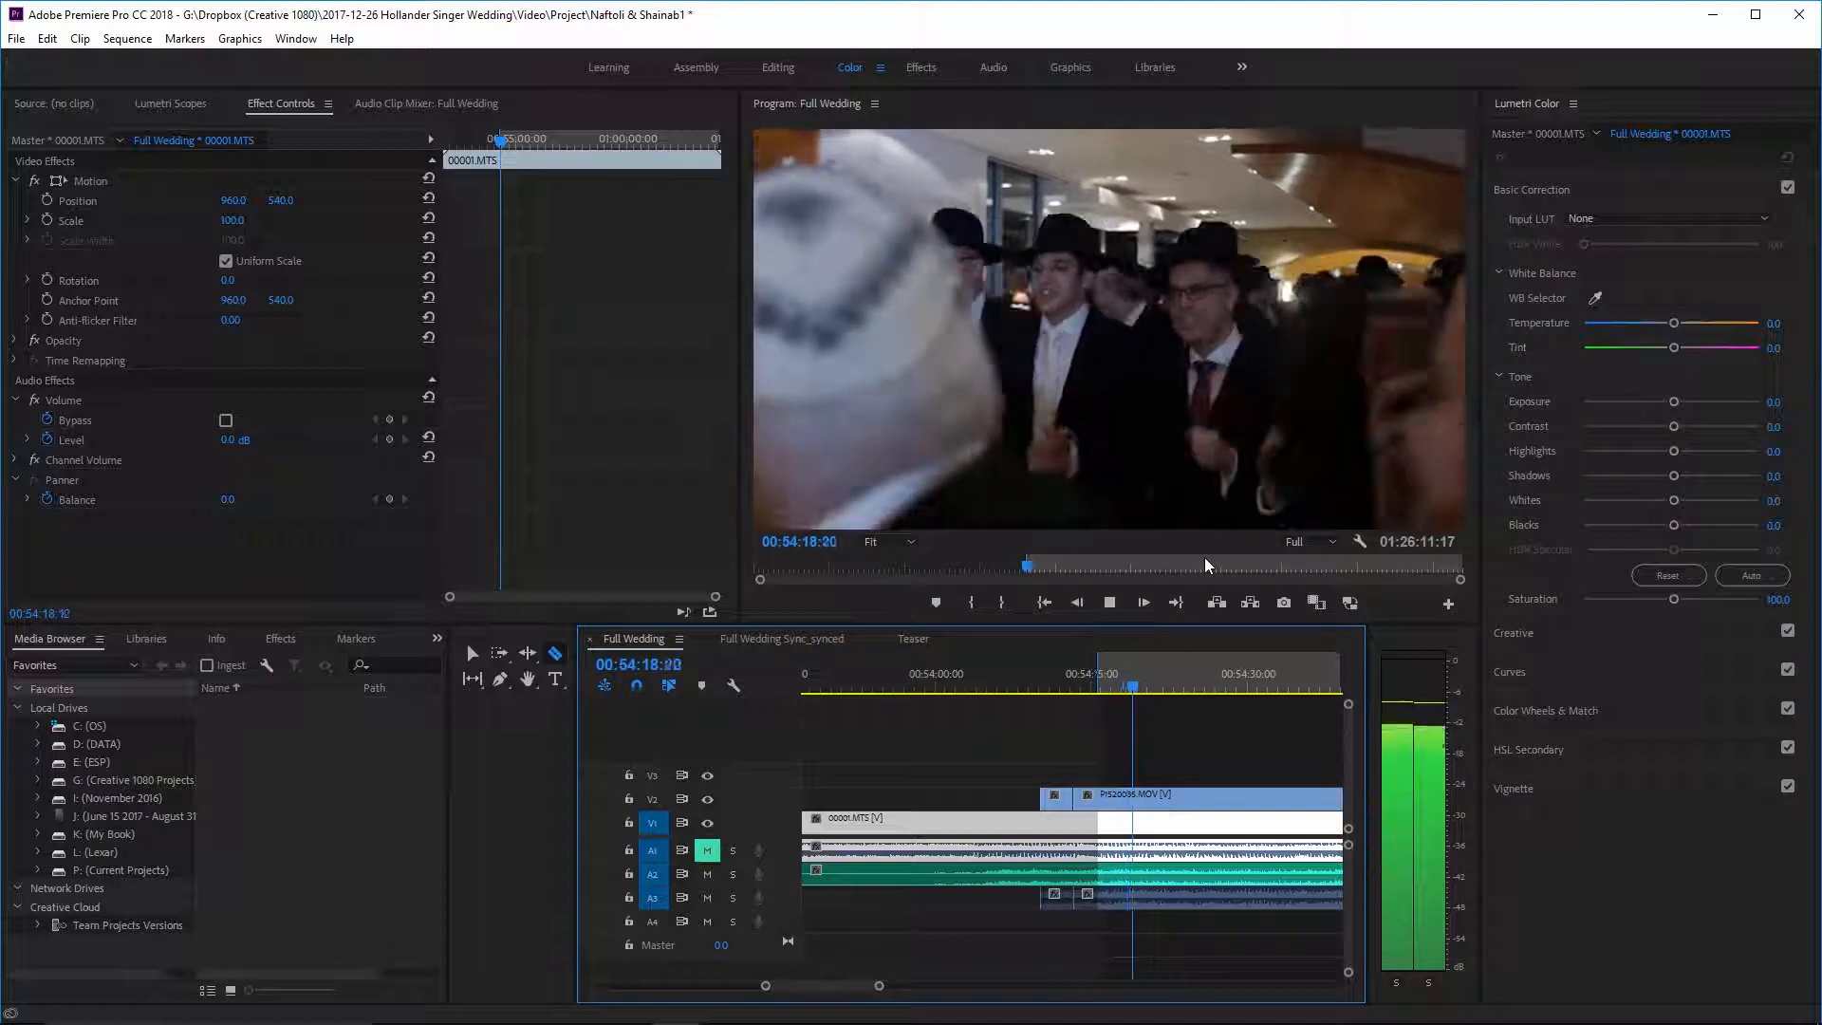
{"action": "key", "text": "o"}
{"action": "key", "text": "space"}
{"action": "scroll", "coordinate": [1223, 473], "scroll_direction": "up", "scroll_amount": 5}
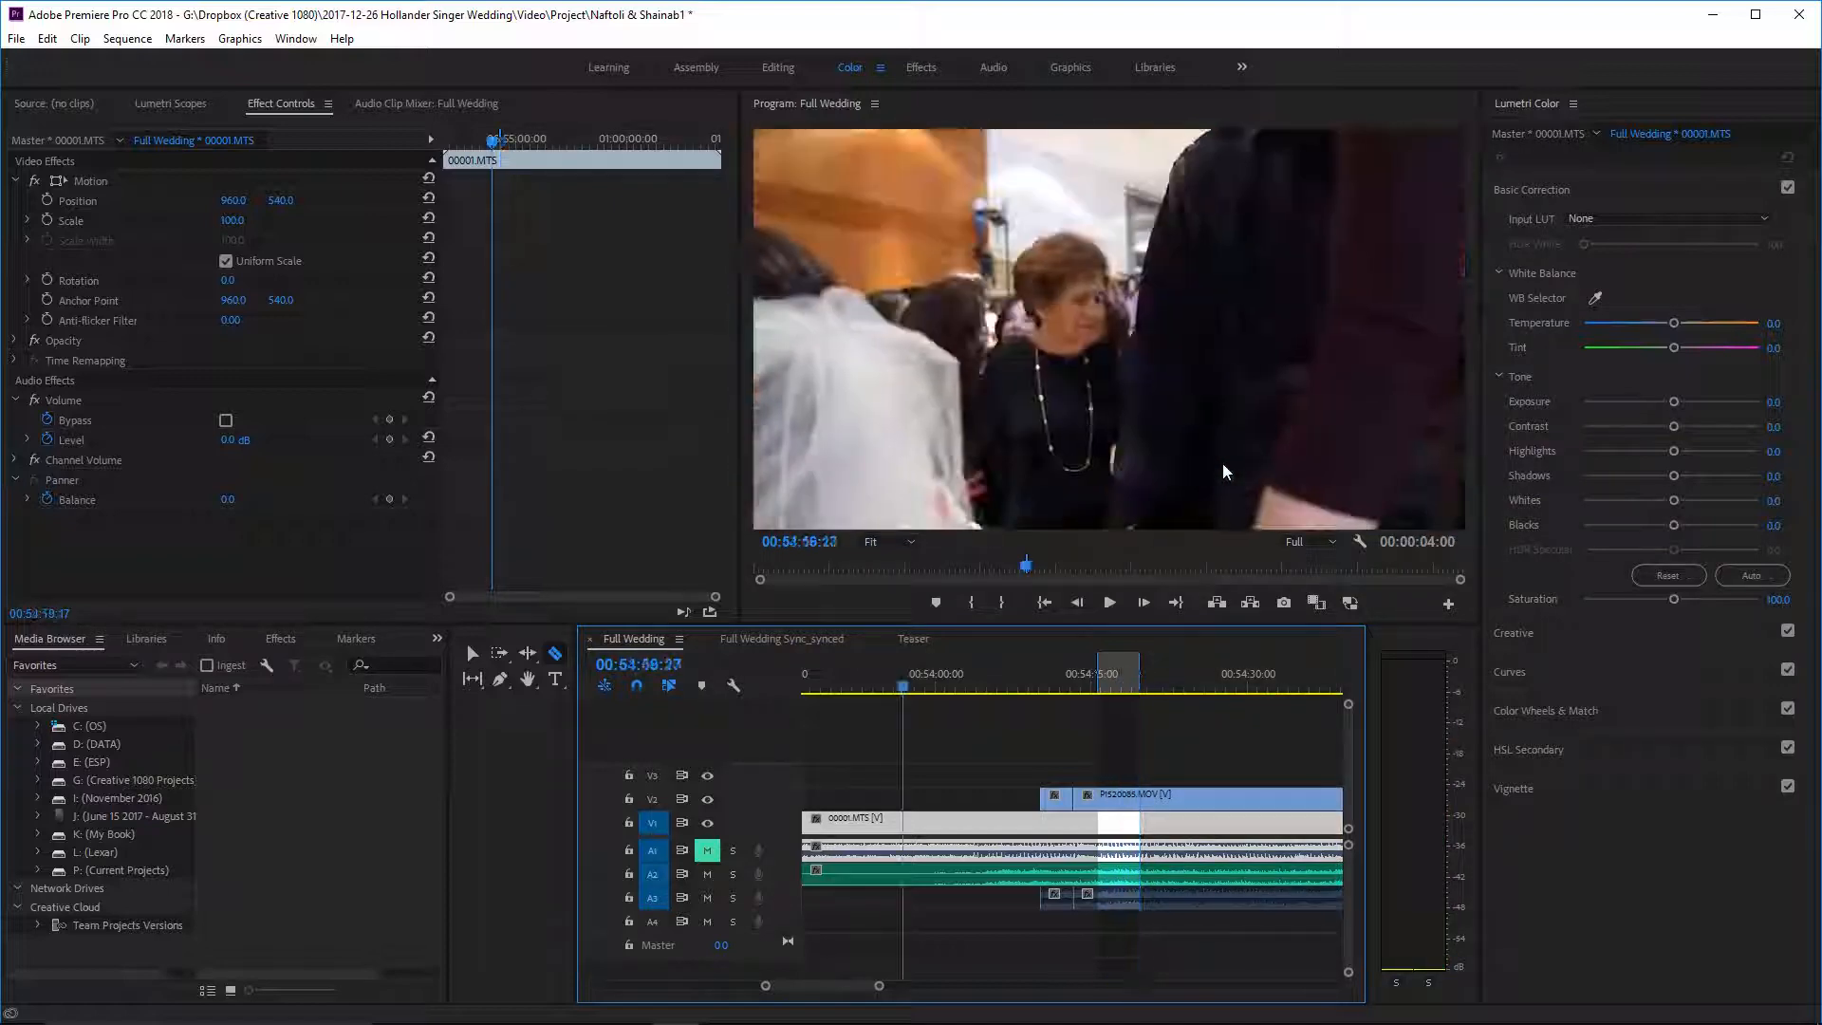
- Split P1520085.MOV at the range's in point and at 00:54:19:04, and clear the piece between 00:54:13:07 and the in point
{"action": "left_click_drag", "start_coordinate": [1106, 681], "coordinate": [1129, 681]}
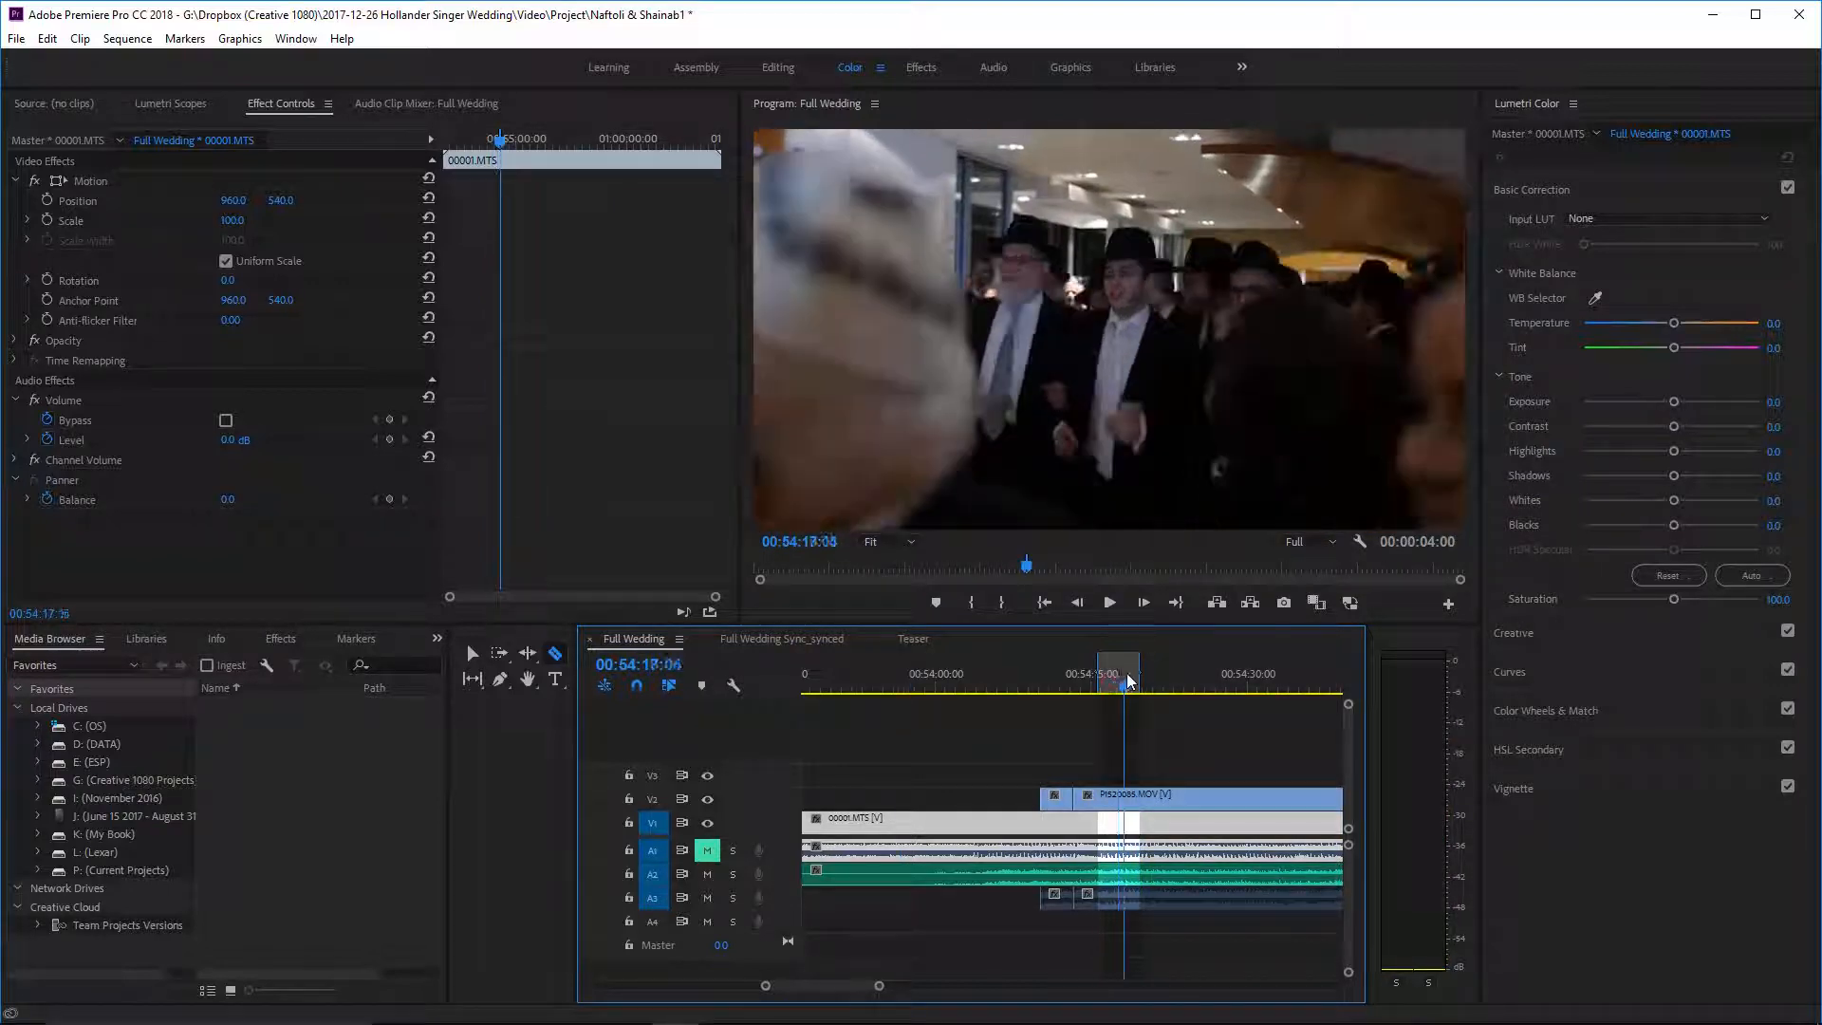
{"action": "key", "text": "space"}
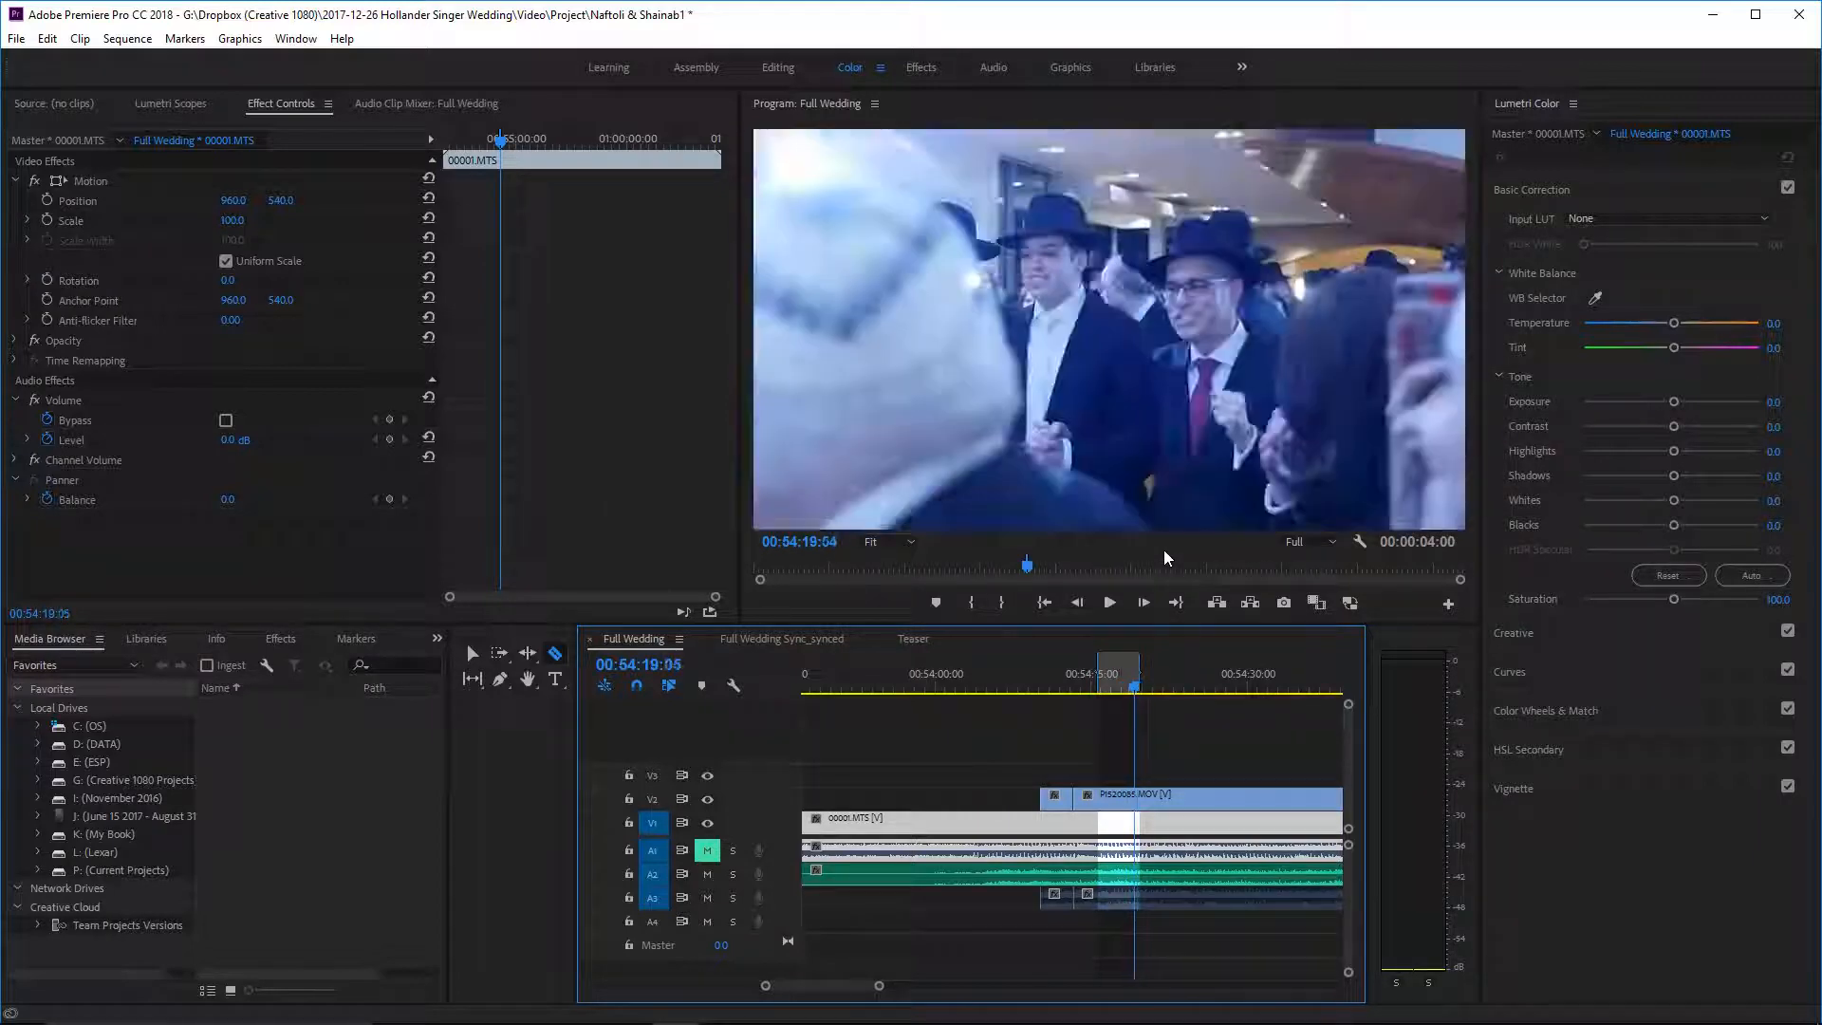
{"action": "right_click", "coordinate": [1093, 796]}
{"action": "left_click", "coordinate": [1144, 187]}
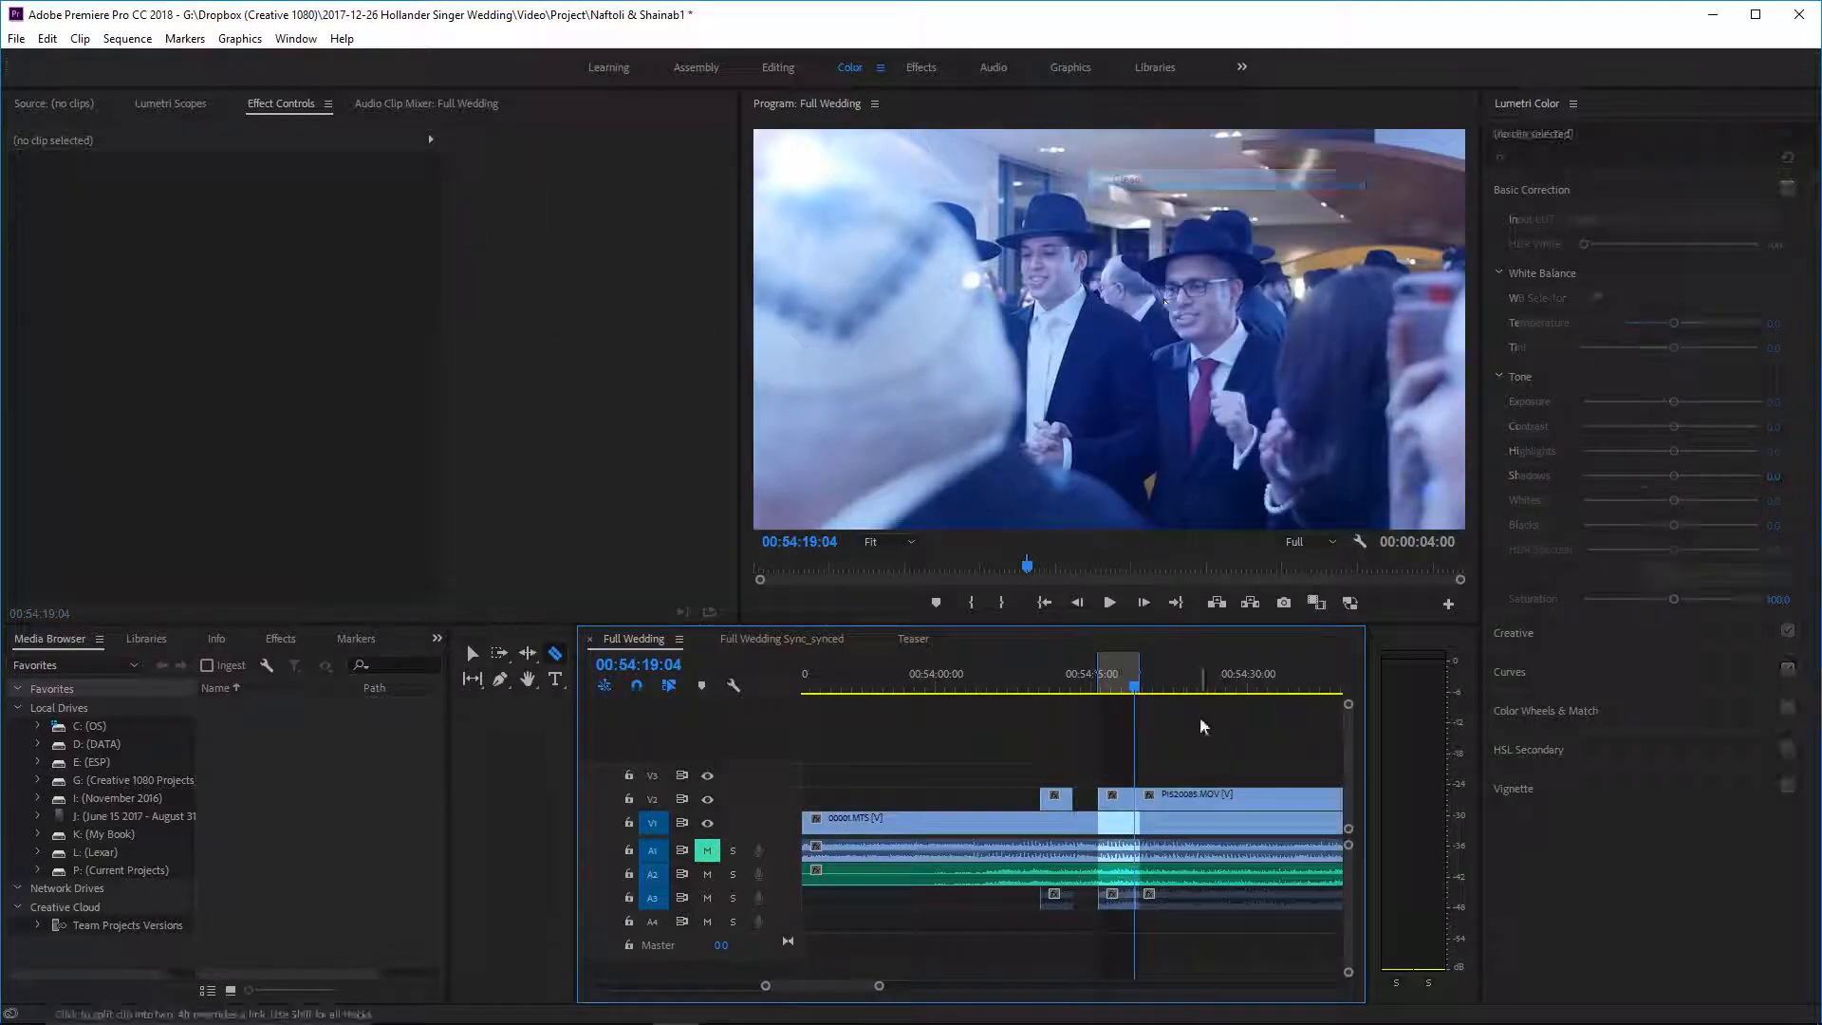
- Play on from the last split and mark a new in point at 00:54:20:23
{"action": "key", "text": "d"}
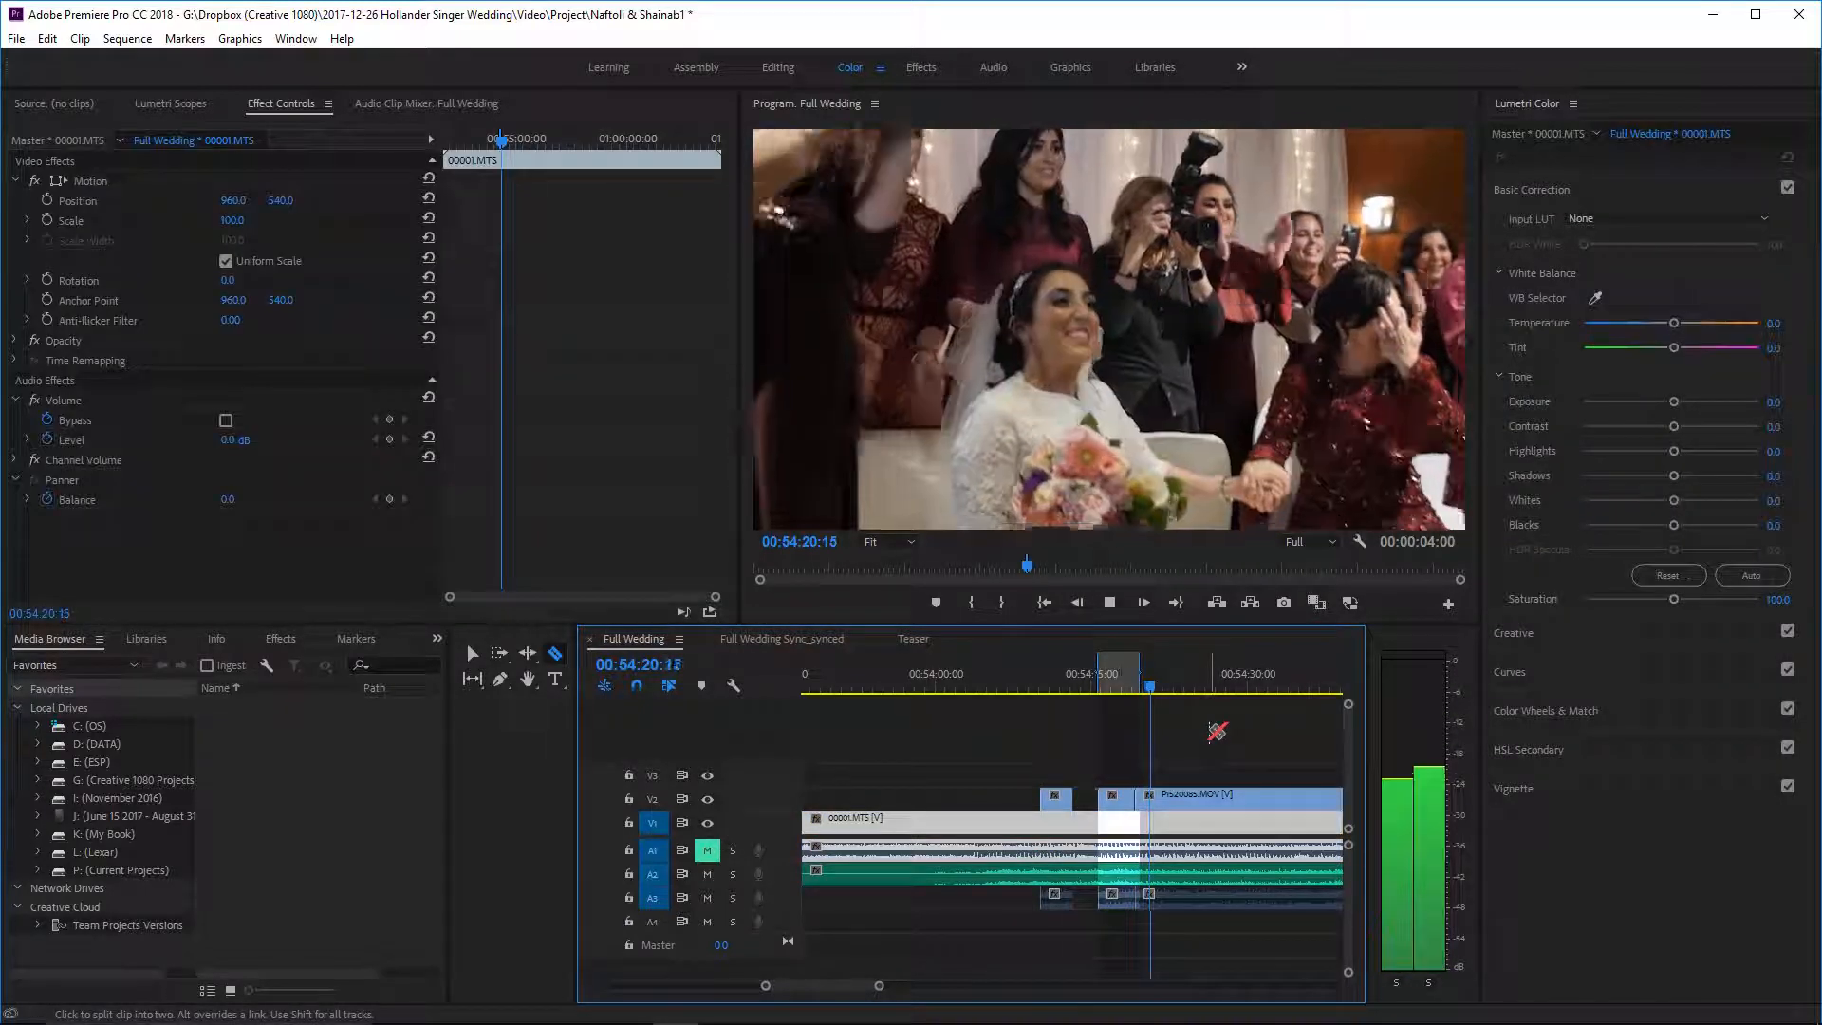
{"action": "key", "text": "space"}
{"action": "key", "text": "i"}
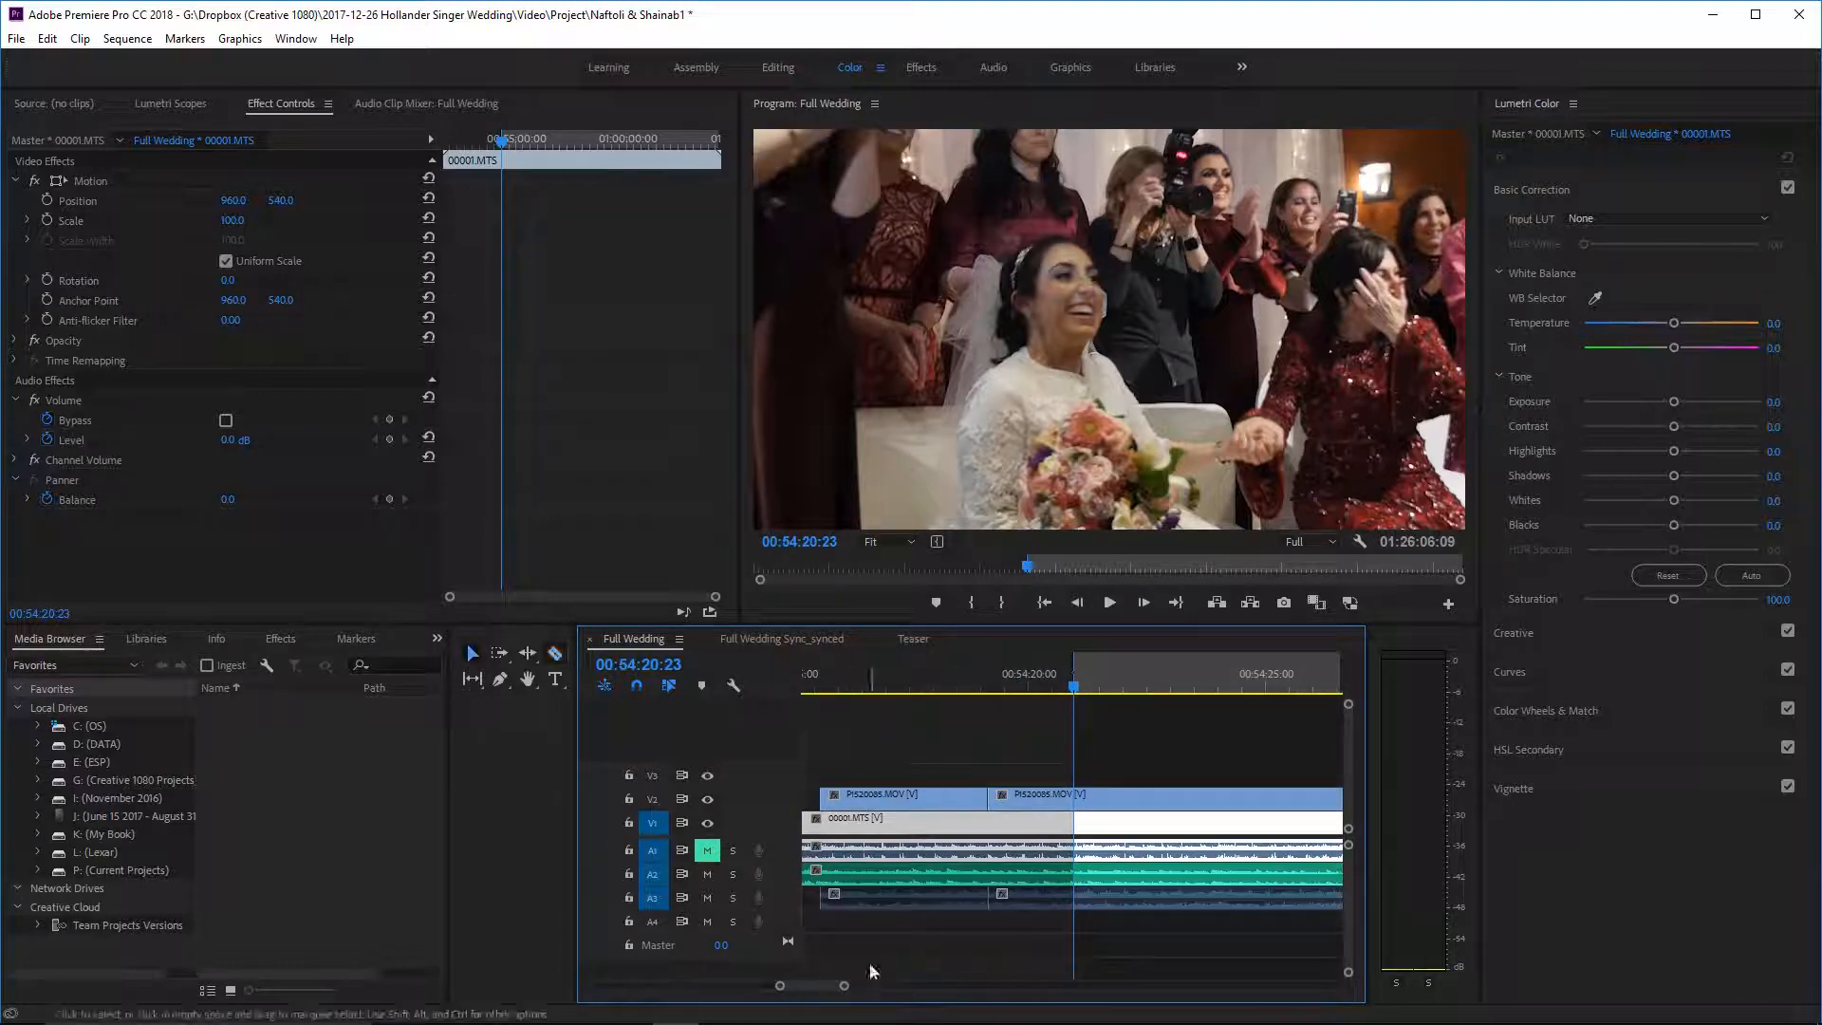
- Trim the start of the following P1520085.MOV piece to the in point at 00:54:20:23 and play on through it
{"action": "left_click_drag", "start_coordinate": [994, 797], "coordinate": [1073, 797]}
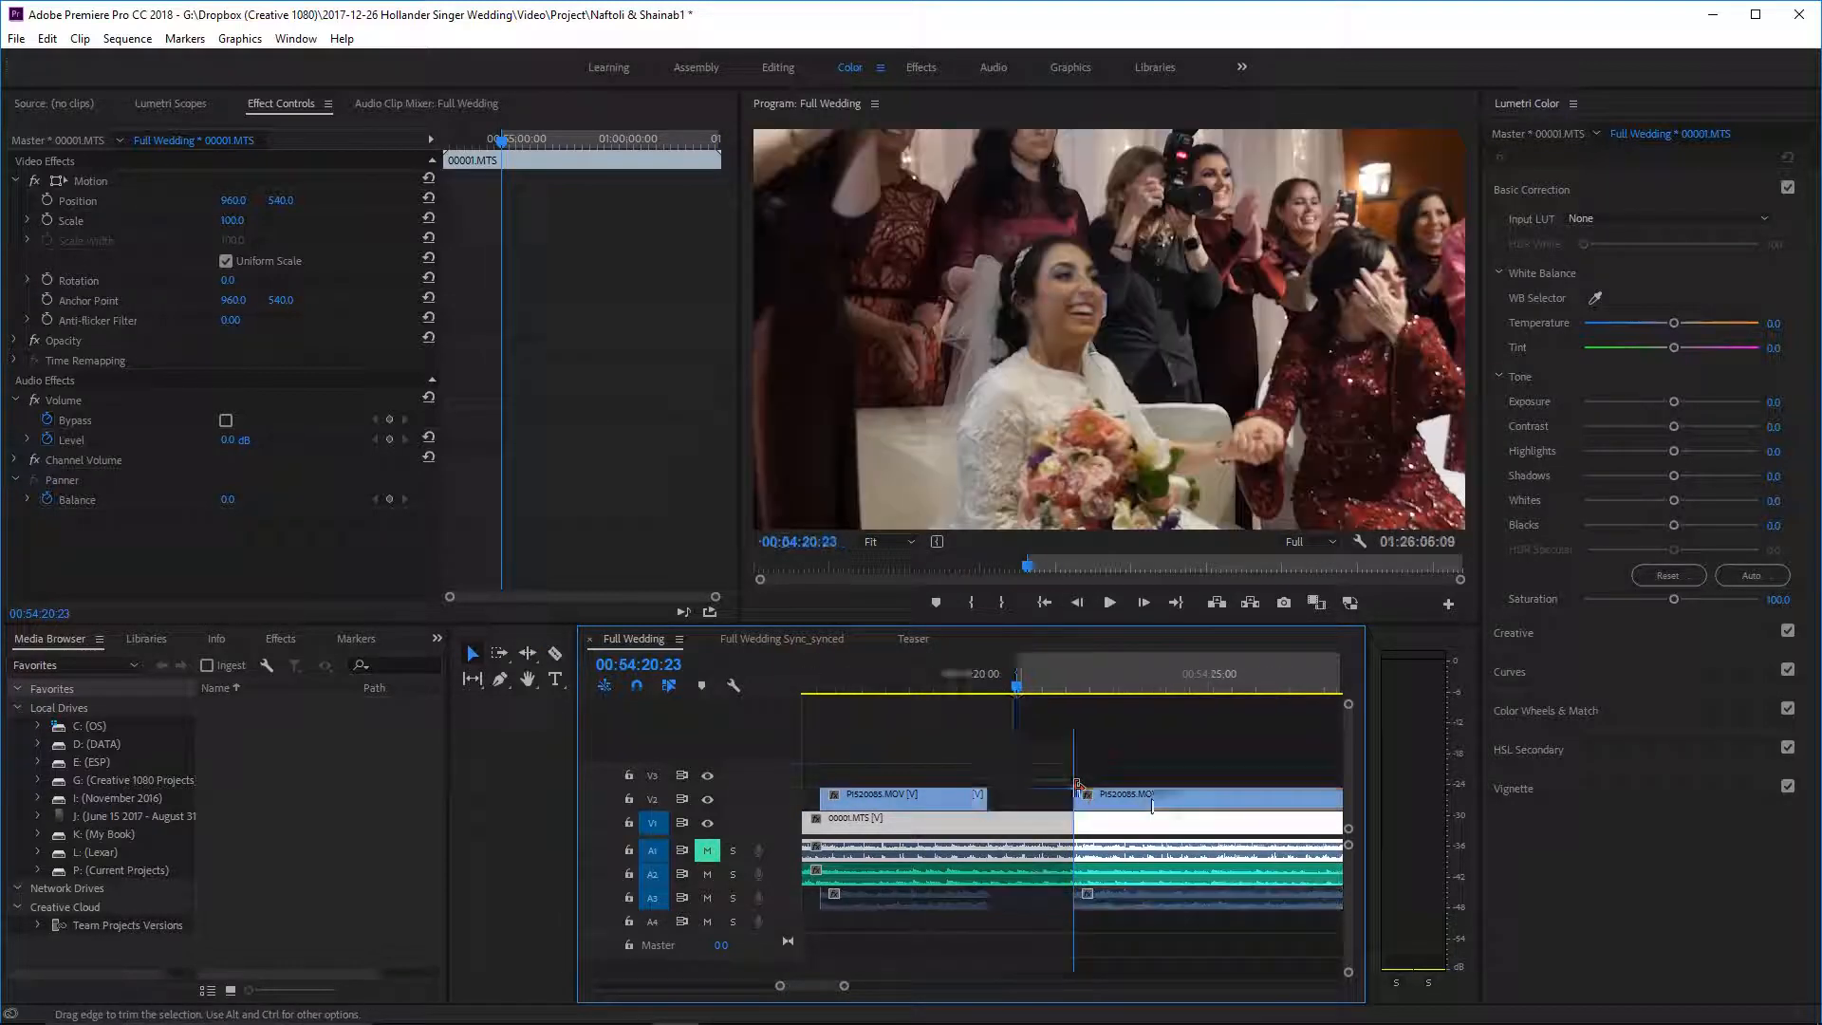
{"action": "scroll", "coordinate": [971, 702], "scroll_direction": "down", "scroll_amount": 1}
{"action": "left_click_drag", "start_coordinate": [994, 693], "coordinate": [1022, 668]}
{"action": "key", "text": "space"}
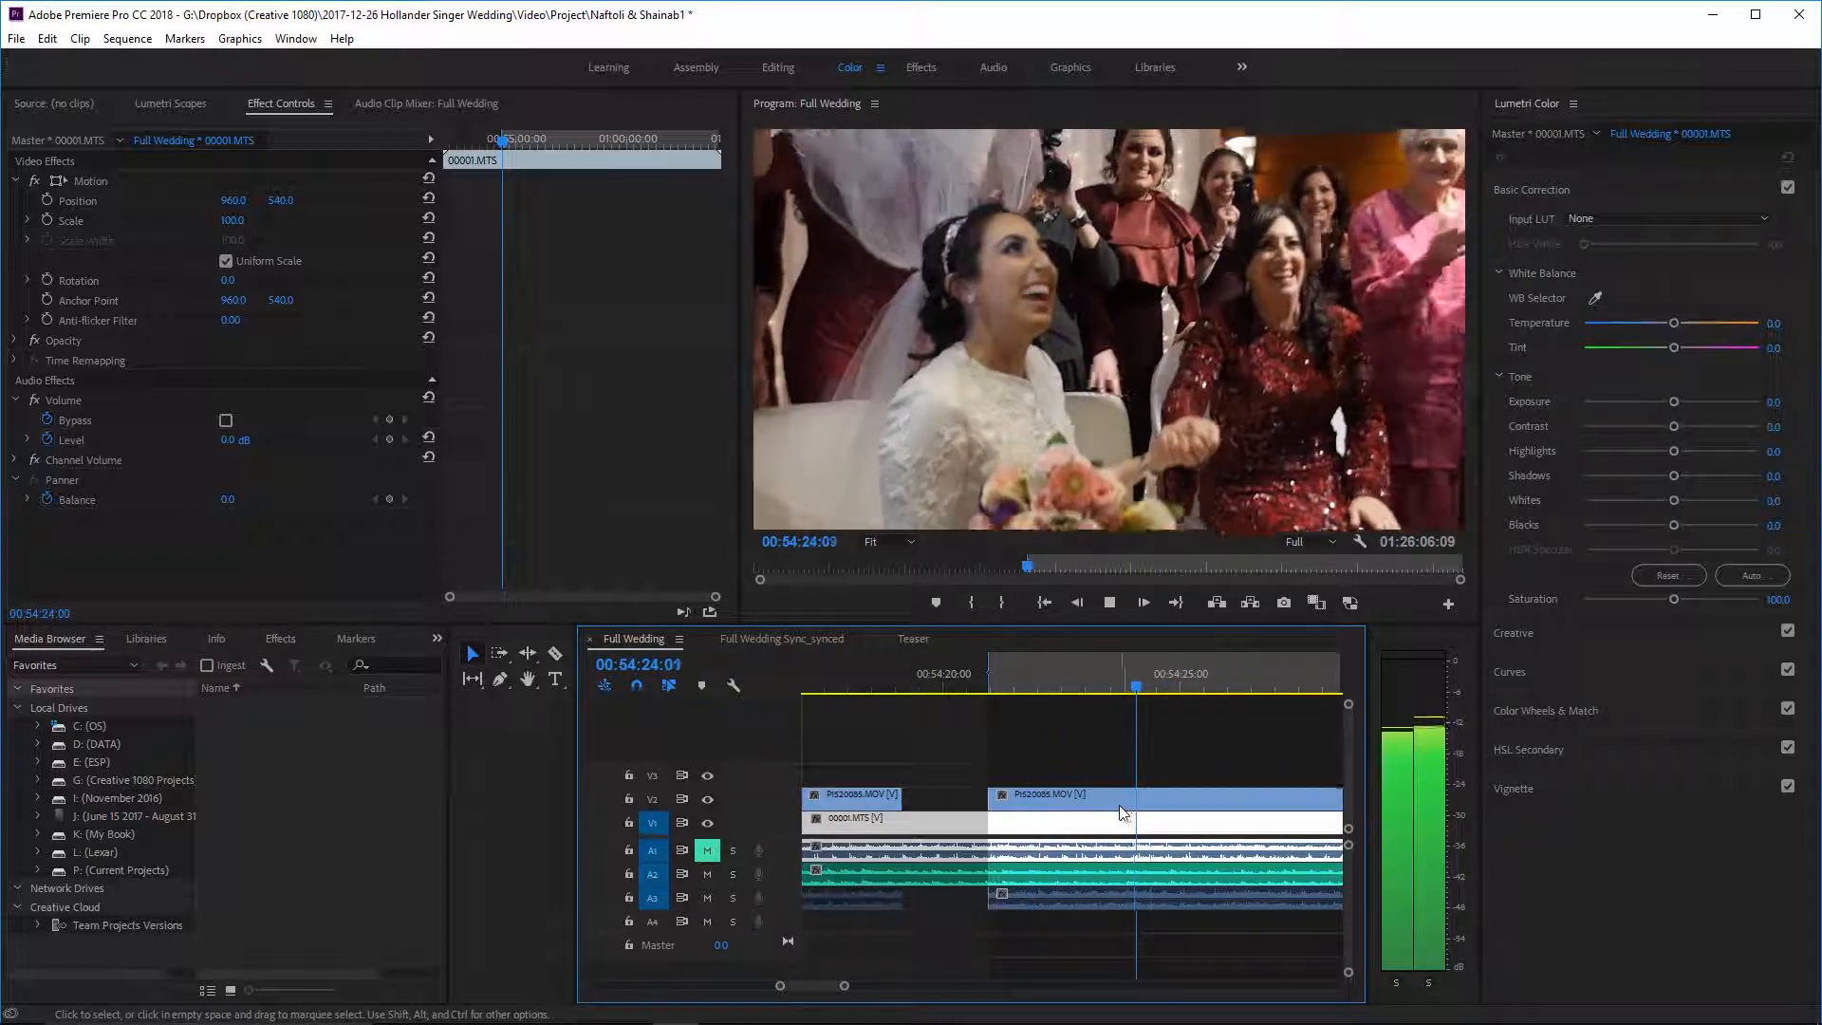
{"action": "key", "text": "space"}
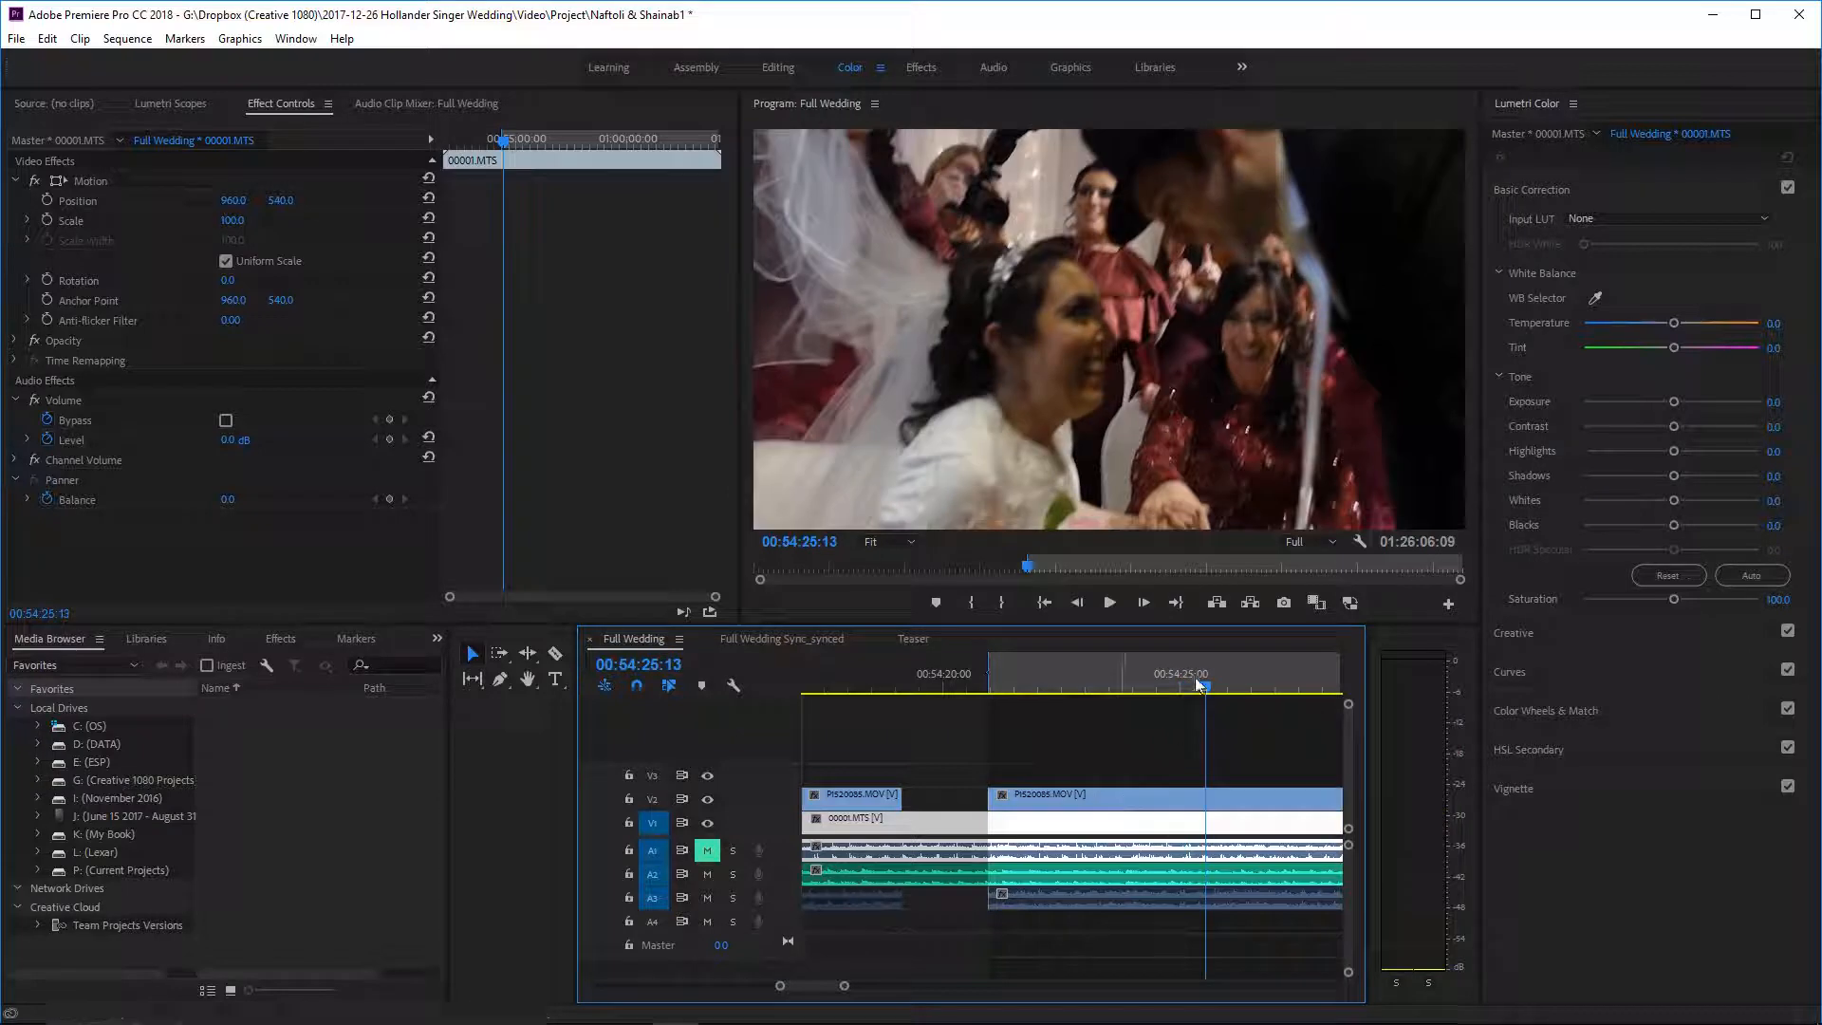
- Replay the shot of the seated bride, find its last usable frame, and split P1520085.MOV at 00:54:23:04
{"action": "left_click_drag", "start_coordinate": [1200, 683], "coordinate": [1069, 679]}
{"action": "key", "text": "space"}
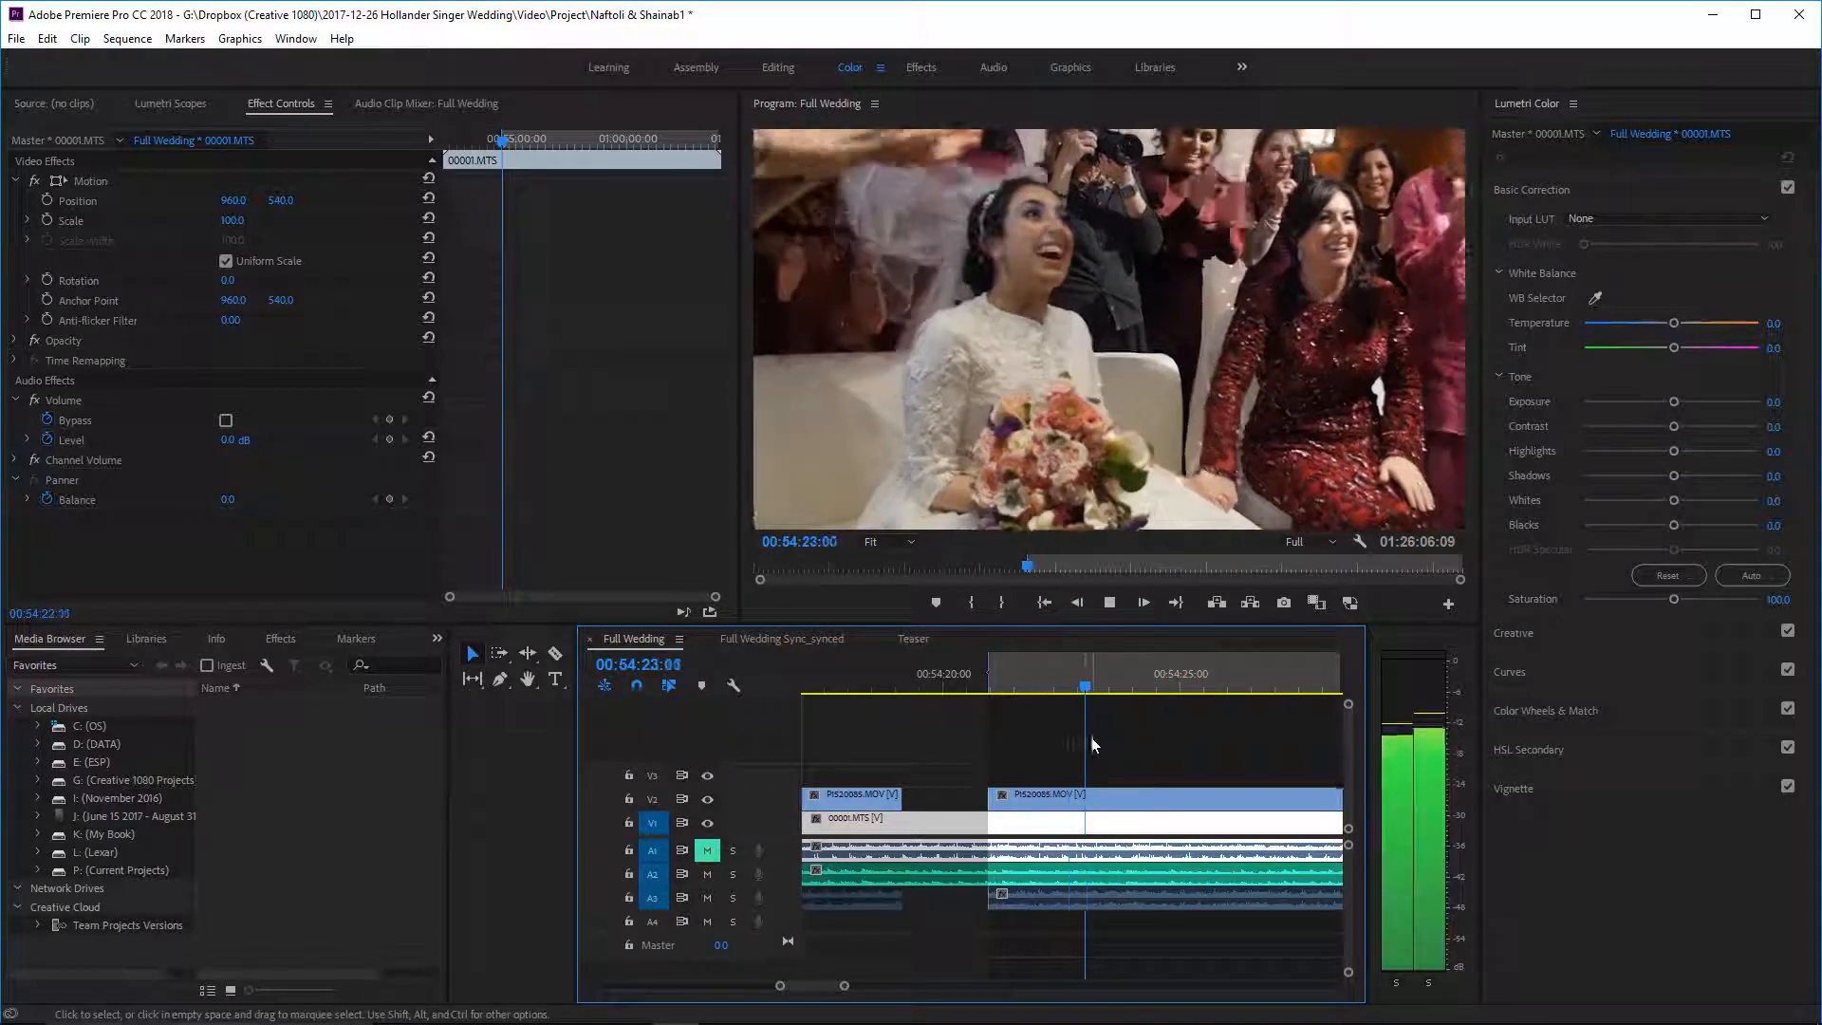
{"action": "key", "text": "space"}
{"action": "key", "text": "Left"}
{"action": "key", "text": "Left"}
{"action": "key", "text": "Left"}
{"action": "key", "text": "Left"}
{"action": "key", "text": "Left"}
{"action": "key", "text": "Left"}
{"action": "key", "text": "Left"}
{"action": "key", "text": "Left"}
{"action": "key", "text": "Left"}
{"action": "key", "text": "Left"}
{"action": "key", "text": "Left"}
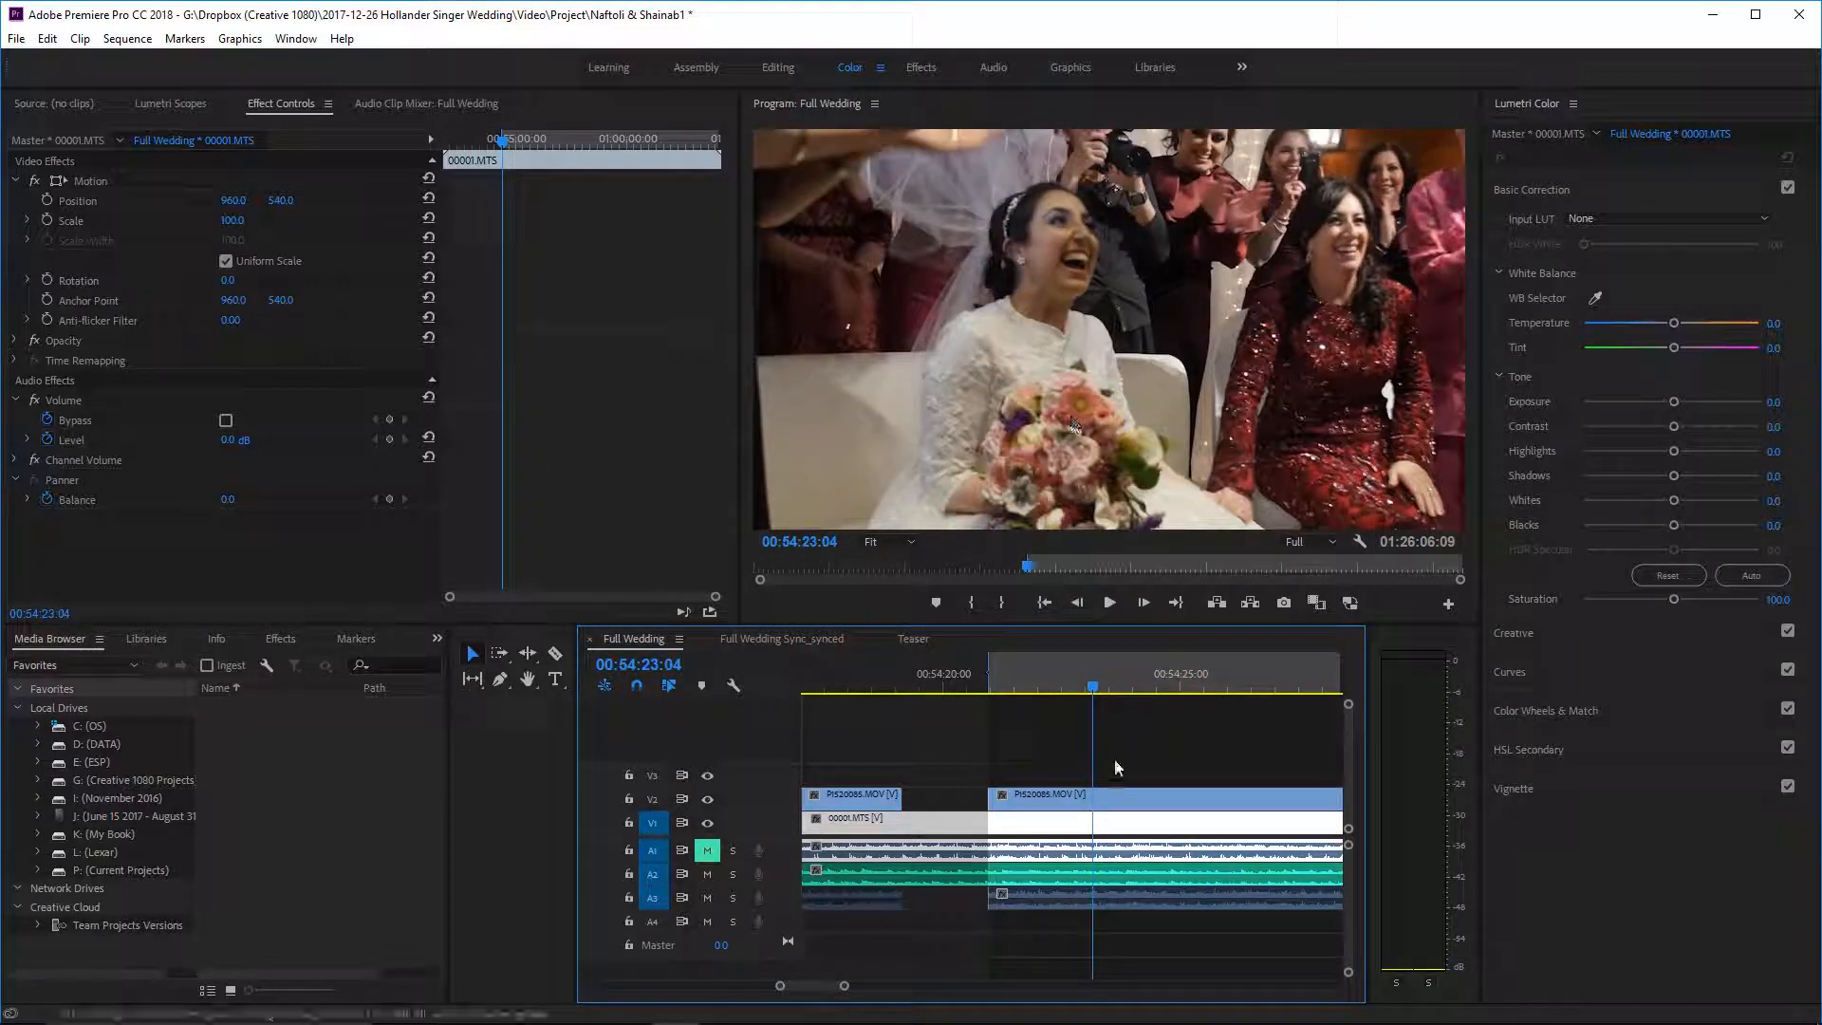
{"action": "left_click", "coordinate": [1101, 796]}
- Mark a new in point at about 00:54:27, split P1520085.MOV there, and clear the piece between 00:54:23:04 and it
{"action": "key", "text": "space"}
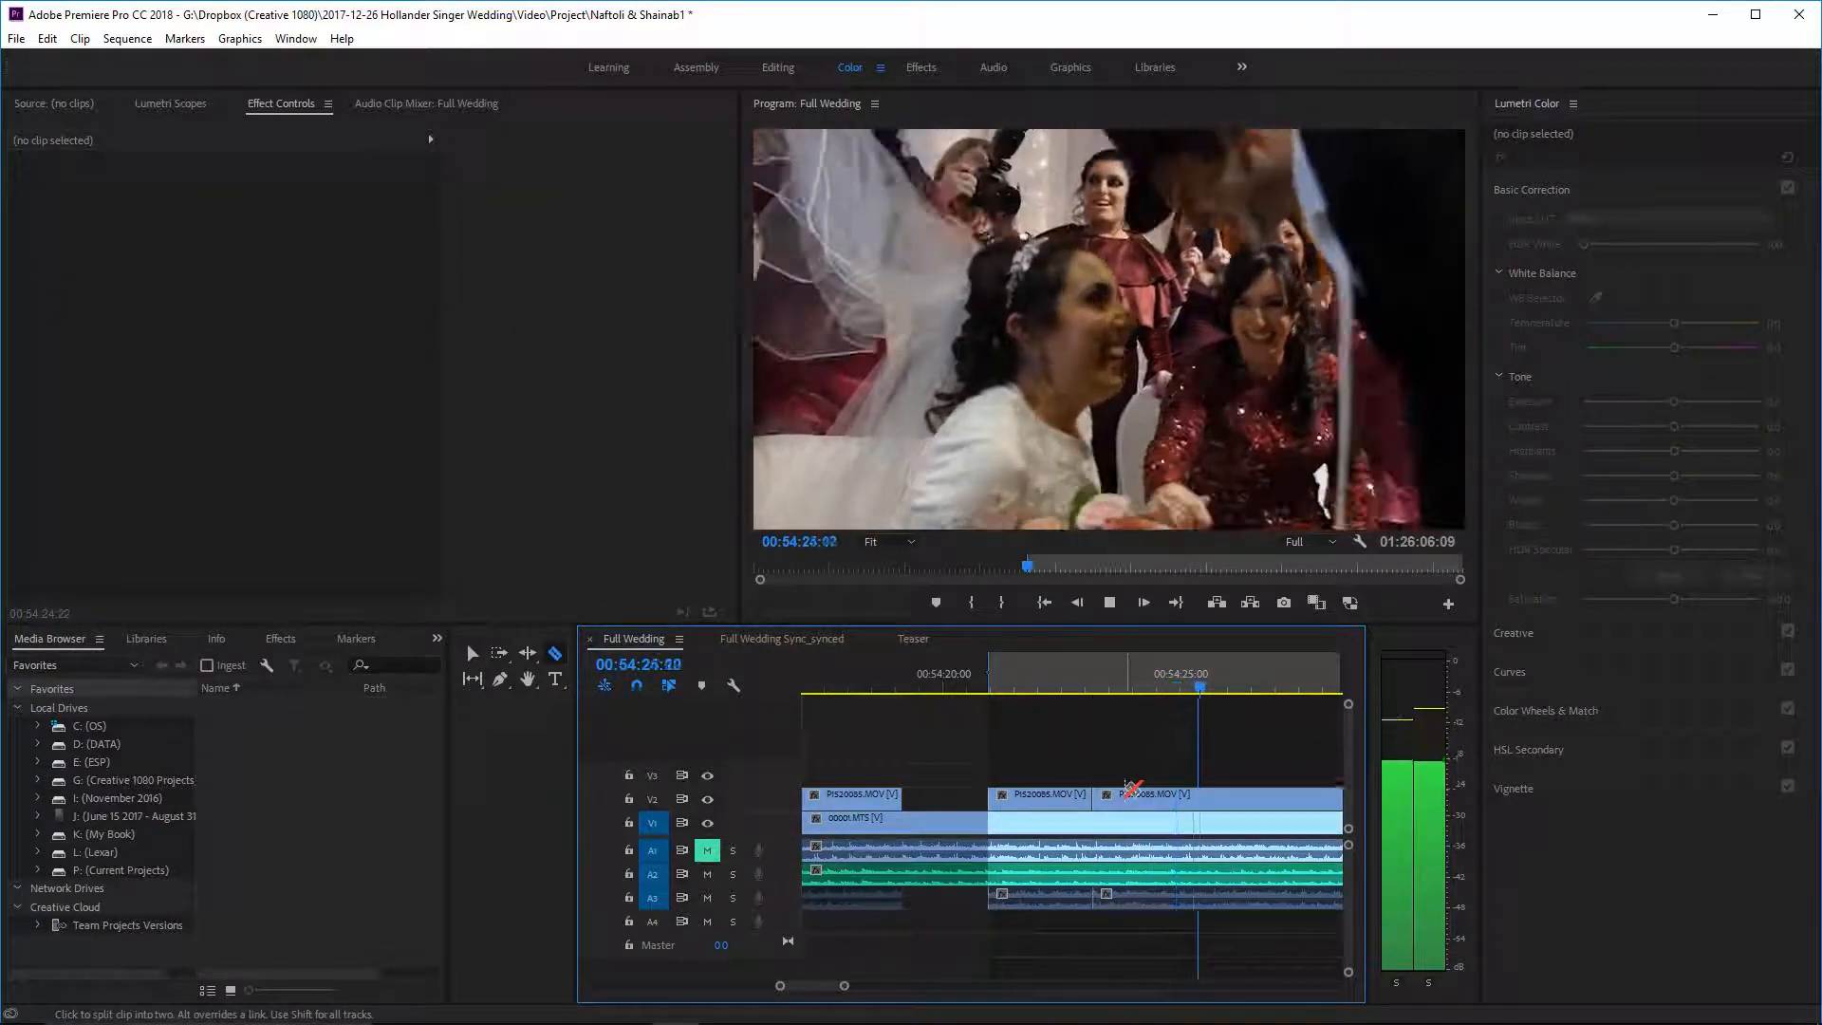
{"action": "key", "text": "i"}
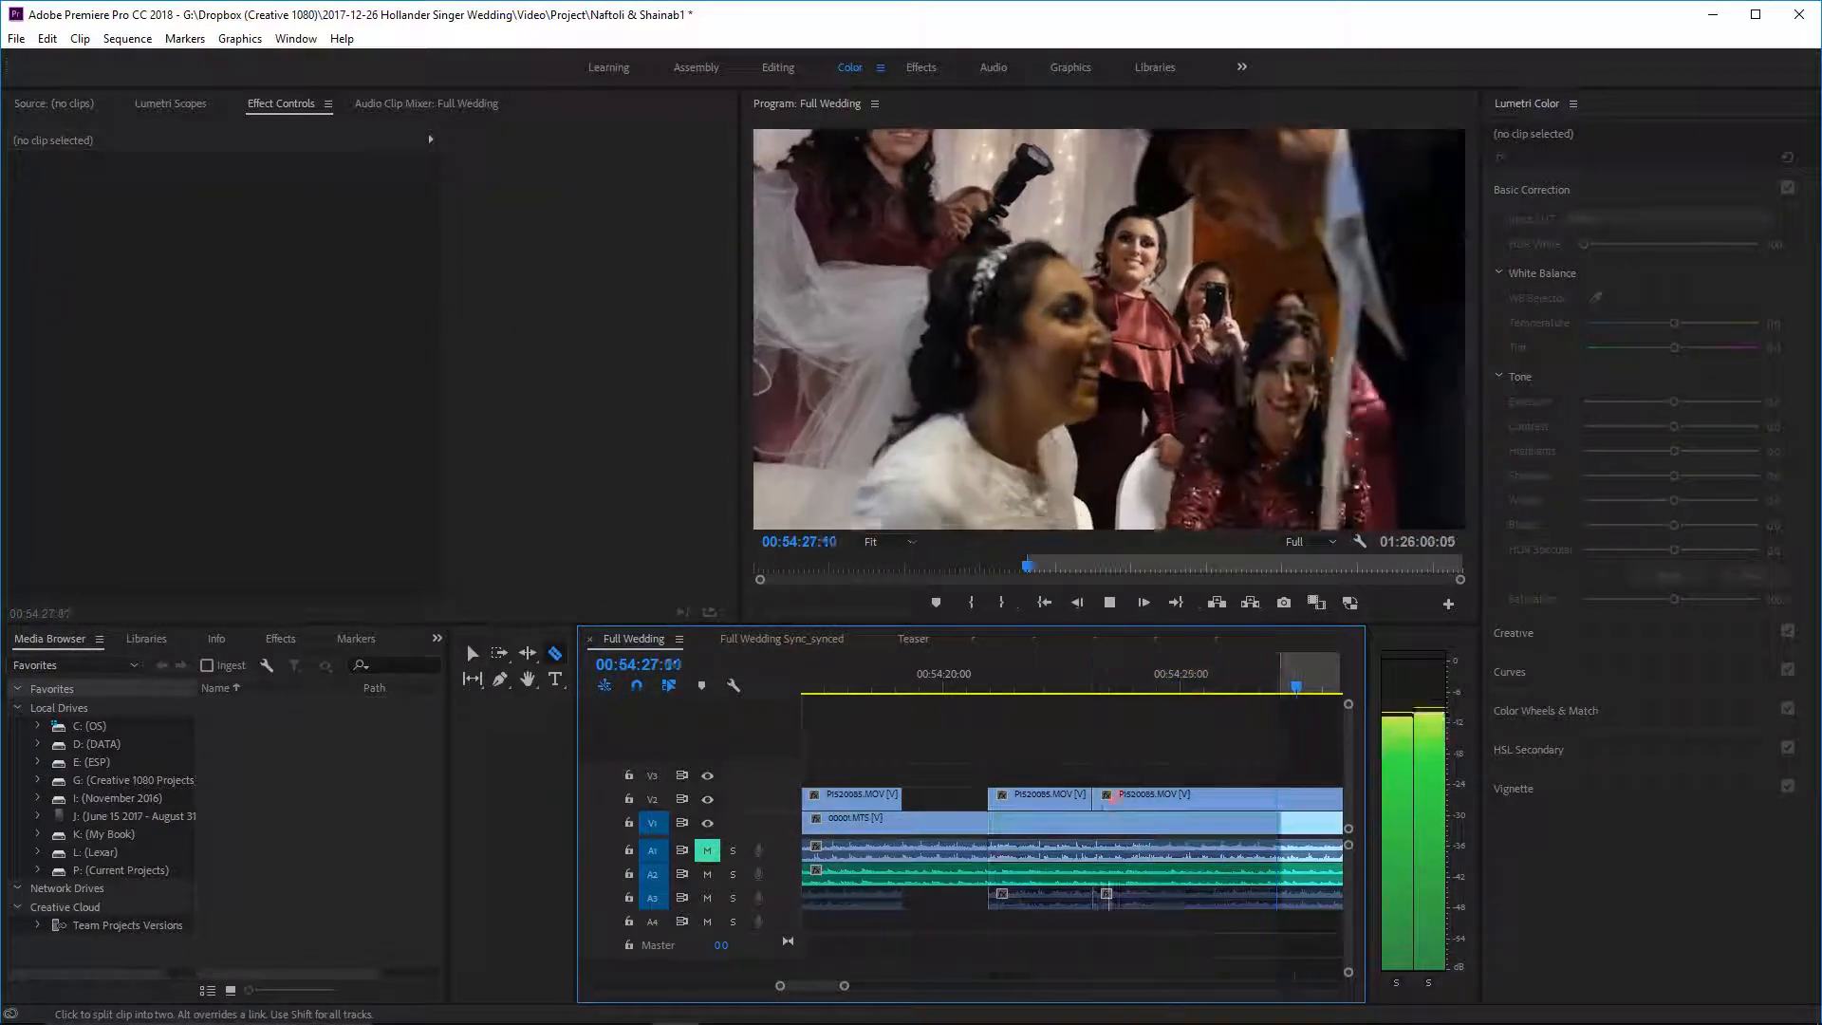
{"action": "scroll", "coordinate": [1091, 806], "scroll_direction": "down", "scroll_amount": 3}
{"action": "left_click", "coordinate": [1112, 795]}
{"action": "right_click", "coordinate": [1082, 799]}
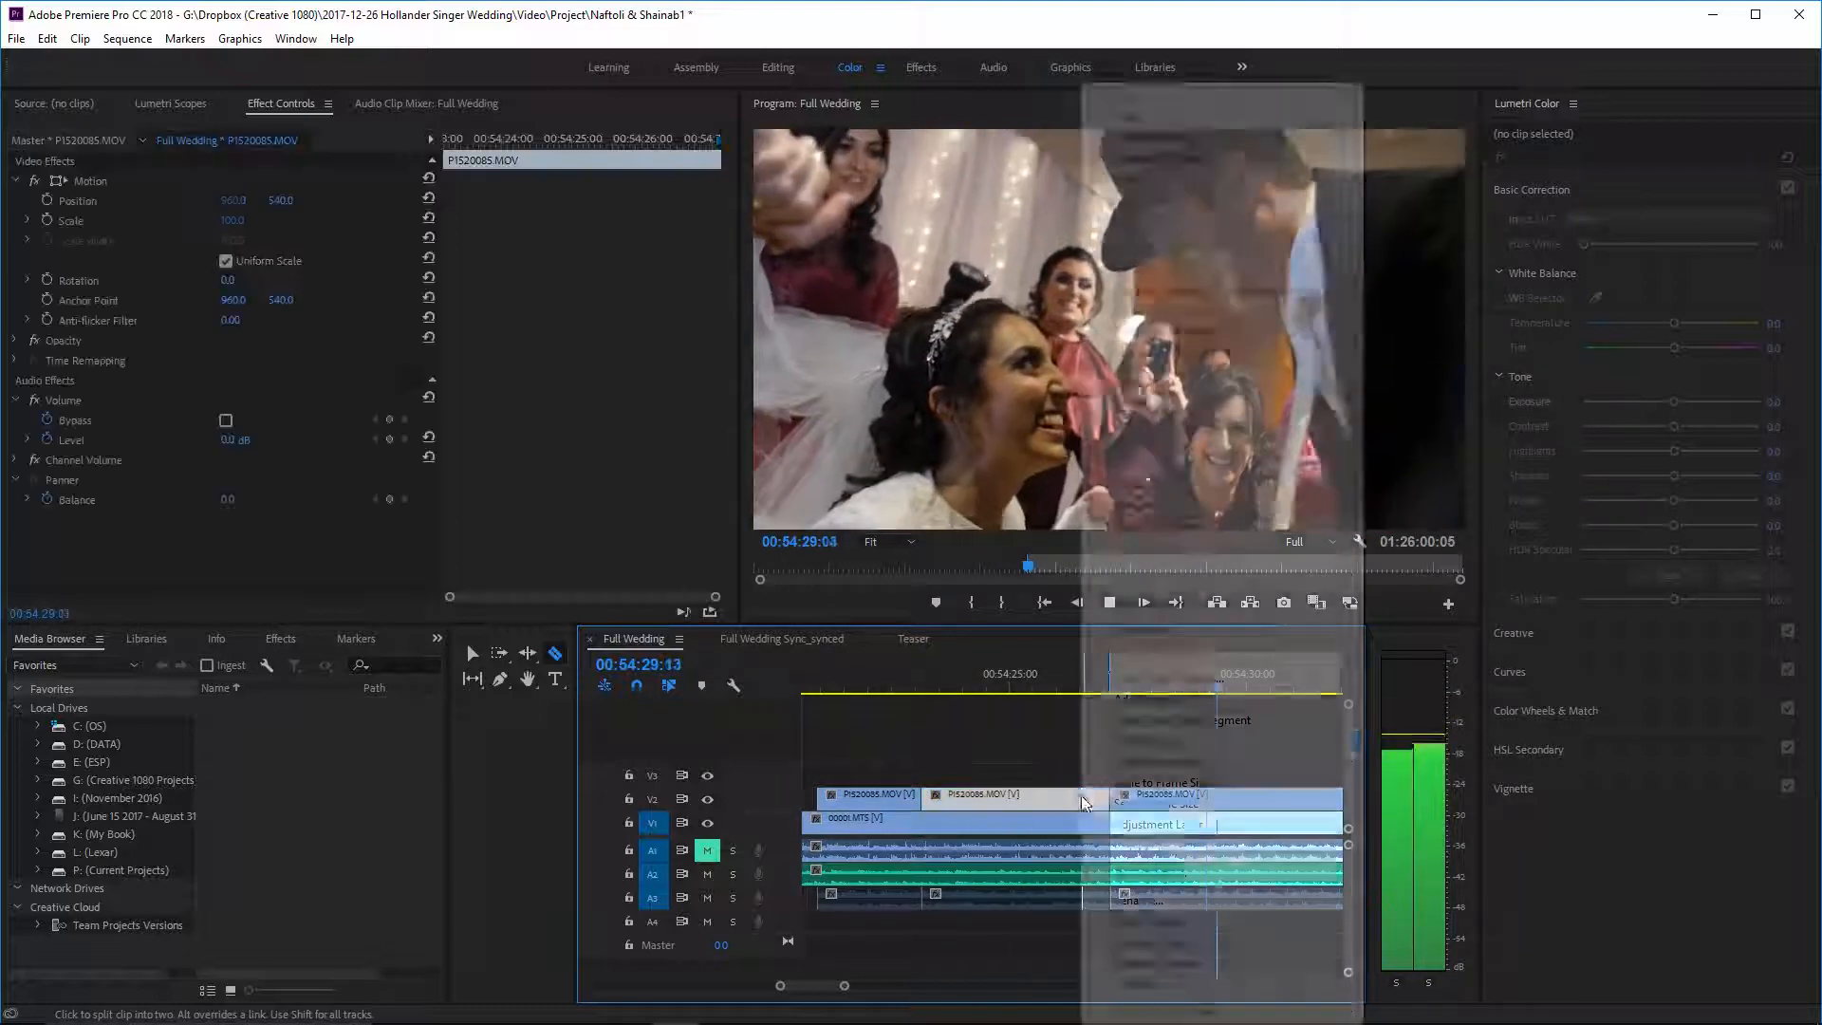
{"action": "left_click", "coordinate": [1120, 180]}
- Play on through P1520085.MOV to about 00:54:52, checking how long the shot of bride and groom remains usable
{"action": "scroll", "coordinate": [1079, 859], "scroll_direction": "down", "scroll_amount": 2}
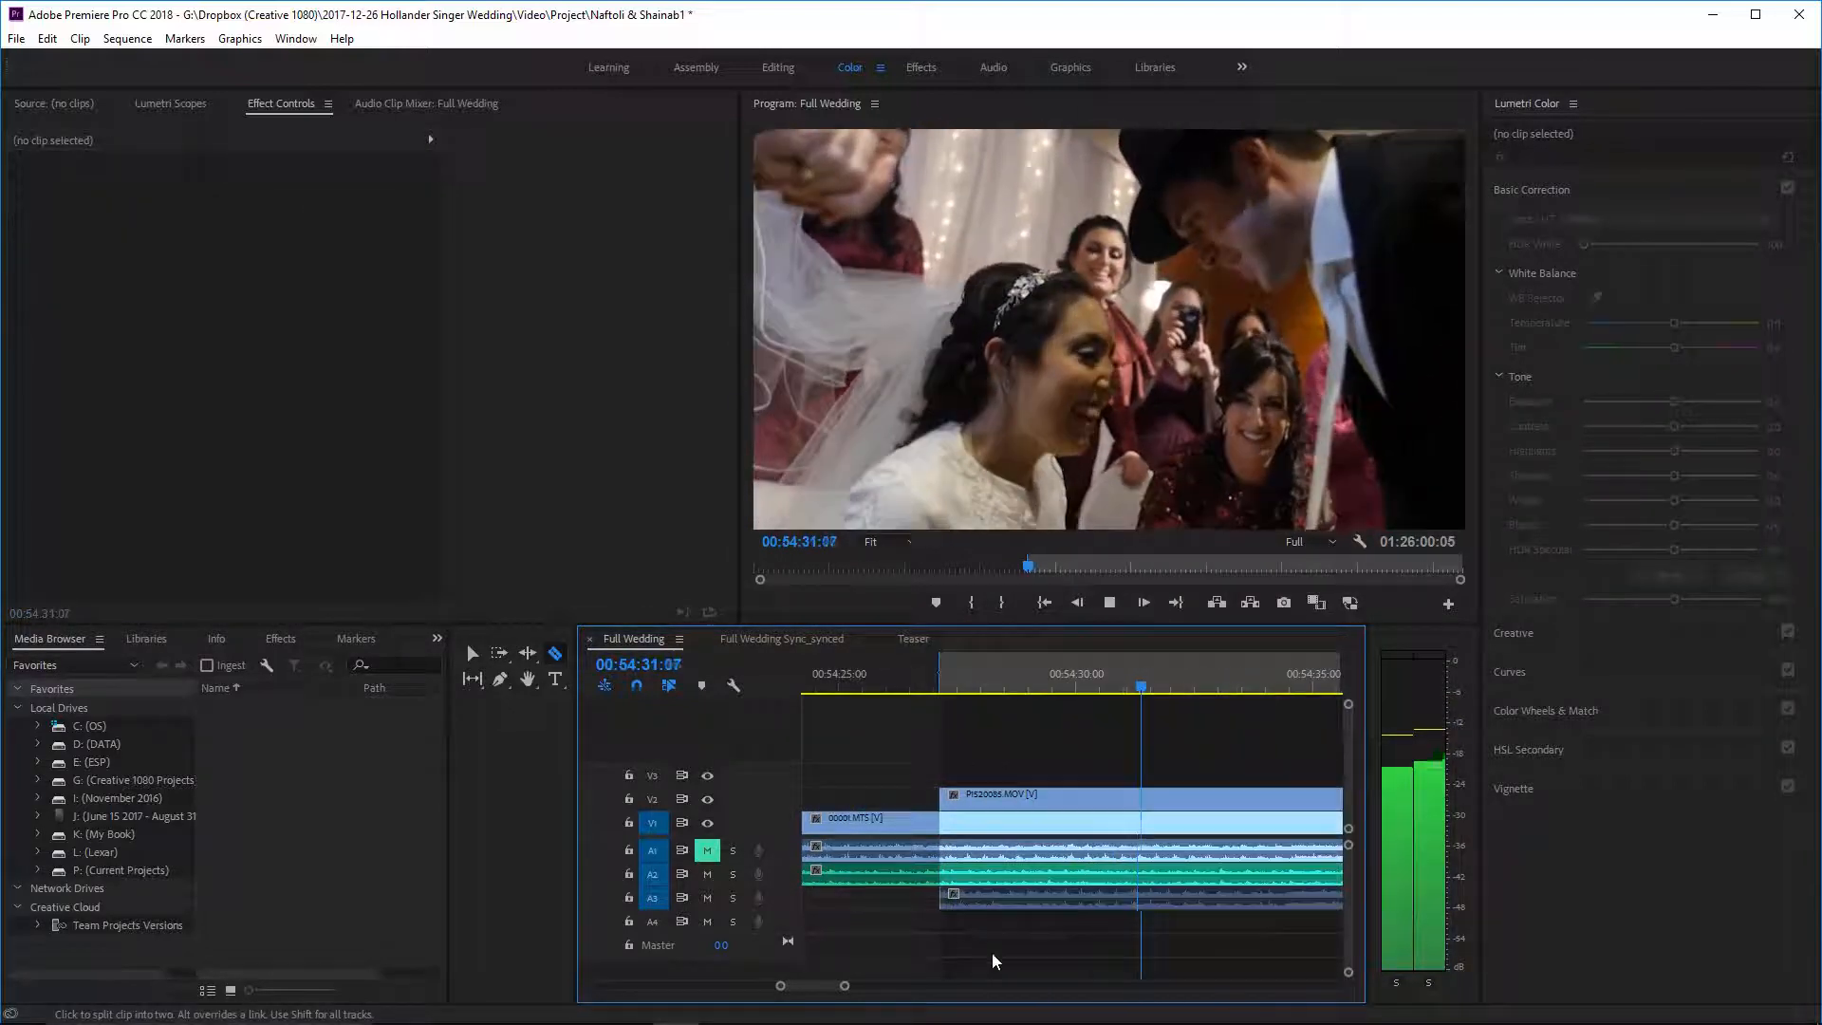
{"action": "scroll", "coordinate": [902, 920], "scroll_direction": "down", "scroll_amount": 2}
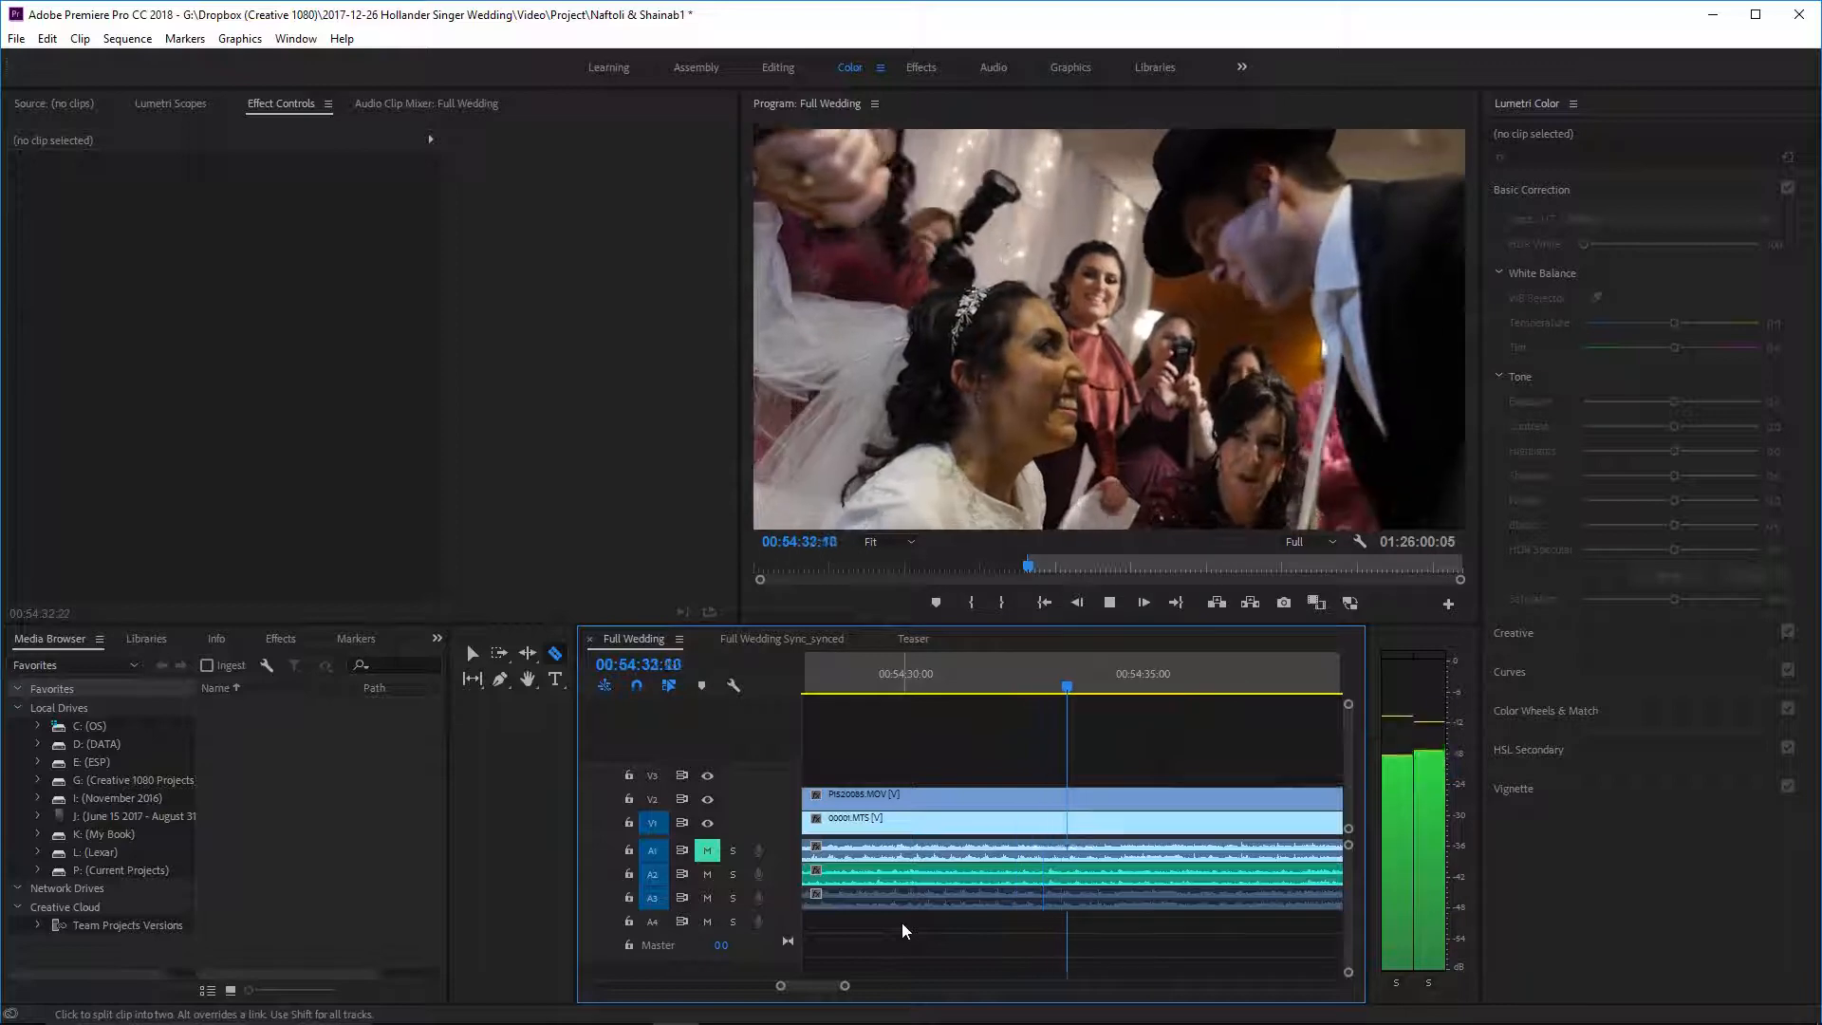
{"action": "scroll", "coordinate": [1009, 911], "scroll_direction": "down", "scroll_amount": 2}
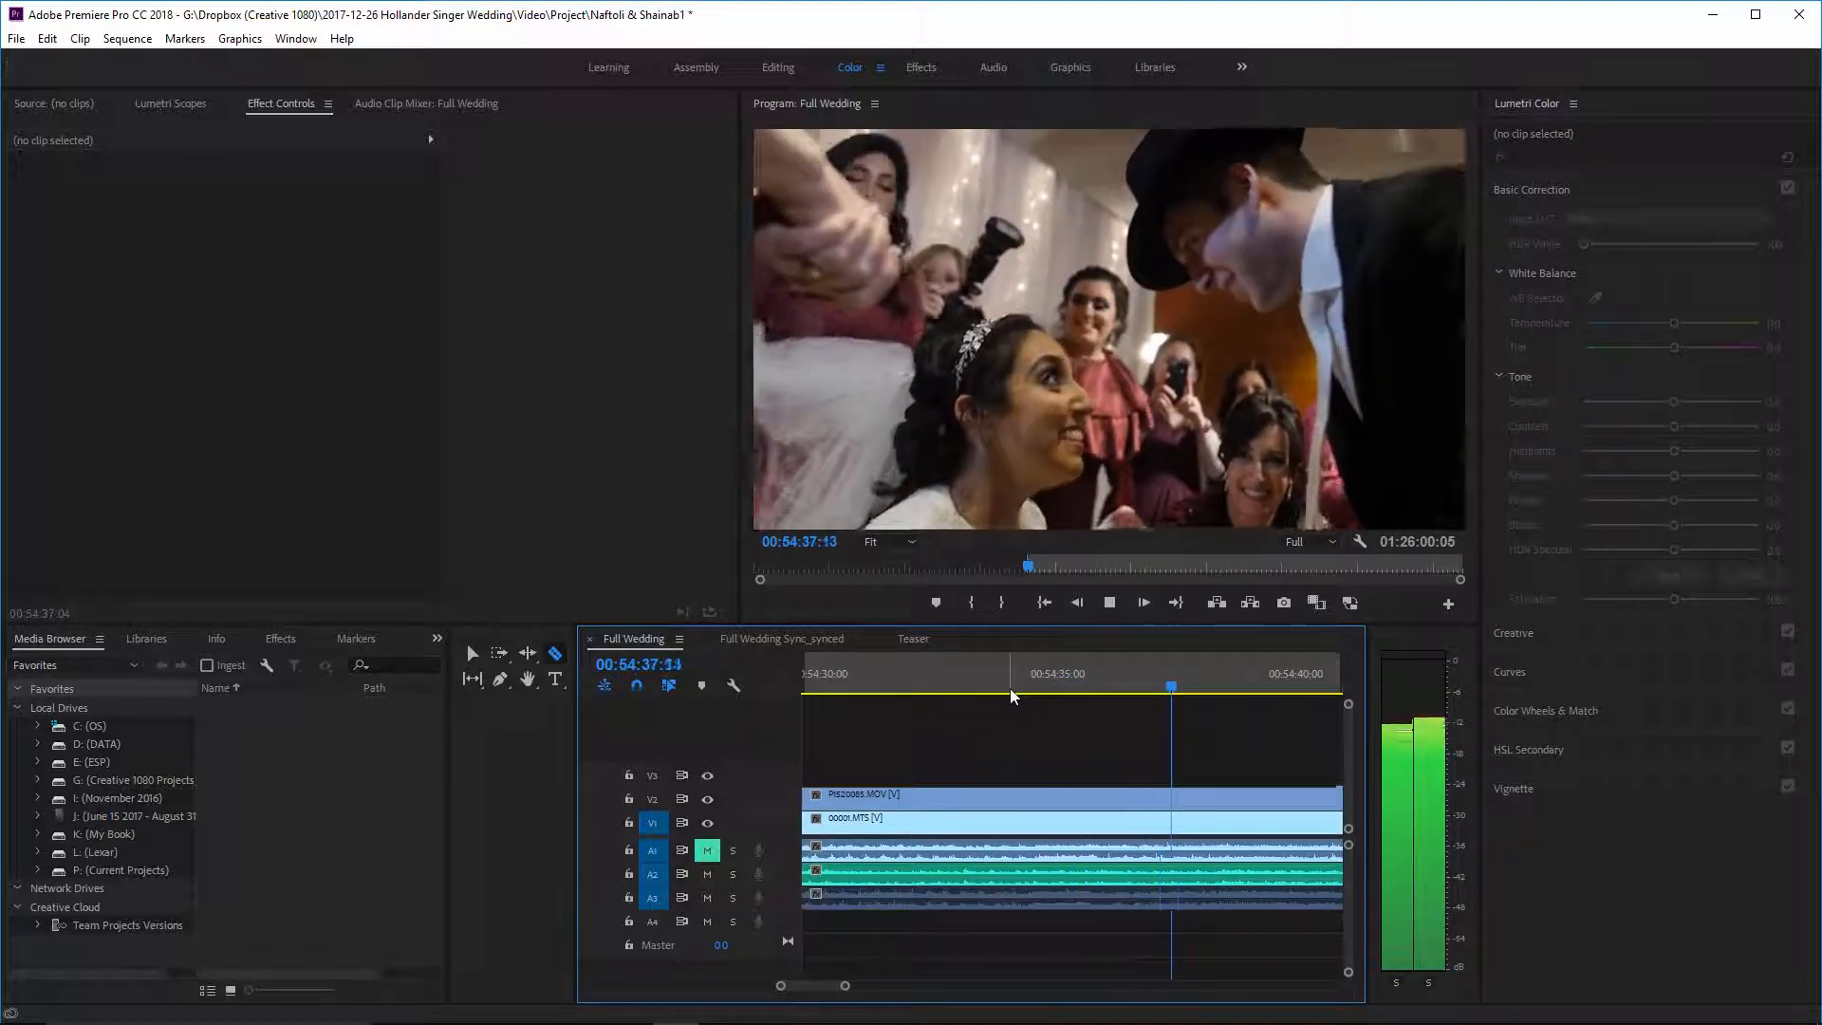
{"action": "scroll", "coordinate": [1036, 795], "scroll_direction": "down", "scroll_amount": 5}
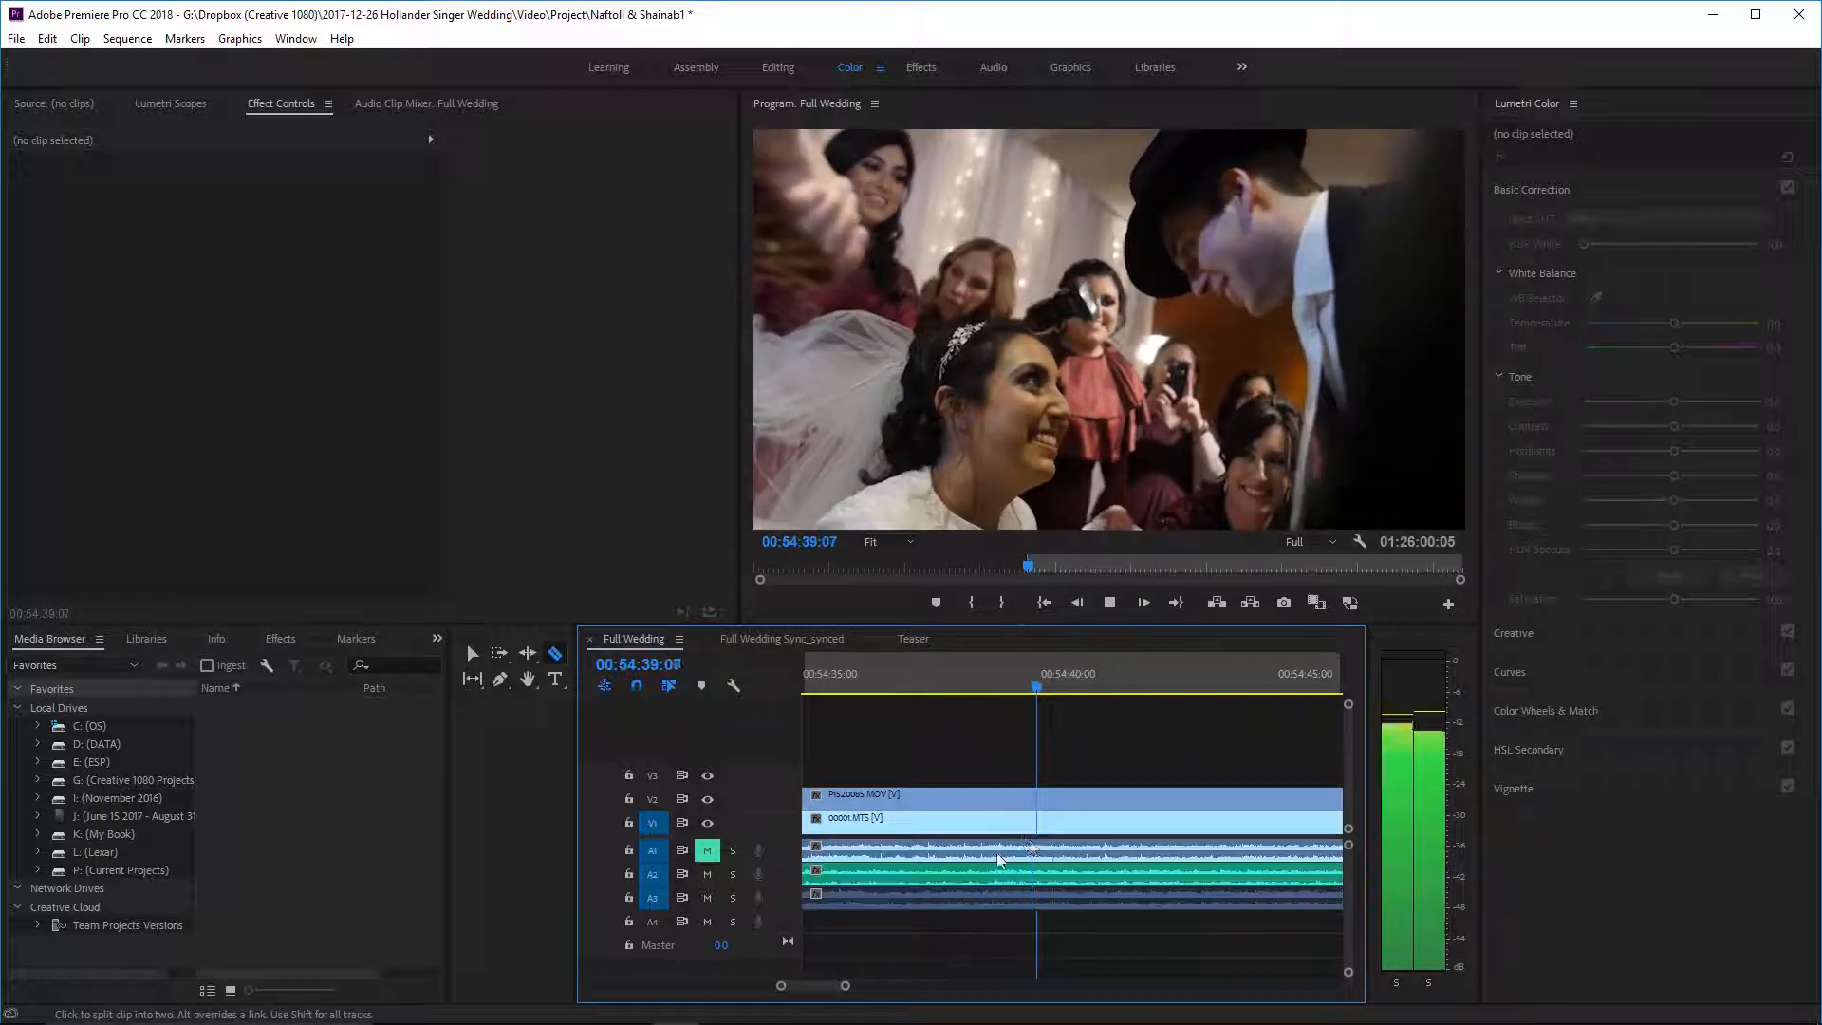
{"action": "left_click_drag", "start_coordinate": [845, 989], "coordinate": [884, 985]}
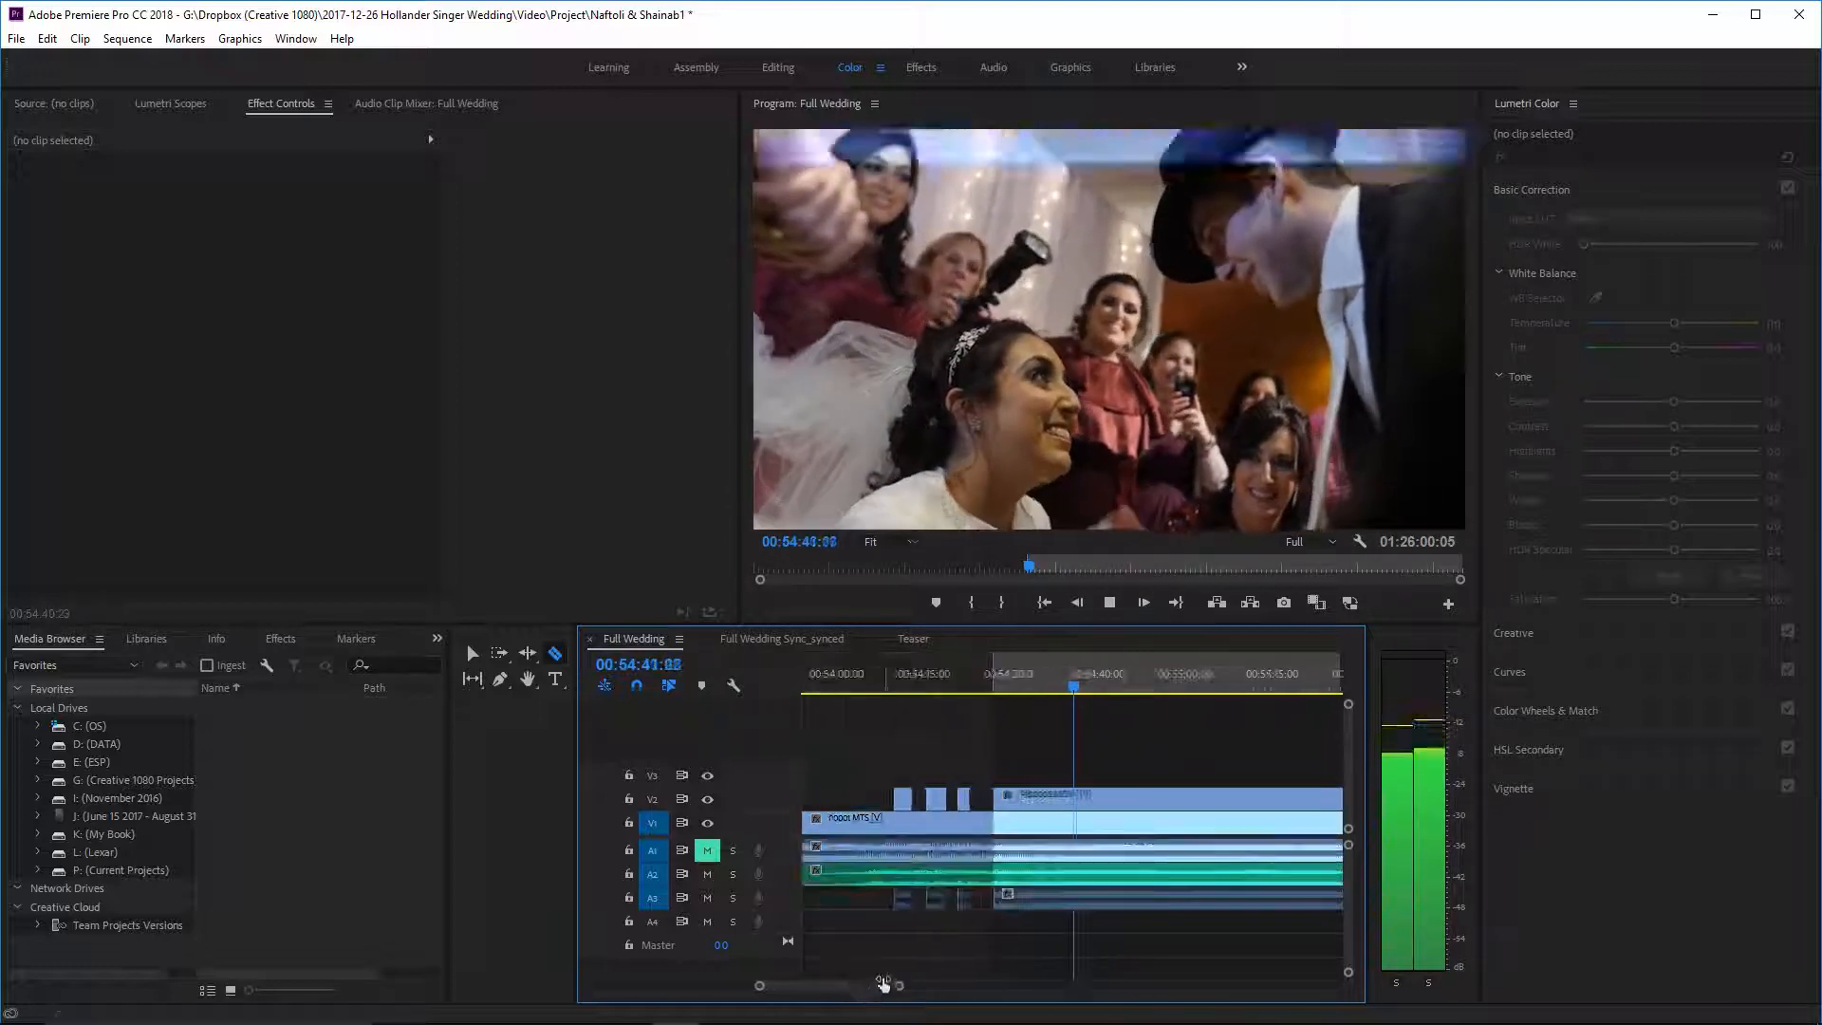
{"action": "scroll", "coordinate": [1115, 845], "scroll_direction": "up", "scroll_amount": 3}
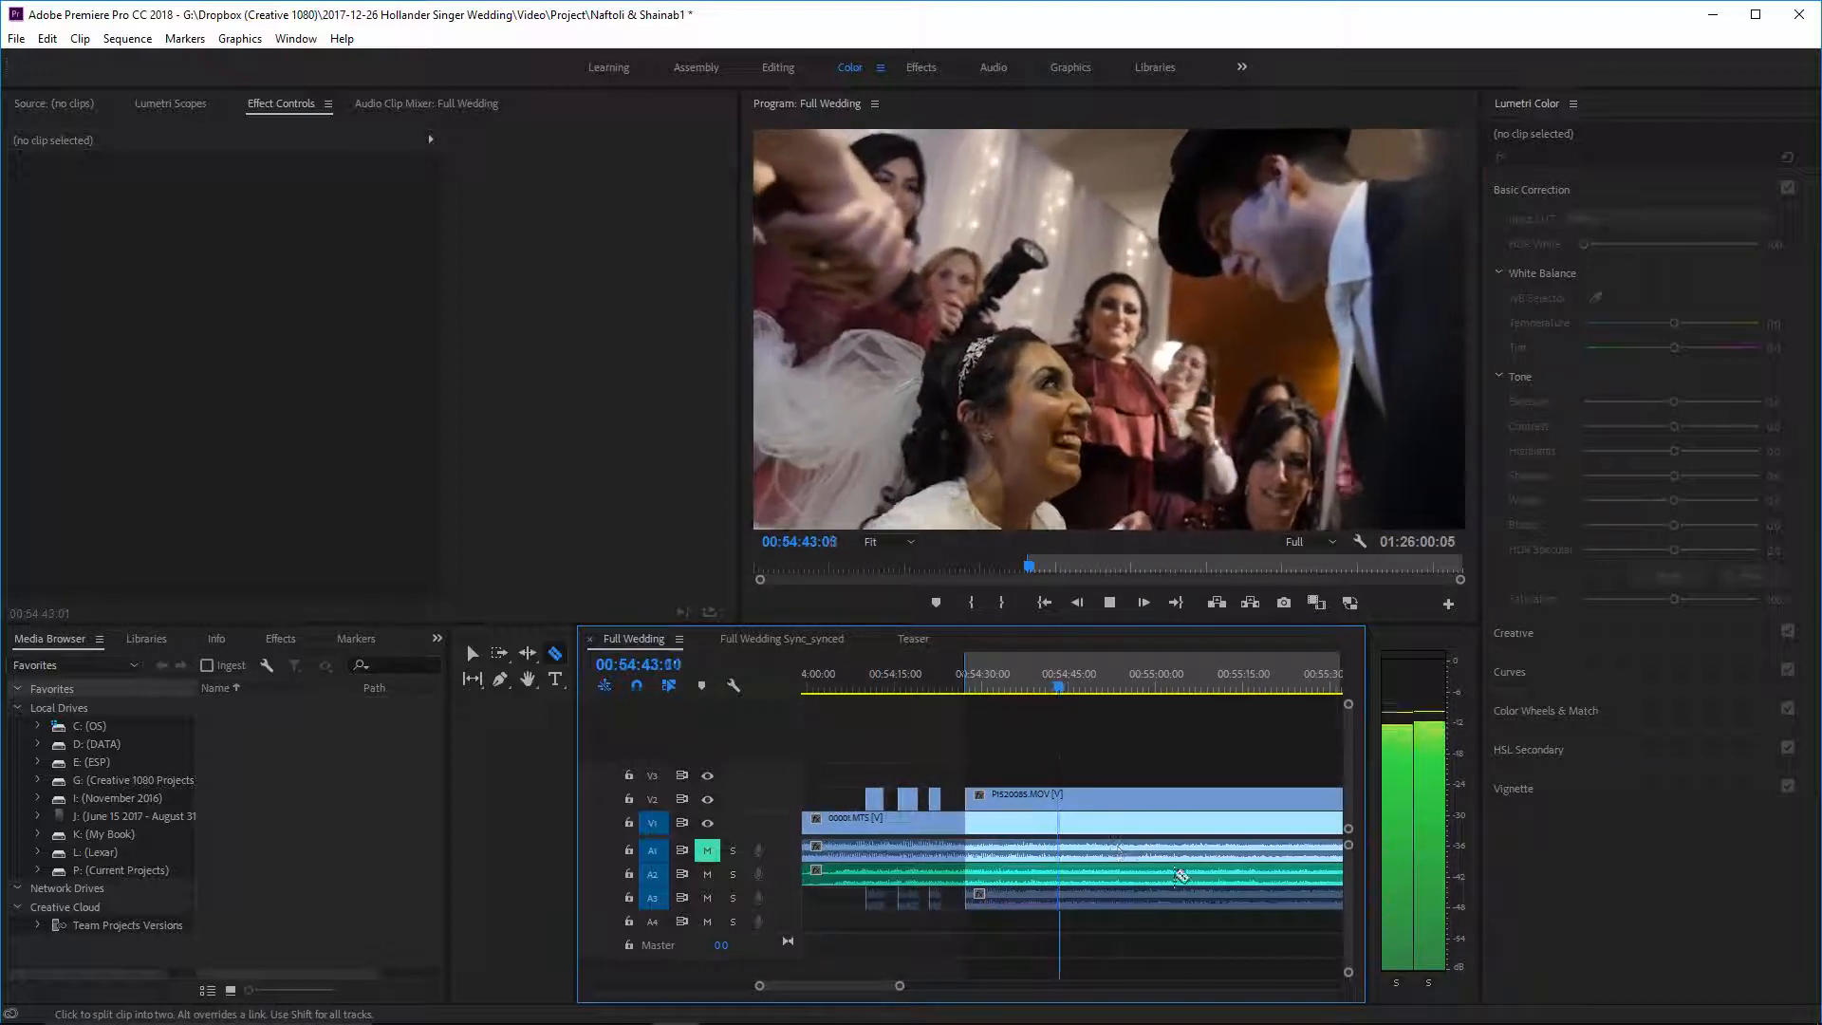
{"action": "mouse_move", "coordinate": [1074, 690]}
{"action": "left_mouse_down"}
{"action": "mouse_move", "coordinate": [1117, 700]}
{"action": "mouse_move", "coordinate": [1097, 697]}
{"action": "left_mouse_up"}
{"action": "key", "text": "space"}
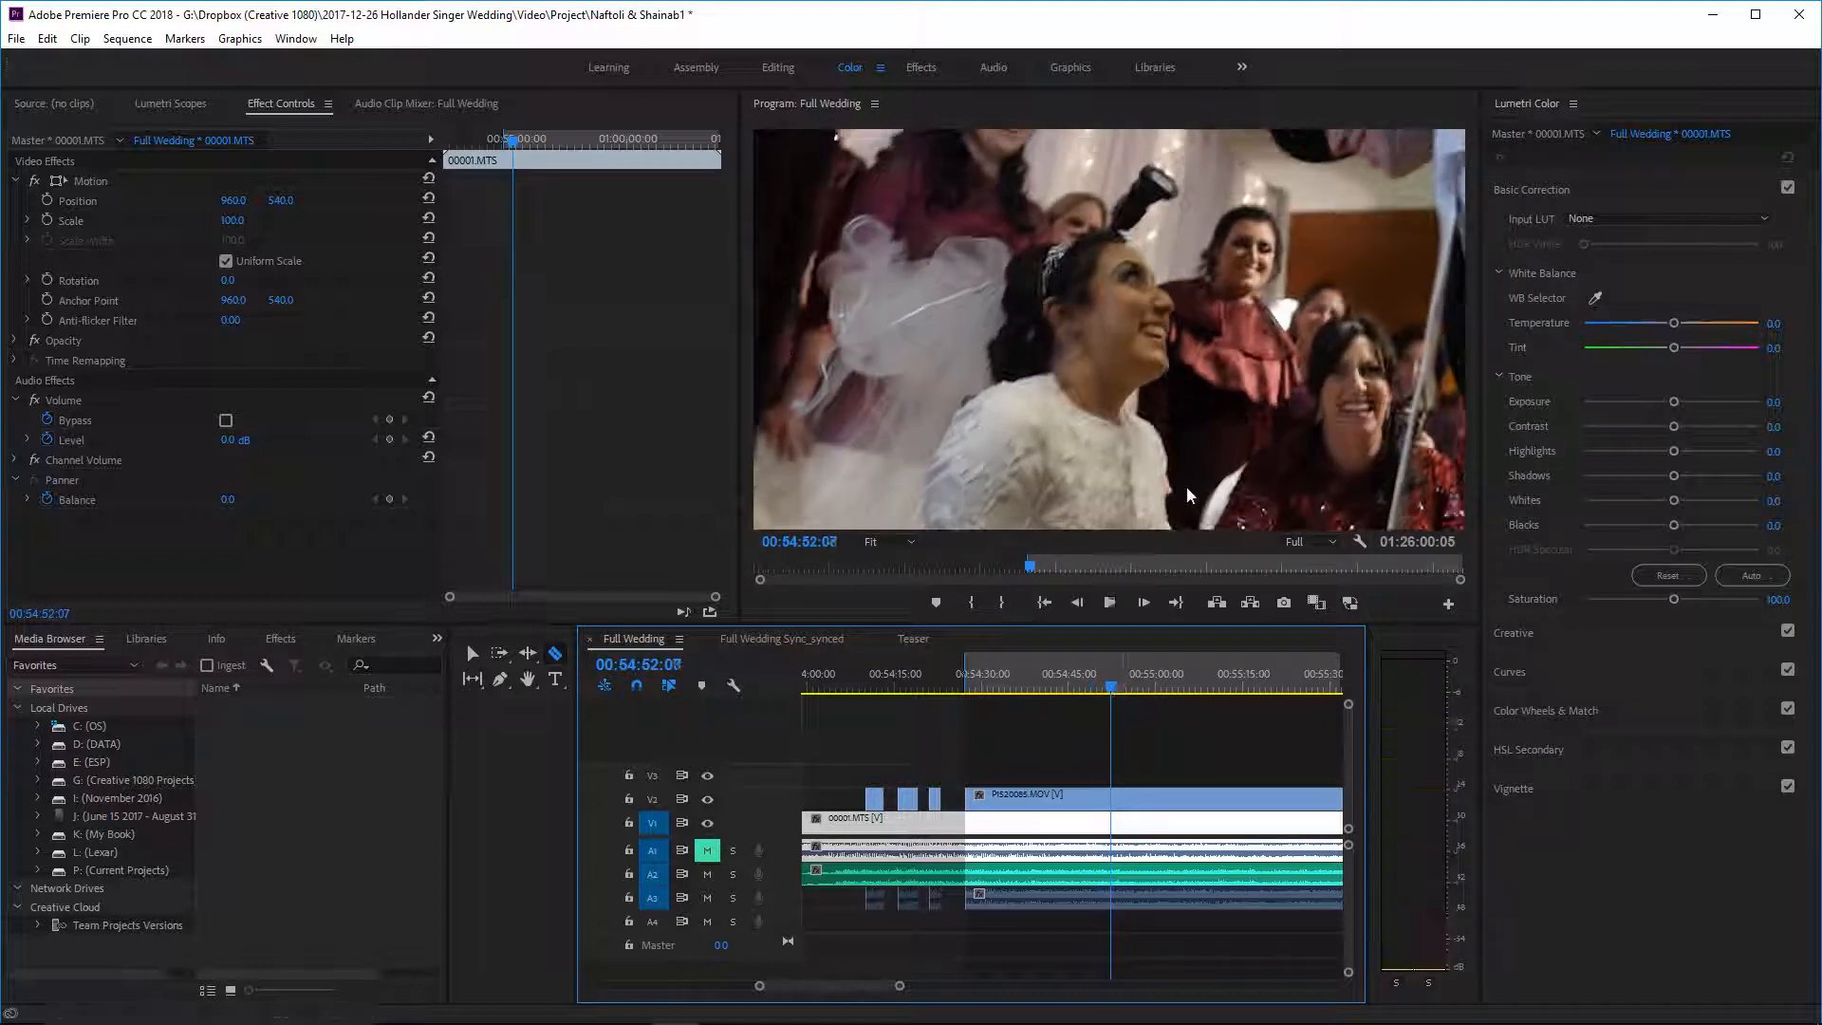
- Recheck the shot from 00:54:28:23 onward and split P1520085.MOV where it ends, at about 00:54:50
{"action": "left_click", "coordinate": [974, 690]}
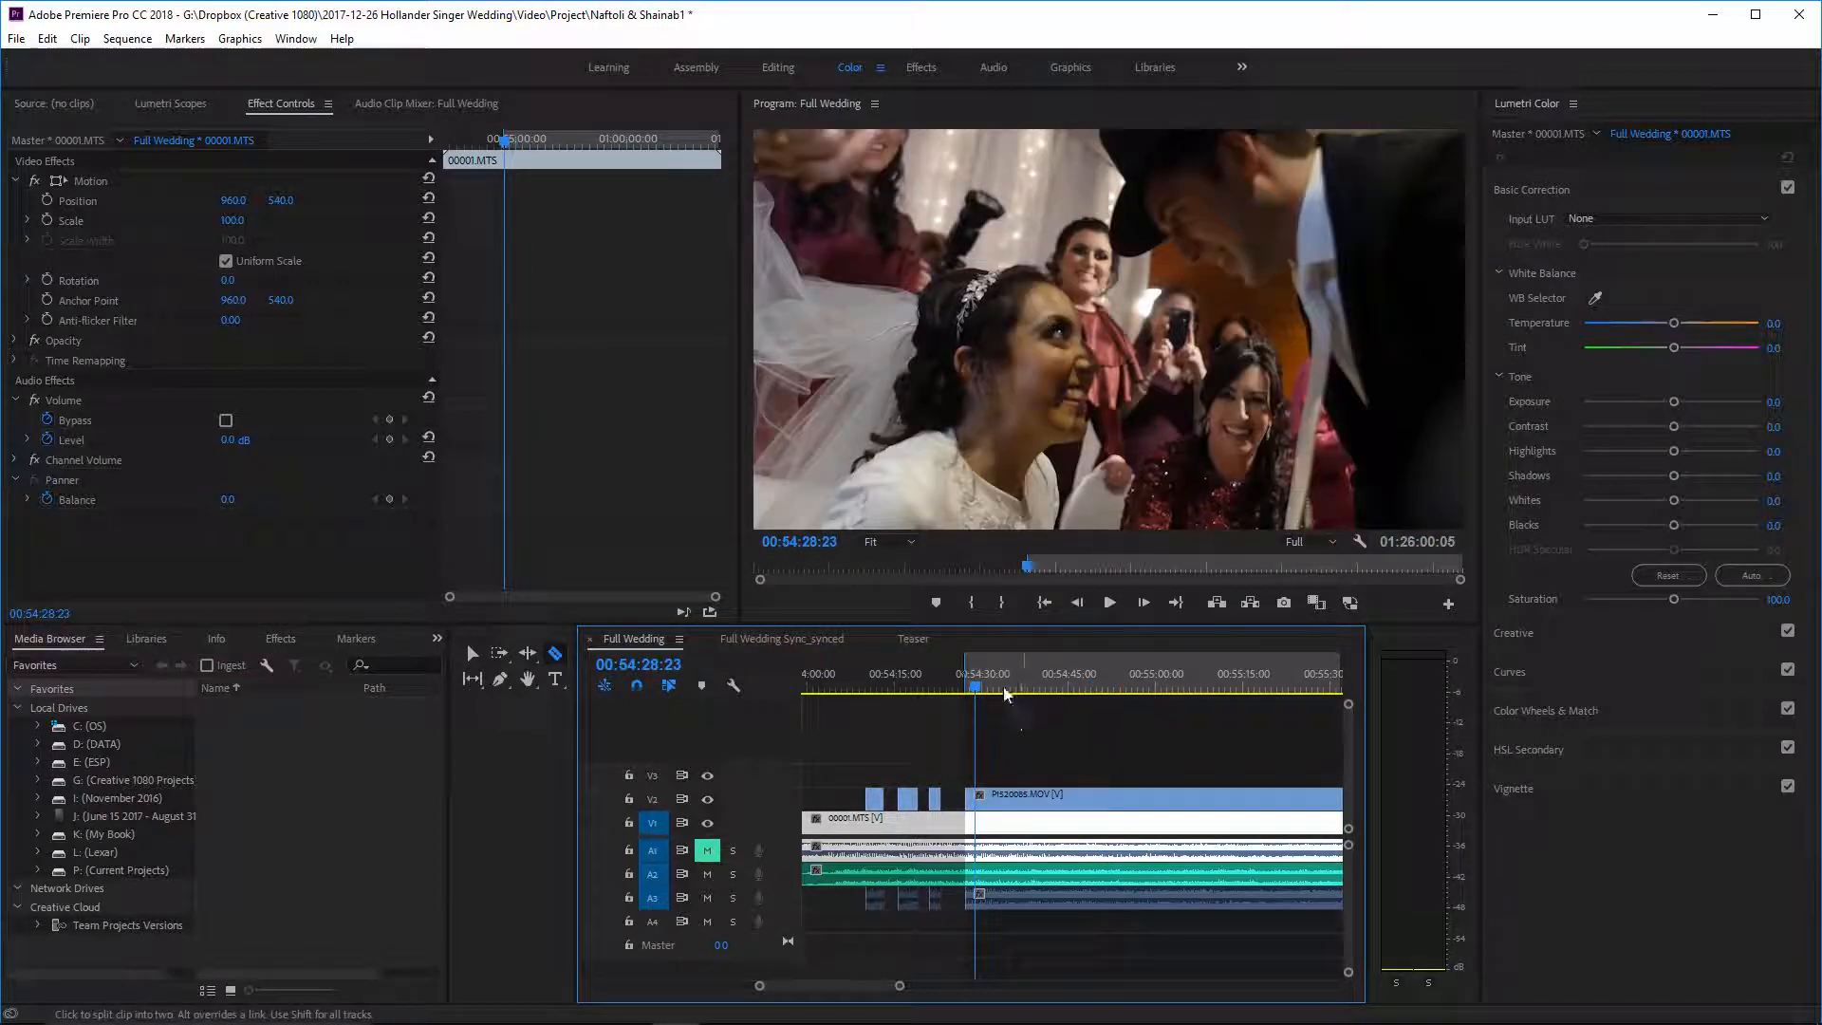
{"action": "left_click", "coordinate": [1042, 676]}
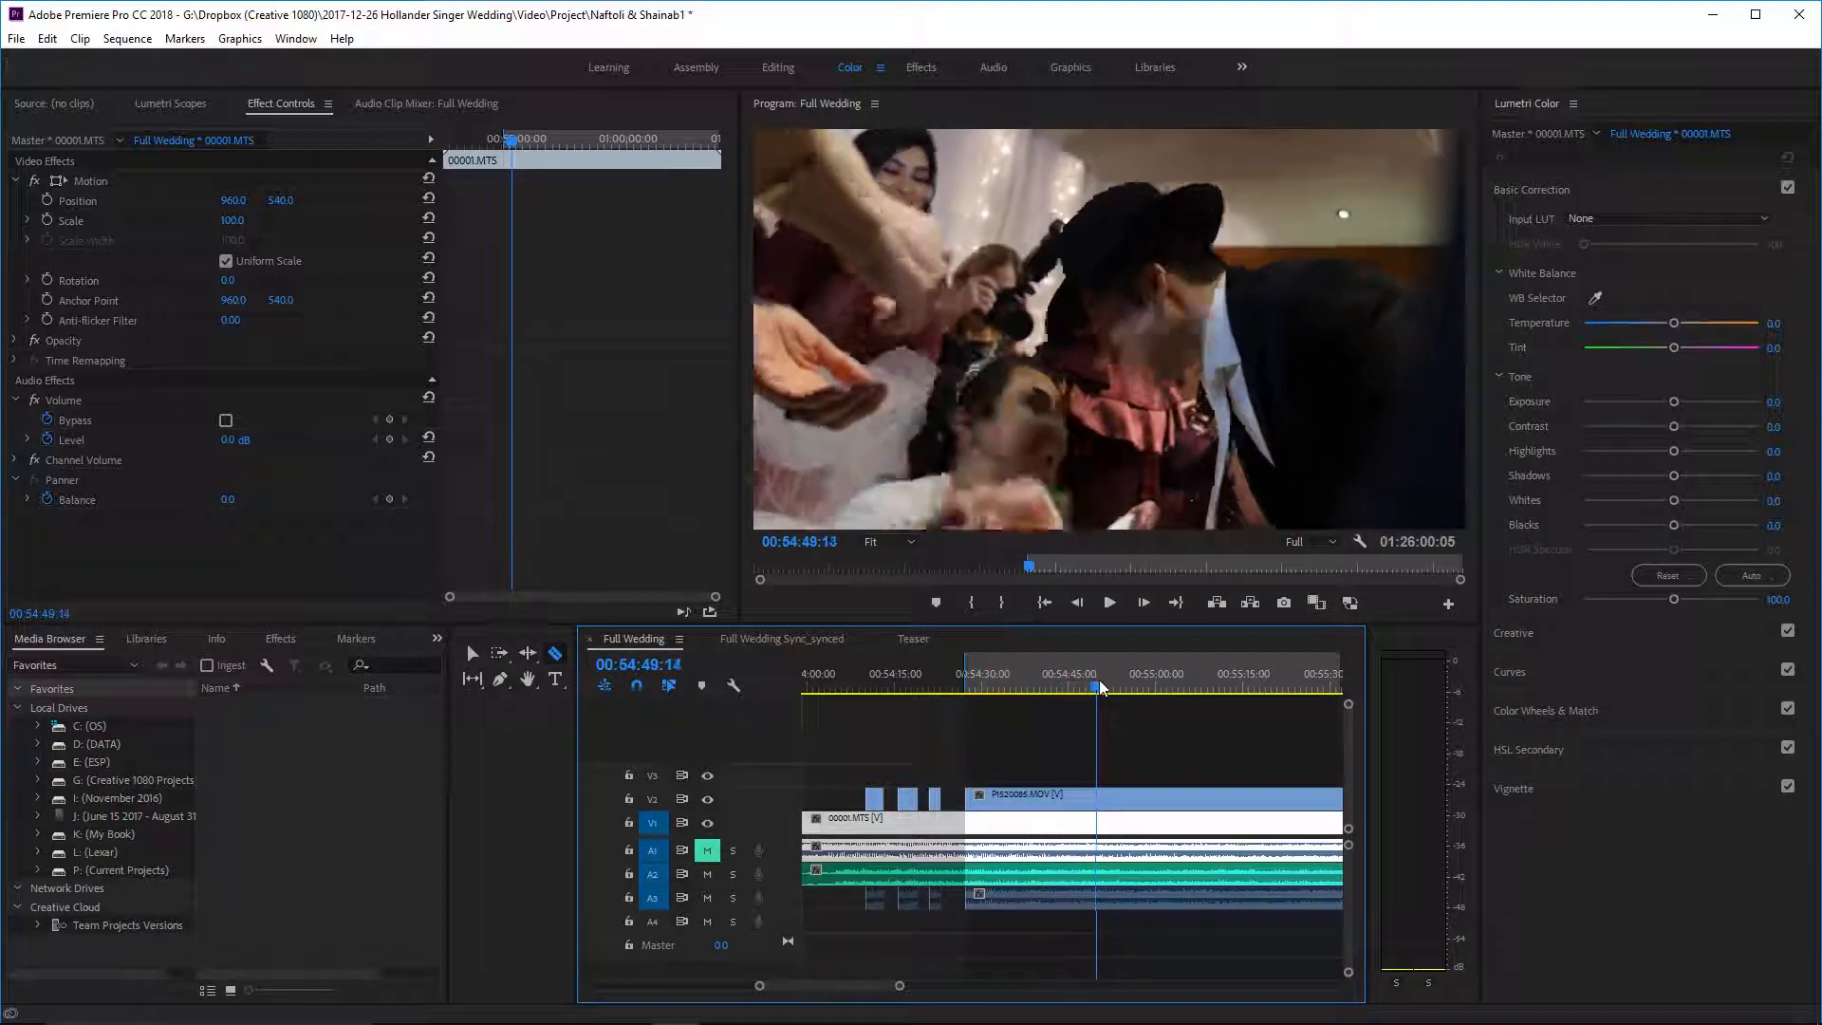
{"action": "key", "text": "space"}
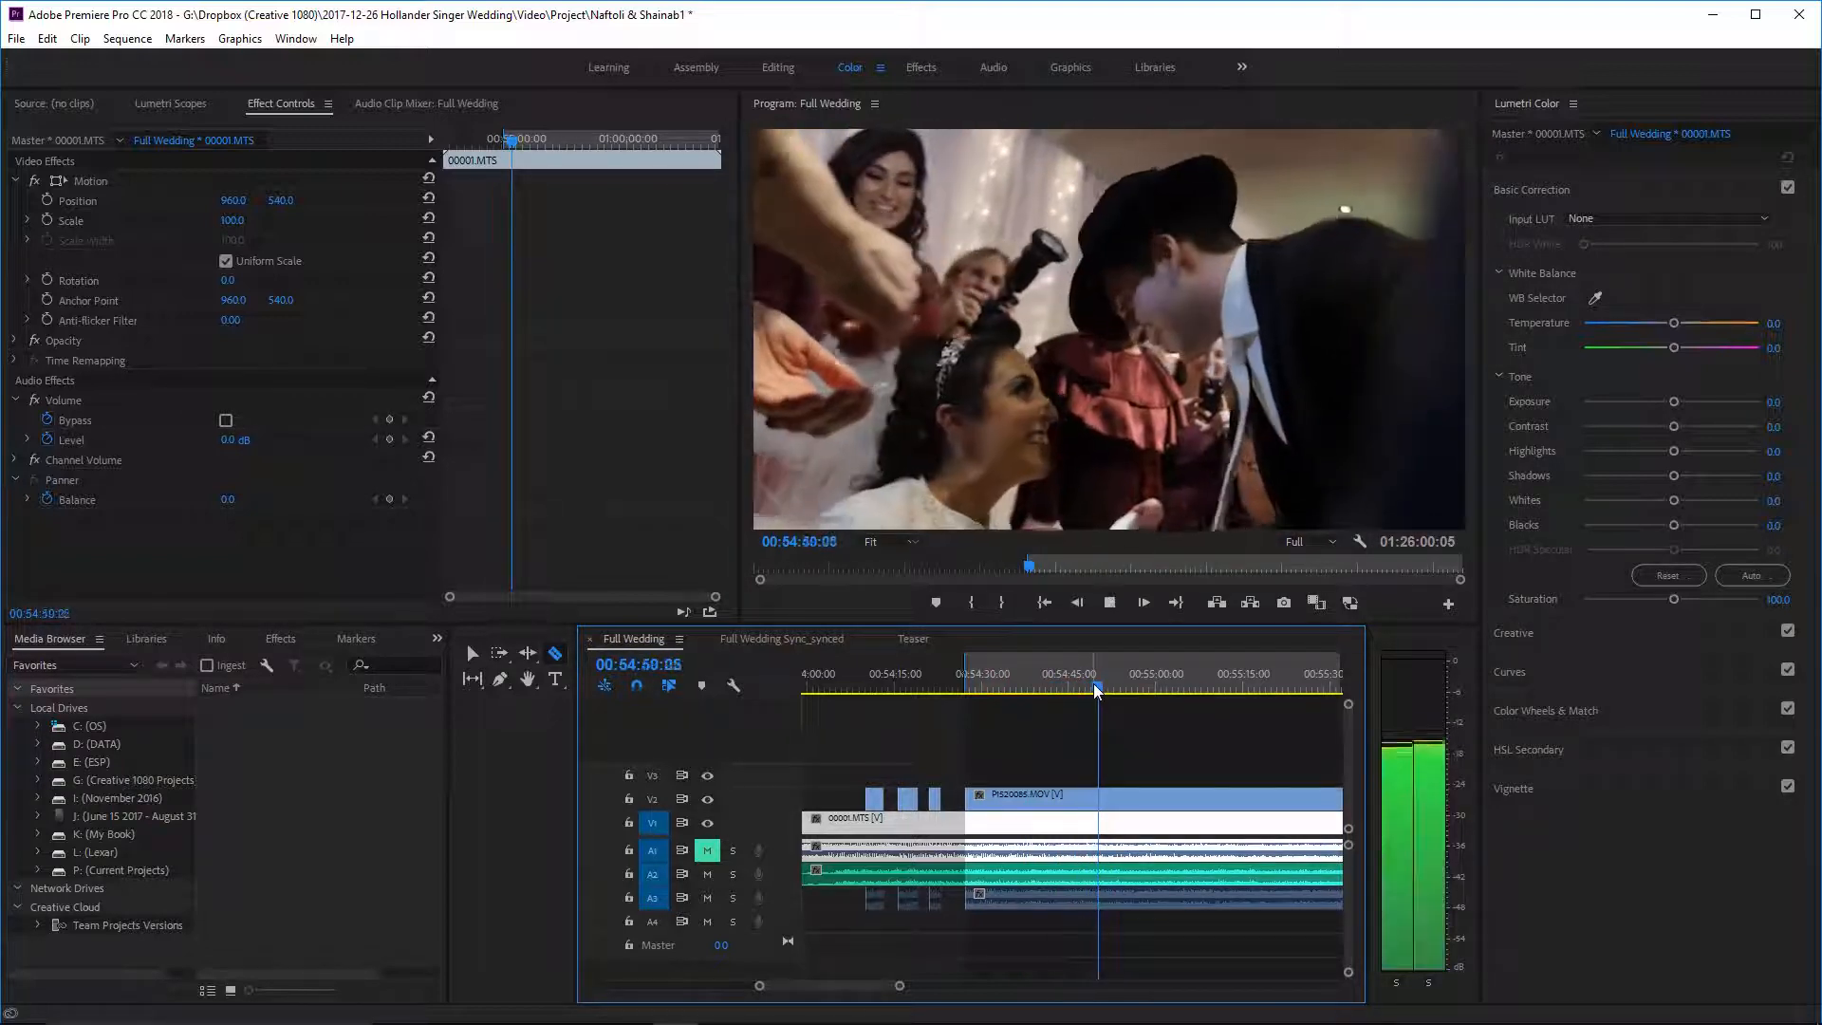
{"action": "key", "text": "space"}
{"action": "left_click", "coordinate": [1112, 795]}
- Mark a new in point at about 00:54:56, split P1520085.MOV there, and clear the piece between the last two splits
{"action": "key", "text": "space"}
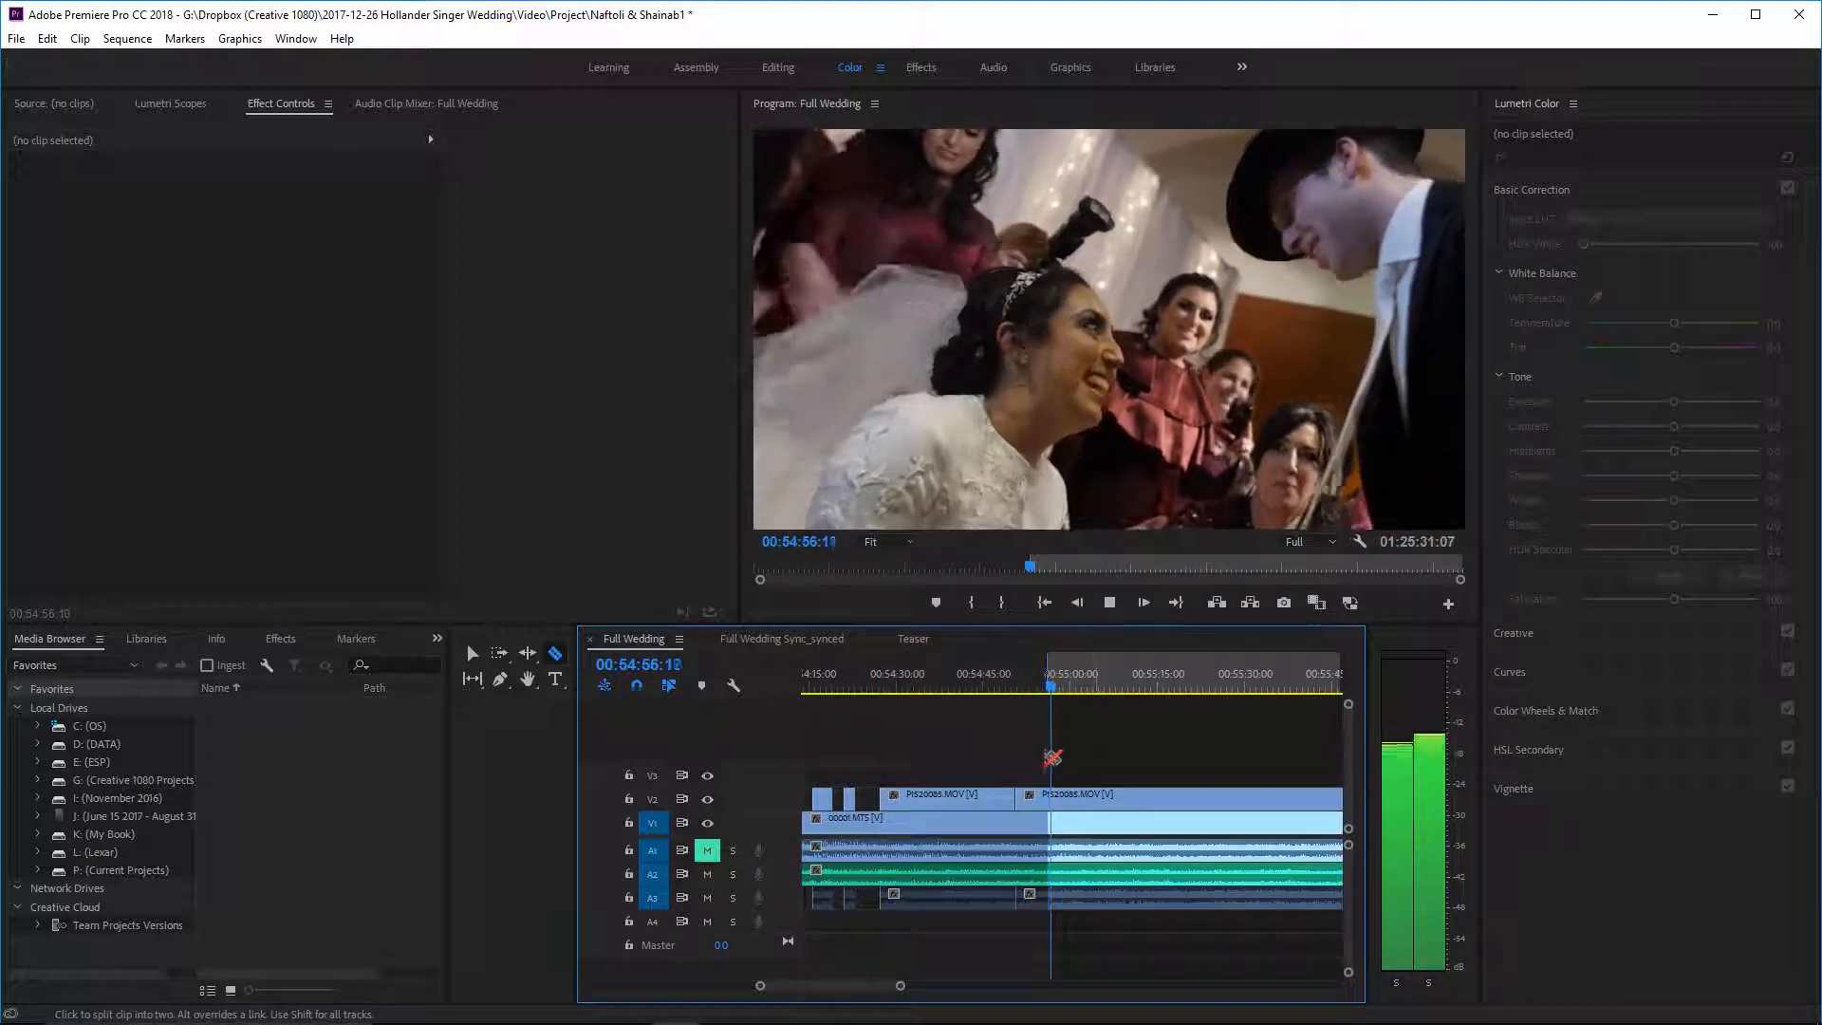
{"action": "right_click", "coordinate": [1034, 795]}
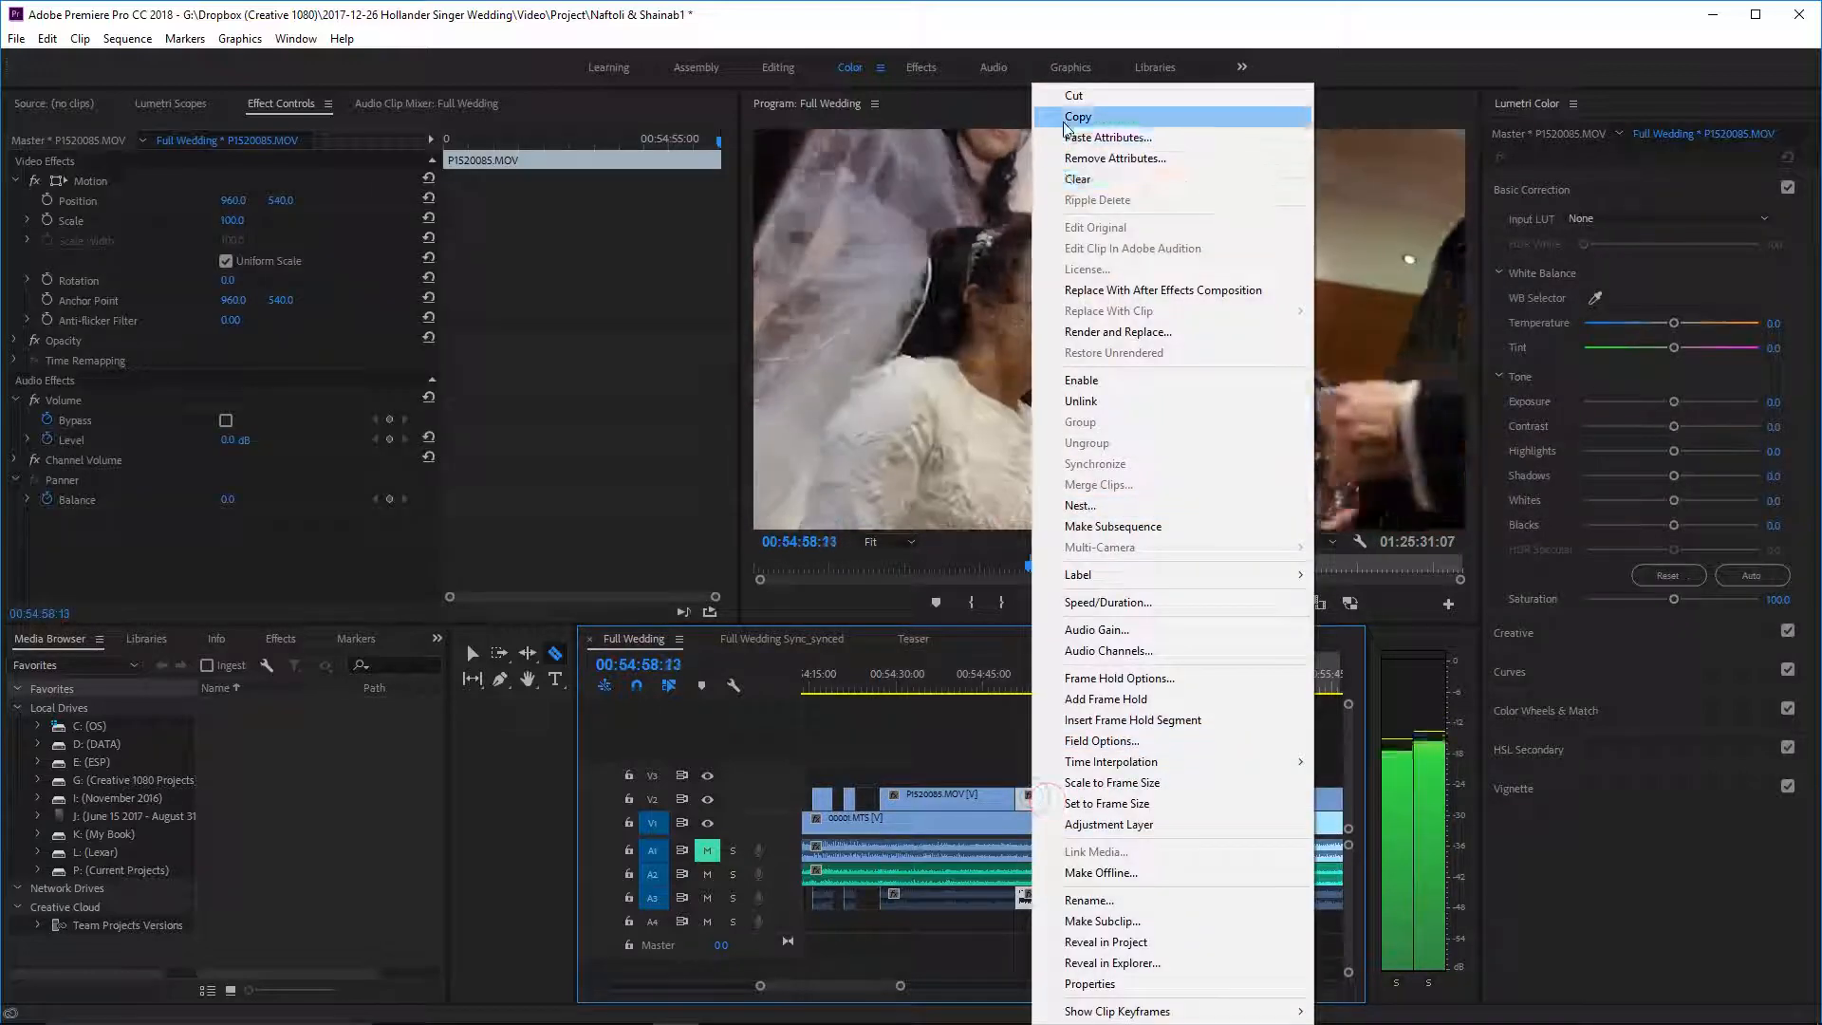
{"action": "left_click", "coordinate": [1096, 182]}
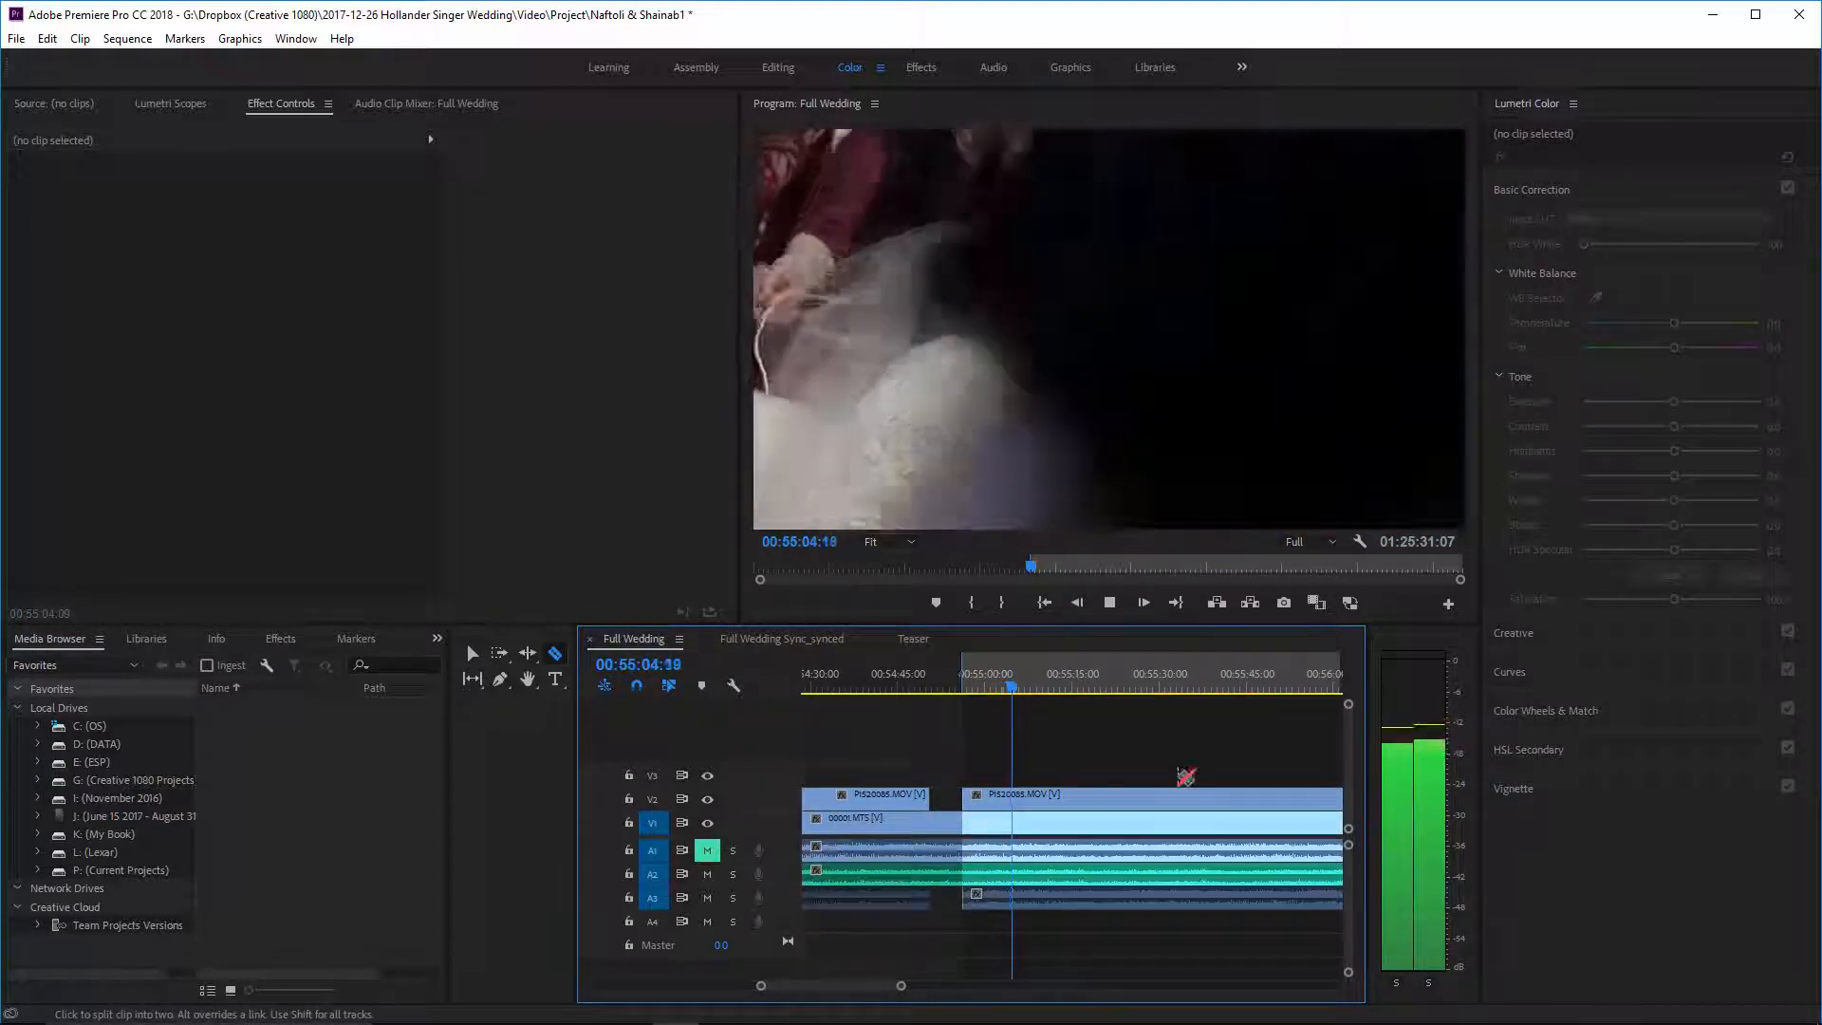
- Step back to the last steady frame of the veiled bride and split P1520085.MOV at 00:55:05:17
{"action": "key", "text": "space"}
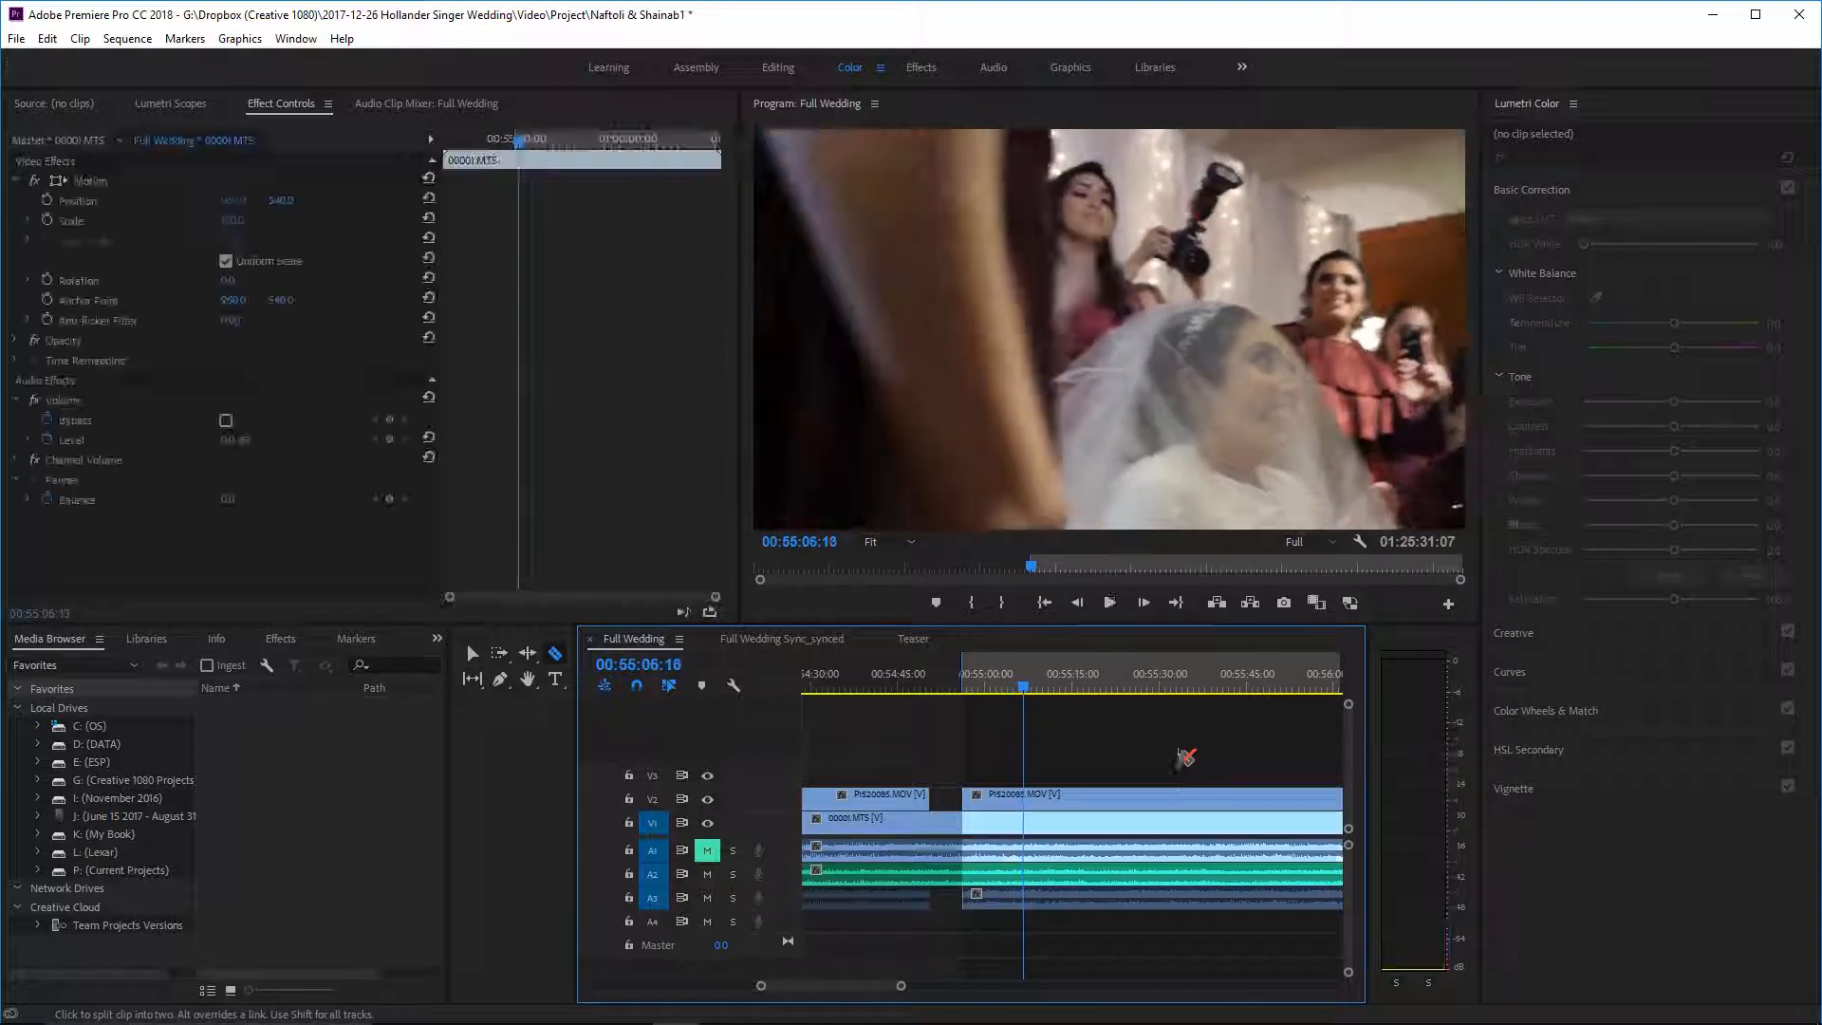
{"action": "key", "text": "Left"}
{"action": "key", "text": "Left"}
{"action": "key", "text": "Left"}
{"action": "key", "text": "Left"}
{"action": "key", "text": "Left"}
{"action": "key", "text": "Left"}
{"action": "key", "text": "Left"}
{"action": "key", "text": "Left"}
{"action": "key", "text": "Left"}
{"action": "key", "text": "Left"}
{"action": "key", "text": "Left"}
{"action": "key", "text": "Left"}
{"action": "key", "text": "Left"}
{"action": "key", "text": "Left"}
{"action": "key", "text": "Left"}
{"action": "key", "text": "Left"}
{"action": "key", "text": "Left"}
{"action": "key", "text": "Left"}
{"action": "key", "text": "Left"}
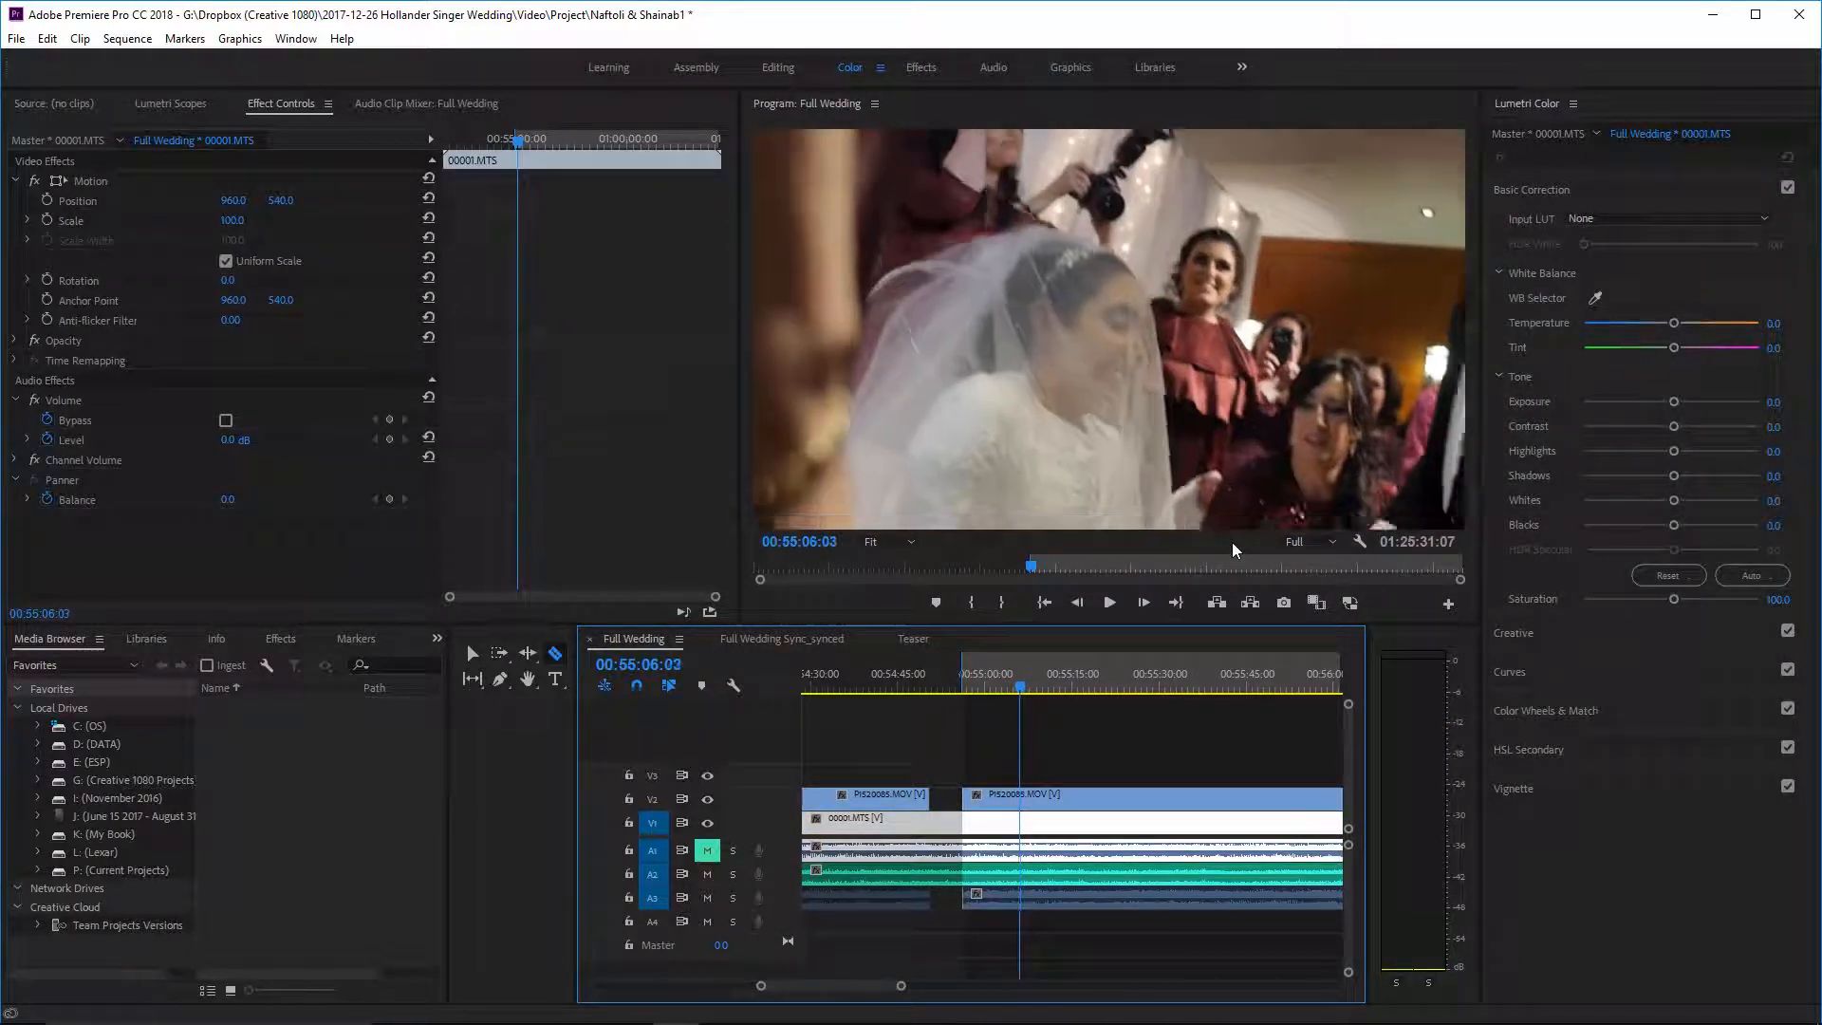
{"action": "key", "text": "Left"}
{"action": "key", "text": "Left"}
{"action": "key", "text": "Left"}
{"action": "key", "text": "Left"}
{"action": "left_click", "coordinate": [1020, 796]}
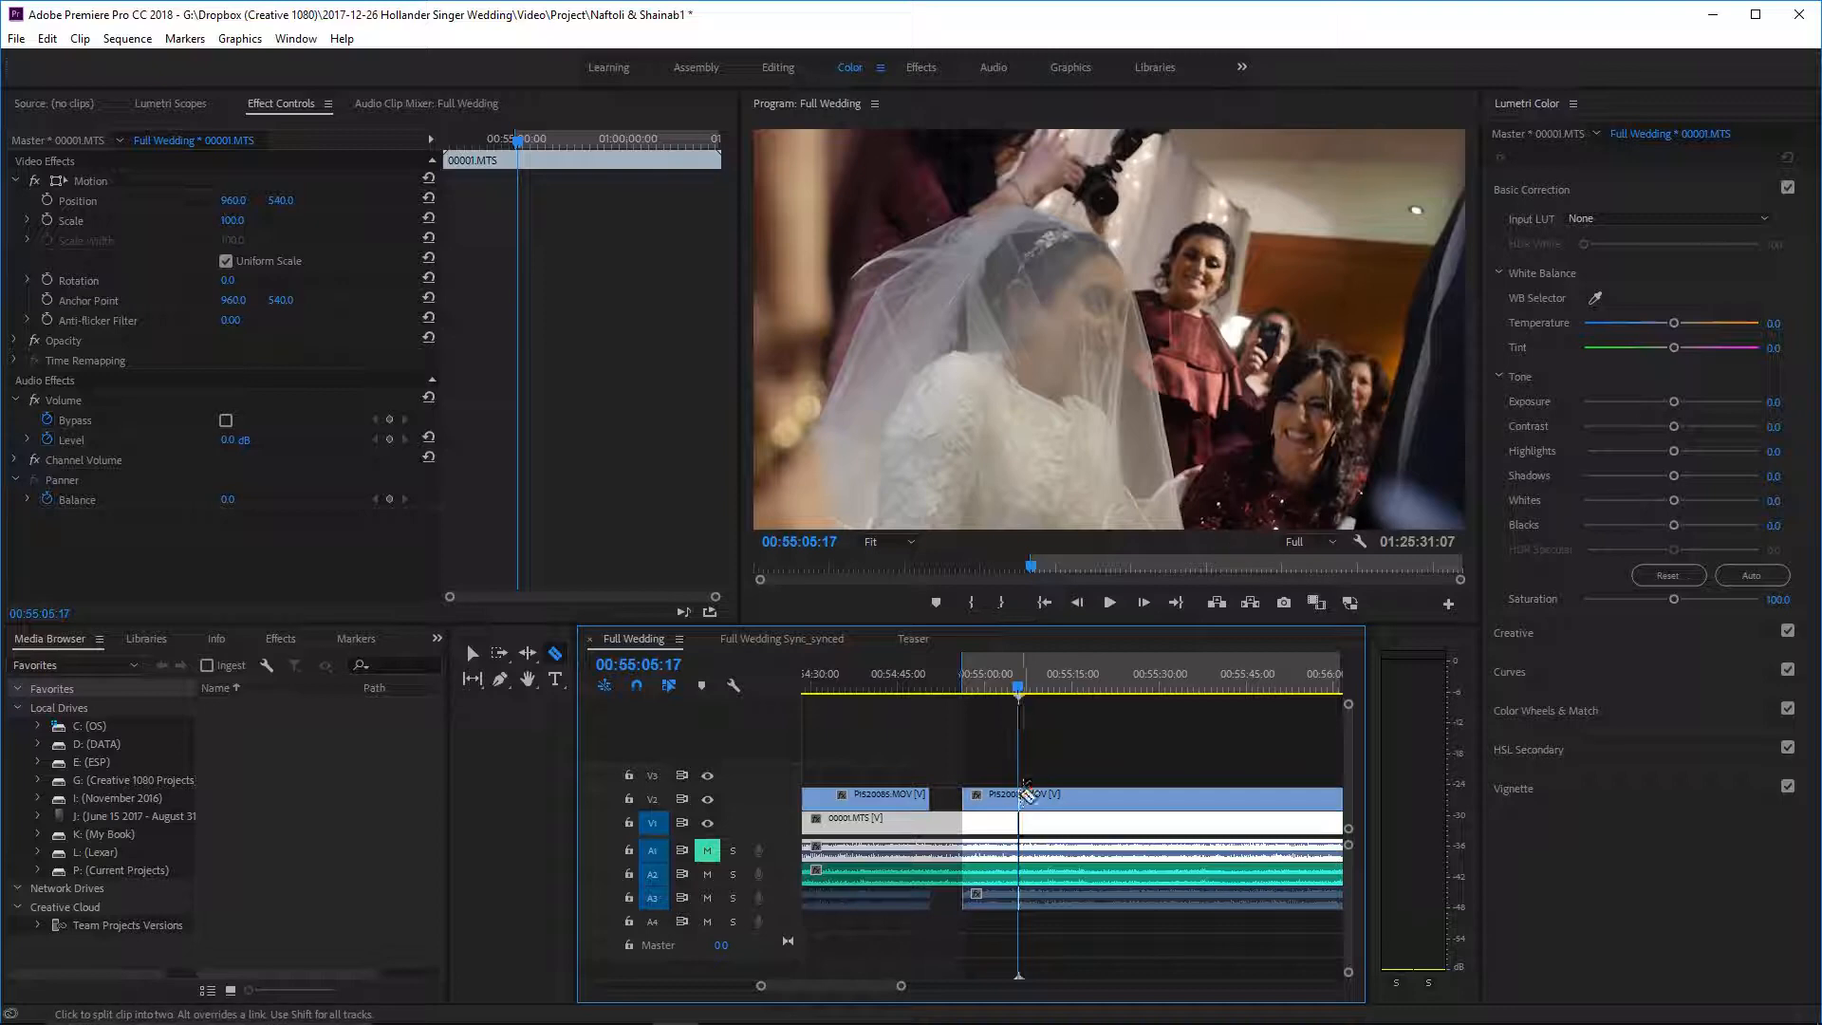
- Mark a new in point at about 00:55:19, split P1520085.MOV there, and clear the piece between 00:55:05:17 and it
{"action": "scroll", "coordinate": [1021, 795], "scroll_direction": "down", "scroll_amount": 2}
{"action": "scroll", "coordinate": [1021, 796], "scroll_direction": "up", "scroll_amount": 1}
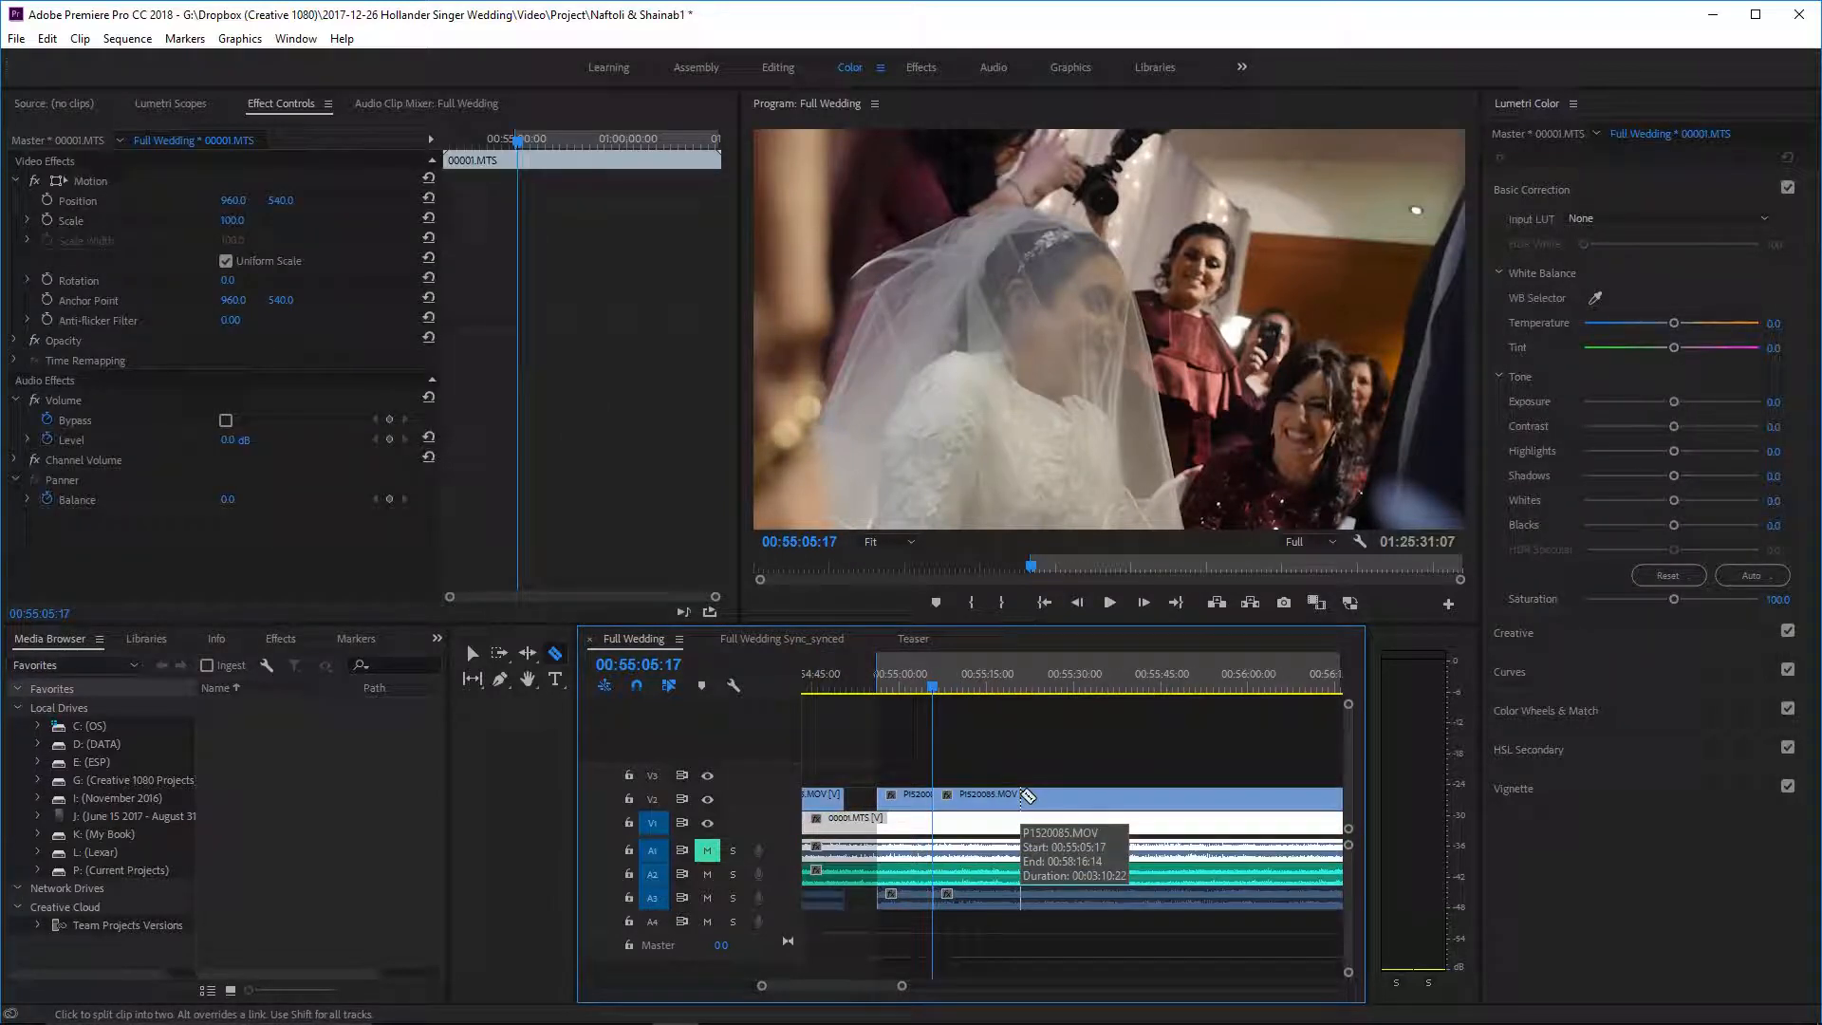
{"action": "key", "text": "space"}
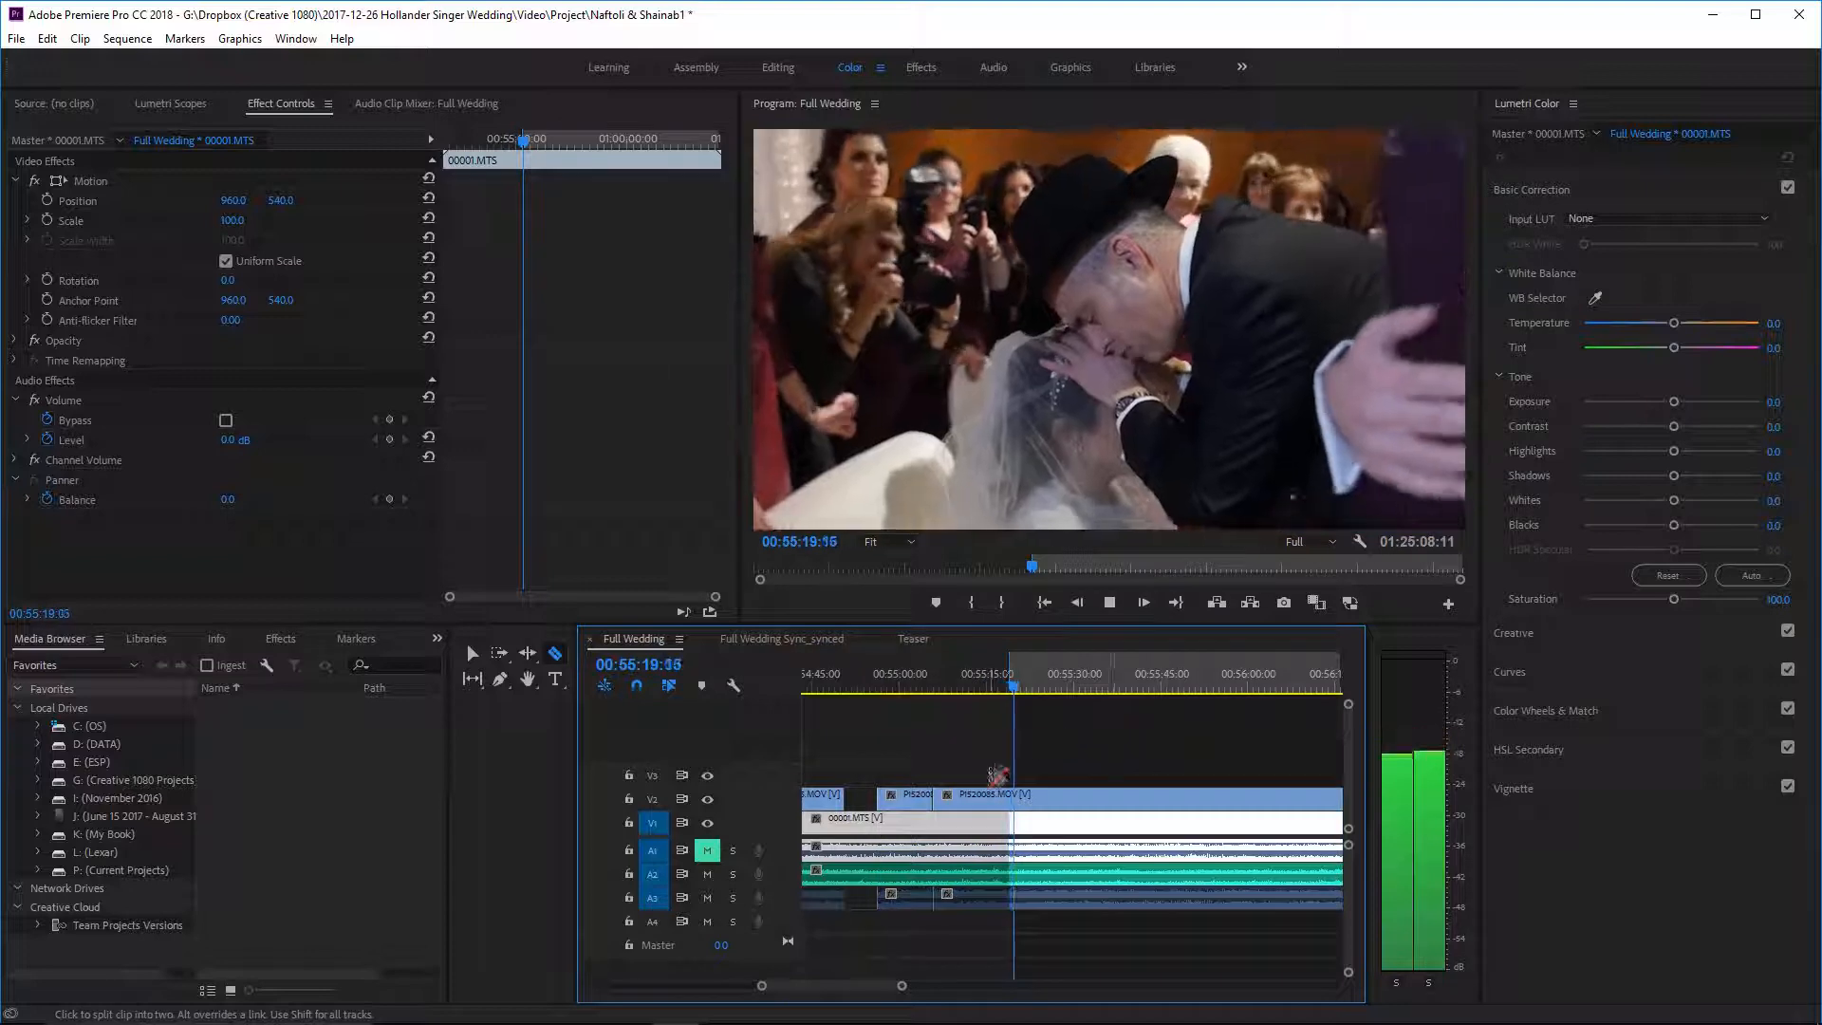
{"action": "right_click", "coordinate": [1016, 795]}
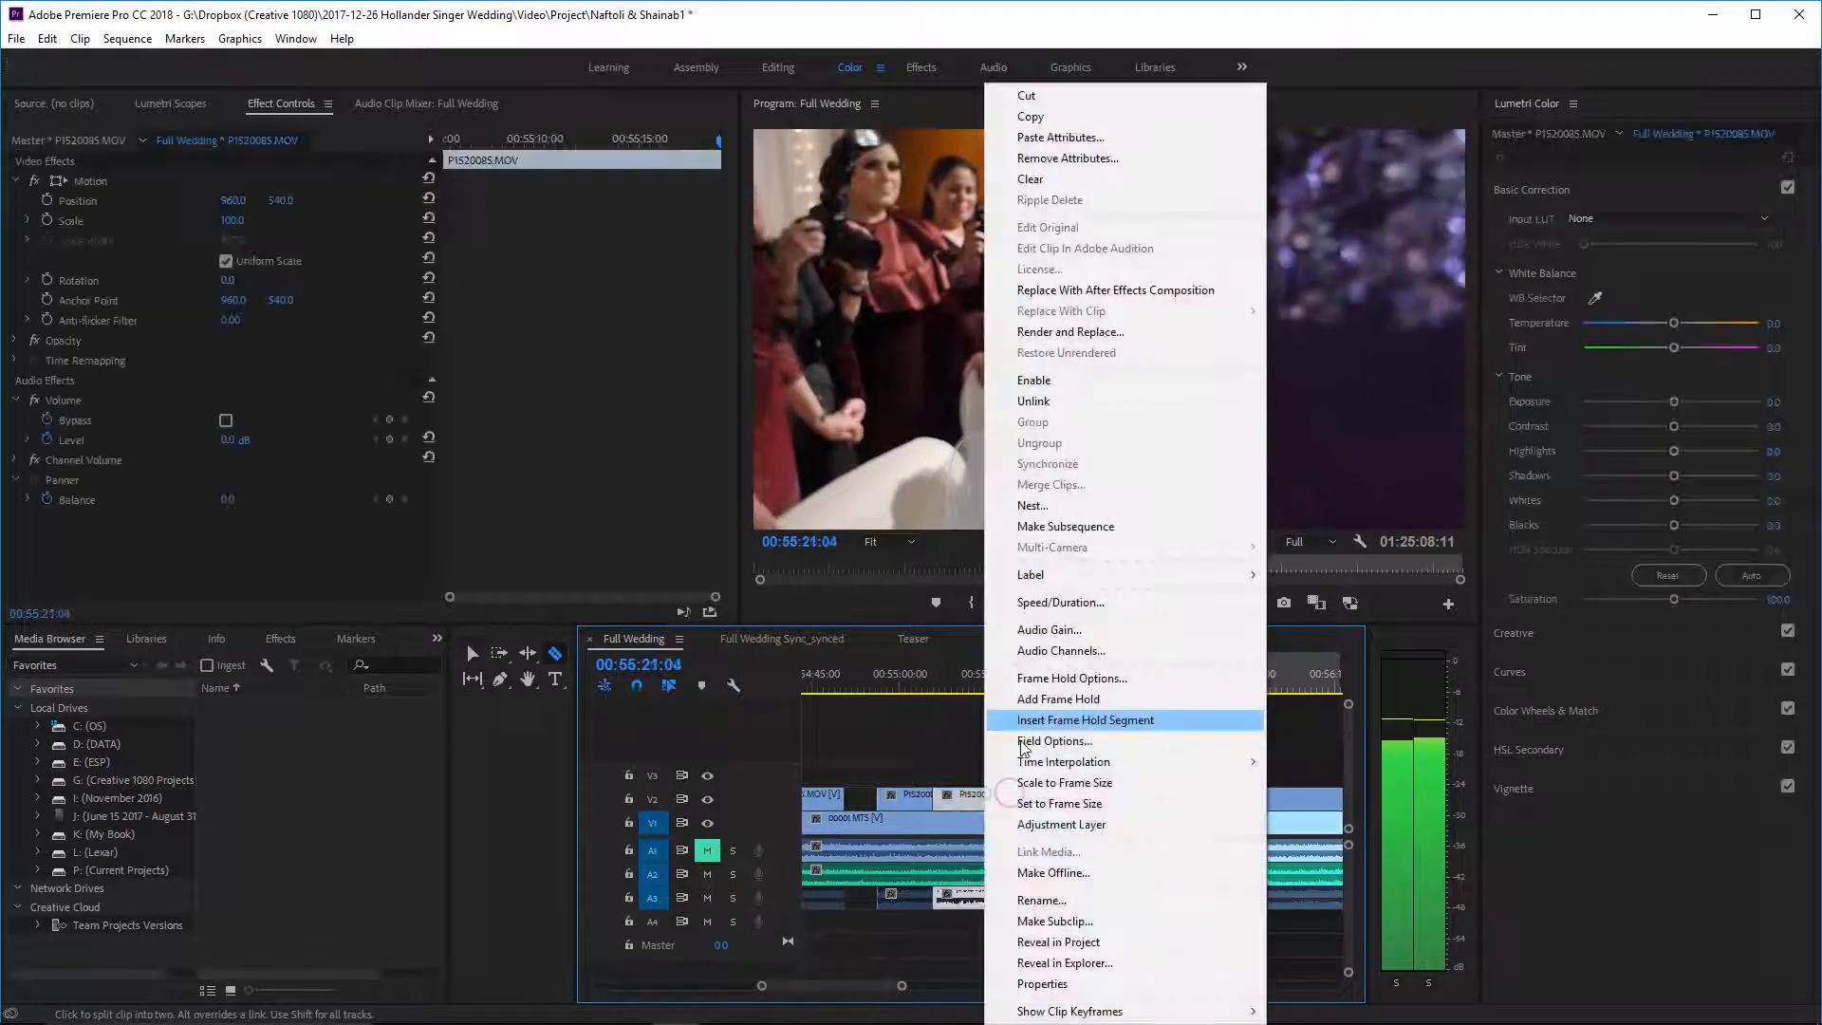
{"action": "left_click", "coordinate": [1043, 188]}
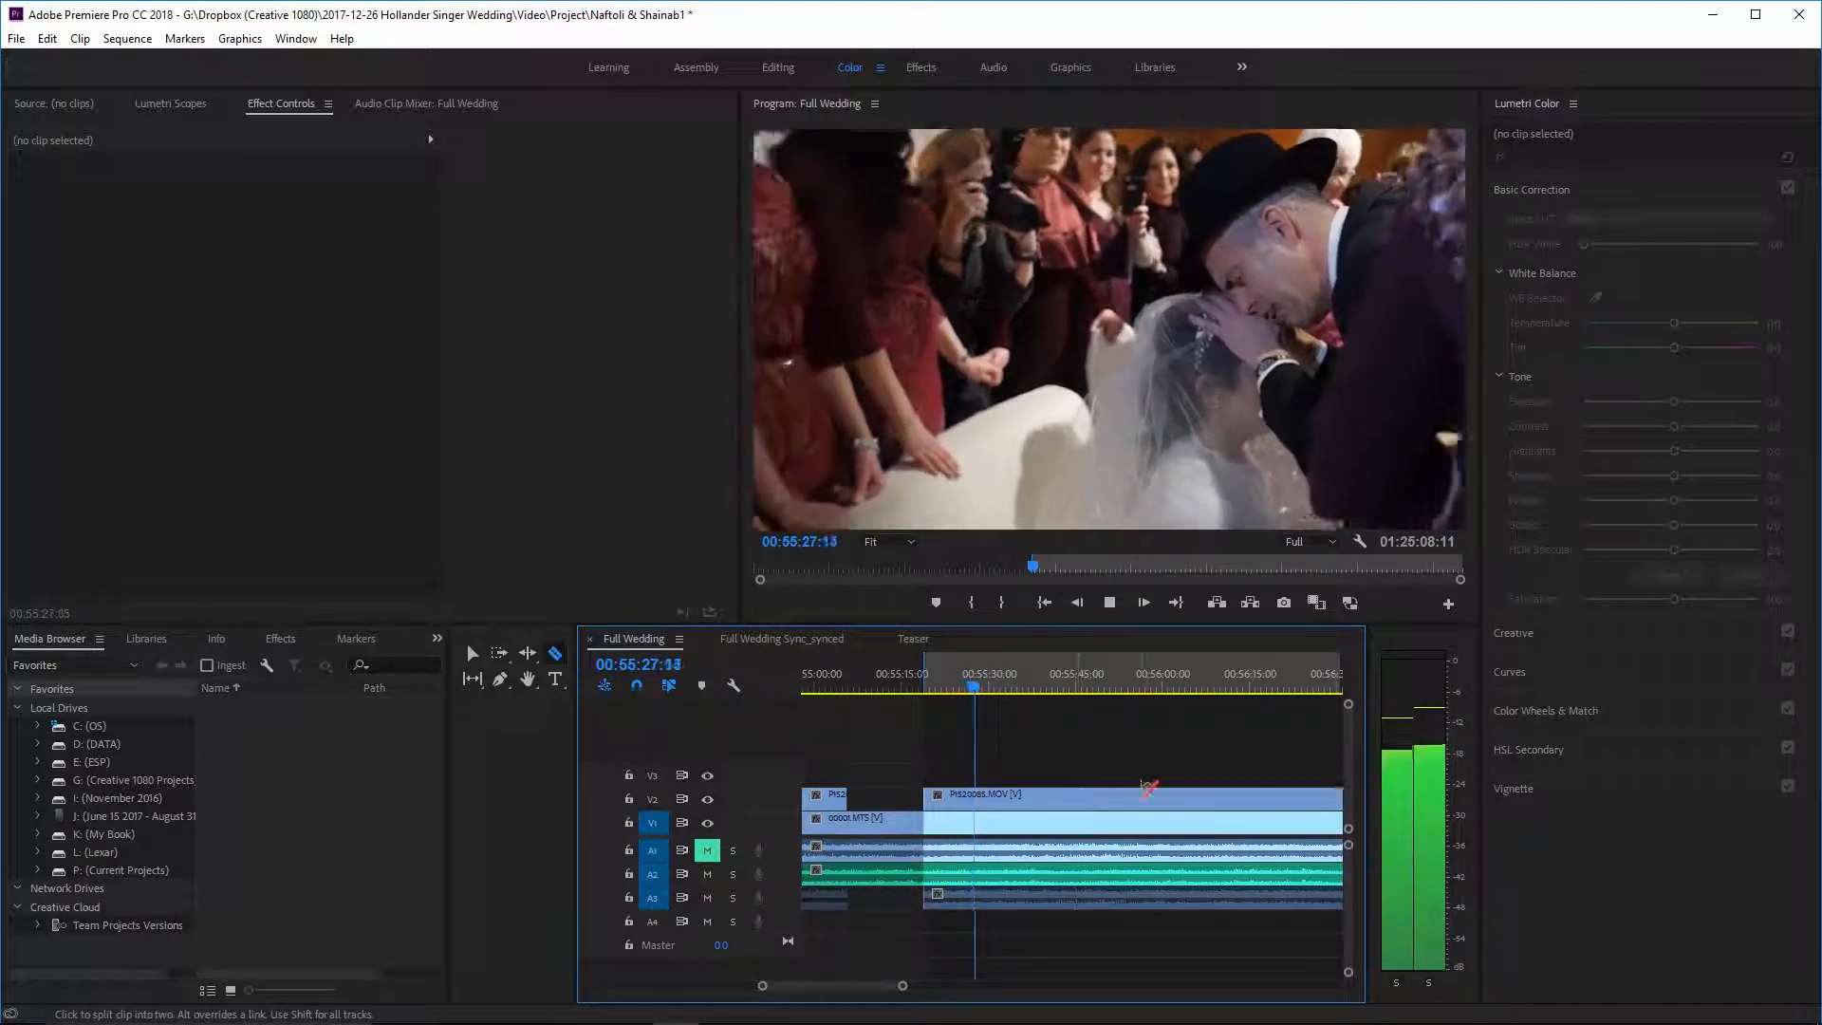
- Review the blessing shot, mark its end with an in point at about 00:55:33, and split P1520085.MOV there
{"action": "key", "text": "i"}
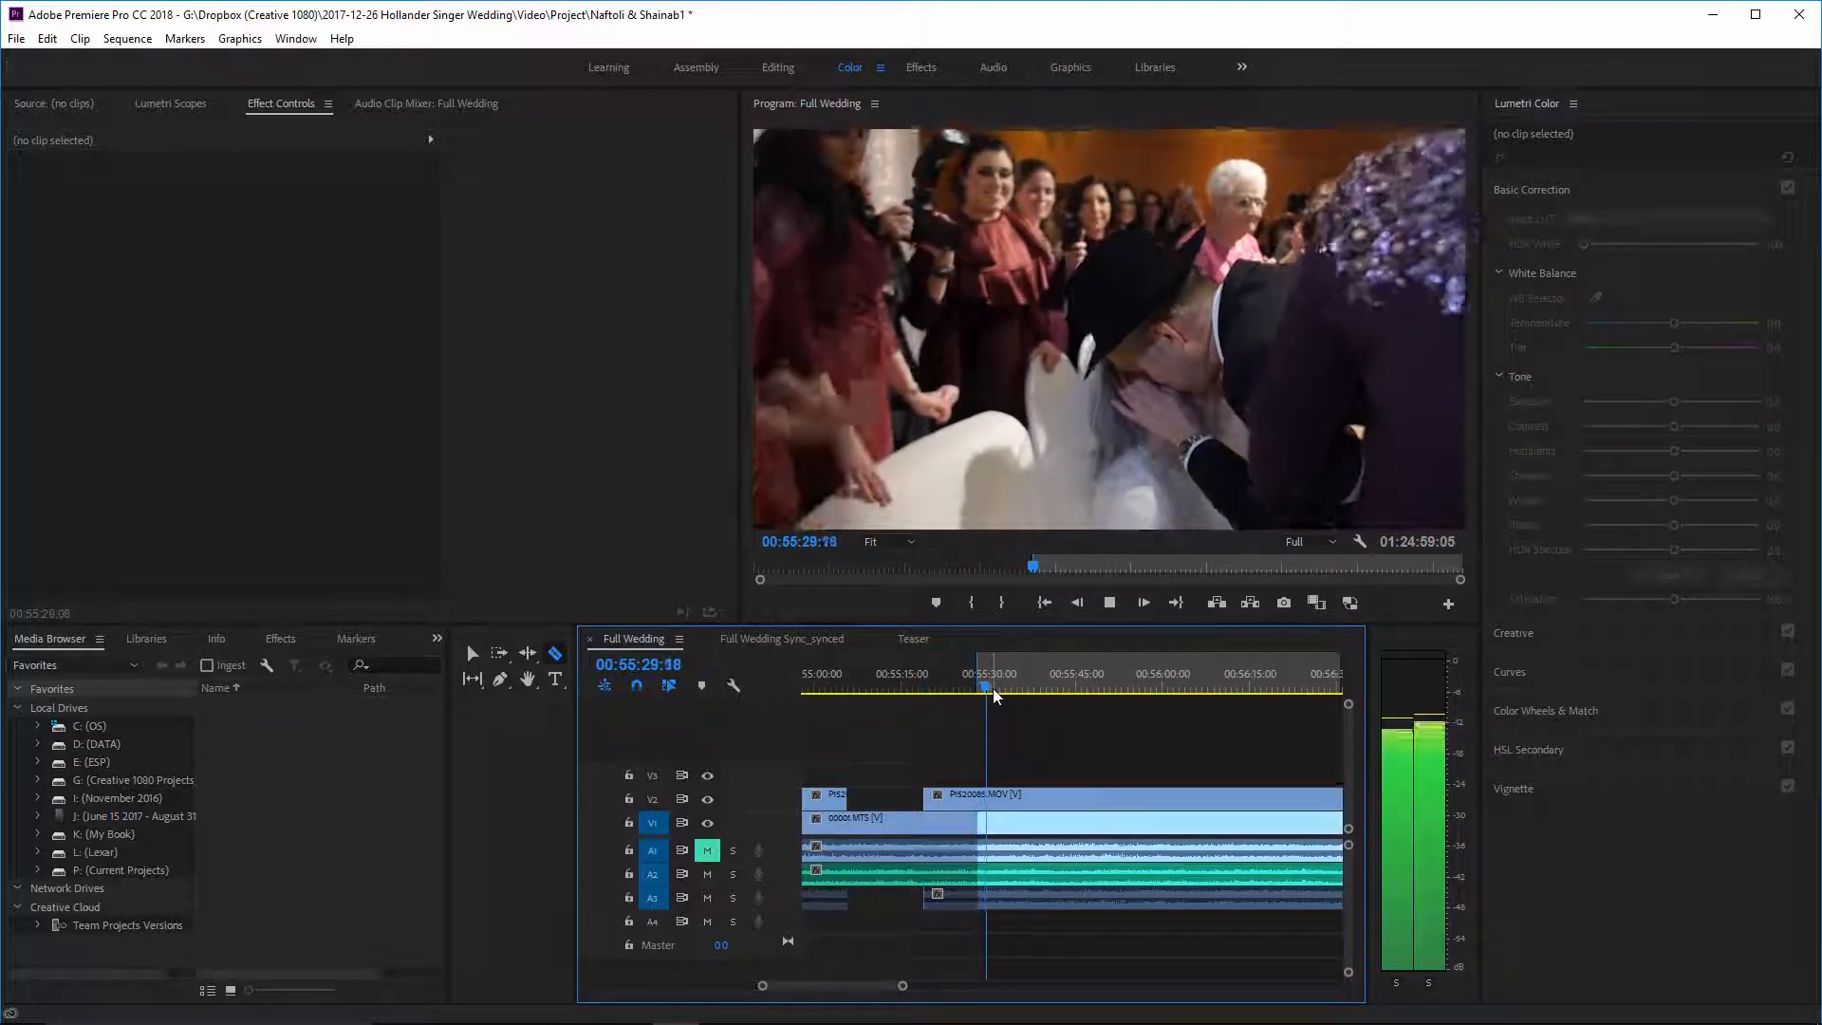
{"action": "left_click_drag", "start_coordinate": [992, 687], "coordinate": [977, 682]}
{"action": "key", "text": "space"}
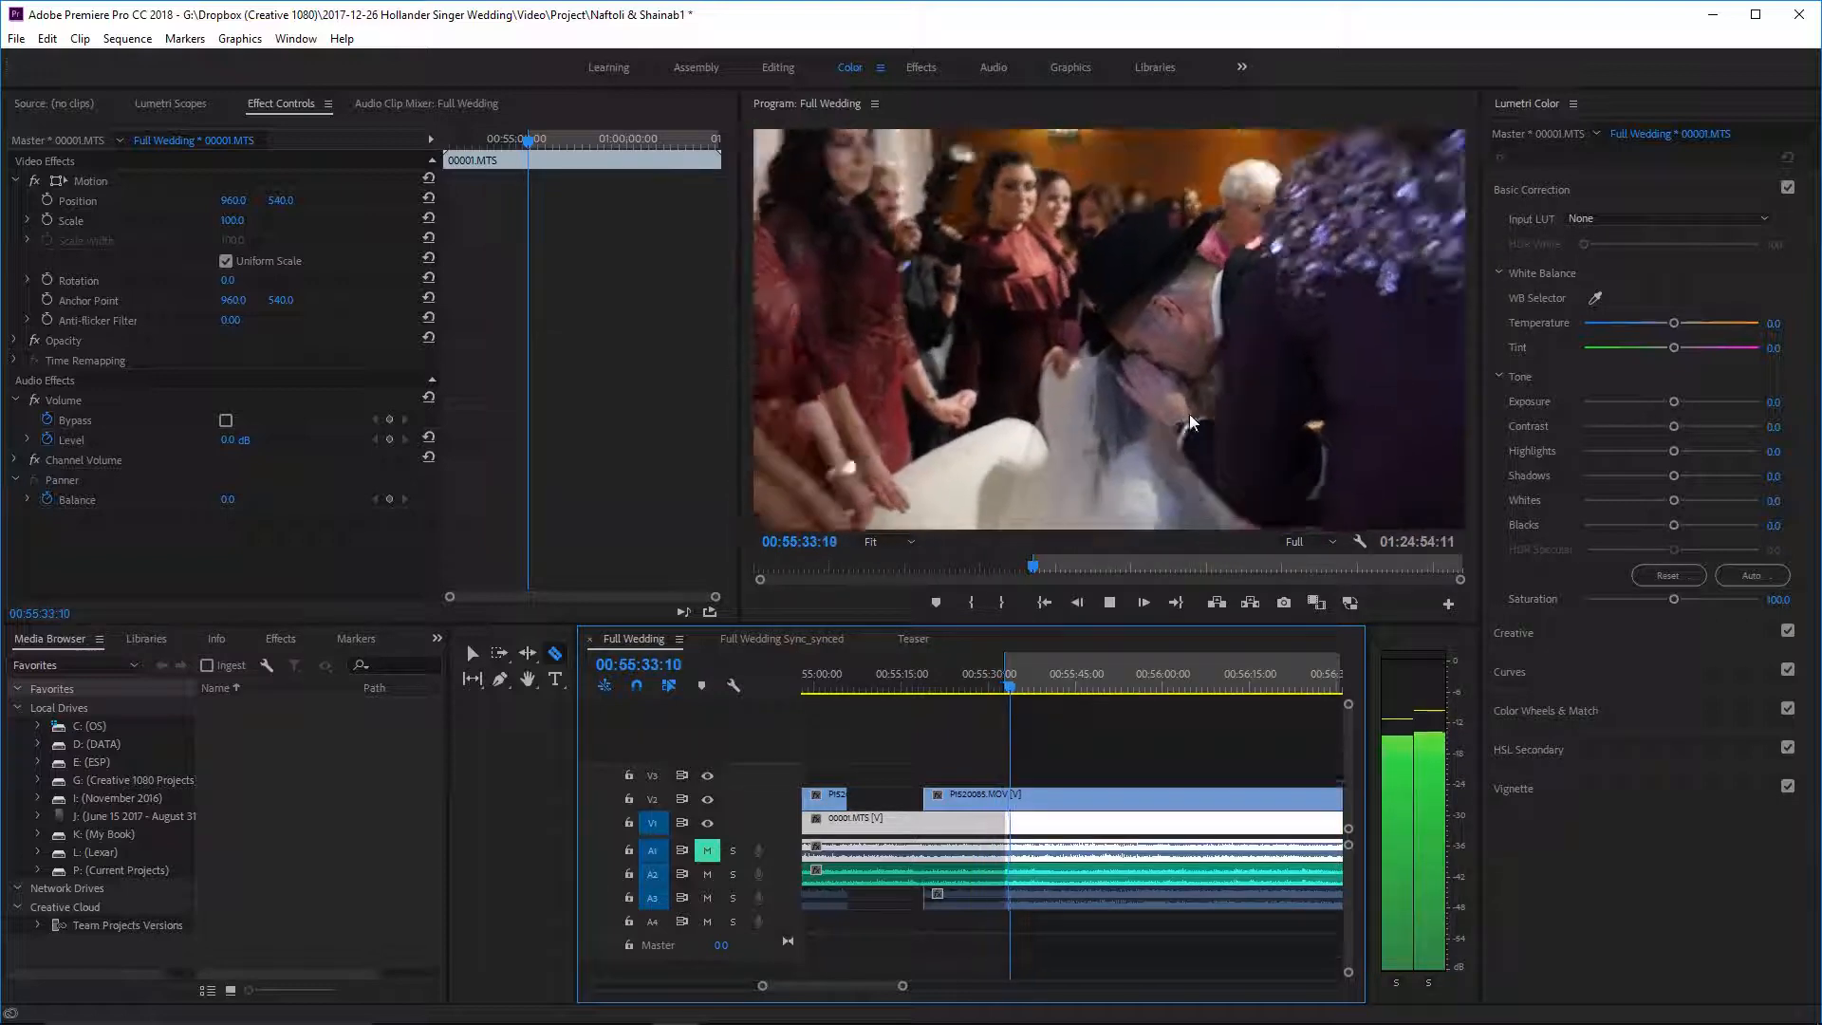
{"action": "left_click", "coordinate": [1006, 793]}
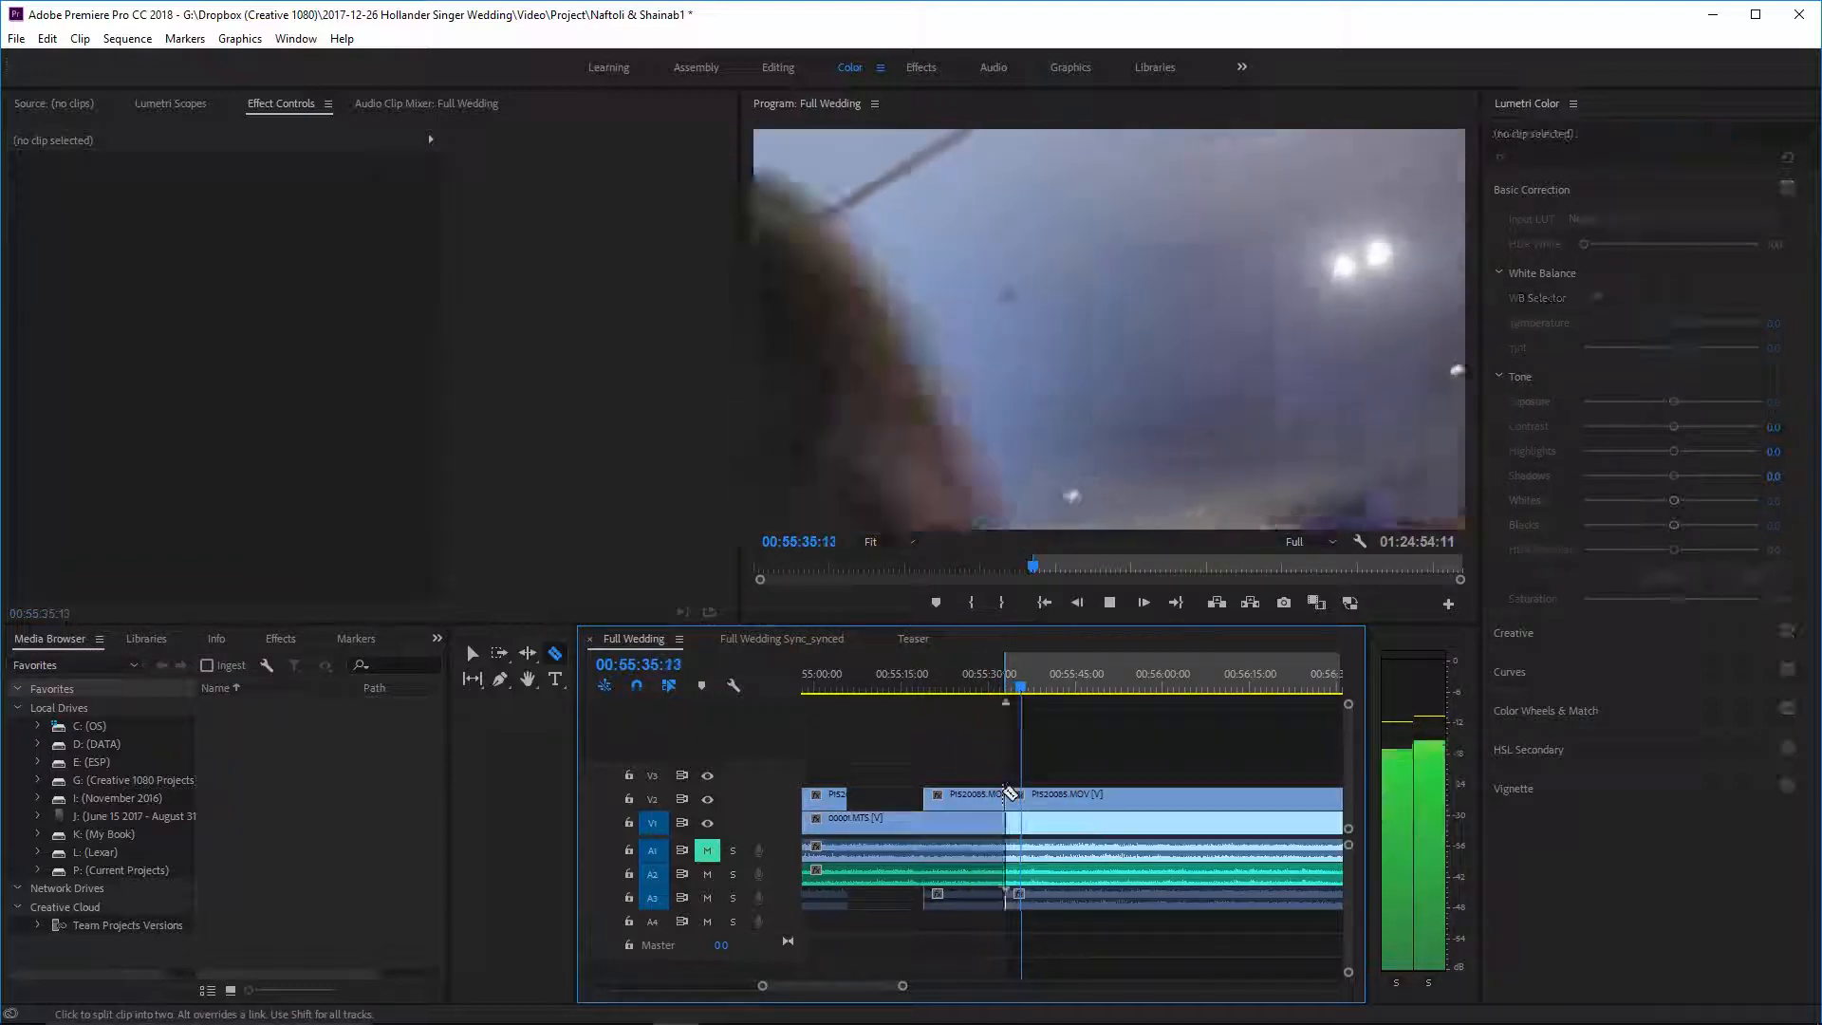
- Mark a new in point at about 00:55:42, split P1520085.MOV there, and clear the piece between the last two splits
{"action": "scroll", "coordinate": [1055, 792], "scroll_direction": "down", "scroll_amount": 1}
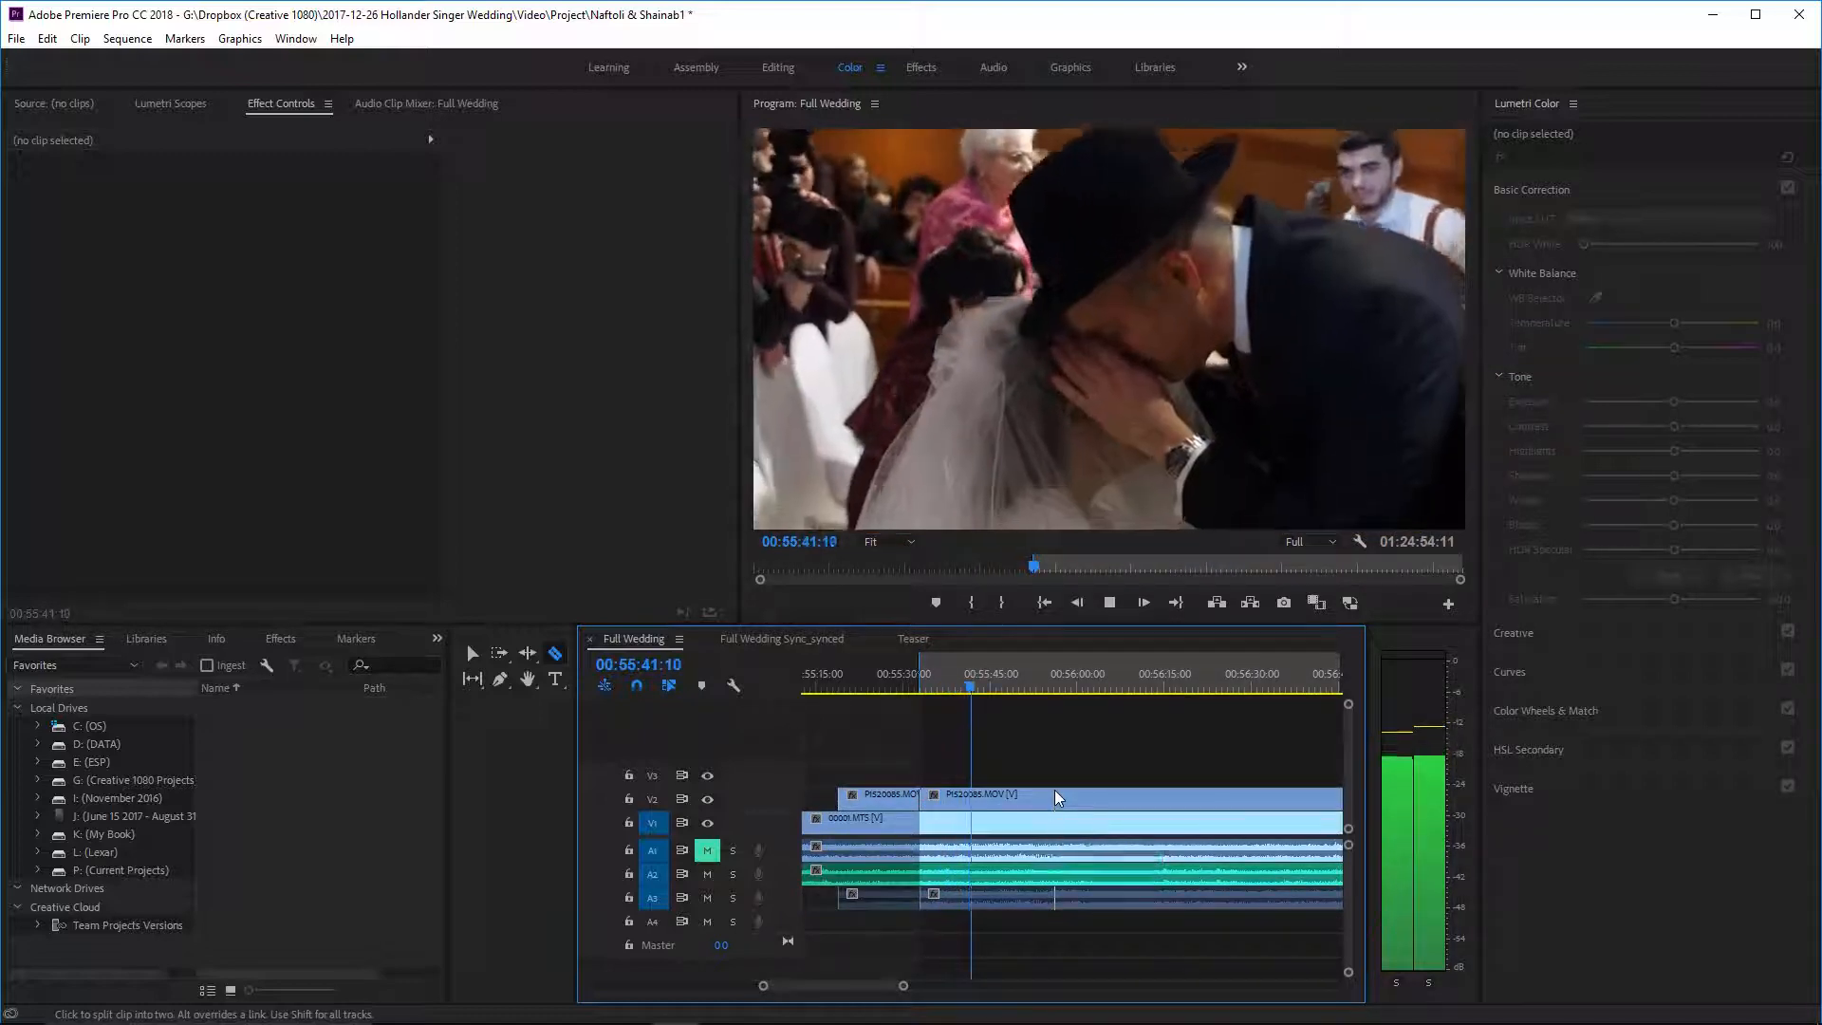
{"action": "key", "text": "i"}
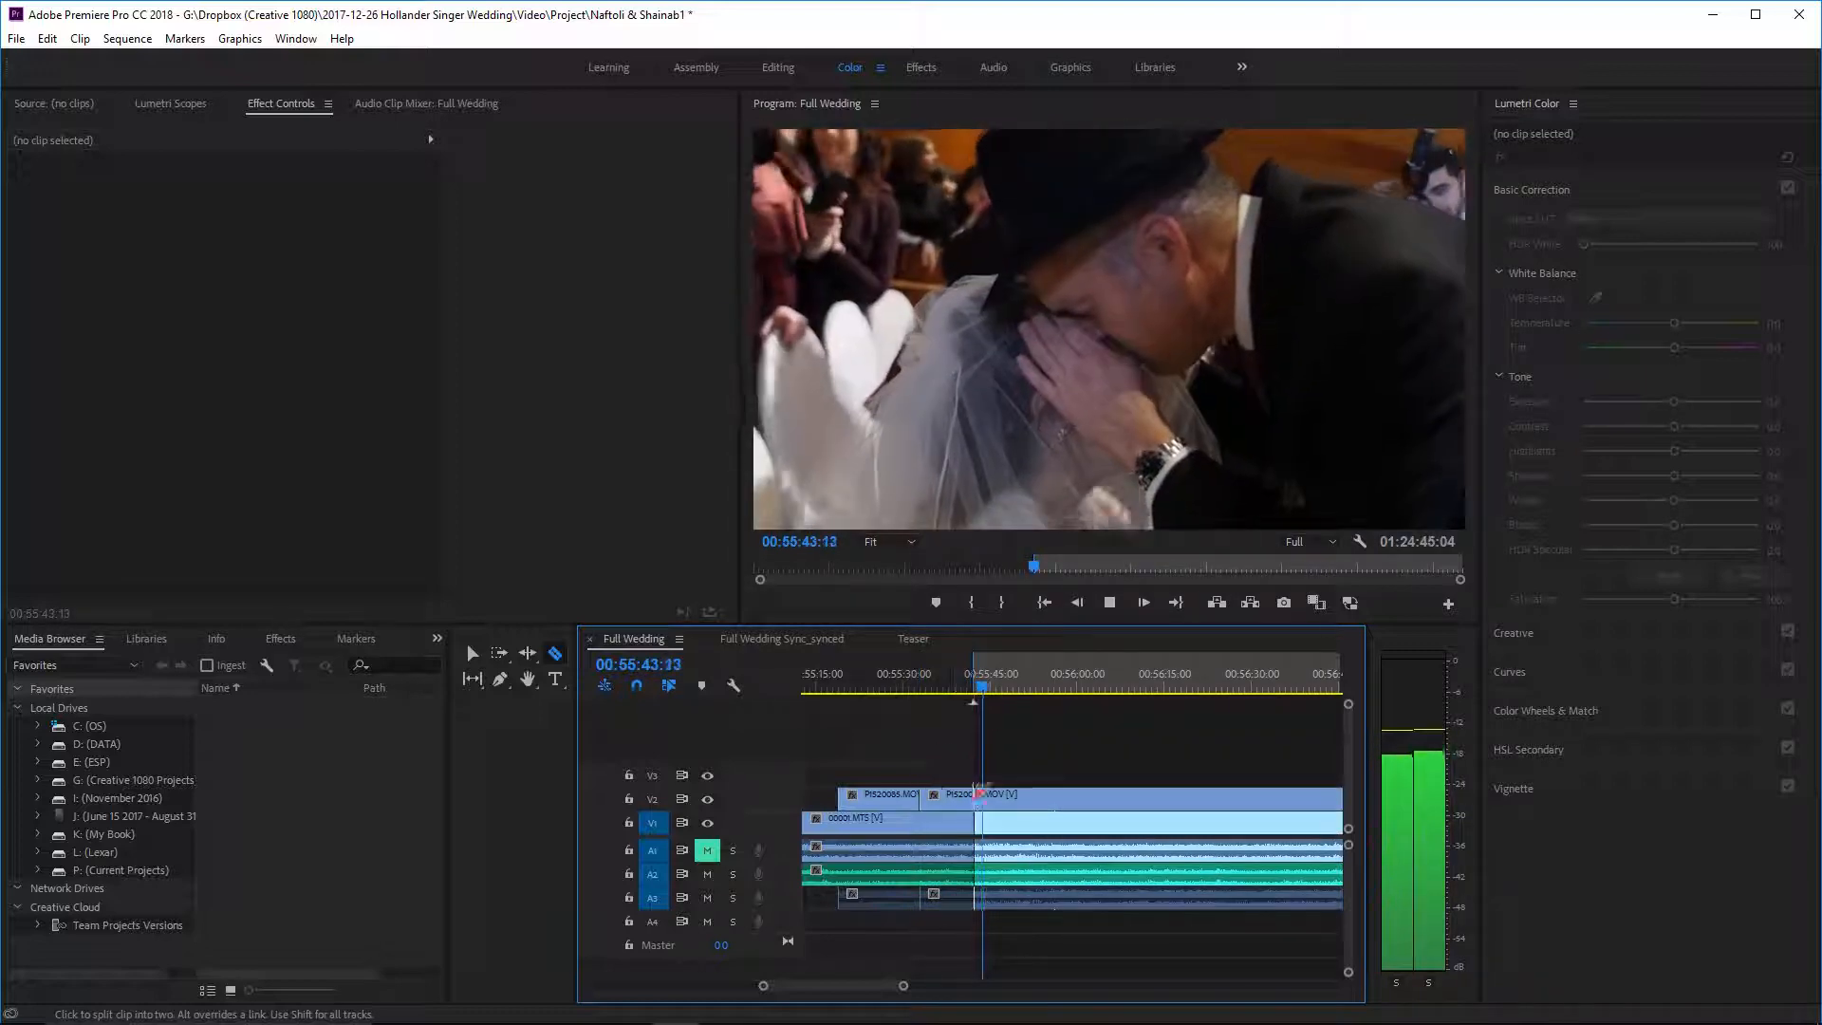
{"action": "right_click", "coordinate": [956, 795]}
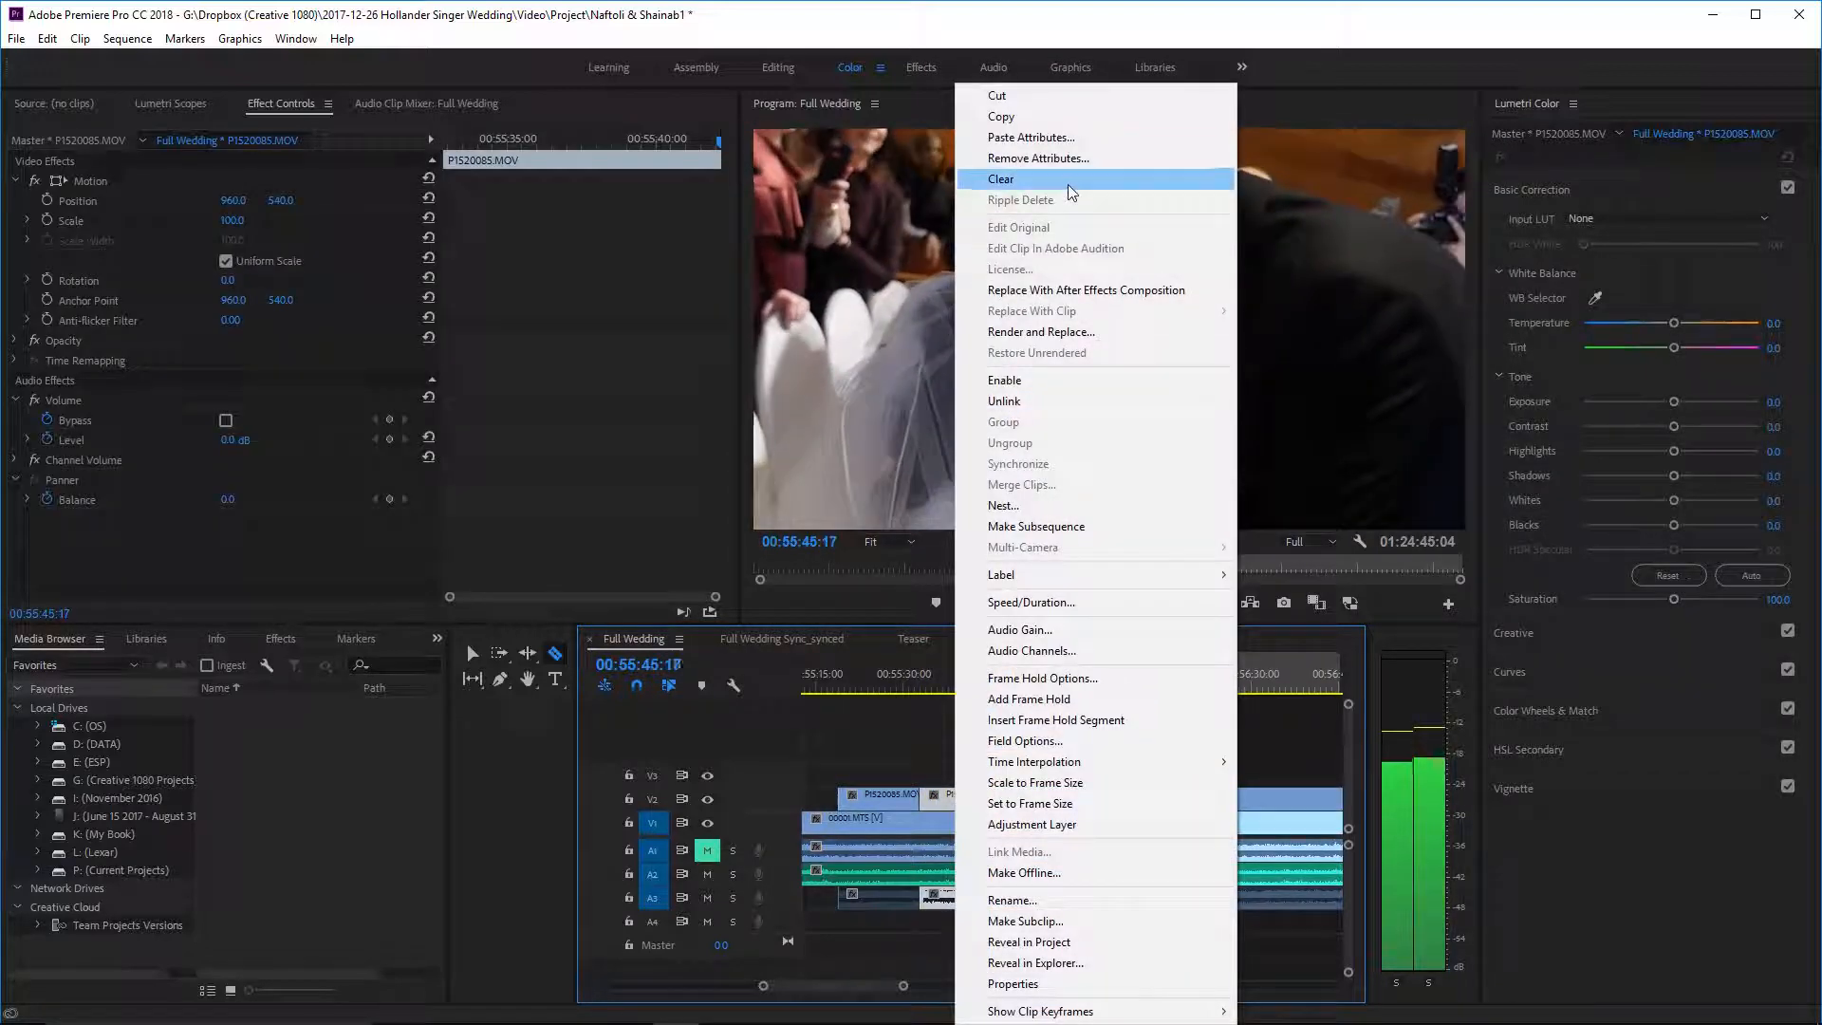
{"action": "left_click", "coordinate": [1001, 180]}
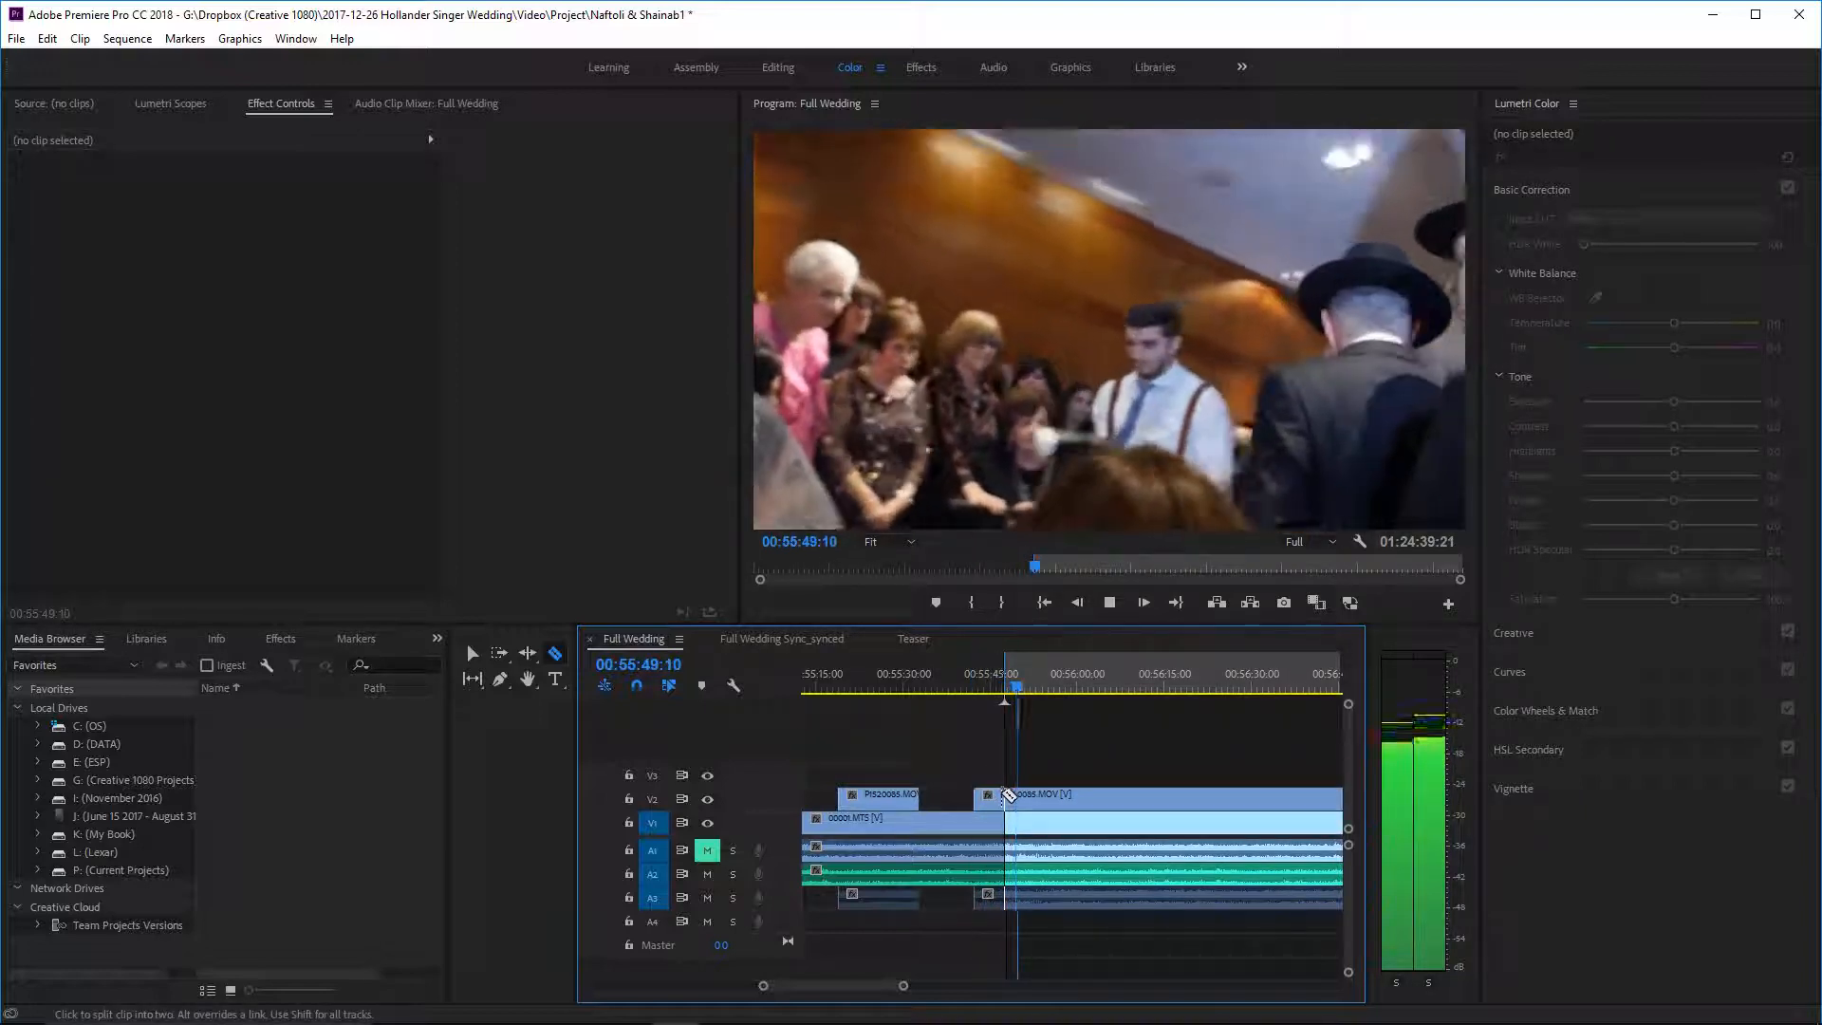
- Split P1520085.MOV at about 00:55:47 and at a new in point at 00:55:54:08, and clear the piece between the two splits
{"action": "left_click", "coordinate": [1007, 795]}
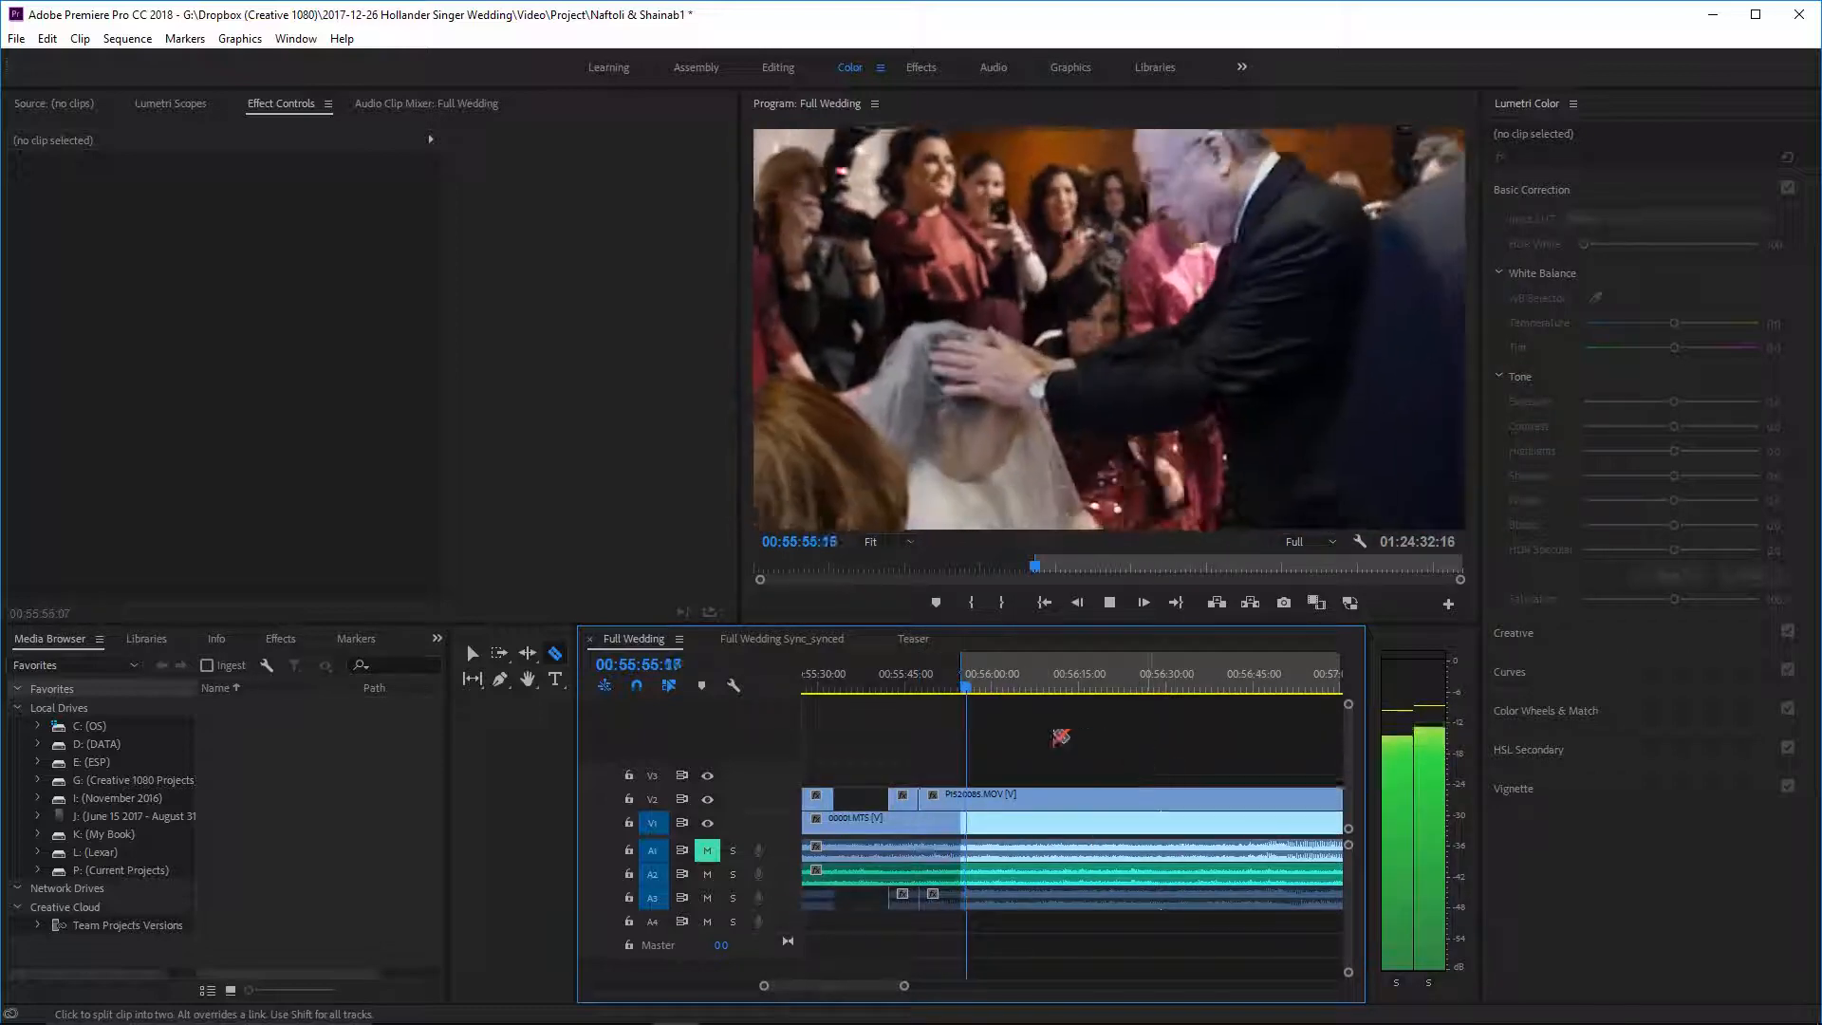
{"action": "left_click_drag", "start_coordinate": [966, 686], "coordinate": [953, 692]}
{"action": "key", "text": "space"}
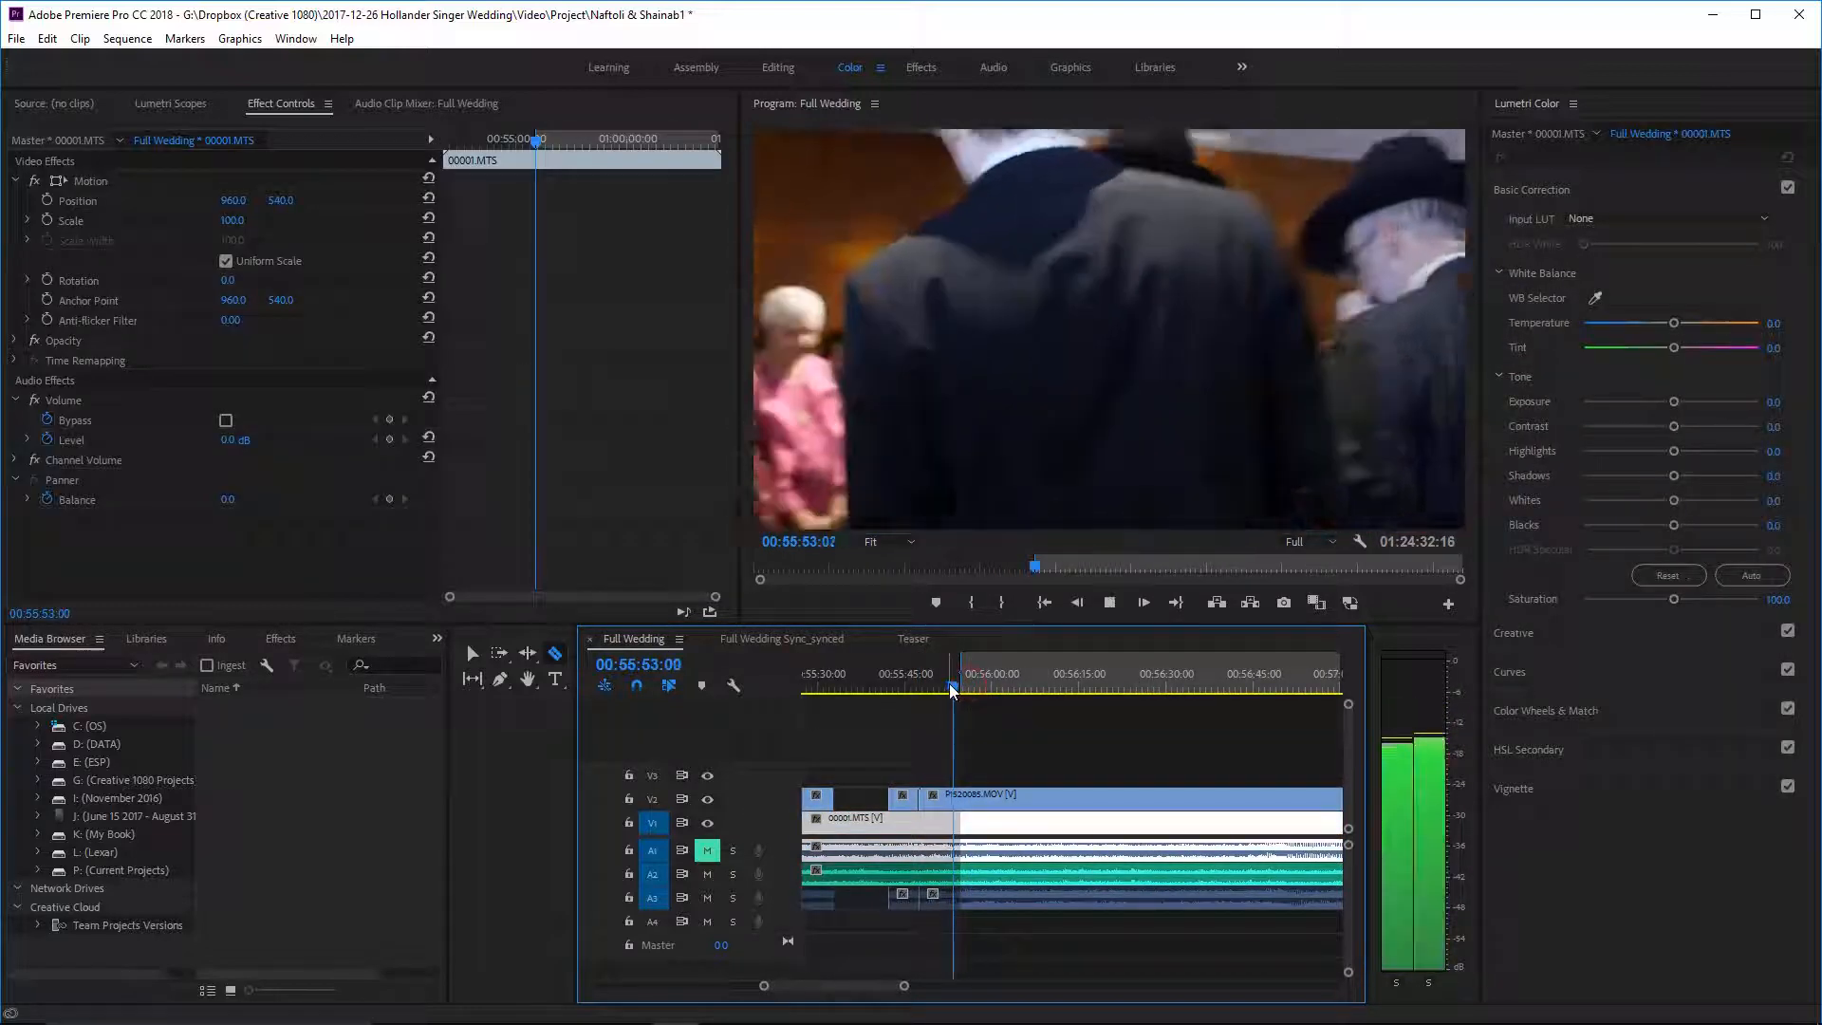
{"action": "key", "text": "space"}
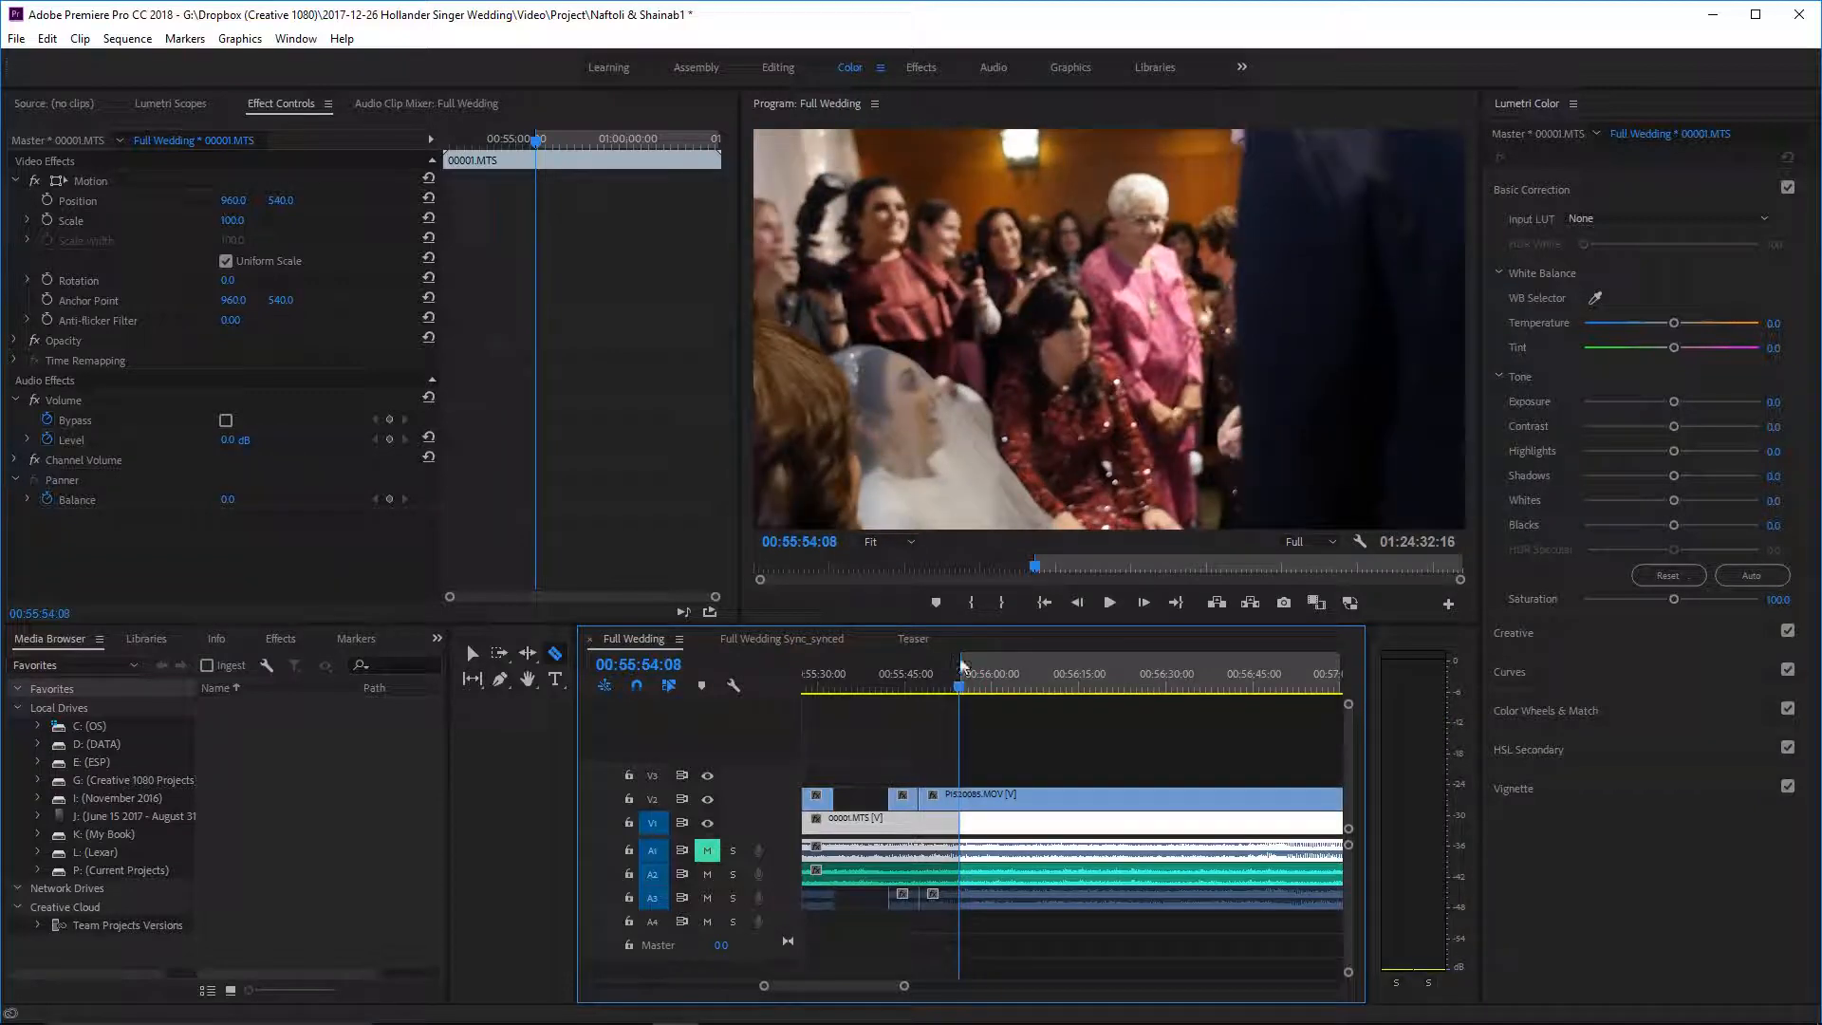
{"action": "right_click", "coordinate": [966, 798]}
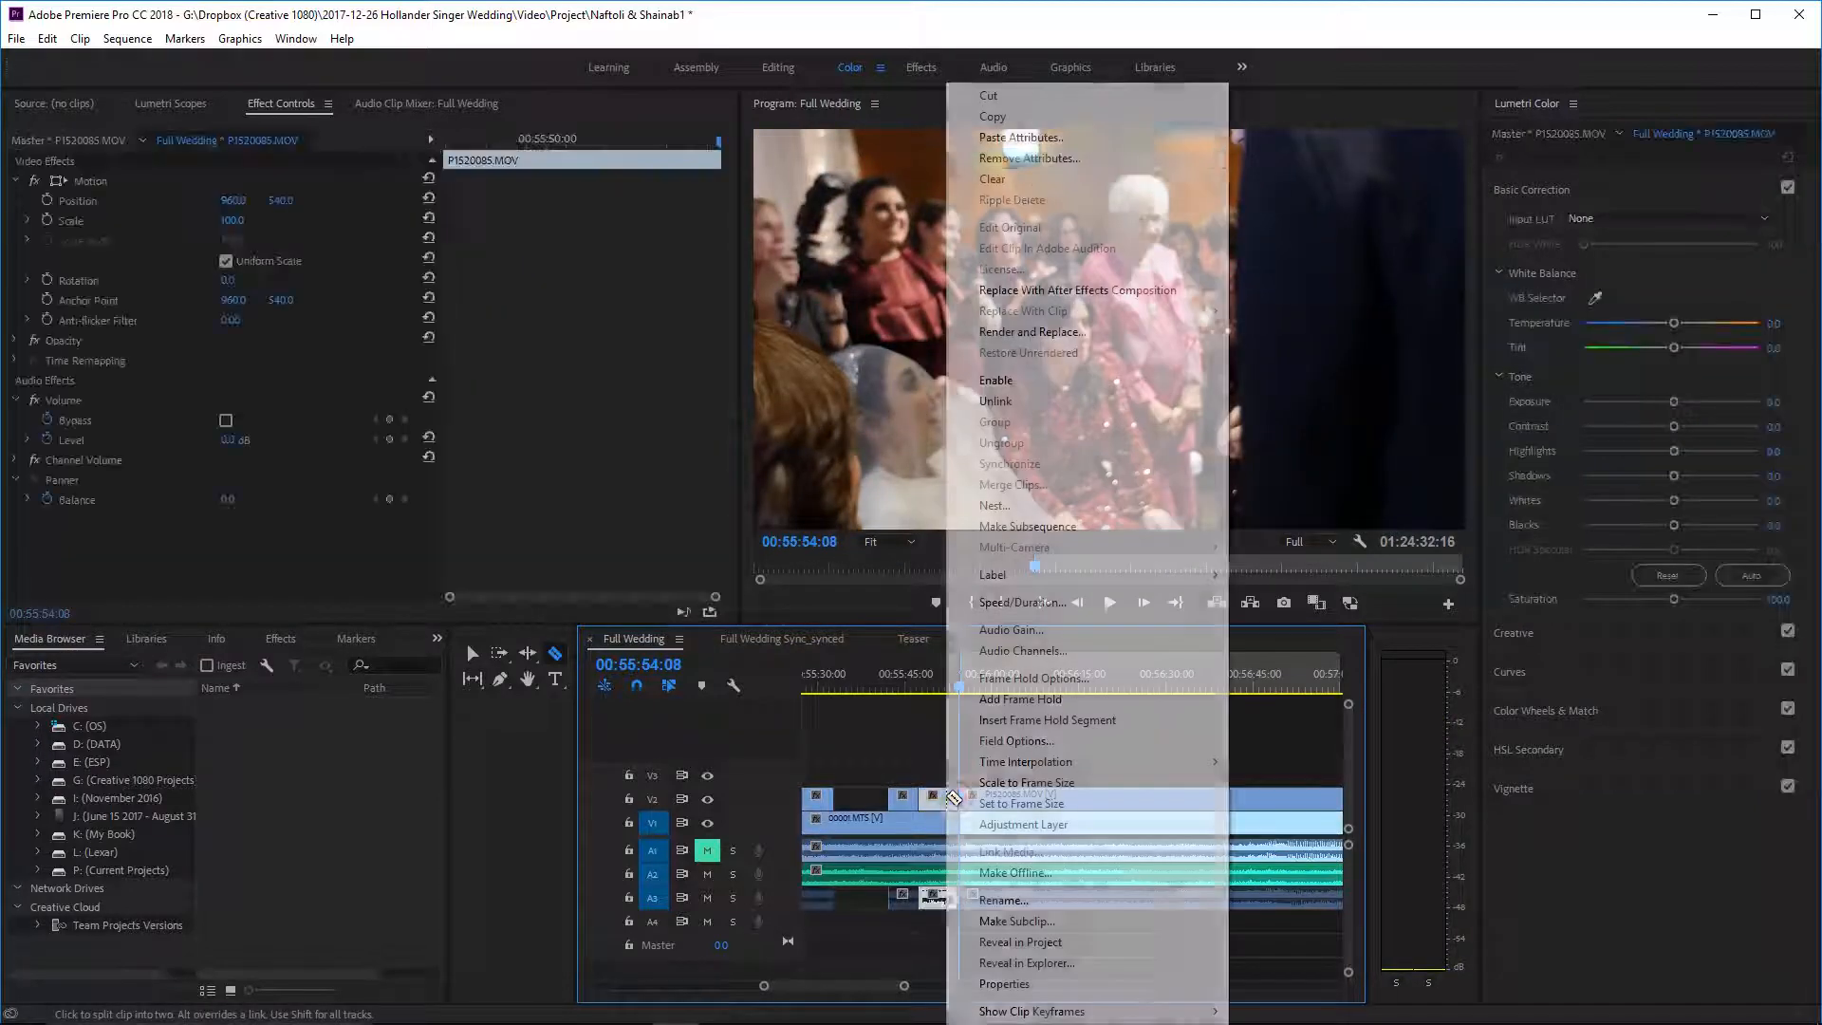
{"action": "left_click", "coordinate": [1021, 180]}
- Review the footage, split P1520085.MOV at about 00:56:04, and mark a new in point at about 00:56:08
{"action": "key", "text": "space"}
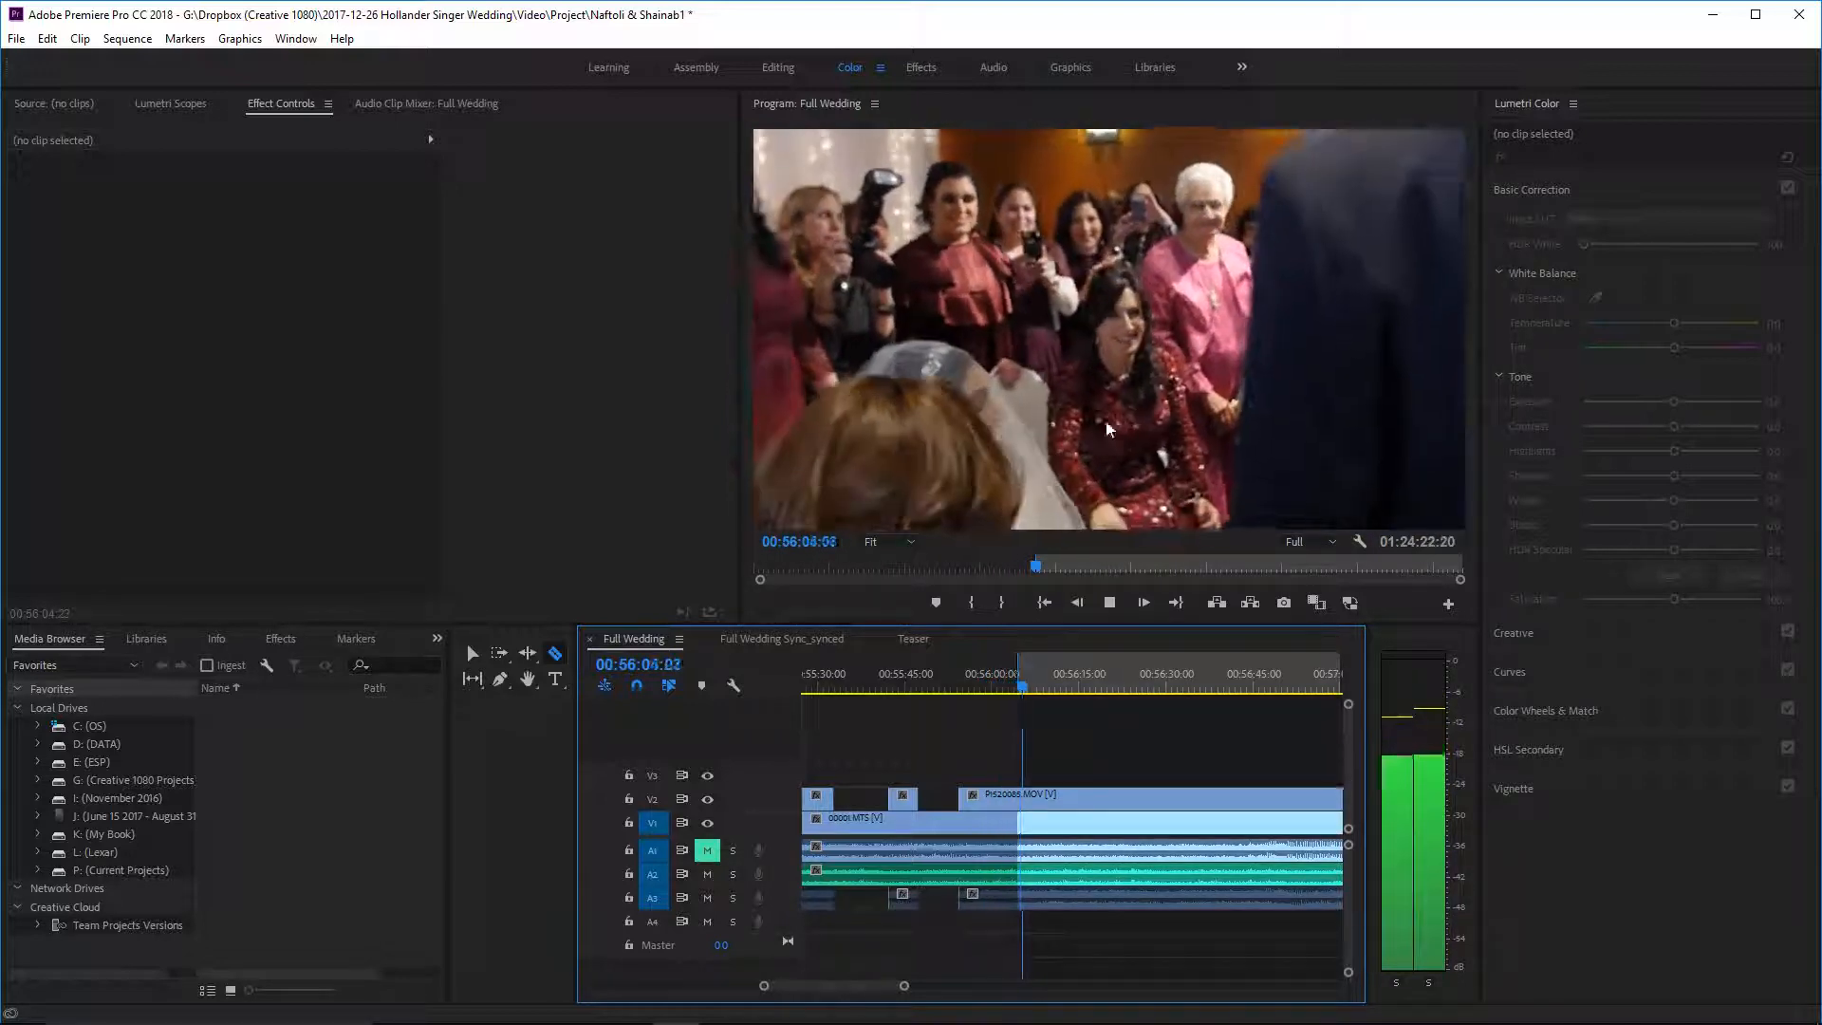
{"action": "left_click", "coordinate": [1020, 794]}
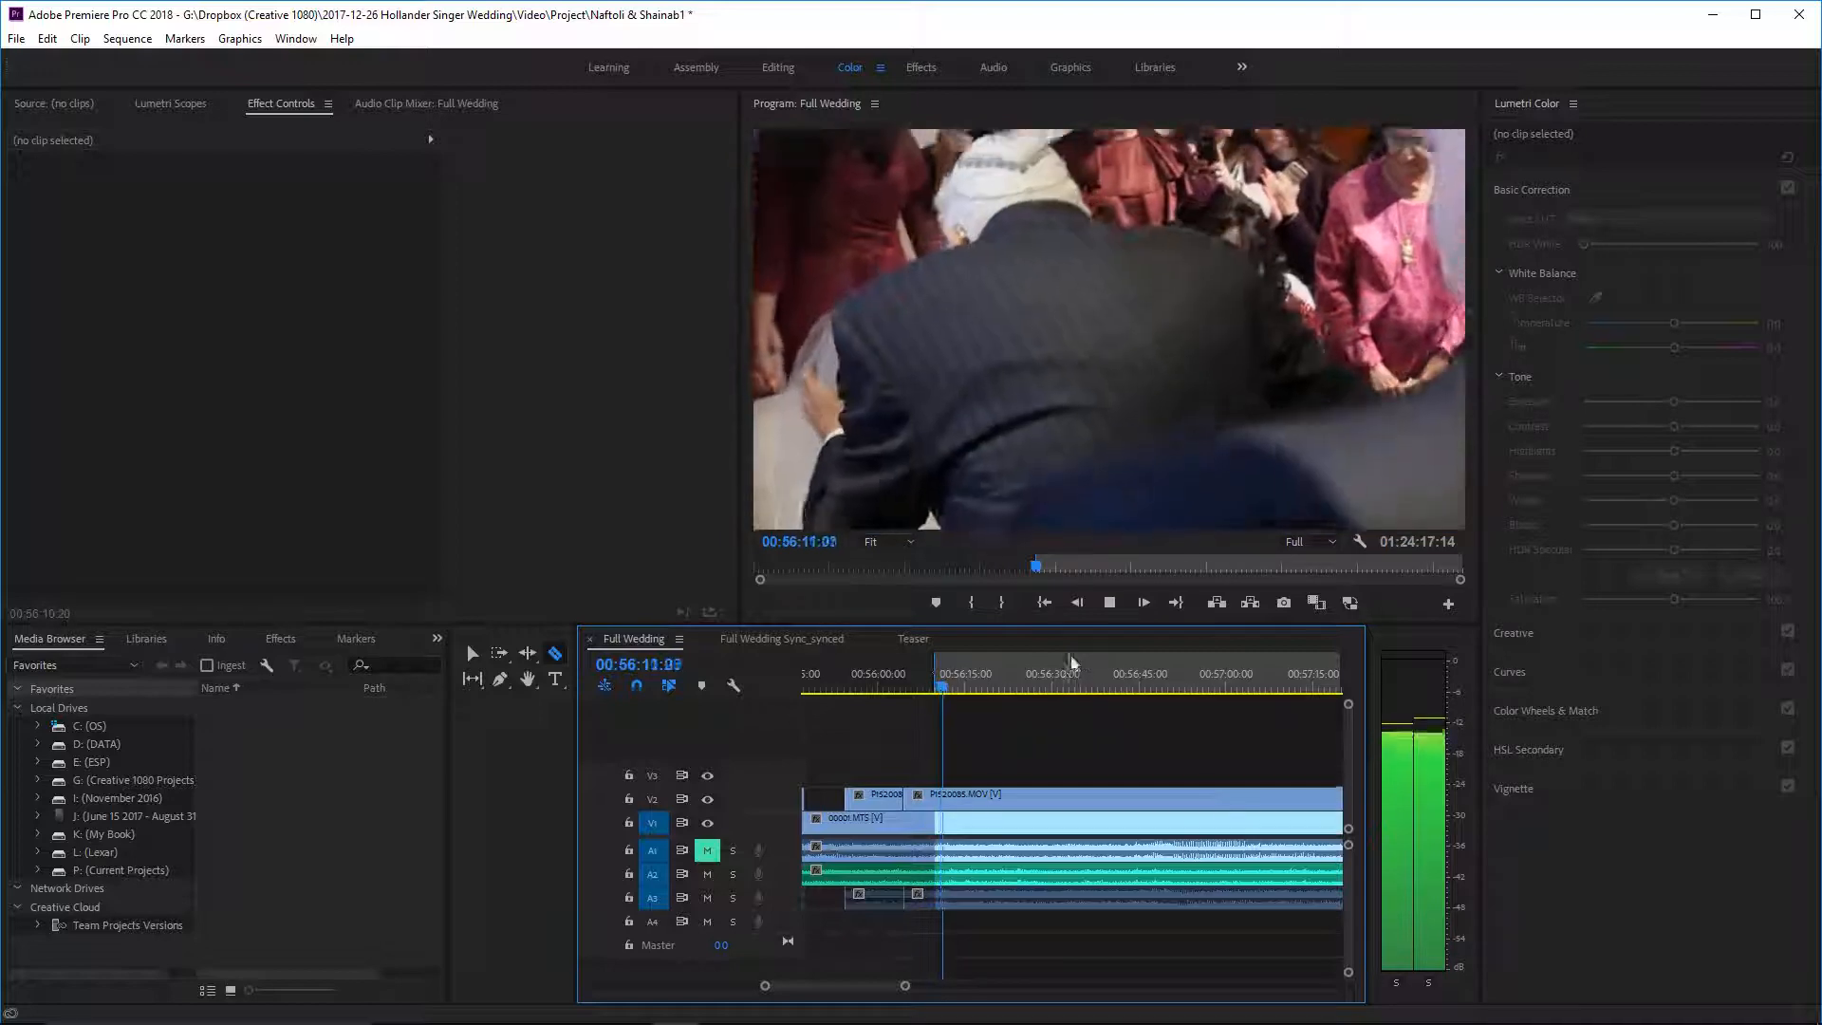
{"action": "left_click", "coordinate": [953, 672]}
{"action": "left_click_drag", "start_coordinate": [953, 672], "coordinate": [928, 671]}
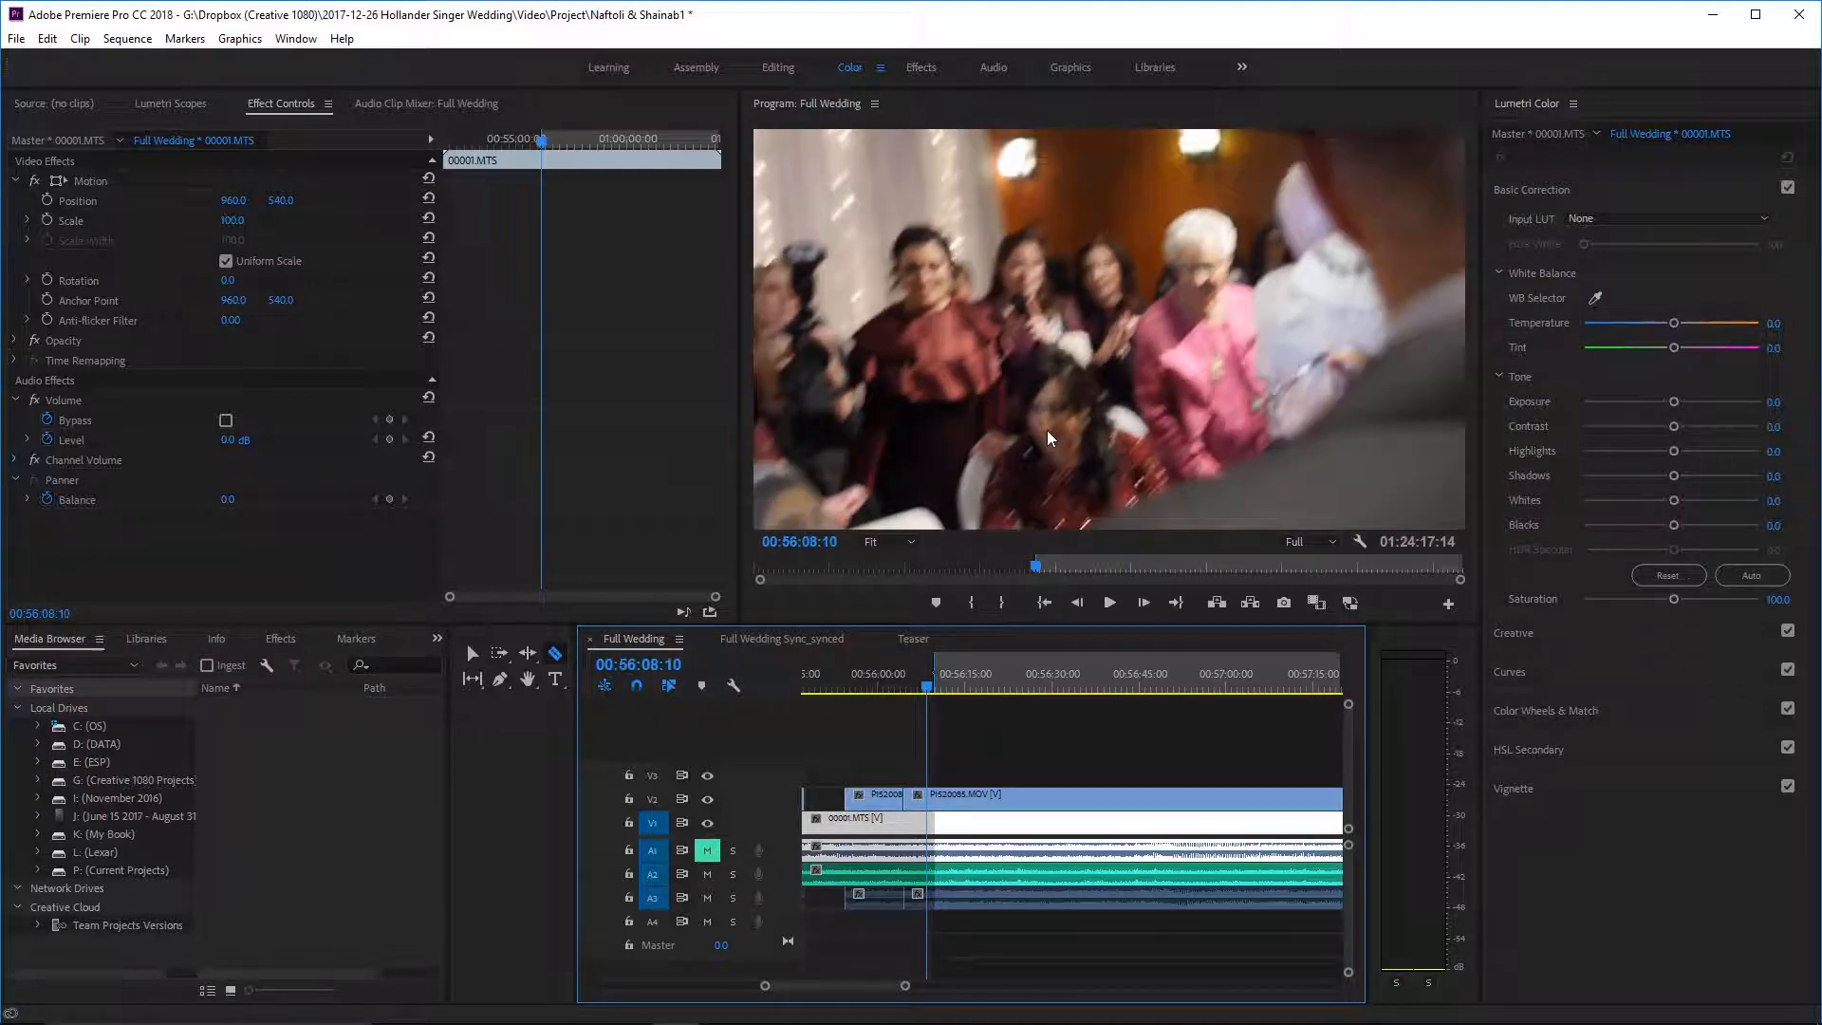
{"action": "key", "text": "space"}
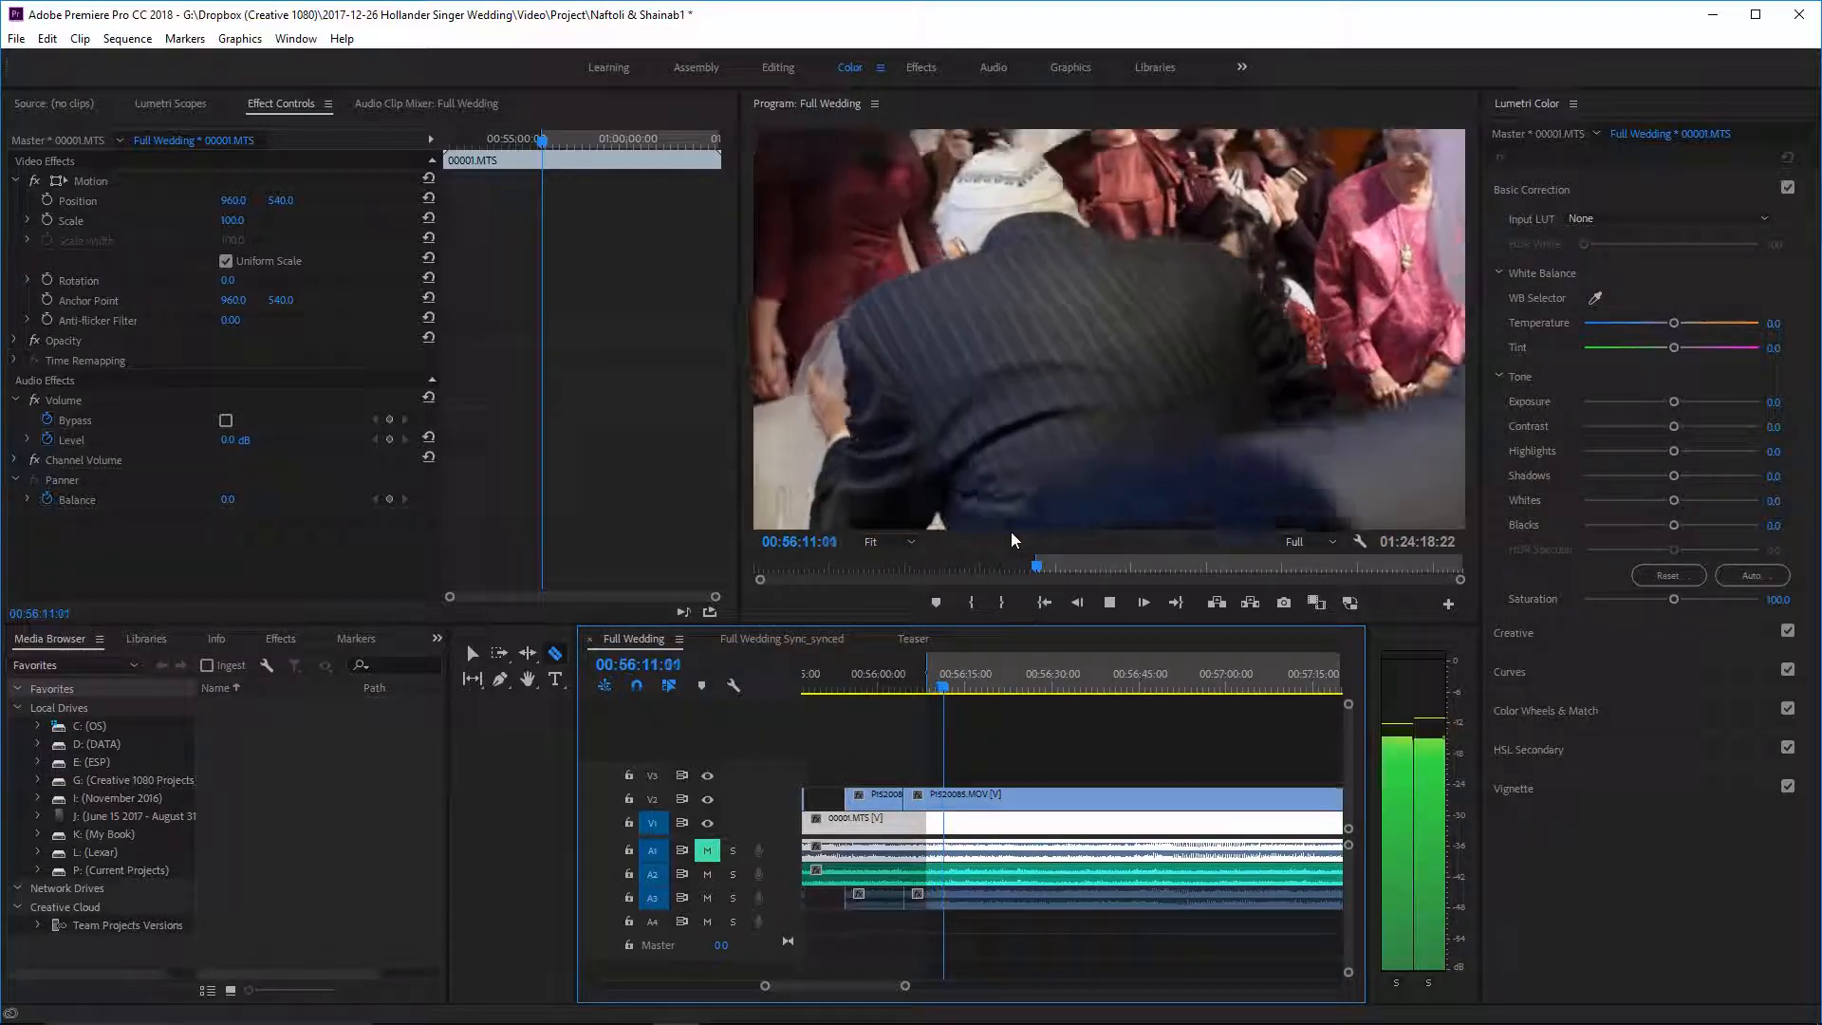
- Mark an out point at the last steady frame at about 00:56:11 and split P1520085.MOV at the in point
{"action": "key", "text": "space"}
{"action": "key", "text": "shift+Left"}
{"action": "key", "text": "shift+Left"}
{"action": "key", "text": "shift+Left"}
{"action": "key", "text": "shift+Left"}
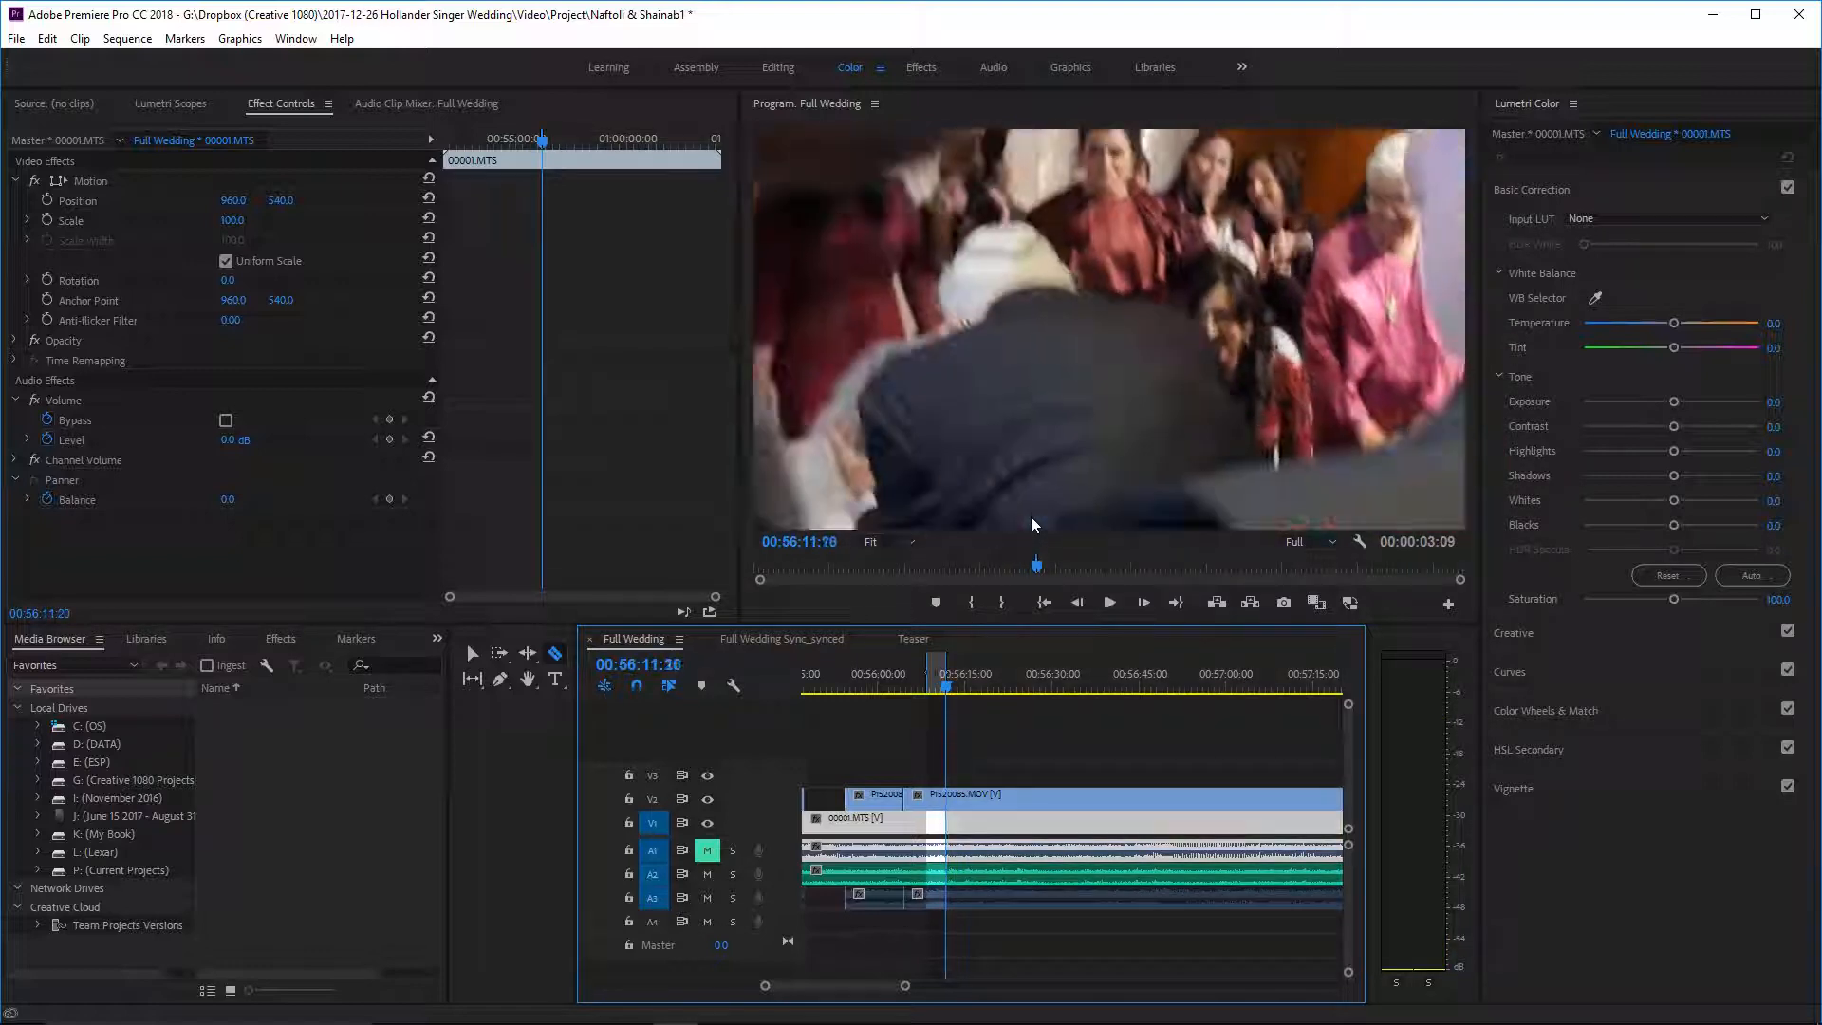
{"action": "key", "text": "Right"}
{"action": "key", "text": "Right"}
{"action": "key", "text": "Right"}
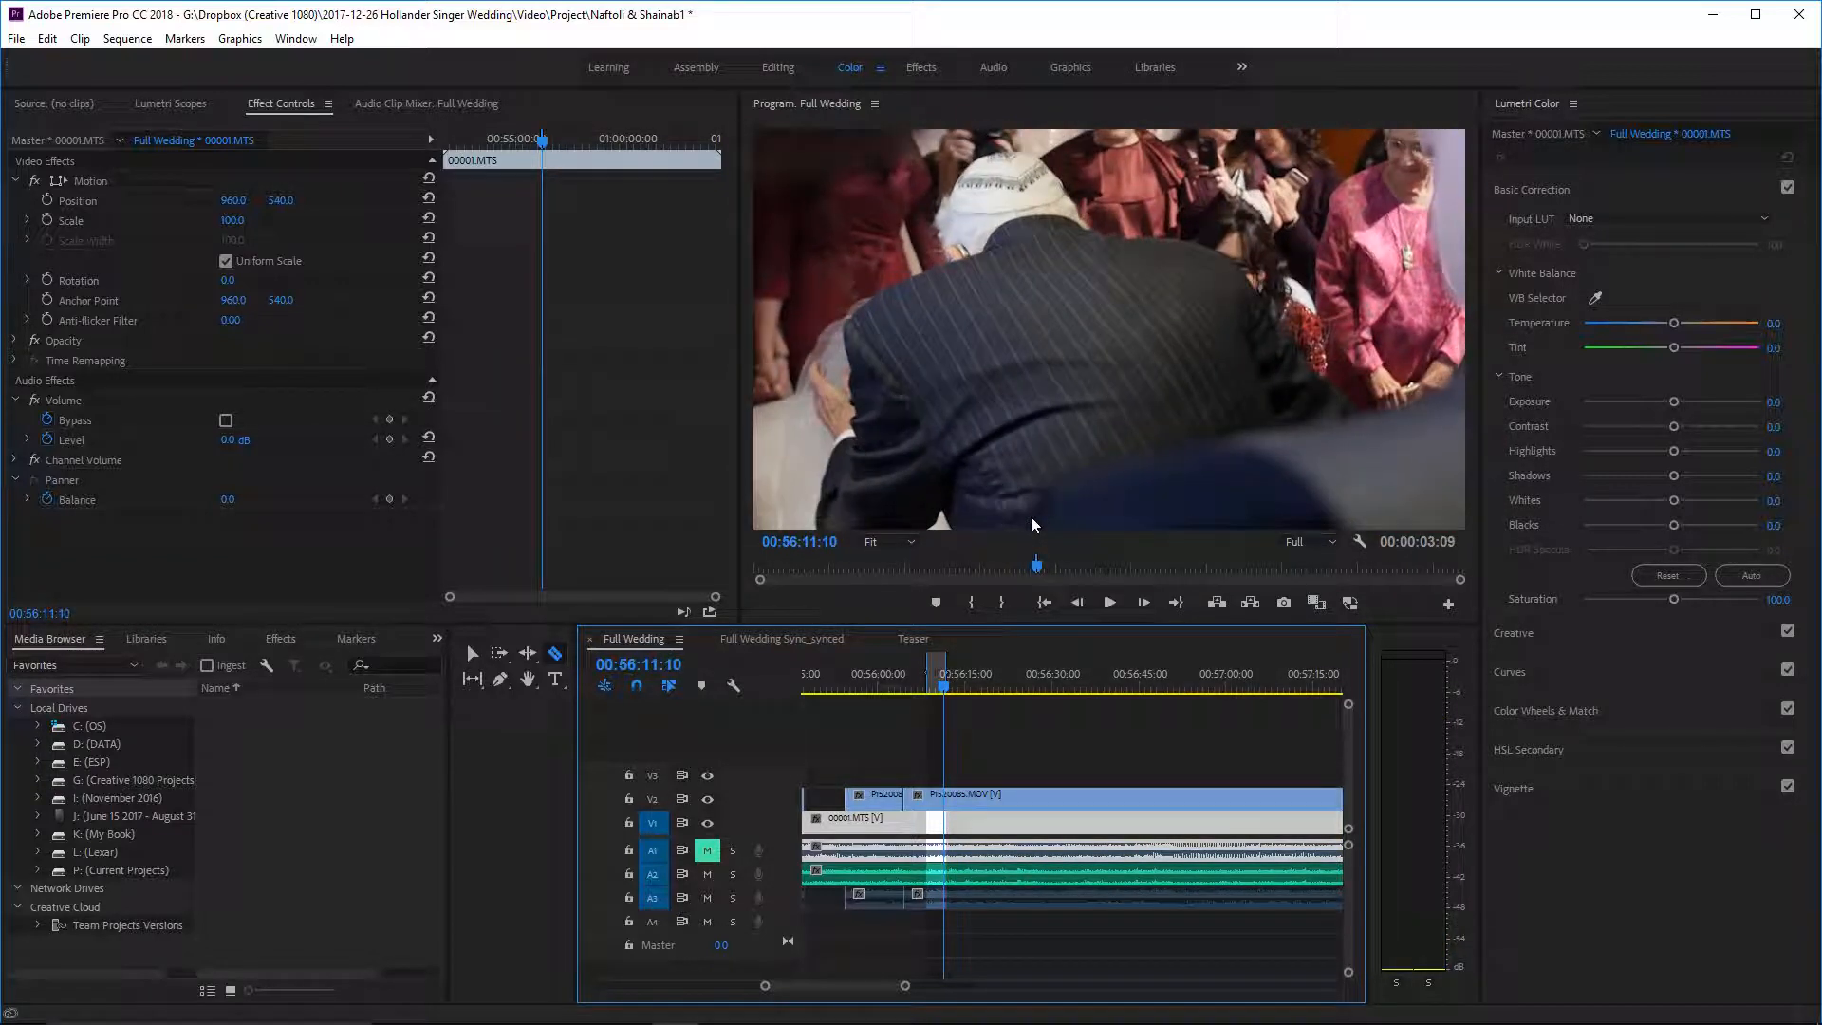
{"action": "left_click", "coordinate": [935, 798]}
{"action": "right_click", "coordinate": [918, 800]}
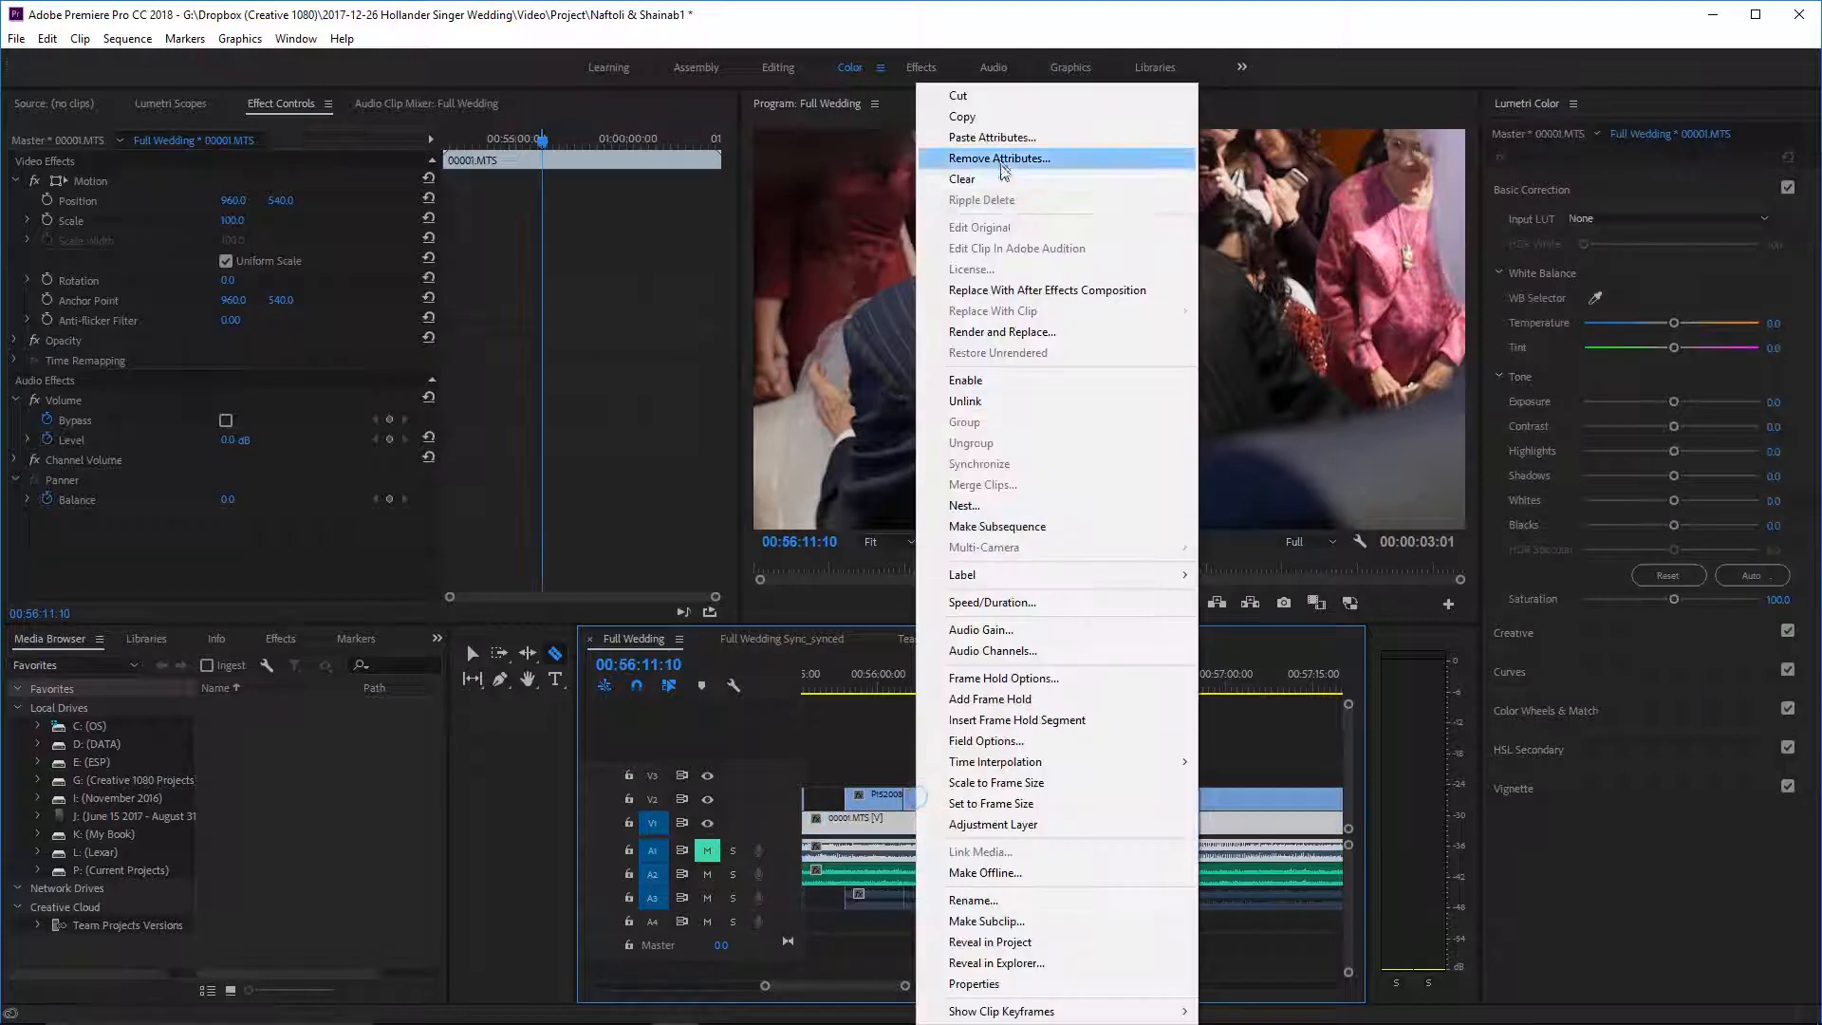
{"action": "left_click", "coordinate": [1000, 180]}
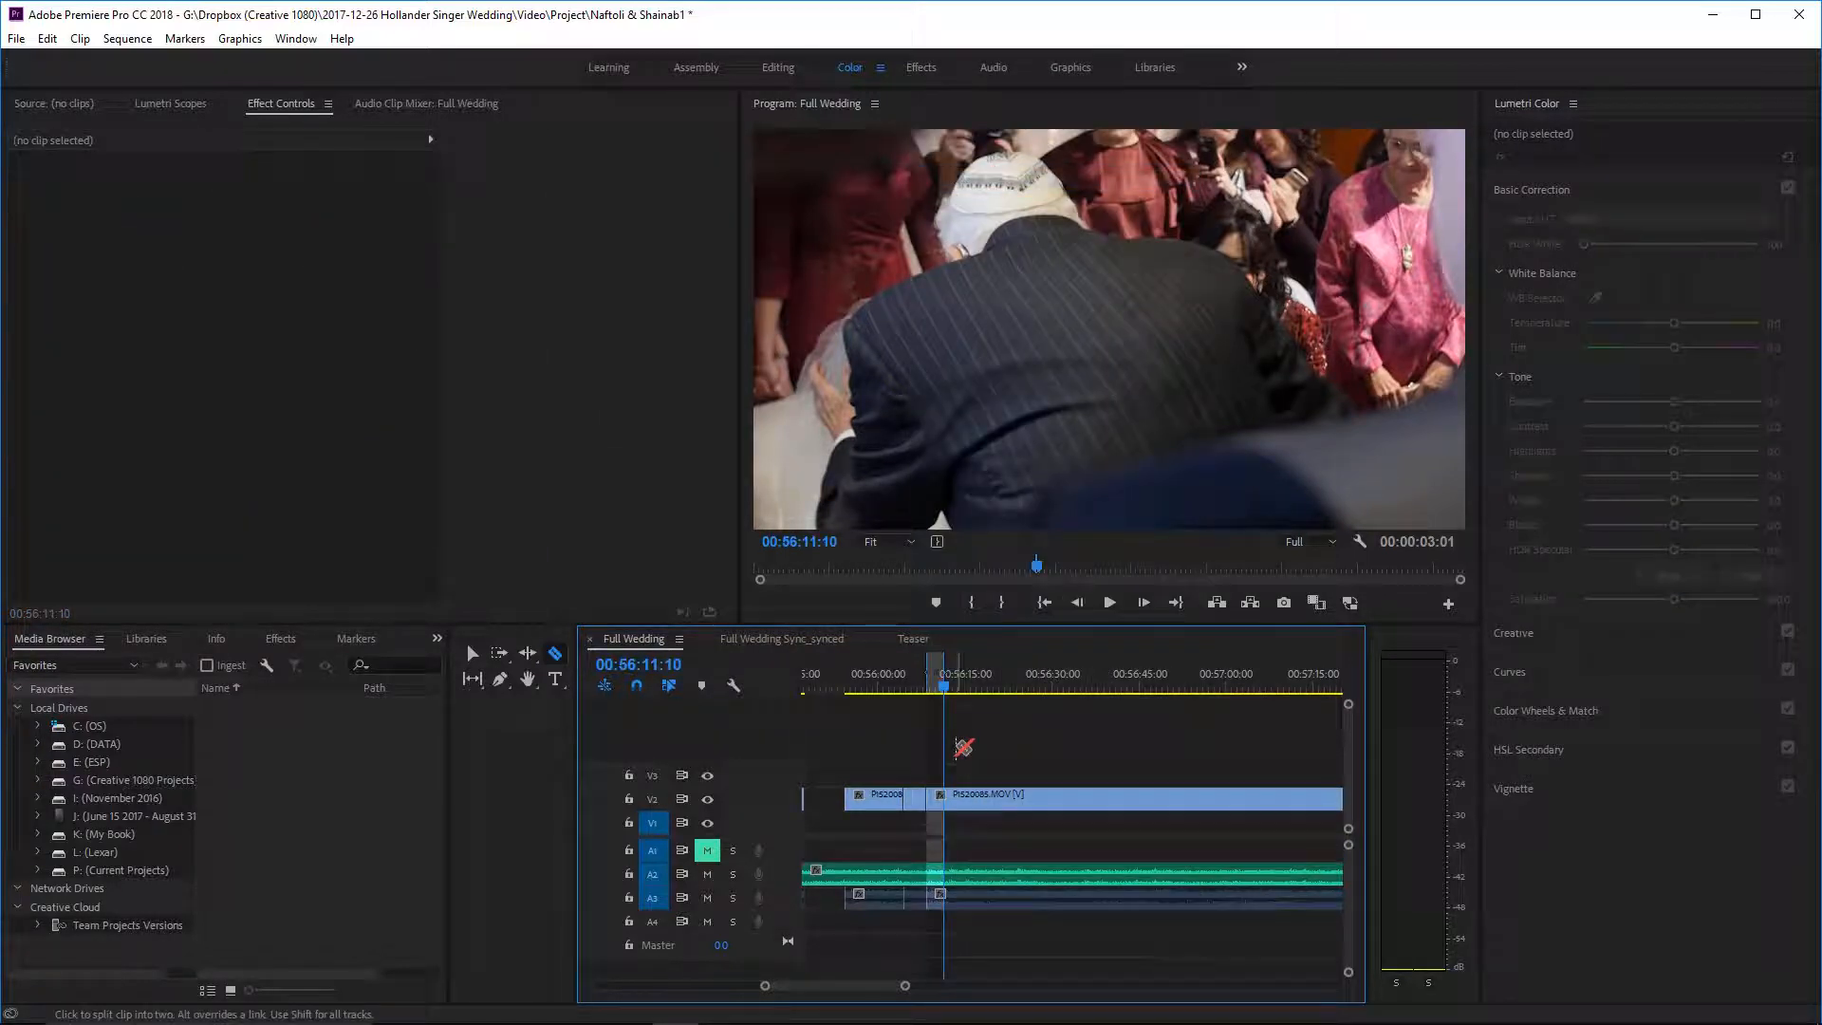
{"action": "key", "text": "ctrl+z"}
- Clear the P1520085.MOV piece from 00:56:04 to 00:56:08, and cut out the piece from about 00:56:11 to 00:56:14
{"action": "right_click", "coordinate": [923, 793]}
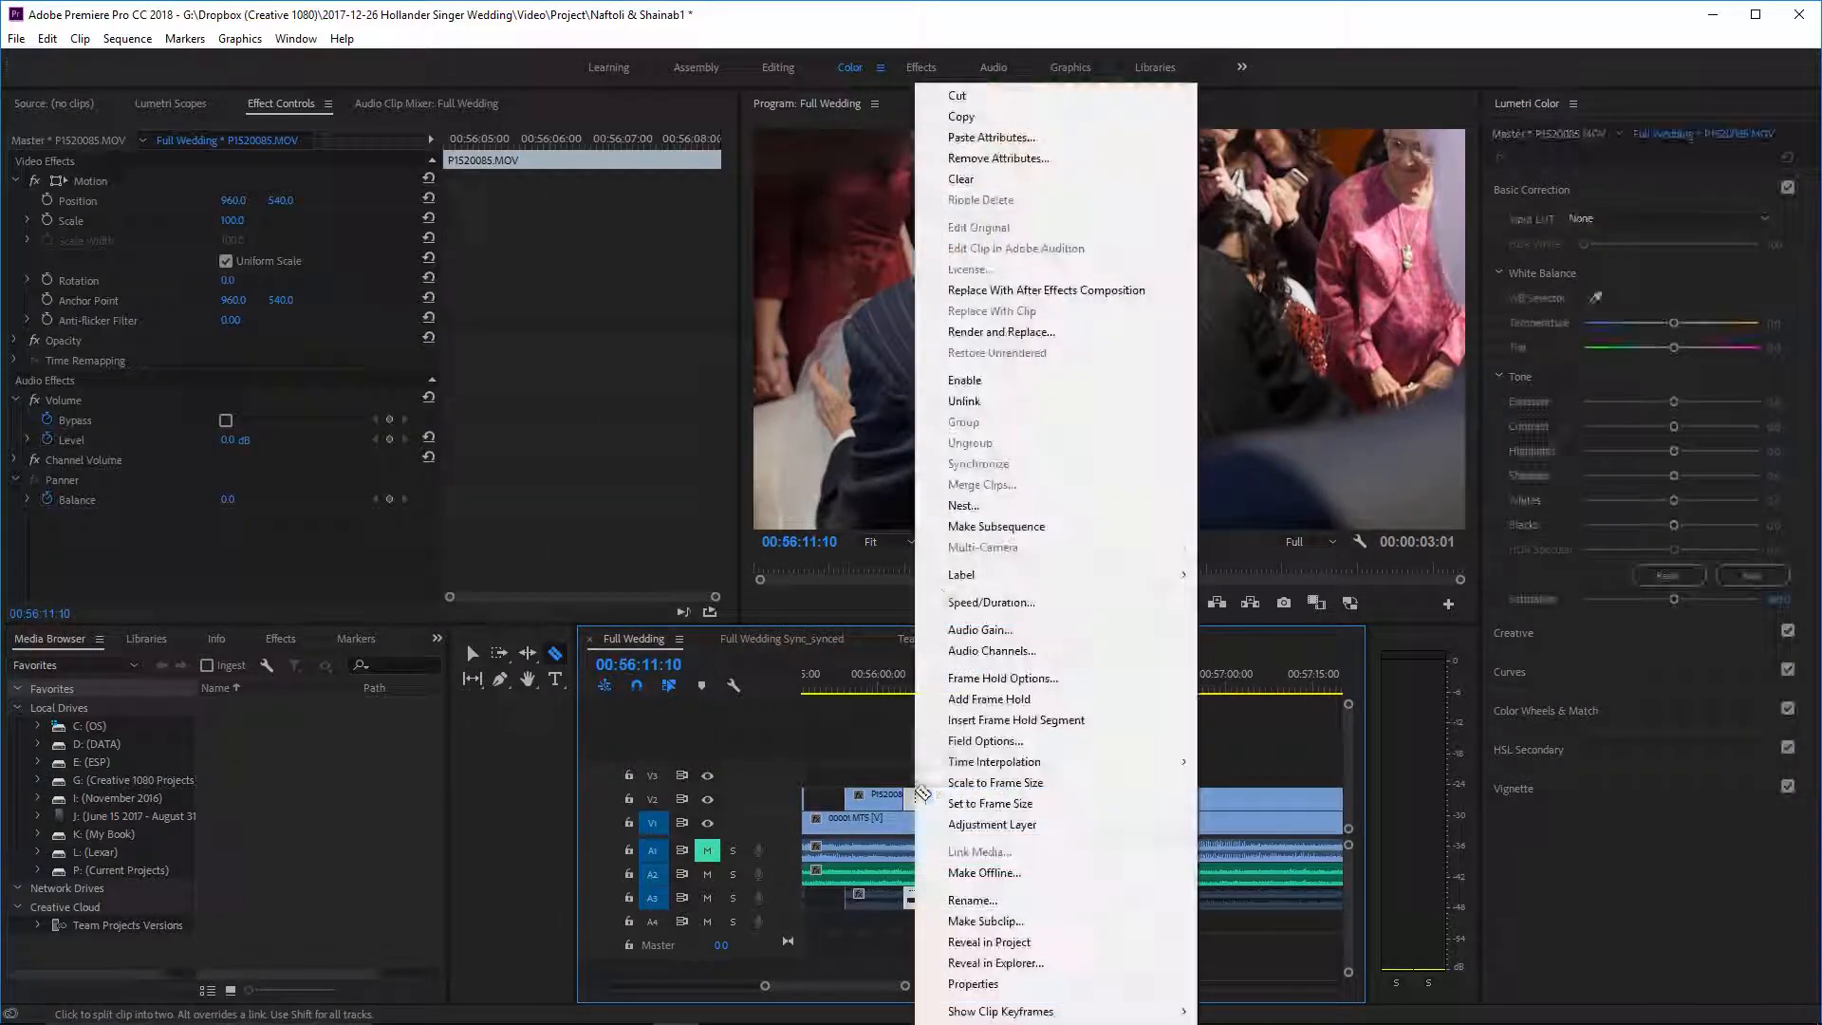
{"action": "left_click", "coordinate": [962, 180]}
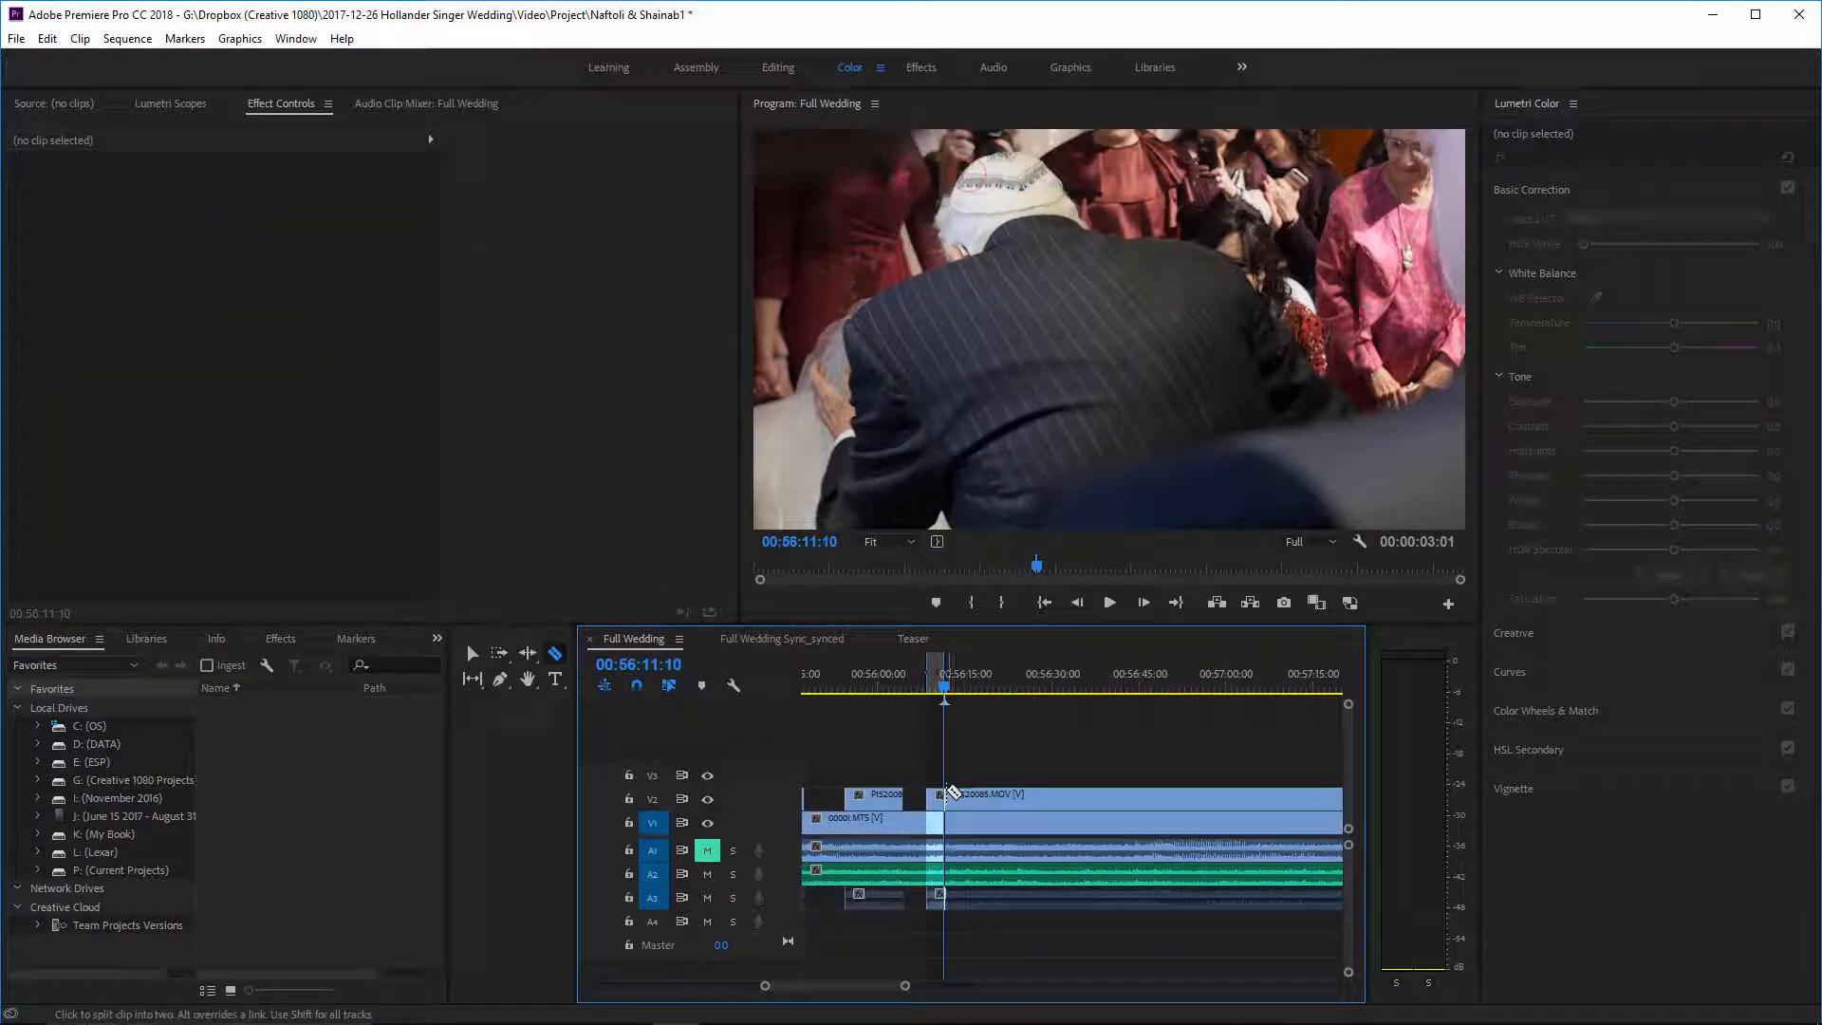
{"action": "key", "text": "space"}
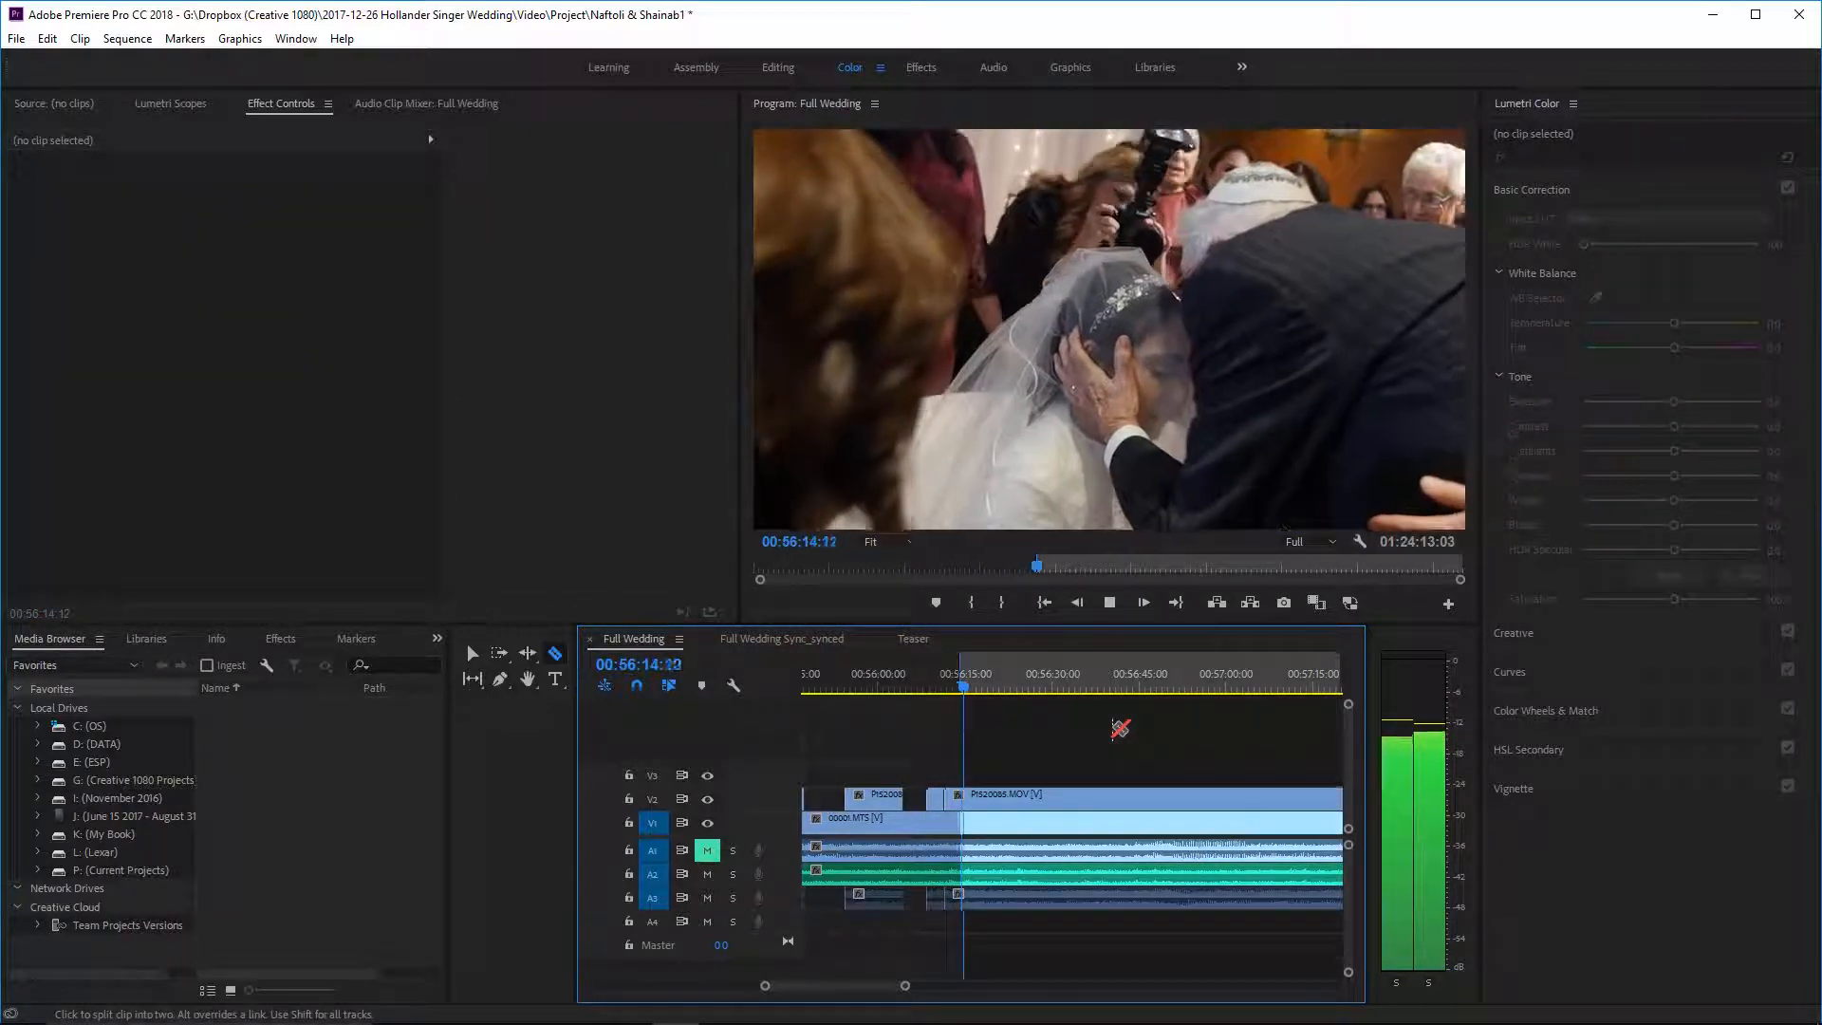
{"action": "right_click", "coordinate": [953, 798]}
{"action": "left_click", "coordinate": [1006, 179]}
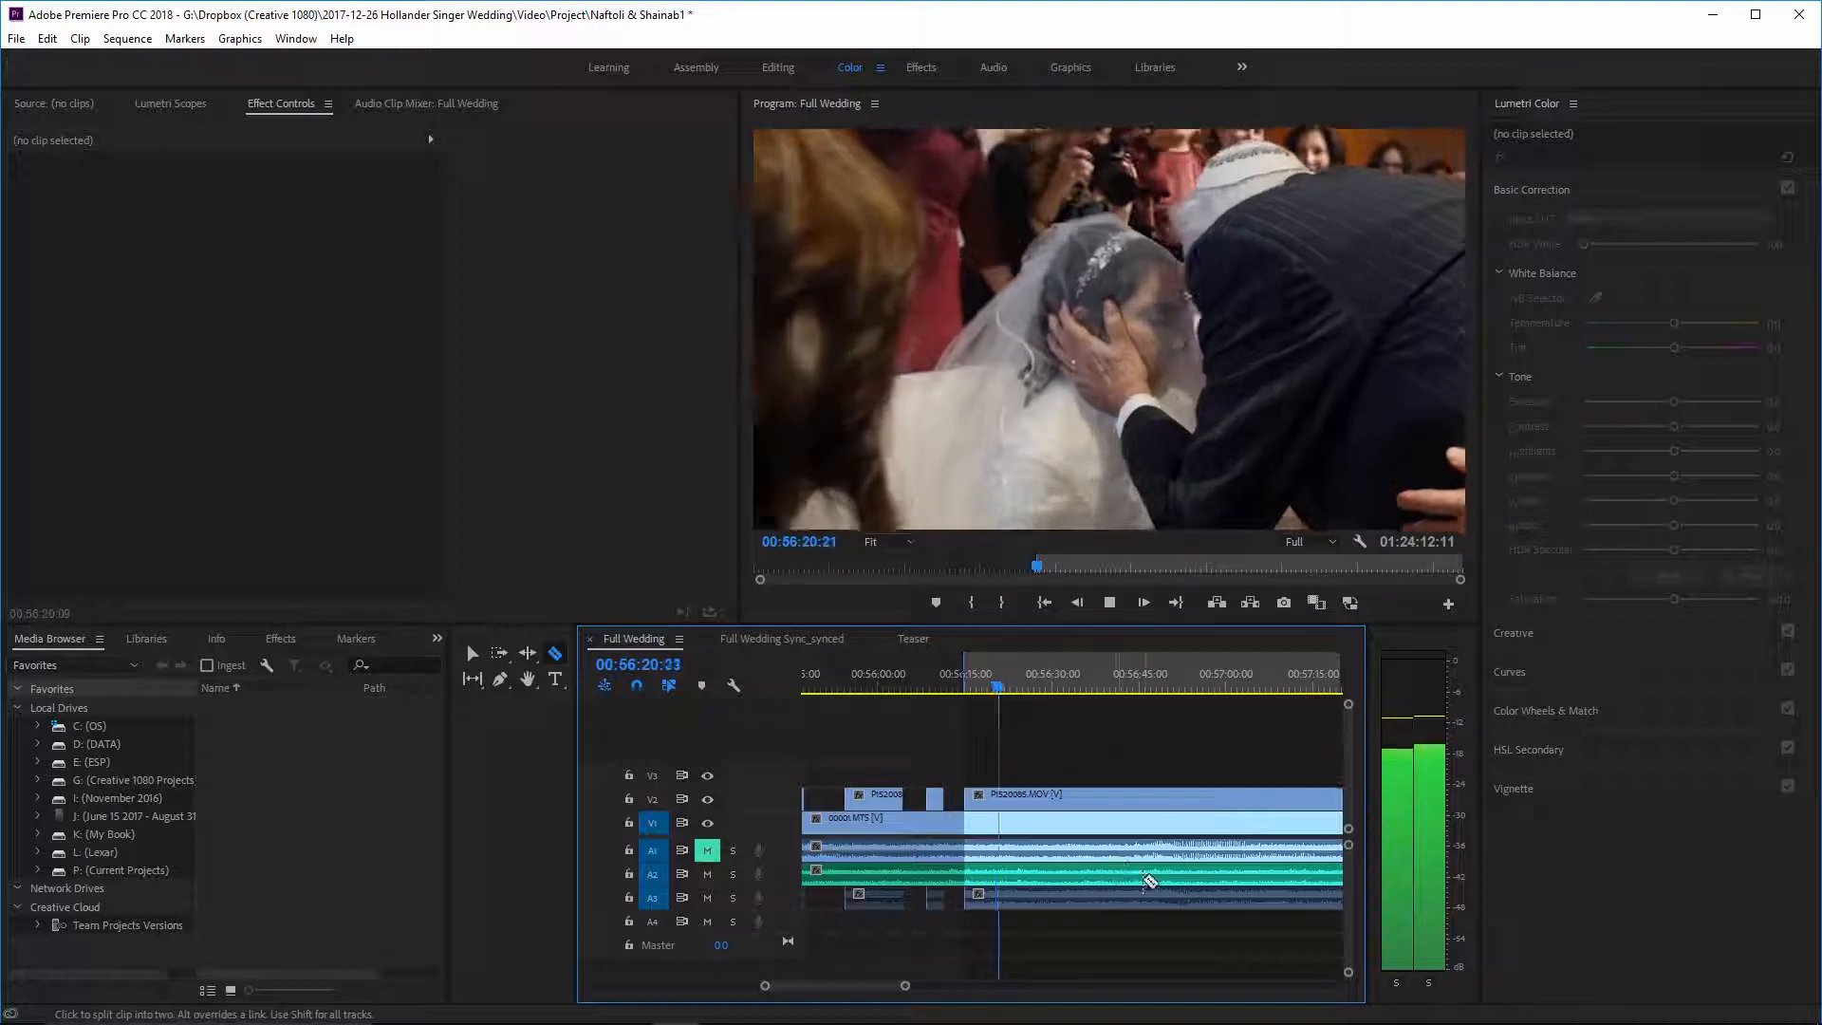
- Split P1520085.MOV at an out point at about 00:56:35 and trim the start of the piece before it to about 00:56:23
{"action": "key", "text": "o"}
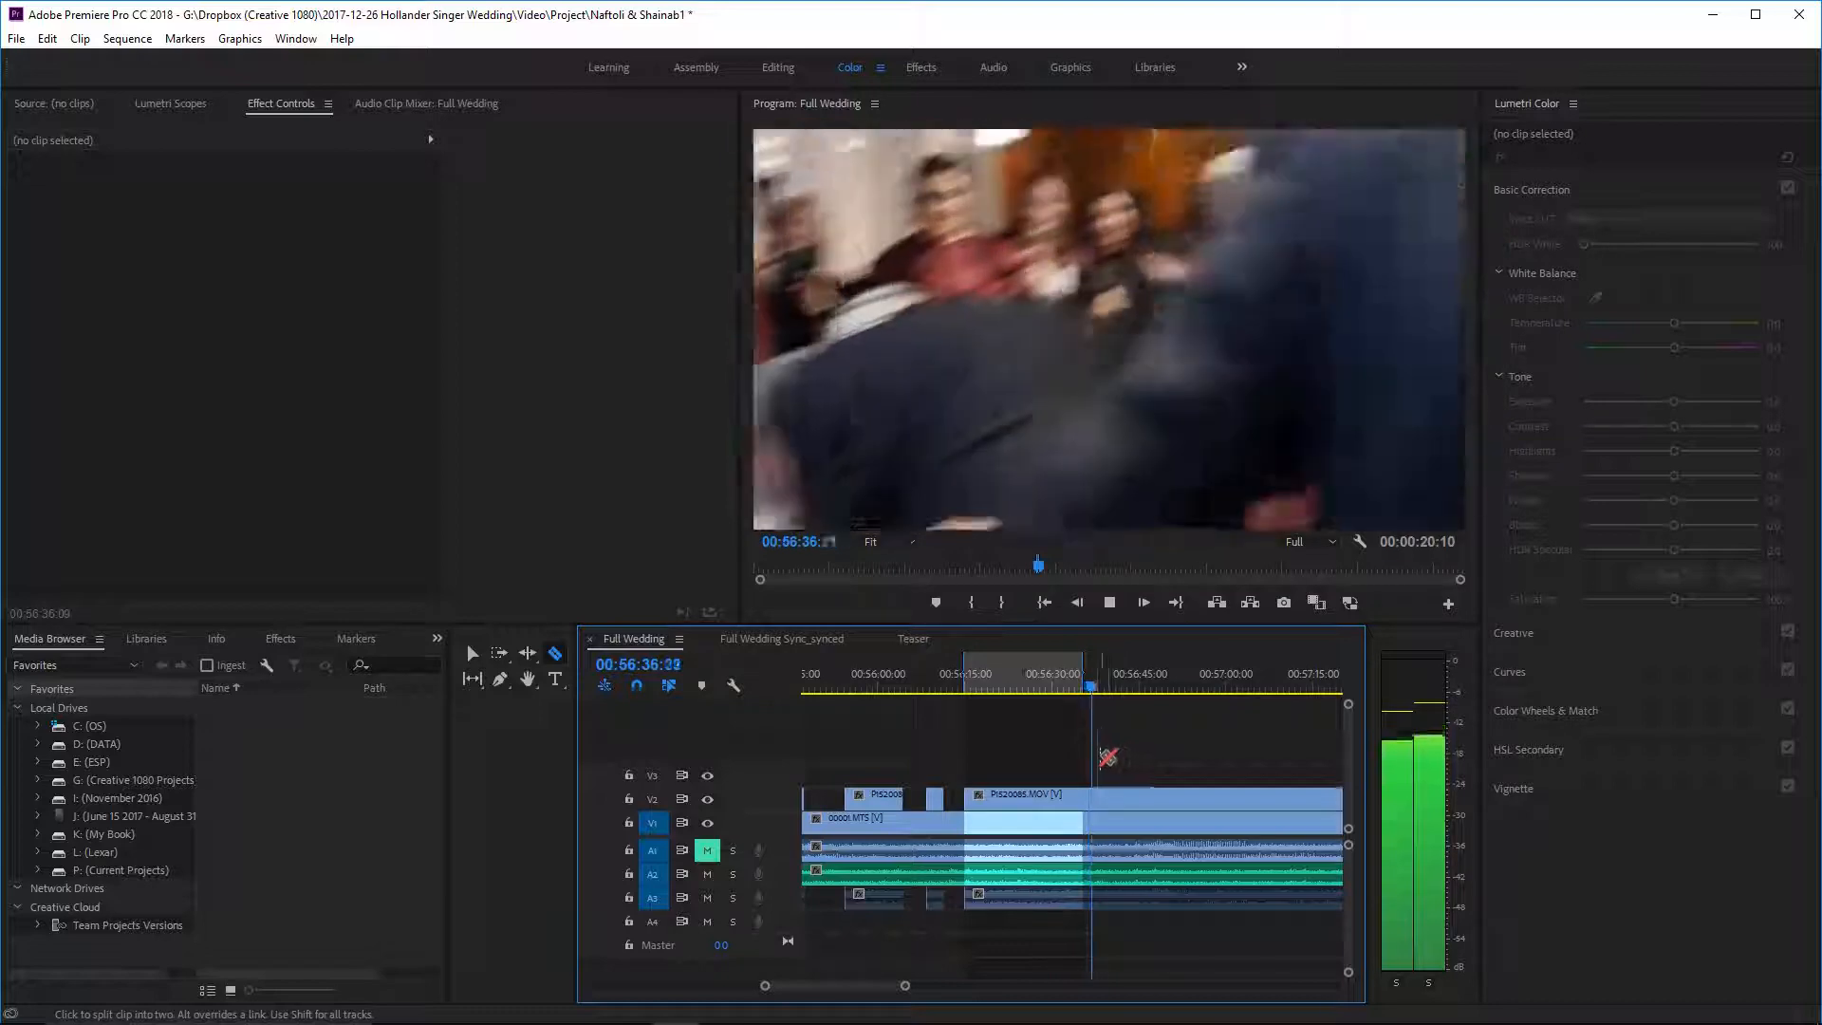
{"action": "key", "text": "space"}
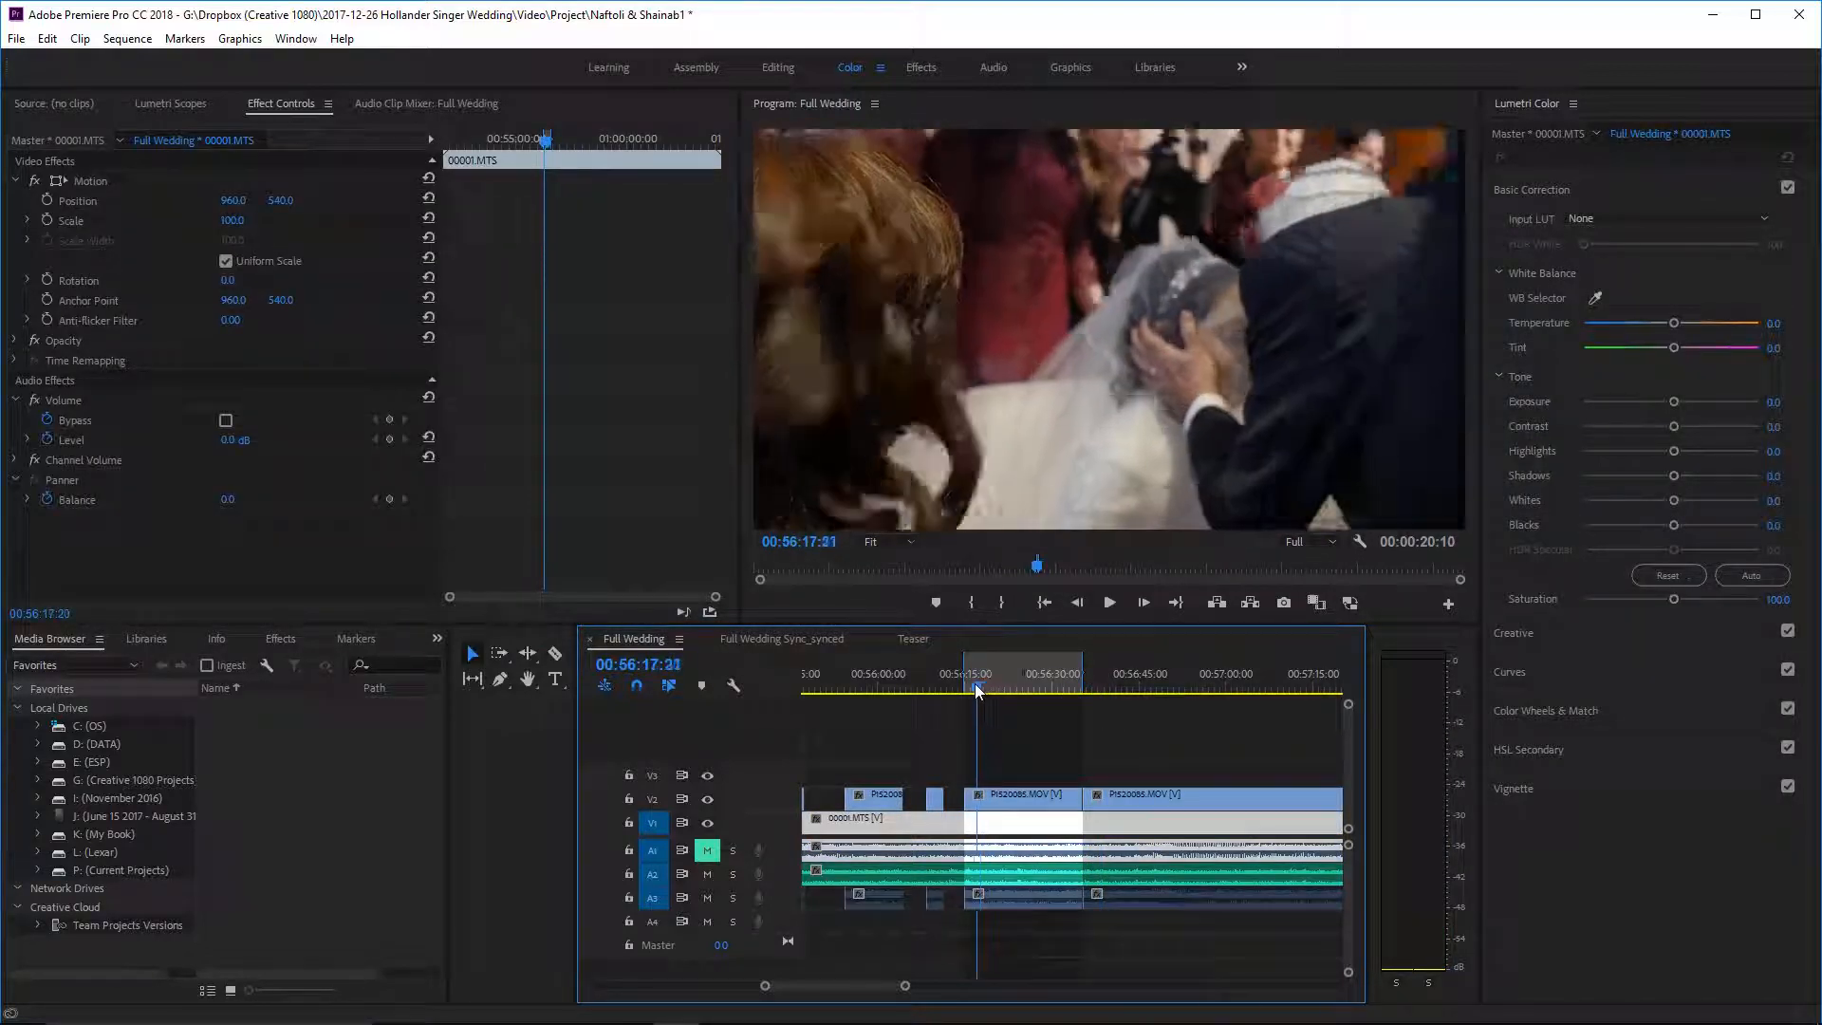
{"action": "left_click_drag", "start_coordinate": [968, 685], "coordinate": [977, 685]}
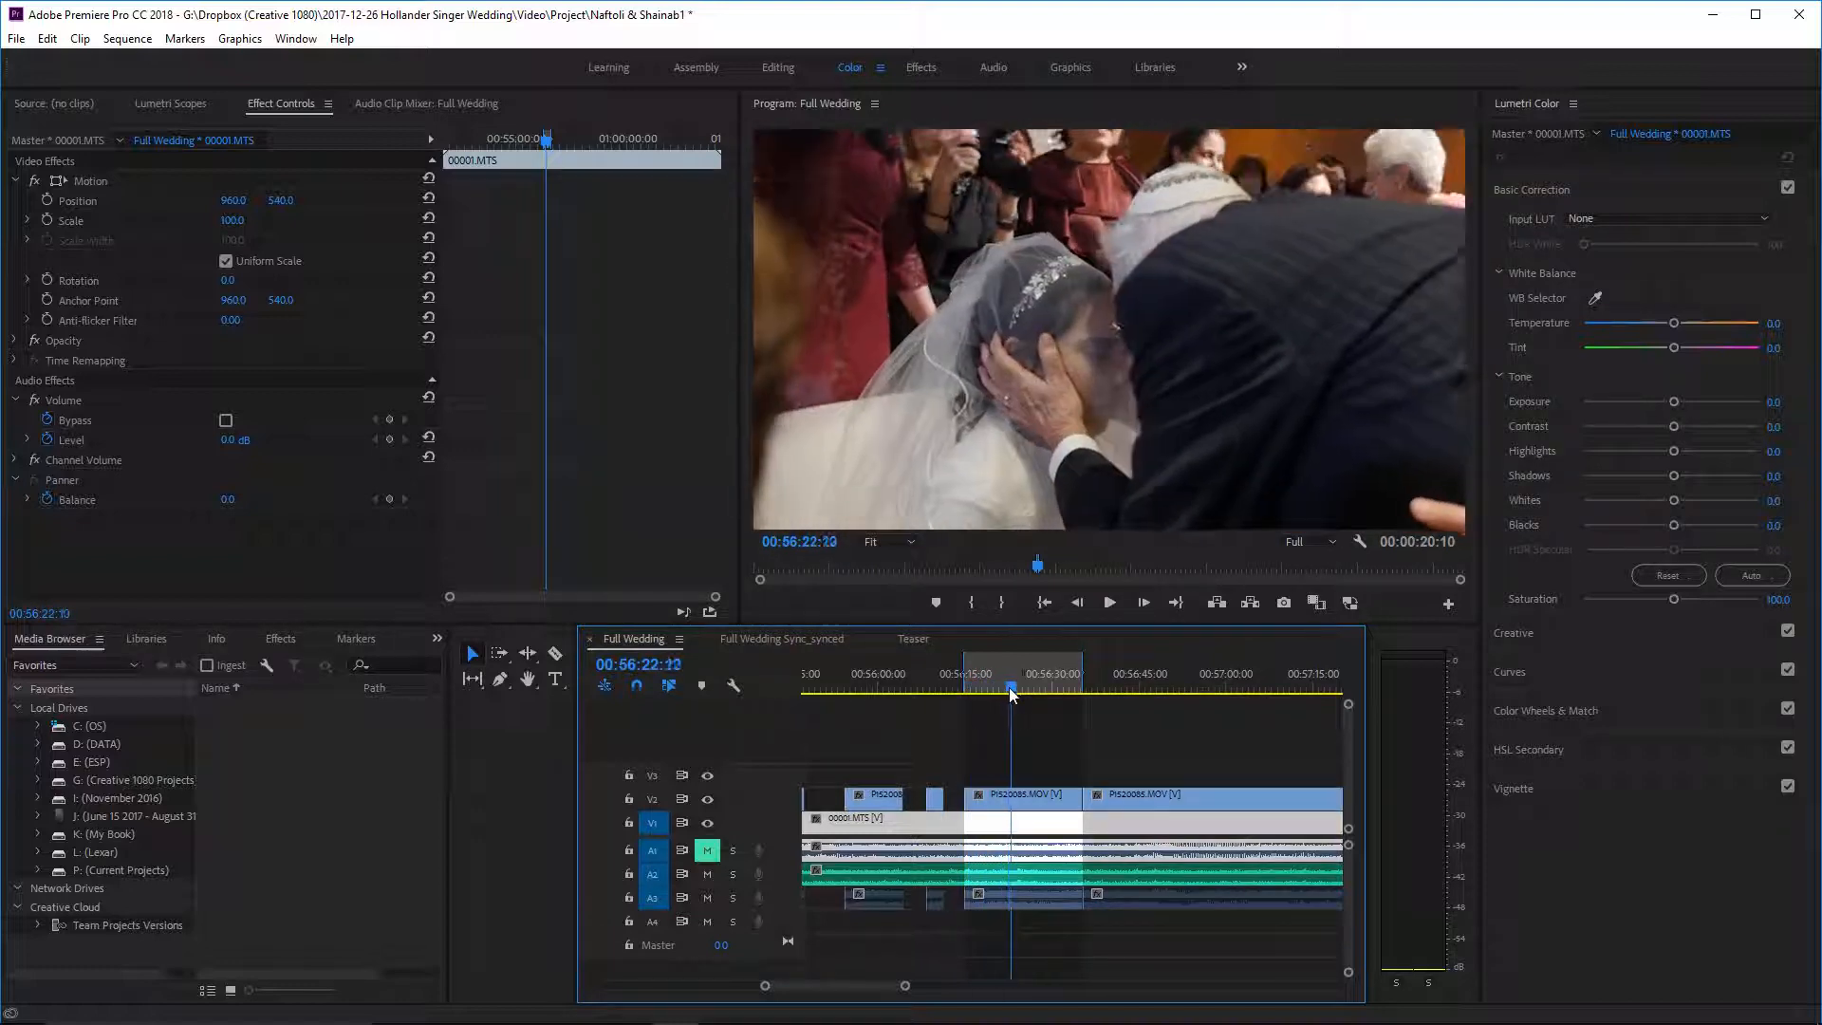
{"action": "left_click_drag", "start_coordinate": [1011, 691], "coordinate": [1012, 691]}
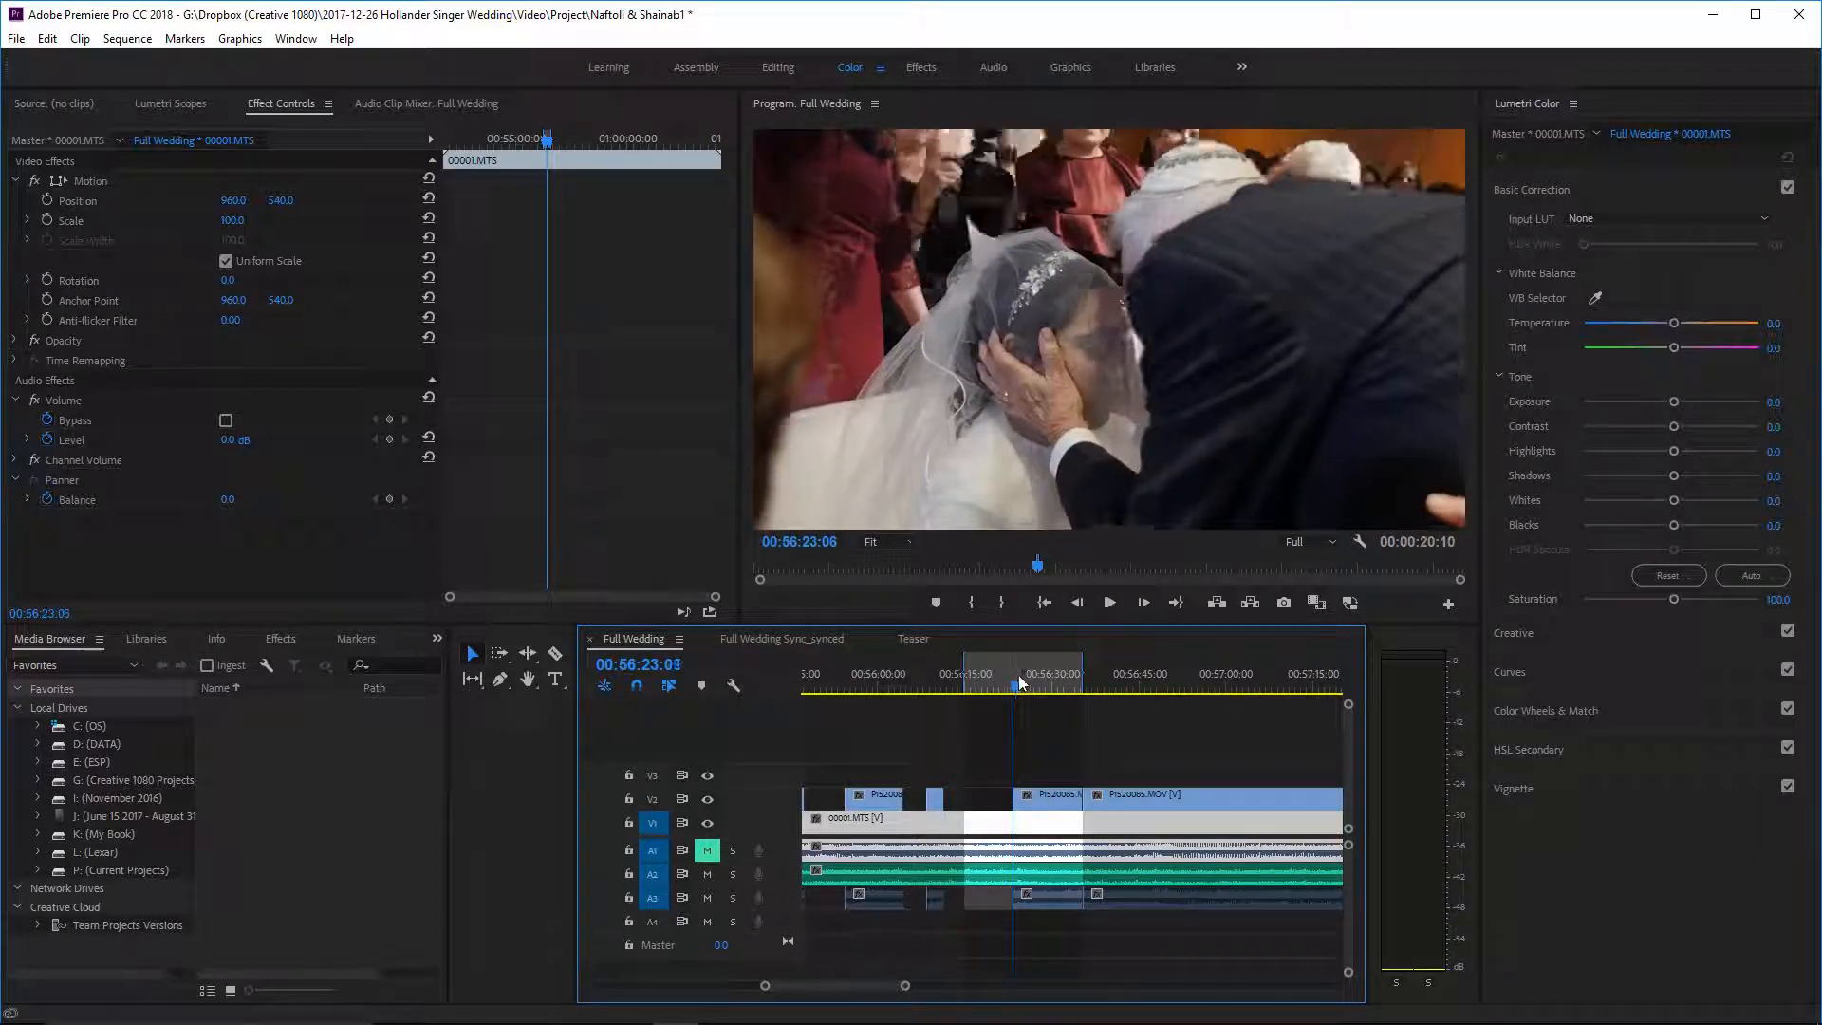
- Split P1520085.MOV at about 00:56:39, clear the piece between 00:56:35 and that split, and mark an out point at about 00:56:43
{"action": "left_click_drag", "start_coordinate": [1088, 700], "coordinate": [1097, 699]}
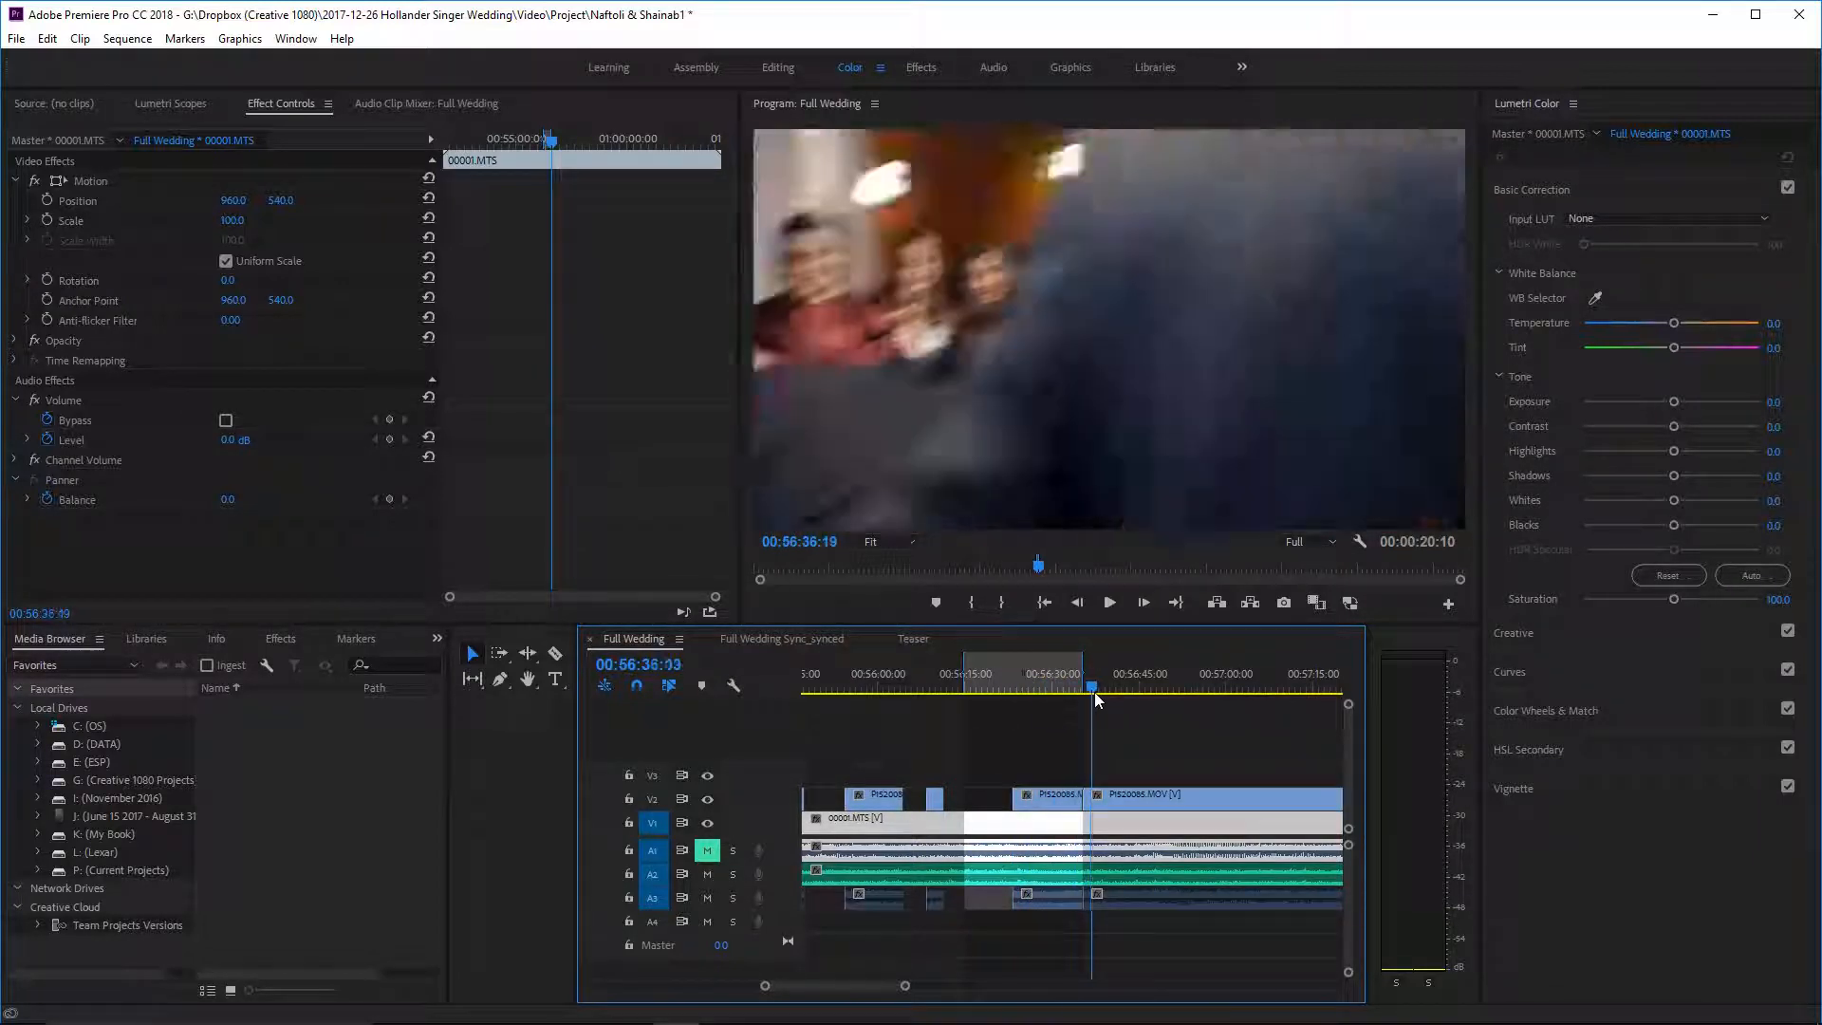
{"action": "key", "text": "c"}
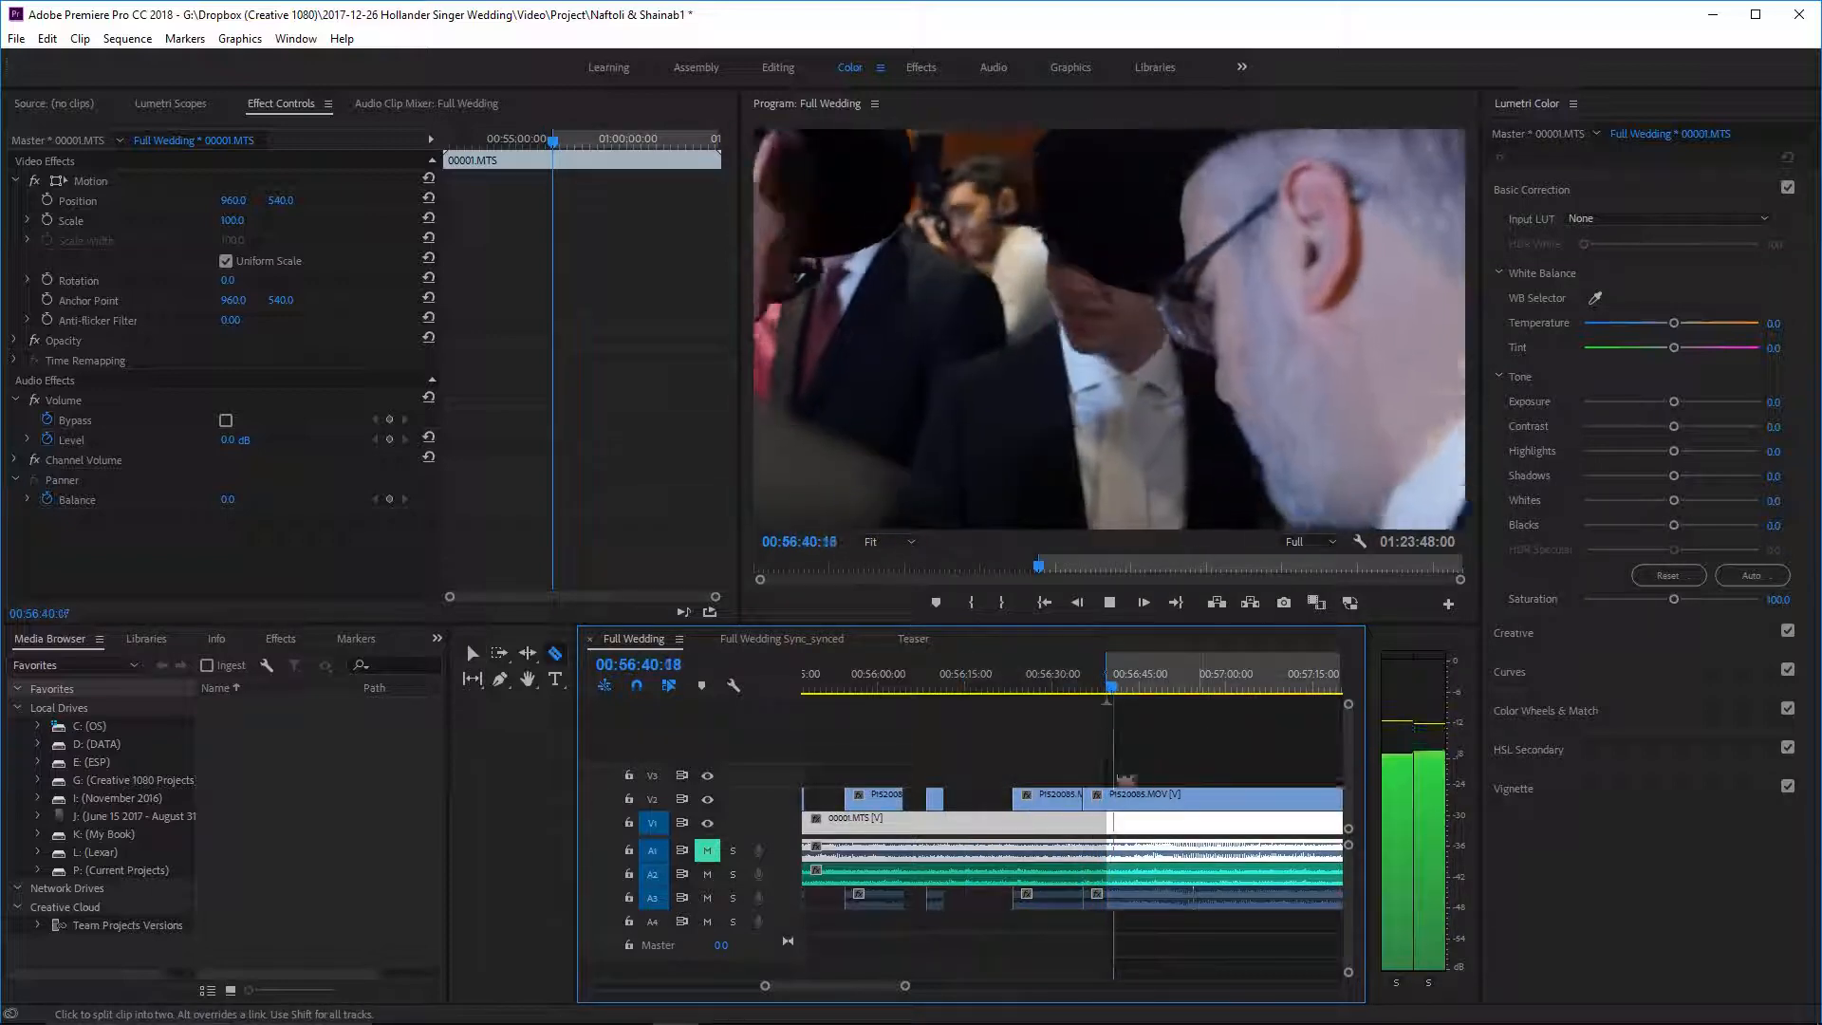
{"action": "left_click", "coordinate": [1109, 794], "text": "shift"}
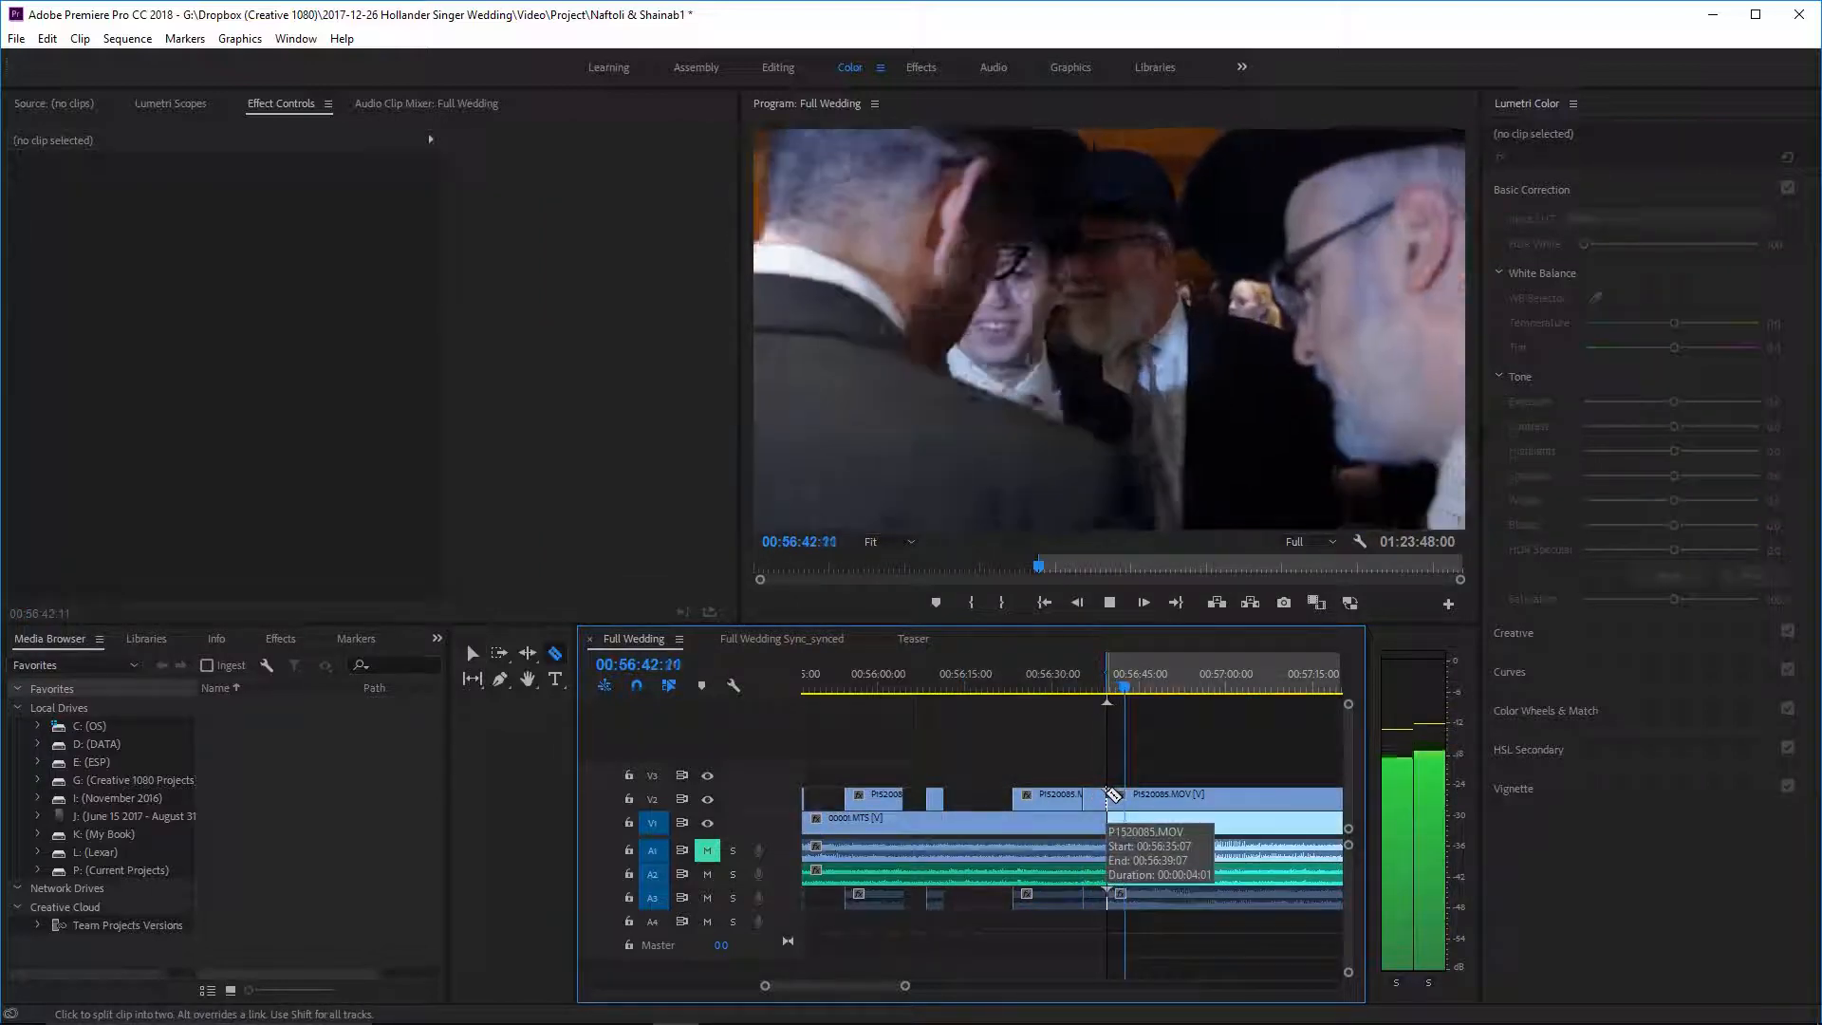
{"action": "key", "text": "o"}
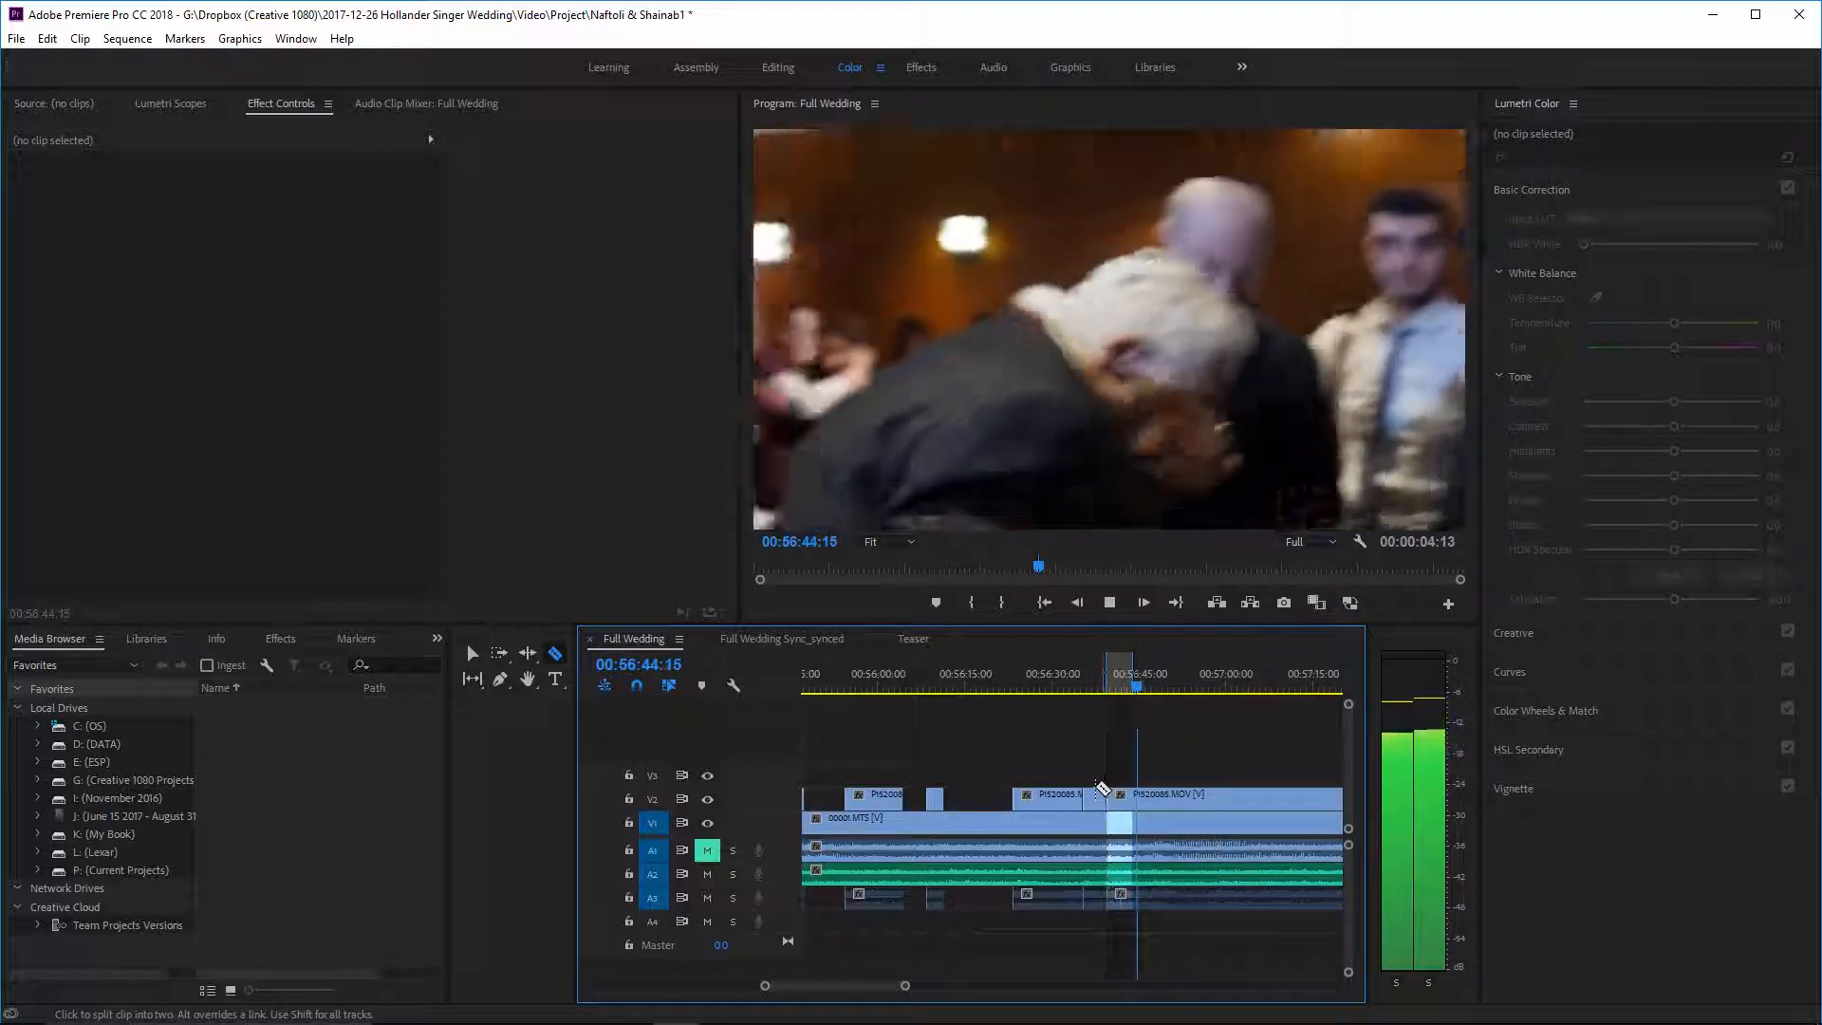
{"action": "right_click", "coordinate": [1099, 797]}
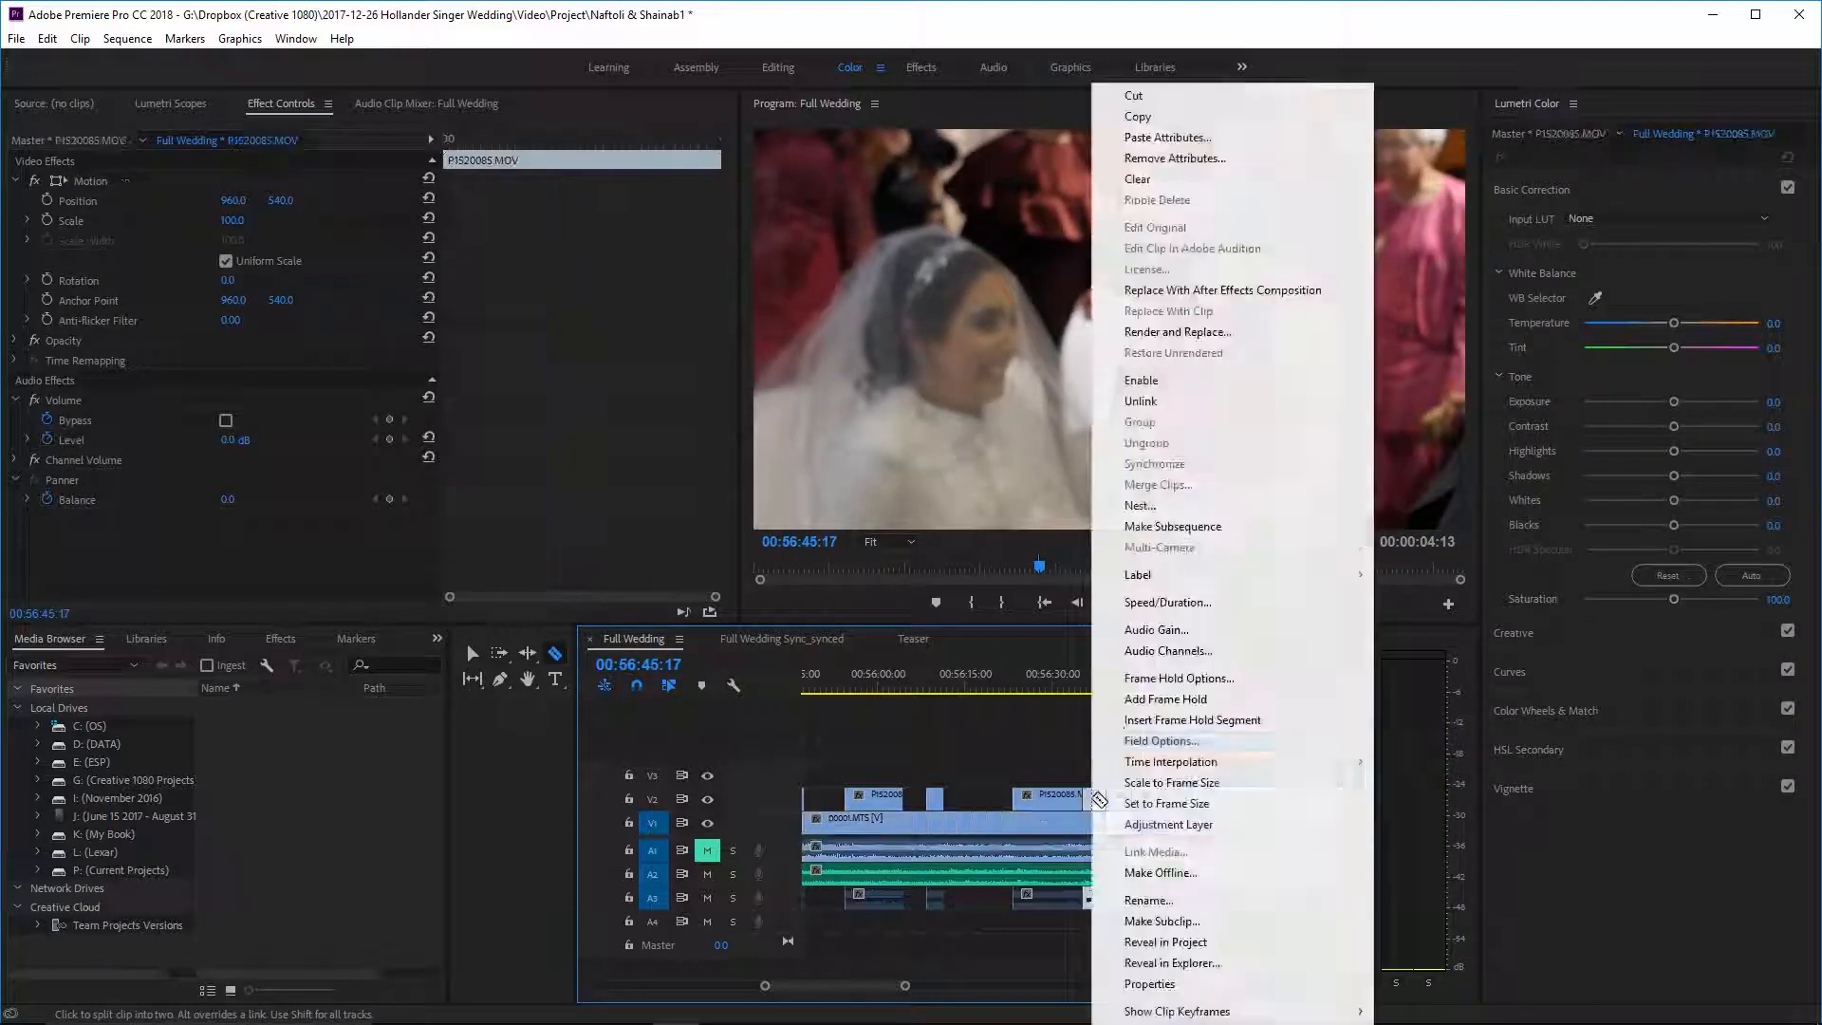
{"action": "left_click", "coordinate": [1116, 185]}
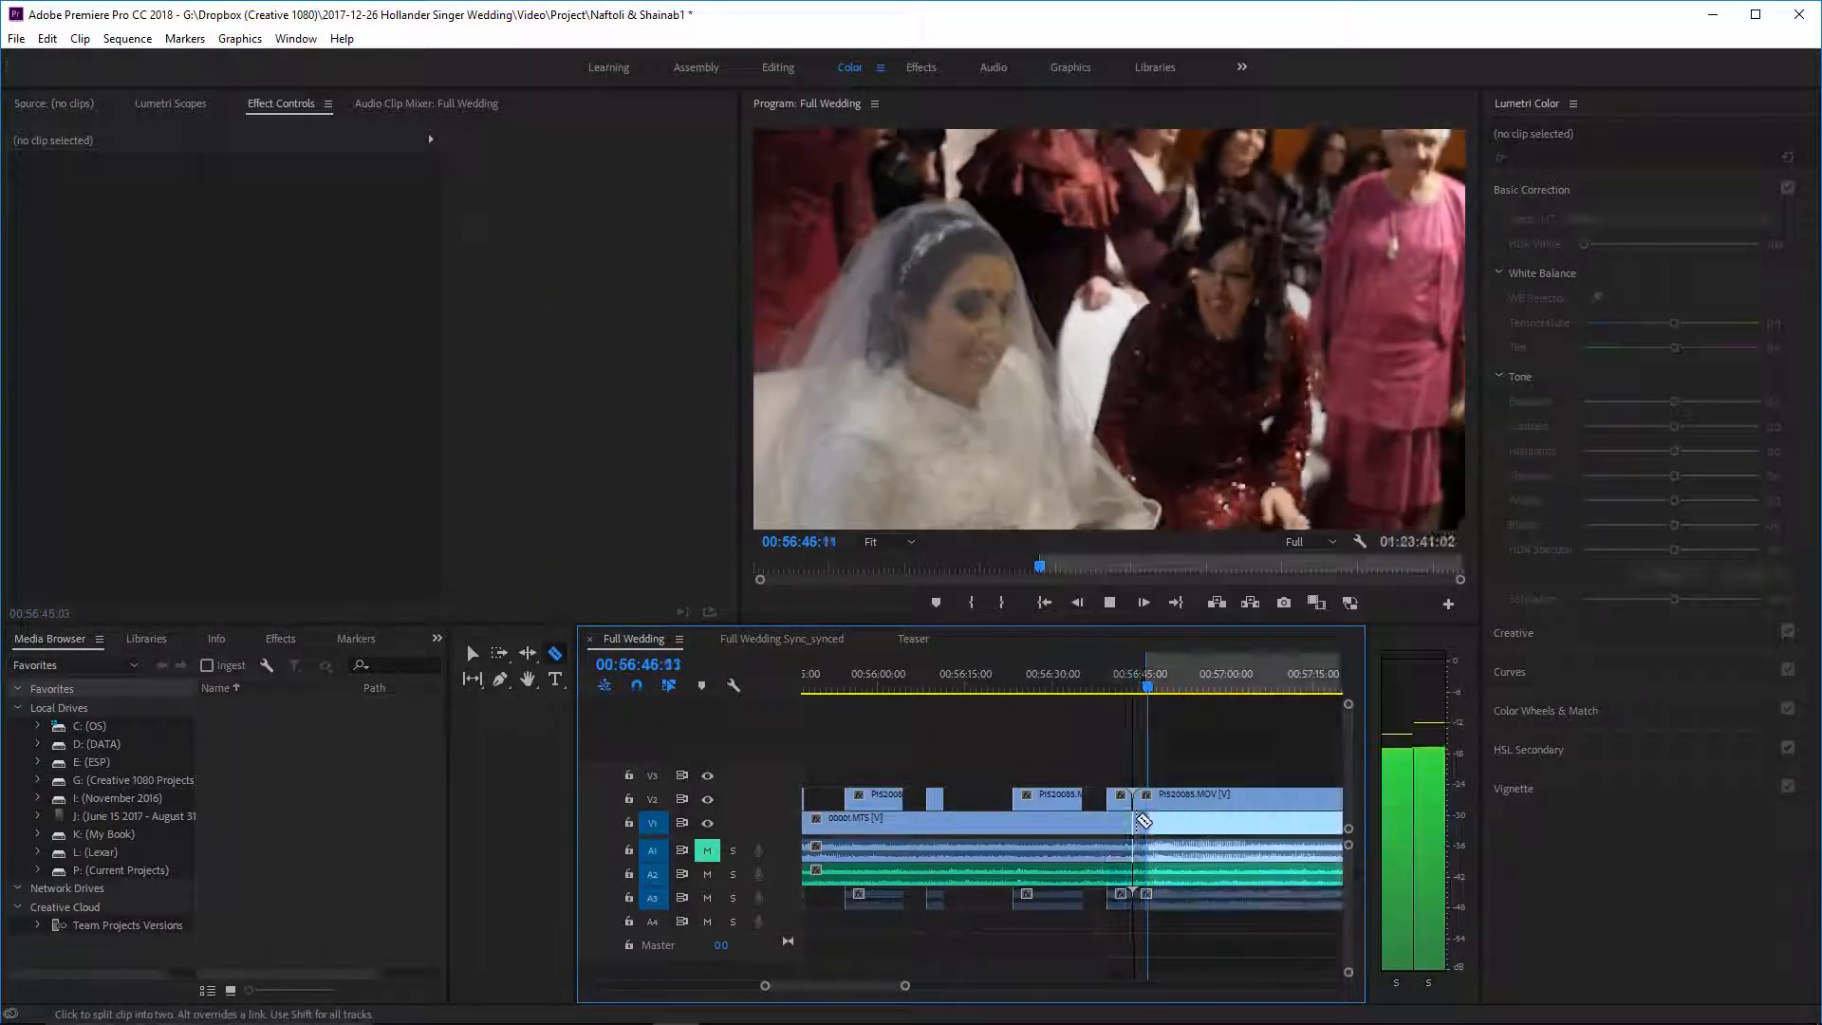
- Cut out and clear the P1520085.MOV pieces from about 00:56:43 to 00:56:46 and from about 00:56:52 to 00:56:54
{"action": "right_click", "coordinate": [1149, 794]}
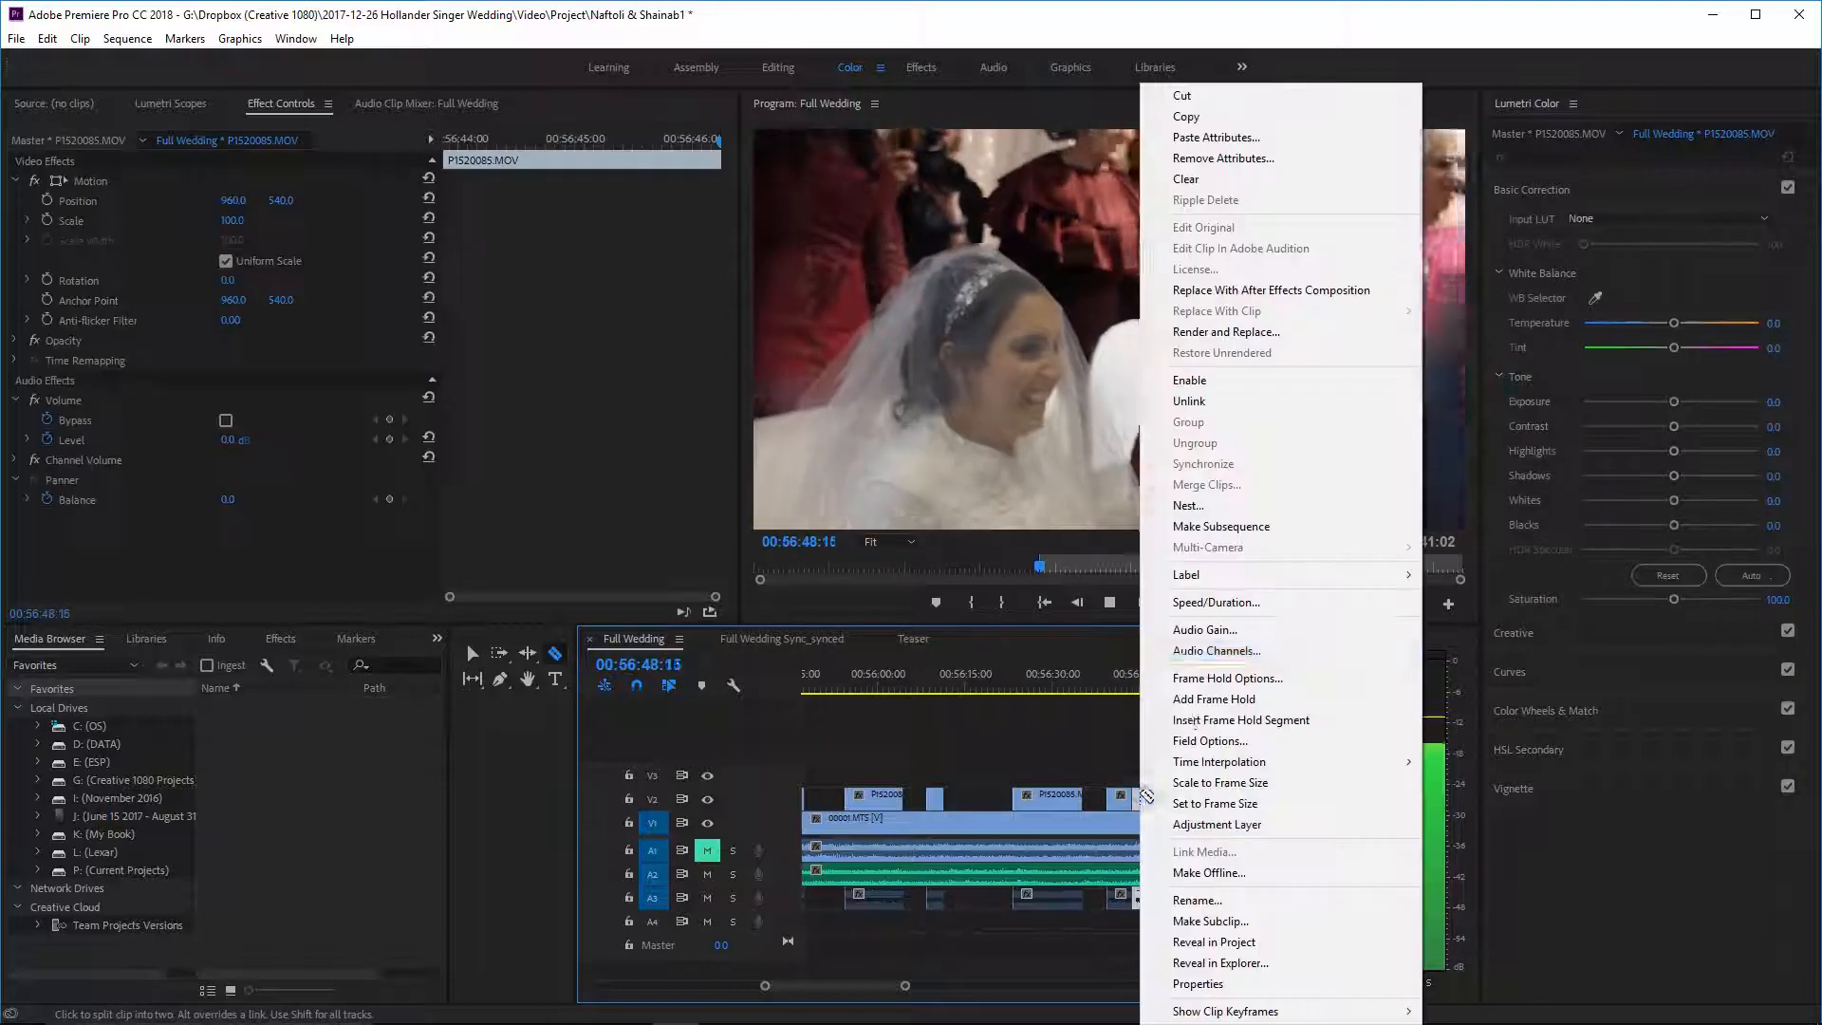
{"action": "left_click", "coordinate": [1185, 179]}
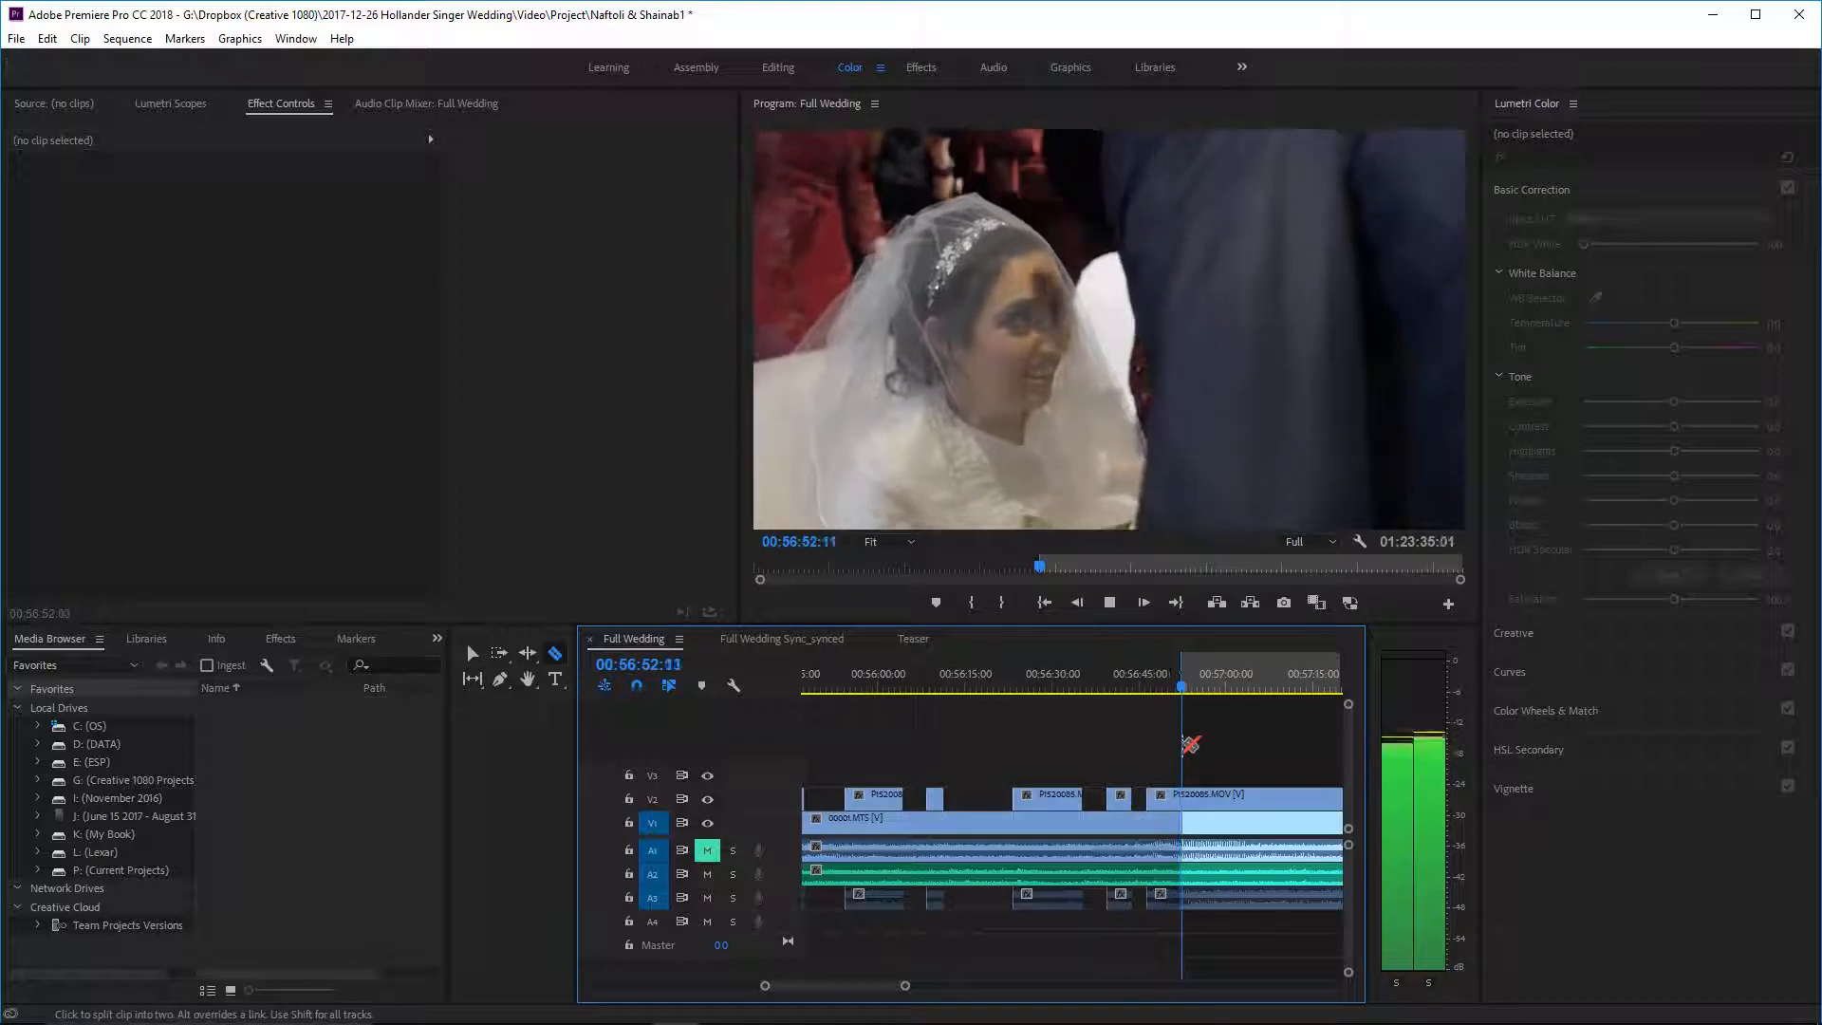
{"action": "left_click", "coordinate": [1184, 797]}
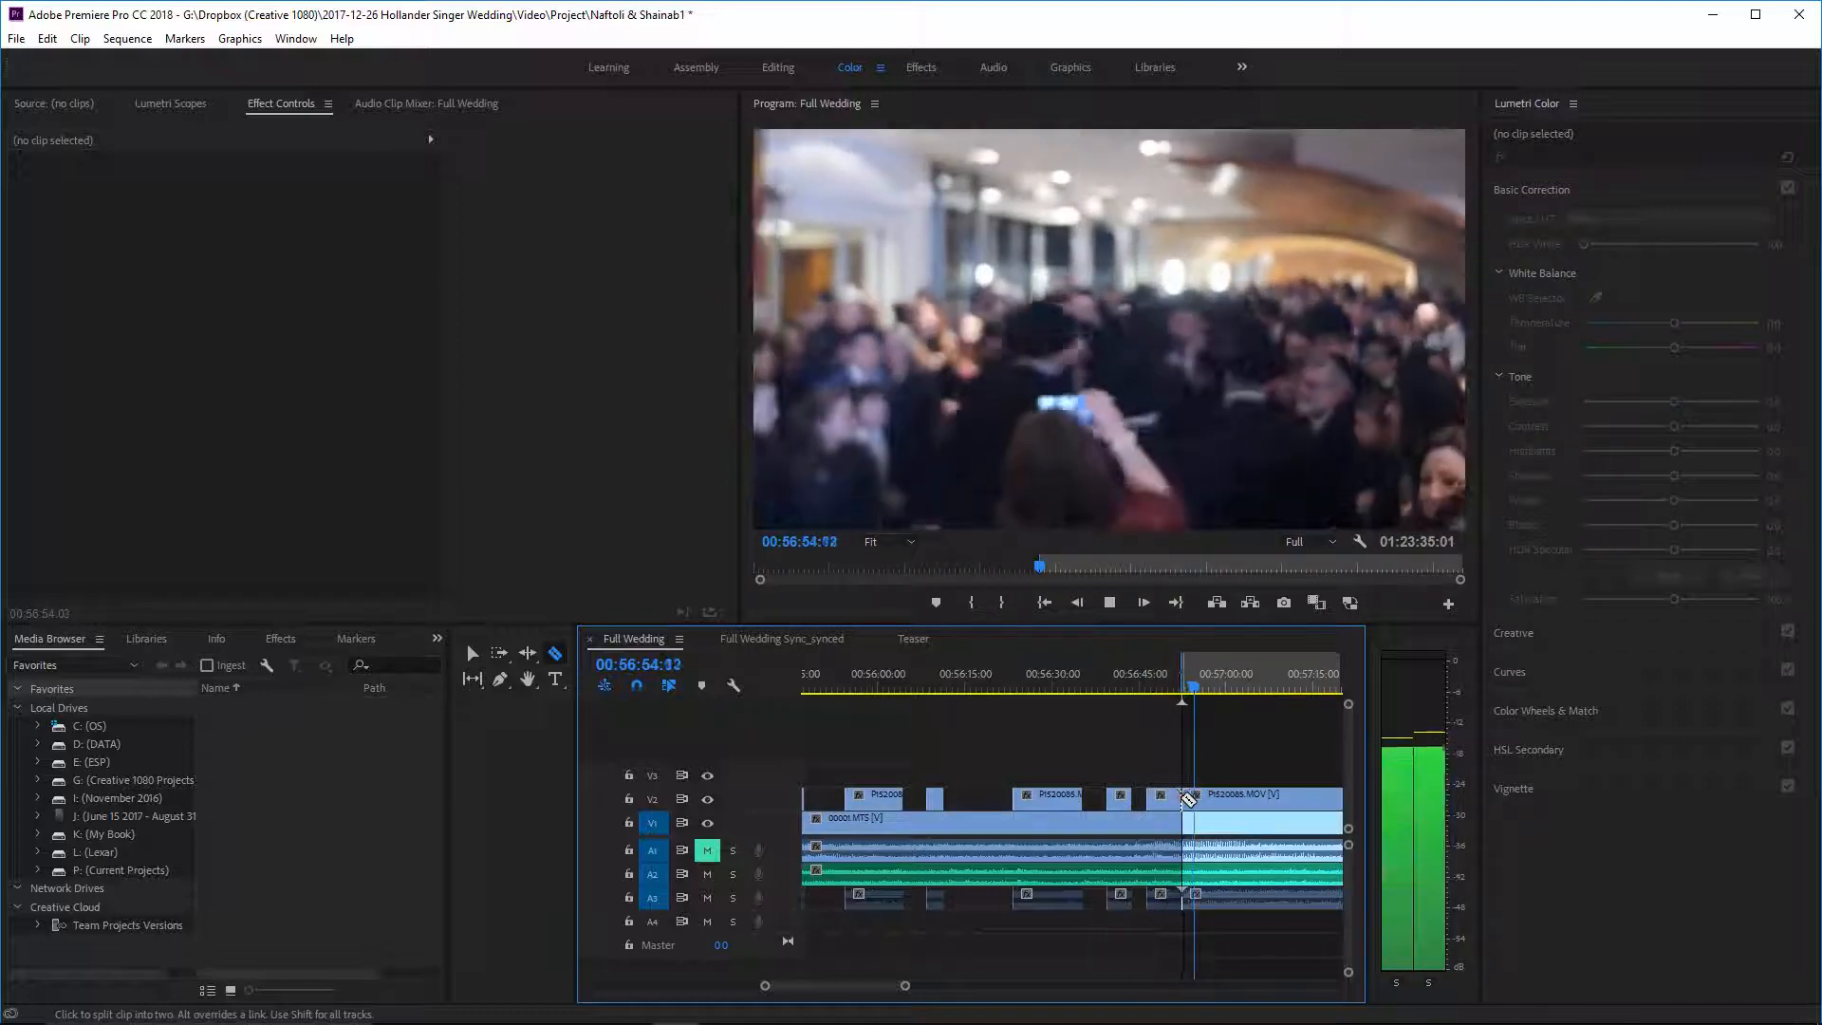
{"action": "right_click", "coordinate": [1131, 797]}
{"action": "left_click", "coordinate": [1205, 179]}
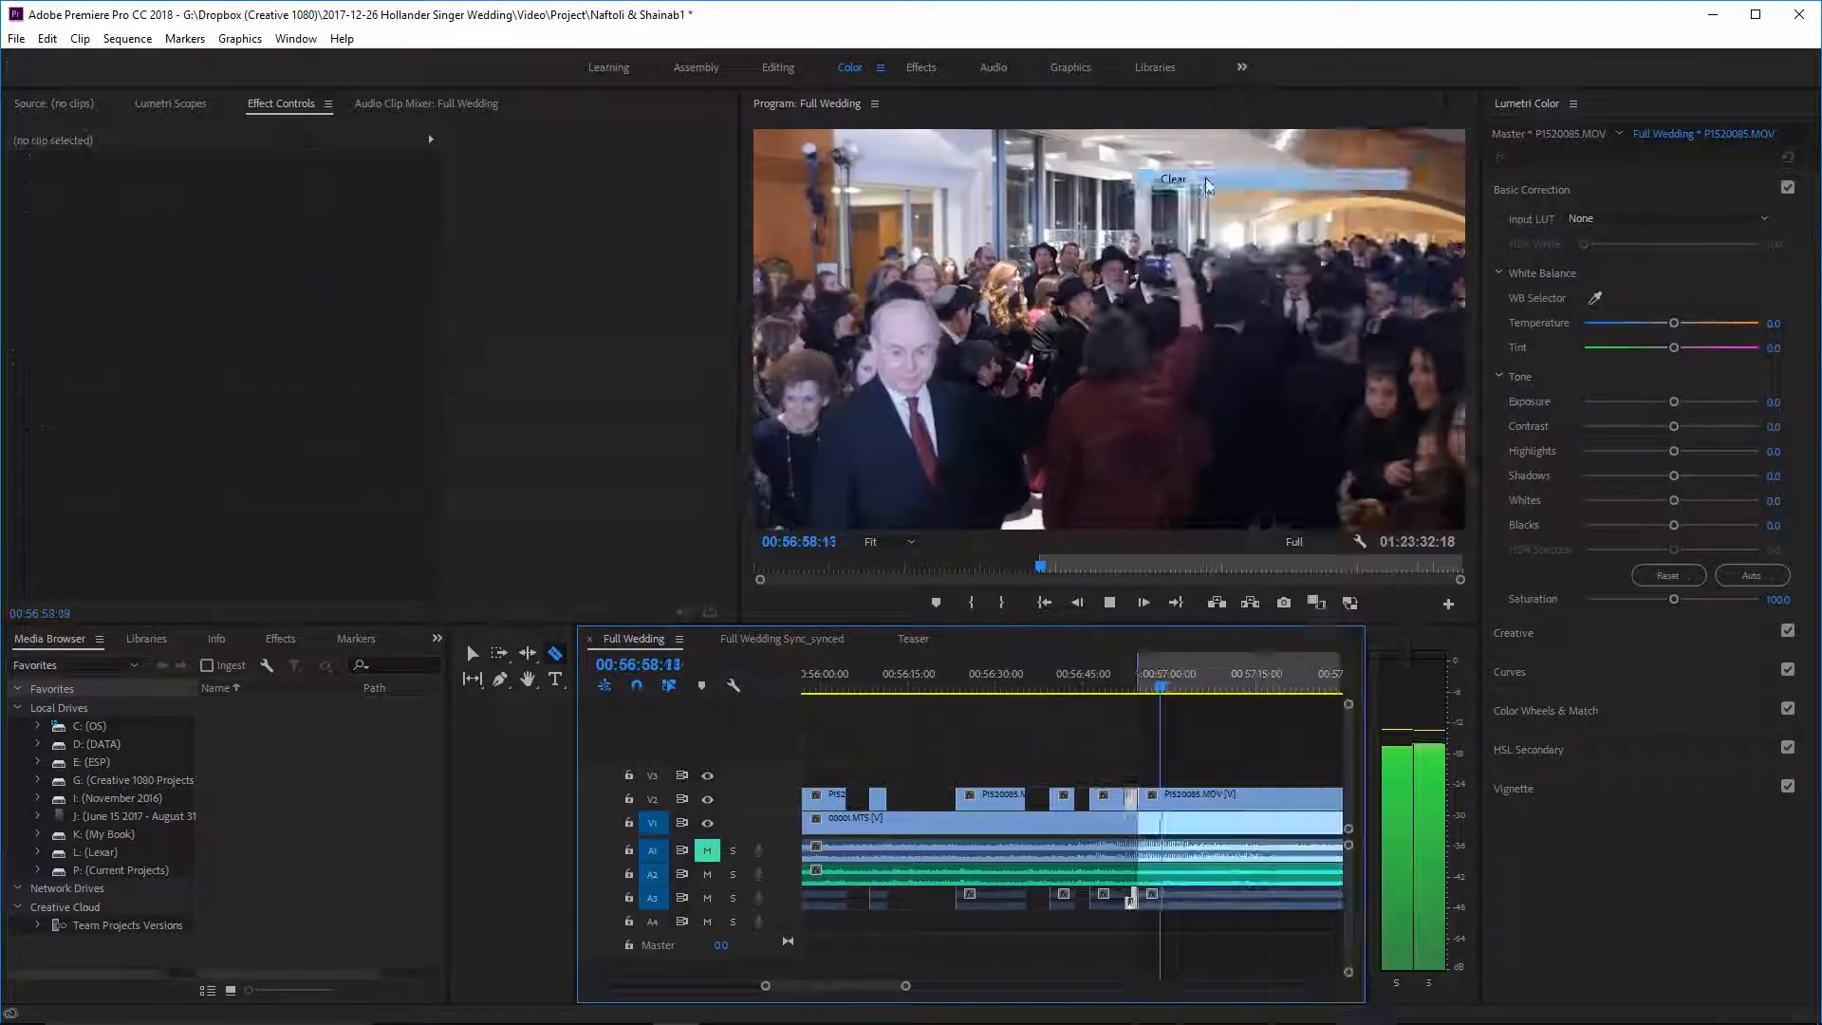
- Mark the end of the crowd shot with an out point at about 00:57:01 and split P1520085.MOV there
{"action": "key", "text": "o"}
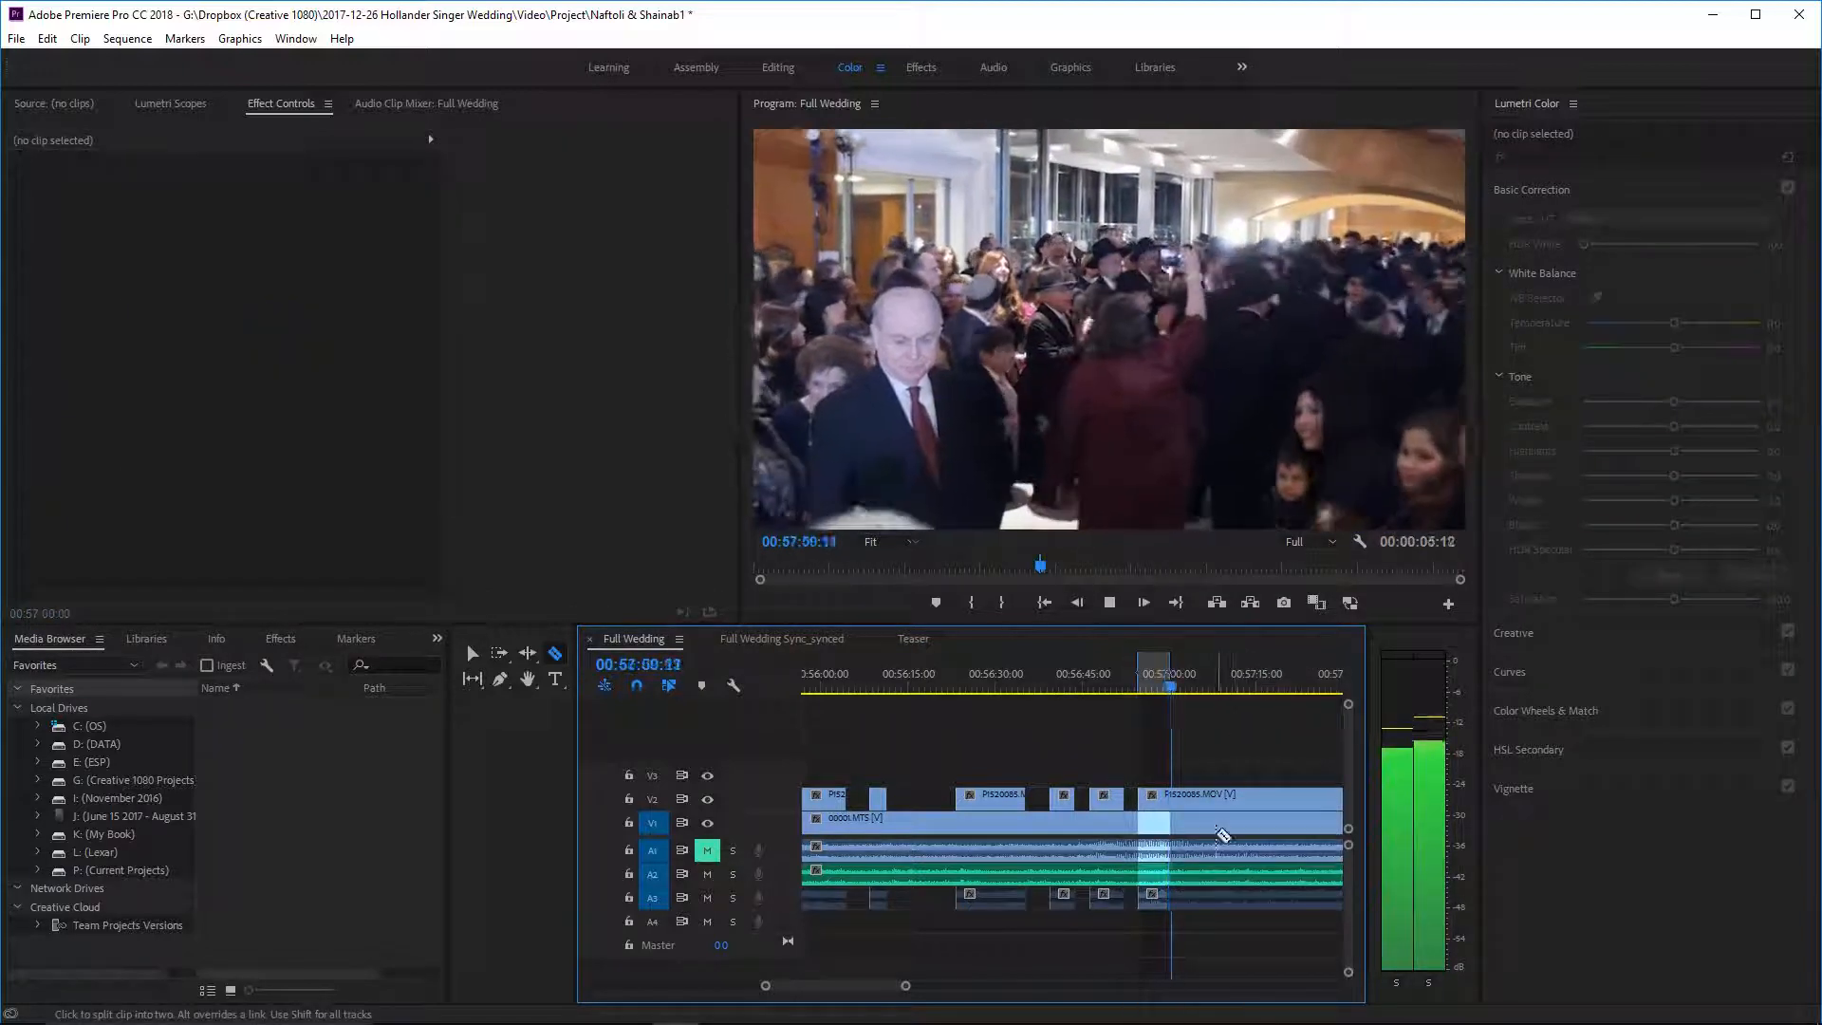
{"action": "scroll", "coordinate": [1205, 824], "scroll_direction": "down", "scroll_amount": 2}
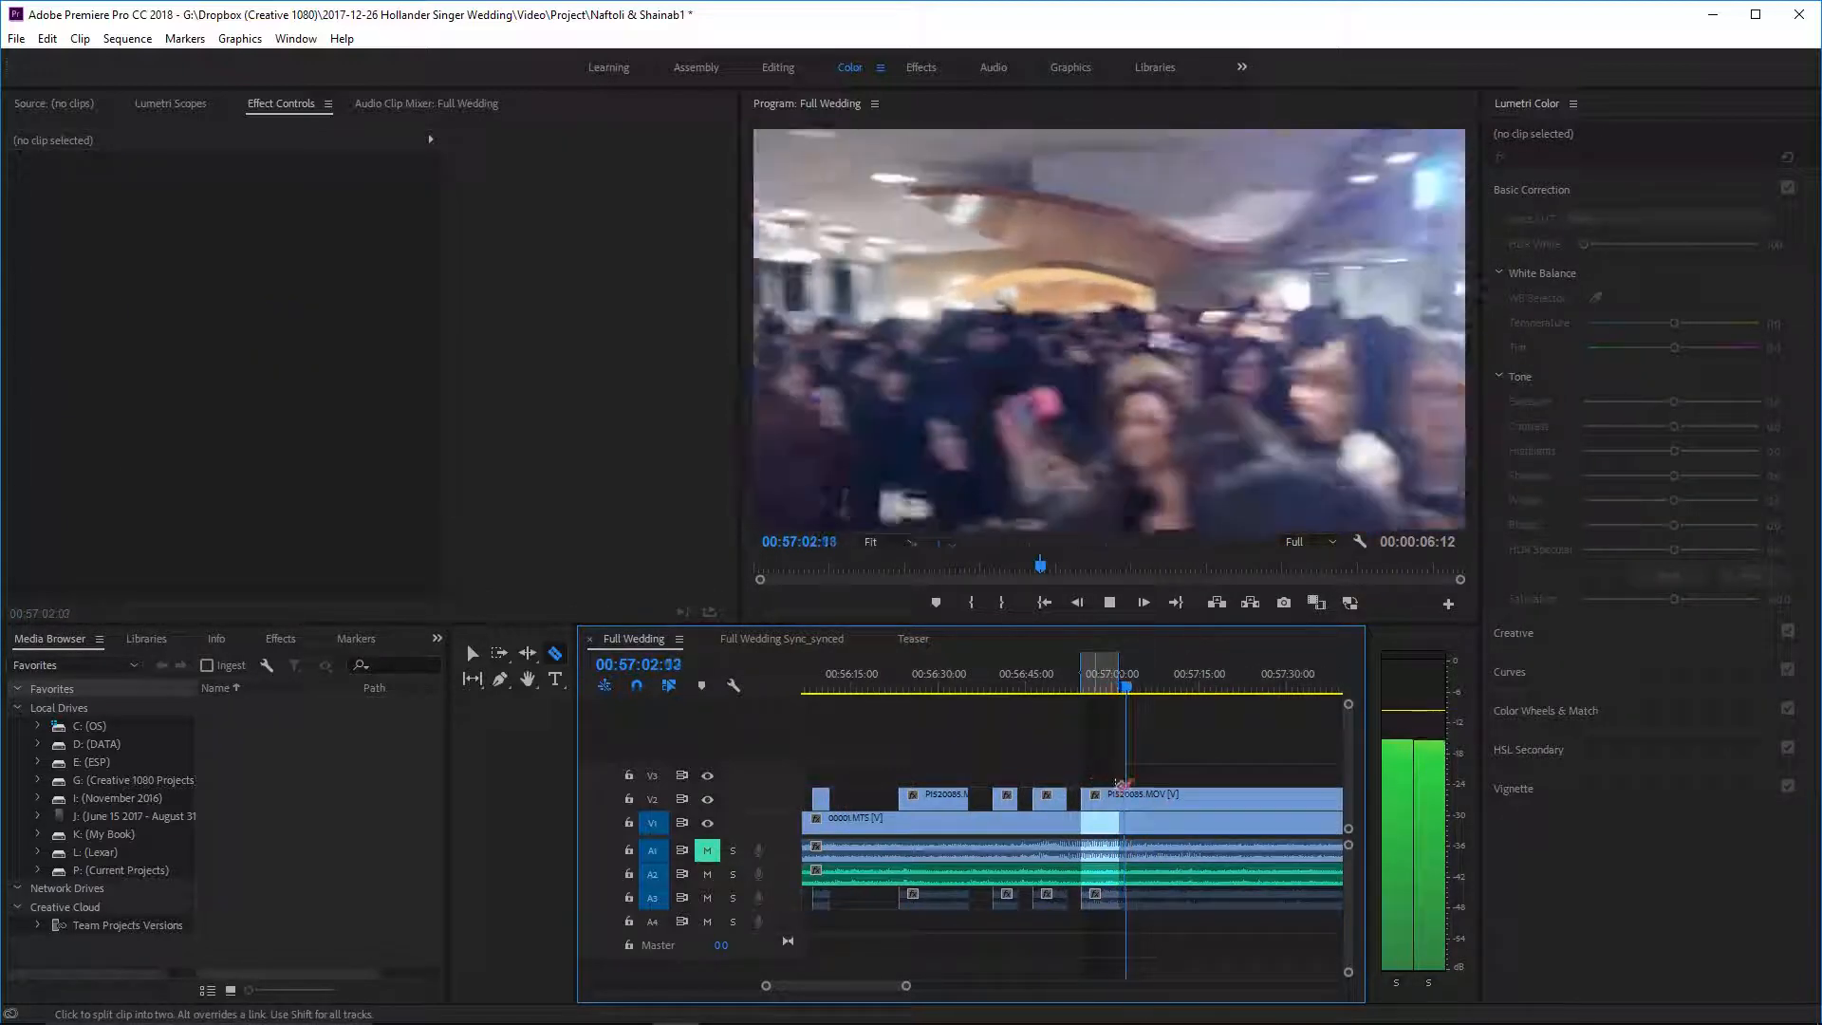
{"action": "left_click", "coordinate": [1122, 795]}
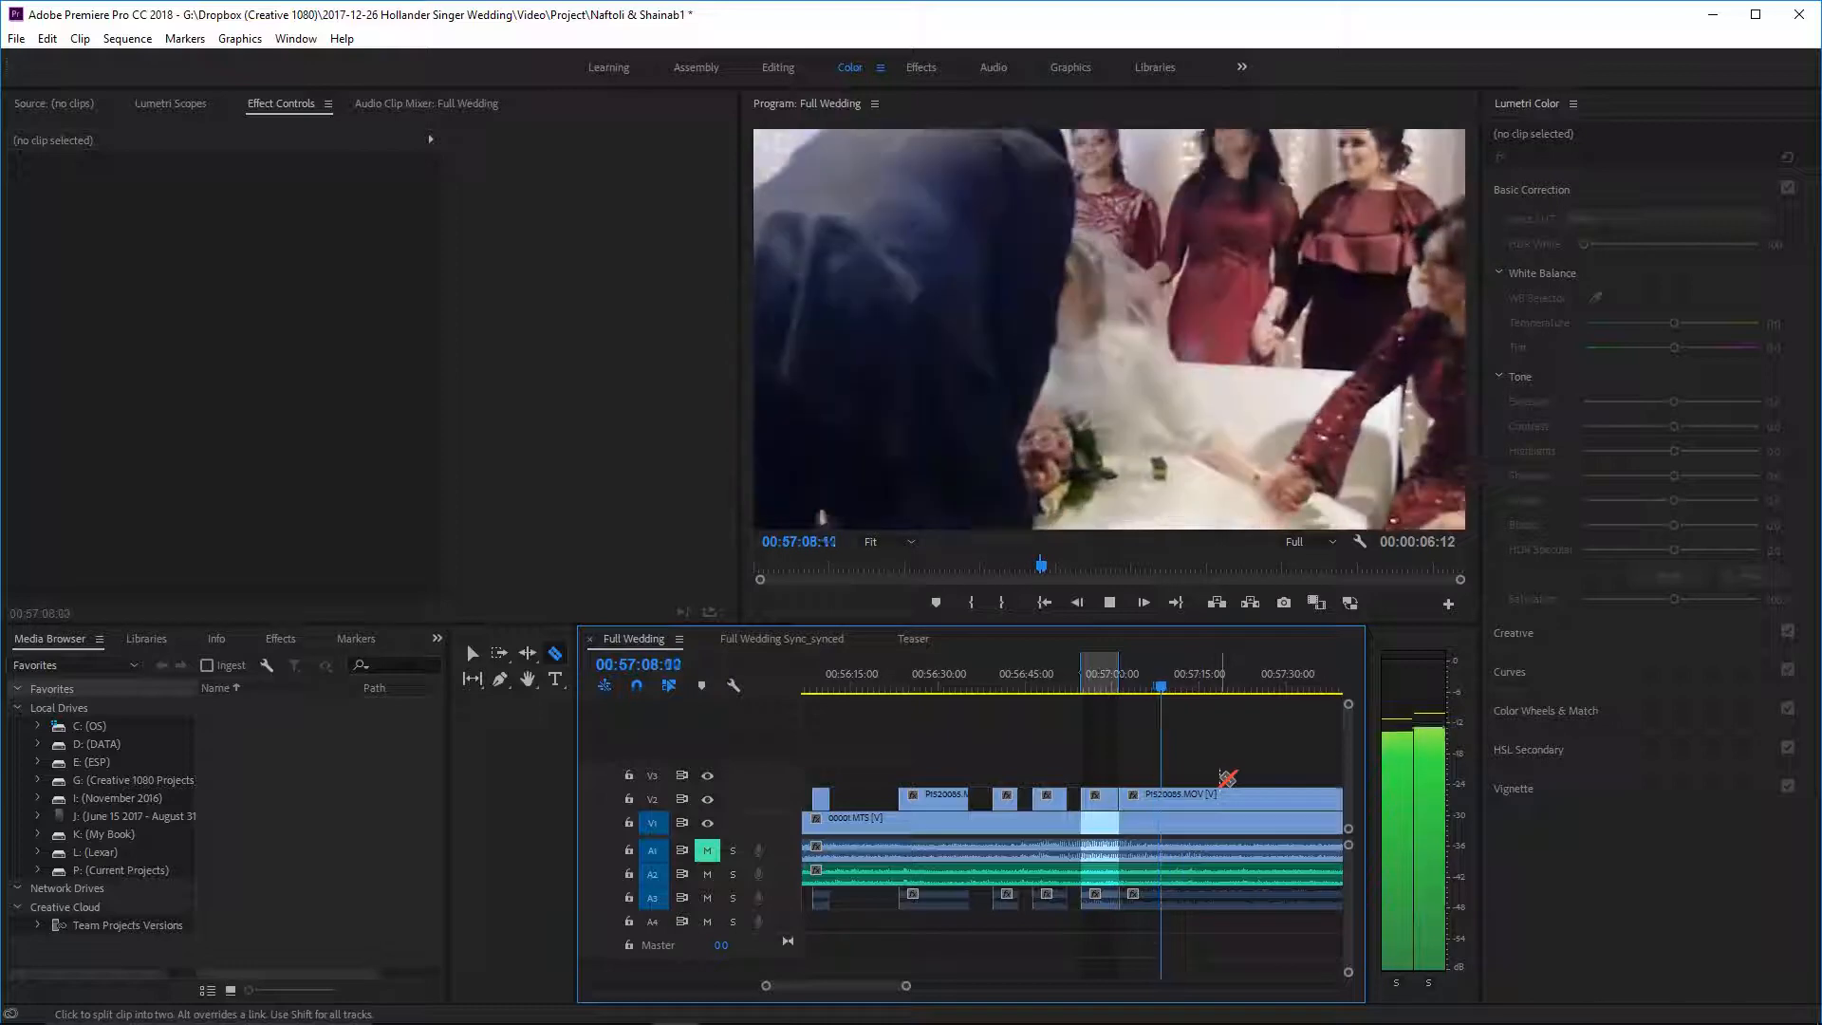
- Clear P1520085.MOV from about 00:57:01 to an in point at 00:57:14, and mark and split the shot's end at about 00:57:20
{"action": "key", "text": "i"}
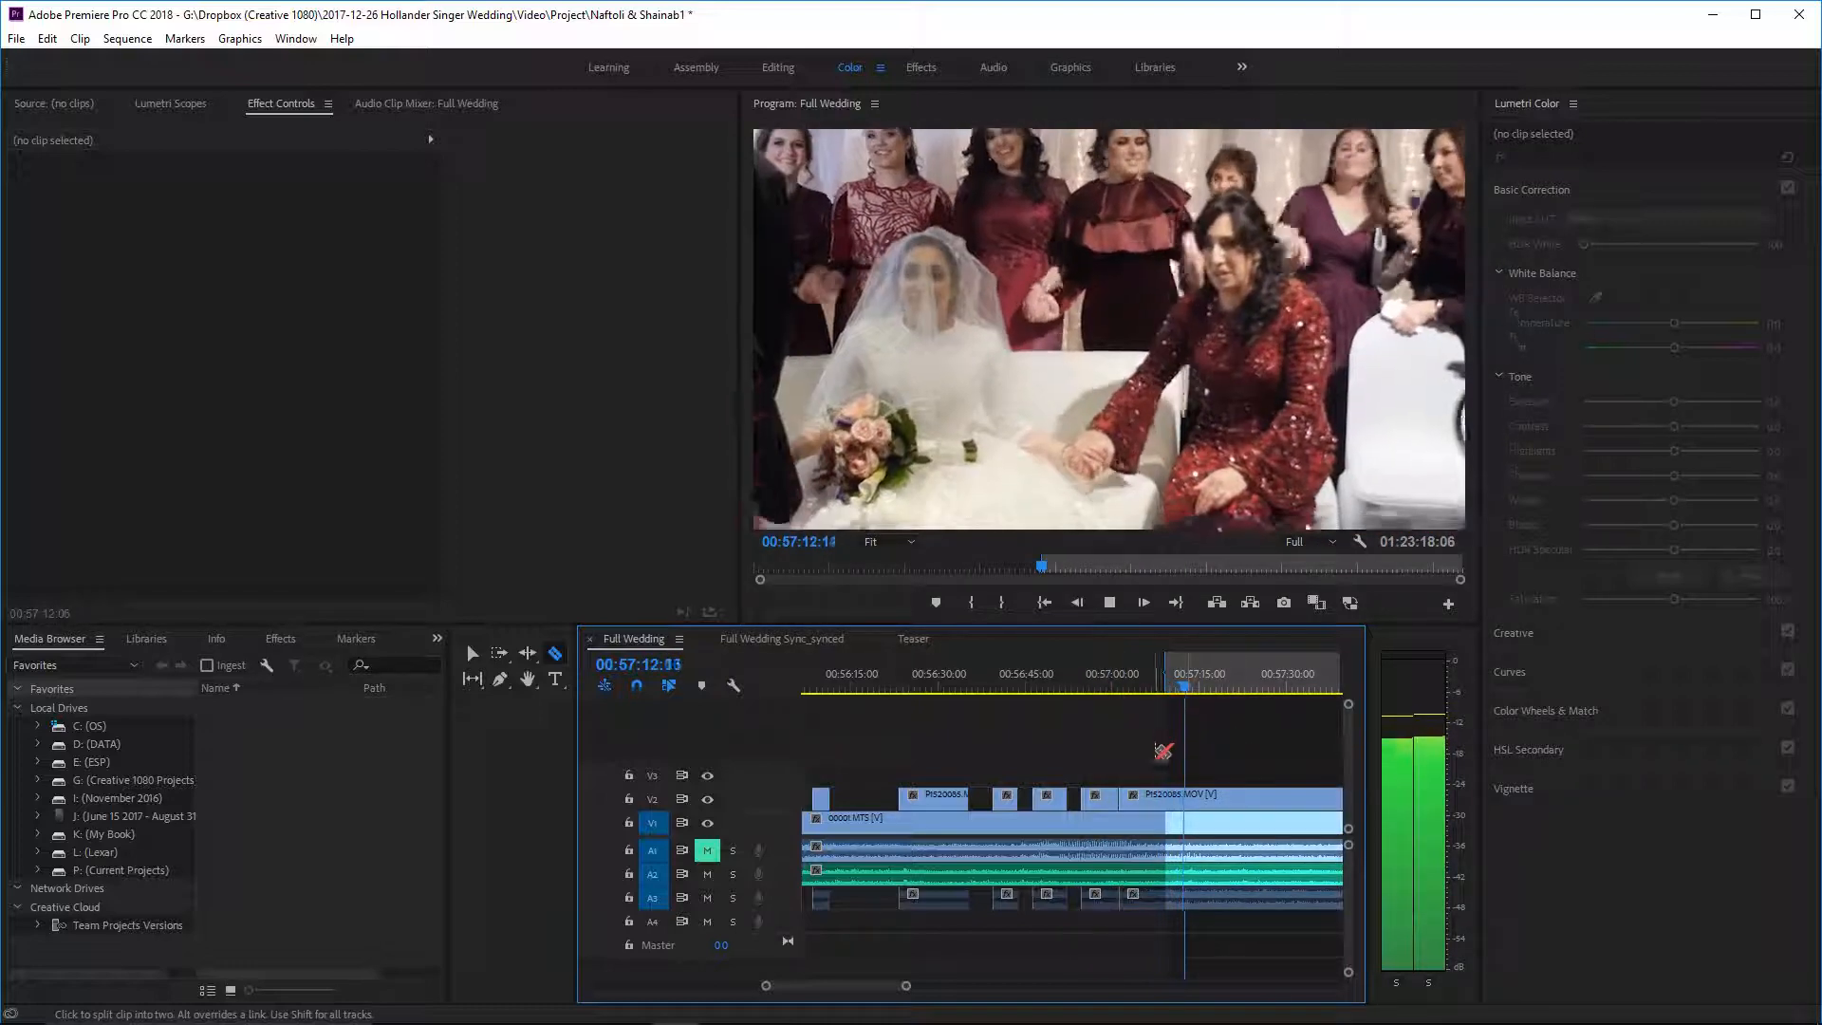
{"action": "scroll", "coordinate": [1159, 767], "scroll_direction": "down", "scroll_amount": 1}
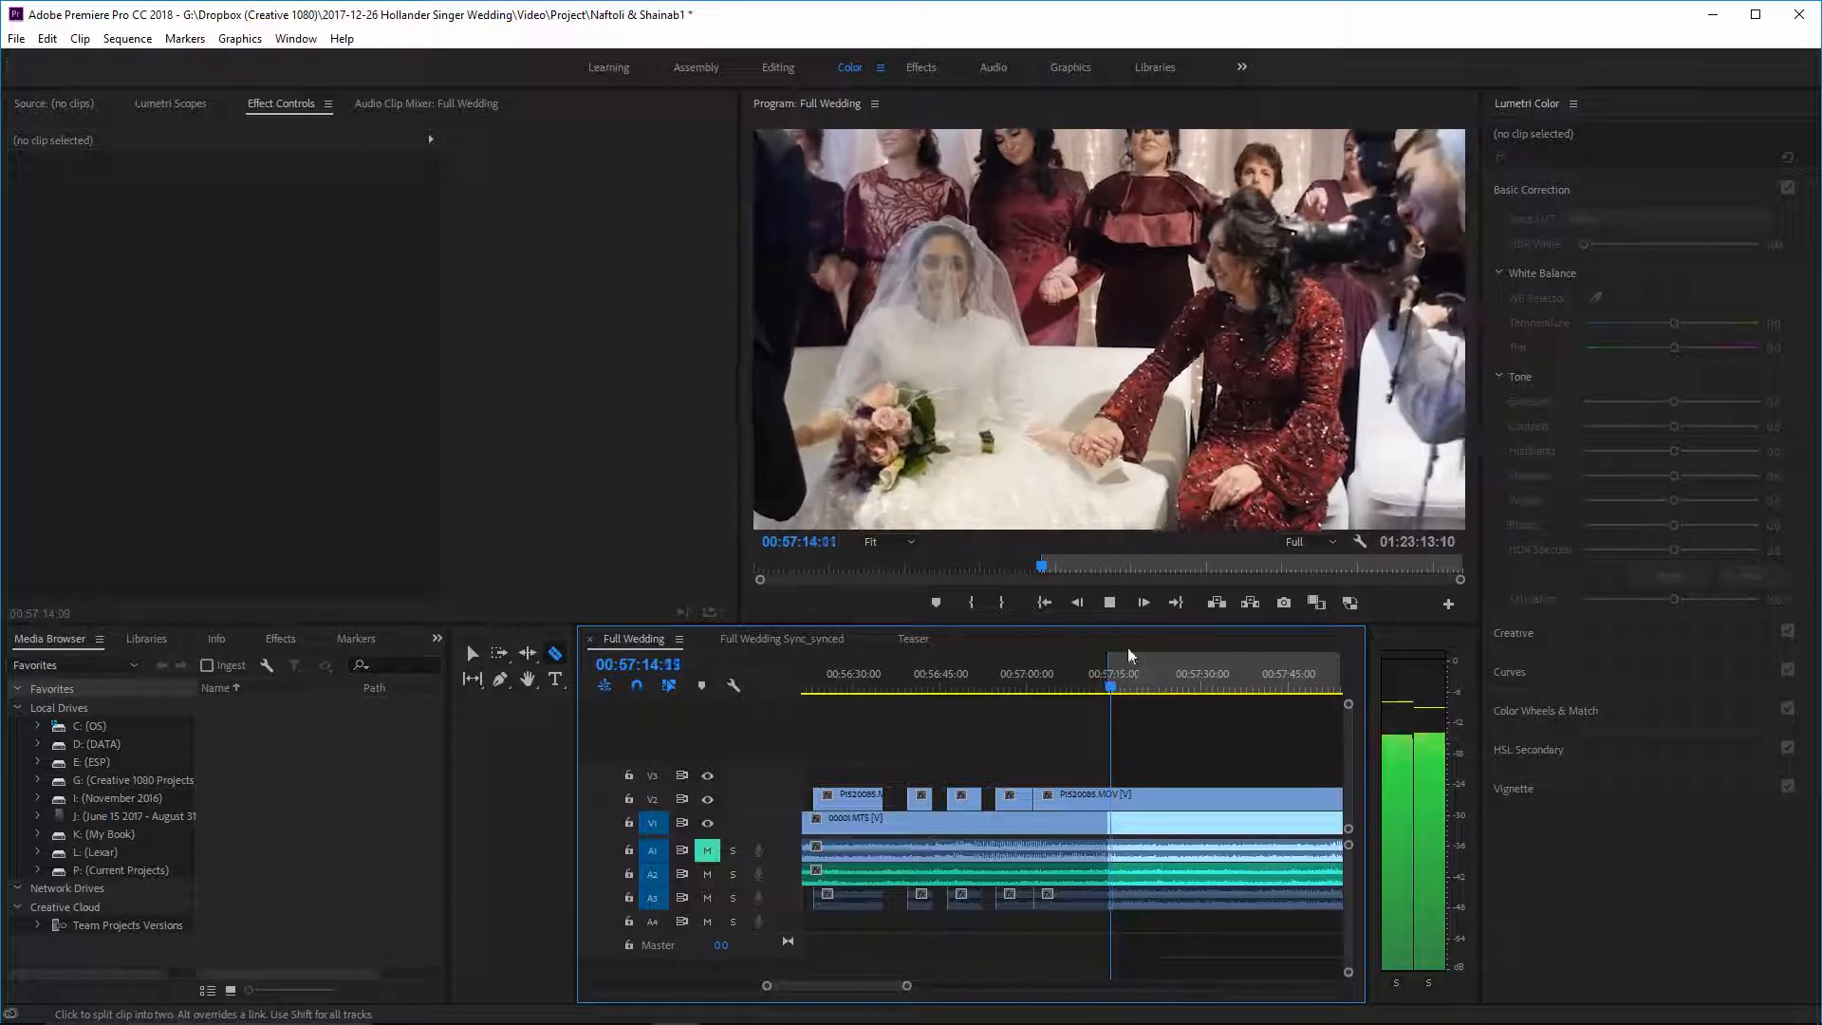
{"action": "right_click", "coordinate": [1087, 794]}
{"action": "left_click", "coordinate": [1156, 185]}
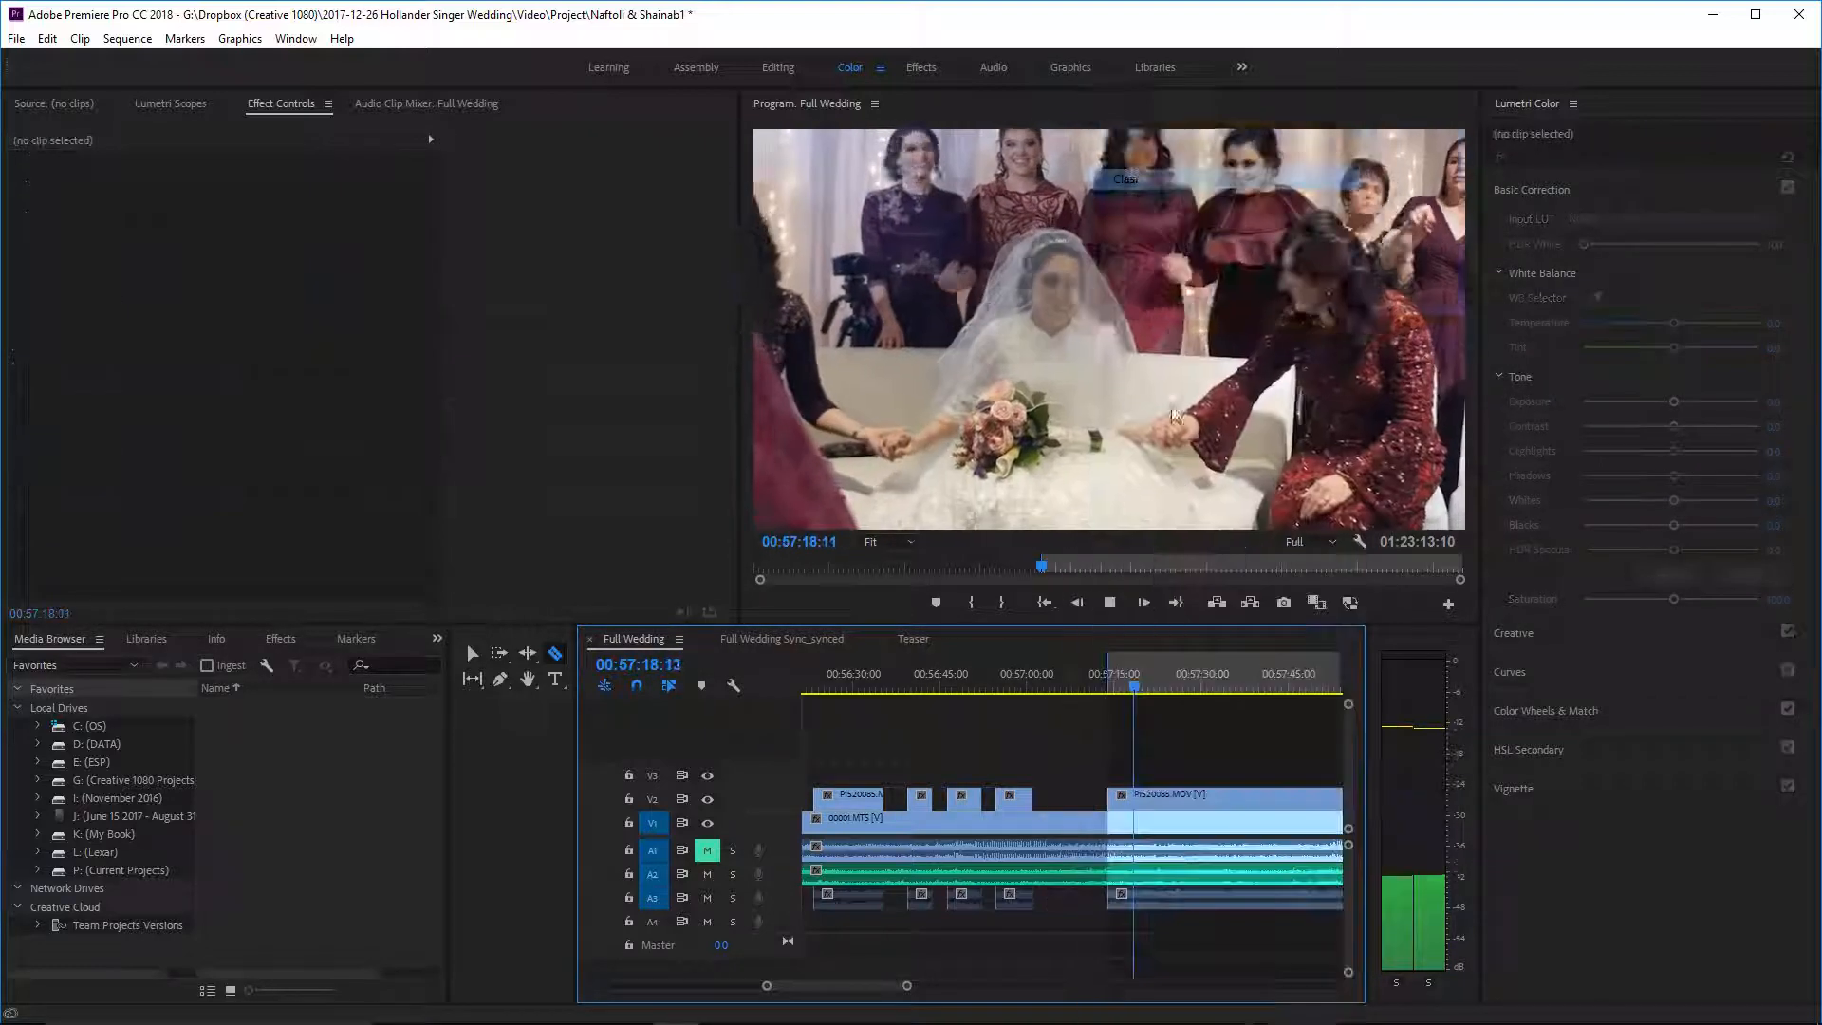
{"action": "key", "text": "o"}
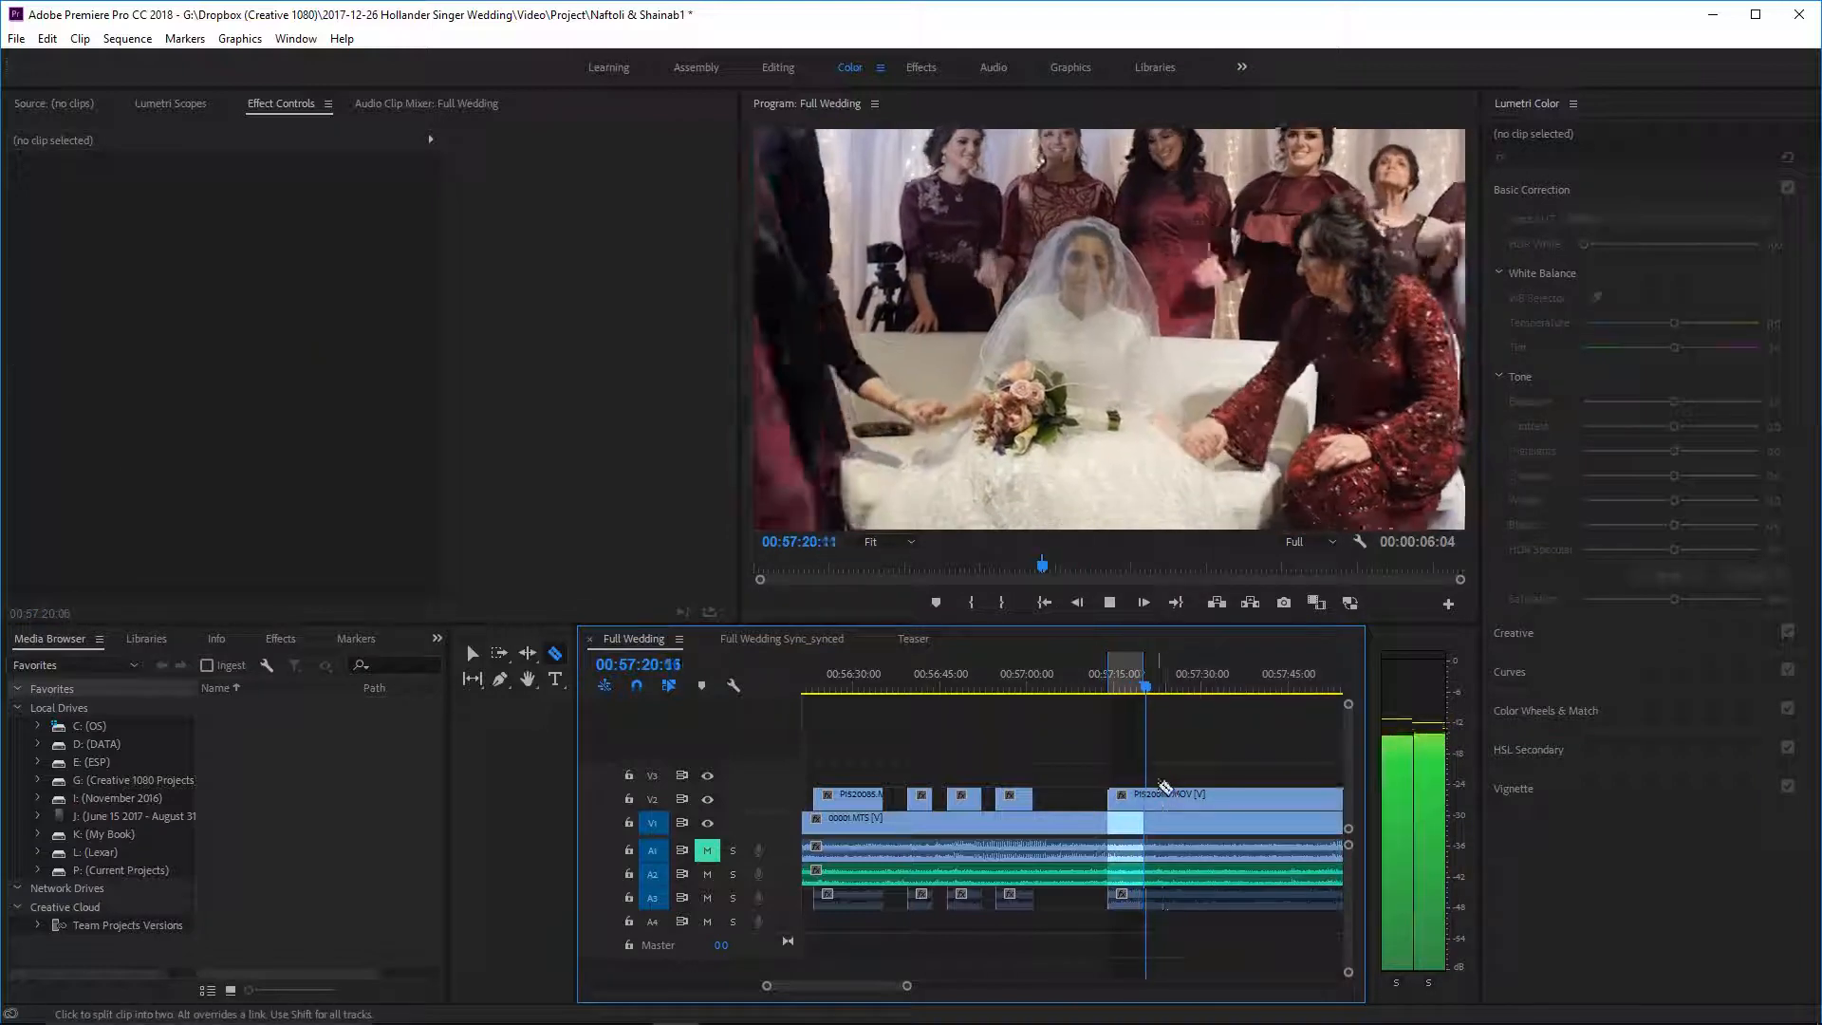
{"action": "left_click", "coordinate": [1149, 800]}
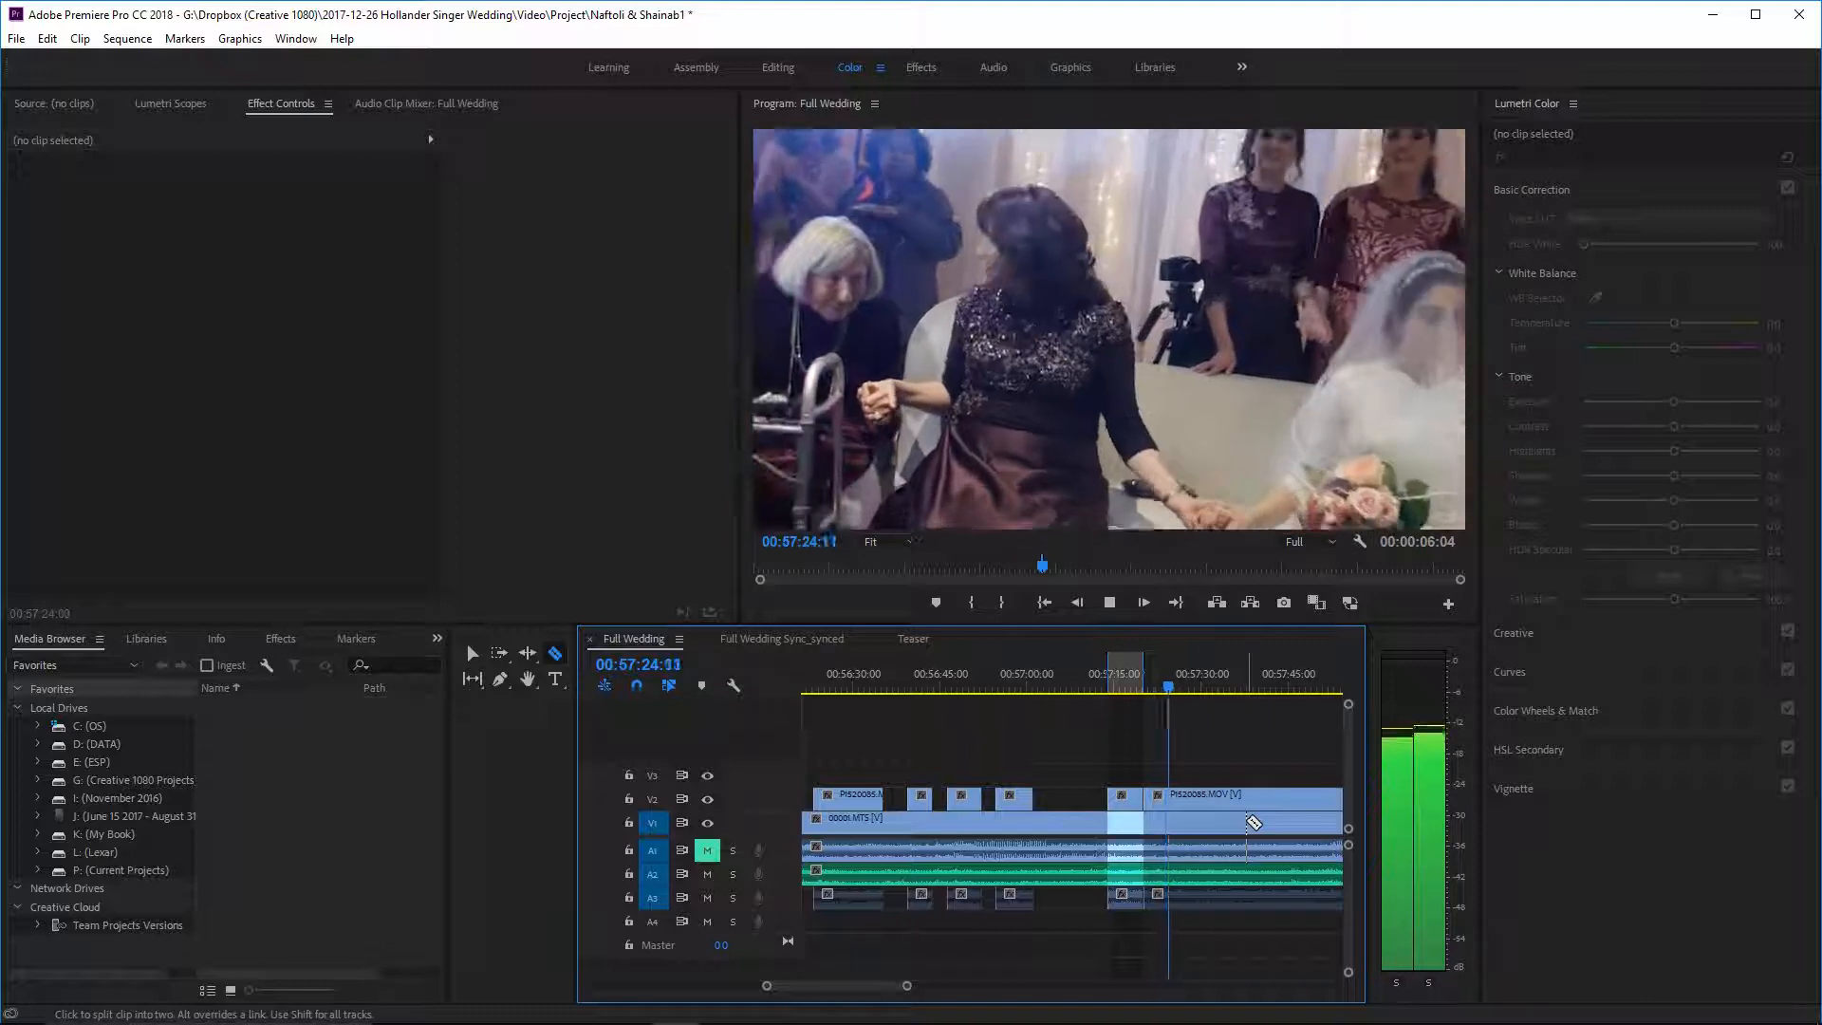
- Split P1520085.MOV at about 00:57:30 and at an in point at 00:57:27, and clear the piece between 00:57:20 and 00:57:27
{"action": "key", "text": "i"}
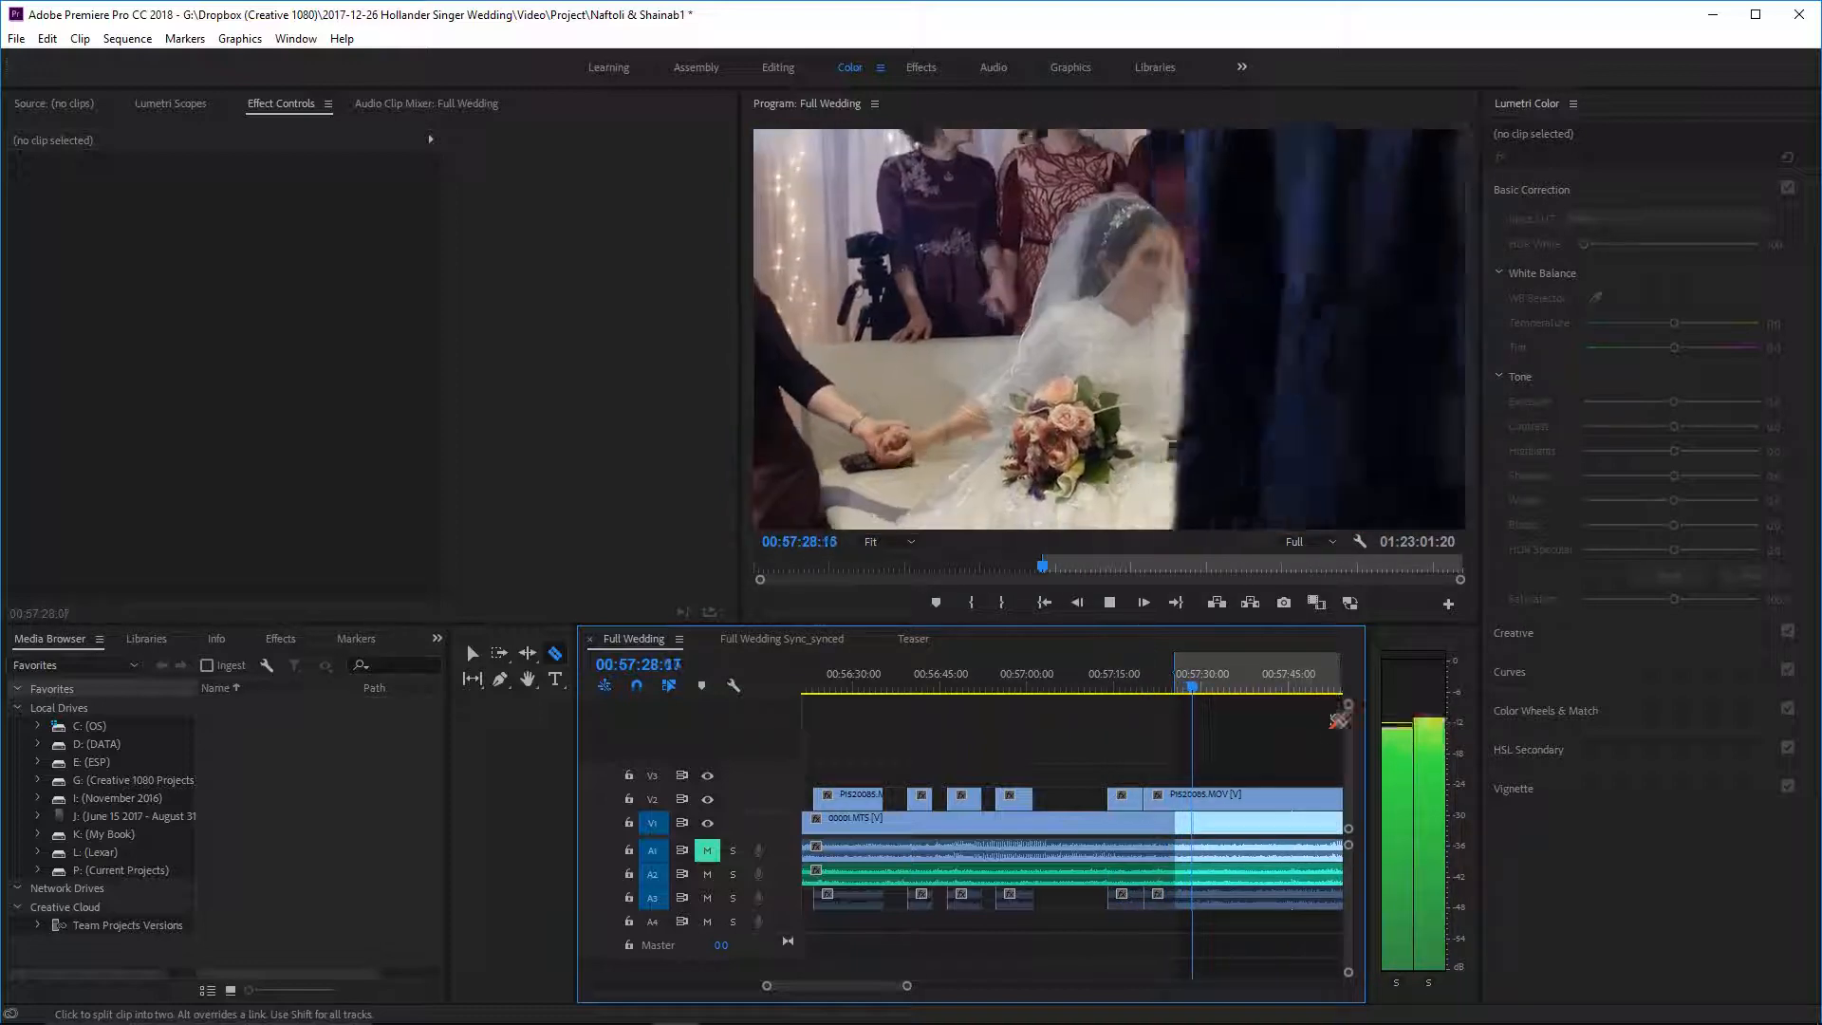
{"action": "key", "text": "i"}
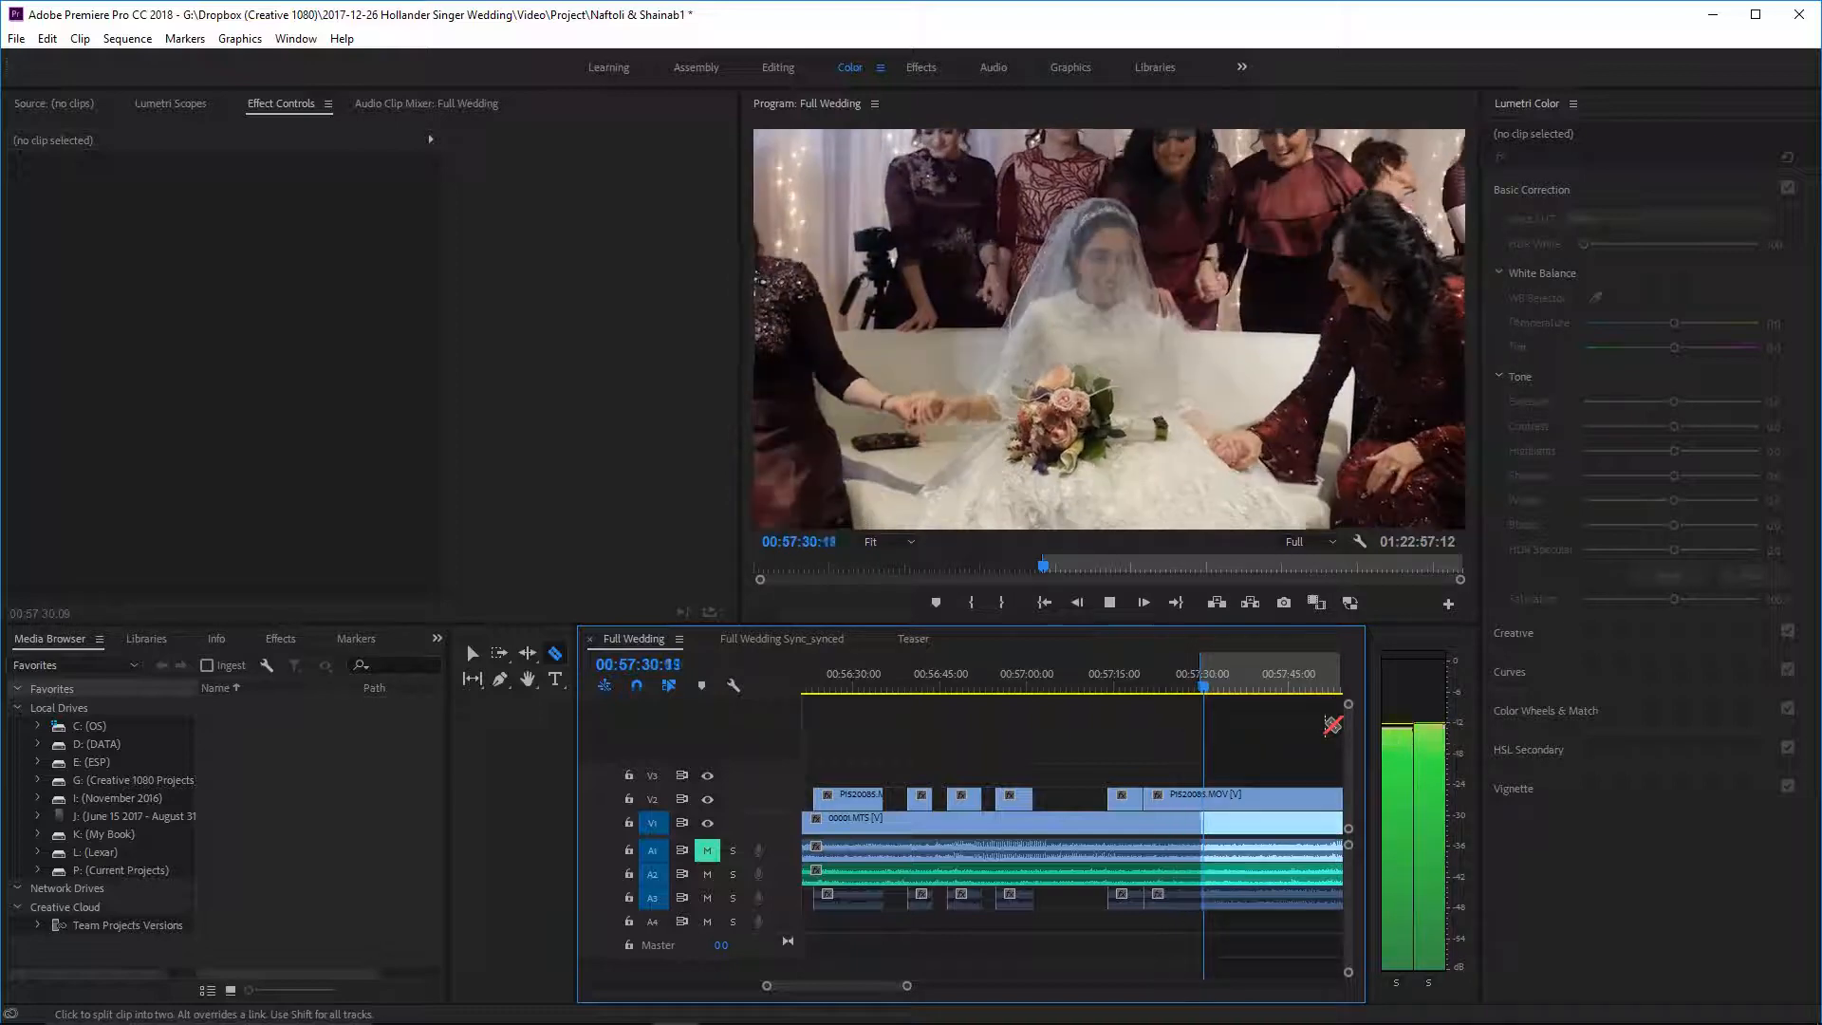
{"action": "left_click", "coordinate": [1207, 799]}
{"action": "key", "text": "o"}
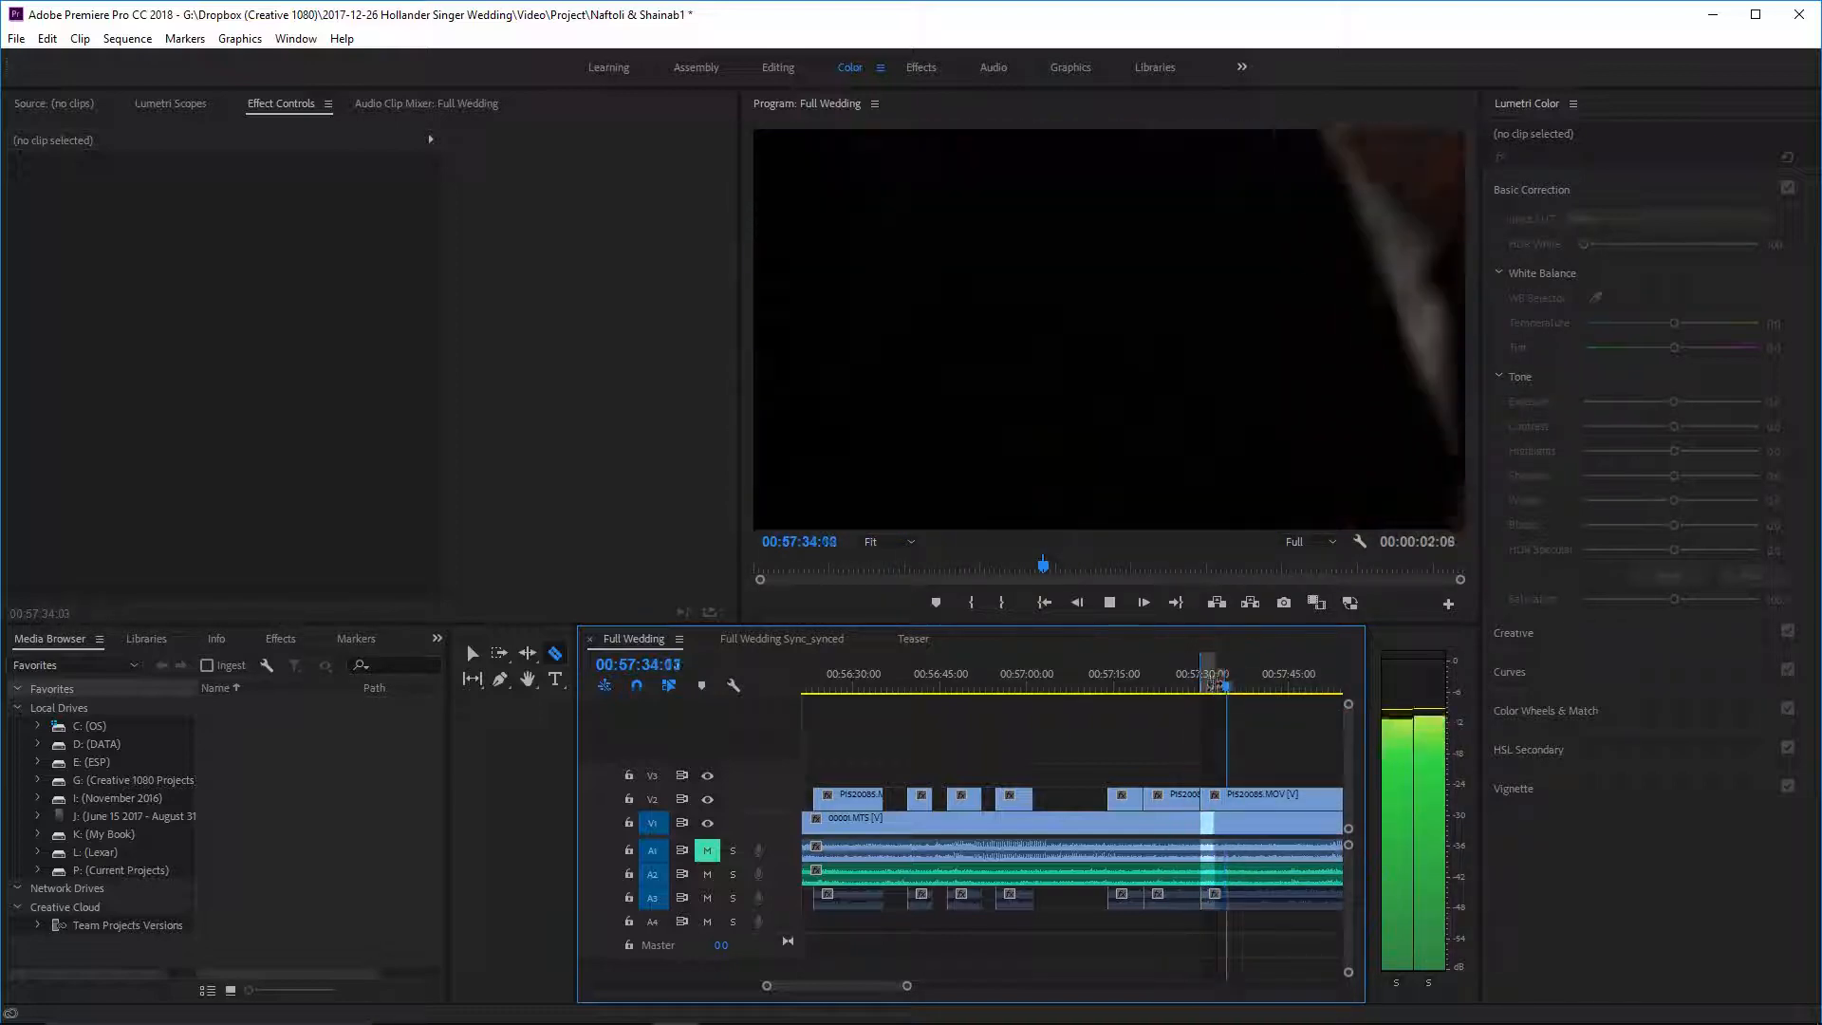
{"action": "left_click_drag", "start_coordinate": [1217, 676], "coordinate": [1192, 691]}
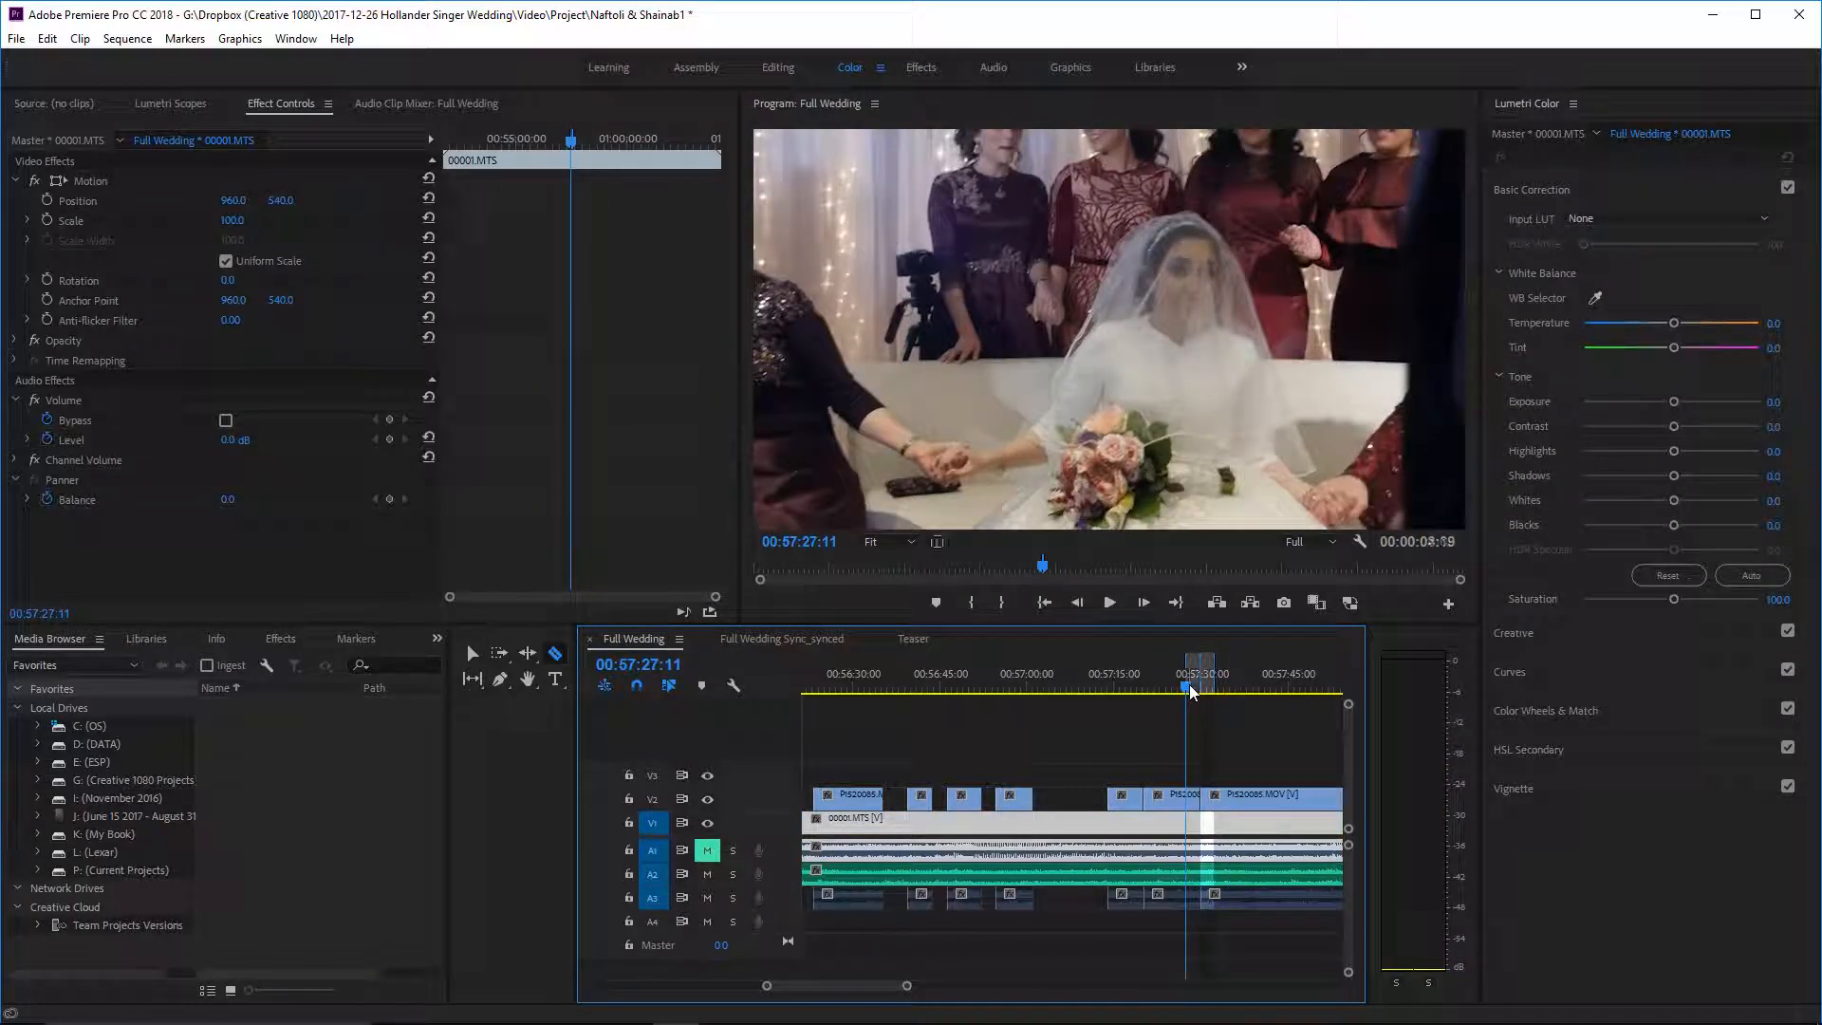
{"action": "key", "text": "space"}
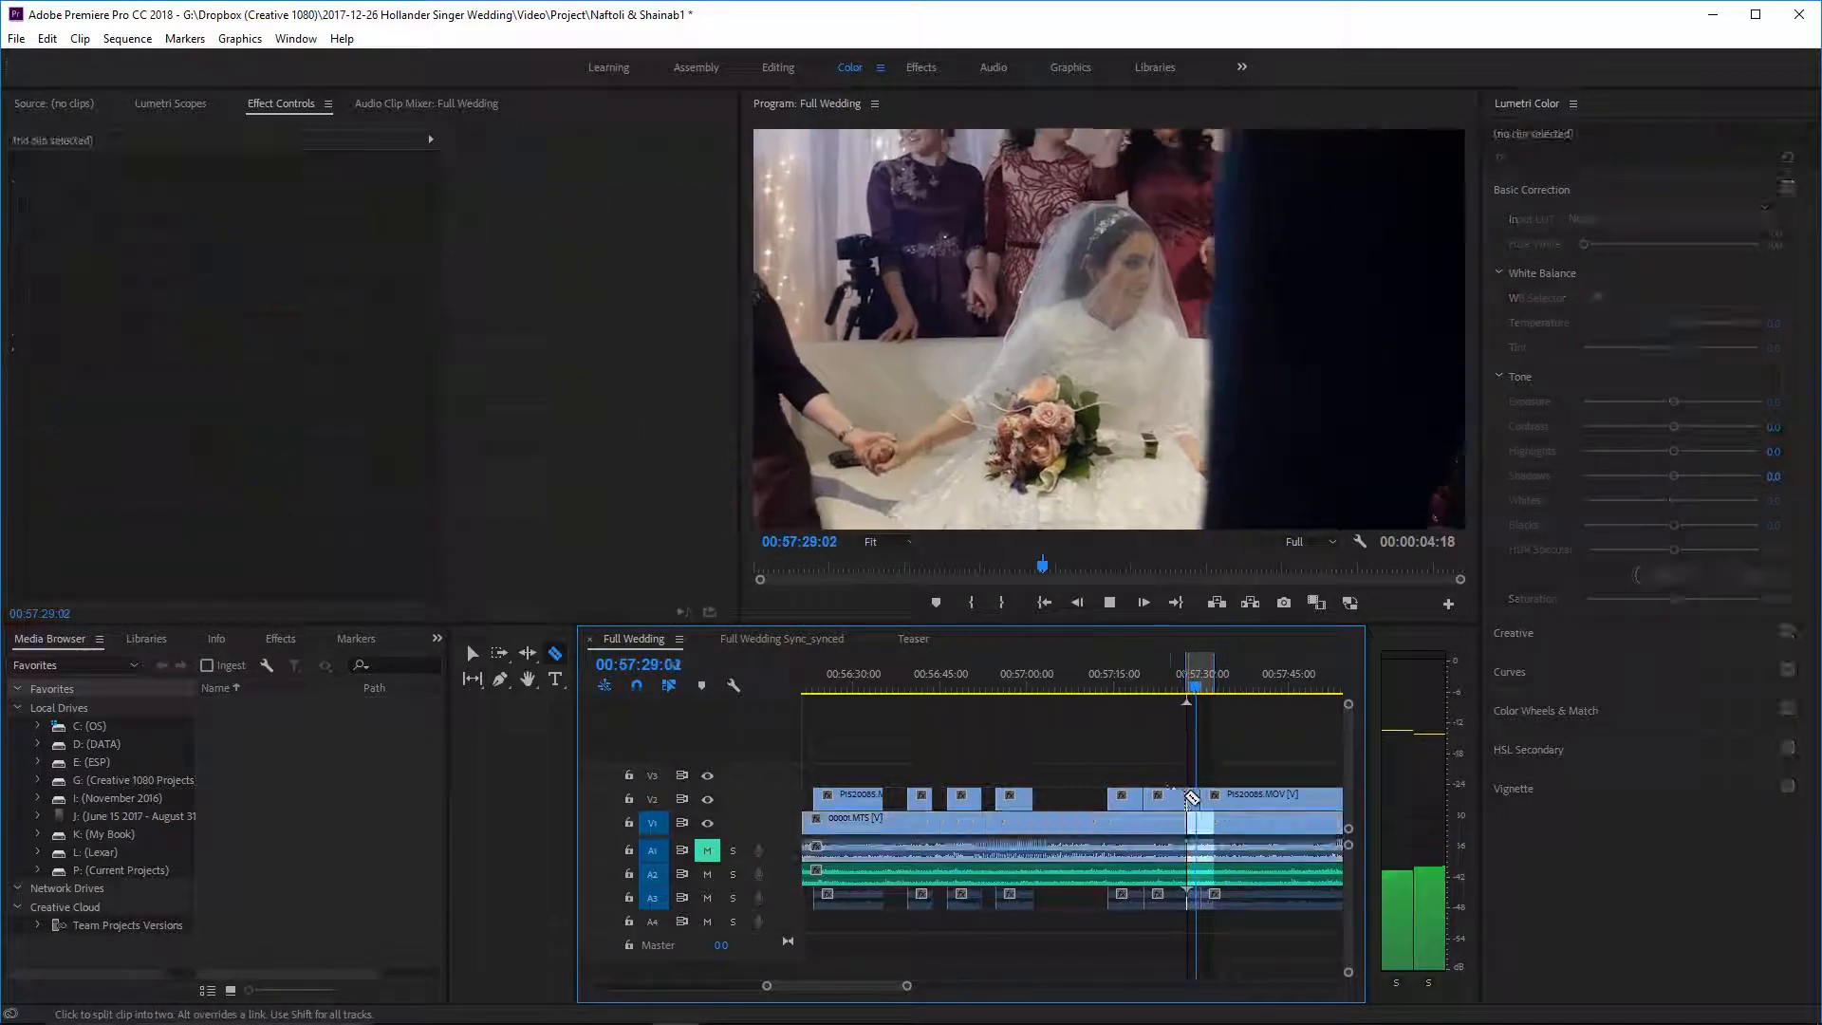
{"action": "right_click", "coordinate": [1160, 799]}
{"action": "left_click", "coordinate": [1215, 178]}
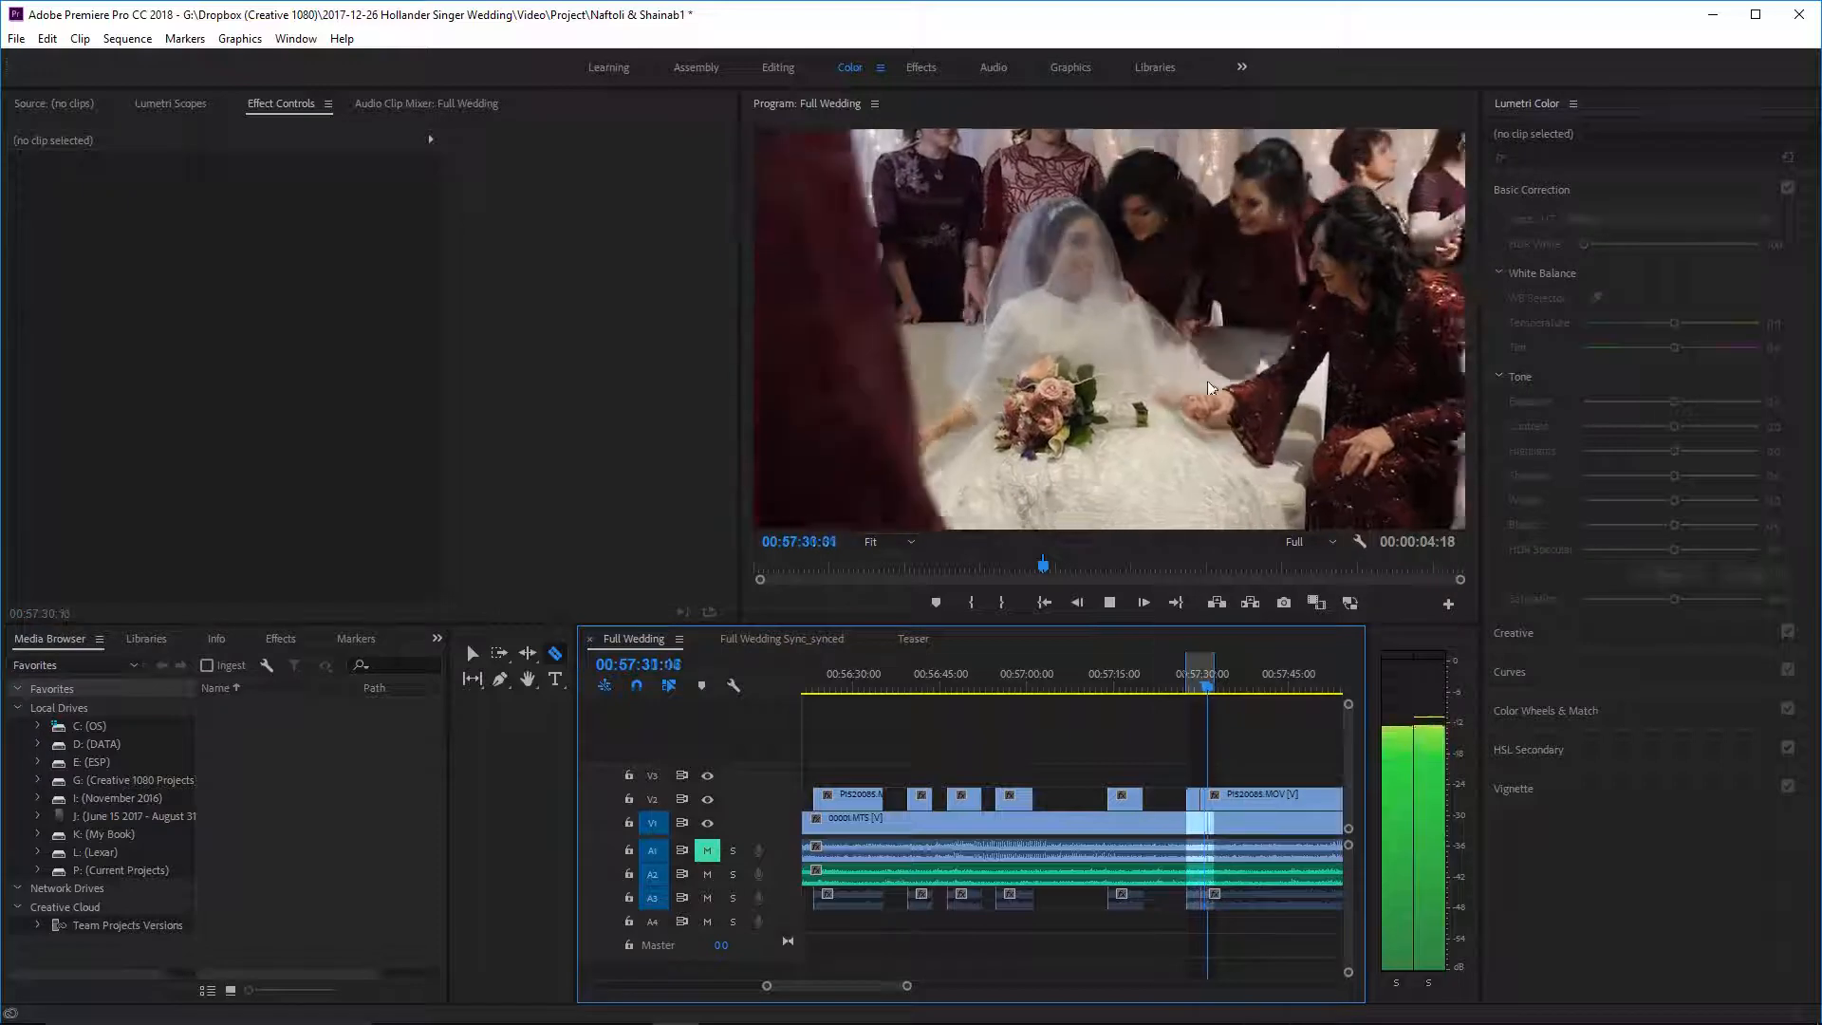
- Move the out point to about 00:57:31 and split P1520085.MOV there
{"action": "key", "text": "space"}
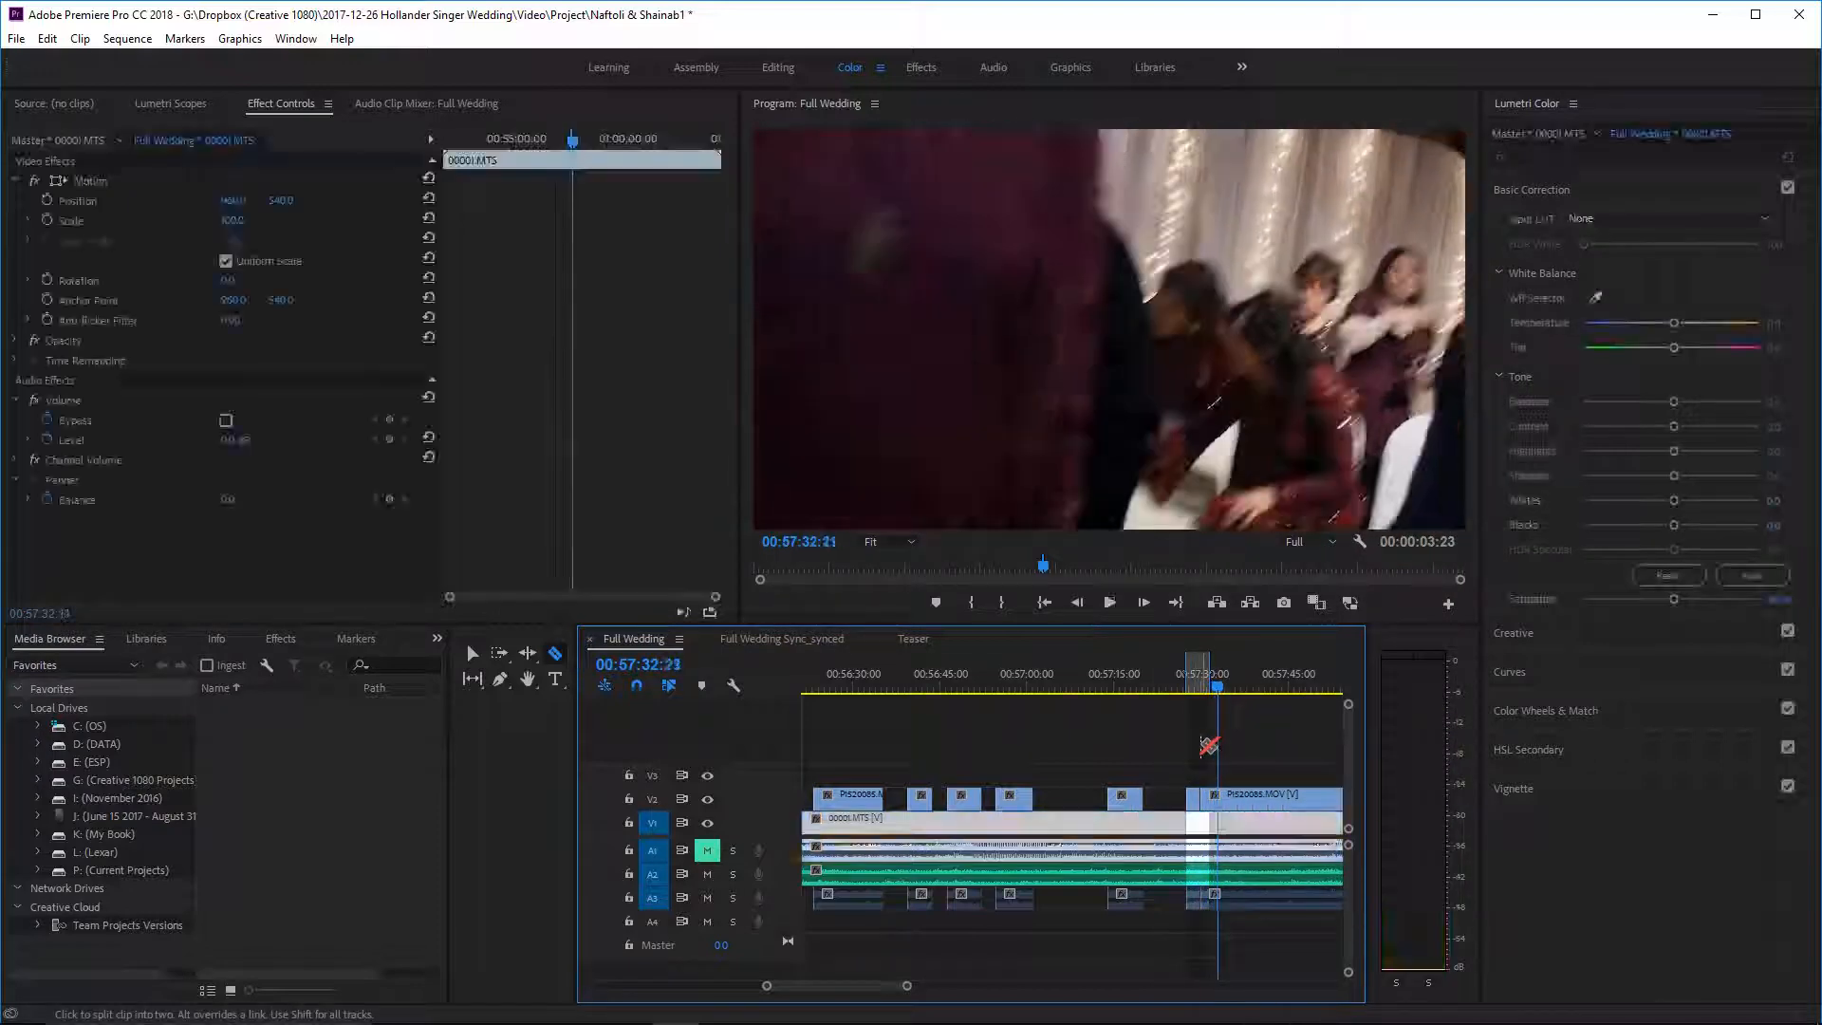
{"action": "left_click_drag", "start_coordinate": [1202, 792], "coordinate": [1207, 792]}
{"action": "key", "text": "space"}
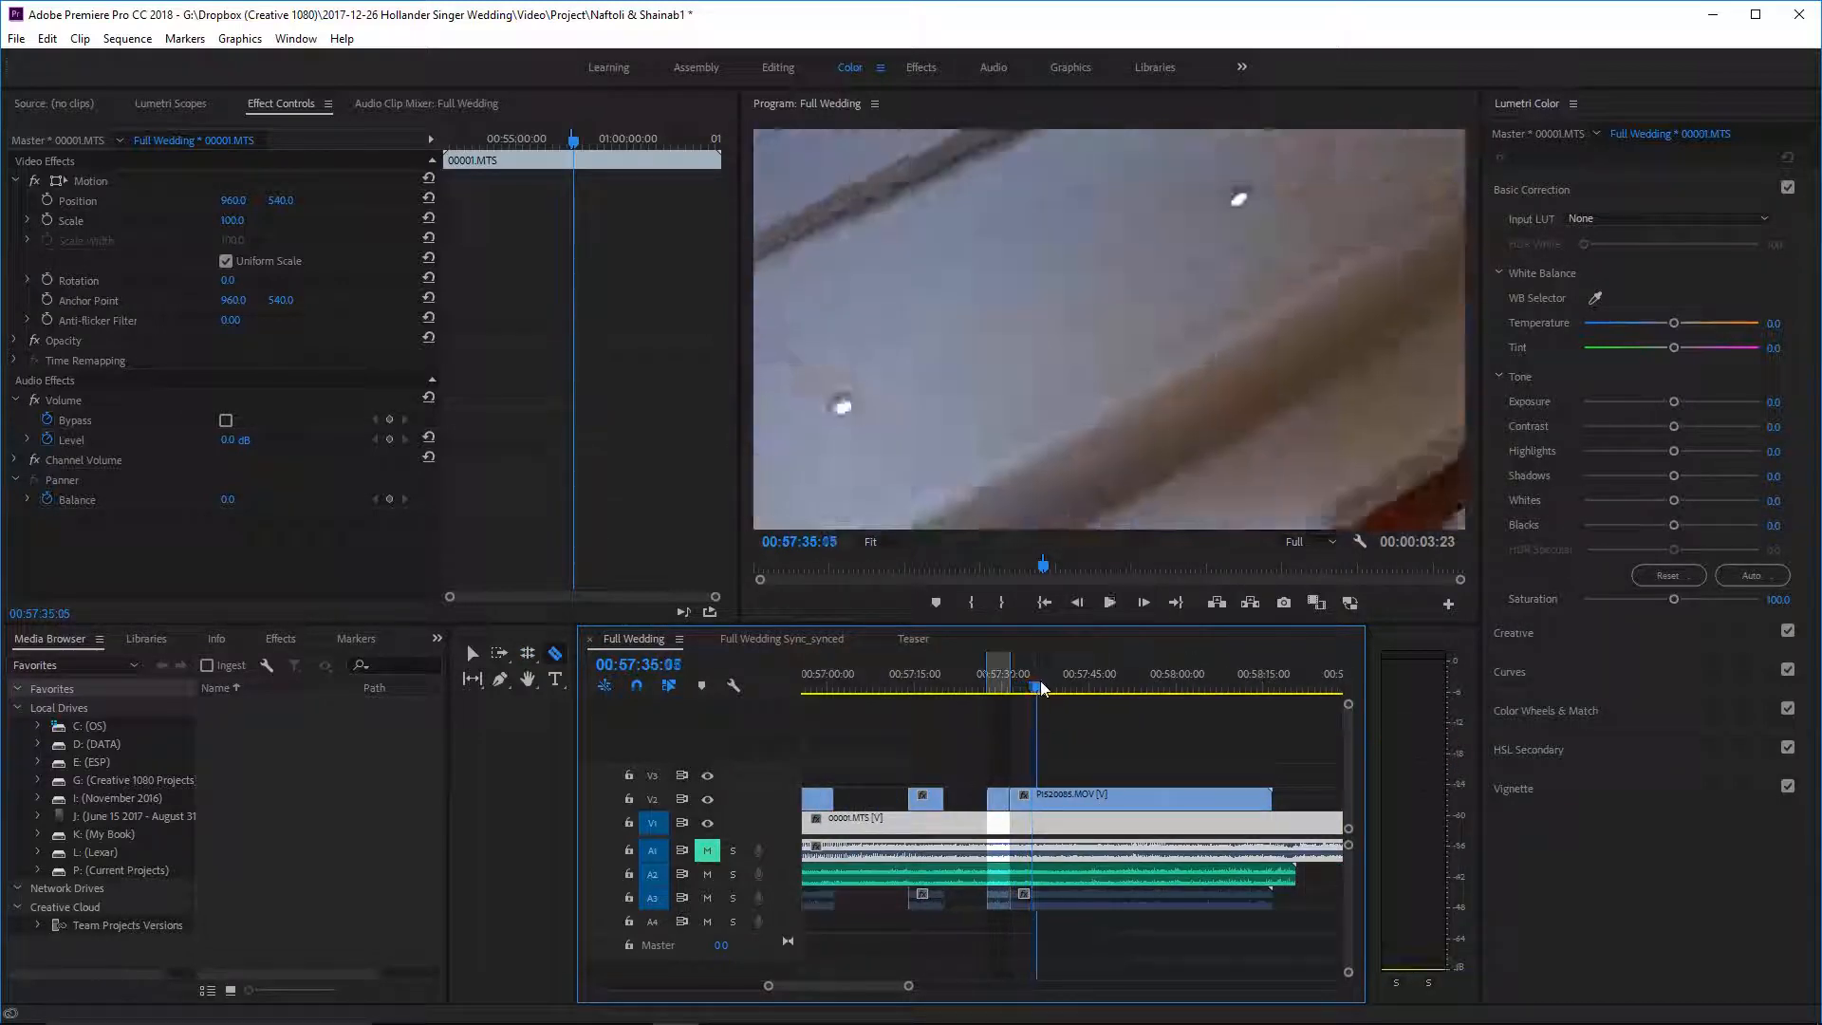
- Clear P1520085.MOV from about 00:57:31 to an in point at 00:57:49 on the band shot, and mark its out point at about 00:57:52
{"action": "left_click_drag", "start_coordinate": [1041, 687], "coordinate": [1106, 698]}
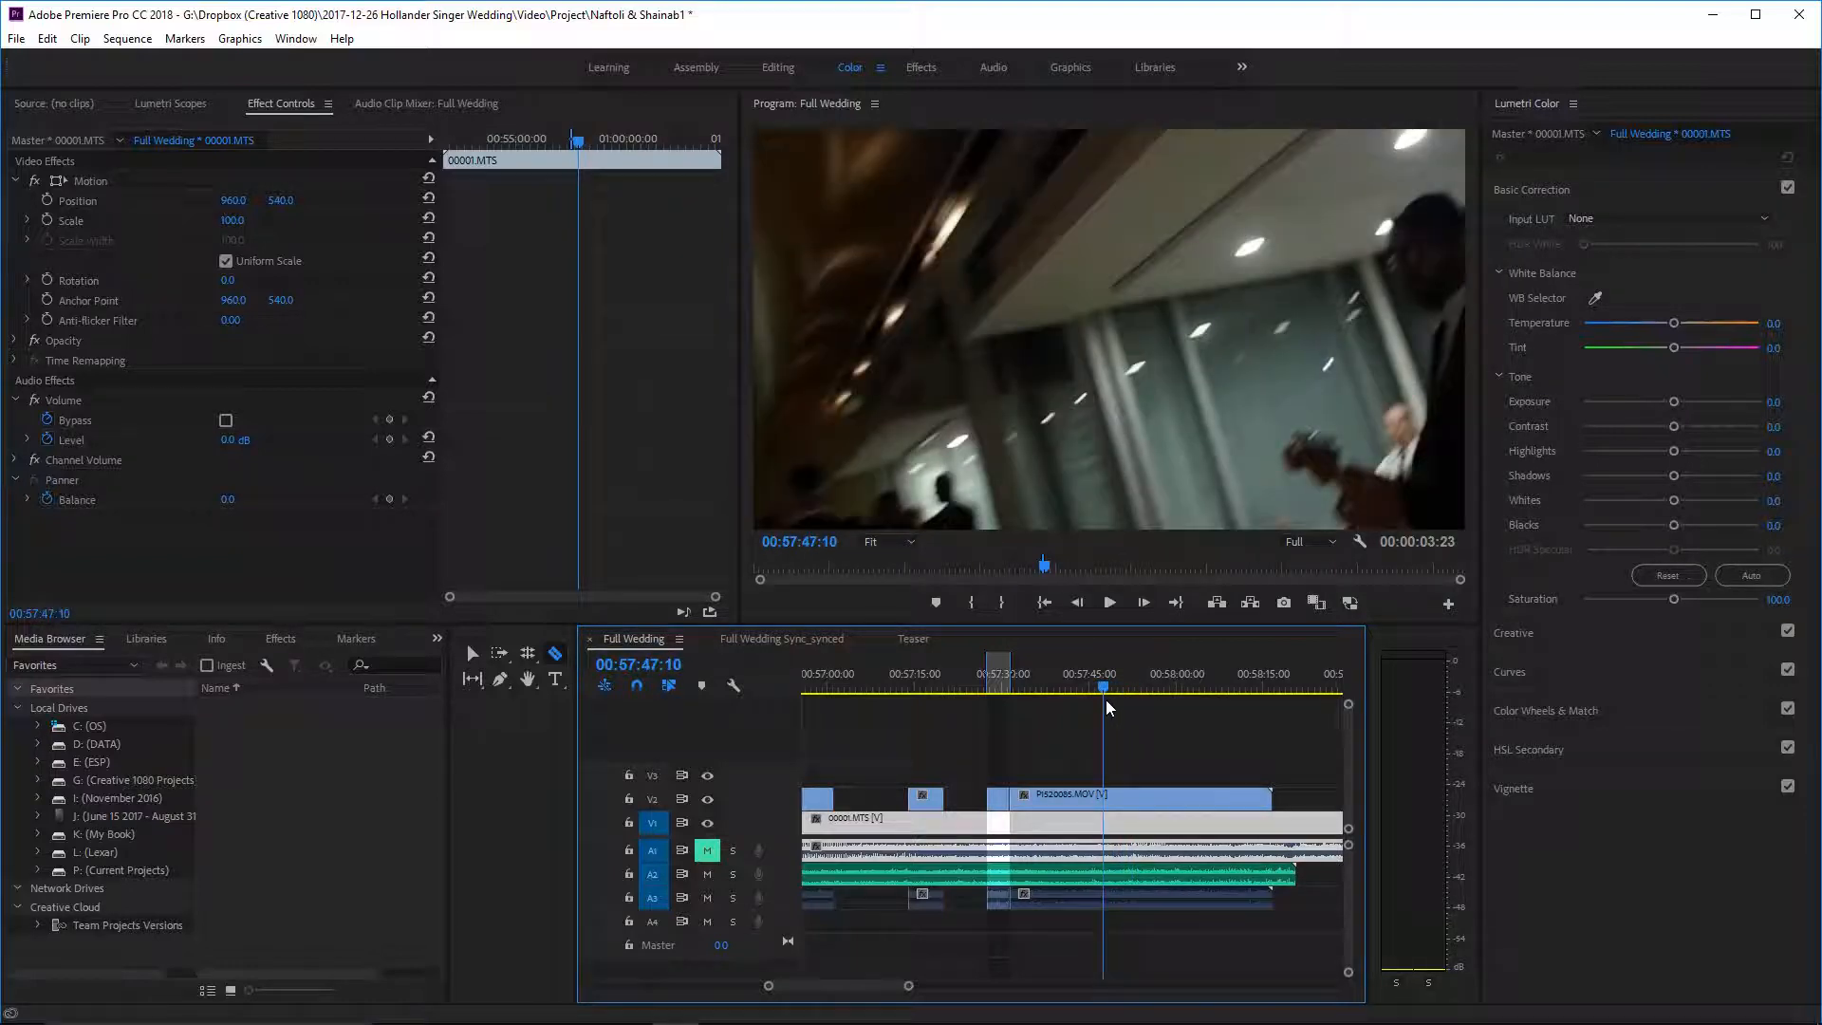
{"action": "key", "text": "space"}
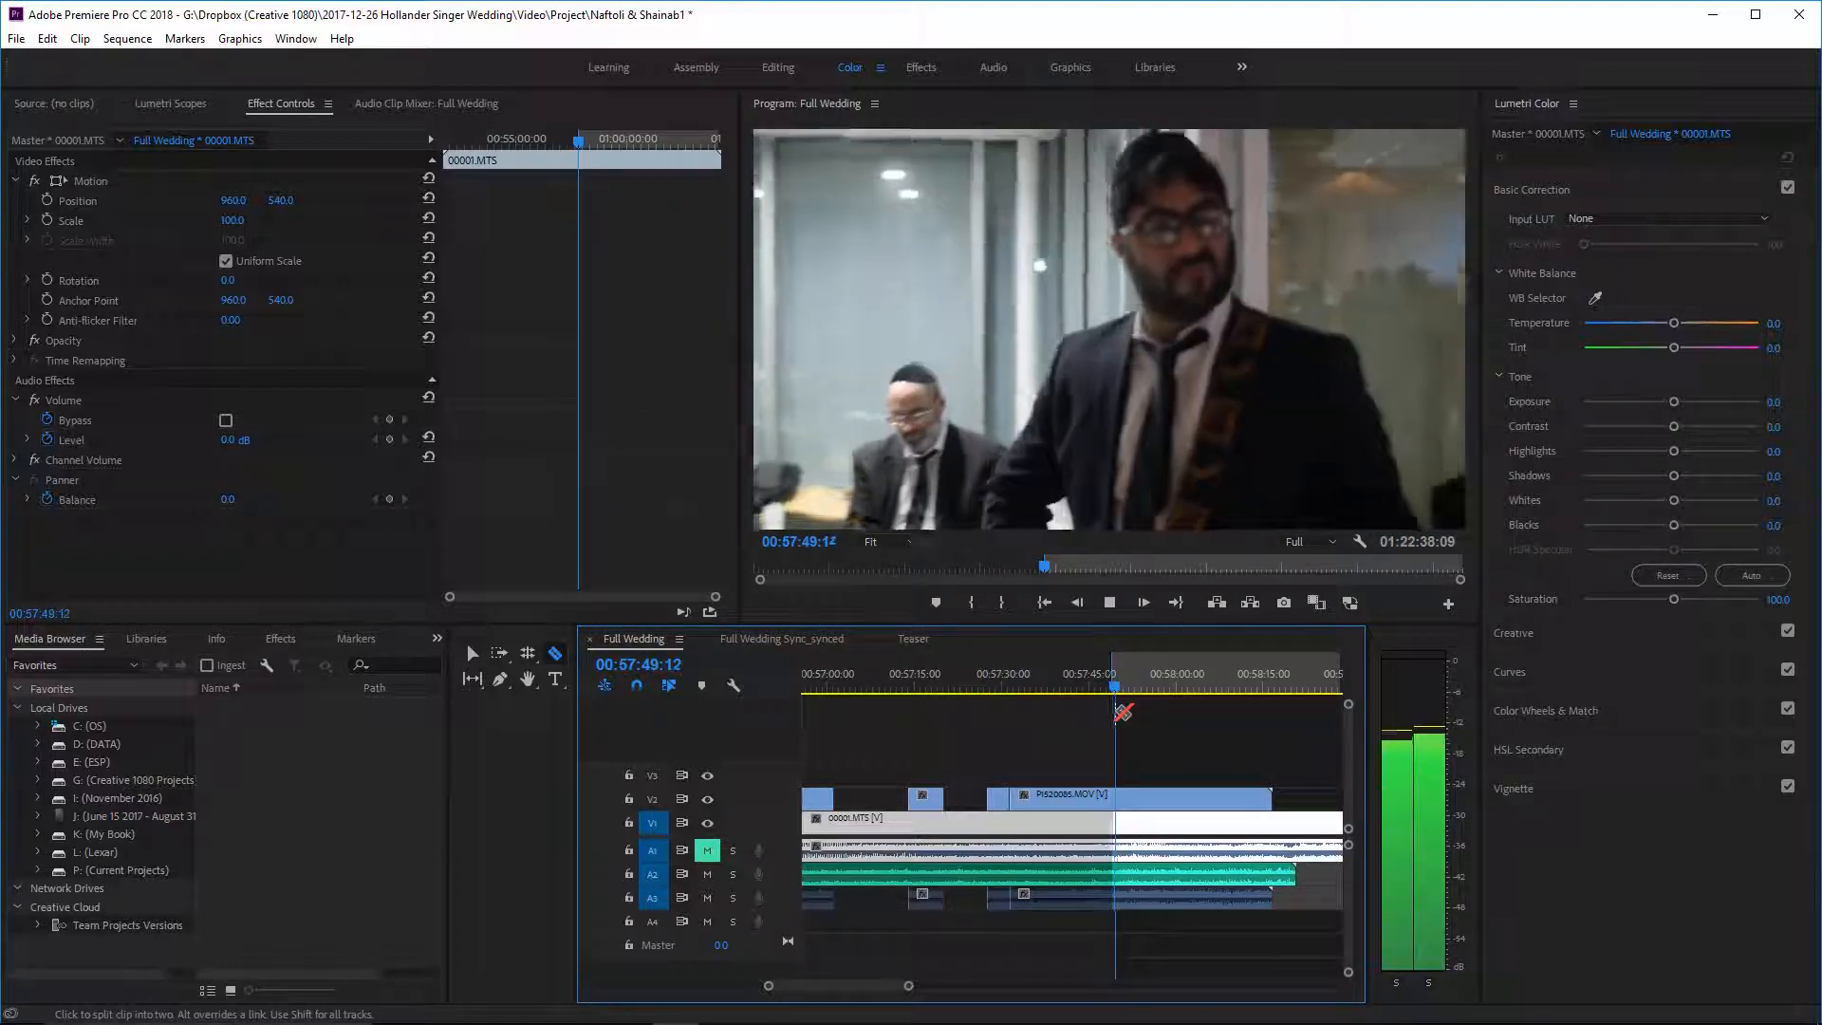
{"action": "left_click", "coordinate": [1118, 795]}
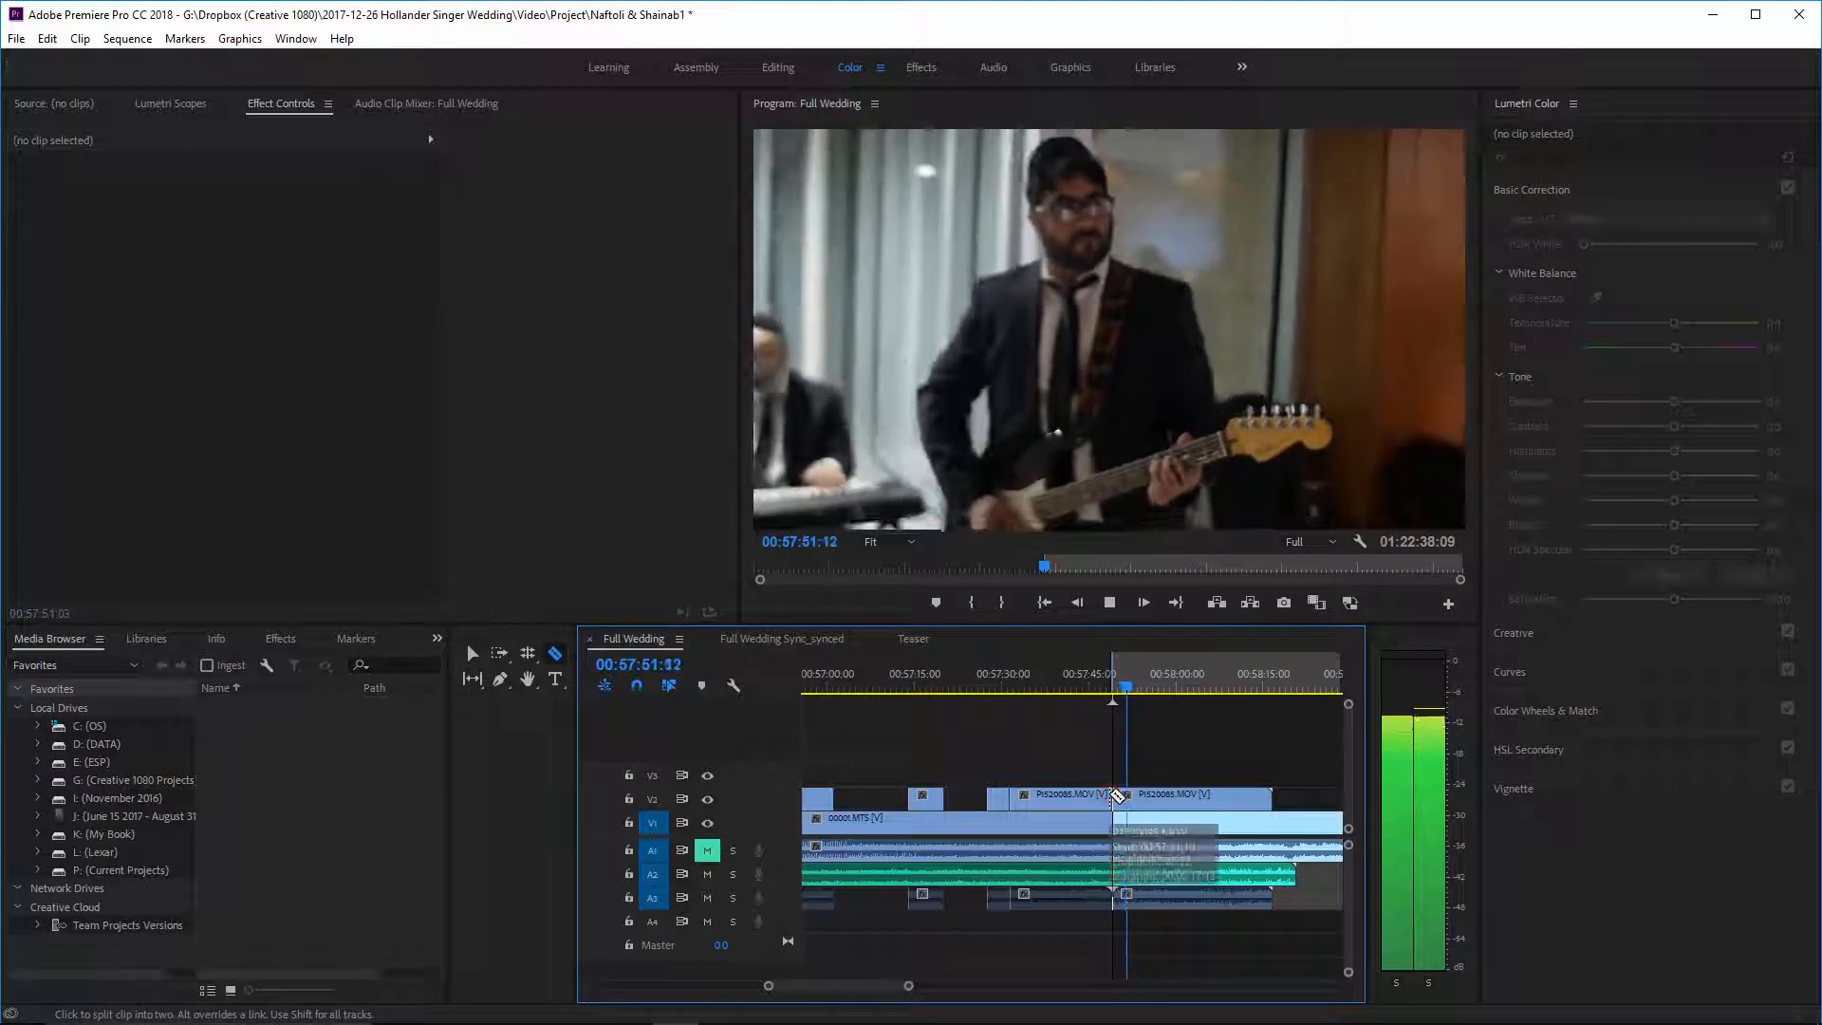
{"action": "key", "text": "o"}
{"action": "right_click", "coordinate": [1090, 795]}
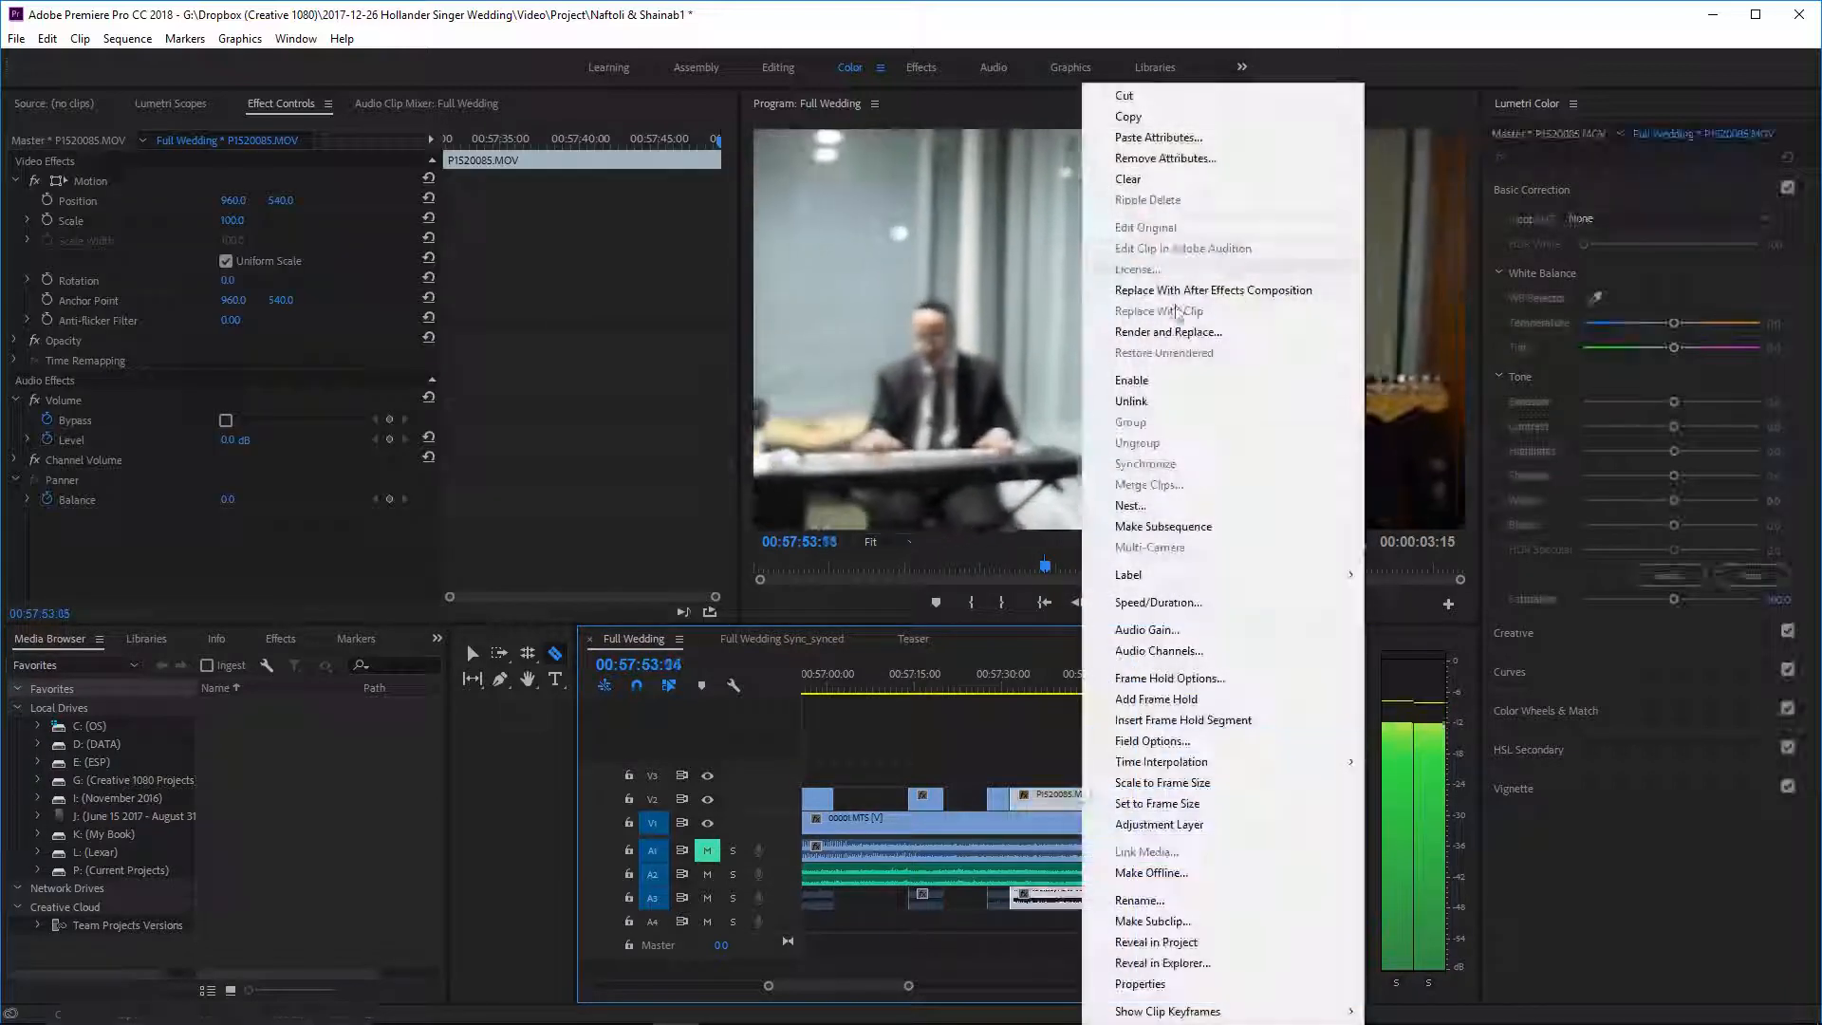
{"action": "left_click", "coordinate": [1174, 181]}
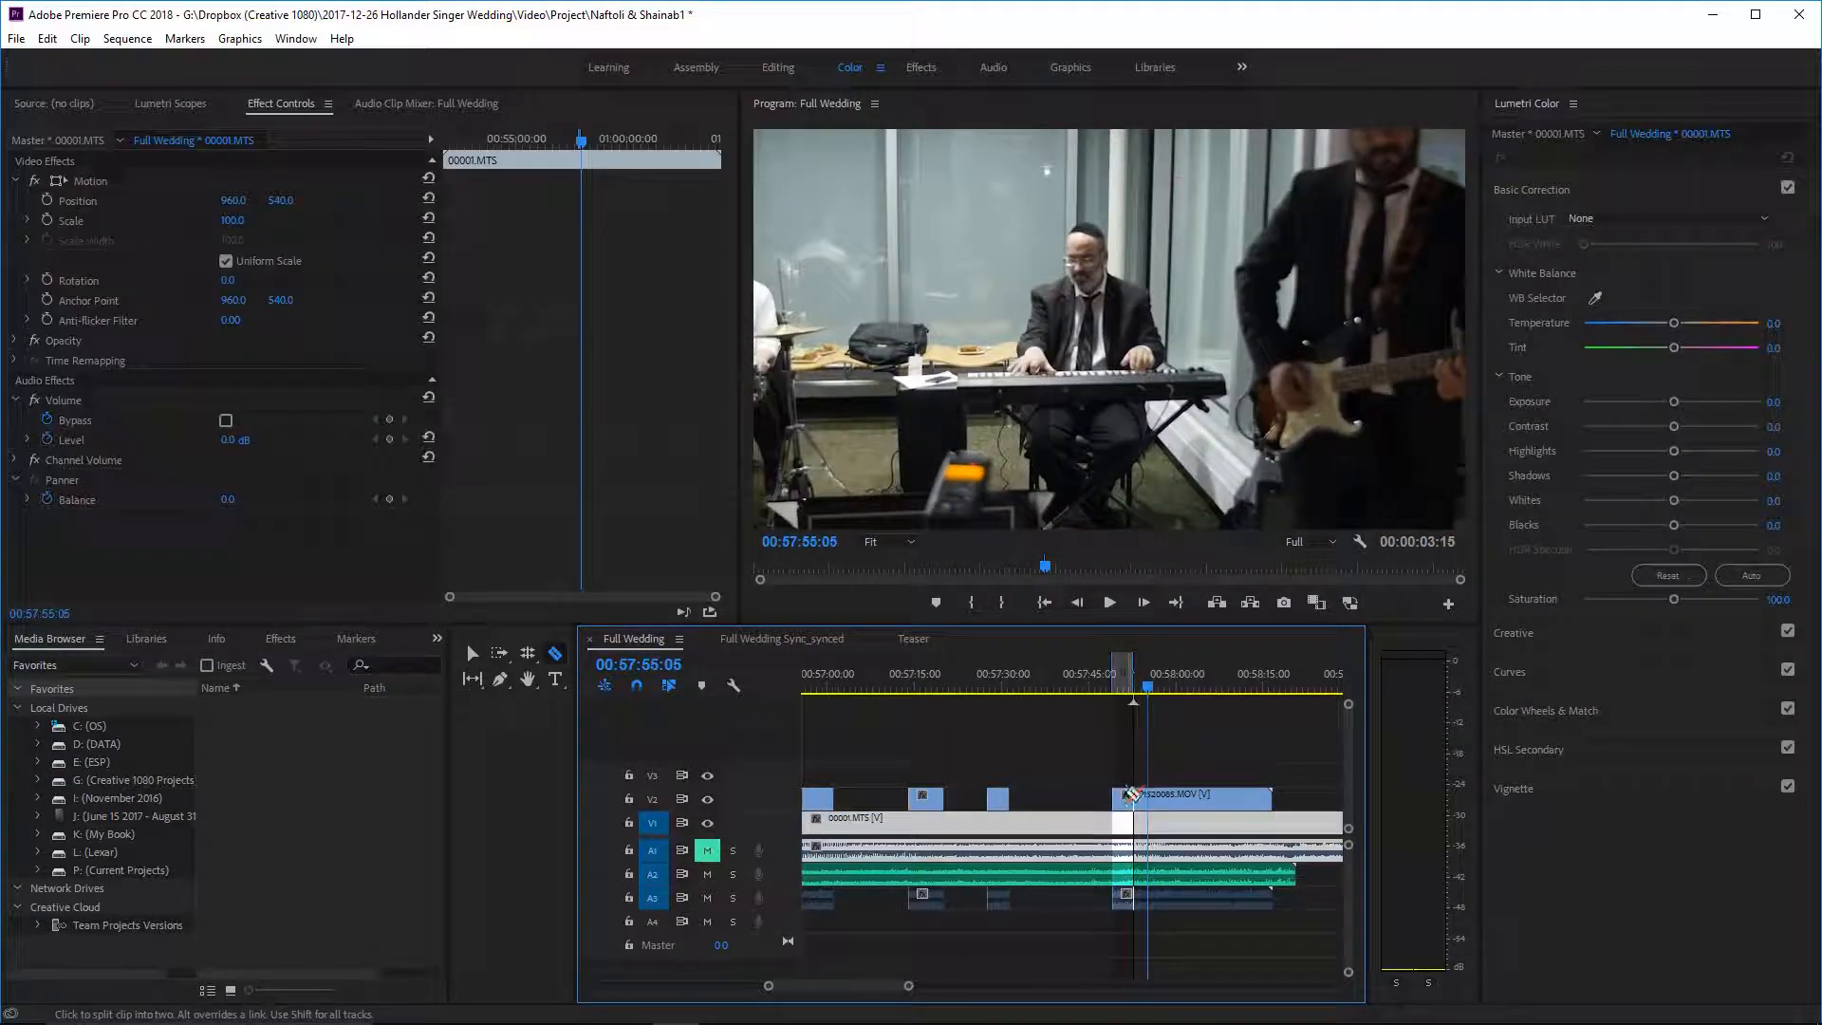
- Split P1520085.MOV at about 00:57:52 and mark the keyboard player shot from about 00:57:54 to 00:57:57
{"action": "left_click", "coordinate": [1134, 795]}
{"action": "key", "text": "i"}
{"action": "key", "text": "space"}
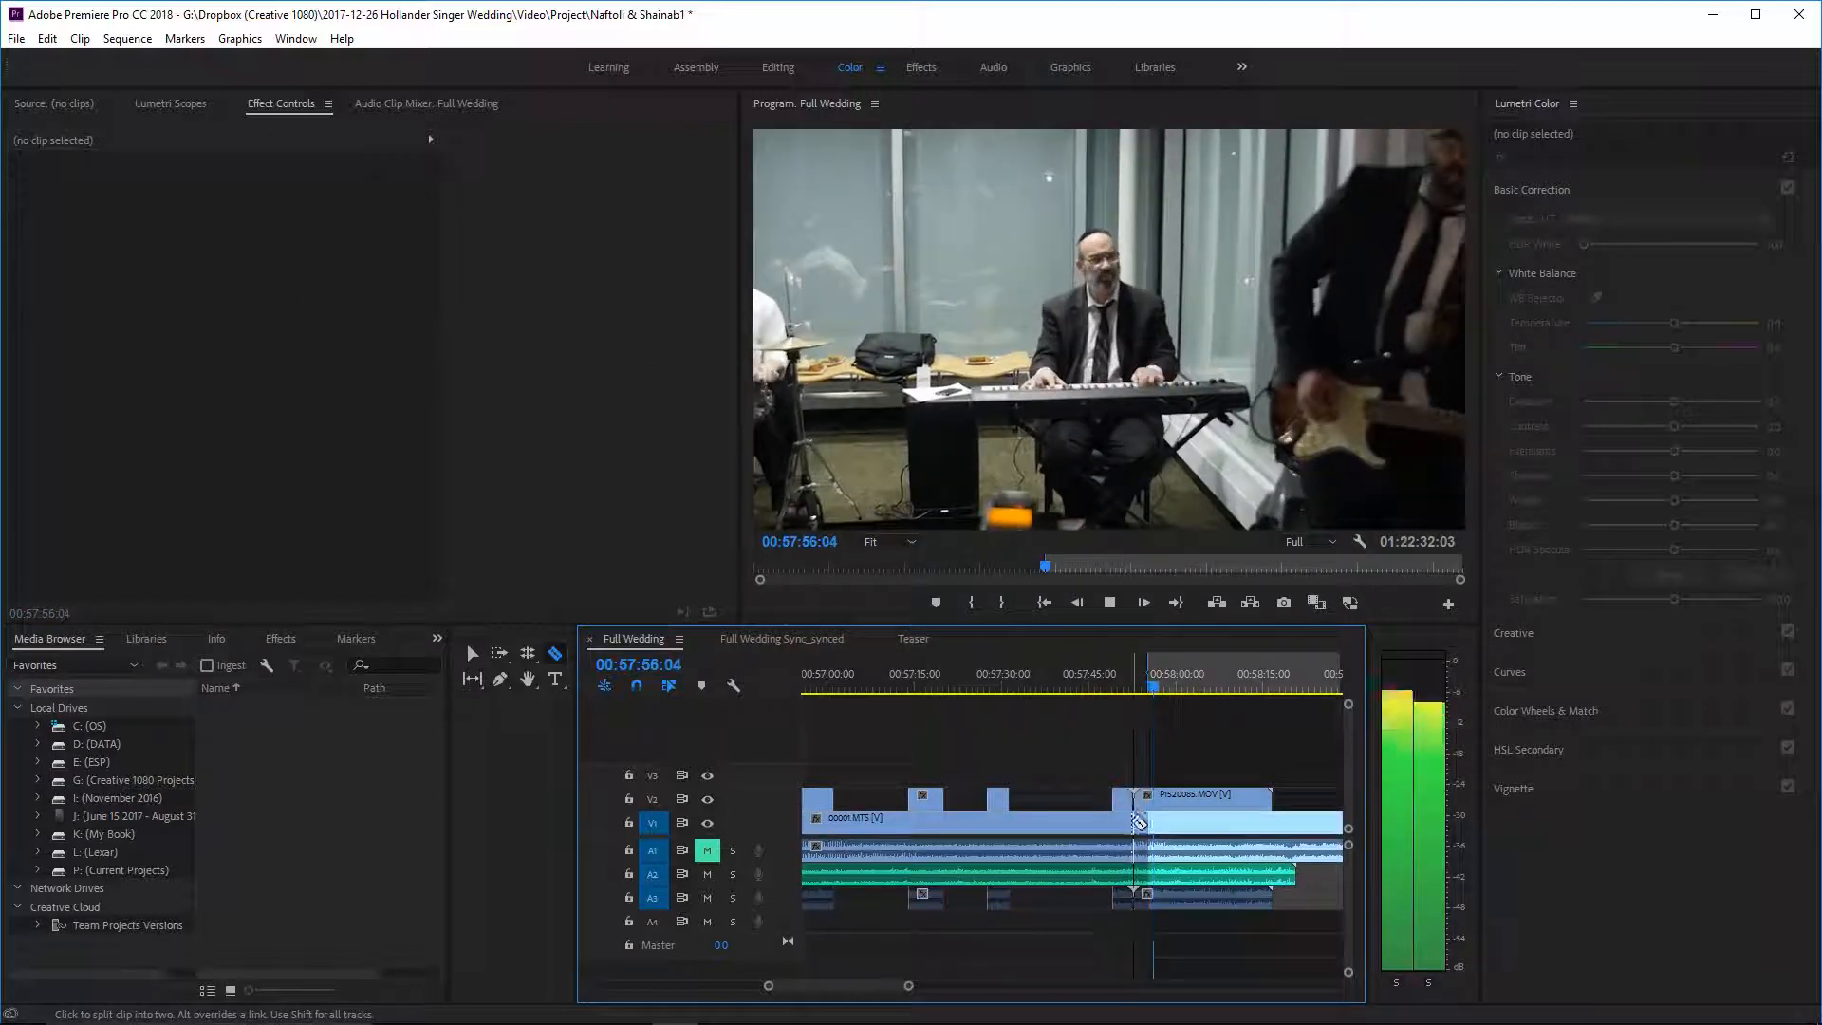
{"action": "key", "text": "o"}
{"action": "left_click_drag", "start_coordinate": [1167, 688], "coordinate": [1155, 691]}
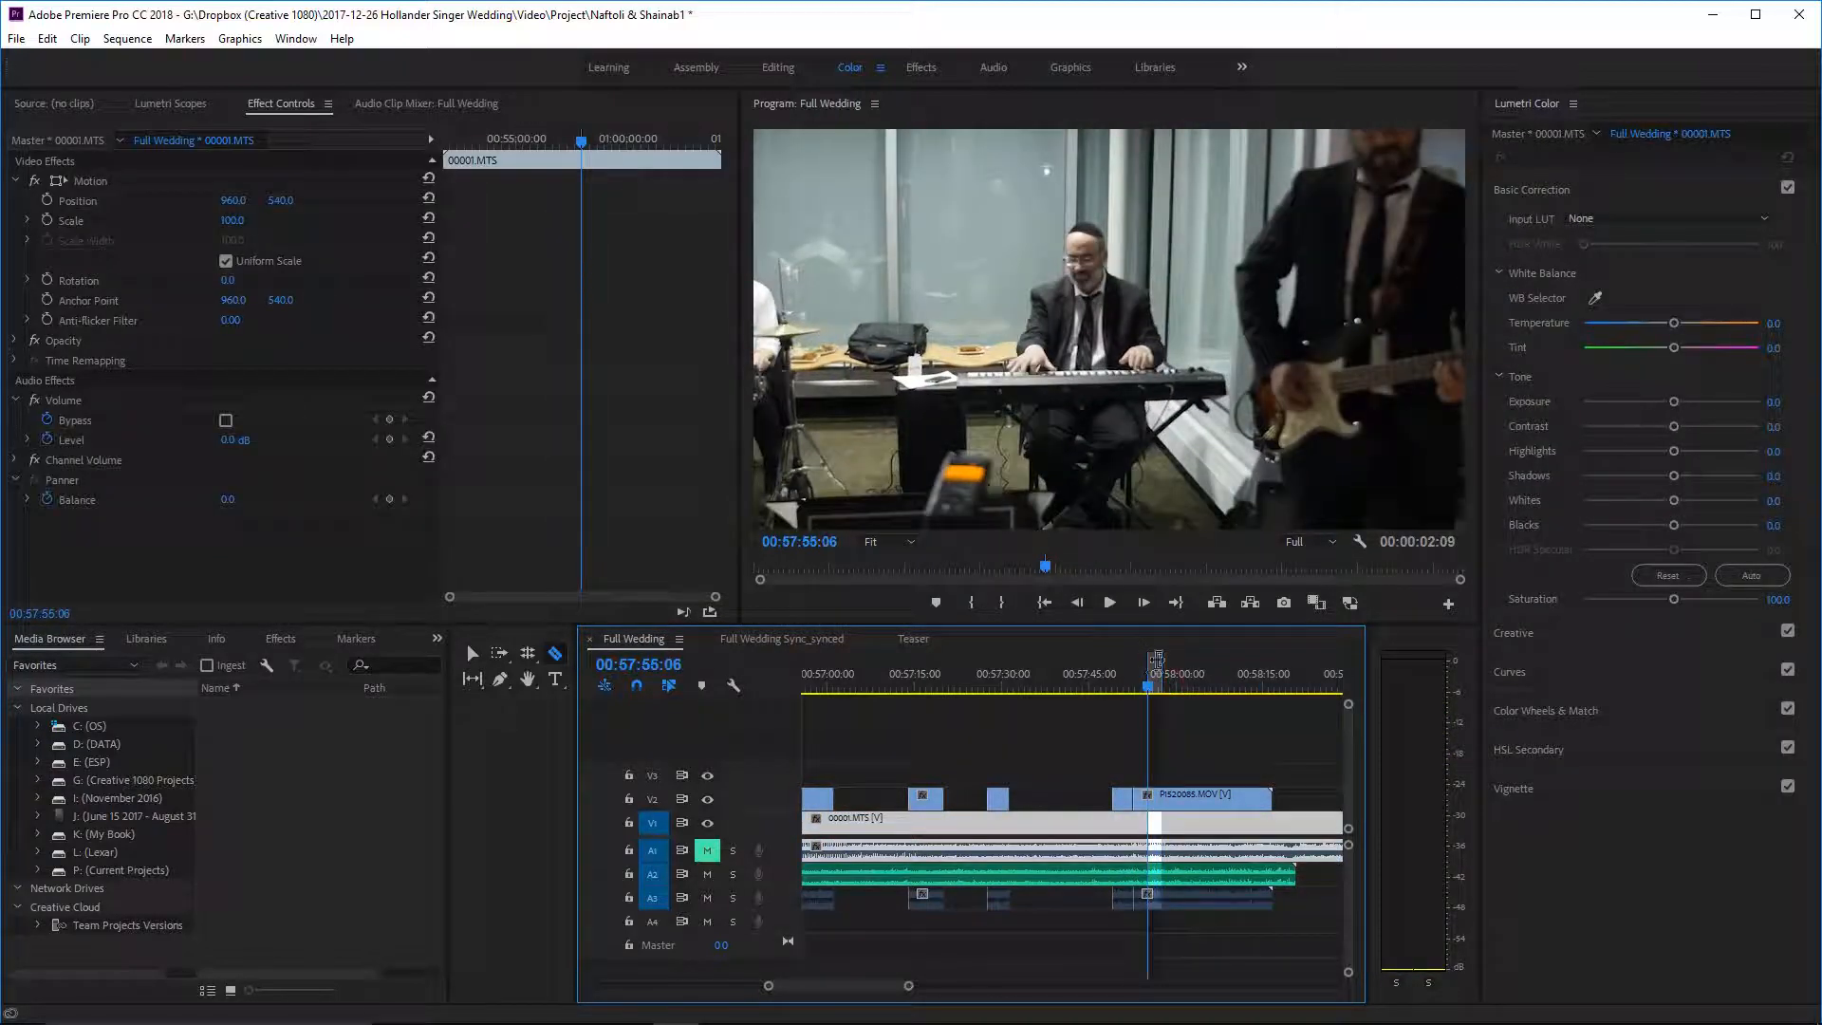
{"action": "left_click", "coordinate": [1142, 689]}
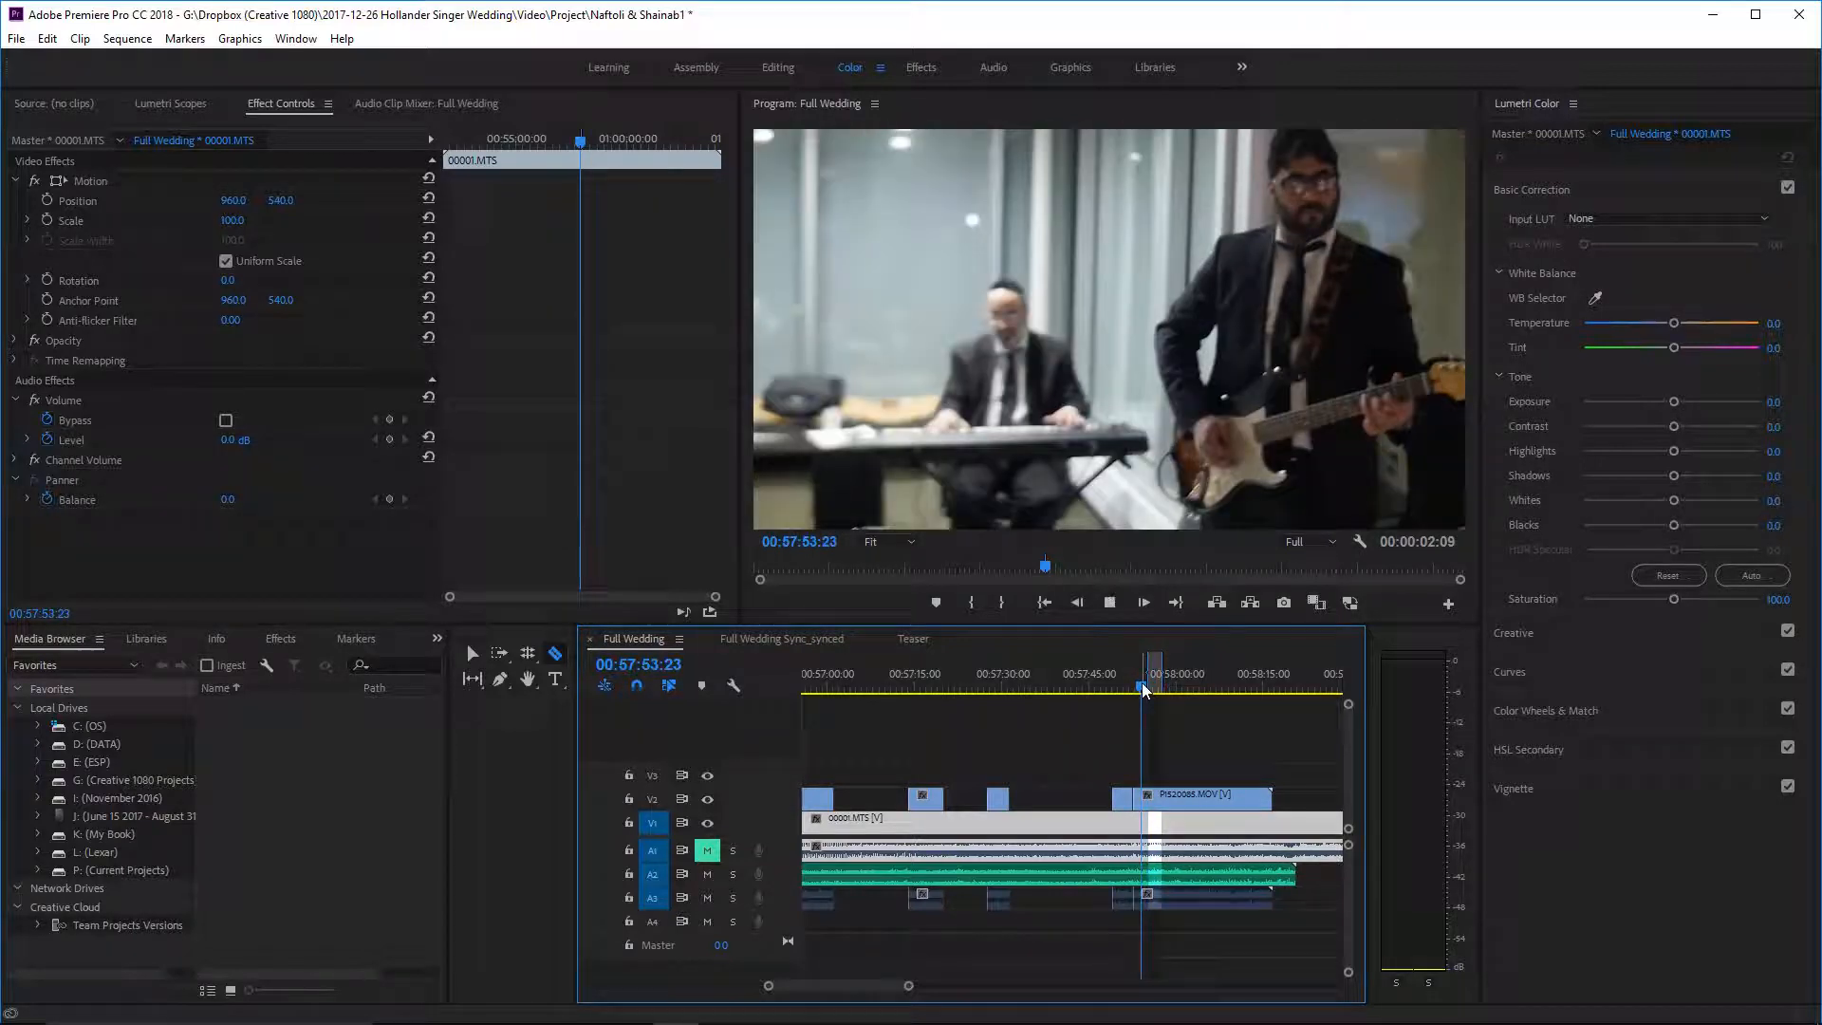
{"action": "key", "text": "space"}
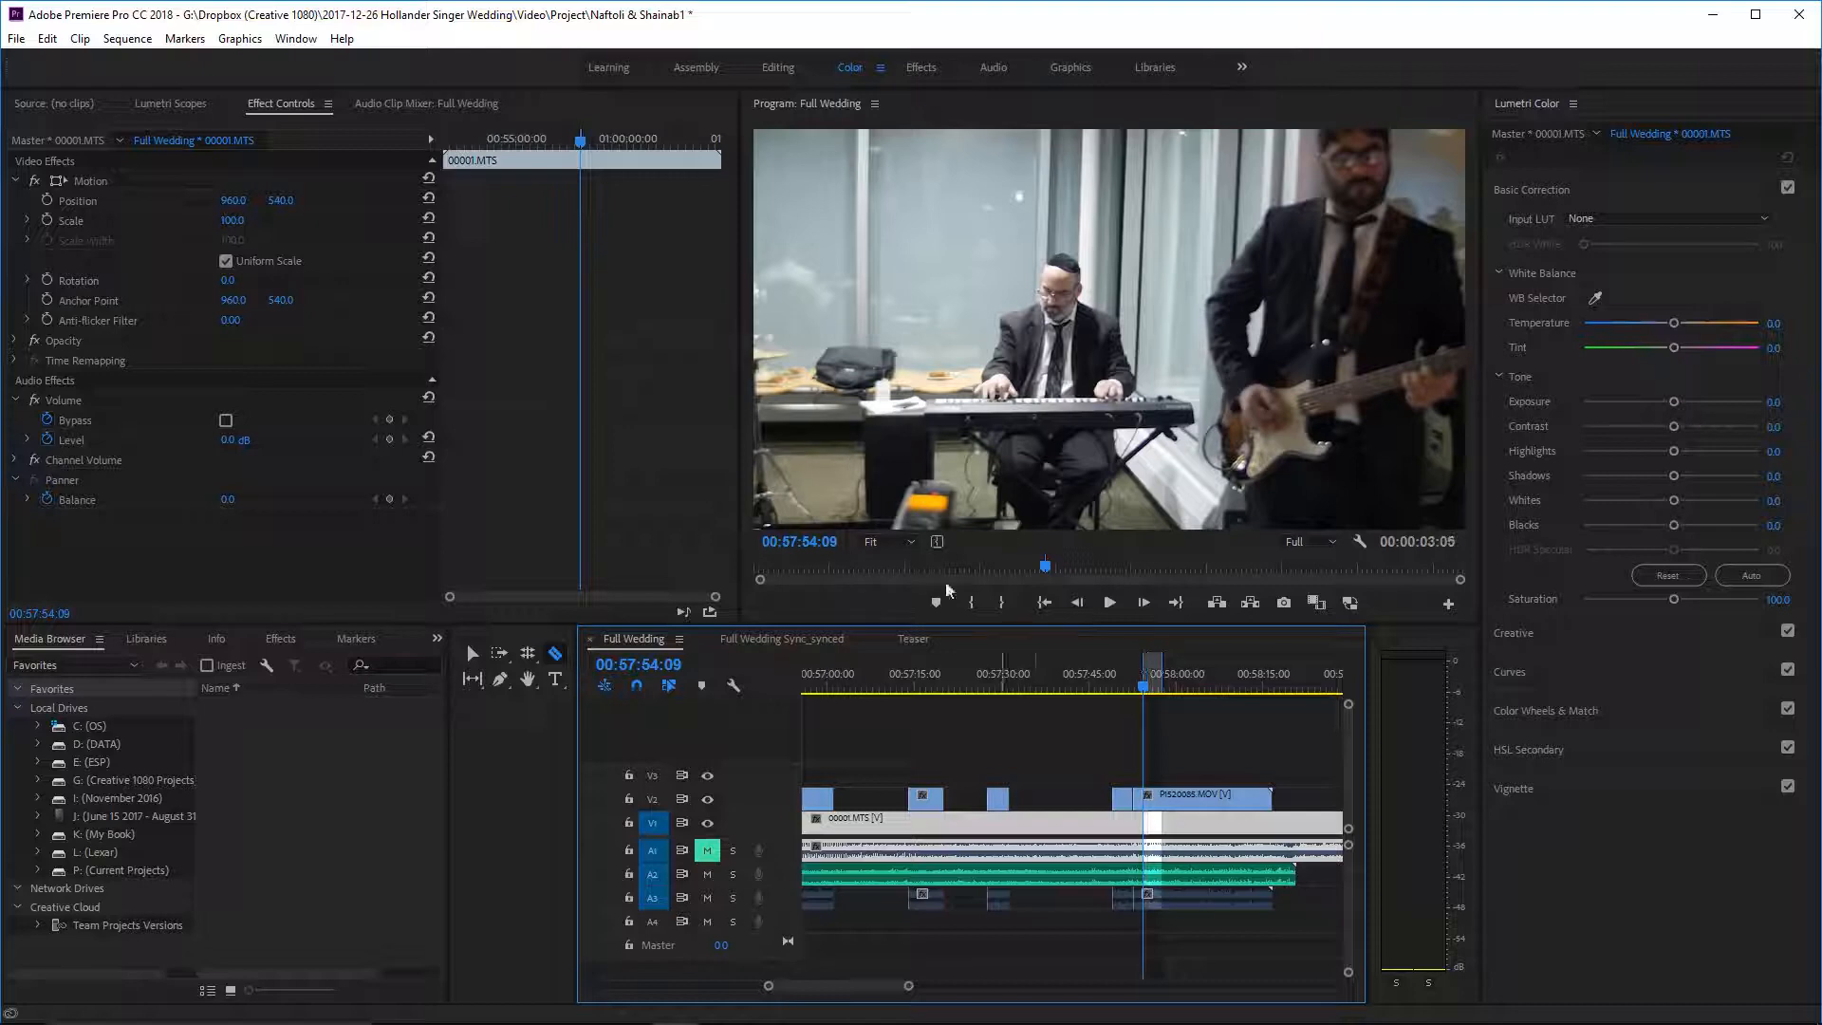
{"action": "key", "text": "space"}
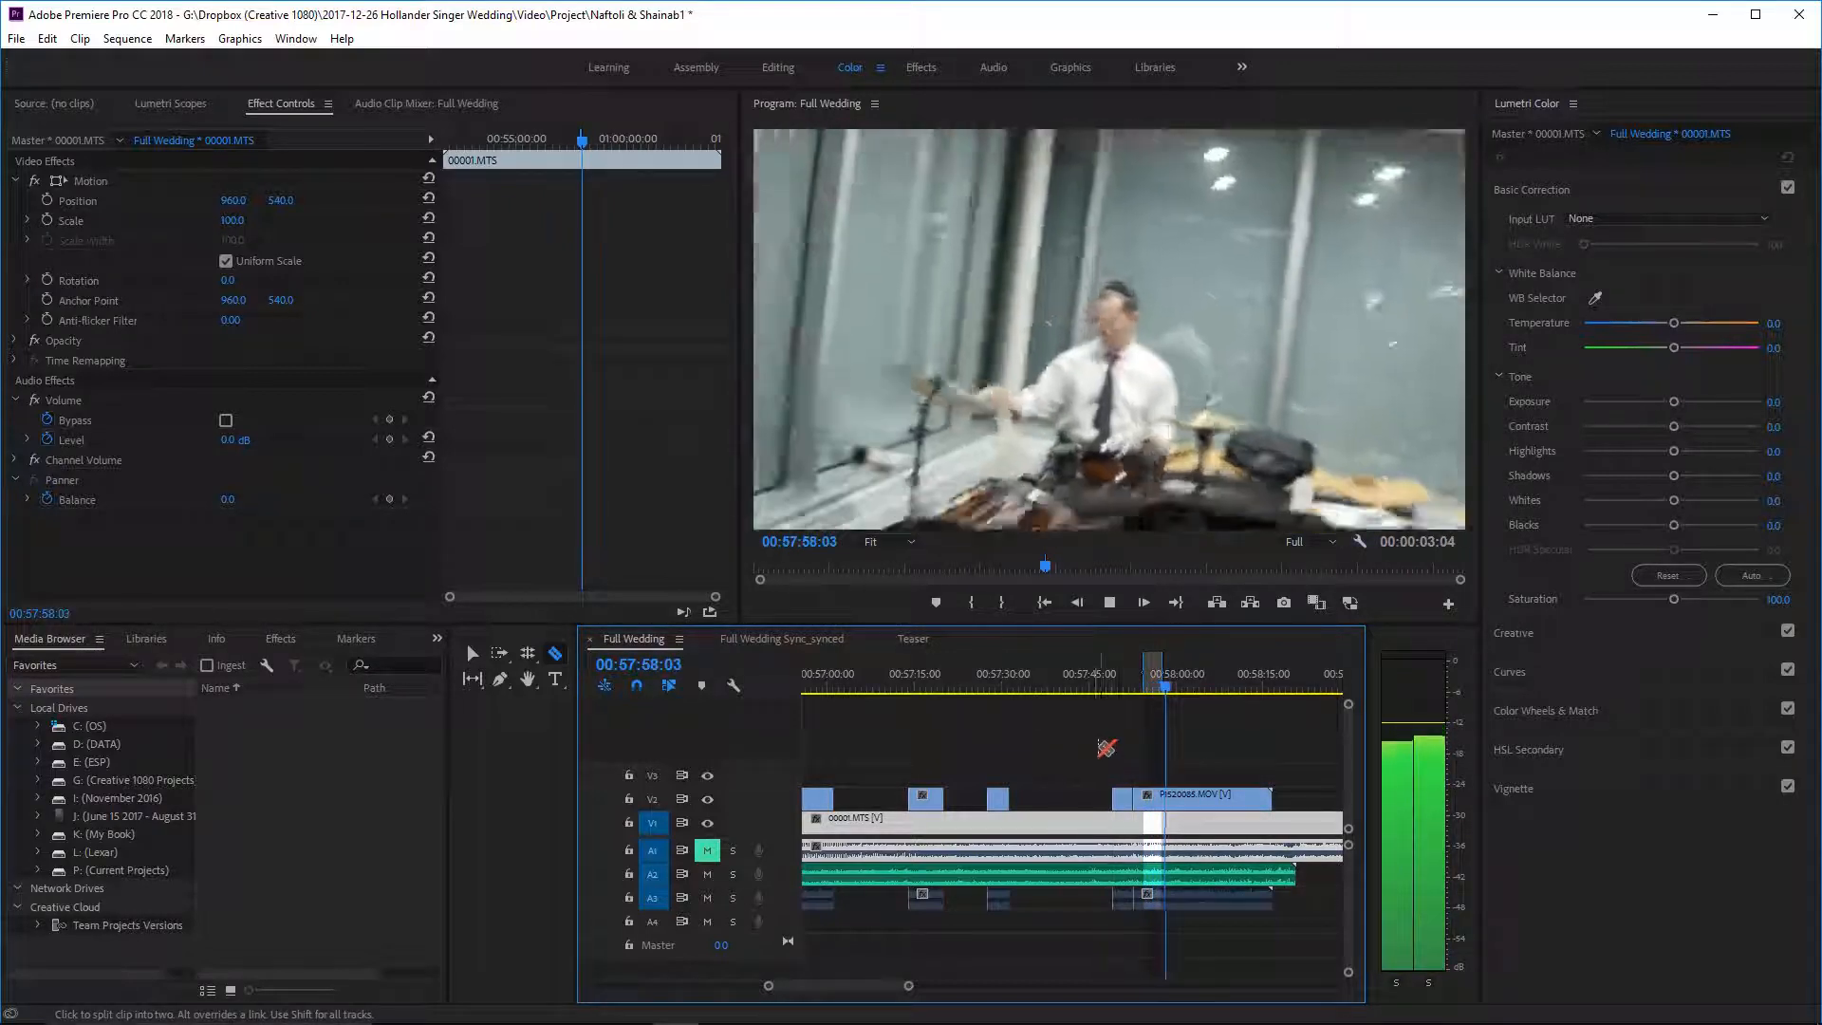
- Split P1520085.MOV at the marked in and out points and clear the piece from about 00:57:52 to 00:57:54
{"action": "left_click", "coordinate": [1163, 797]}
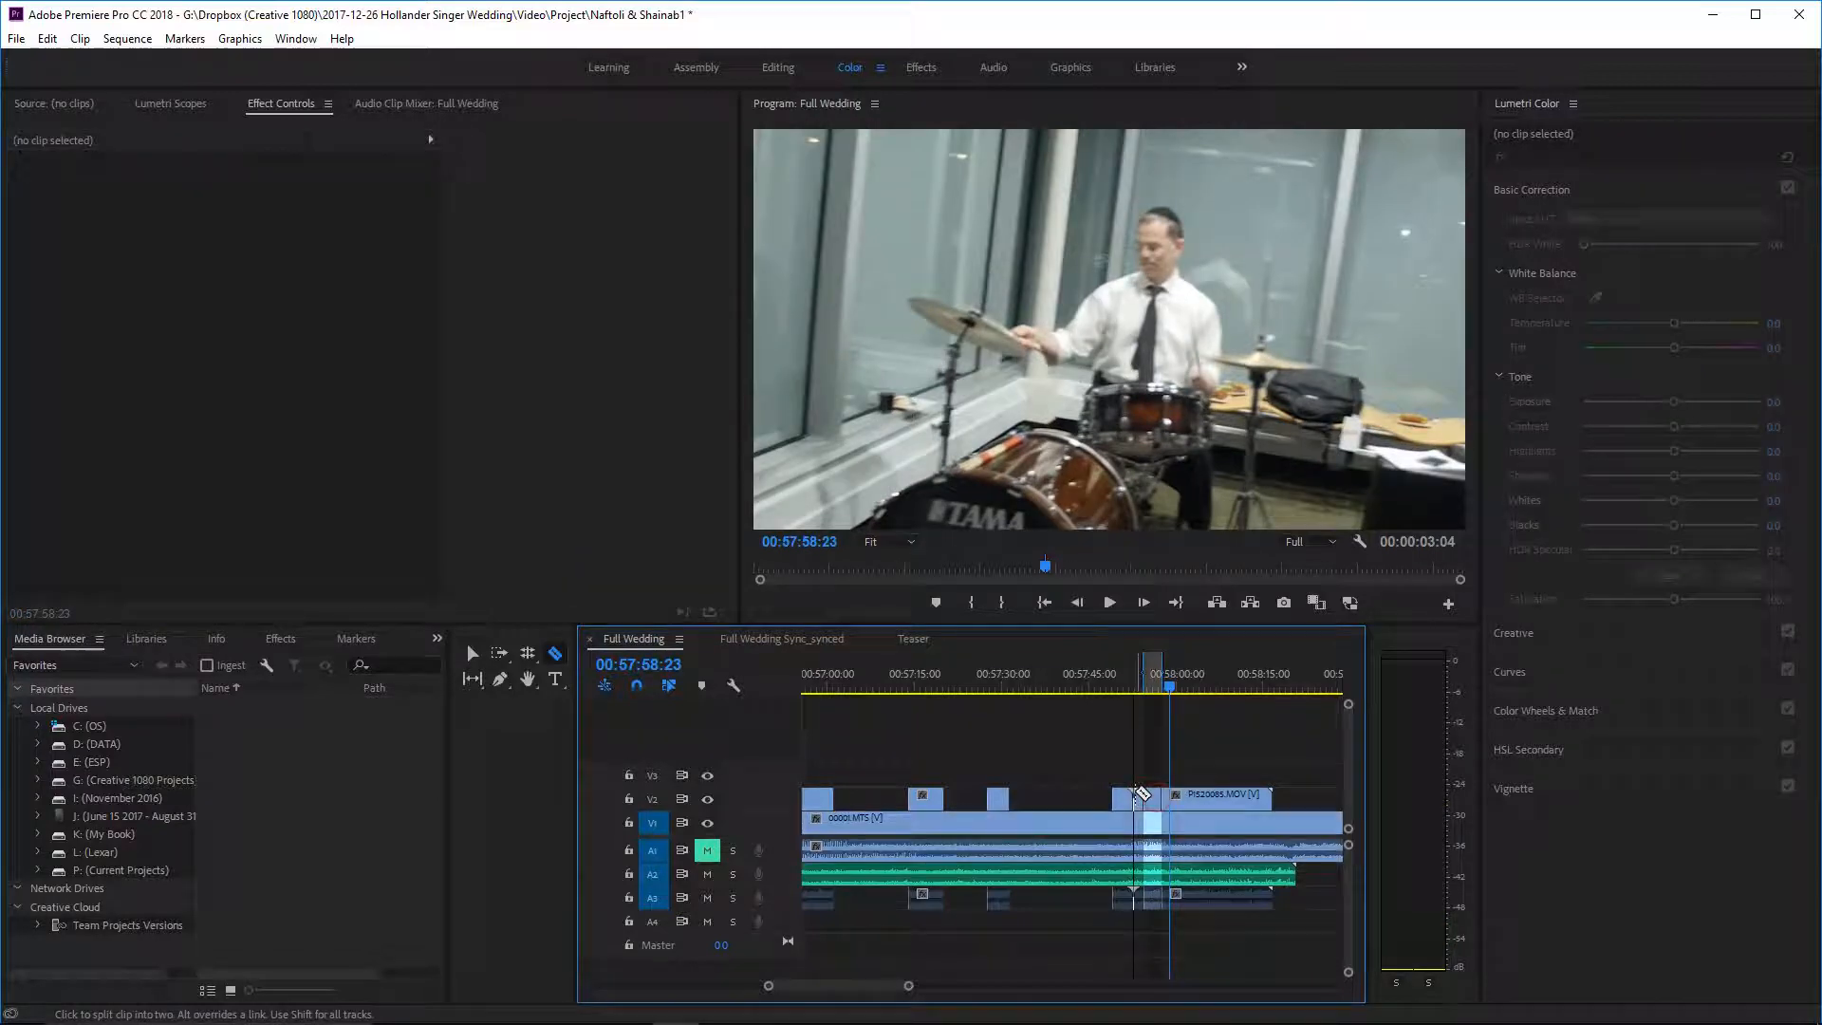
{"action": "right_click", "coordinate": [1137, 793]}
{"action": "left_click", "coordinate": [1171, 180]}
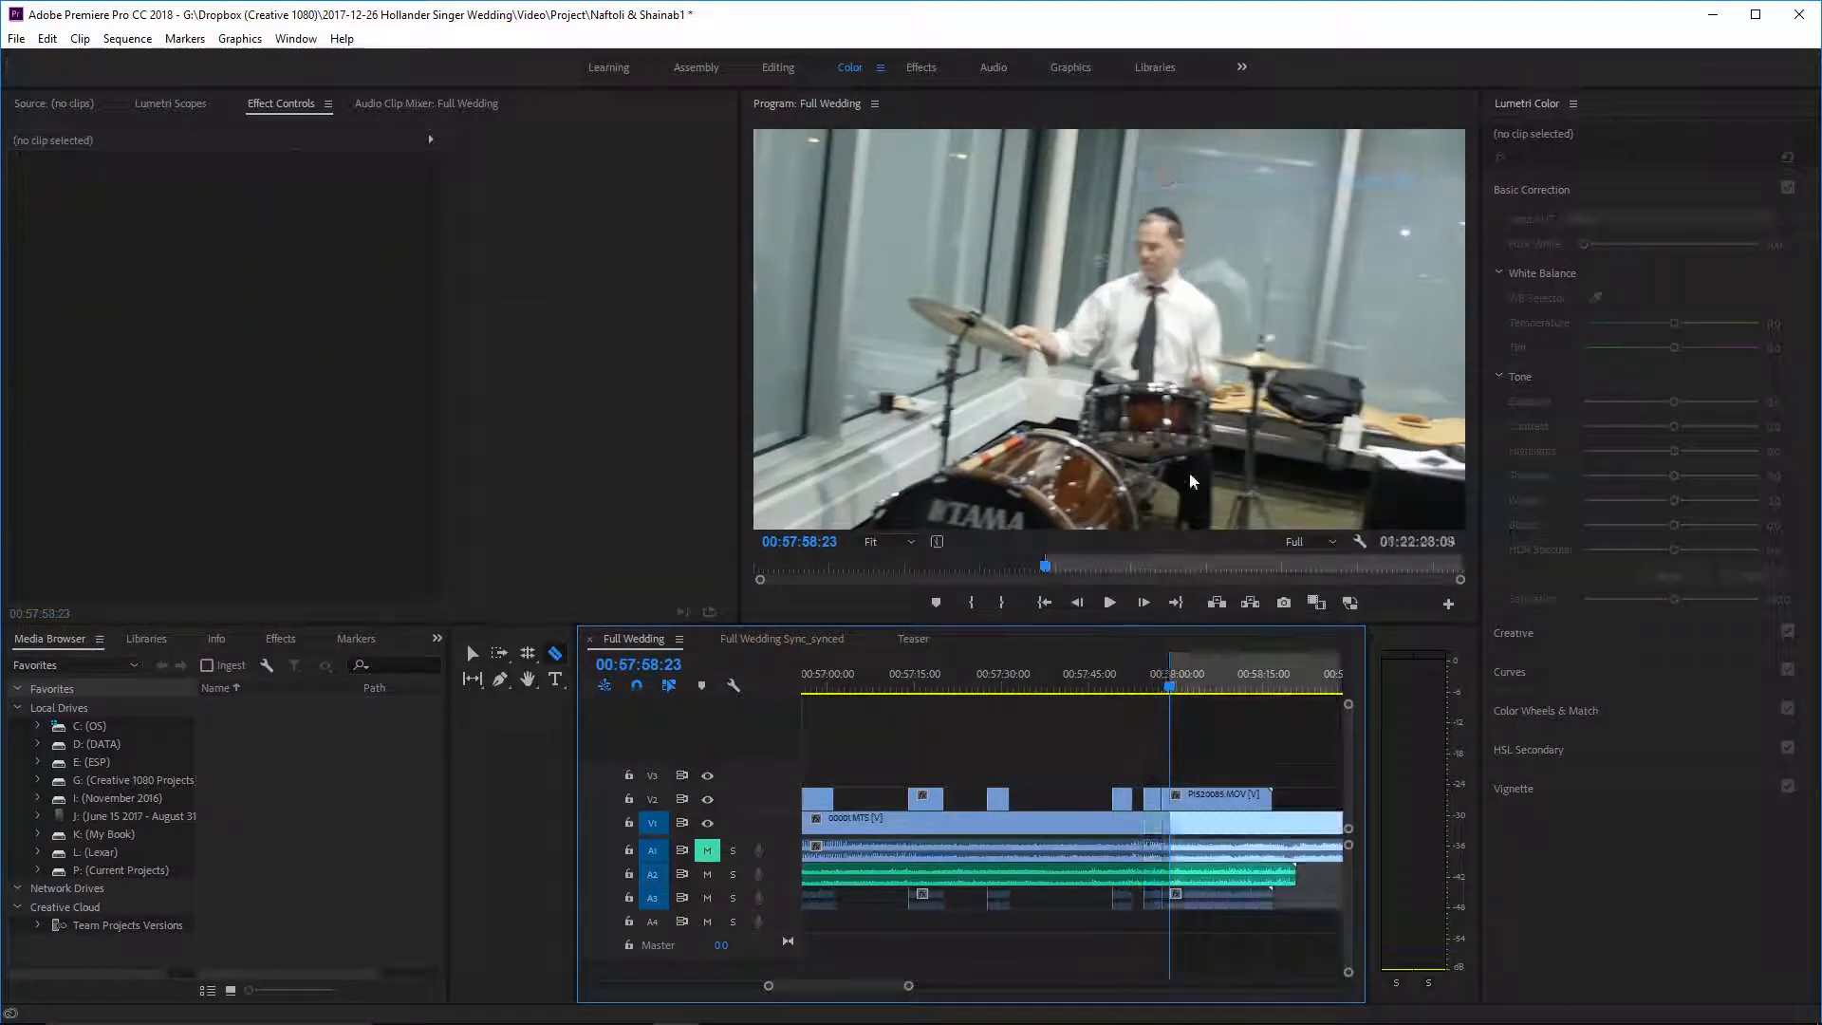
- Mark an in point at about 00:57:59, split P1520085.MOV there and clear the piece from 00:57:57 to 00:57:59
{"action": "key", "text": "space"}
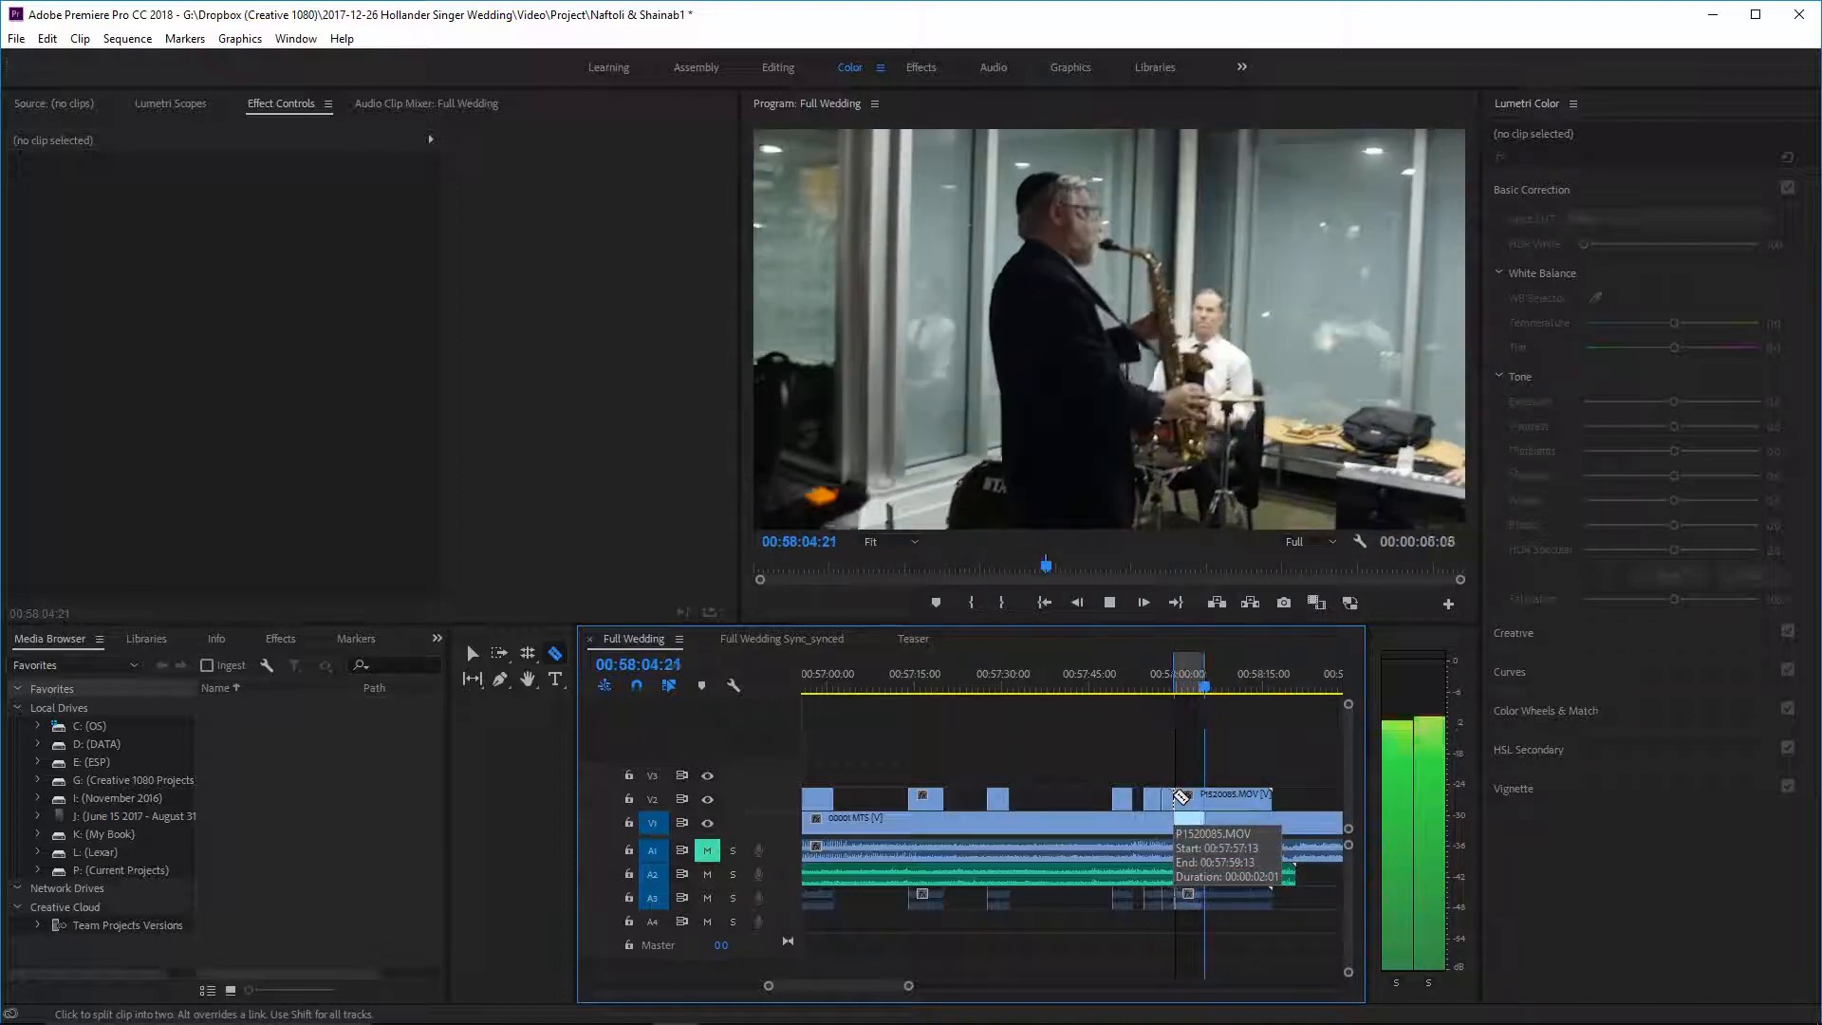
{"action": "right_click", "coordinate": [1168, 799]}
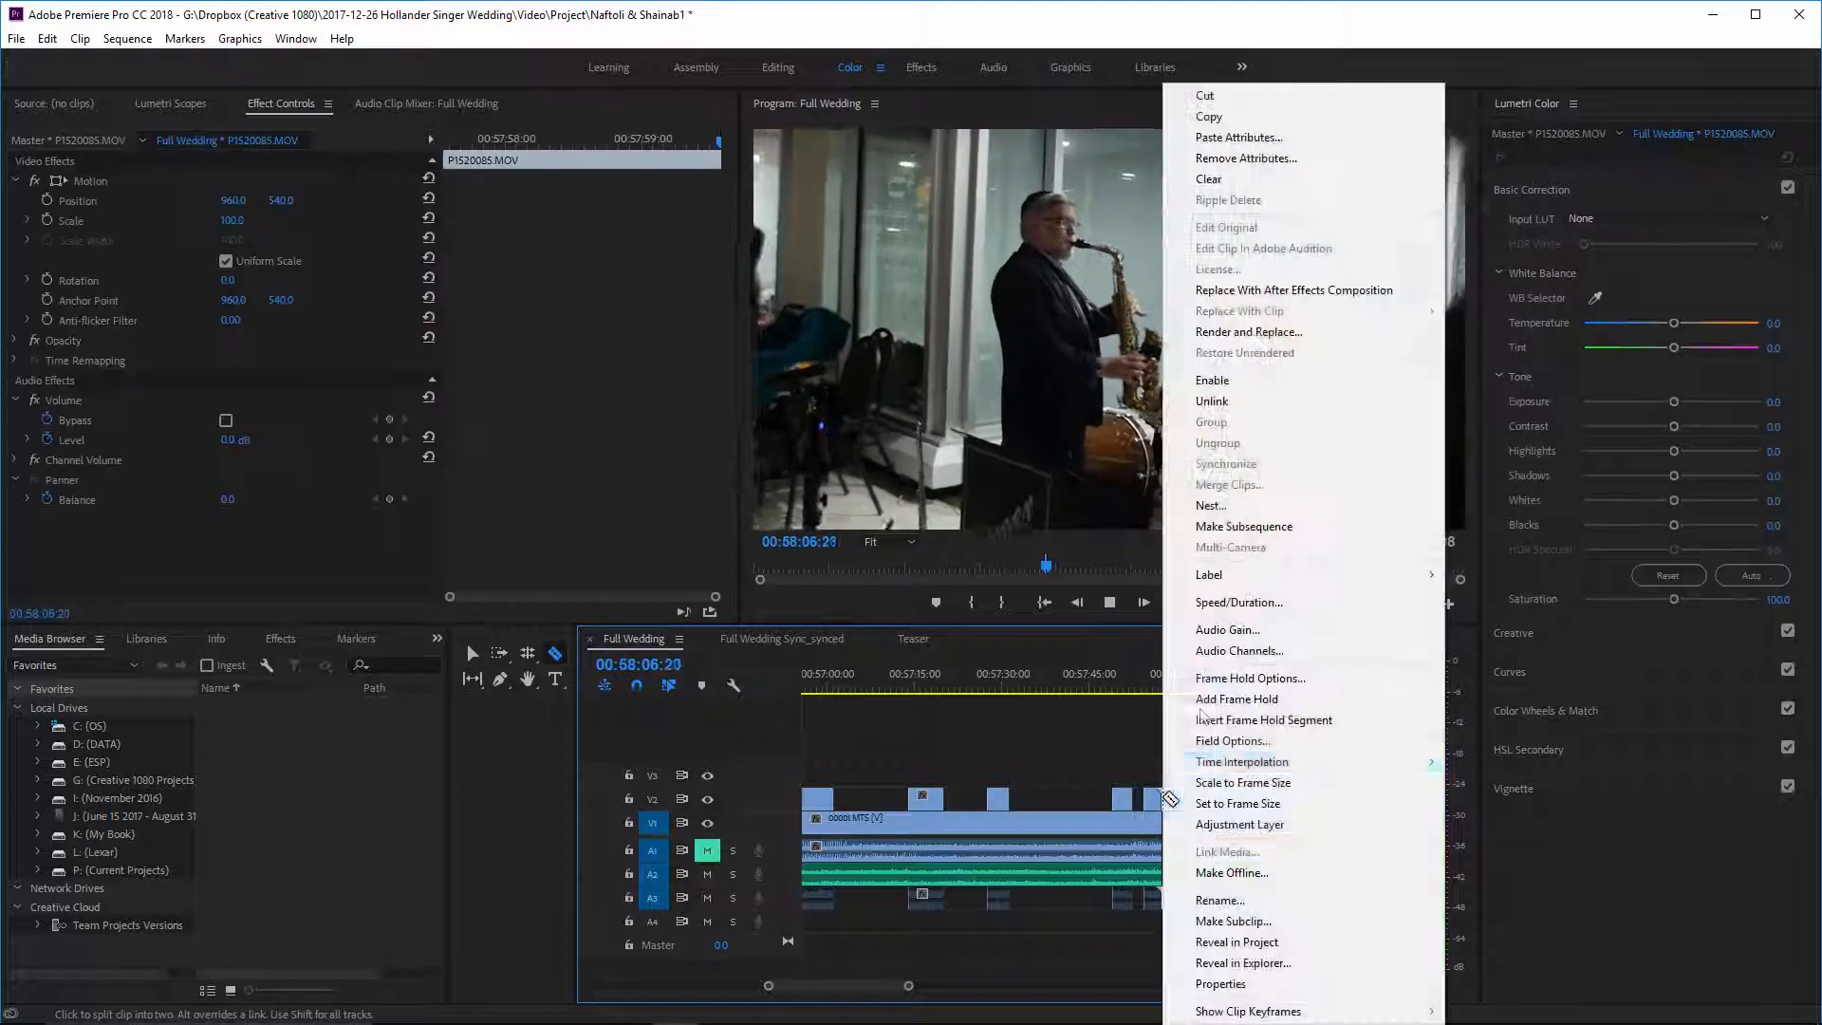
{"action": "left_click", "coordinate": [1240, 178]}
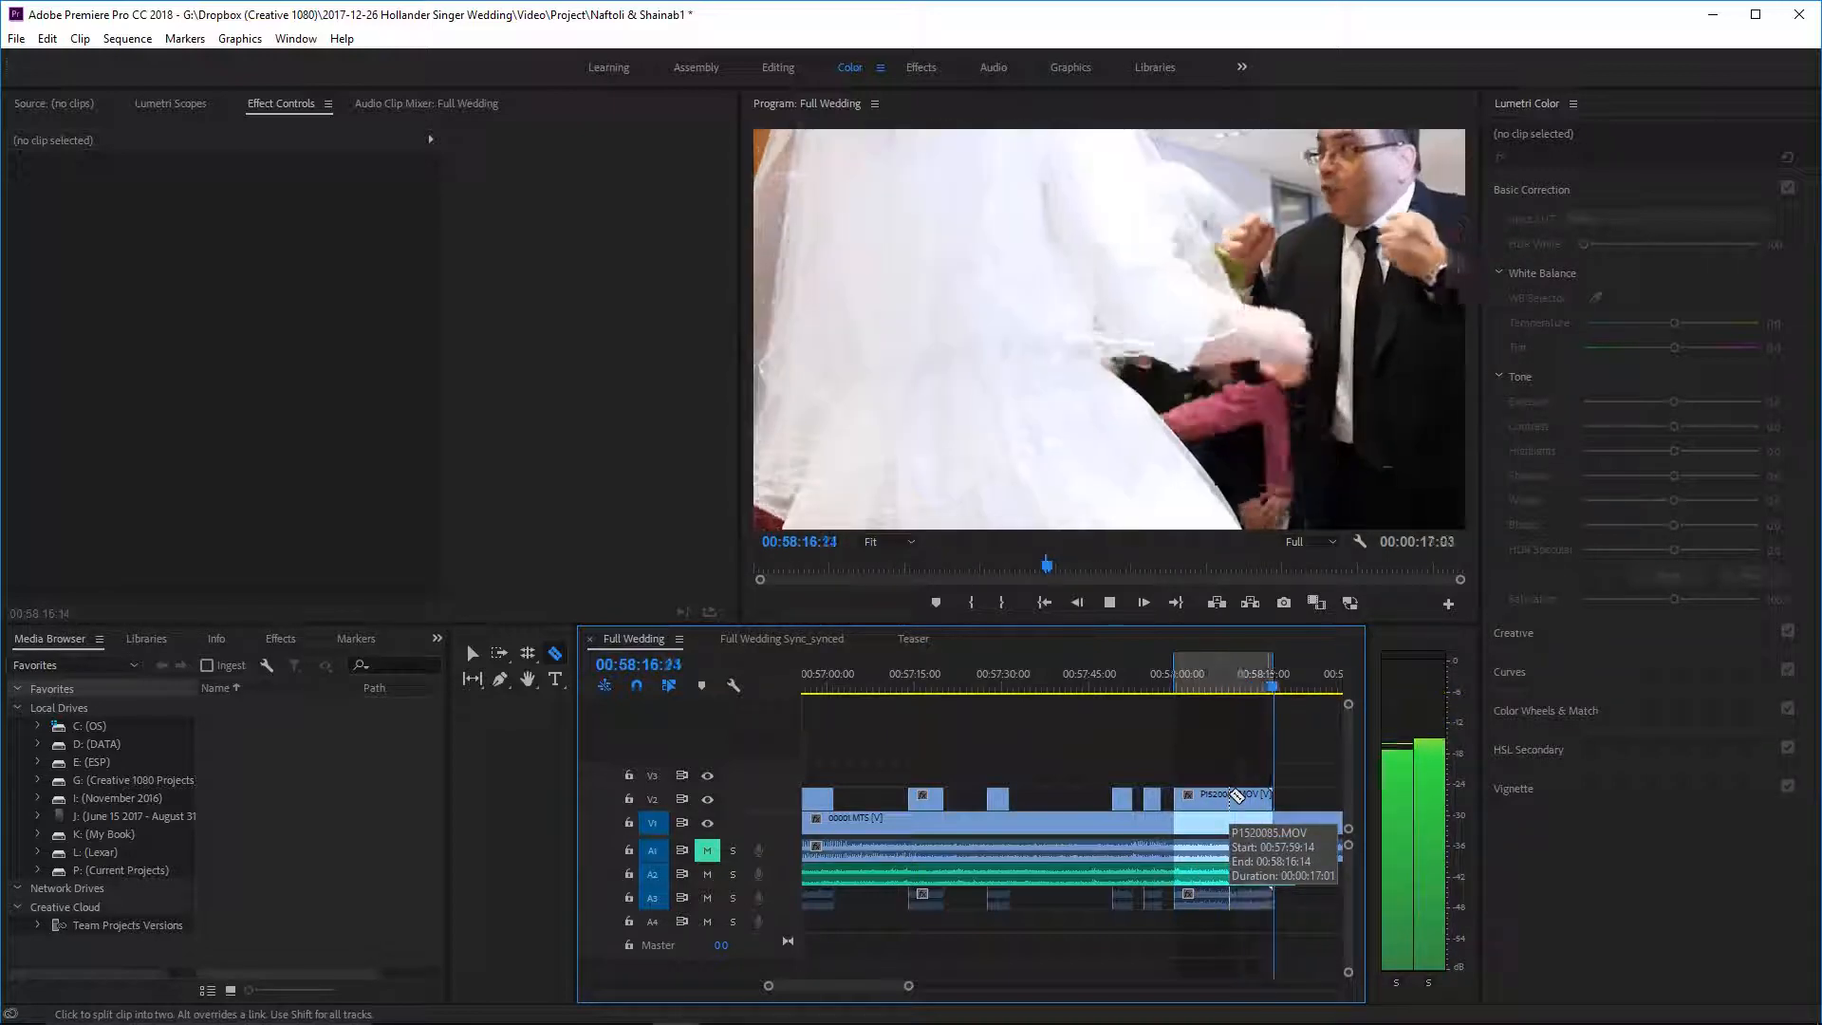
- Trim the end of the last P1520085.MOV piece back to about 00:58:15
{"action": "left_click", "coordinate": [1253, 676]}
{"action": "mouse_move", "coordinate": [1254, 680]}
{"action": "left_mouse_down"}
{"action": "mouse_move", "coordinate": [1279, 692]}
{"action": "mouse_move", "coordinate": [1262, 697]}
{"action": "left_mouse_up"}
{"action": "key", "text": "space"}
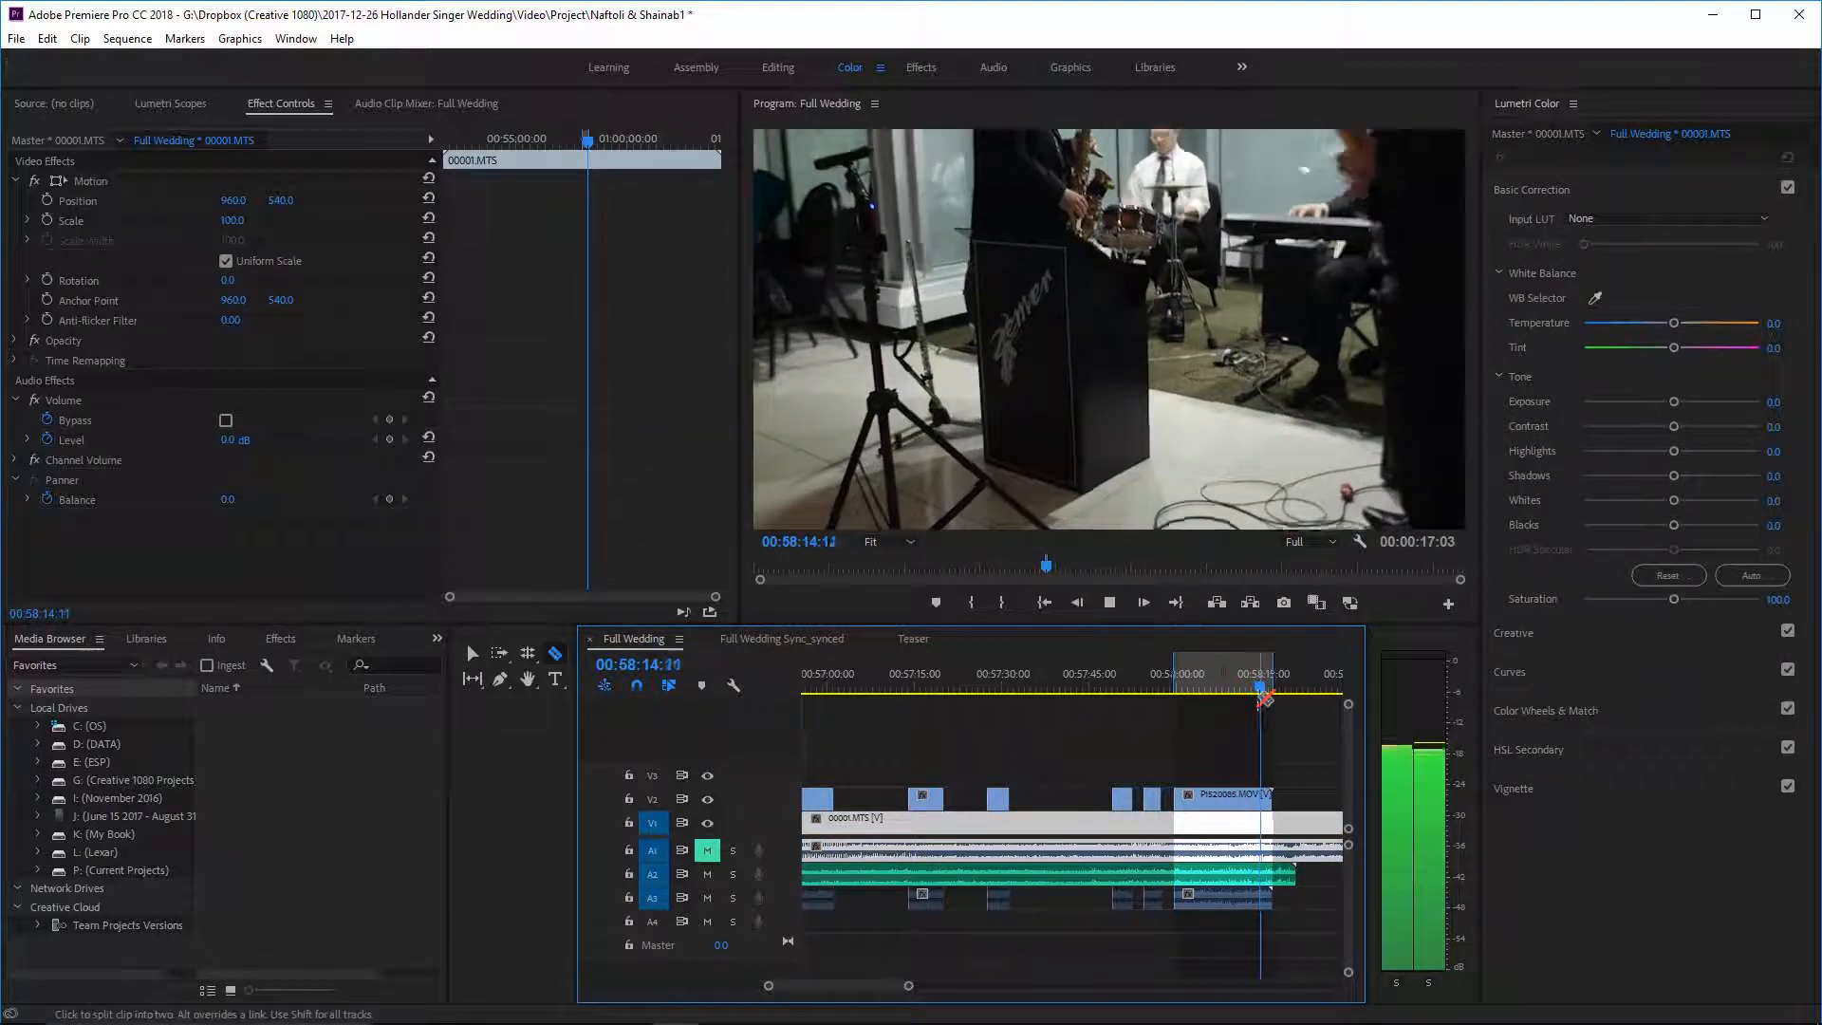
{"action": "key", "text": "space"}
{"action": "key", "text": "Left"}
{"action": "key", "text": "Left"}
{"action": "key", "text": "Left"}
{"action": "key", "text": "Left"}
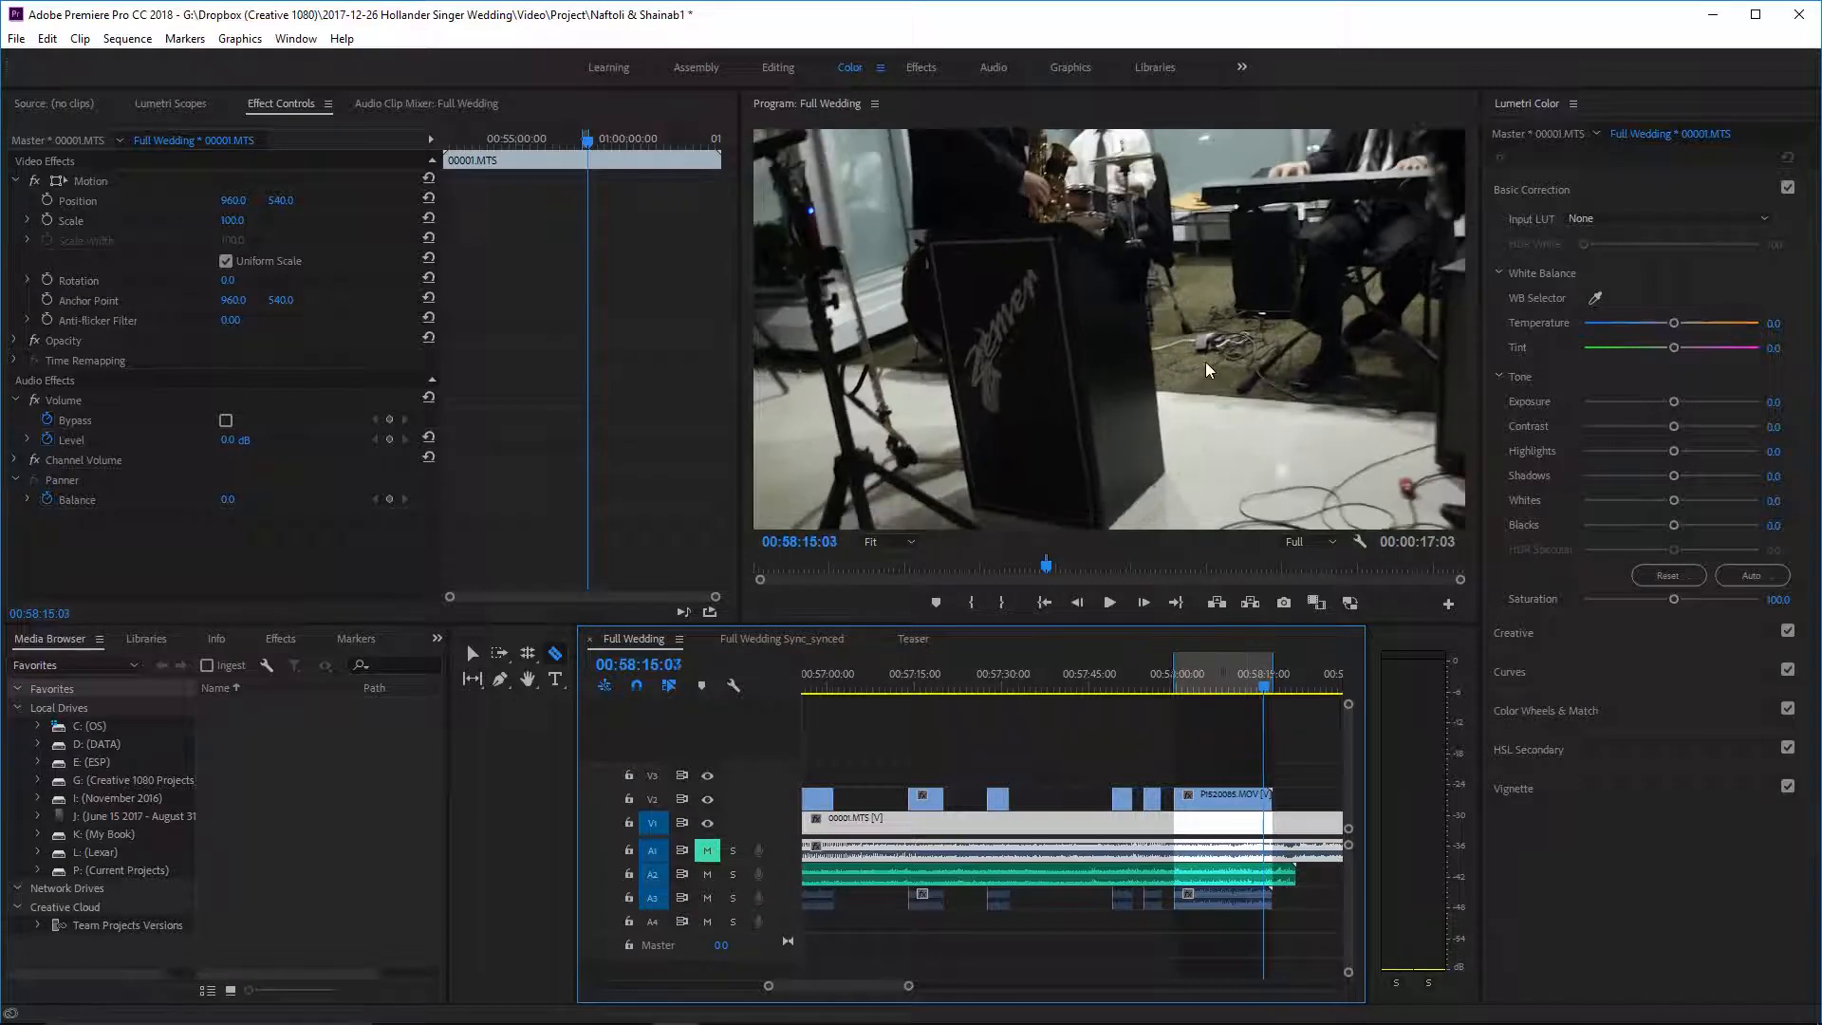
{"action": "key", "text": "v"}
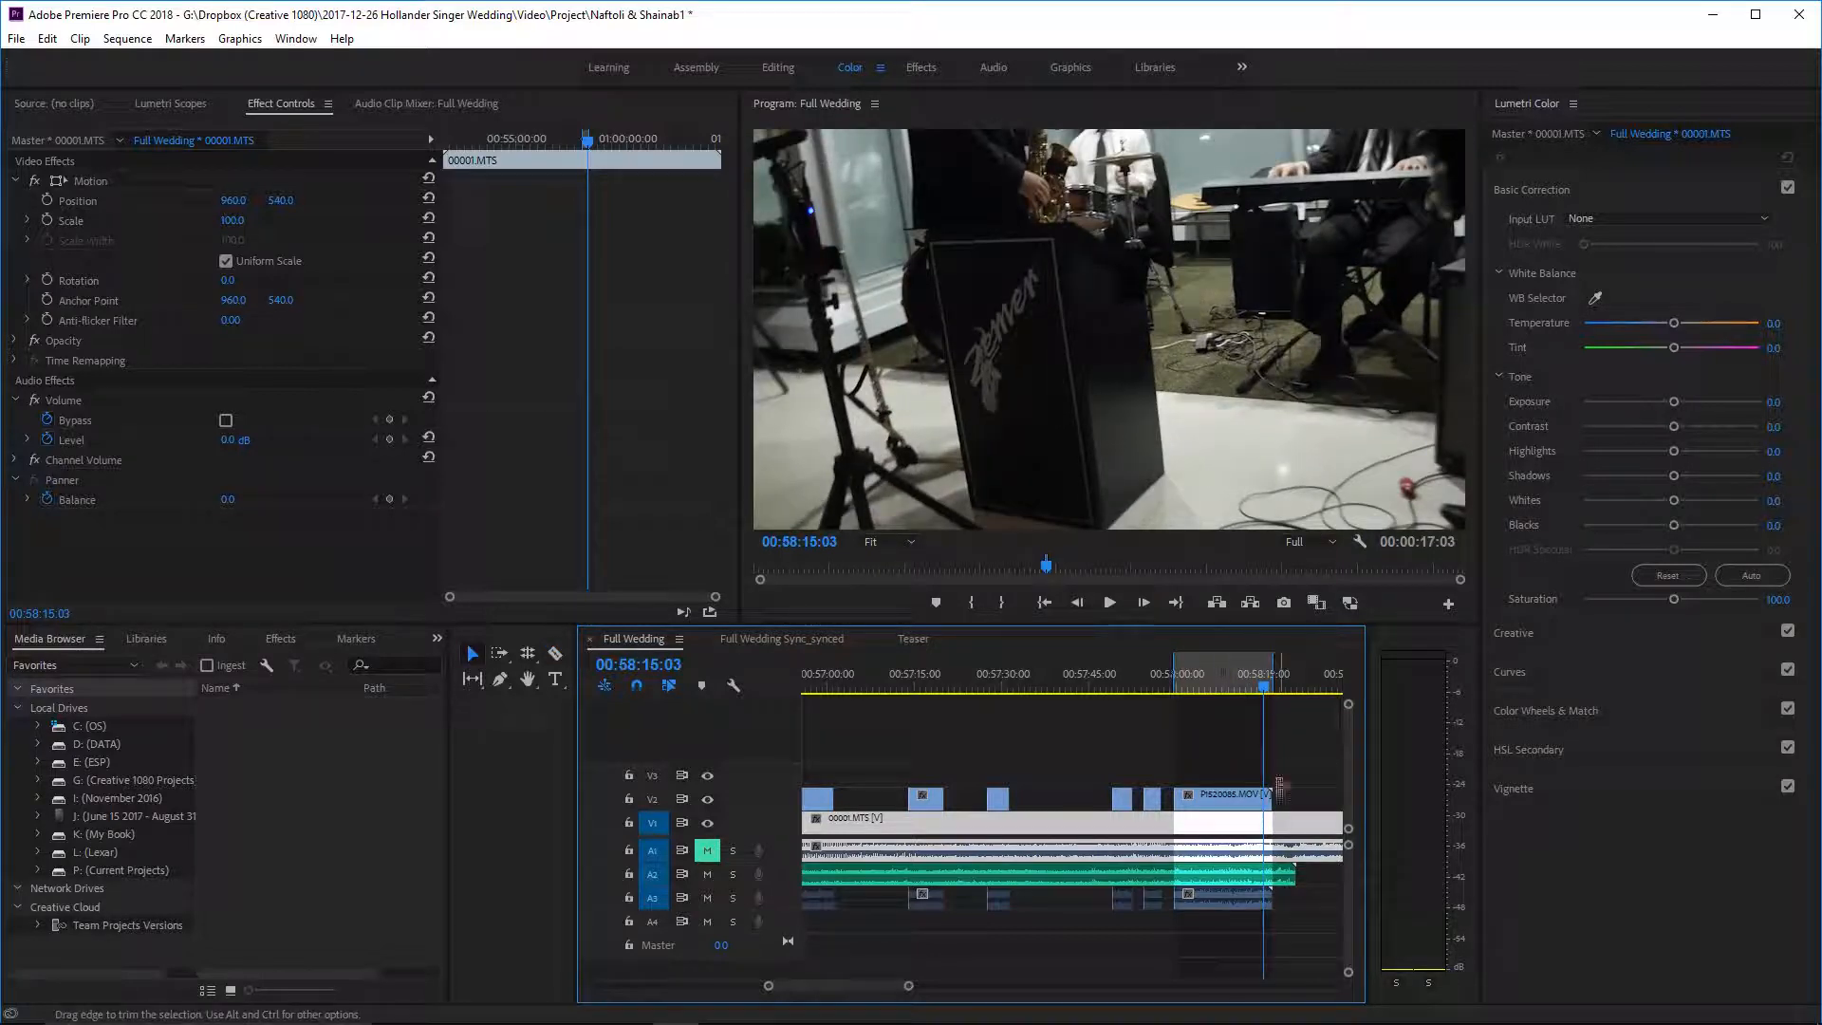
{"action": "left_click_drag", "start_coordinate": [1273, 799], "coordinate": [1264, 800]}
- Return the playhead to the beginning of the cut second-camera pieces, at about 00:54:00
{"action": "left_click", "coordinate": [1252, 682]}
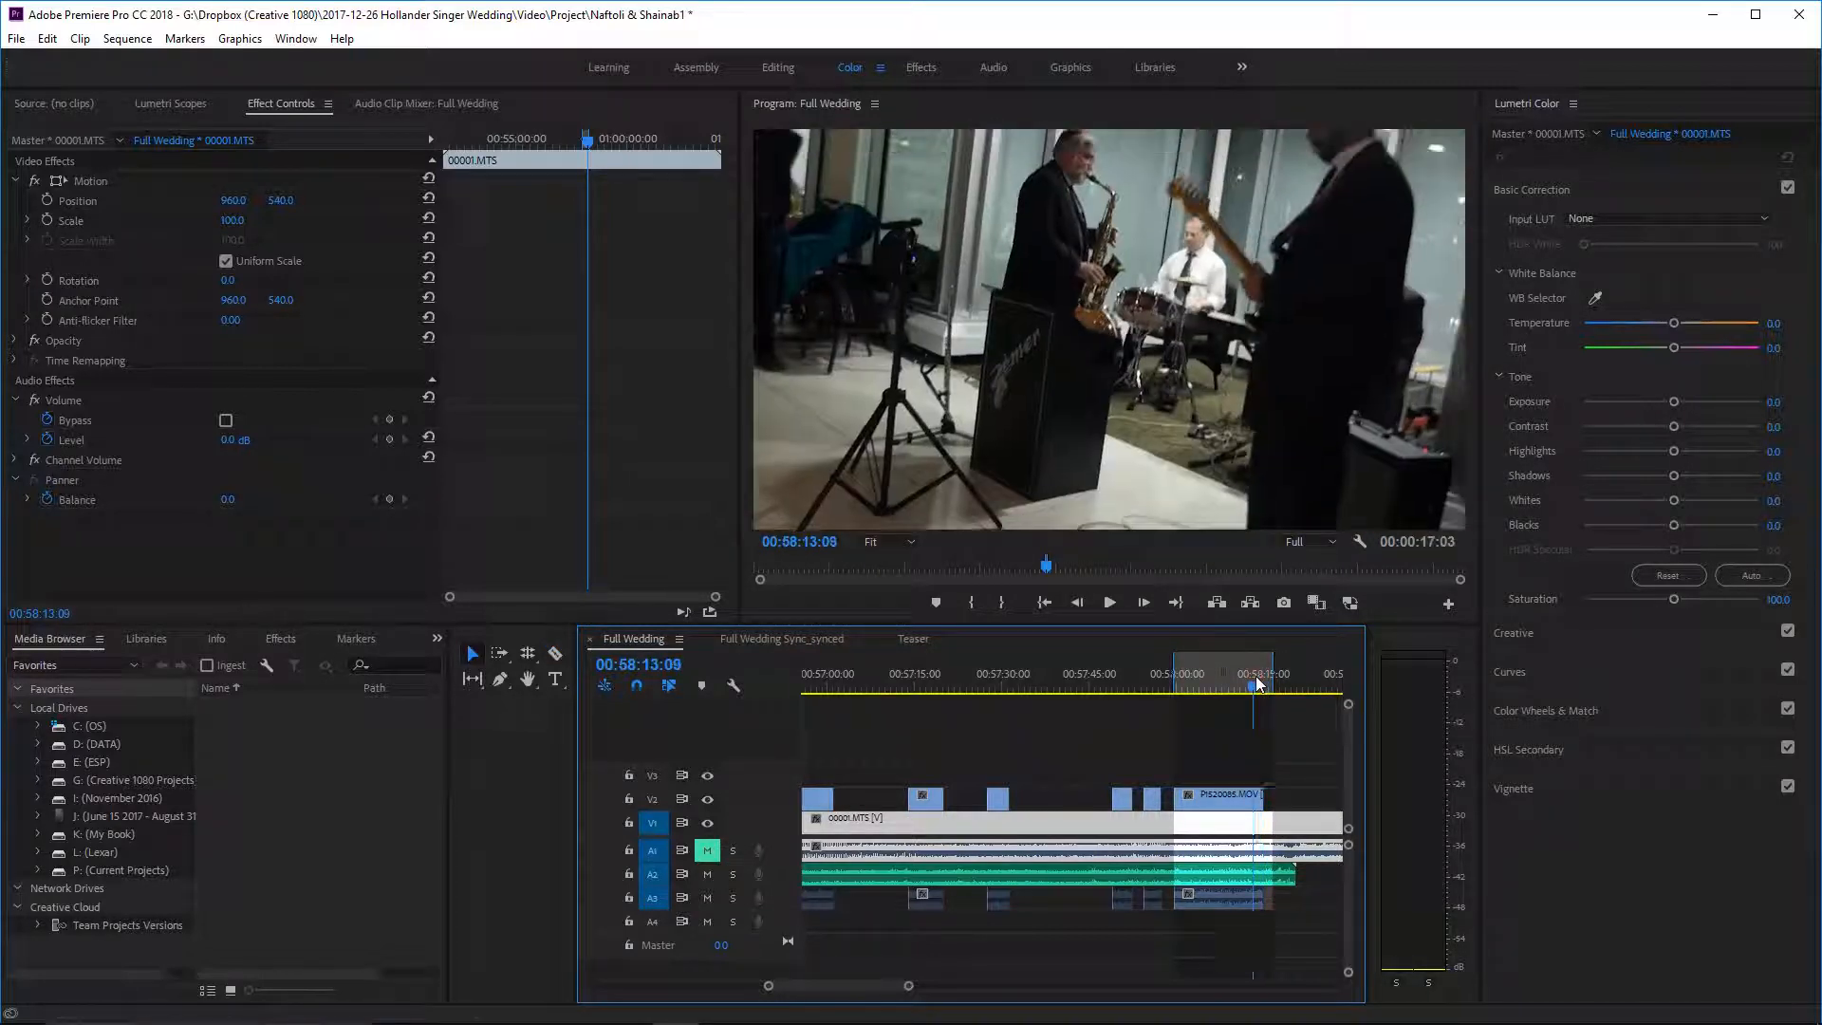
{"action": "scroll", "coordinate": [1219, 758], "scroll_direction": "down", "scroll_amount": 3}
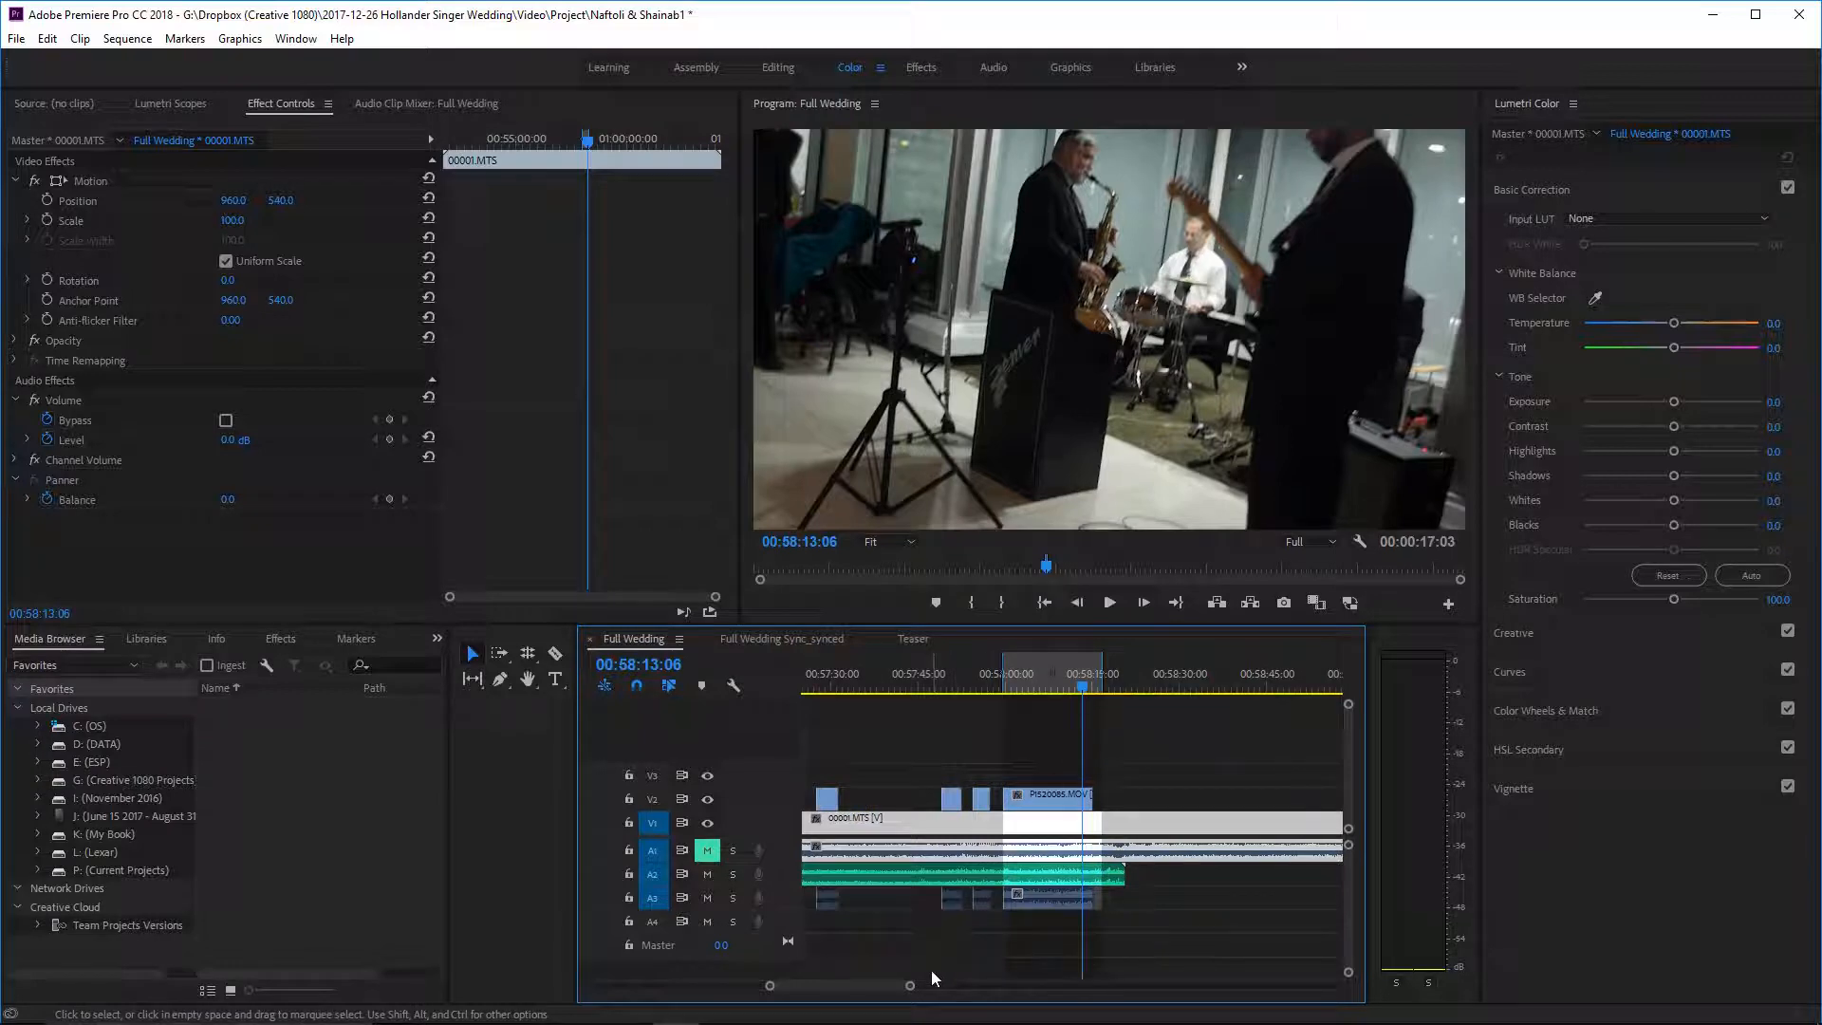
{"action": "left_click_drag", "start_coordinate": [913, 987], "coordinate": [1011, 936]}
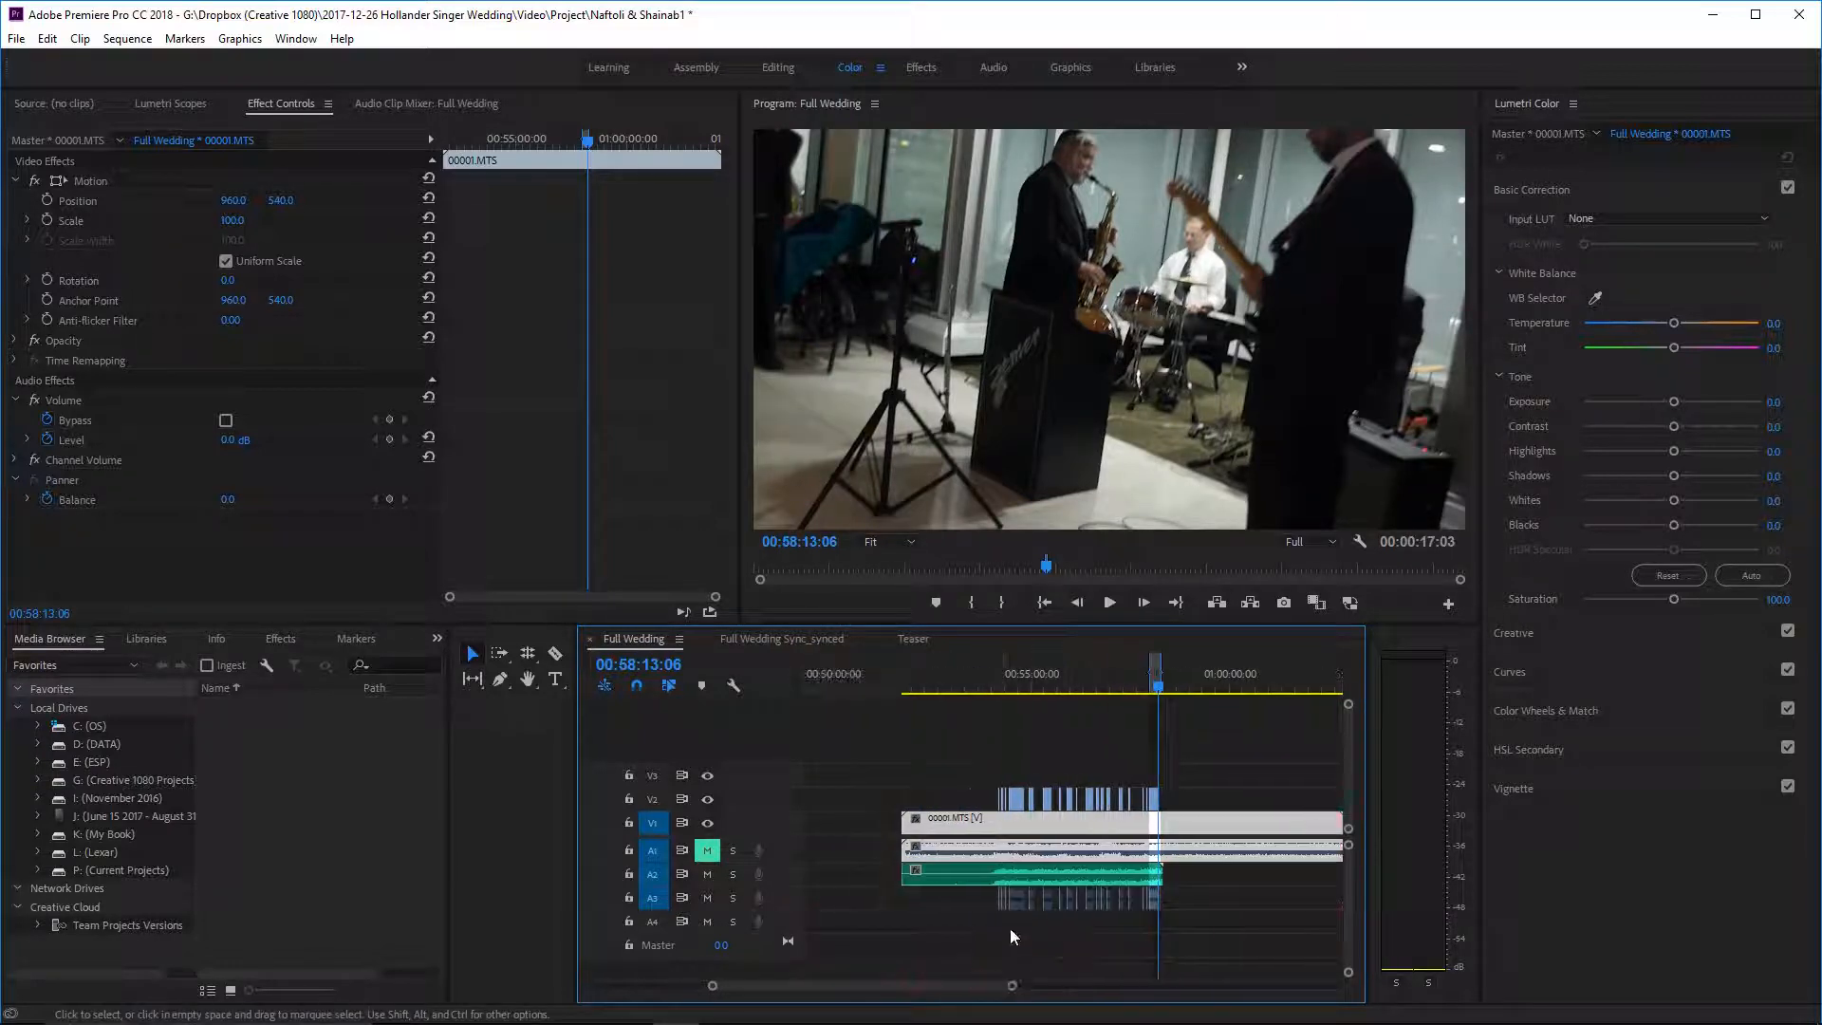
{"action": "left_click", "coordinate": [993, 693]}
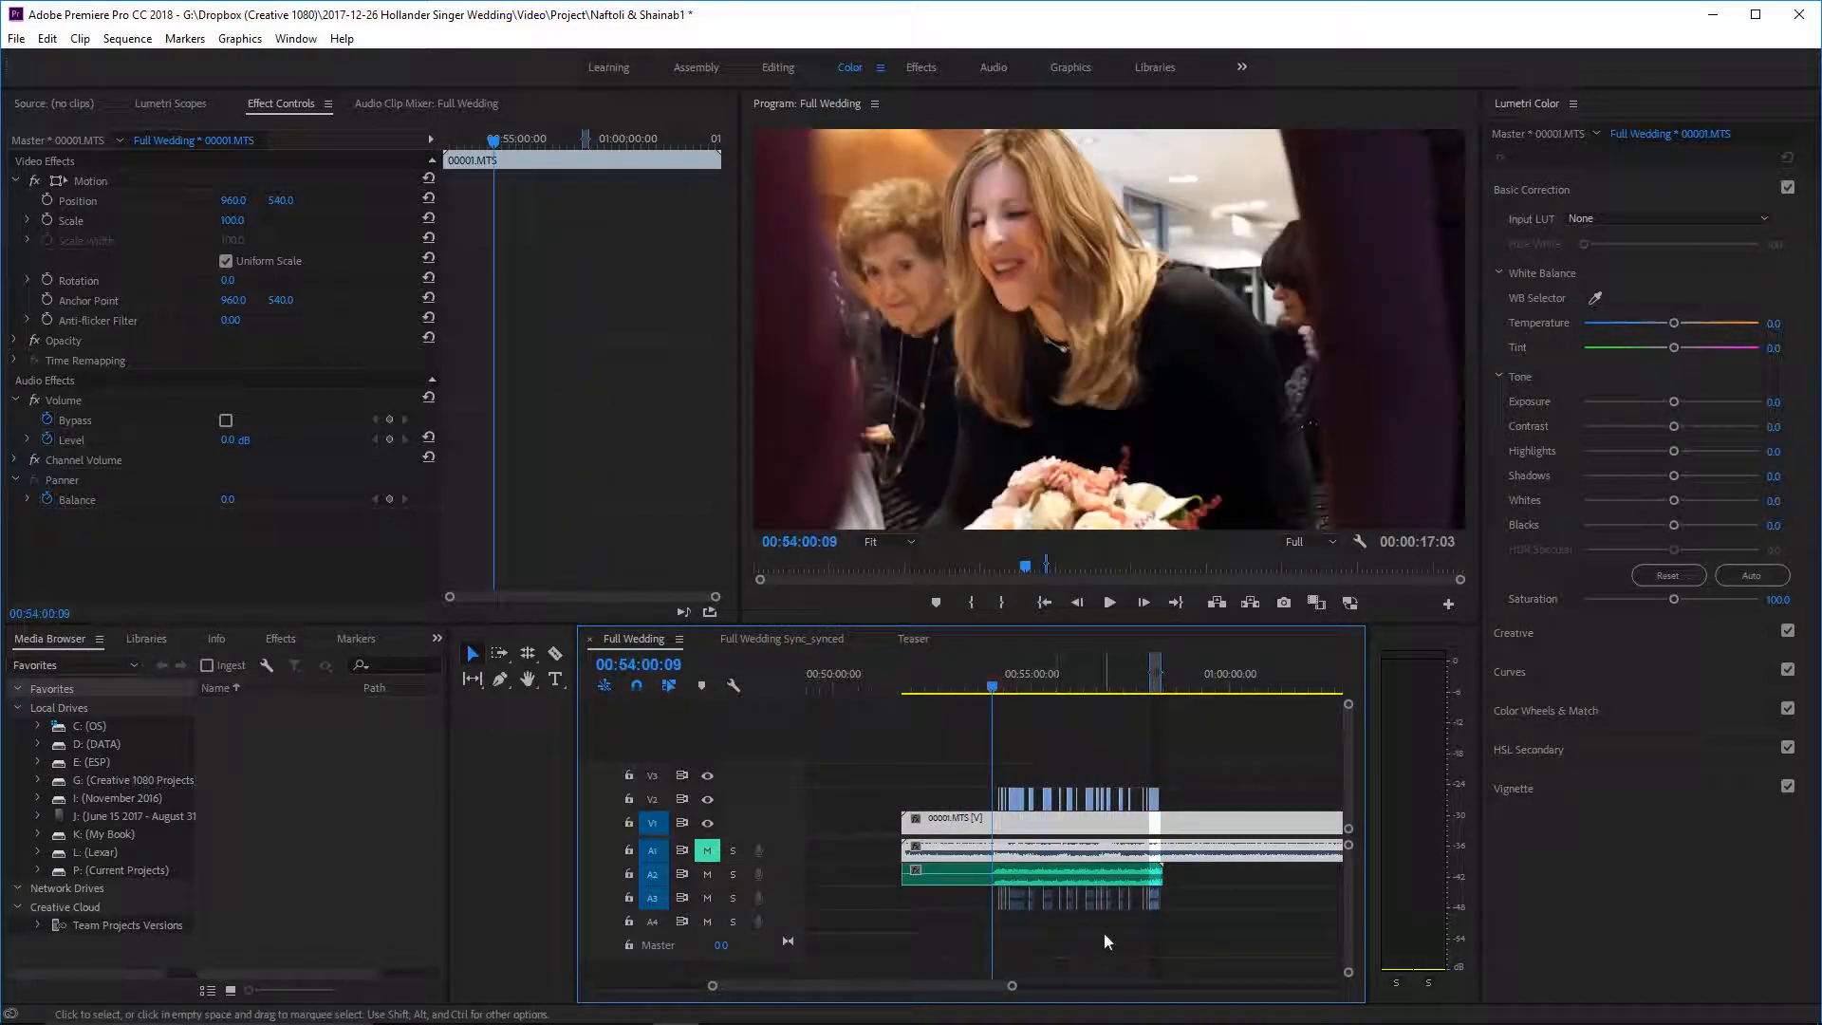
- Trim the starts of 00001.MTS and the separate A2 audio to the first second-camera piece, at about 00:54:11
{"action": "key", "text": "="}
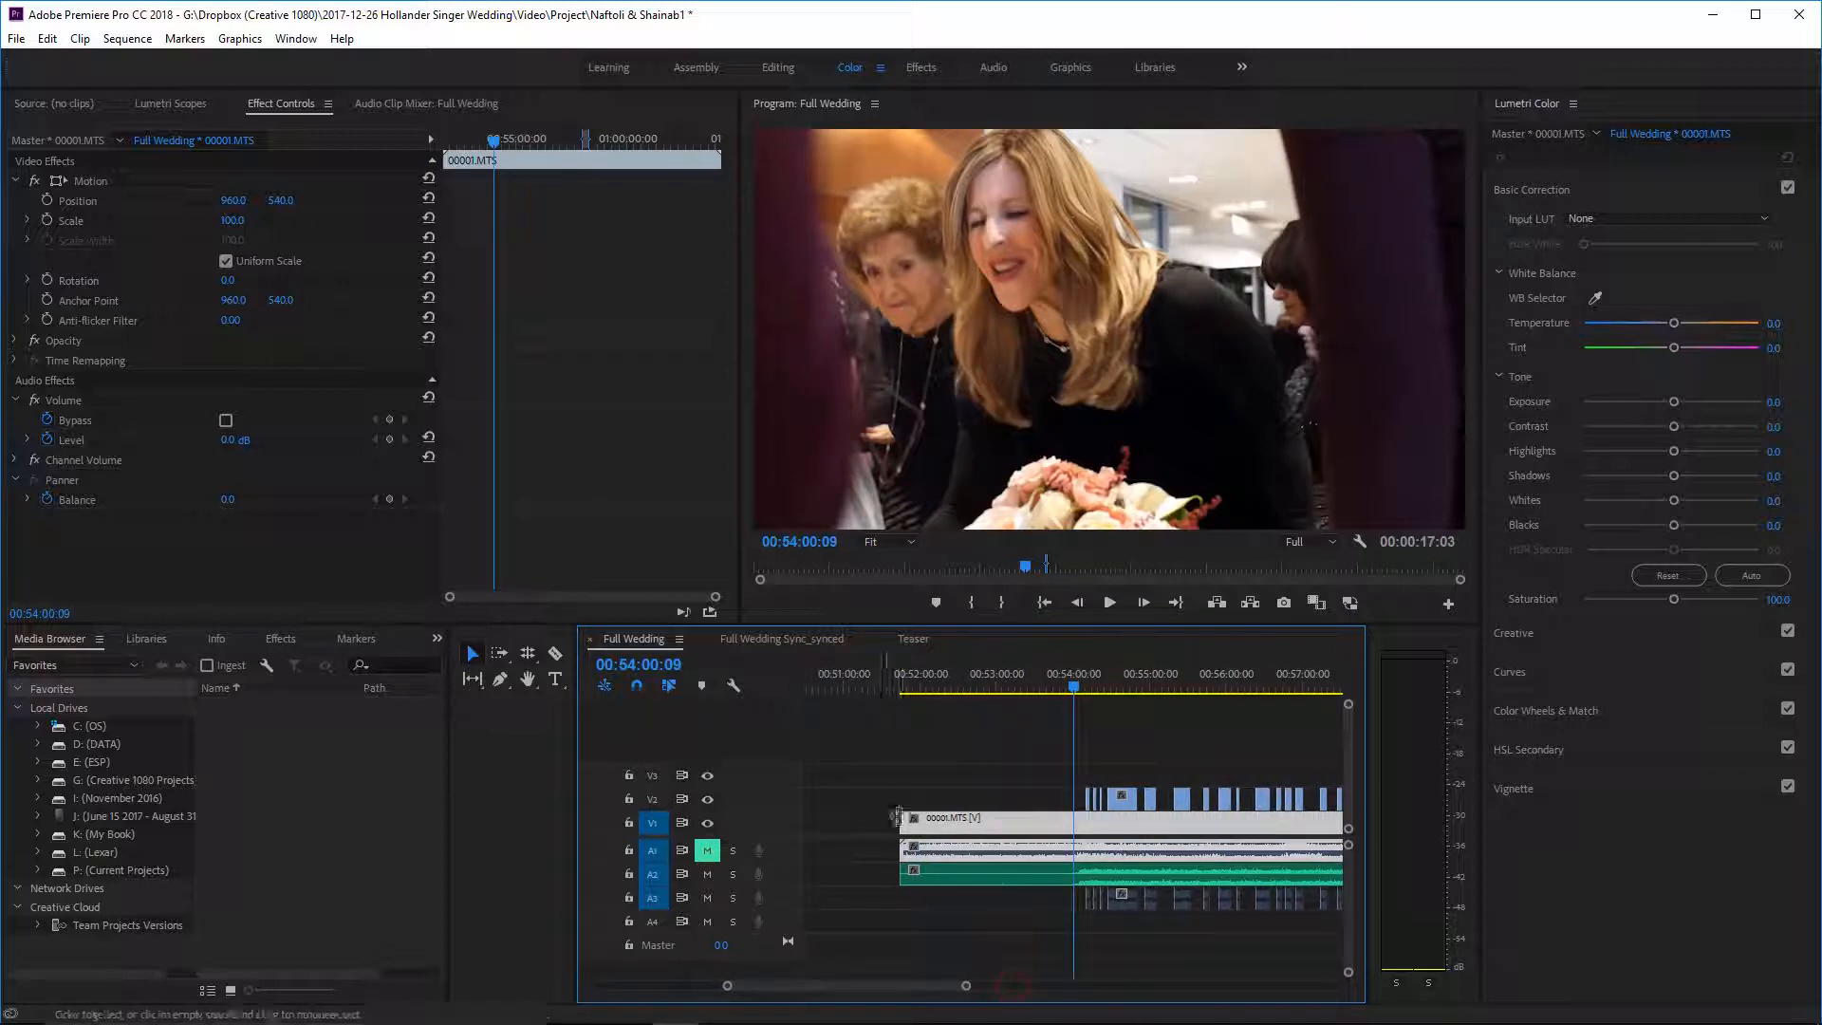
{"action": "left_click_drag", "start_coordinate": [903, 822], "coordinate": [1086, 830]}
{"action": "scroll", "coordinate": [1082, 830], "scroll_direction": "down", "scroll_amount": 5}
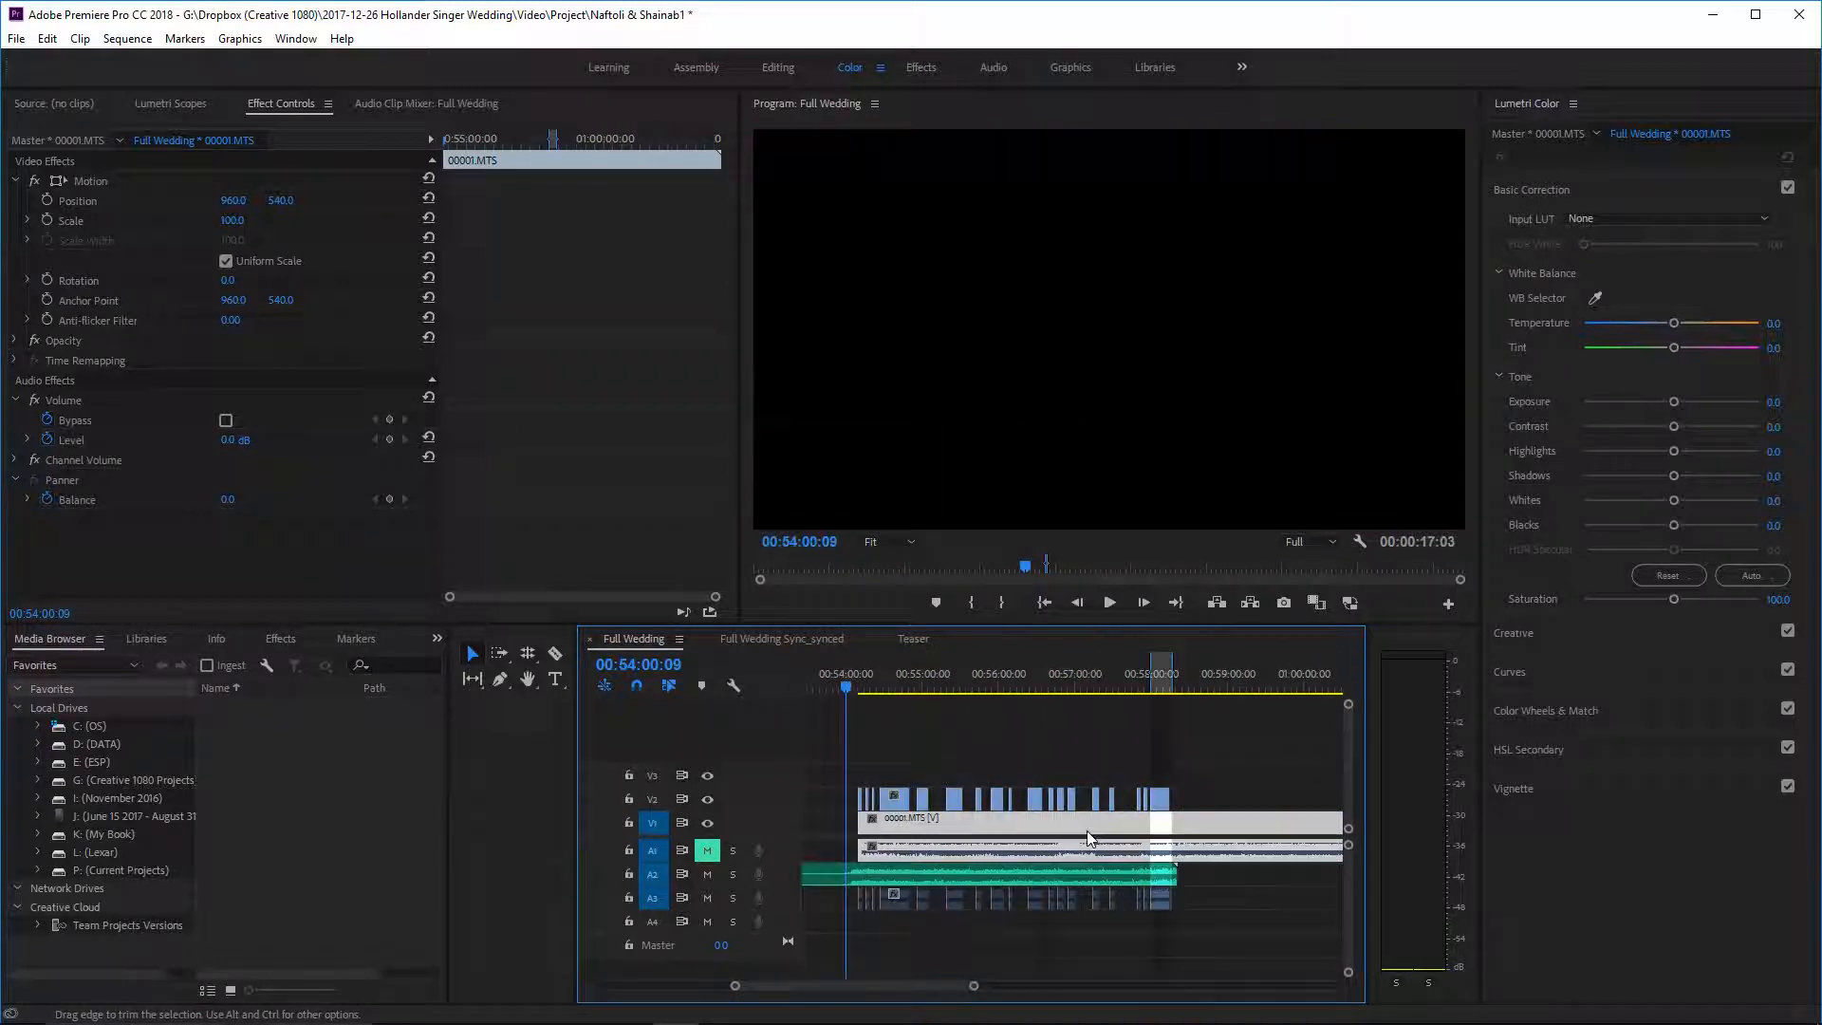
{"action": "scroll", "coordinate": [1063, 830], "scroll_direction": "up", "scroll_amount": 5}
{"action": "left_click_drag", "start_coordinate": [873, 879], "coordinate": [1058, 883]}
{"action": "scroll", "coordinate": [1056, 883], "scroll_direction": "down", "scroll_amount": 6}
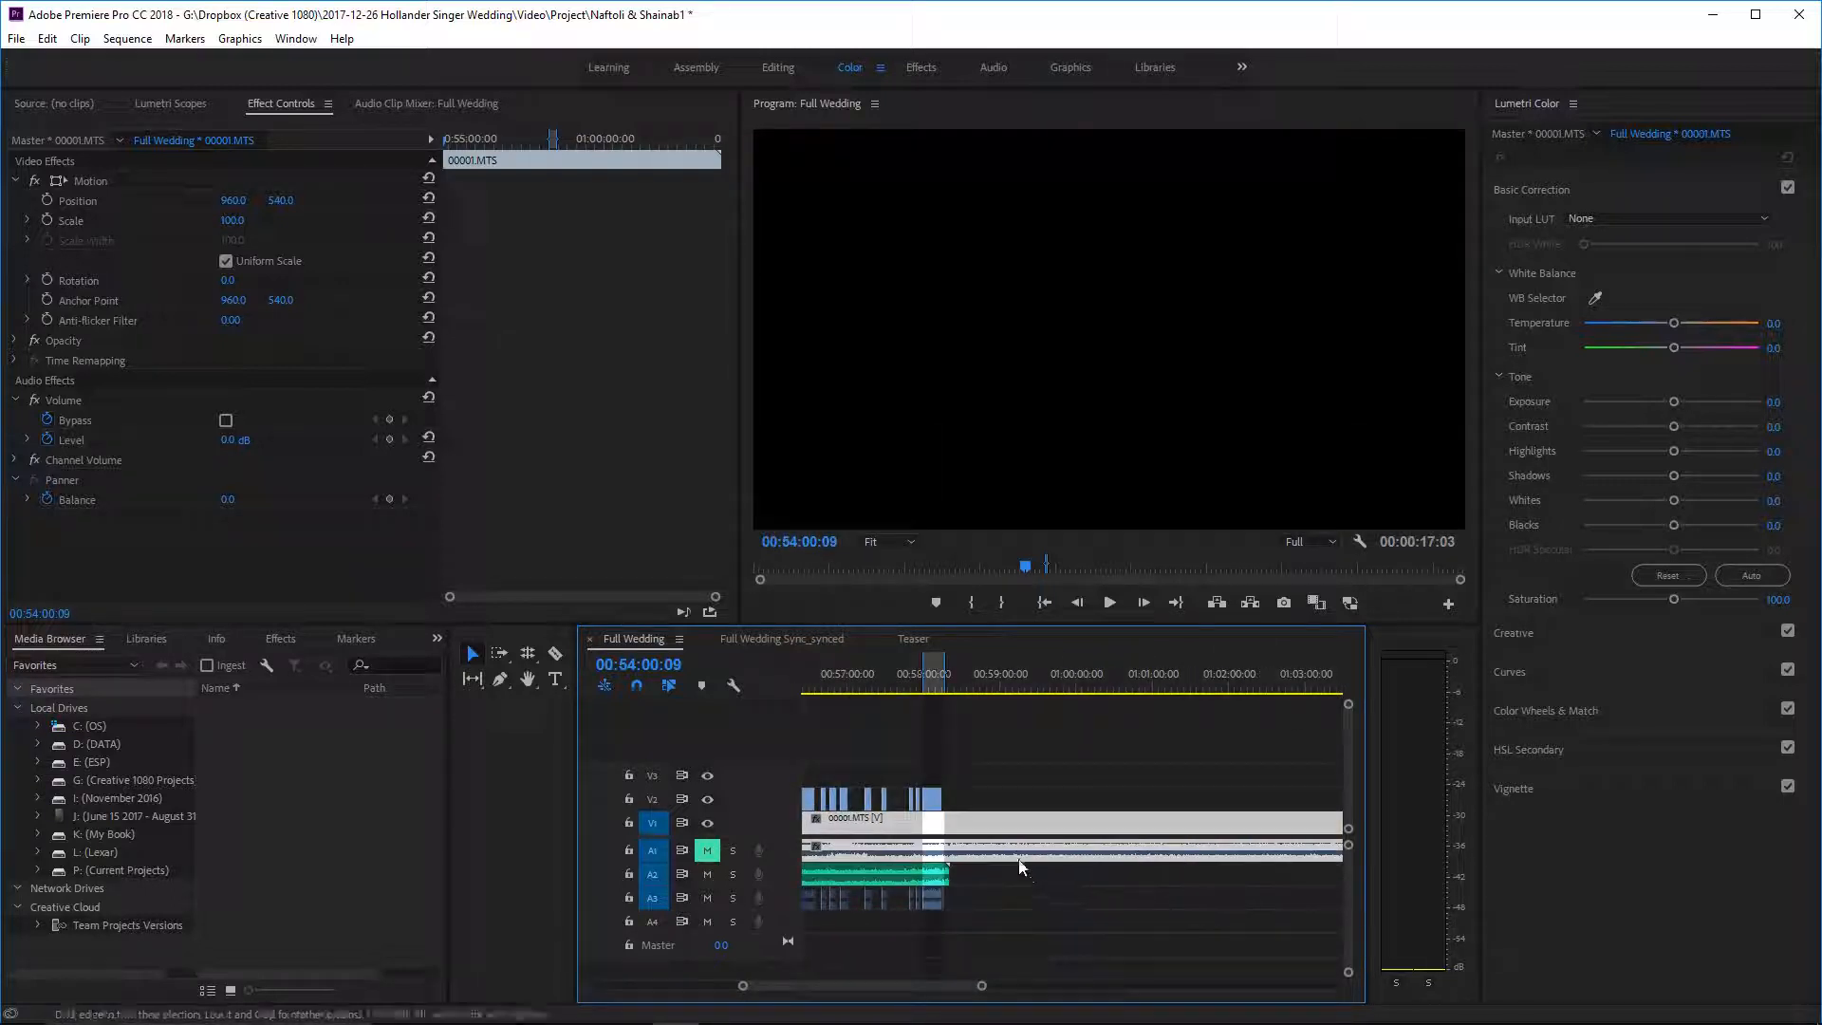
- Split 00001.MTS at the end of the last second-camera piece, delete the remainder and trim the A2 audio's end to match
{"action": "key", "text": "c"}
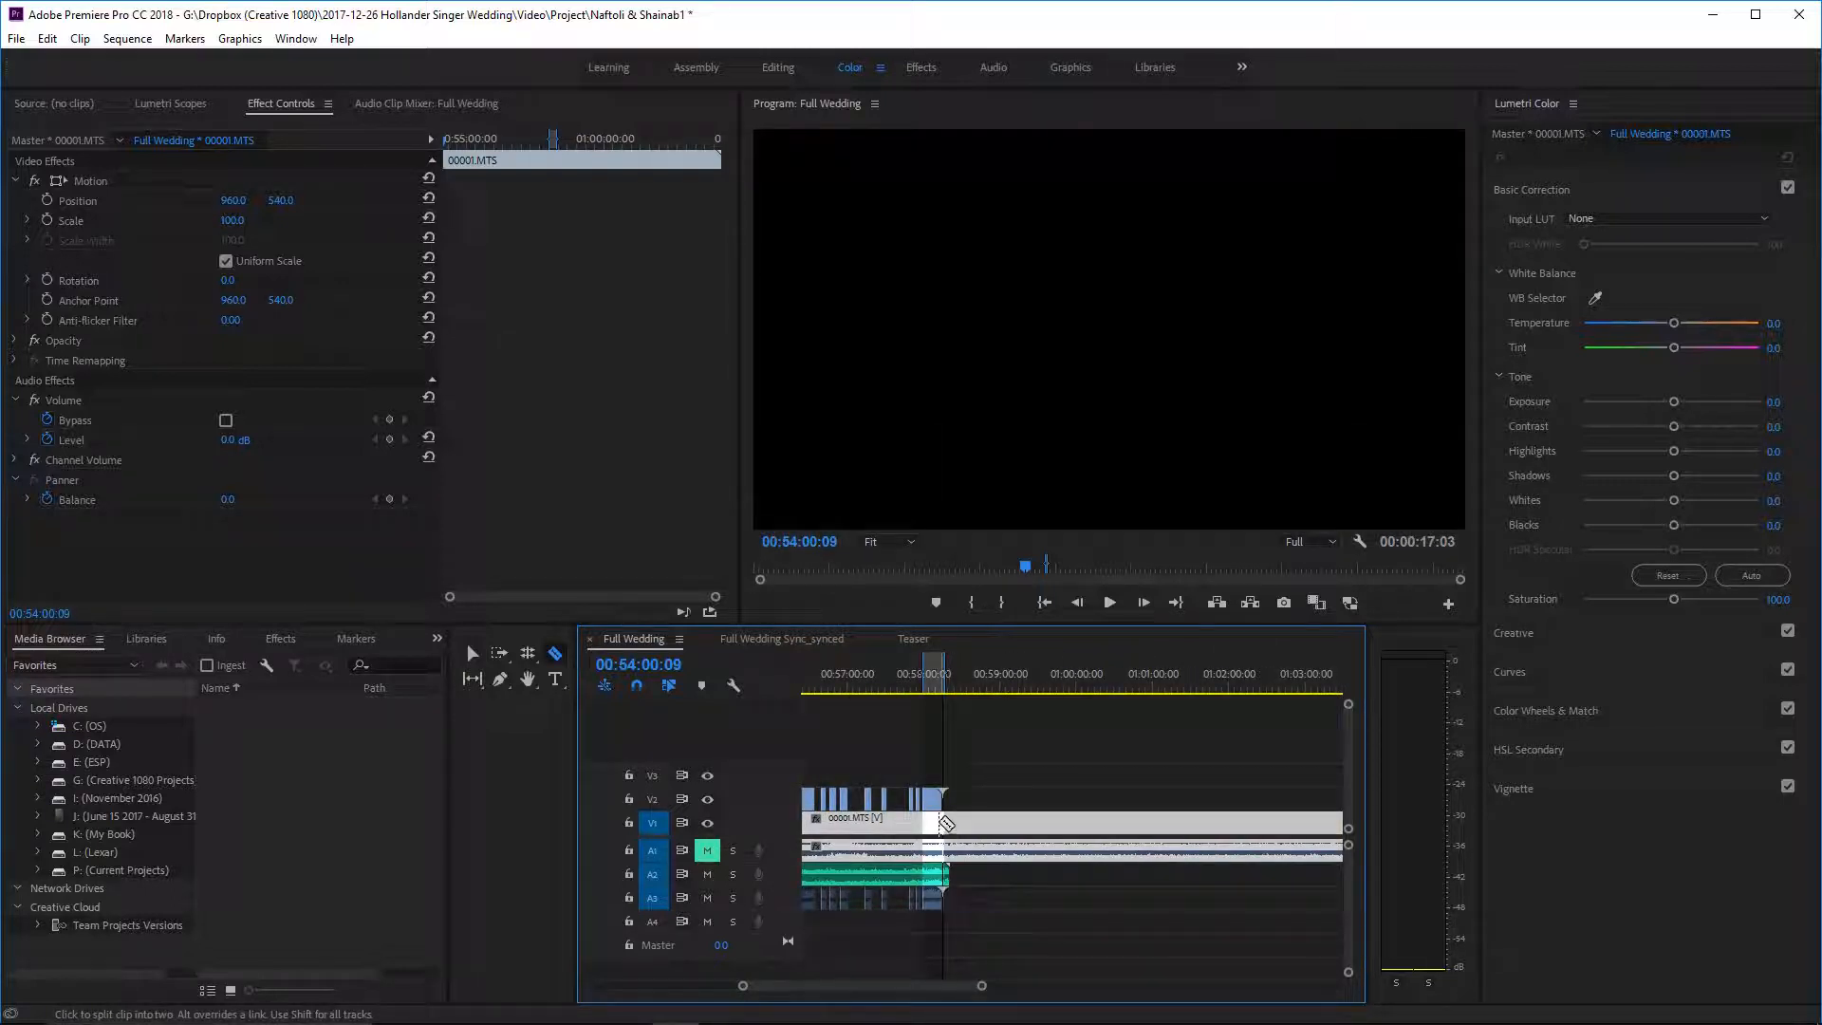
{"action": "left_click_drag", "start_coordinate": [956, 679], "coordinate": [1121, 703]}
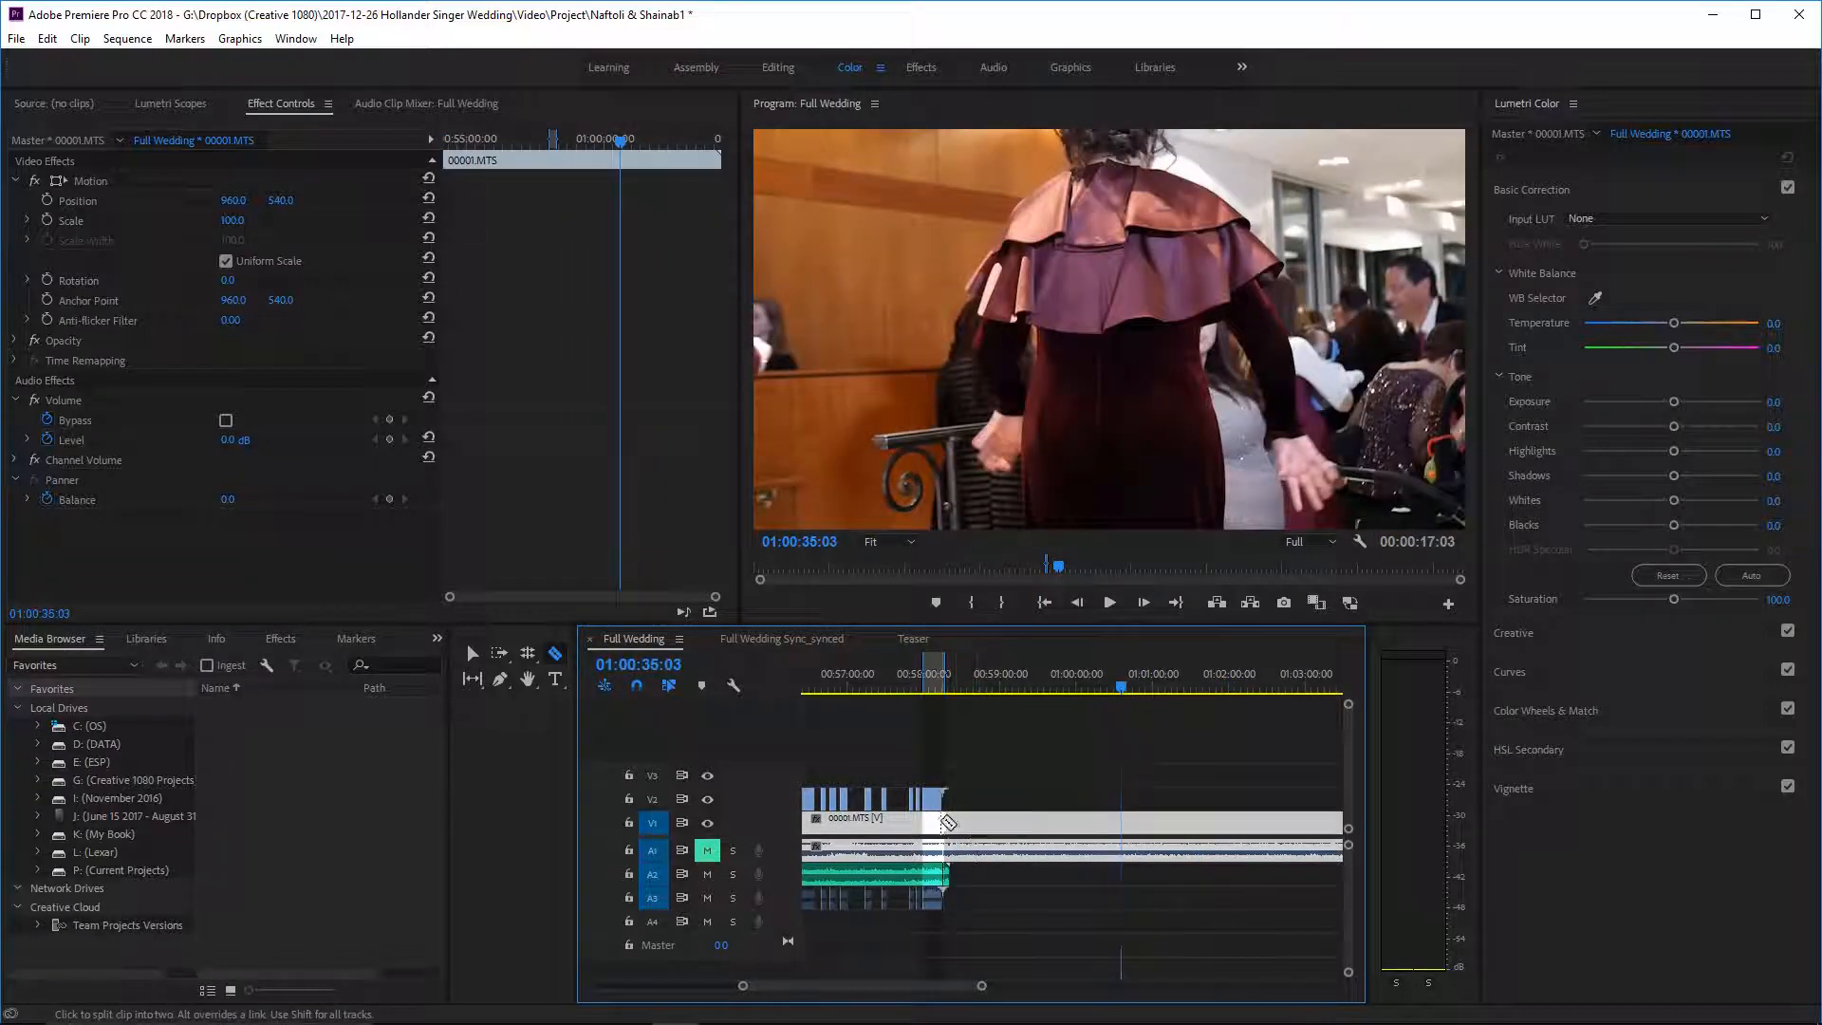
{"action": "left_click", "coordinate": [940, 822]}
{"action": "key", "text": "v"}
{"action": "left_click", "coordinate": [976, 824]}
{"action": "scroll", "coordinate": [975, 826], "scroll_direction": "down", "scroll_amount": 4}
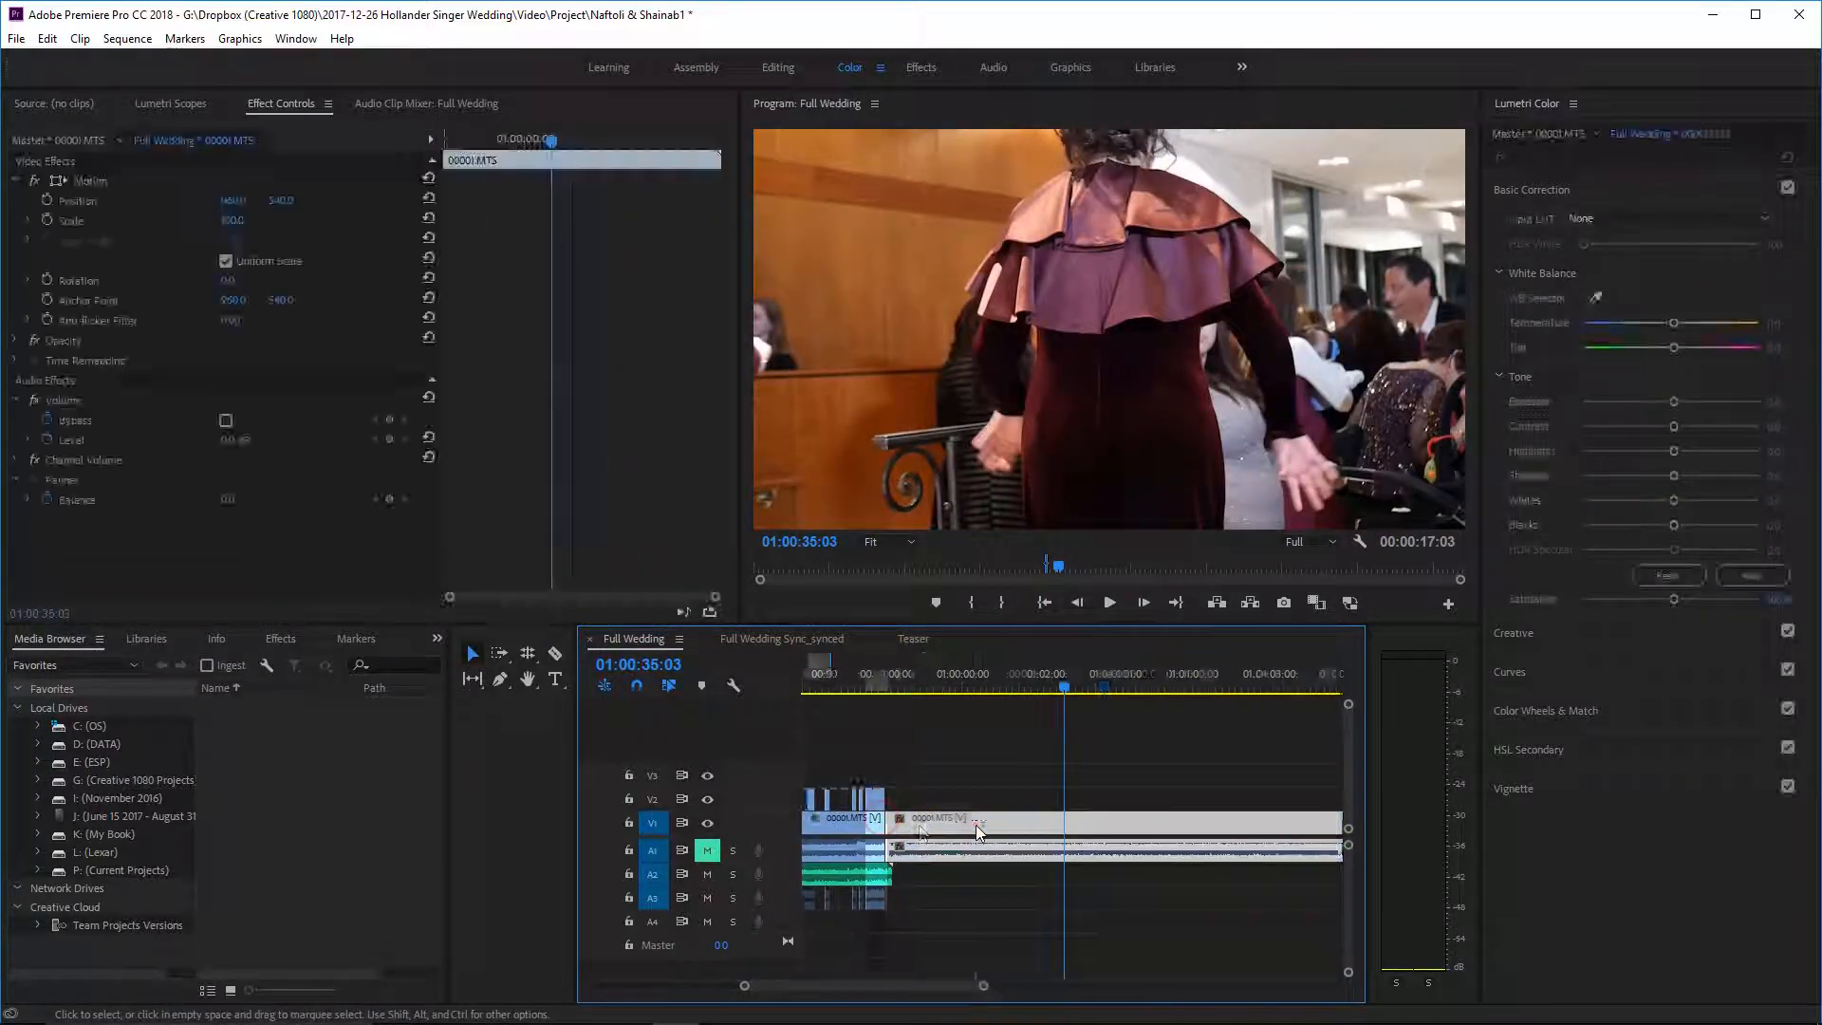
{"action": "key", "text": "Delete"}
{"action": "scroll", "coordinate": [975, 828], "scroll_direction": "up", "scroll_amount": 5}
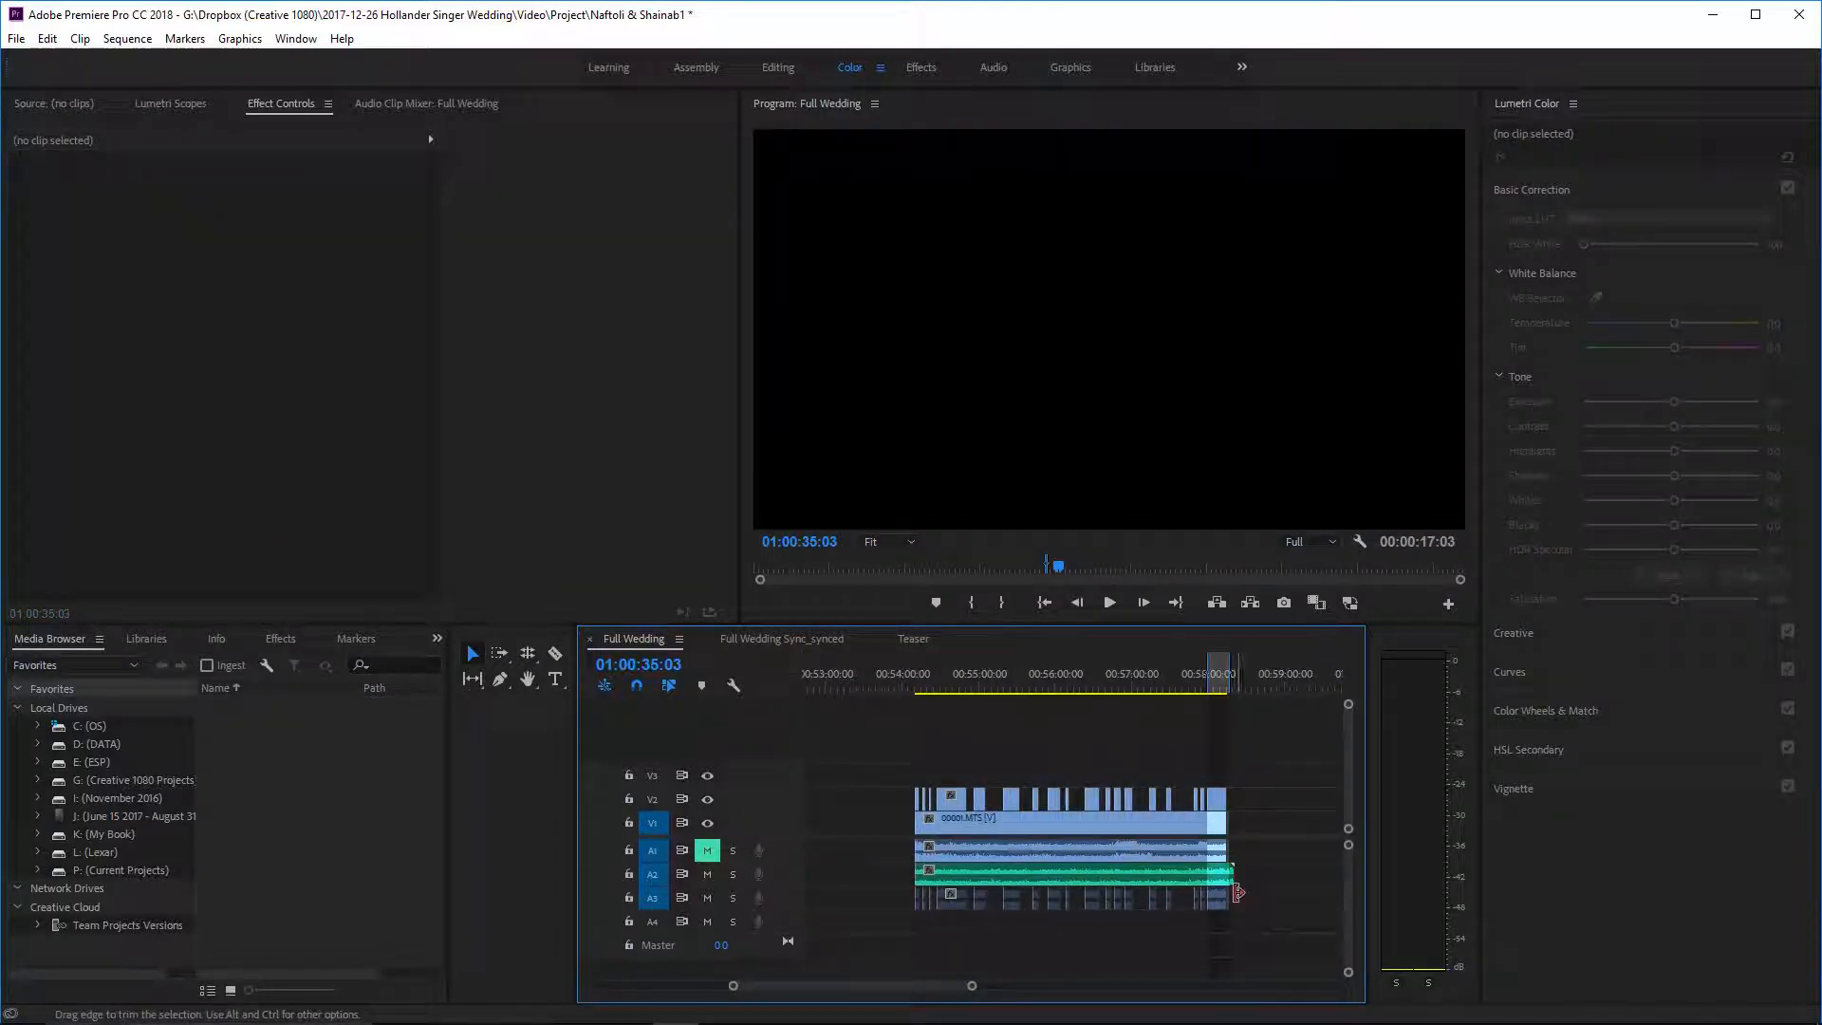
{"action": "left_click_drag", "start_coordinate": [1238, 881], "coordinate": [1234, 879]}
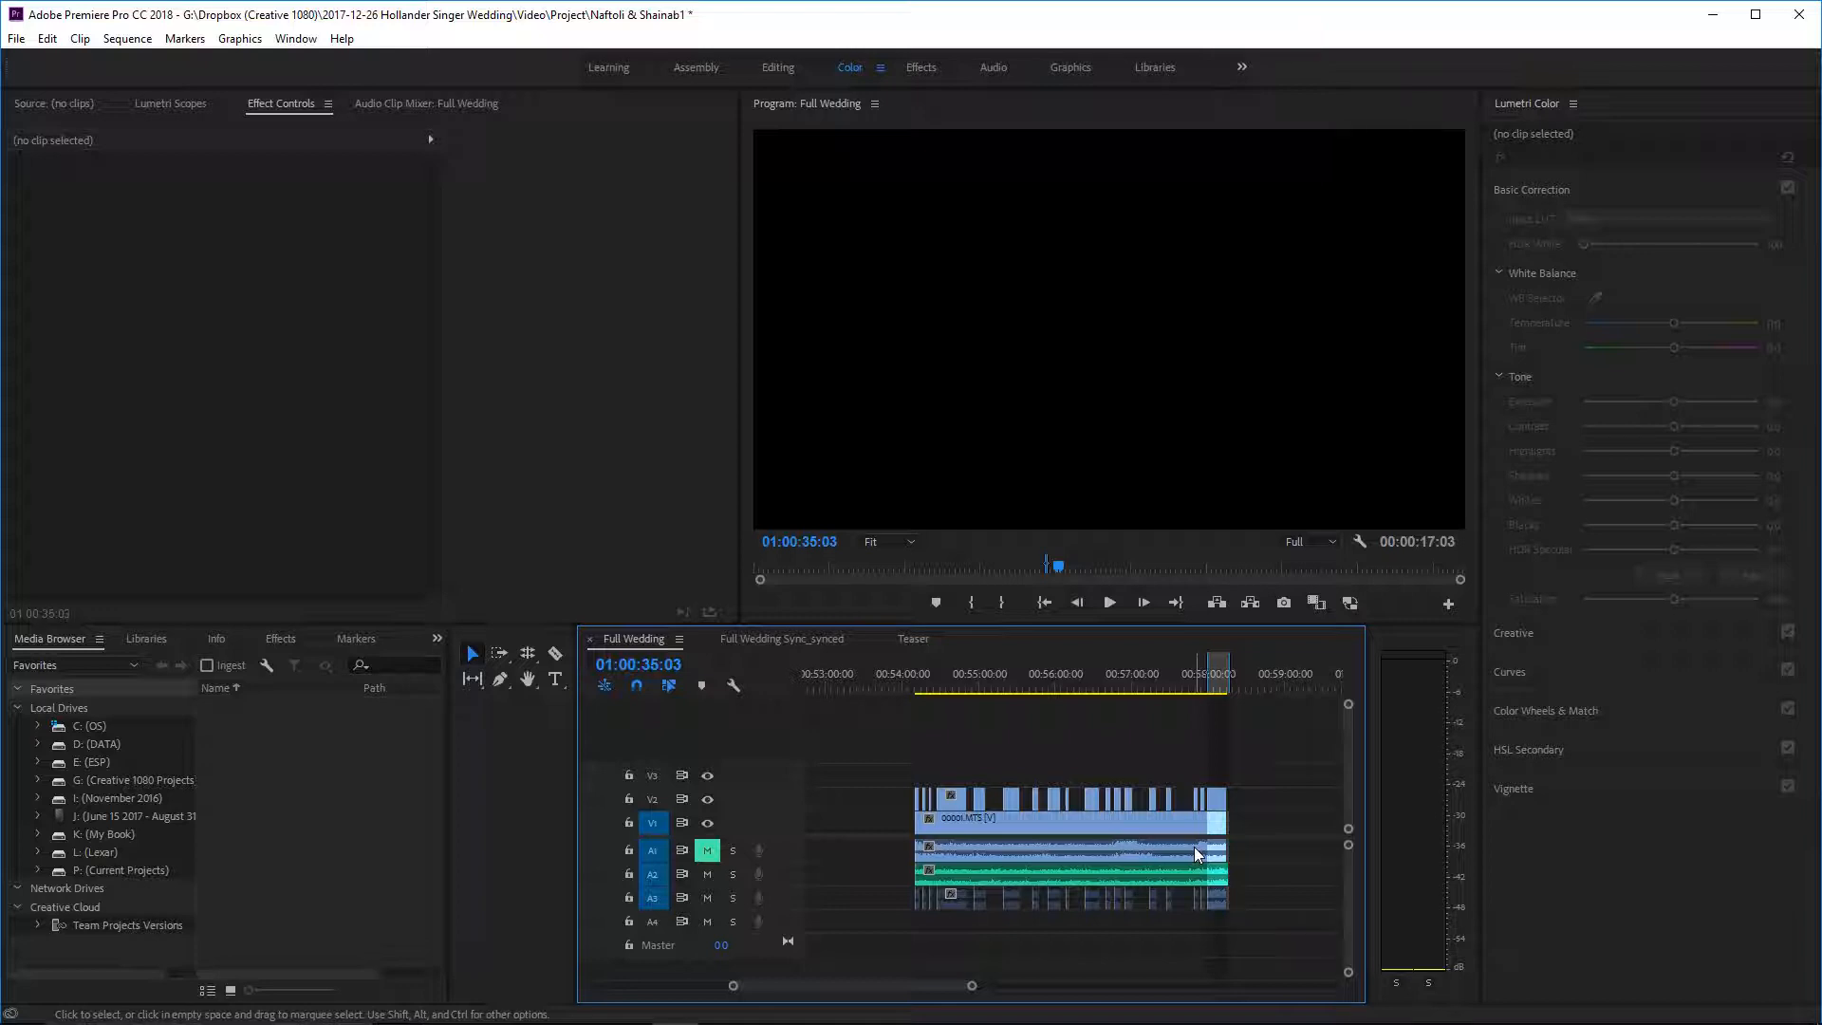
- Play back the trimmed multi-camera section from its beginning at about 00:54:11
{"action": "left_click", "coordinate": [919, 684]}
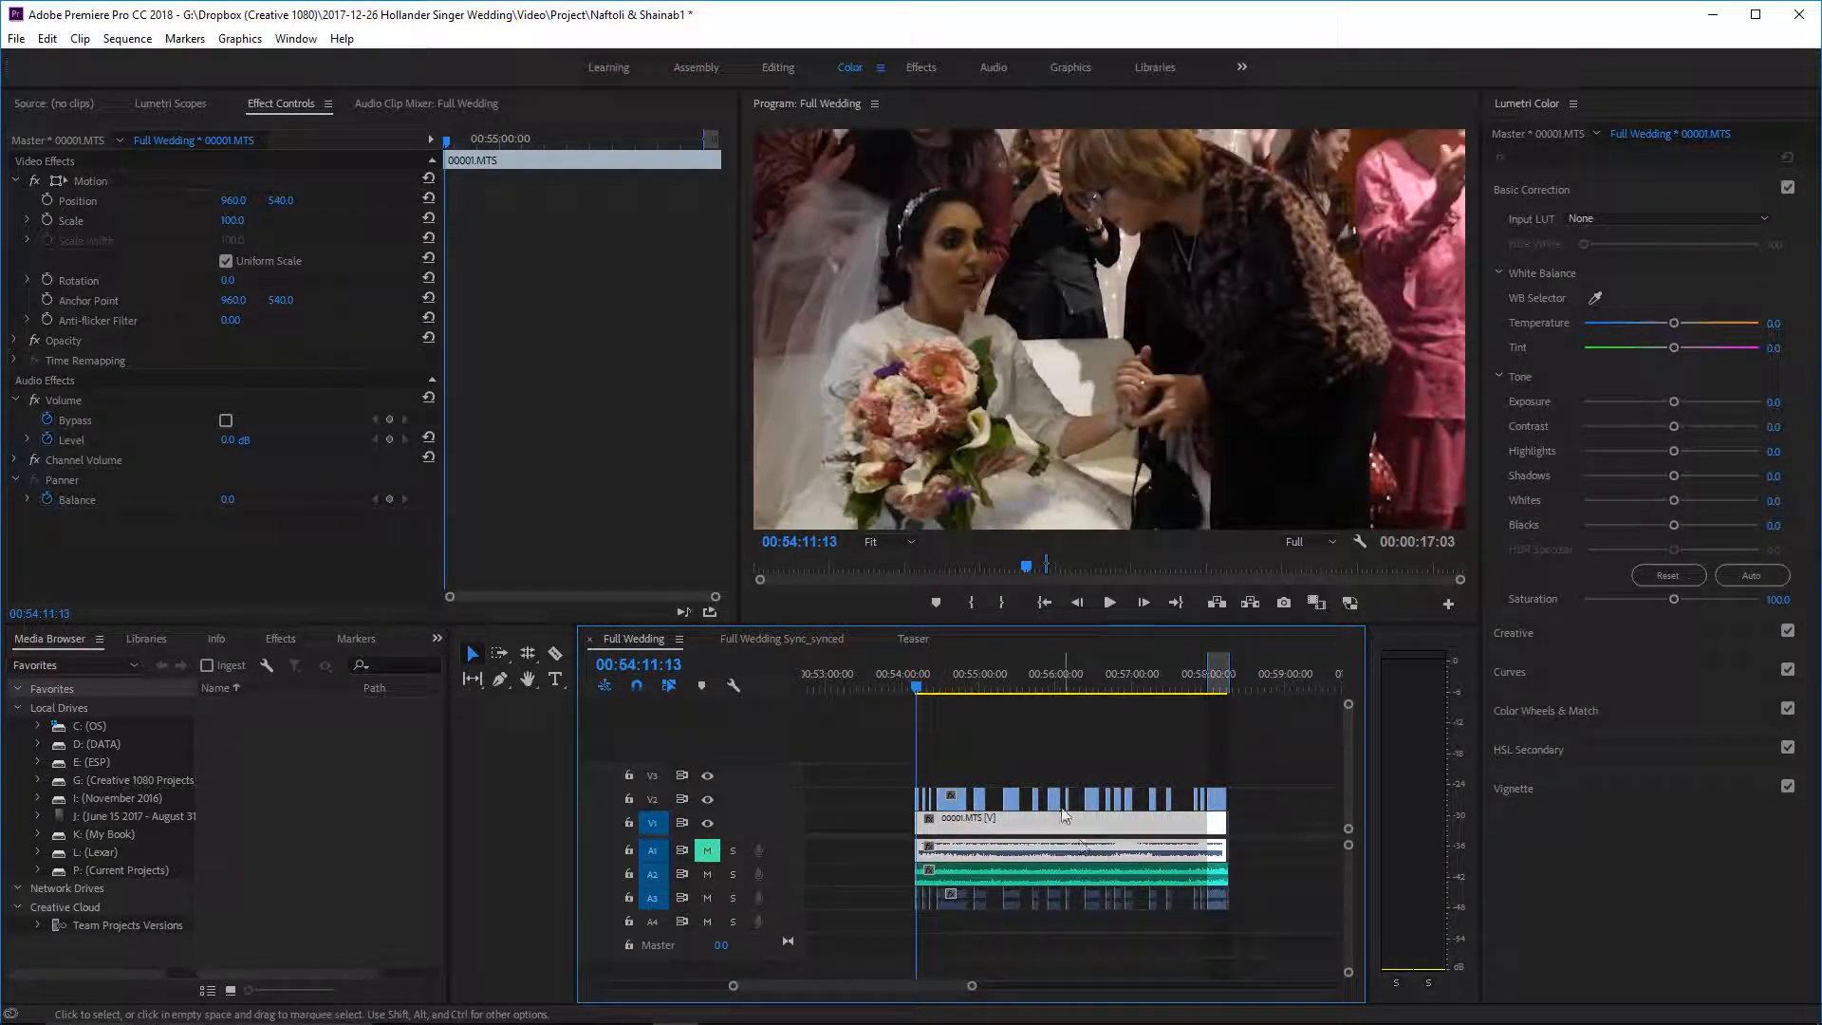
{"action": "left_click", "coordinate": [1079, 754]}
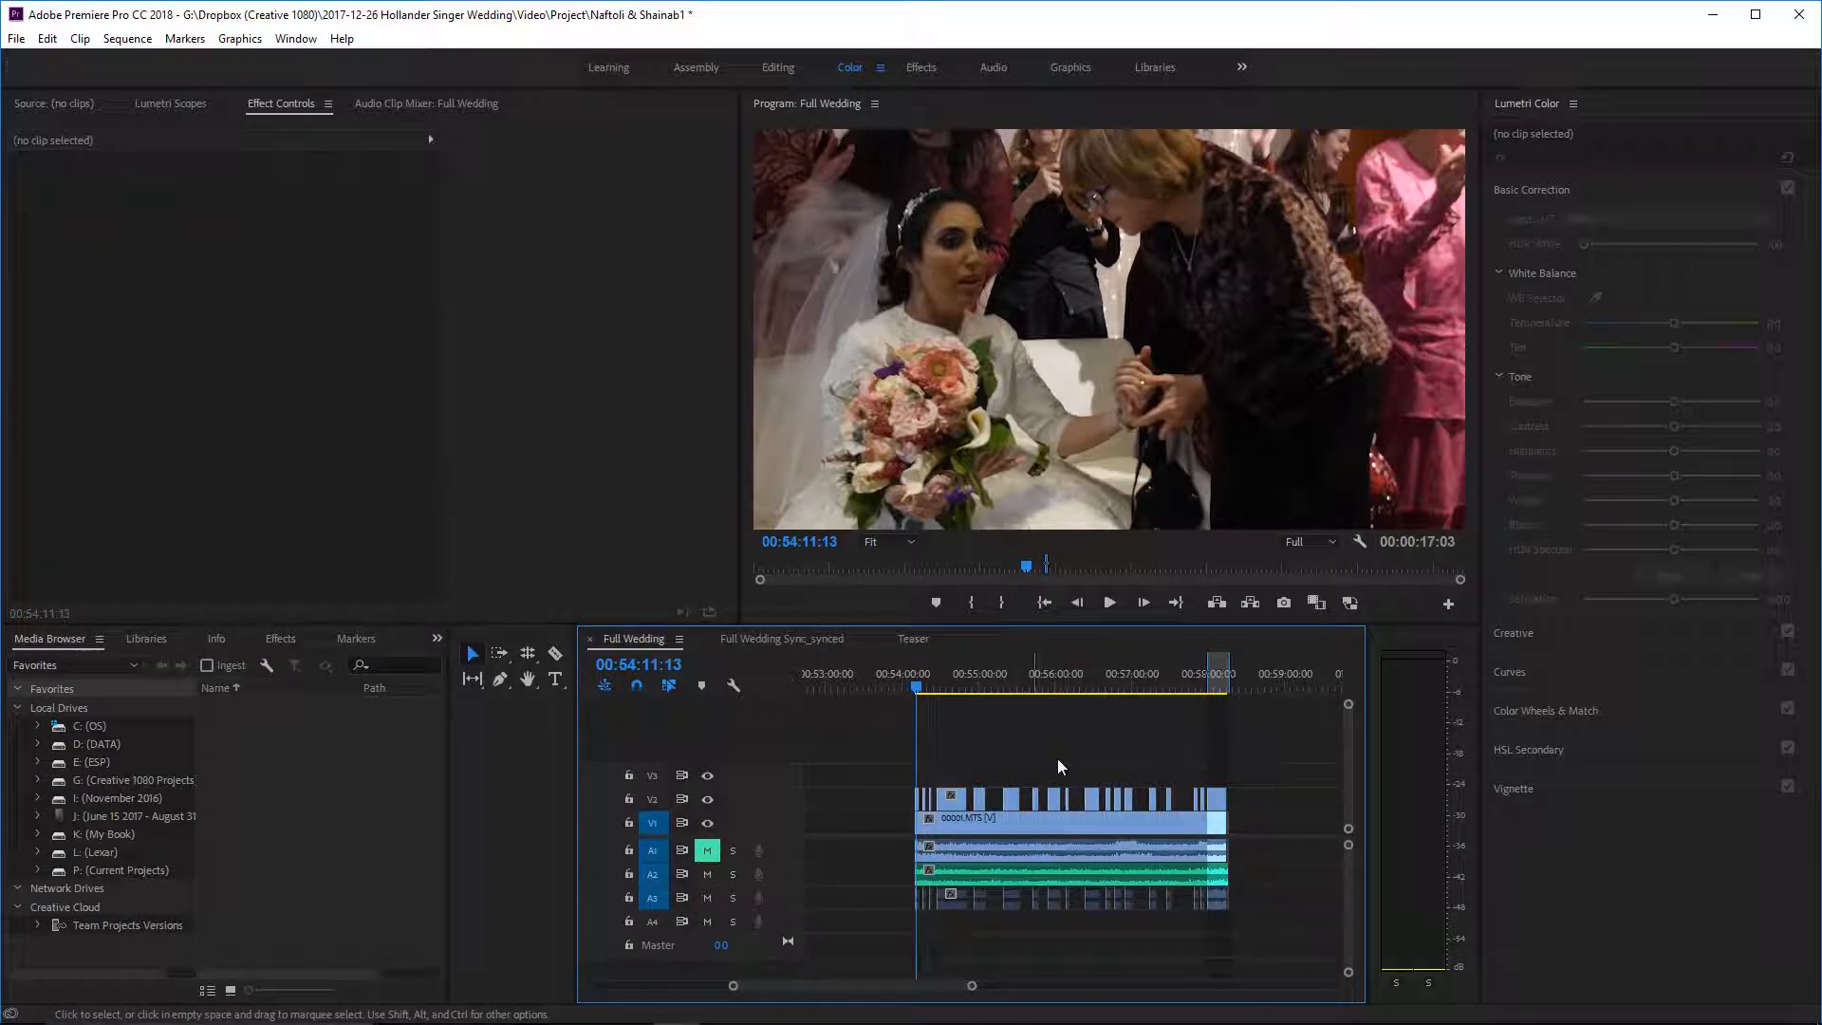
{"action": "key", "text": "space"}
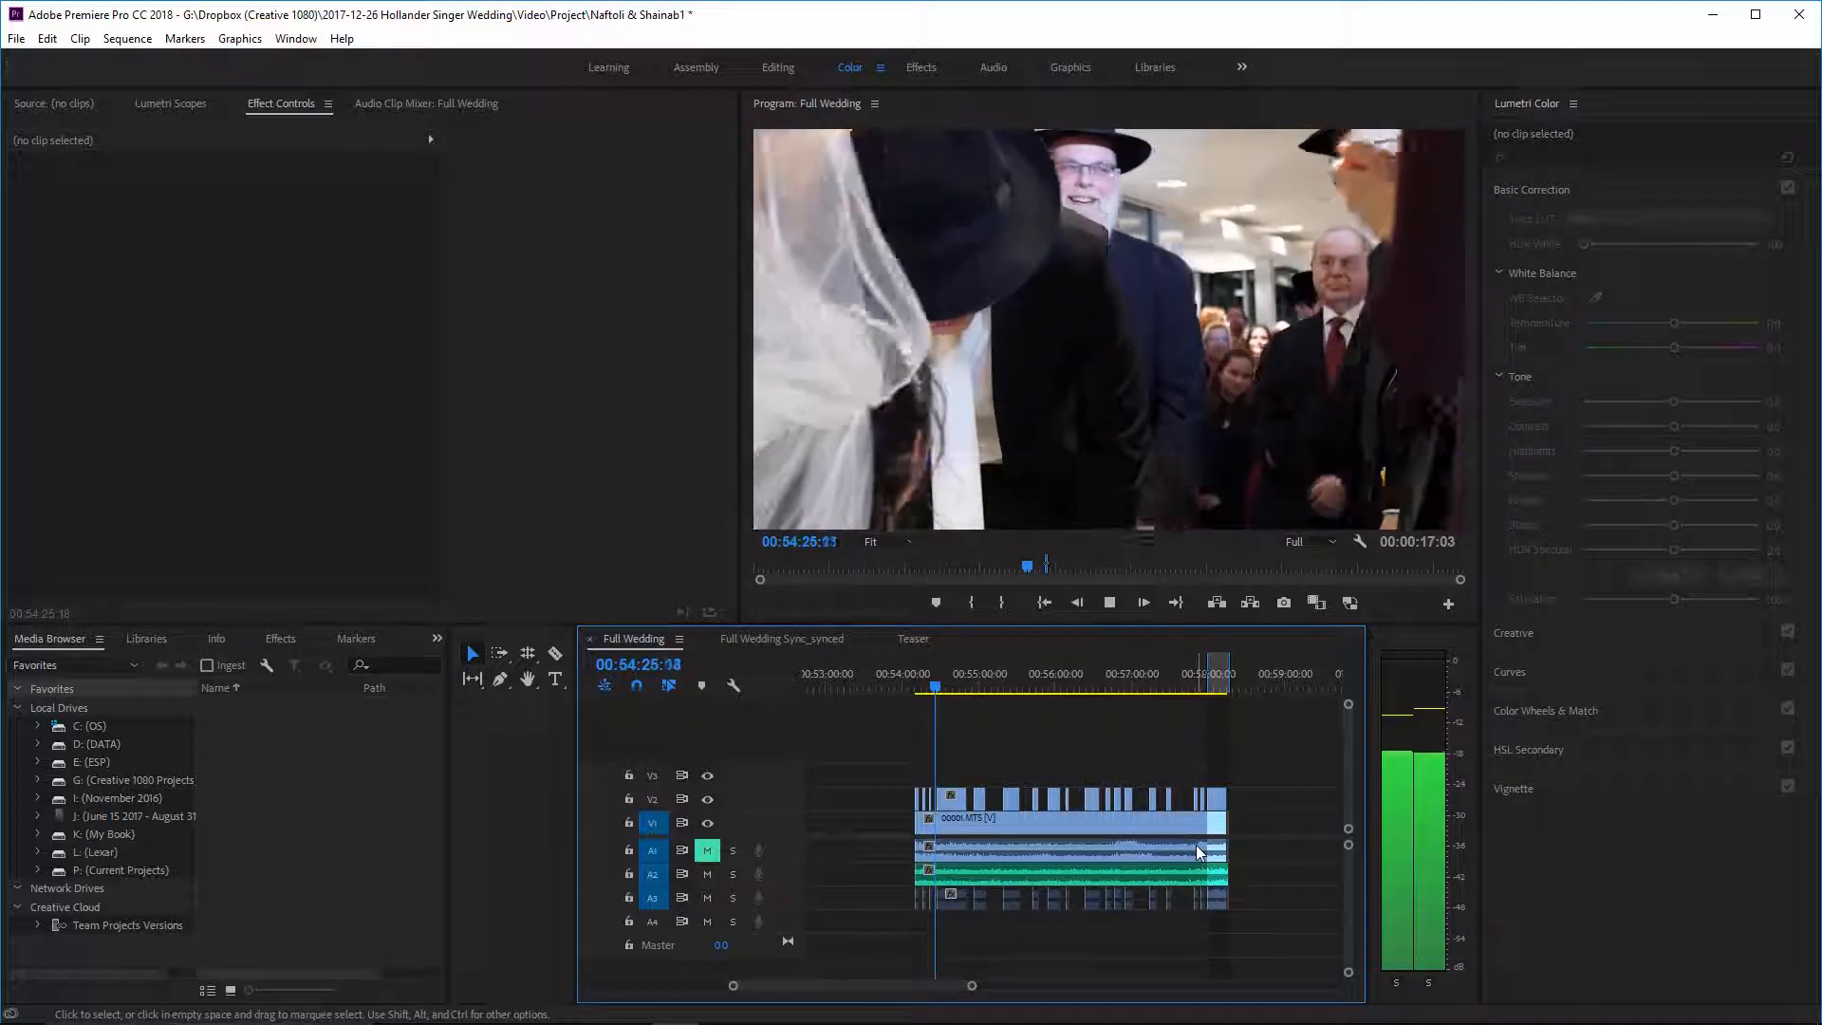
{"action": "left_click", "coordinate": [1195, 844]}
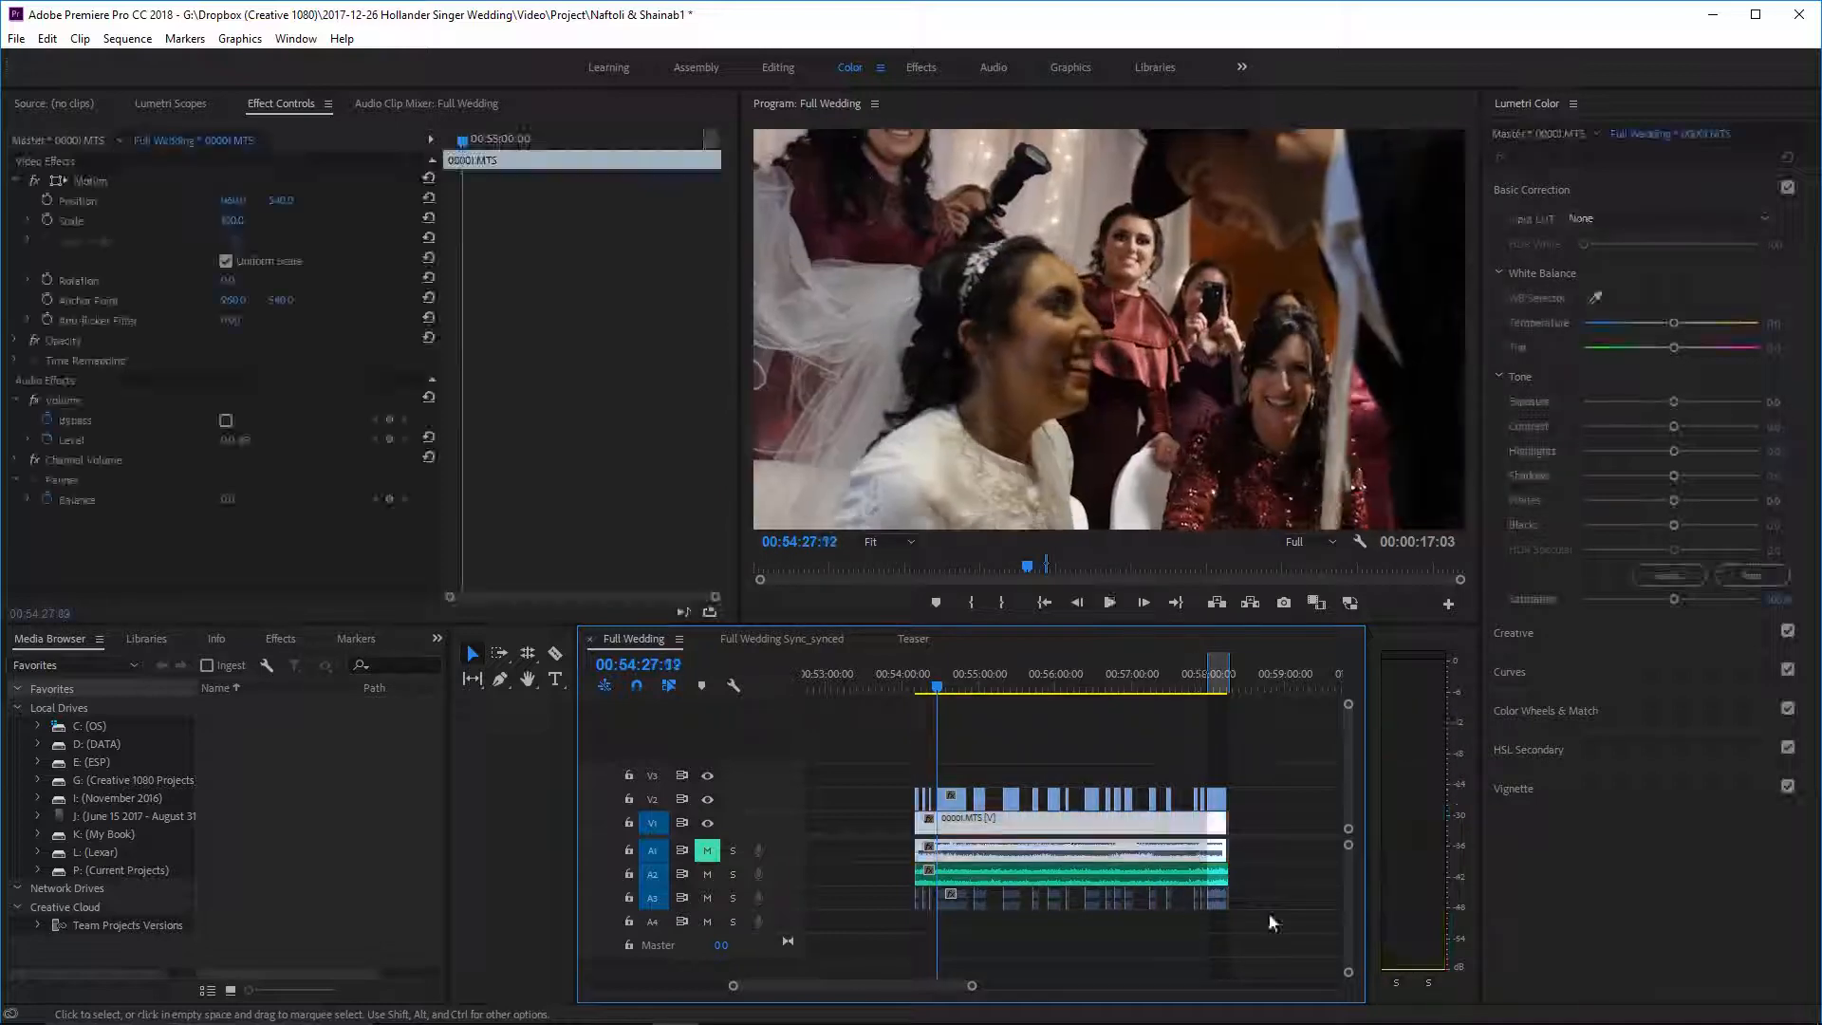
- Select all clips from the trimmed 00001.MTS section onward and shift them earlier so the section starts at about 00:07:48
{"action": "scroll", "coordinate": [1036, 811], "scroll_direction": "up", "scroll_amount": 3}
{"action": "scroll", "coordinate": [985, 907], "scroll_direction": "up", "scroll_amount": 6}
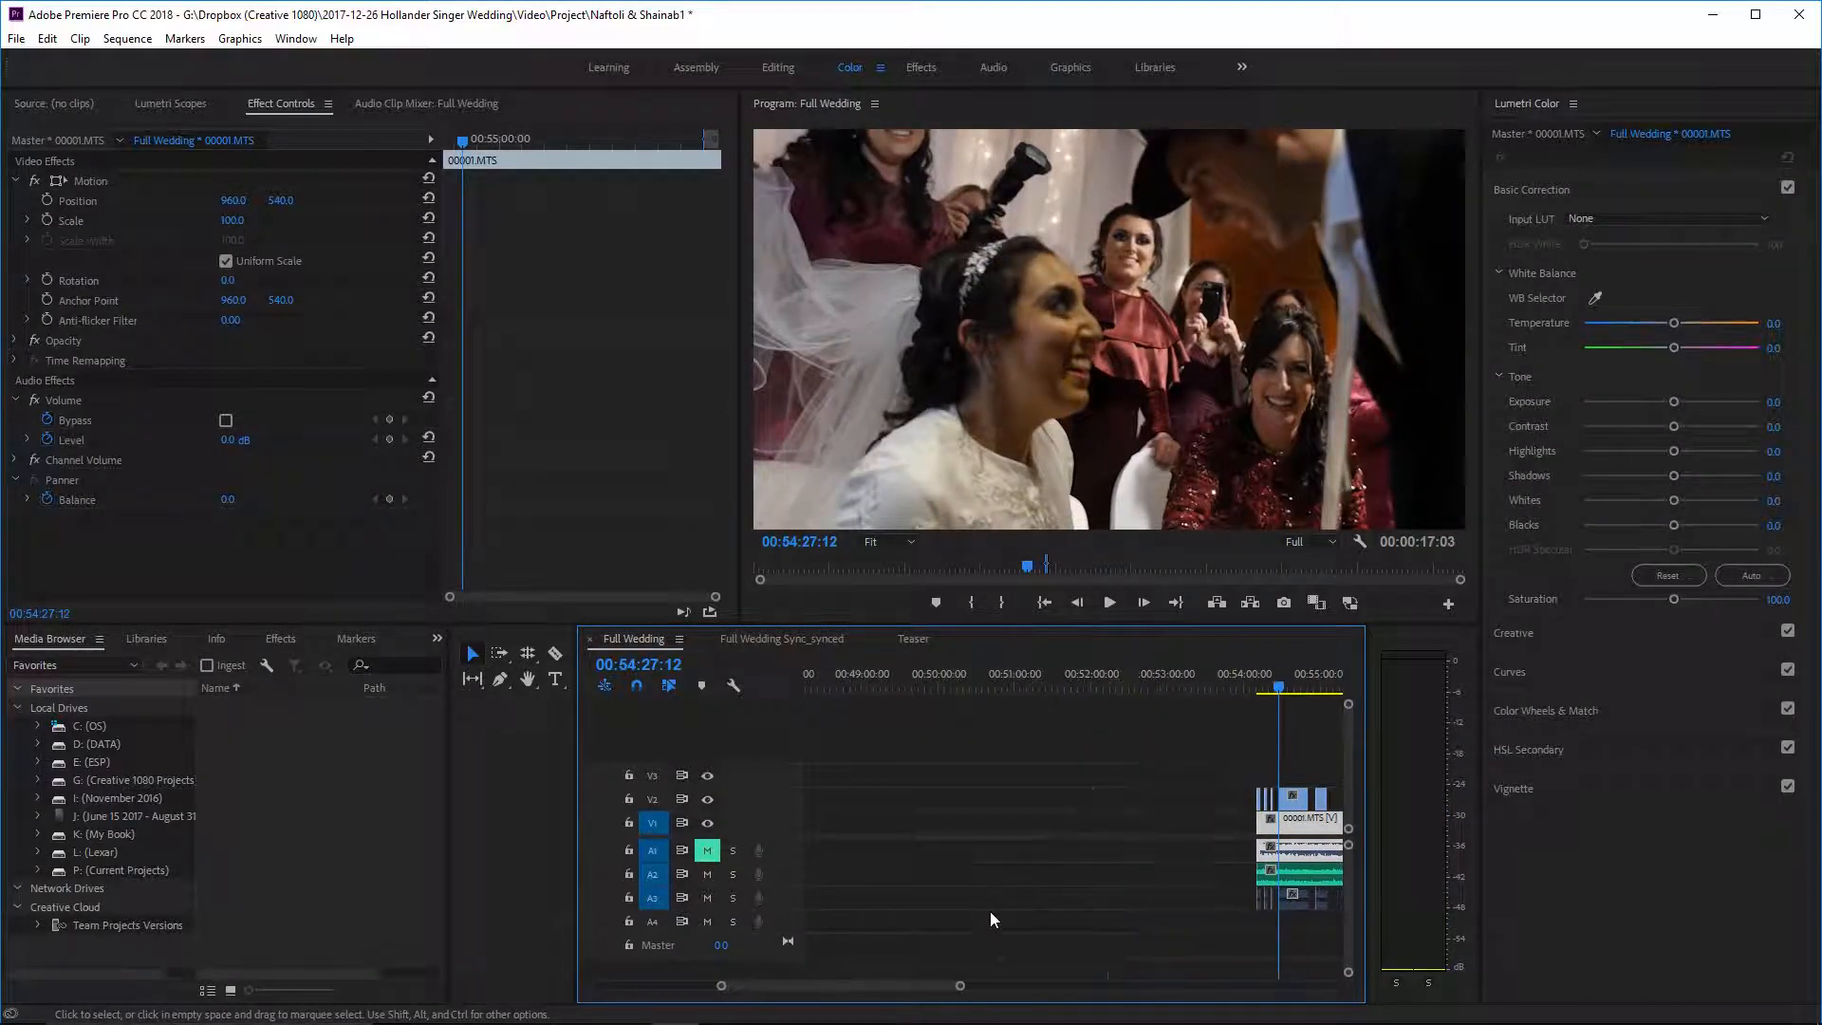
{"action": "scroll", "coordinate": [989, 913], "scroll_direction": "down", "scroll_amount": 7}
{"action": "left_click_drag", "start_coordinate": [968, 985], "coordinate": [1087, 986]}
{"action": "key", "text": "a"}
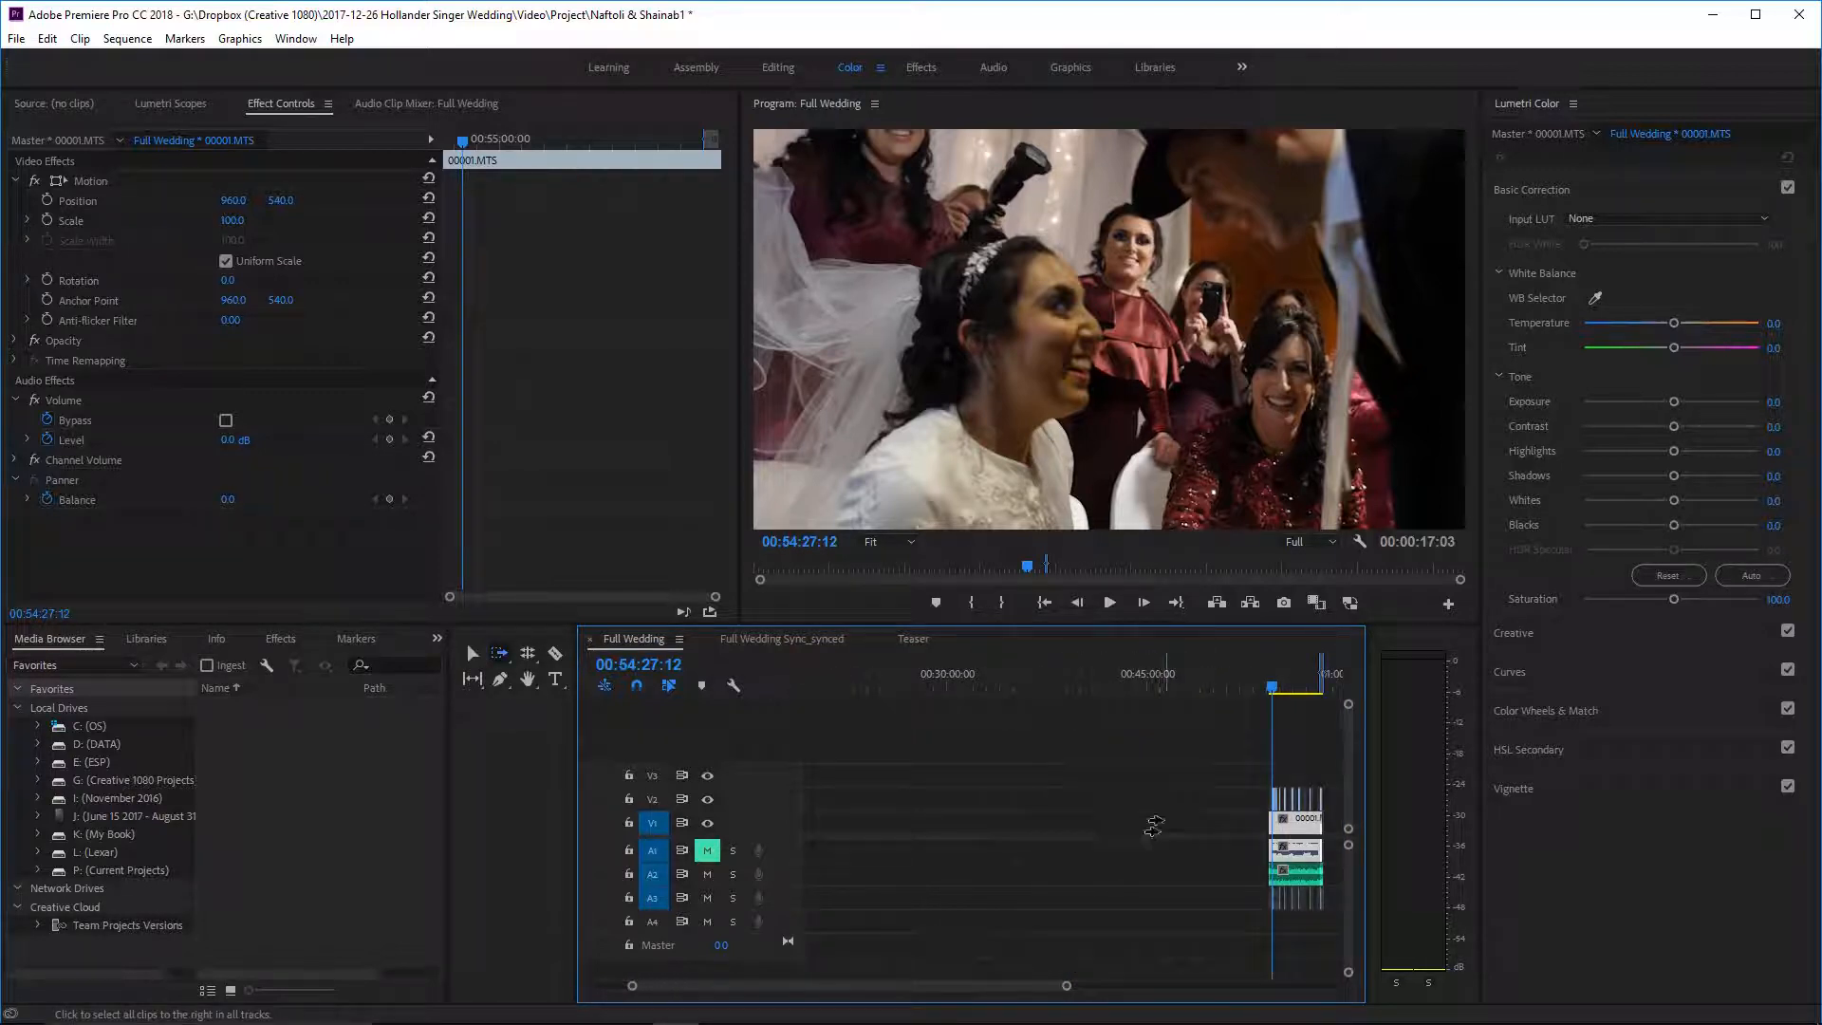
{"action": "left_click_drag", "start_coordinate": [1151, 826], "coordinate": [899, 833]}
{"action": "key", "text": "v"}
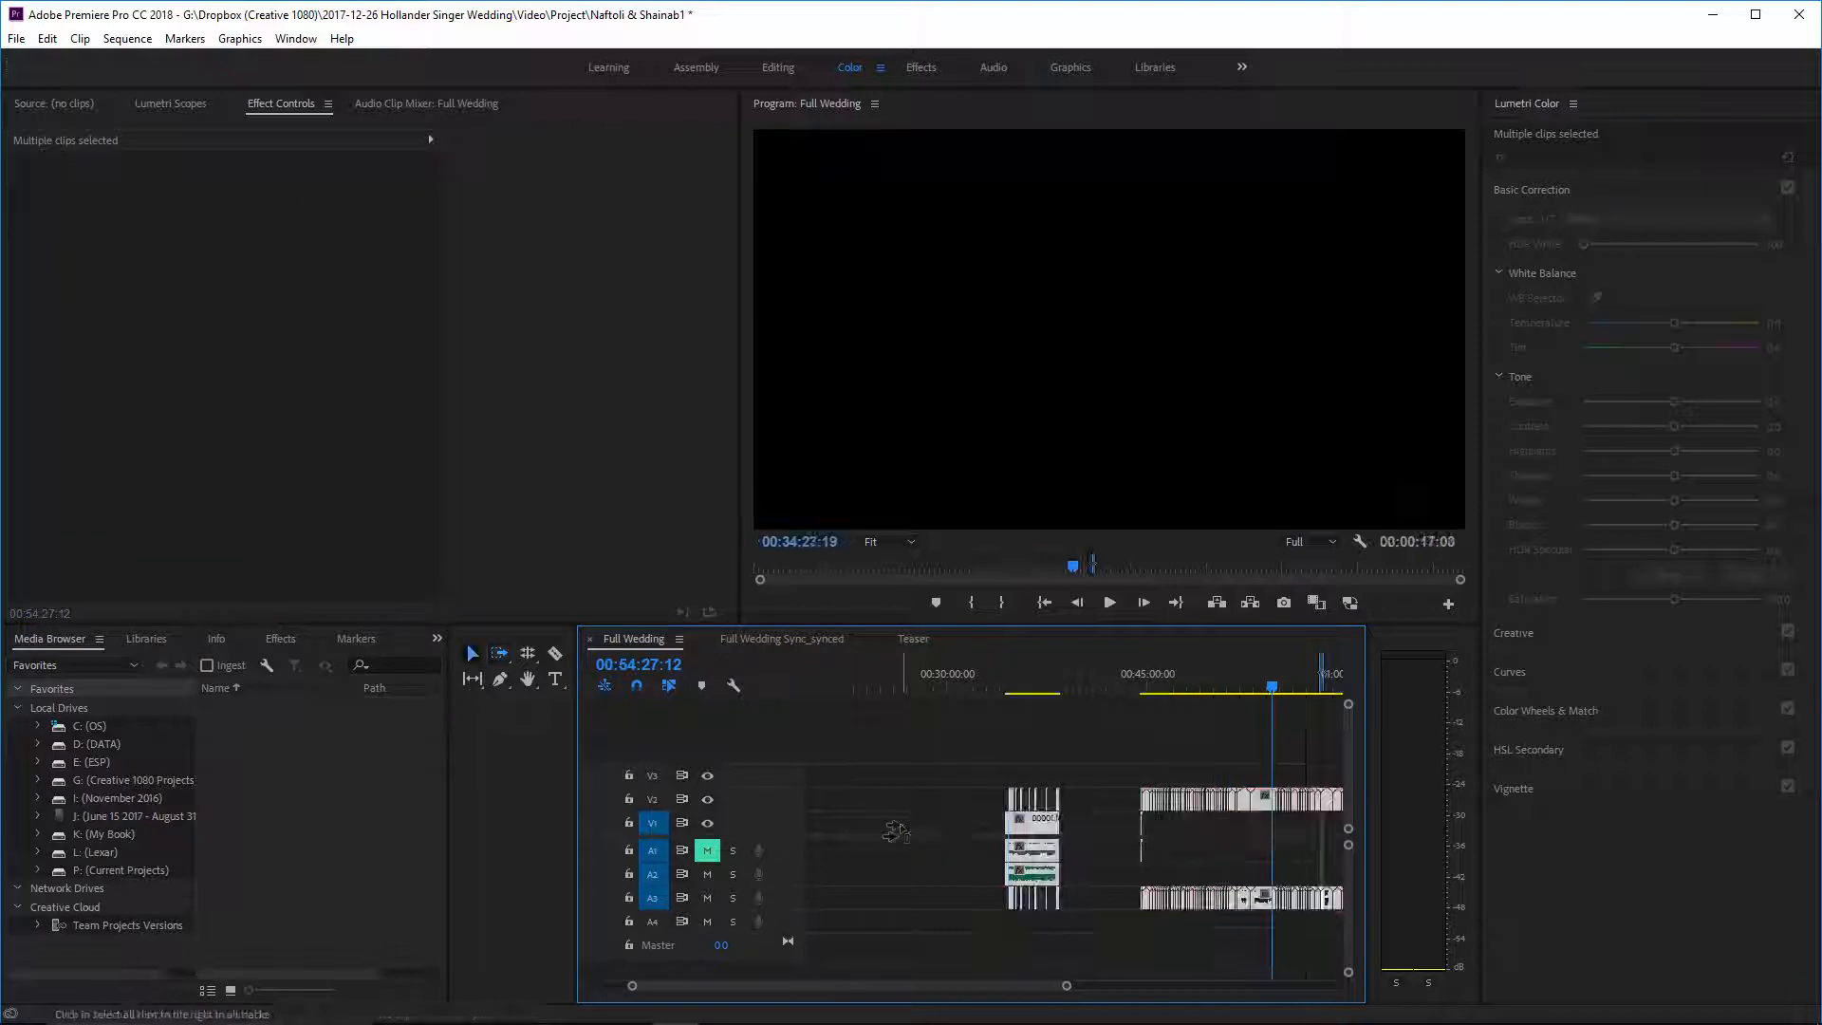
{"action": "scroll", "coordinate": [930, 826], "scroll_direction": "up", "scroll_amount": 4}
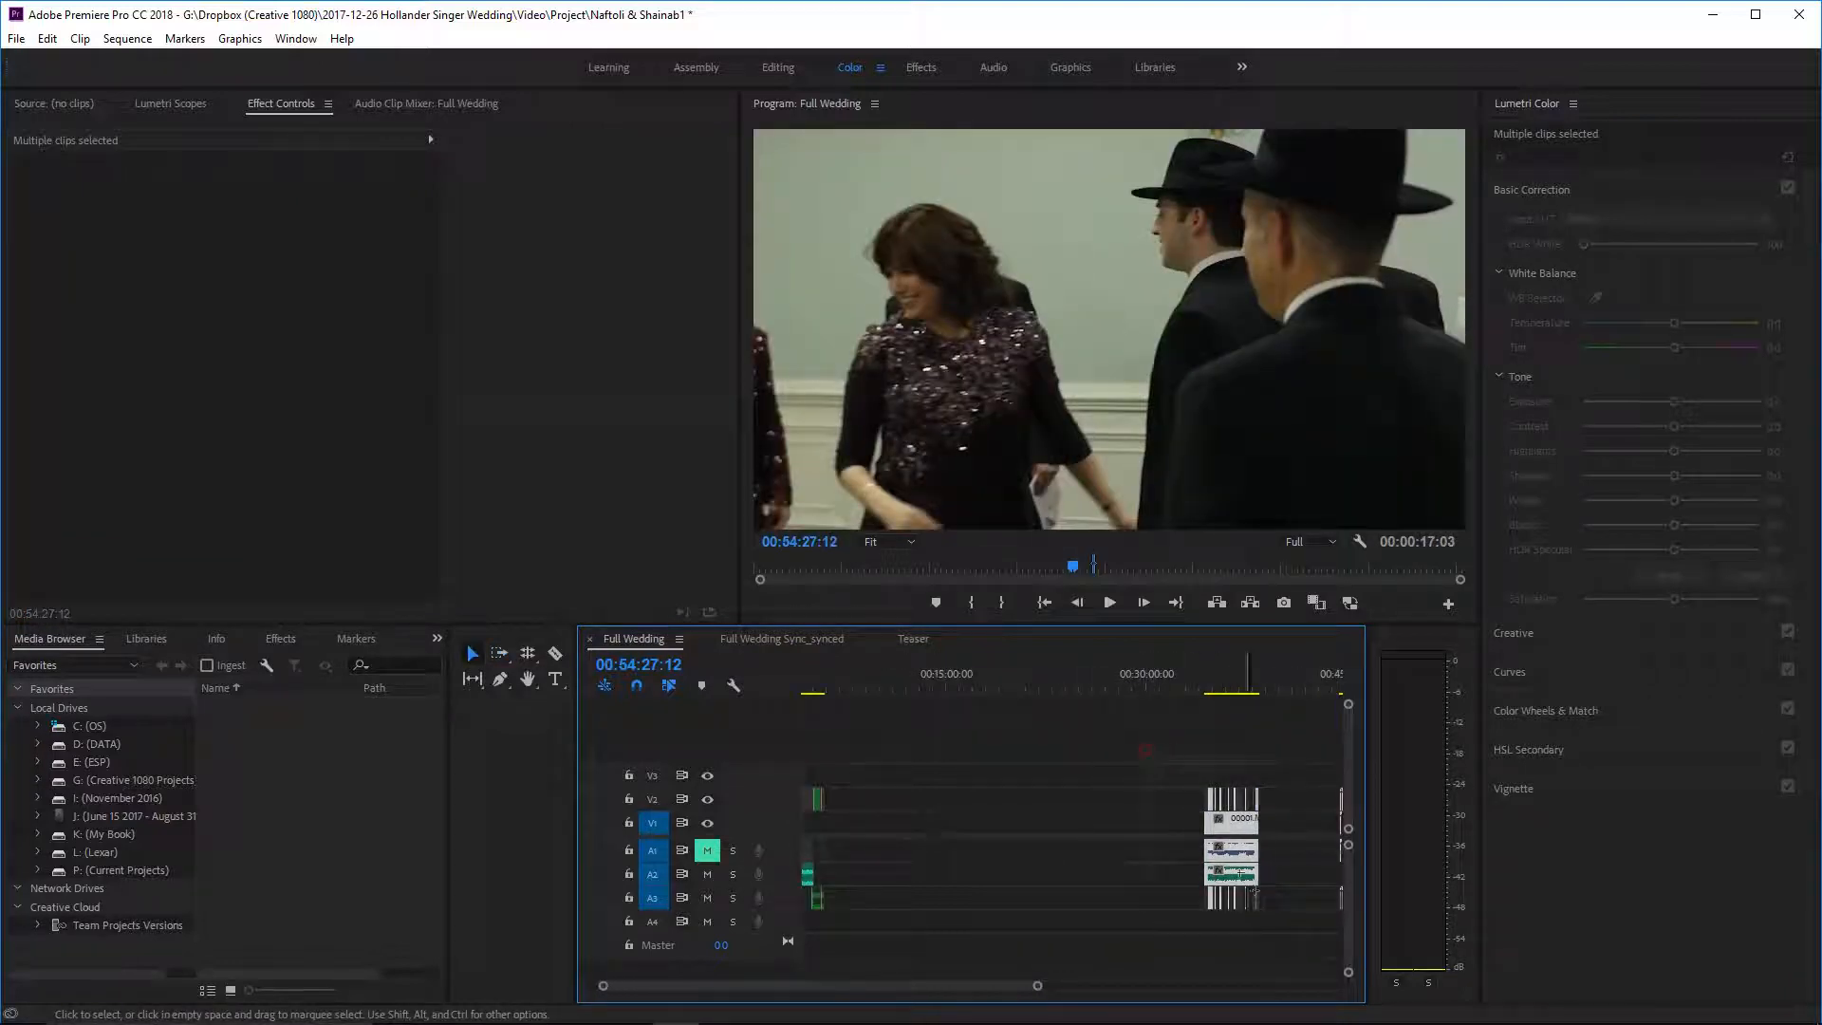
{"action": "left_click_drag", "start_coordinate": [1236, 833], "coordinate": [883, 834]}
- Place the playhead at about 00:08:09 and examine the moved section alongside the finished edit that precedes it
{"action": "left_click", "coordinate": [856, 672]}
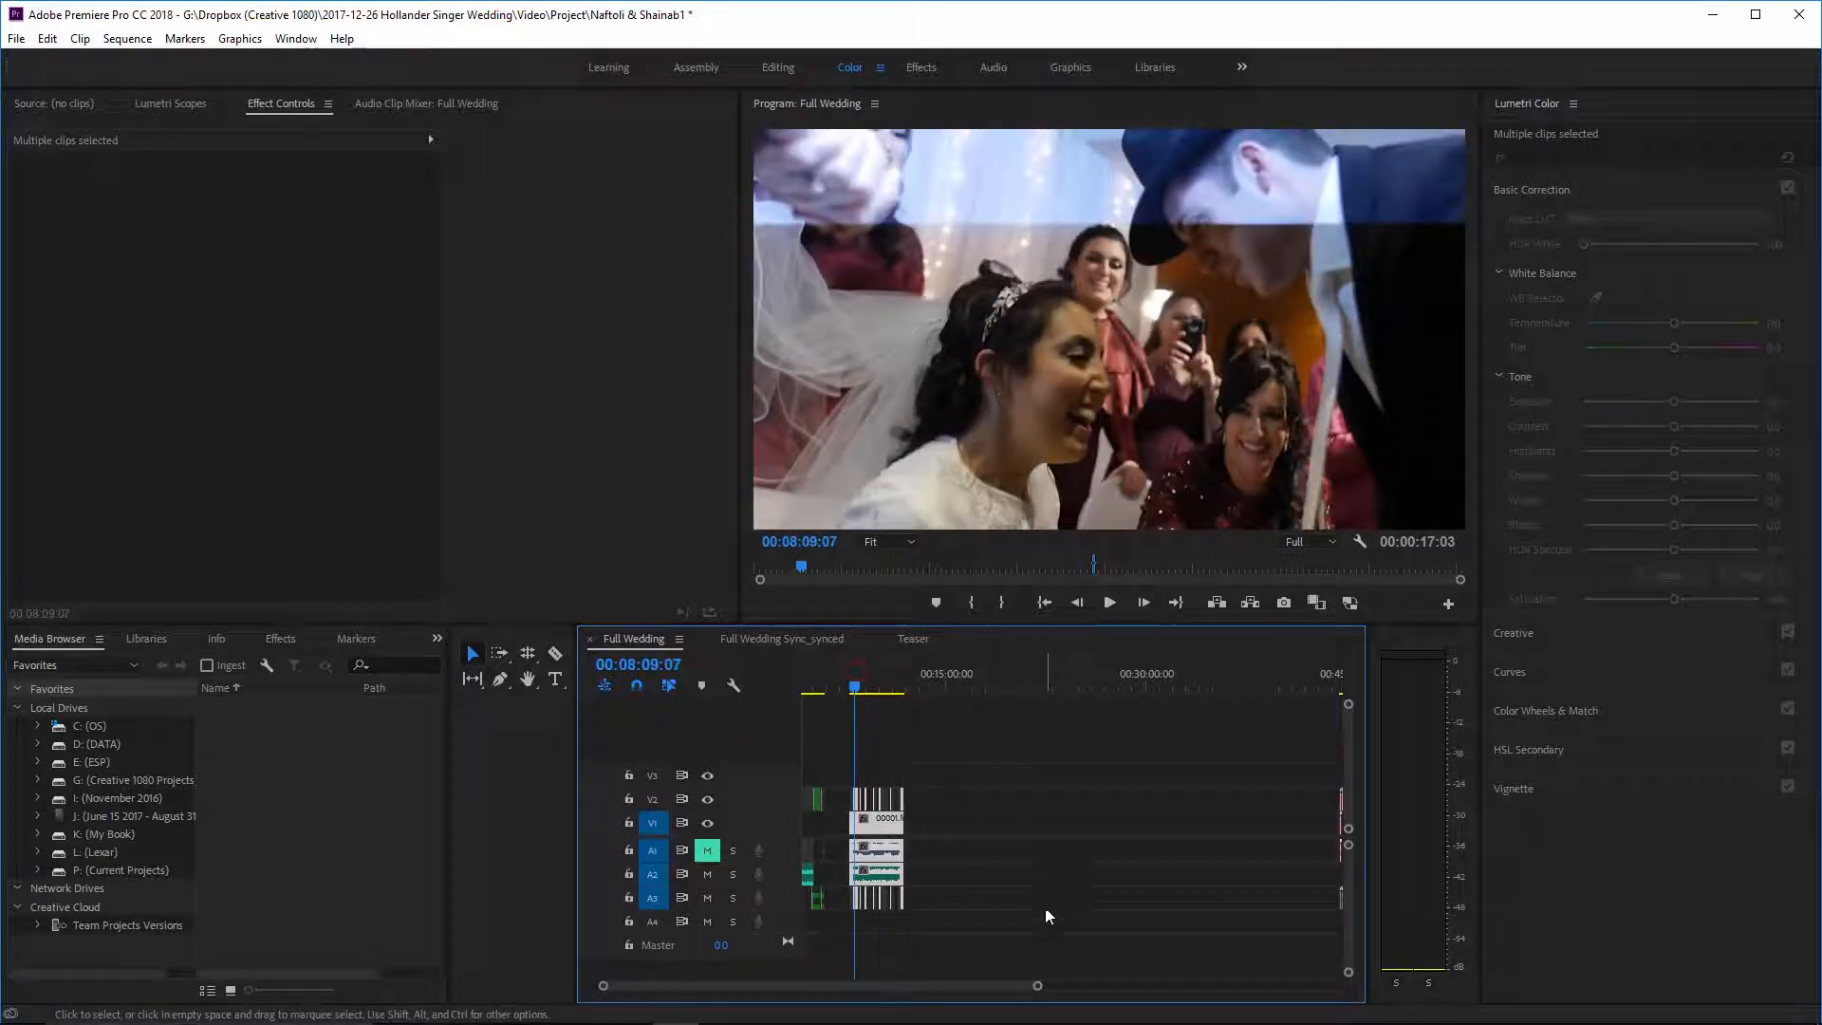
{"action": "left_click_drag", "start_coordinate": [1035, 988], "coordinate": [947, 987]}
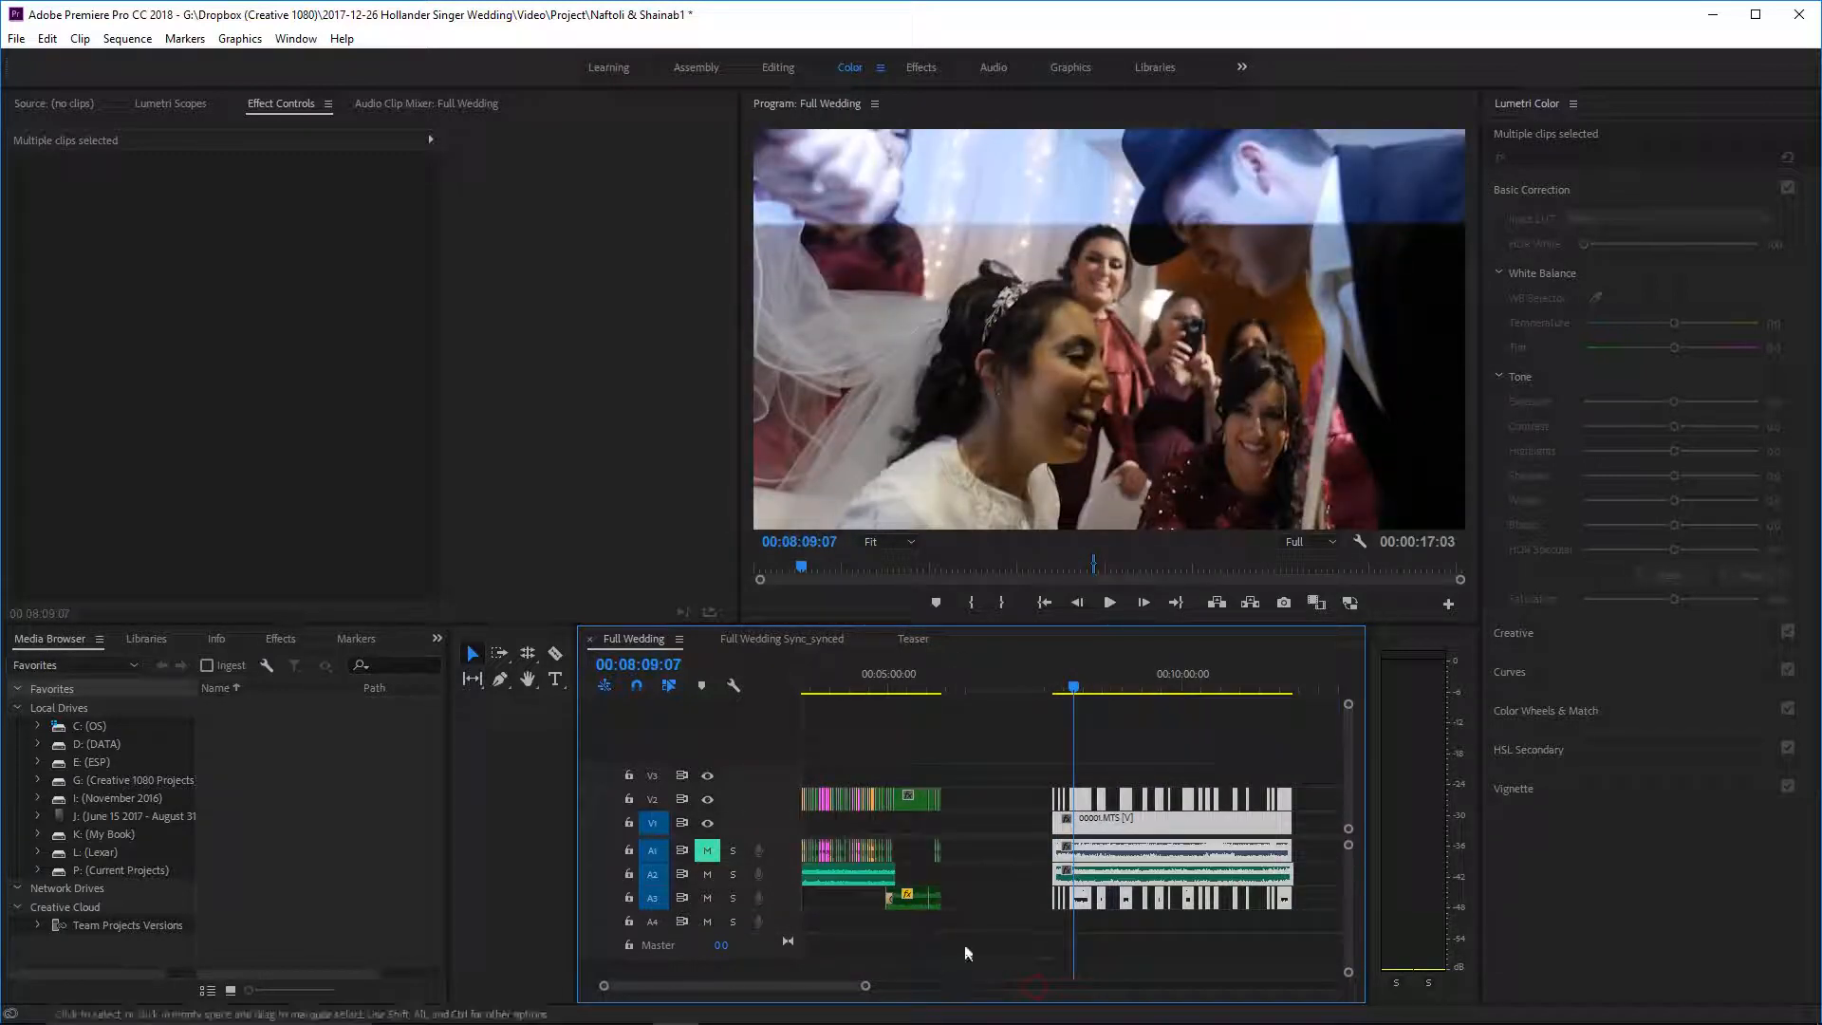
{"action": "scroll", "coordinate": [1249, 849], "scroll_direction": "down", "scroll_amount": 2}
{"action": "left_click", "coordinate": [1231, 871]}
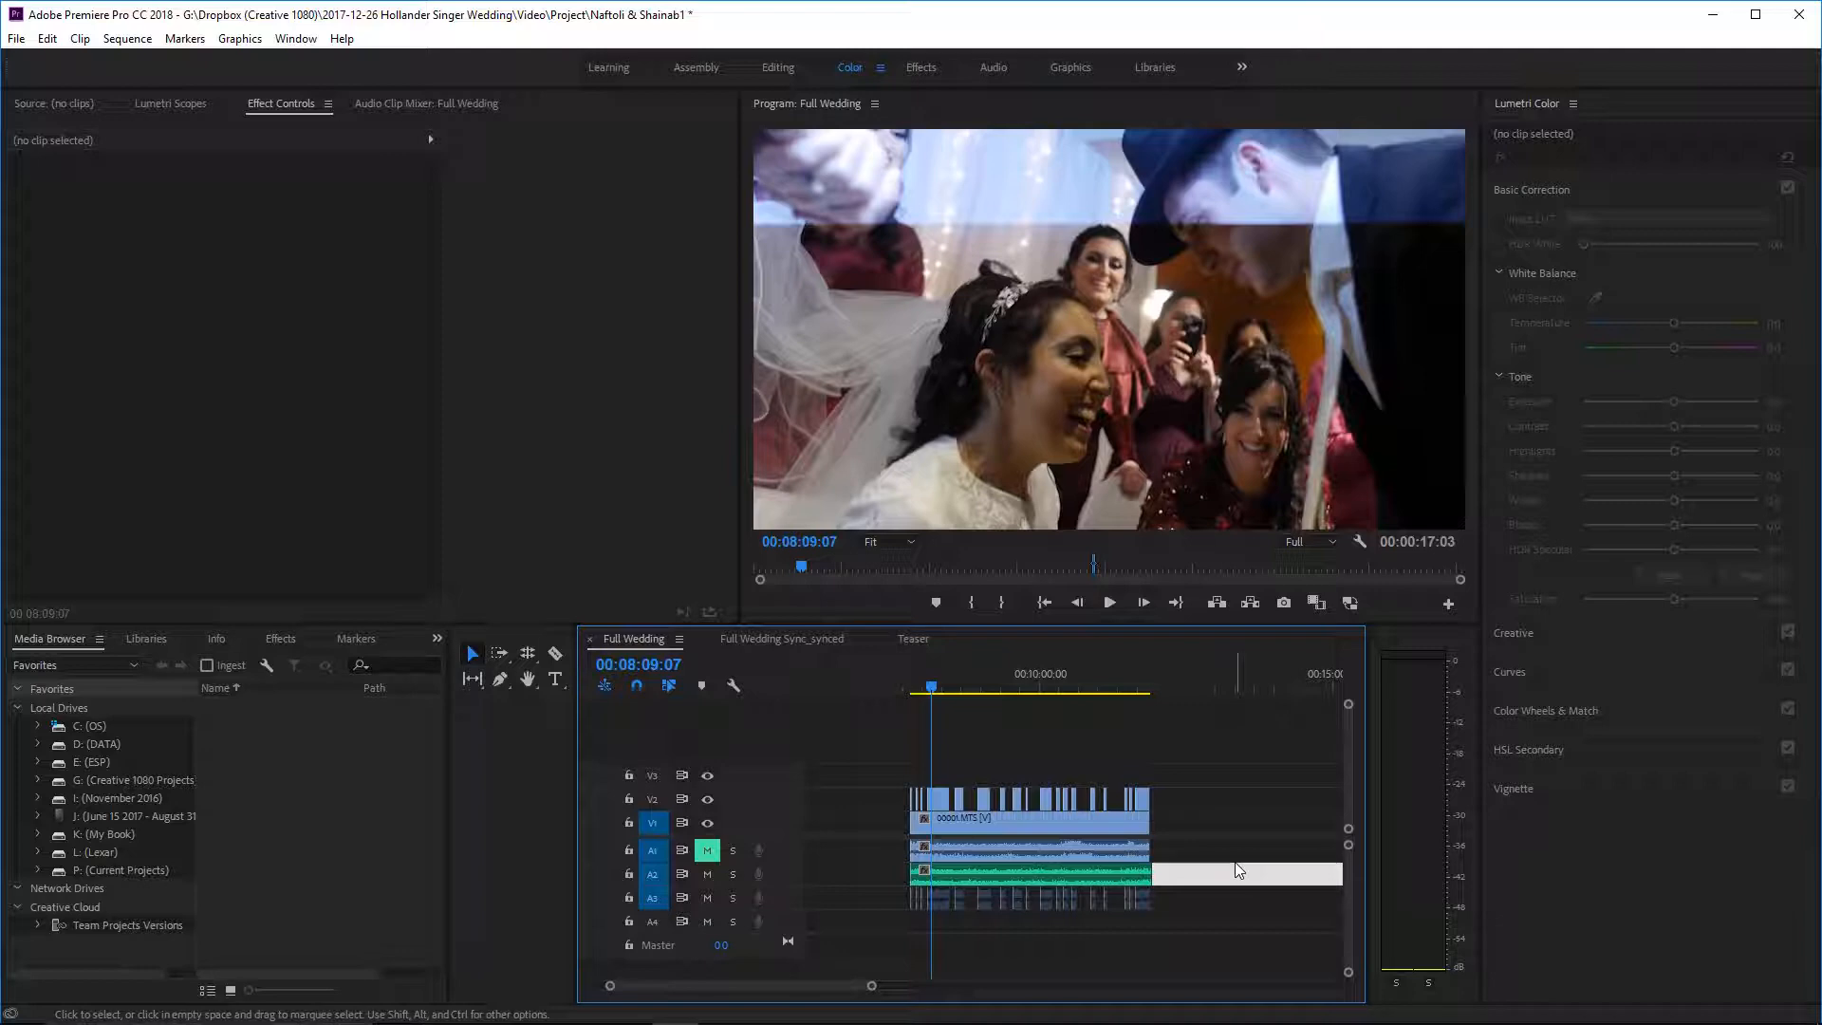
{"action": "left_click", "coordinate": [1220, 784]}
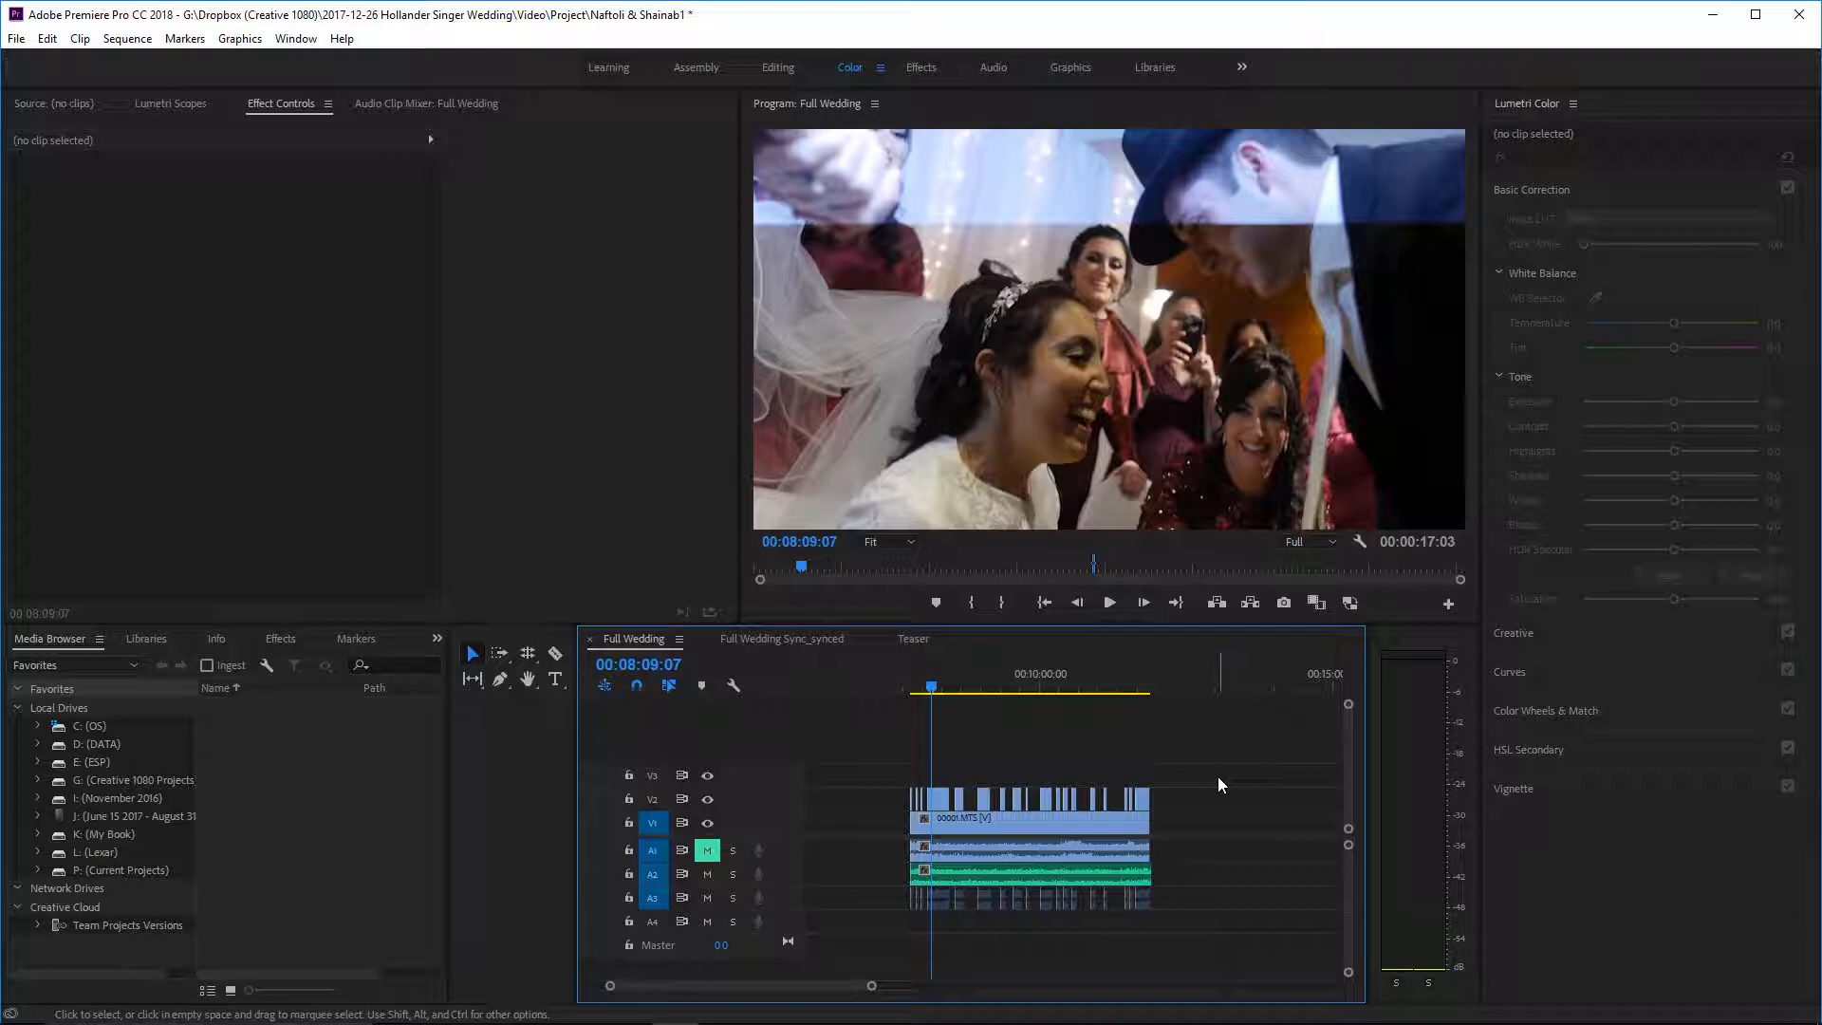
{"action": "scroll", "coordinate": [1219, 784], "scroll_direction": "up", "scroll_amount": 3}
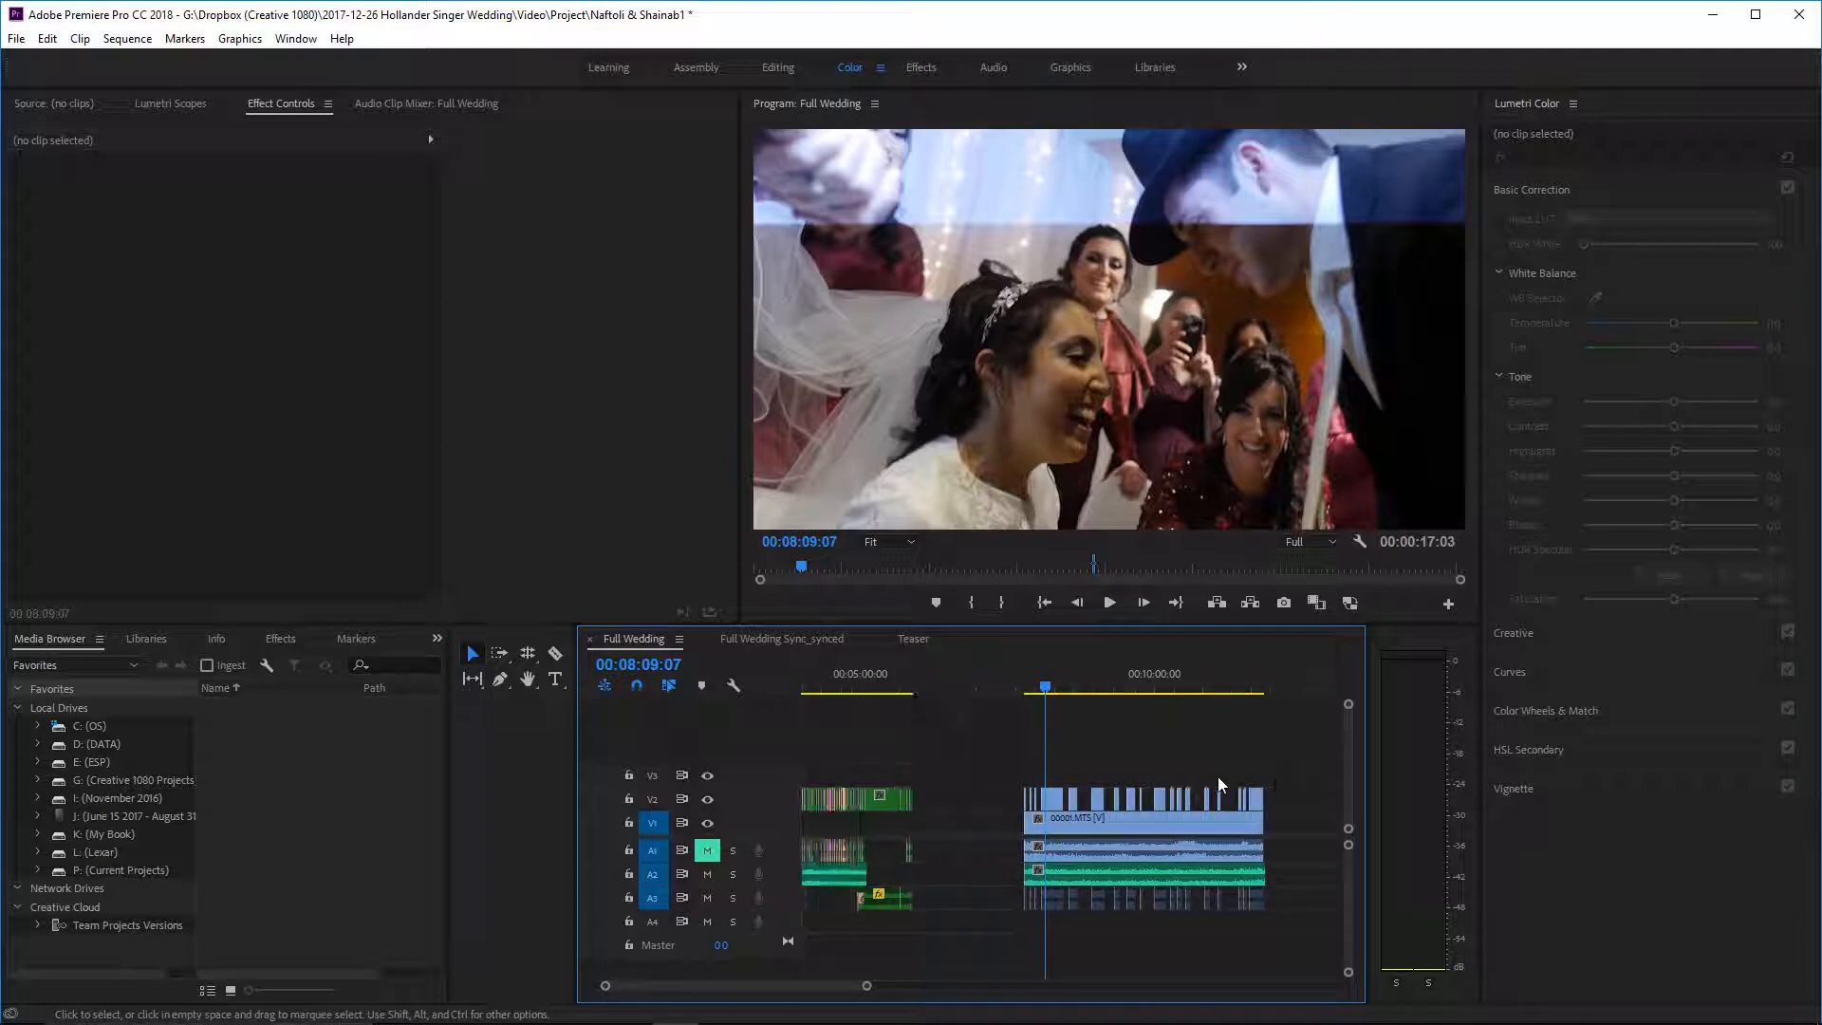
{"action": "scroll", "coordinate": [1088, 780], "scroll_direction": "up", "scroll_amount": 2}
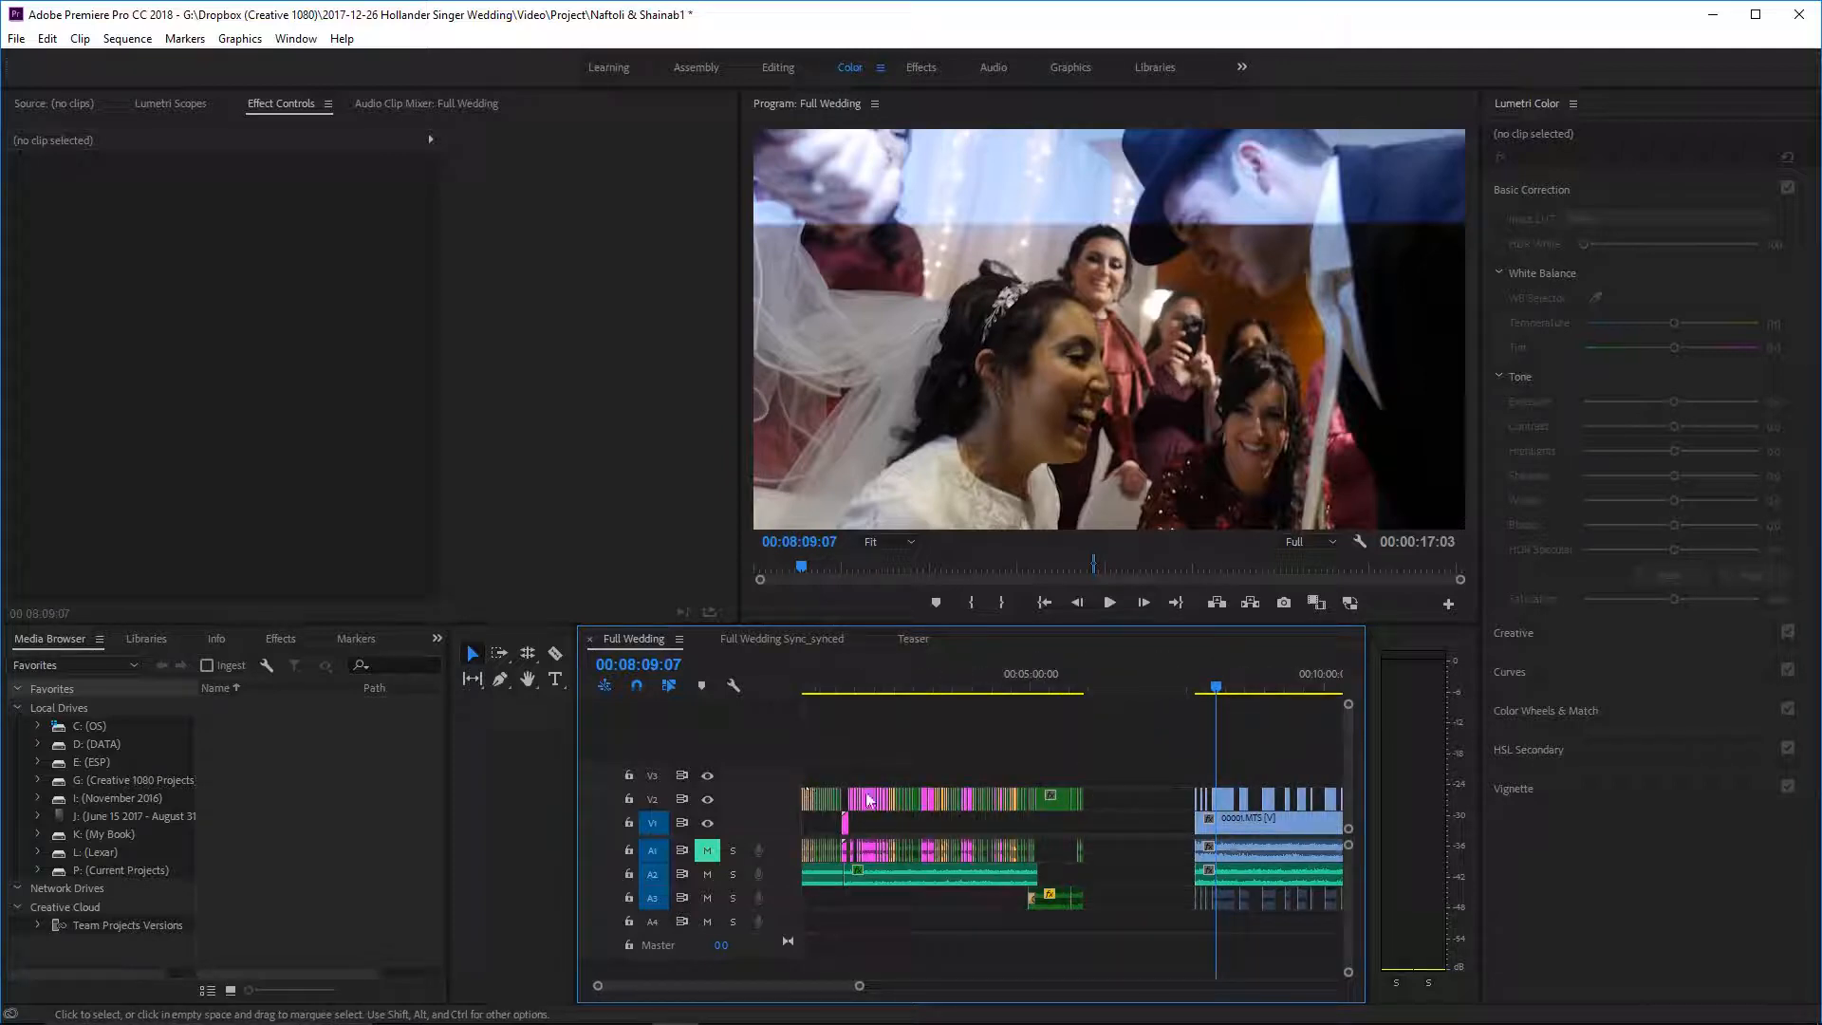
{"action": "scroll", "coordinate": [716, 818], "scroll_direction": "up", "scroll_amount": 1}
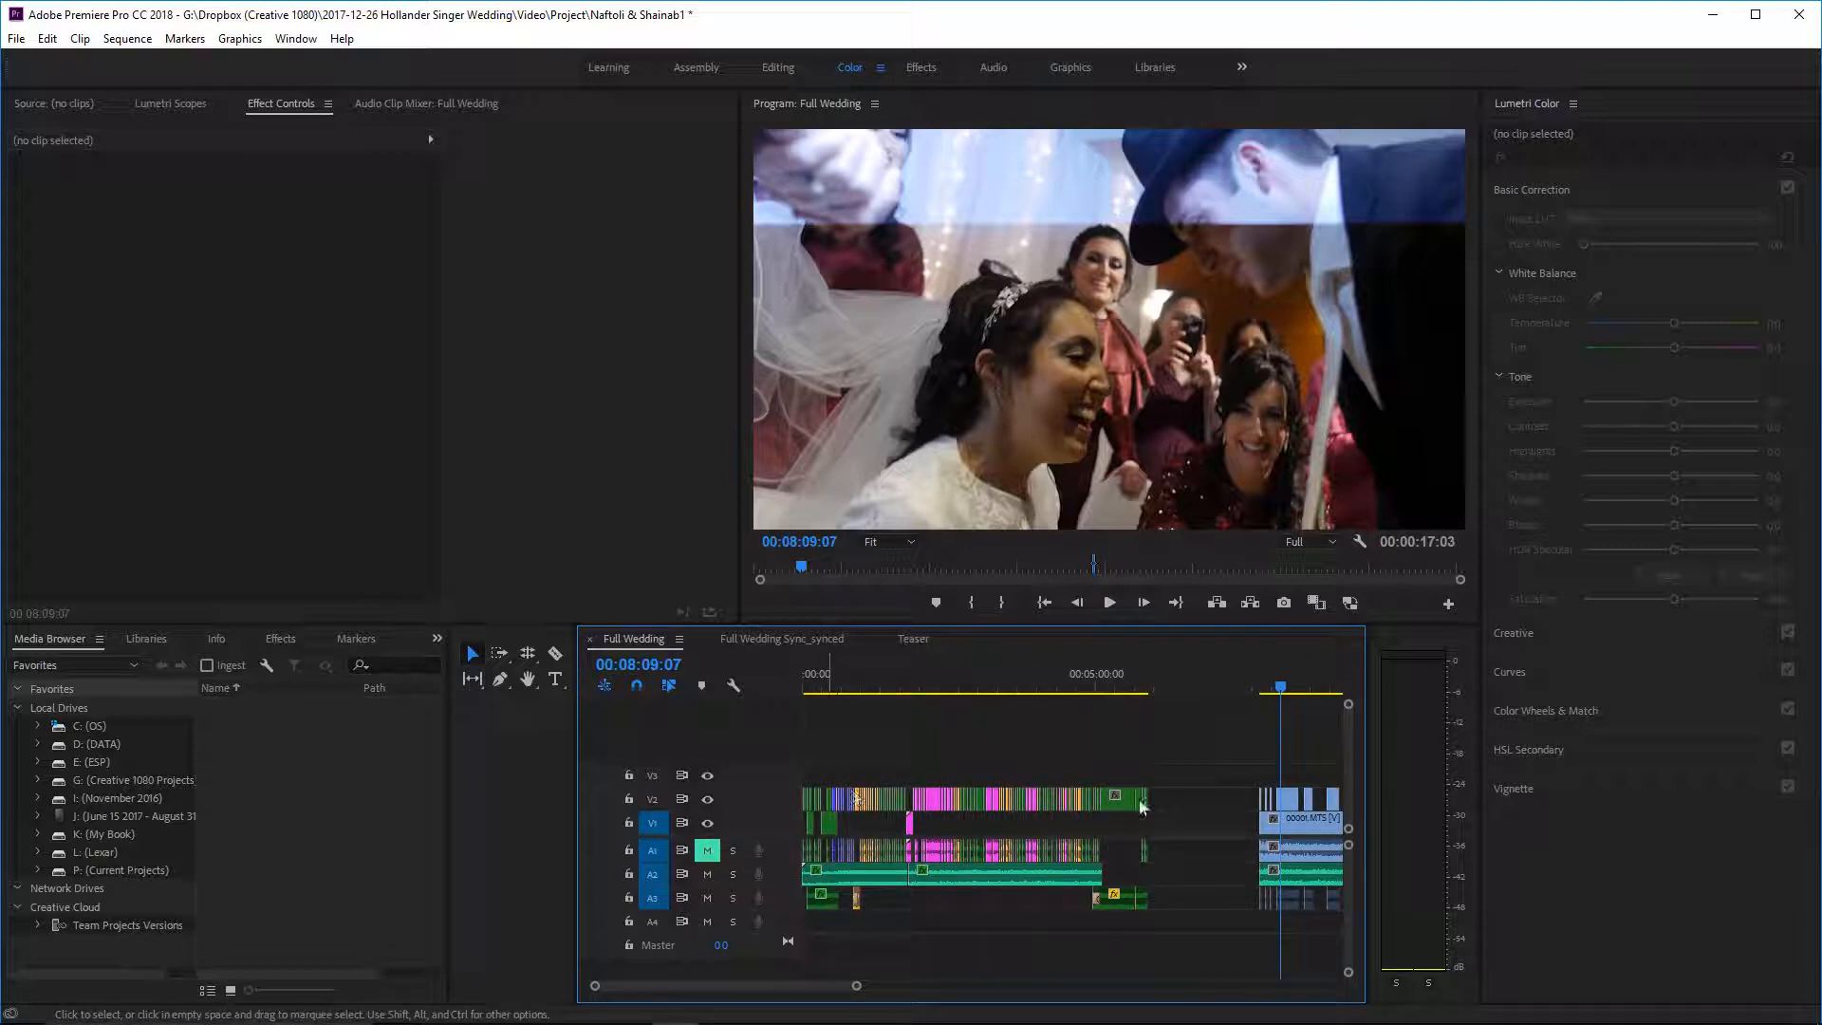
{"action": "scroll", "coordinate": [970, 823], "scroll_direction": "down", "scroll_amount": 3}
{"action": "scroll", "coordinate": [971, 819], "scroll_direction": "down", "scroll_amount": 2}
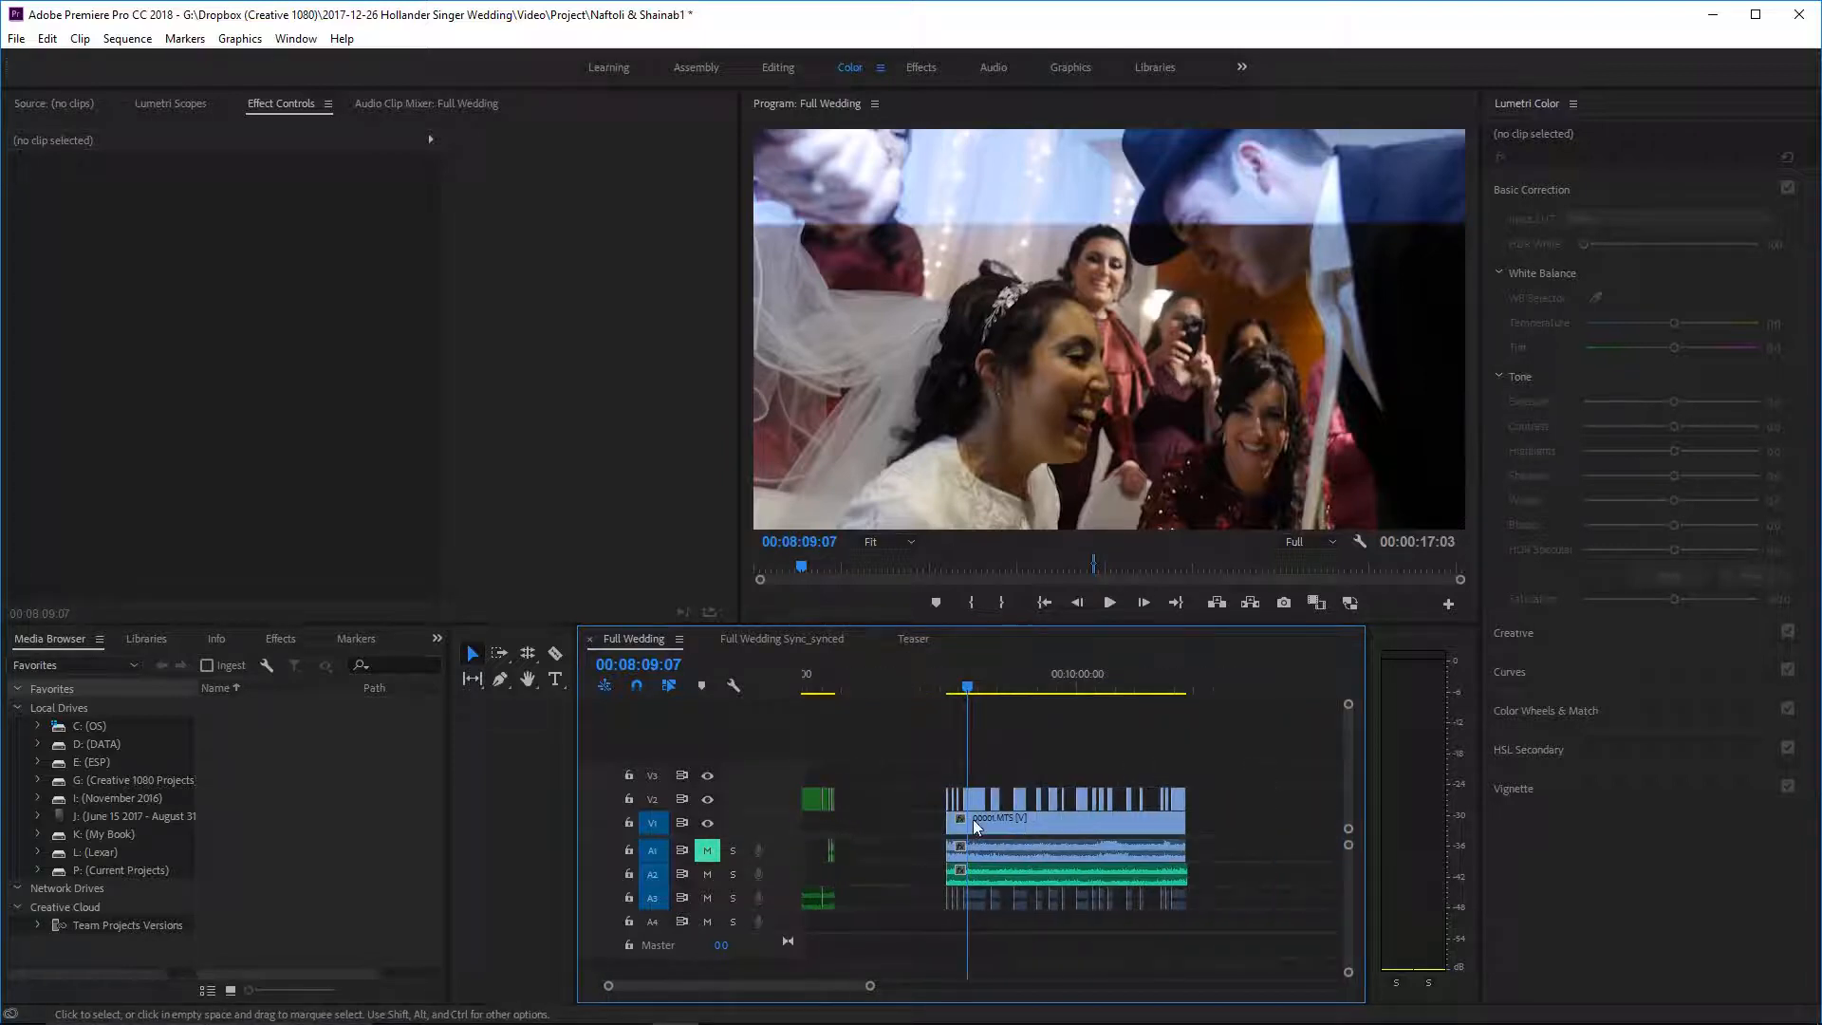
{"action": "scroll", "coordinate": [960, 803], "scroll_direction": "down", "scroll_amount": 1}
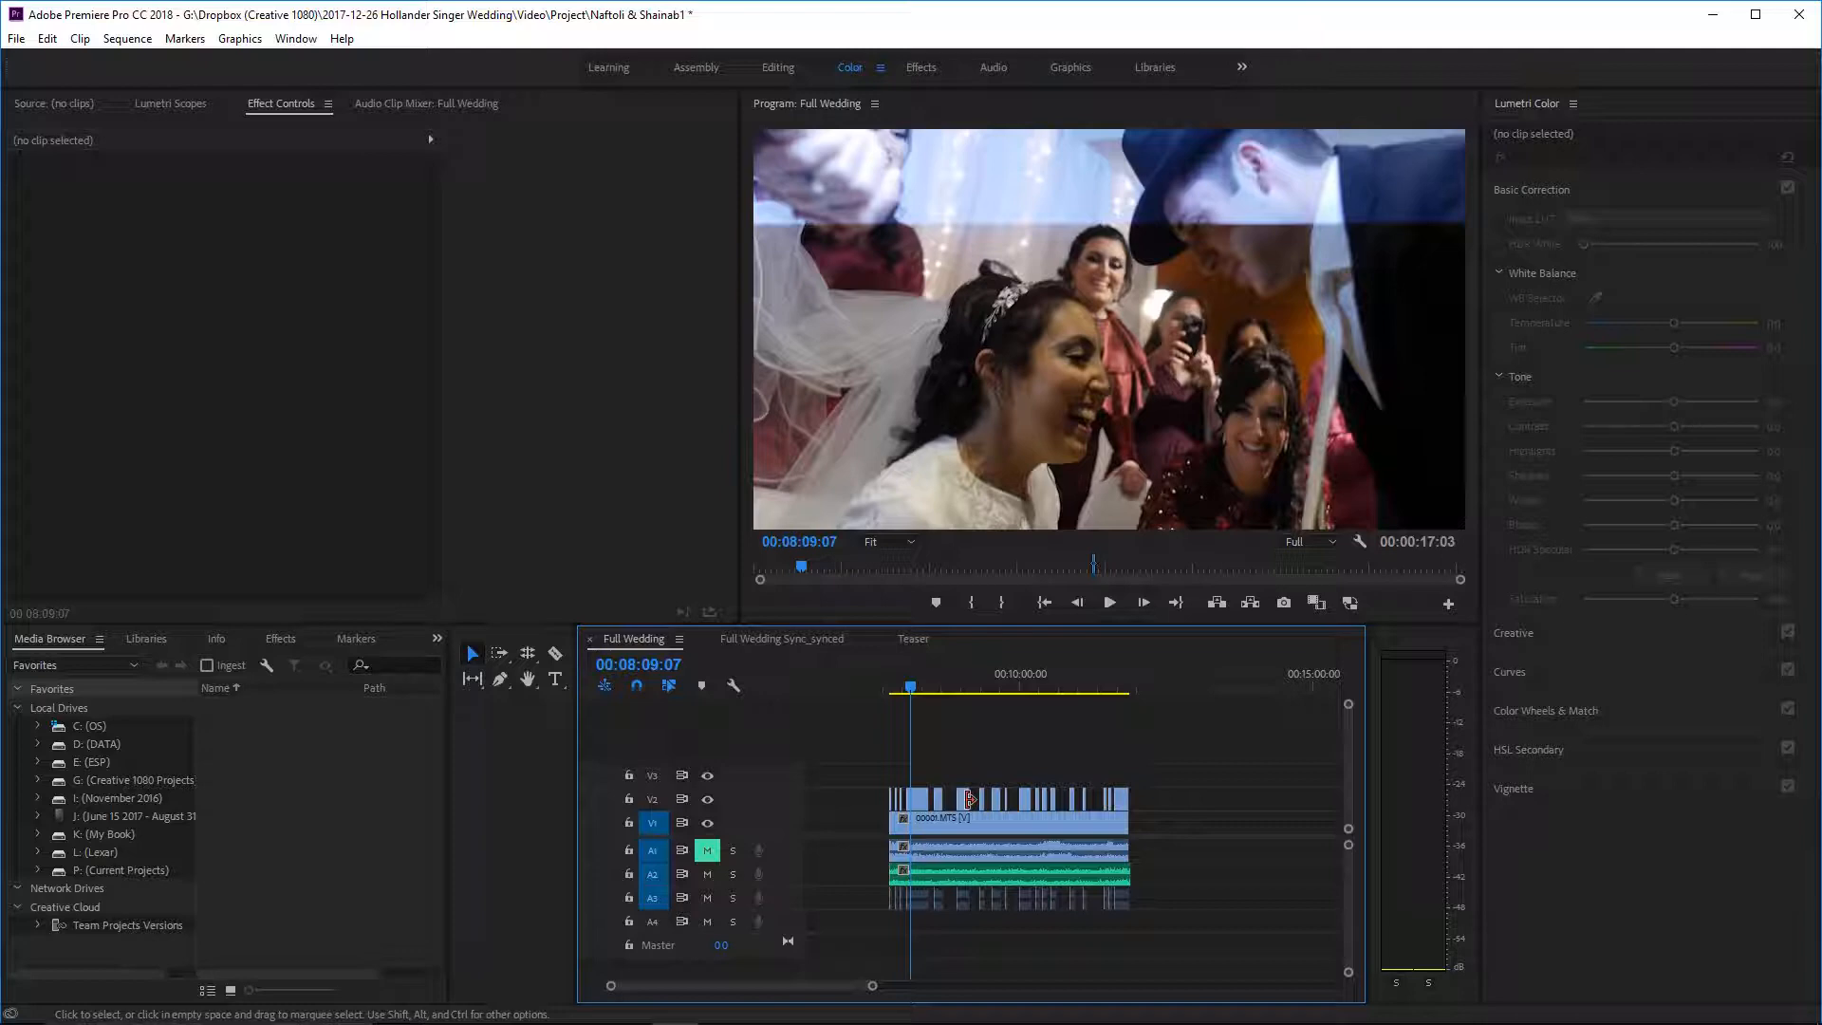
- Preview the moved section by playing briefly and scrubbing to about 00:11:42, then return the playhead just before its start
{"action": "key", "text": "space"}
{"action": "key", "text": "space"}
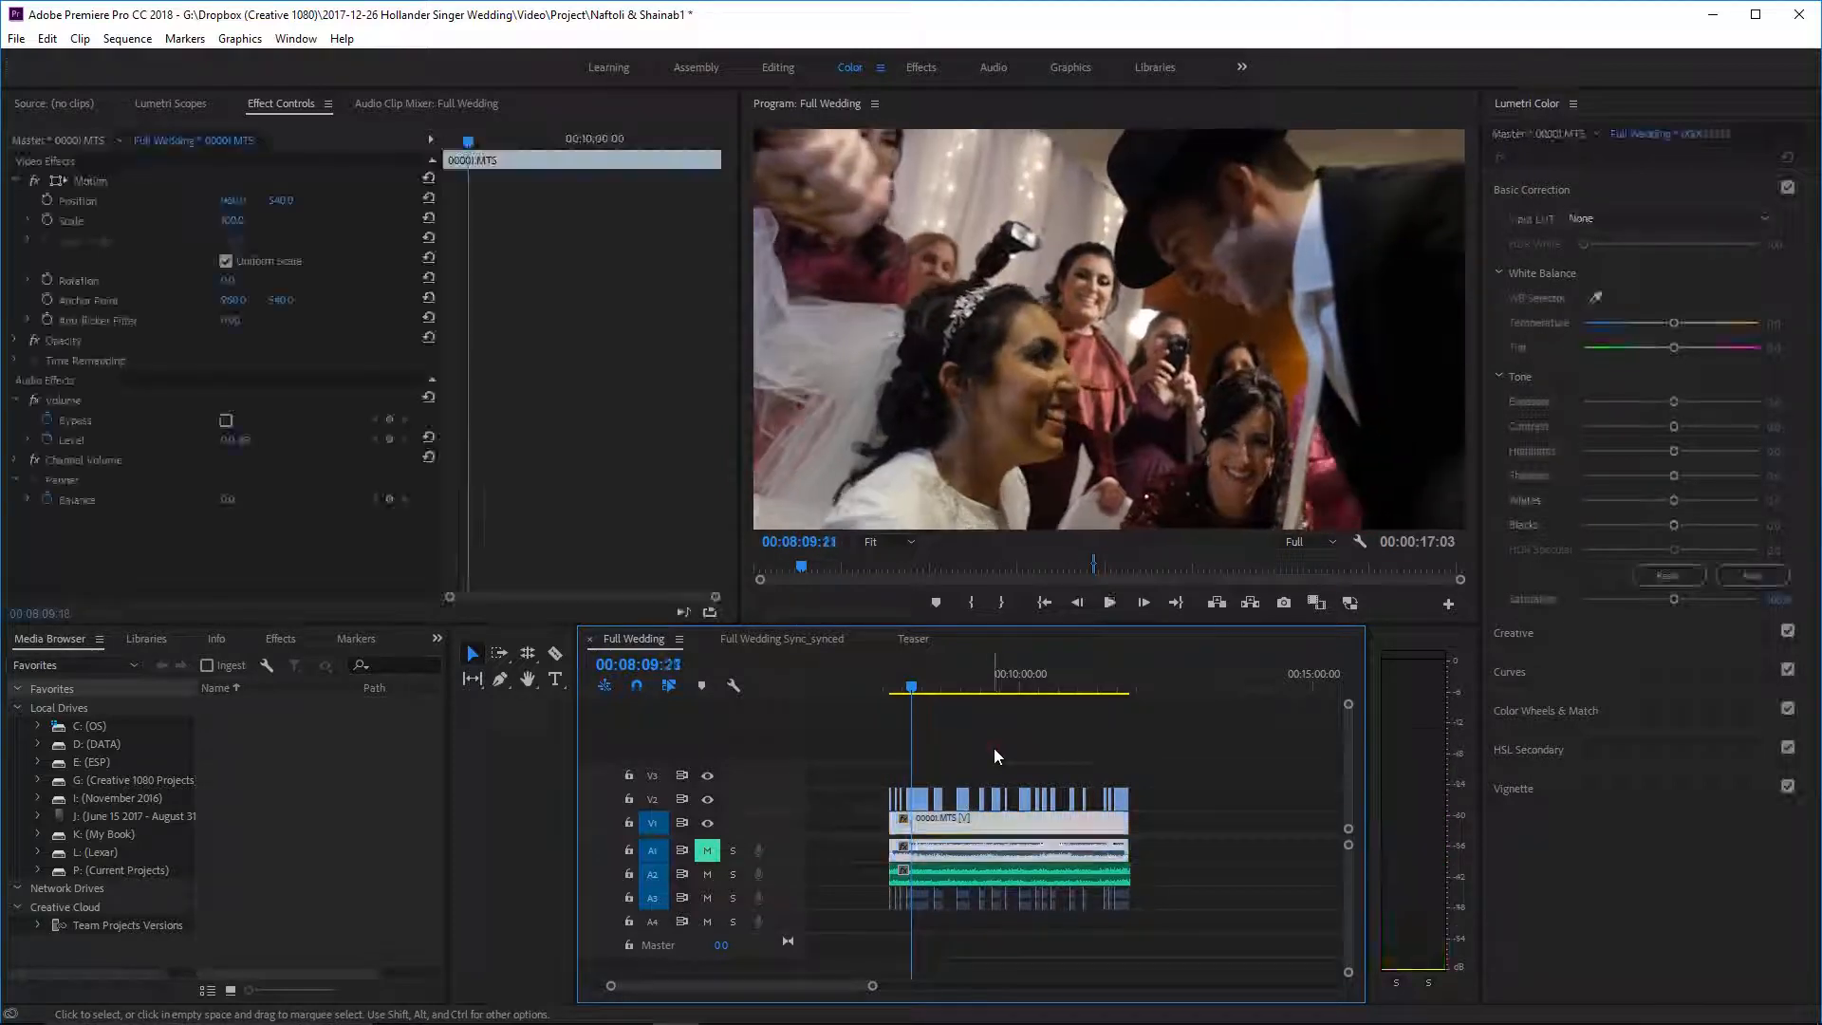
{"action": "left_click", "coordinate": [895, 679]}
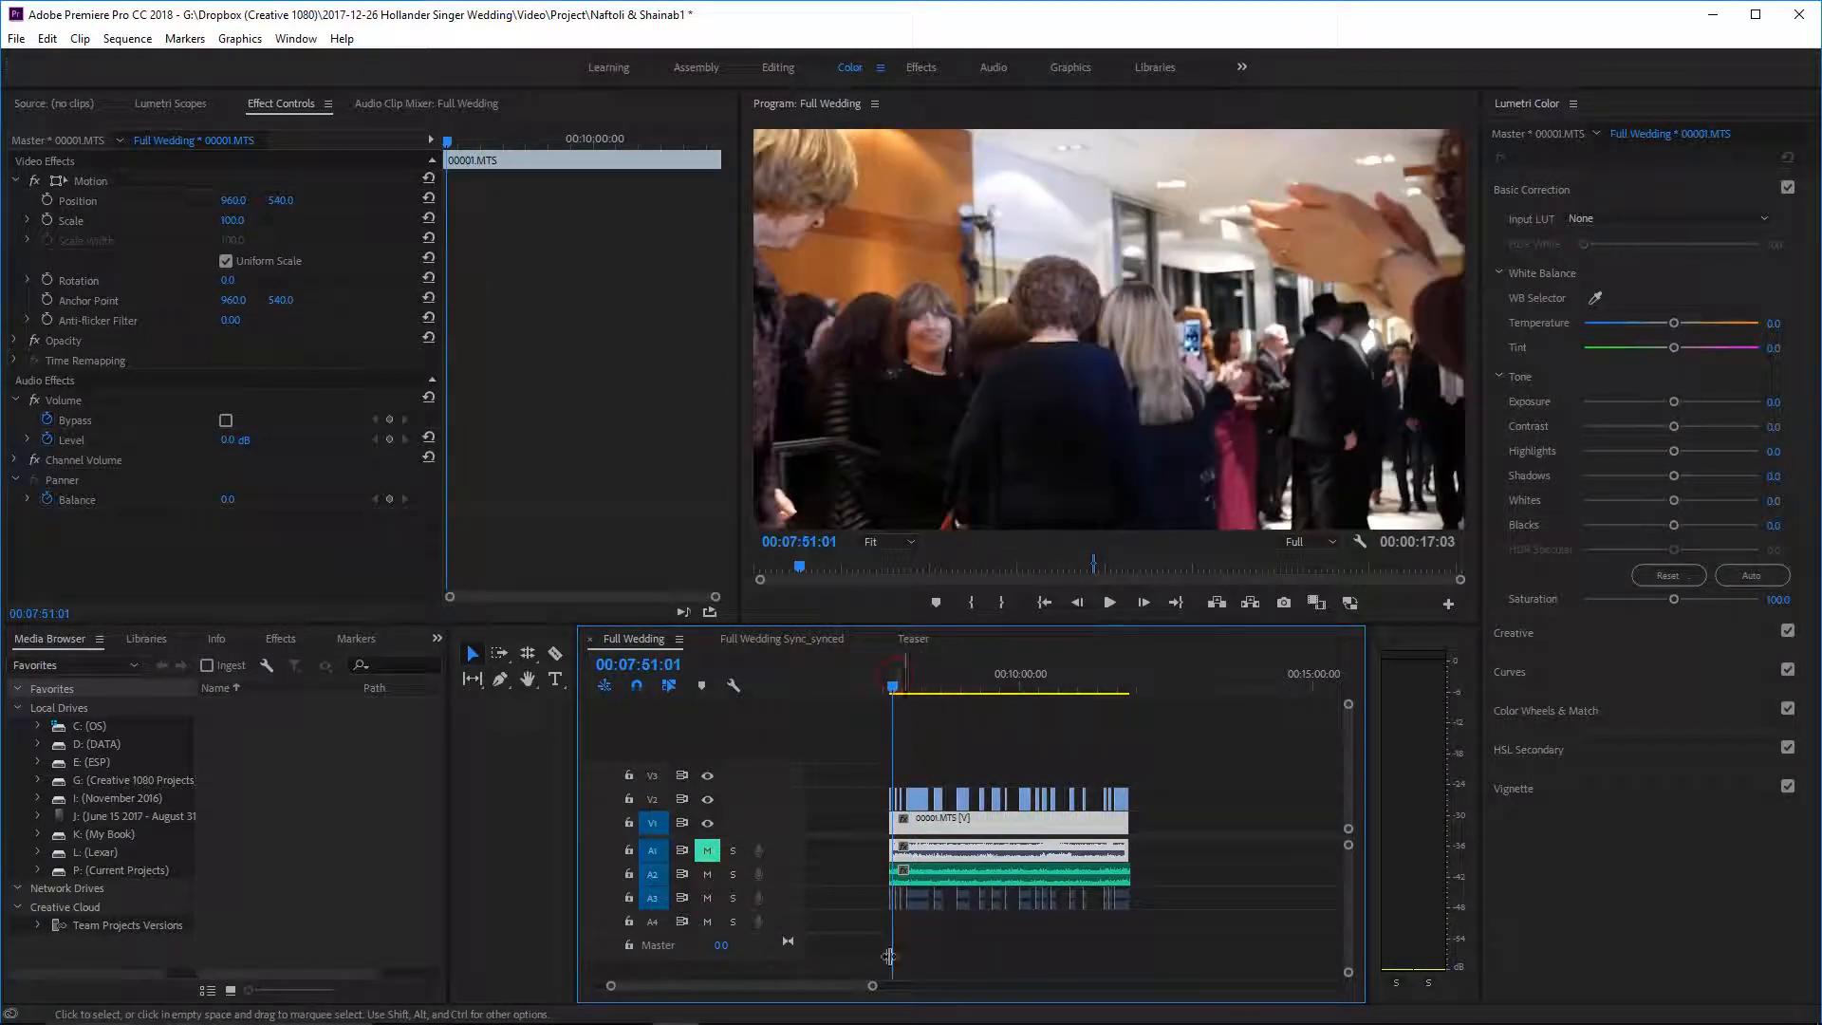
{"action": "left_click", "coordinate": [1105, 687]}
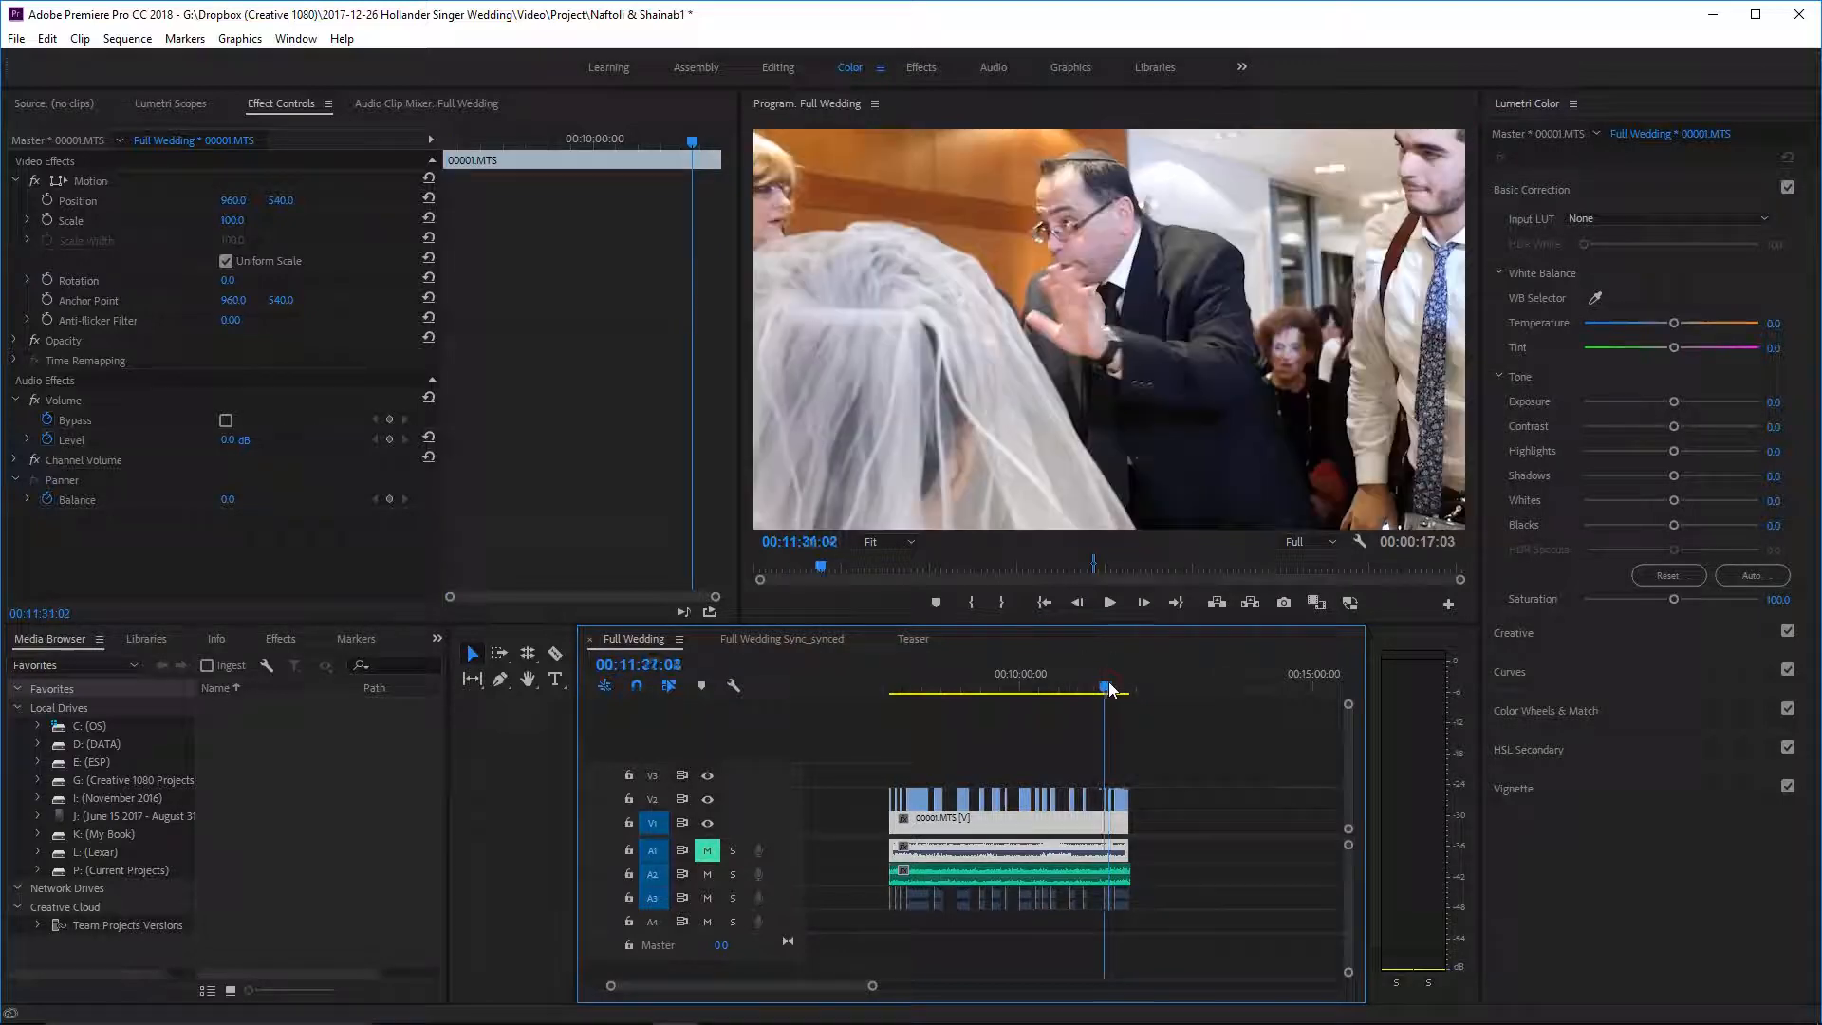
{"action": "left_click_drag", "start_coordinate": [1108, 690], "coordinate": [1124, 687]}
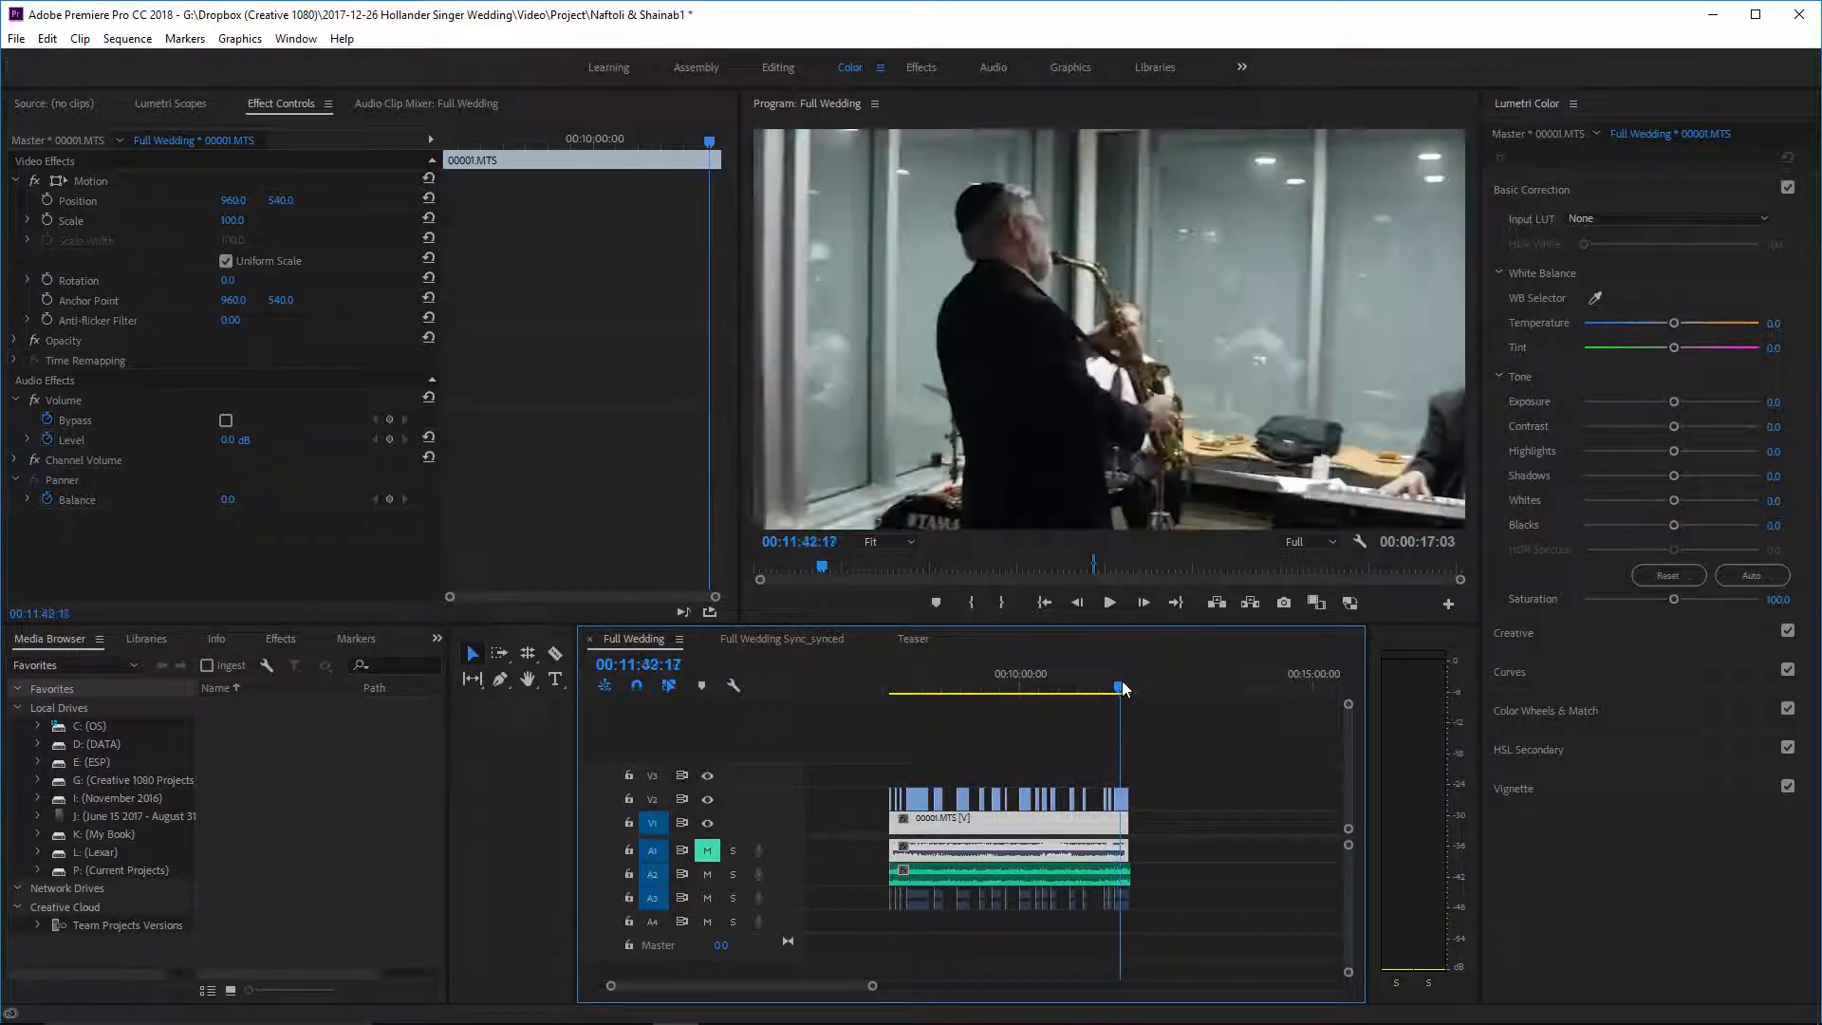
{"action": "left_click", "coordinate": [883, 686]}
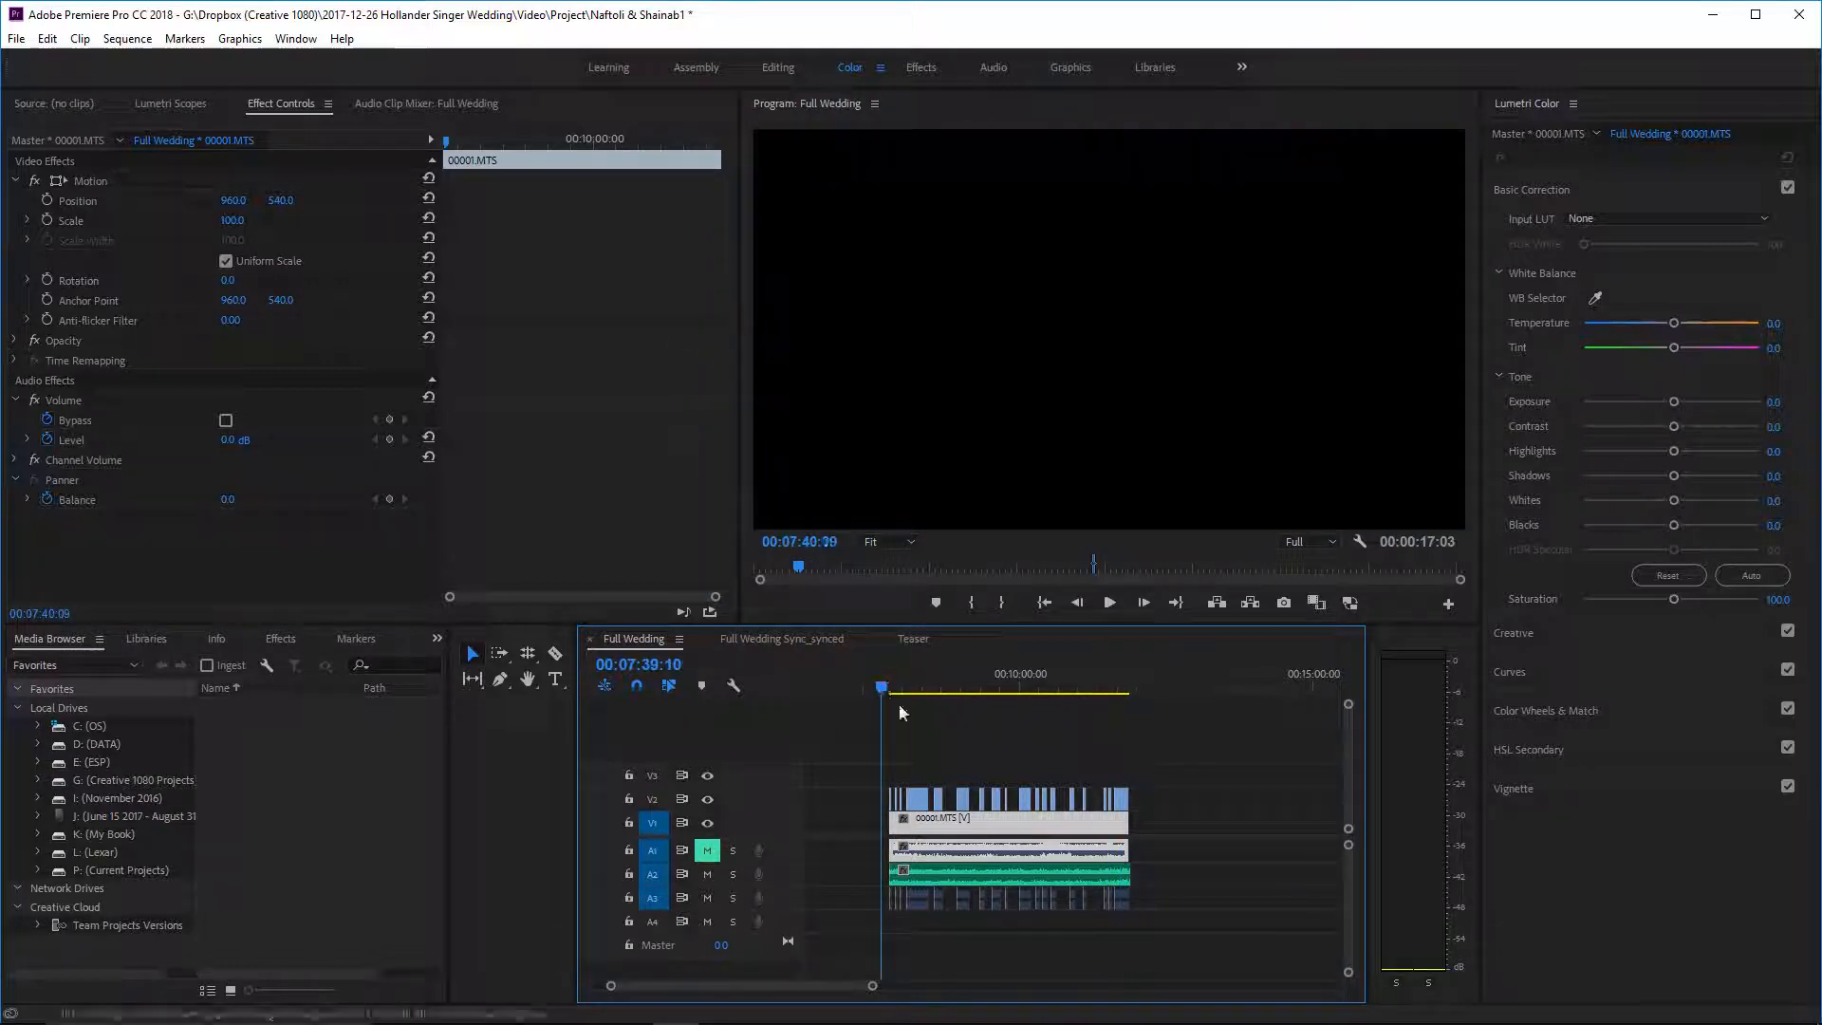
- Move the second P1520085.MOV piece earlier so it directly follows the first one, at about 00:07:51
{"action": "left_click_drag", "start_coordinate": [870, 985], "coordinate": [786, 987]}
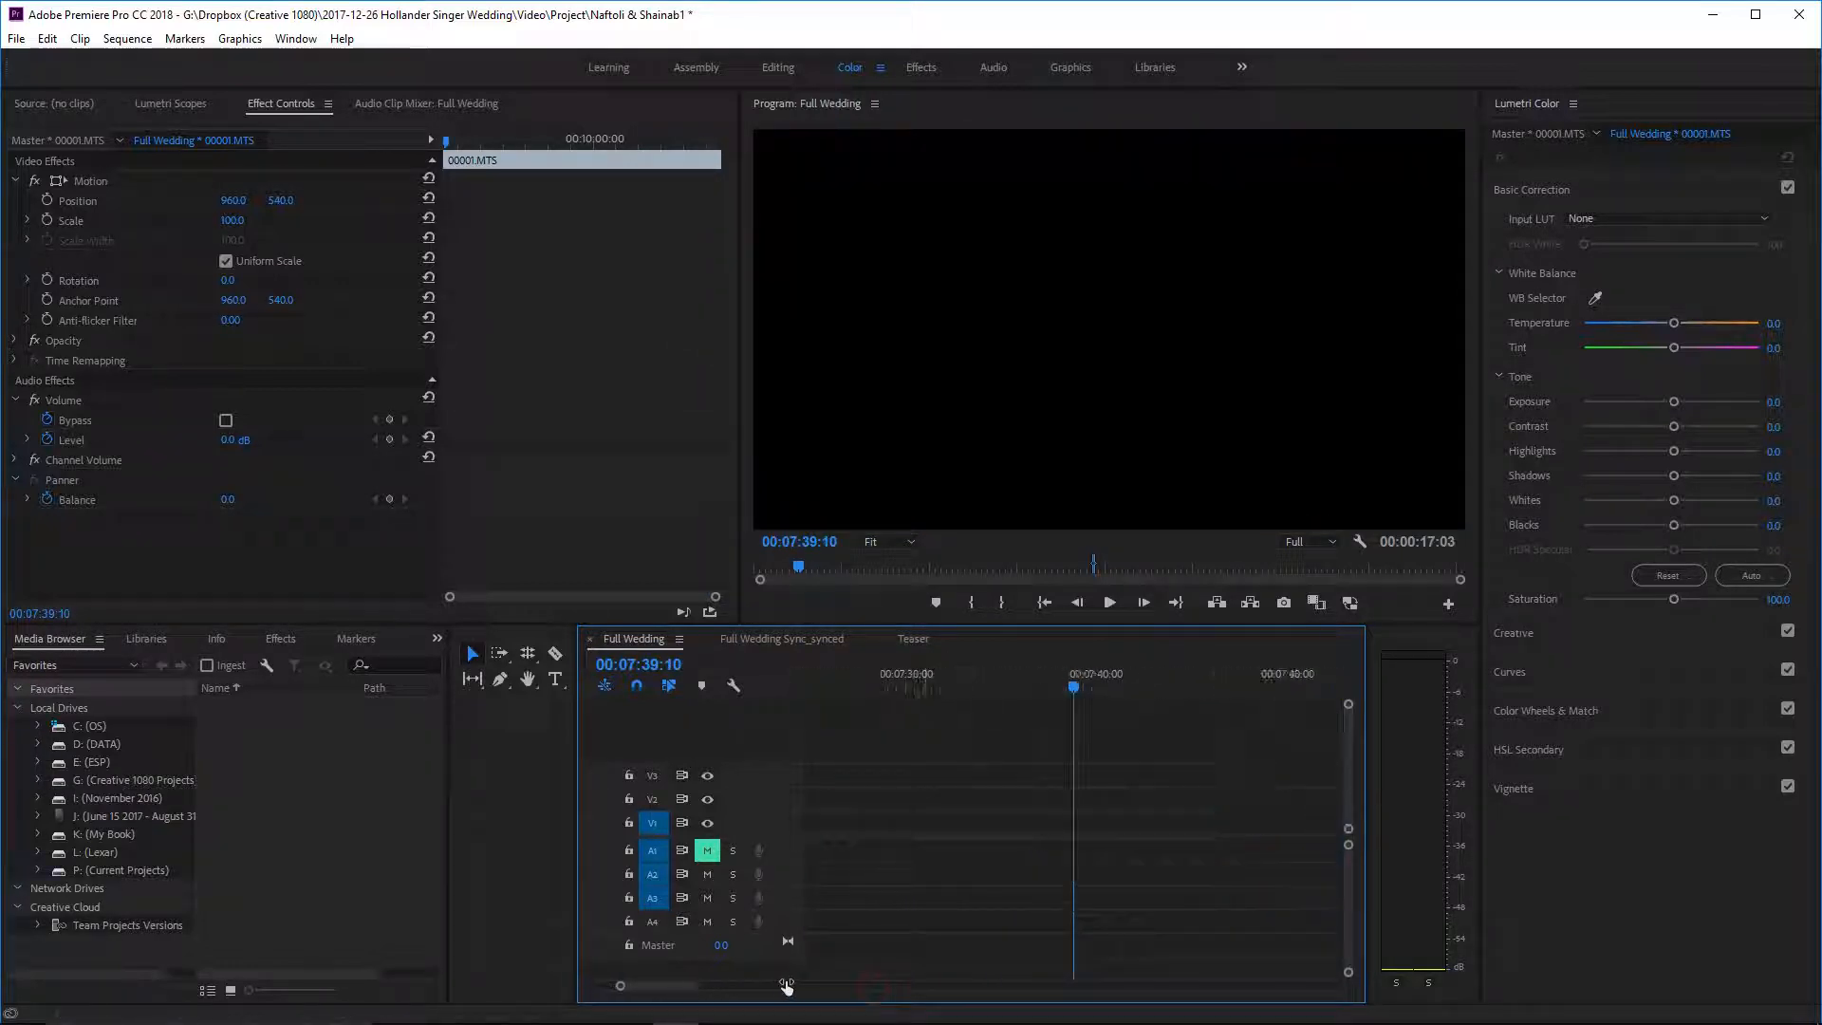
{"action": "scroll", "coordinate": [972, 924], "scroll_direction": "down", "scroll_amount": 5}
{"action": "left_click", "coordinate": [1059, 688]}
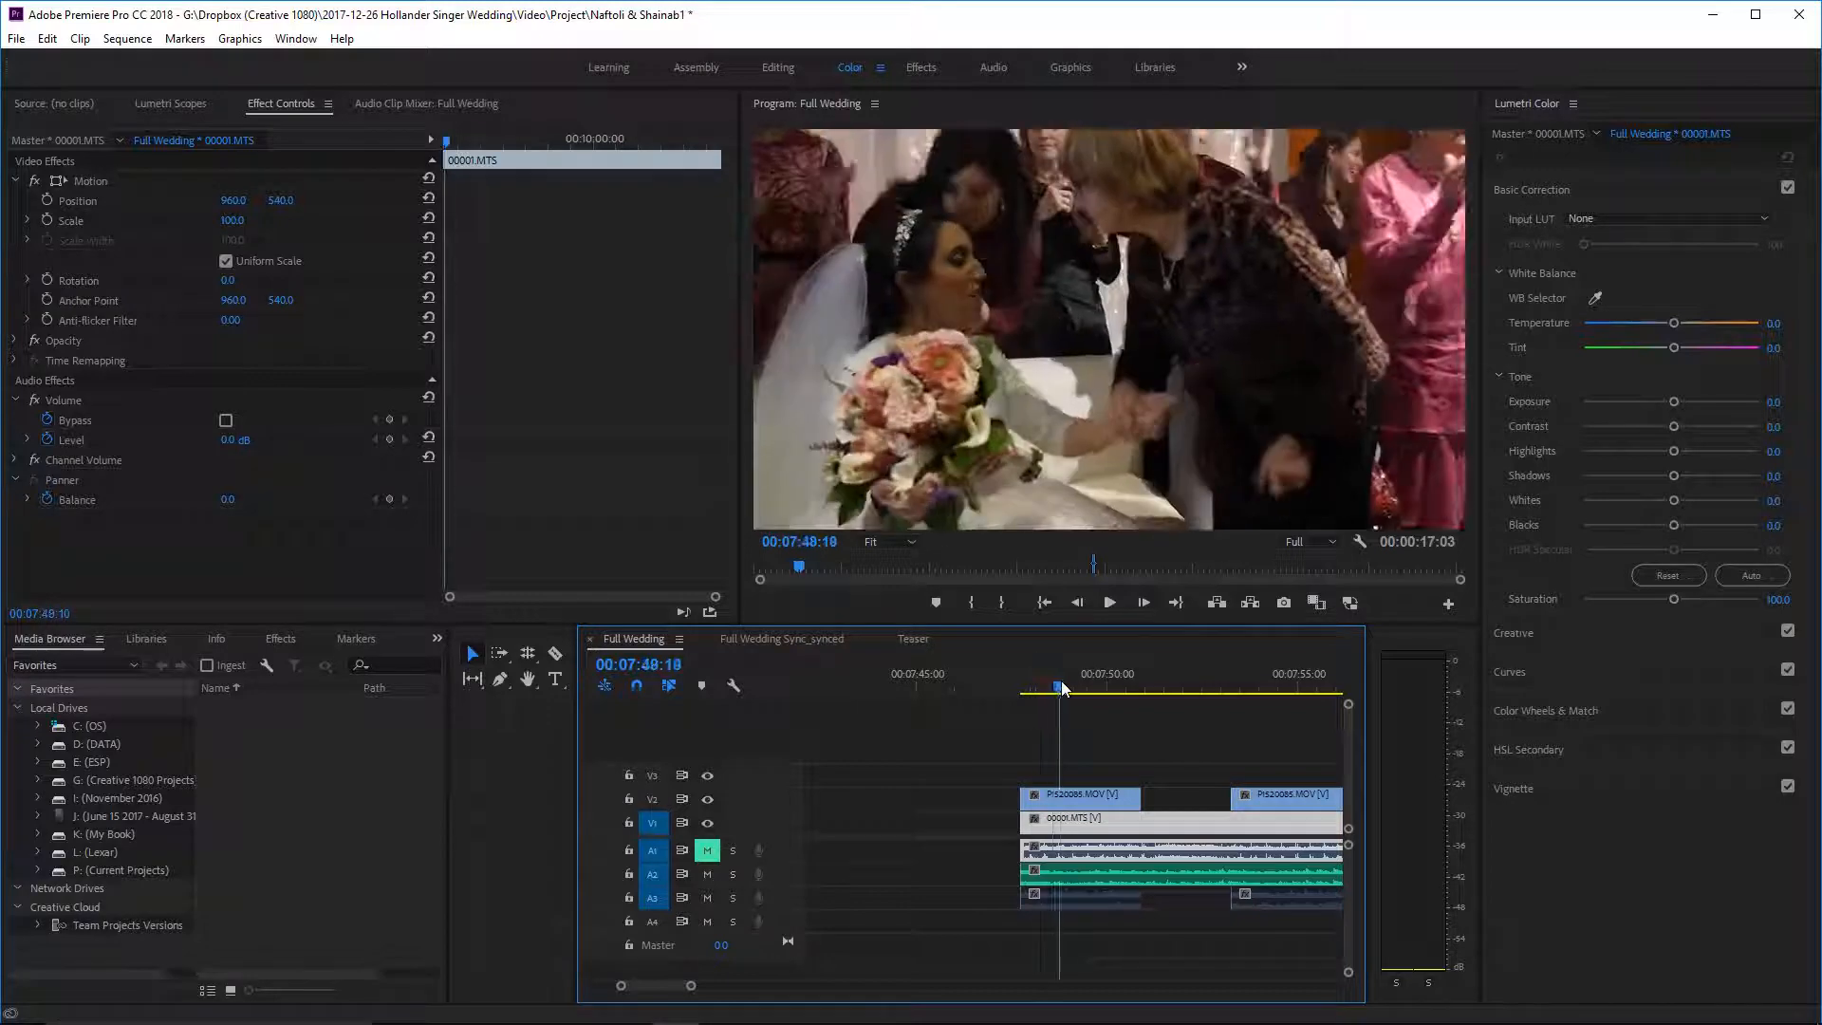
{"action": "left_click_drag", "start_coordinate": [1063, 688], "coordinate": [1122, 708]}
{"action": "scroll", "coordinate": [1122, 708], "scroll_direction": "down", "scroll_amount": 3}
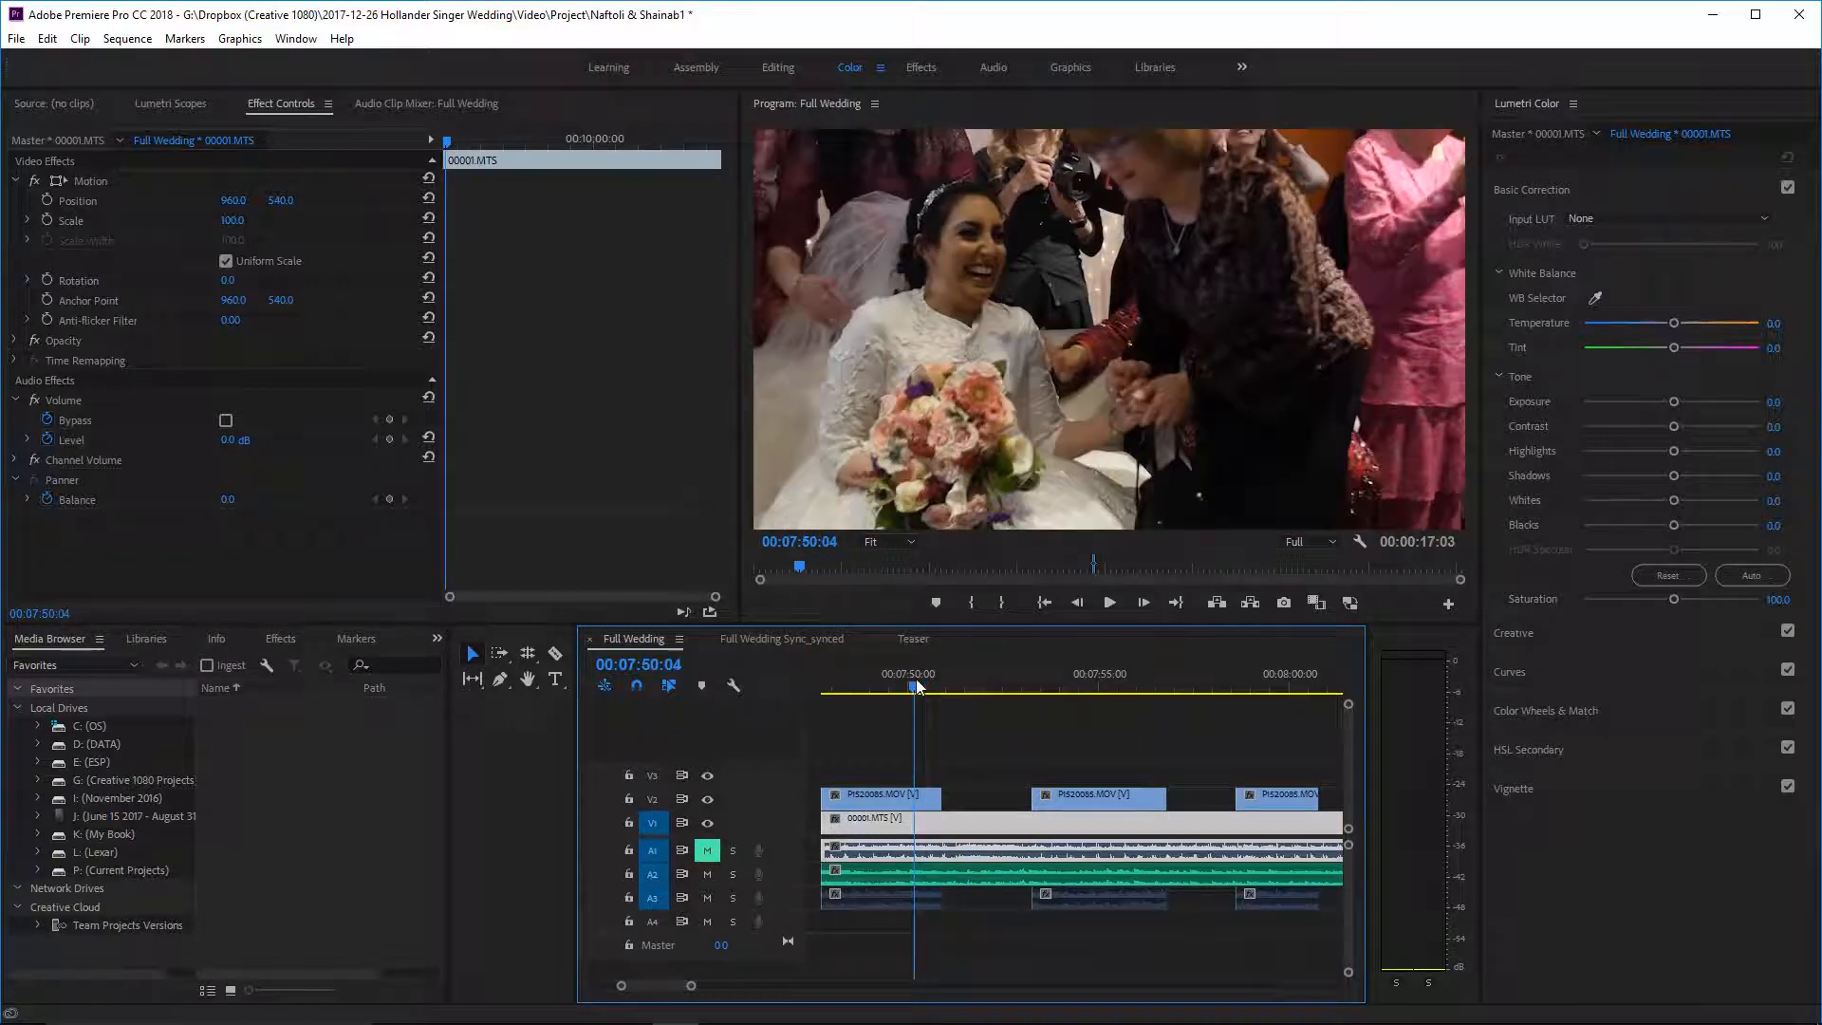
{"action": "left_click_drag", "start_coordinate": [917, 684], "coordinate": [975, 704]}
{"action": "left_click_drag", "start_coordinate": [1067, 801], "coordinate": [990, 812]}
- Play across the join of the first two P1520085.MOV pieces from about 00:07:50 and return the playhead to about 00:07:54
{"action": "mouse_move", "coordinate": [925, 690]}
{"action": "left_mouse_down"}
{"action": "mouse_move", "coordinate": [956, 690]}
{"action": "mouse_move", "coordinate": [927, 690]}
{"action": "left_mouse_up"}
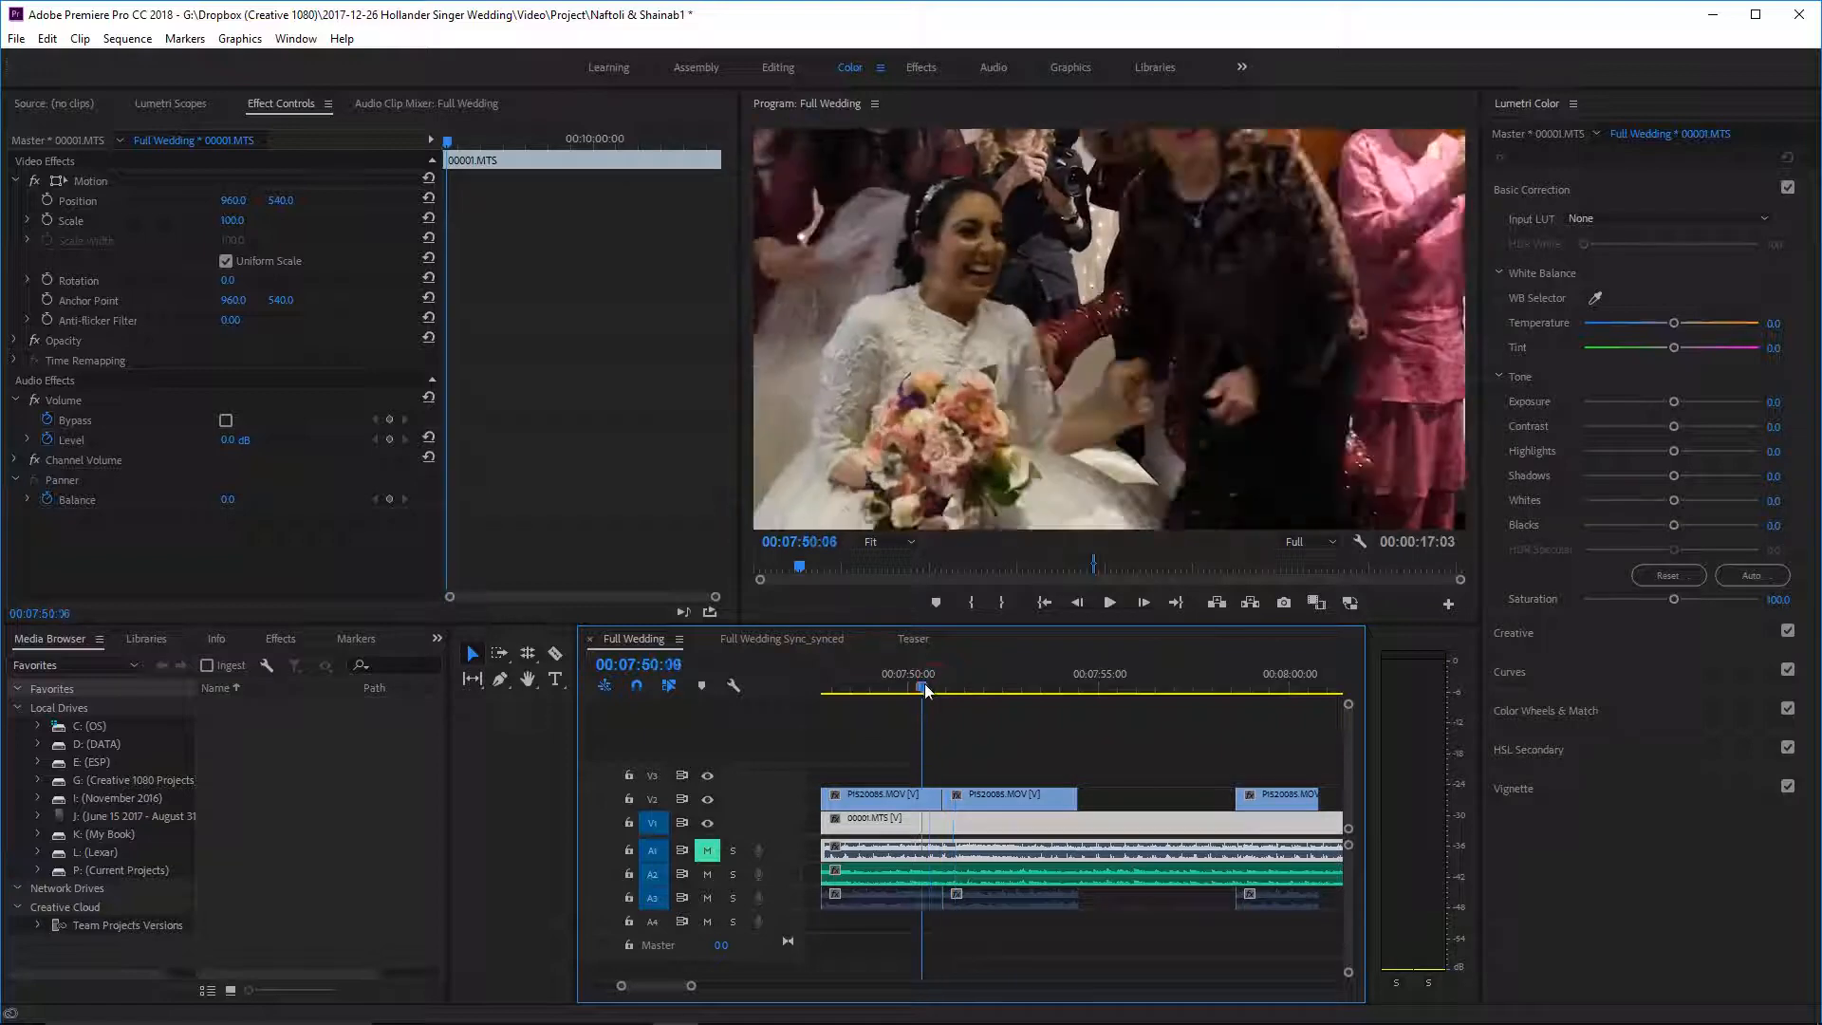
{"action": "key", "text": "space"}
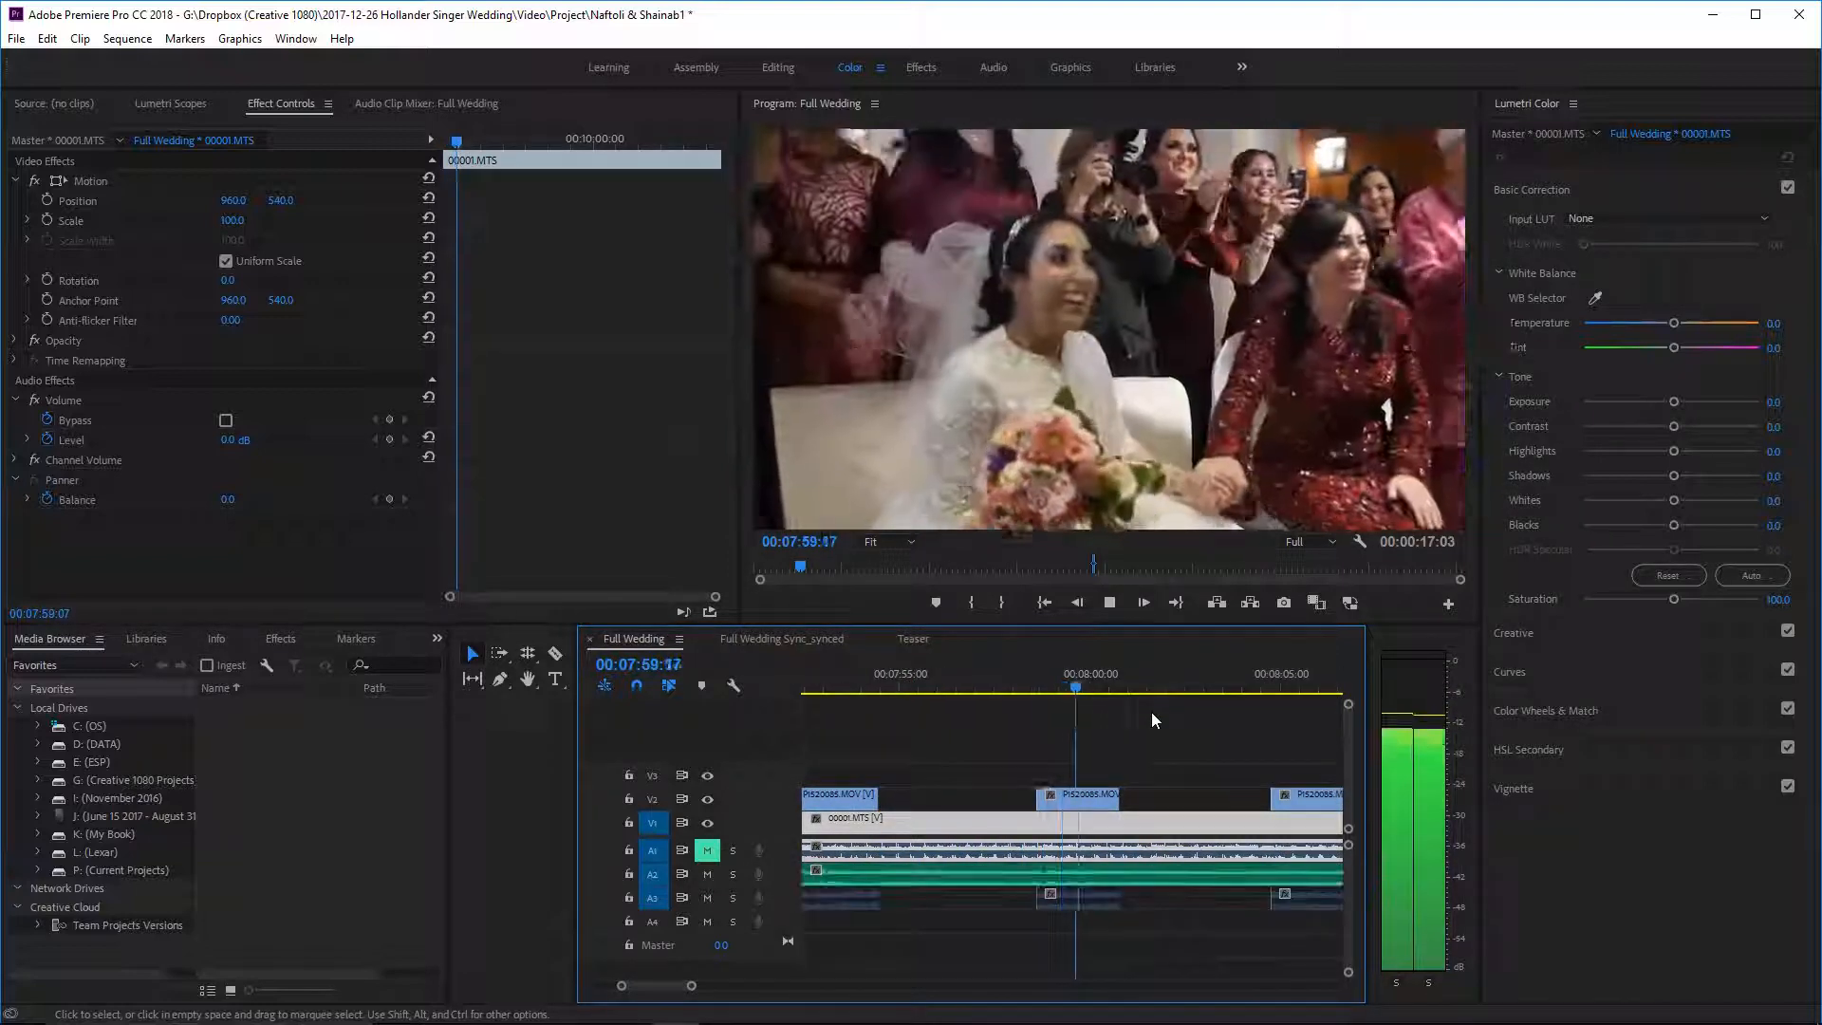
{"action": "left_click", "coordinate": [988, 680]}
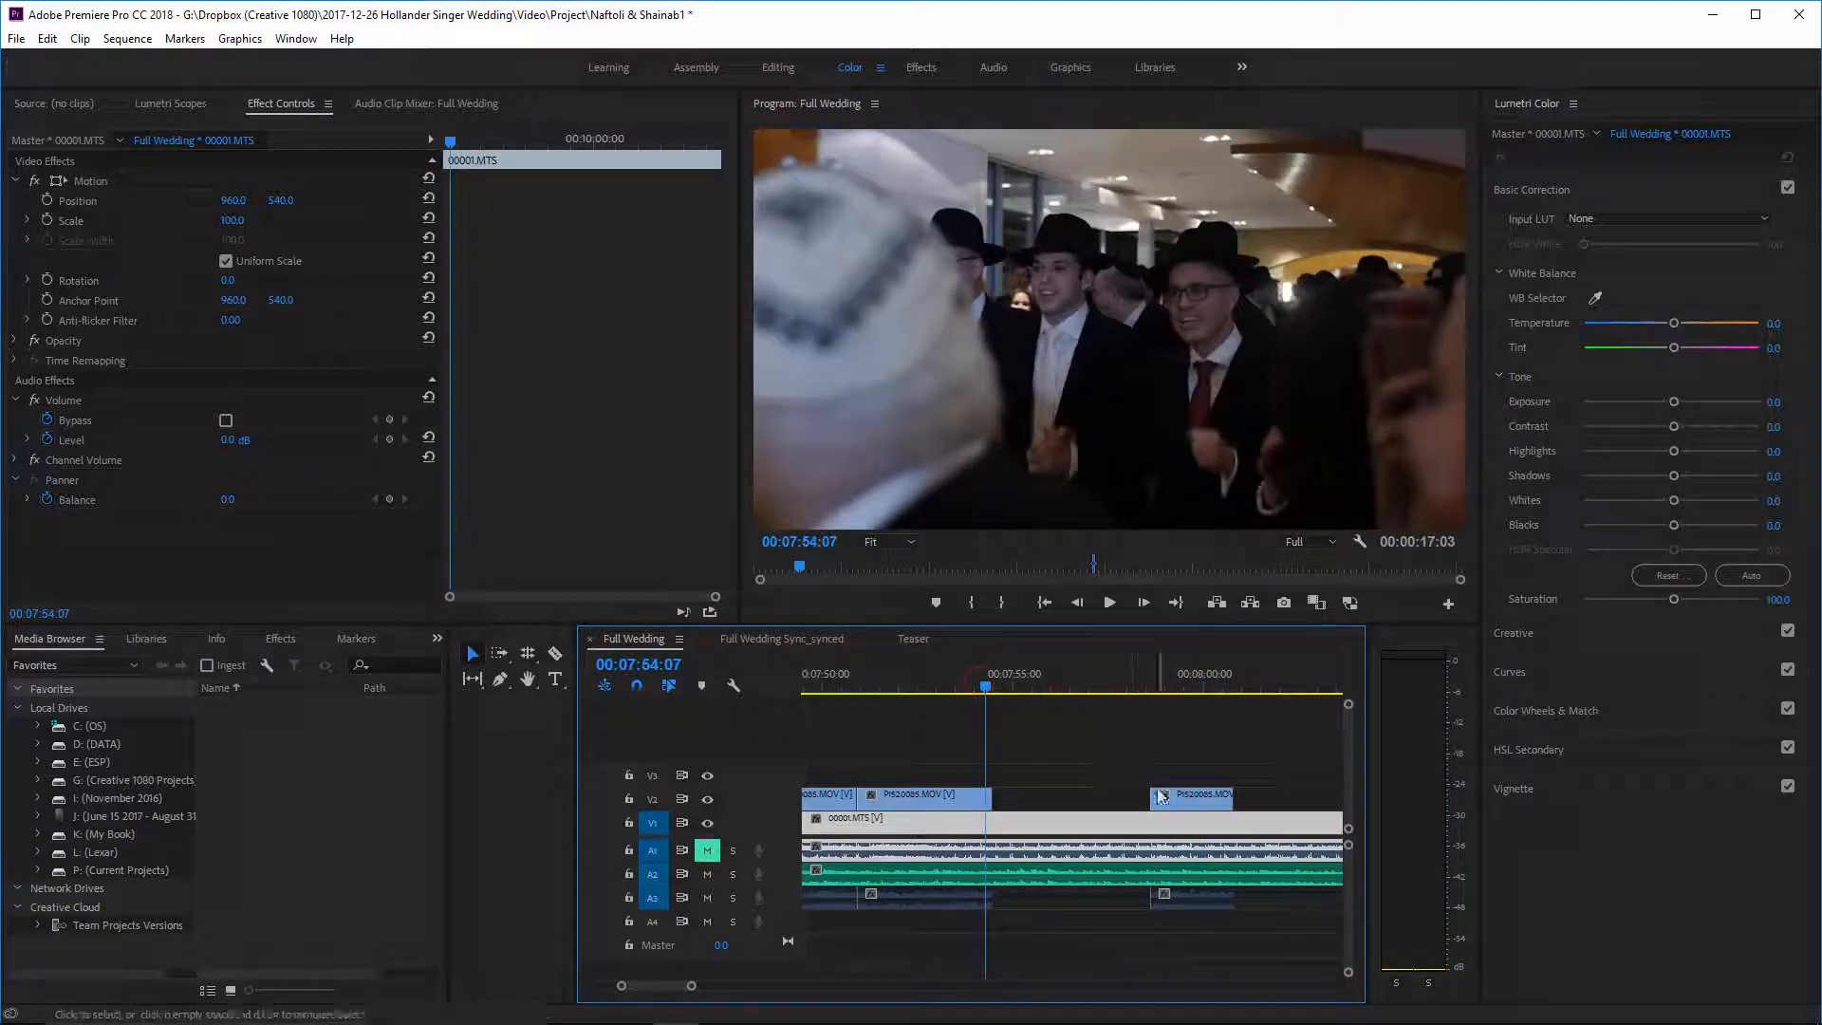
- Select the first two P1520085.MOV clips on V2 and move them together so they butt against the third V2 clip
{"action": "scroll", "coordinate": [911, 755], "scroll_direction": "up", "scroll_amount": 1}
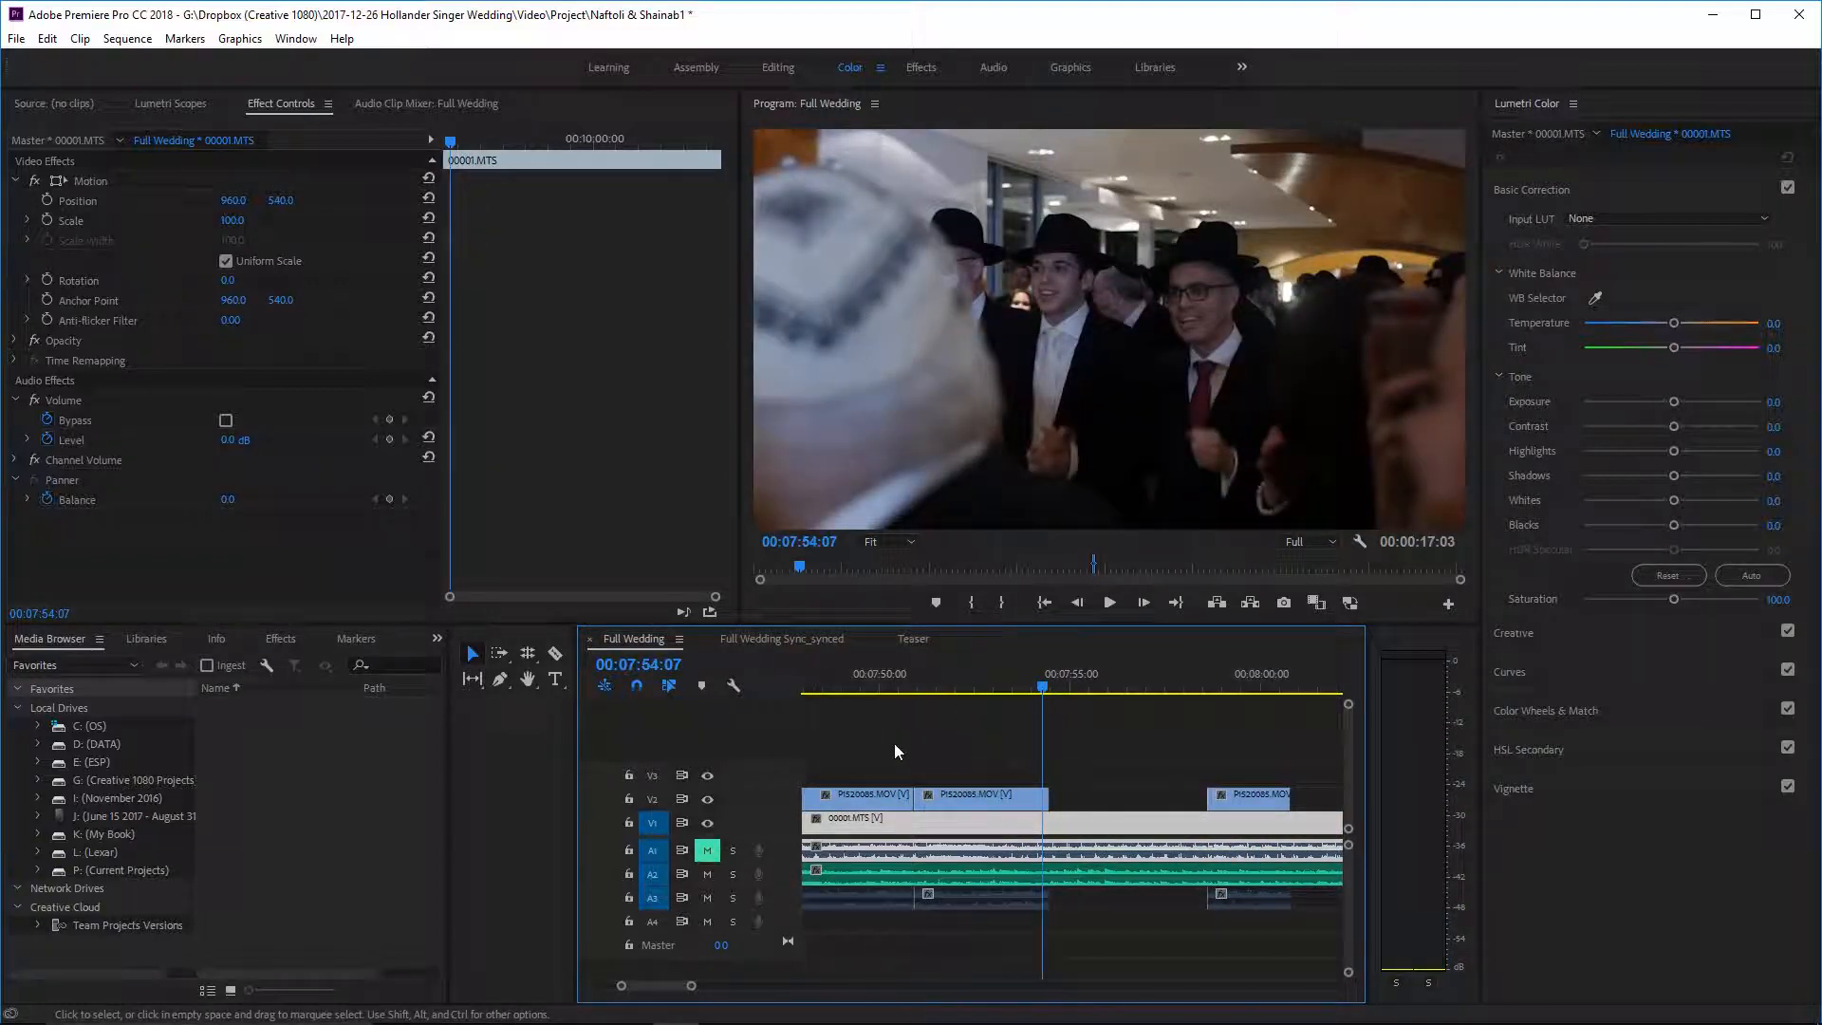
{"action": "left_click_drag", "start_coordinate": [894, 743], "coordinate": [1120, 803]}
{"action": "scroll", "coordinate": [1115, 805], "scroll_direction": "down", "scroll_amount": 3}
{"action": "scroll", "coordinate": [1025, 807], "scroll_direction": "up", "scroll_amount": 7}
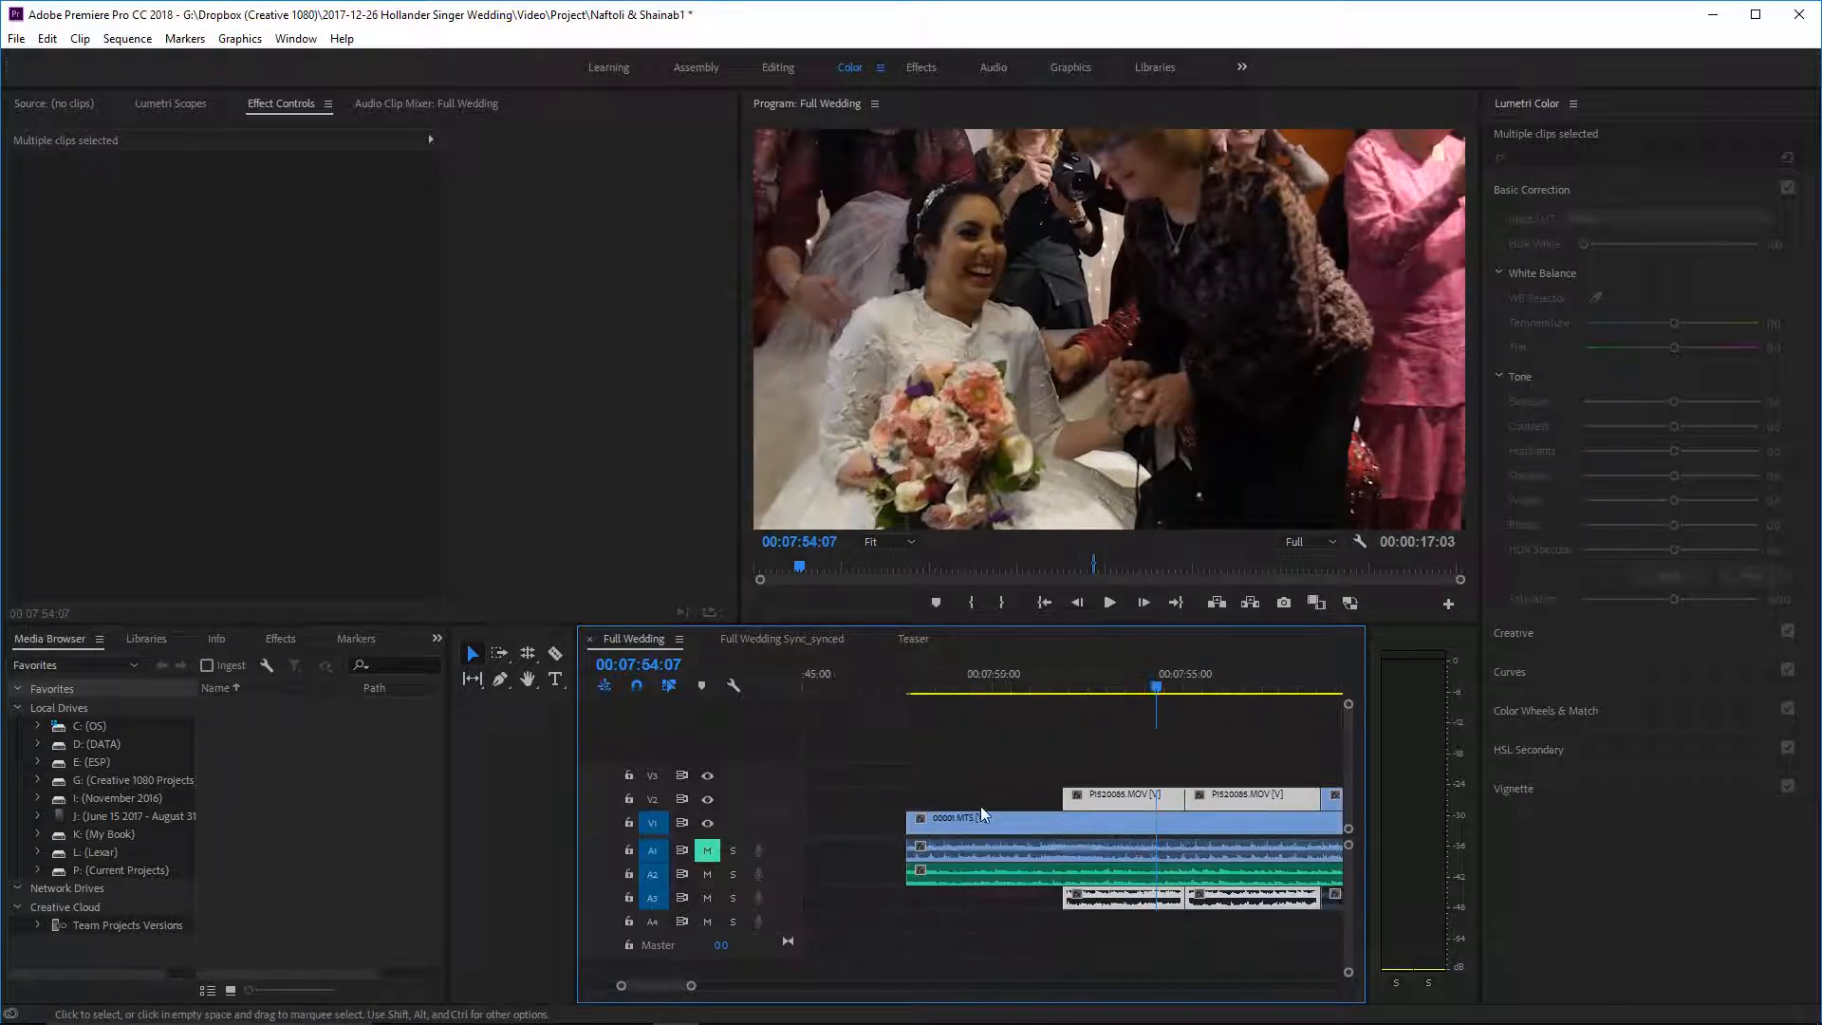
{"action": "scroll", "coordinate": [1035, 745], "scroll_direction": "down", "scroll_amount": 3}
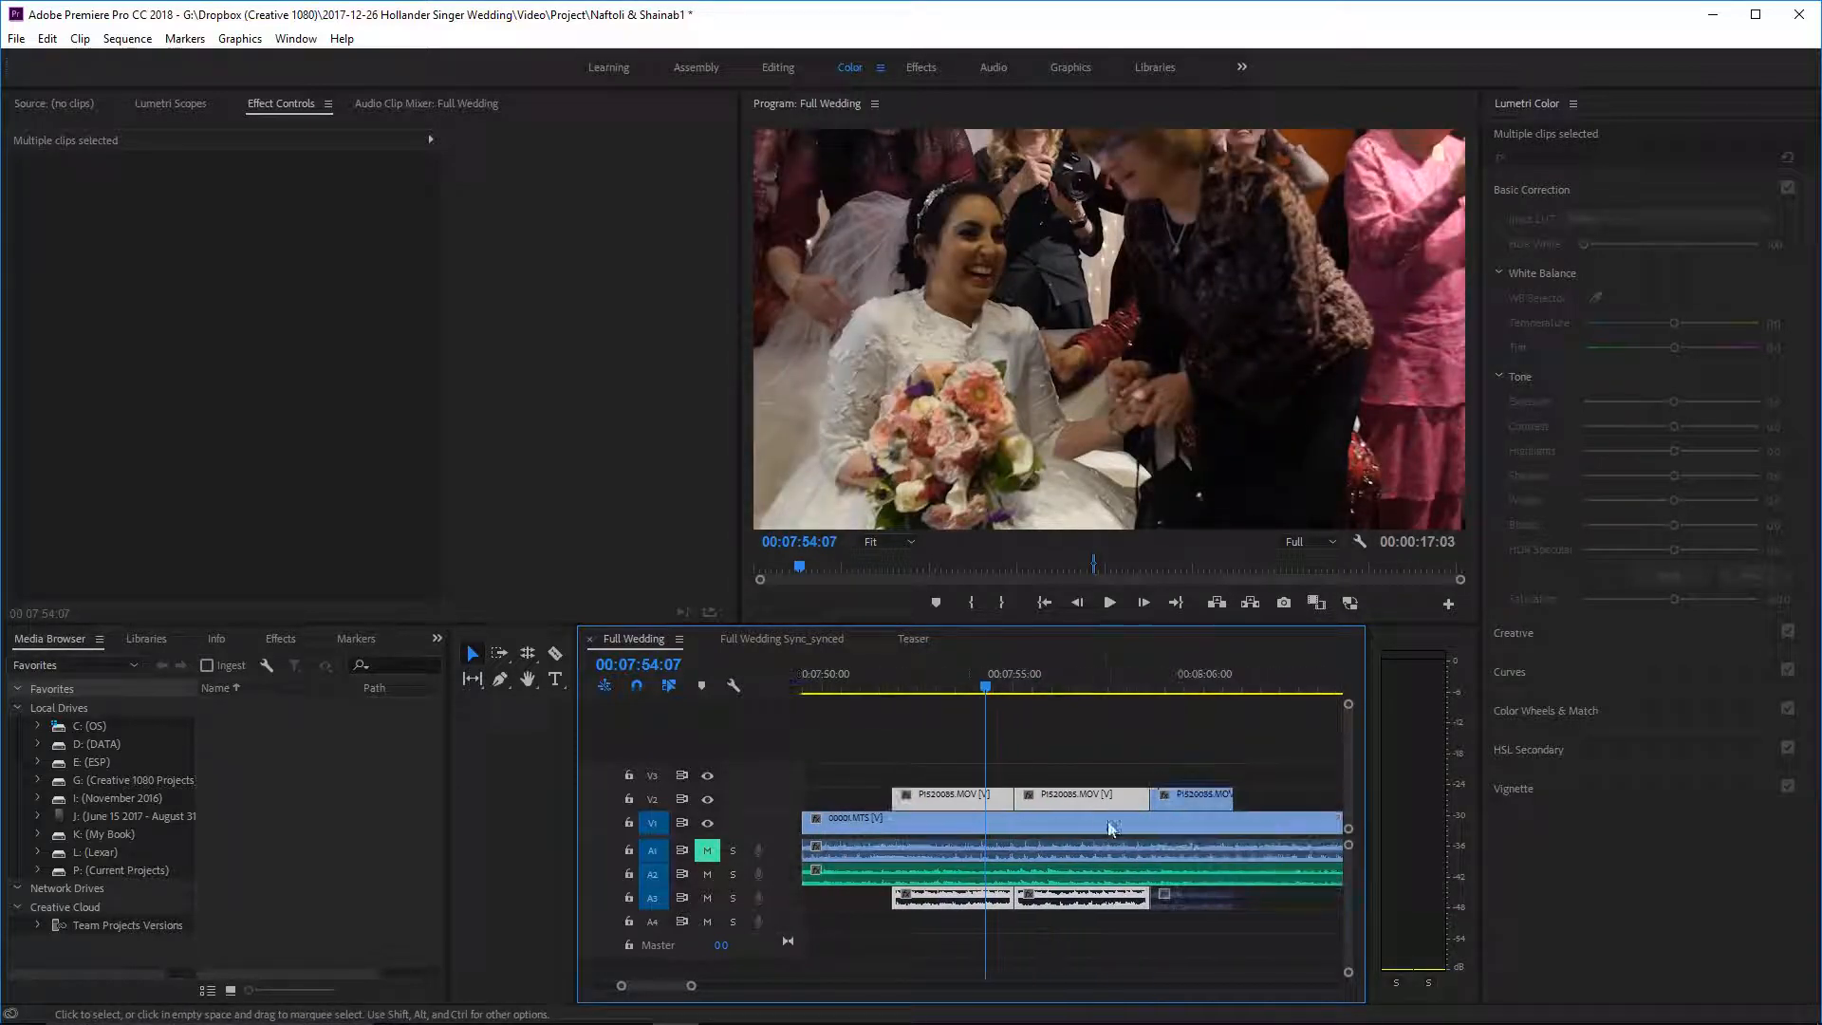
- Split the 00001.MTS clip on V1 at 00:08:00:20, where the third V2 clip ends
{"action": "left_click_drag", "start_coordinate": [1166, 676], "coordinate": [1238, 692]}
{"action": "left_click_drag", "start_coordinate": [1256, 691], "coordinate": [1067, 681]}
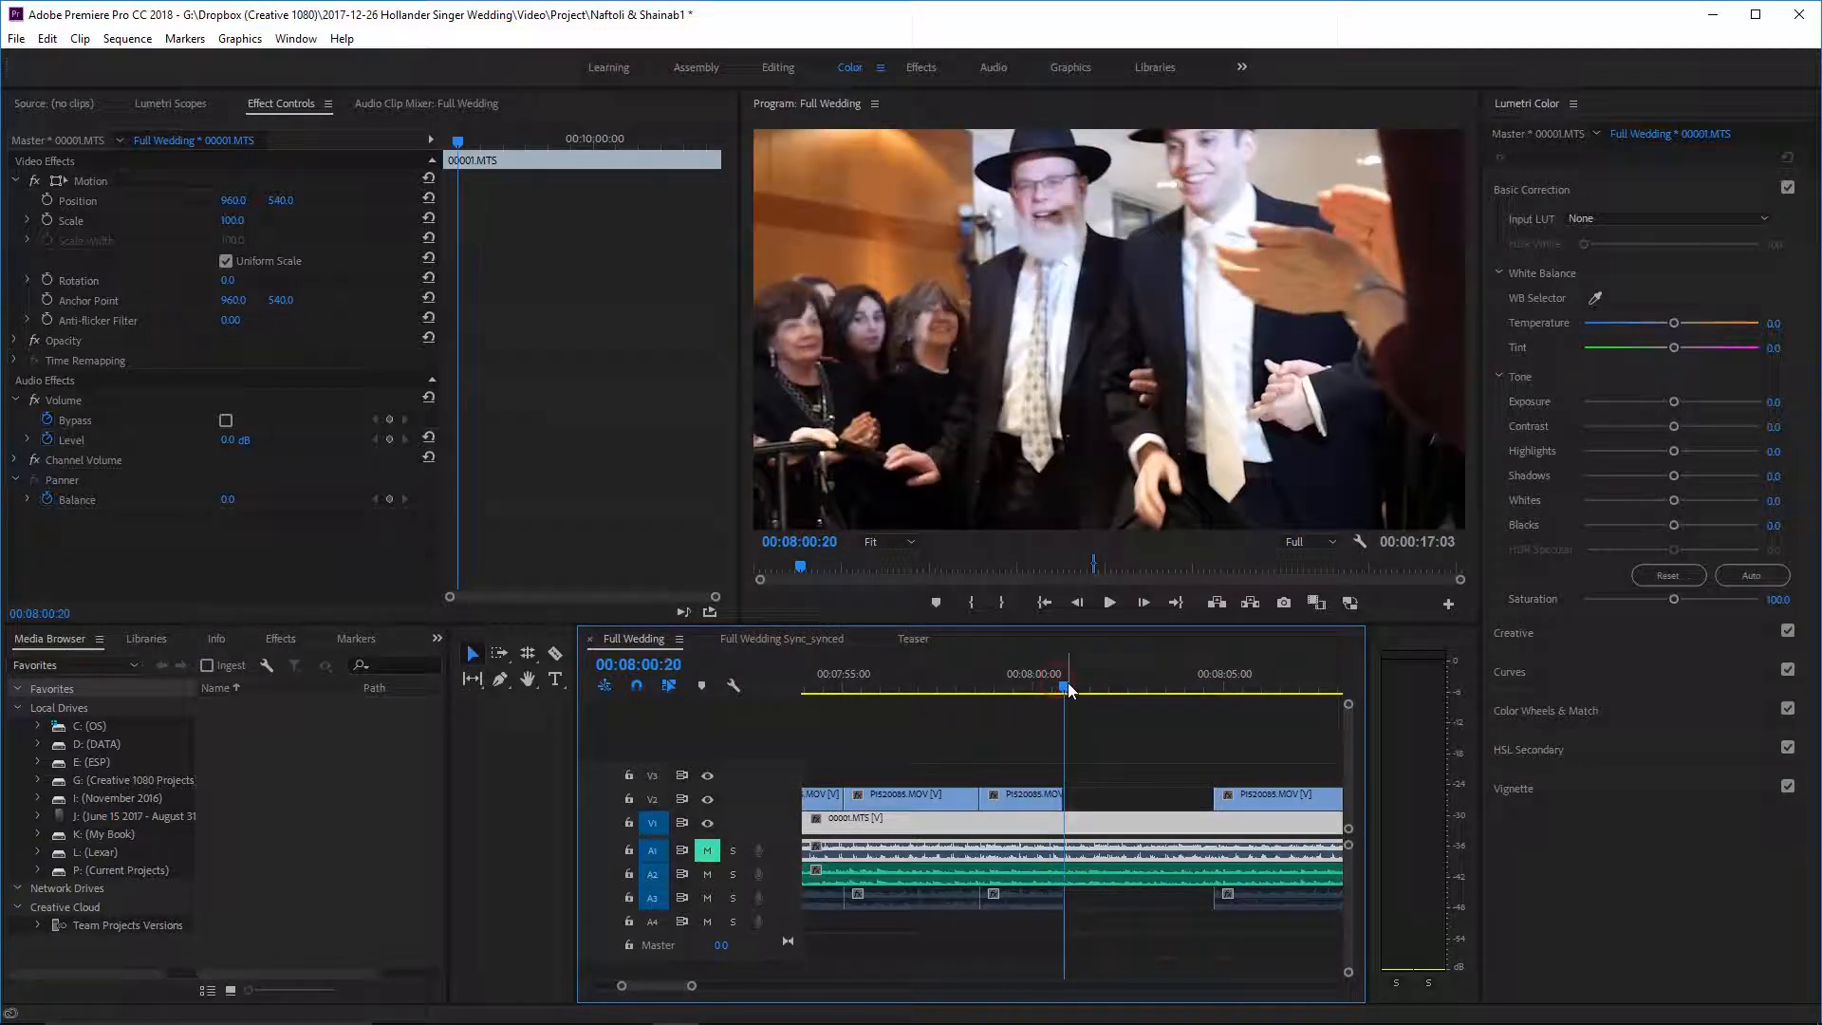
{"action": "key", "text": "c"}
{"action": "key", "text": "space"}
{"action": "left_click", "coordinate": [1068, 830]}
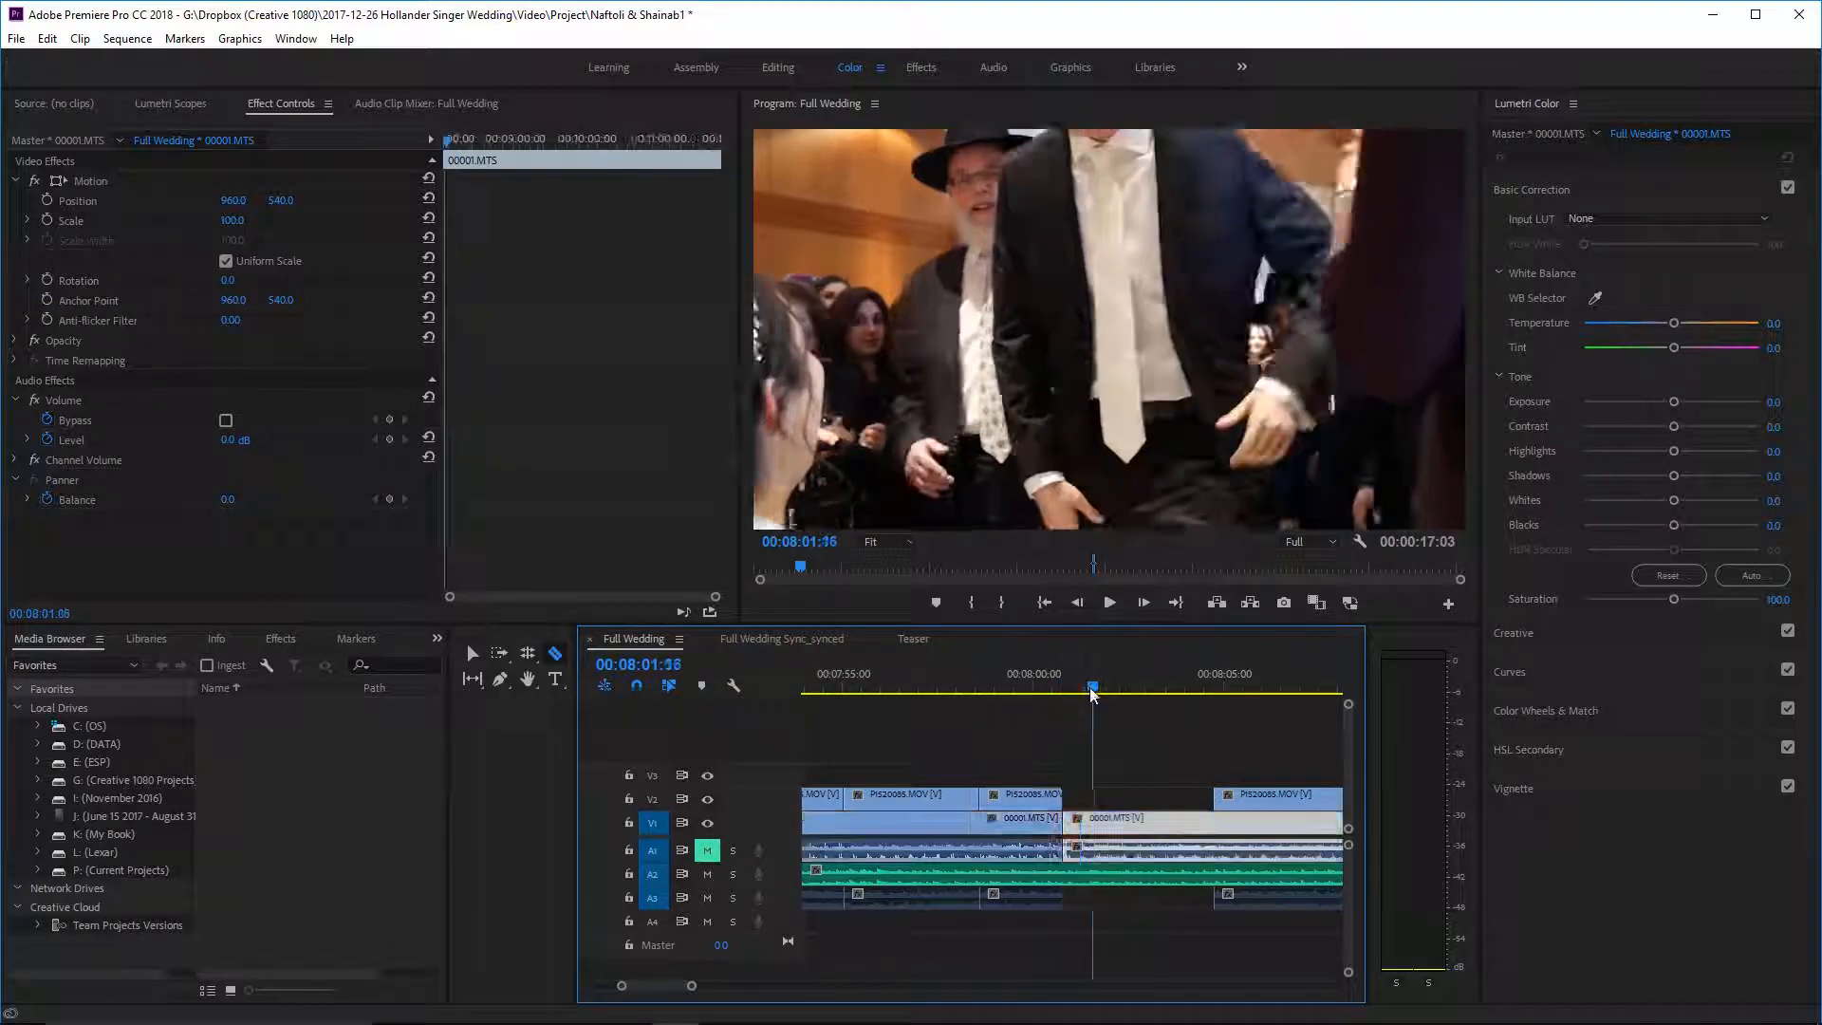
- Split 00001.MTS on V1 again at 00:08:02:23 and slip the short segment between the cuts to earlier footage
{"action": "mouse_move", "coordinate": [1146, 696]}
{"action": "left_mouse_down"}
{"action": "mouse_move", "coordinate": [1220, 697]}
{"action": "mouse_move", "coordinate": [1144, 697]}
{"action": "left_mouse_up"}
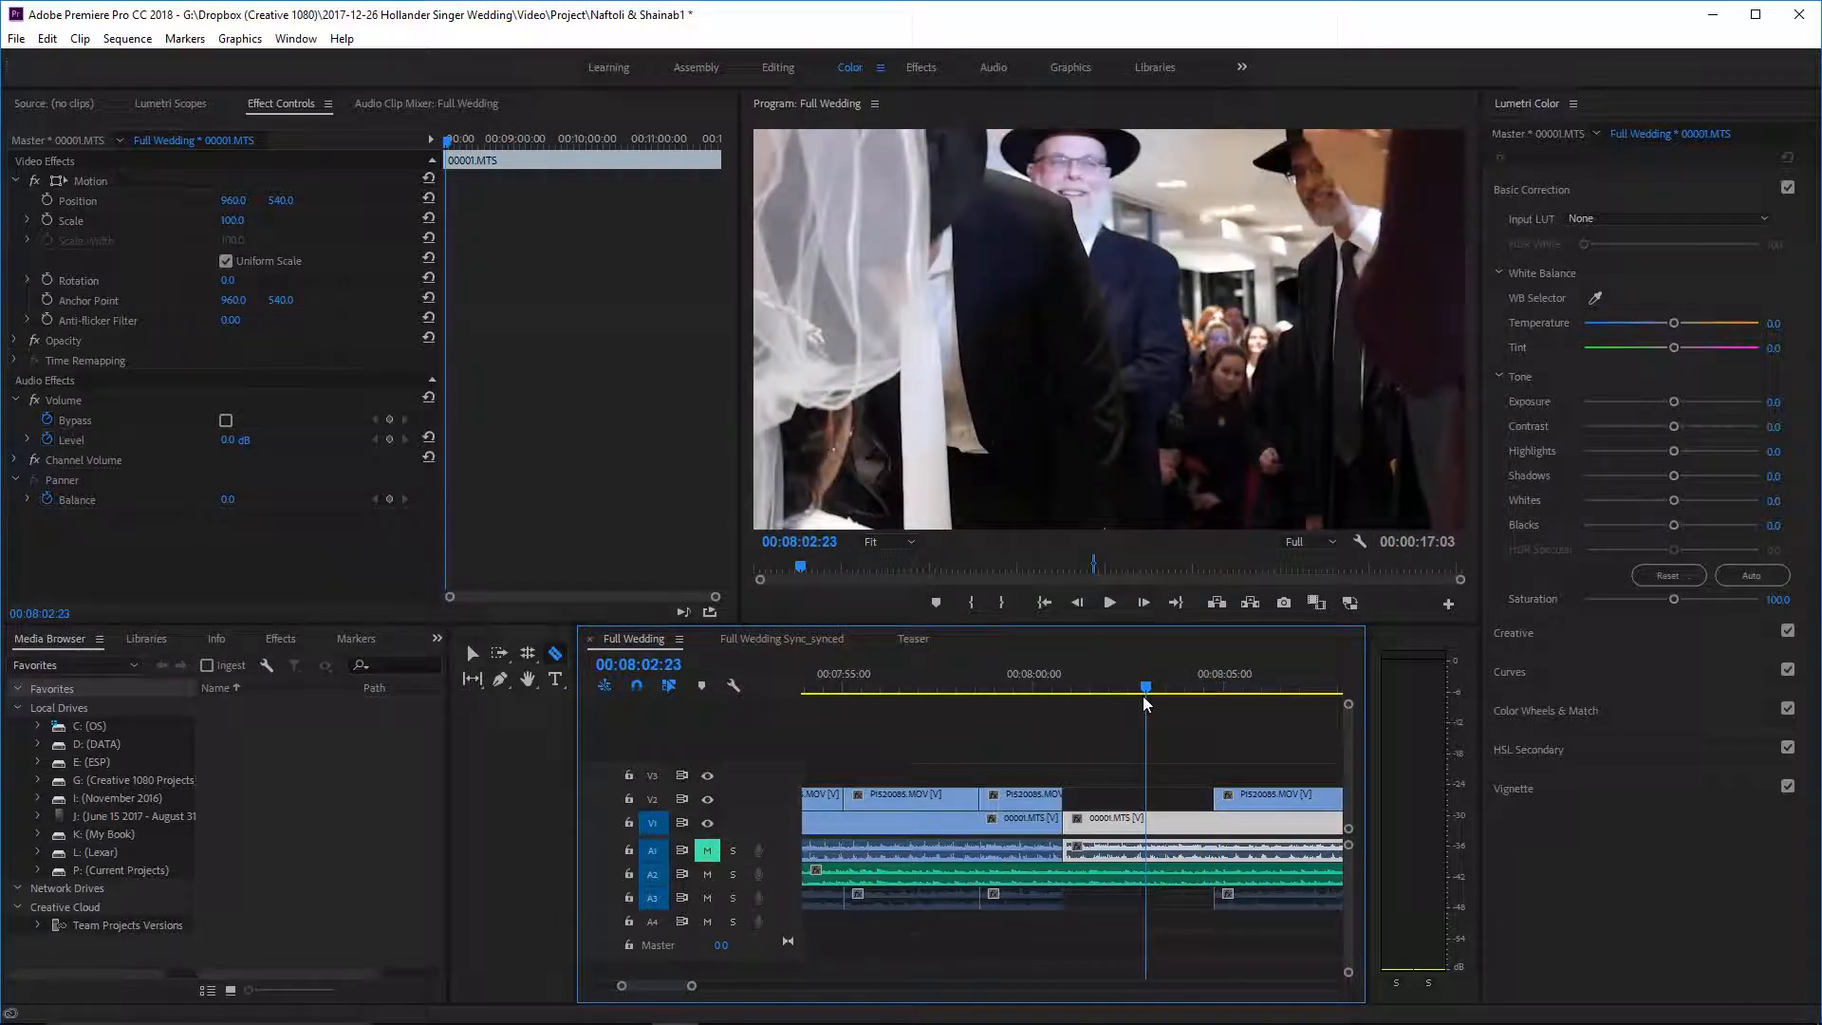
{"action": "left_click", "coordinate": [1147, 818]}
{"action": "key", "text": "y"}
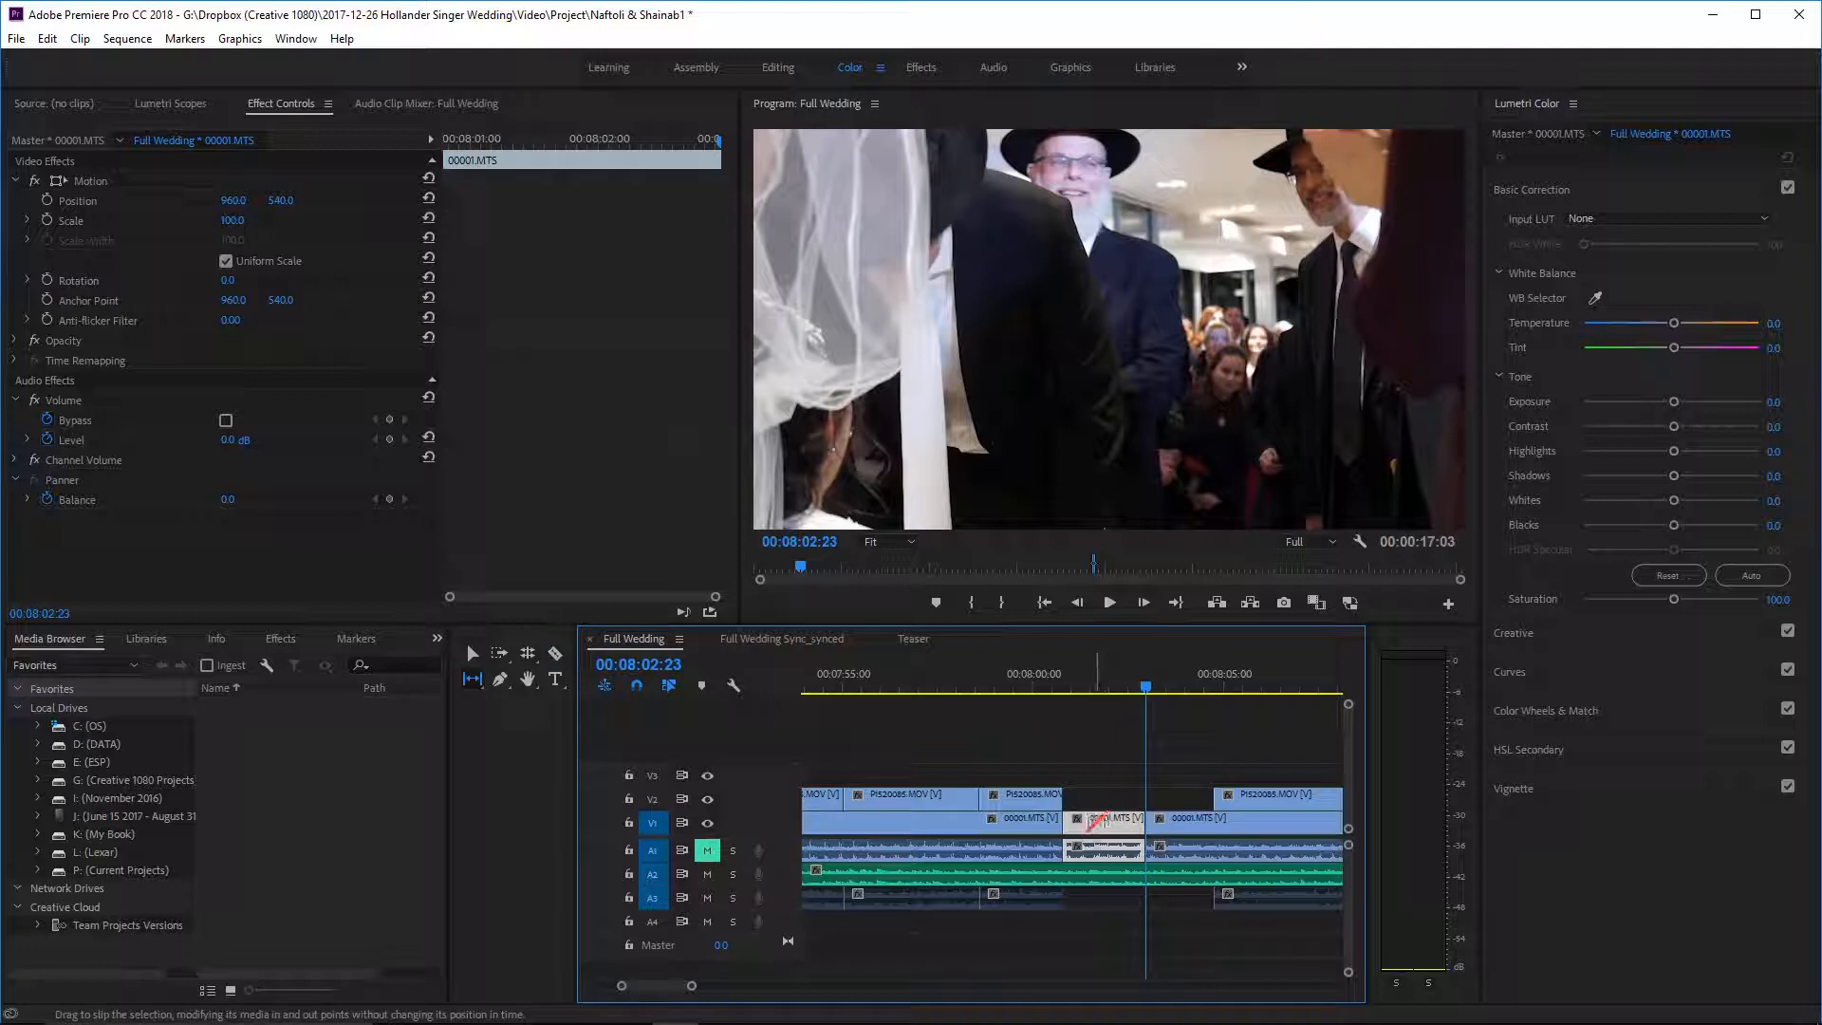
{"action": "left_click_drag", "start_coordinate": [1091, 820], "coordinate": [1170, 818]}
{"action": "key", "text": "v"}
- Play back the slipped V1 segment from 00:08:00:17 into the next V2 clip to check the transitions
{"action": "left_click_drag", "start_coordinate": [1097, 685], "coordinate": [1061, 686]}
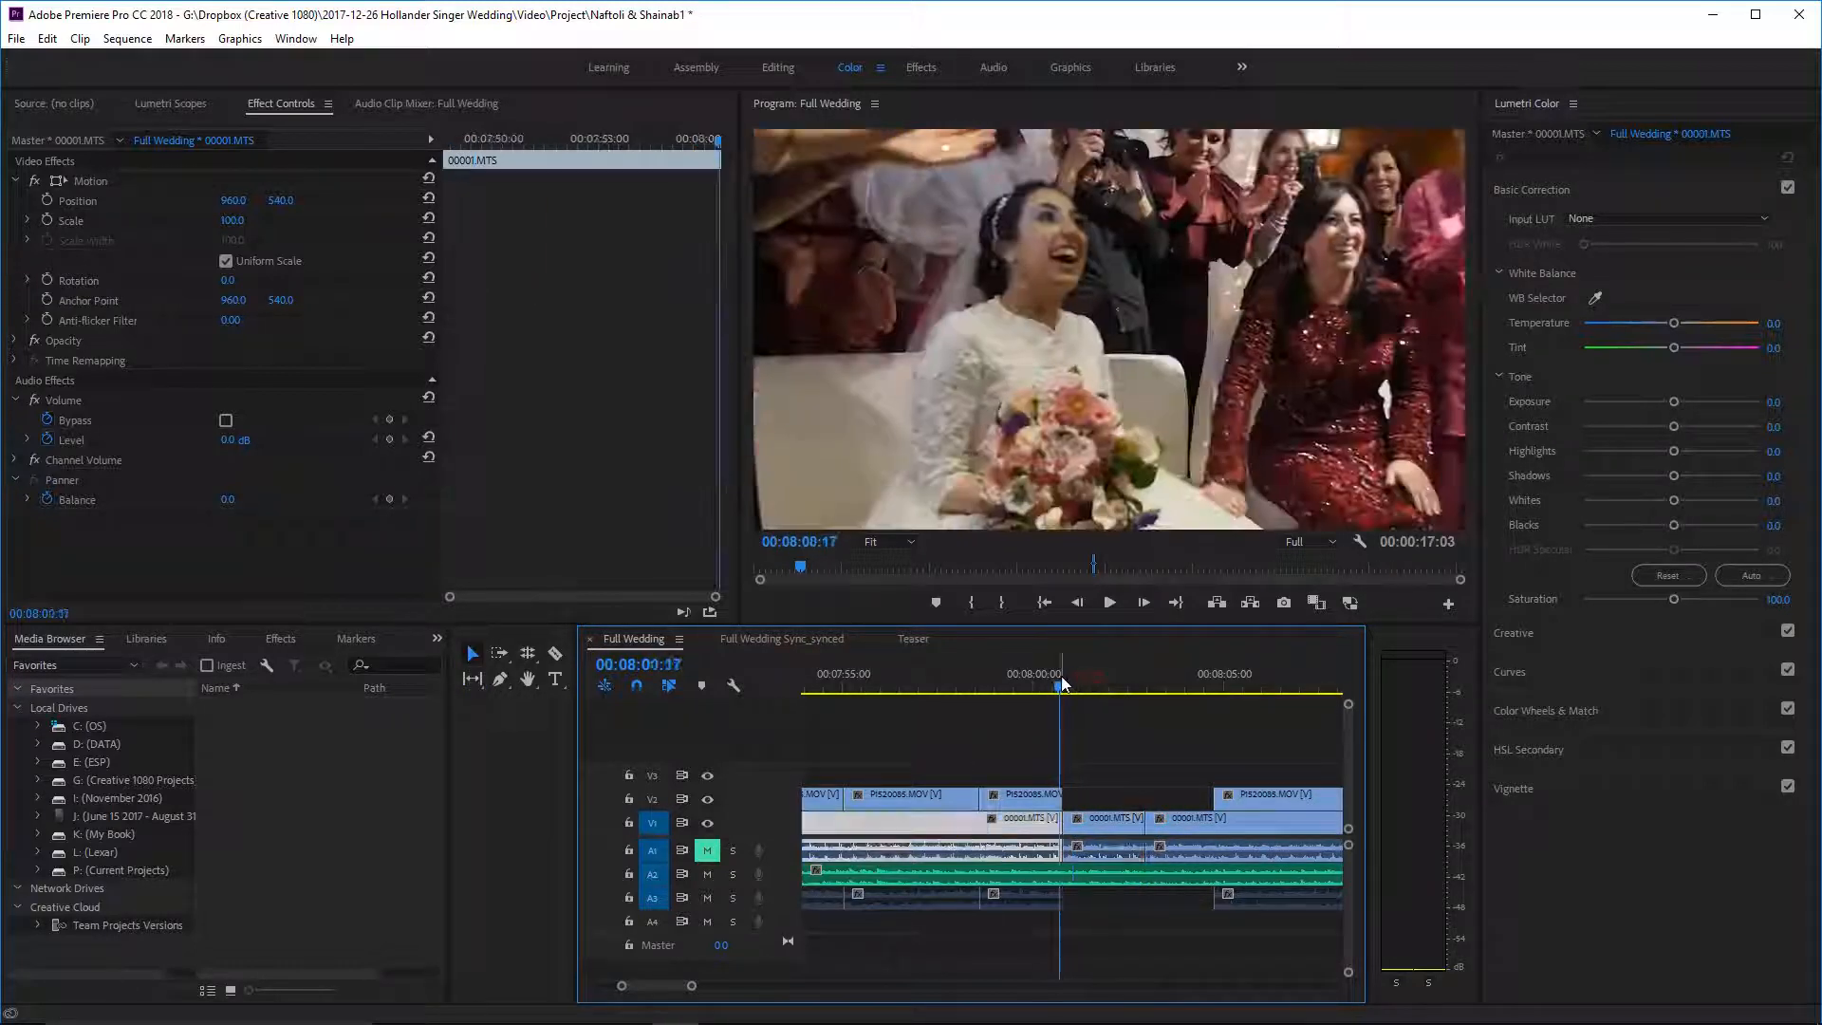
{"action": "key", "text": "space"}
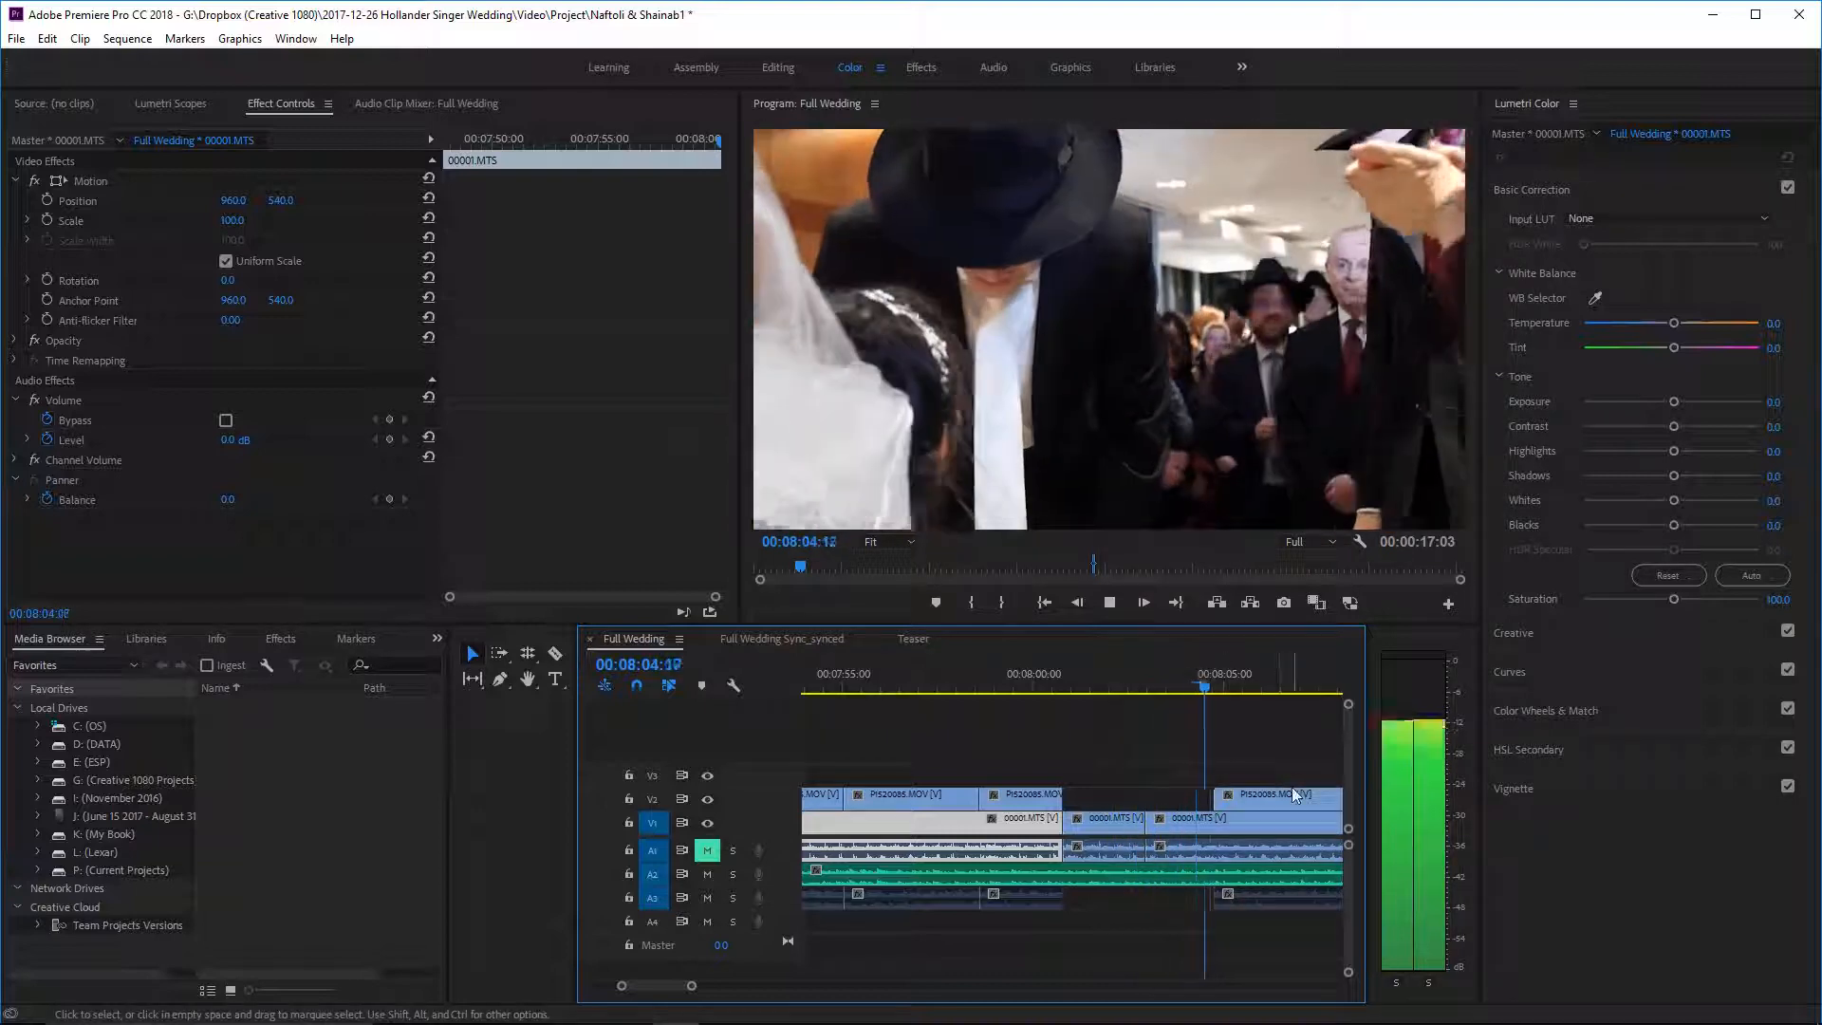
{"action": "key", "text": "space"}
{"action": "scroll", "coordinate": [1270, 786], "scroll_direction": "down", "scroll_amount": 1}
- Try moving the long V2 clip earlier to the end of the slipped V1 segment, play it back, and undo the move
{"action": "left_click_drag", "start_coordinate": [1027, 691], "coordinate": [1086, 689]}
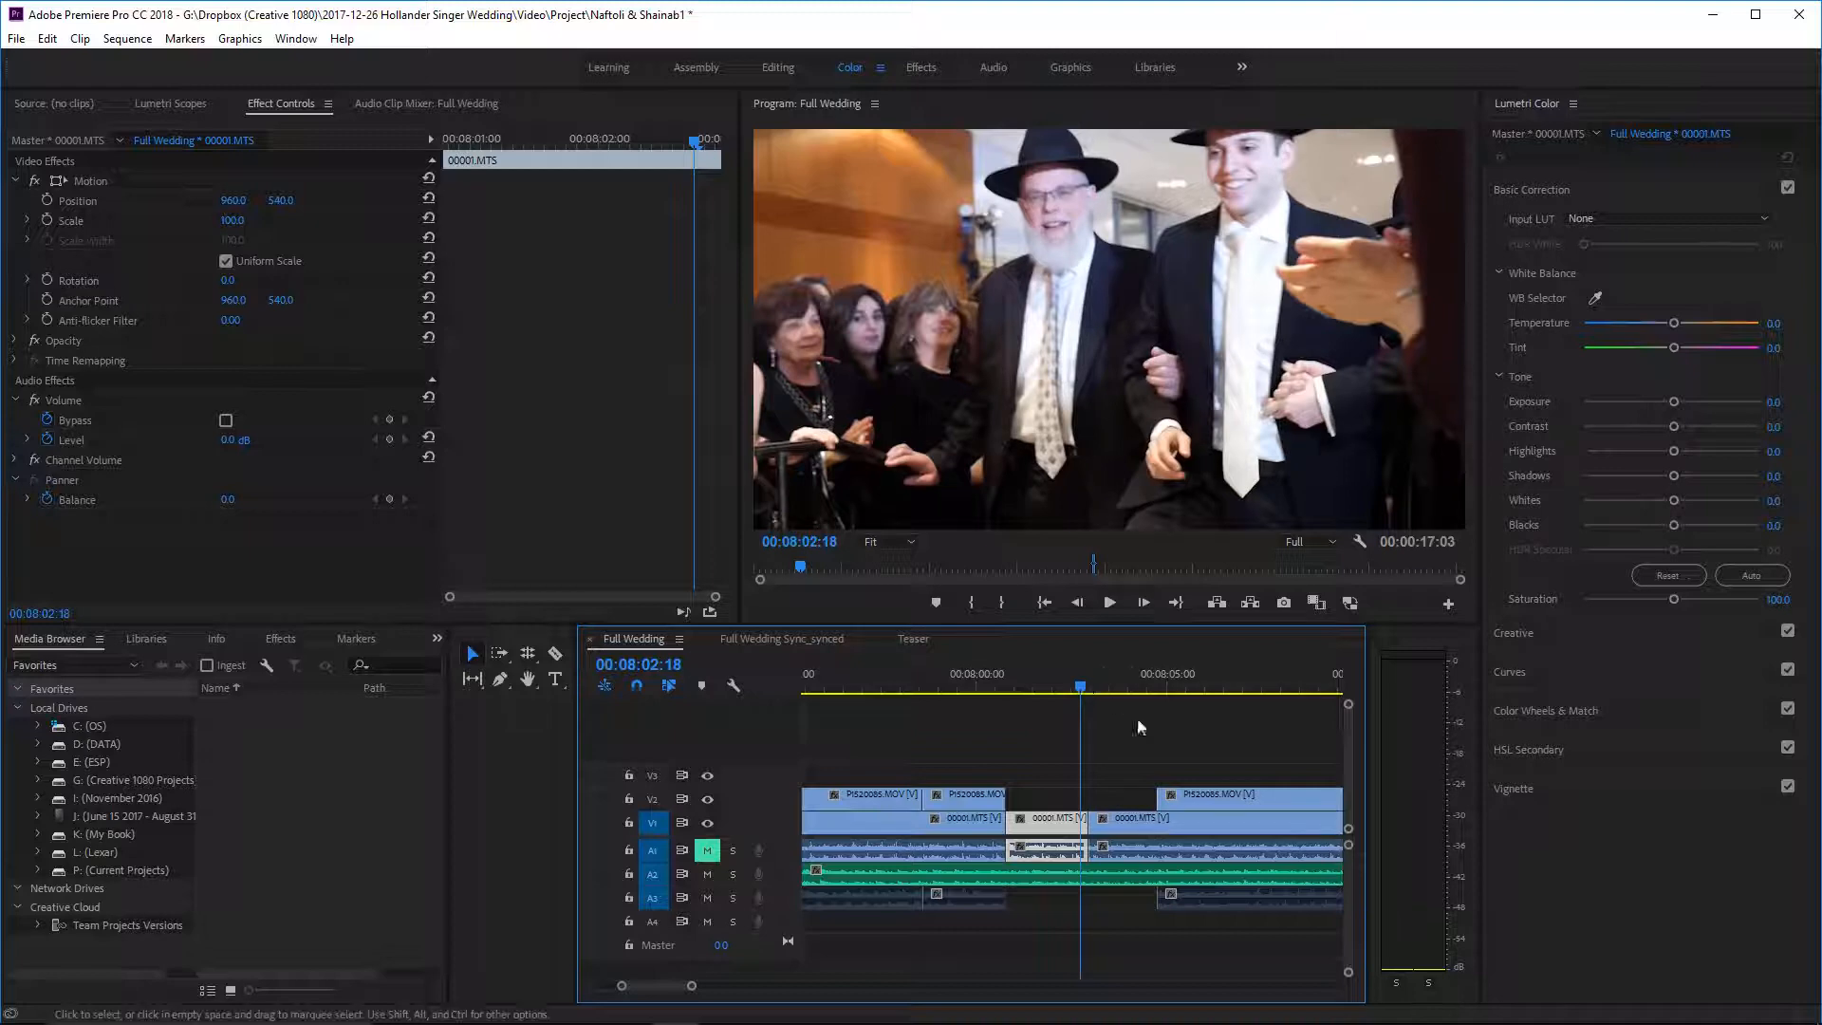
{"action": "left_click_drag", "start_coordinate": [1205, 797], "coordinate": [1135, 797]}
{"action": "key", "text": "space"}
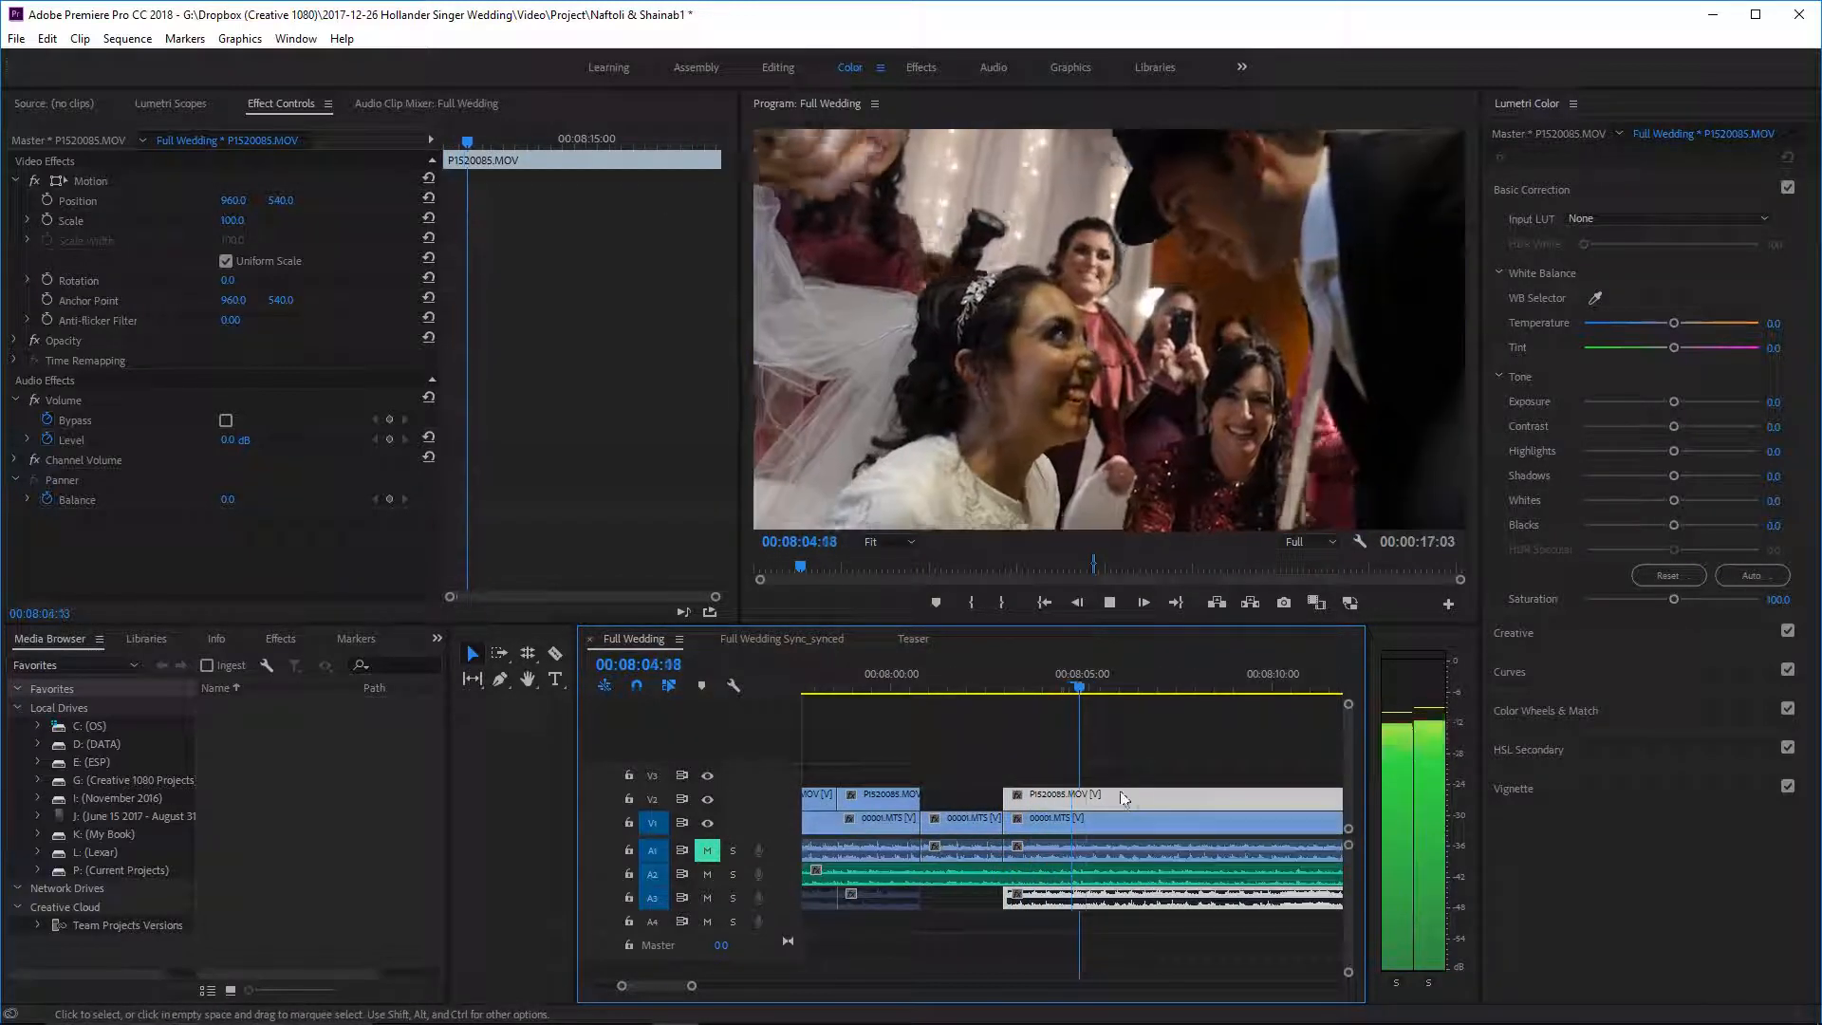
{"action": "key", "text": "ctrl+z"}
{"action": "key", "text": "space"}
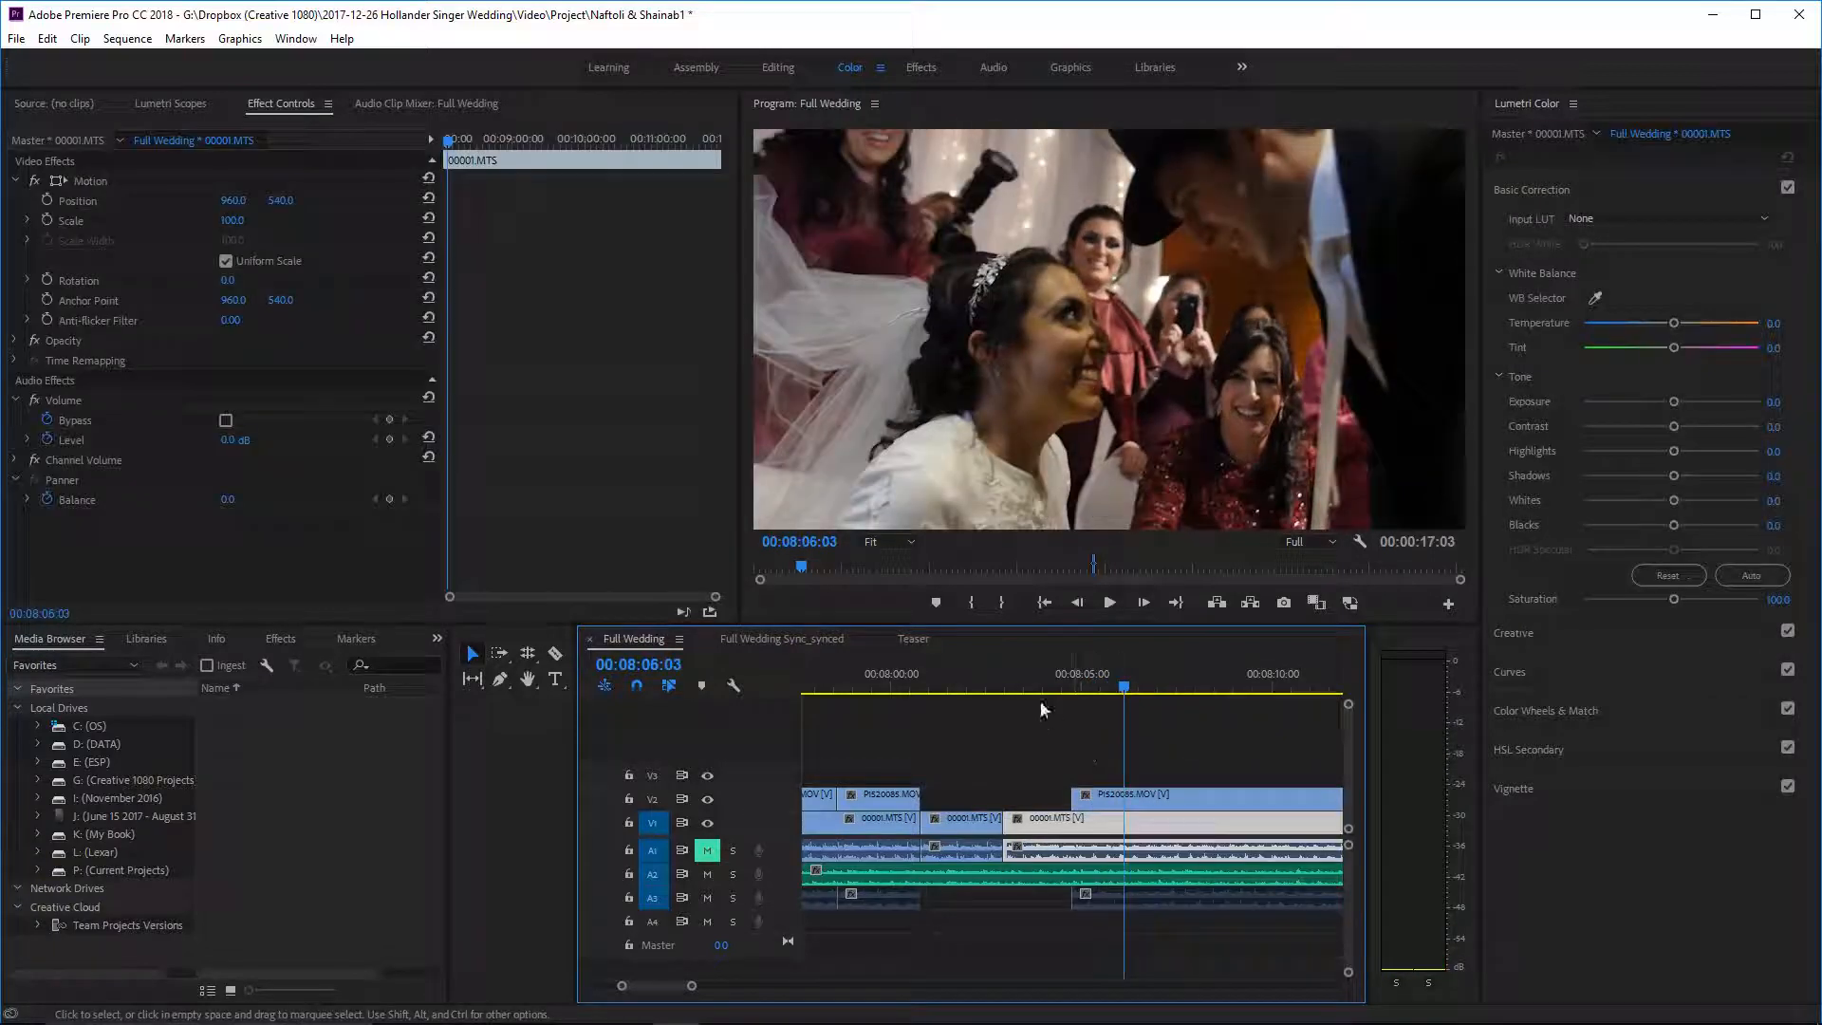
- Extend the end of the slipped V1 segment to the start of the long V2 clip and play back the result
{"action": "left_click", "coordinate": [984, 676]}
{"action": "left_click_drag", "start_coordinate": [1007, 821], "coordinate": [1067, 818]}
{"action": "key", "text": "space"}
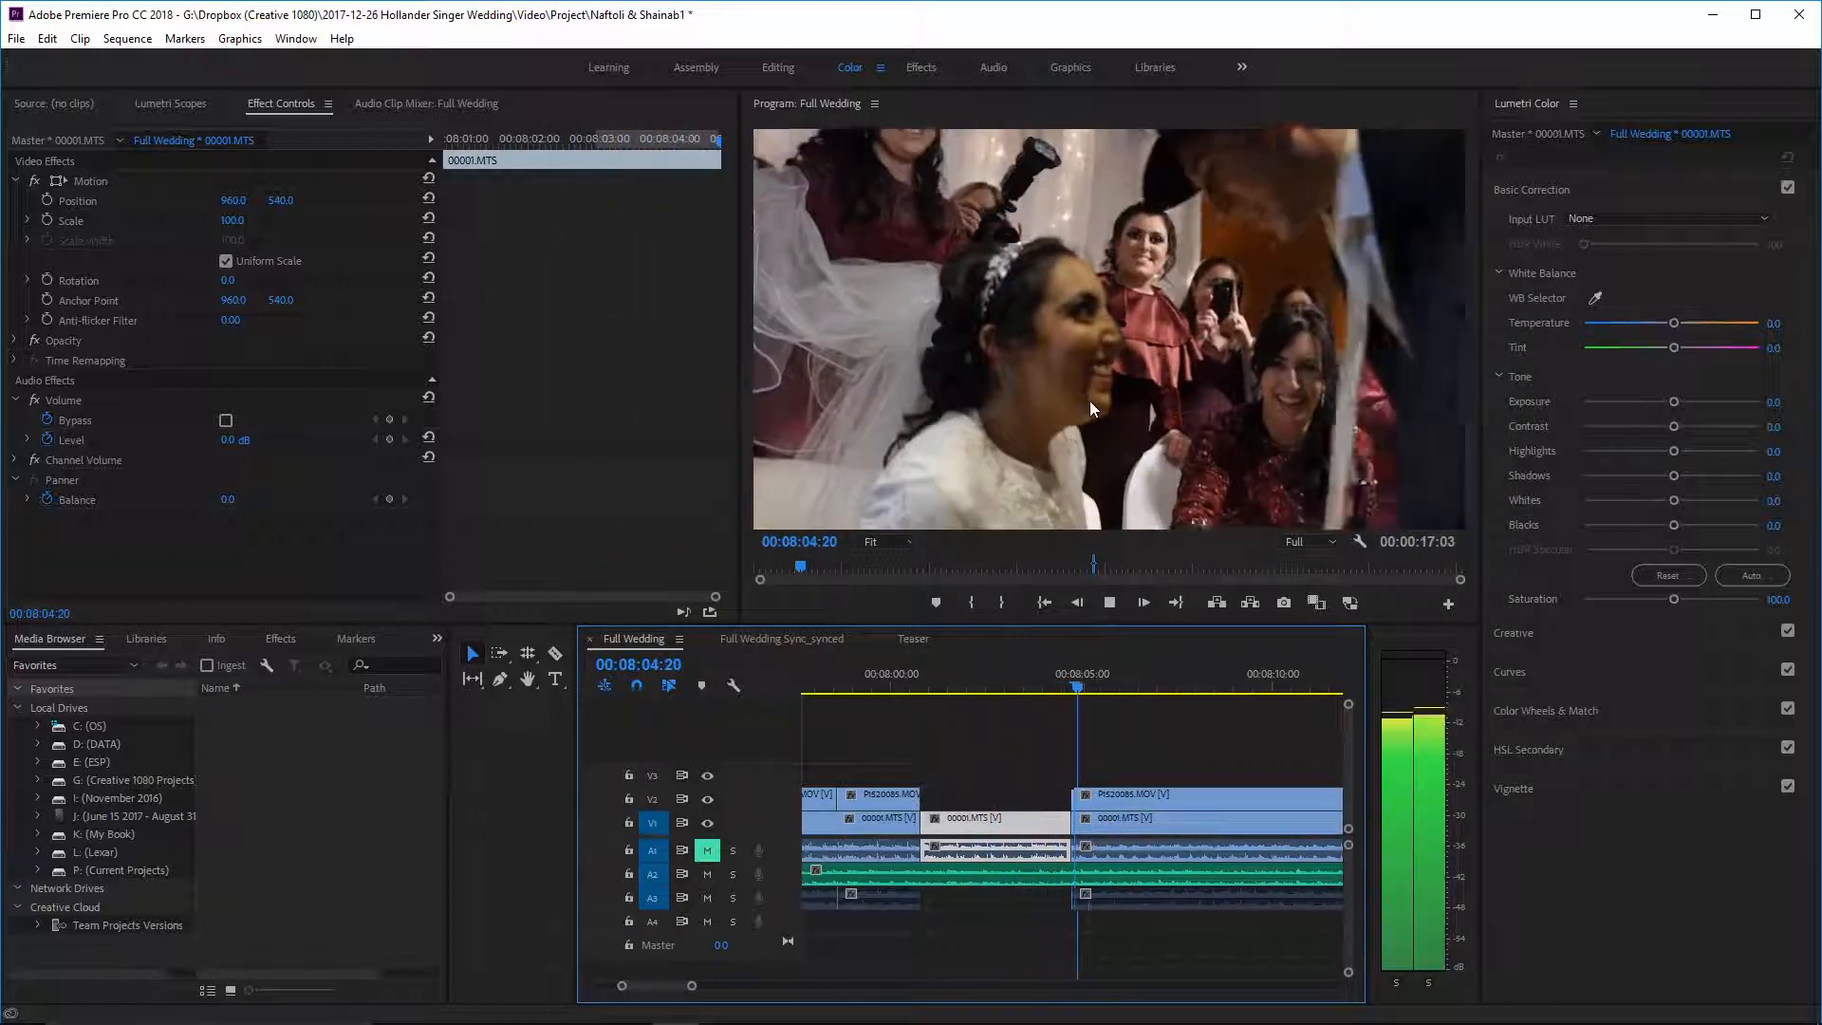
{"action": "key", "text": "space"}
- Undo the extension and the slip of the short V1 segment, and play back the original footage from the third V2 clip's end
{"action": "scroll", "coordinate": [1169, 795], "scroll_direction": "up", "scroll_amount": 2}
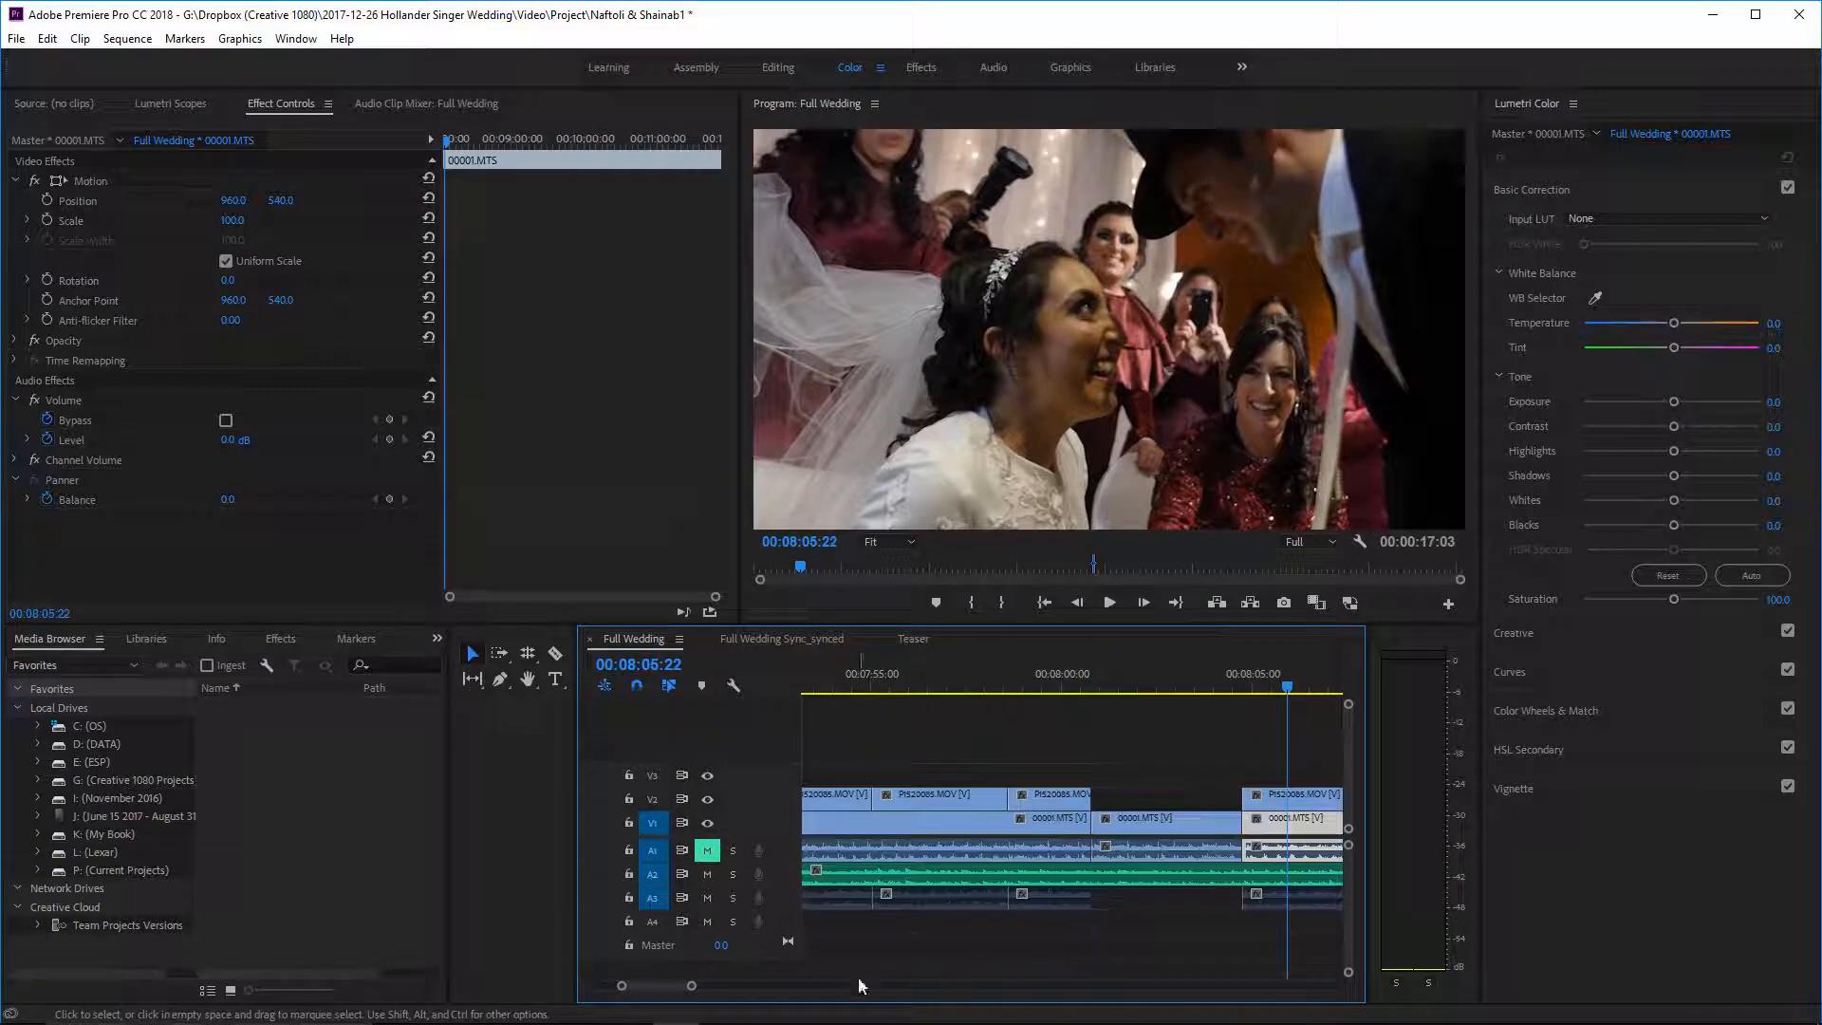
{"action": "left_click_drag", "start_coordinate": [691, 987], "coordinate": [732, 986]}
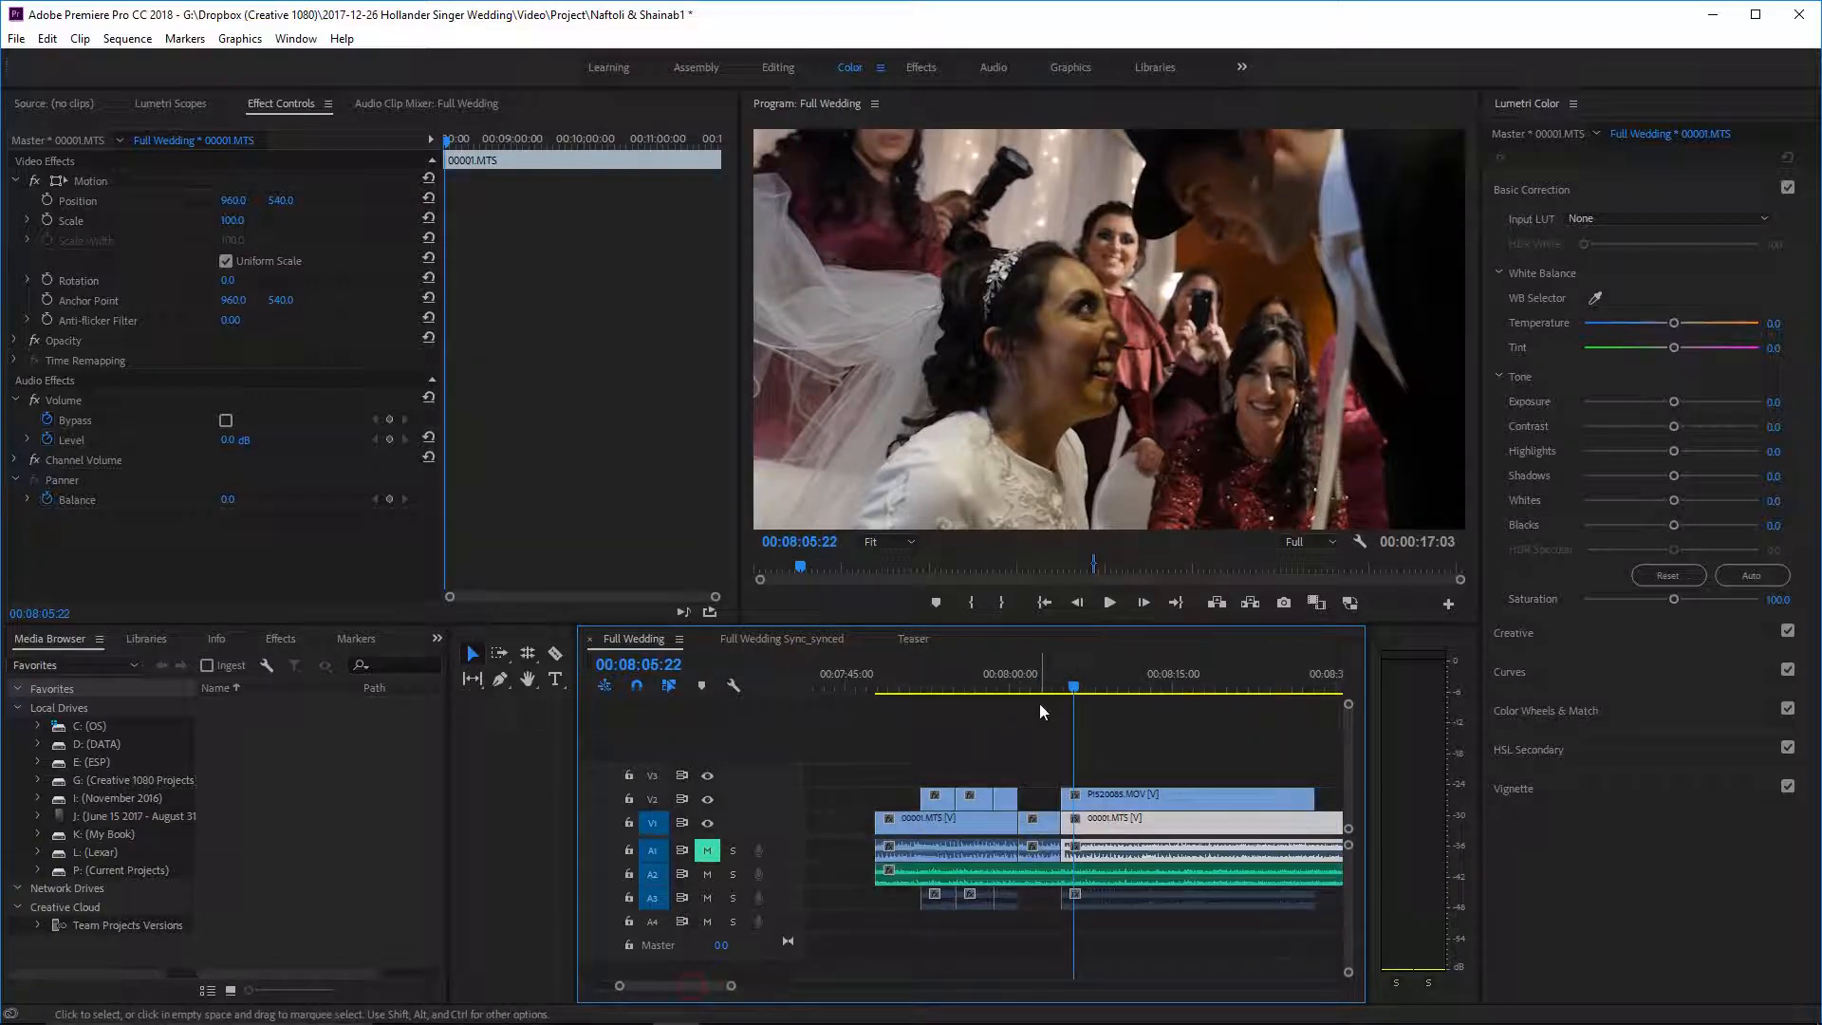
{"action": "left_click", "coordinate": [1035, 674]}
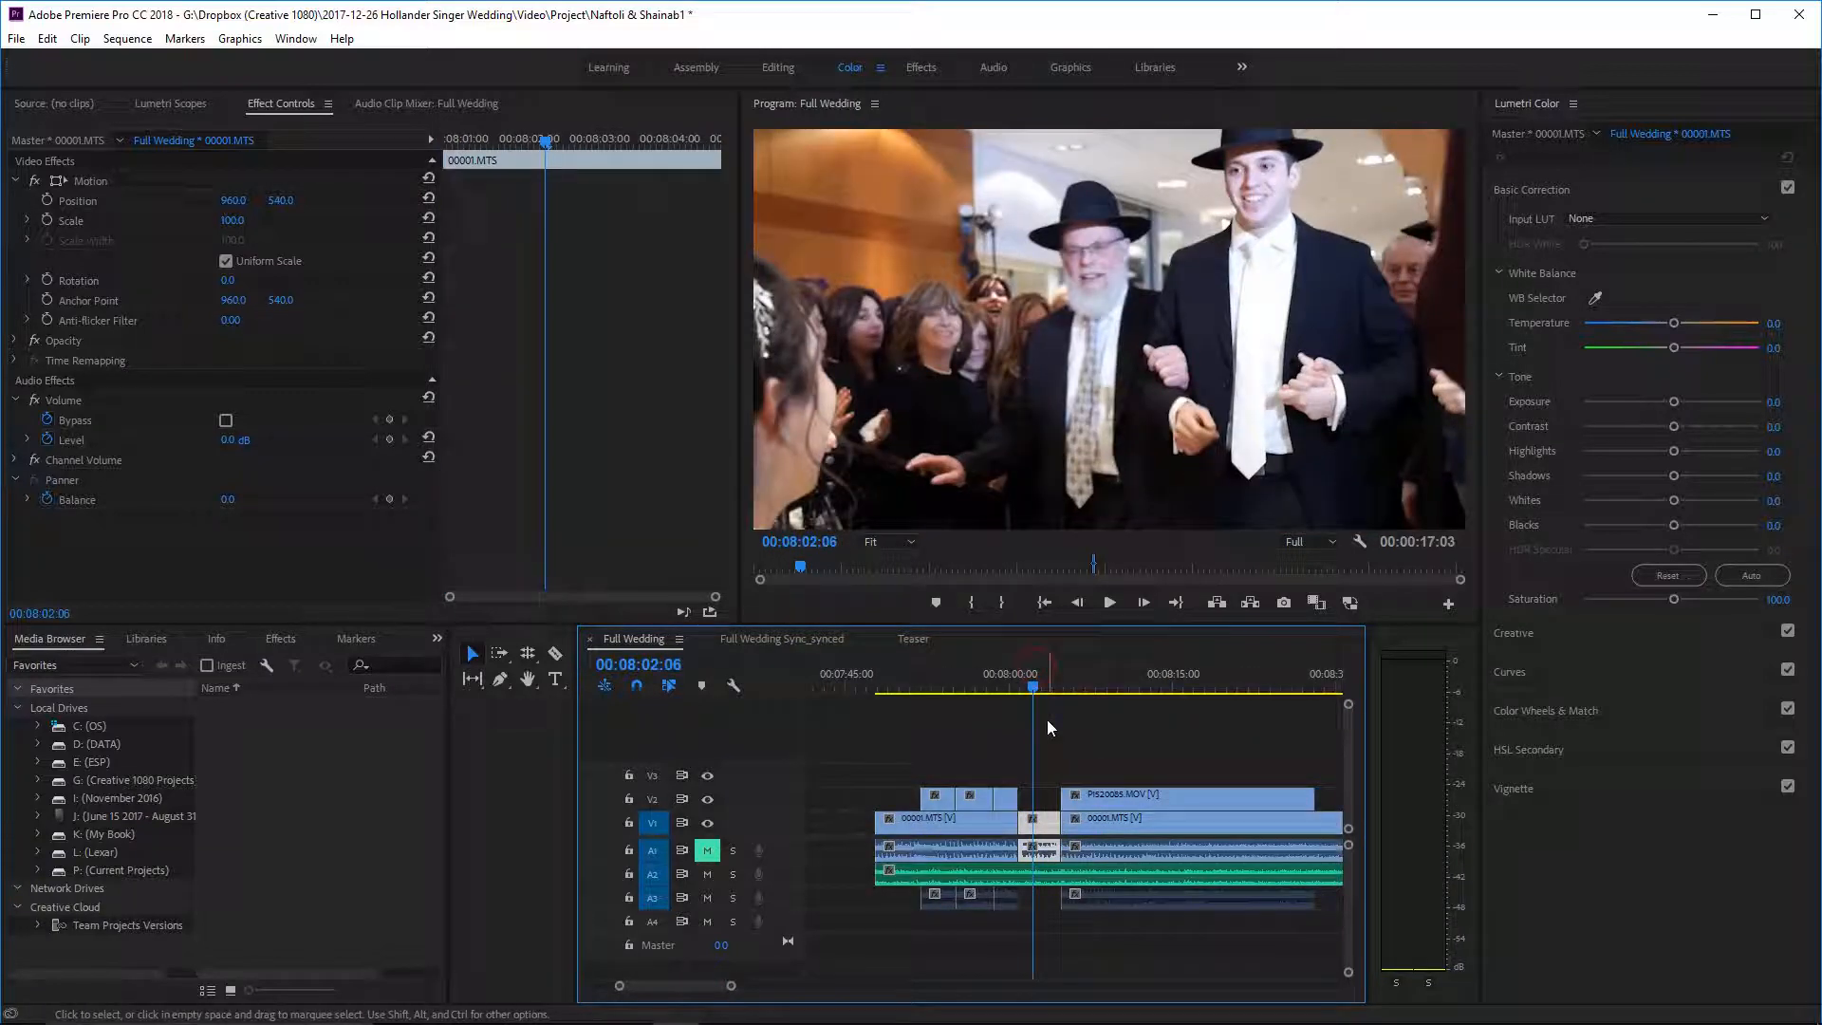
{"action": "key", "text": "ctrl+z"}
{"action": "key", "text": "ctrl+z"}
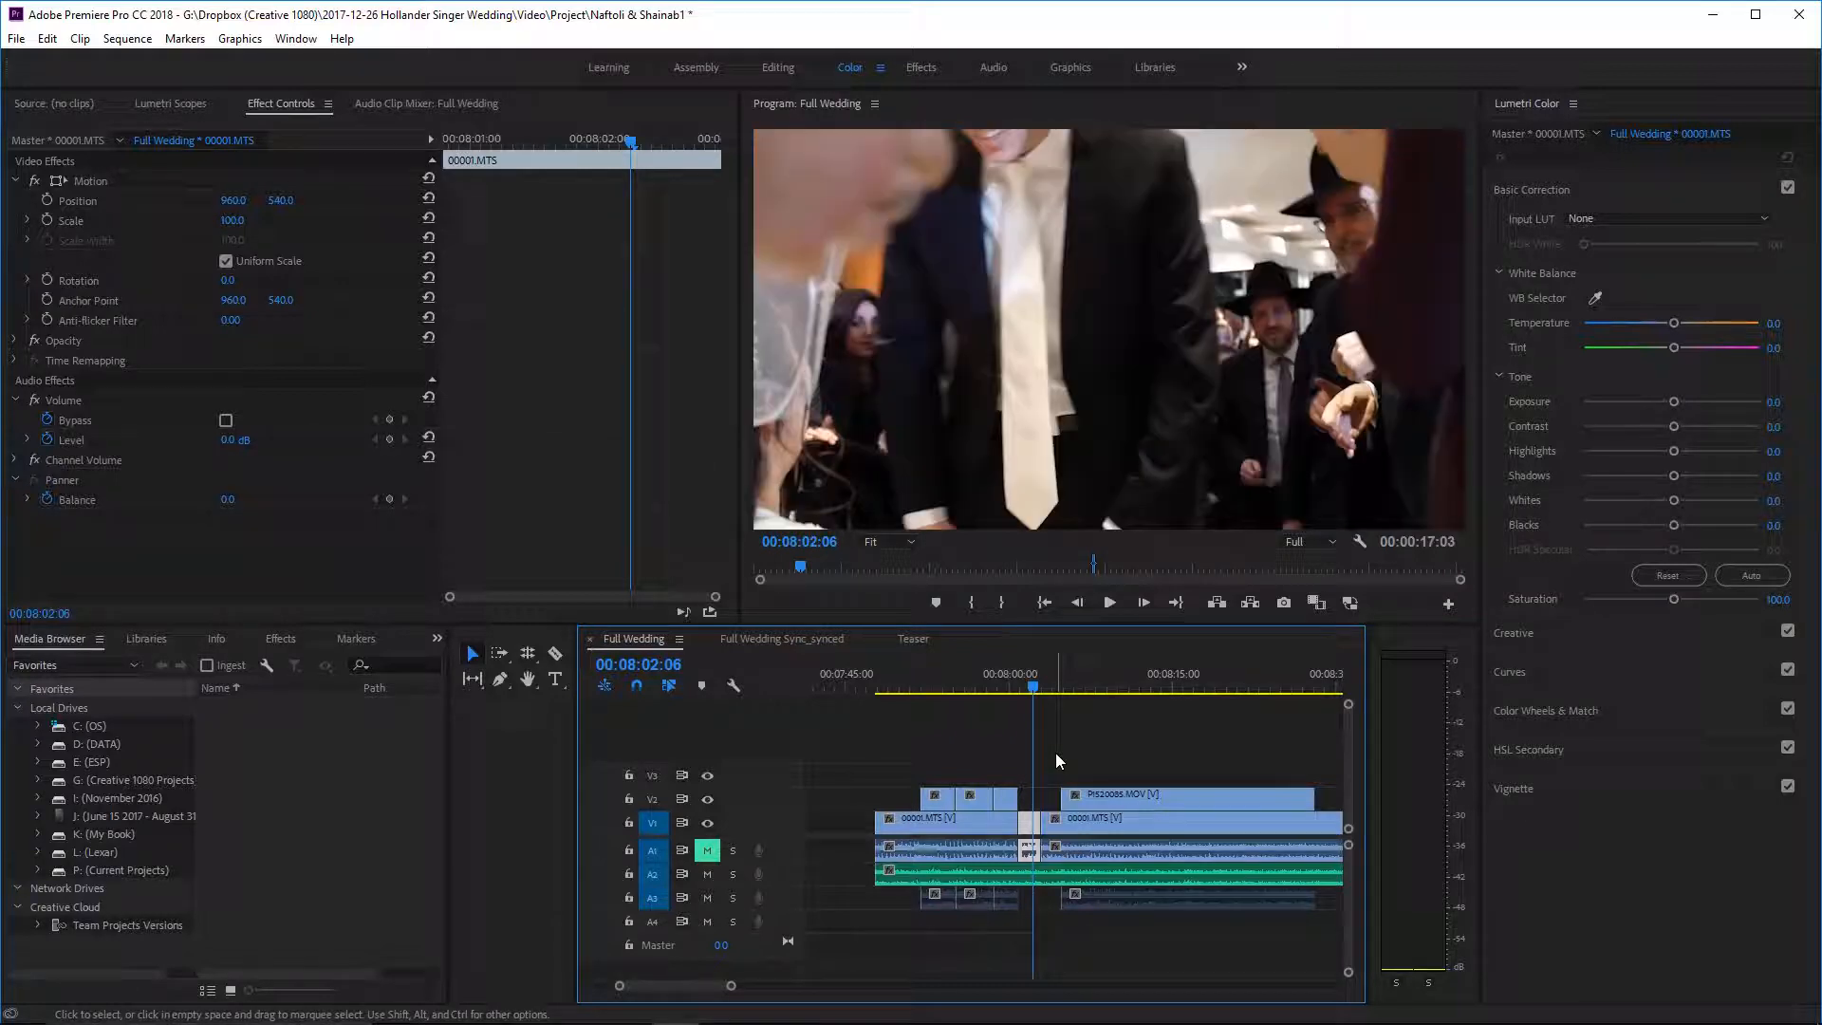
{"action": "left_click_drag", "start_coordinate": [1035, 687], "coordinate": [1017, 688]}
{"action": "key", "text": "space"}
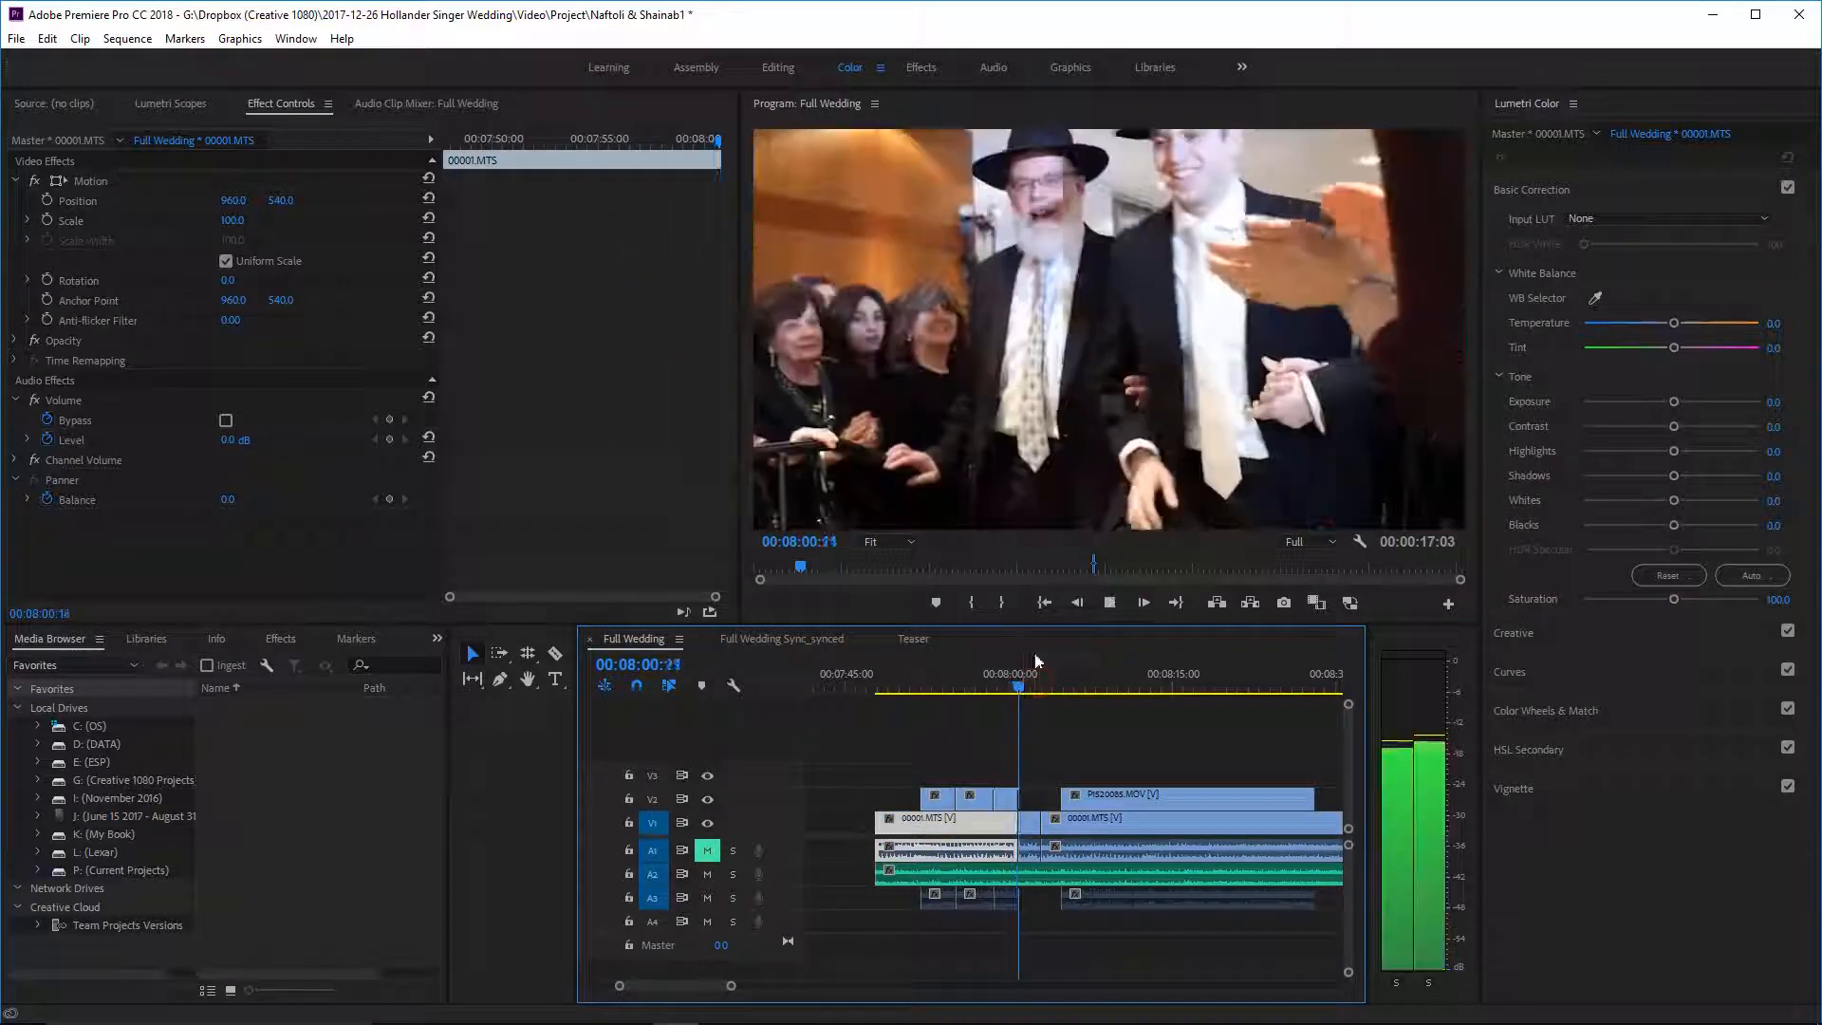
{"action": "key", "text": "space"}
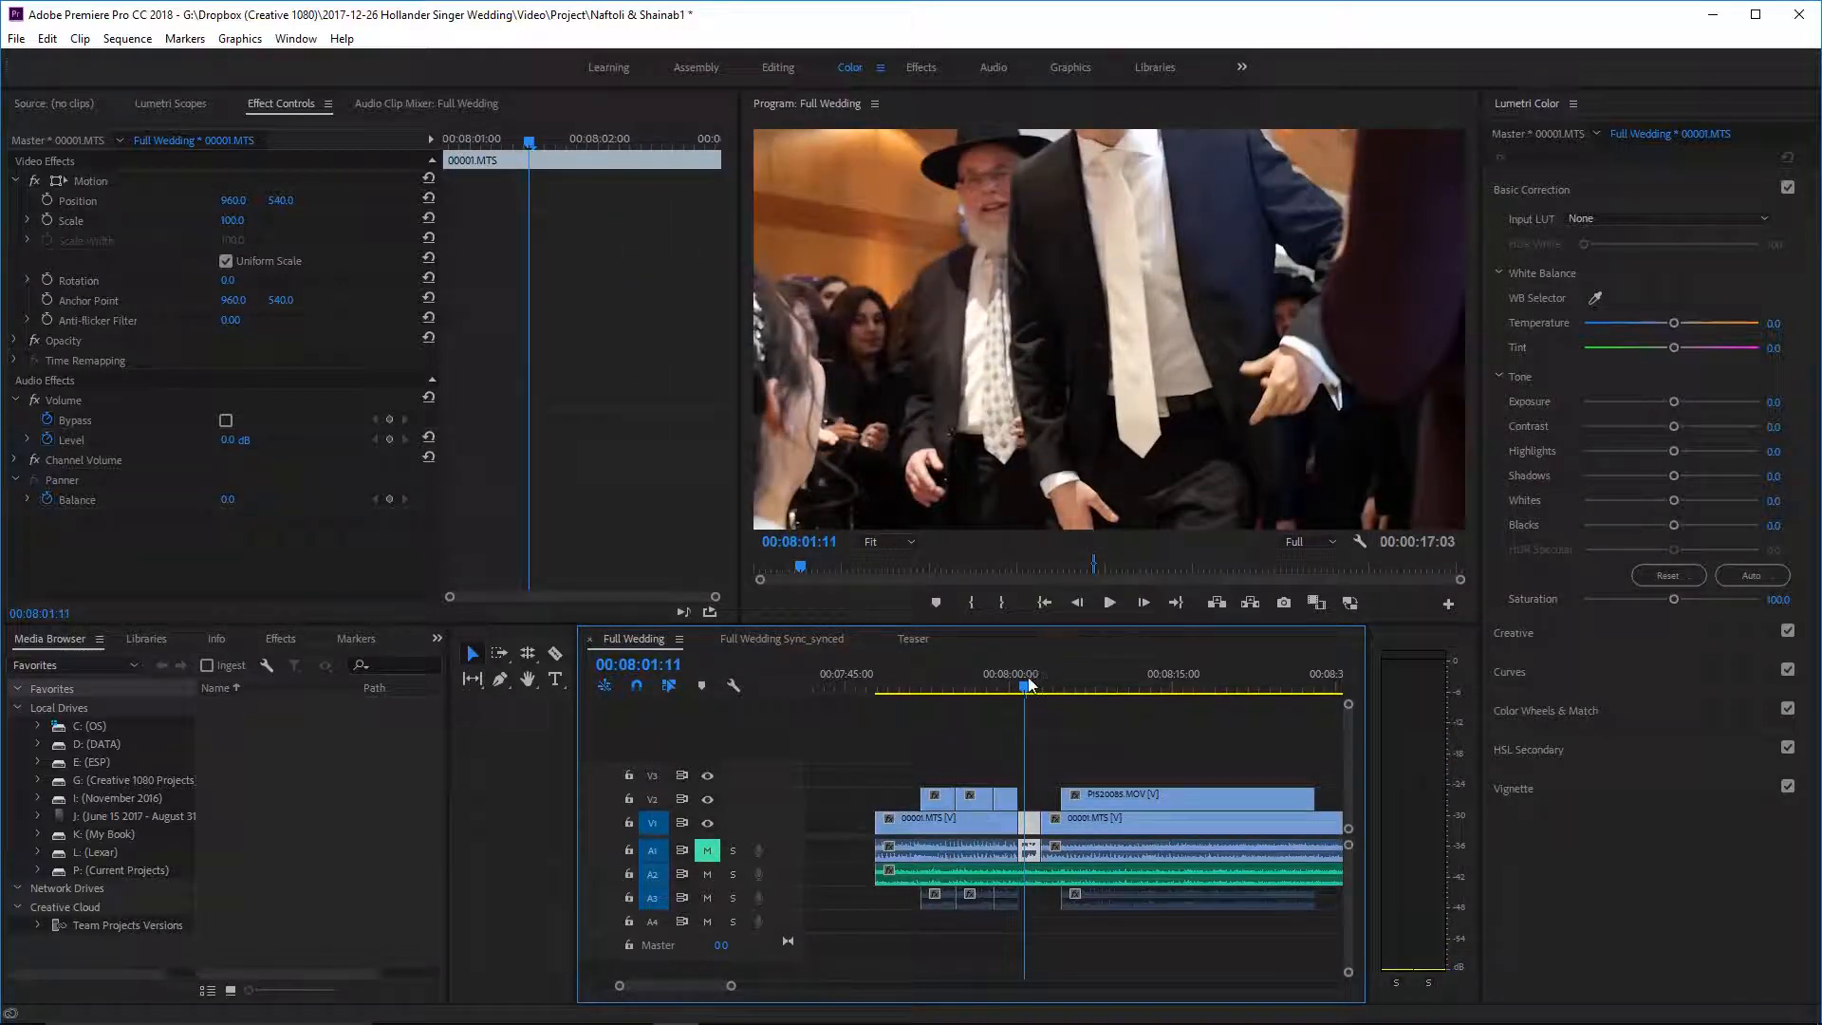
{"action": "left_click", "coordinate": [1018, 676]}
{"action": "key", "text": "space"}
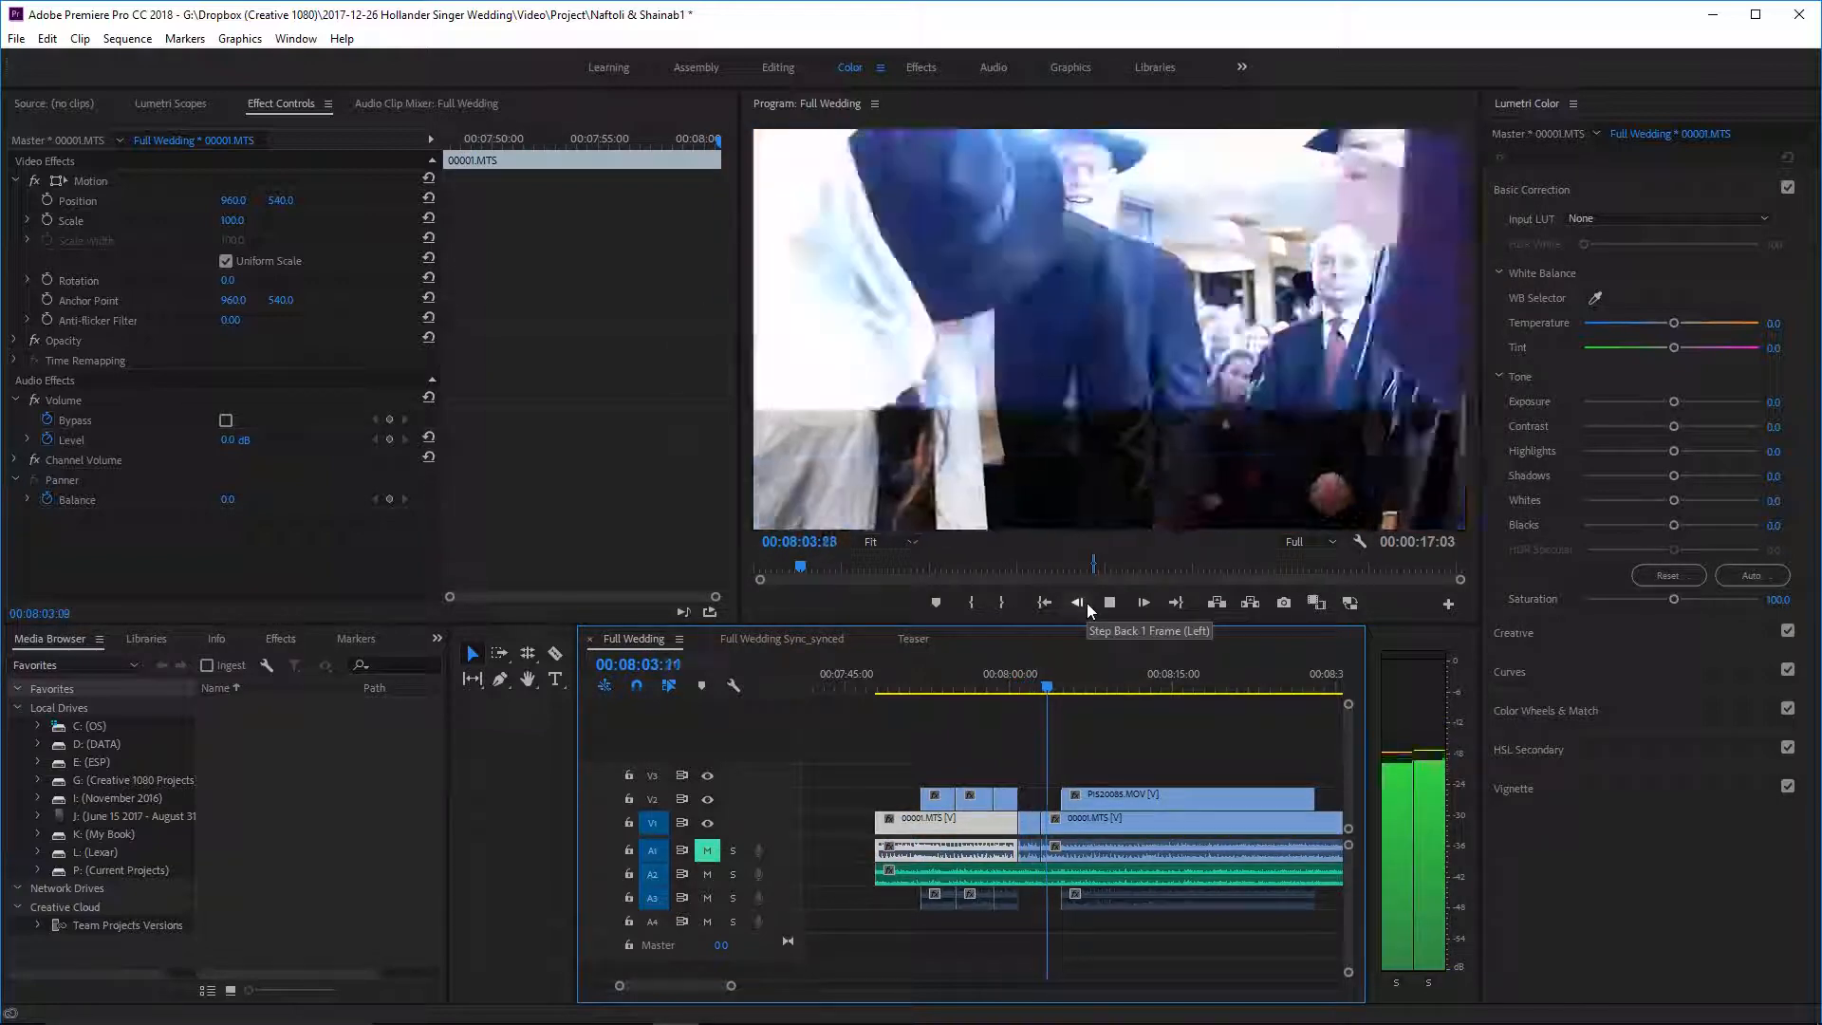
{"action": "key", "text": "space"}
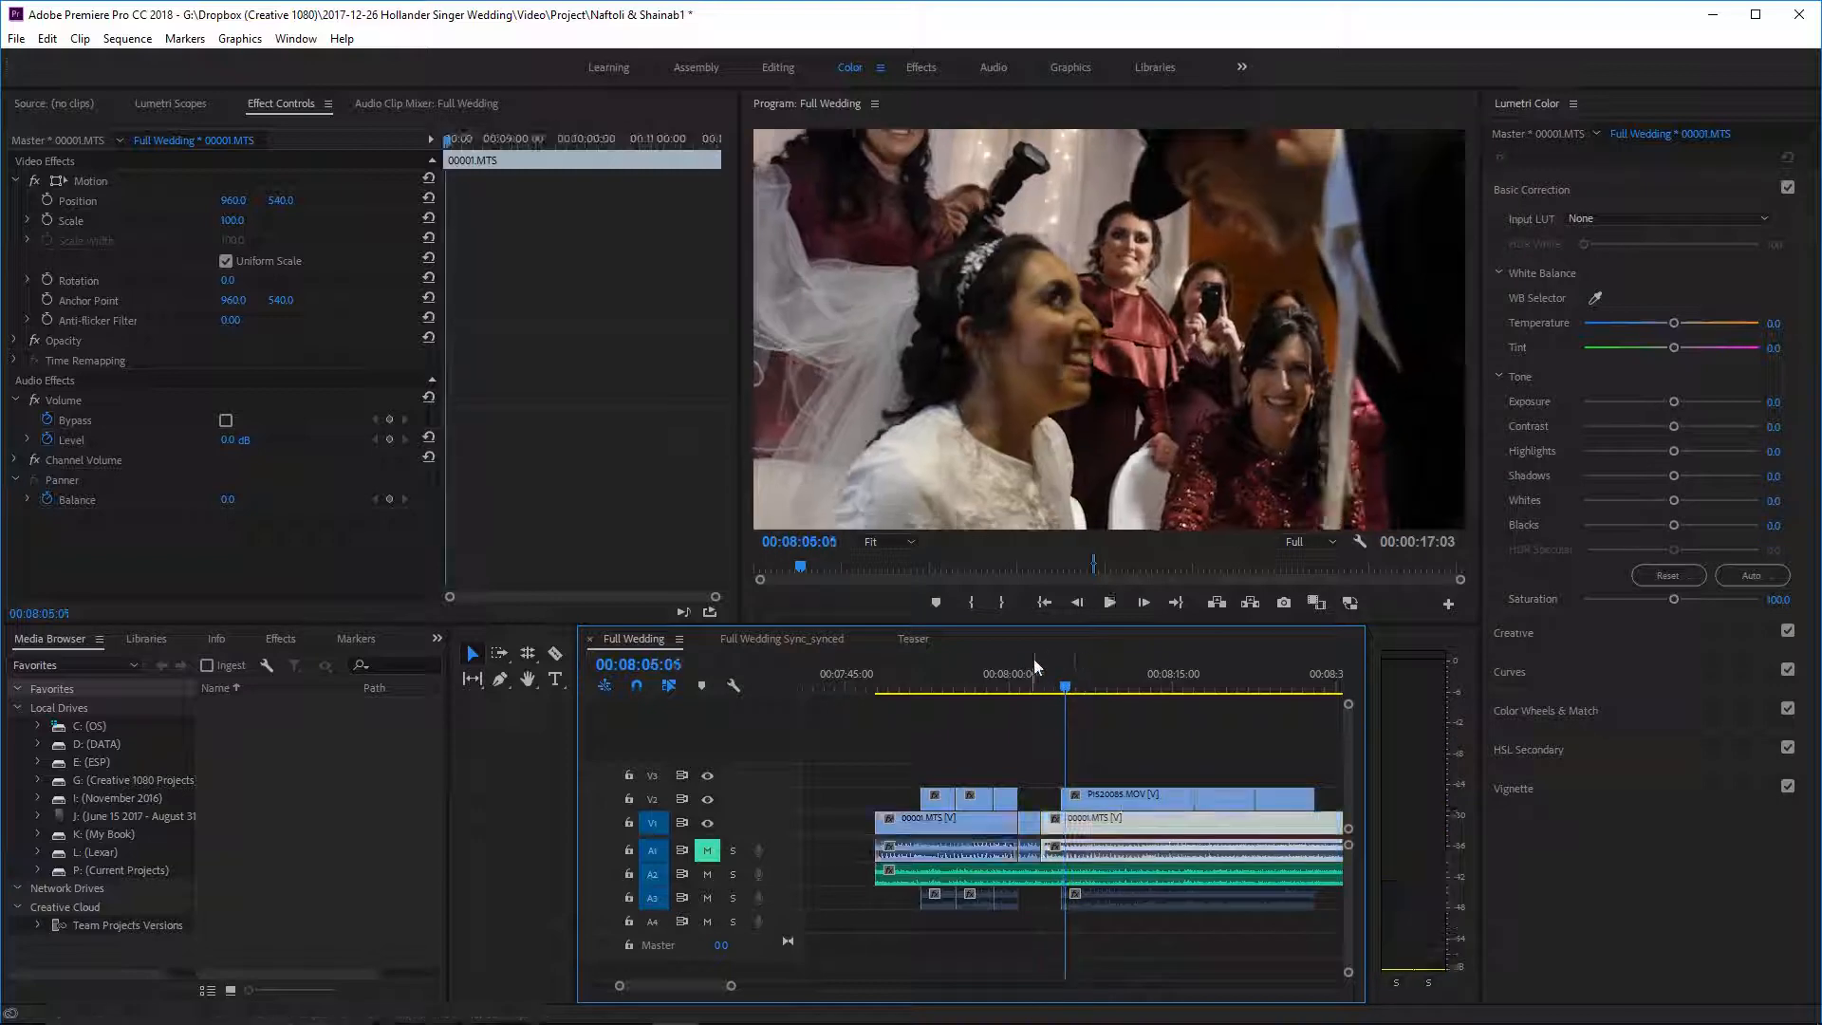
- Reapply the slip and extension of the short V1 segment and play it back up to the long V2 clip
{"action": "left_click", "coordinate": [1027, 673]}
{"action": "key", "text": "ctrl+z"}
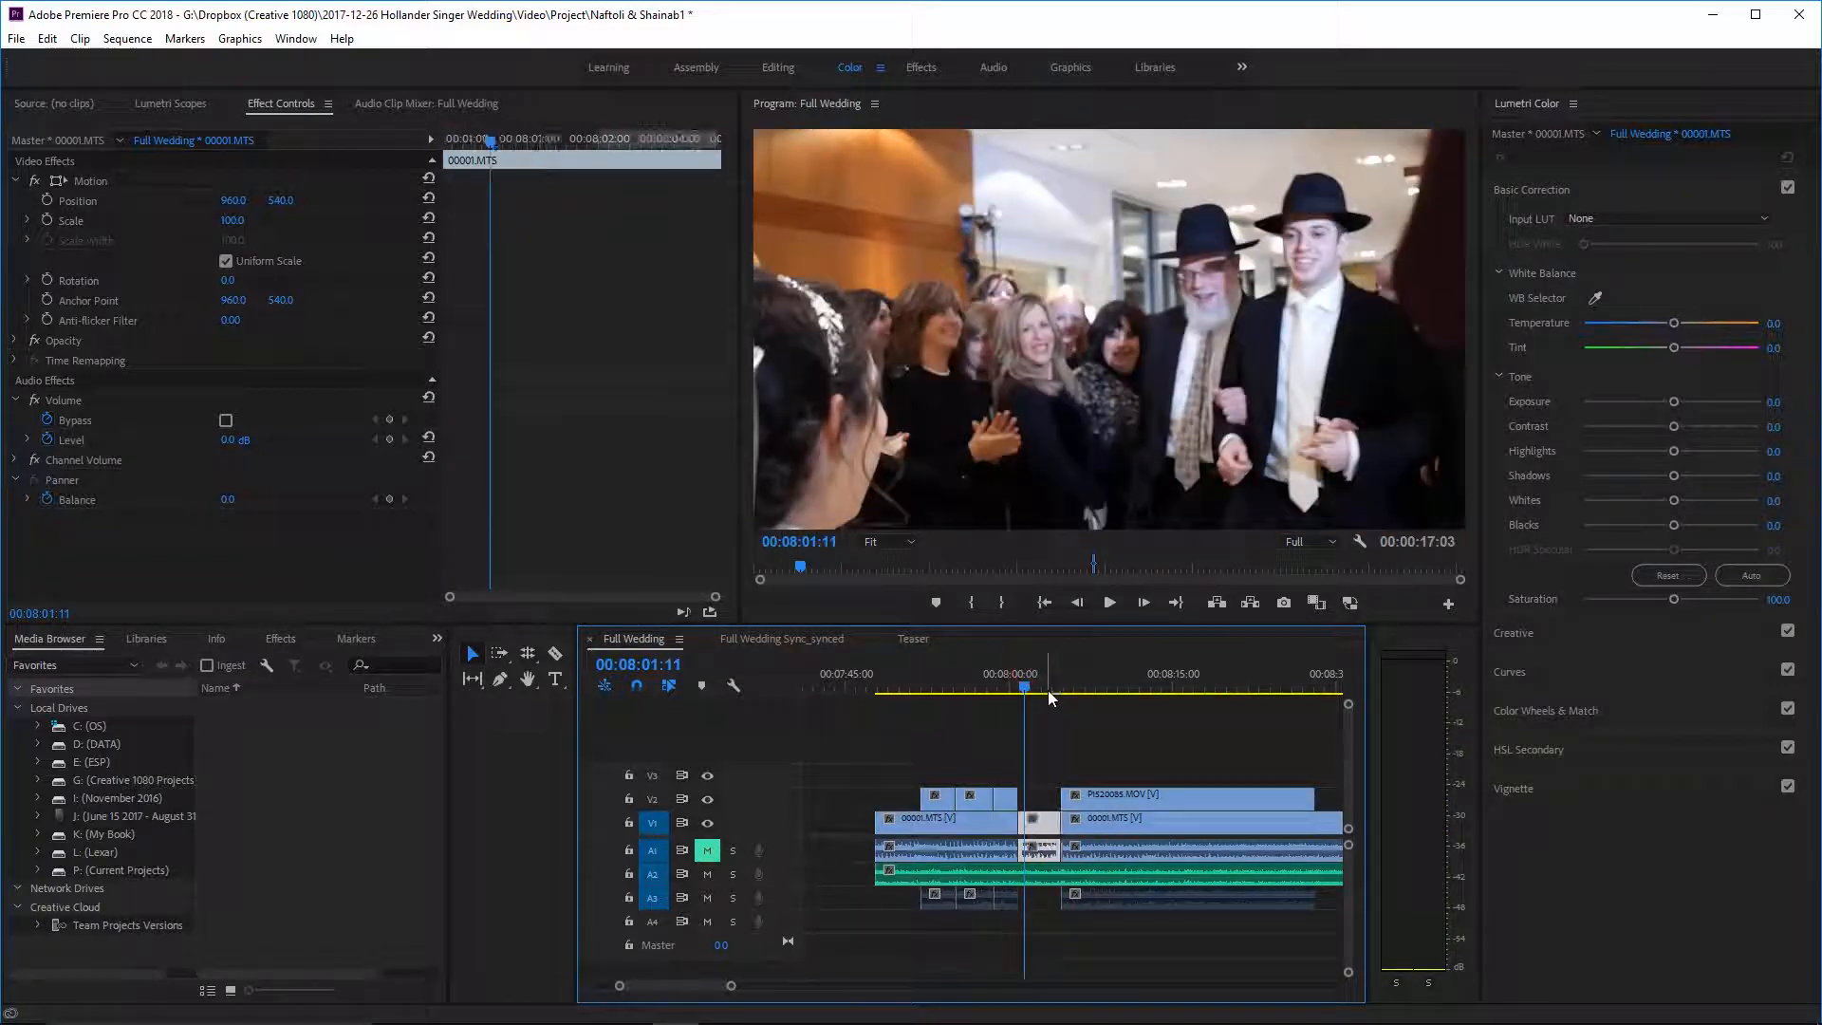
{"action": "left_click_drag", "start_coordinate": [1051, 676], "coordinate": [1025, 674]}
{"action": "key", "text": "space"}
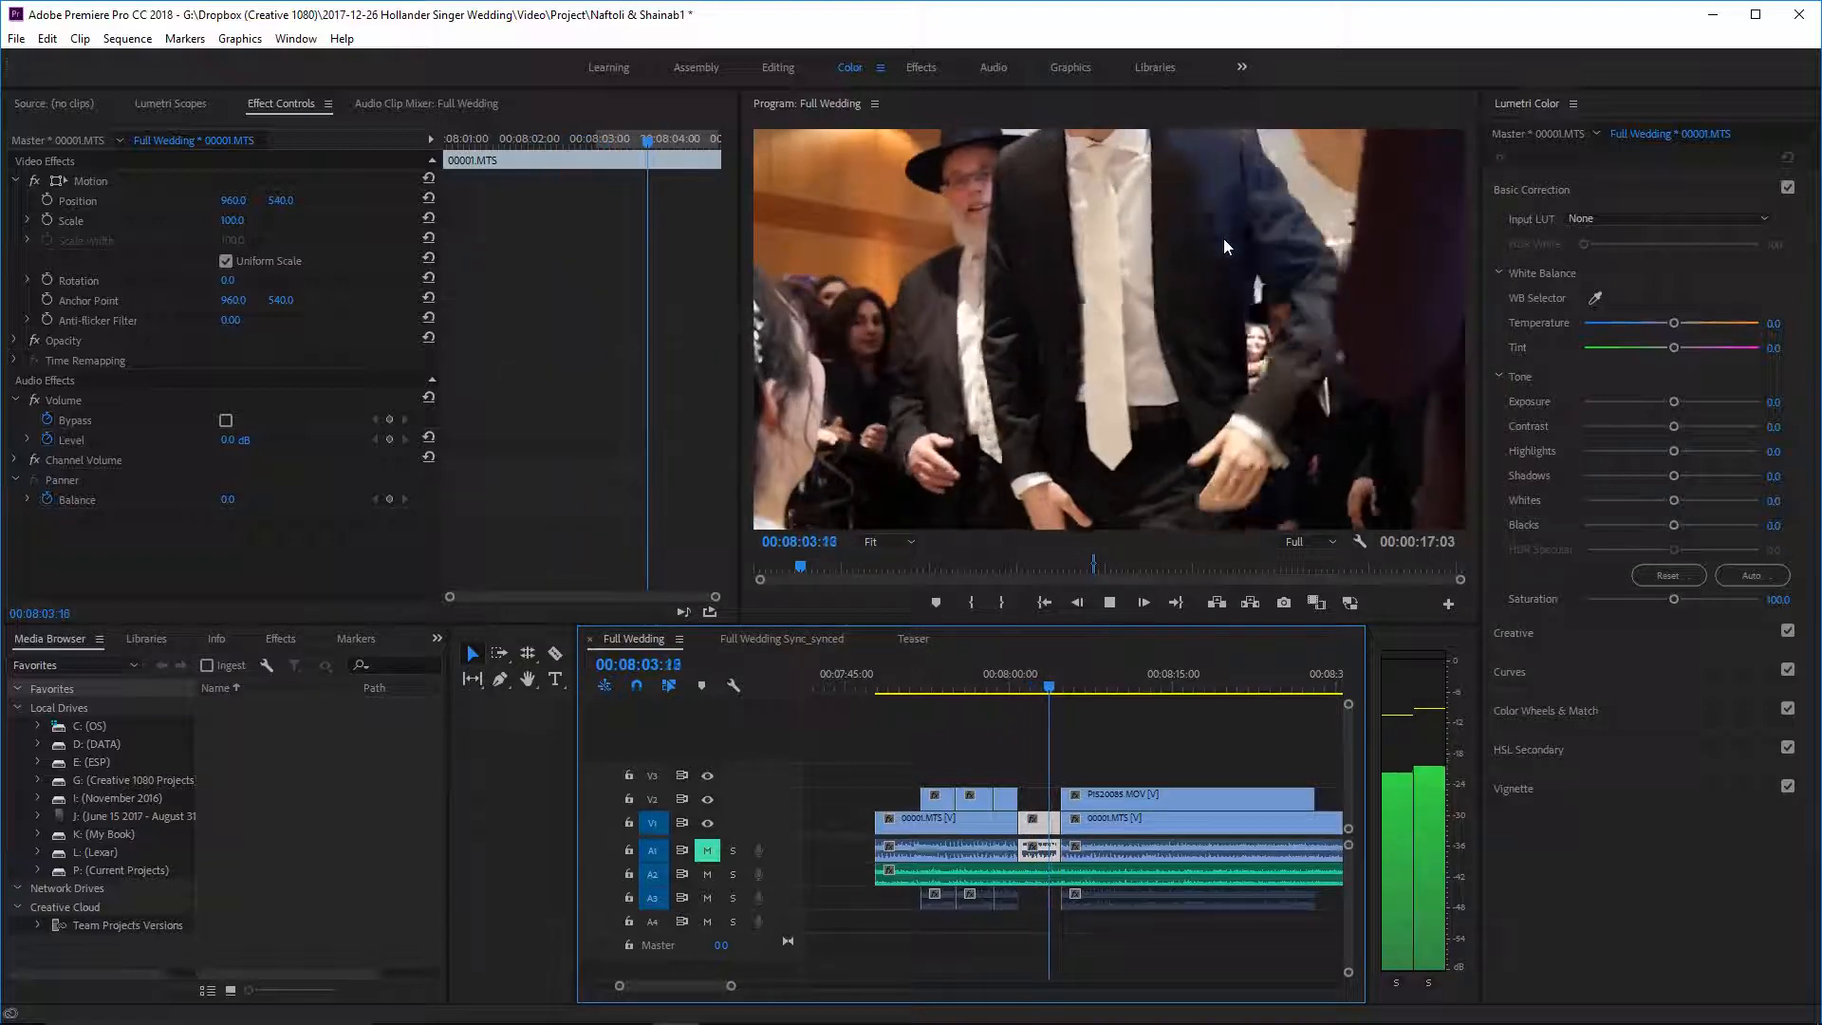
{"action": "key", "text": "space"}
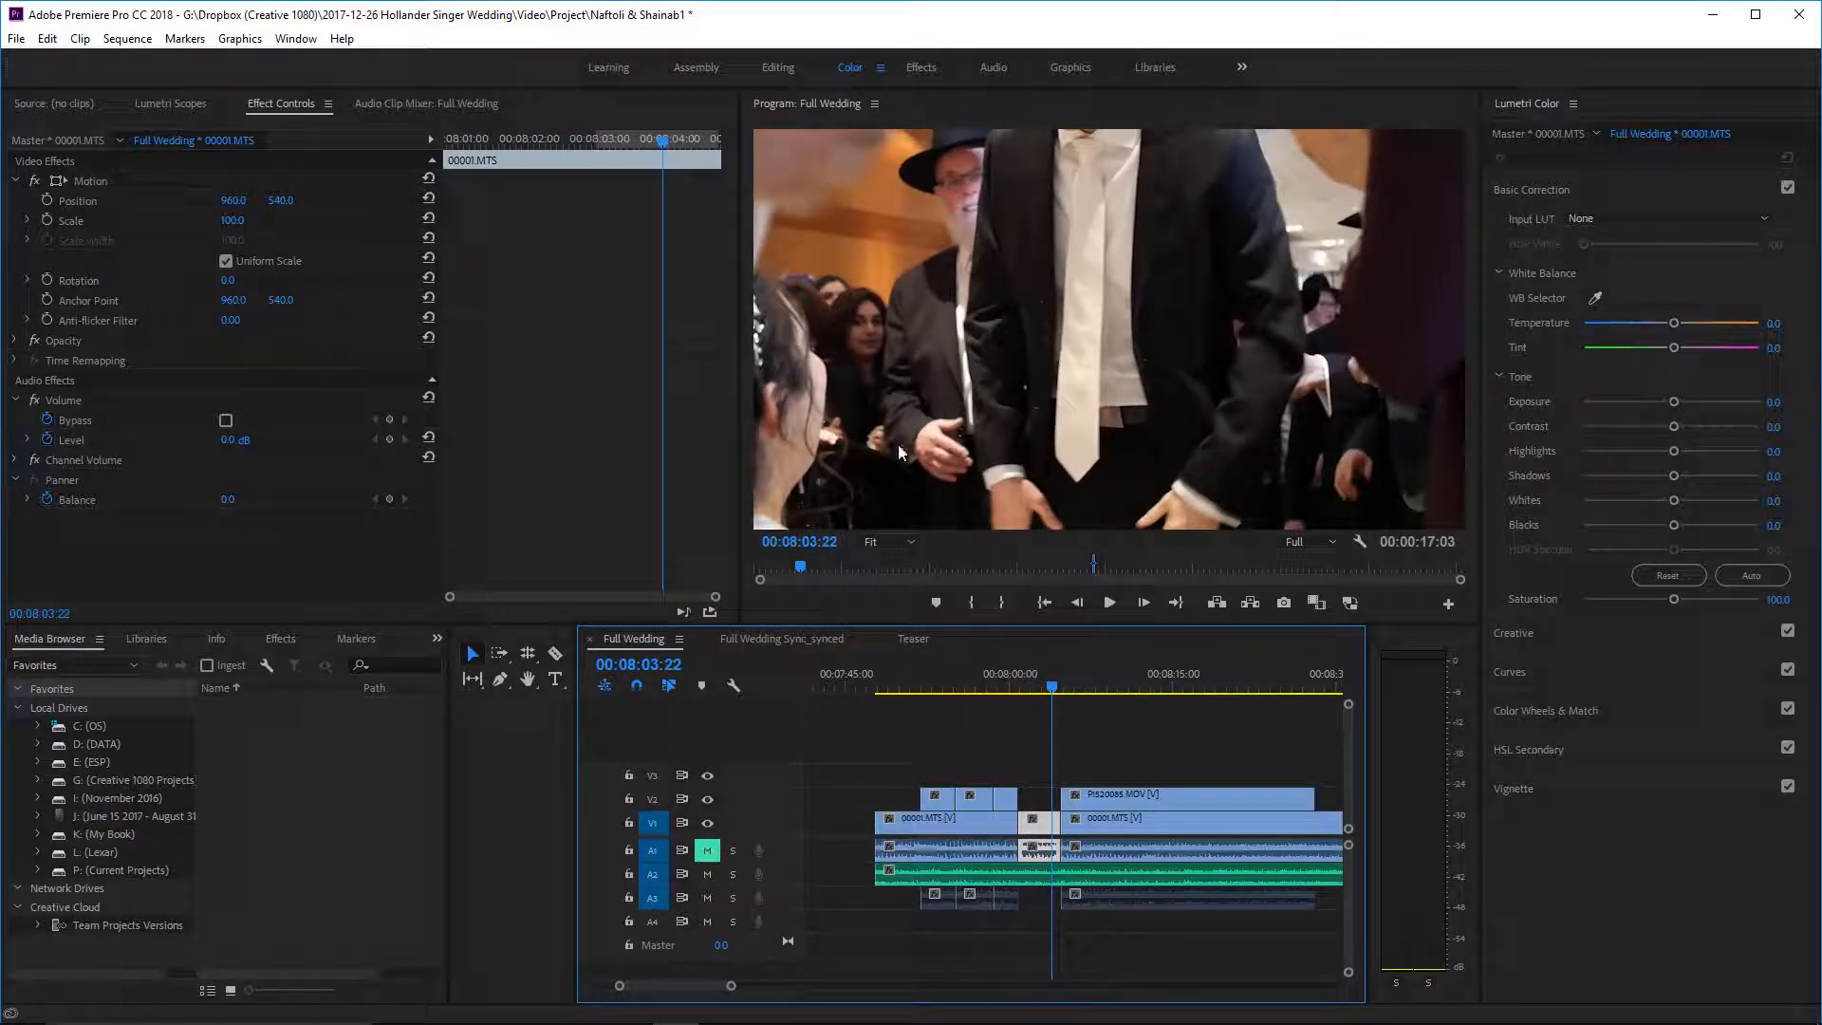
{"action": "key", "text": "space"}
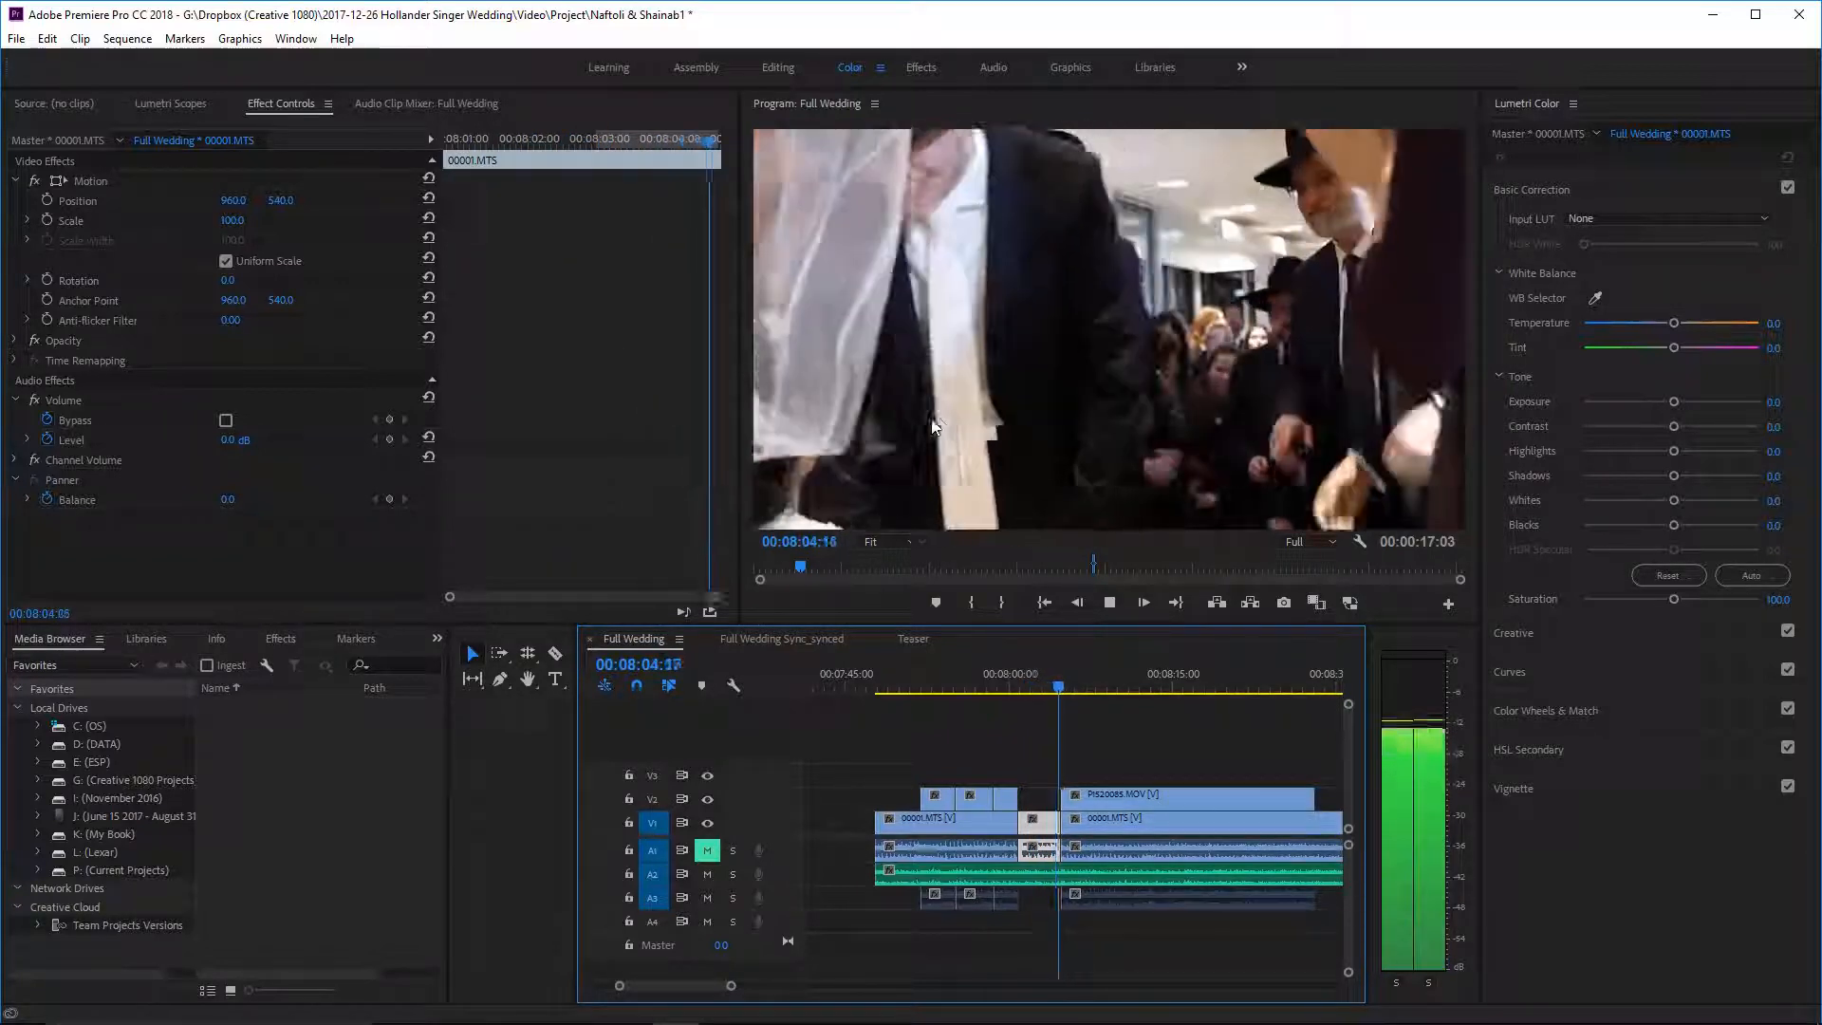
{"action": "key", "text": "space"}
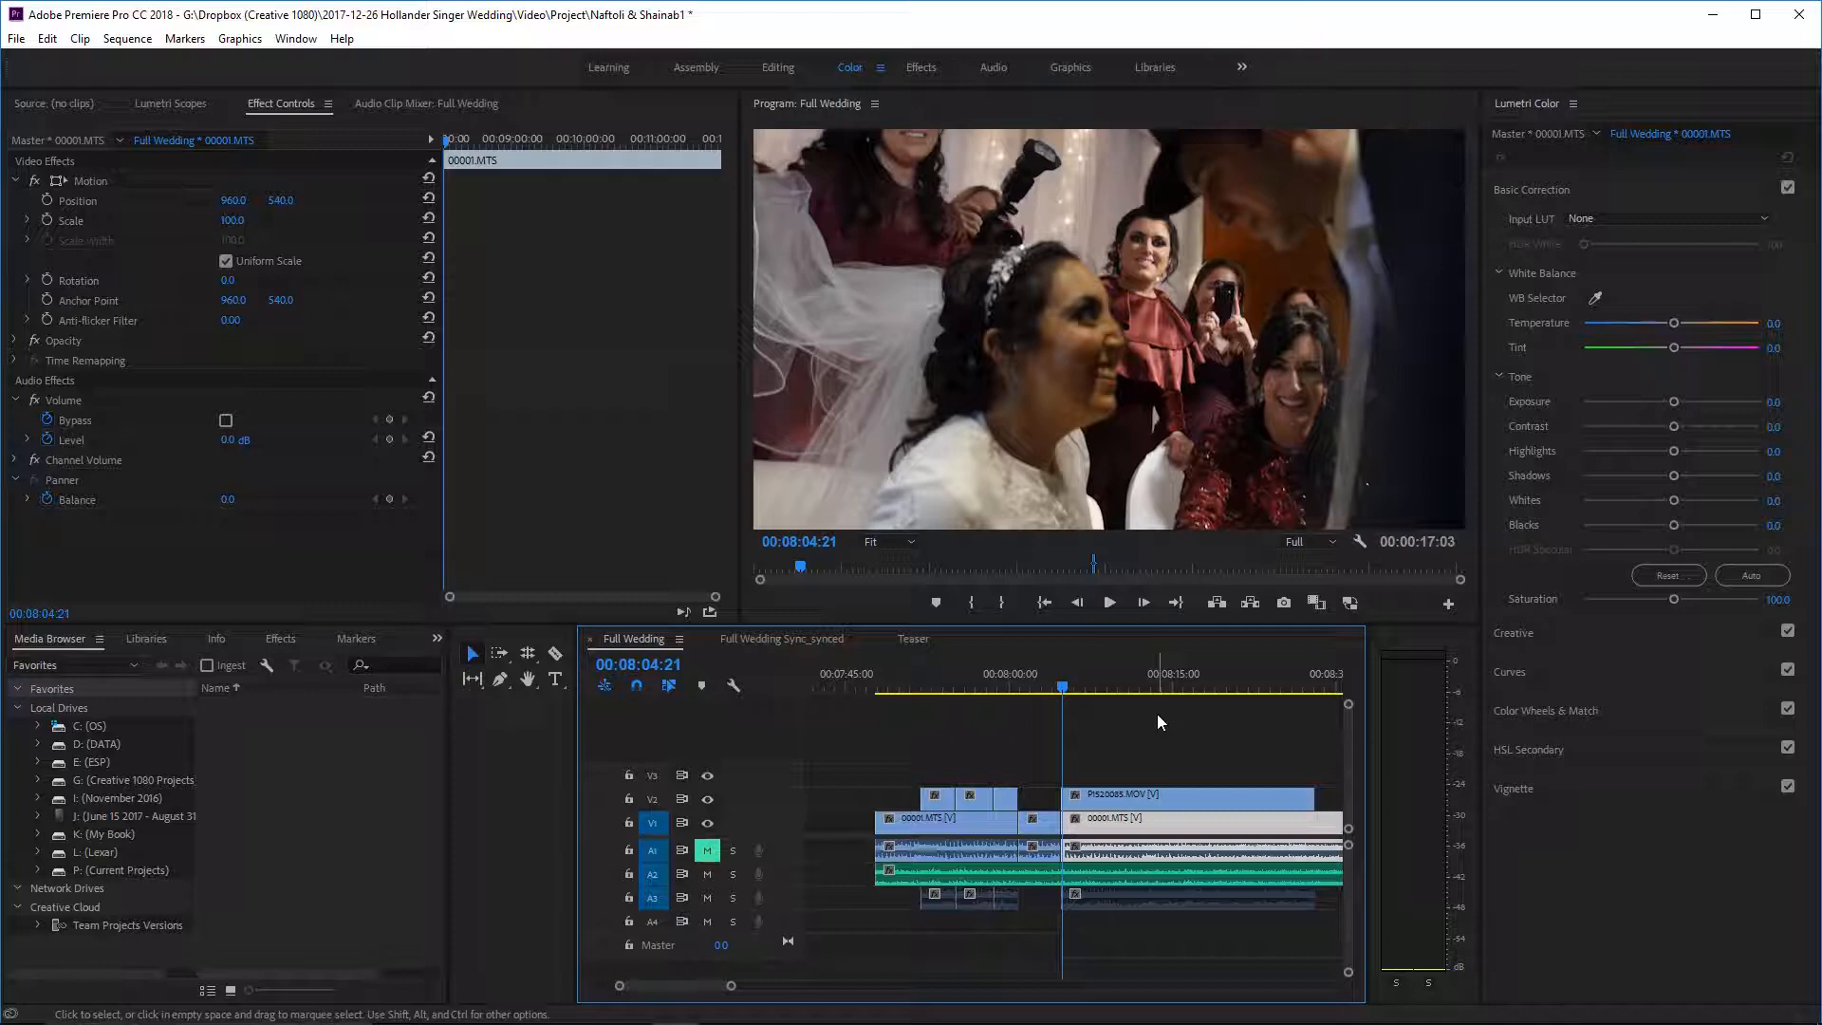
- Play the sequence from near the start of the V2 clips through the slipped V1 segment to review the cuts
{"action": "scroll", "coordinate": [1130, 732], "scroll_direction": "up", "scroll_amount": 2}
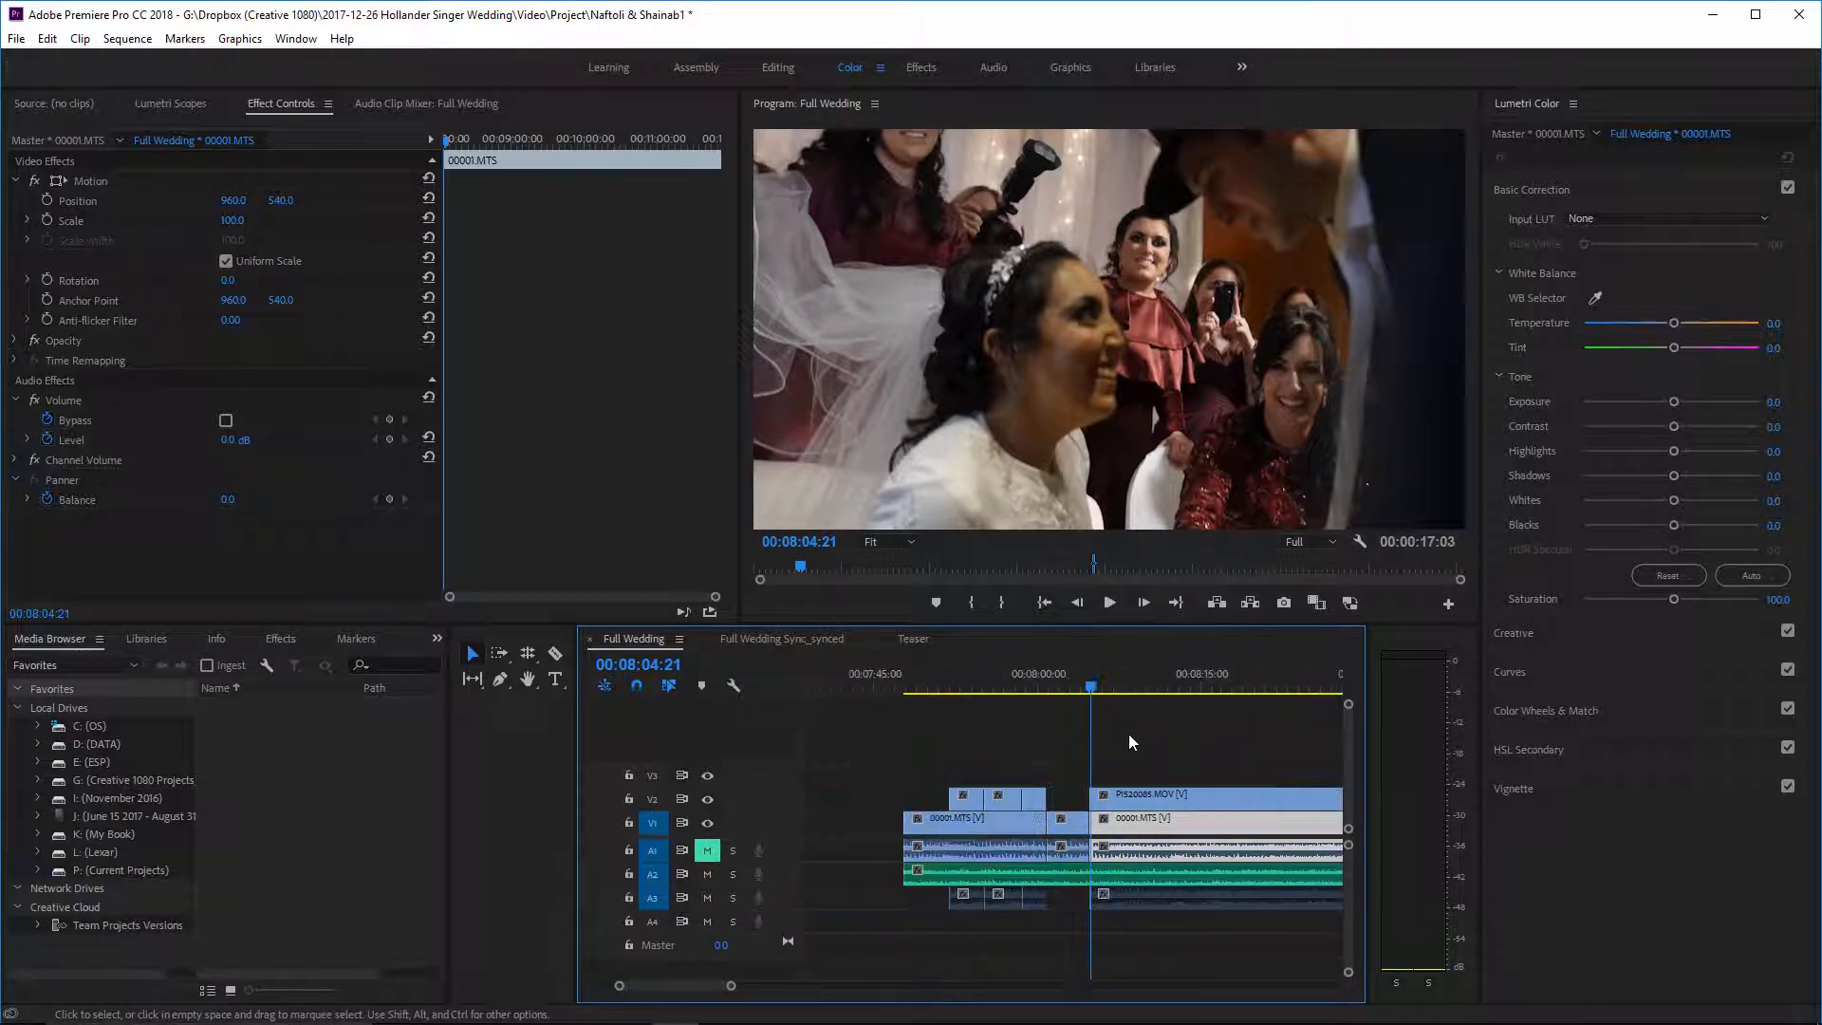
{"action": "left_click", "coordinate": [959, 688]}
{"action": "key", "text": "space"}
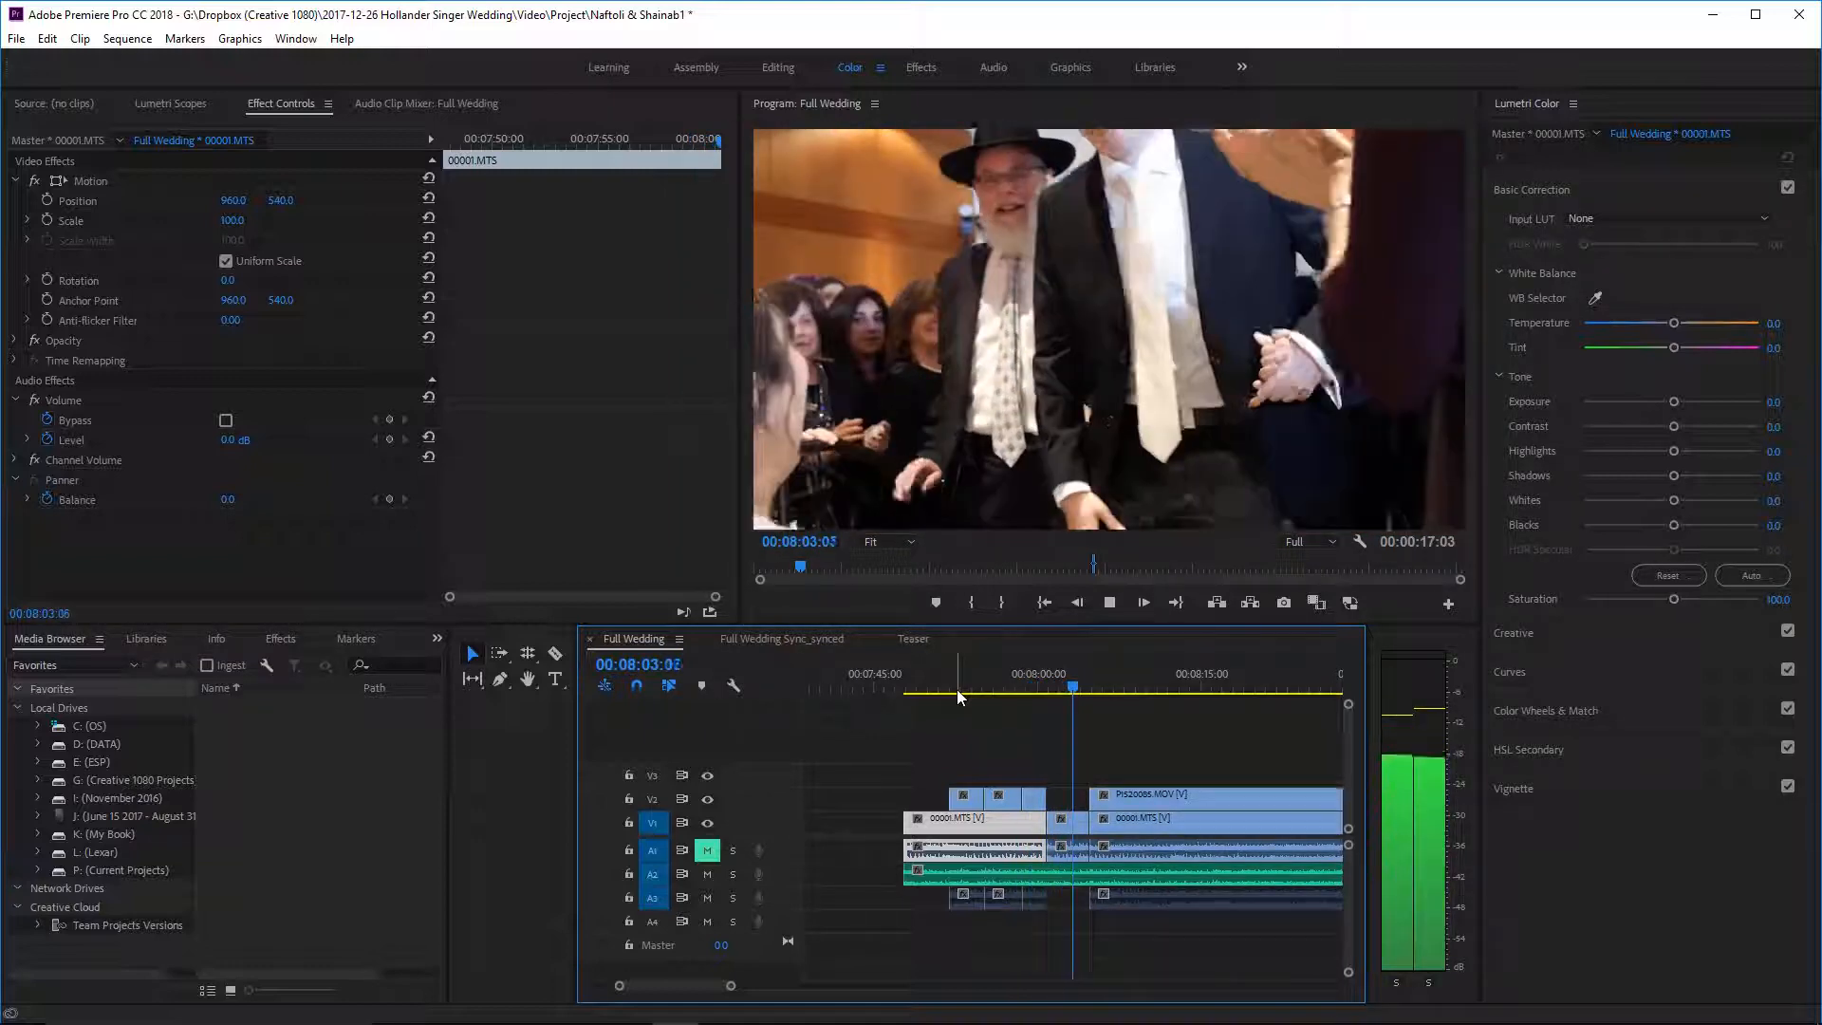
{"action": "key", "text": "space"}
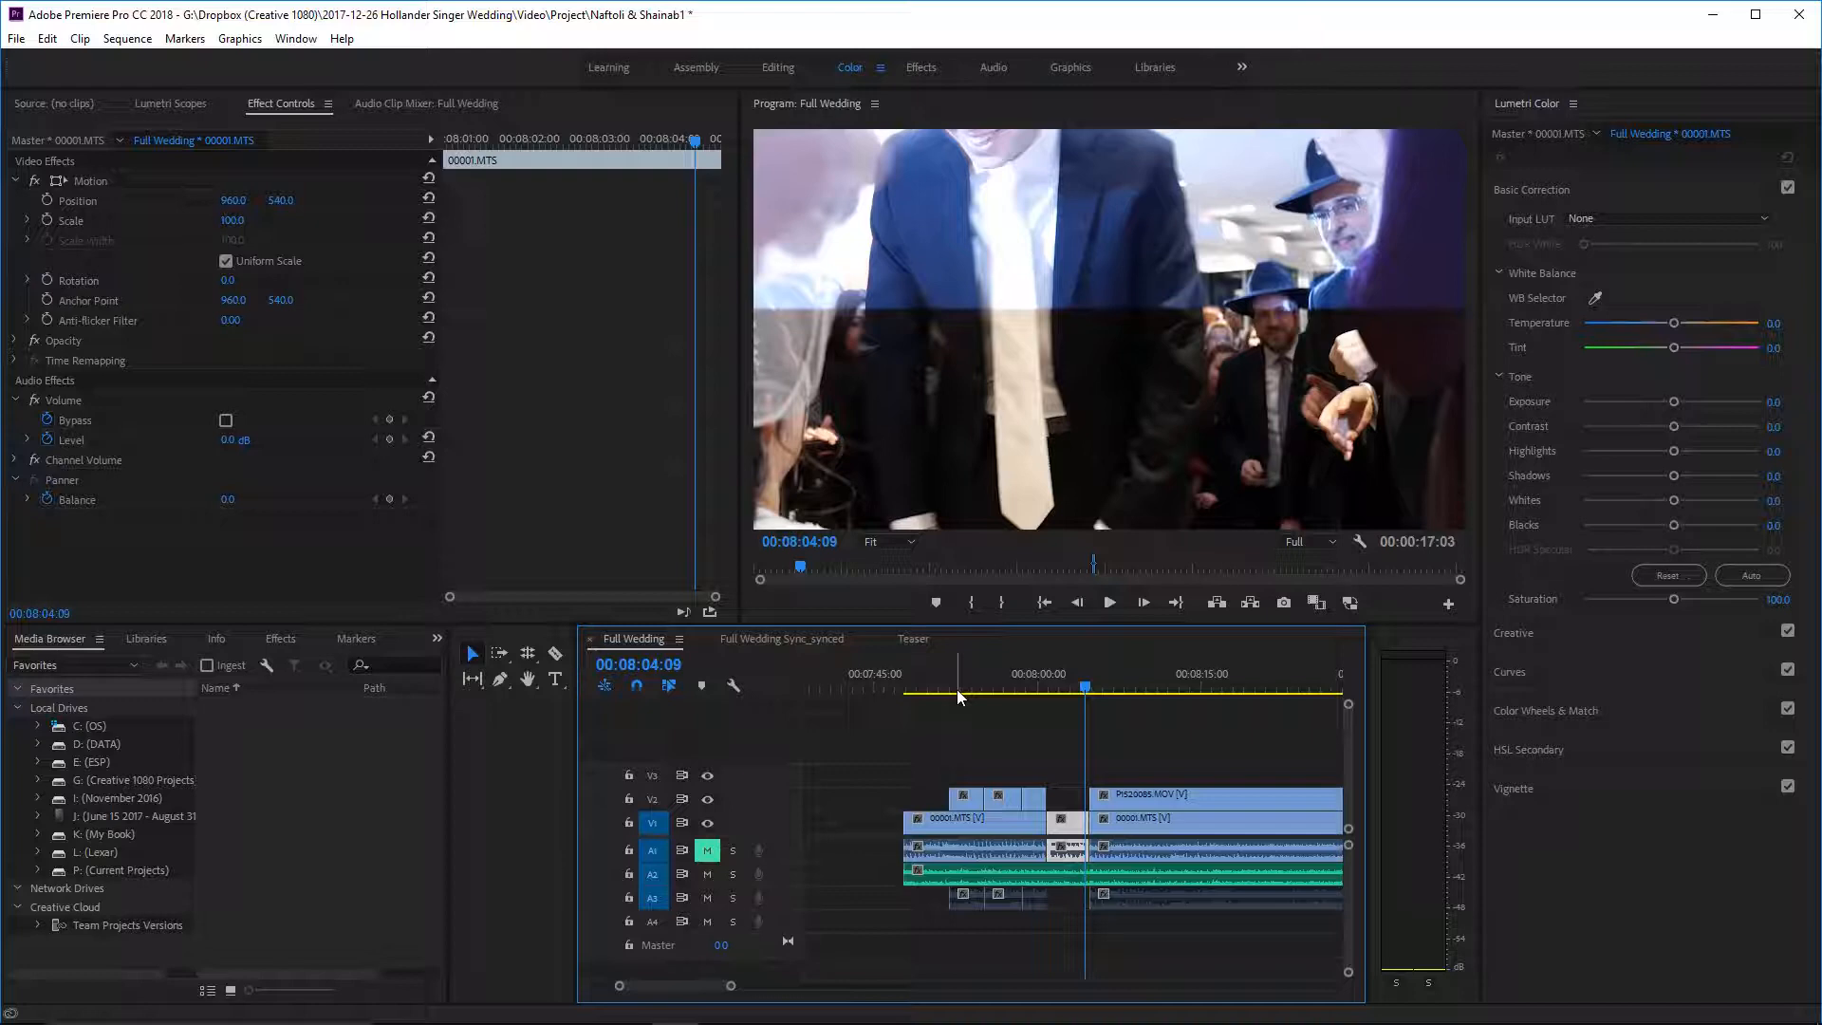
- Play on to 00:08:19:08 and split the long P1520085.MOV clip on V2 there
{"action": "key", "text": "space"}
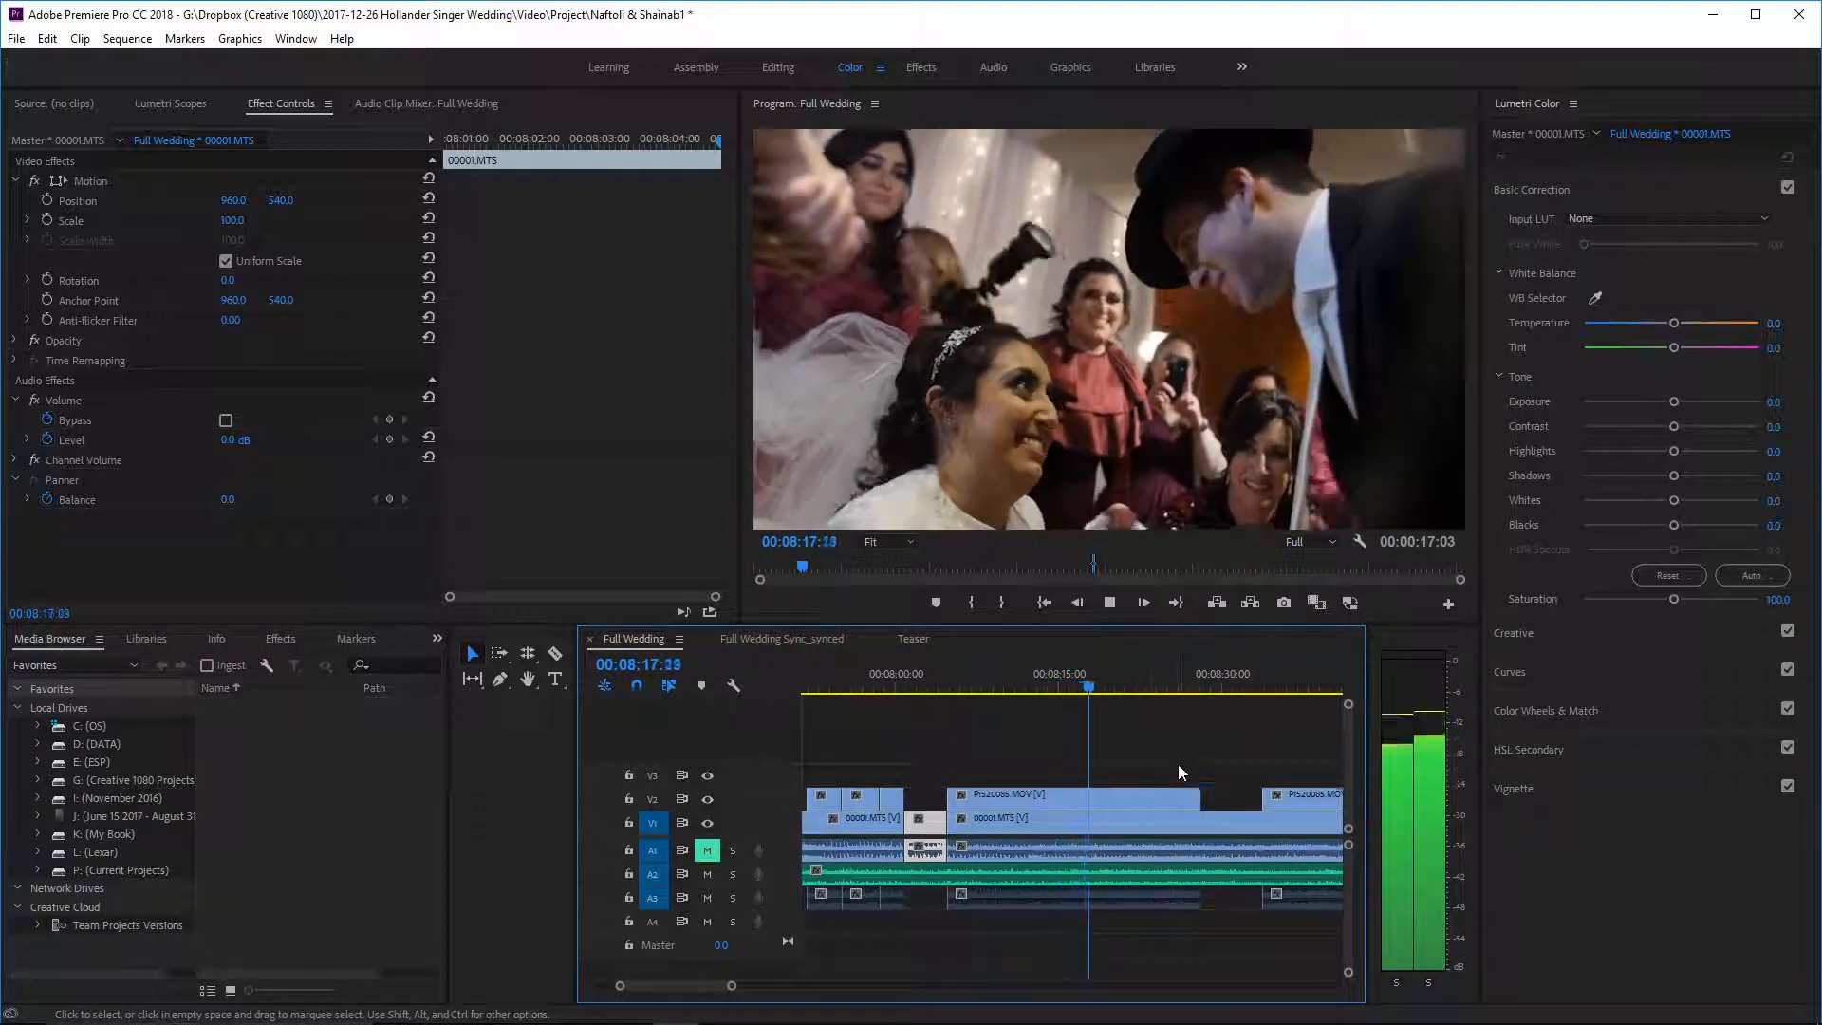
{"action": "key", "text": "space"}
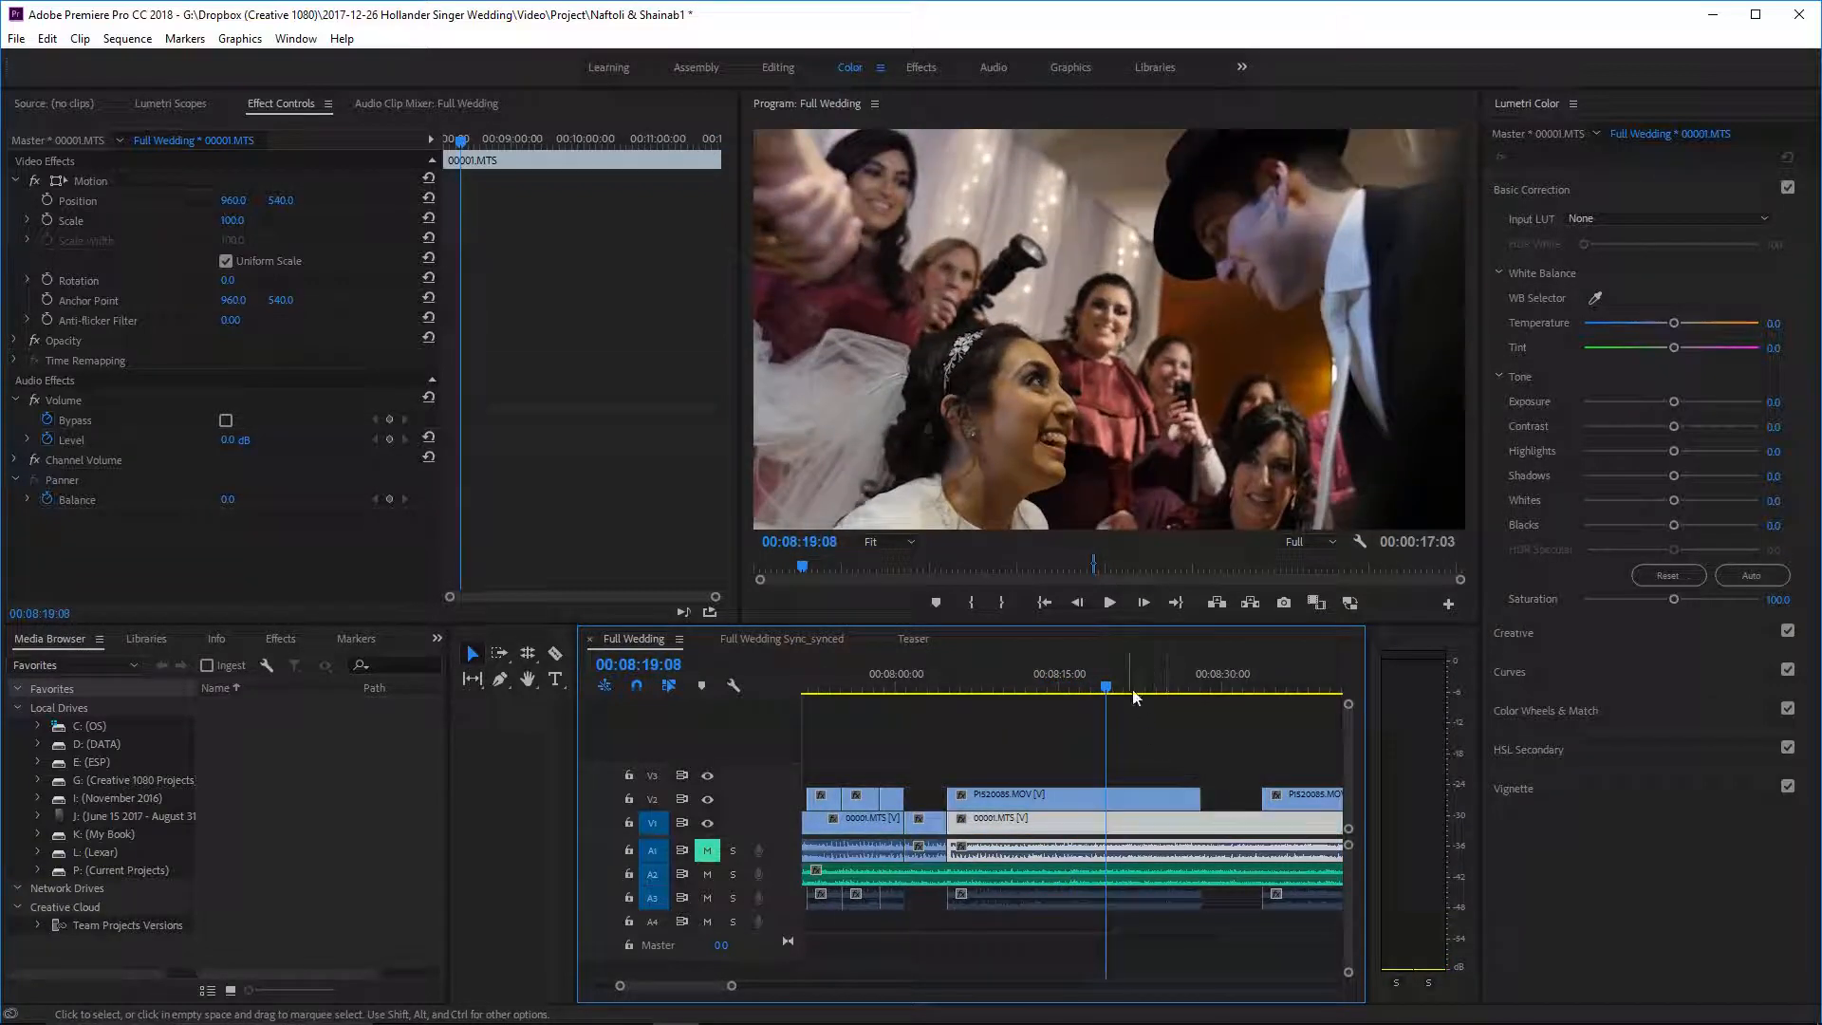
{"action": "key", "text": "c"}
{"action": "left_click", "coordinate": [1107, 795]}
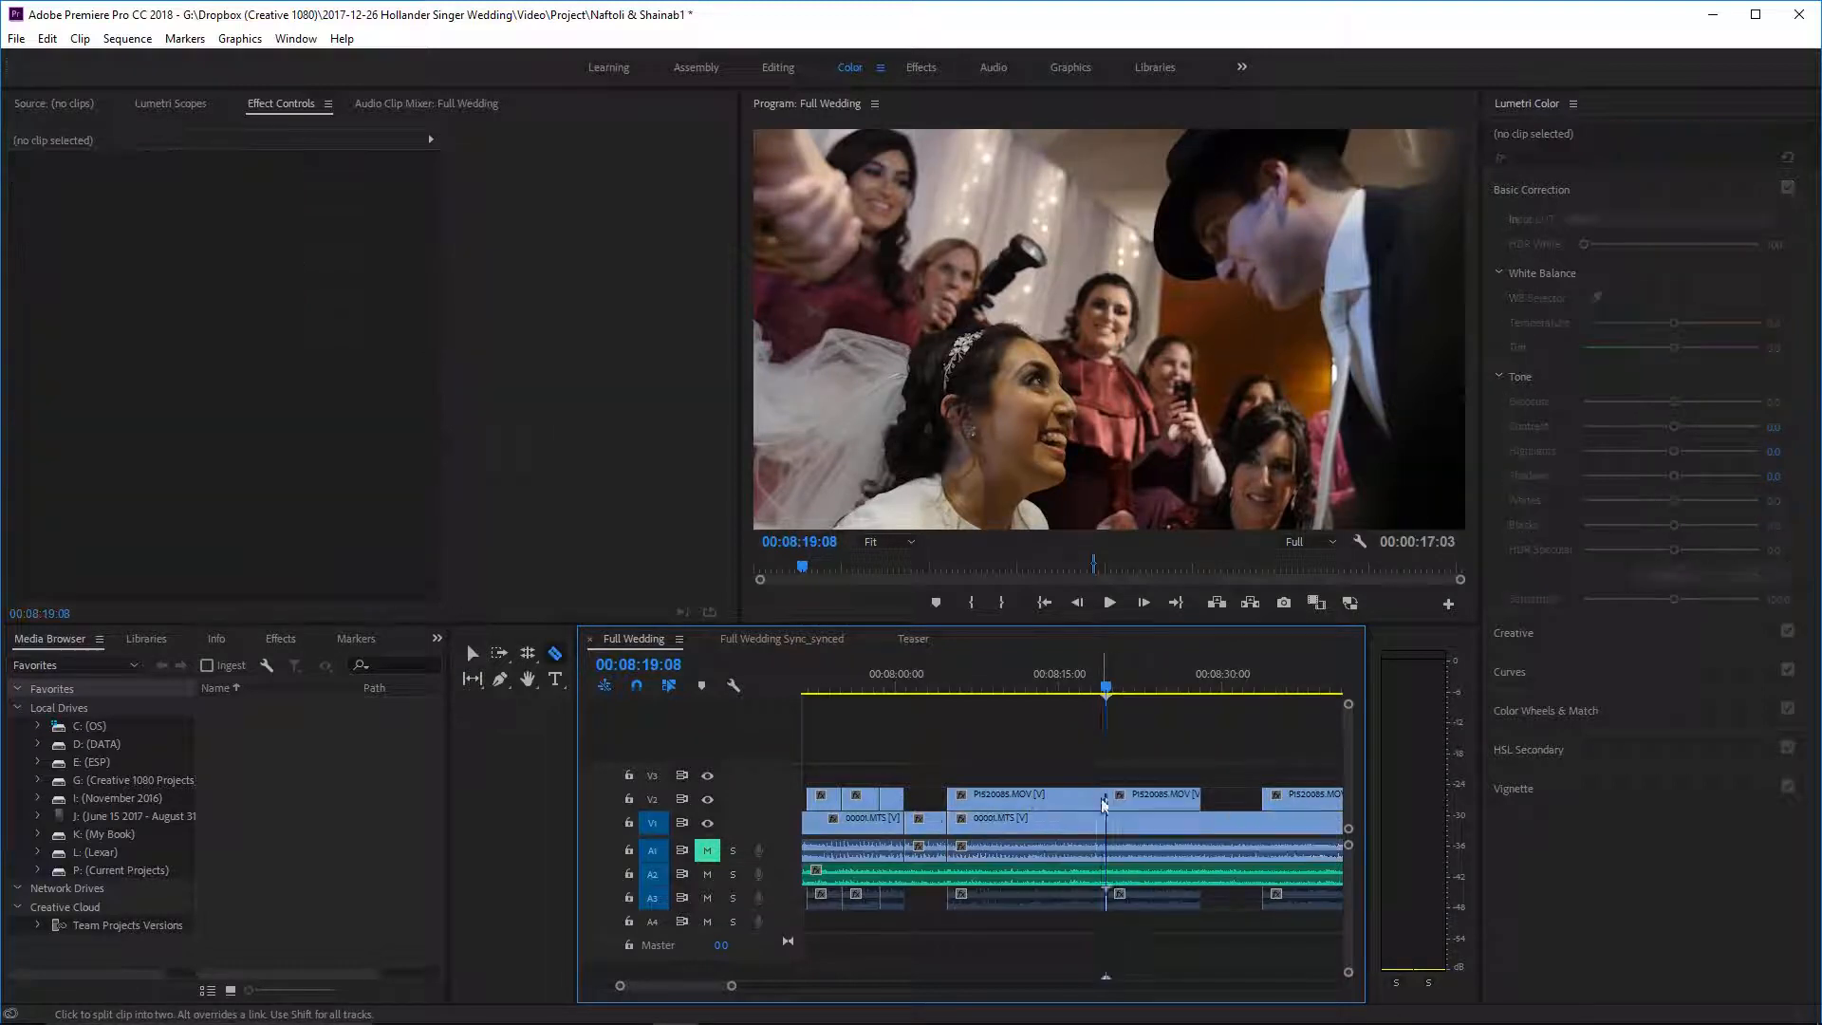
- Scrub through the footage around the split in the P1520085.MOV clip and up to the end of its second part
{"action": "mouse_move", "coordinate": [1122, 697]}
{"action": "left_mouse_down"}
{"action": "mouse_move", "coordinate": [1192, 693]}
{"action": "mouse_move", "coordinate": [1130, 698]}
{"action": "left_mouse_up"}
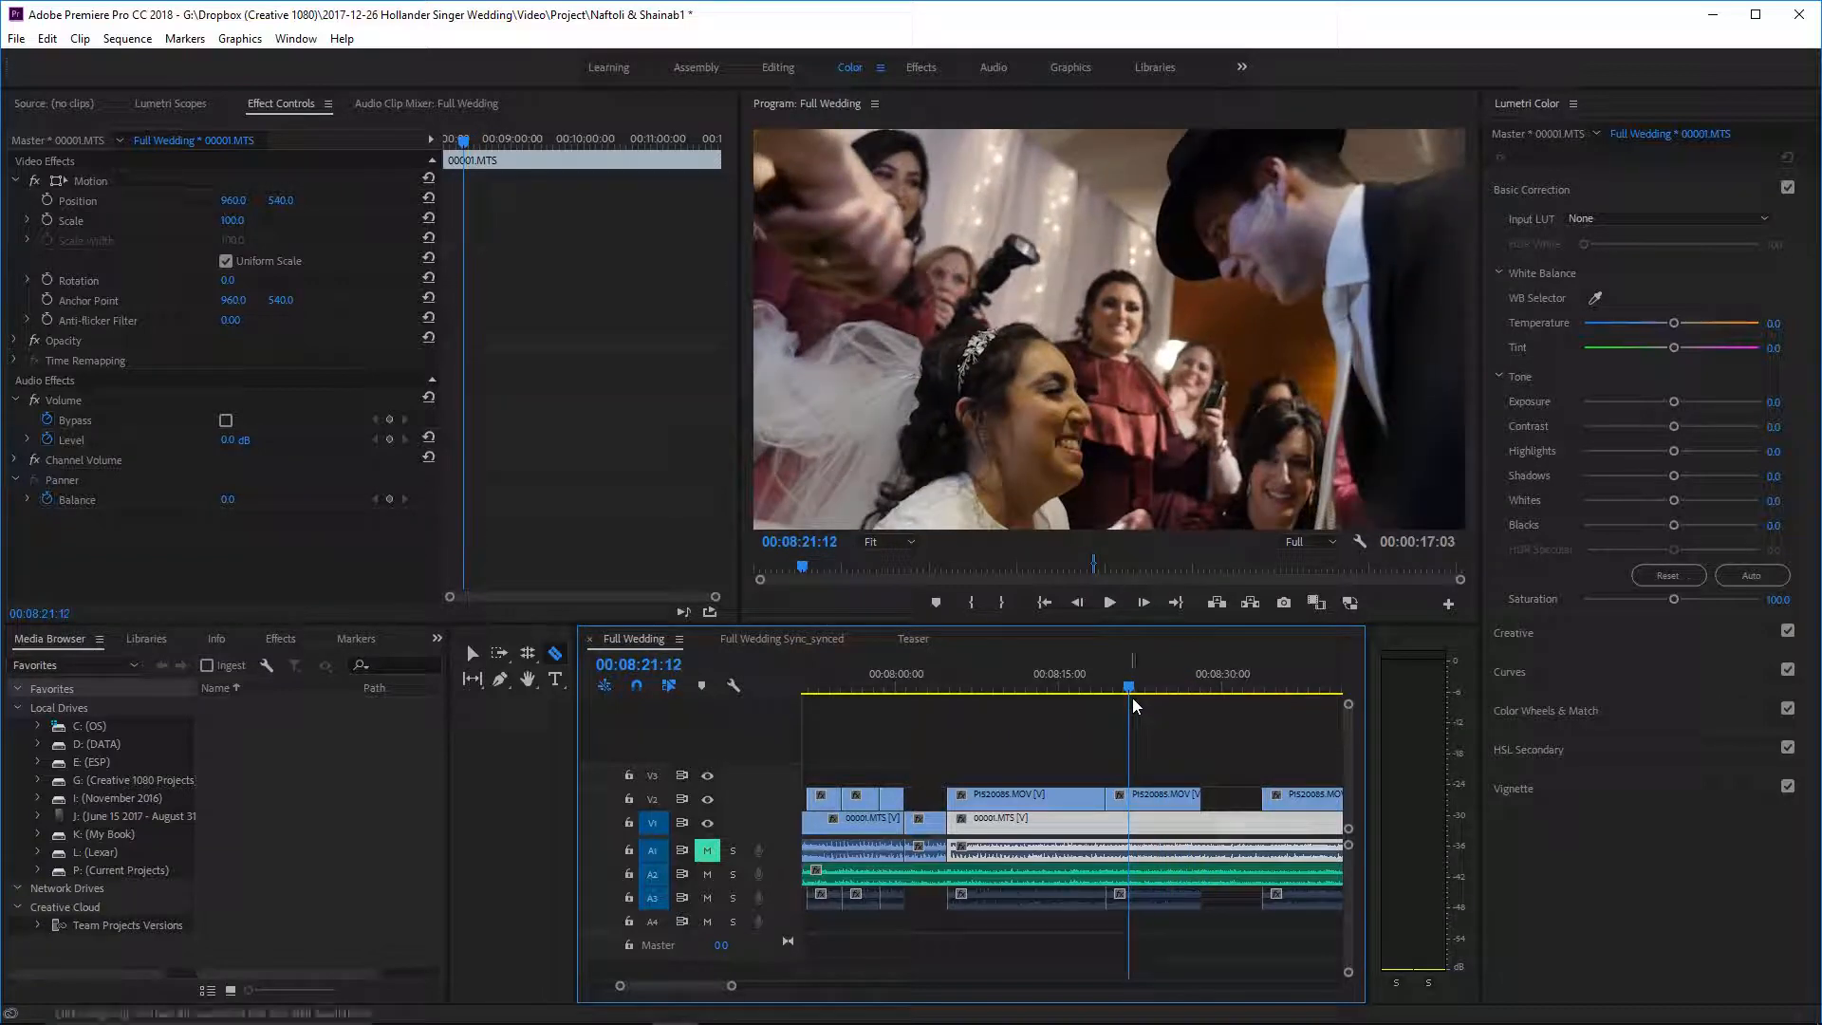
{"action": "left_click", "coordinate": [960, 685]}
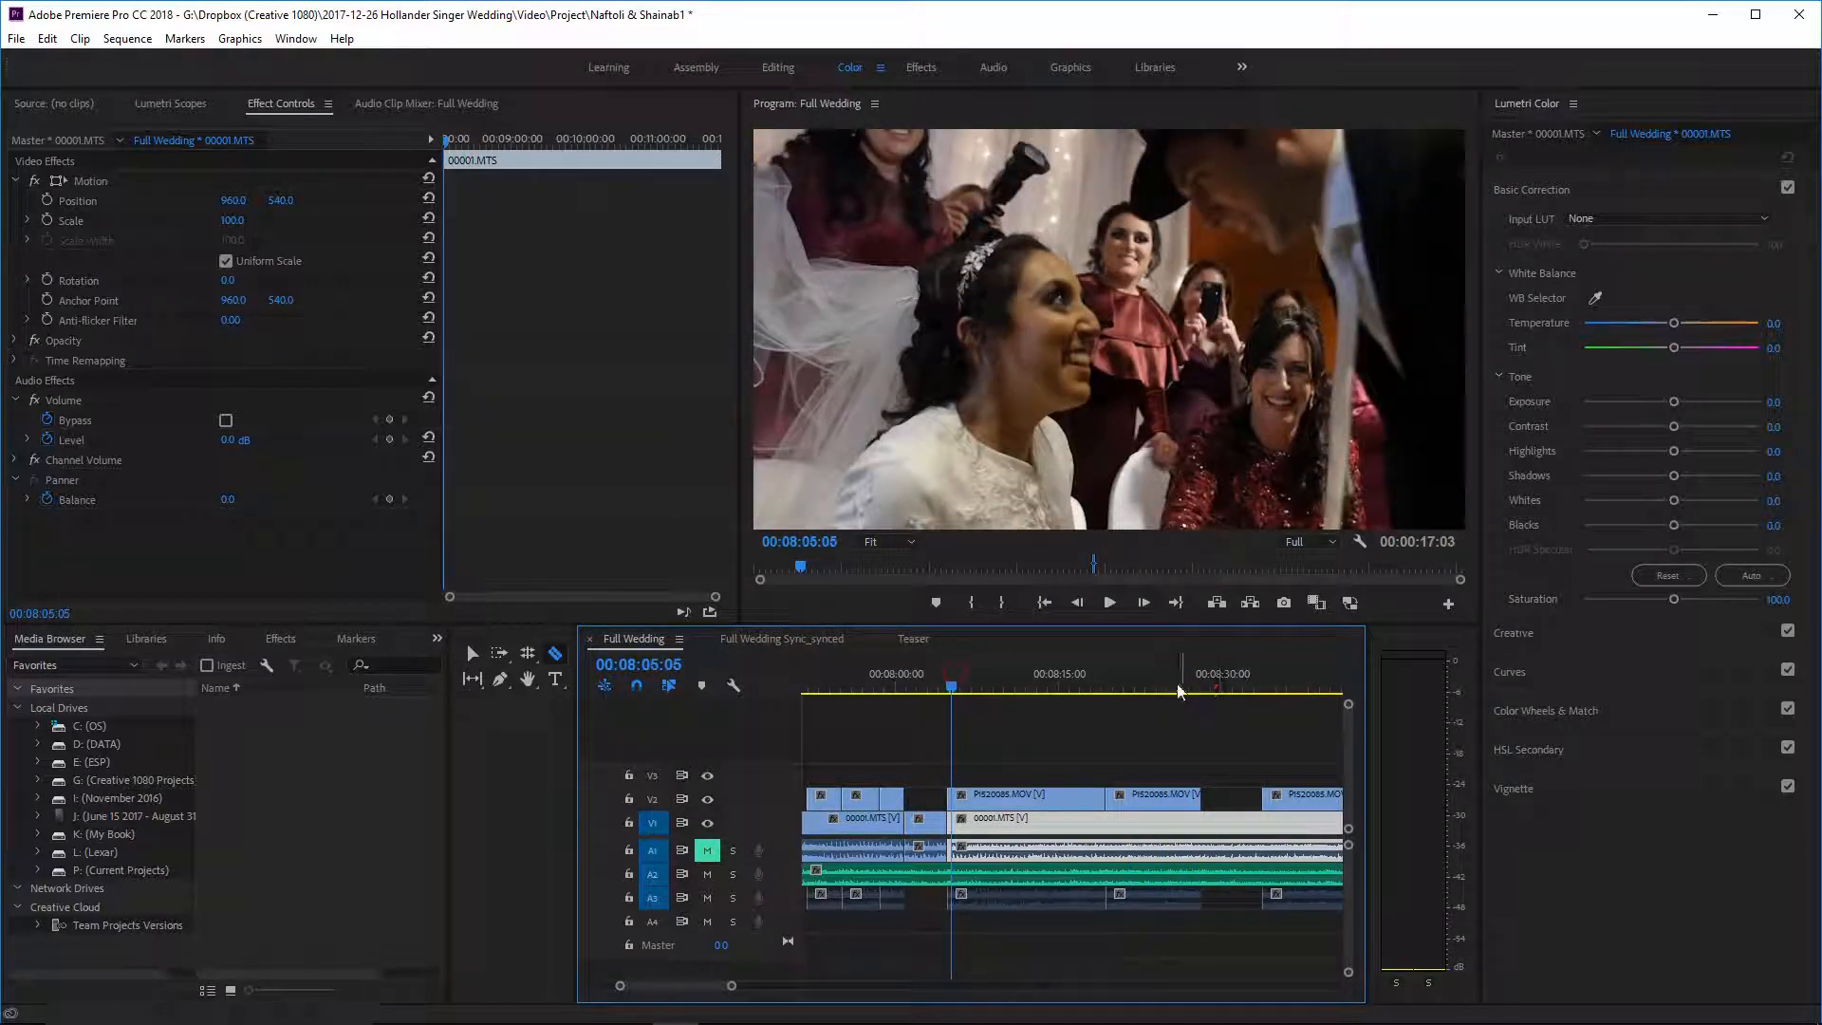
{"action": "left_click", "coordinate": [1215, 674]}
{"action": "left_click_drag", "start_coordinate": [1214, 664], "coordinate": [1204, 709]}
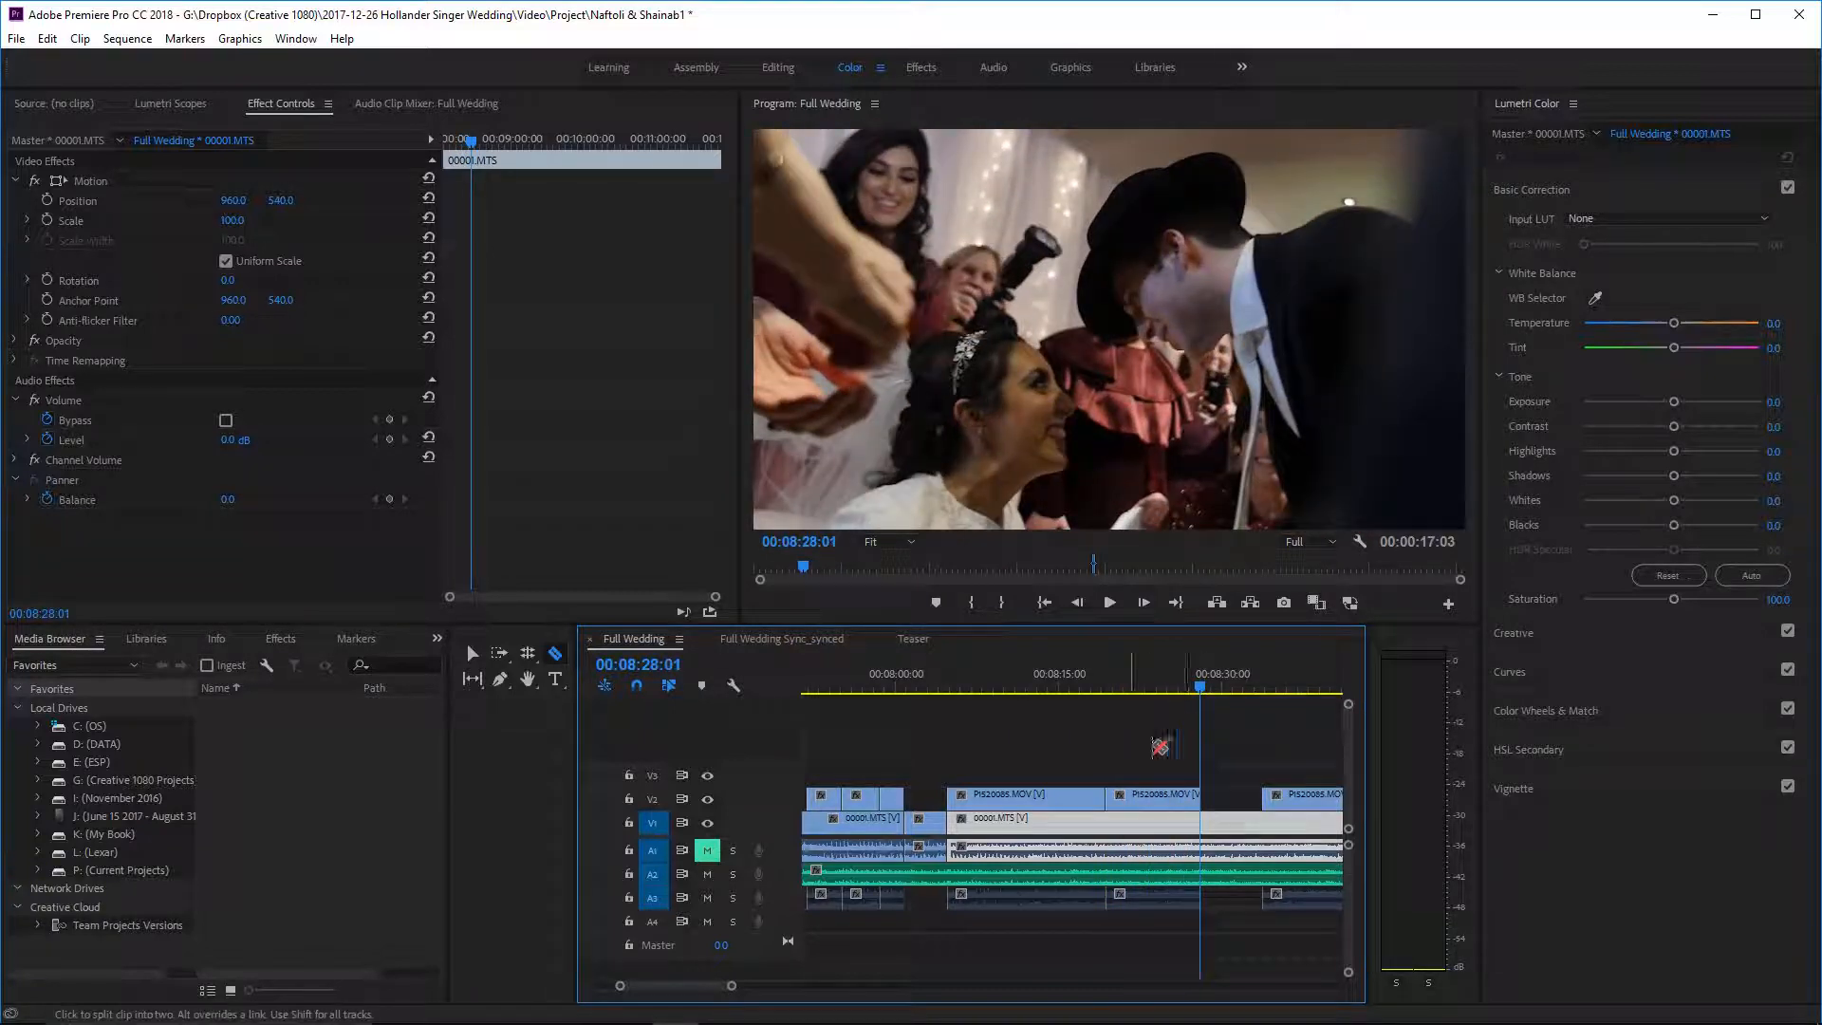
{"action": "left_click_drag", "start_coordinate": [1020, 693], "coordinate": [1088, 698]}
- Delete the part of the P1520085.MOV clip on V2 that lies before the split at 00:08:19:08
{"action": "key", "text": "v"}
{"action": "left_click", "coordinate": [1044, 800]}
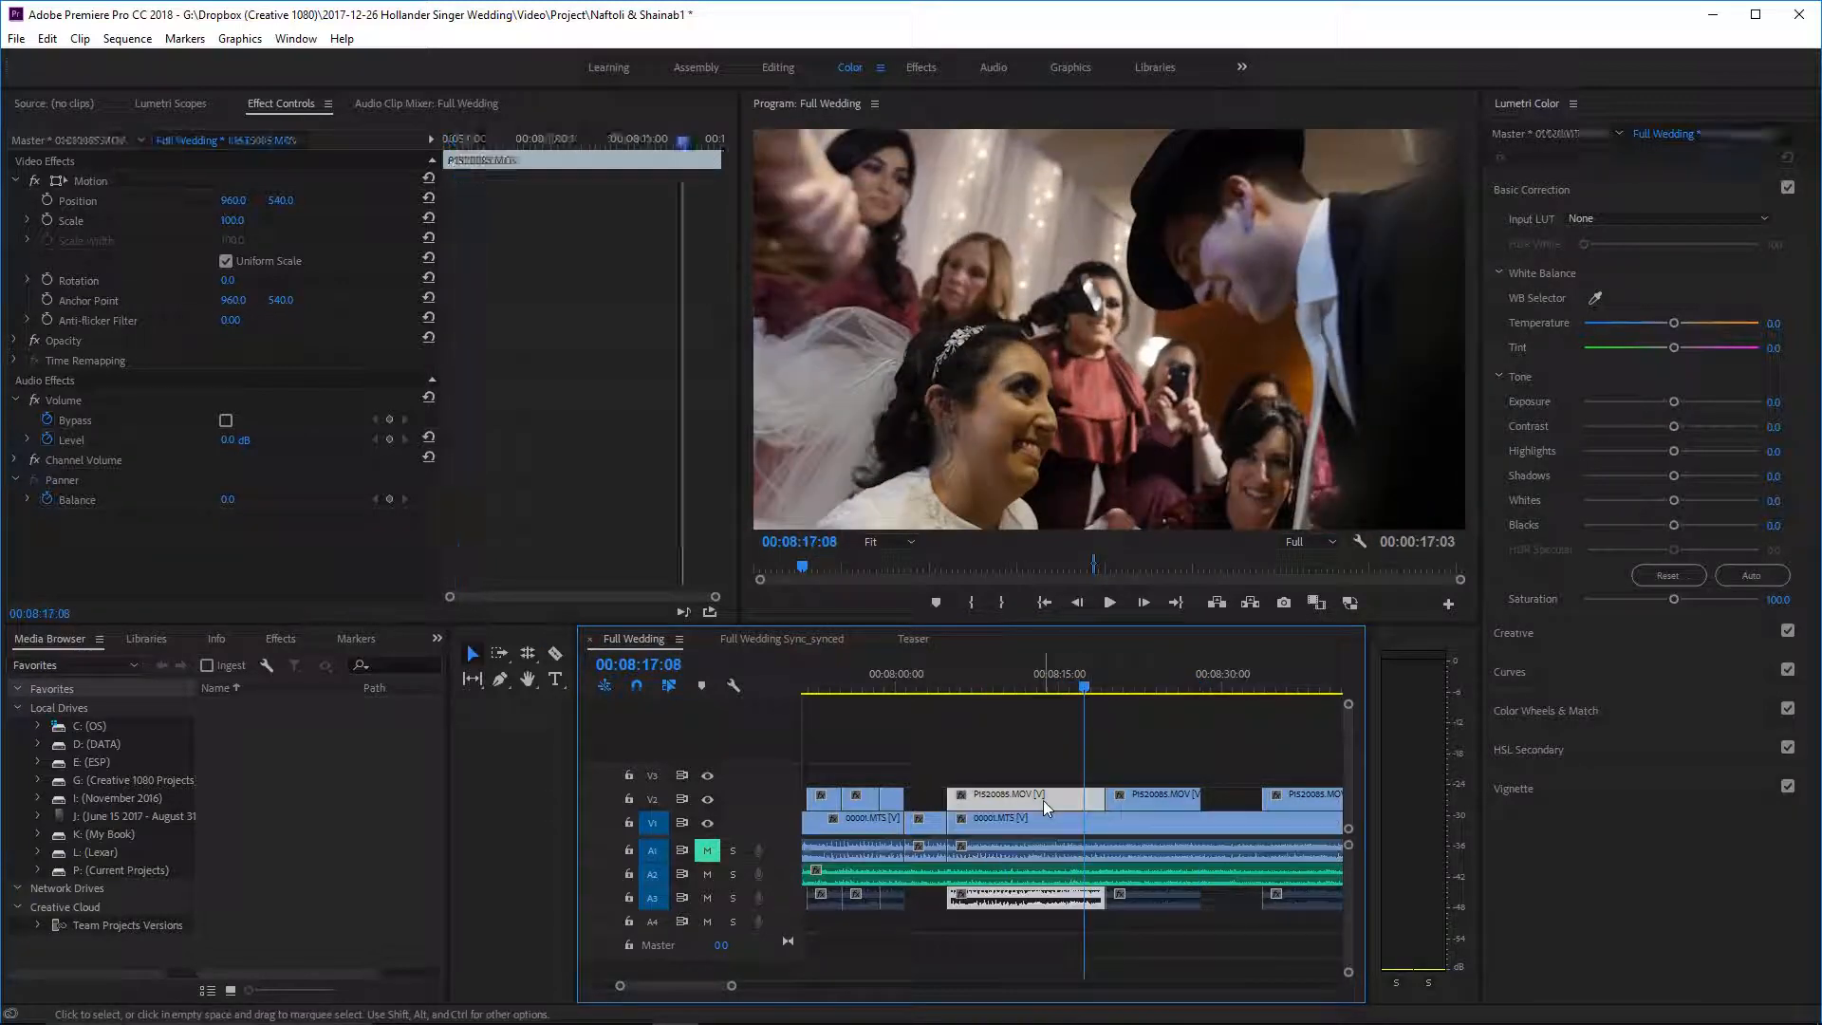
{"action": "key", "text": "Delete"}
- Trim the start of the long V1 00001.MTS clip to line up with the start of the remaining P1520085.MOV clip
{"action": "left_click_drag", "start_coordinate": [963, 814], "coordinate": [1105, 815]}
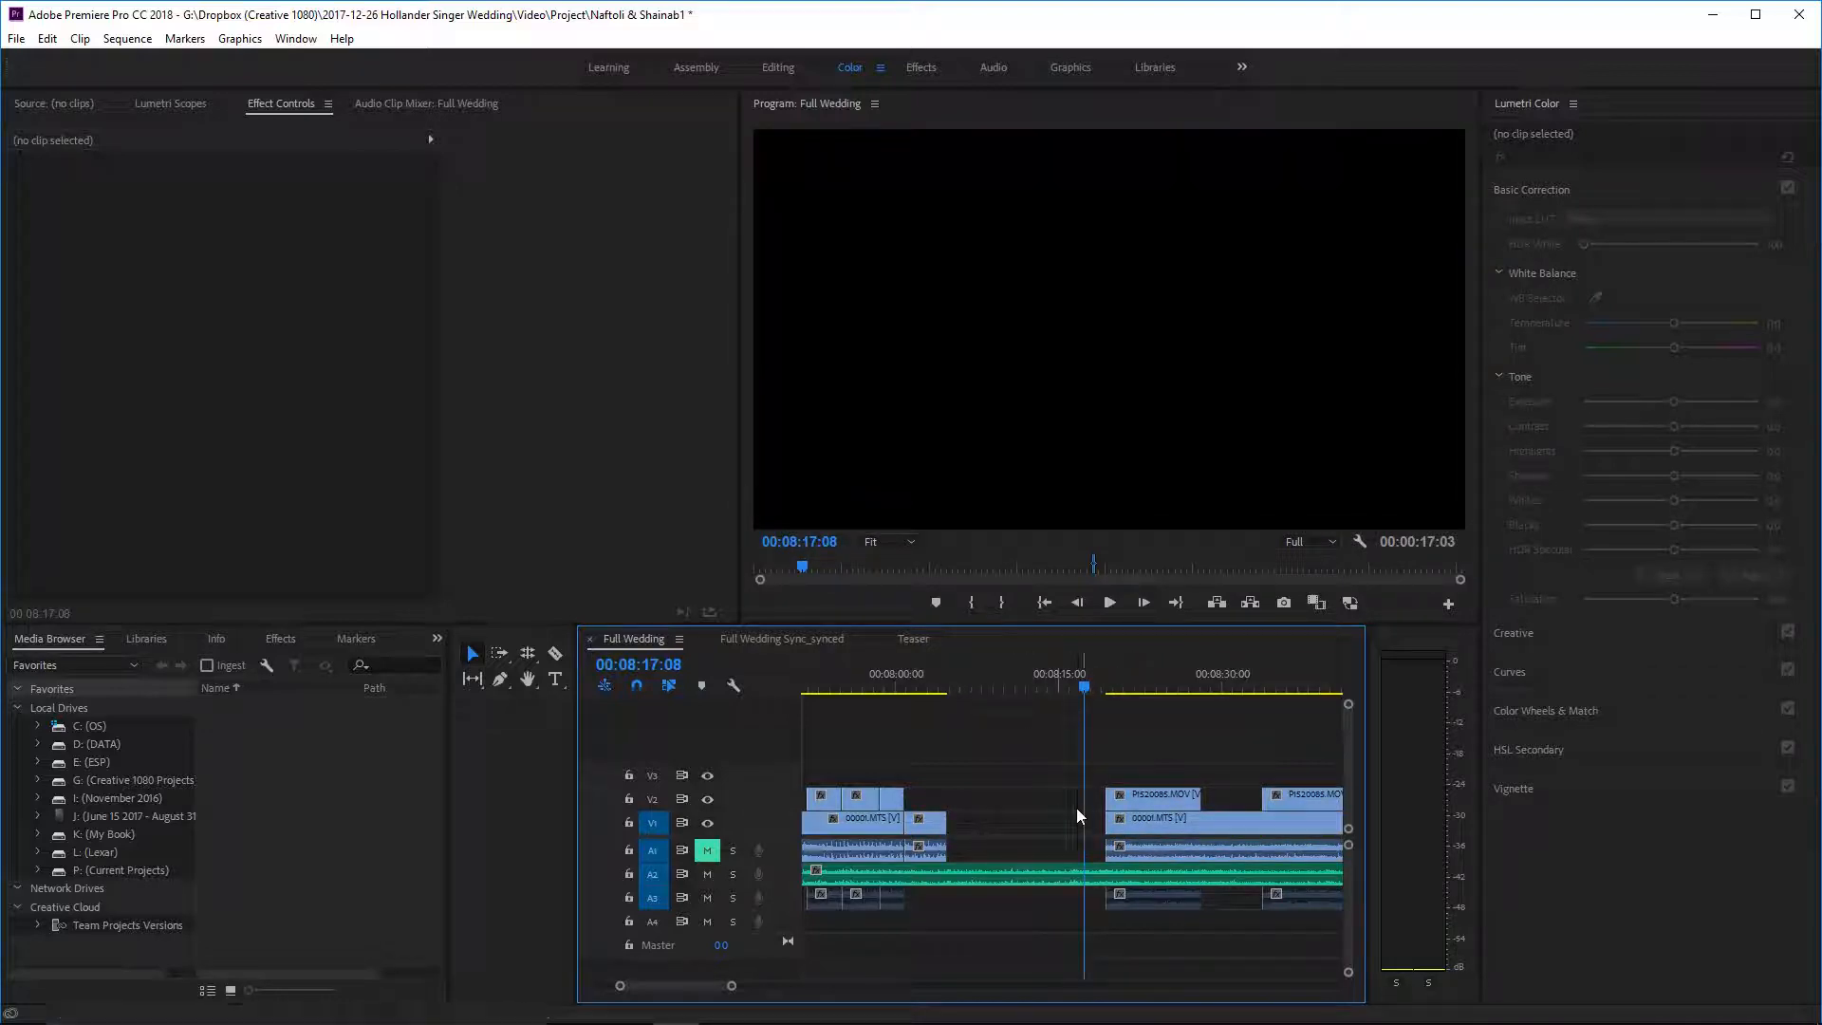
{"action": "left_click_drag", "start_coordinate": [1111, 822], "coordinate": [947, 819]}
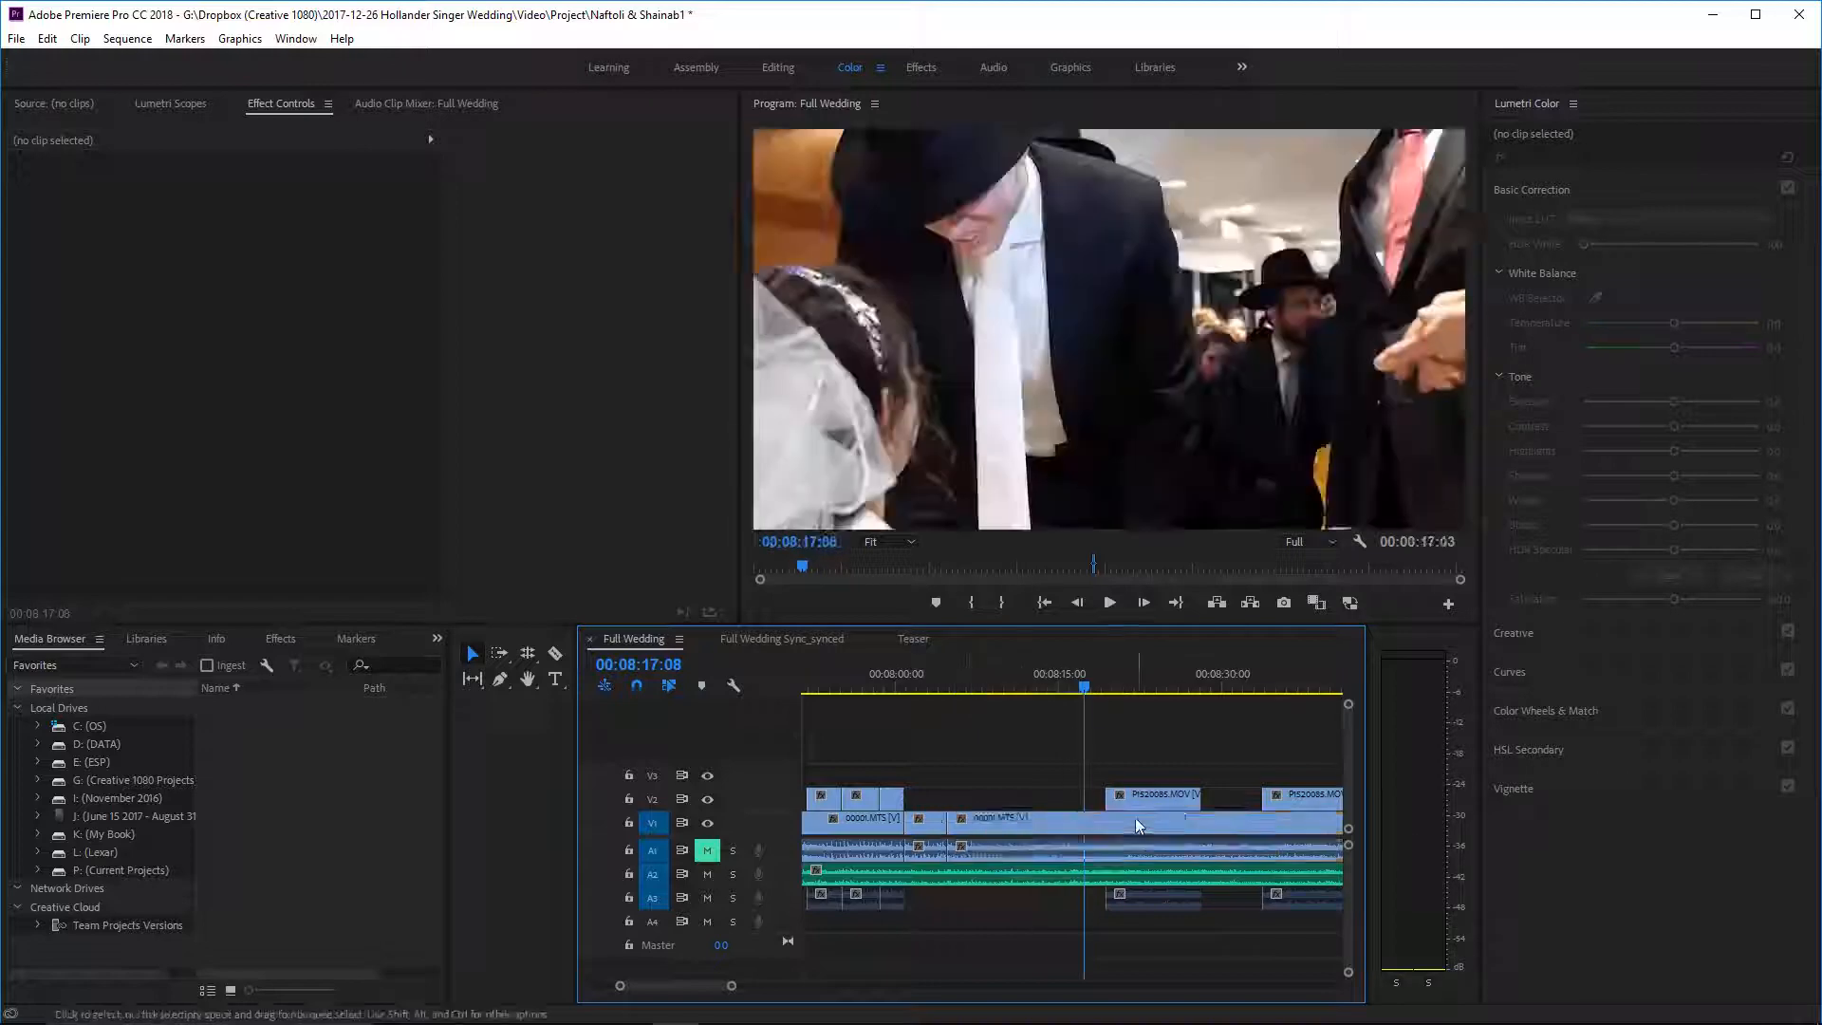
{"action": "left_click", "coordinate": [1147, 797]}
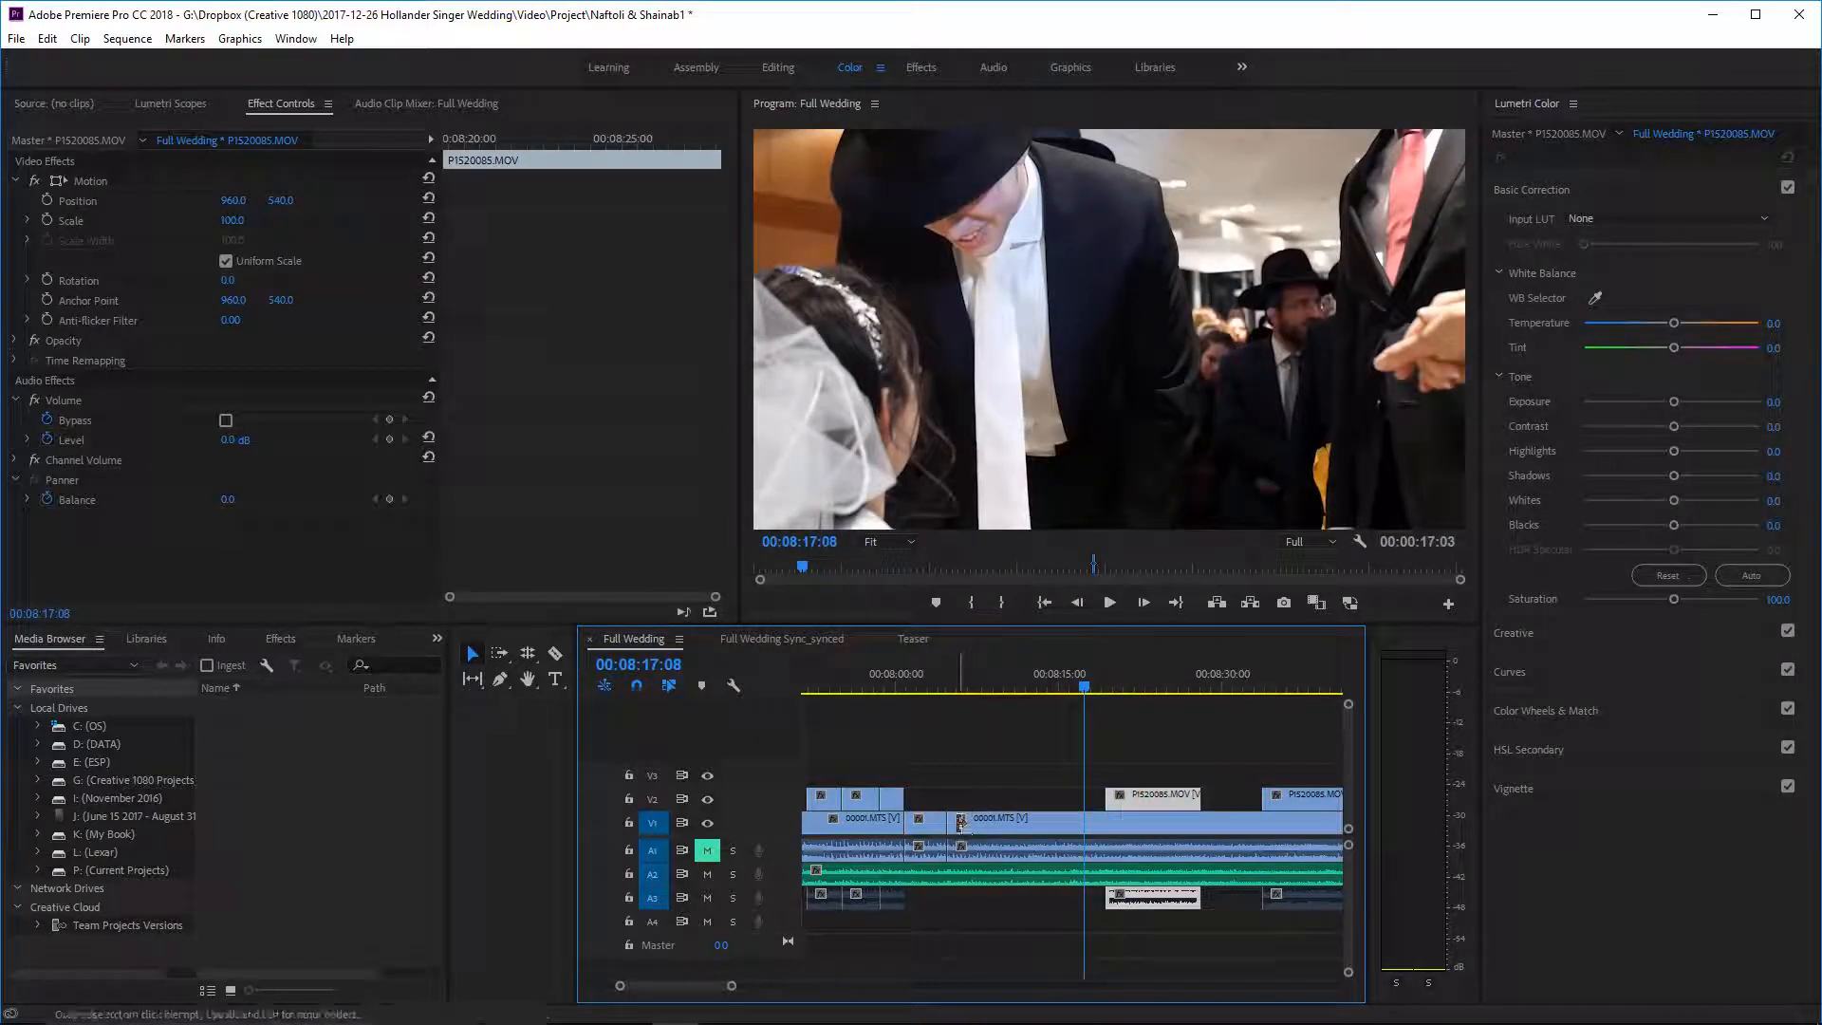
{"action": "left_click_drag", "start_coordinate": [974, 820], "coordinate": [1105, 820]}
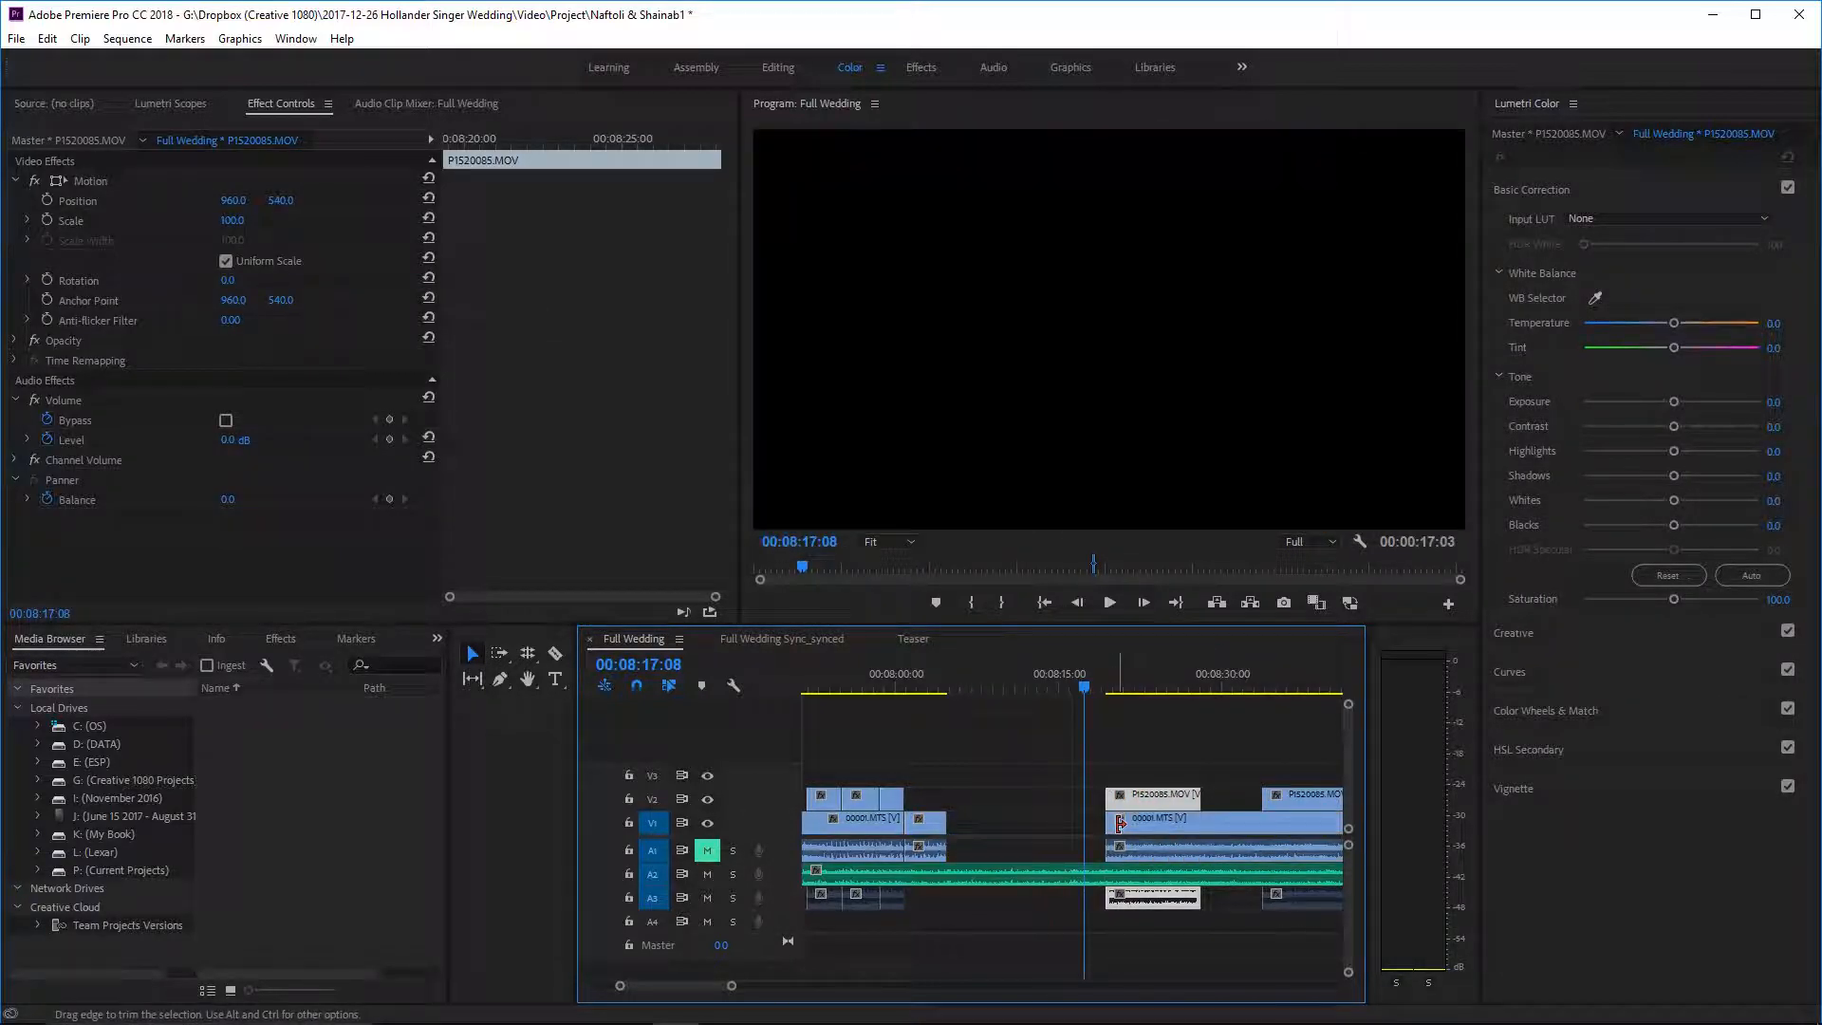
- Ripple delete the empty gap before the trimmed V1 clip so the following clips close up
{"action": "left_click", "coordinate": [1031, 825]}
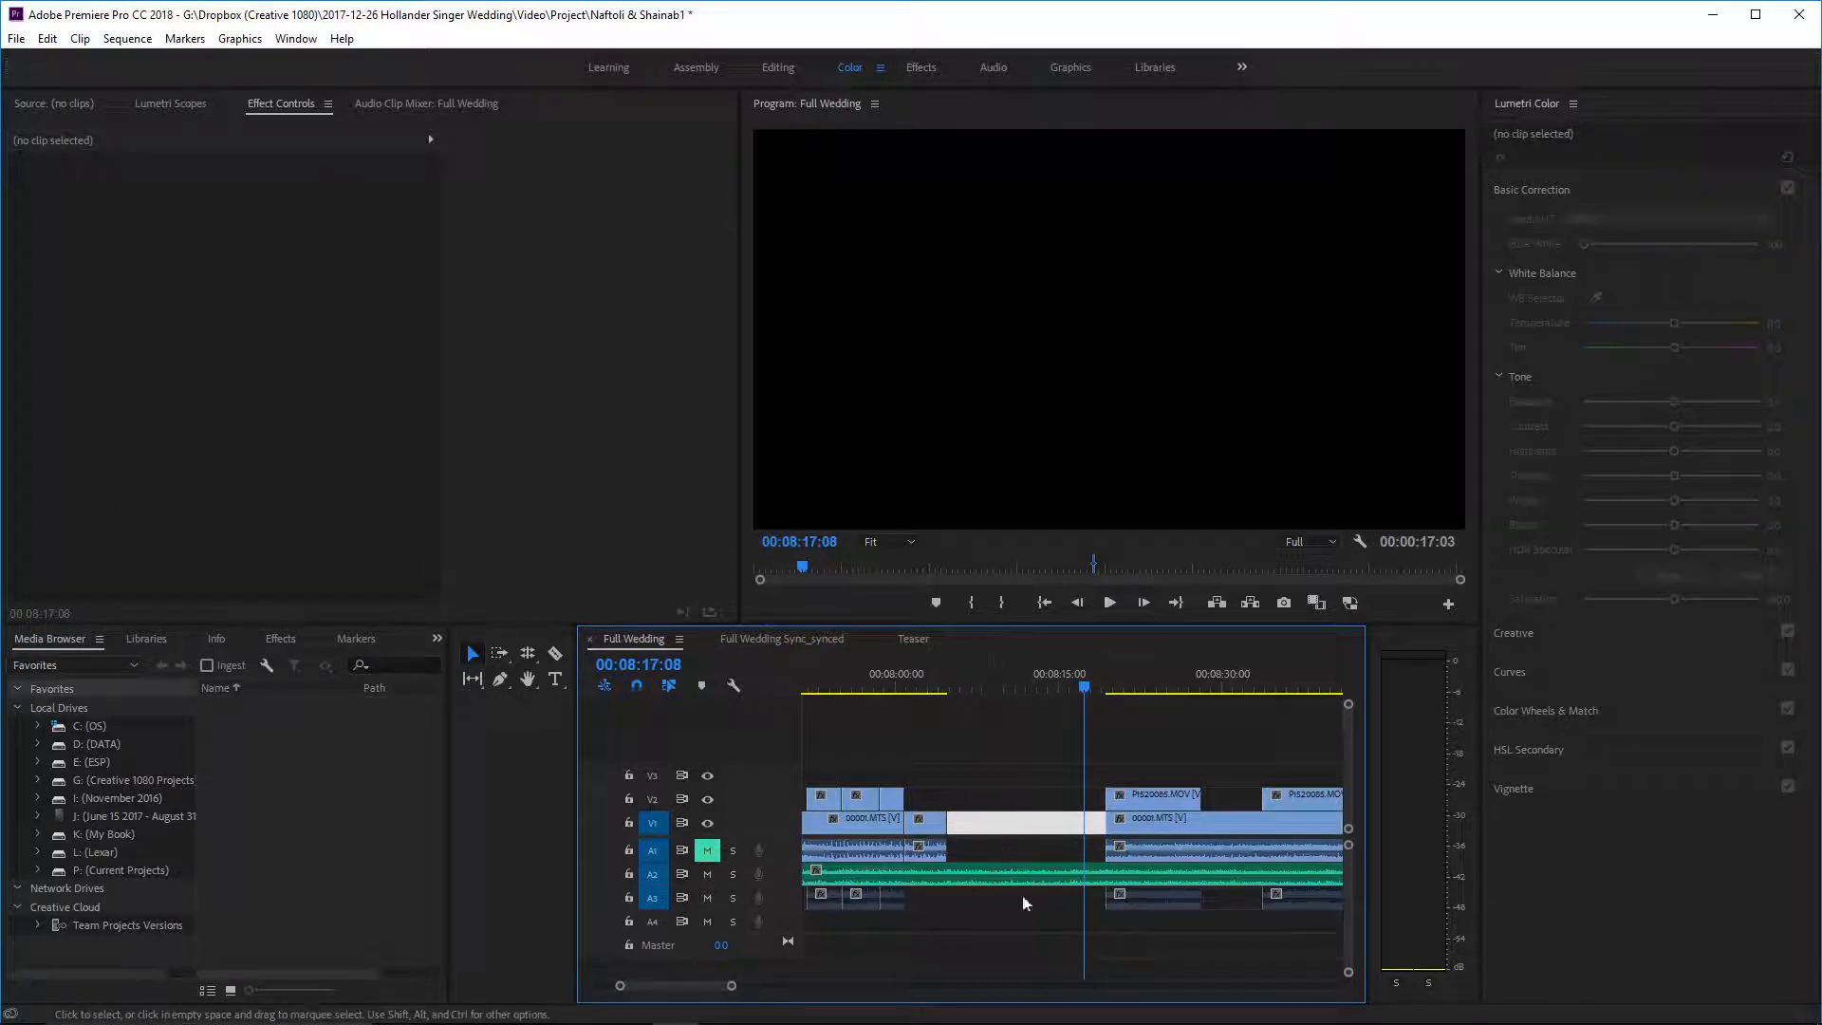
{"action": "scroll", "coordinate": [1053, 895], "scroll_direction": "down", "scroll_amount": 2}
{"action": "scroll", "coordinate": [1054, 895], "scroll_direction": "down", "scroll_amount": 1}
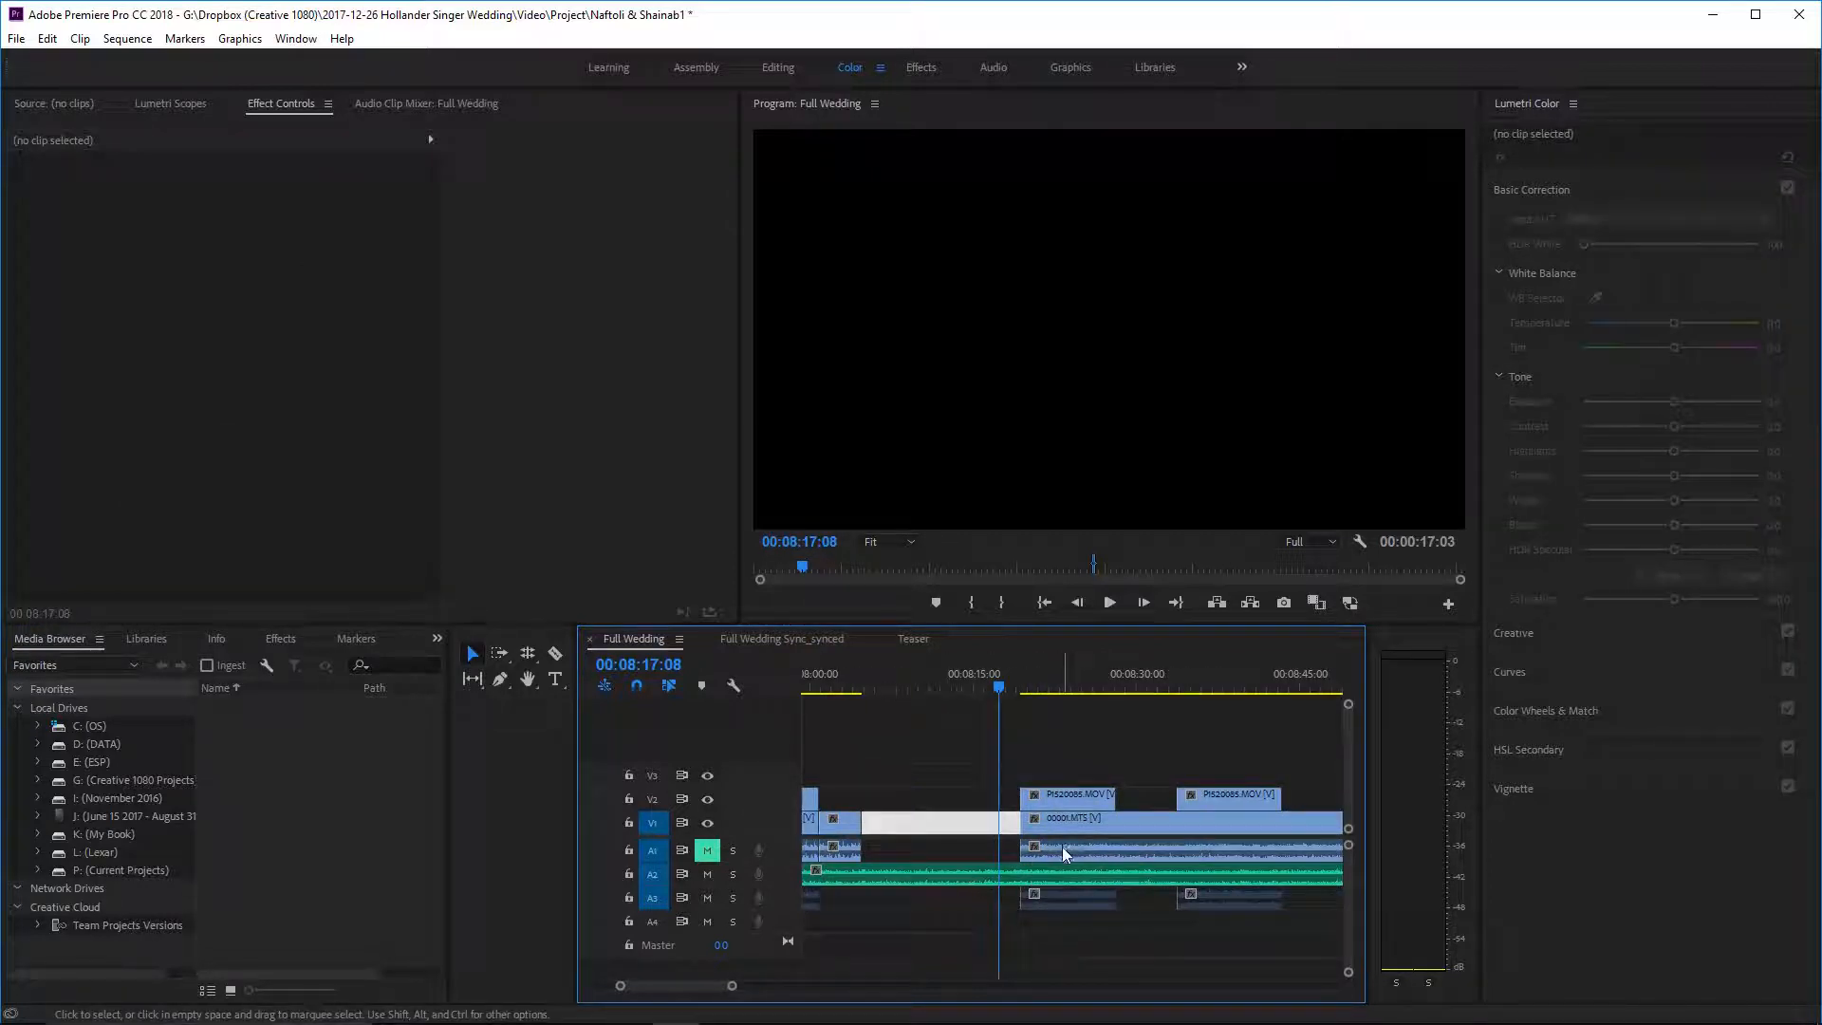
{"action": "left_click", "coordinate": [1062, 846]}
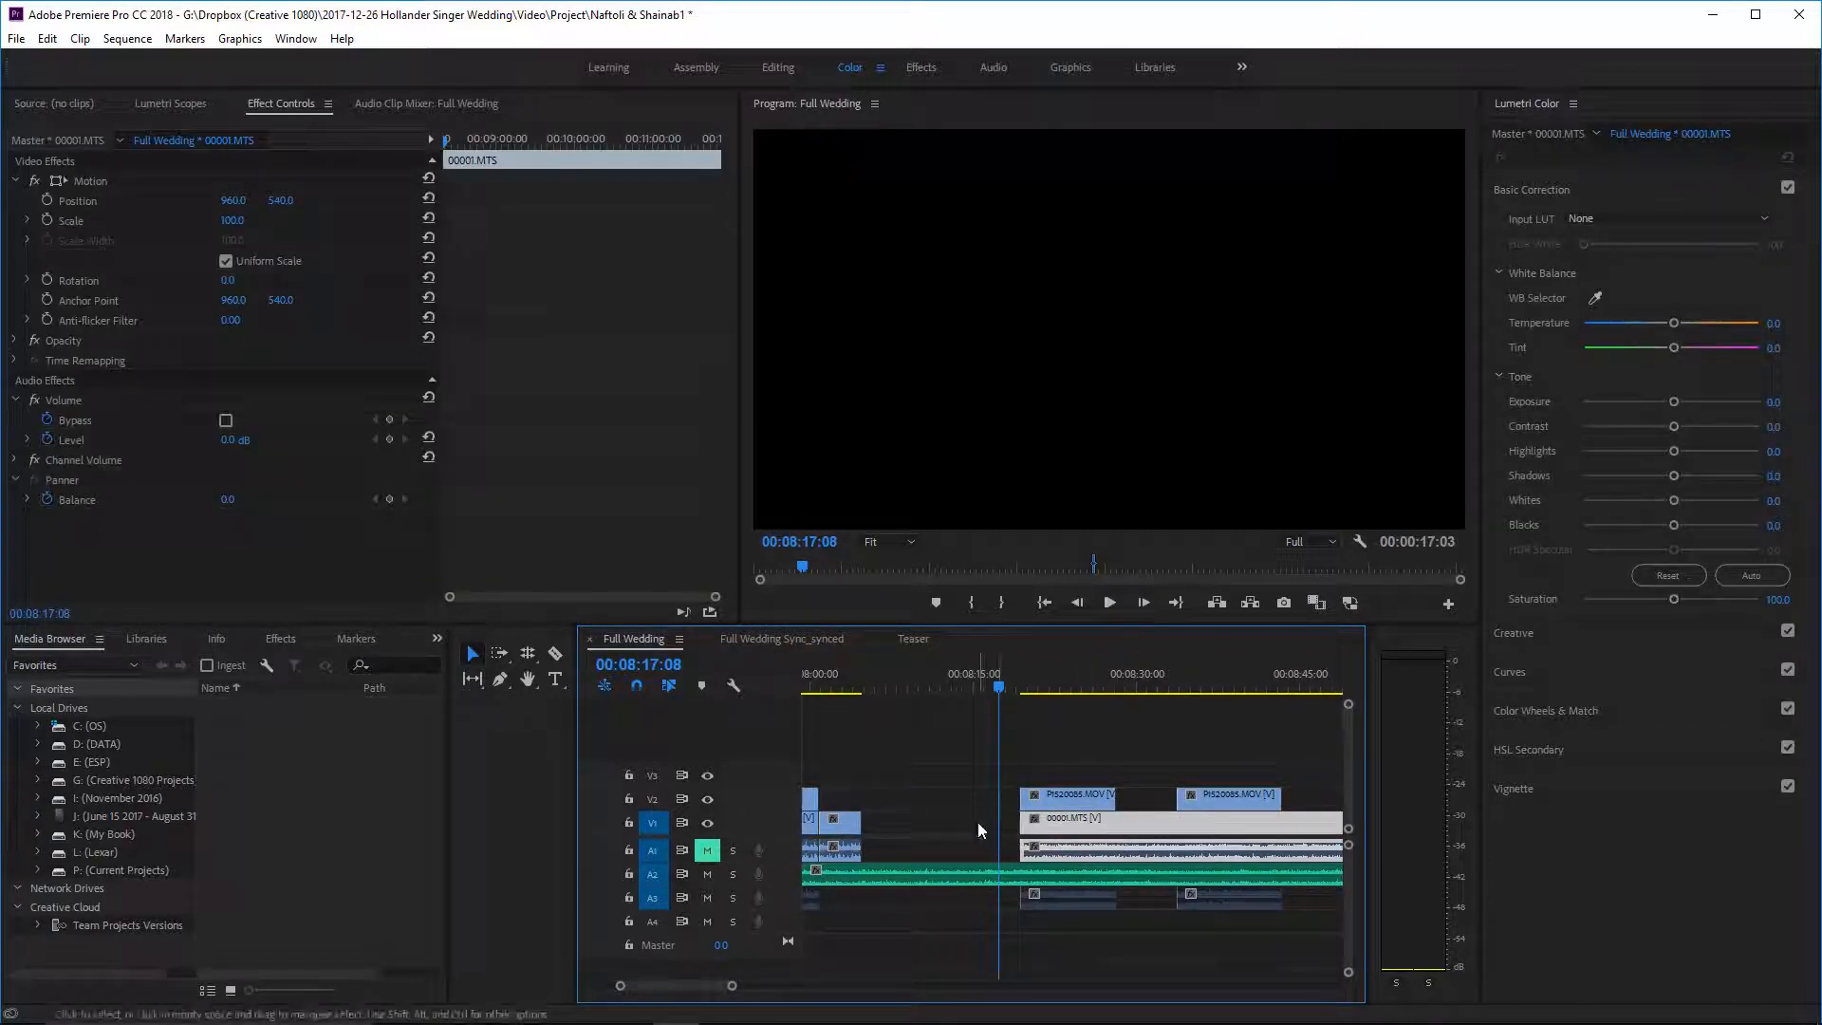
{"action": "right_click", "coordinate": [981, 822]}
{"action": "left_click", "coordinate": [1071, 833]}
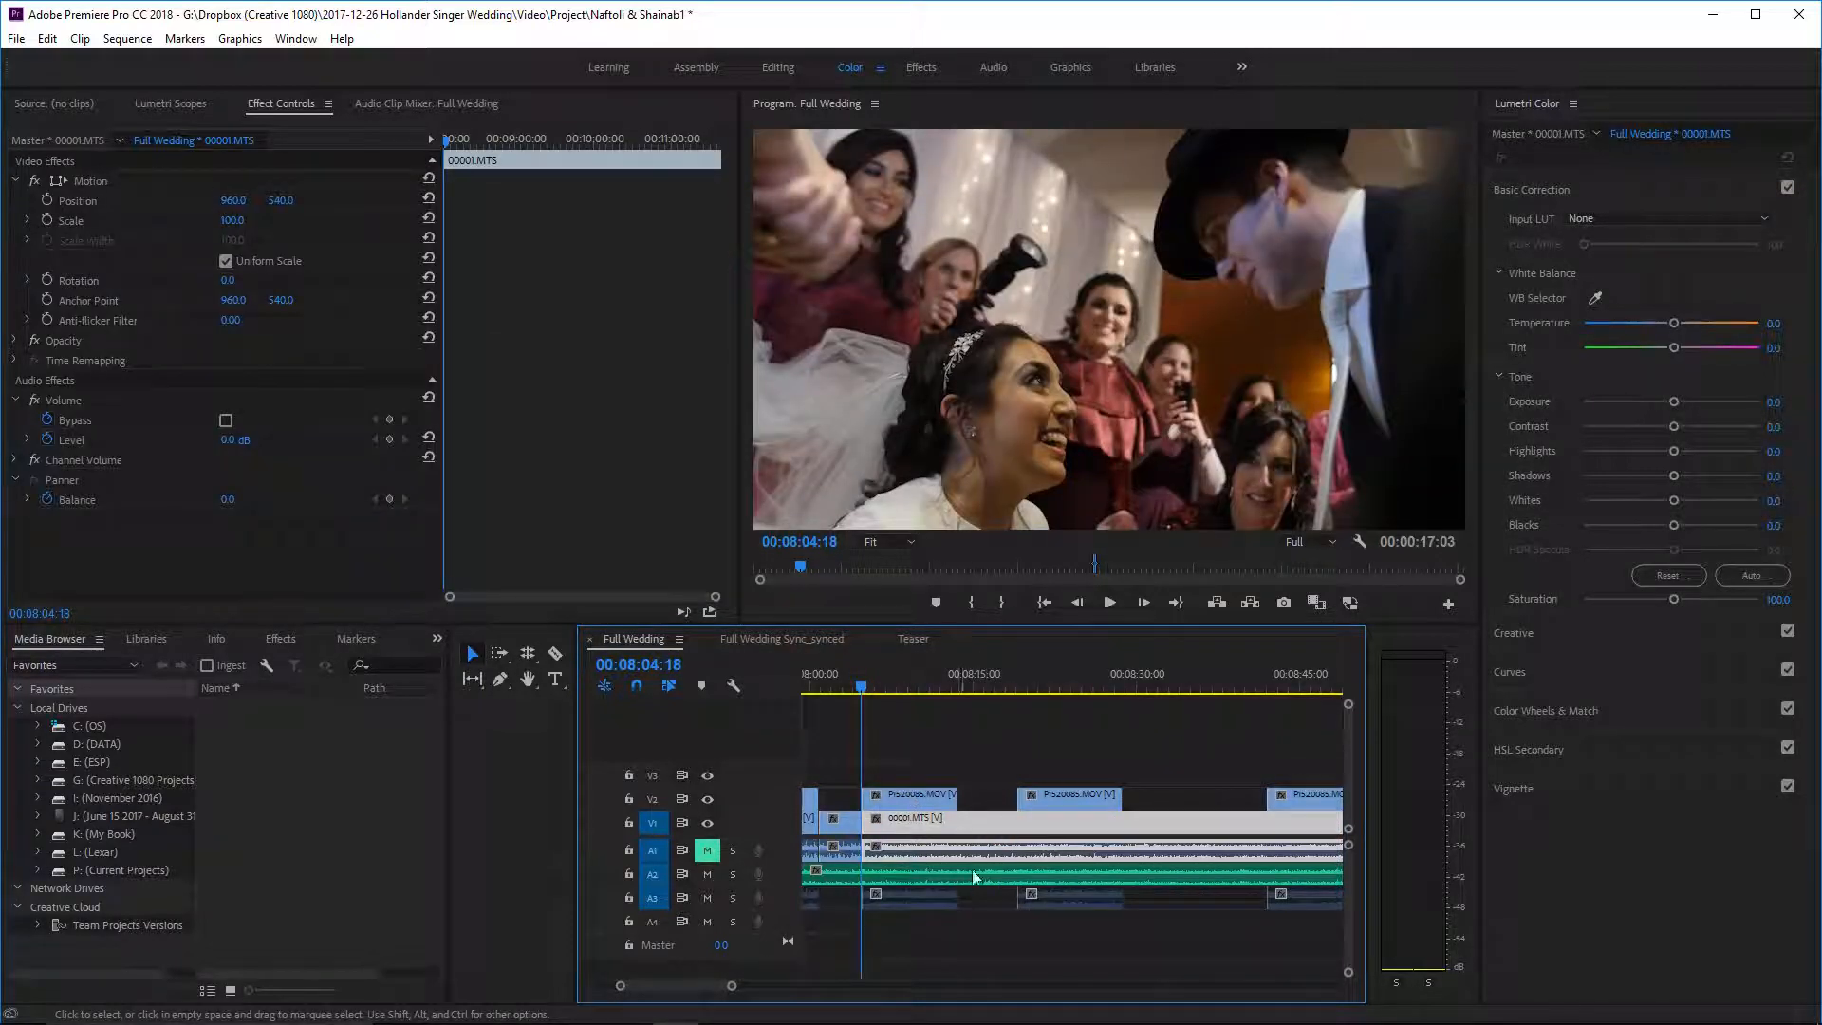
- Play the sequence from about 00:08:04 through the V2 clip and past its end to review the cuts
{"action": "scroll", "coordinate": [973, 877], "scroll_direction": "up", "scroll_amount": 5}
{"action": "left_click", "coordinate": [1114, 687]}
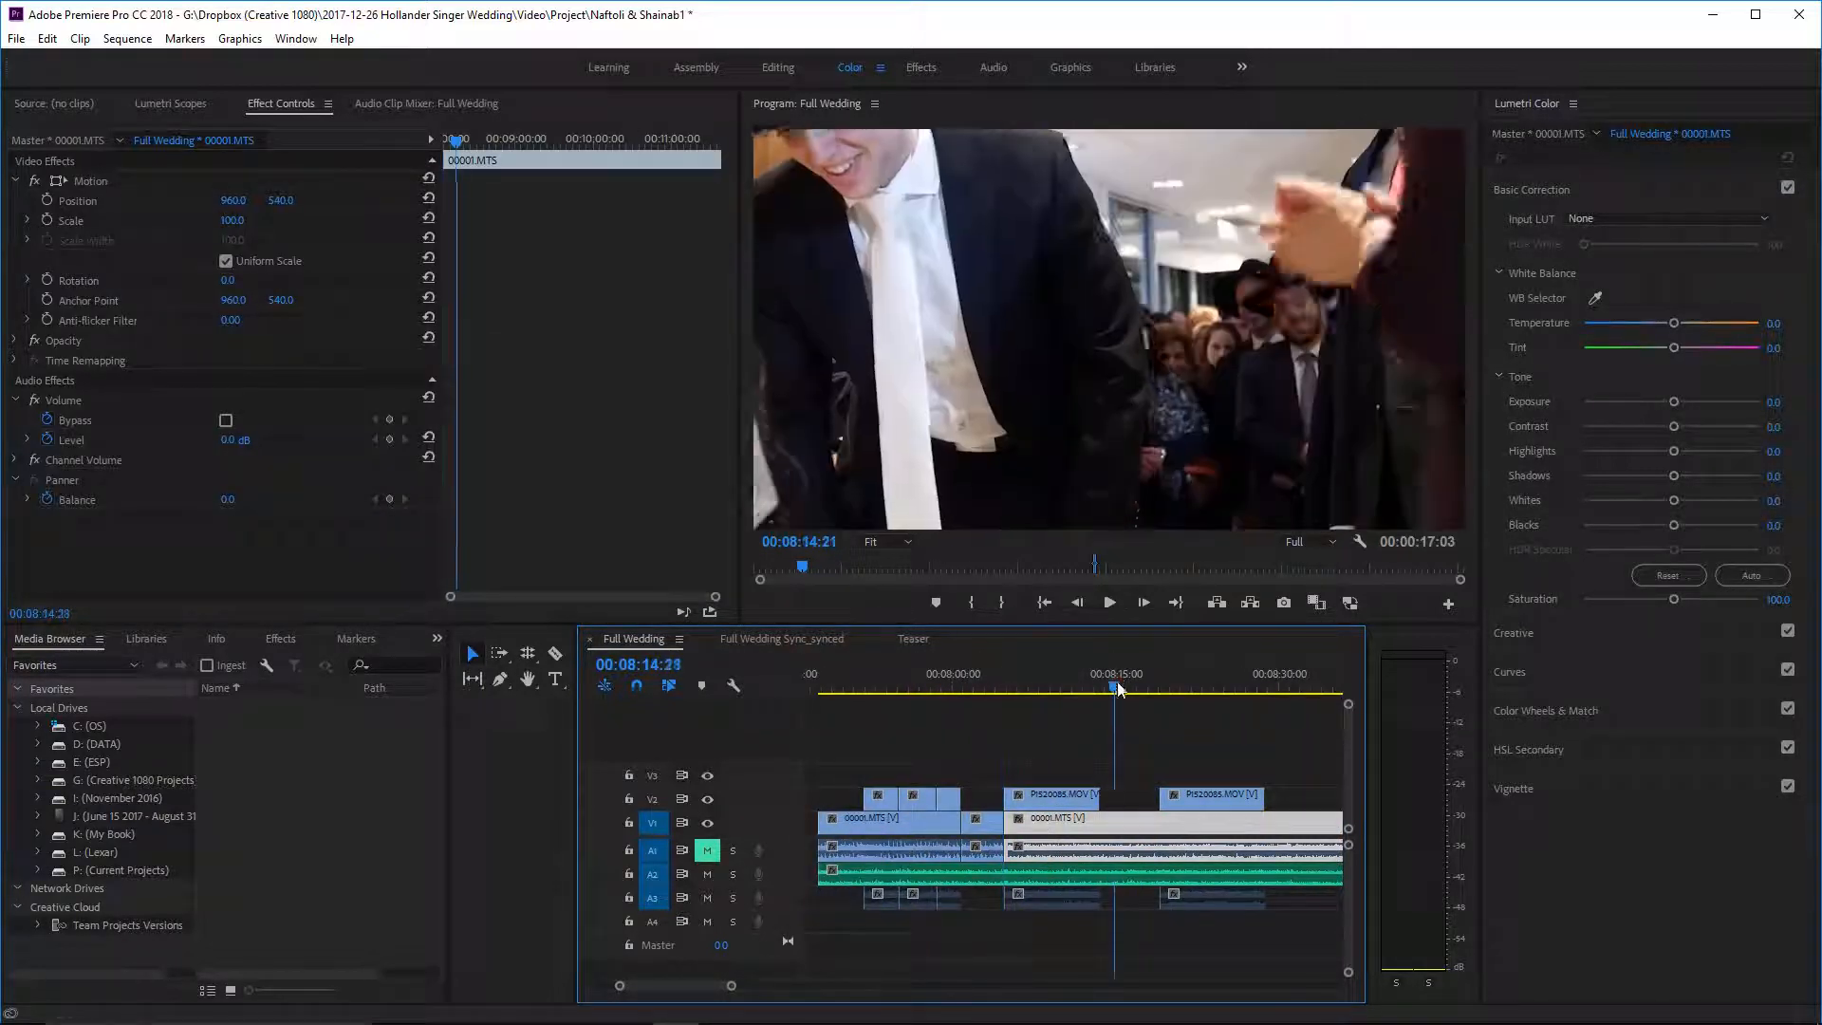
{"action": "left_click", "coordinate": [1123, 866]}
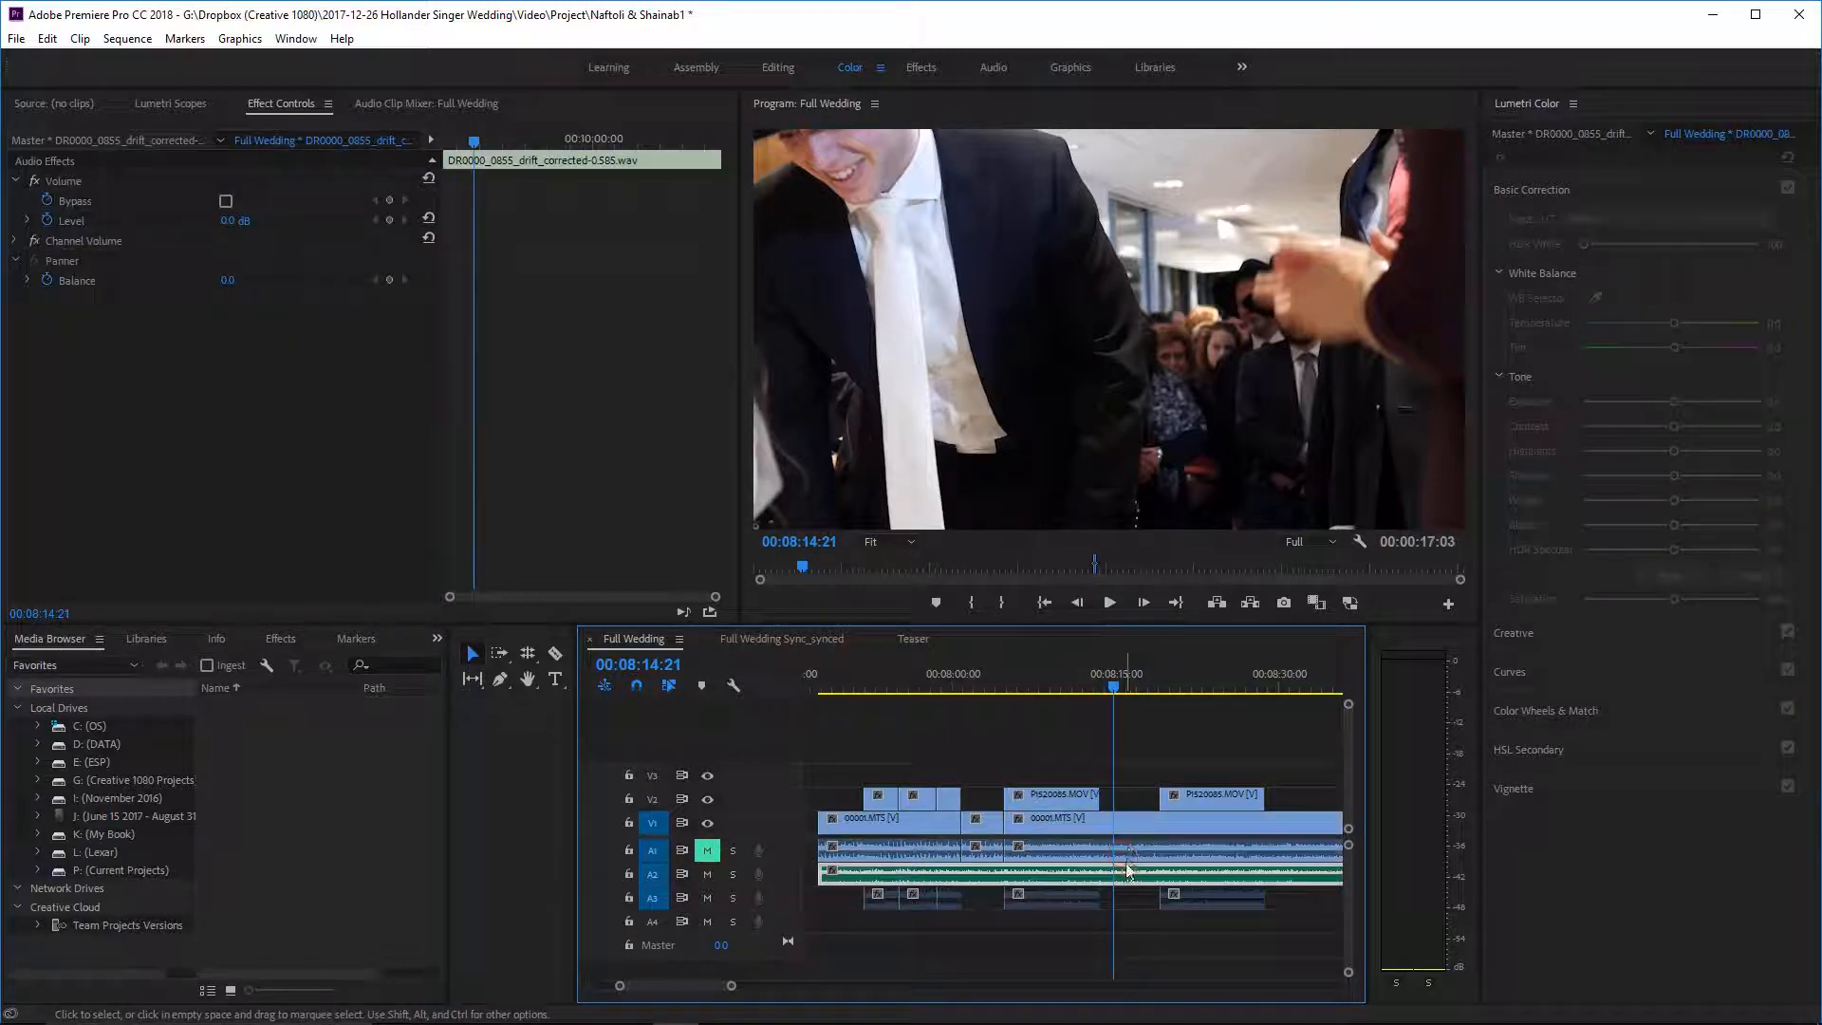
{"action": "left_click", "coordinate": [998, 681]}
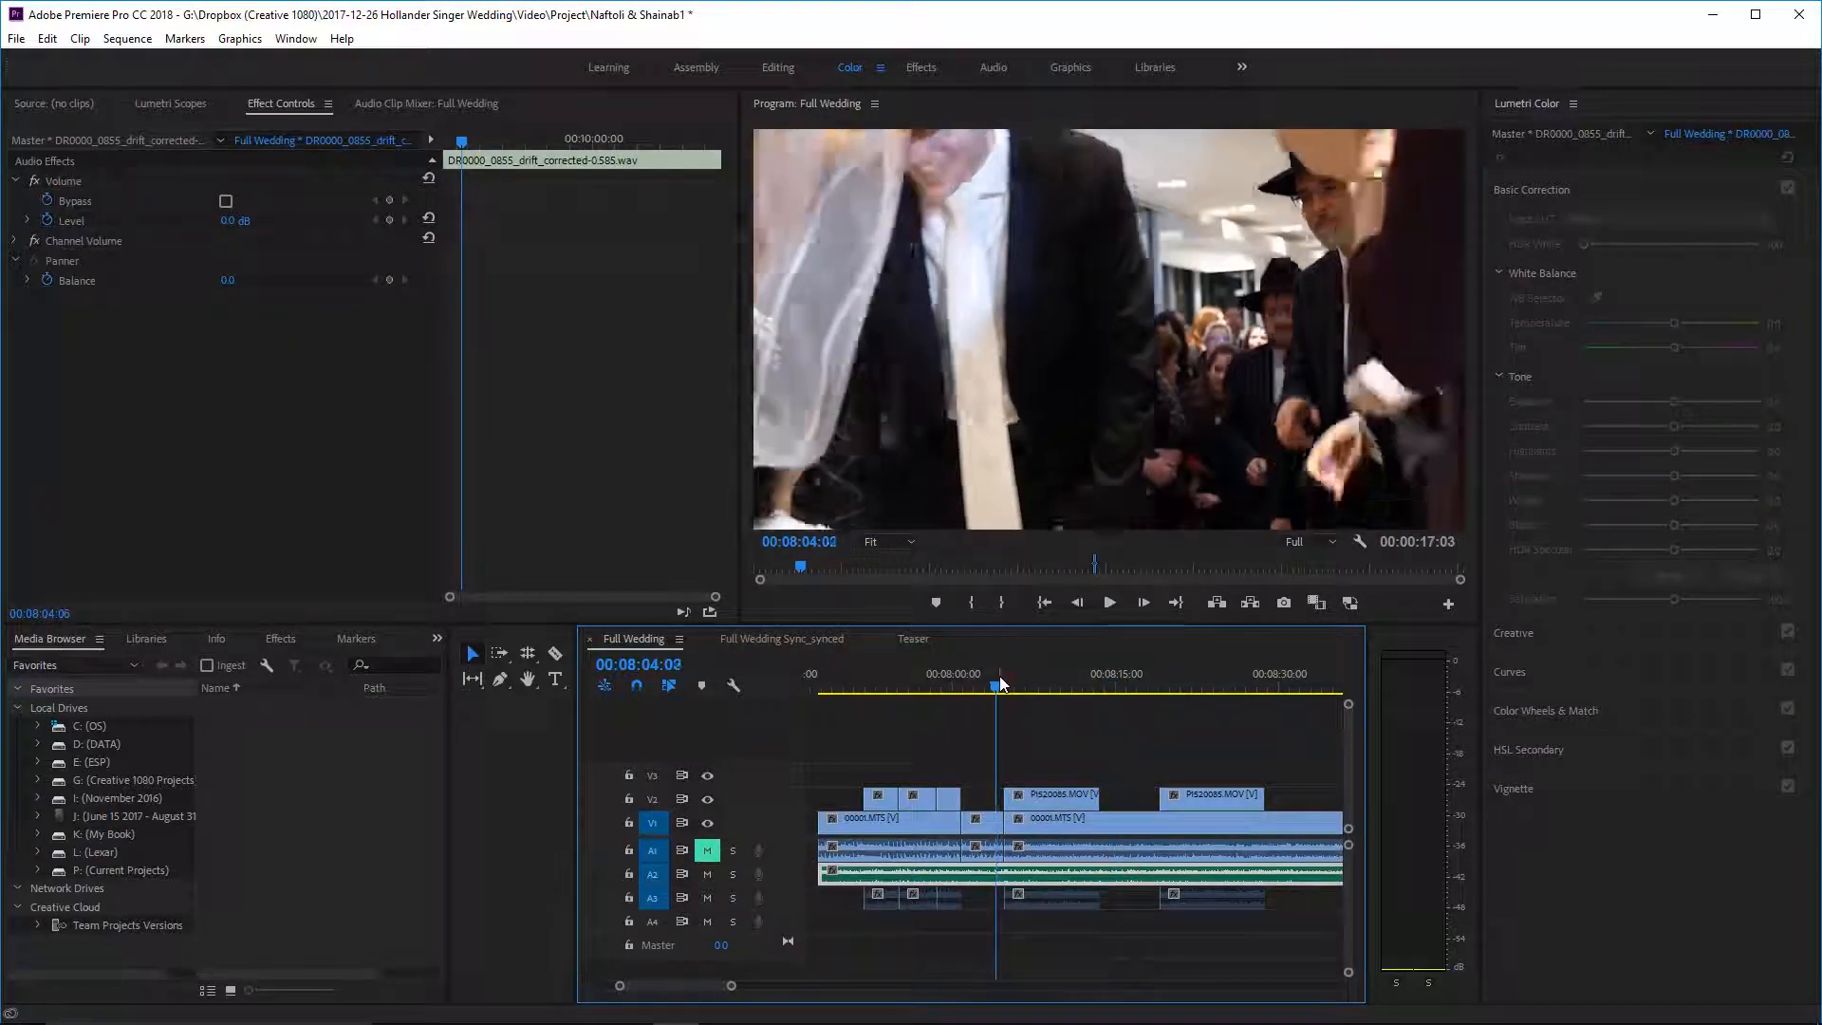
{"action": "key", "text": "space"}
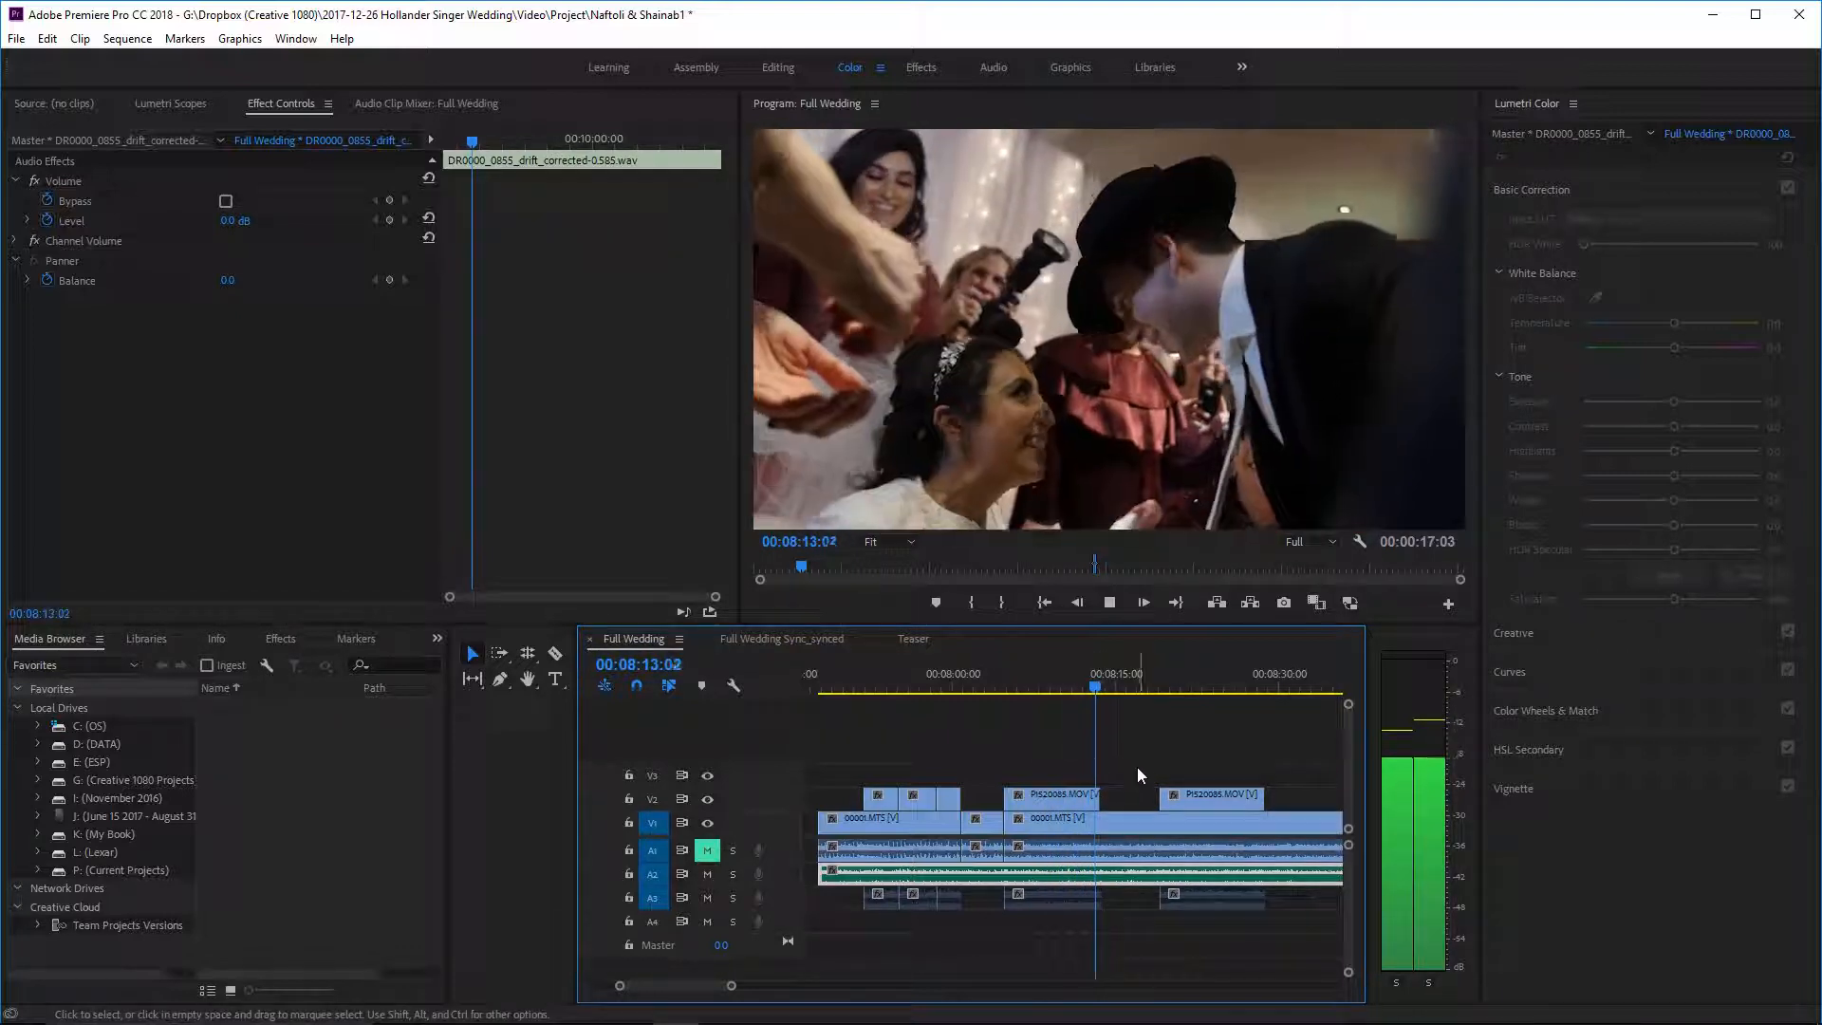
{"action": "key", "text": "space"}
{"action": "mouse_move", "coordinate": [1103, 684]}
{"action": "left_mouse_down"}
{"action": "mouse_move", "coordinate": [1135, 685]}
{"action": "mouse_move", "coordinate": [1099, 685]}
{"action": "left_mouse_up"}
{"action": "key", "text": "space"}
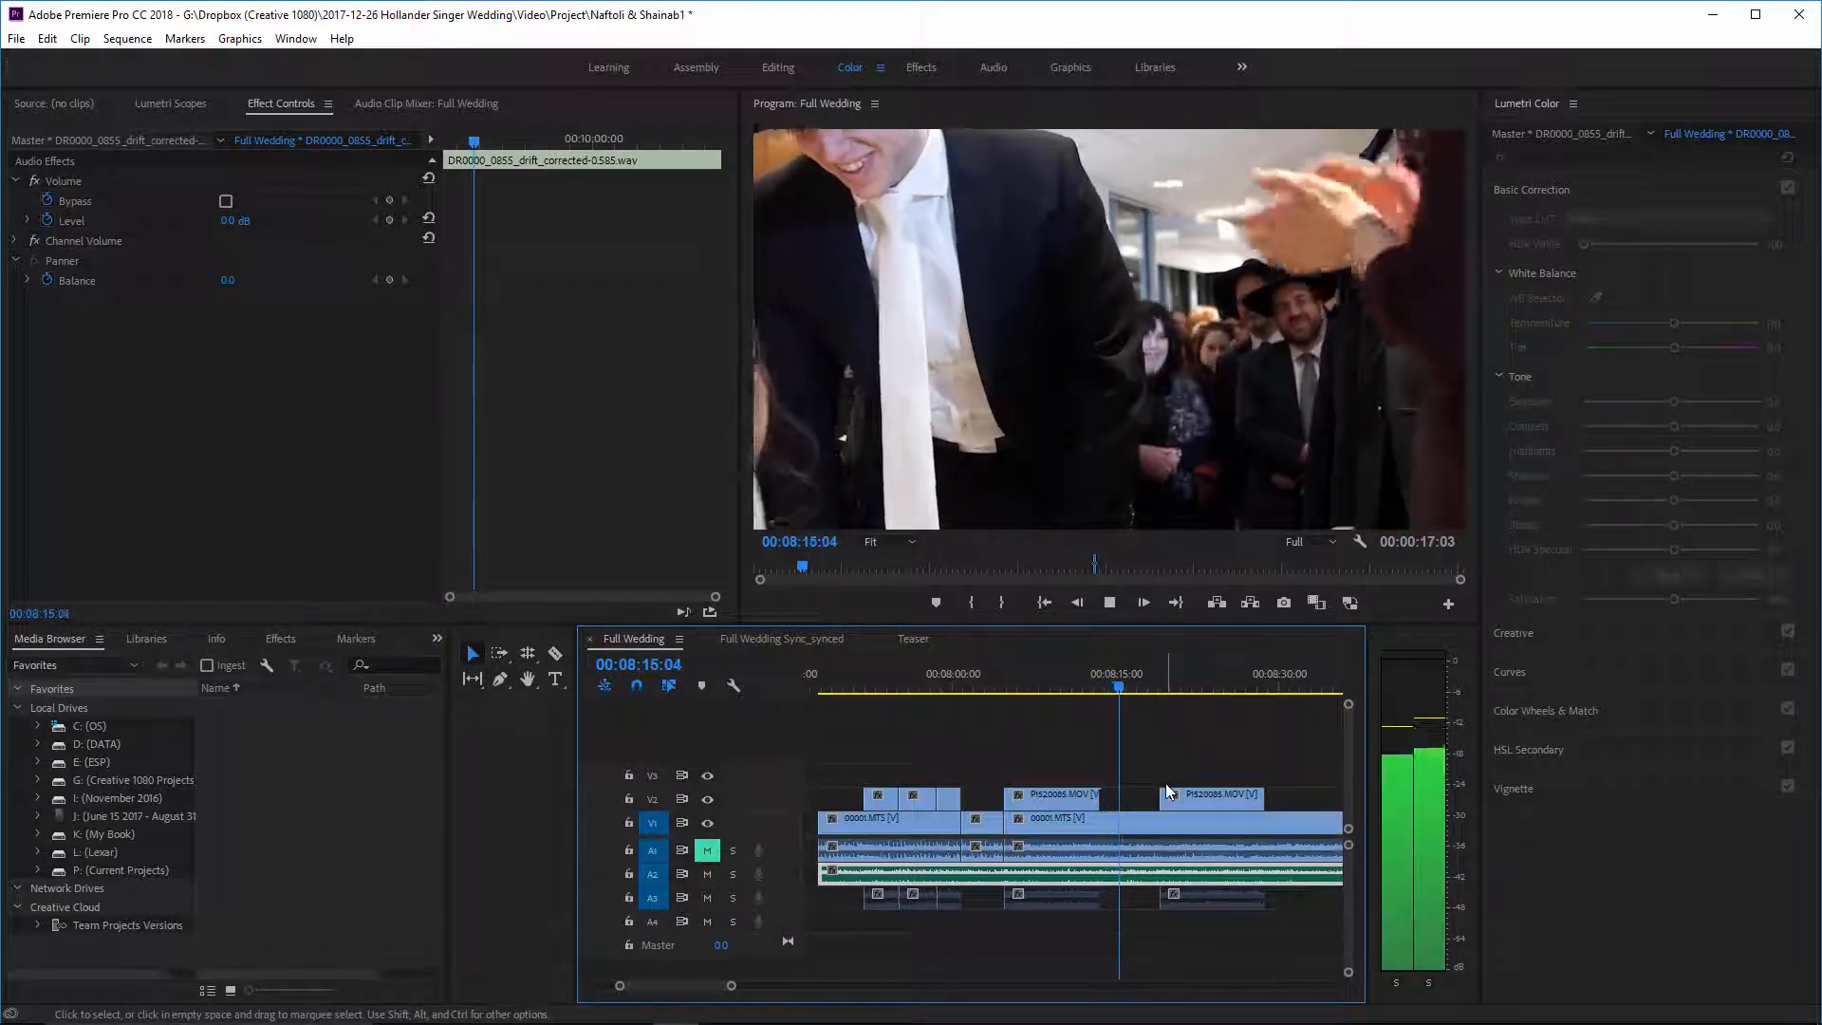
{"action": "key", "text": "space"}
- Locate the guitarist clip on V2 near 00:11:14:16 towards the end of the sequence and preview it
{"action": "scroll", "coordinate": [1165, 783], "scroll_direction": "down", "scroll_amount": 4}
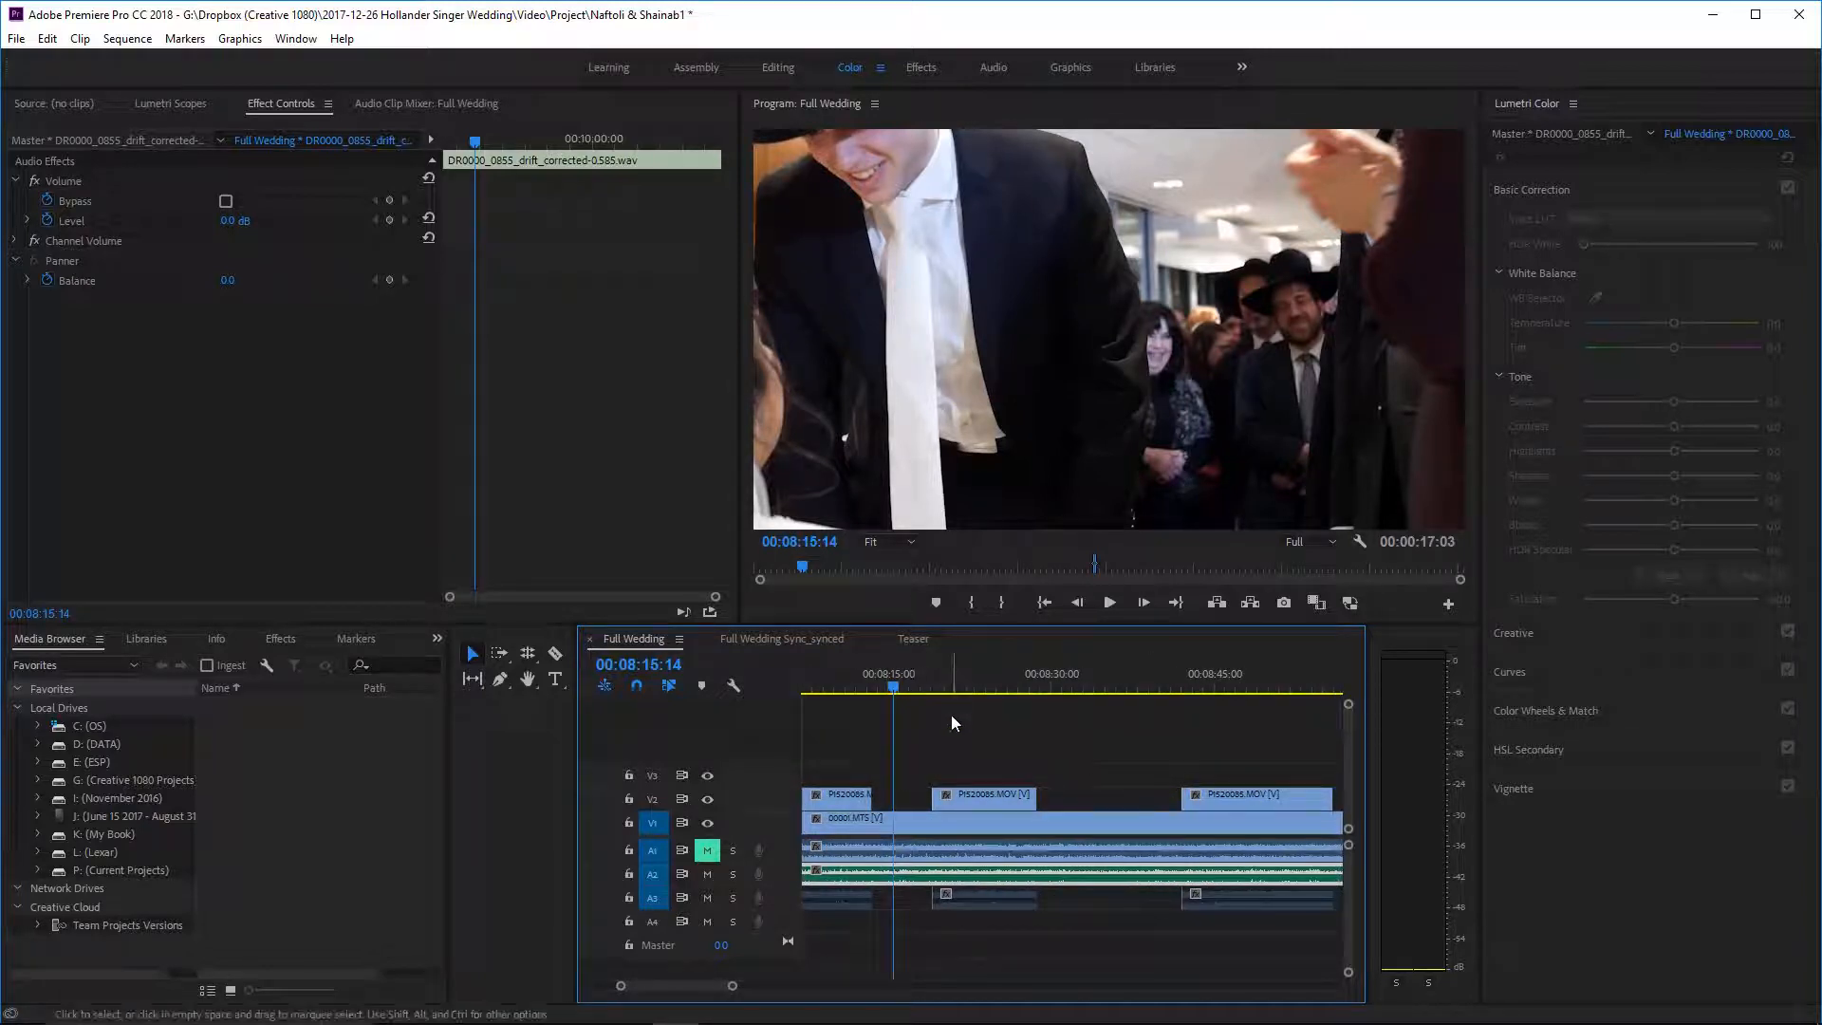
{"action": "scroll", "coordinate": [951, 715], "scroll_direction": "up", "scroll_amount": 2}
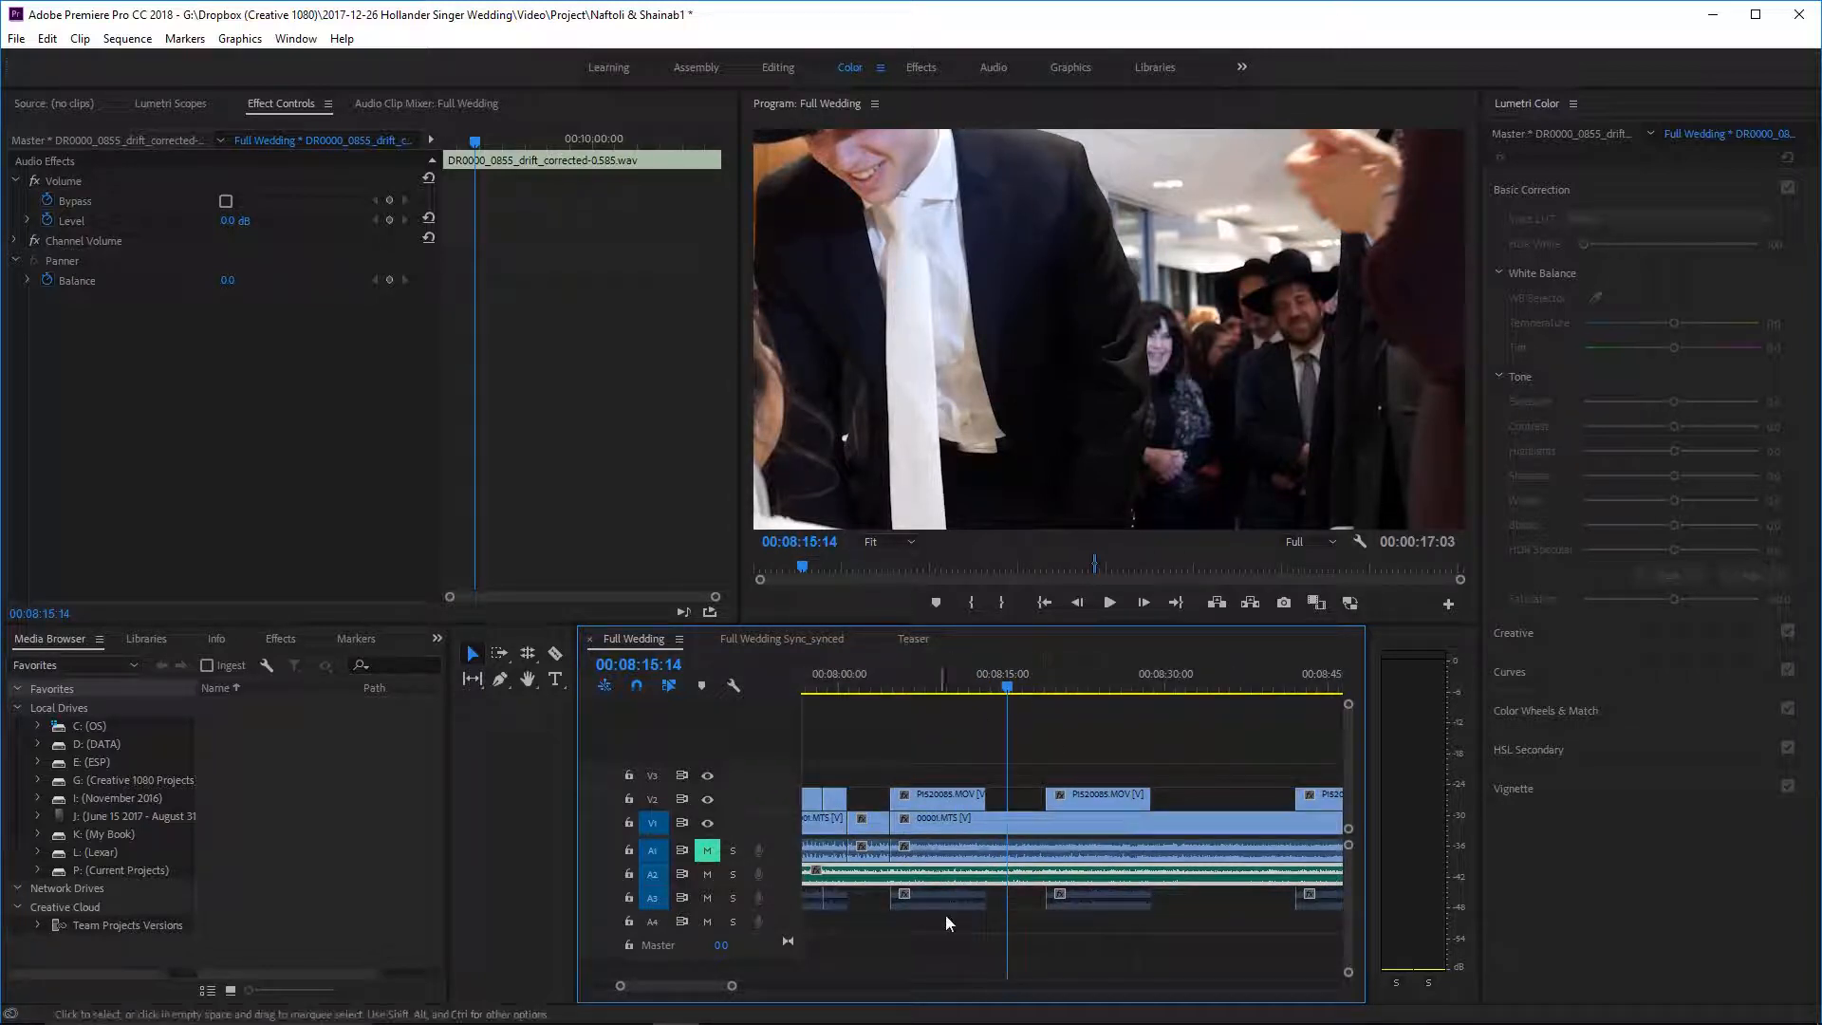
{"action": "scroll", "coordinate": [1057, 687], "scroll_direction": "up", "scroll_amount": 2}
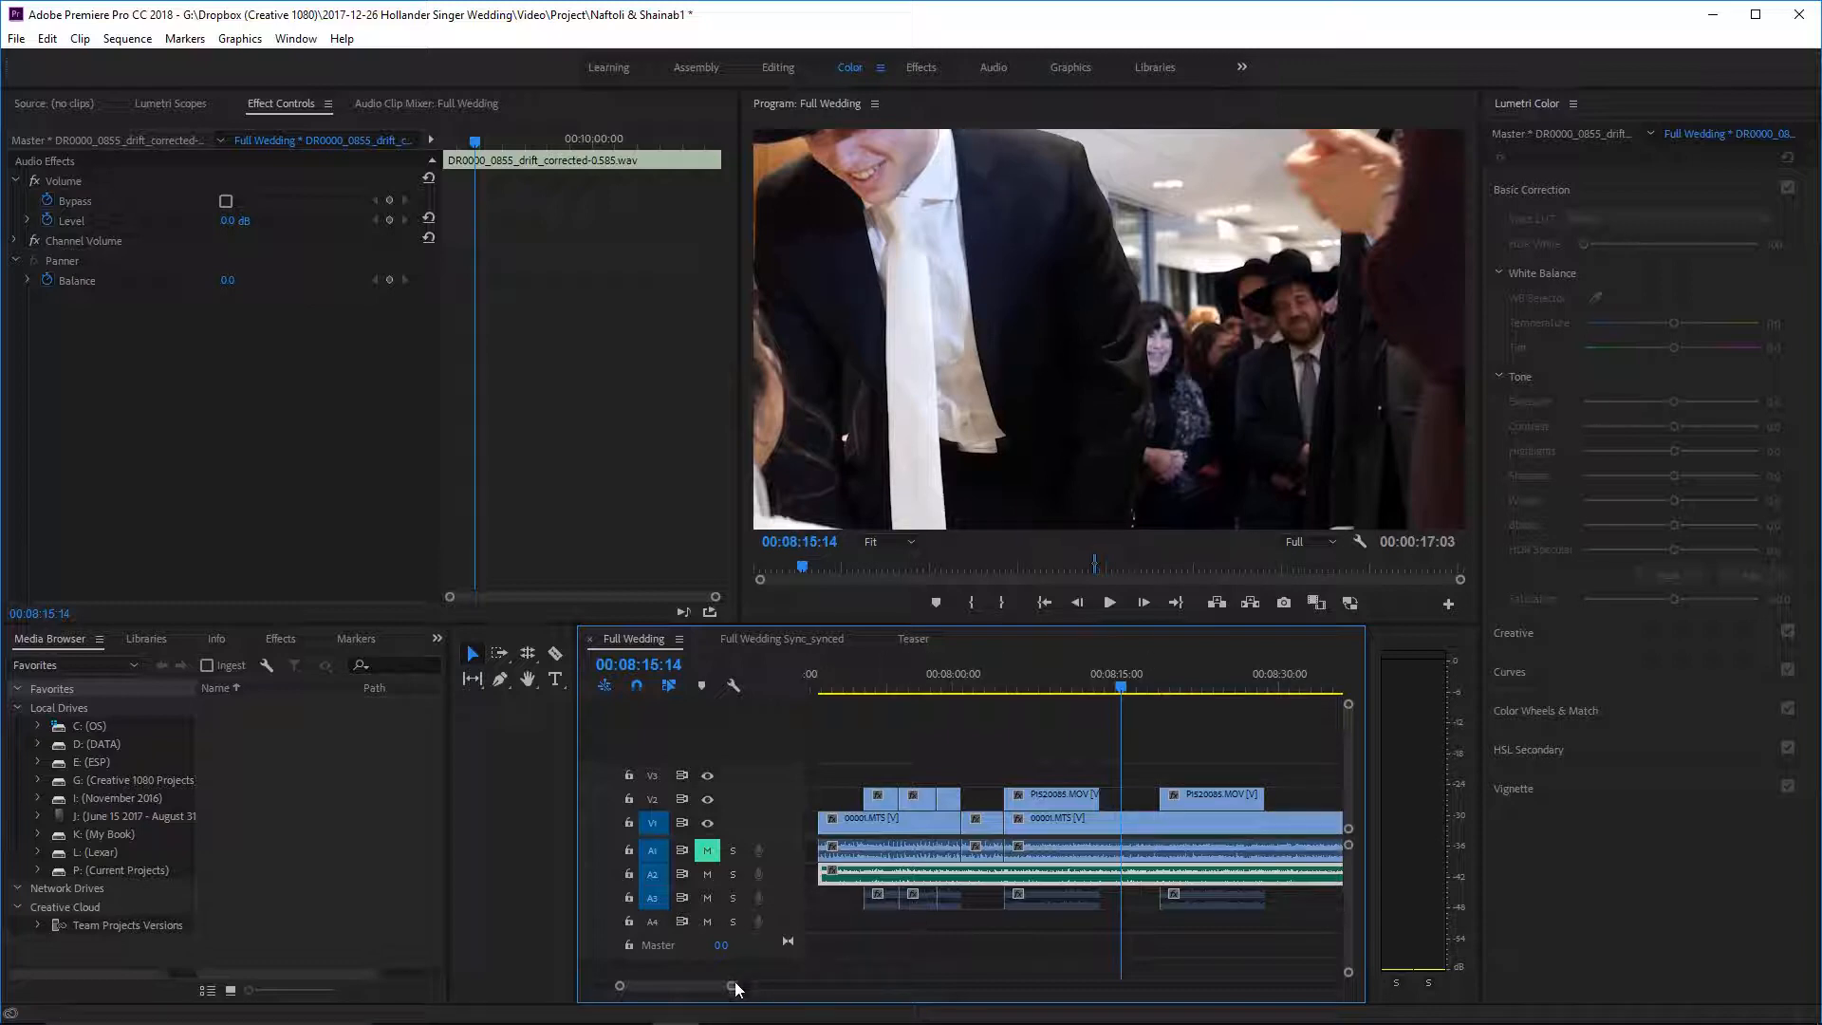
{"action": "left_click_drag", "start_coordinate": [733, 987], "coordinate": [790, 985]}
{"action": "scroll", "coordinate": [823, 927], "scroll_direction": "down", "scroll_amount": 4}
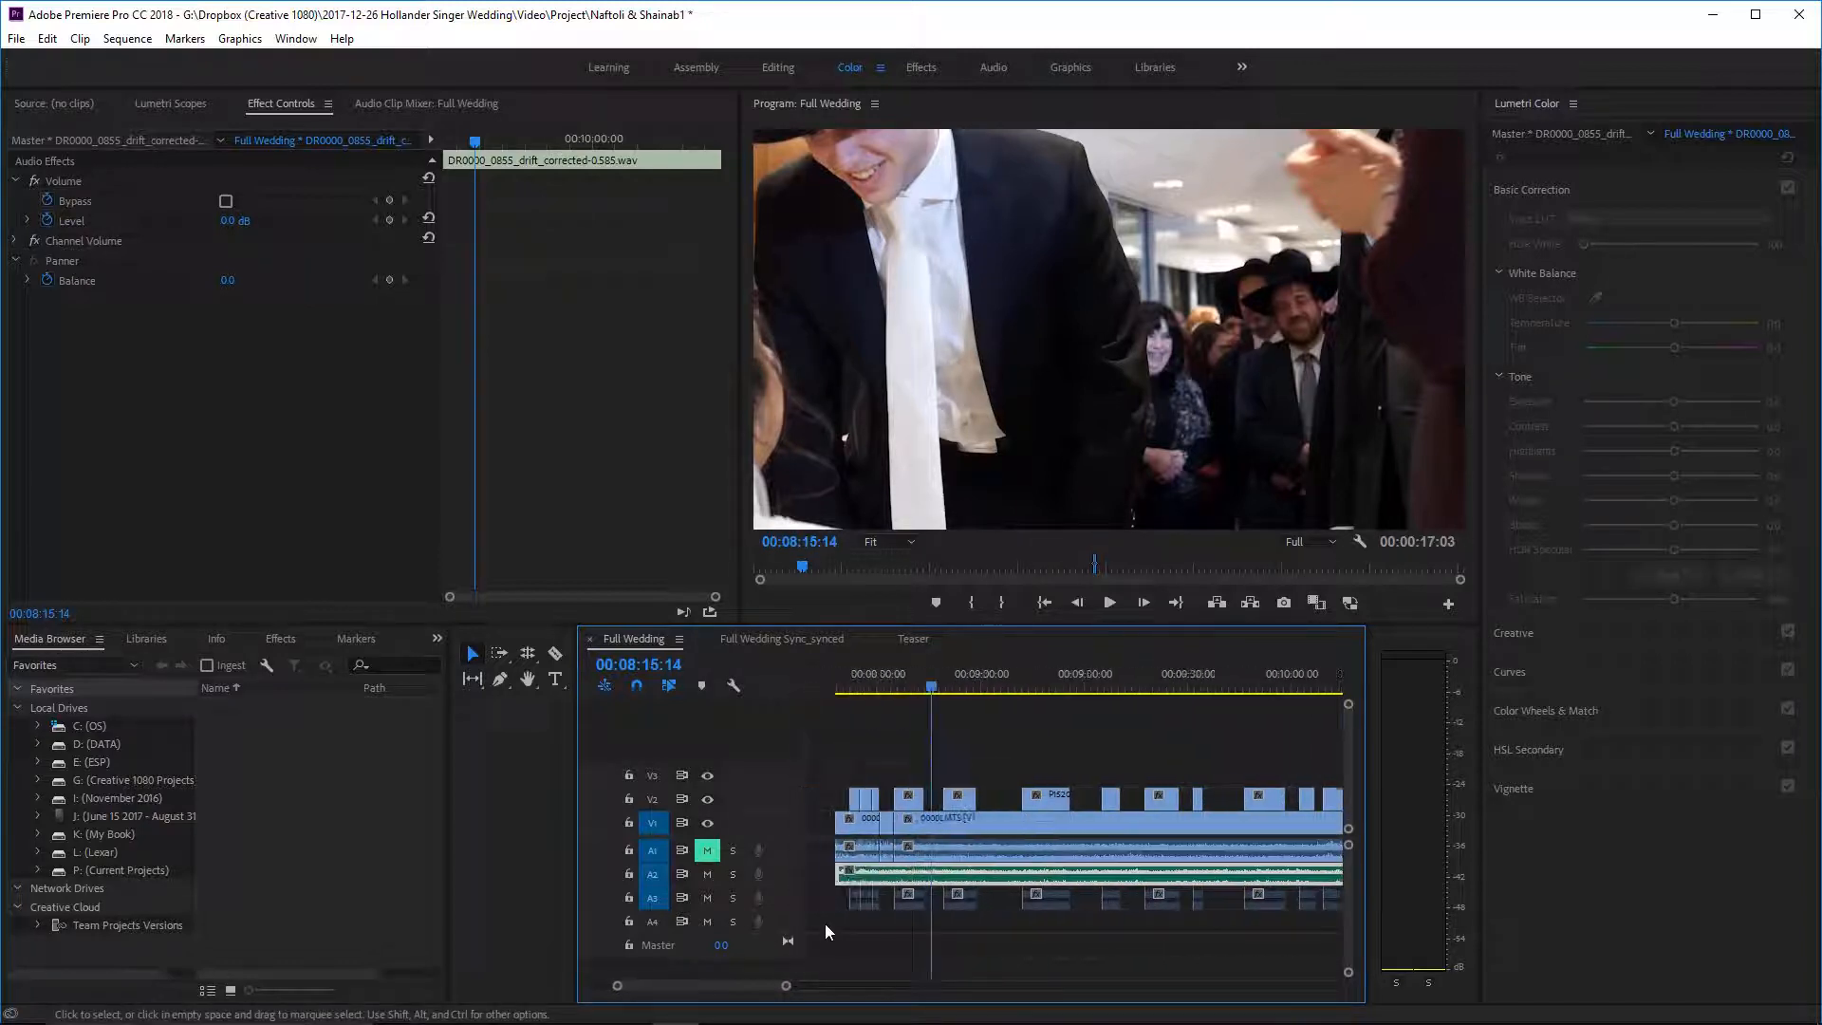
{"action": "scroll", "coordinate": [949, 893], "scroll_direction": "down", "scroll_amount": 4}
{"action": "scroll", "coordinate": [1023, 880], "scroll_direction": "down", "scroll_amount": 4}
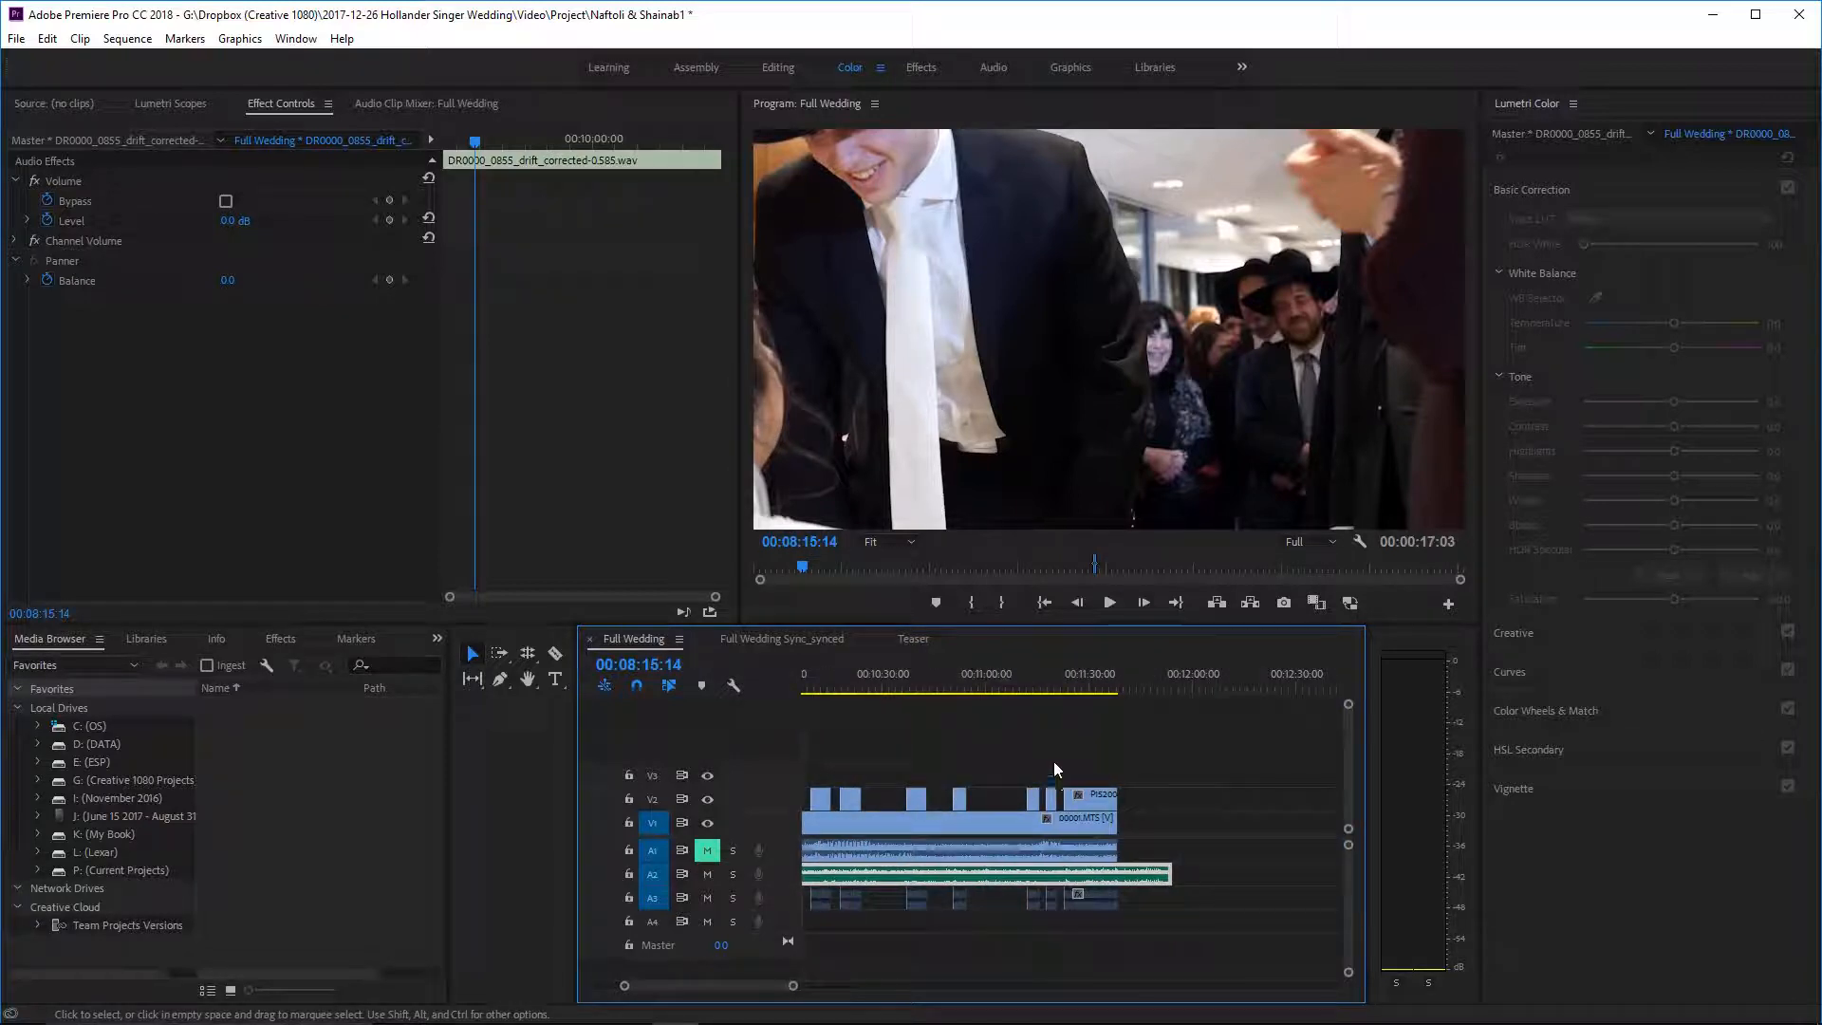
{"action": "left_click", "coordinate": [1032, 685]}
{"action": "key", "text": "space"}
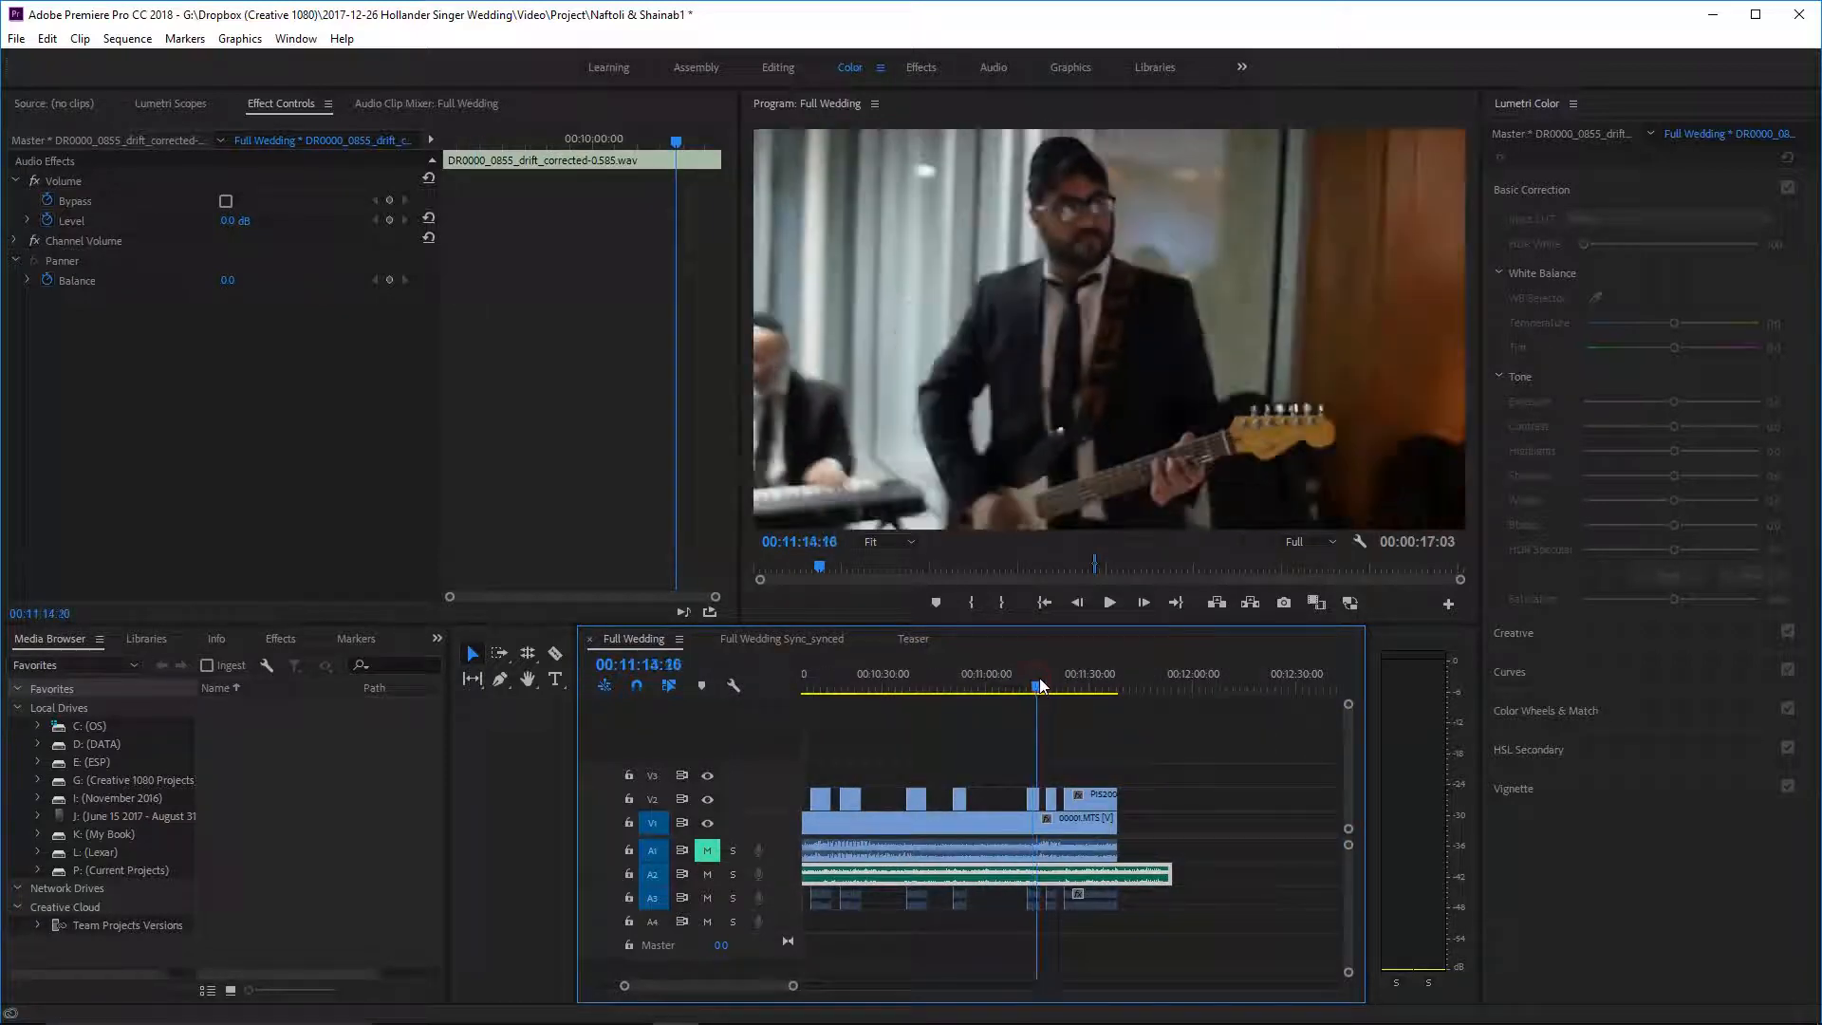
- Move the guitarist clip back to V2, directly after the P1520085.MOV clip that starts near 00:08:04
{"action": "scroll", "coordinate": [1044, 711], "scroll_direction": "up", "scroll_amount": 6}
{"action": "scroll", "coordinate": [1054, 726], "scroll_direction": "down", "scroll_amount": 2}
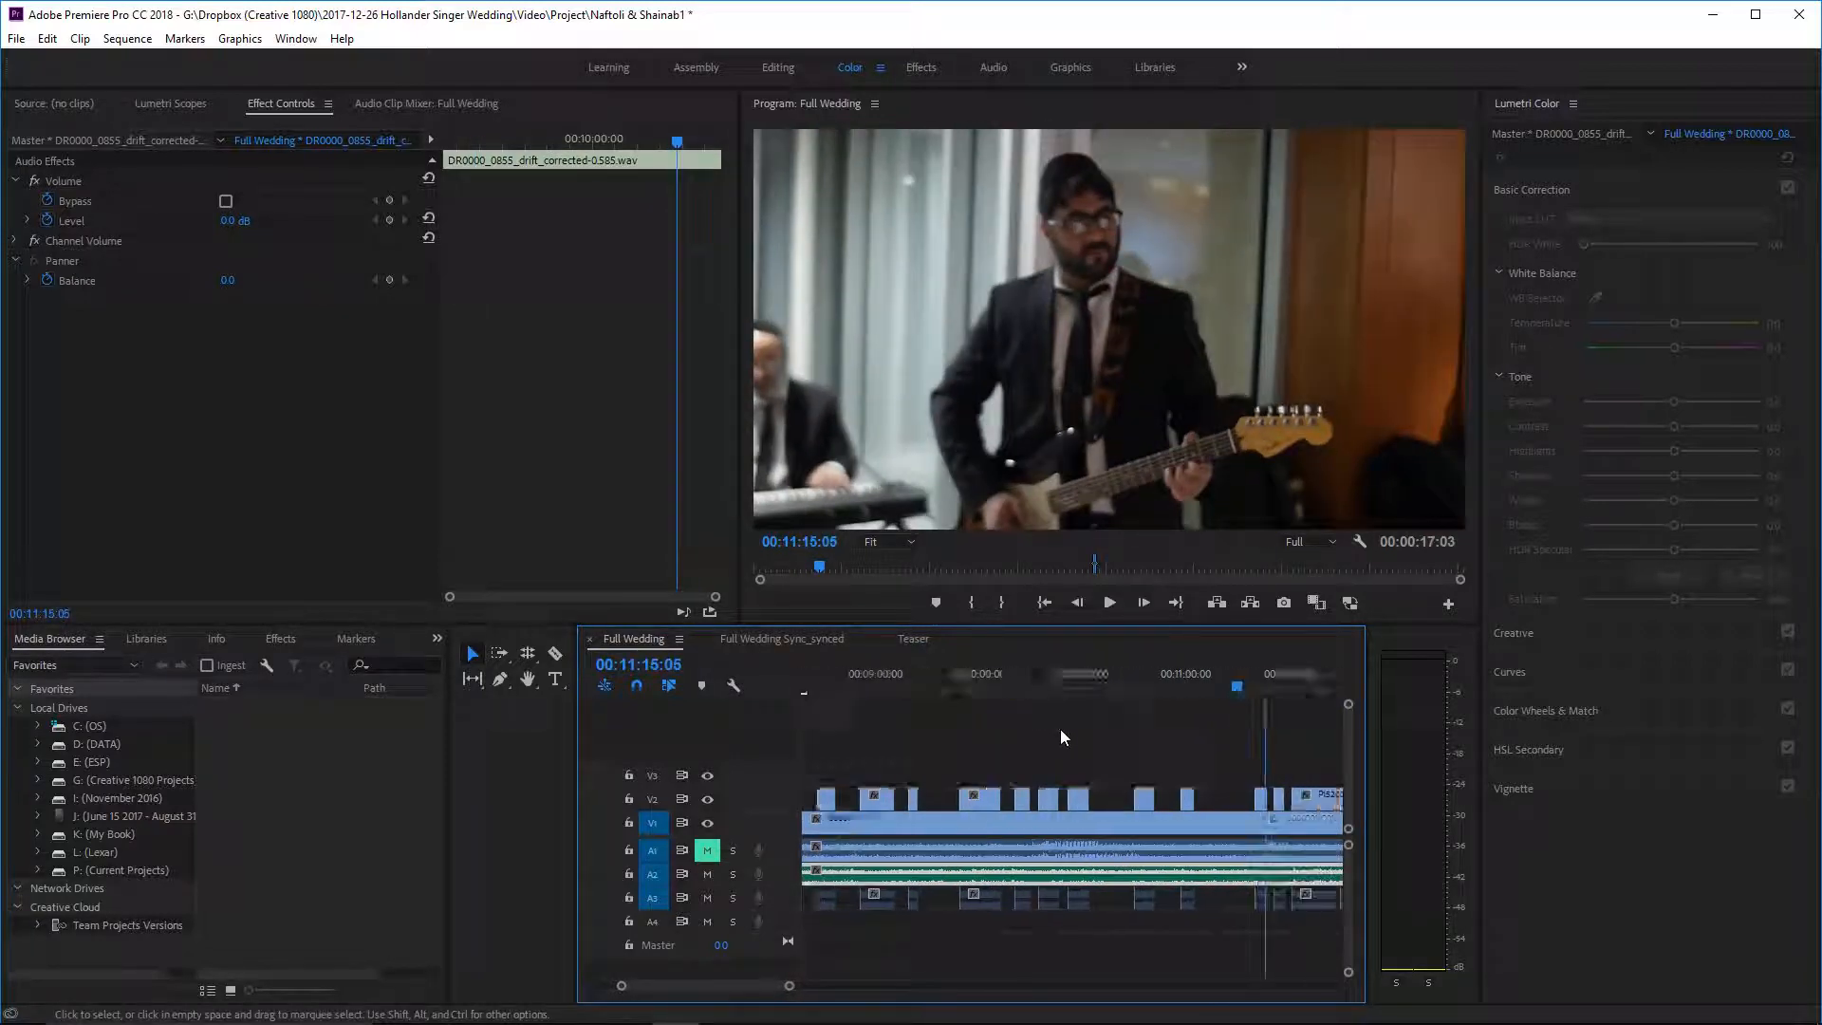
{"action": "left_click_drag", "start_coordinate": [1232, 796], "coordinate": [911, 784]}
{"action": "scroll", "coordinate": [911, 784], "scroll_direction": "up", "scroll_amount": 5}
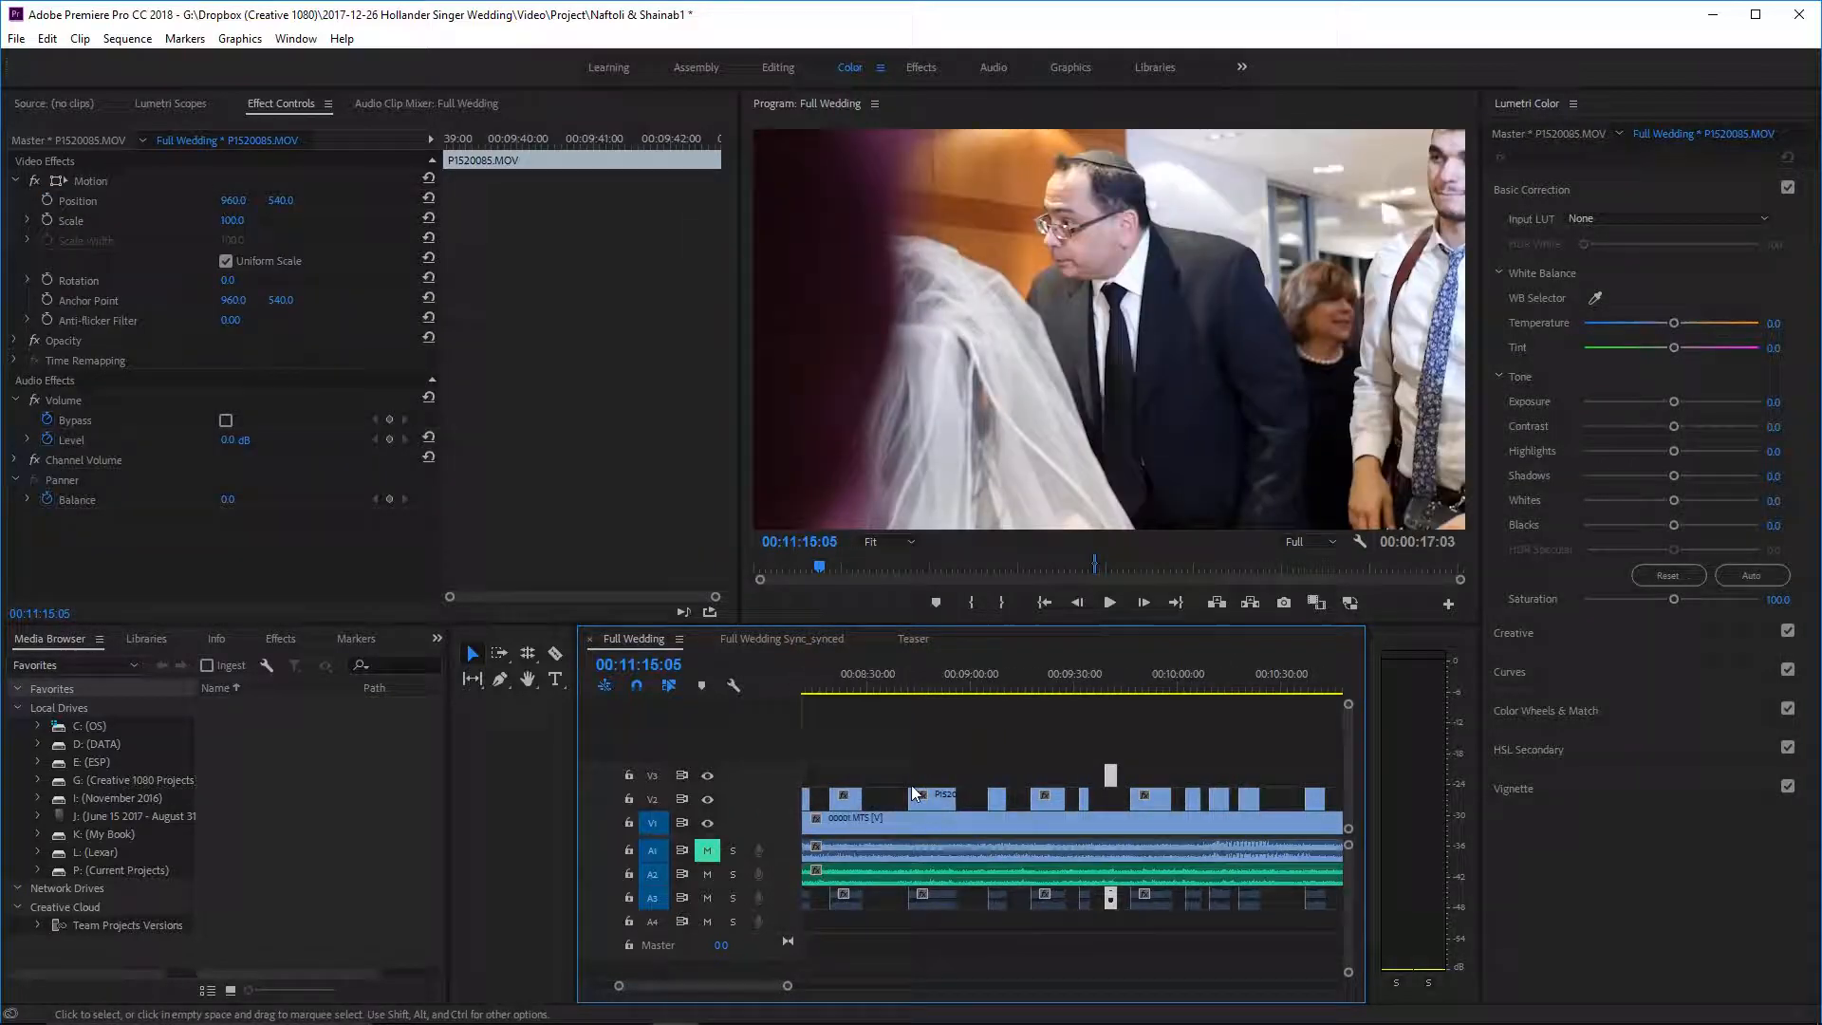
{"action": "scroll", "coordinate": [932, 750], "scroll_direction": "up", "scroll_amount": 2}
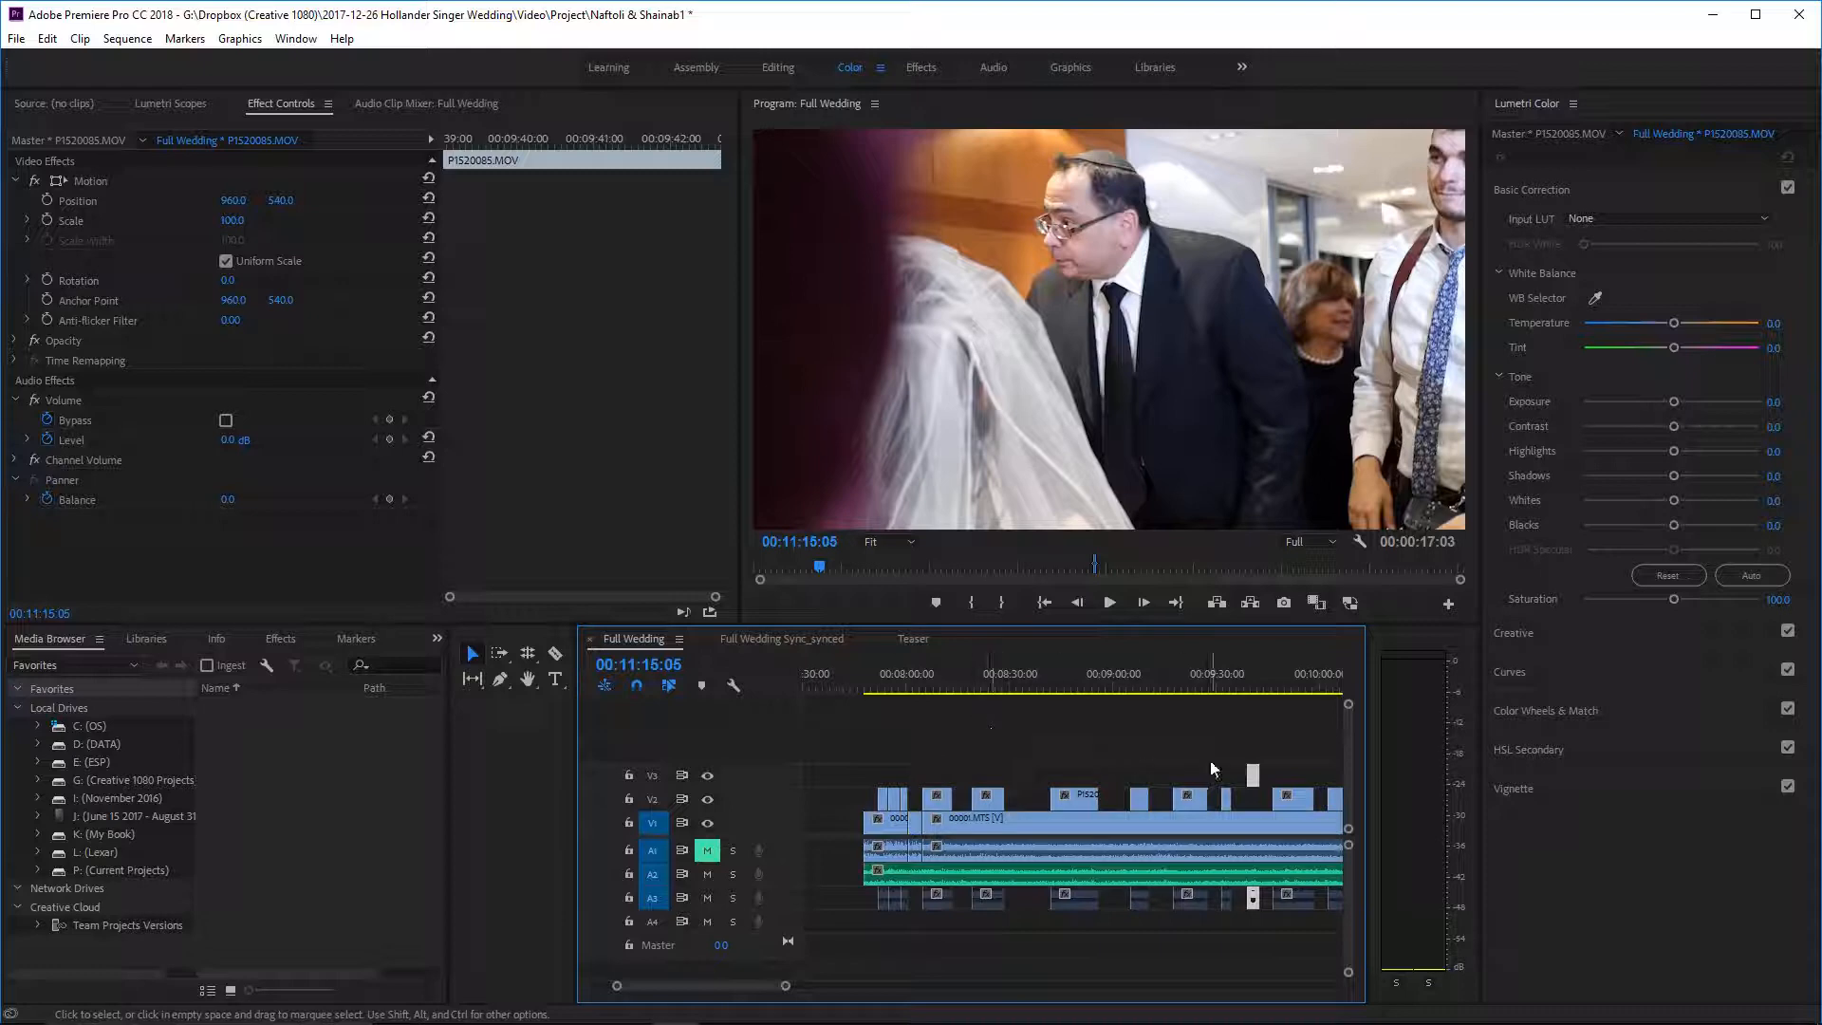
{"action": "left_click_drag", "start_coordinate": [1249, 774], "coordinate": [960, 802]}
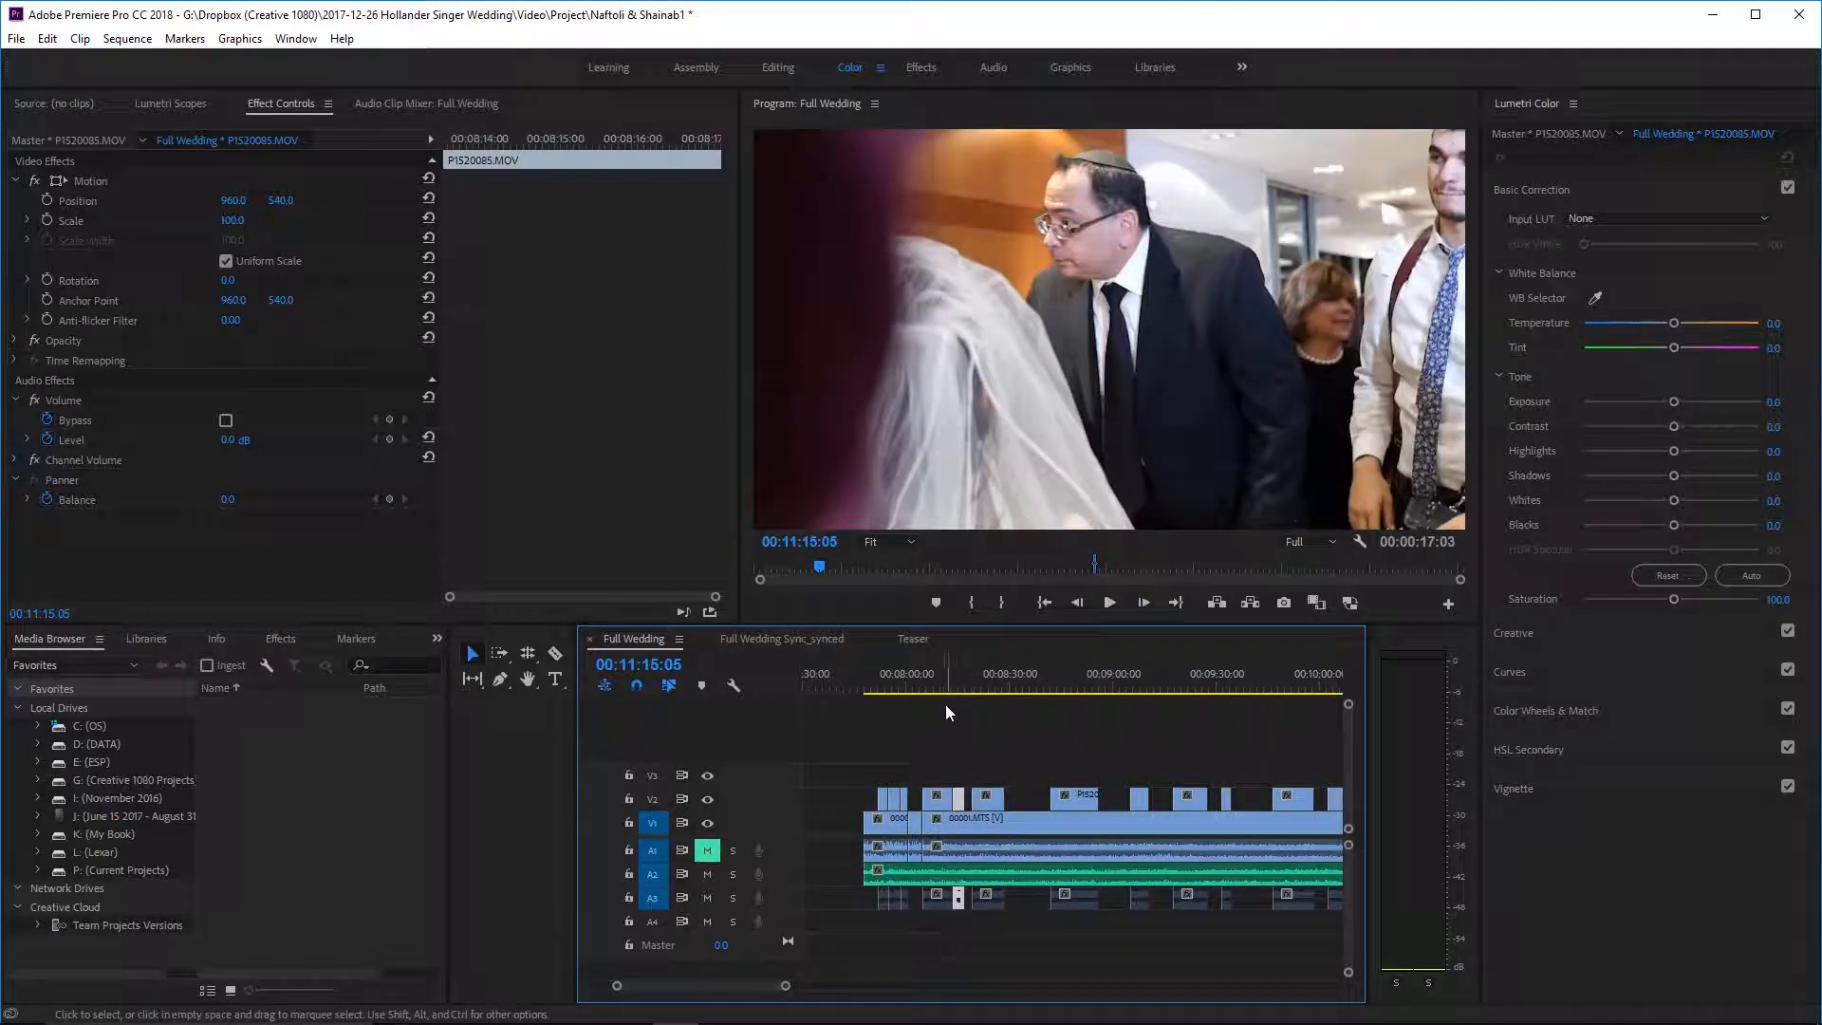
- Play the sequence from about 00:08:00 to 00:08:10:15 to find where to cut to the guitarist
{"action": "left_click_drag", "start_coordinate": [944, 679], "coordinate": [934, 677]}
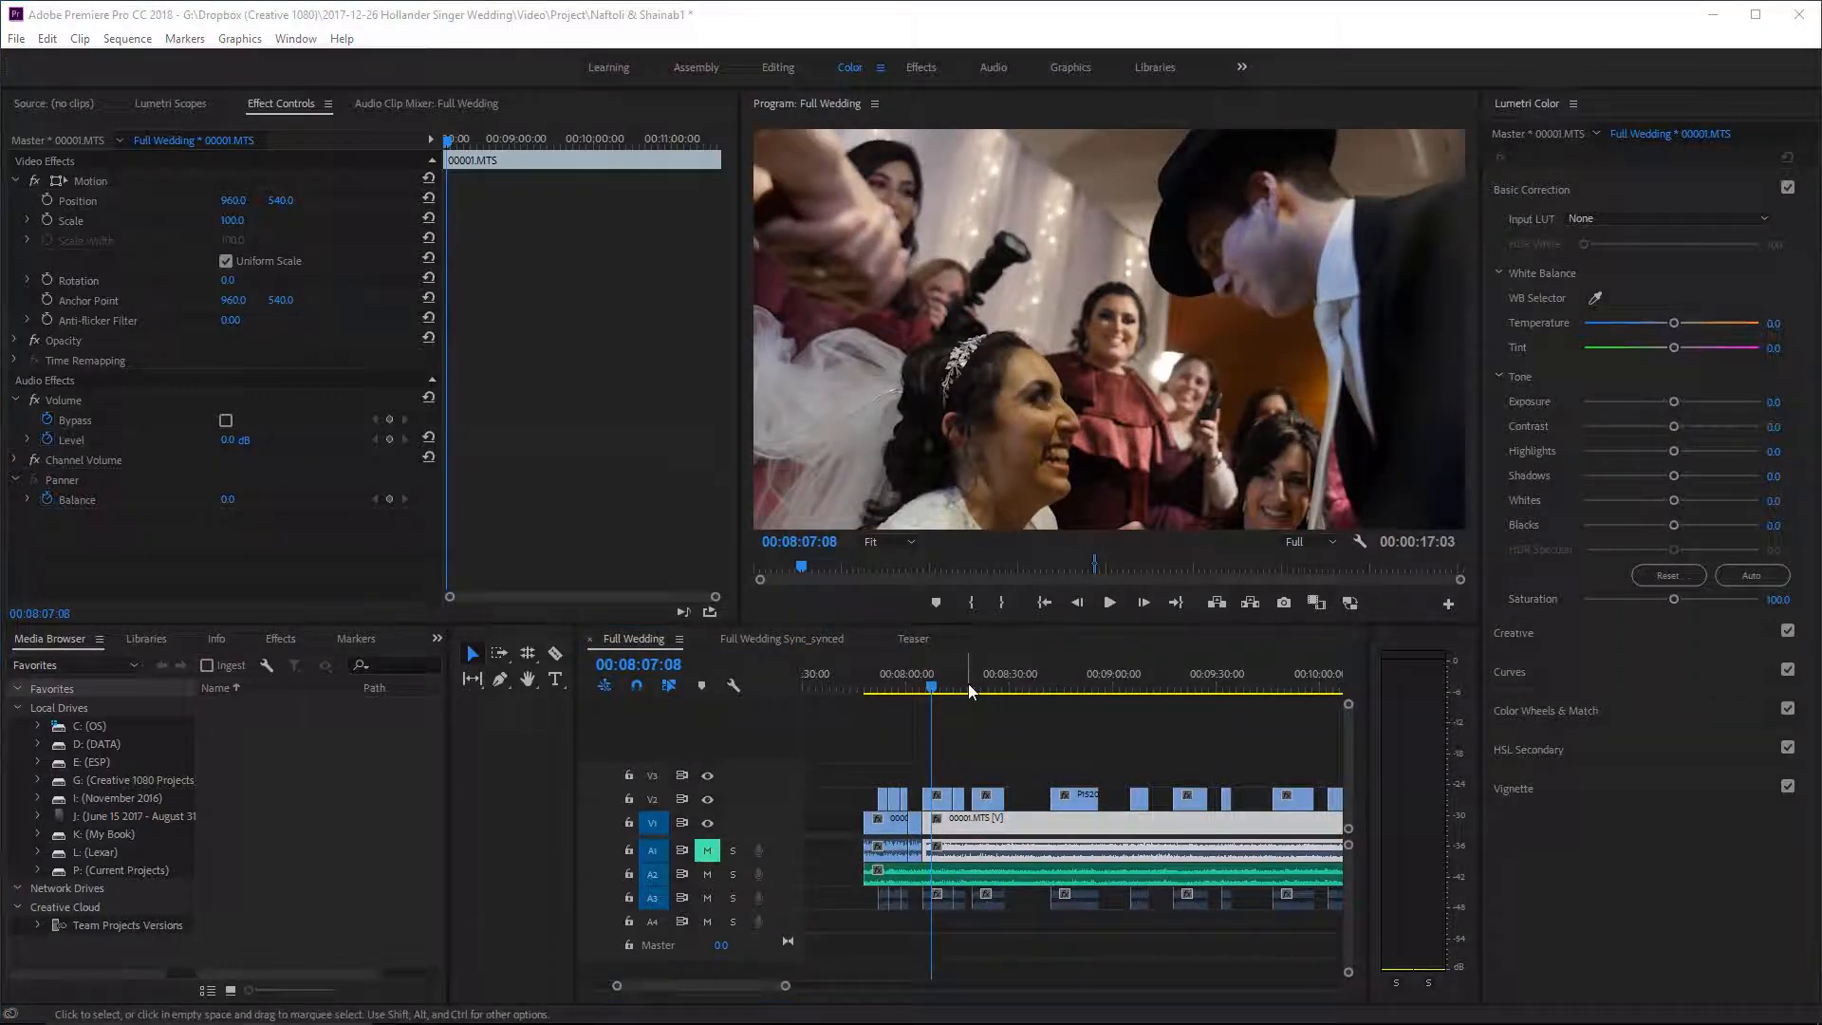
{"action": "left_click", "coordinate": [908, 684]}
{"action": "key", "text": "space"}
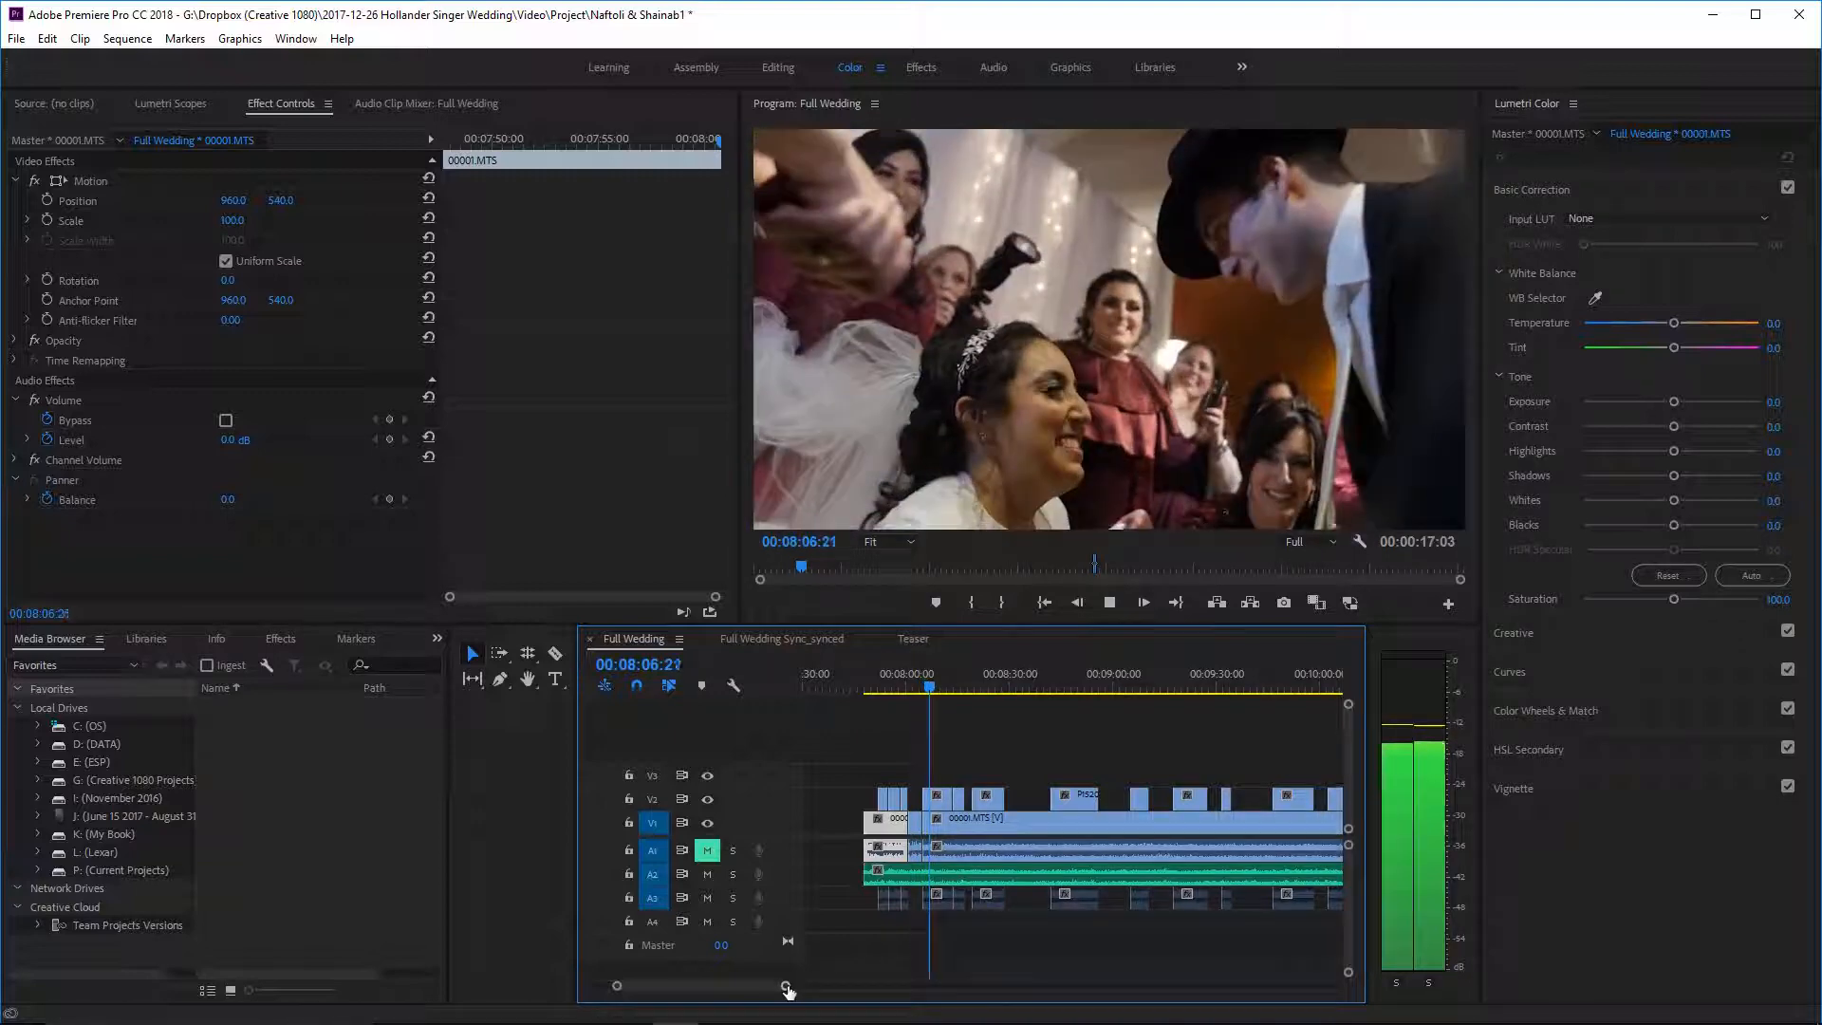
{"action": "left_click_drag", "start_coordinate": [785, 988], "coordinate": [757, 986]}
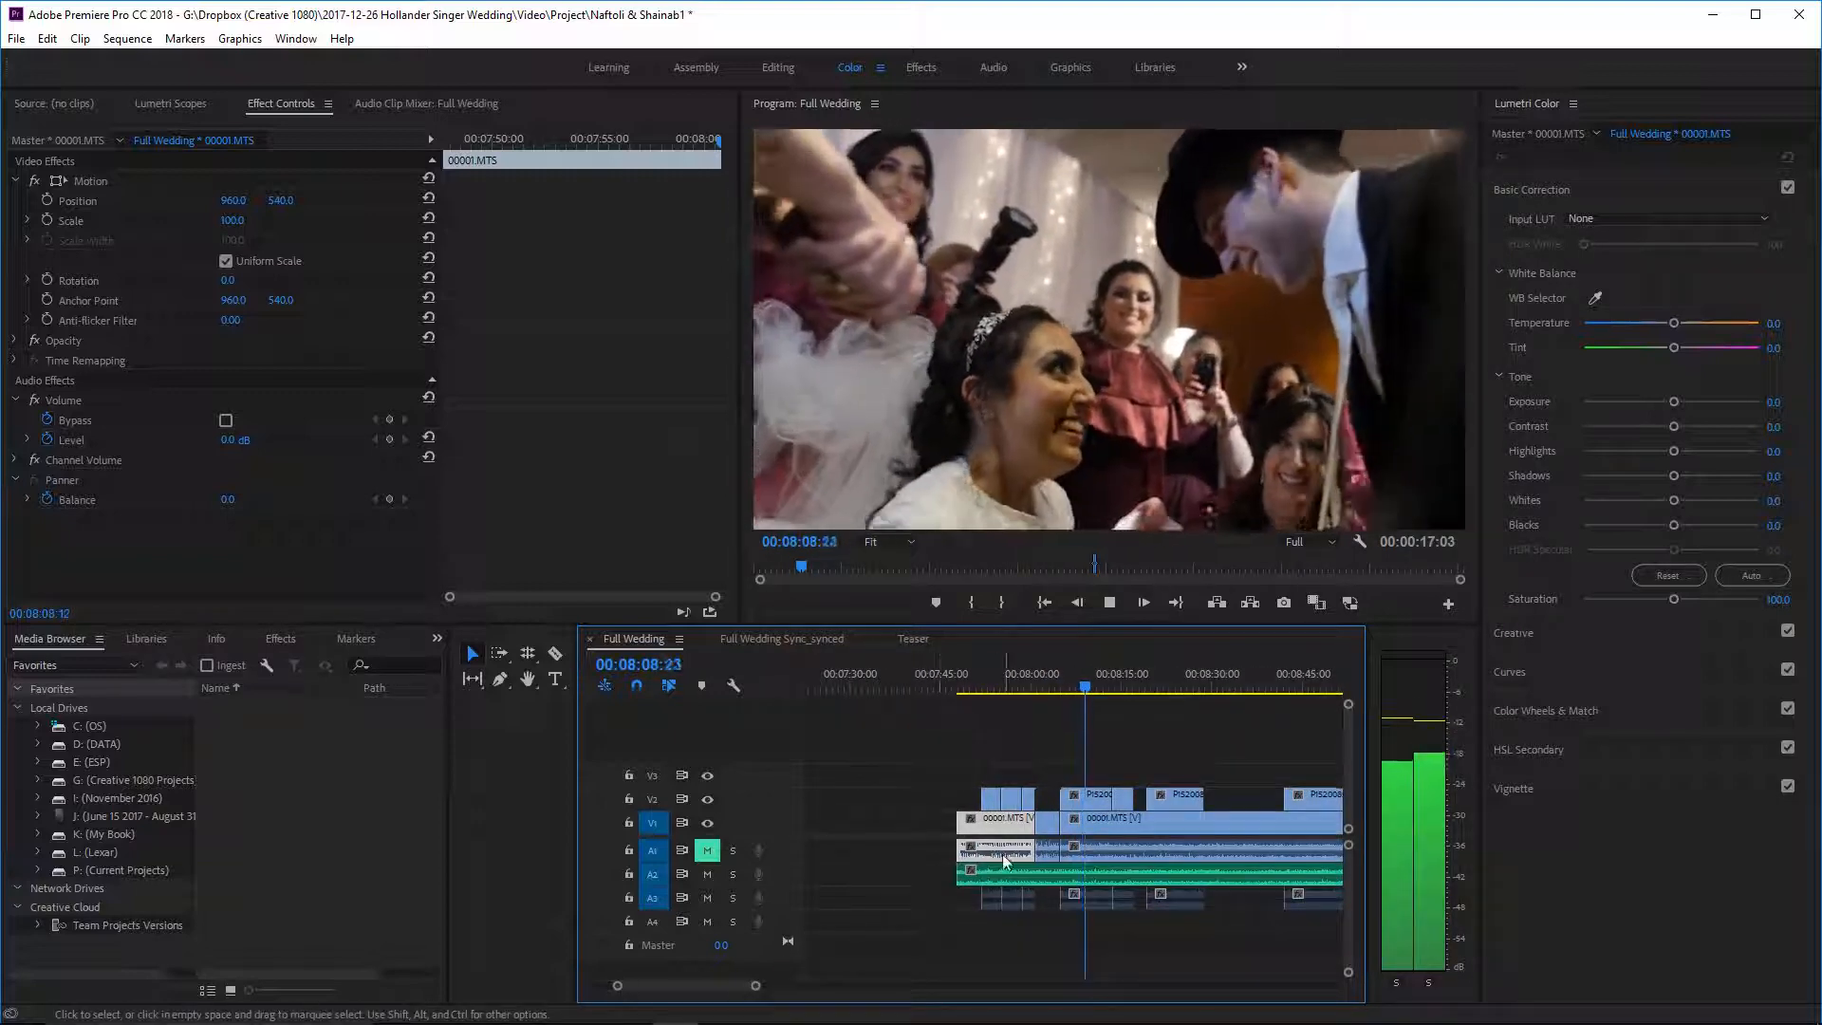
{"action": "left_click", "coordinate": [1077, 818]}
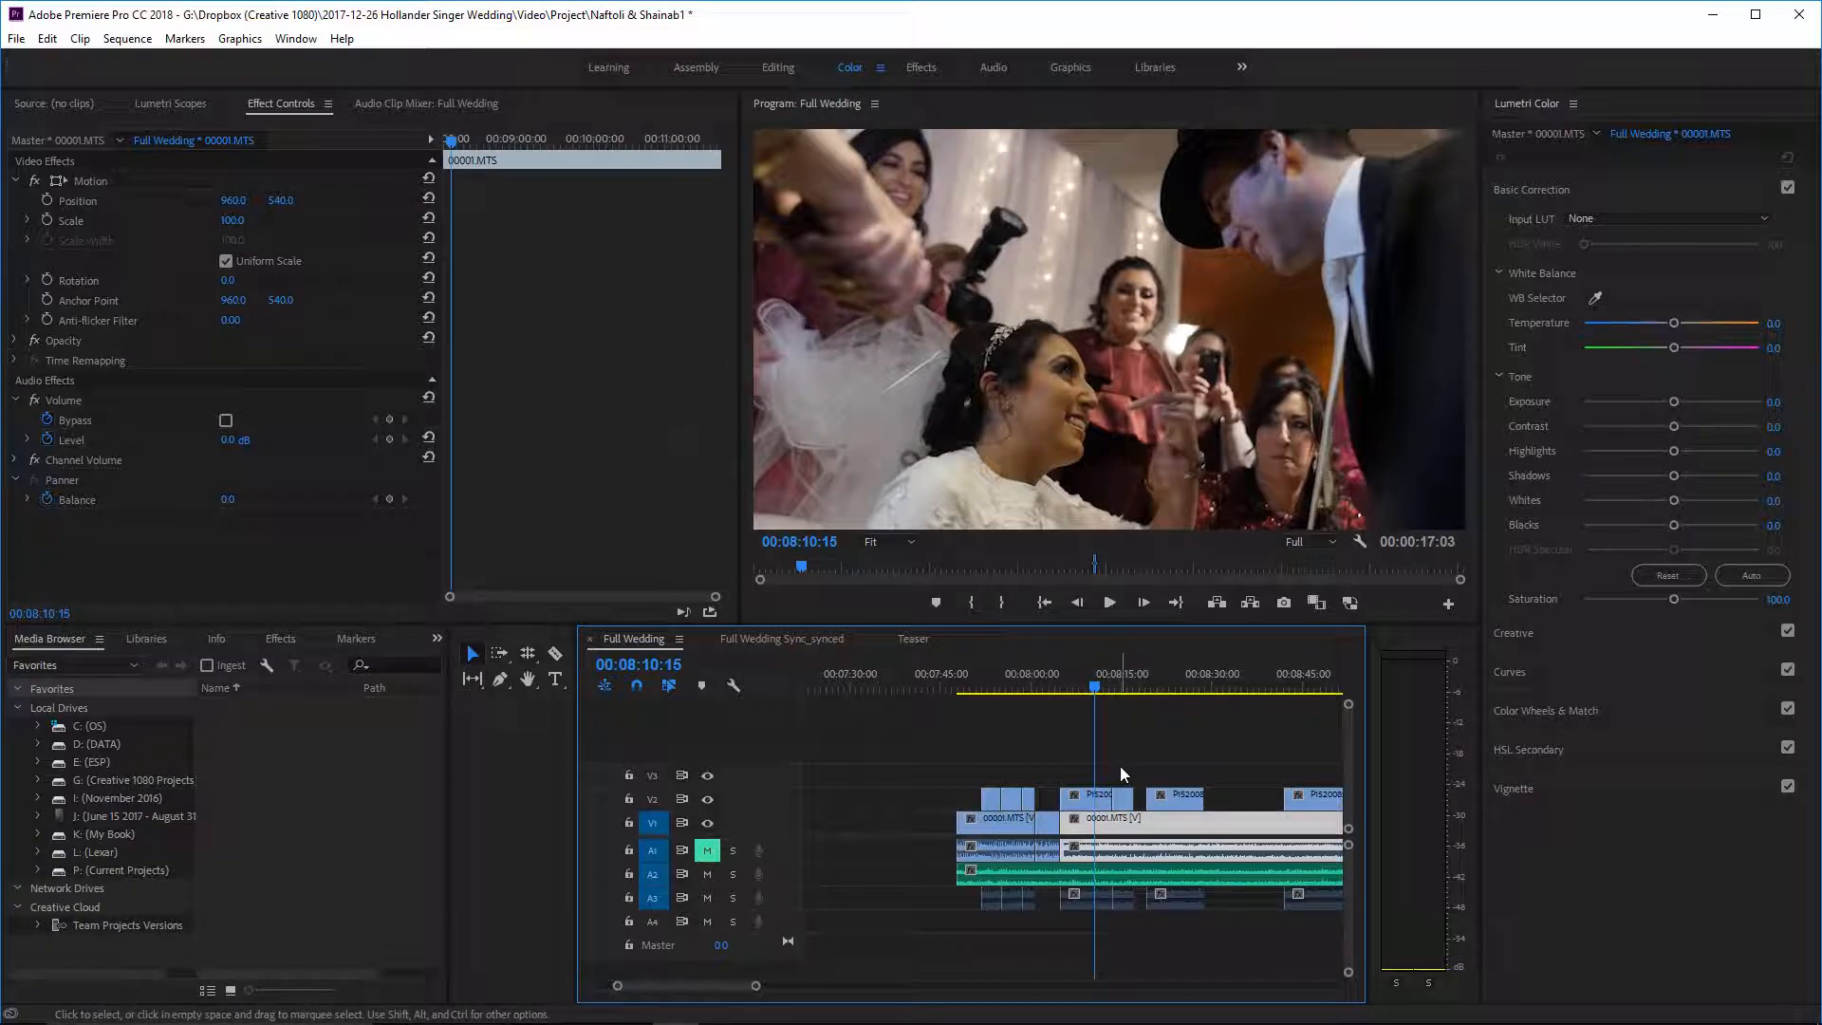
- Shorten the V2 clip before the guitarist to end at 00:08:10:15, move the guitarist clip against it, and play the result
{"action": "left_click_drag", "start_coordinate": [1051, 795], "coordinate": [1062, 800]}
{"action": "left_click", "coordinate": [1075, 799]}
{"action": "left_click_drag", "start_coordinate": [1069, 678], "coordinate": [1061, 677]}
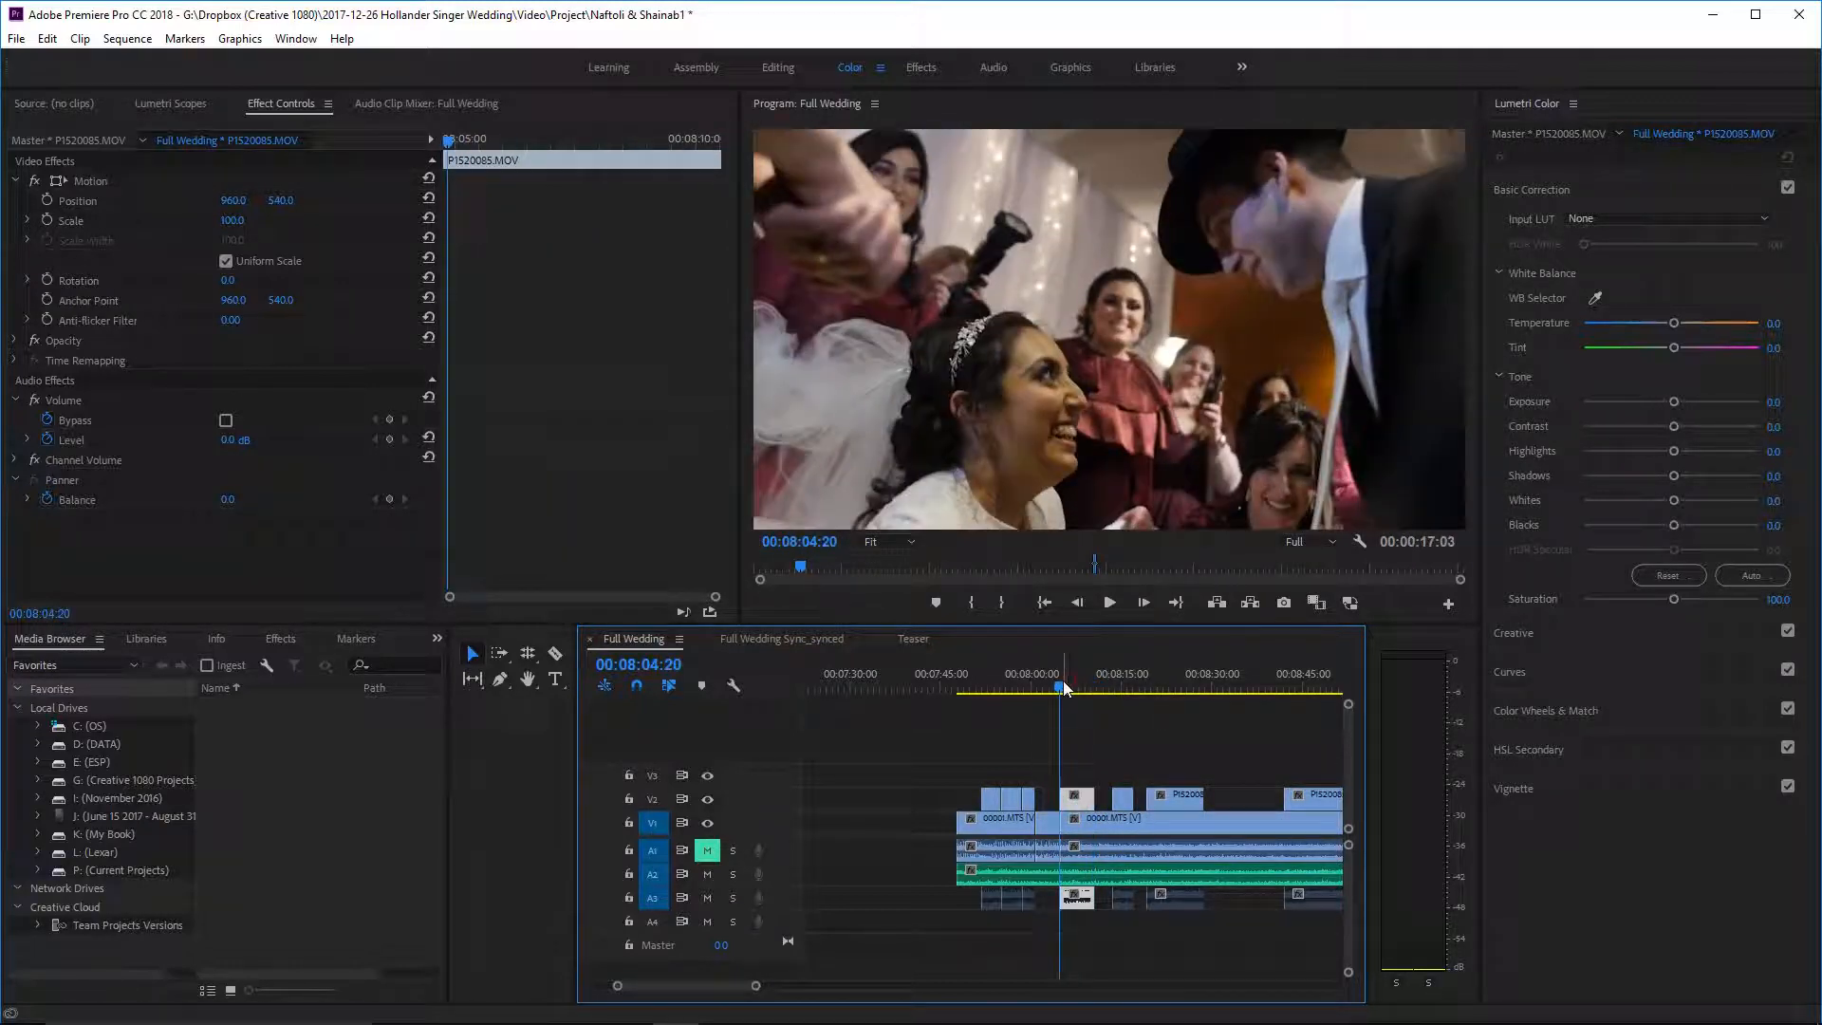
{"action": "key", "text": "space"}
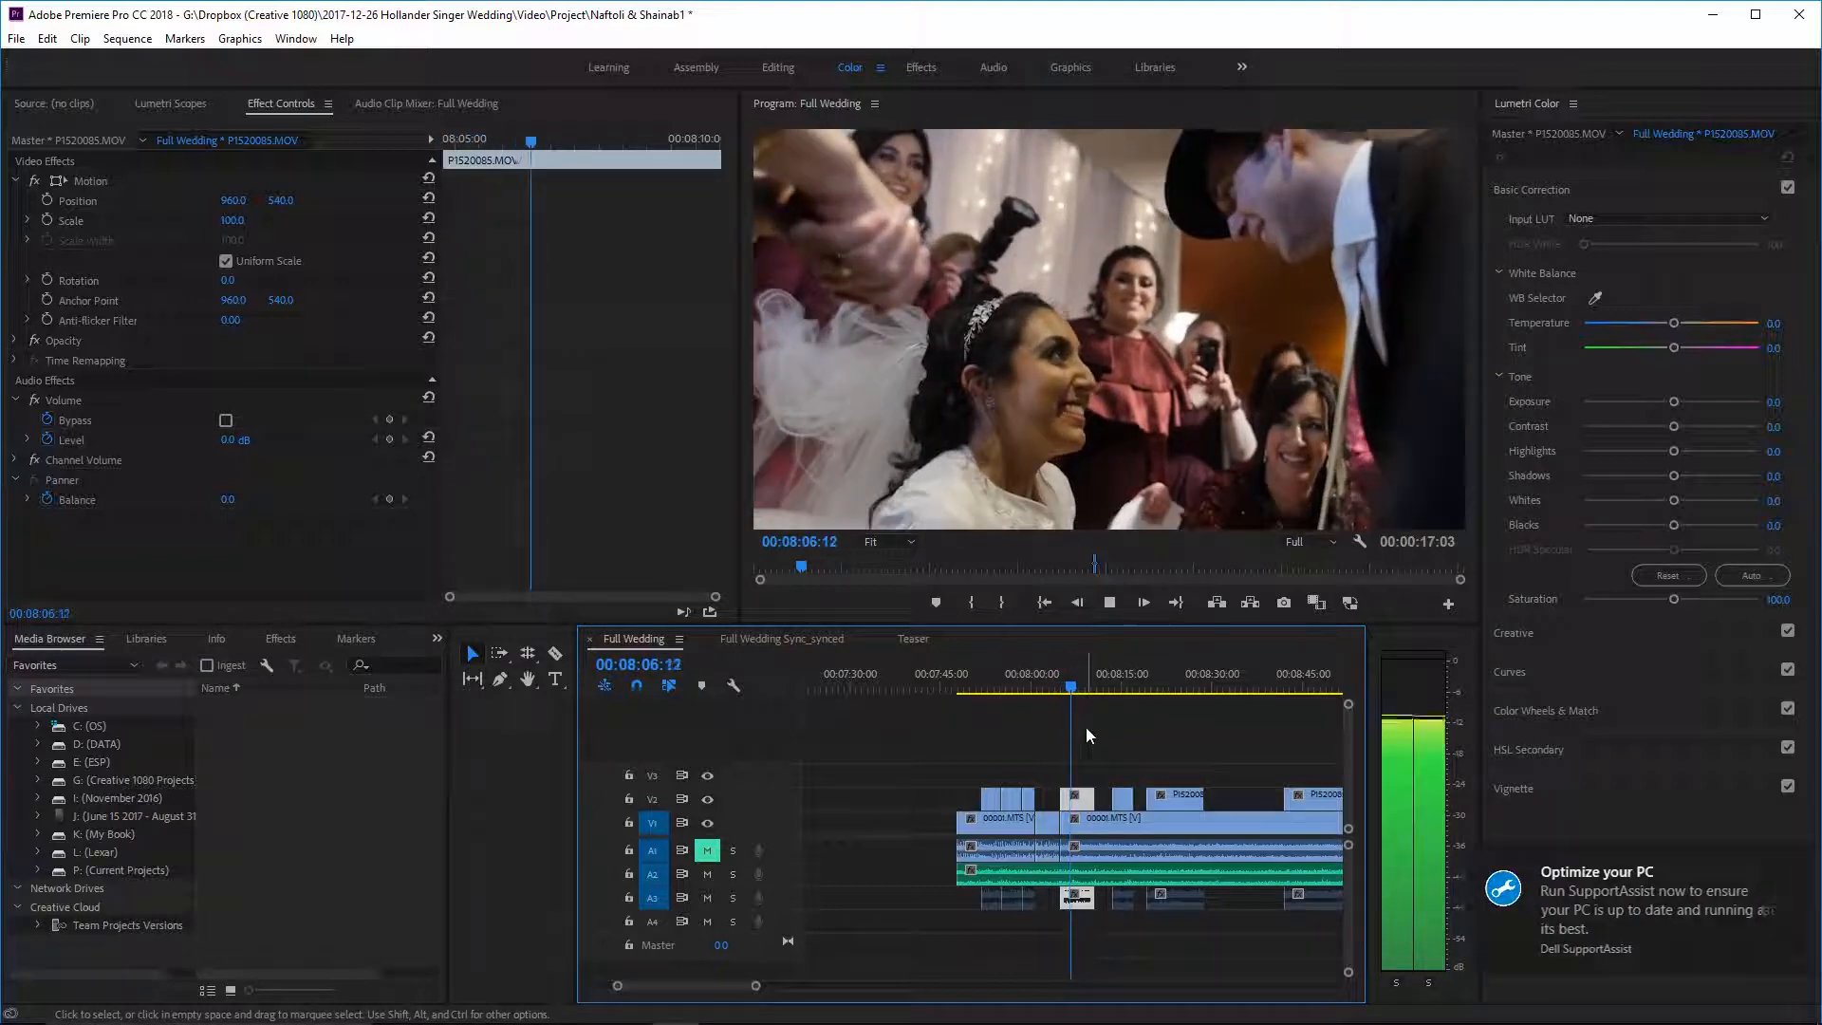
{"action": "key", "text": "space"}
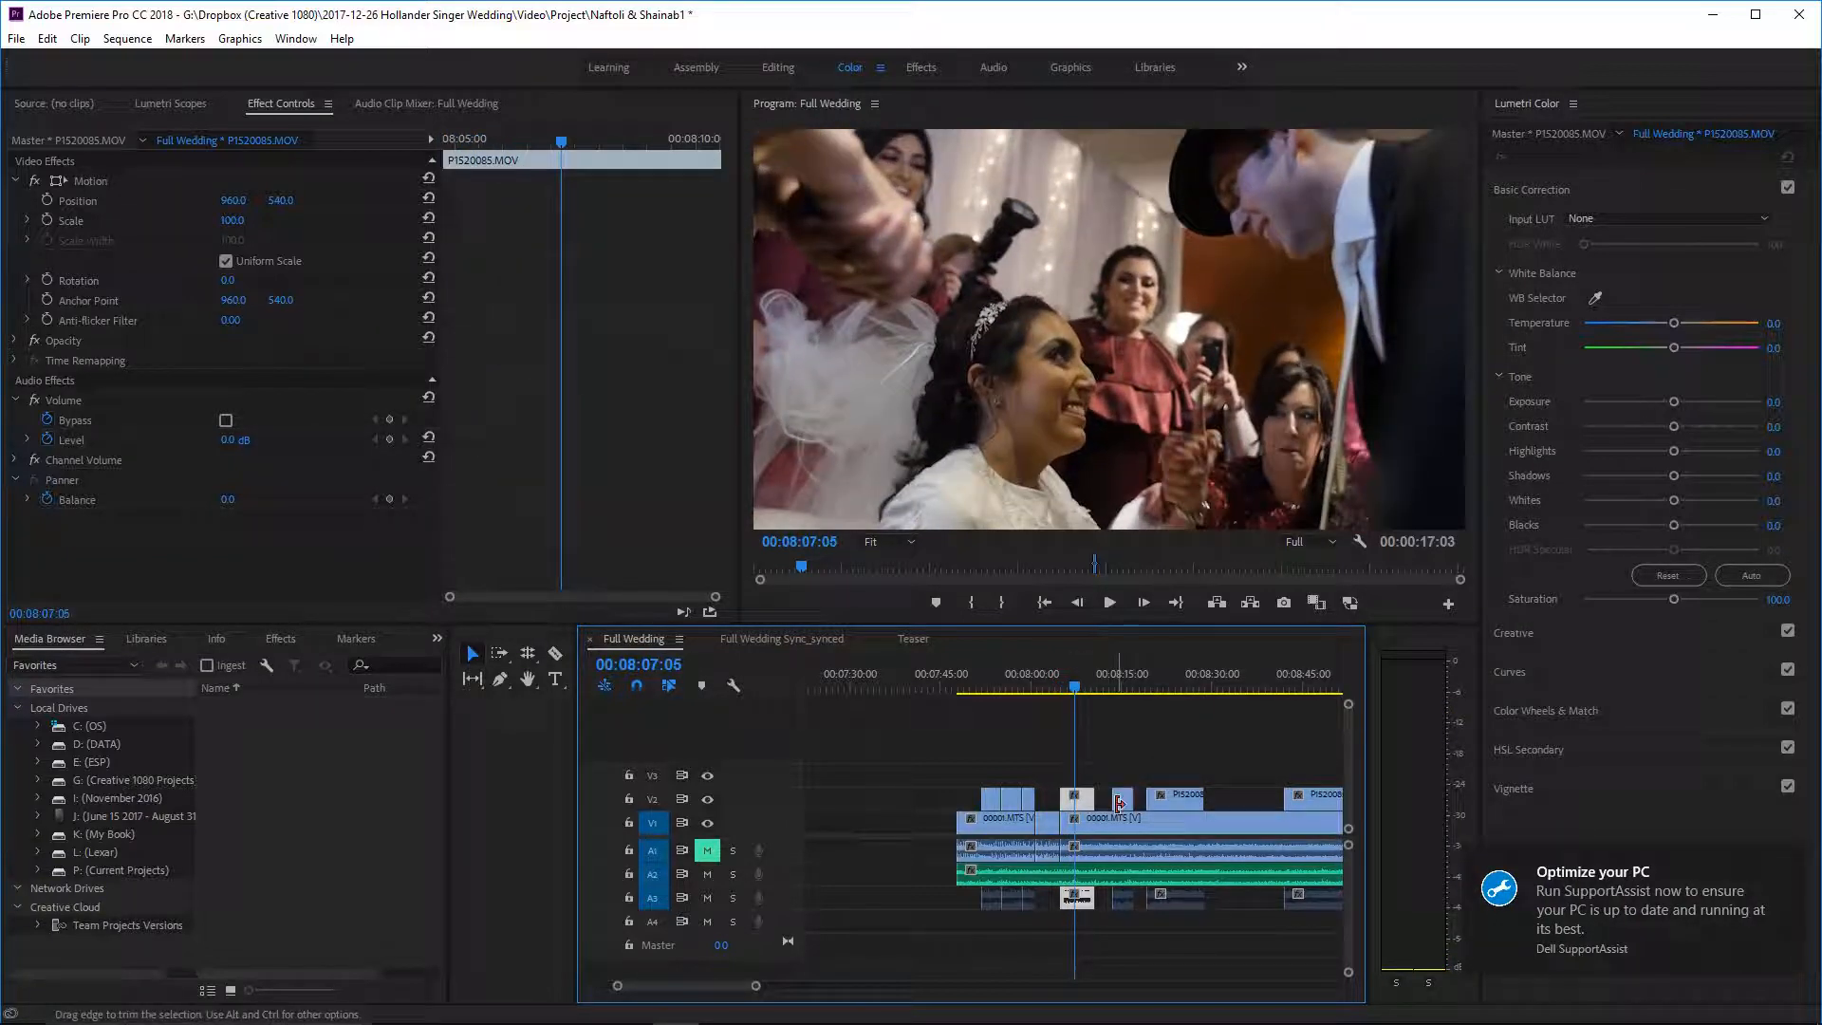
{"action": "left_click_drag", "start_coordinate": [1127, 801], "coordinate": [1111, 800]}
{"action": "key", "text": "space"}
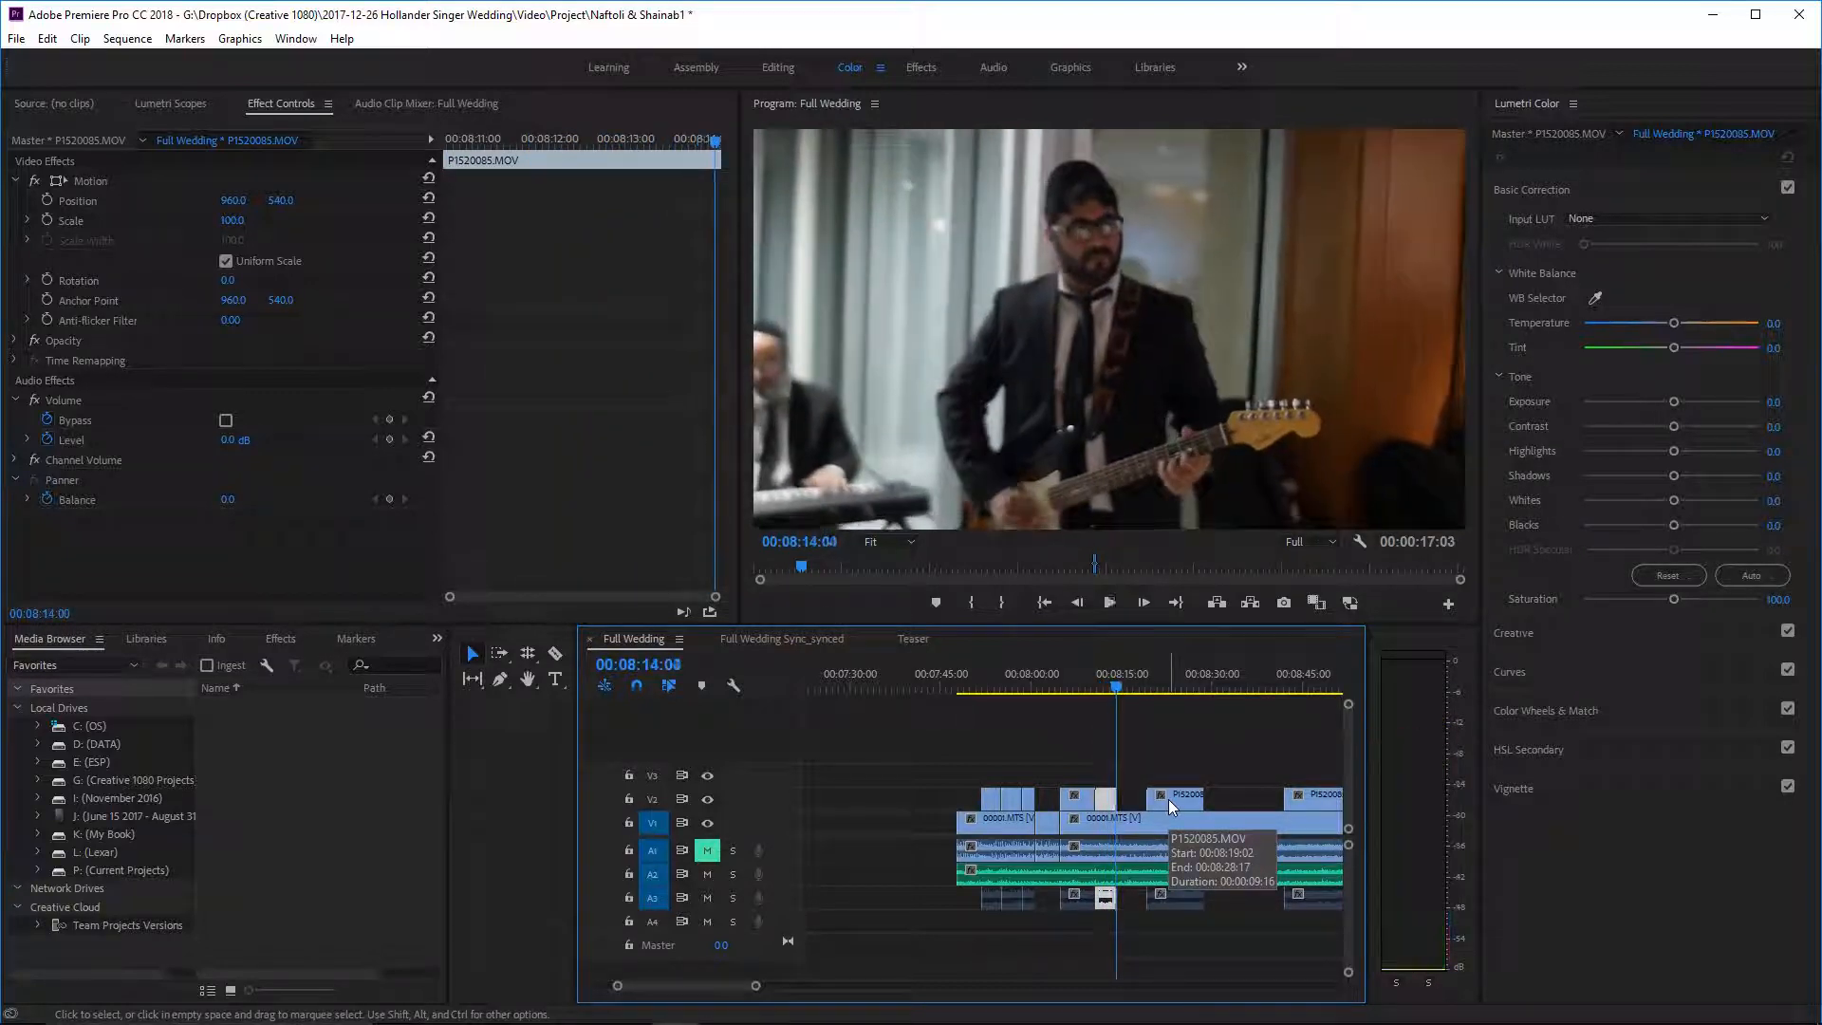
- Move the P1520085.MOV clip starting at 00:08:19:02 on V2 directly after the guitarist clip and play on to about 00:08:26
{"action": "left_click_drag", "start_coordinate": [1169, 799], "coordinate": [1145, 802]}
{"action": "key", "text": "space"}
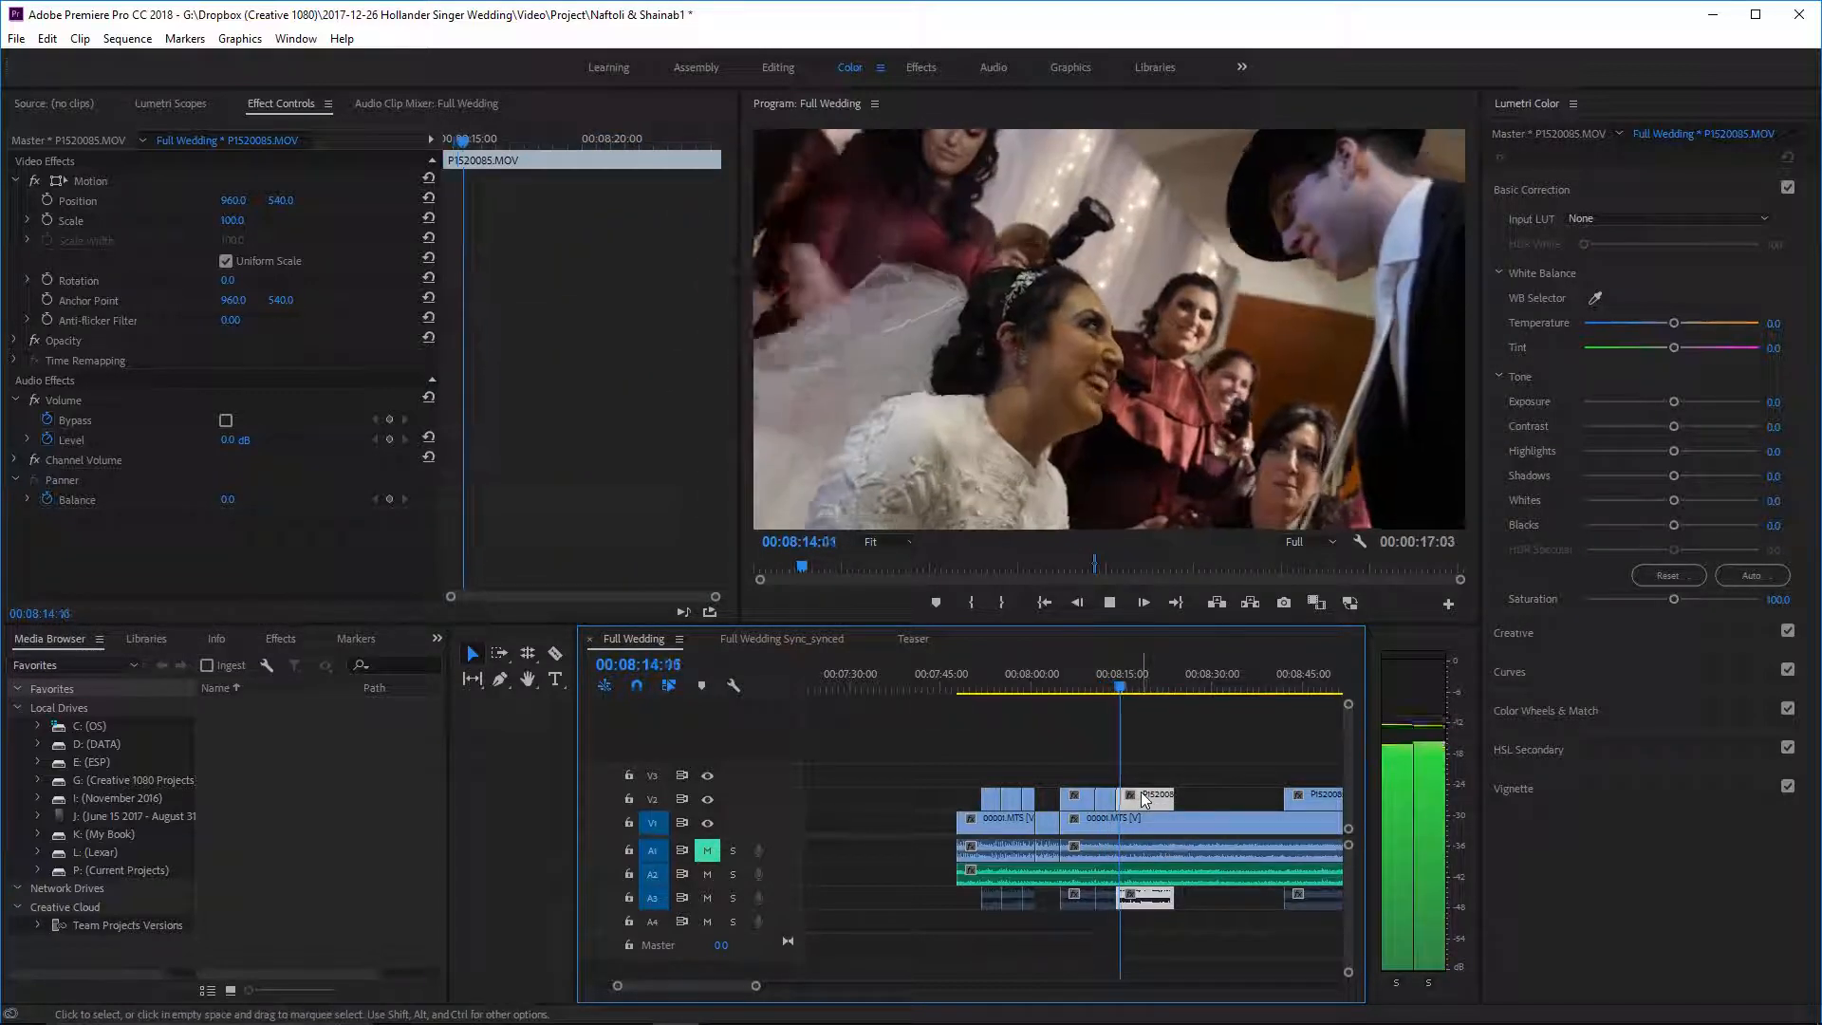
{"action": "left_click", "coordinate": [1098, 685]}
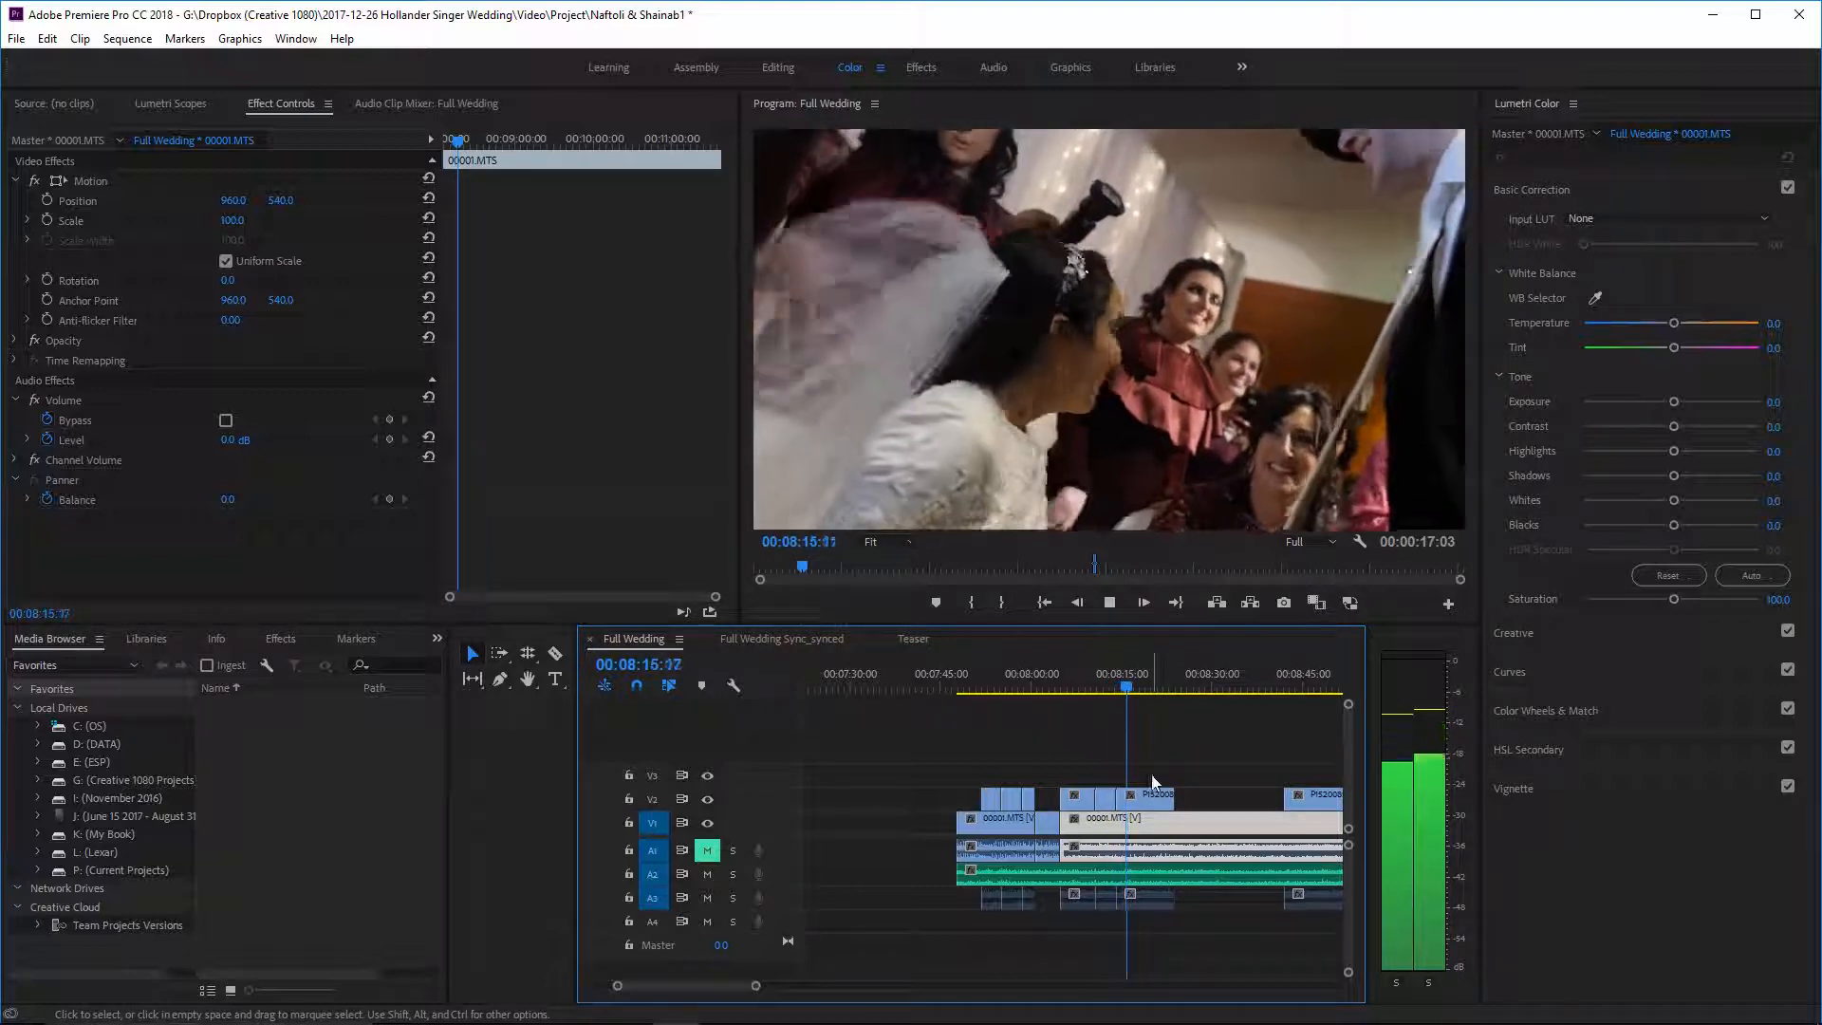
{"action": "scroll", "coordinate": [1169, 859], "scroll_direction": "down", "scroll_amount": 3}
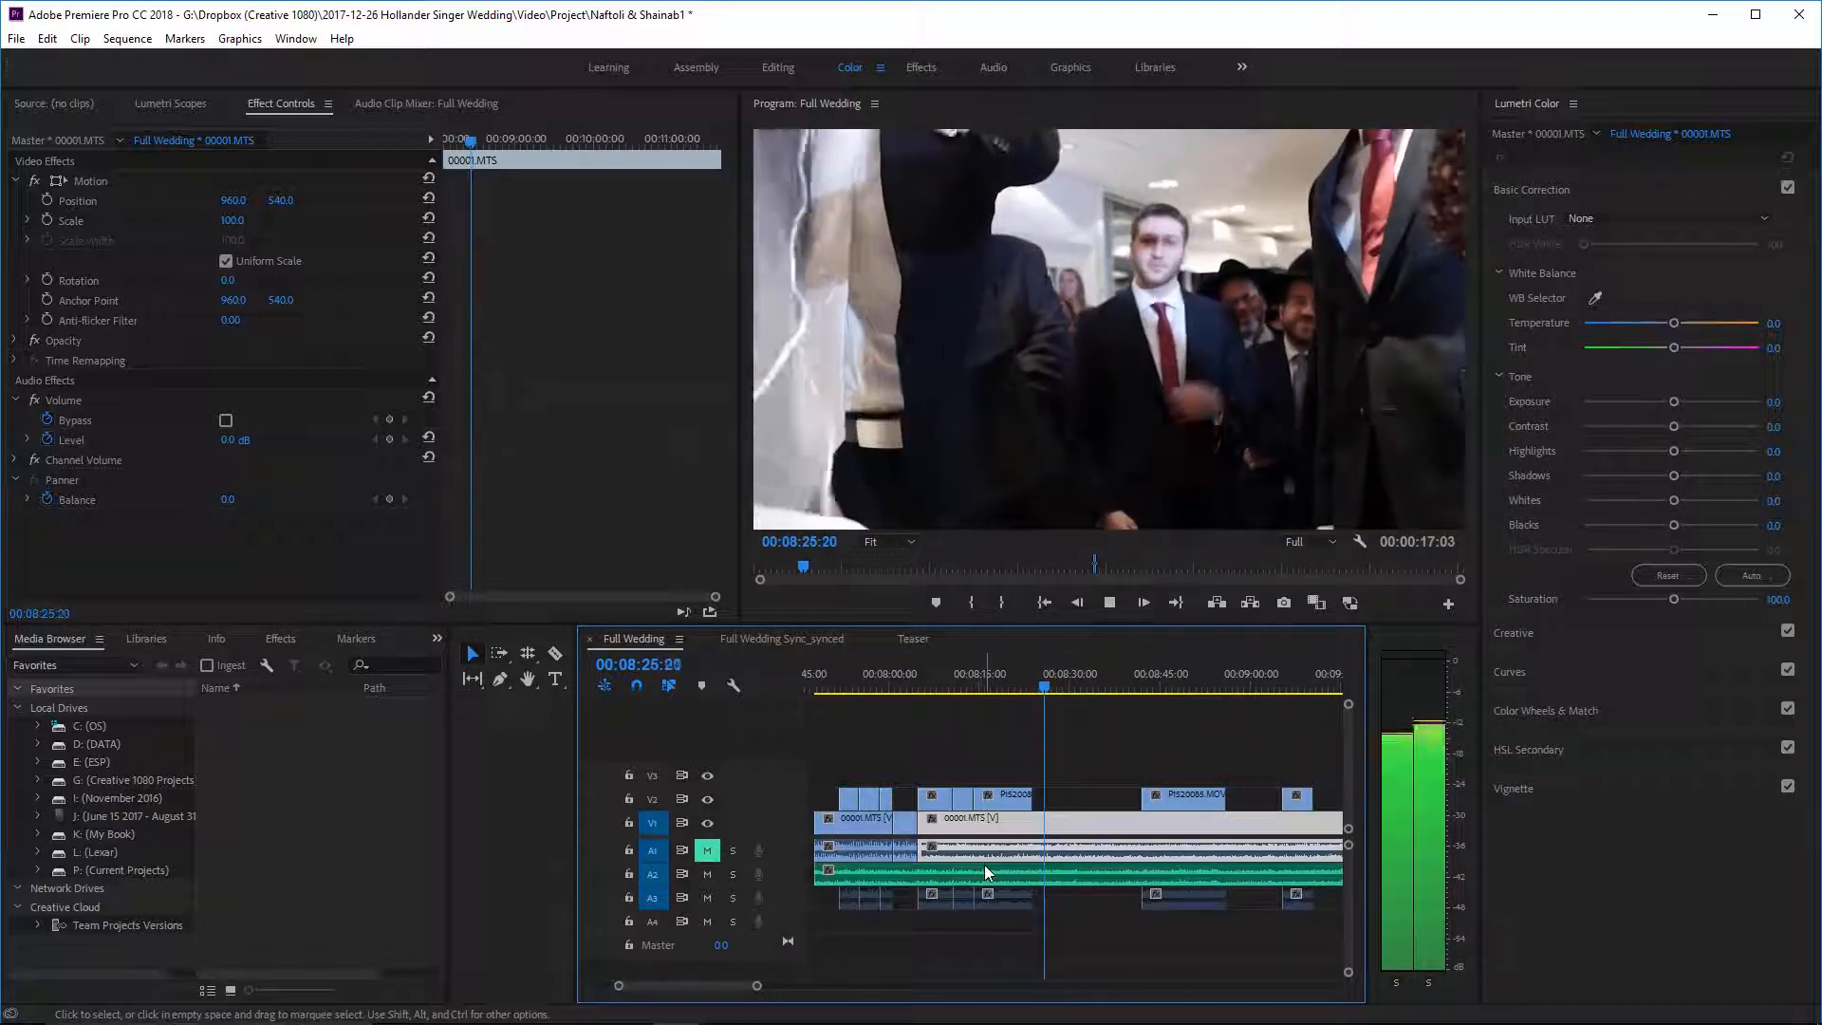
{"action": "key", "text": "space"}
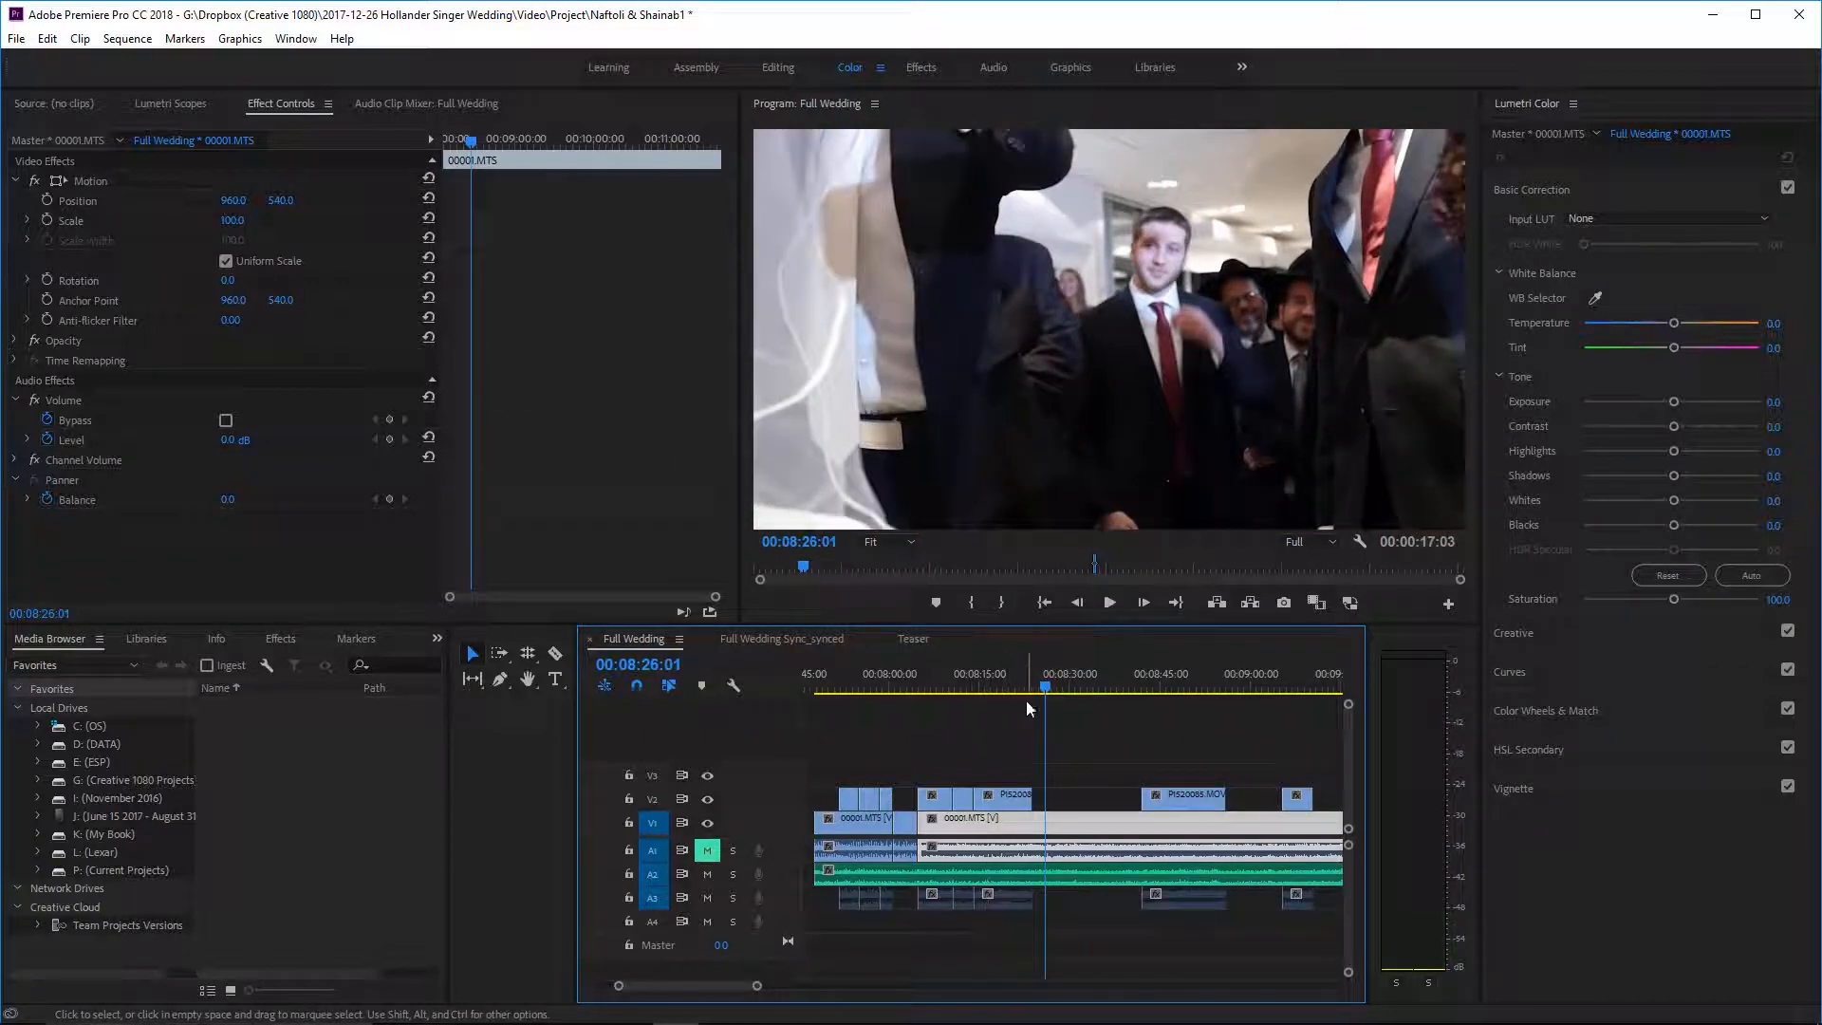
- Find the moment the veil comes down and shorten the moved V2 clip to end at 00:08:22:01
{"action": "left_click_drag", "start_coordinate": [1052, 685], "coordinate": [1018, 680]}
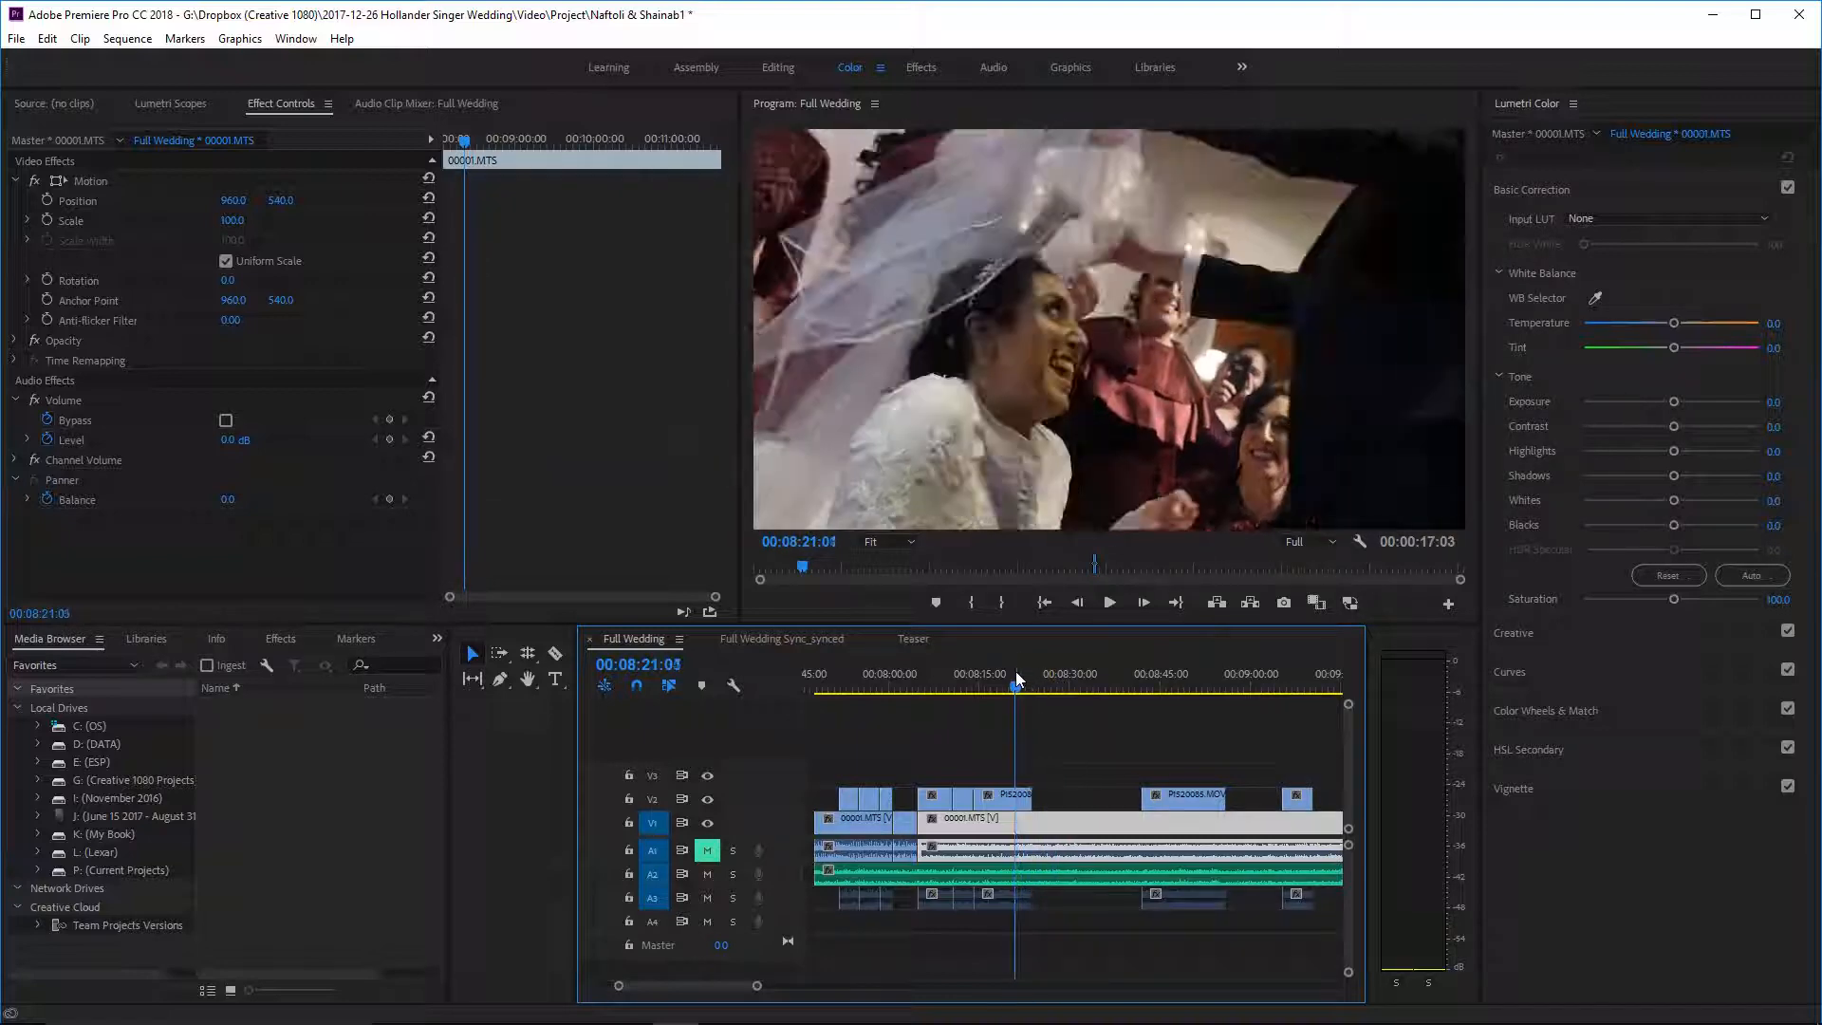
{"action": "key", "text": "space"}
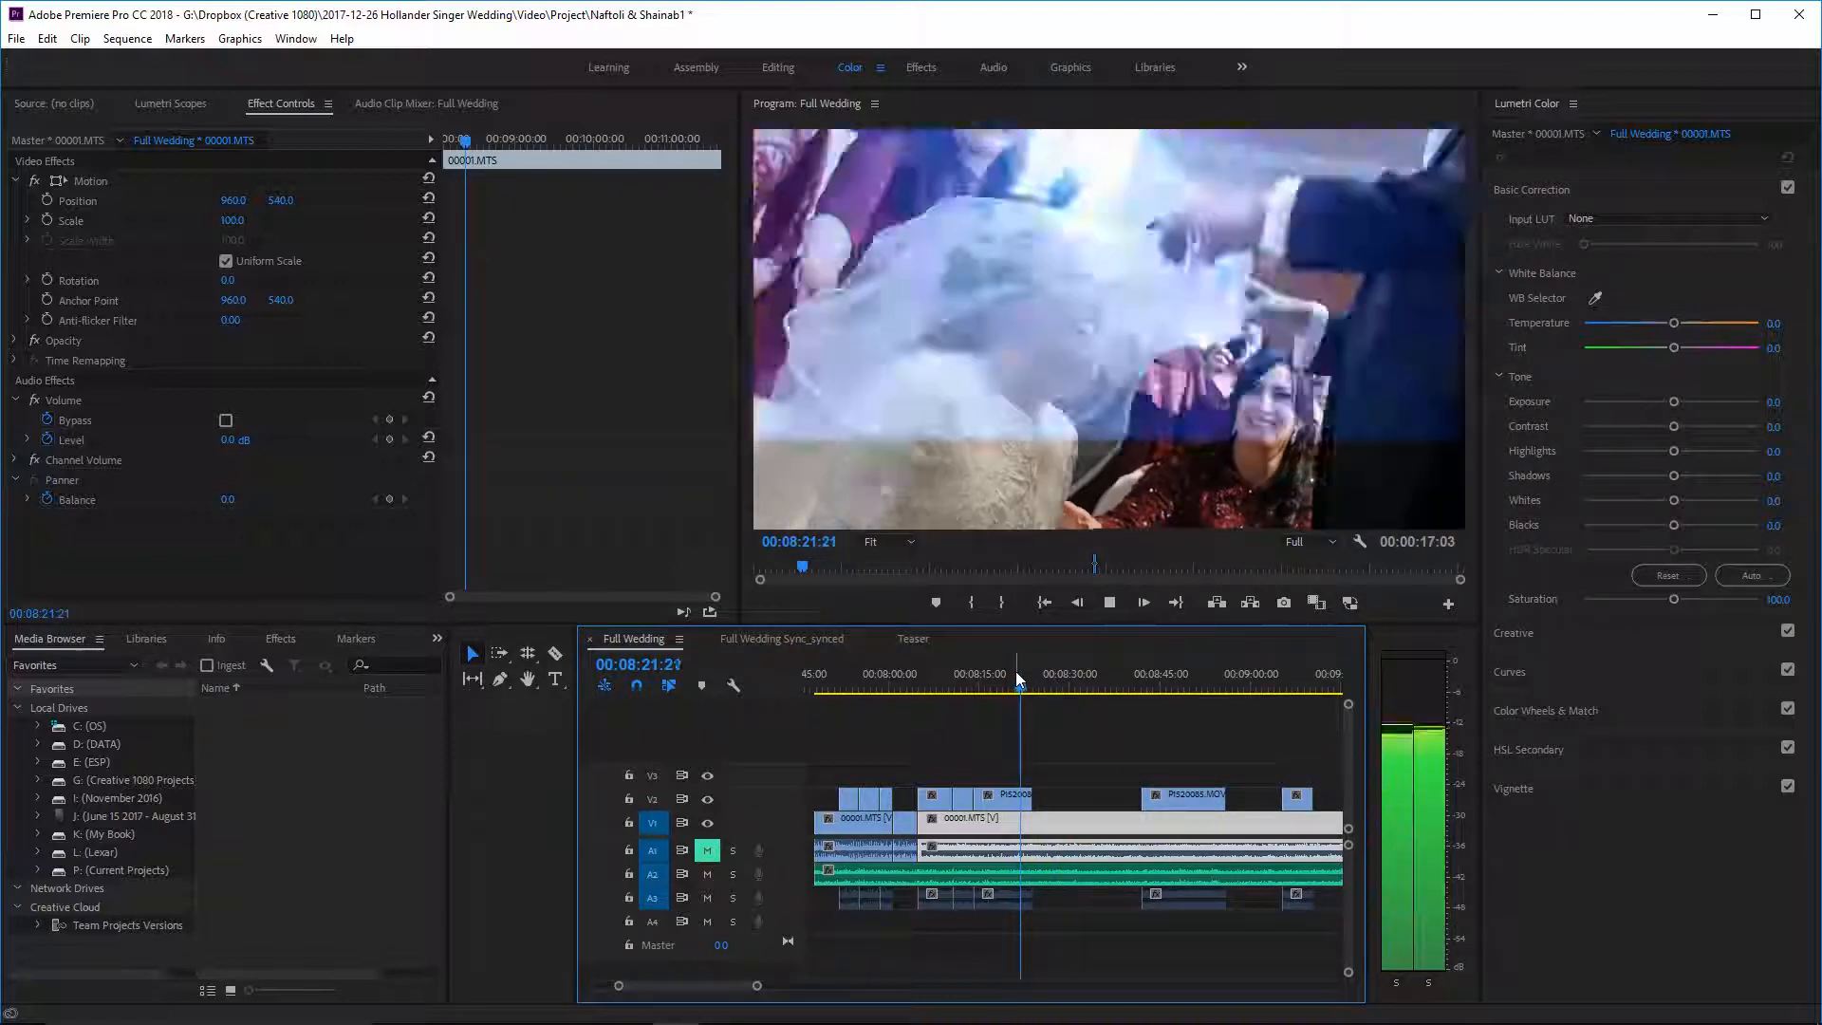
{"action": "key", "text": "space"}
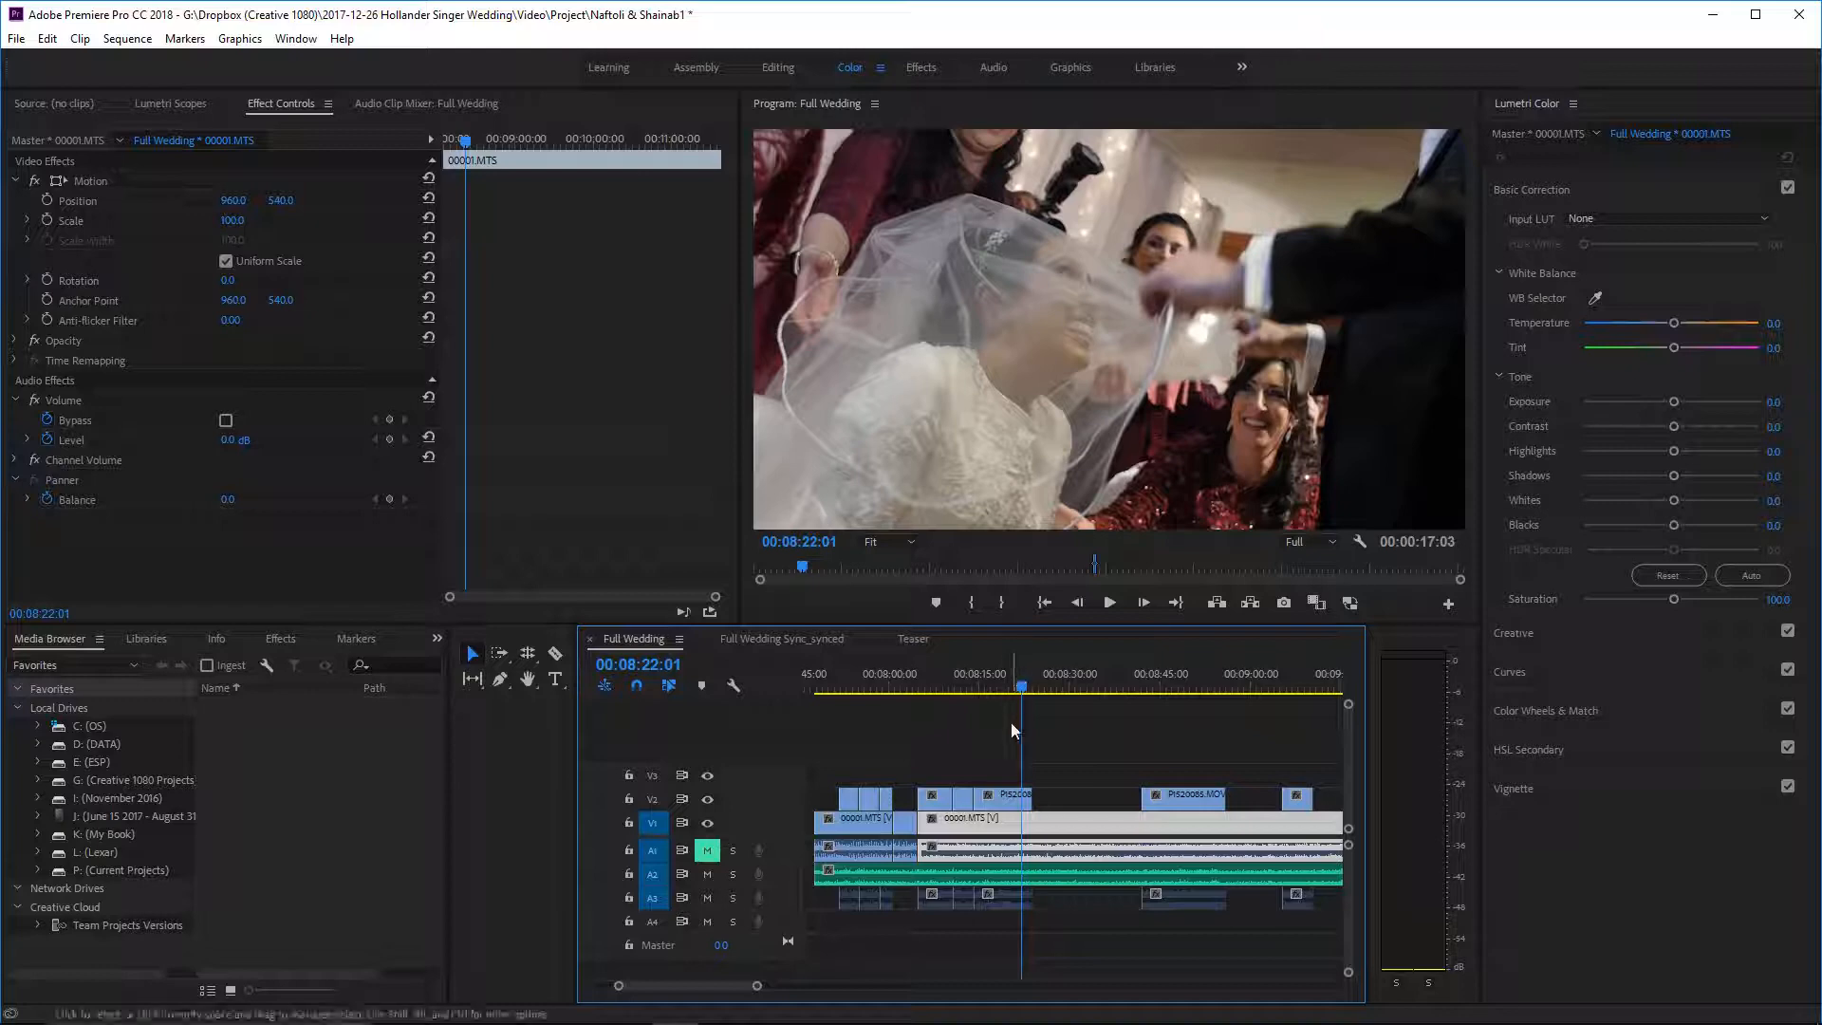
{"action": "left_click_drag", "start_coordinate": [1024, 800], "coordinate": [1016, 801]}
- Split the 00001.MTS clip on V1 at 00:08:27:04 and trim its earlier part to end with the V2 clip at 00:08:22:01
{"action": "left_click_drag", "start_coordinate": [1024, 692], "coordinate": [1055, 692]}
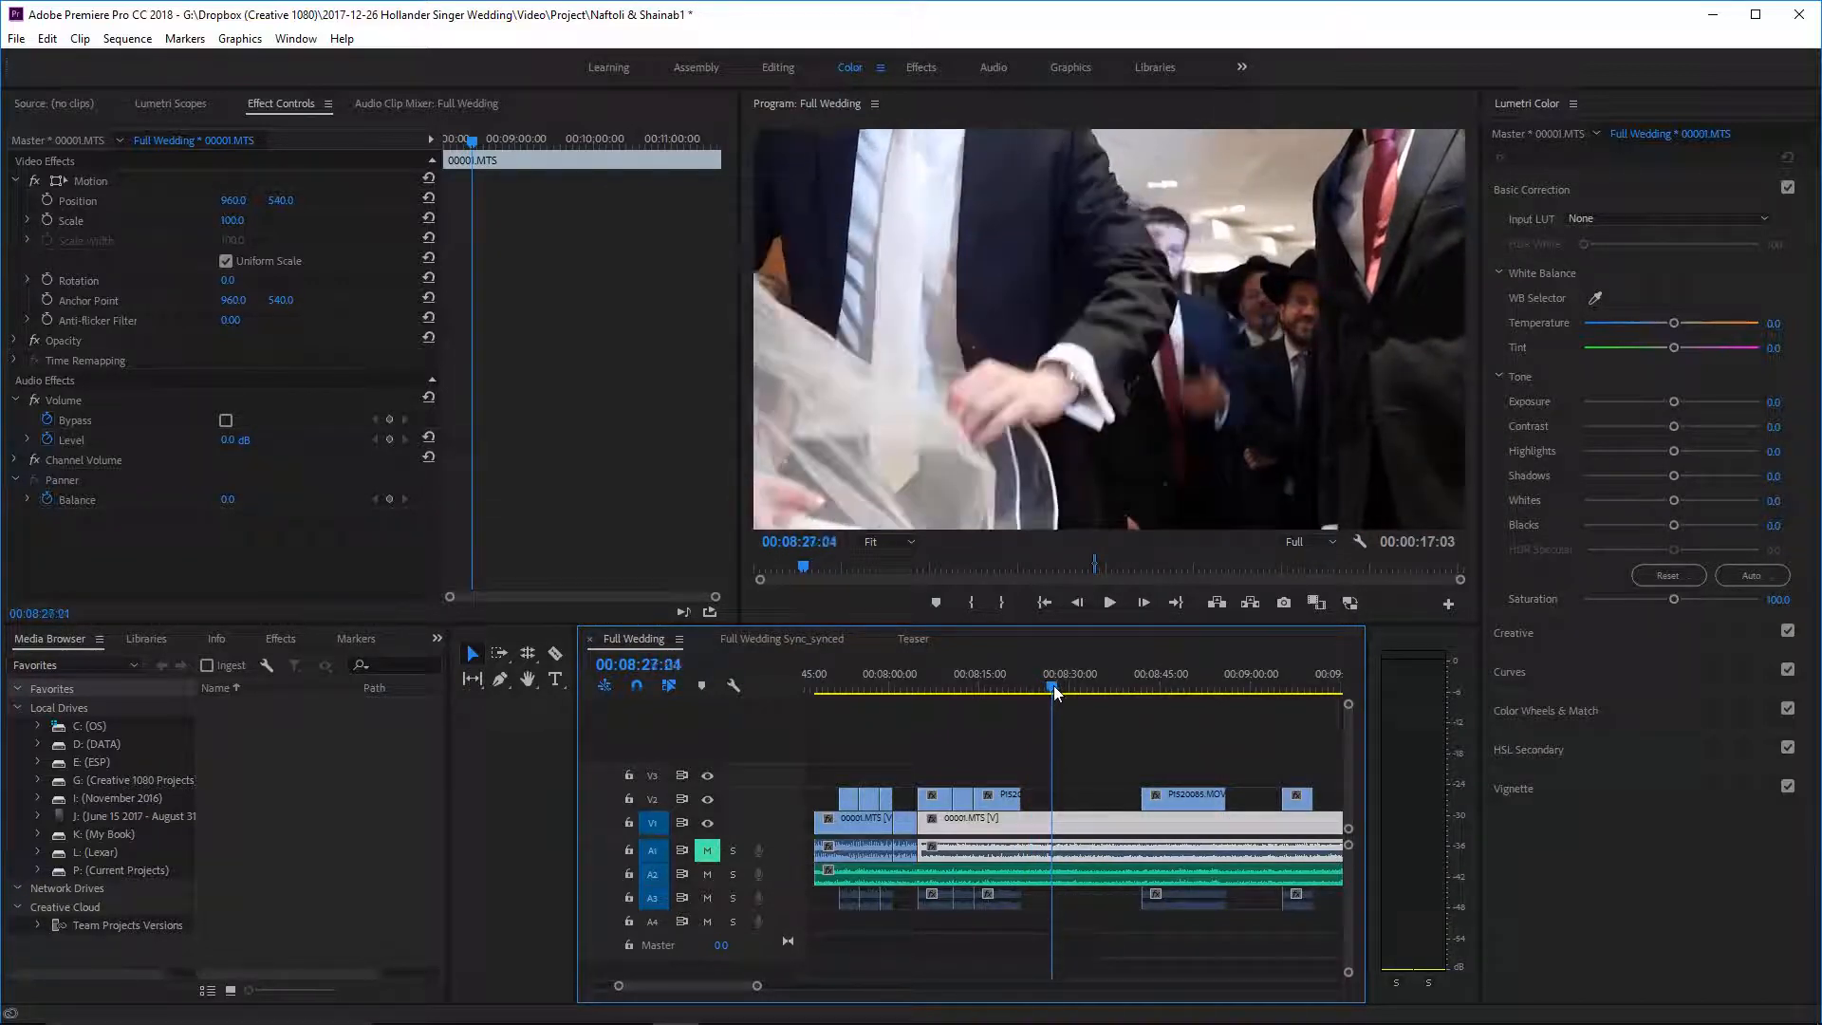
{"action": "key", "text": "c"}
{"action": "left_click", "coordinate": [1056, 820]}
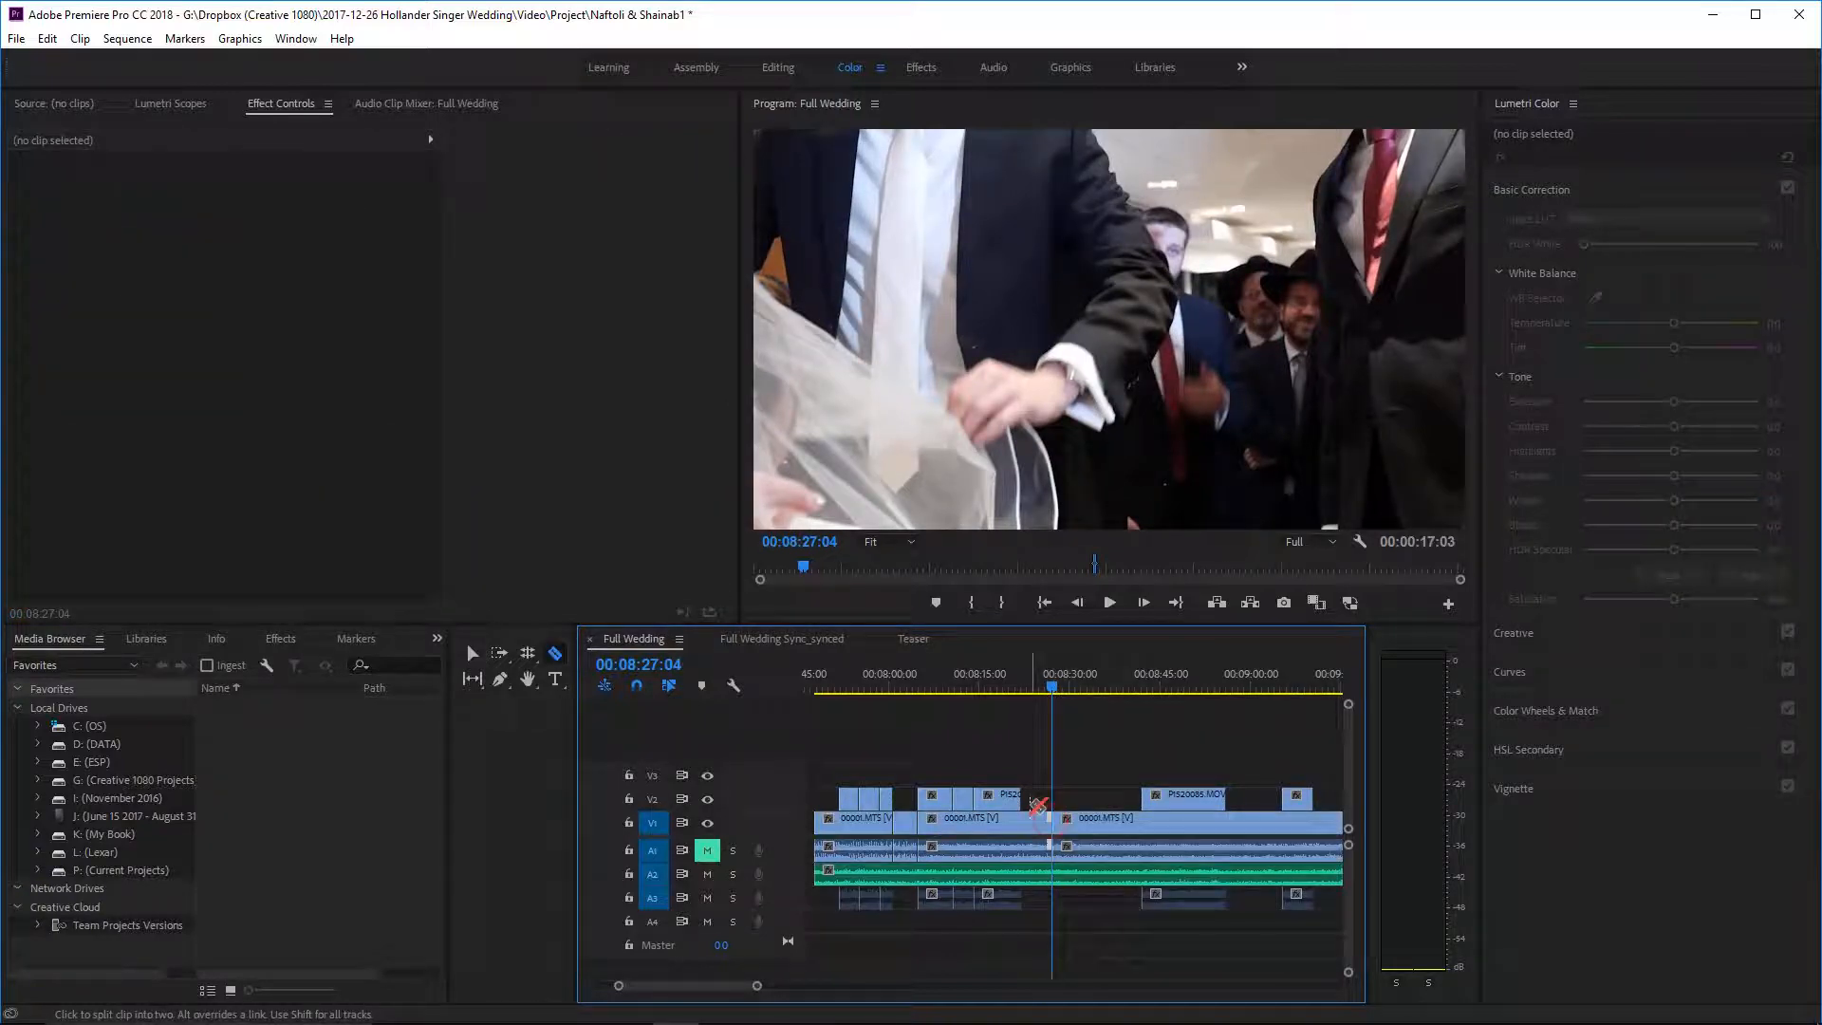
{"action": "key", "text": "v"}
{"action": "left_click_drag", "start_coordinate": [1048, 818], "coordinate": [1016, 817]}
- Try closing the V1 gap after 00:08:22:01, play across the cut, and undo the gap removal
{"action": "right_click", "coordinate": [1033, 825]}
{"action": "left_click", "coordinate": [1049, 829]}
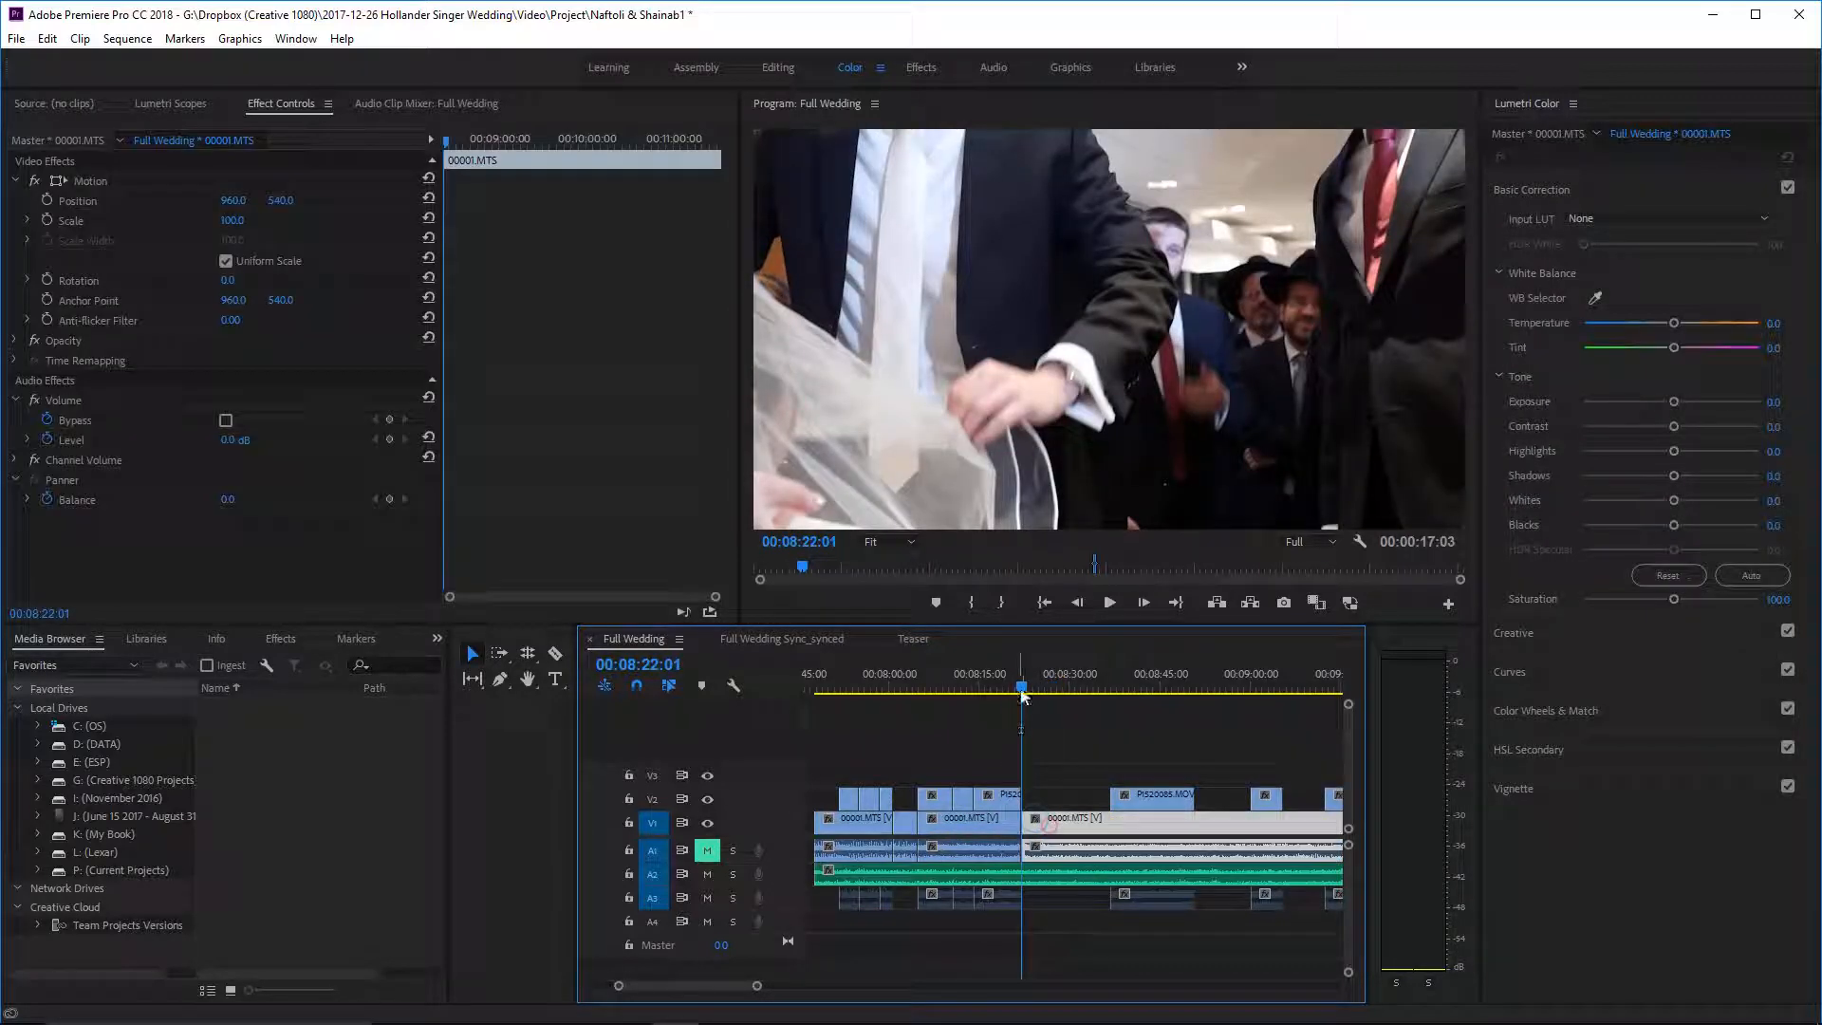
{"action": "key", "text": "space"}
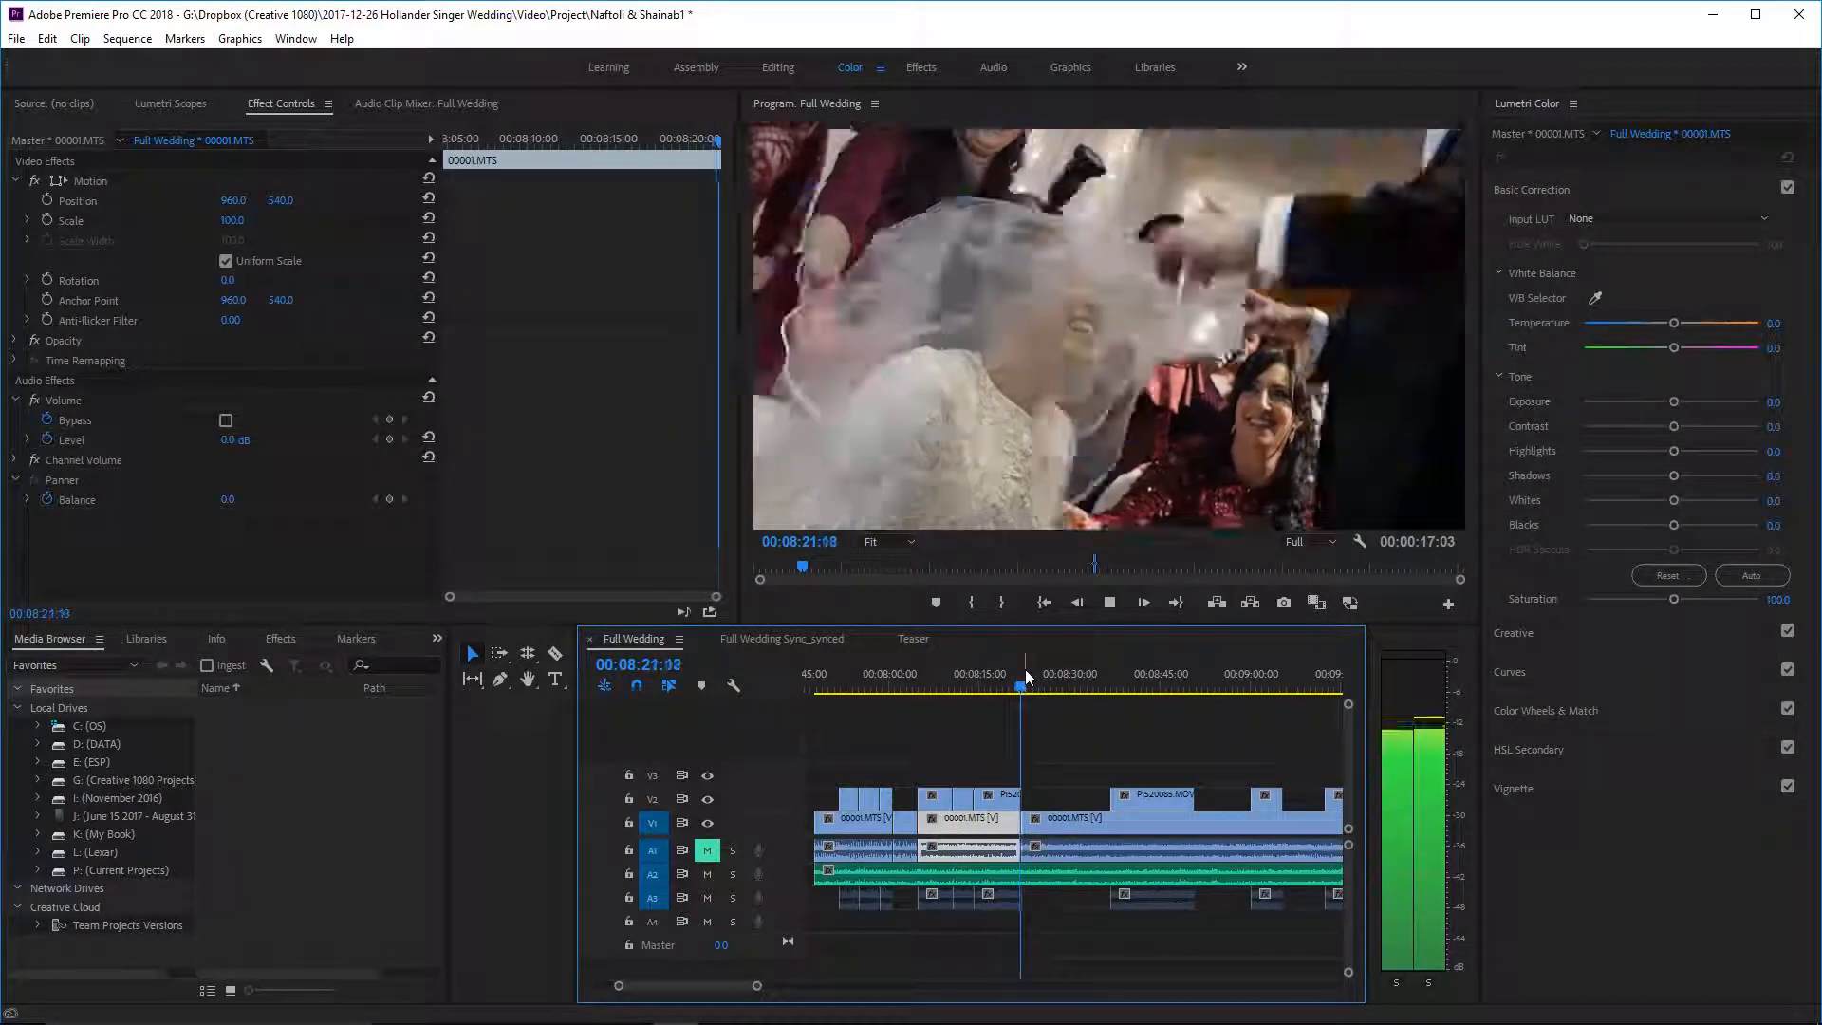
{"action": "left_click", "coordinate": [1022, 687]}
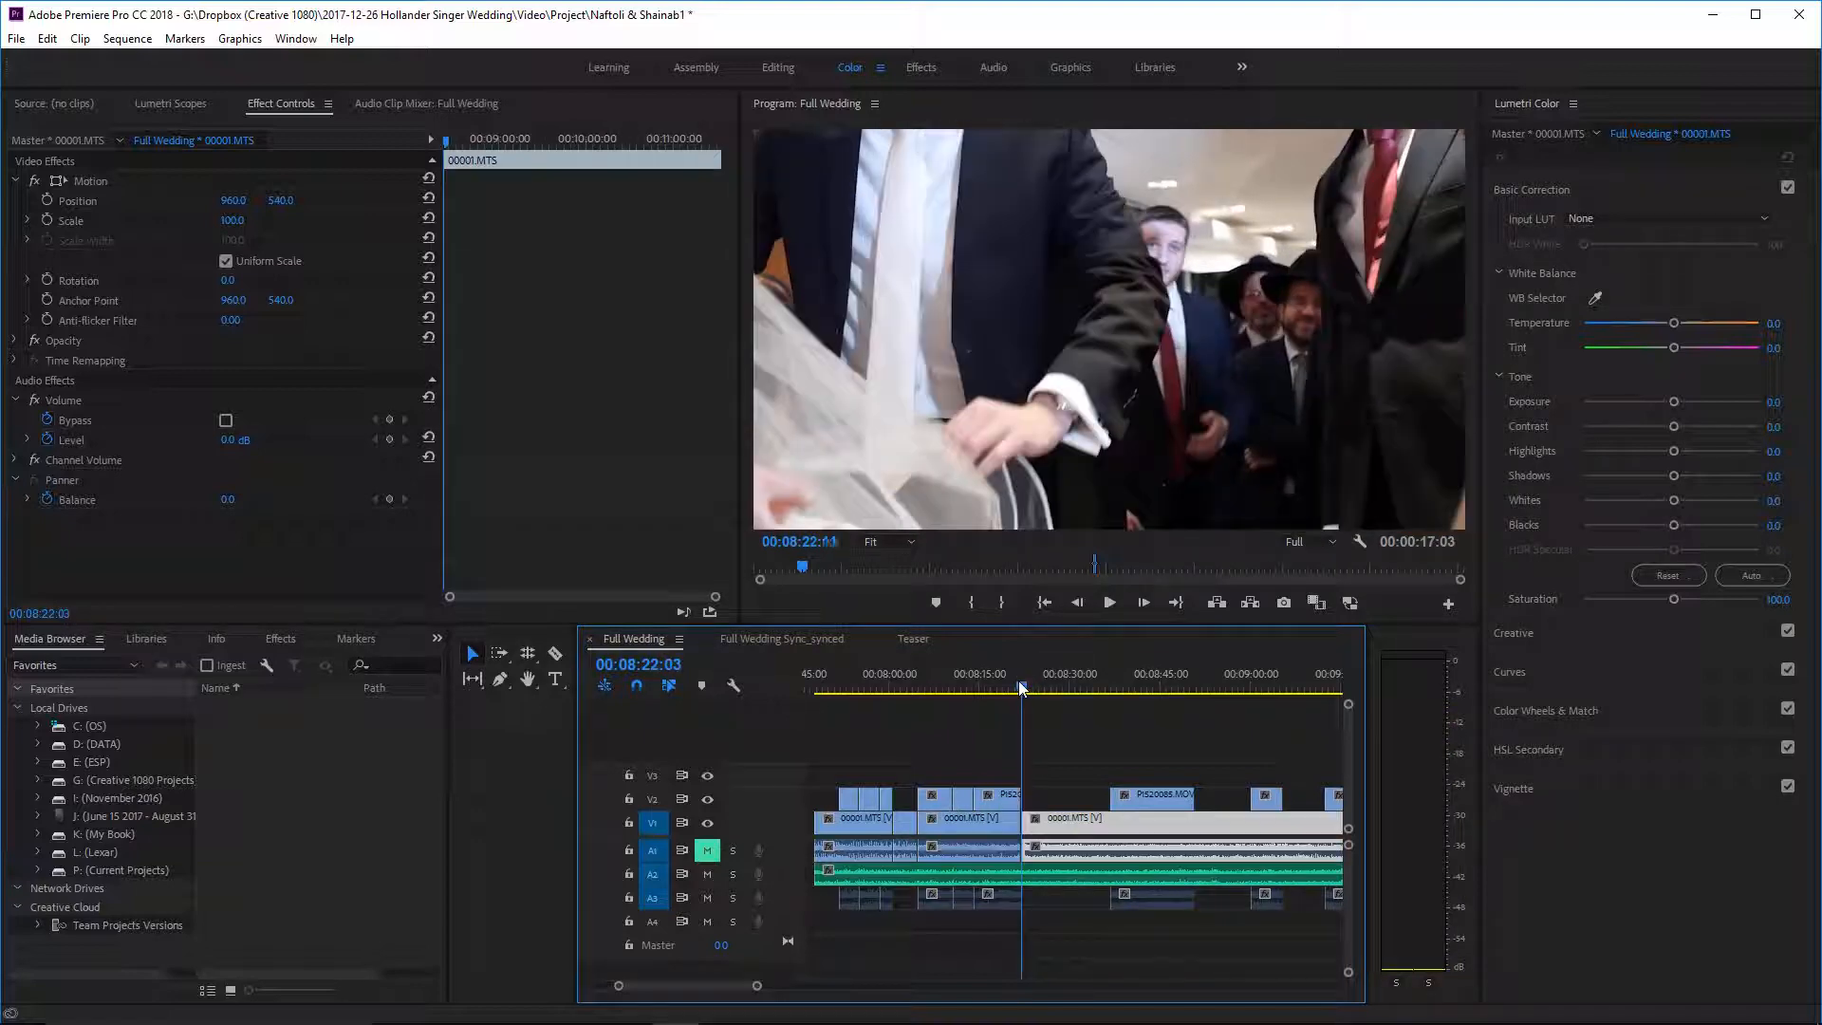
{"action": "key", "text": "space"}
{"action": "key", "text": "space"}
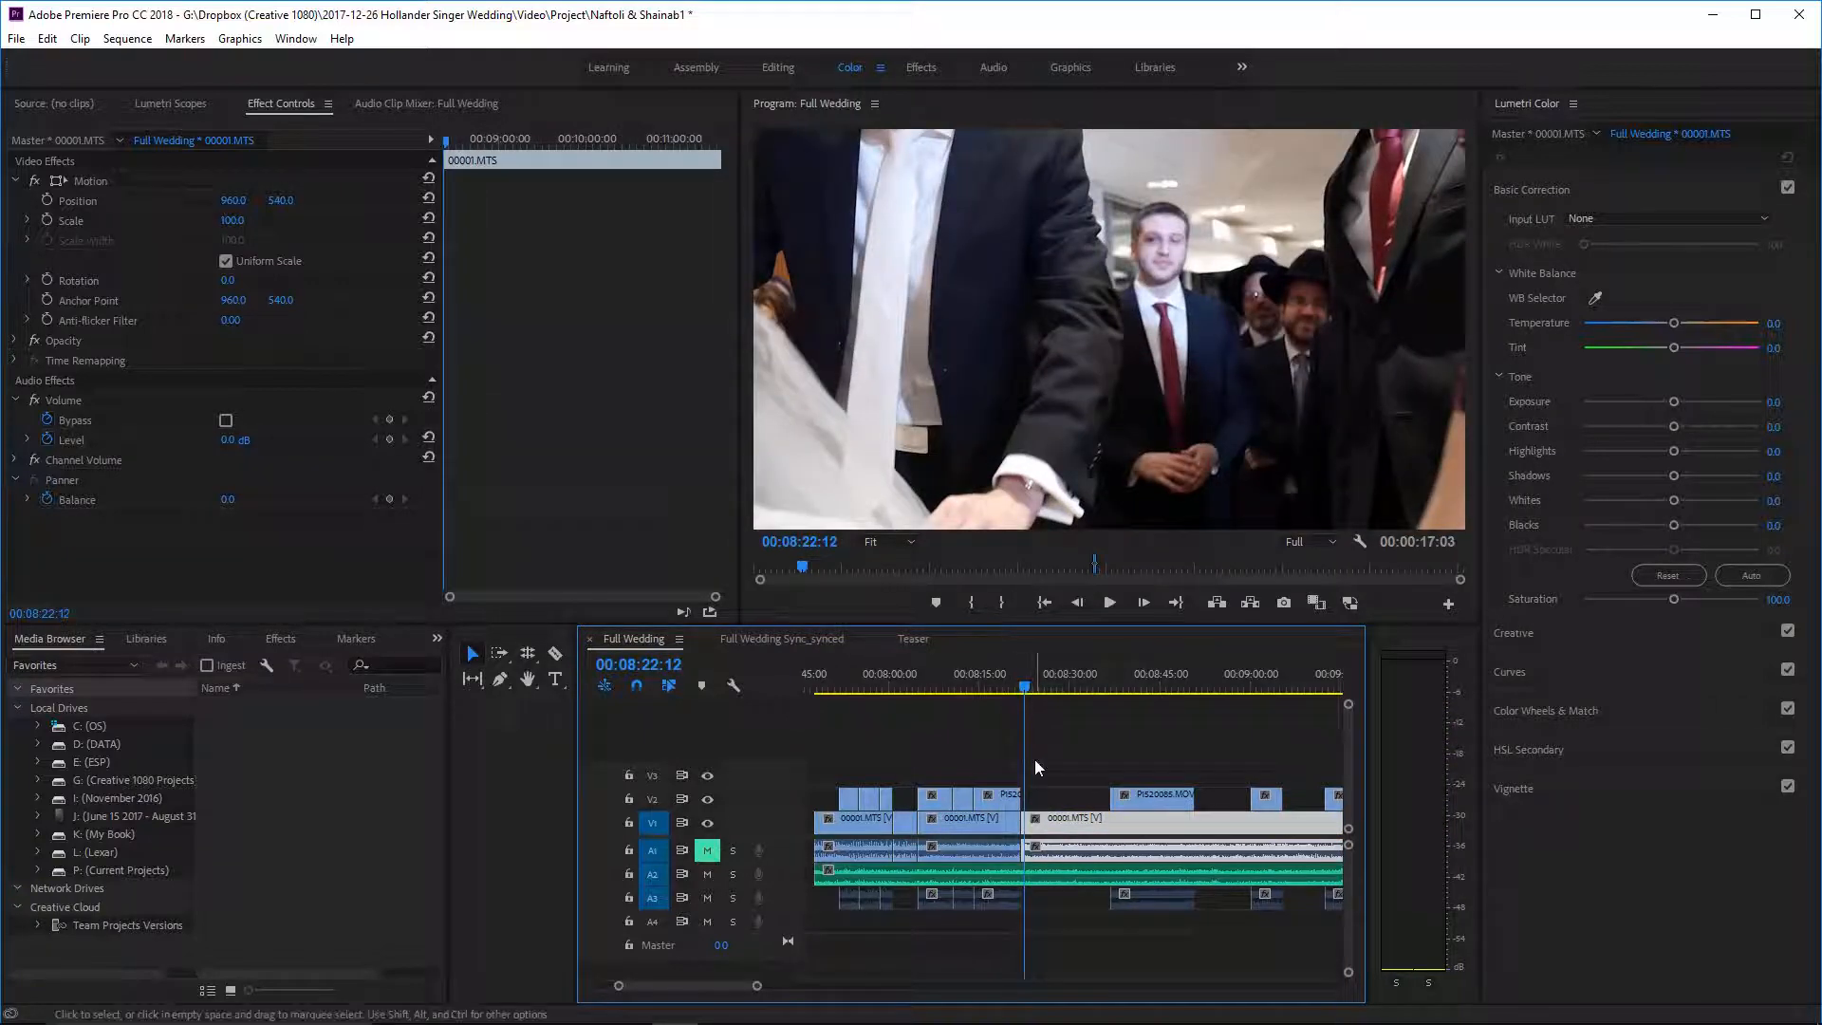
{"action": "key", "text": "ctrl+z"}
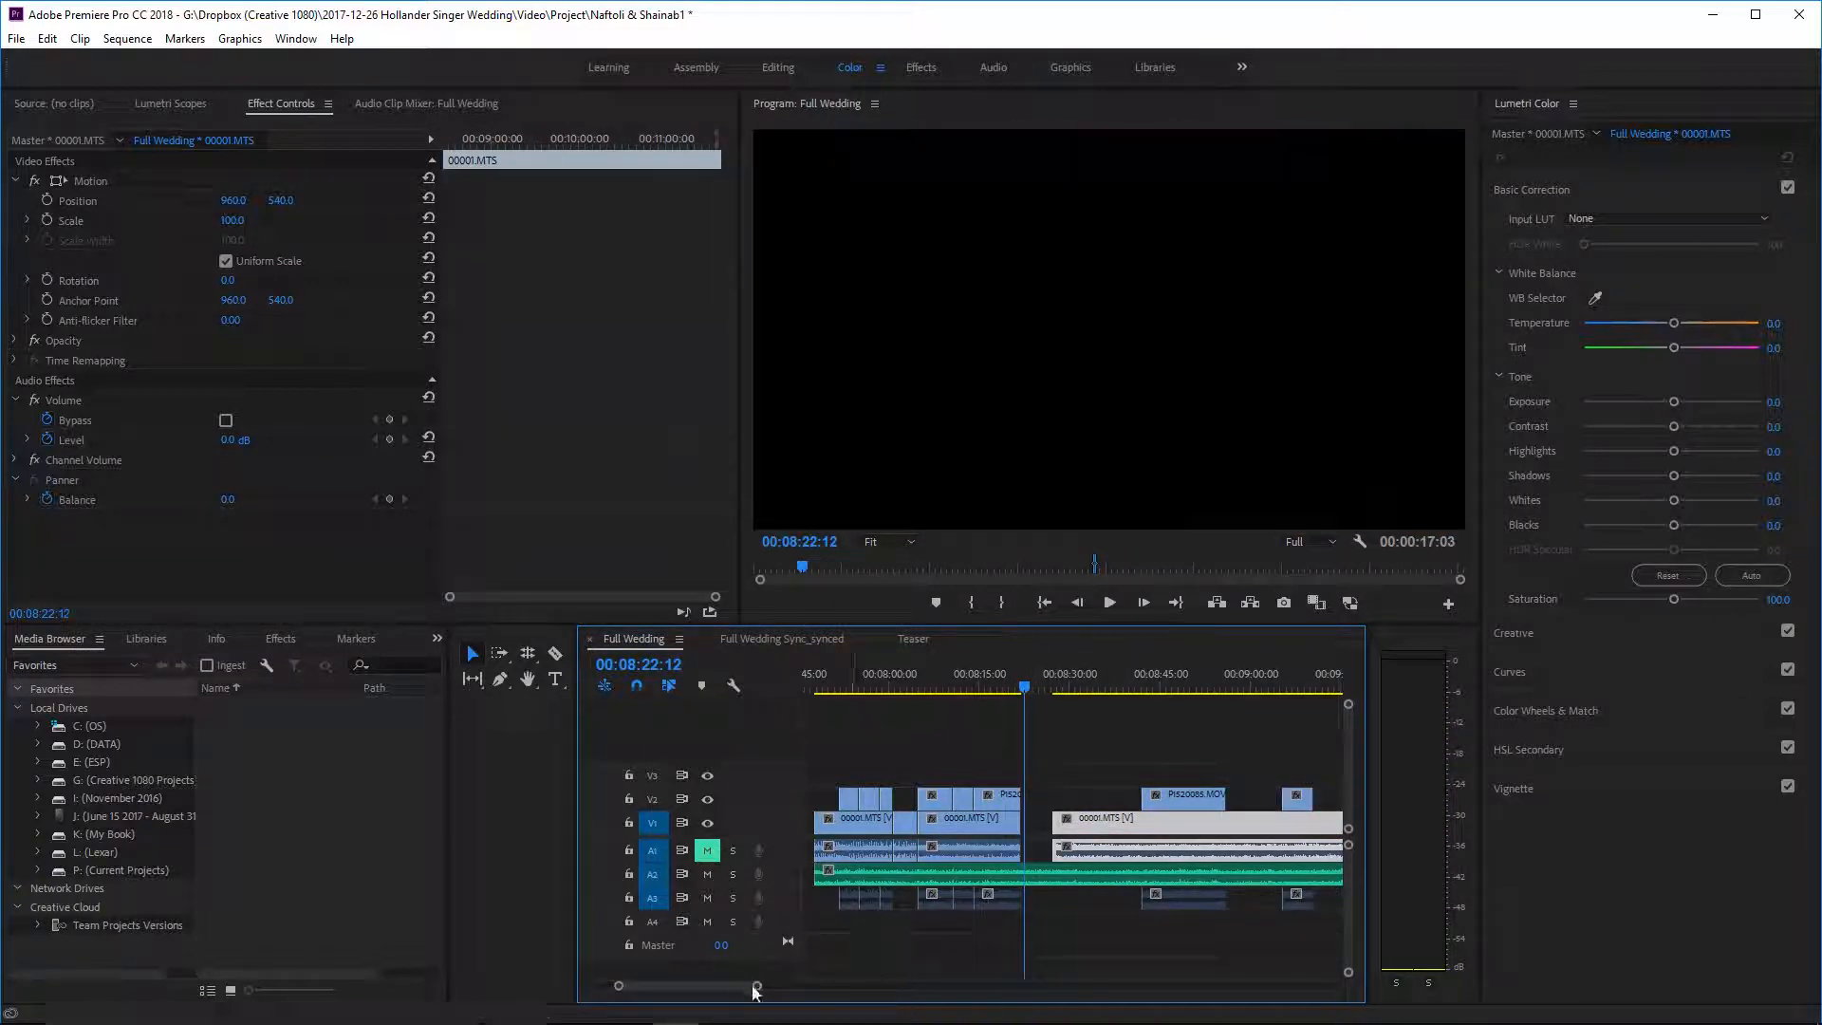
- Extend the start of the V1 clip after the gap slightly earlier, close the gap, and play across the cut
{"action": "left_click_drag", "start_coordinate": [757, 987], "coordinate": [703, 987]}
{"action": "left_click_drag", "start_coordinate": [1205, 818], "coordinate": [1175, 822]}
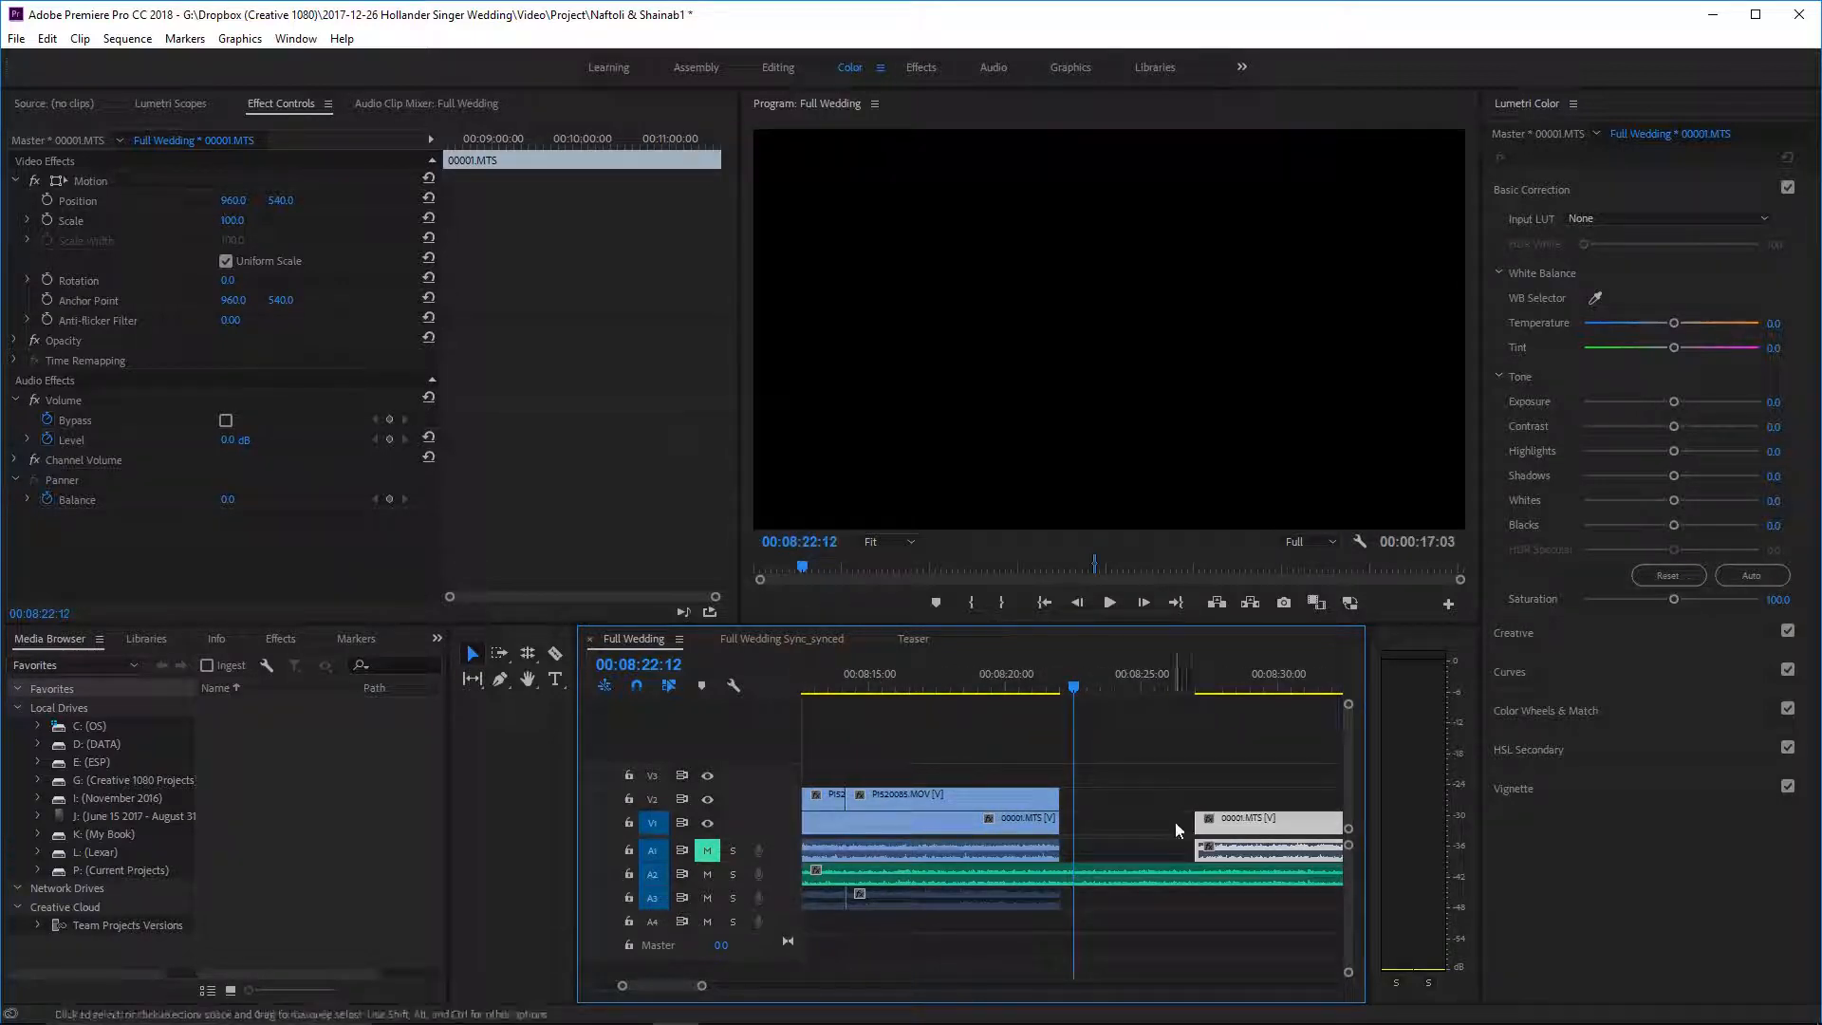
{"action": "right_click", "coordinate": [1177, 823]}
{"action": "left_click", "coordinate": [1214, 832]}
{"action": "left_click", "coordinate": [1040, 702]}
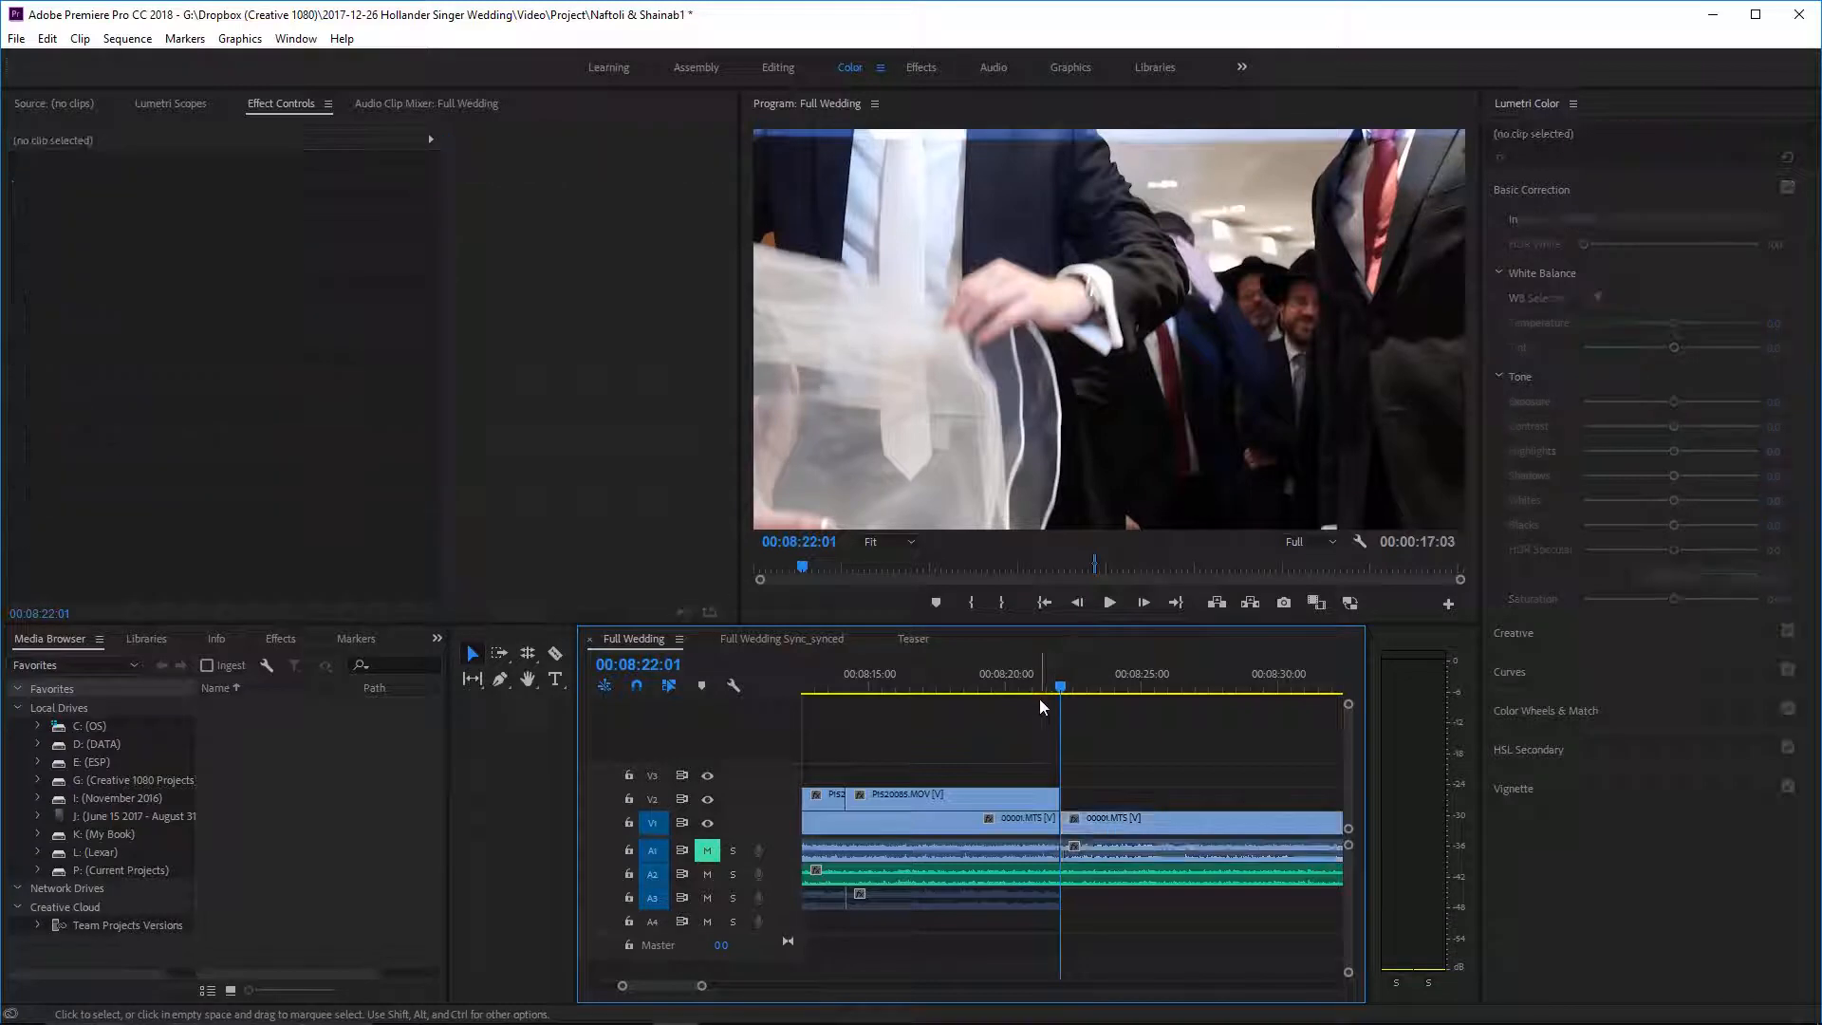
{"action": "left_click", "coordinate": [1032, 669]}
{"action": "key", "text": "space"}
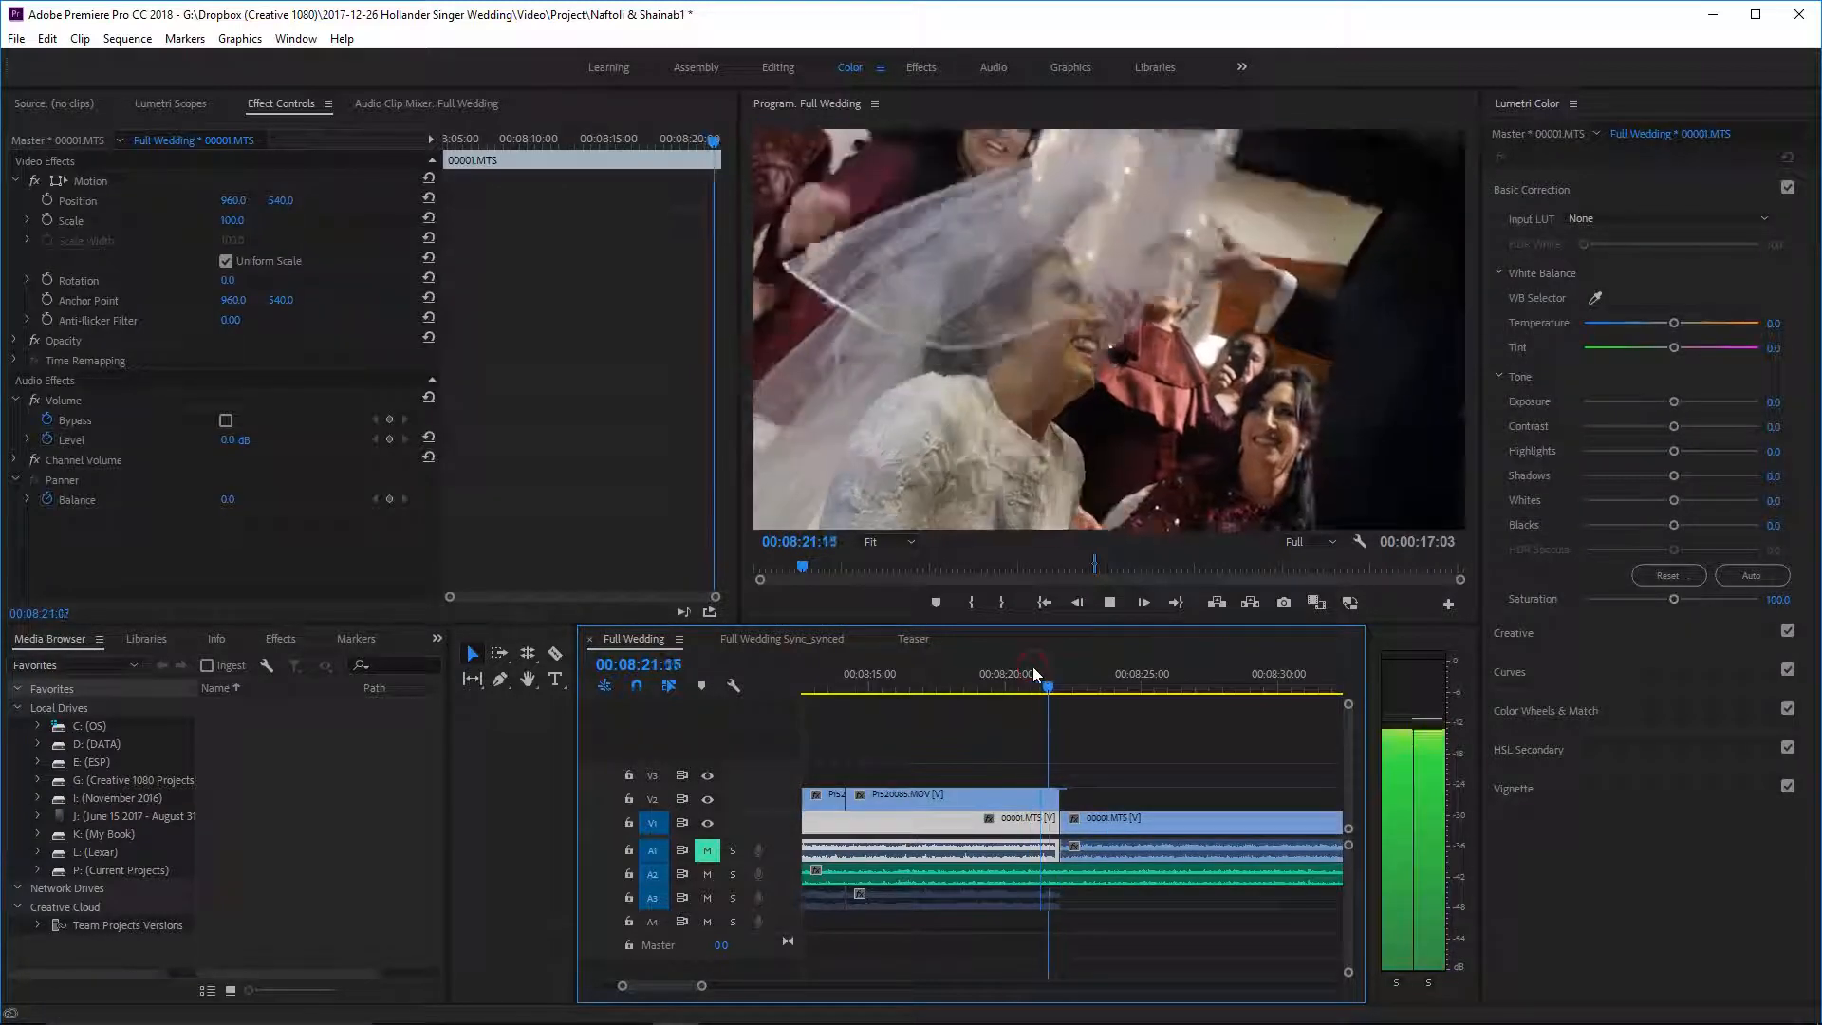
{"action": "left_click", "coordinate": [1006, 680]}
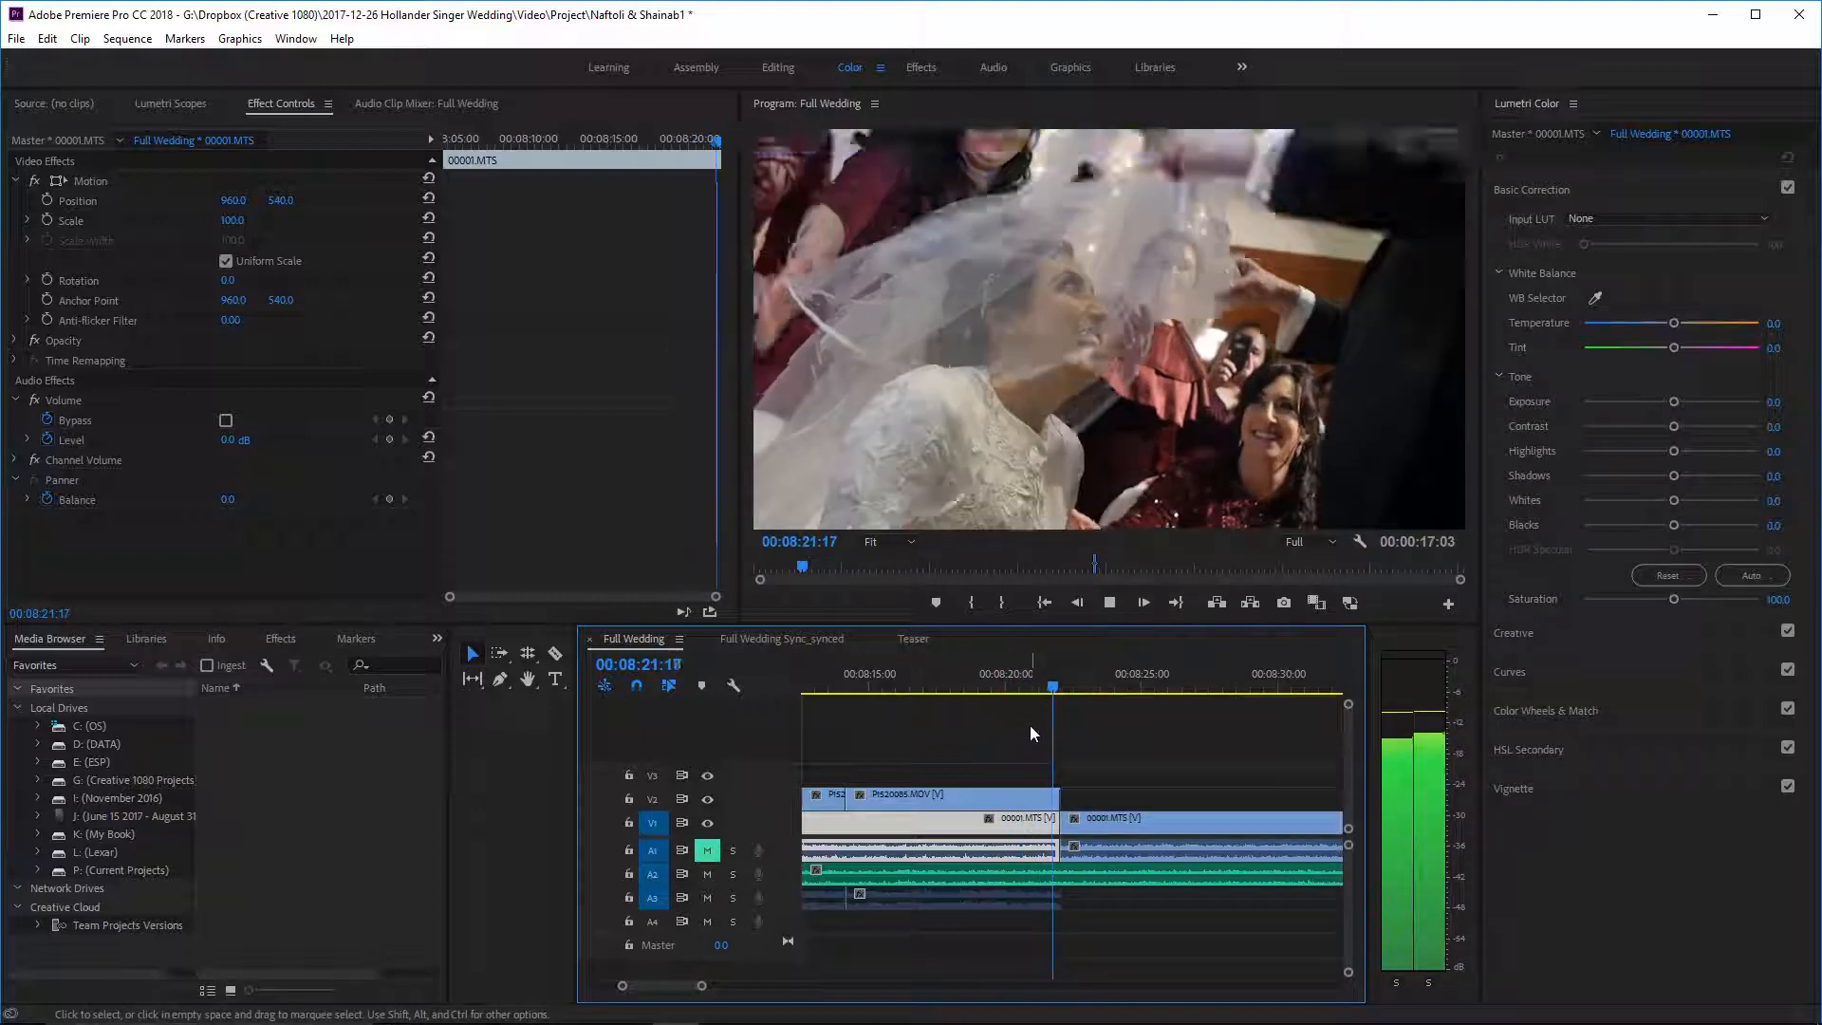
{"action": "key", "text": "space"}
- Trim the start of the second V1 clip to 00:08:22:09, close the resulting gap, and play across the cut
{"action": "left_click_drag", "start_coordinate": [1023, 679], "coordinate": [1072, 678]}
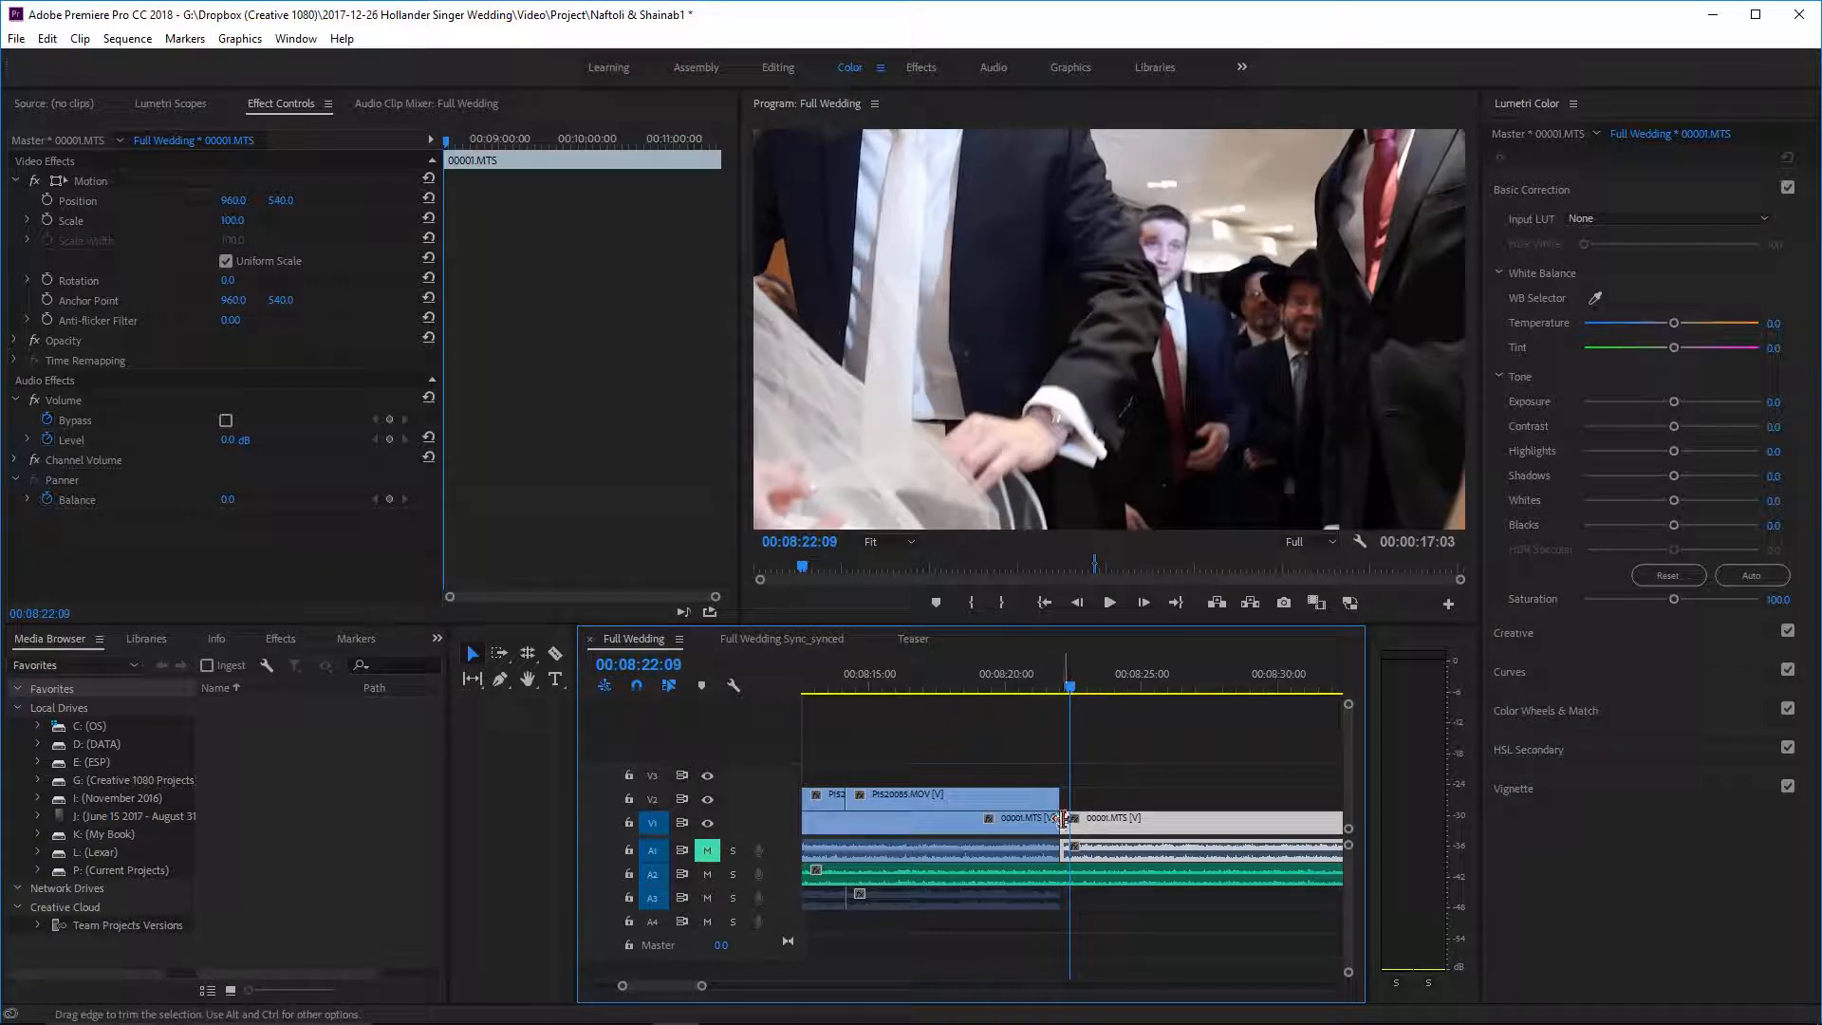
{"action": "left_click_drag", "start_coordinate": [1063, 819], "coordinate": [1071, 821]}
{"action": "right_click", "coordinate": [1064, 822]}
{"action": "left_click", "coordinate": [1073, 829]}
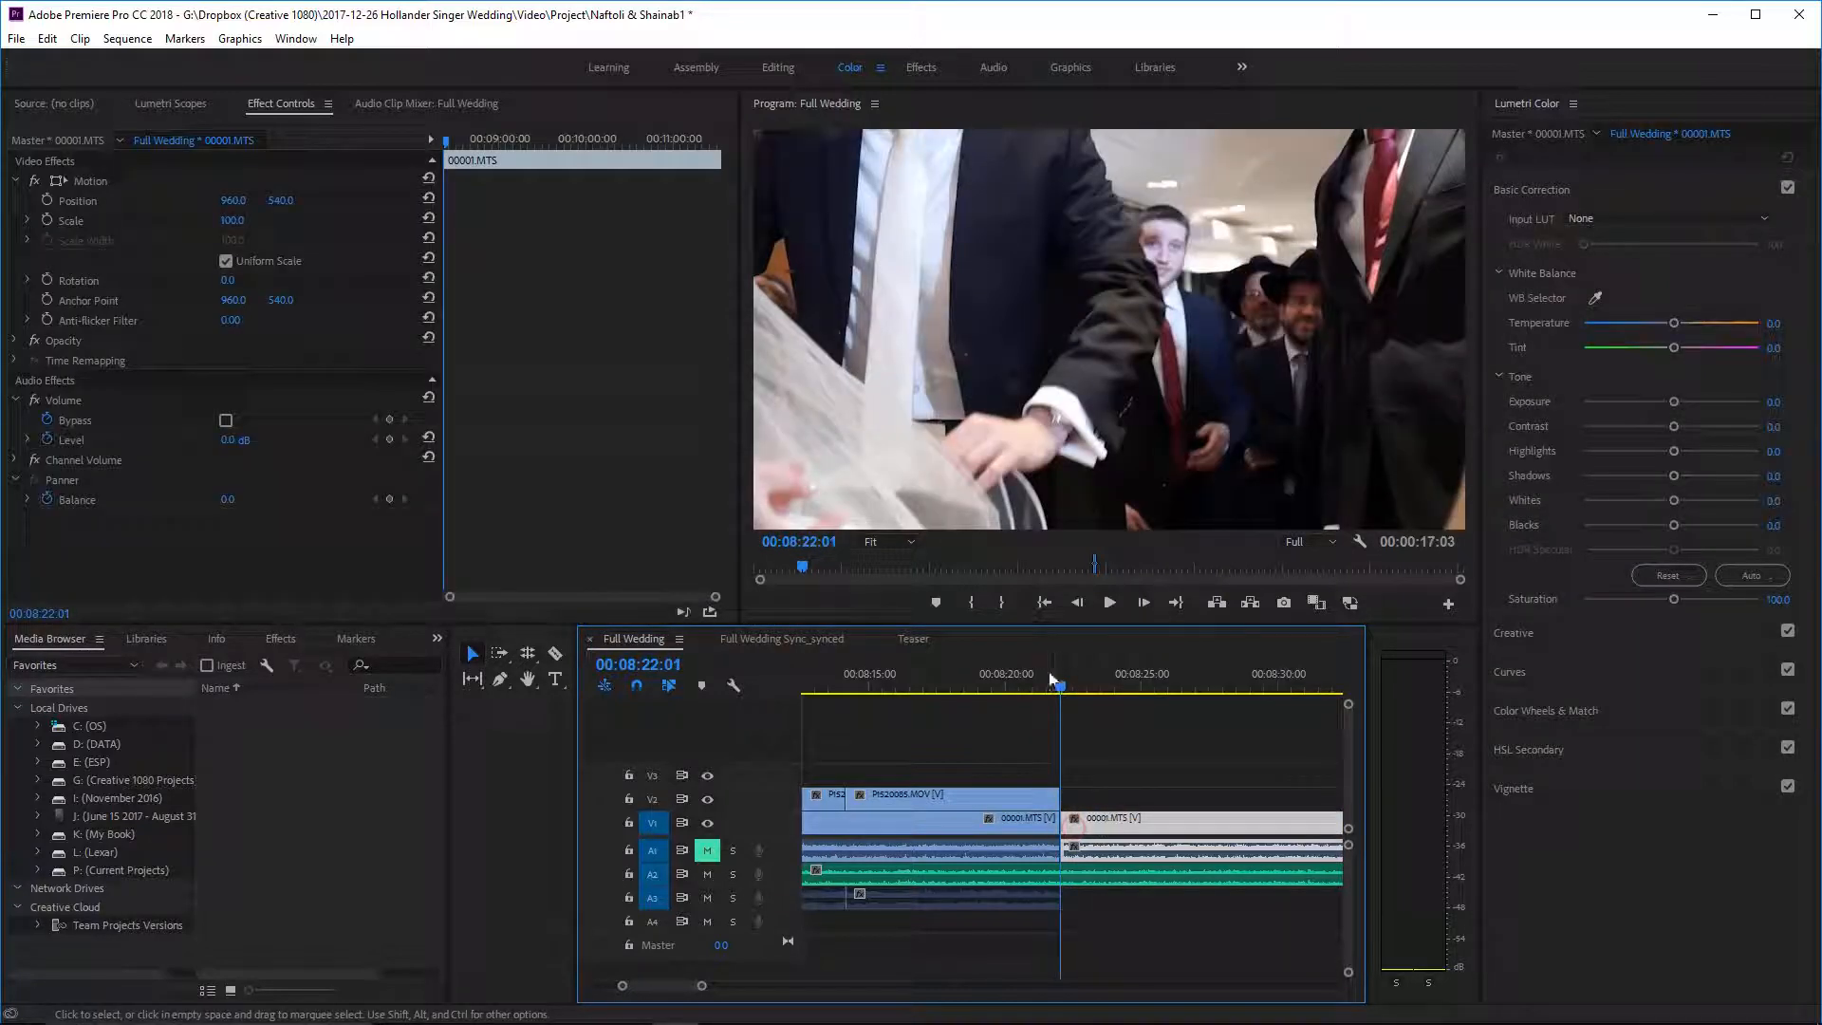
{"action": "mouse_move", "coordinate": [1050, 676]}
{"action": "left_mouse_down"}
{"action": "mouse_move", "coordinate": [1073, 678]}
{"action": "mouse_move", "coordinate": [1044, 677]}
{"action": "left_mouse_up"}
{"action": "key", "text": "space"}
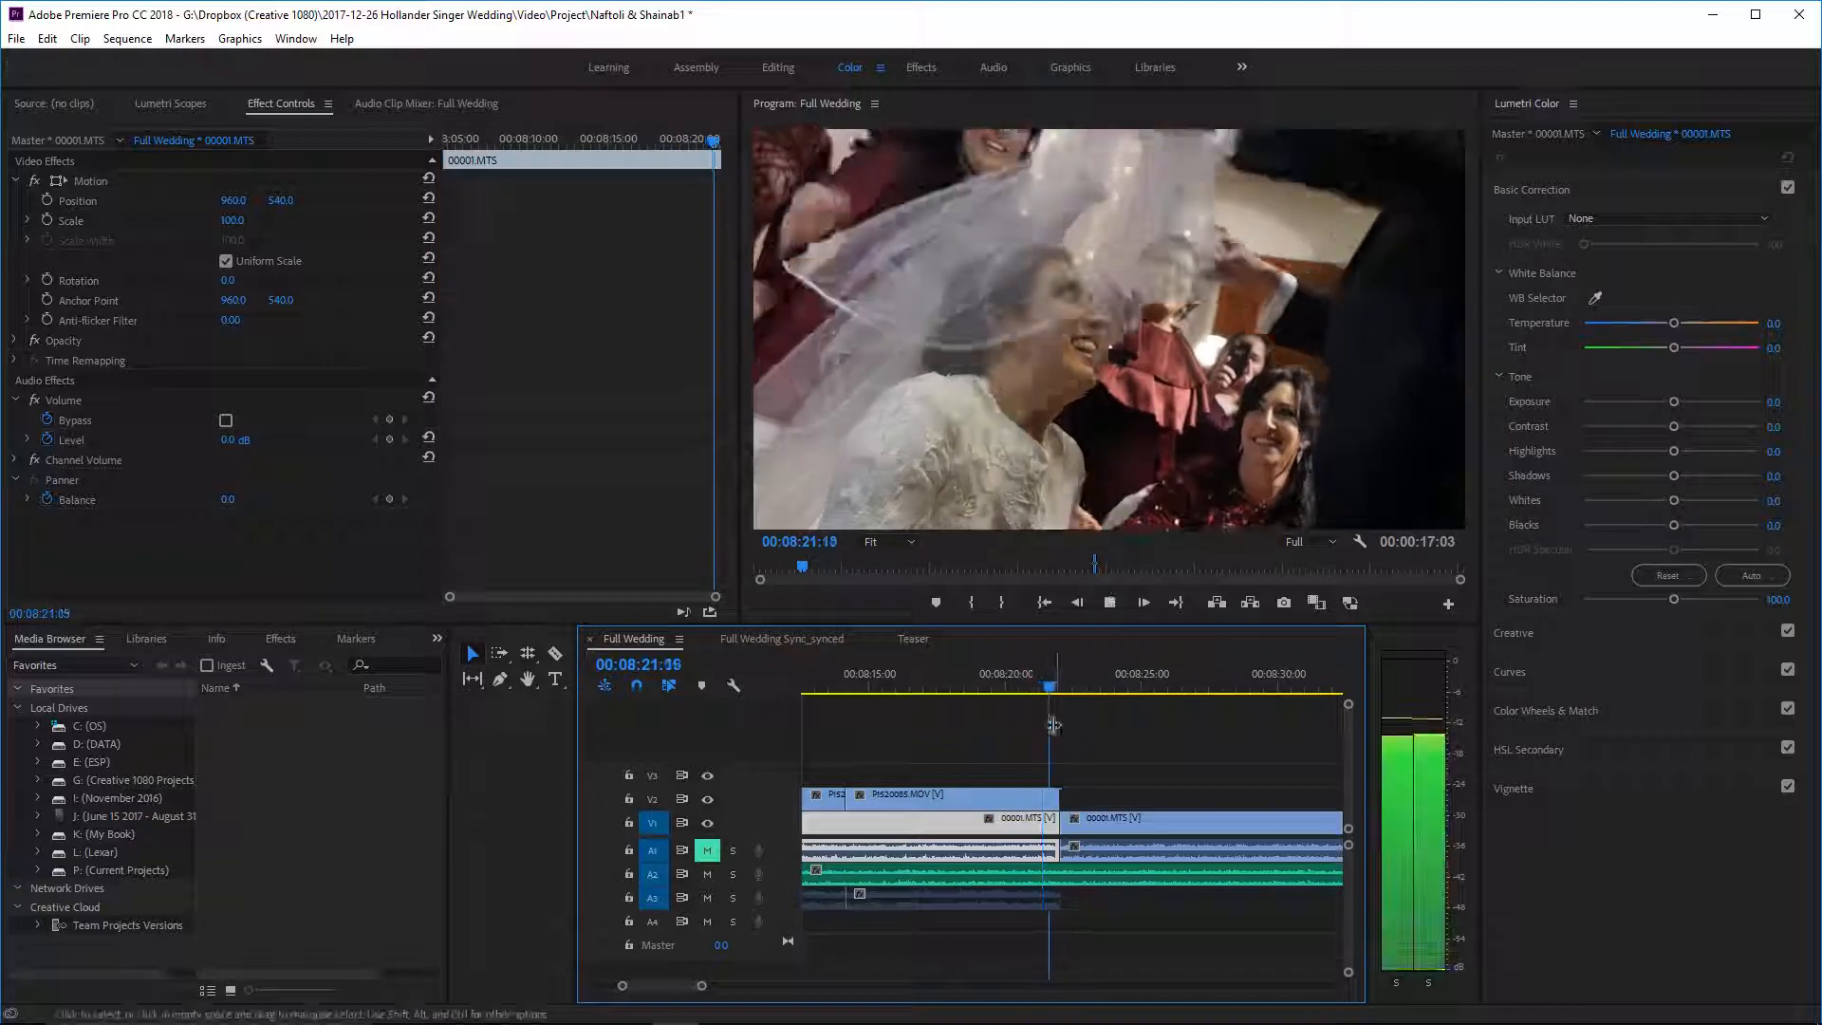
{"action": "left_click", "coordinate": [1022, 680]}
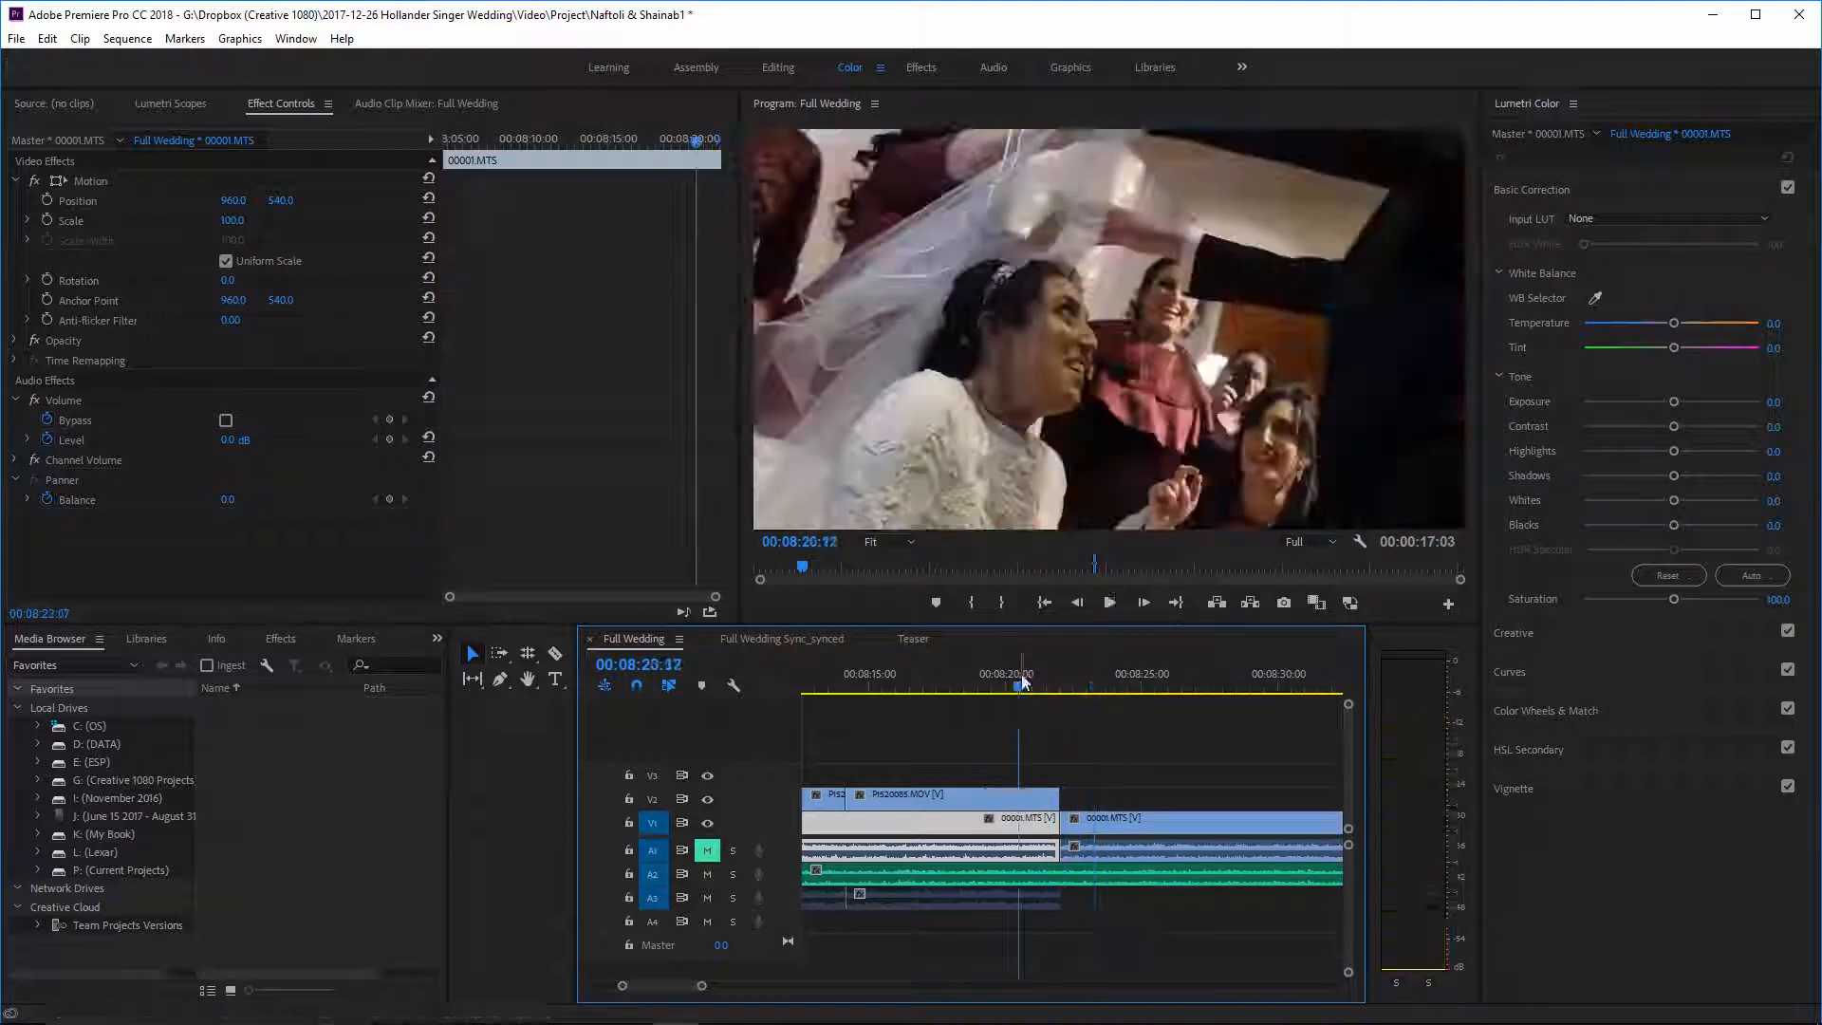
- Extend the end of the V2 veil clip slightly past the V1 cut at 00:08:22:01 and play the transition
{"action": "left_click_drag", "start_coordinate": [1060, 796], "coordinate": [1082, 788]}
{"action": "key", "text": "space"}
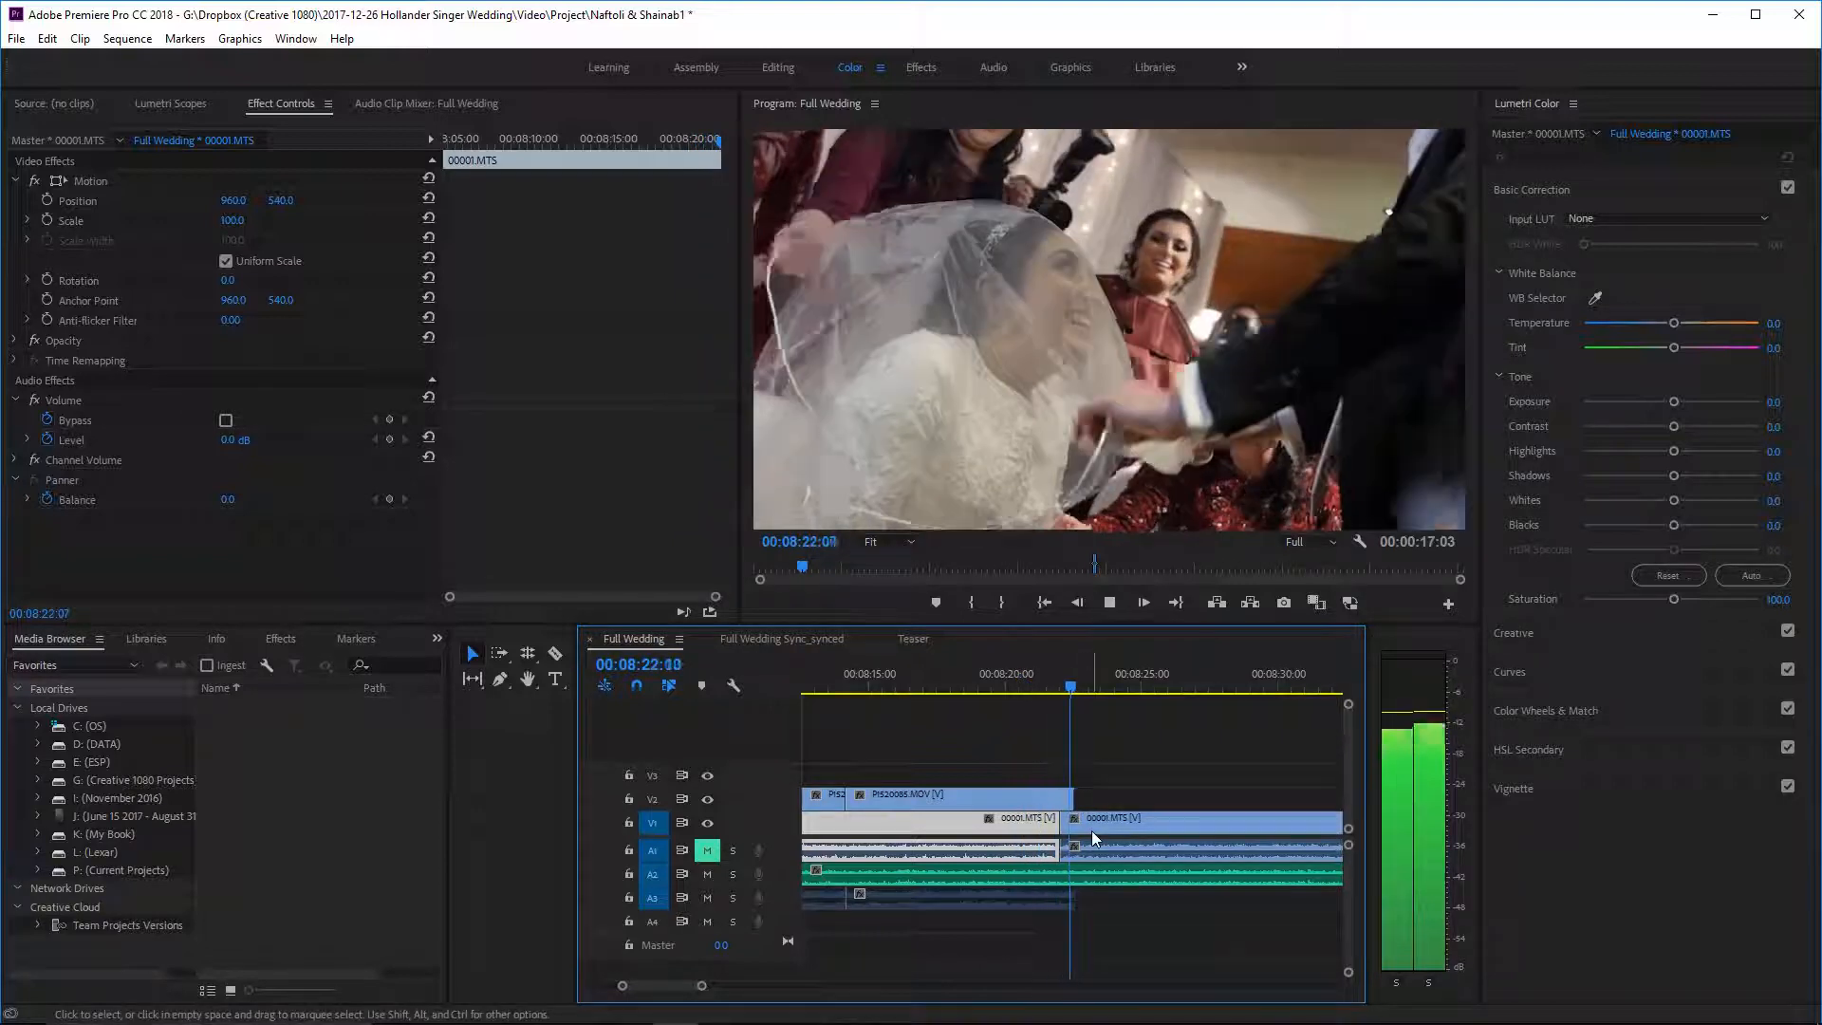
{"action": "left_click", "coordinate": [1087, 829]}
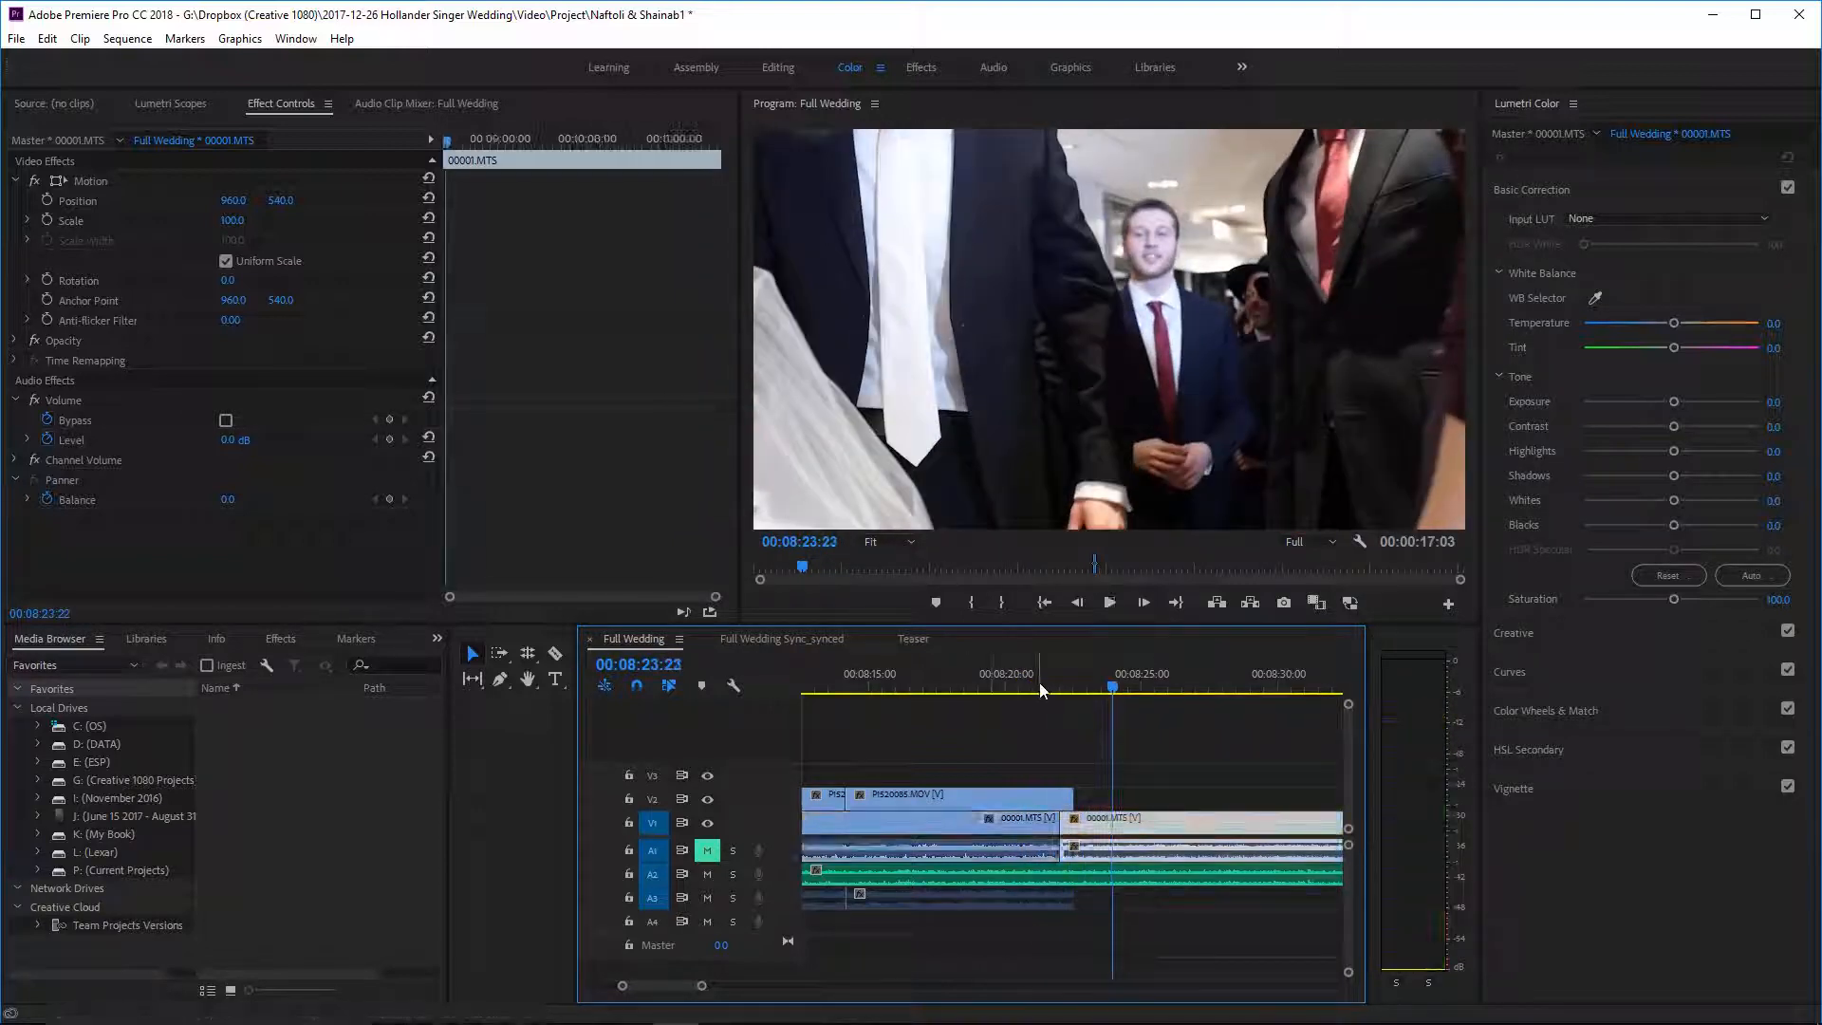
{"action": "left_click", "coordinate": [1042, 690]}
{"action": "key", "text": "space"}
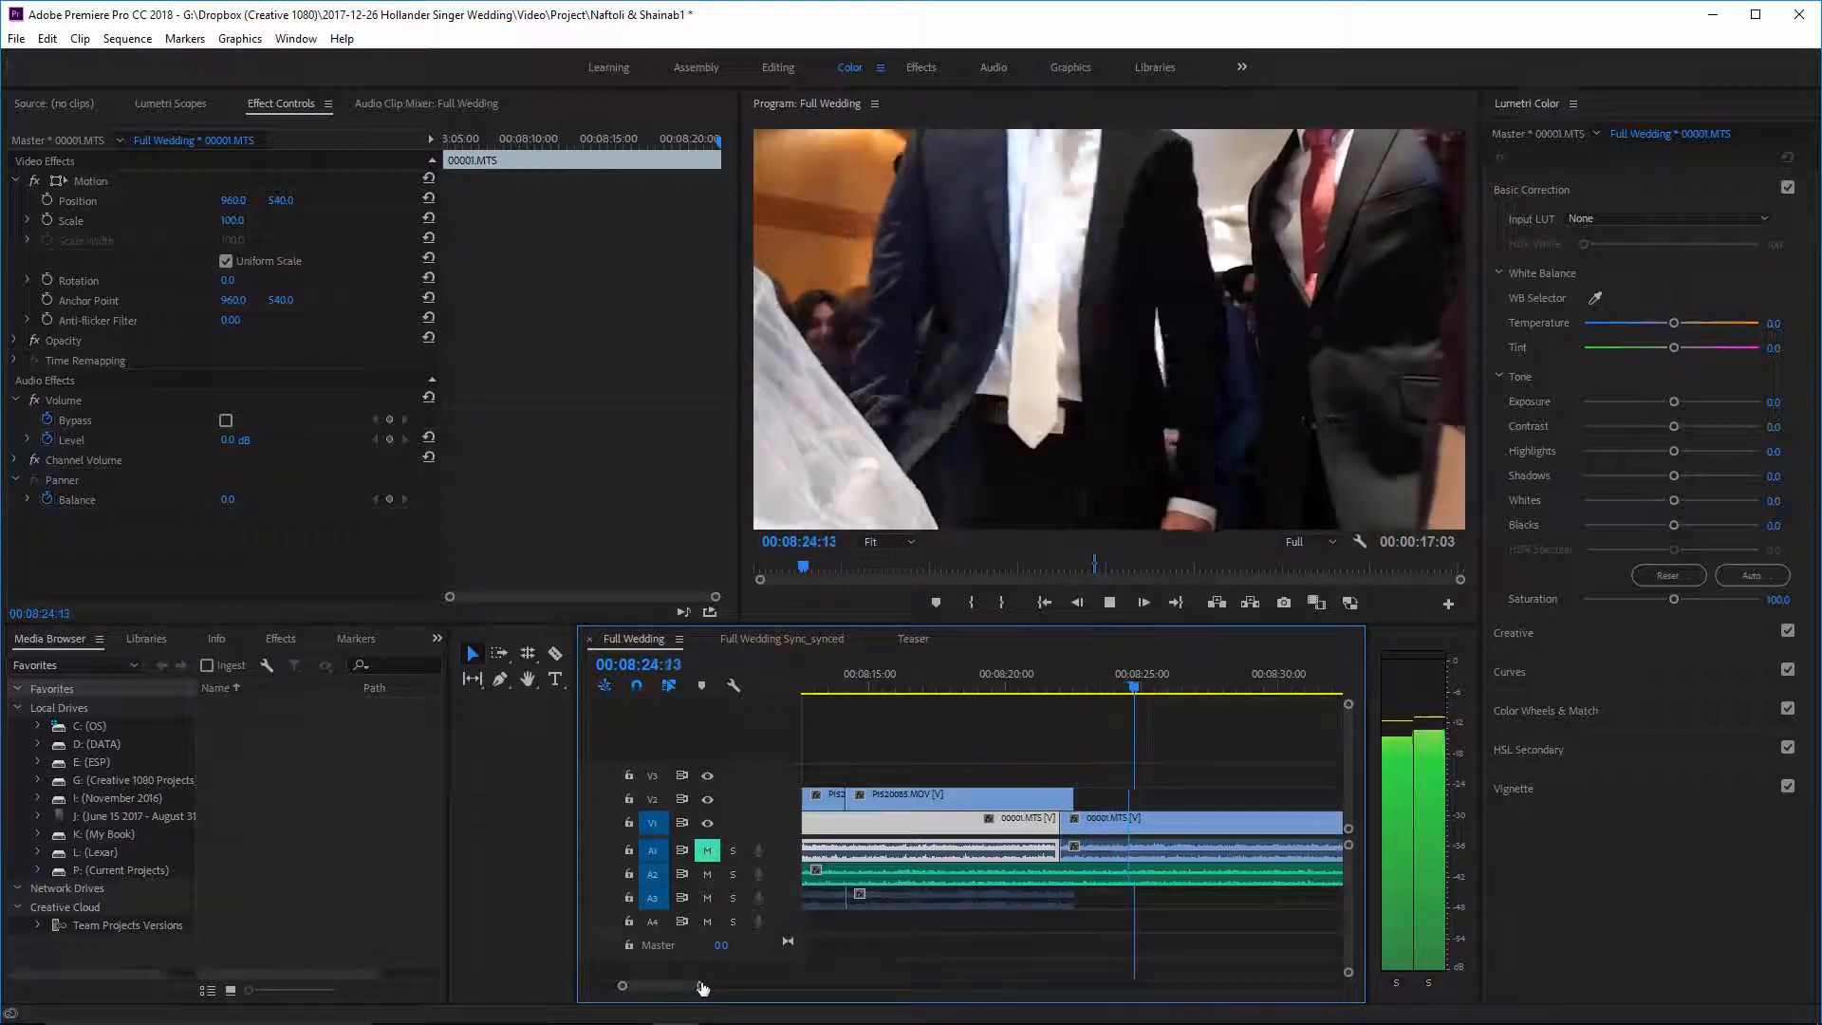
- Play on to about 00:08:32 to find the next cut point, and split the V1 clip at 00:08:29:17
{"action": "left_click_drag", "start_coordinate": [702, 988], "coordinate": [734, 987]}
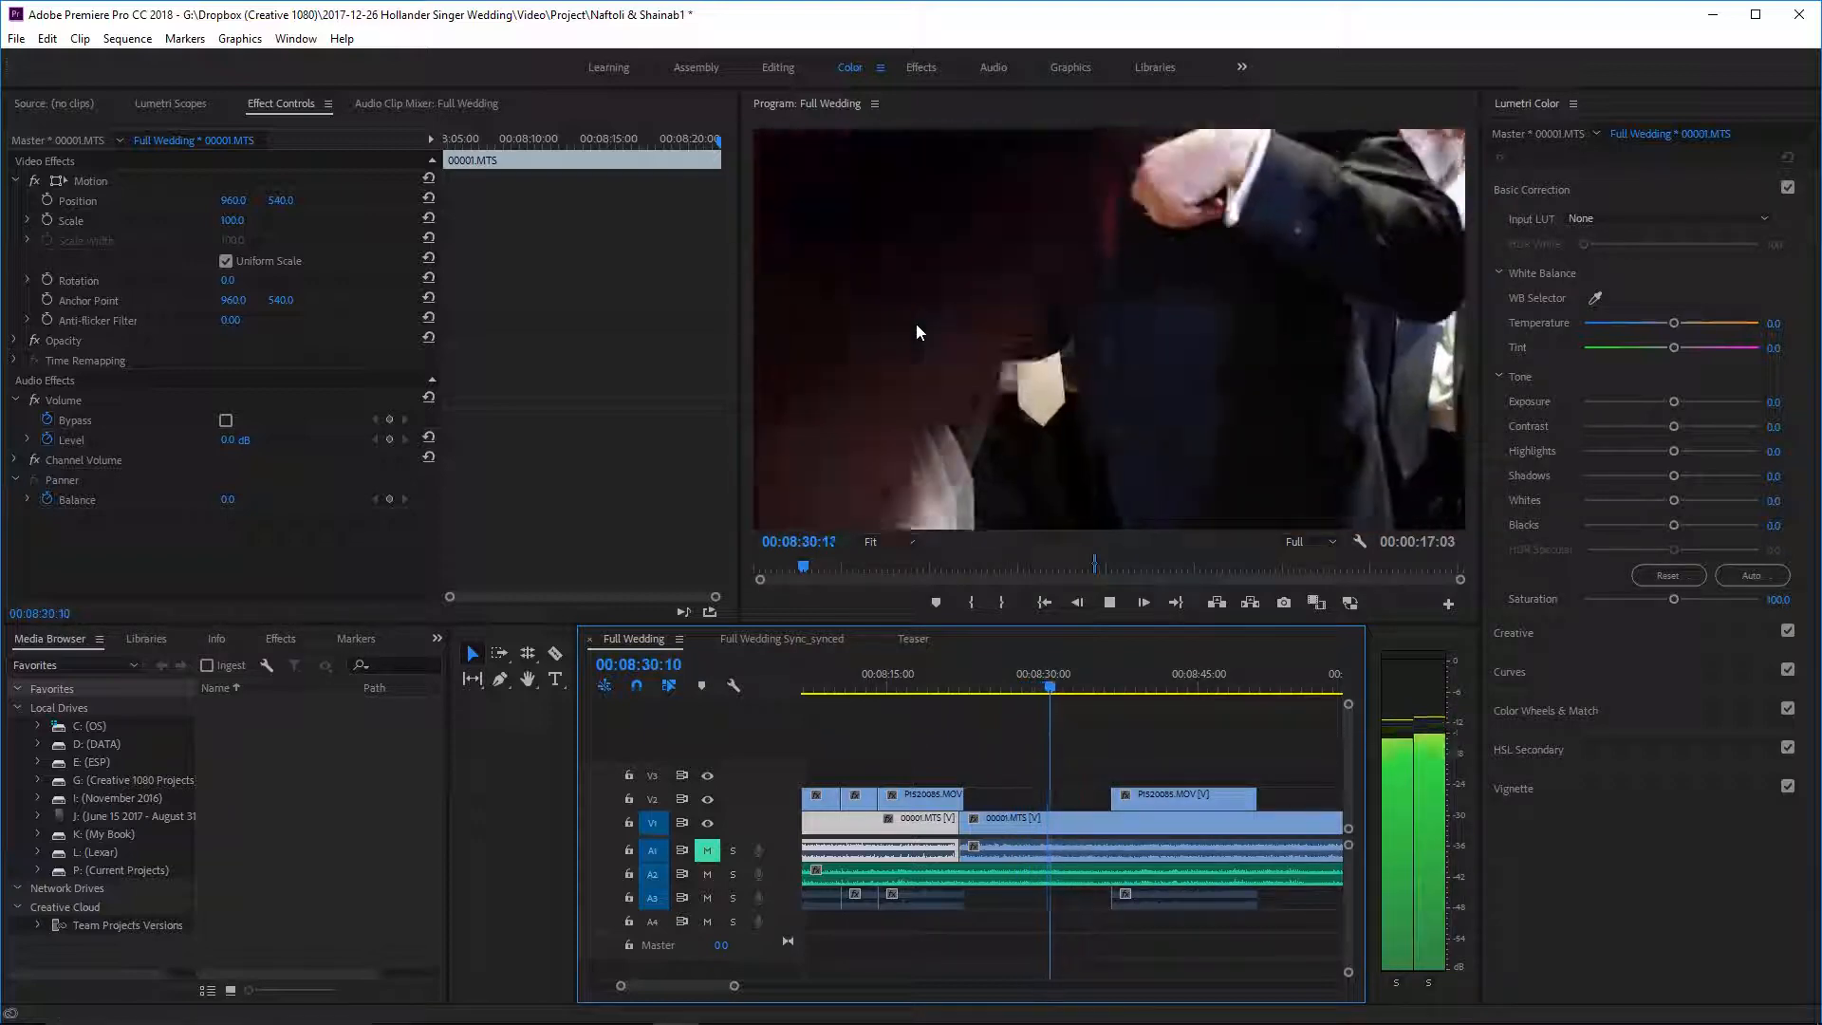
{"action": "key", "text": "space"}
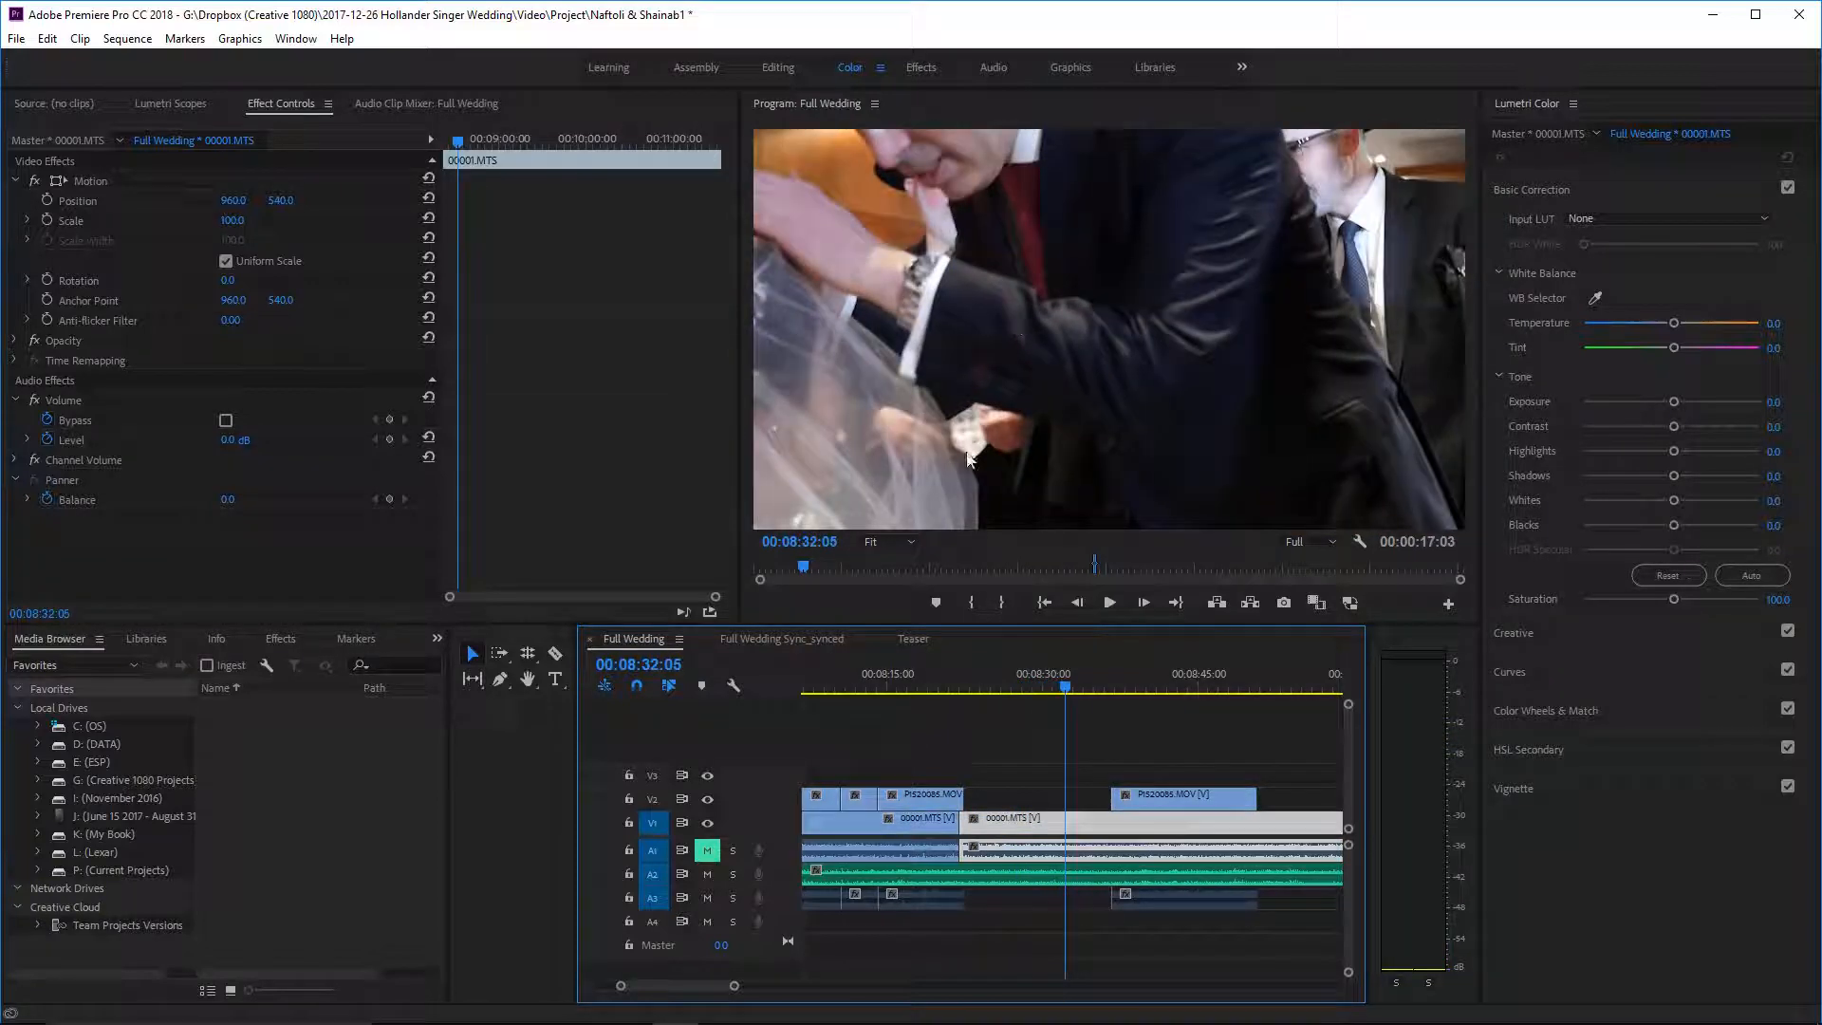
{"action": "left_click", "coordinate": [990, 676]}
{"action": "key", "text": "space"}
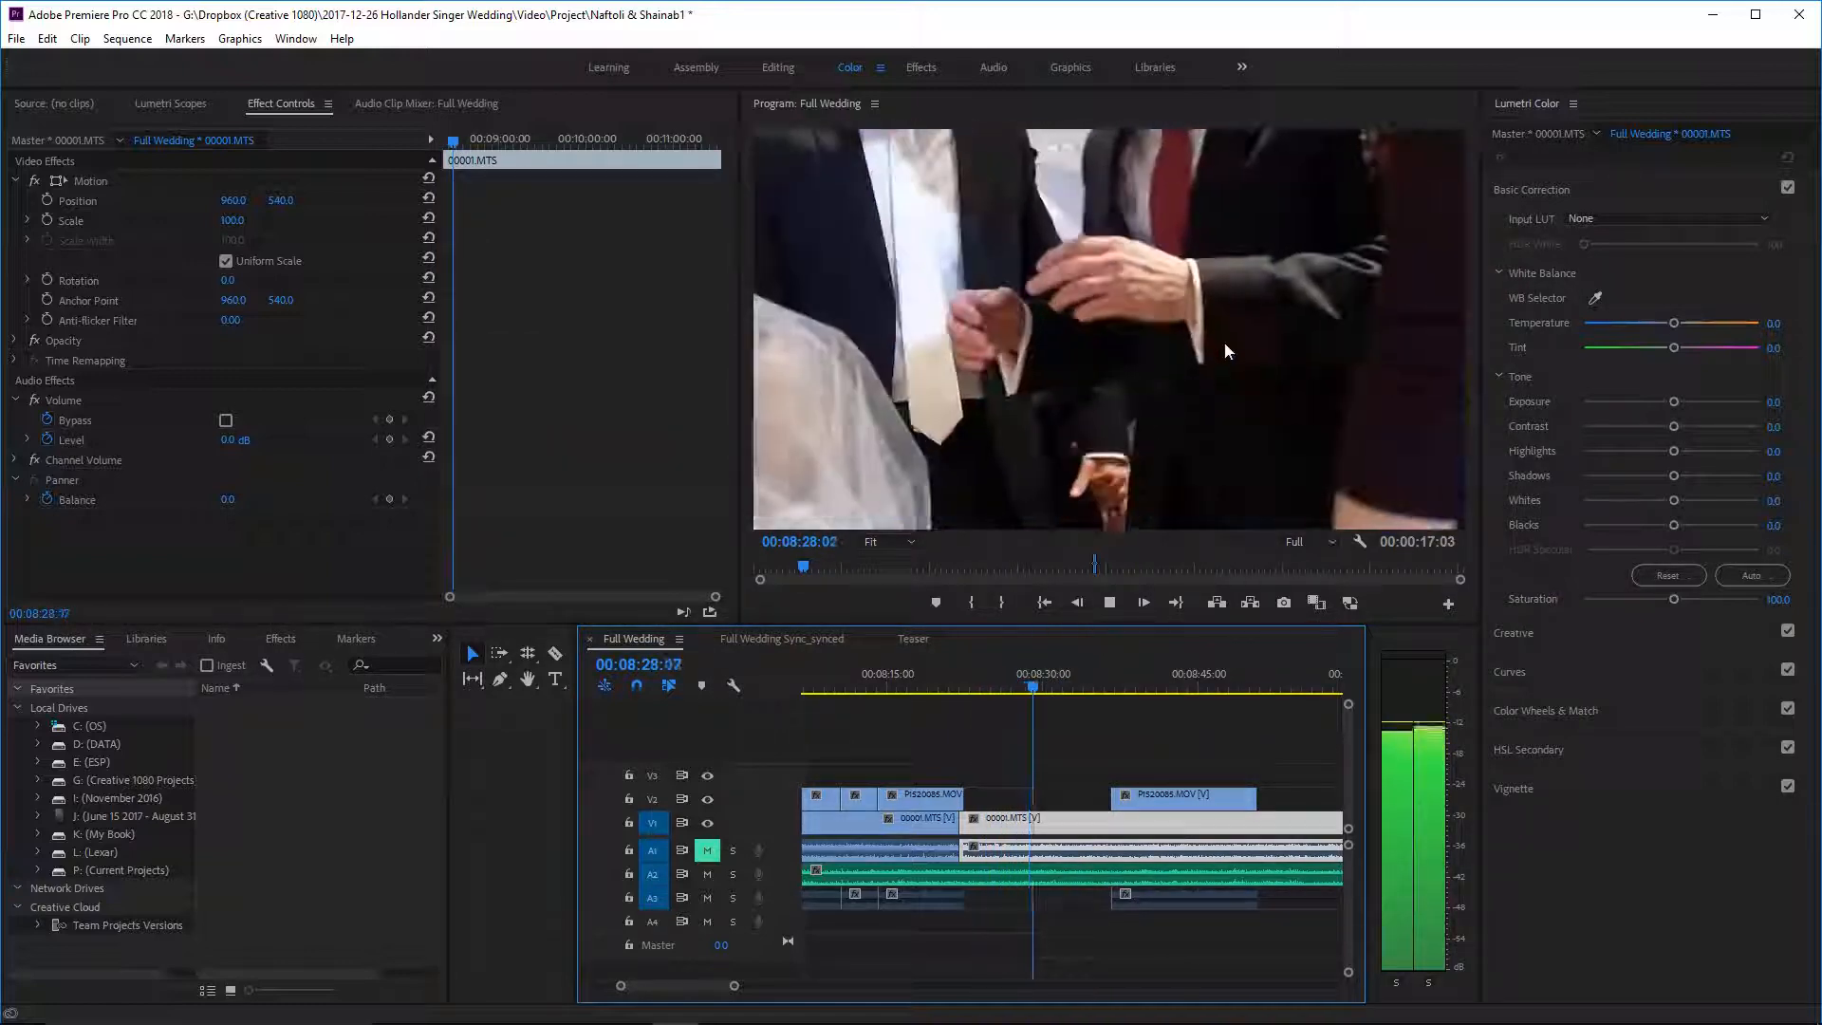
{"action": "key", "text": "space"}
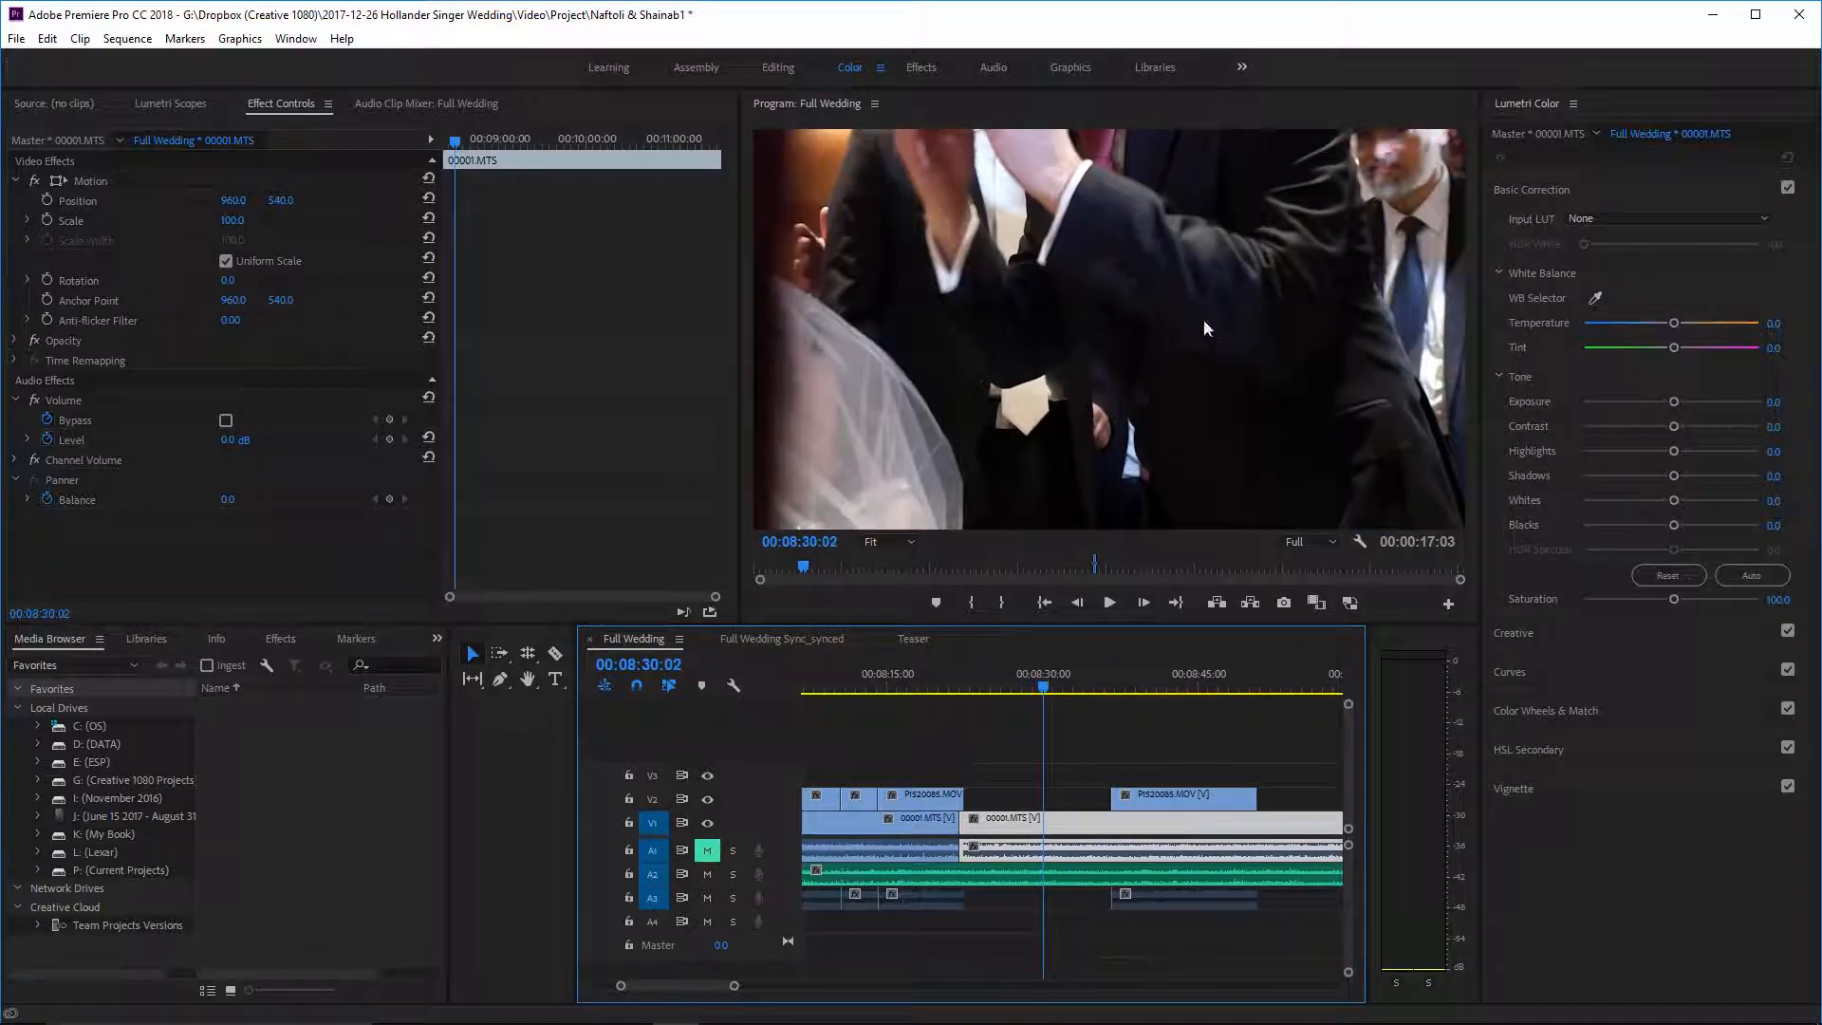
{"action": "key", "text": "Left"}
{"action": "key", "text": "Left"}
{"action": "key", "text": "Left"}
{"action": "key", "text": "Left"}
{"action": "key", "text": "Left"}
{"action": "key", "text": "Left"}
{"action": "key", "text": "Left"}
{"action": "key", "text": "Left"}
{"action": "key", "text": "Left"}
{"action": "key", "text": "Left"}
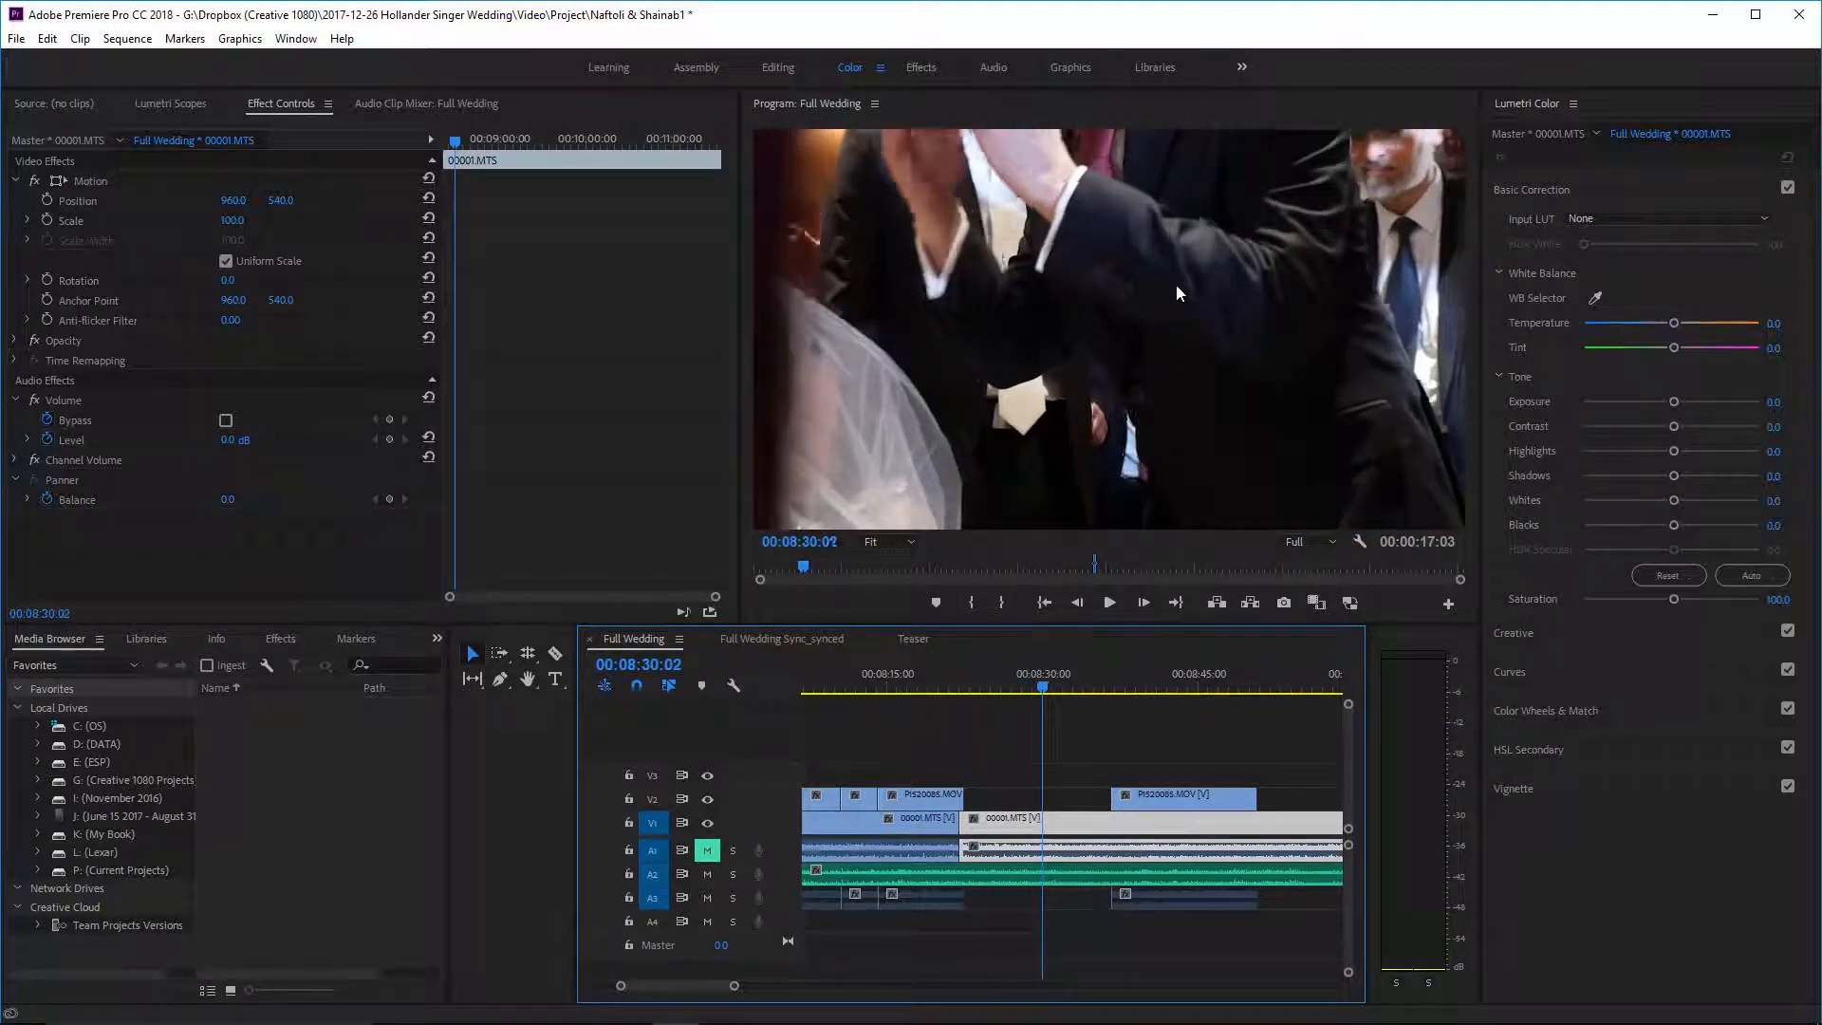
{"action": "key", "text": "Right"}
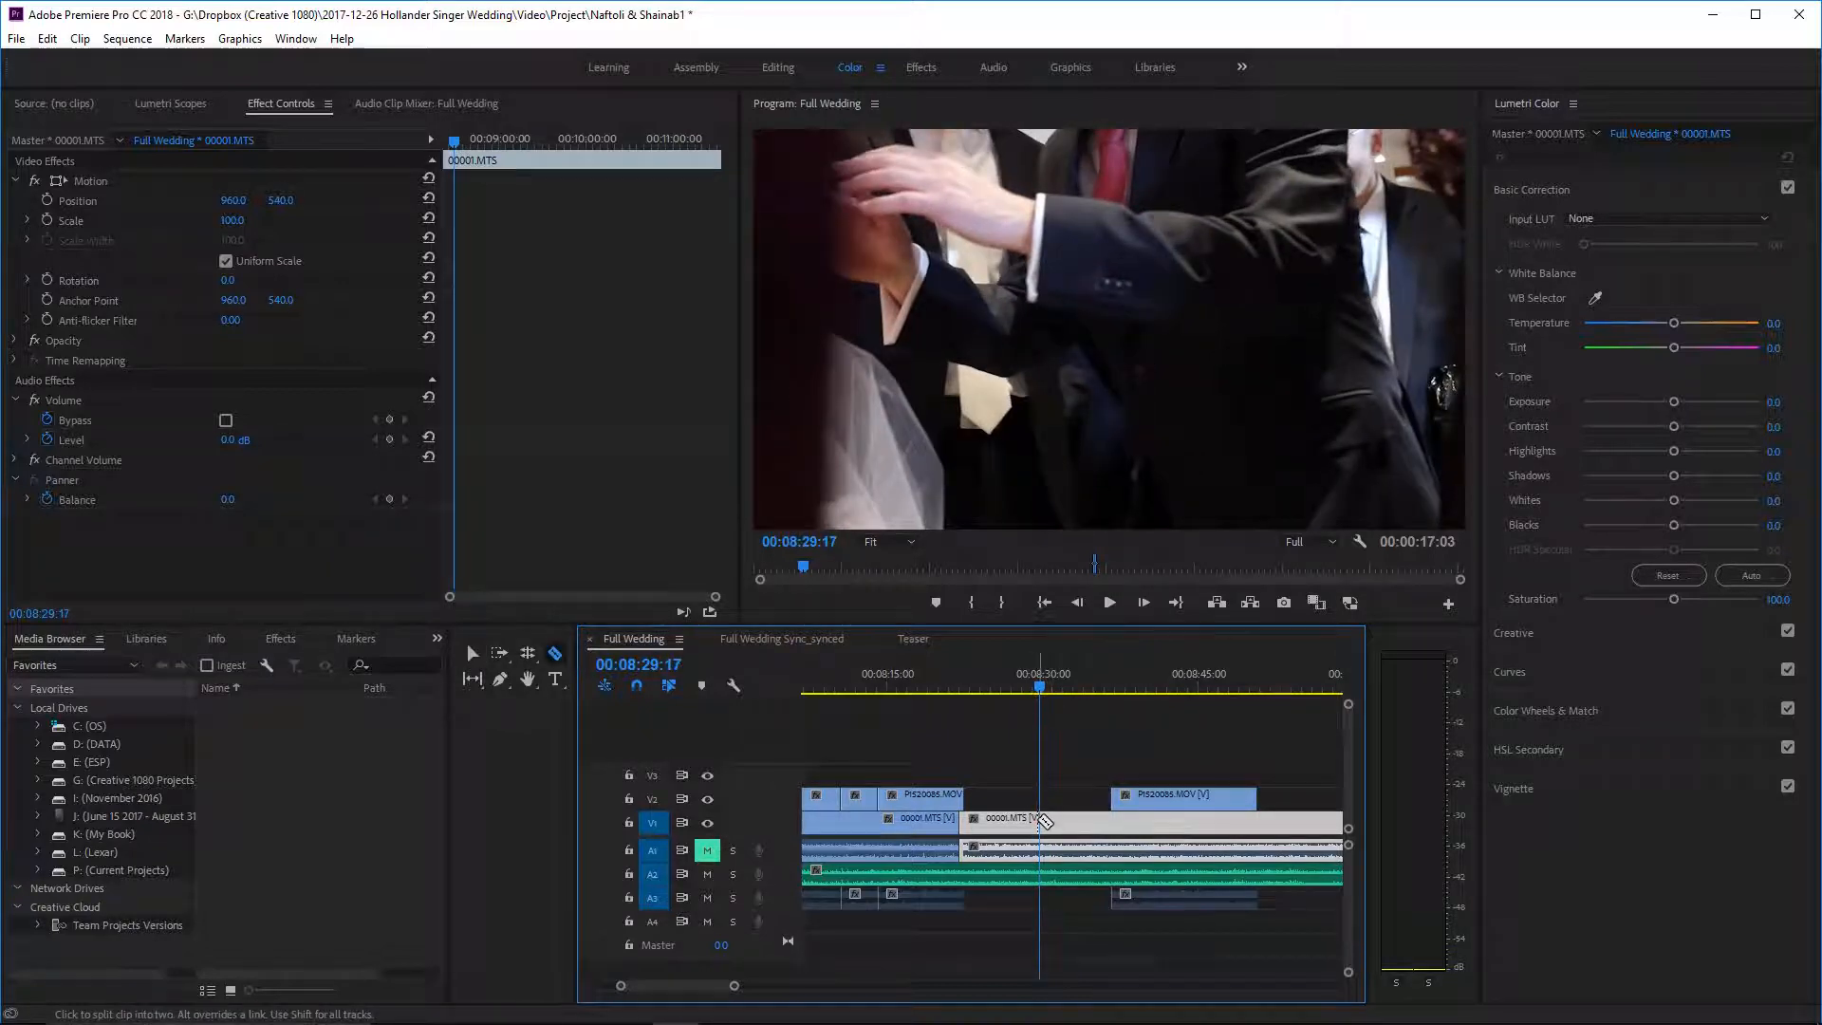
{"action": "left_click", "coordinate": [1044, 806]}
- Trim the start of the V1 clip after the split to 00:08:37:02, close the gap, and play across the new cut
{"action": "left_click", "coordinate": [1120, 683]}
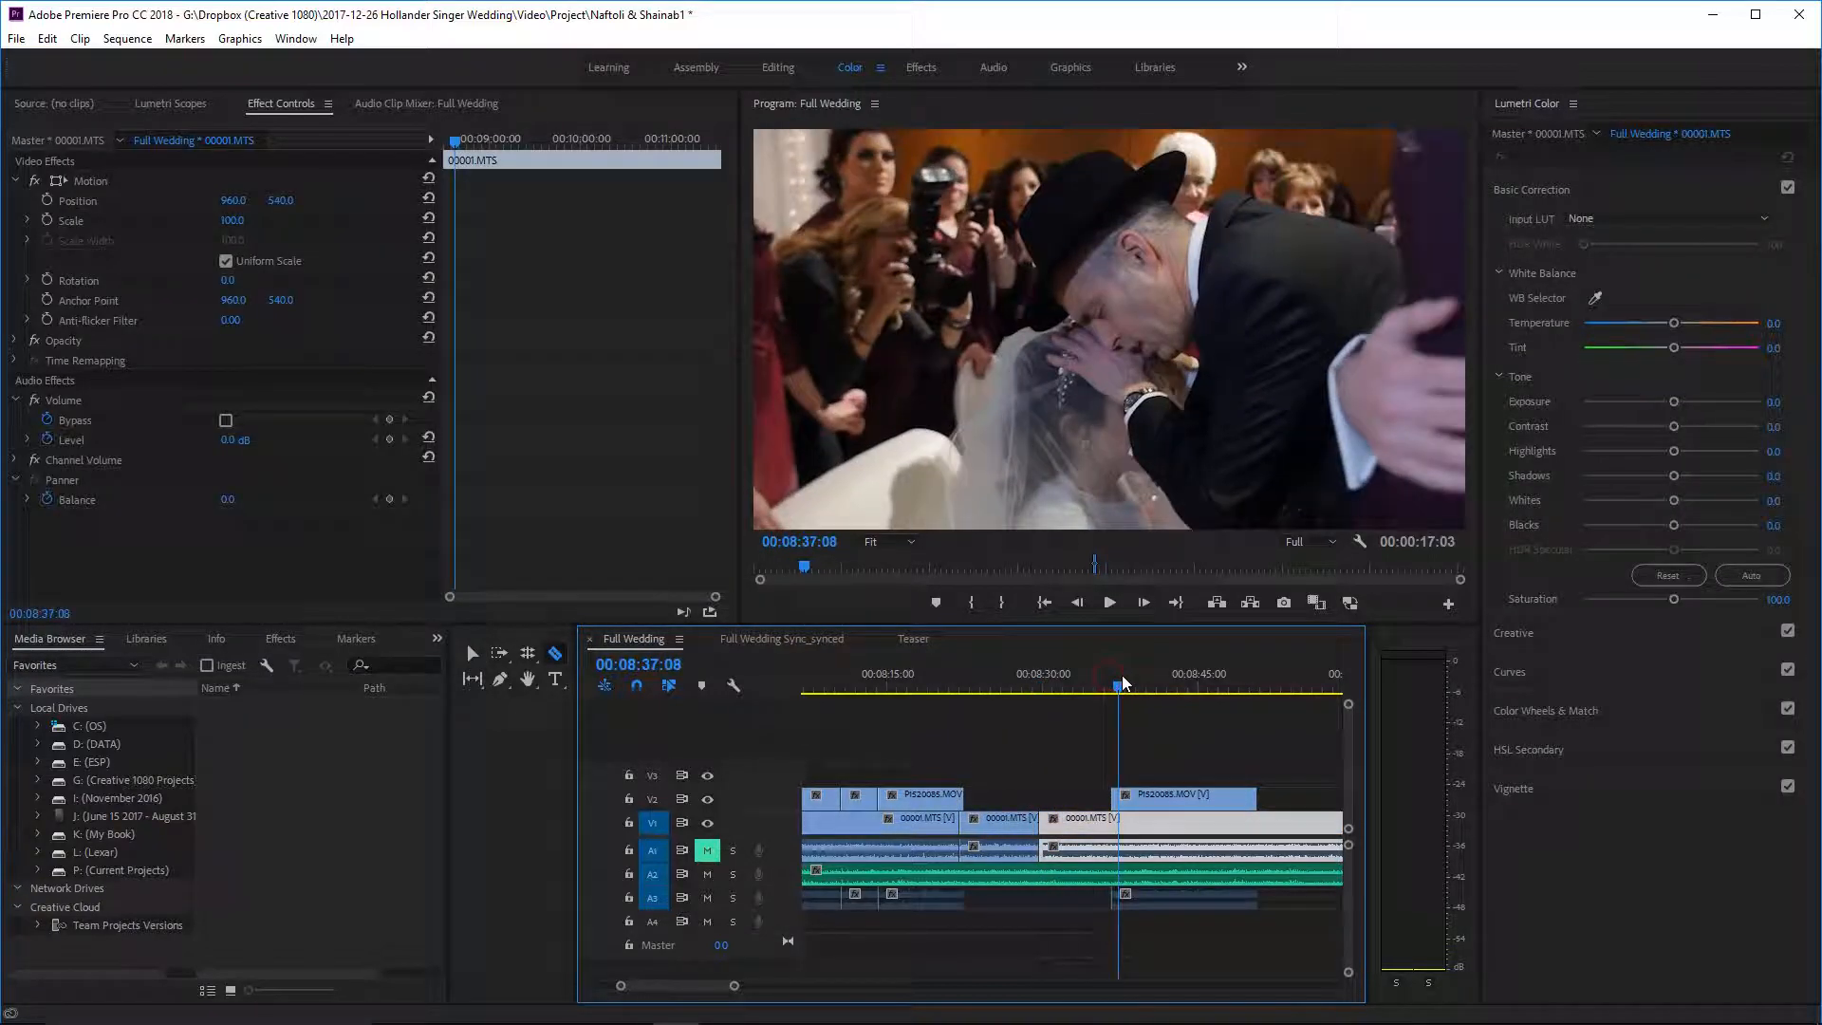
{"action": "mouse_move", "coordinate": [1121, 680]}
{"action": "left_mouse_down"}
{"action": "mouse_move", "coordinate": [1066, 670]}
{"action": "mouse_move", "coordinate": [1119, 679]}
{"action": "left_mouse_up"}
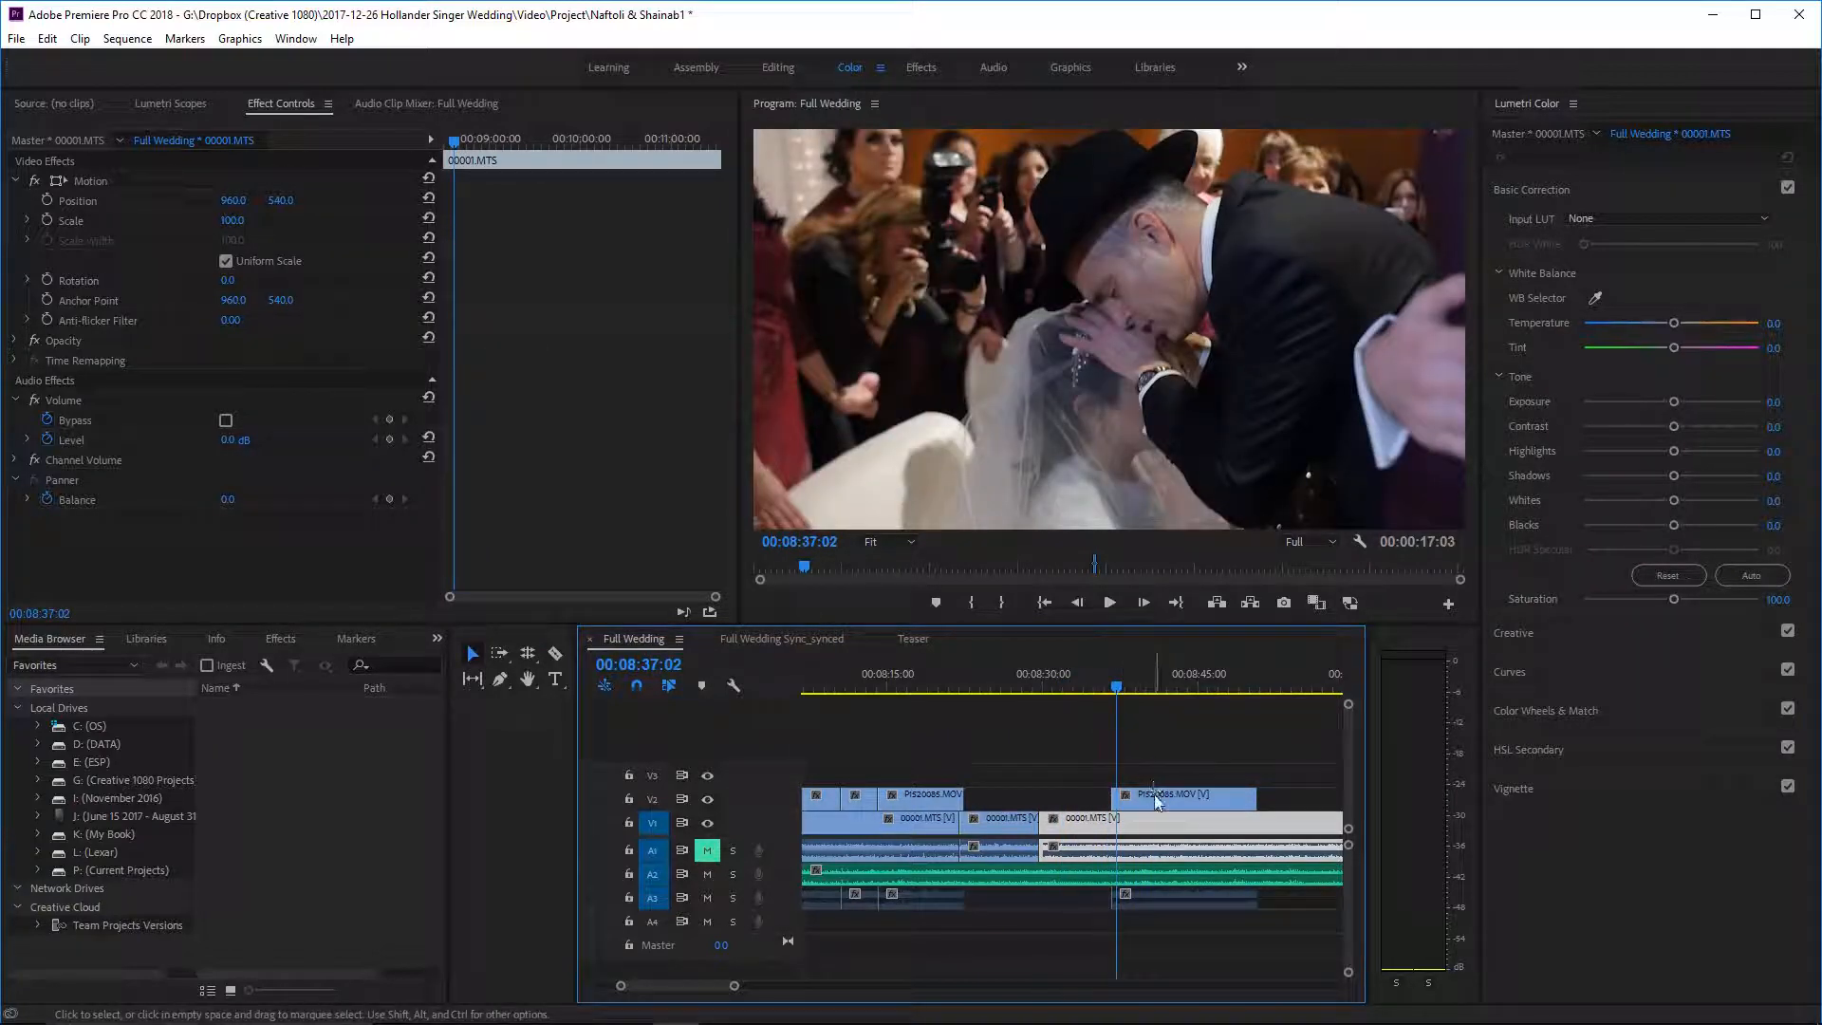
{"action": "left_click_drag", "start_coordinate": [1041, 821], "coordinate": [1116, 825]}
{"action": "right_click", "coordinate": [1088, 823]}
{"action": "left_click", "coordinate": [1103, 835]}
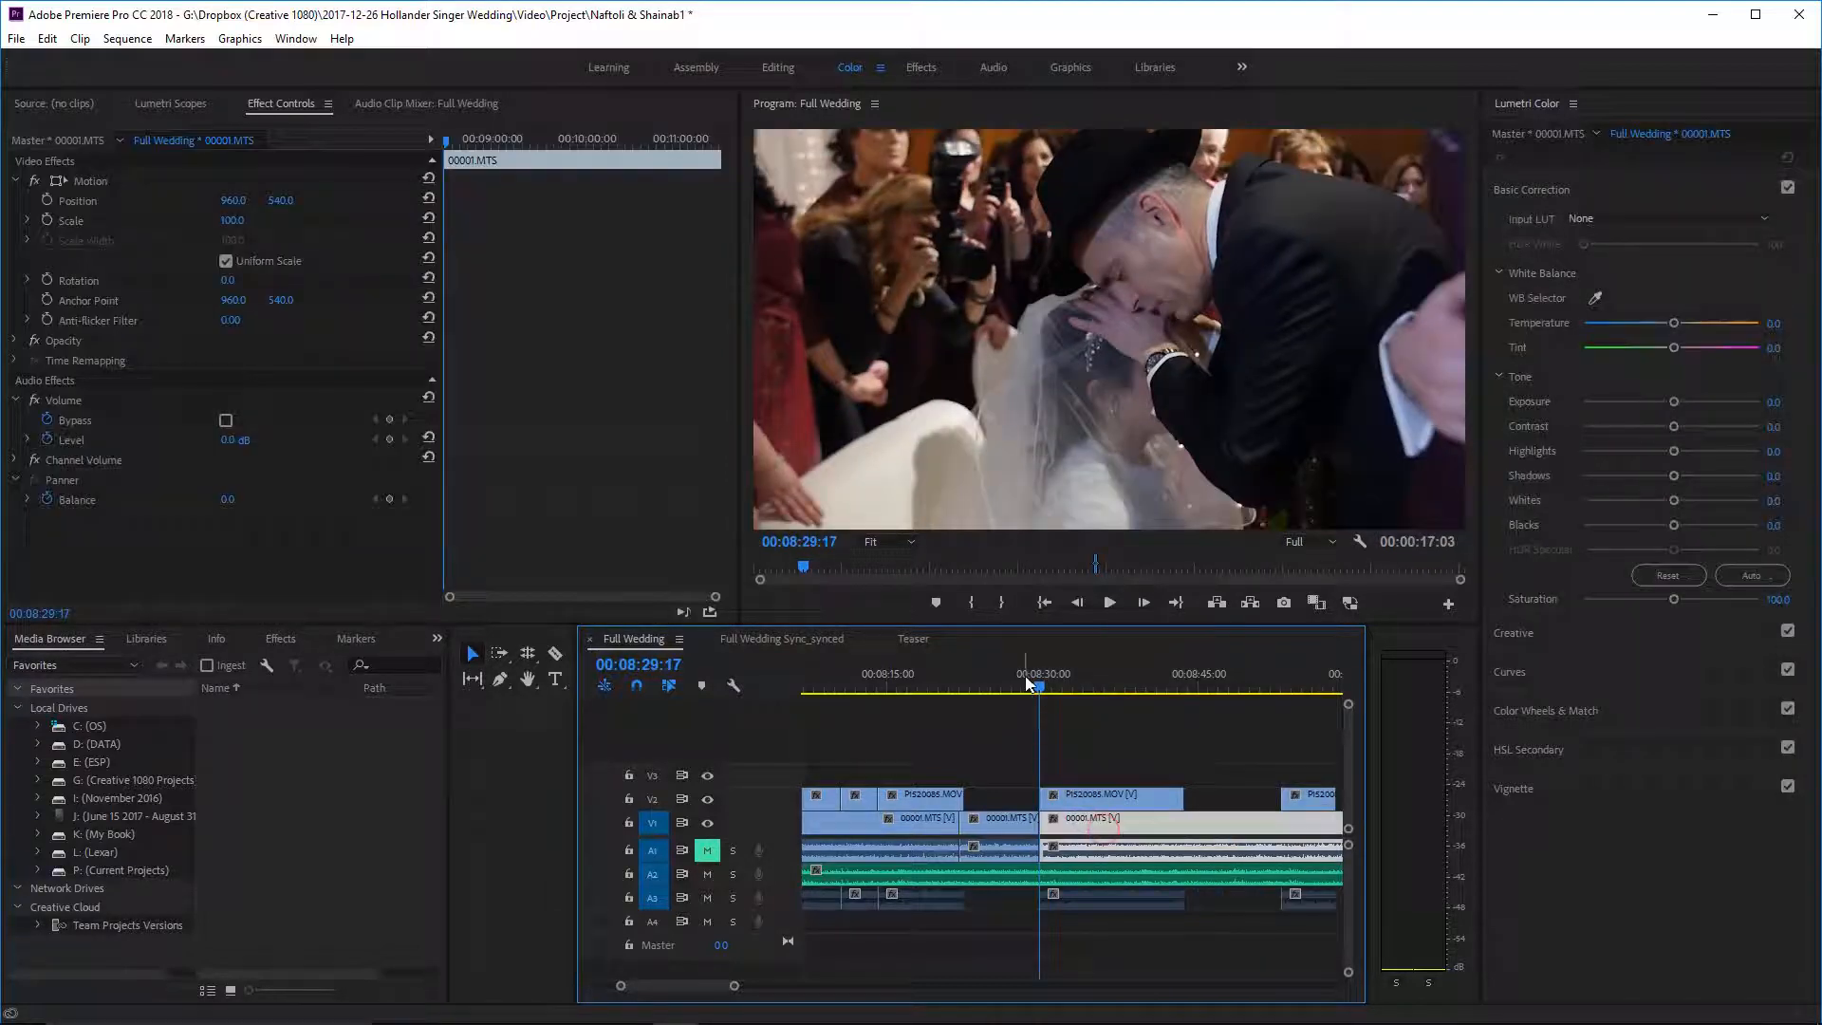
{"action": "key", "text": "space"}
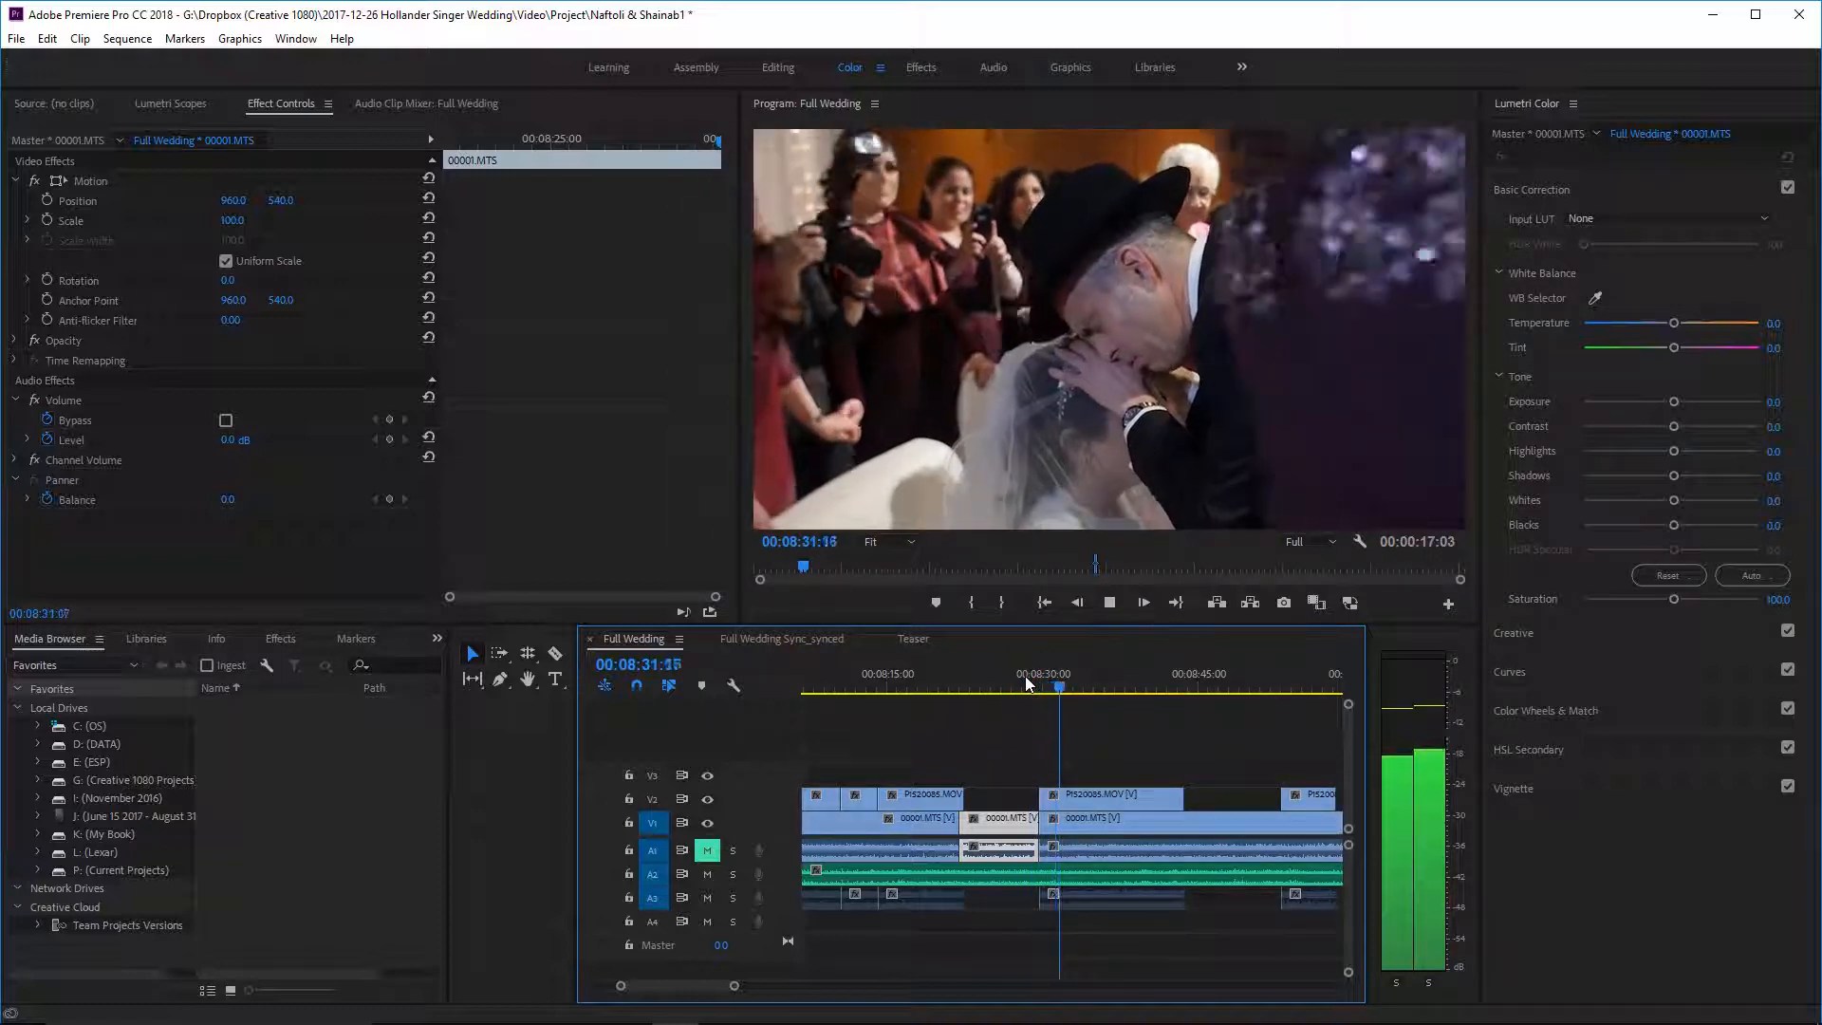
- Scrub and play through the blessing shots to find the next cut point, and split the V1 clip at 00:08:49:09
{"action": "scroll", "coordinate": [1142, 751], "scroll_direction": "down", "scroll_amount": 2}
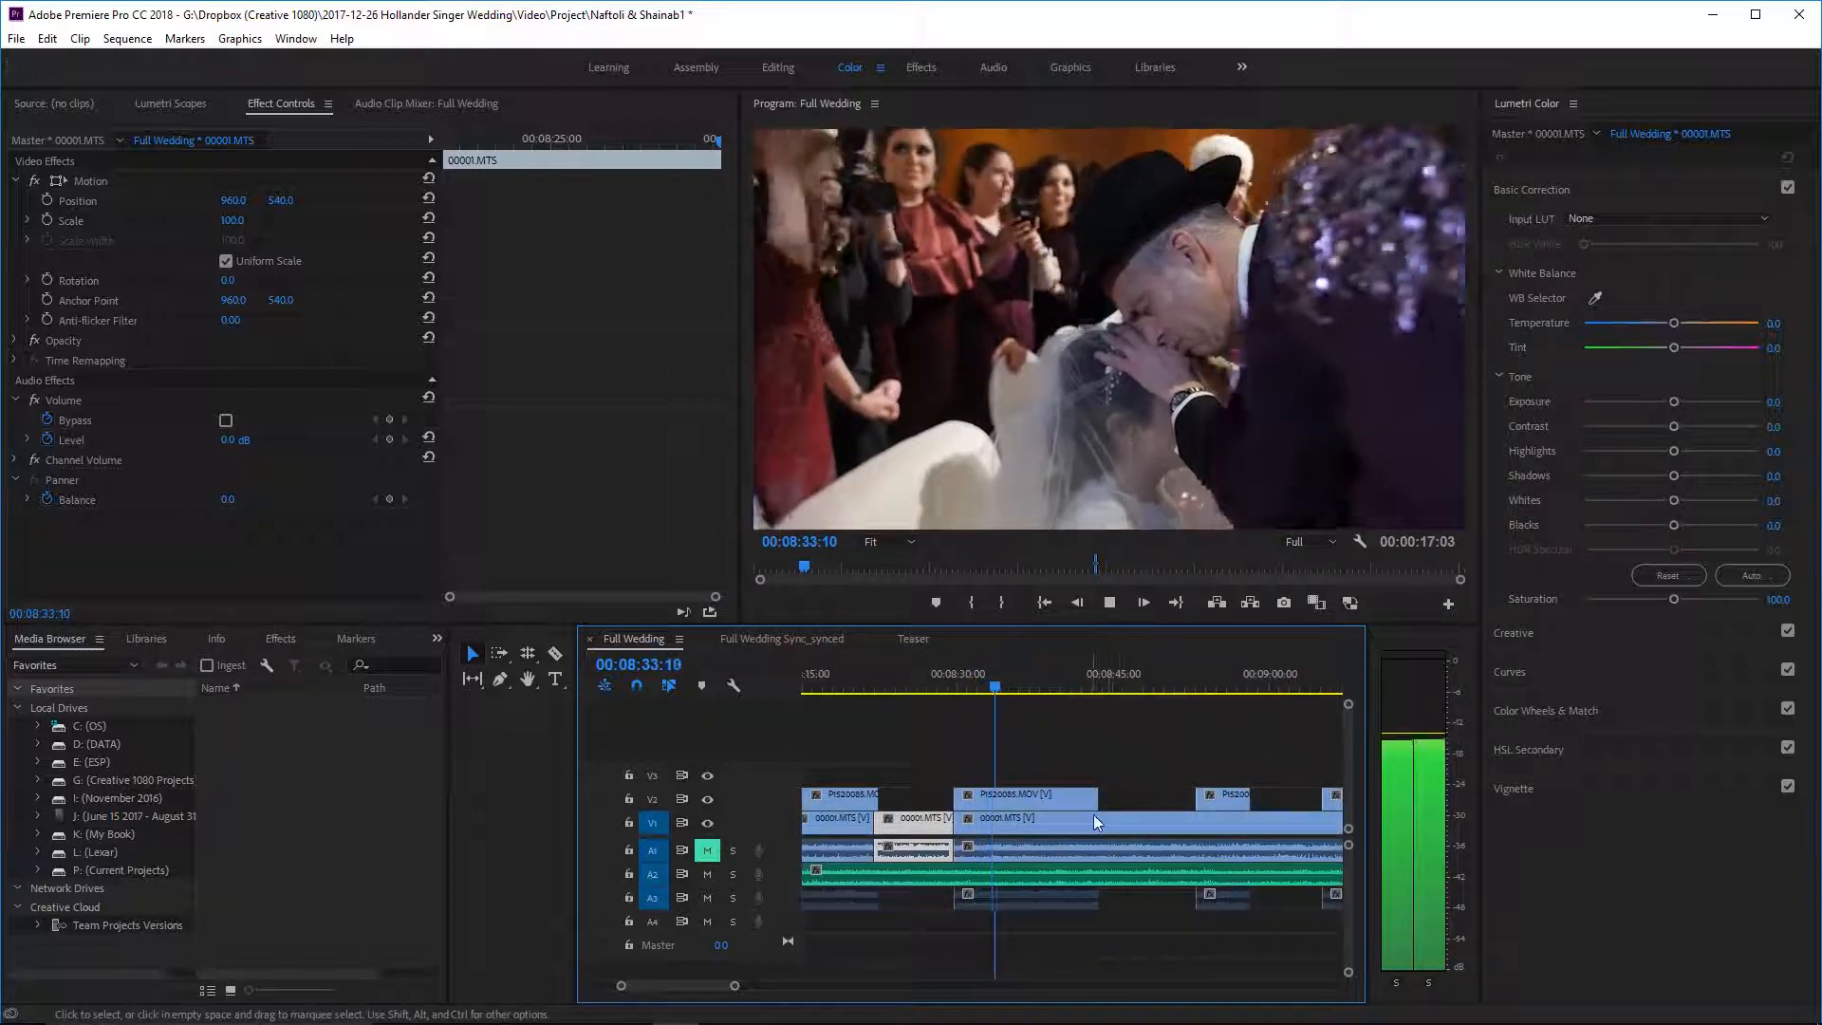
{"action": "scroll", "coordinate": [1092, 814], "scroll_direction": "down", "scroll_amount": 2}
{"action": "left_click_drag", "start_coordinate": [1013, 677], "coordinate": [1111, 689]}
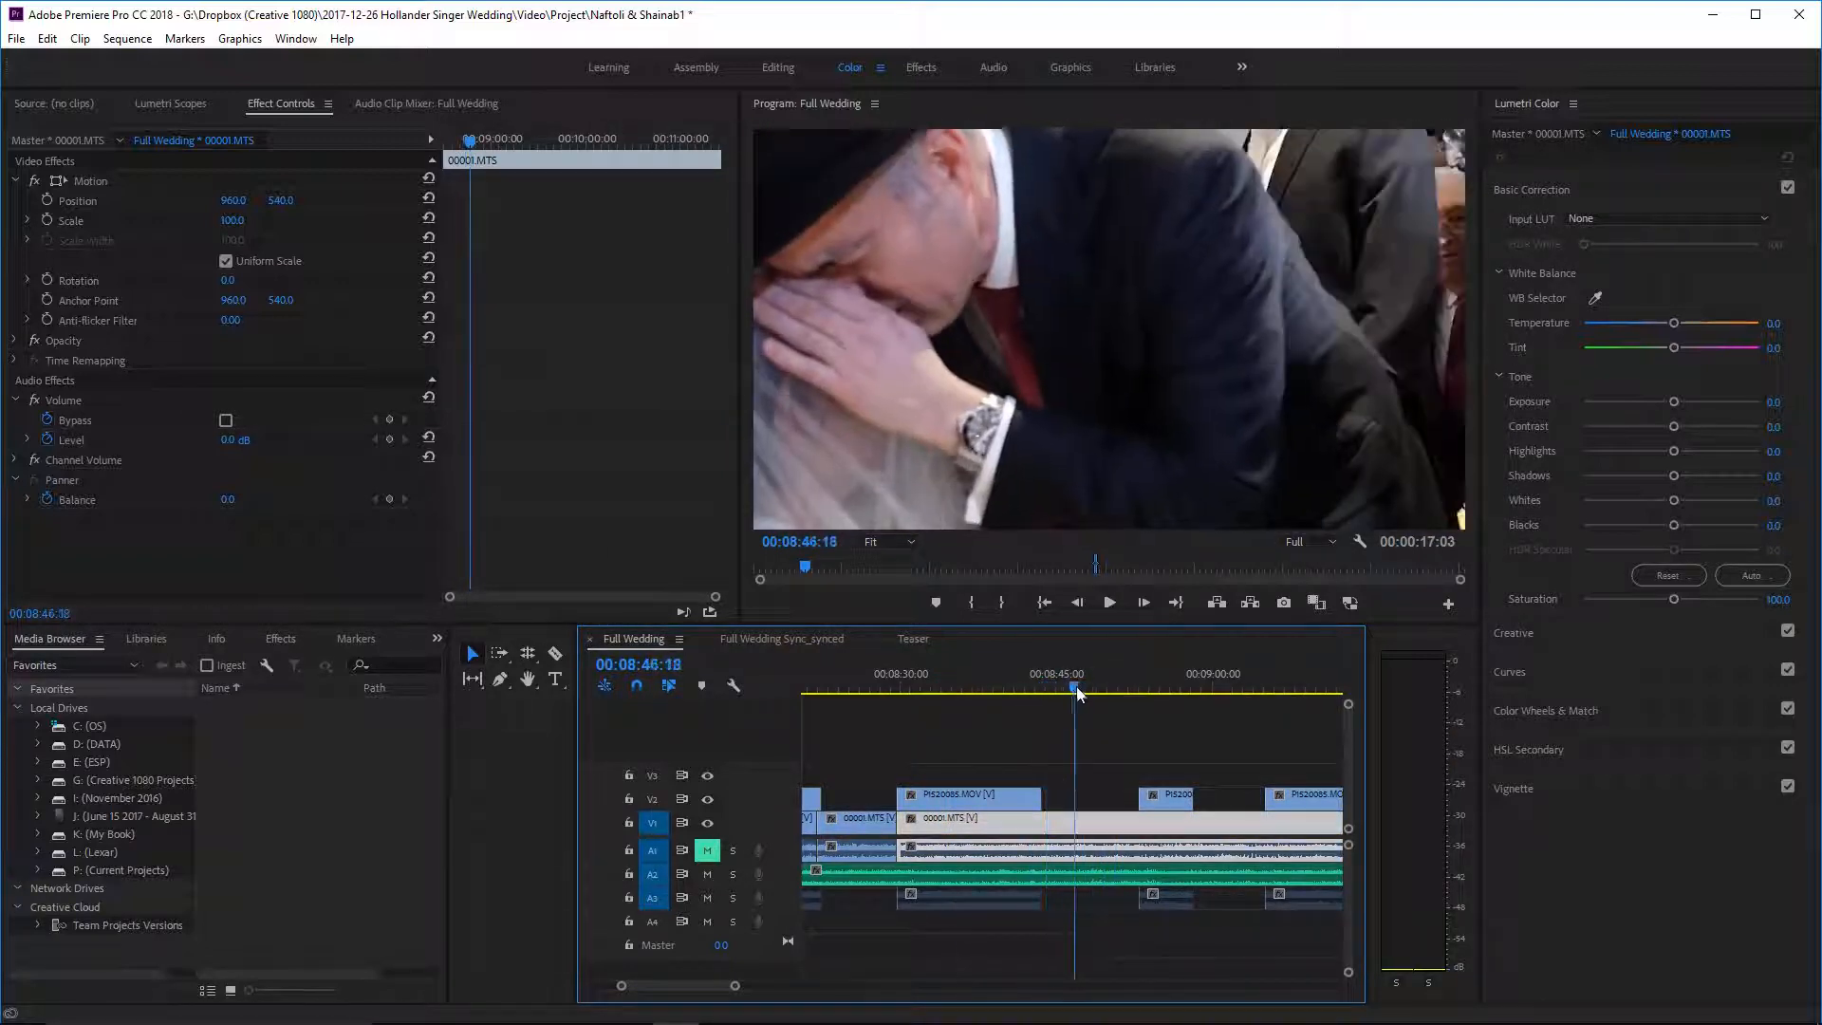
{"action": "left_click_drag", "start_coordinate": [1107, 697], "coordinate": [937, 744]}
{"action": "key", "text": "space"}
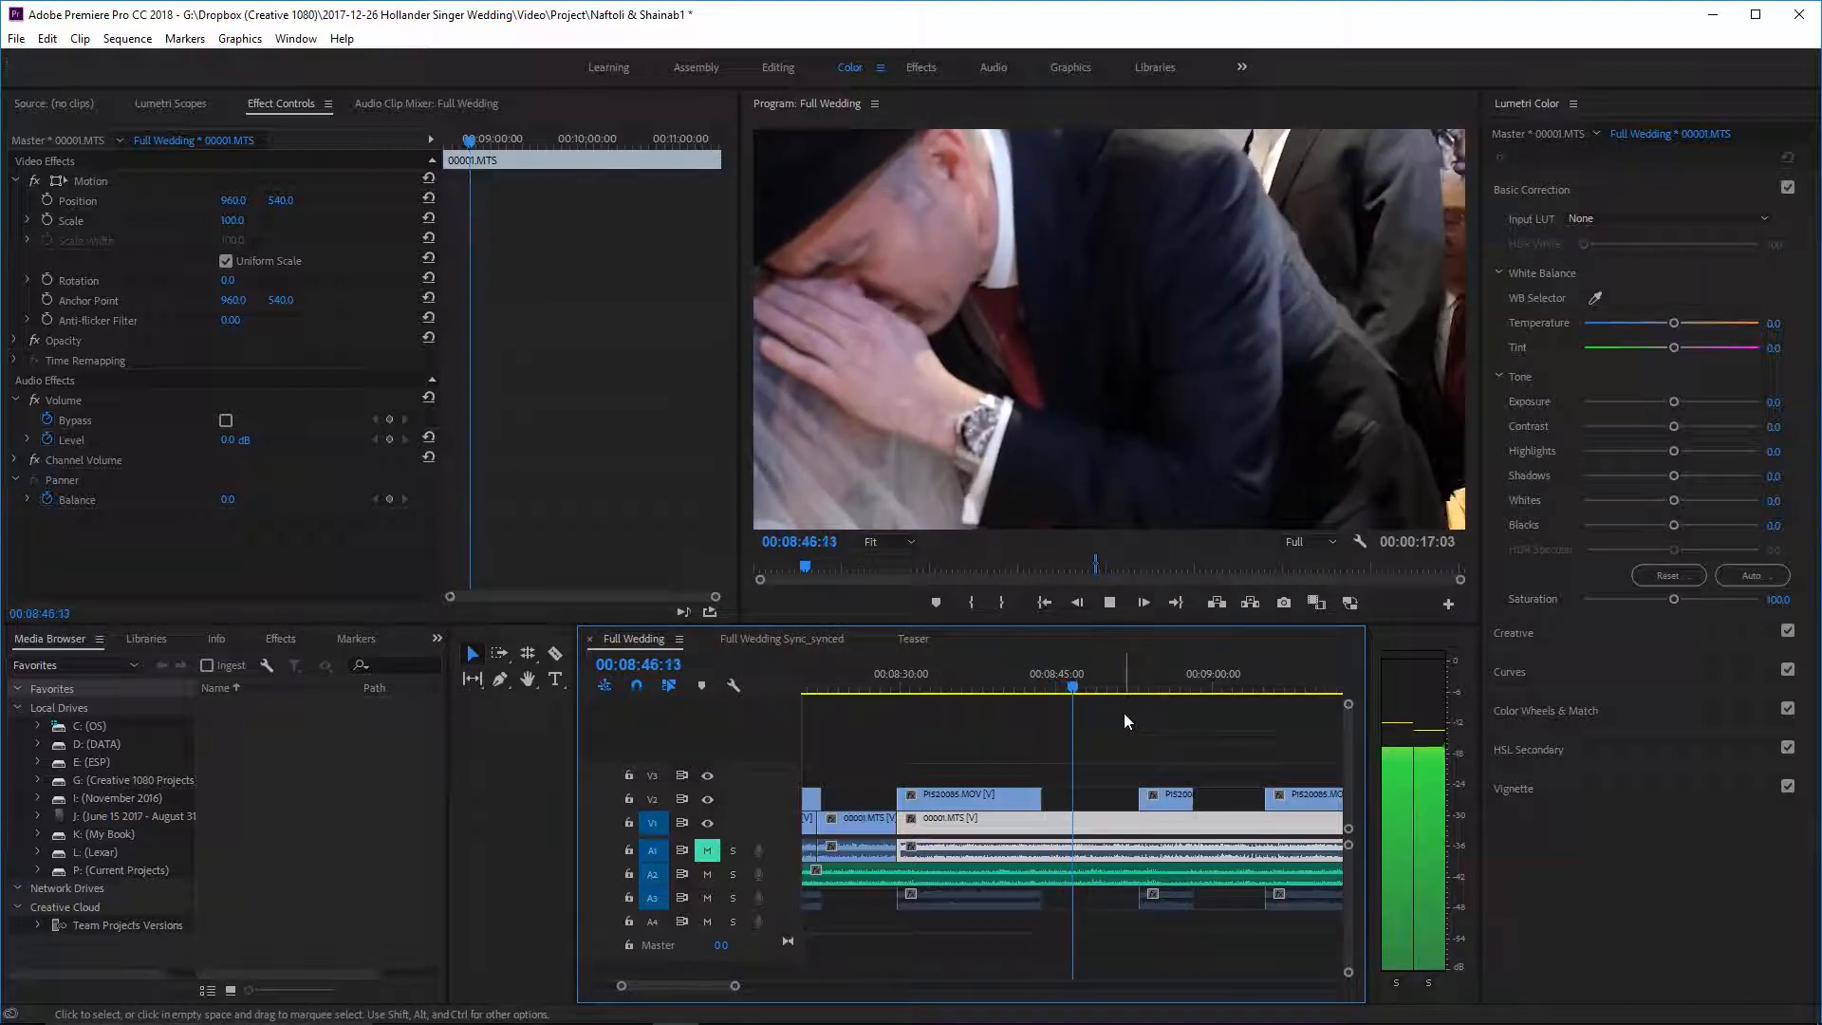
{"action": "key", "text": "space"}
{"action": "left_click_drag", "start_coordinate": [1089, 693], "coordinate": [1107, 693]}
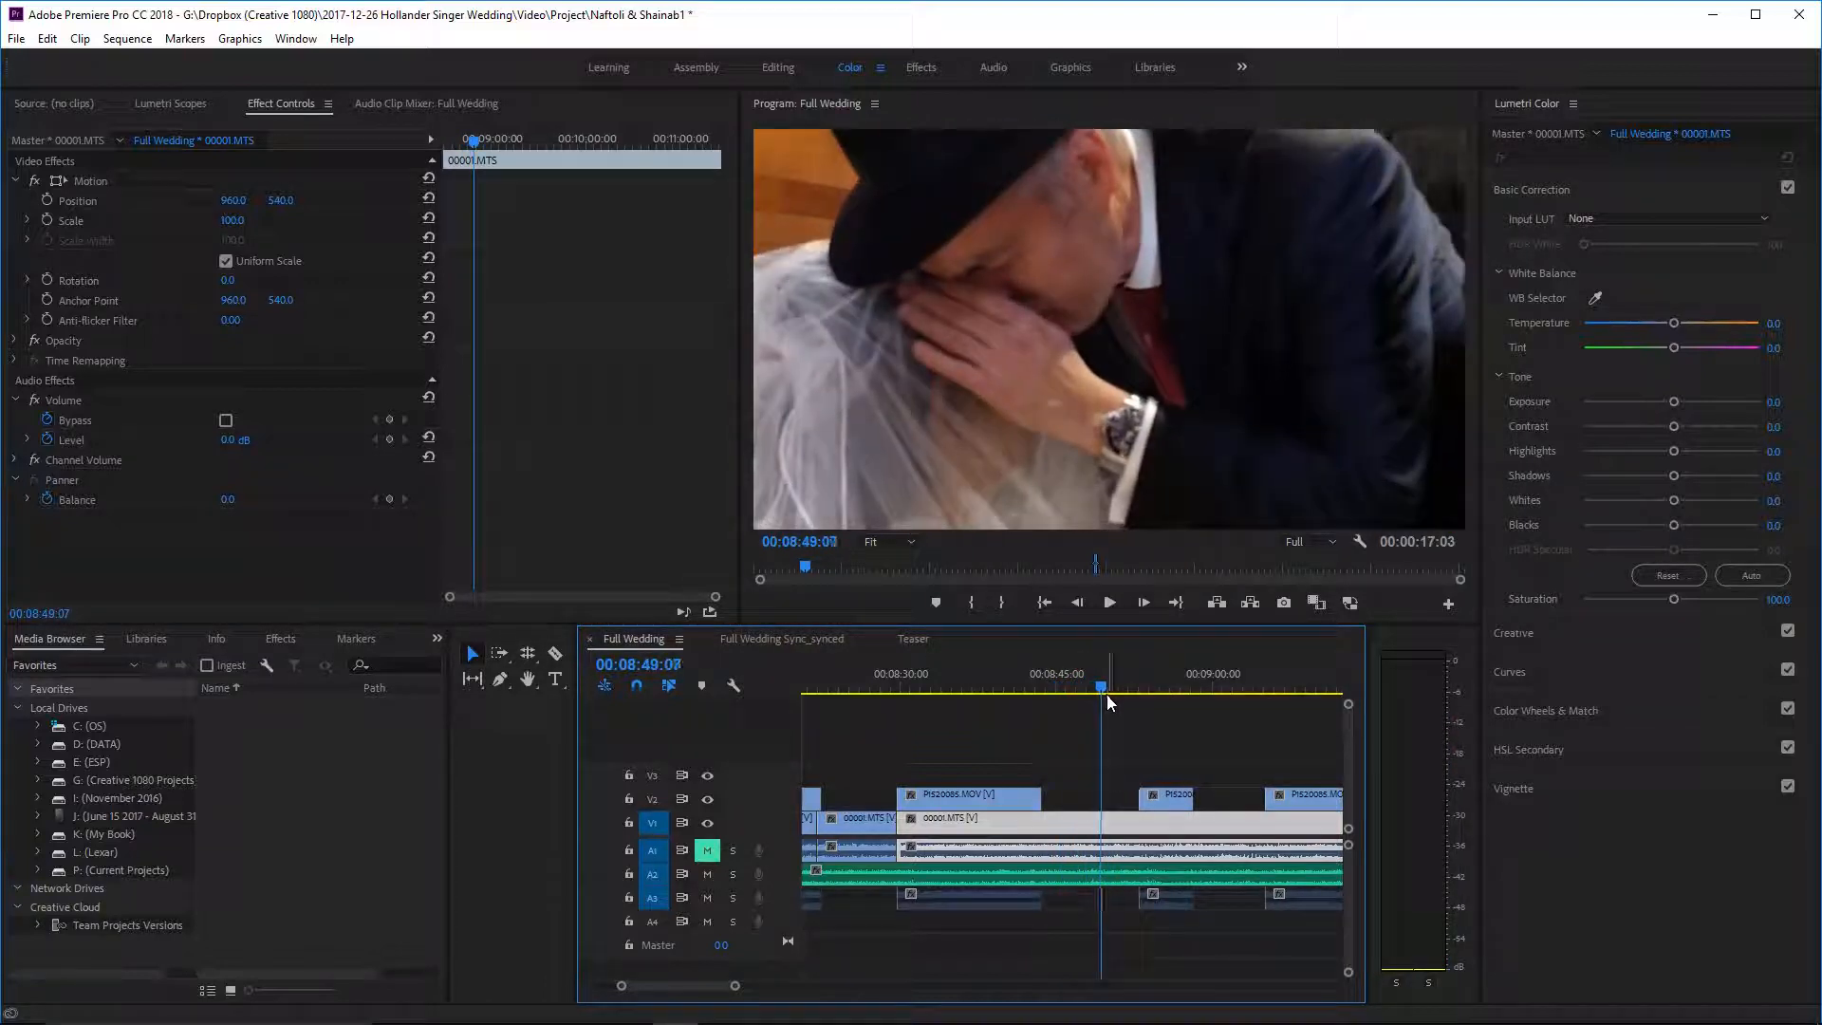
{"action": "key", "text": "c"}
{"action": "left_click", "coordinate": [1103, 817]}
{"action": "key", "text": "v"}
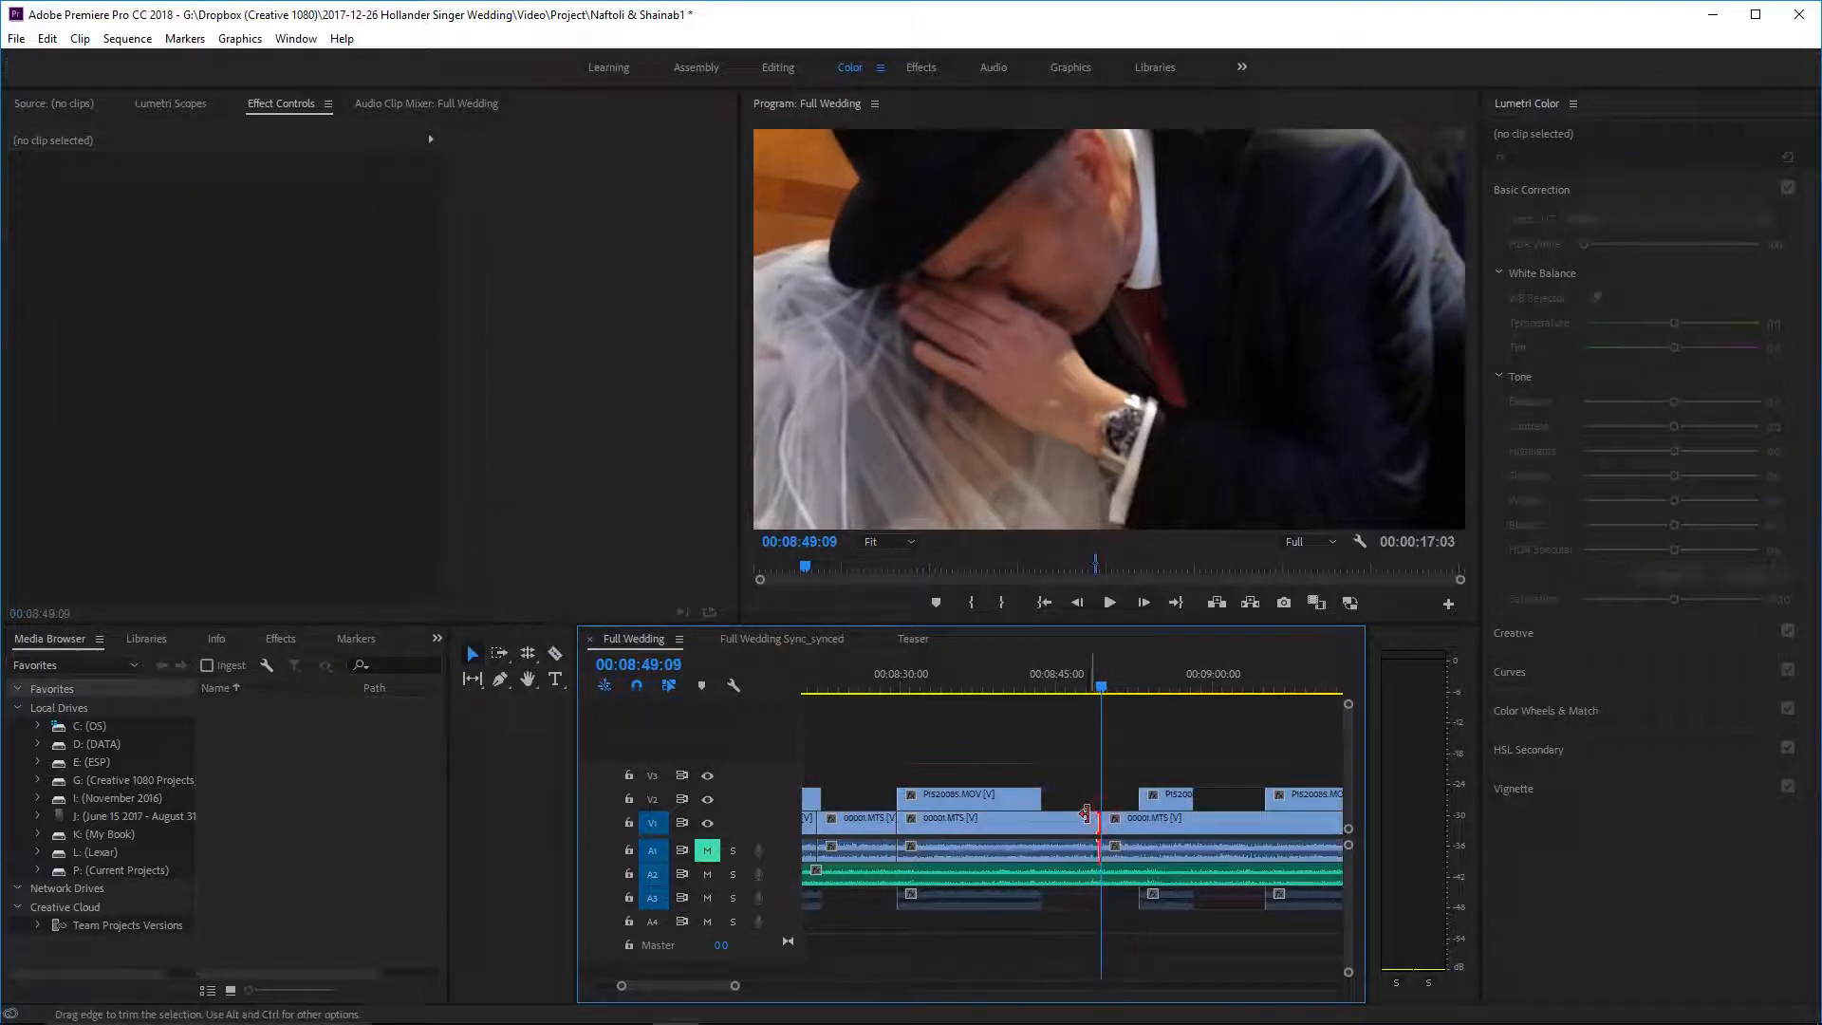
- Trim the V1 clip before the split back to the V2 clip's end at 00:08:43:17, close the gap, and play across the cut
{"action": "left_click_drag", "start_coordinate": [1087, 815], "coordinate": [1041, 817]}
{"action": "left_click", "coordinate": [1082, 832]}
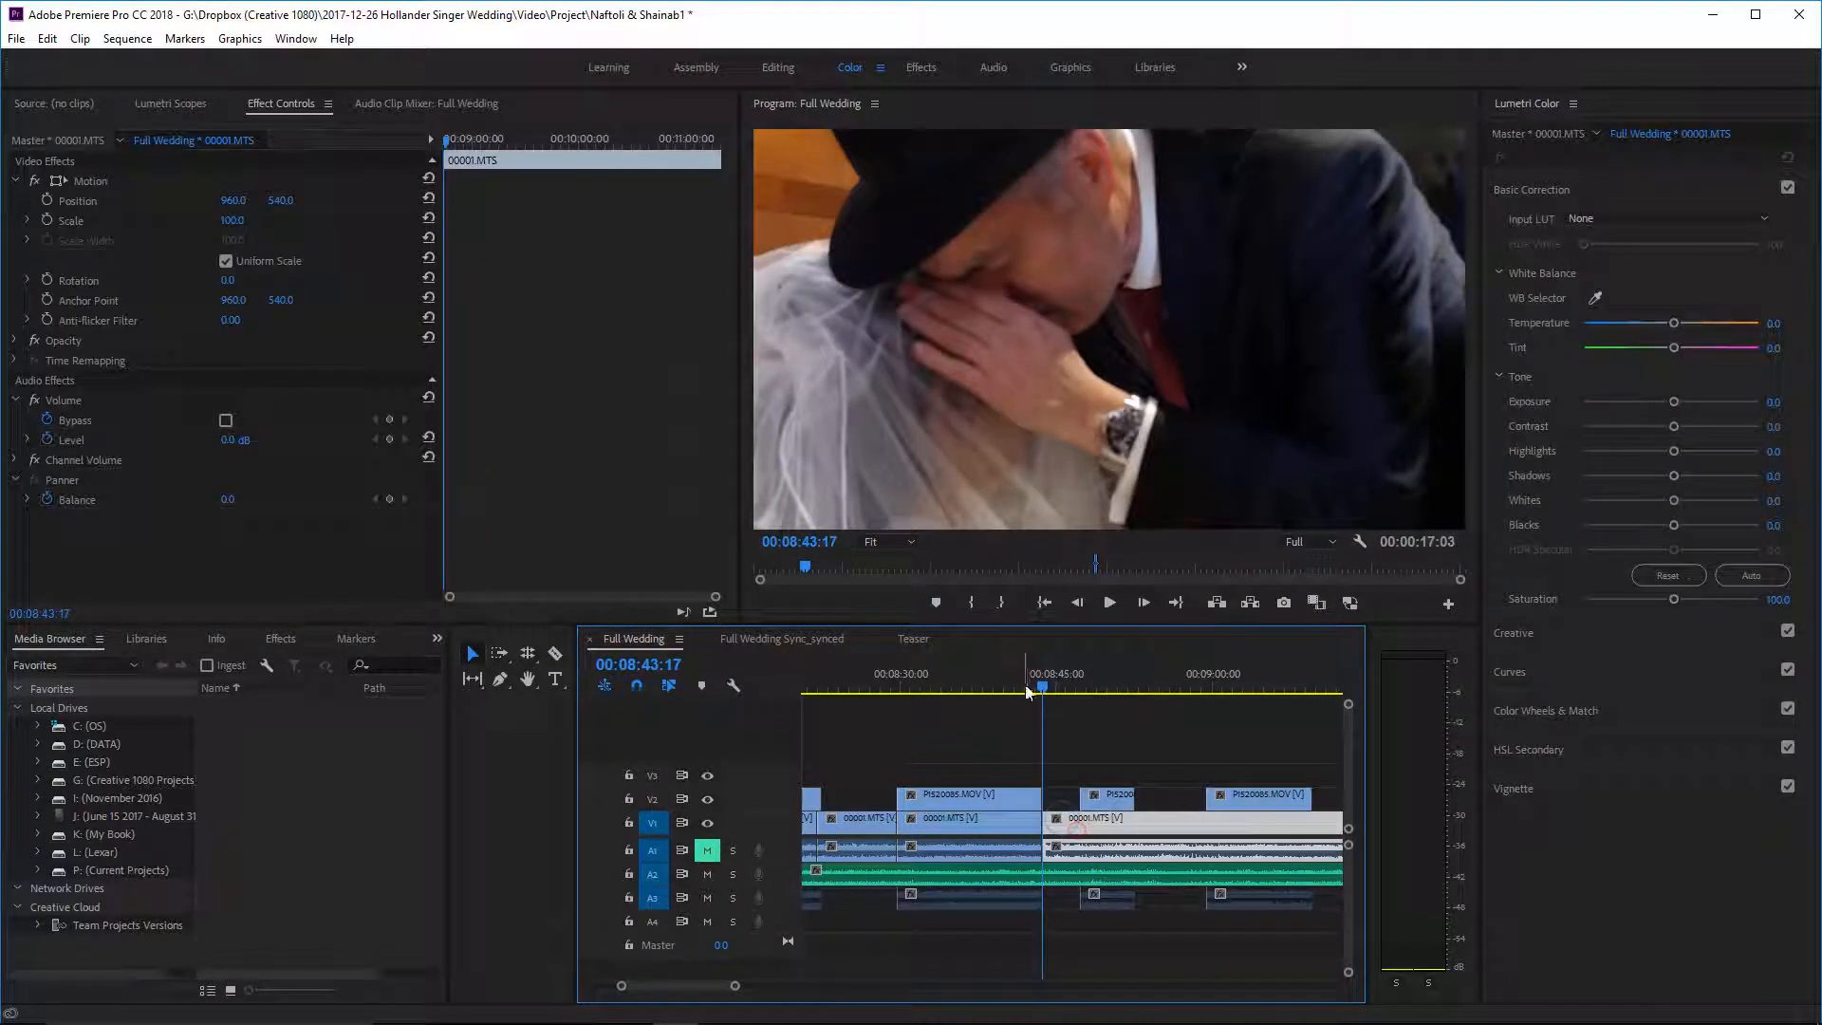
{"action": "left_click", "coordinate": [1022, 676]}
{"action": "key", "text": "space"}
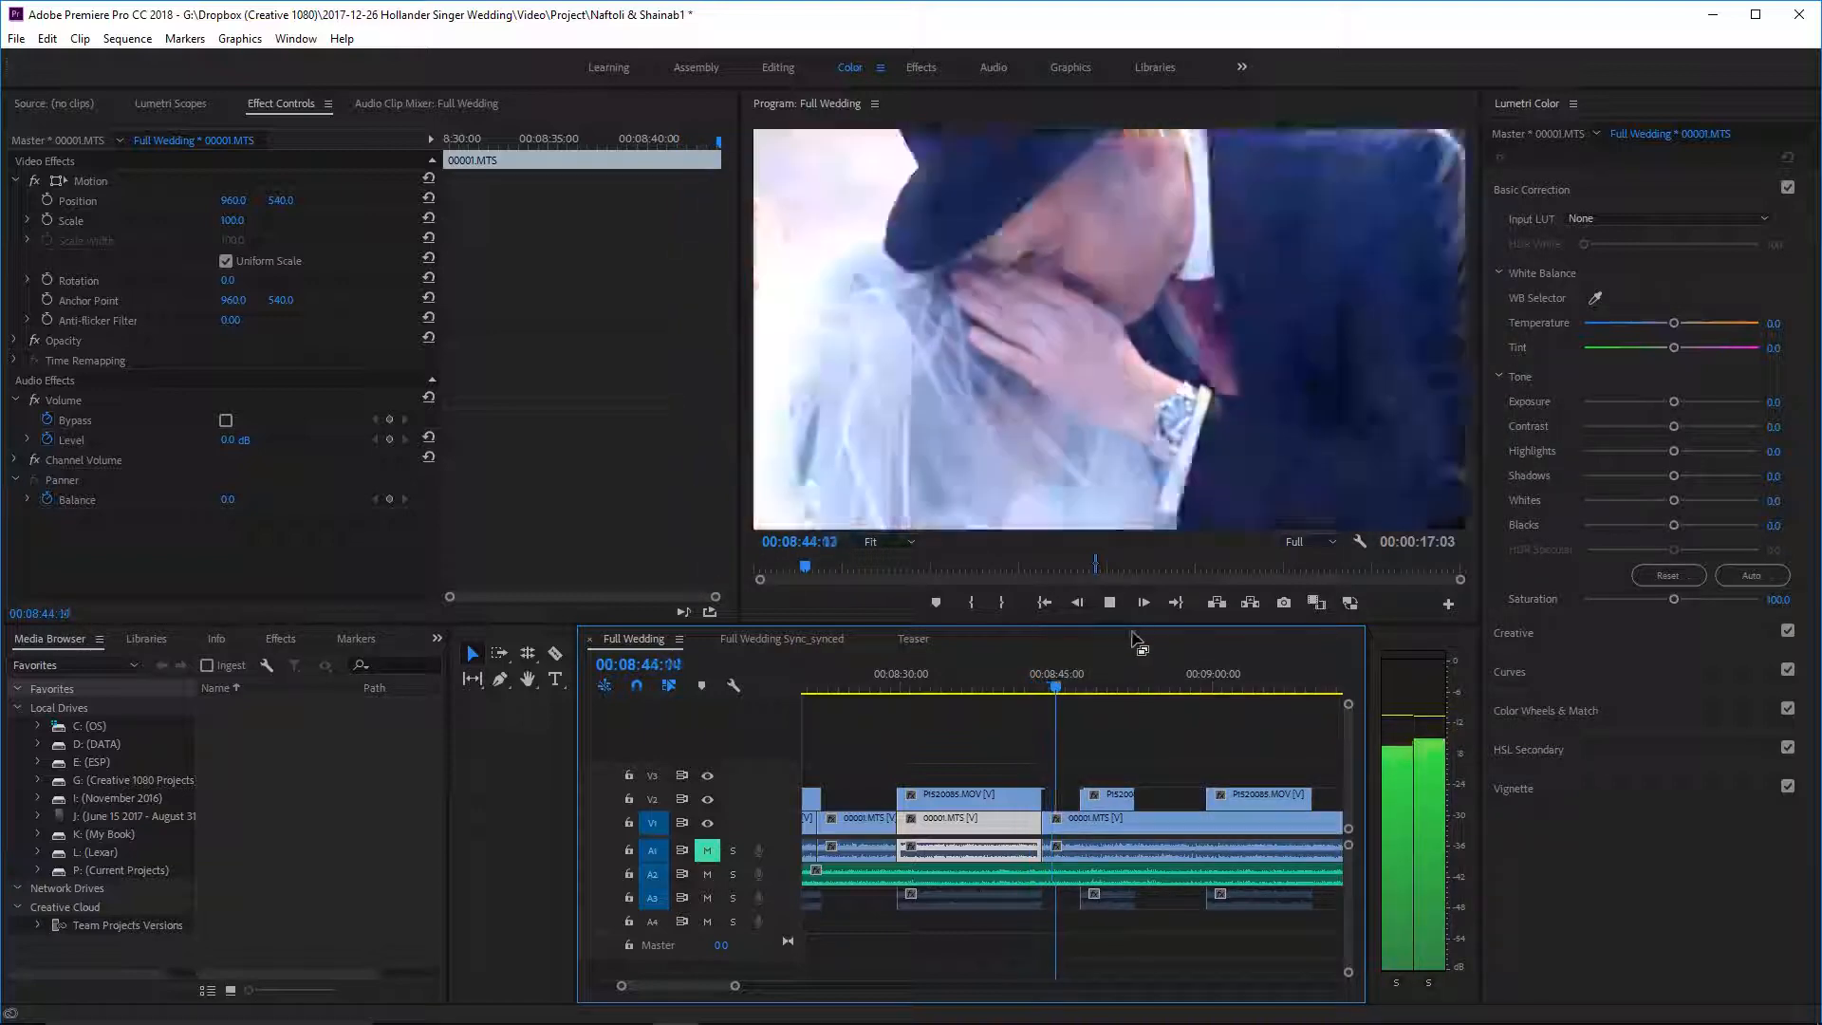
- Extend the start of the next V2 clip six frames earlier, to 00:08:47:02, and play the transition
{"action": "left_click", "coordinate": [1092, 818]}
{"action": "left_click_drag", "start_coordinate": [1088, 797], "coordinate": [1084, 797]}
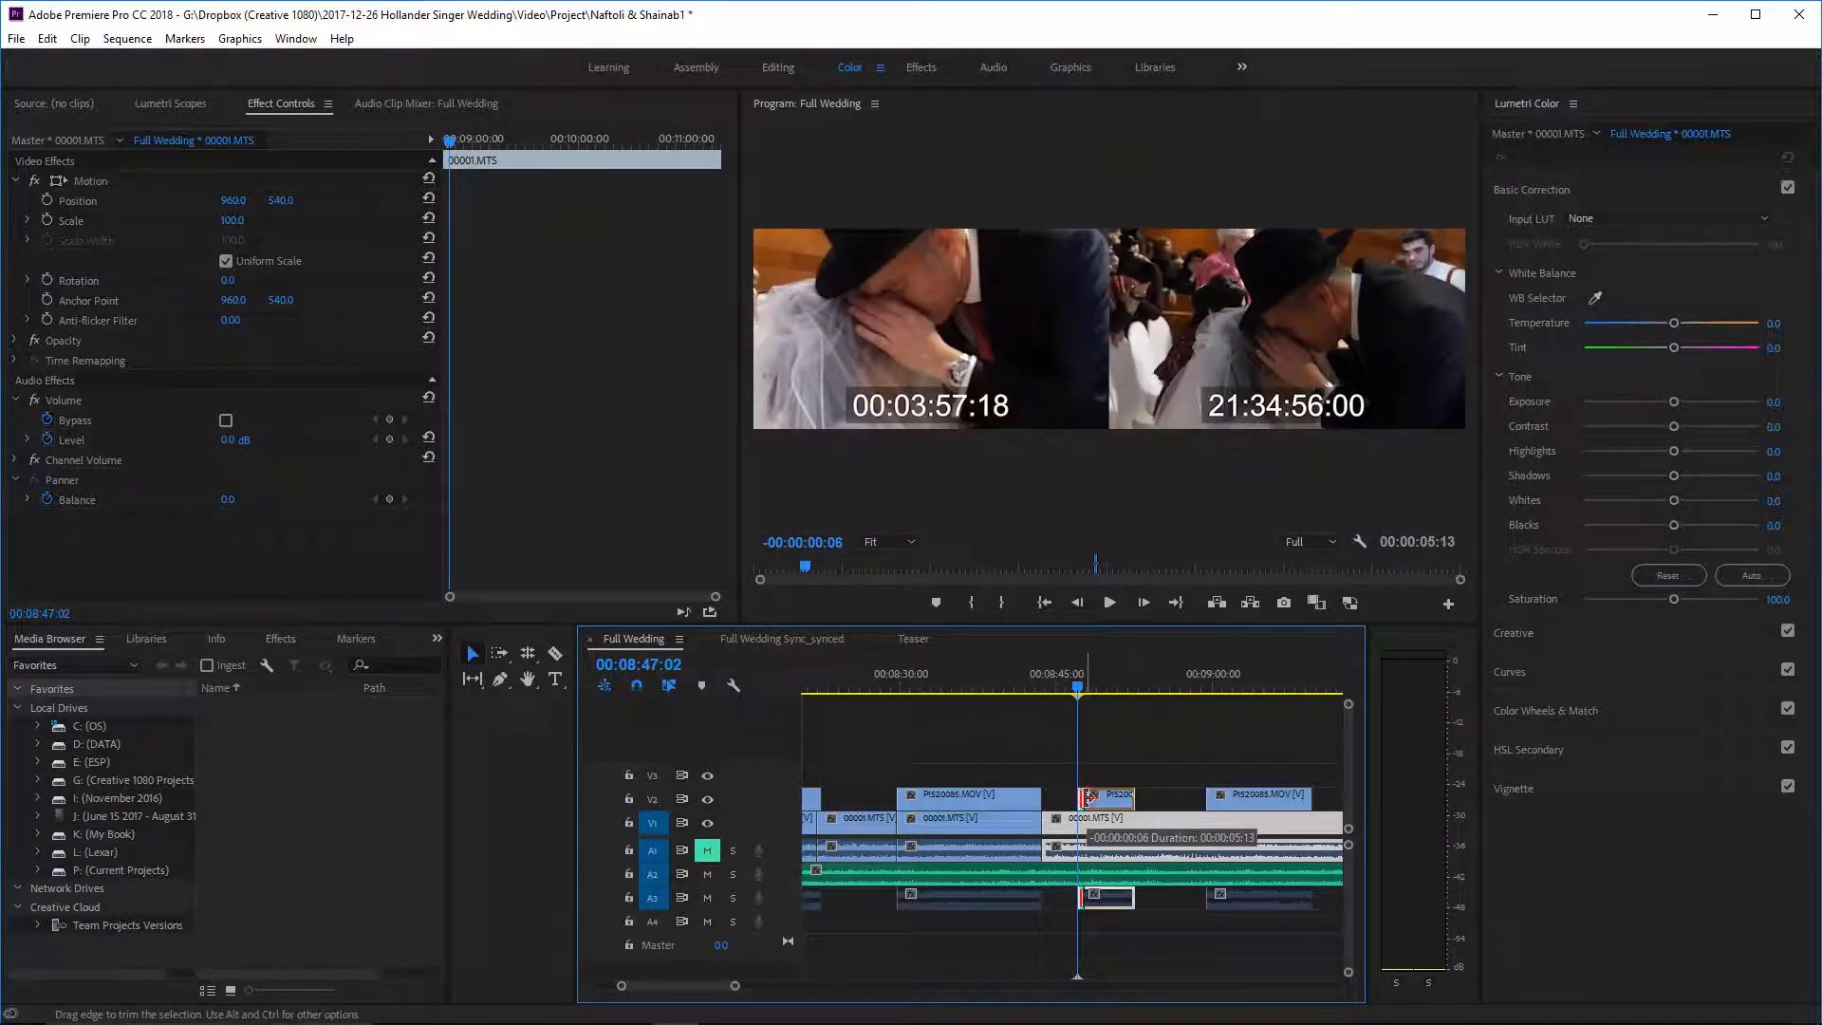
{"action": "key", "text": "space"}
{"action": "left_click", "coordinate": [1075, 690]}
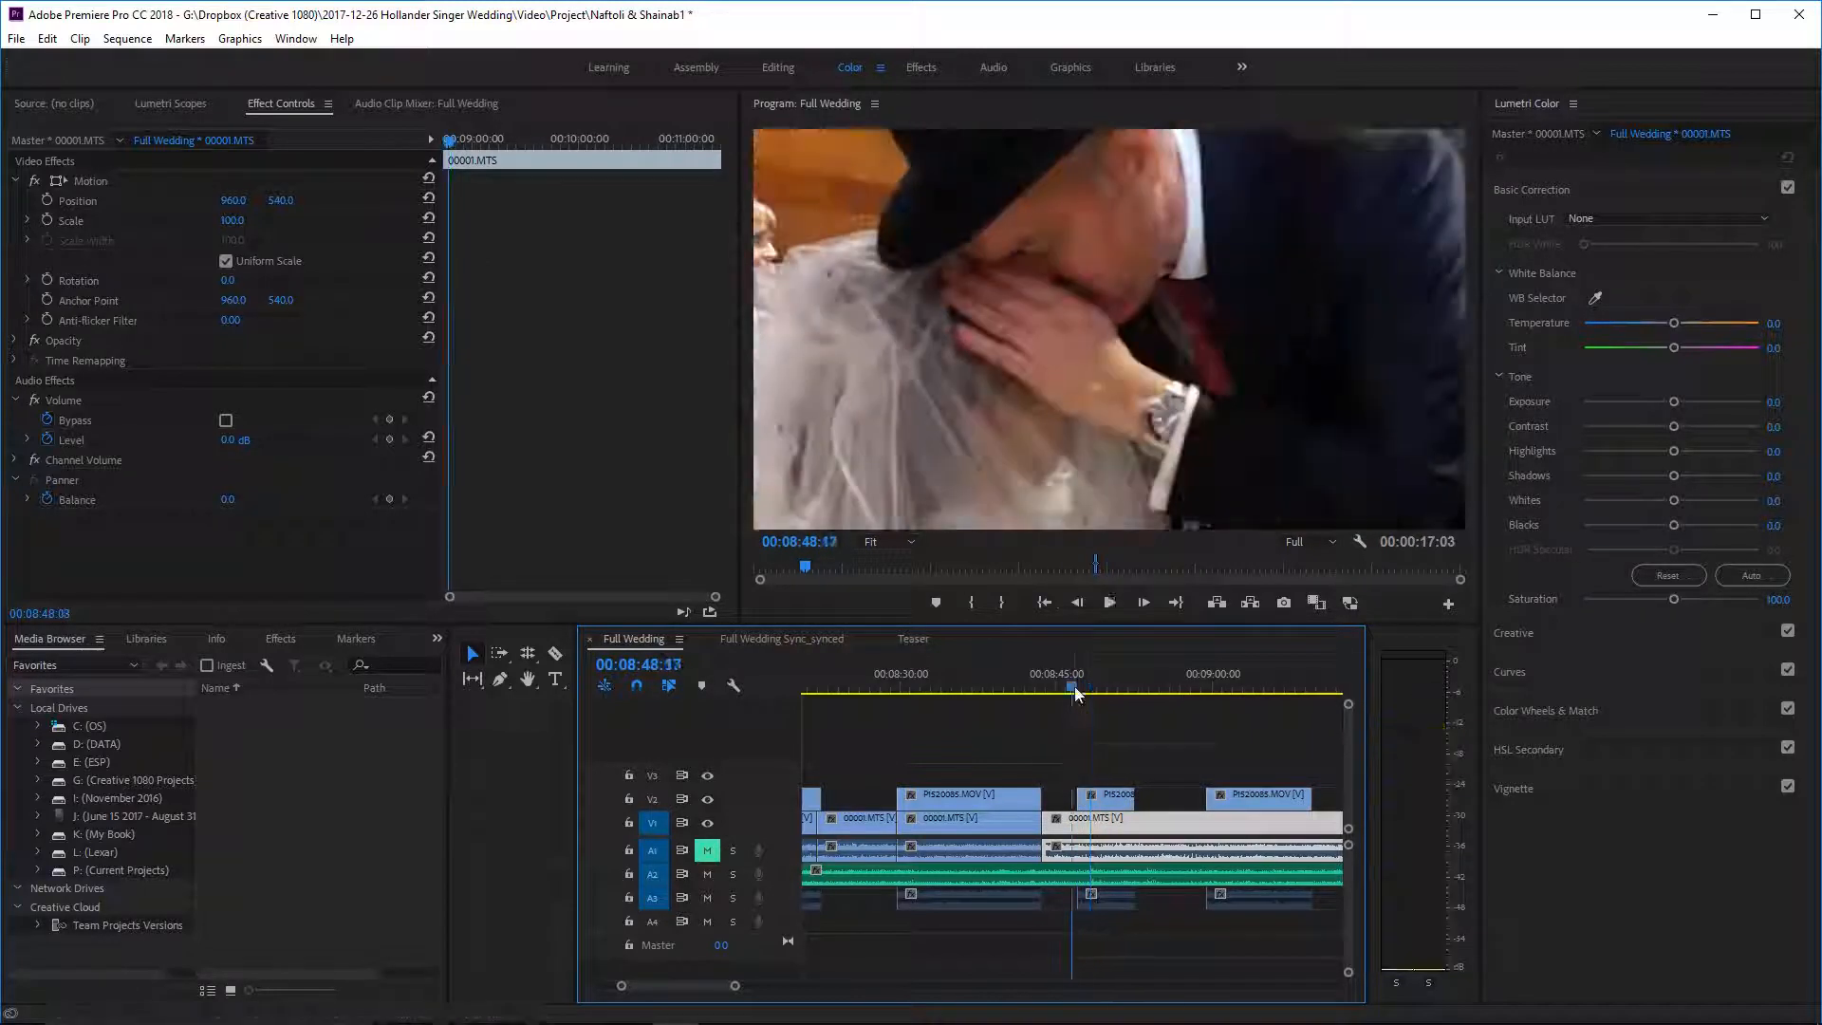
{"action": "key", "text": "space"}
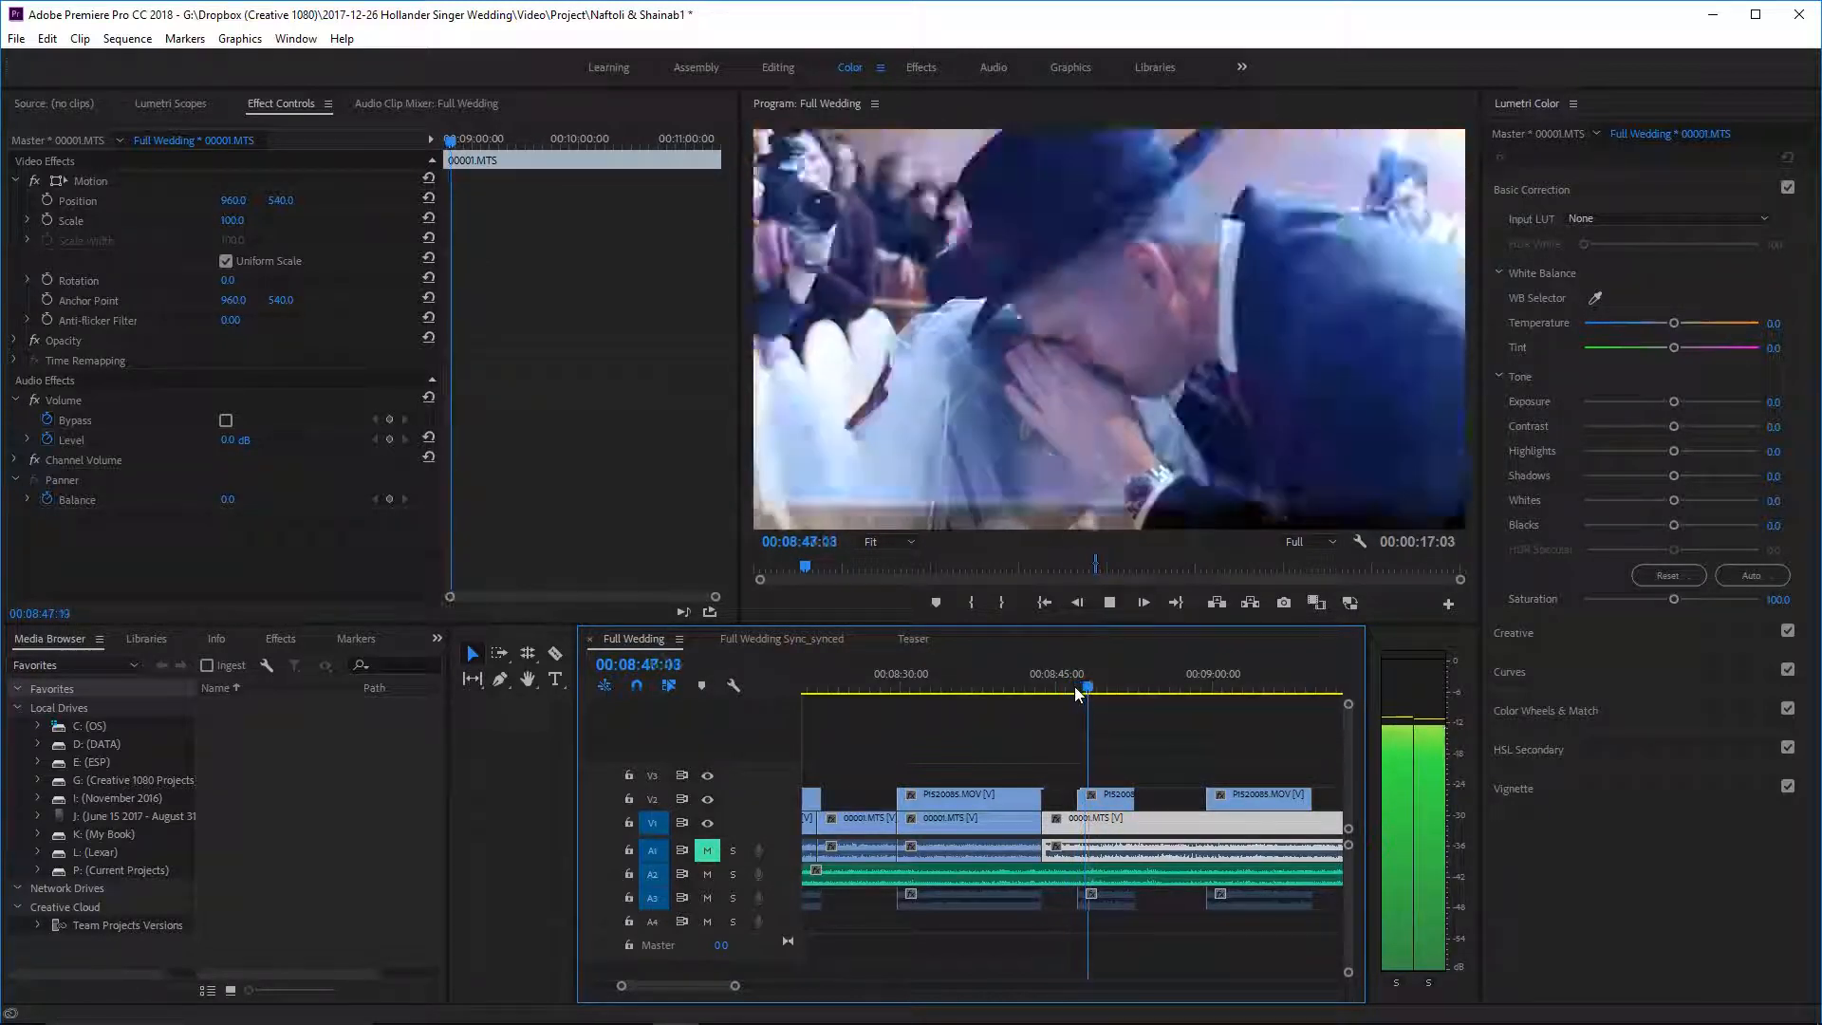
- Trim the start of the V1 clip after 00:08:43:17 to the next V2 clip's start, close the gap, and play across the cut
{"action": "left_click", "coordinate": [1035, 681]}
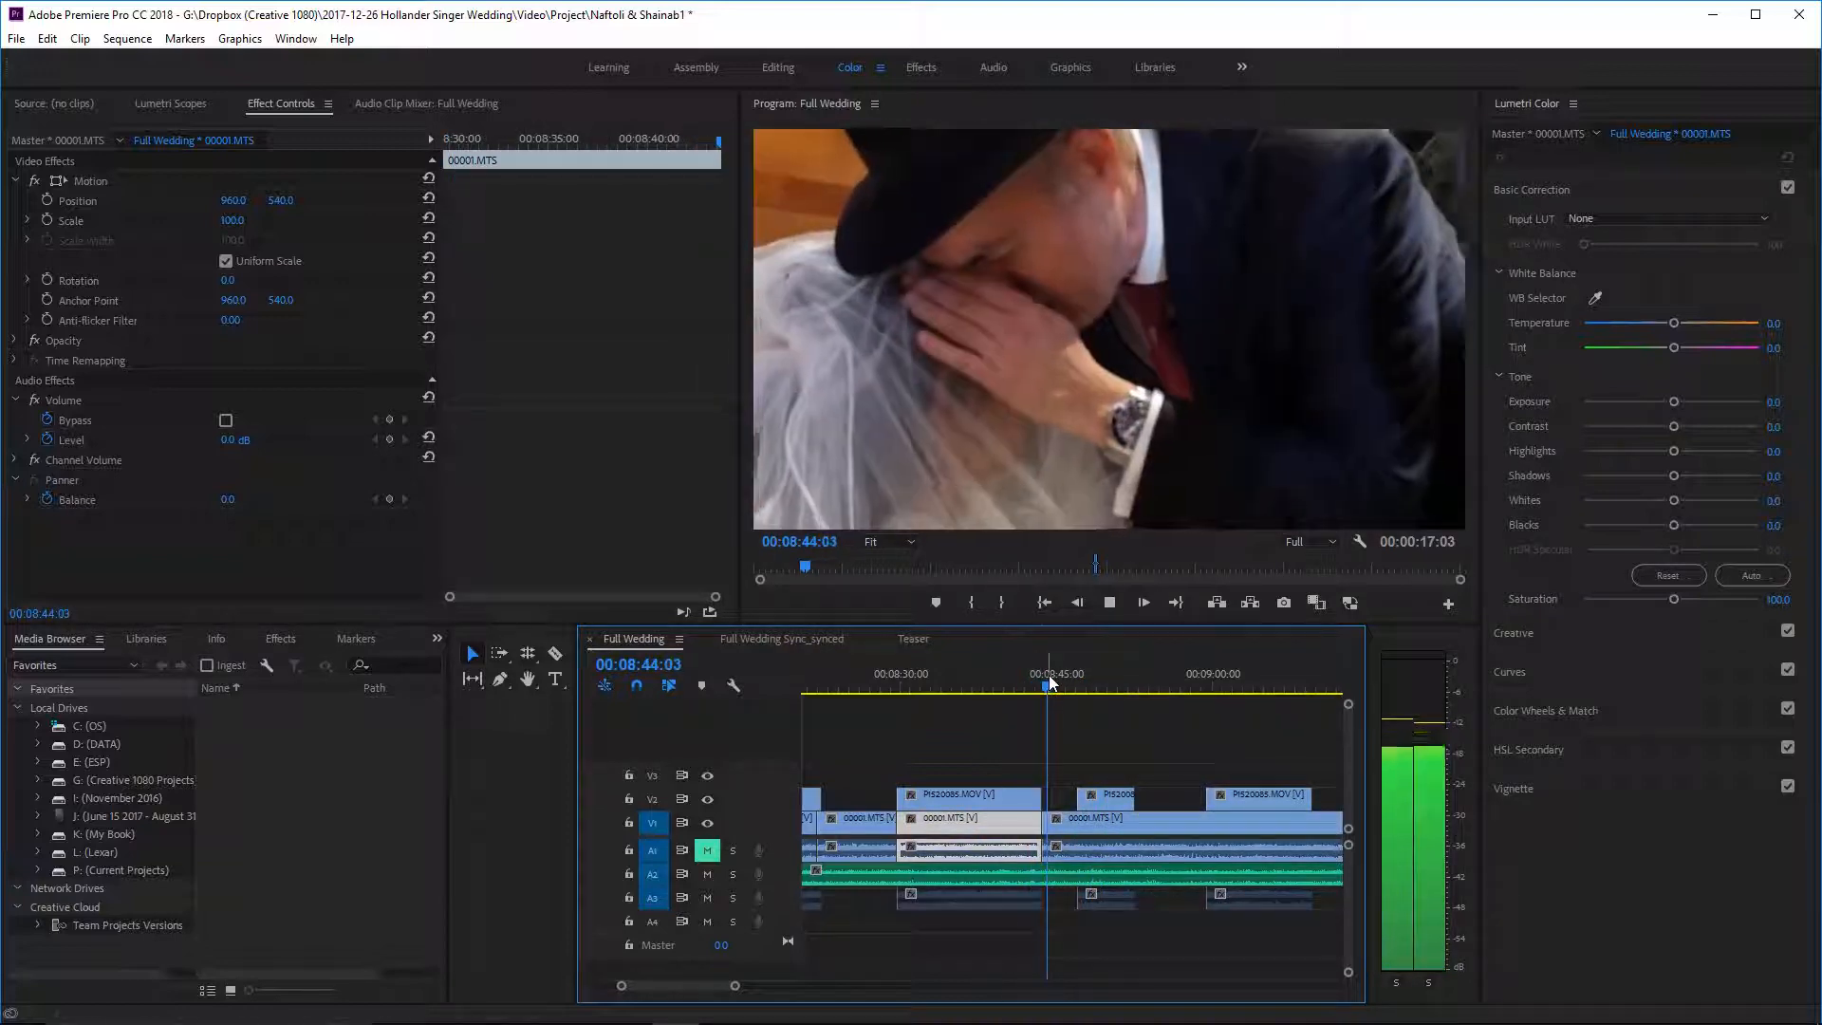
{"action": "key", "text": "space"}
{"action": "left_click_drag", "start_coordinate": [1049, 826], "coordinate": [1078, 823]}
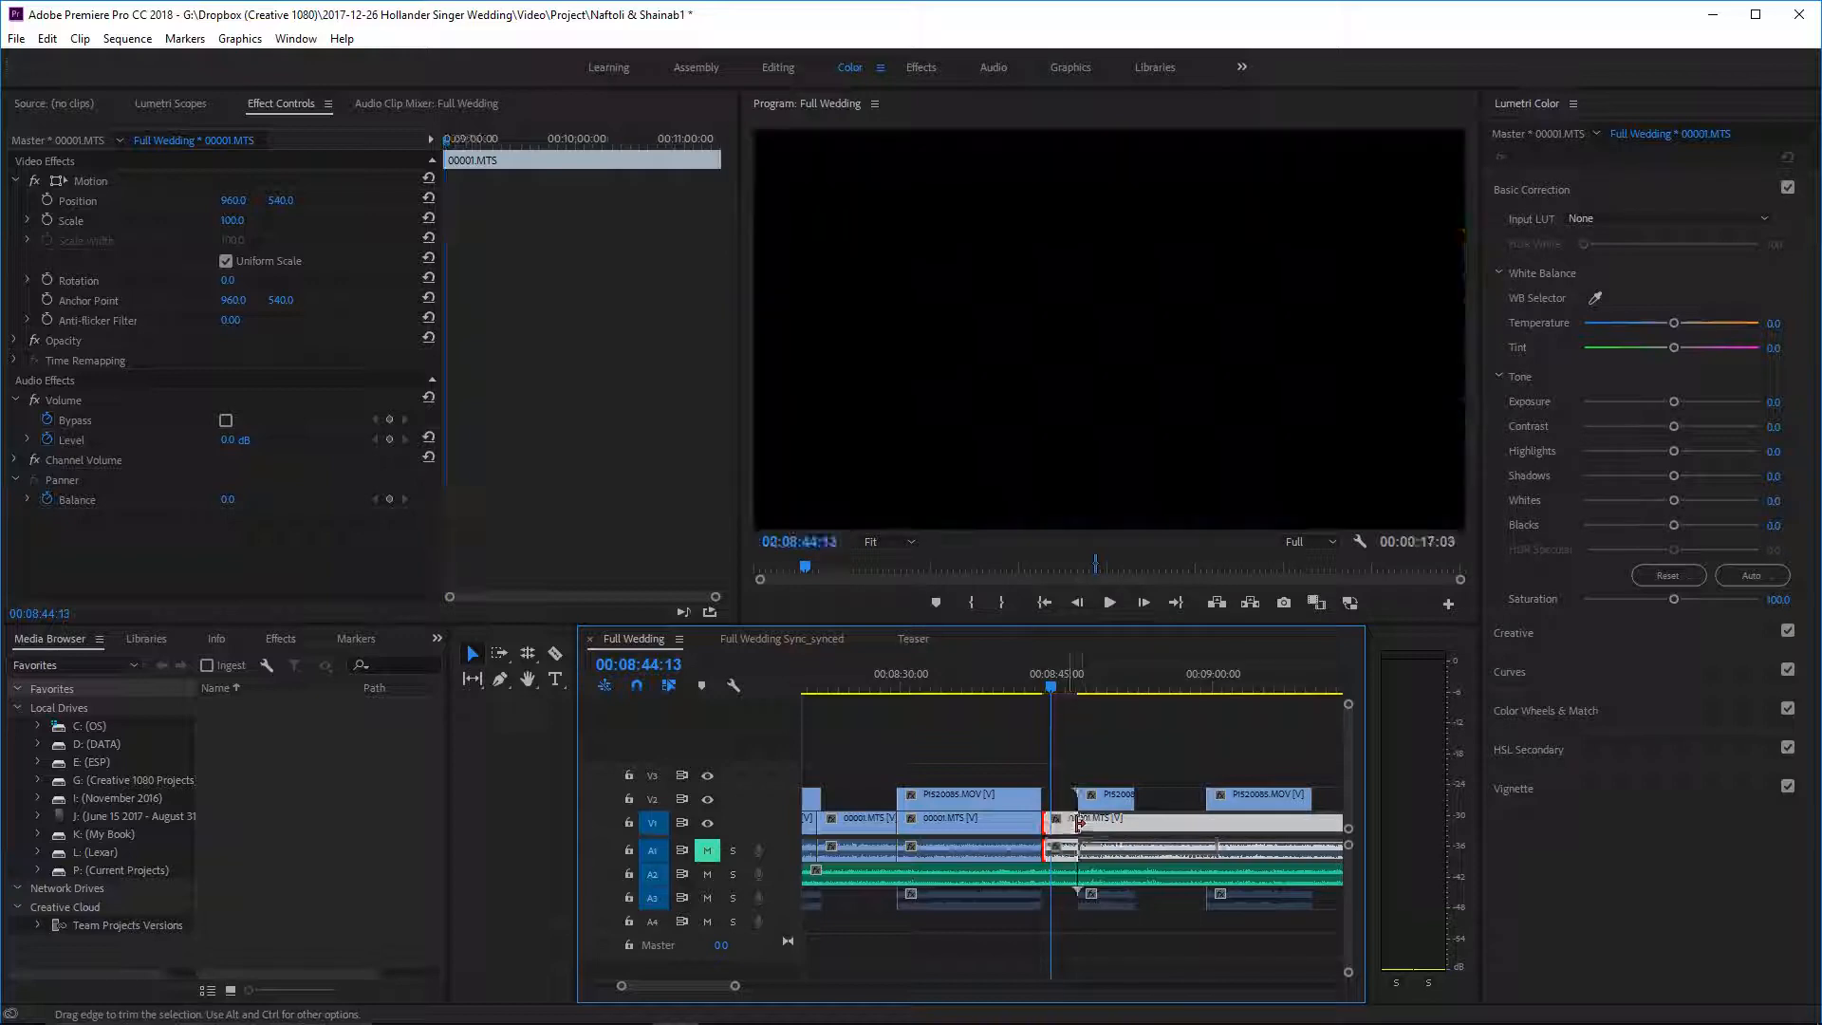
{"action": "right_click", "coordinate": [1060, 824]}
{"action": "left_click", "coordinate": [1078, 834]}
{"action": "left_click_drag", "start_coordinate": [1044, 693], "coordinate": [1039, 691]}
{"action": "key", "text": "space"}
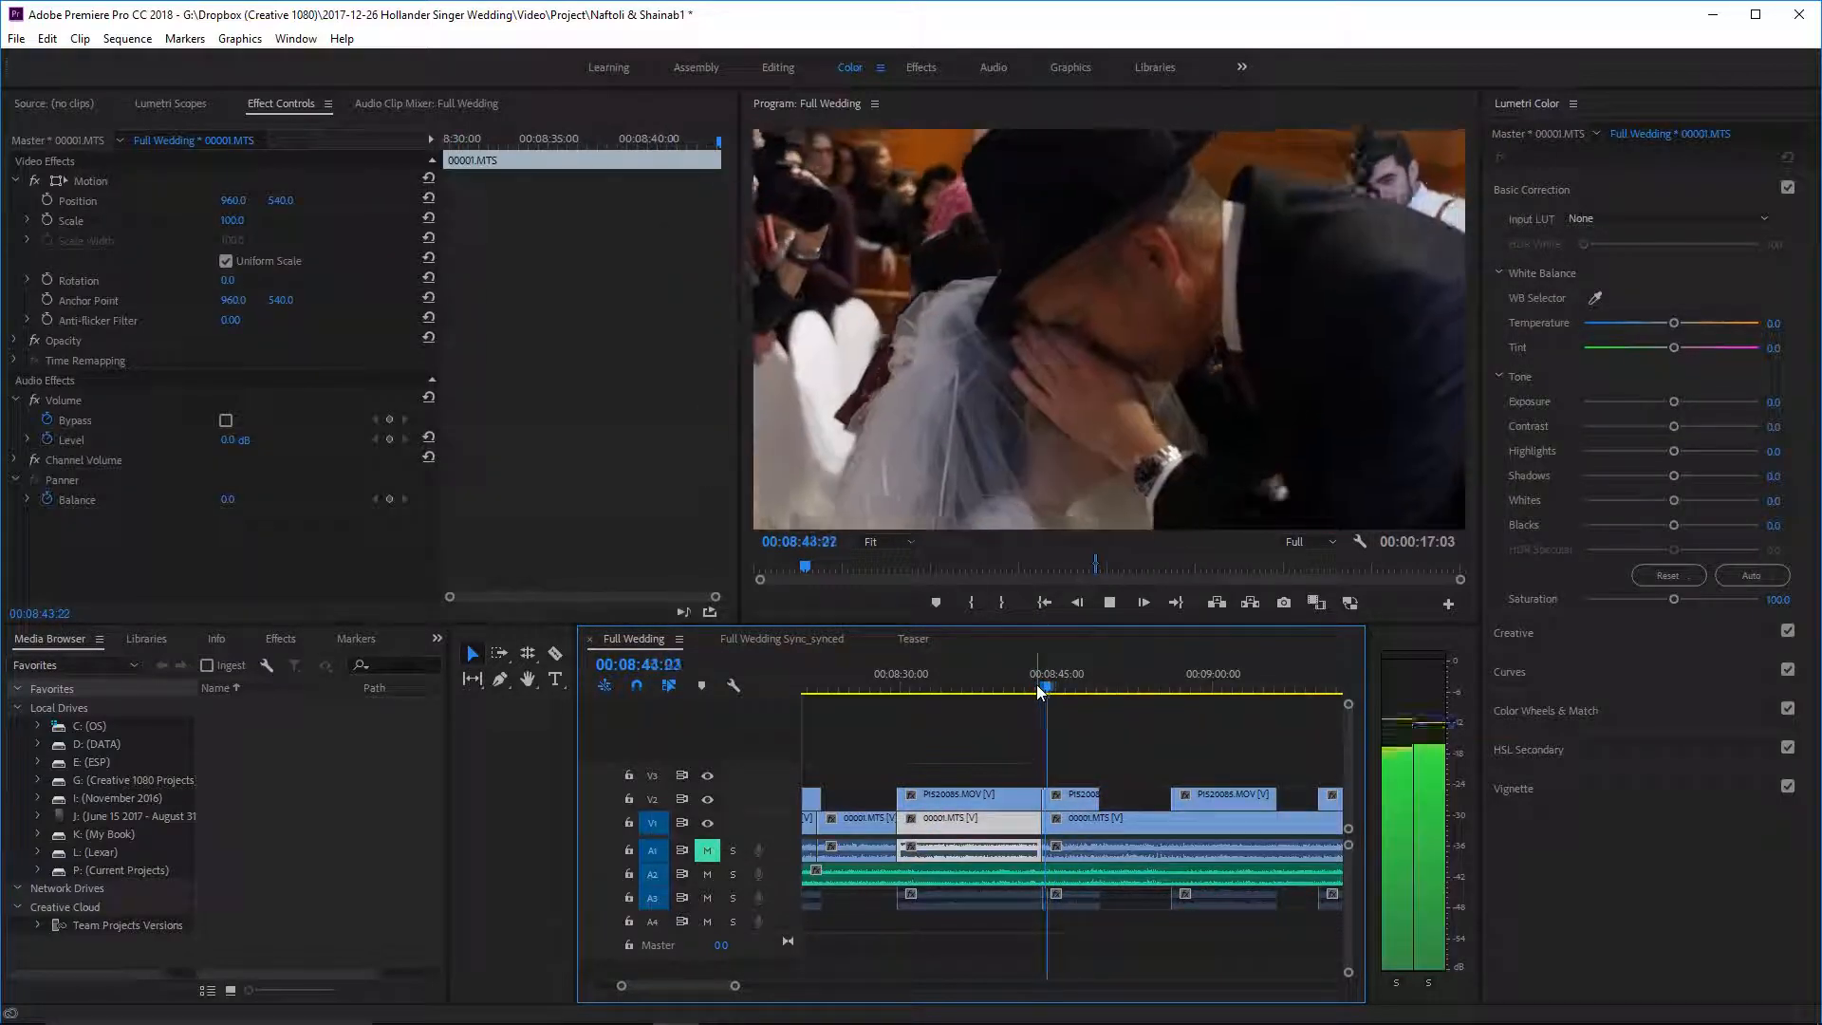
{"action": "left_click", "coordinate": [1025, 683]}
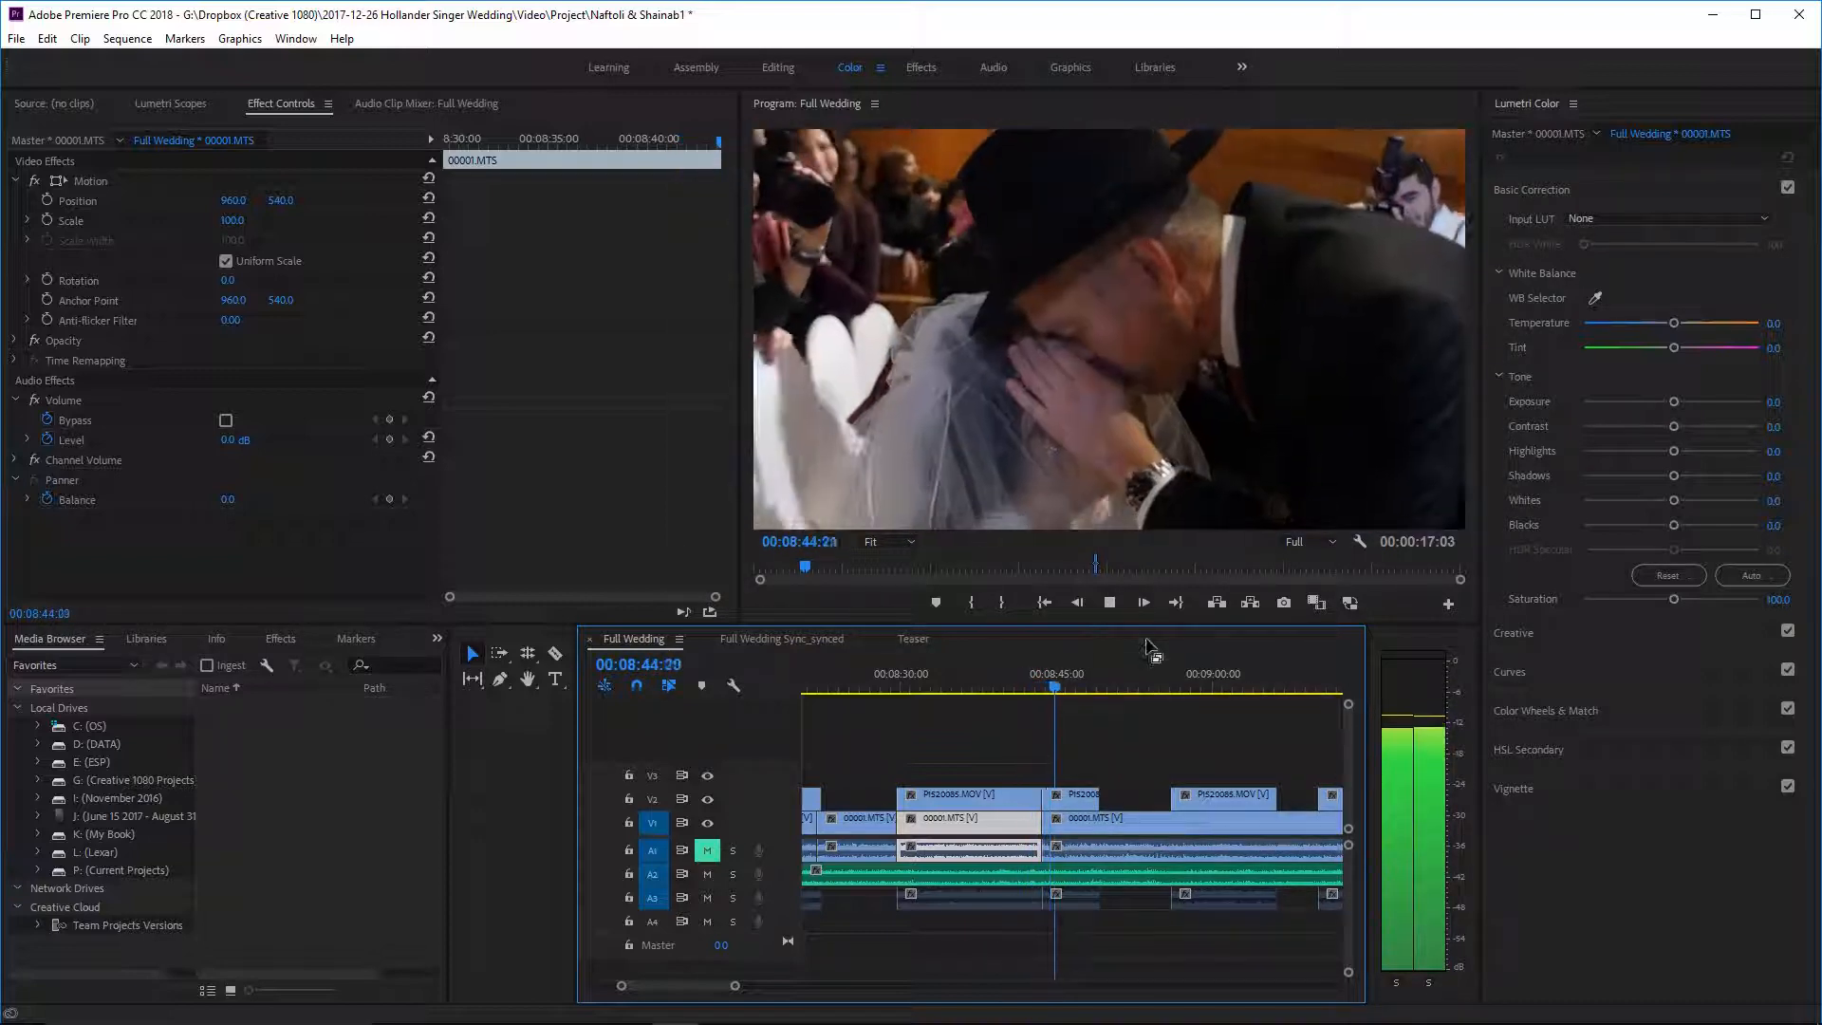
- Review the footage up to about 00:09:12, trim the start of the short V2 clip to 00:09:10:19, and play the transition
{"action": "scroll", "coordinate": [1138, 818], "scroll_direction": "down", "scroll_amount": 2}
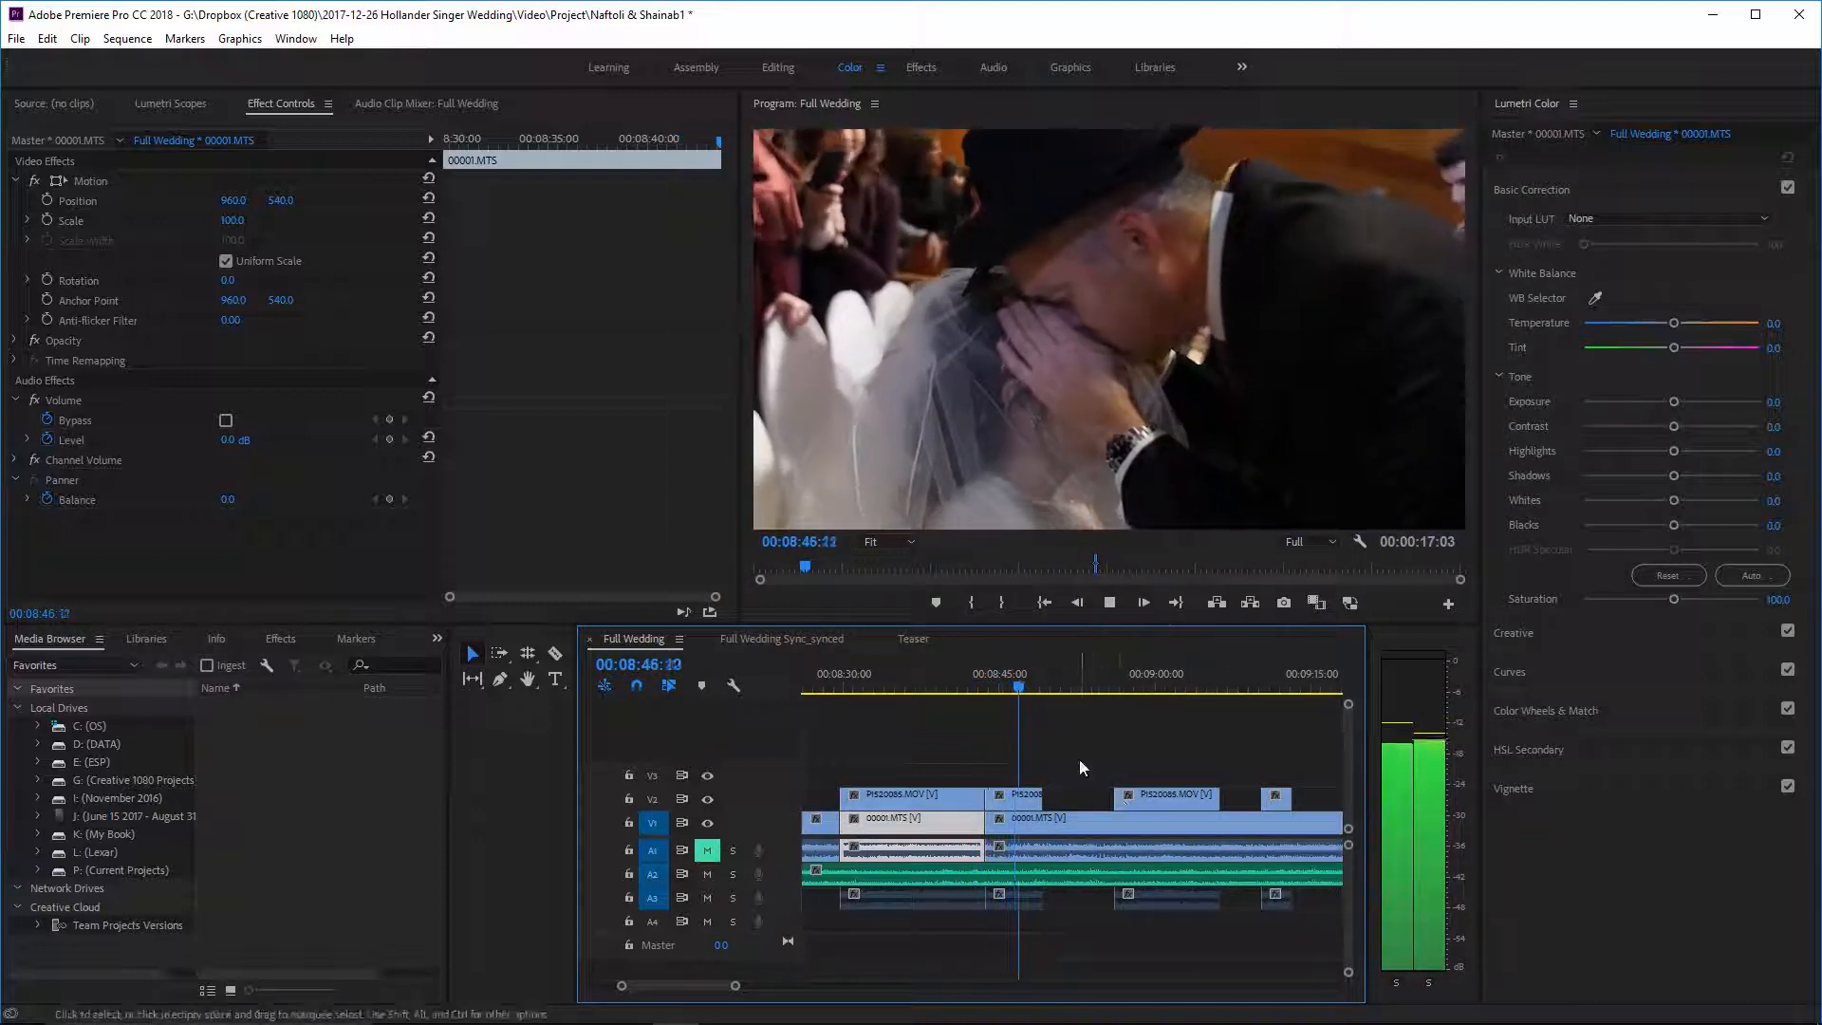
{"action": "left_click", "coordinate": [911, 682]}
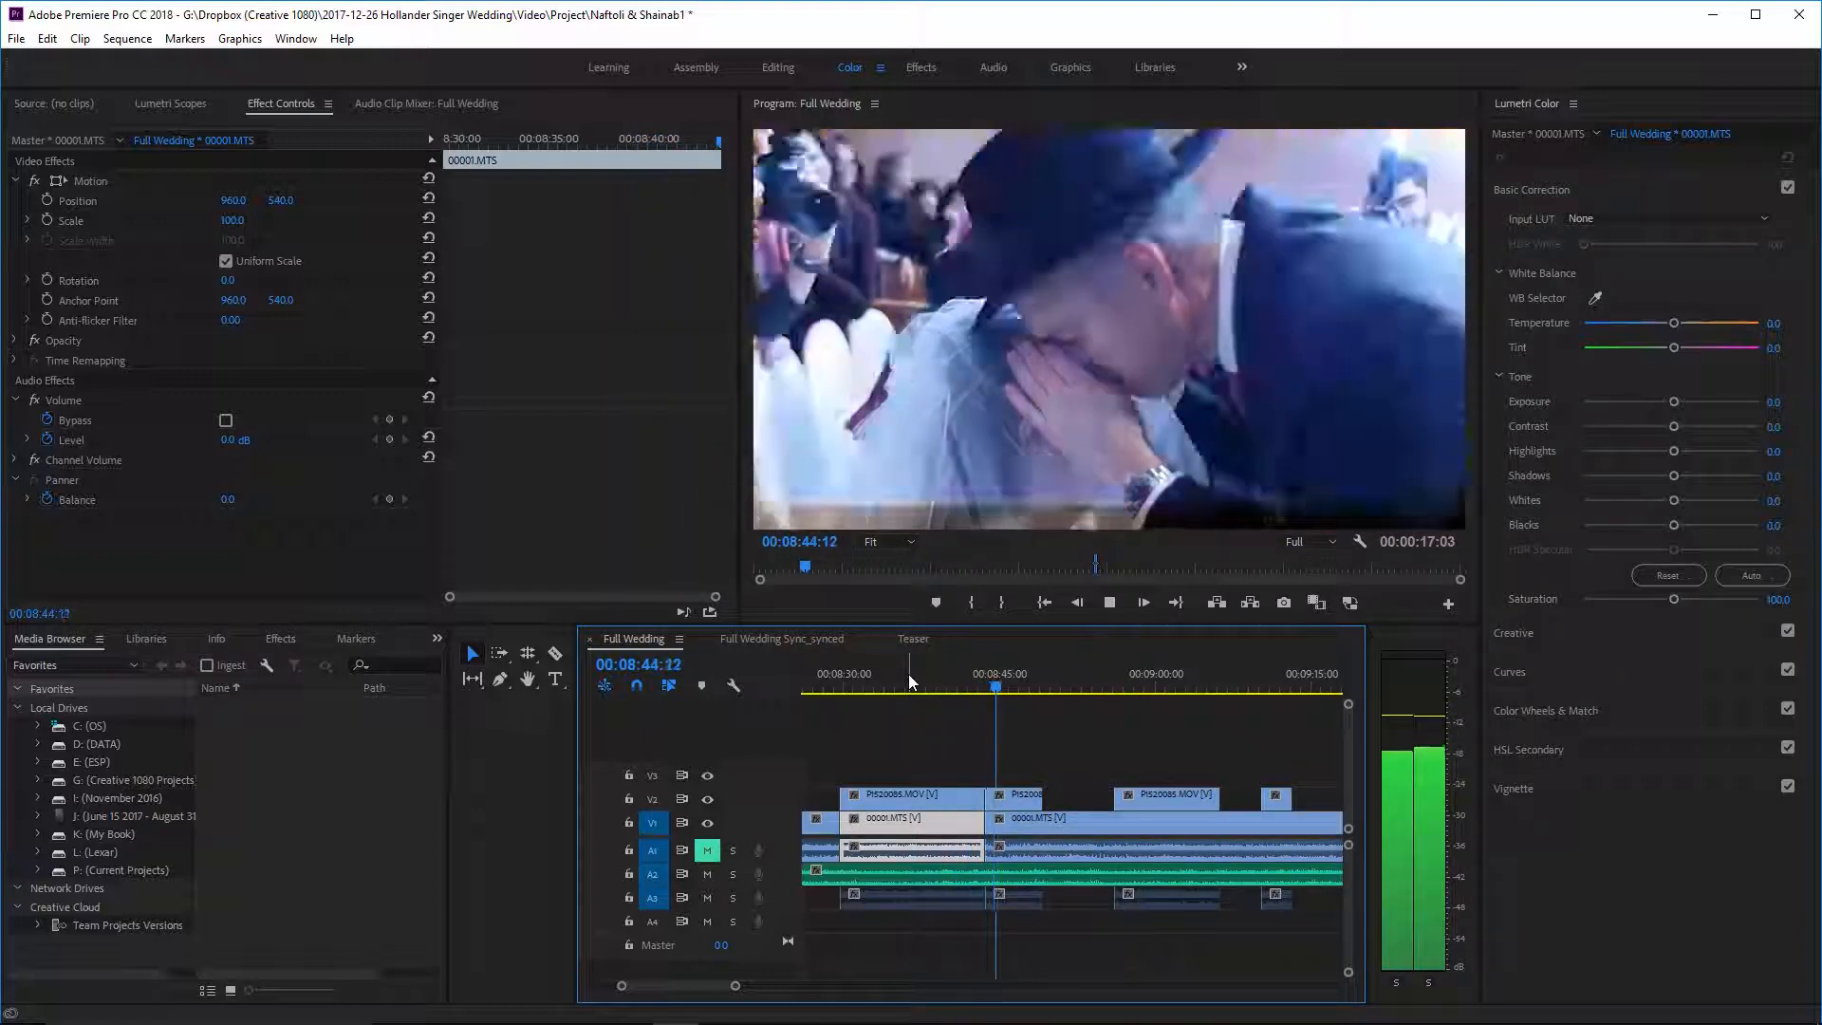
{"action": "mouse_move", "coordinate": [1025, 691]}
{"action": "left_mouse_down"}
{"action": "mouse_move", "coordinate": [1135, 698]}
{"action": "mouse_move", "coordinate": [1037, 721]}
{"action": "left_mouse_up"}
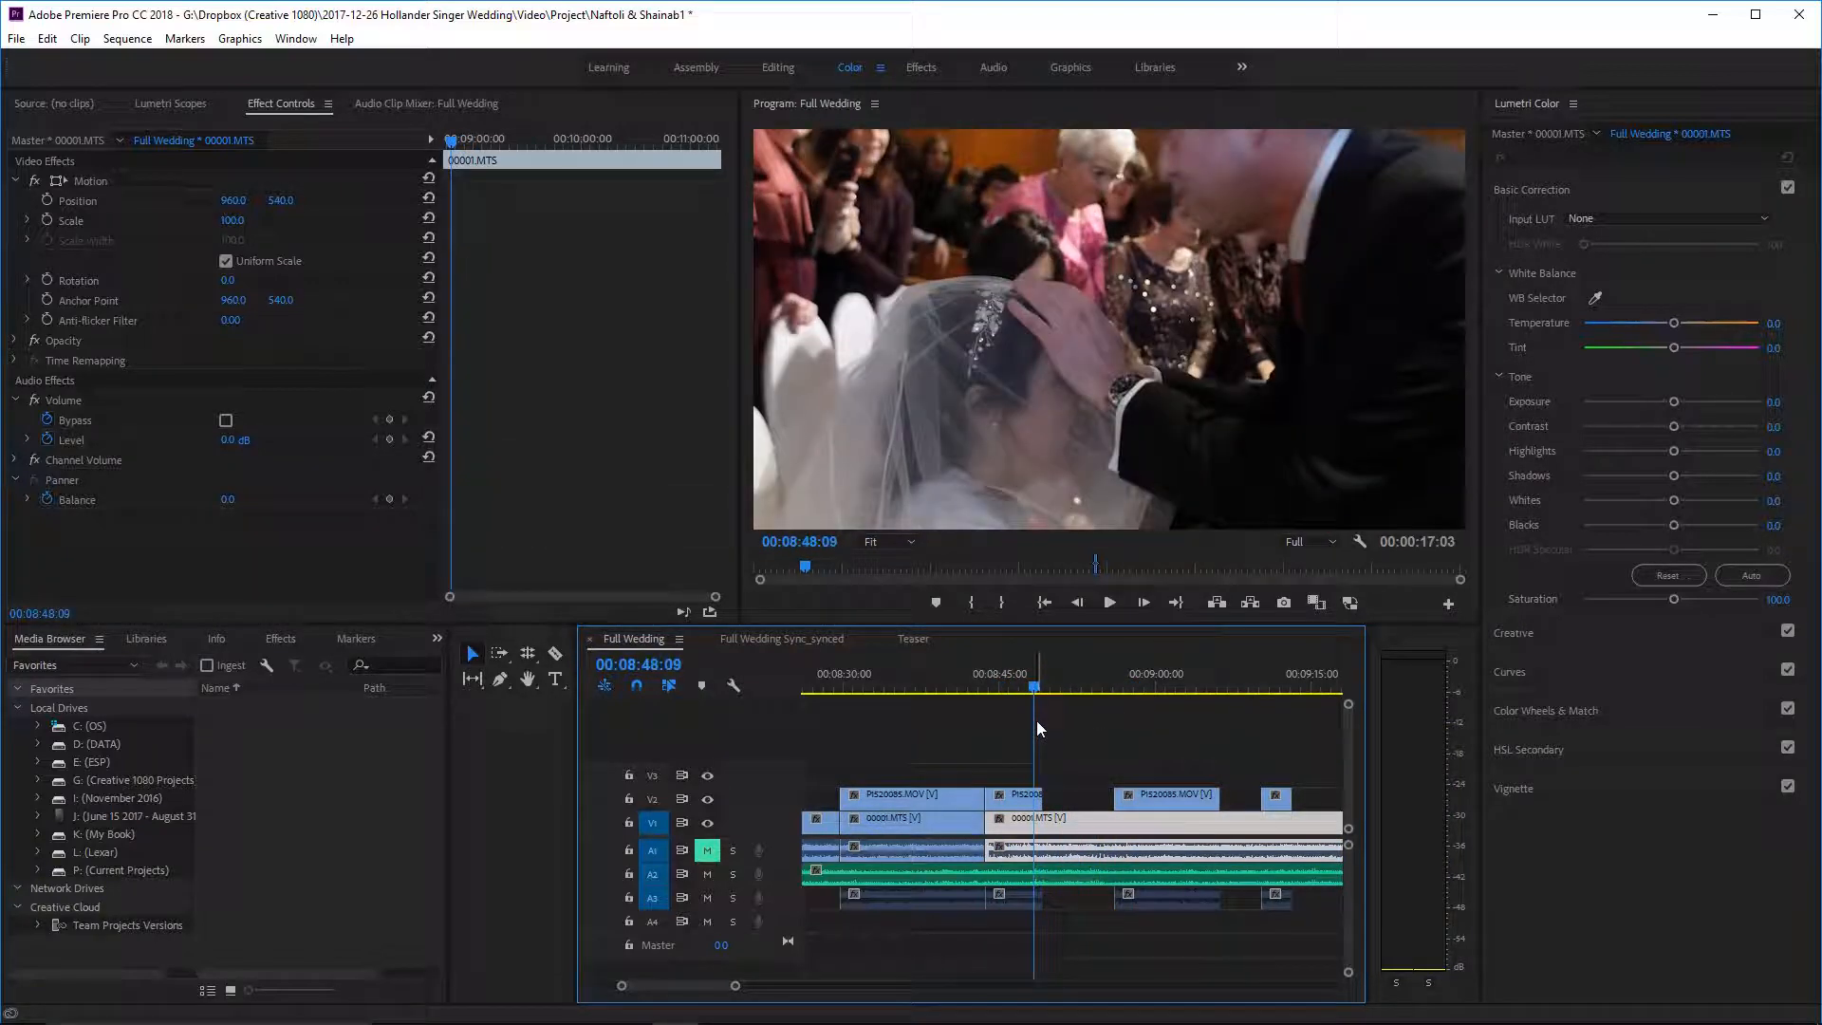
{"action": "key", "text": "space"}
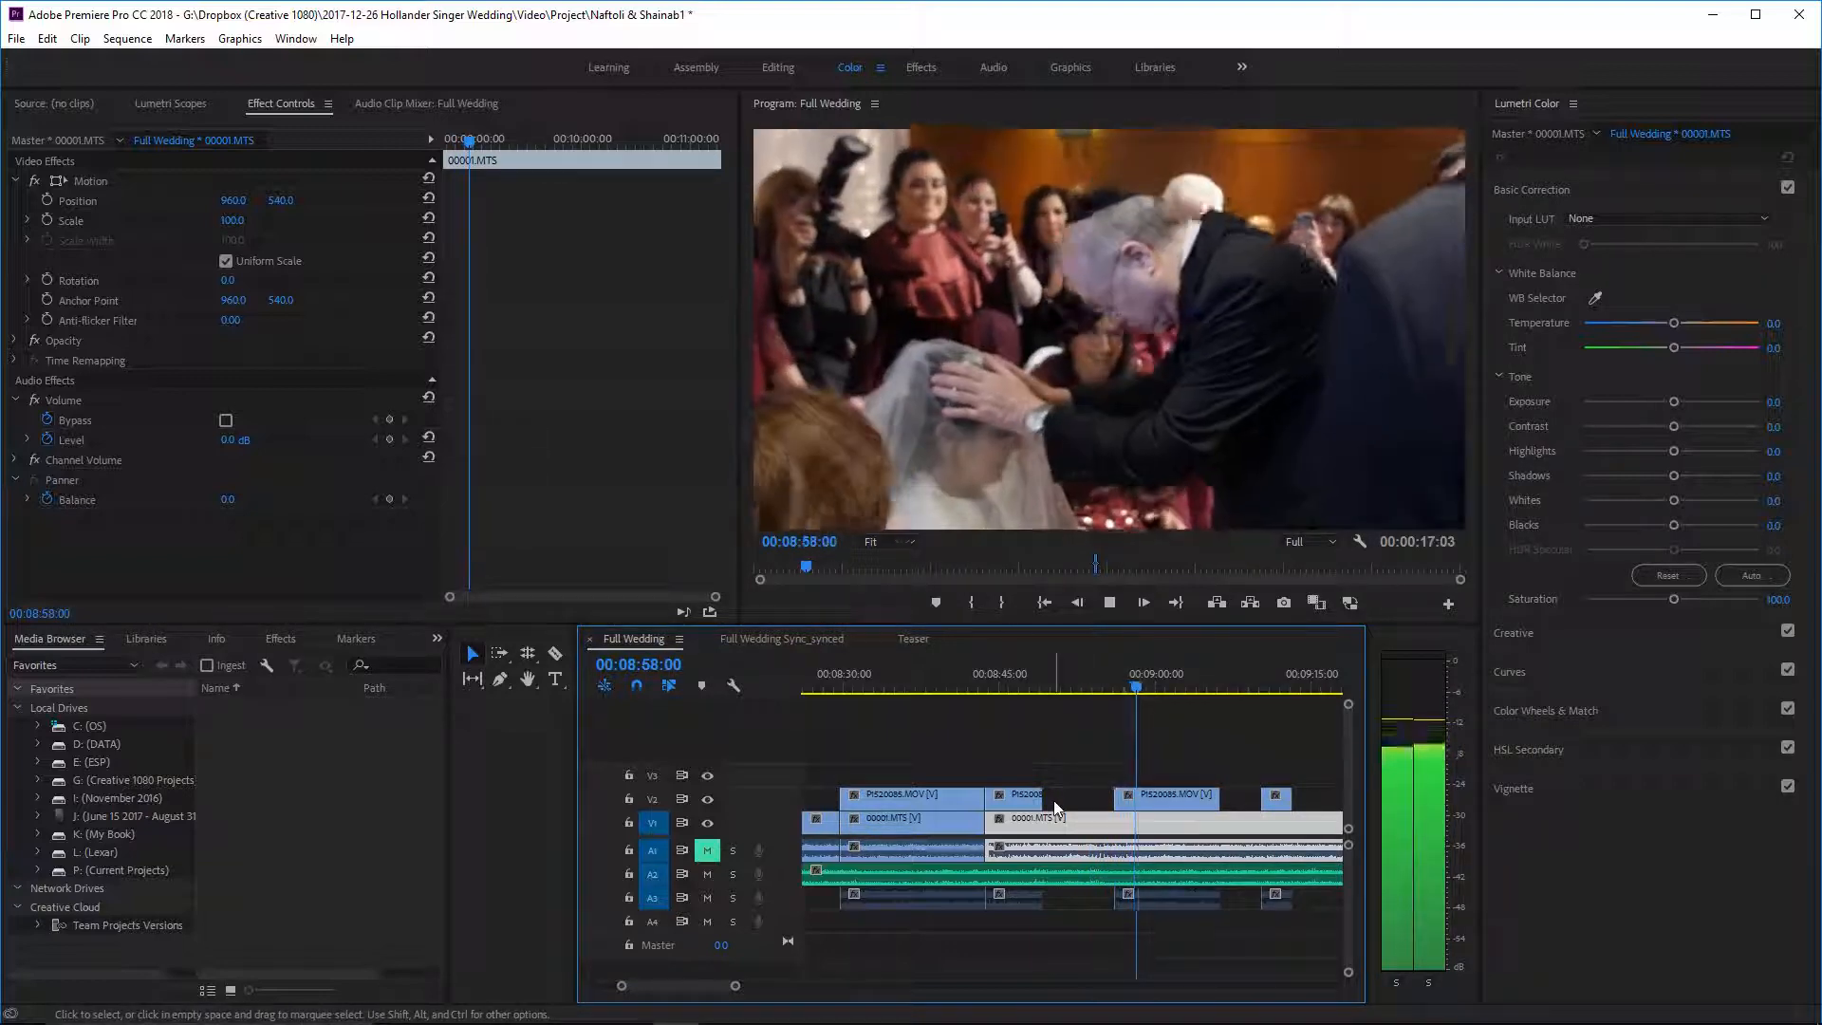
{"action": "scroll", "coordinate": [1056, 802], "scroll_direction": "down", "scroll_amount": 2}
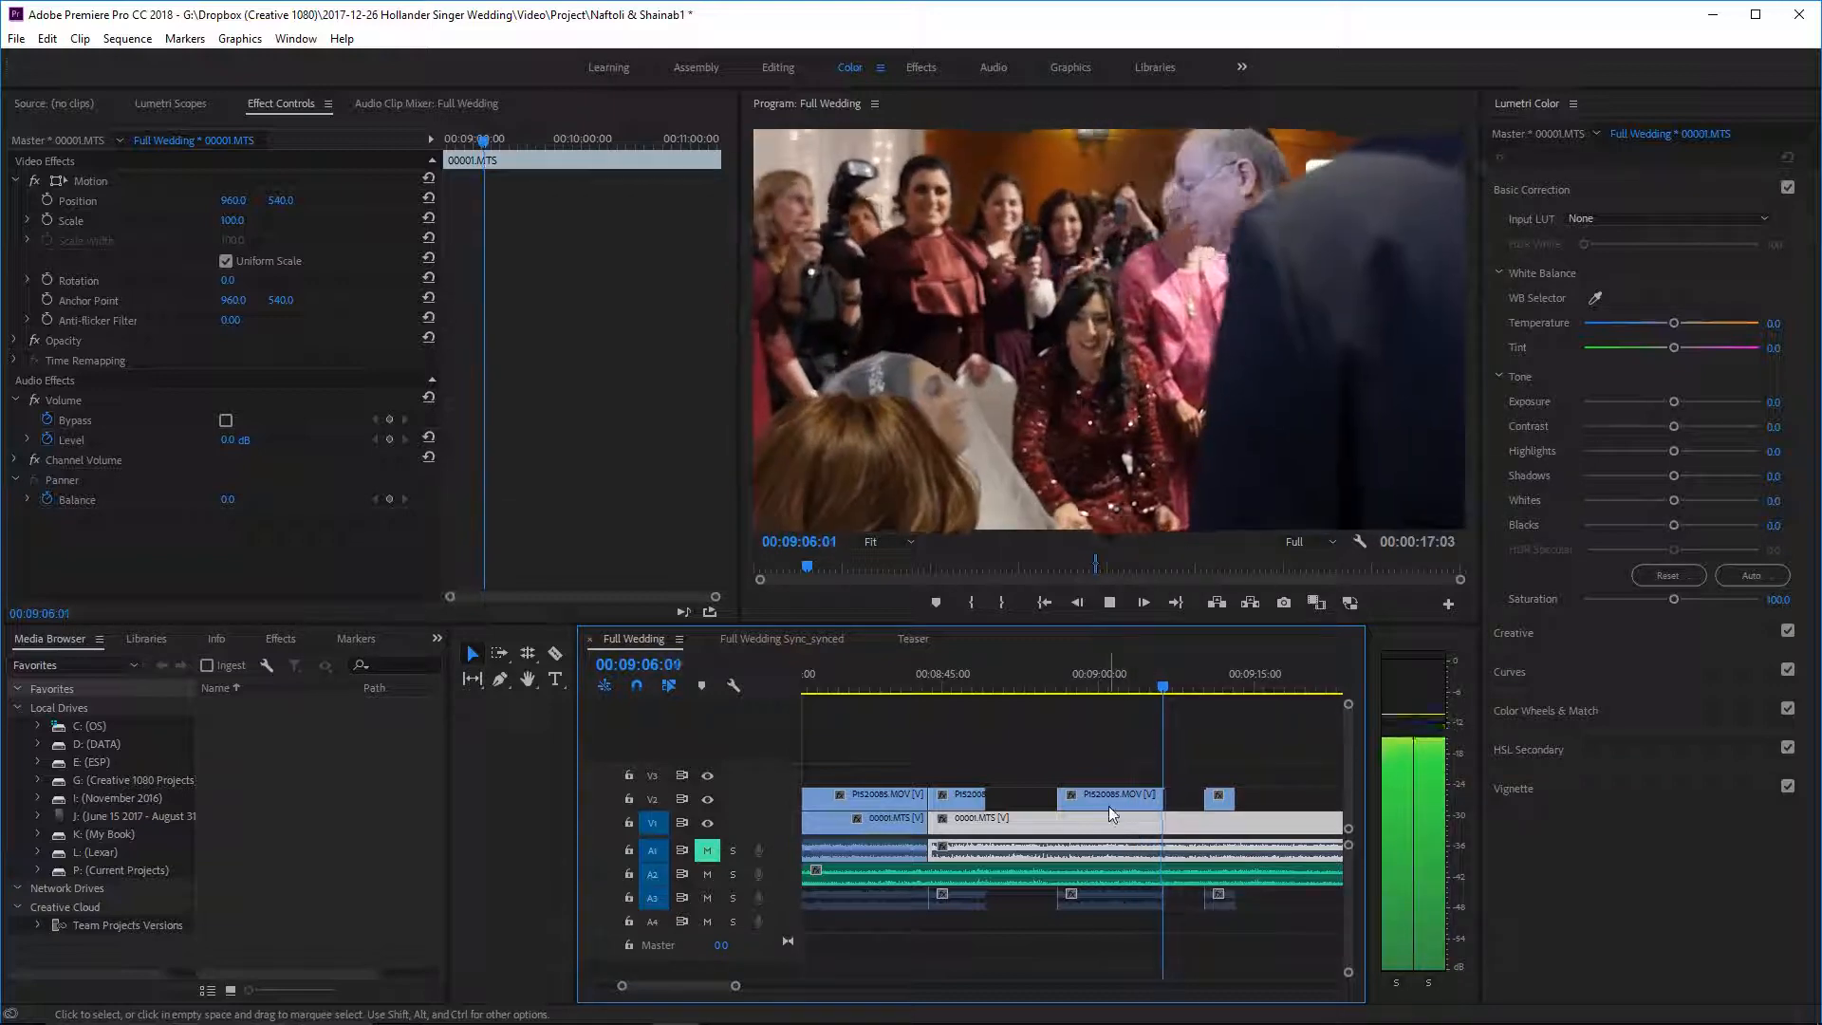
{"action": "scroll", "coordinate": [1105, 790], "scroll_direction": "down", "scroll_amount": 3}
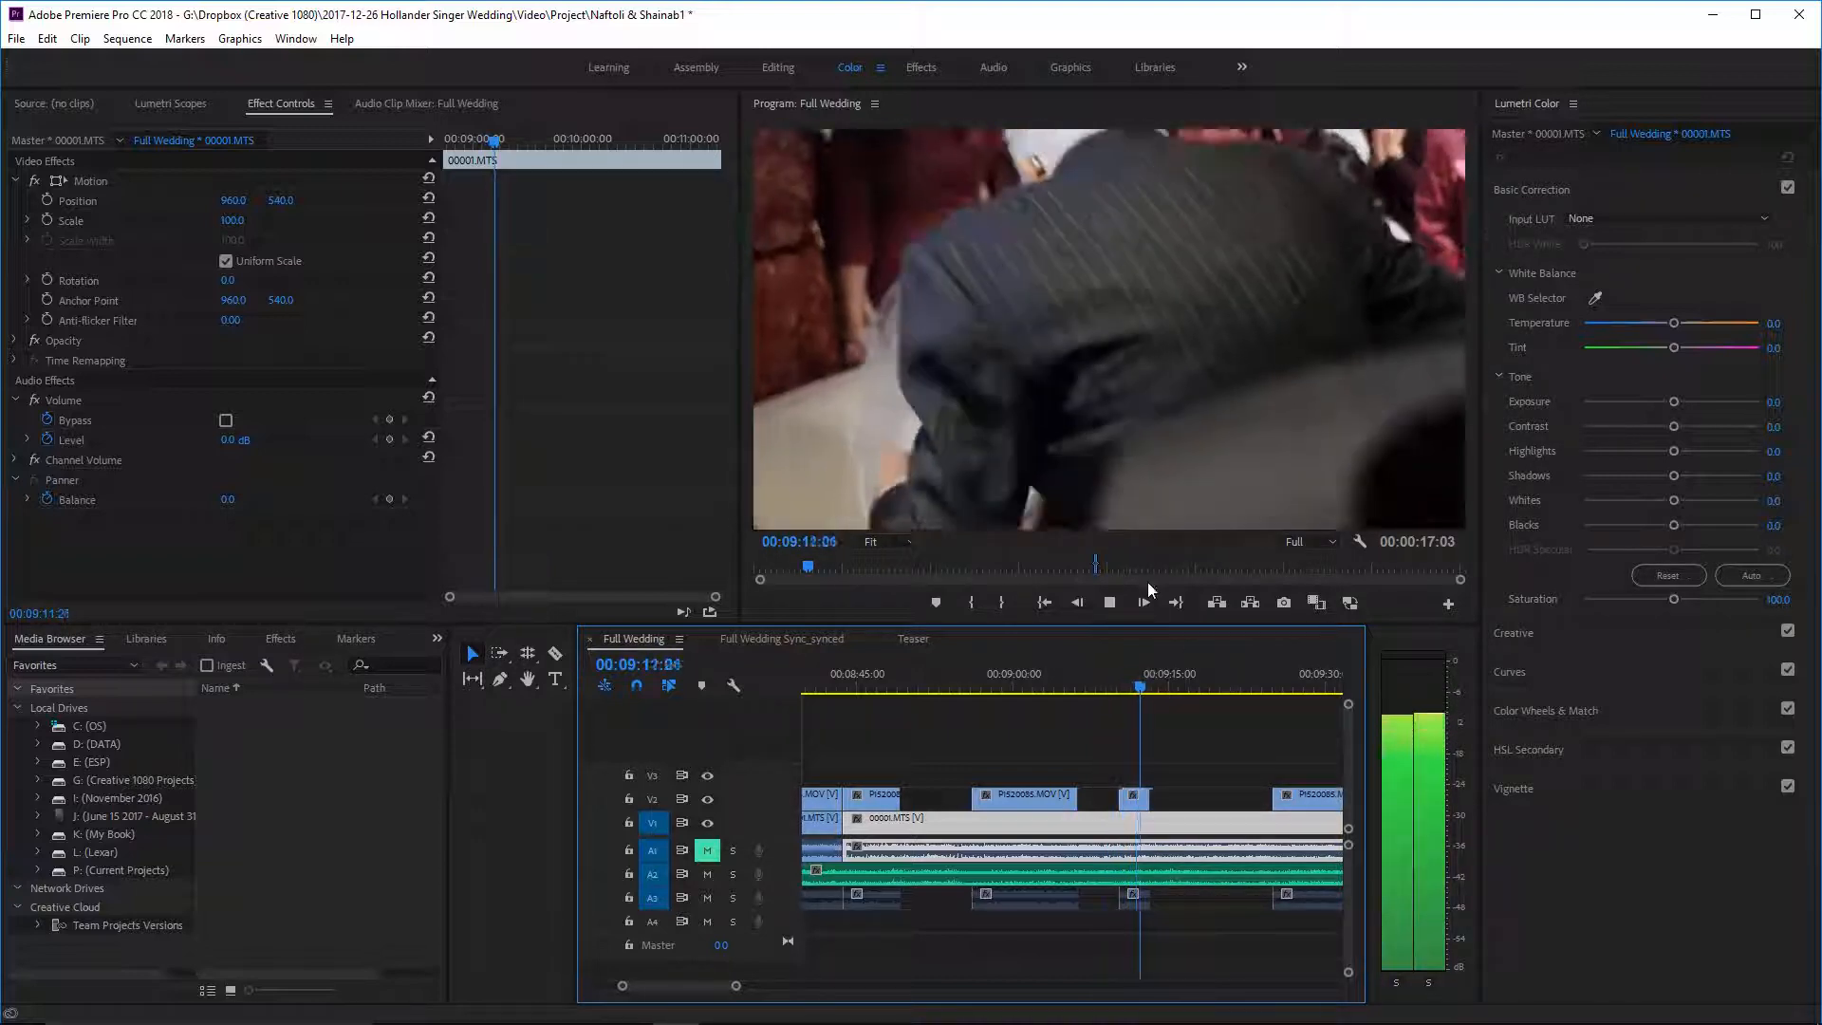
{"action": "left_click_drag", "start_coordinate": [1142, 683], "coordinate": [1127, 683]}
{"action": "key", "text": "space"}
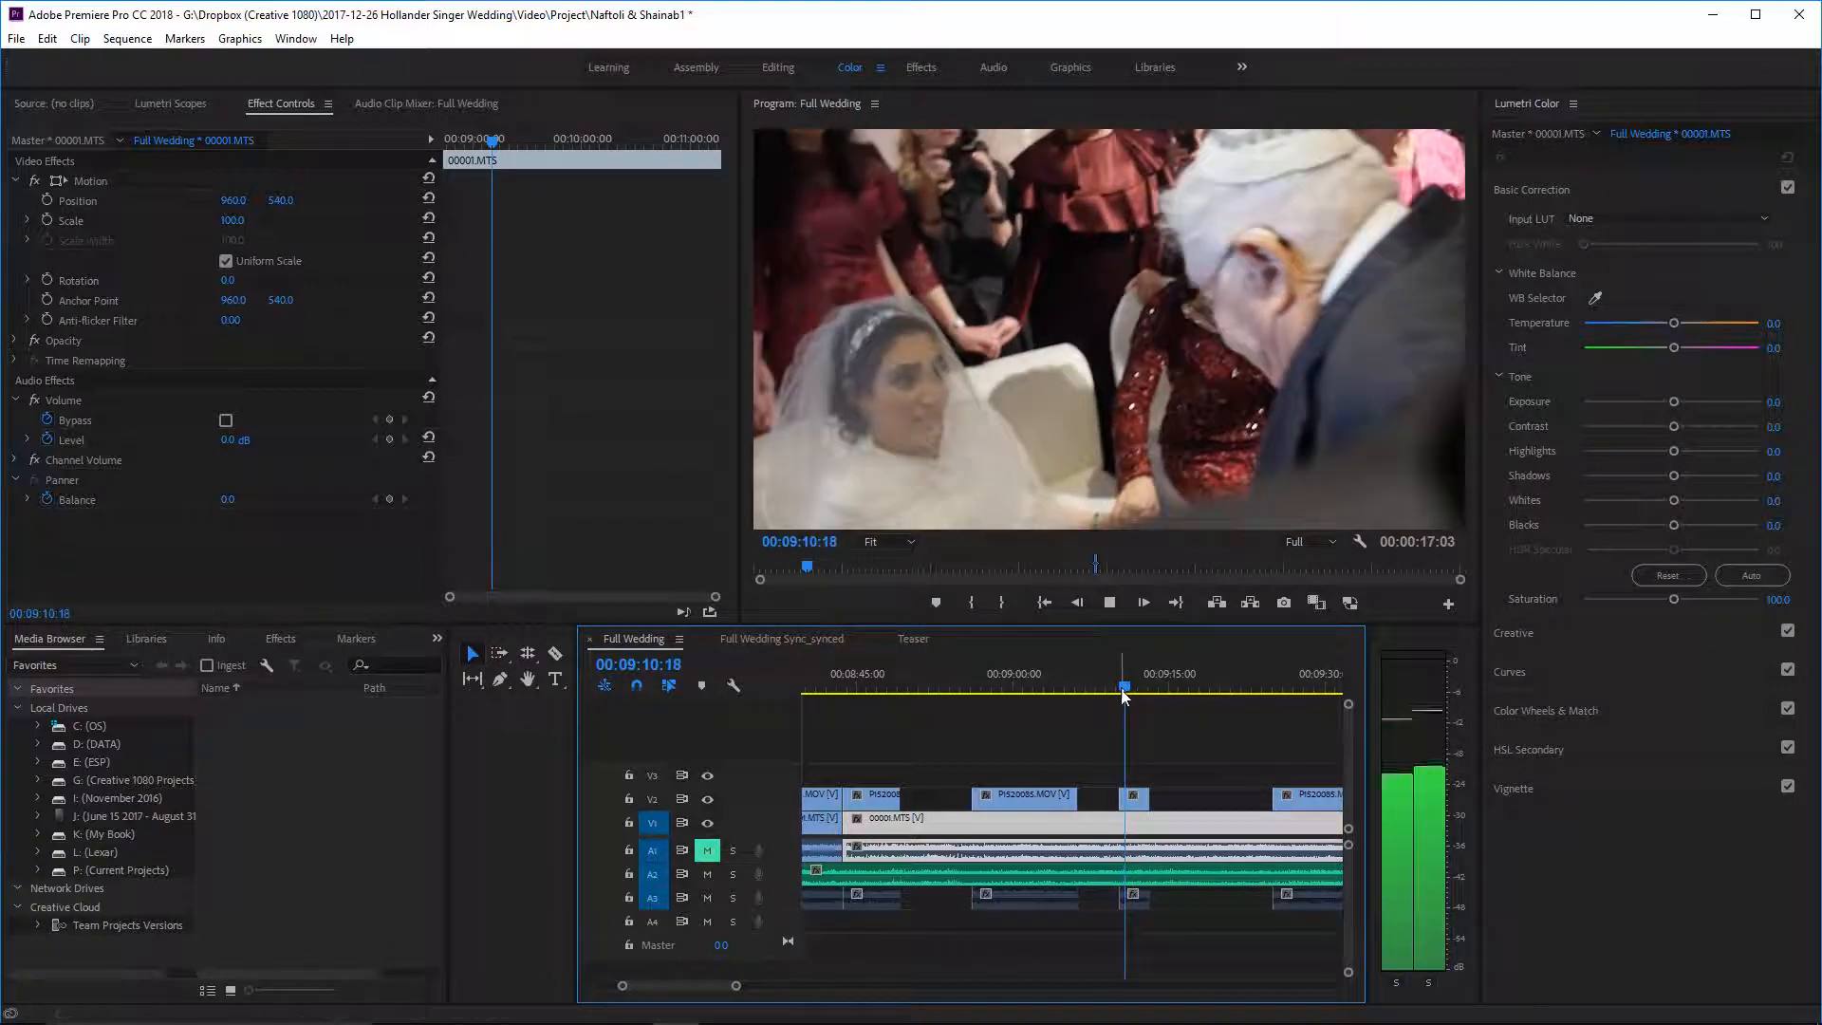
{"action": "left_click", "coordinate": [1118, 787]}
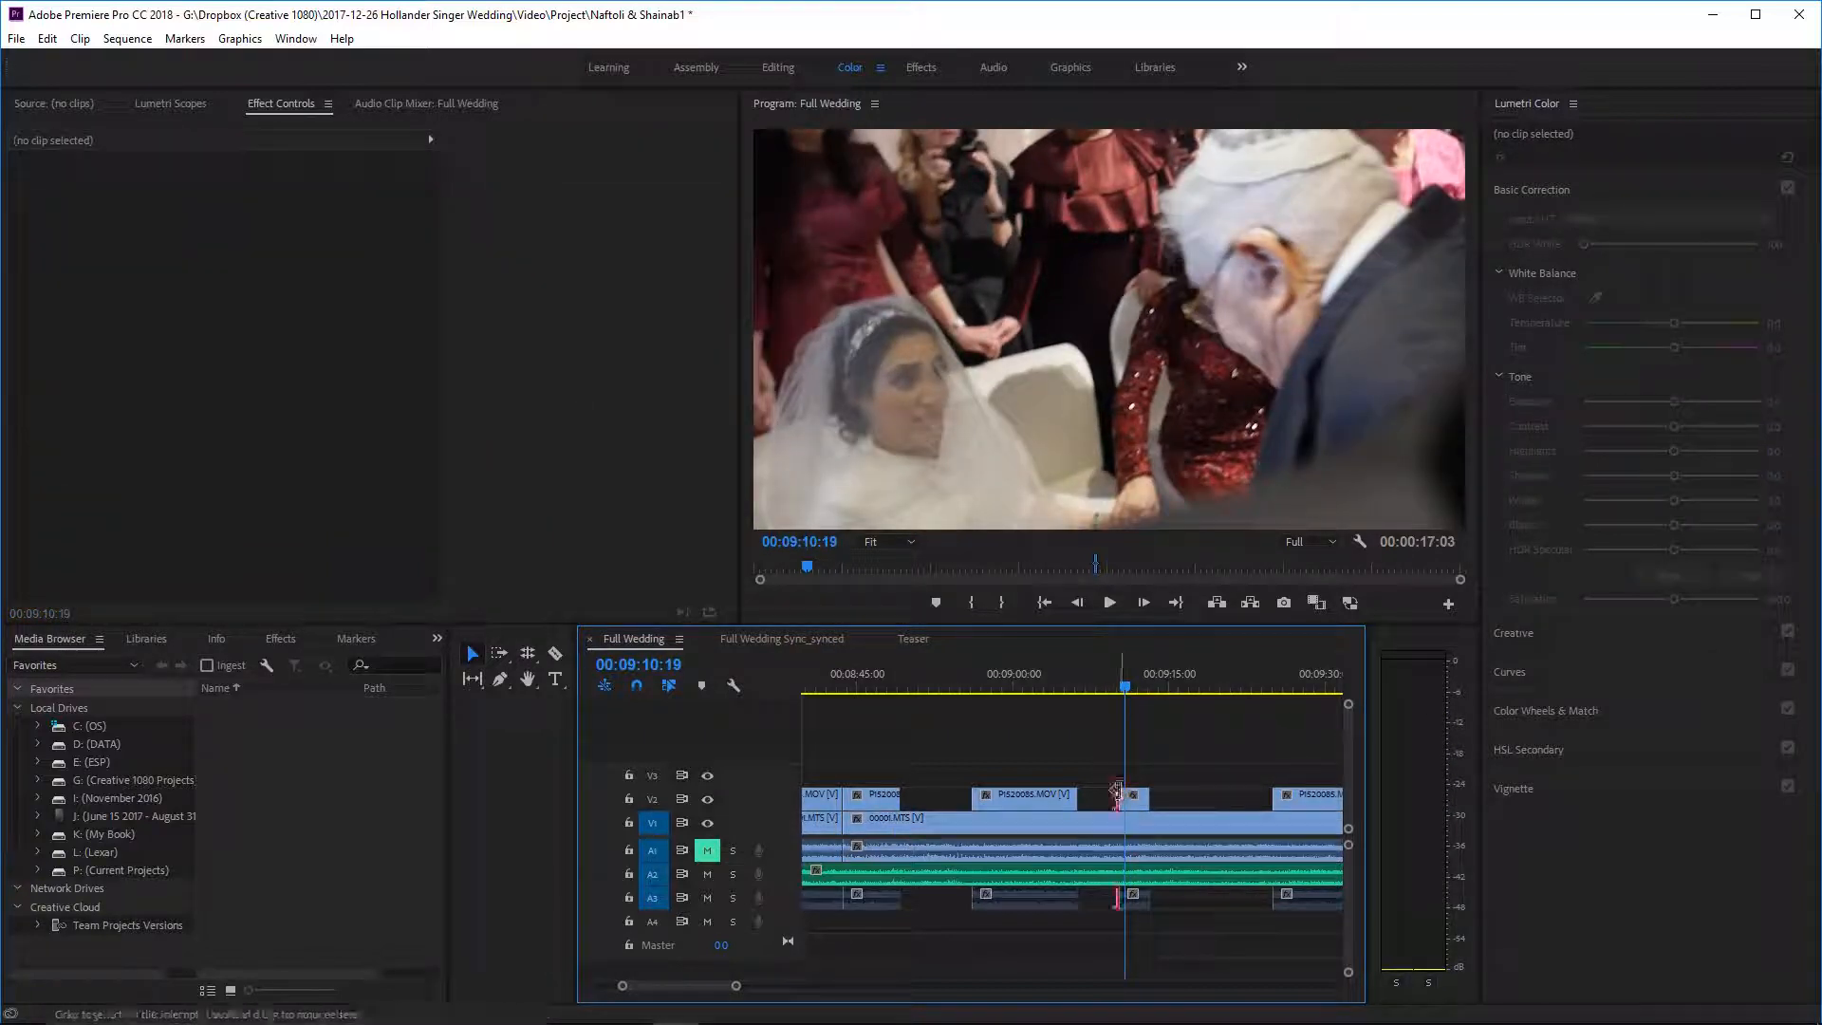
{"action": "left_click", "coordinate": [1088, 685]}
{"action": "key", "text": "space"}
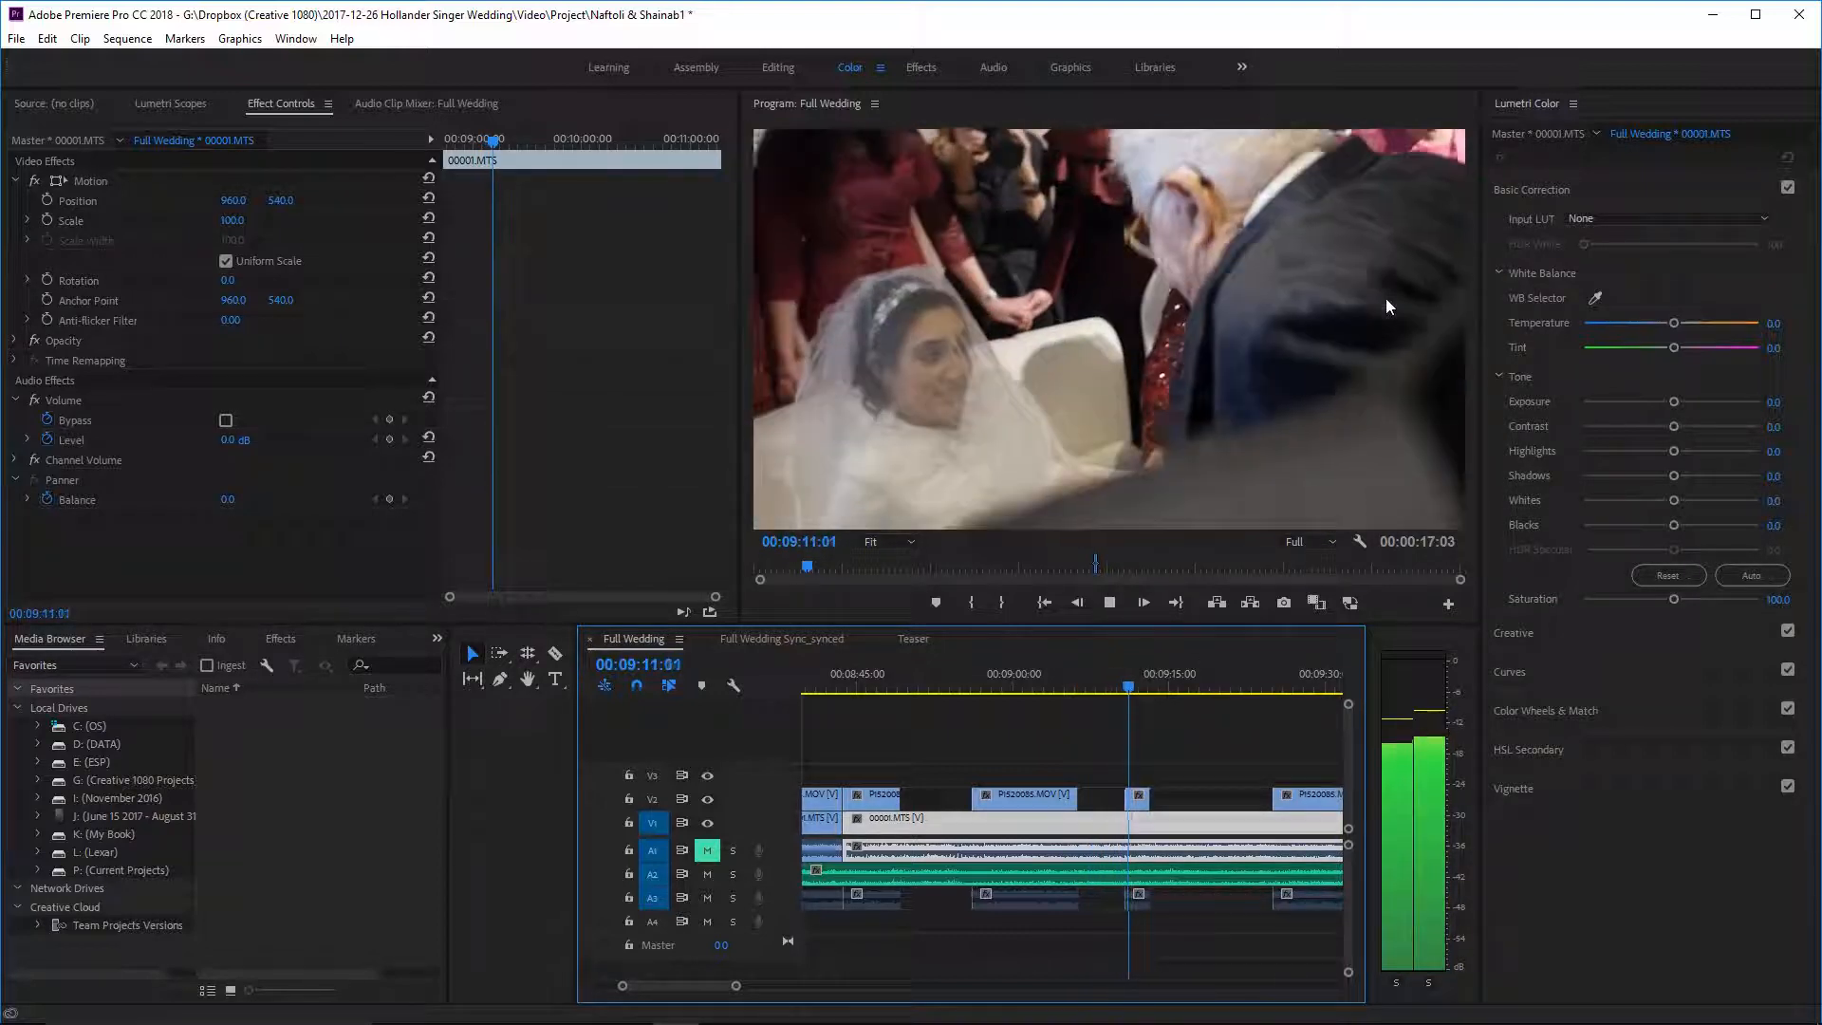
- Review the footage past the short V2 clip and split the V1 clip at 00:09:16:11
{"action": "scroll", "coordinate": [1224, 752], "scroll_direction": "down", "scroll_amount": 1}
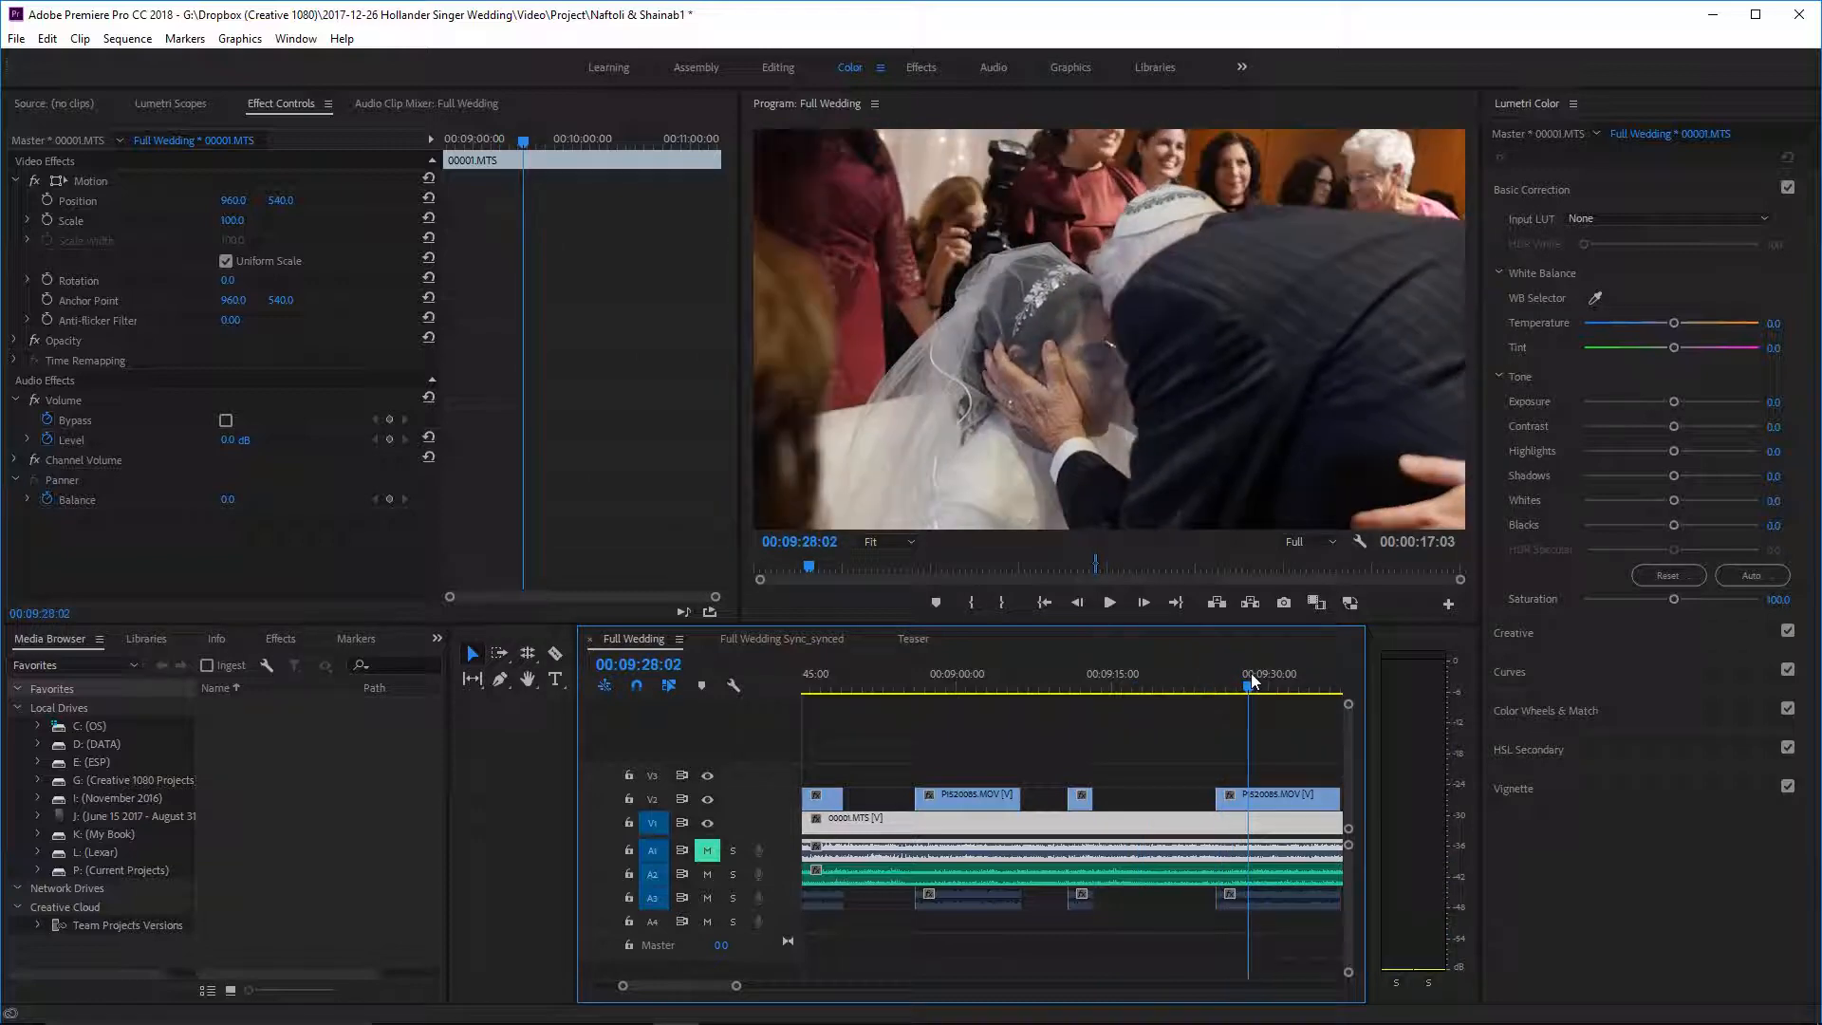
{"action": "left_click", "coordinate": [1132, 674]}
{"action": "left_click_drag", "start_coordinate": [1135, 674], "coordinate": [1087, 681]}
{"action": "key", "text": "space"}
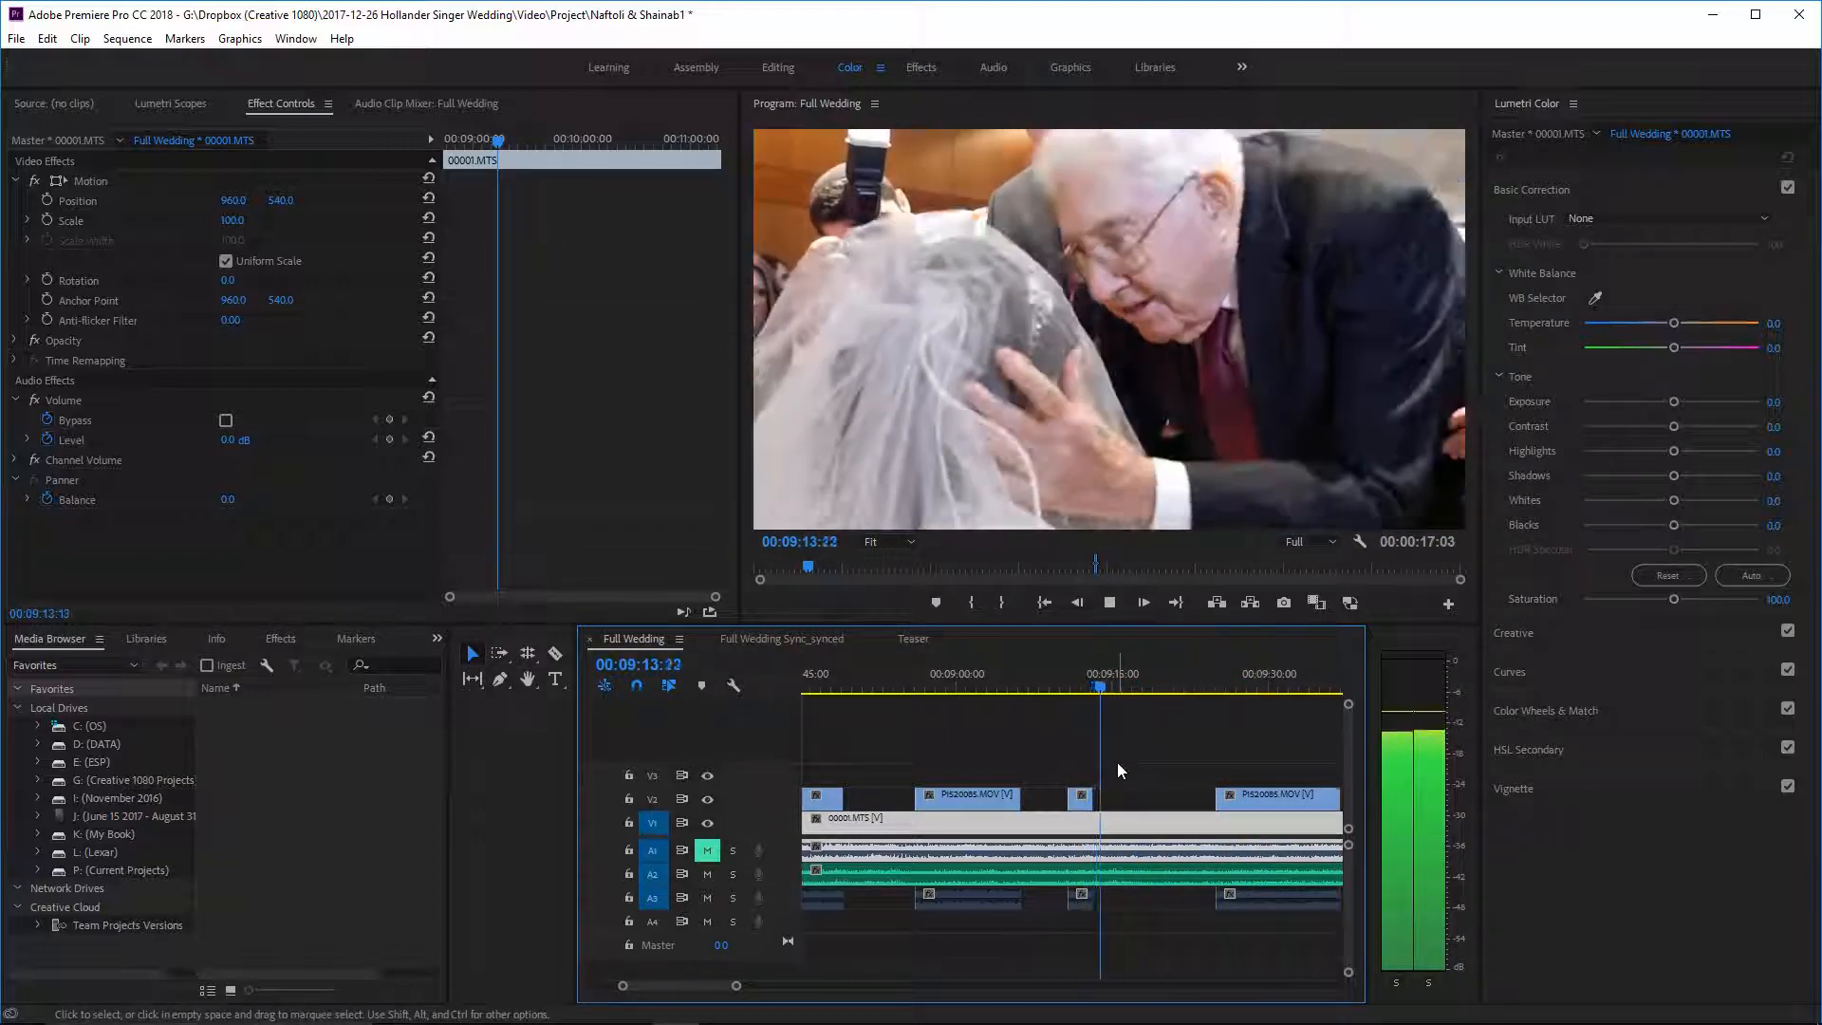
{"action": "key", "text": "c"}
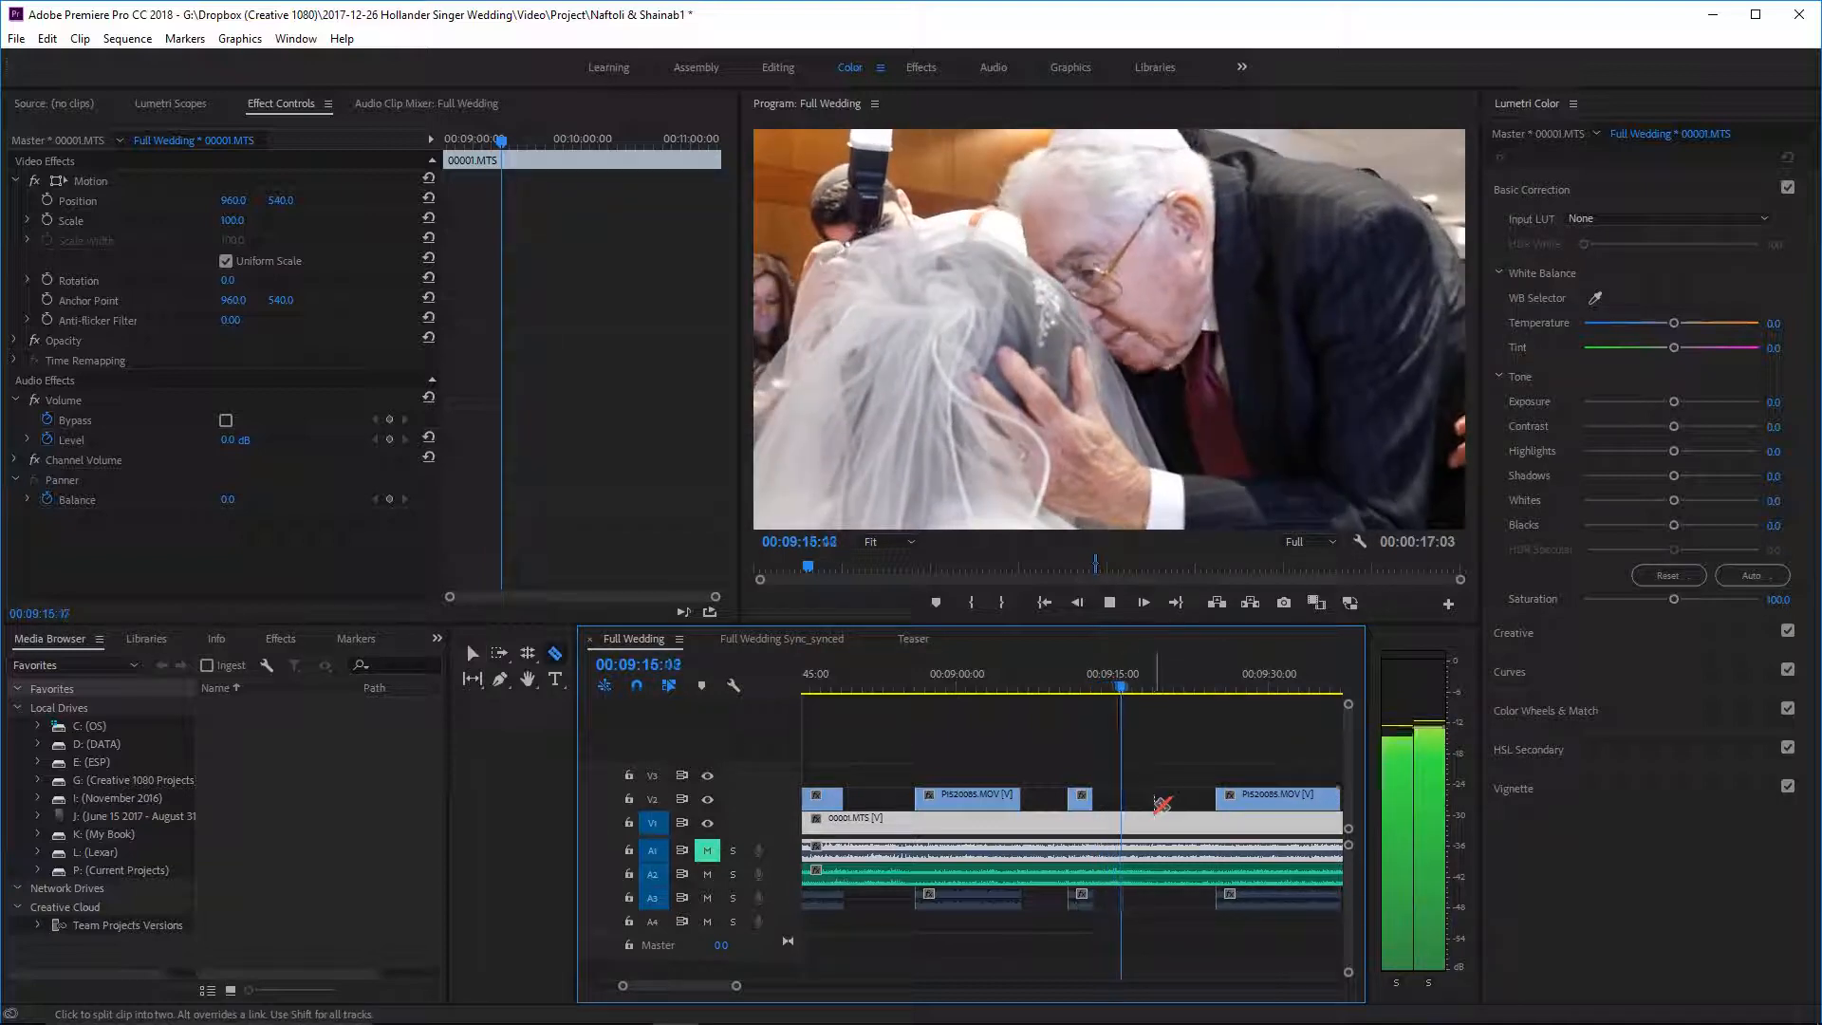
{"action": "left_click", "coordinate": [1133, 822]}
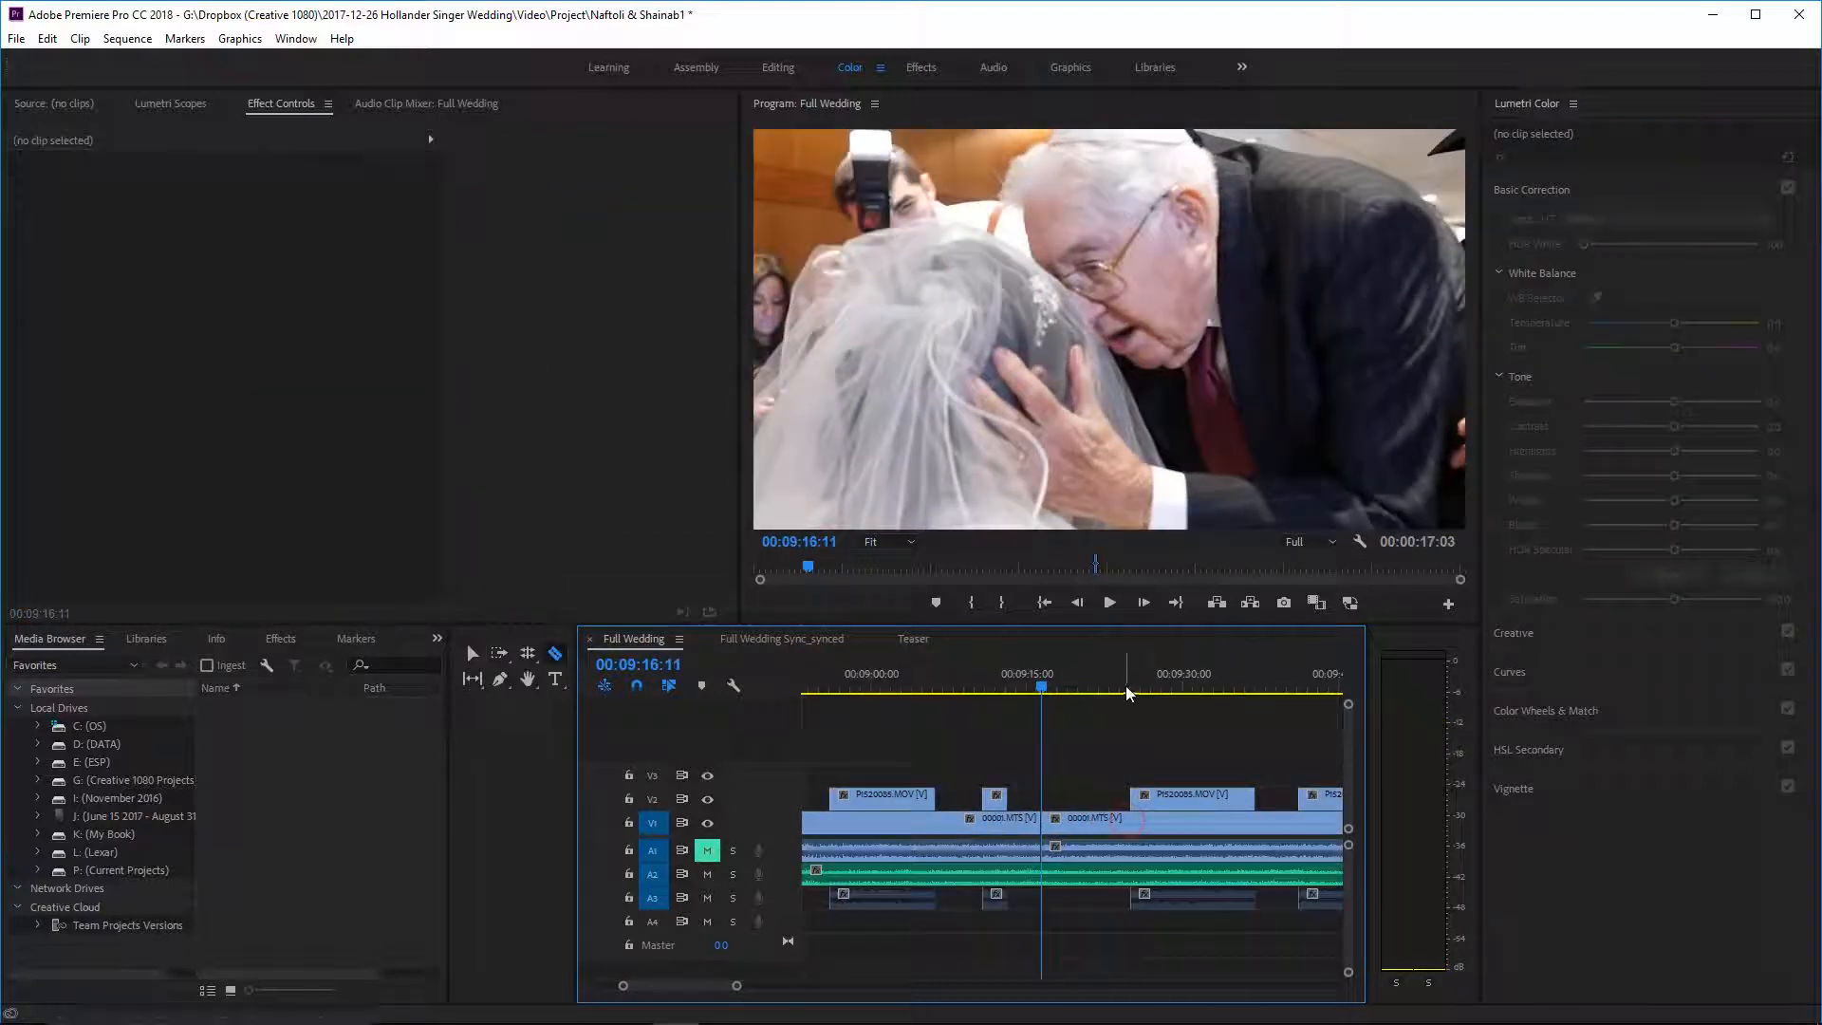
- Trim the starts of the next V2 clip and the V1 clip after the split to about 00:09:30, close the gap, and play the cut
{"action": "left_click_drag", "start_coordinate": [1129, 694], "coordinate": [1182, 704]}
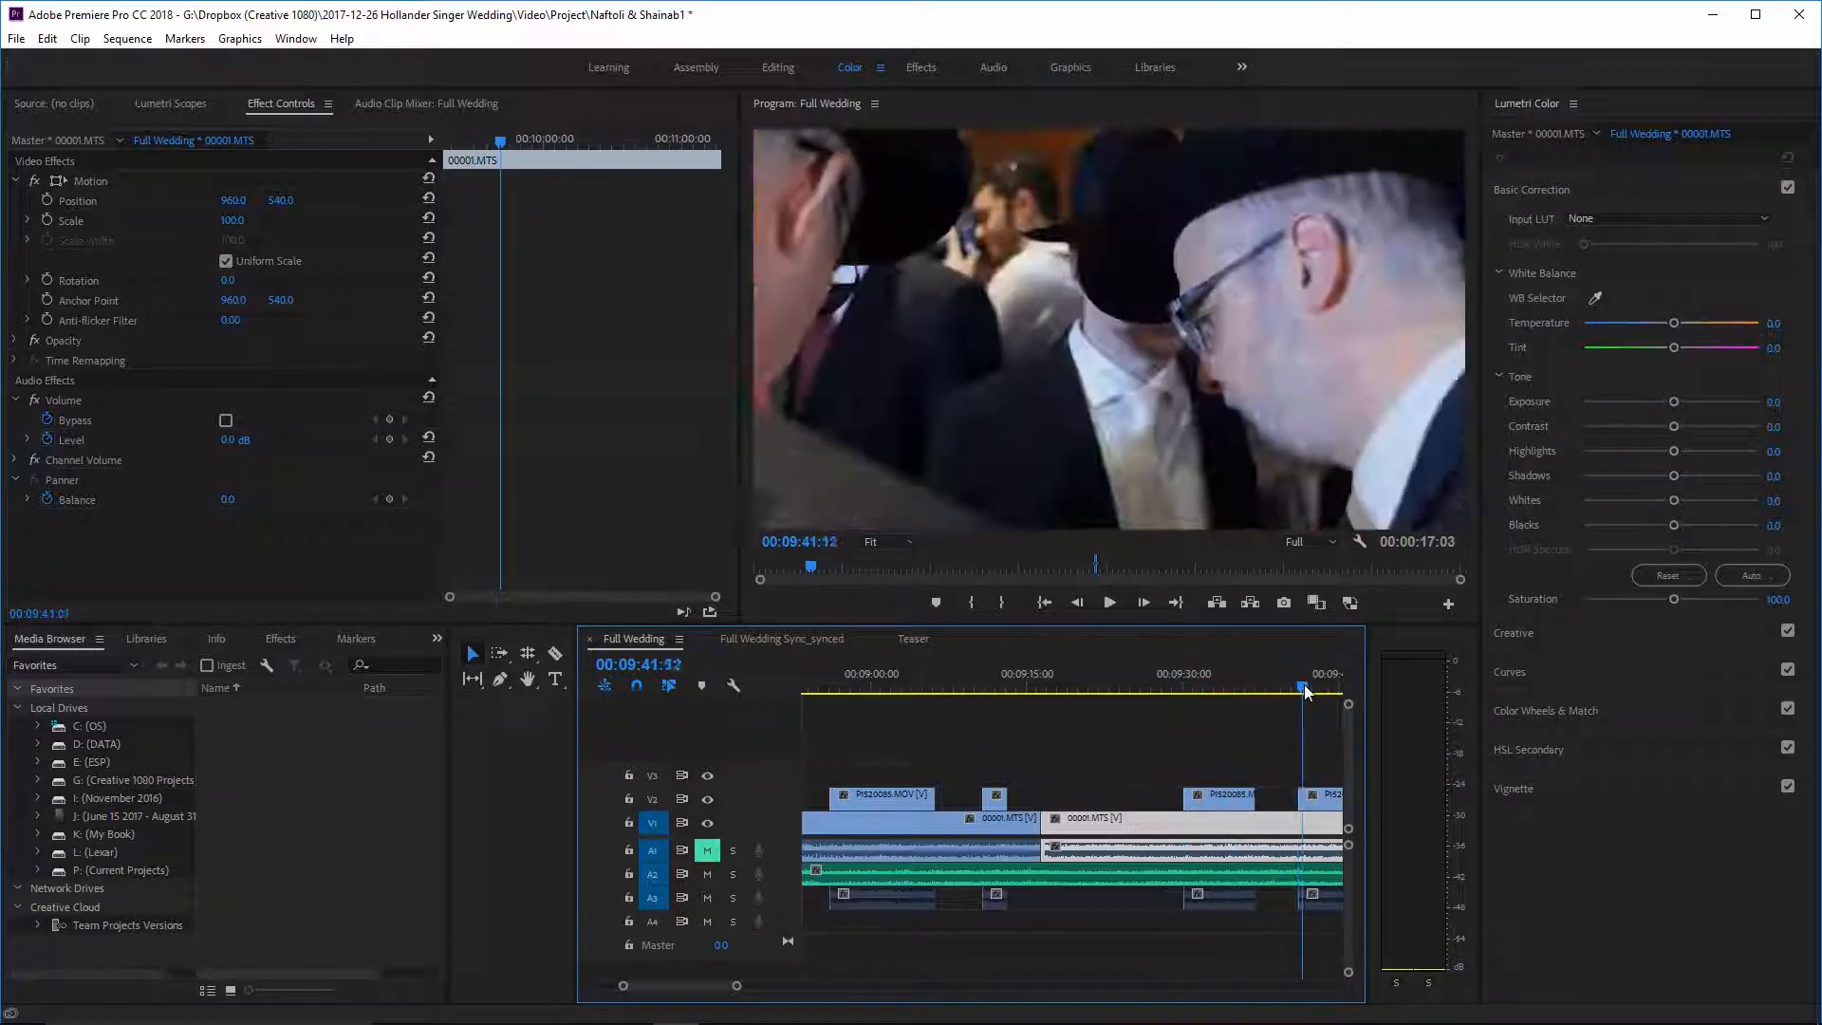
{"action": "left_click_drag", "start_coordinate": [1306, 683], "coordinate": [1189, 696]}
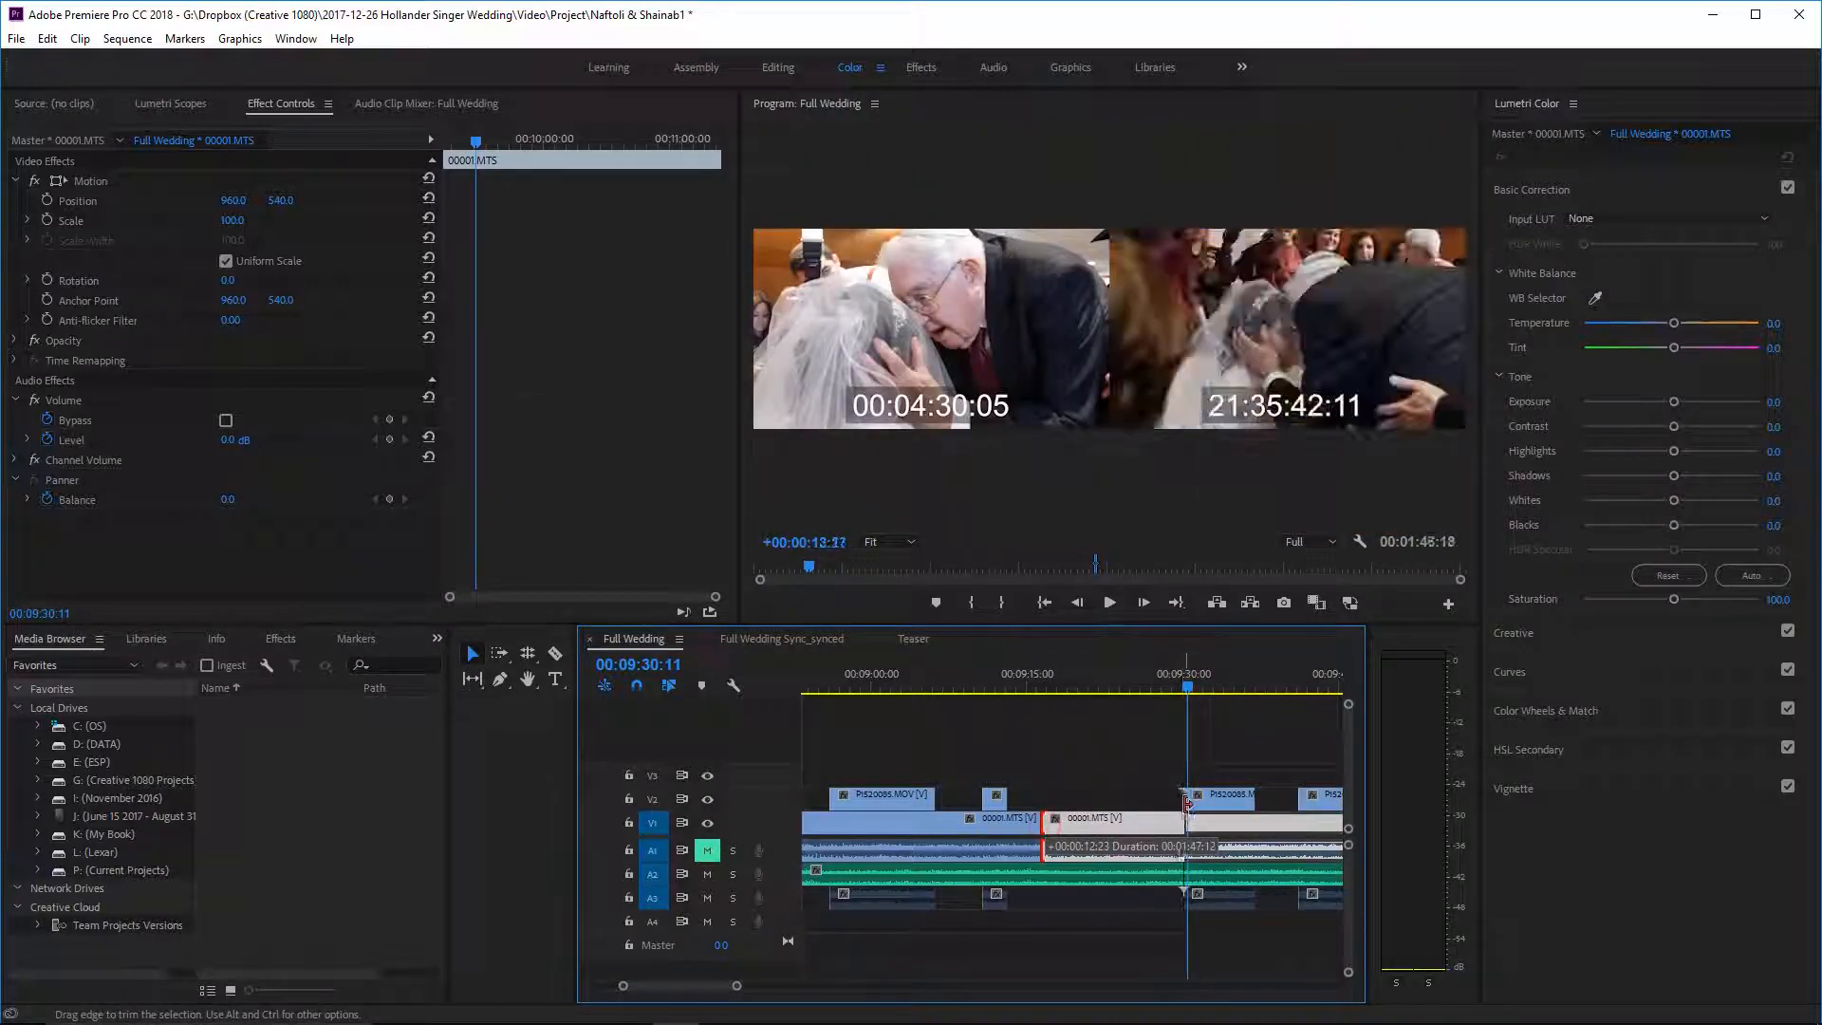
{"action": "right_click", "coordinate": [1154, 817]}
{"action": "left_click", "coordinate": [1167, 824]}
{"action": "left_click_drag", "start_coordinate": [1051, 690], "coordinate": [1021, 680]}
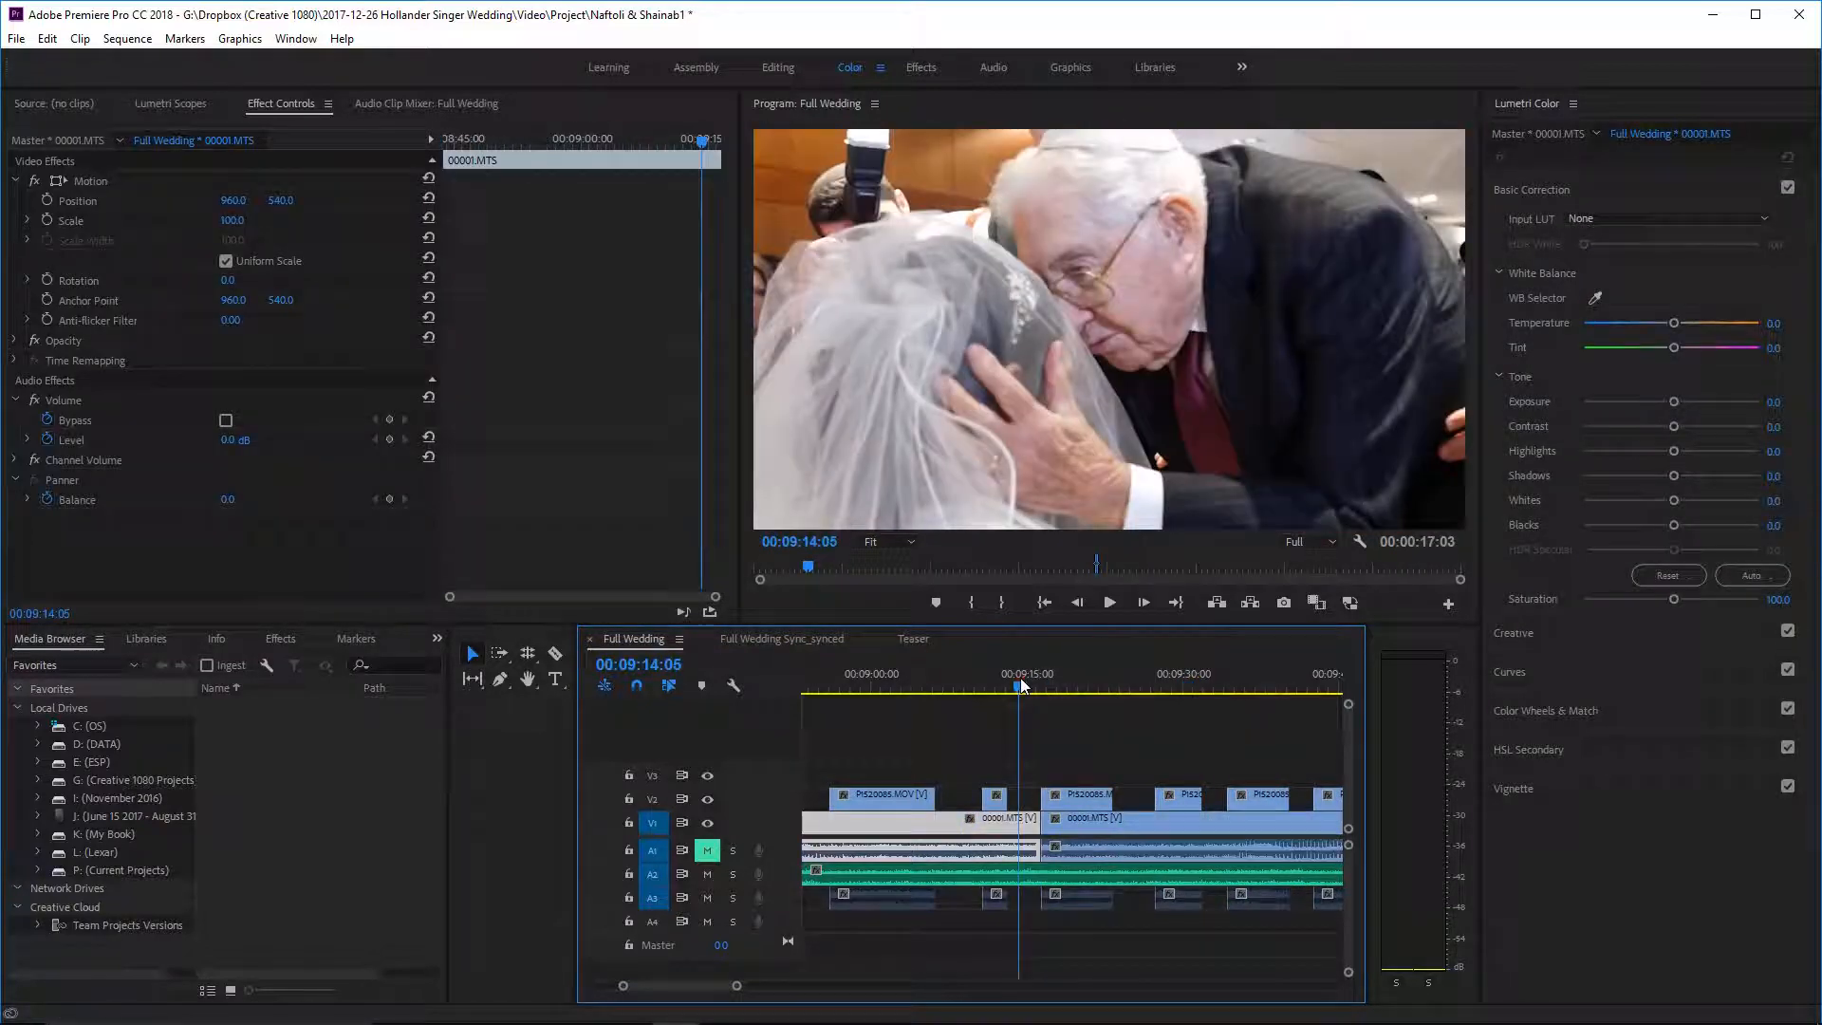
{"action": "key", "text": "space"}
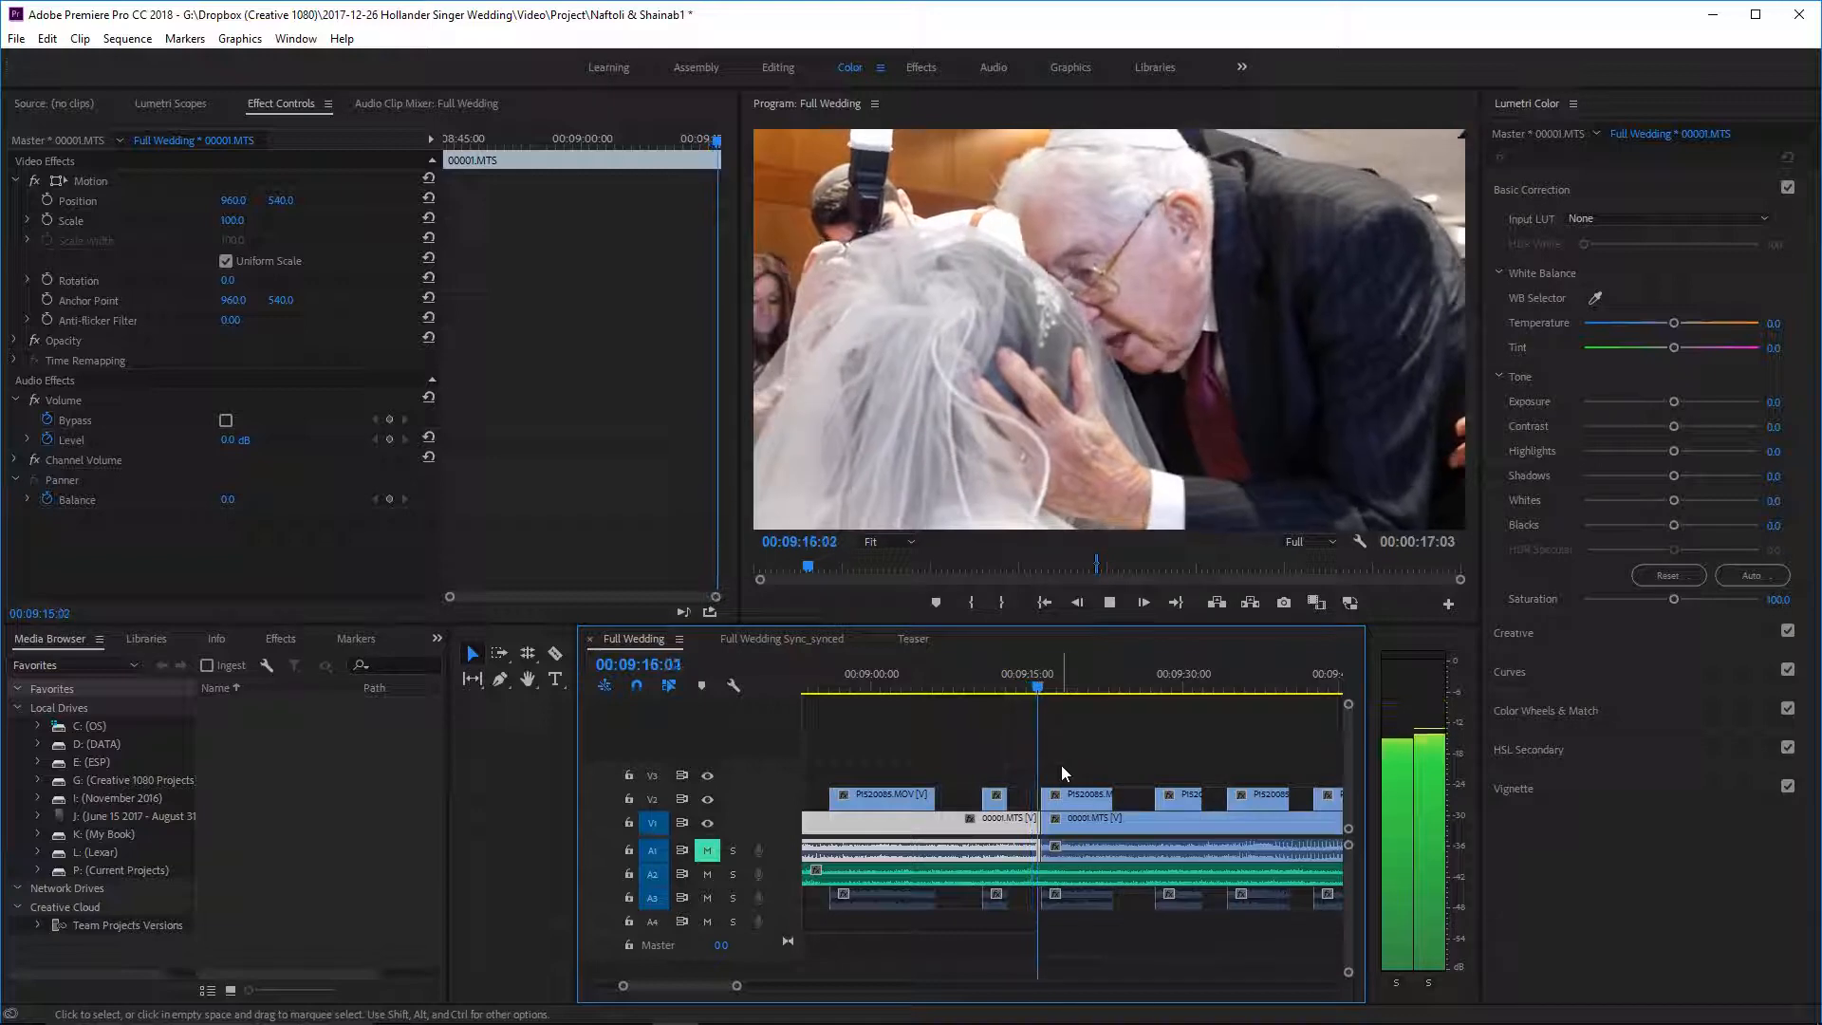
- Split the V2 and V1 clips at 00:09:20:22 and delete the V2 piece after the cut
{"action": "left_click", "coordinate": [1115, 816]}
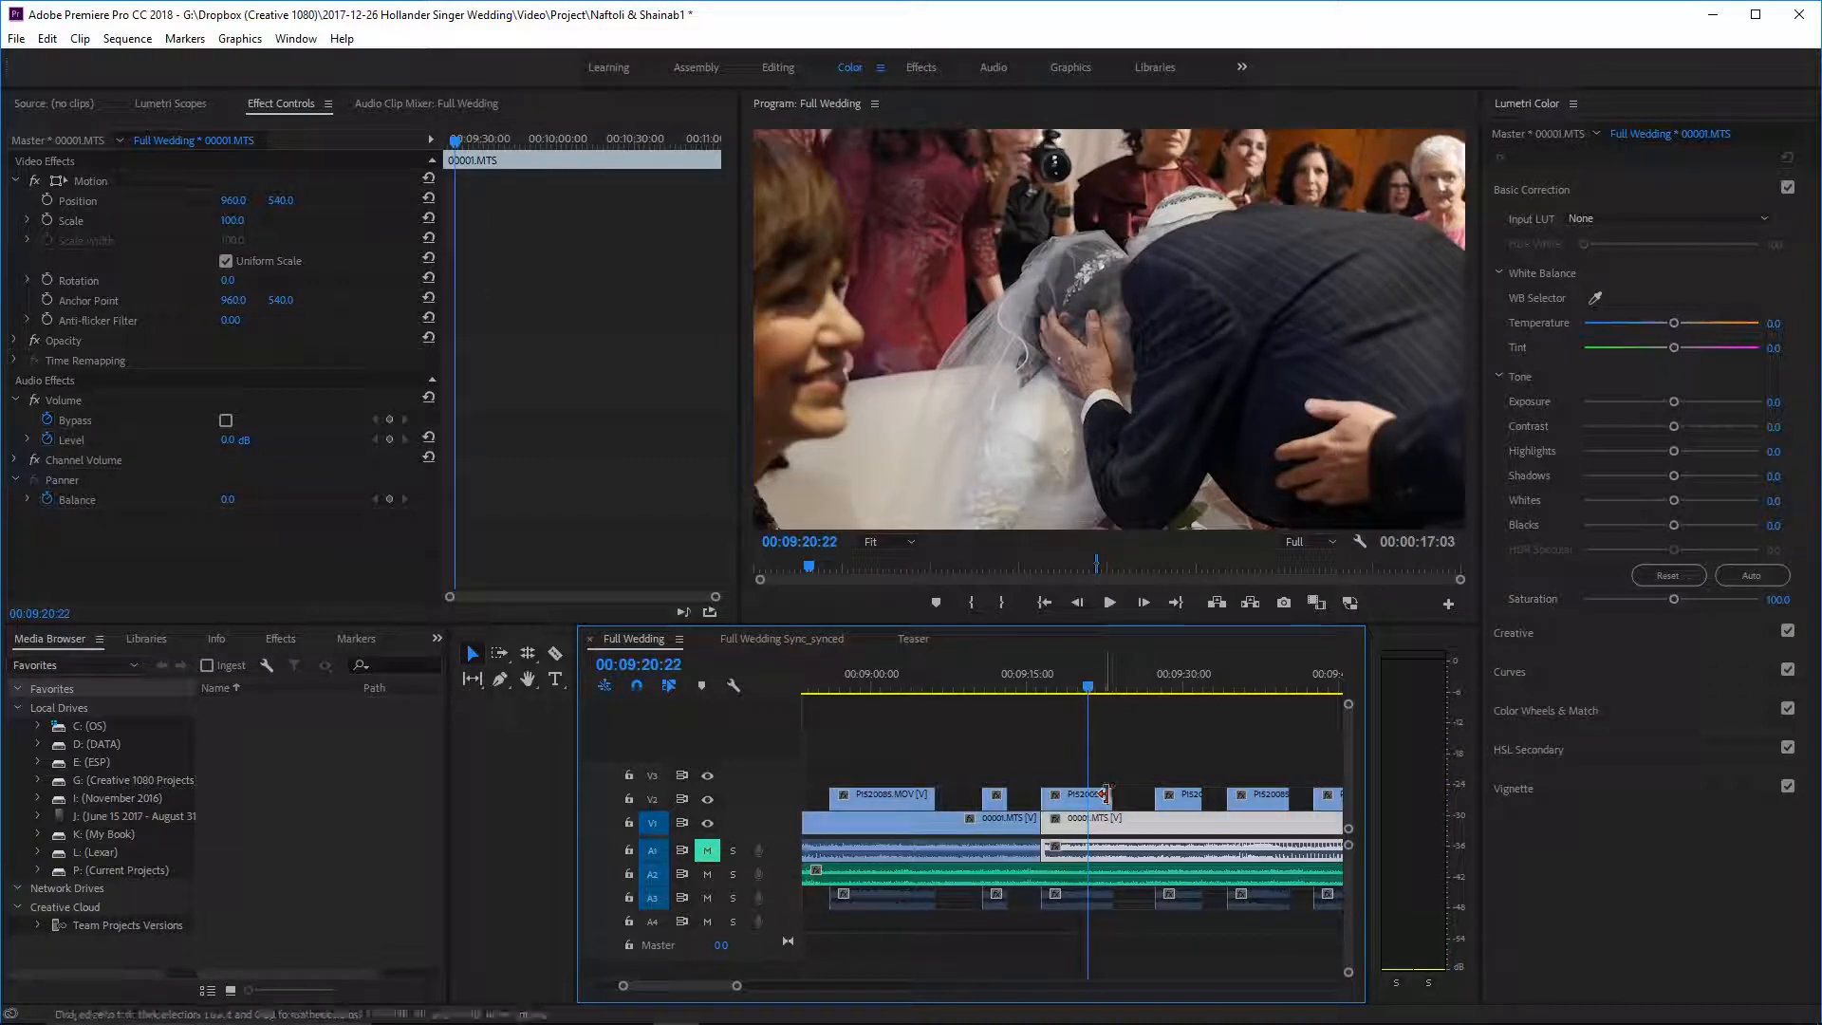
{"action": "key", "text": "c"}
{"action": "left_click", "coordinate": [1097, 799]}
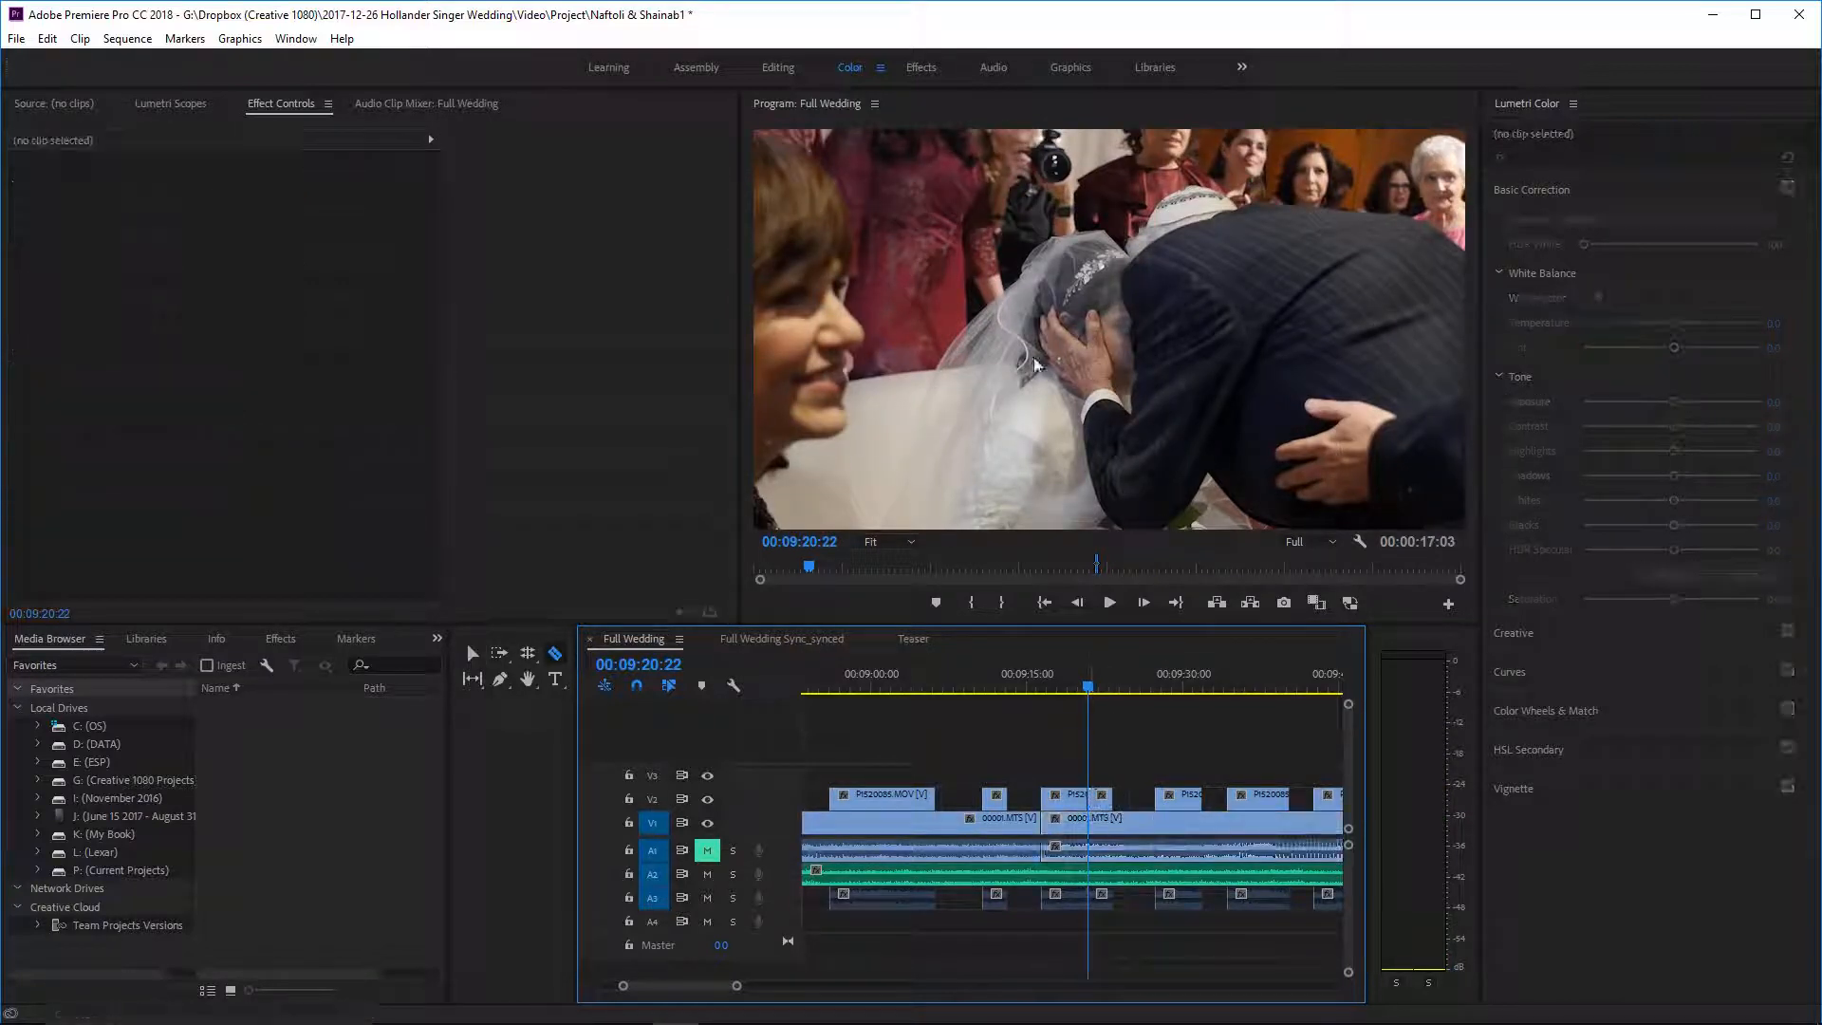
{"action": "left_click", "coordinate": [1103, 799]}
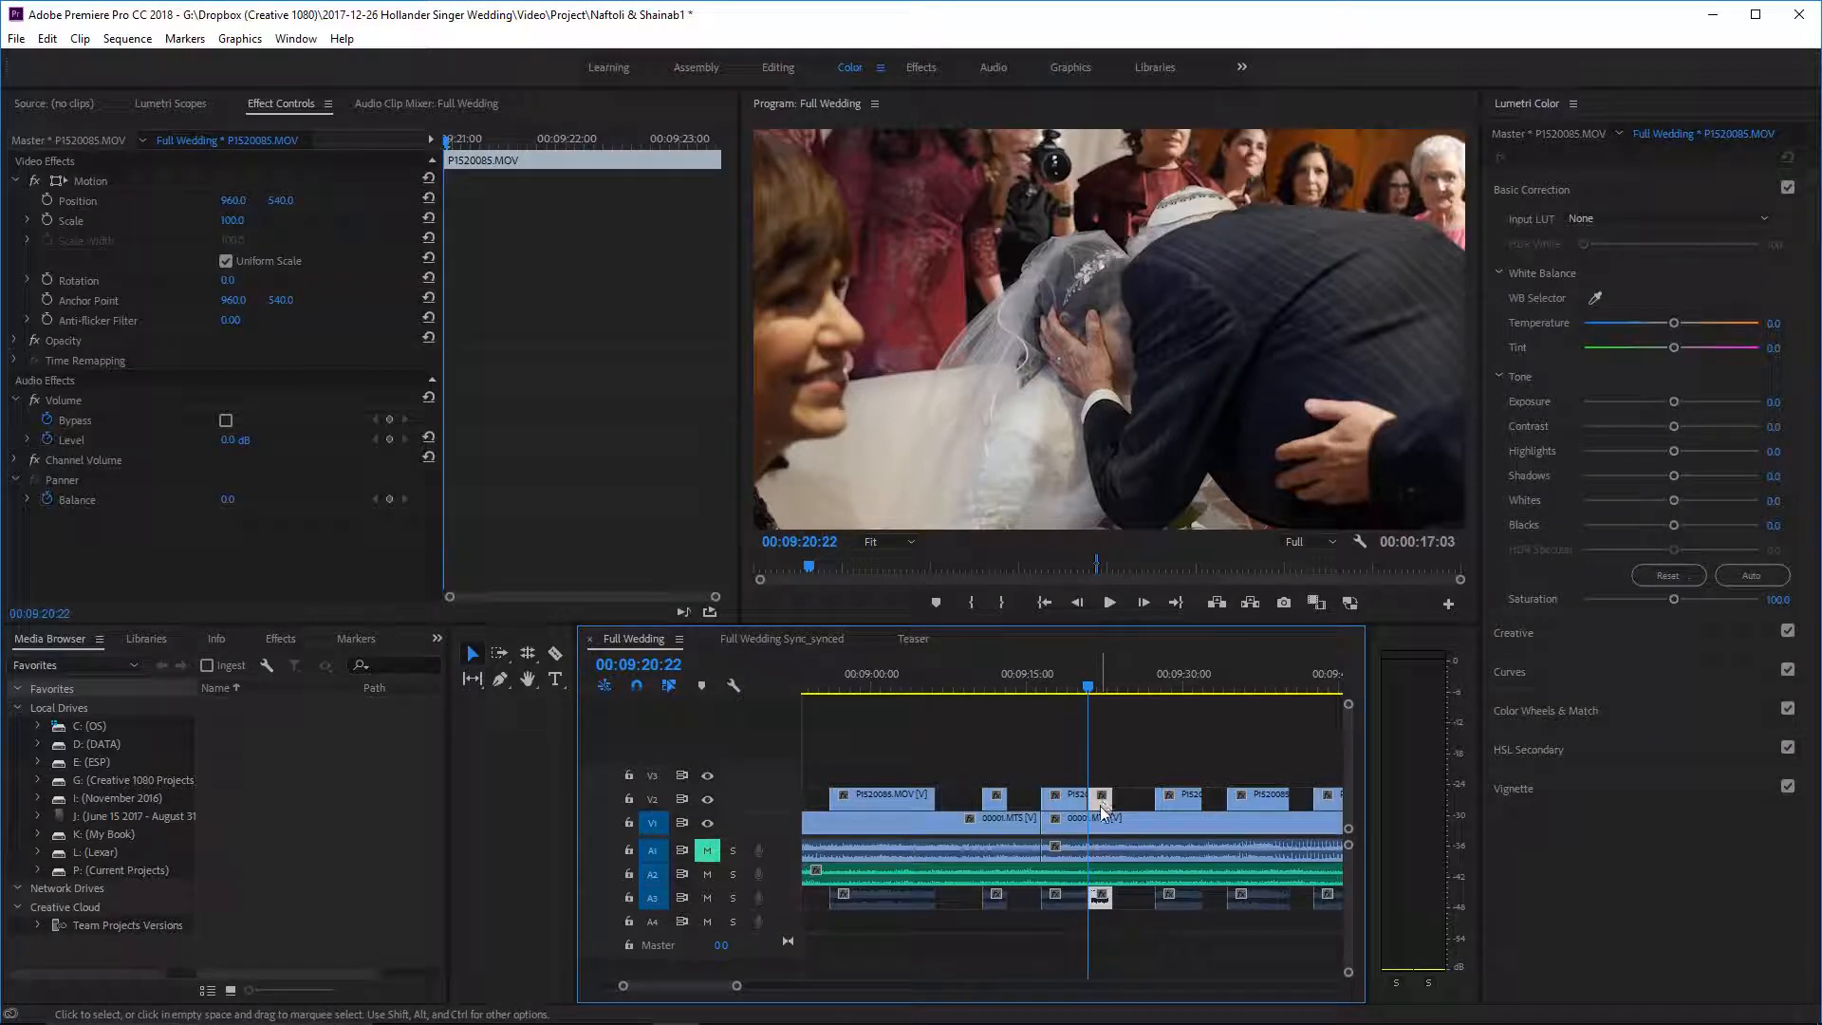
{"action": "key", "text": "ctrl+s"}
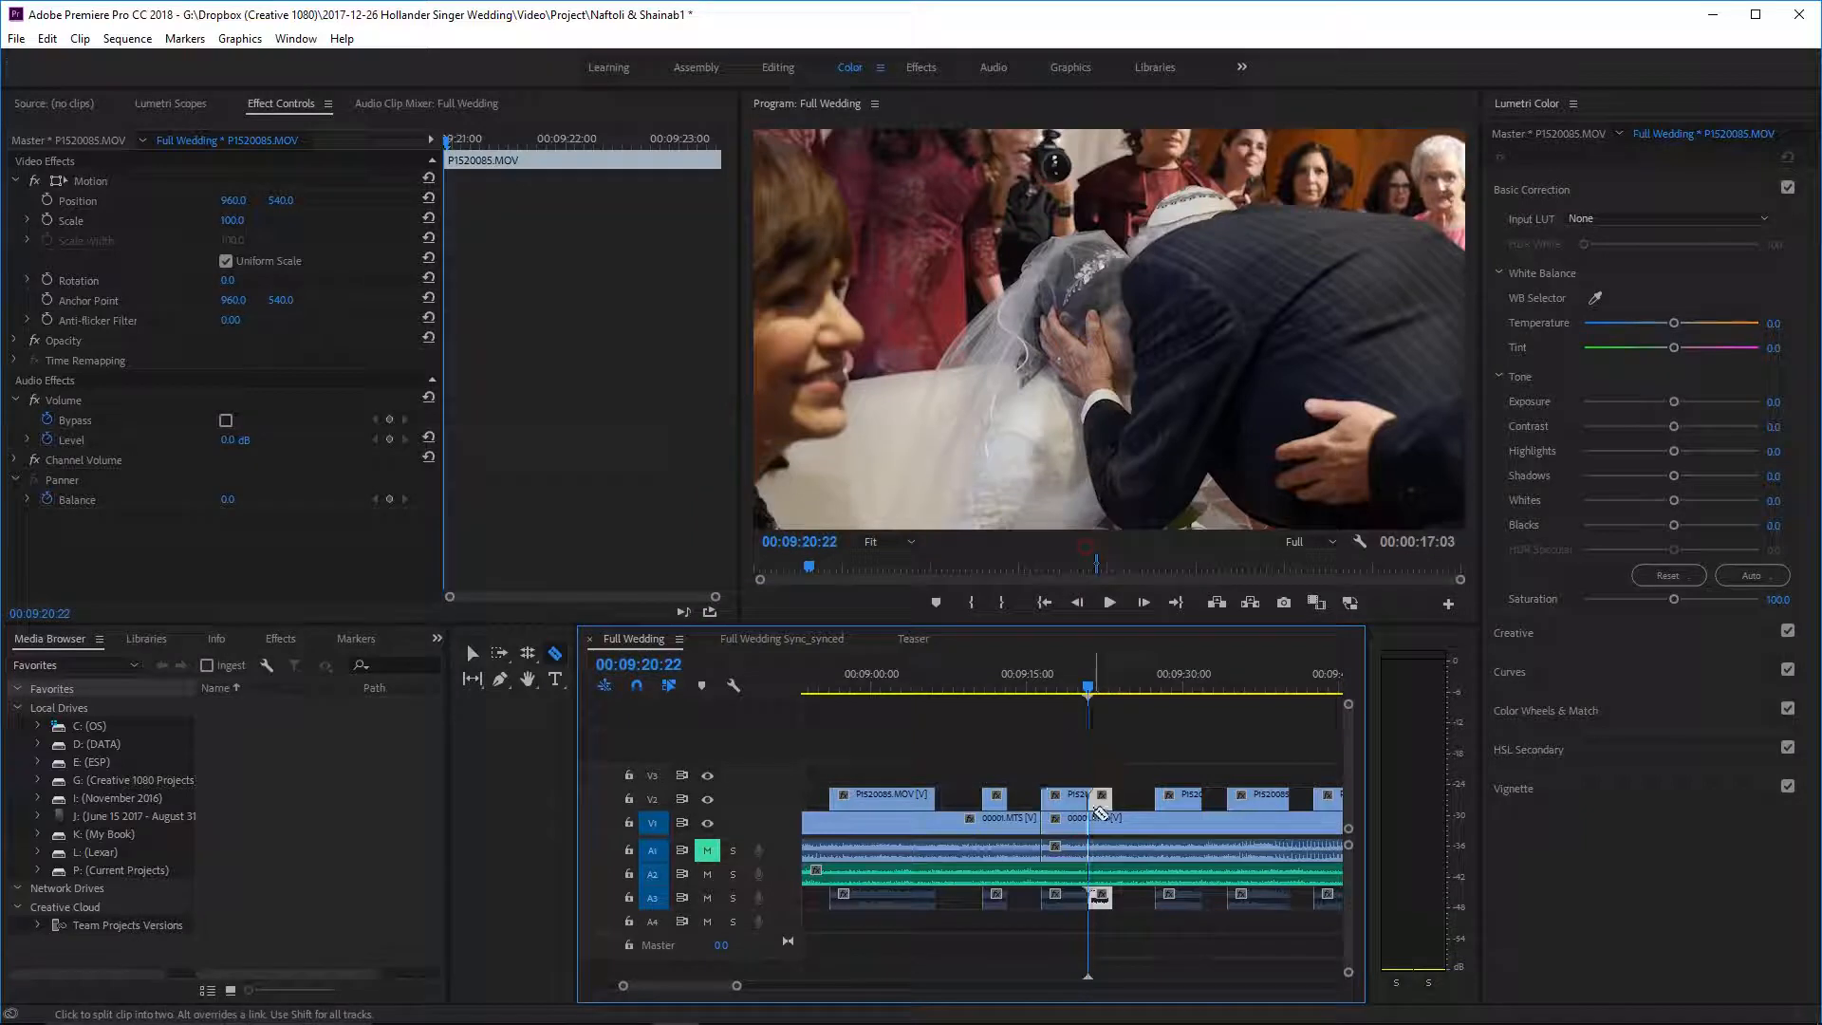
{"action": "left_click", "coordinate": [1089, 826]}
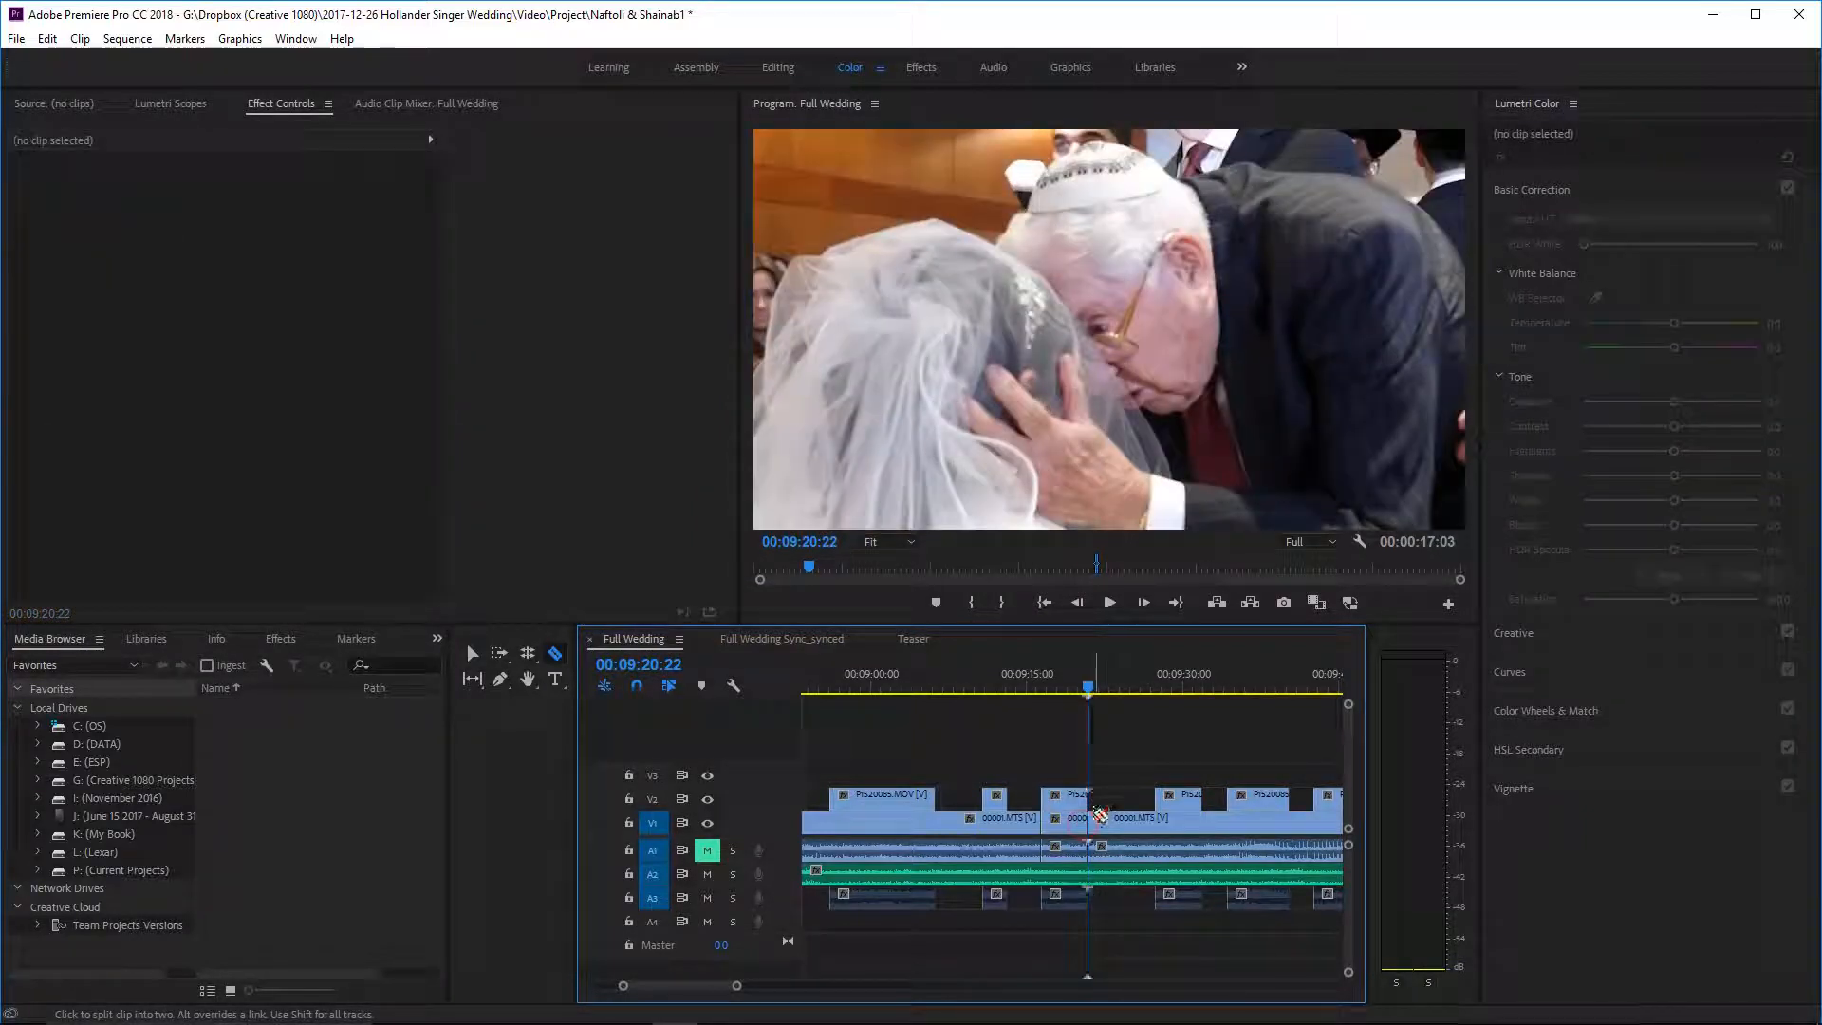
{"action": "key", "text": "v"}
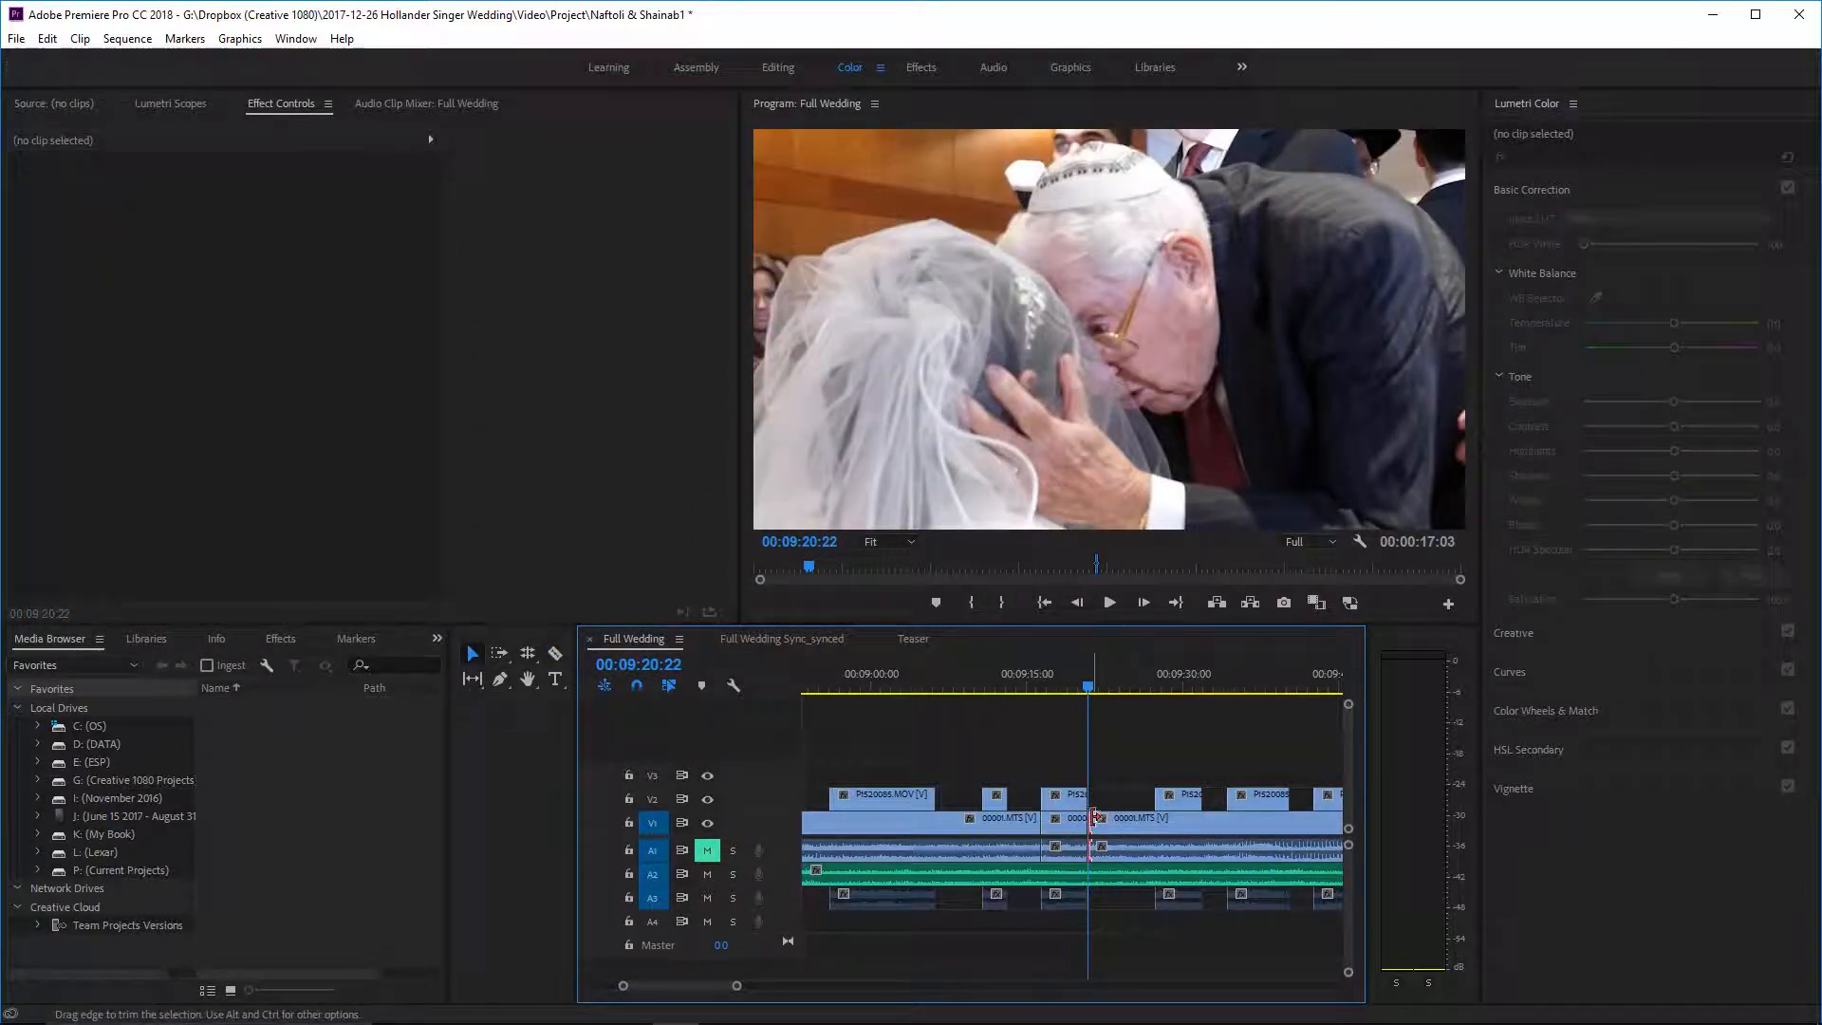
- Trim 00:00:03:16 off the start of the V1 clip after the split, close the gap, and play across the cut
{"action": "left_click_drag", "start_coordinate": [1093, 818], "coordinate": [1111, 818]}
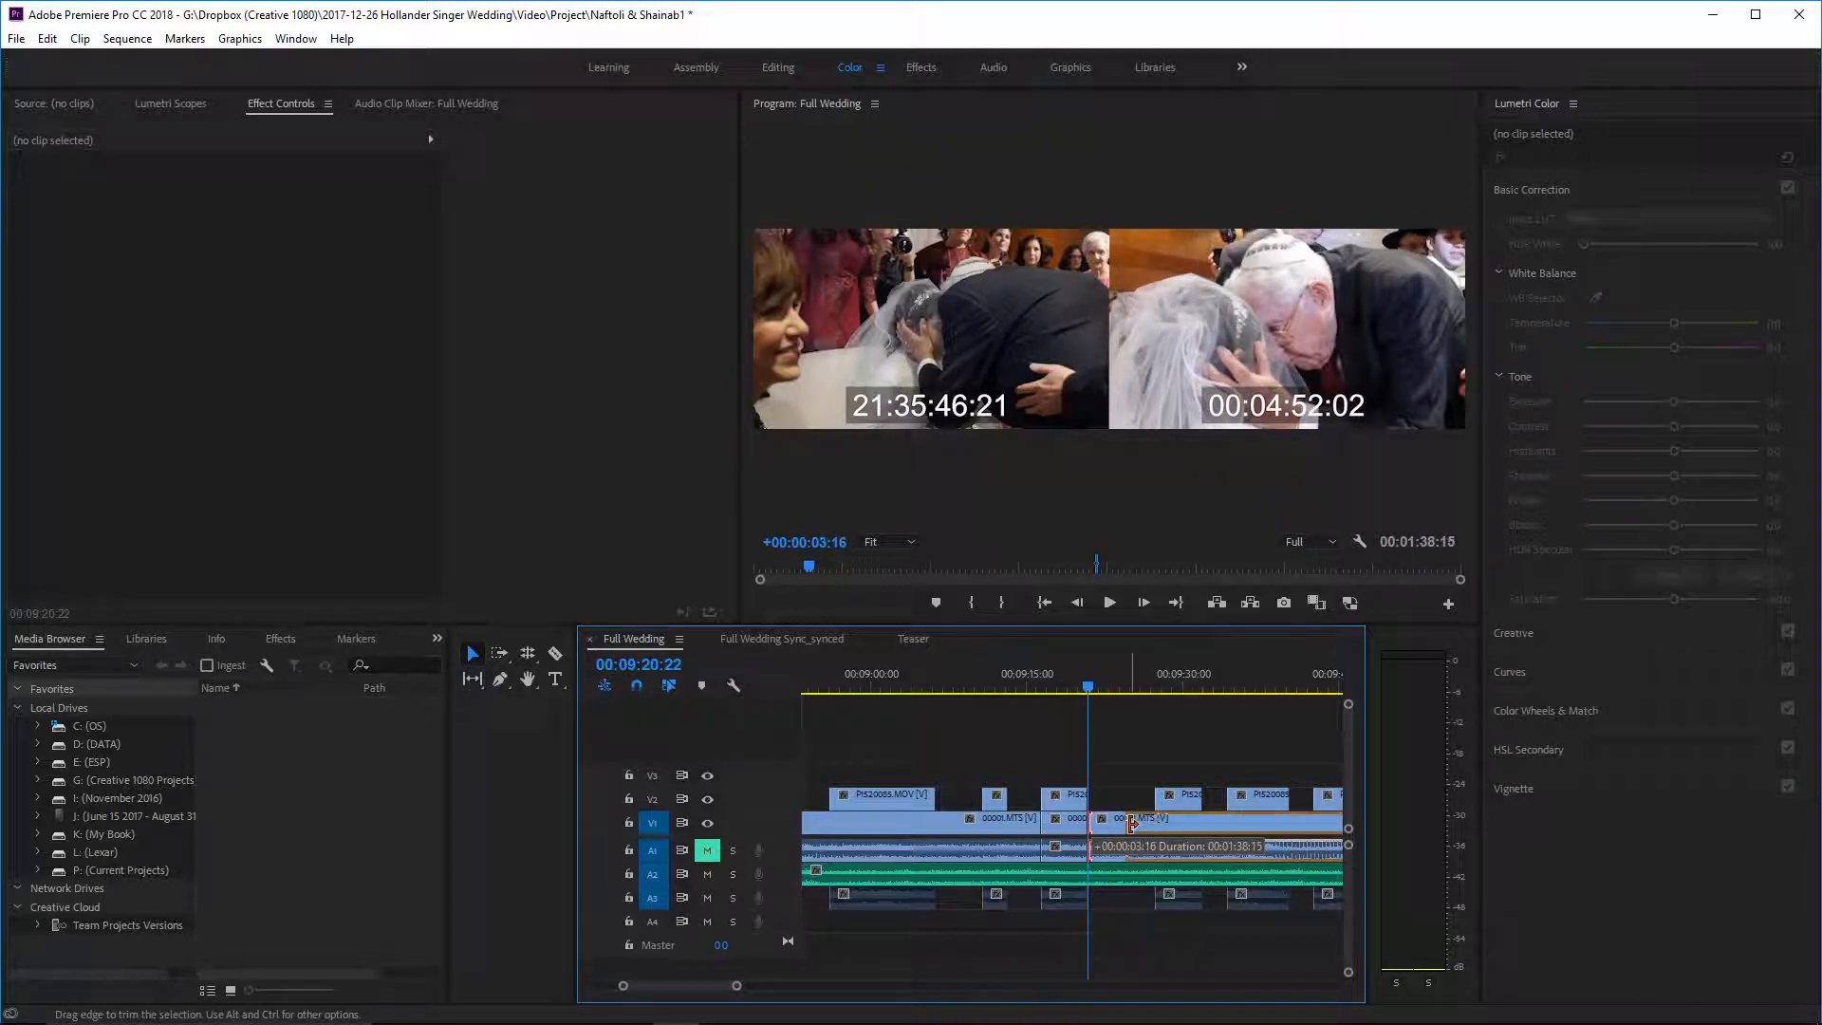
{"action": "left_click_drag", "start_coordinate": [1131, 824], "coordinate": [1131, 824]}
{"action": "left_click", "coordinate": [1117, 826]}
{"action": "key", "text": "Delete"}
{"action": "left_click", "coordinate": [1029, 676]}
{"action": "key", "text": "space"}
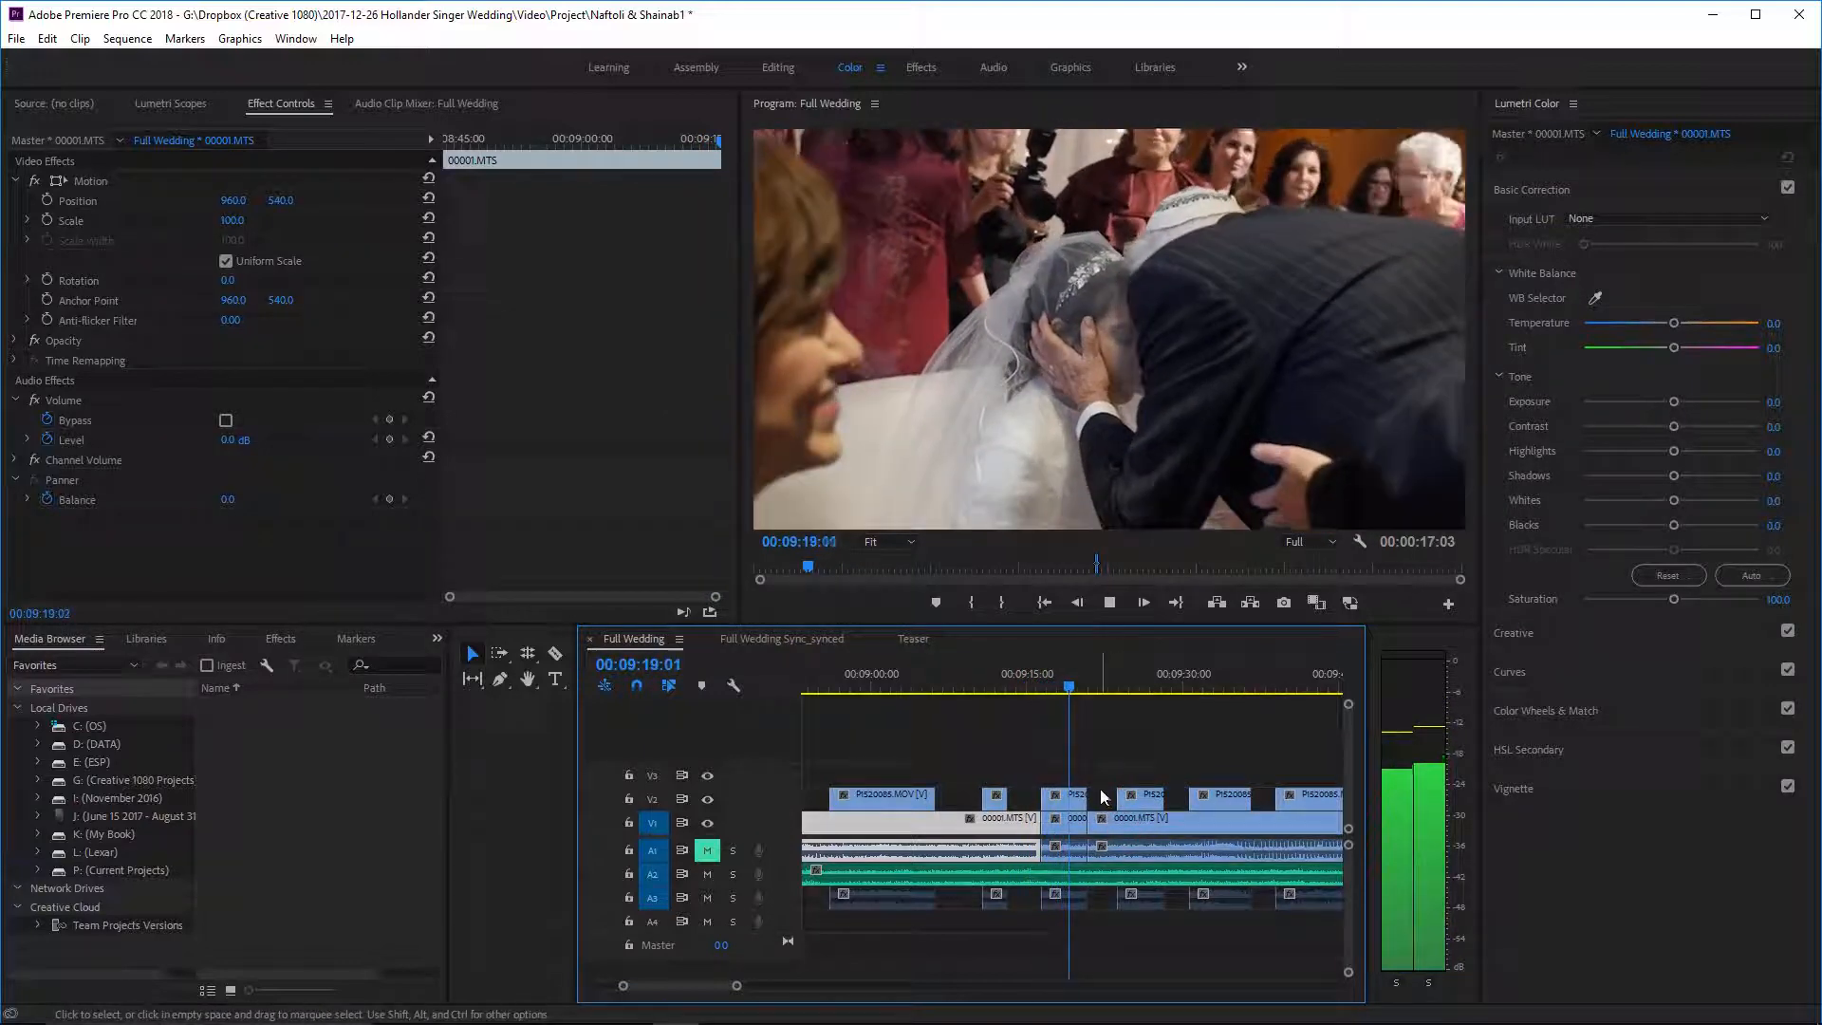
- Trim the ends of the V2 clip and the V1 clip beneath it to 00:09:19:12, close the gap, and play on
{"action": "key", "text": "space"}
{"action": "left_click_drag", "start_coordinate": [1089, 790], "coordinate": [1073, 824]}
{"action": "right_click", "coordinate": [1086, 817]}
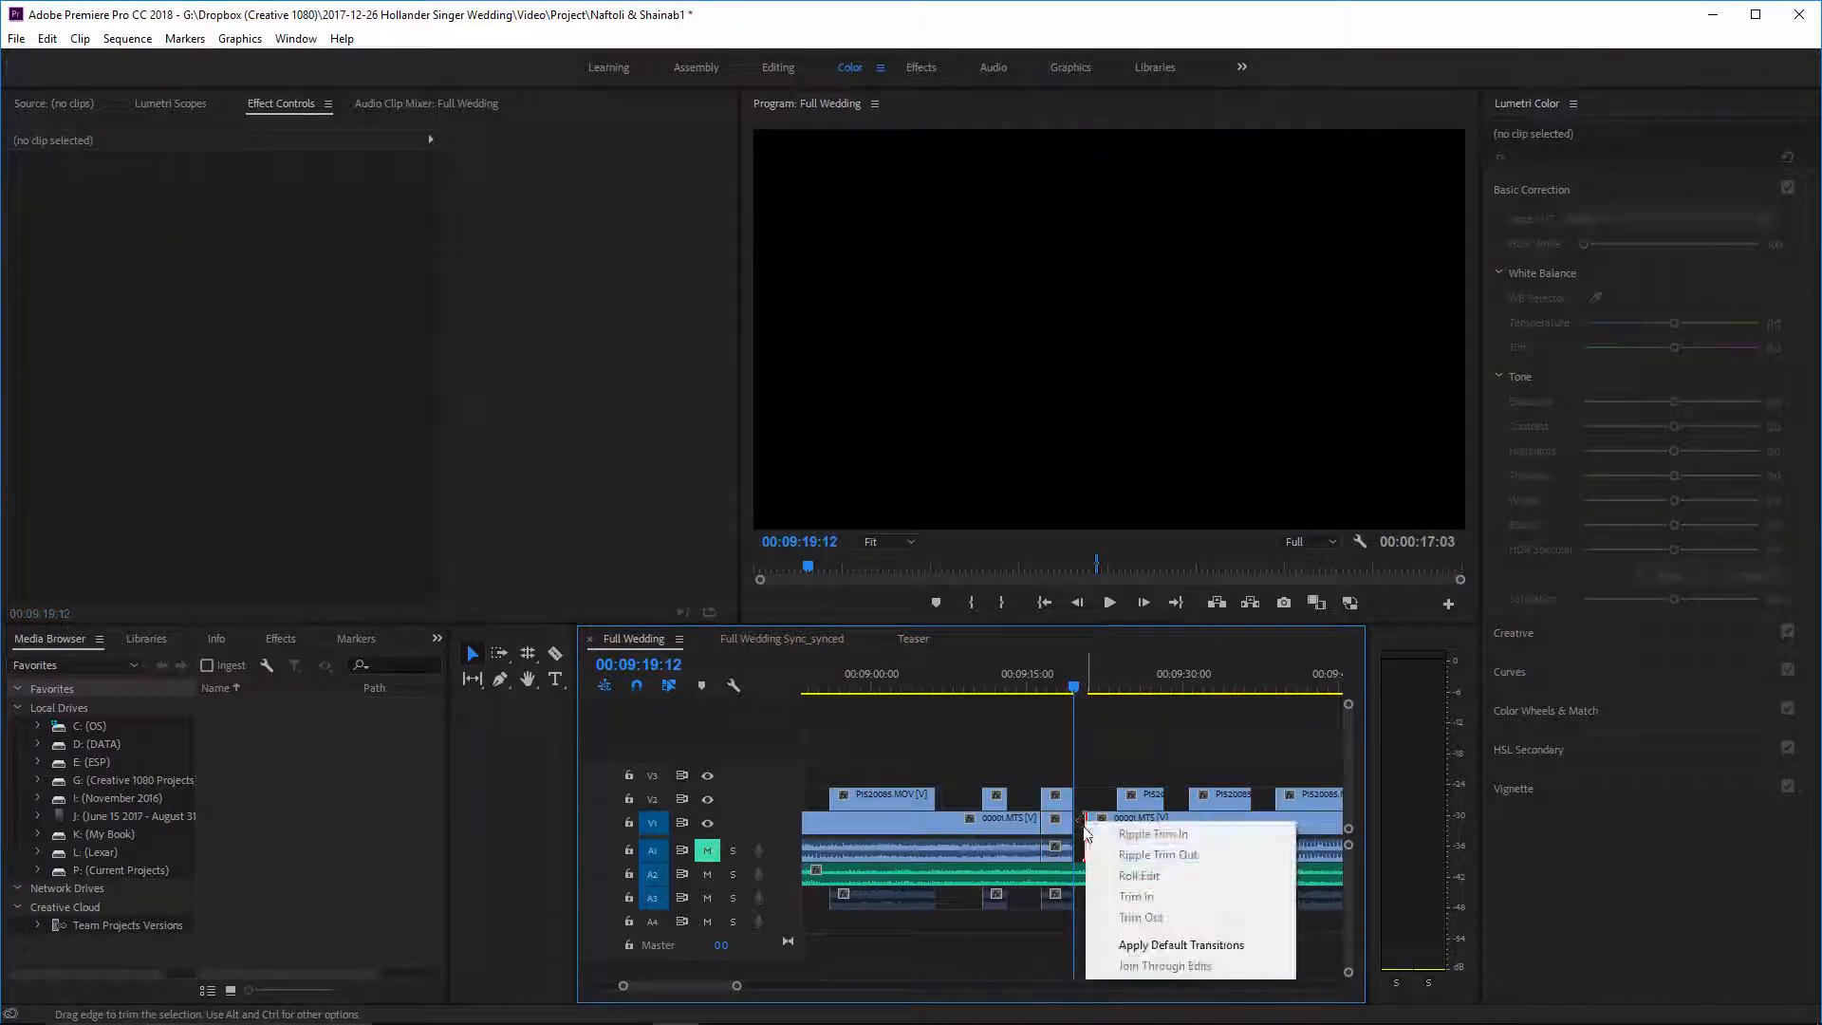
{"action": "right_click", "coordinate": [1081, 825]}
{"action": "left_click", "coordinate": [1092, 835]}
{"action": "key", "text": "space"}
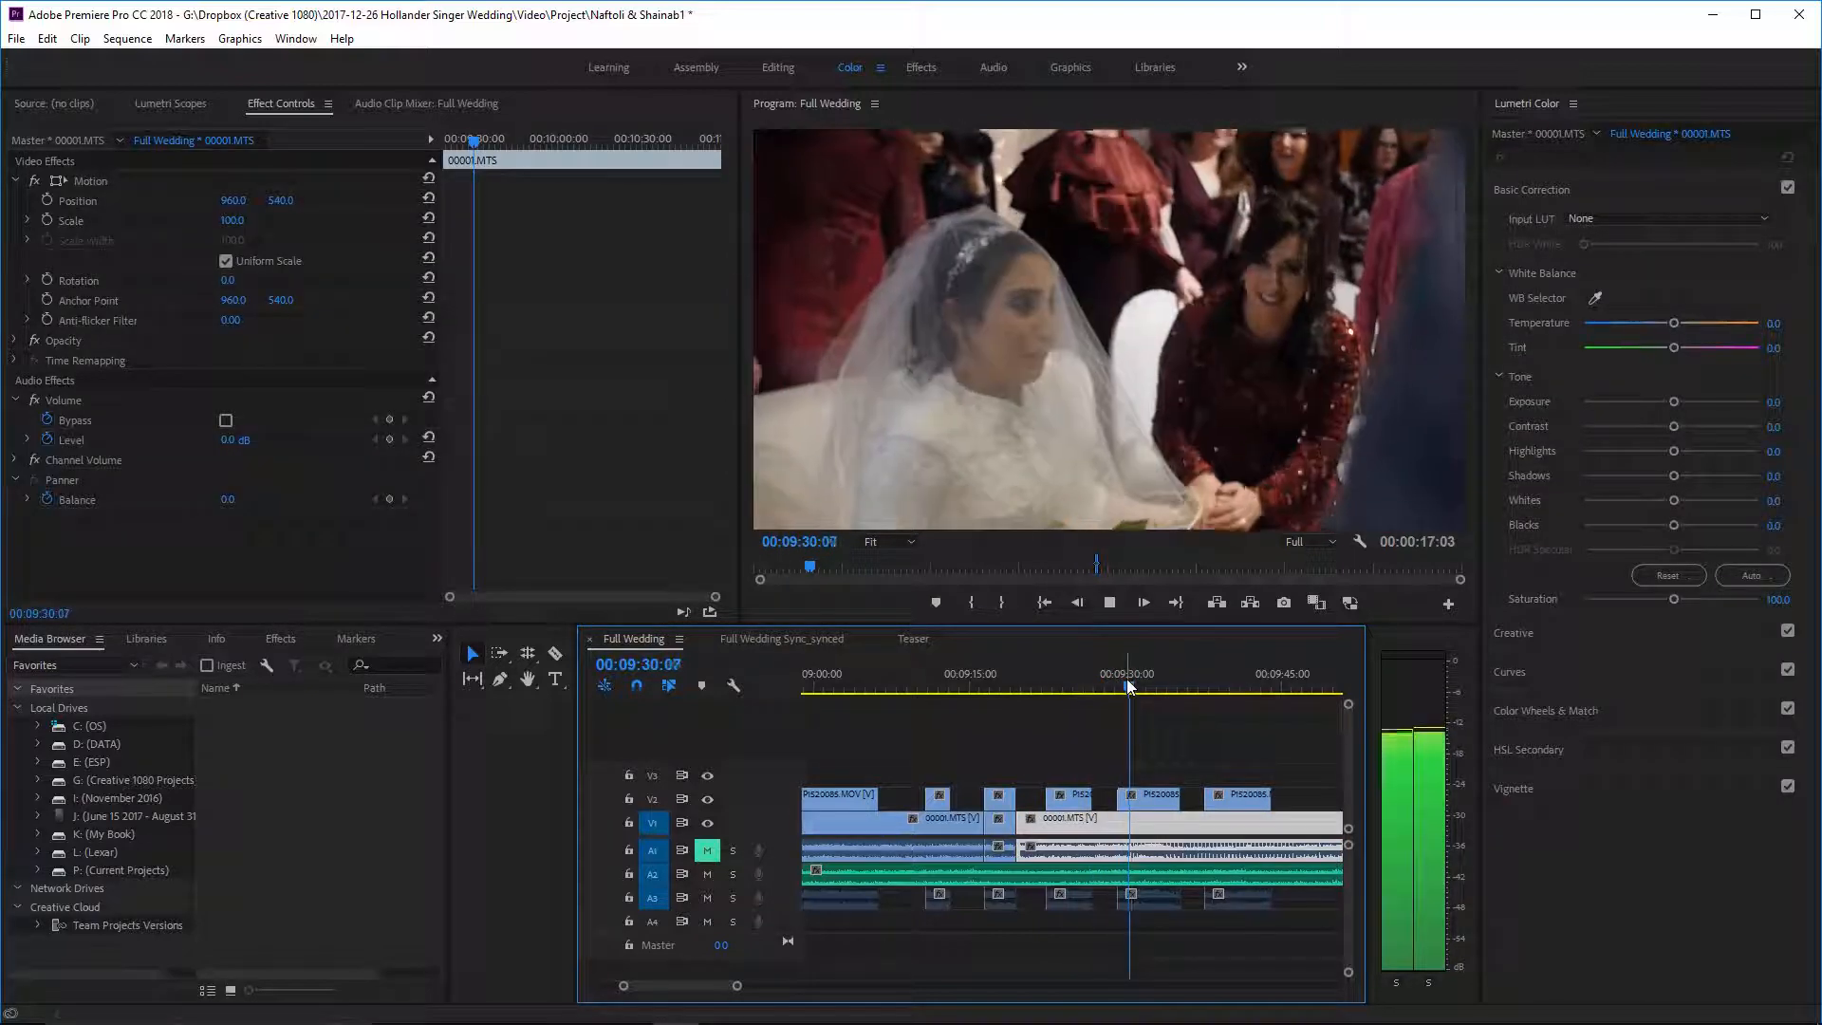
- Review the footage around 00:09:27, move the V2 clip at 00:09:30 against the end of the preceding V2 clip, and play it
{"action": "key", "text": "space"}
{"action": "left_click", "coordinate": [1081, 678]}
{"action": "left_click_drag", "start_coordinate": [1098, 678], "coordinate": [1101, 672]}
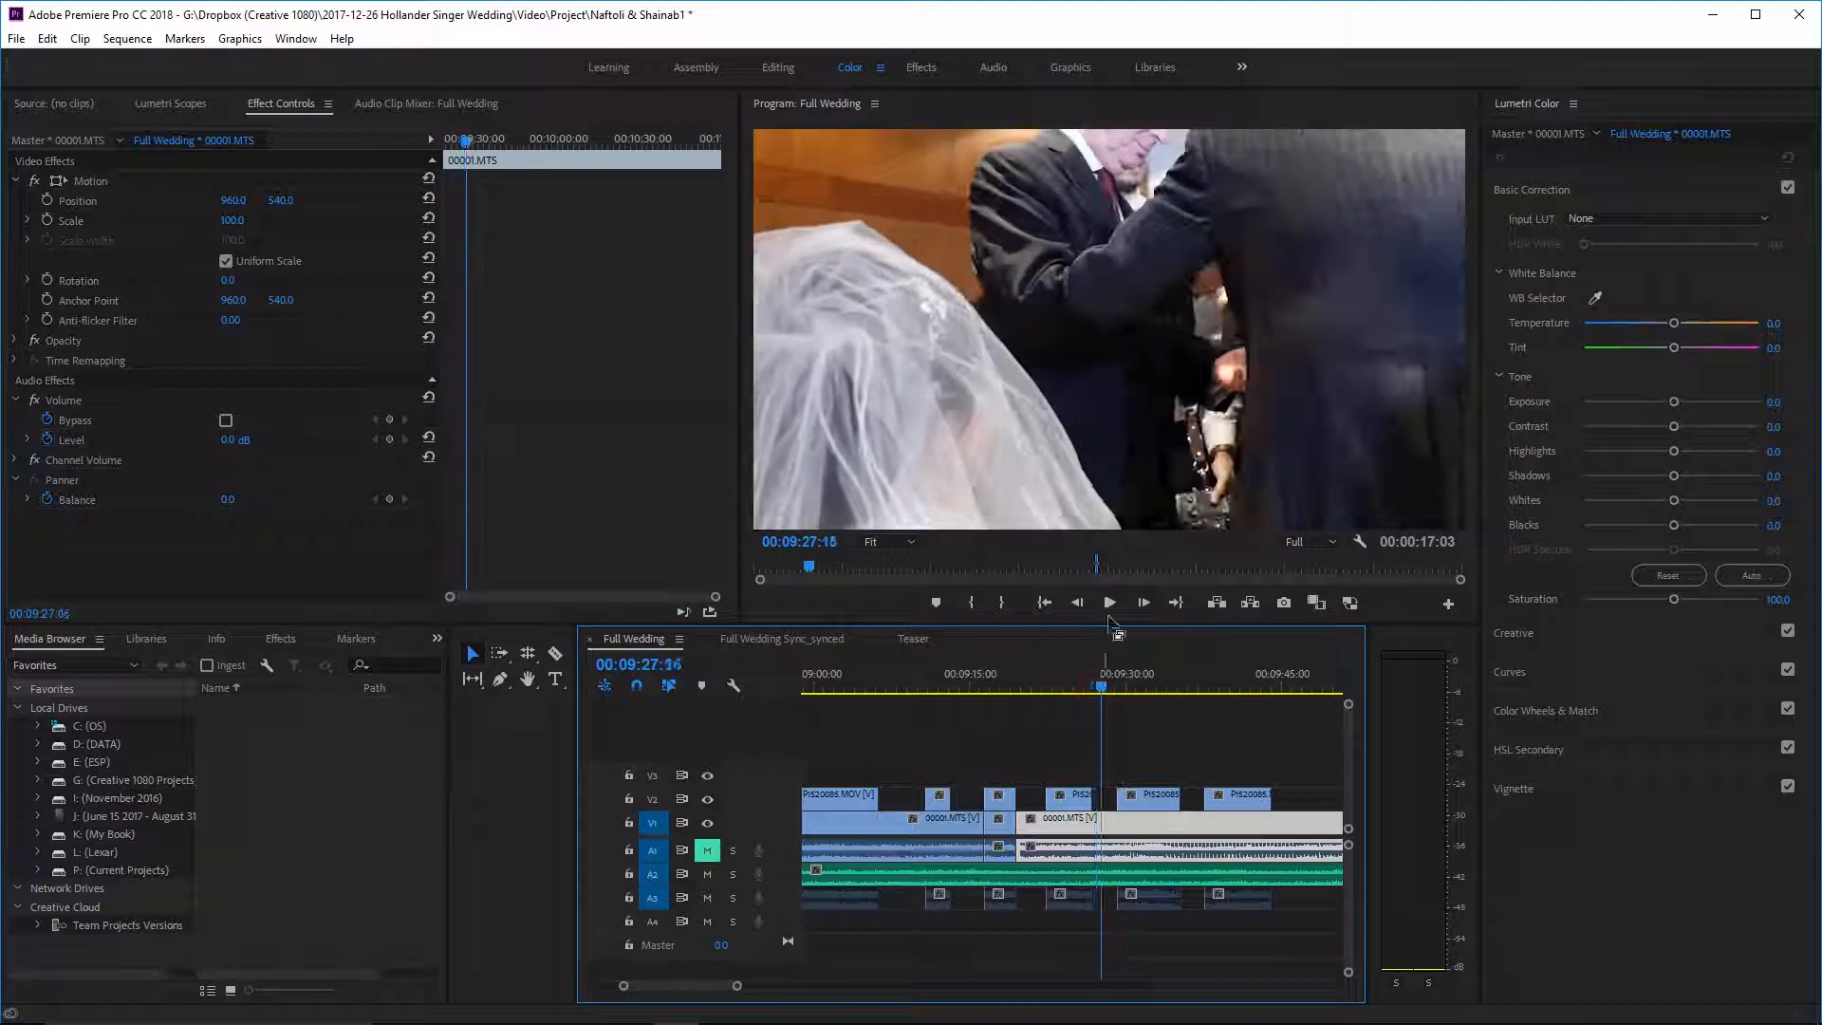
{"action": "left_click", "coordinate": [1084, 681]}
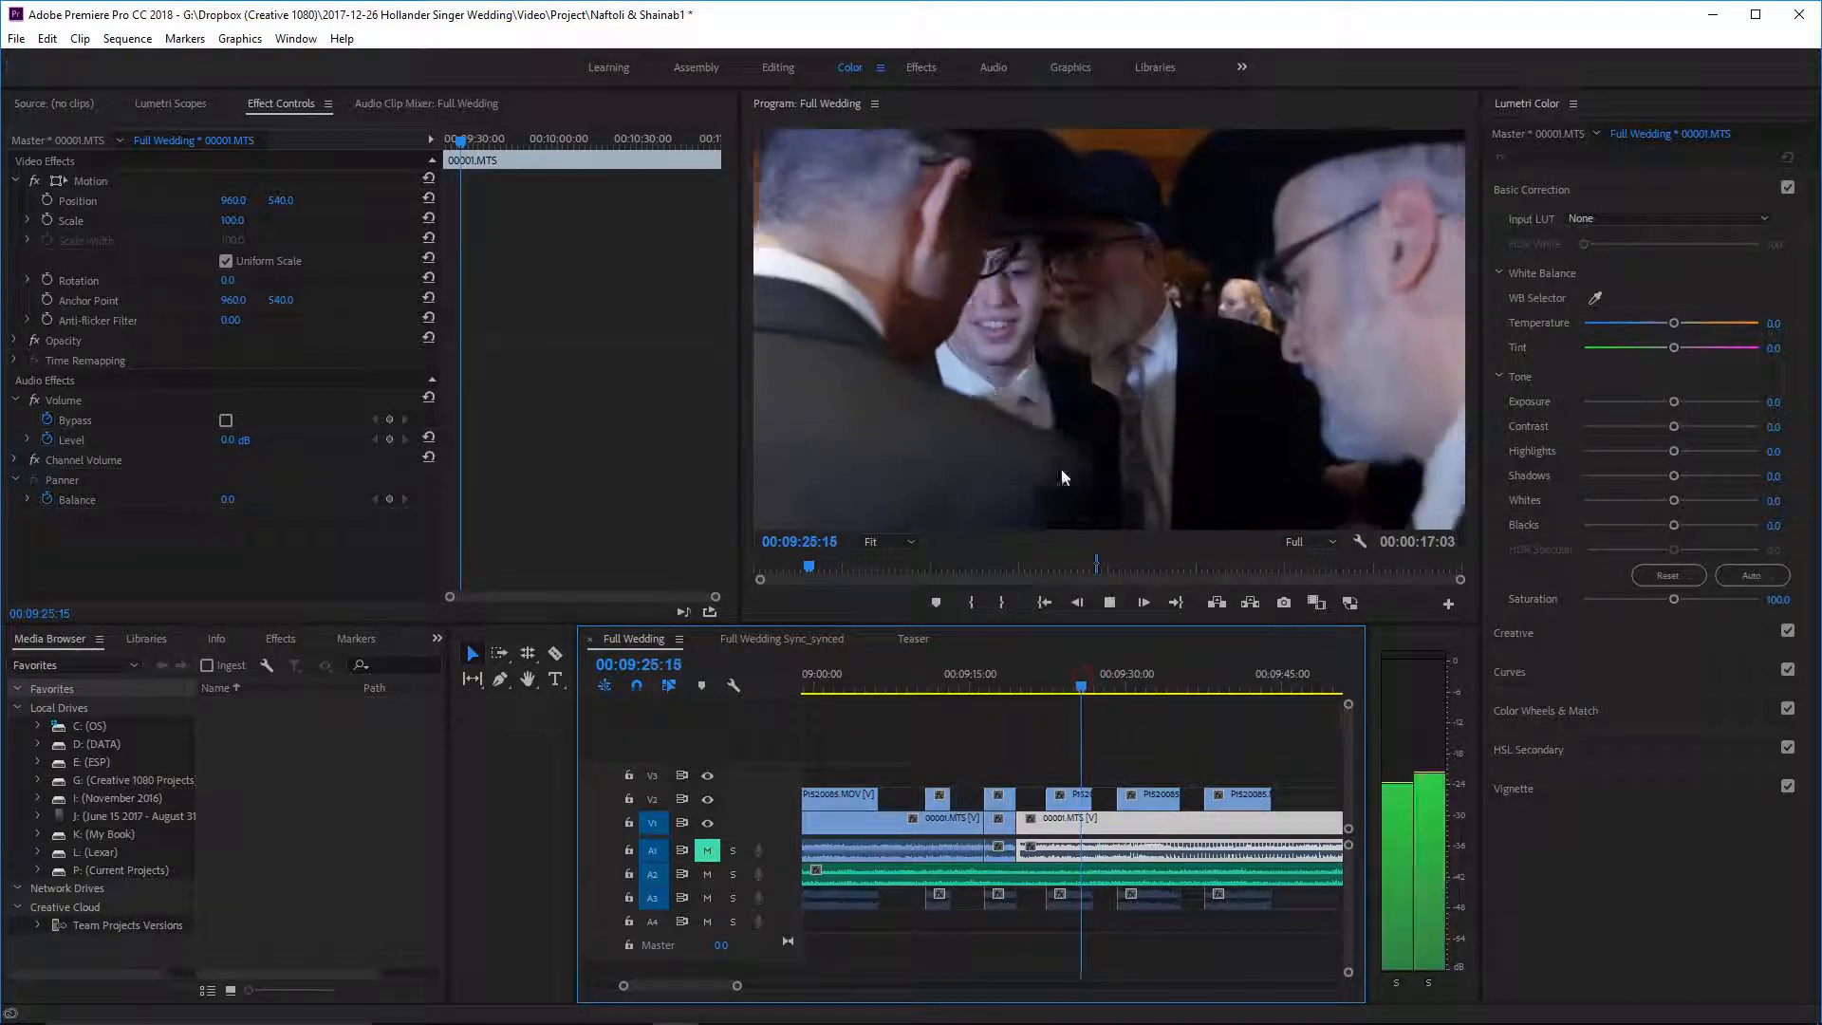
{"action": "left_click_drag", "start_coordinate": [1149, 795], "coordinate": [1130, 798]}
{"action": "key", "text": "space"}
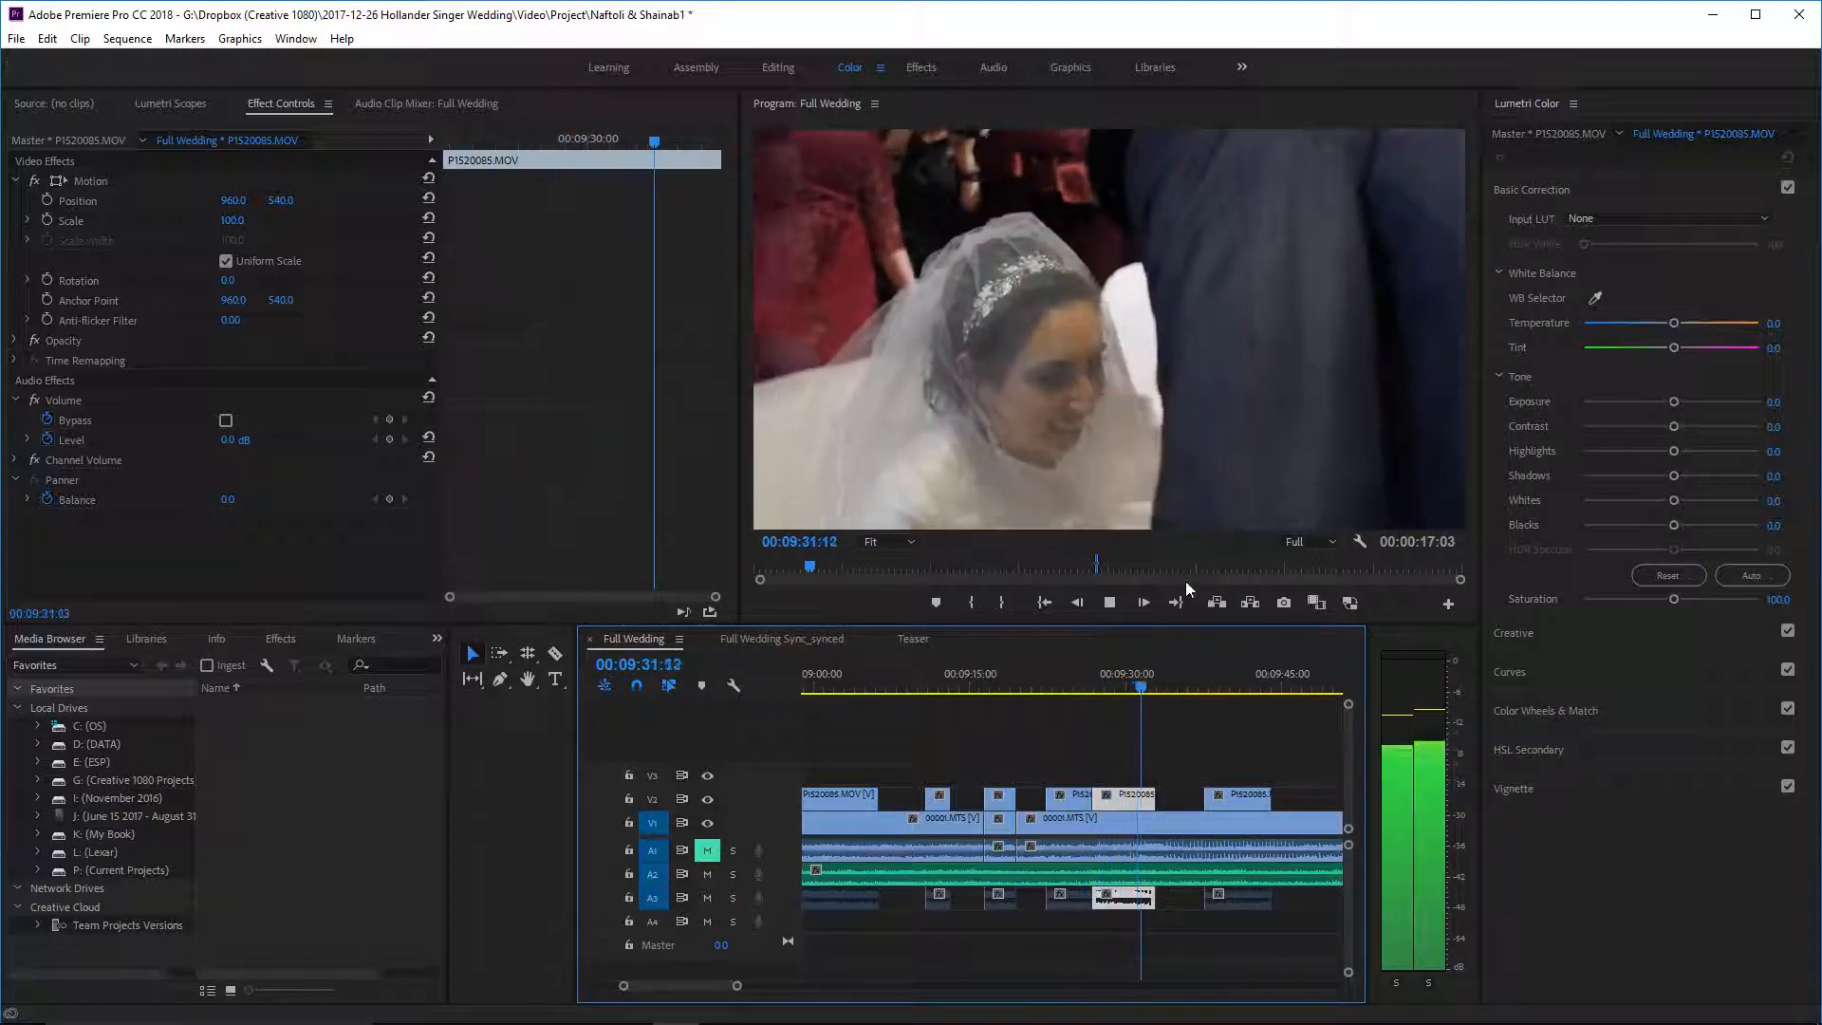
- Trim the end of the moved V2 clip to about 00:09:32:15 and play the footage that follows
{"action": "key", "text": "space"}
{"action": "scroll", "coordinate": [1174, 776], "scroll_direction": "down", "scroll_amount": 3}
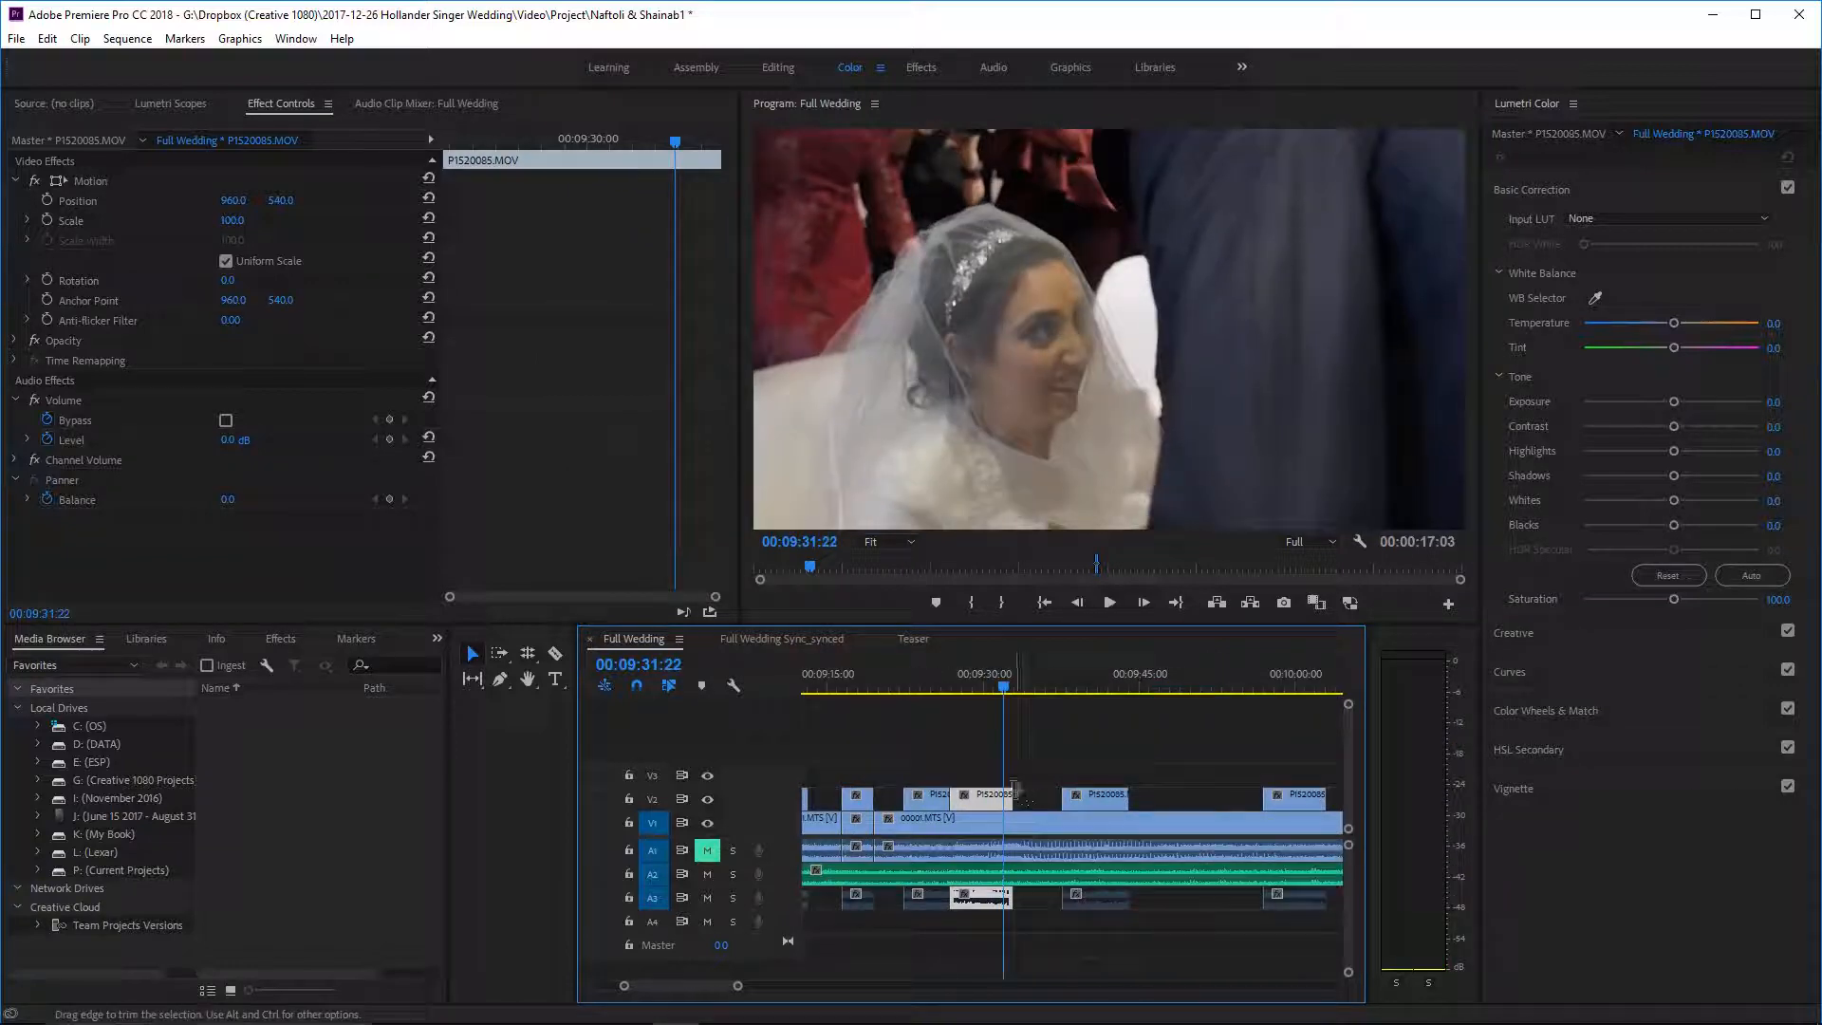
{"action": "key", "text": "space"}
{"action": "key", "text": "space"}
{"action": "left_click_drag", "start_coordinate": [1017, 792], "coordinate": [1016, 793]}
{"action": "left_click_drag", "start_coordinate": [1022, 680], "coordinate": [1014, 681]}
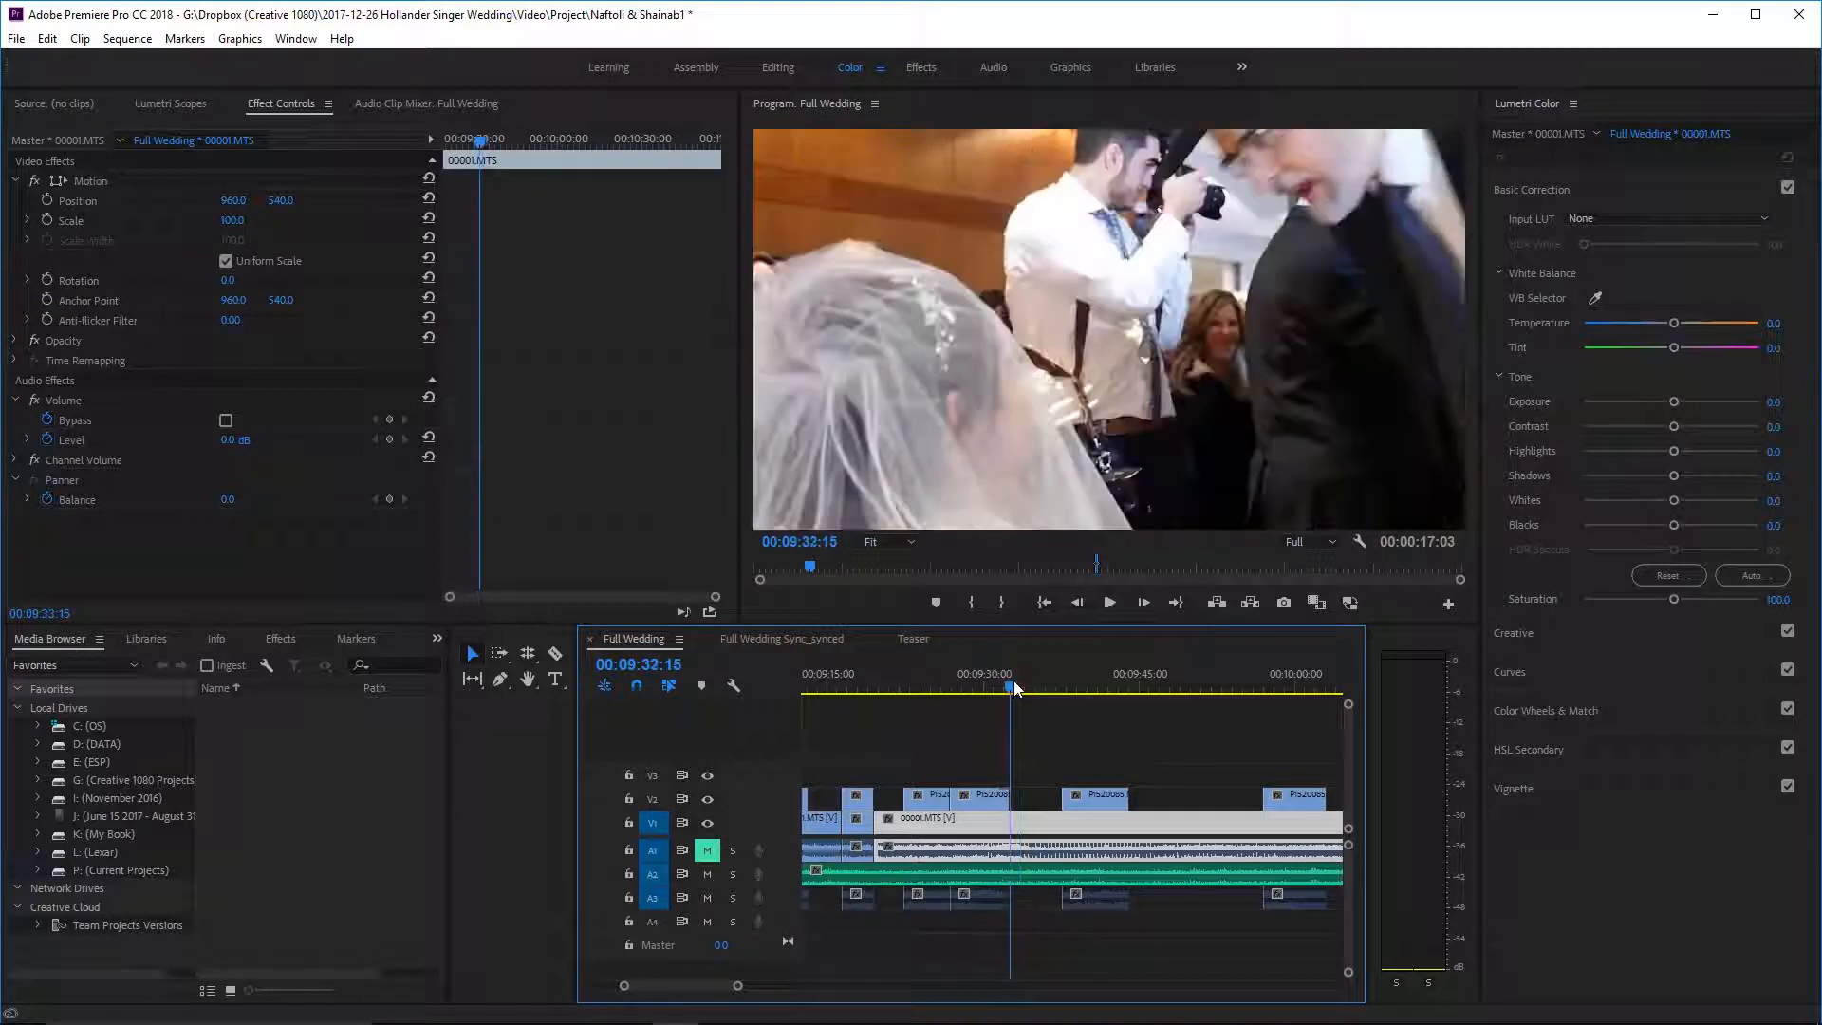
{"action": "key", "text": "space"}
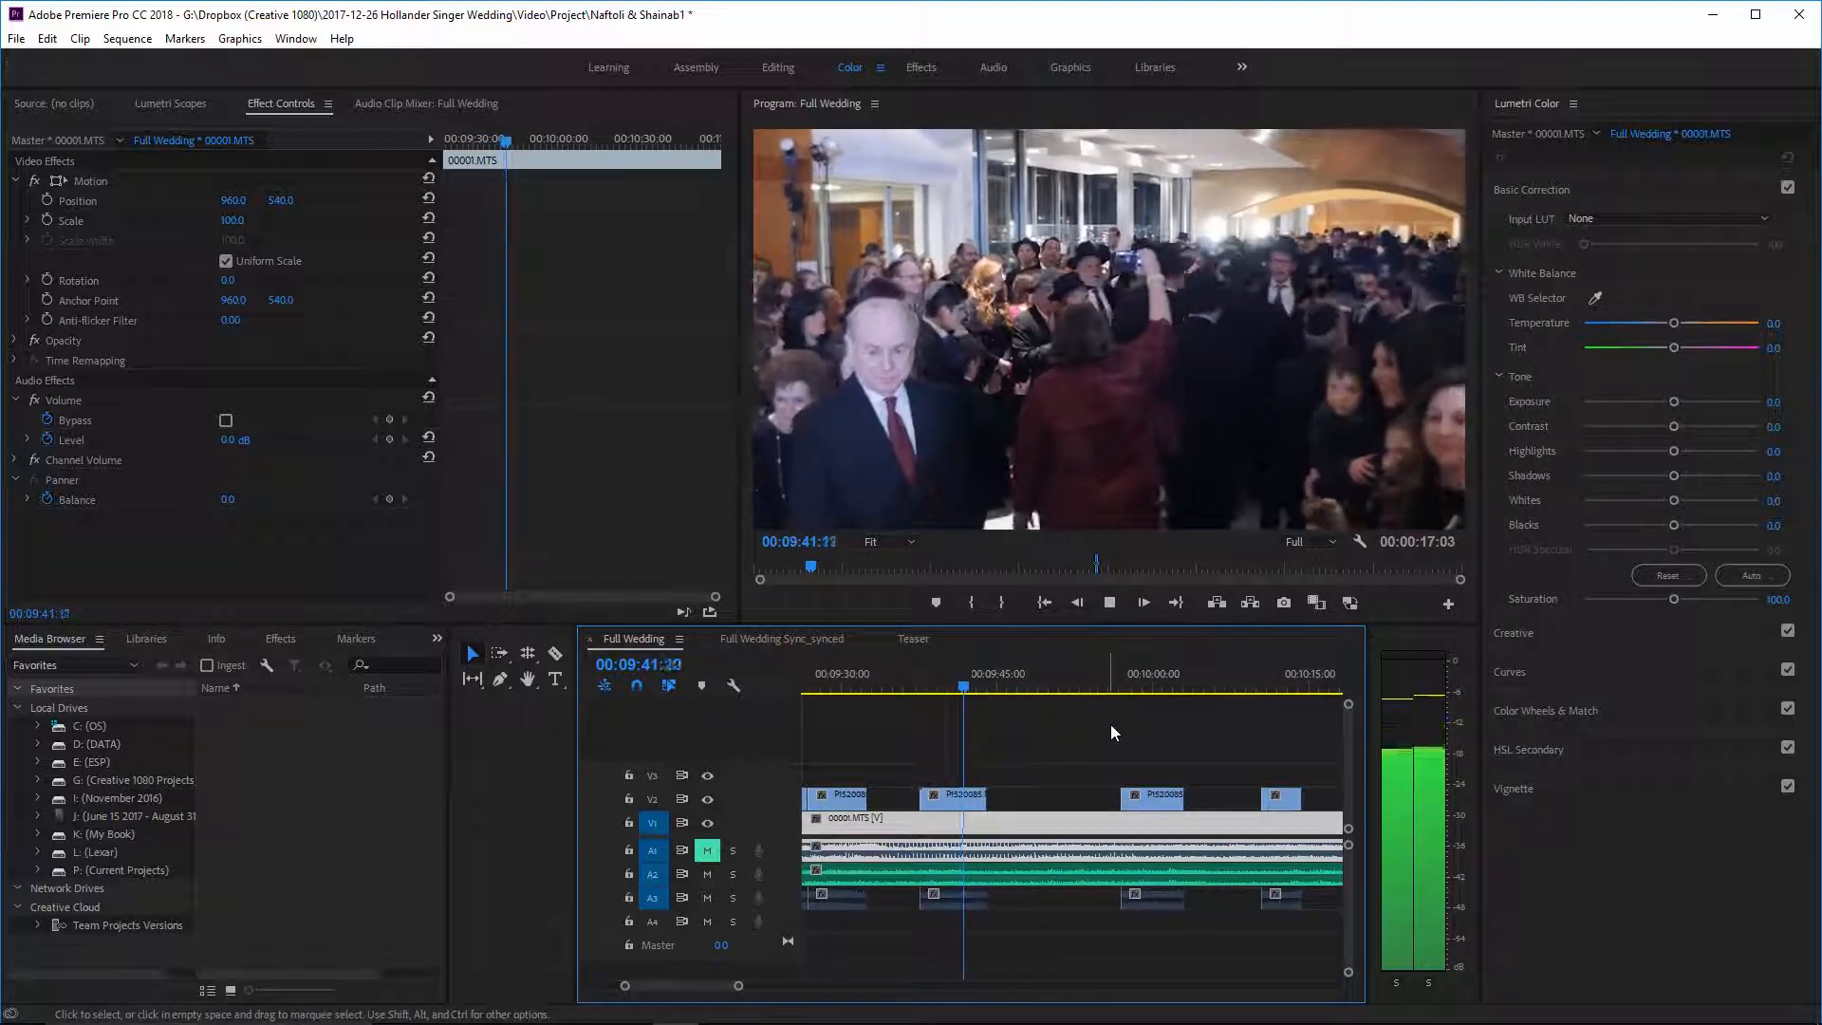
- Move the V2 clip near 00:10:00 against the end of the V2 clip at about 00:09:43 and play it
{"action": "left_click_drag", "start_coordinate": [1010, 683], "coordinate": [971, 710]}
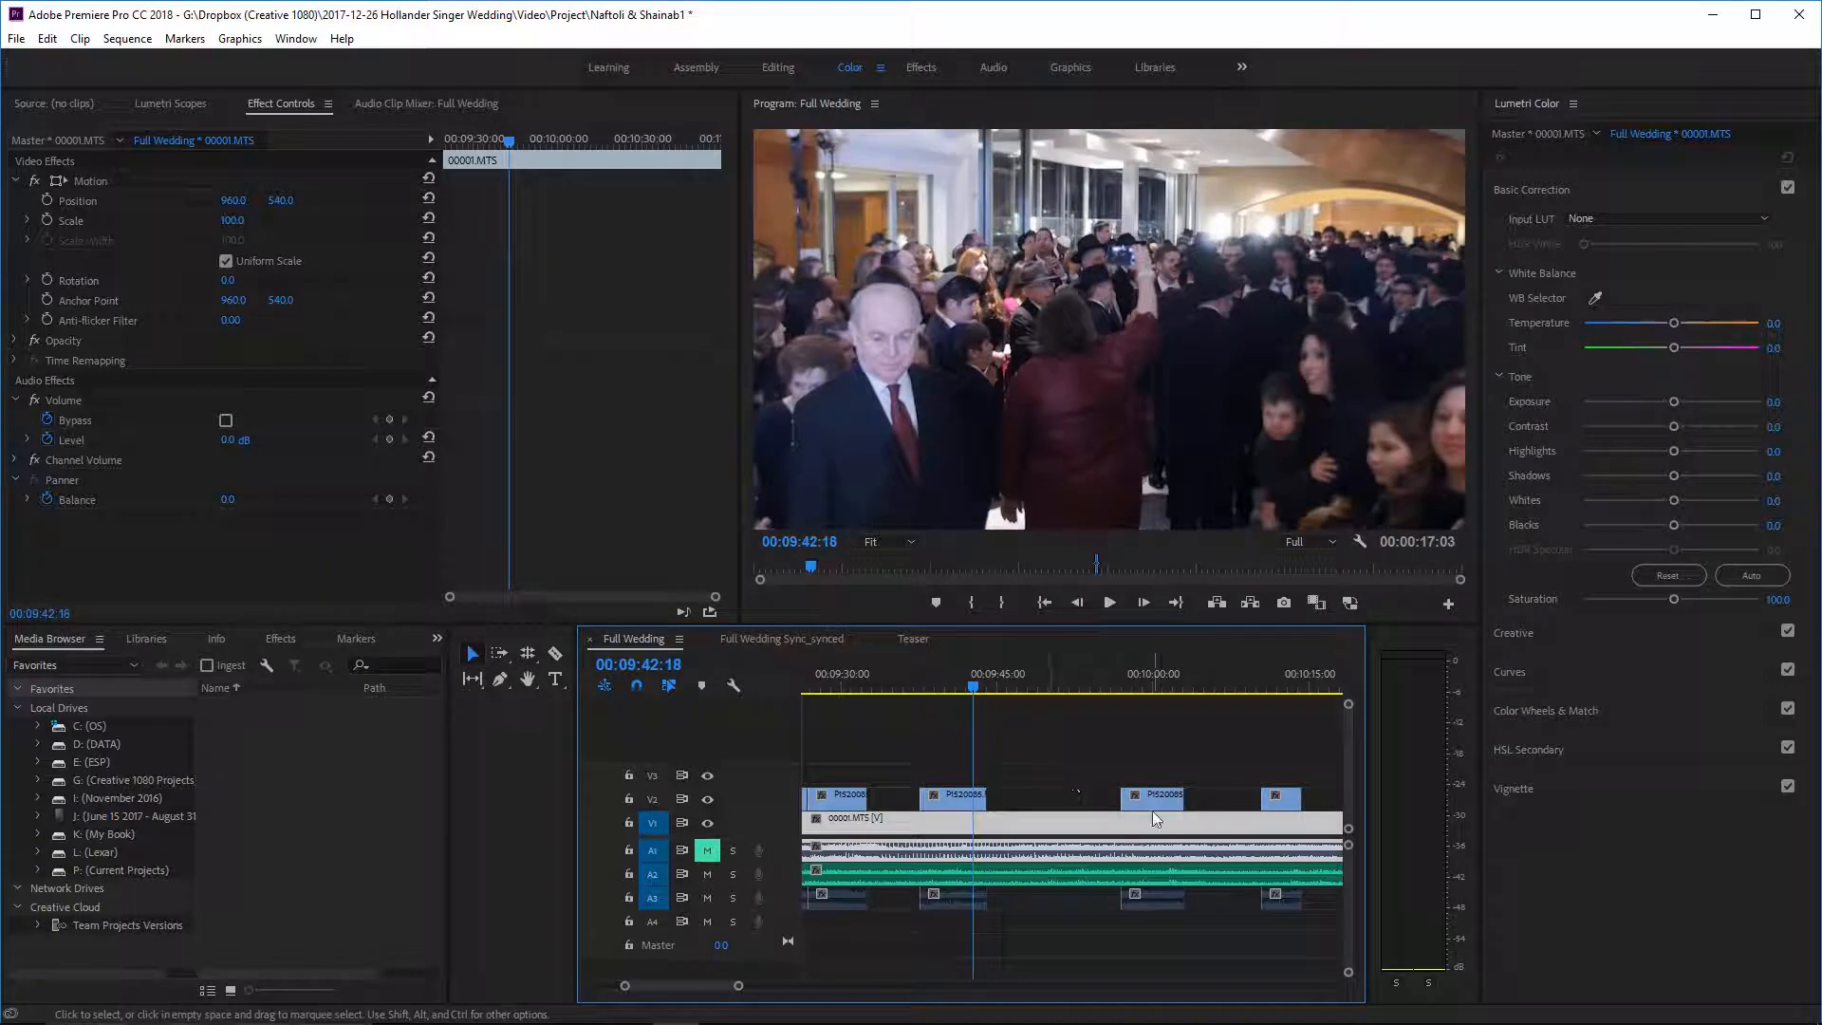
{"action": "left_click_drag", "start_coordinate": [1156, 809], "coordinate": [1033, 802]}
{"action": "key", "text": "space"}
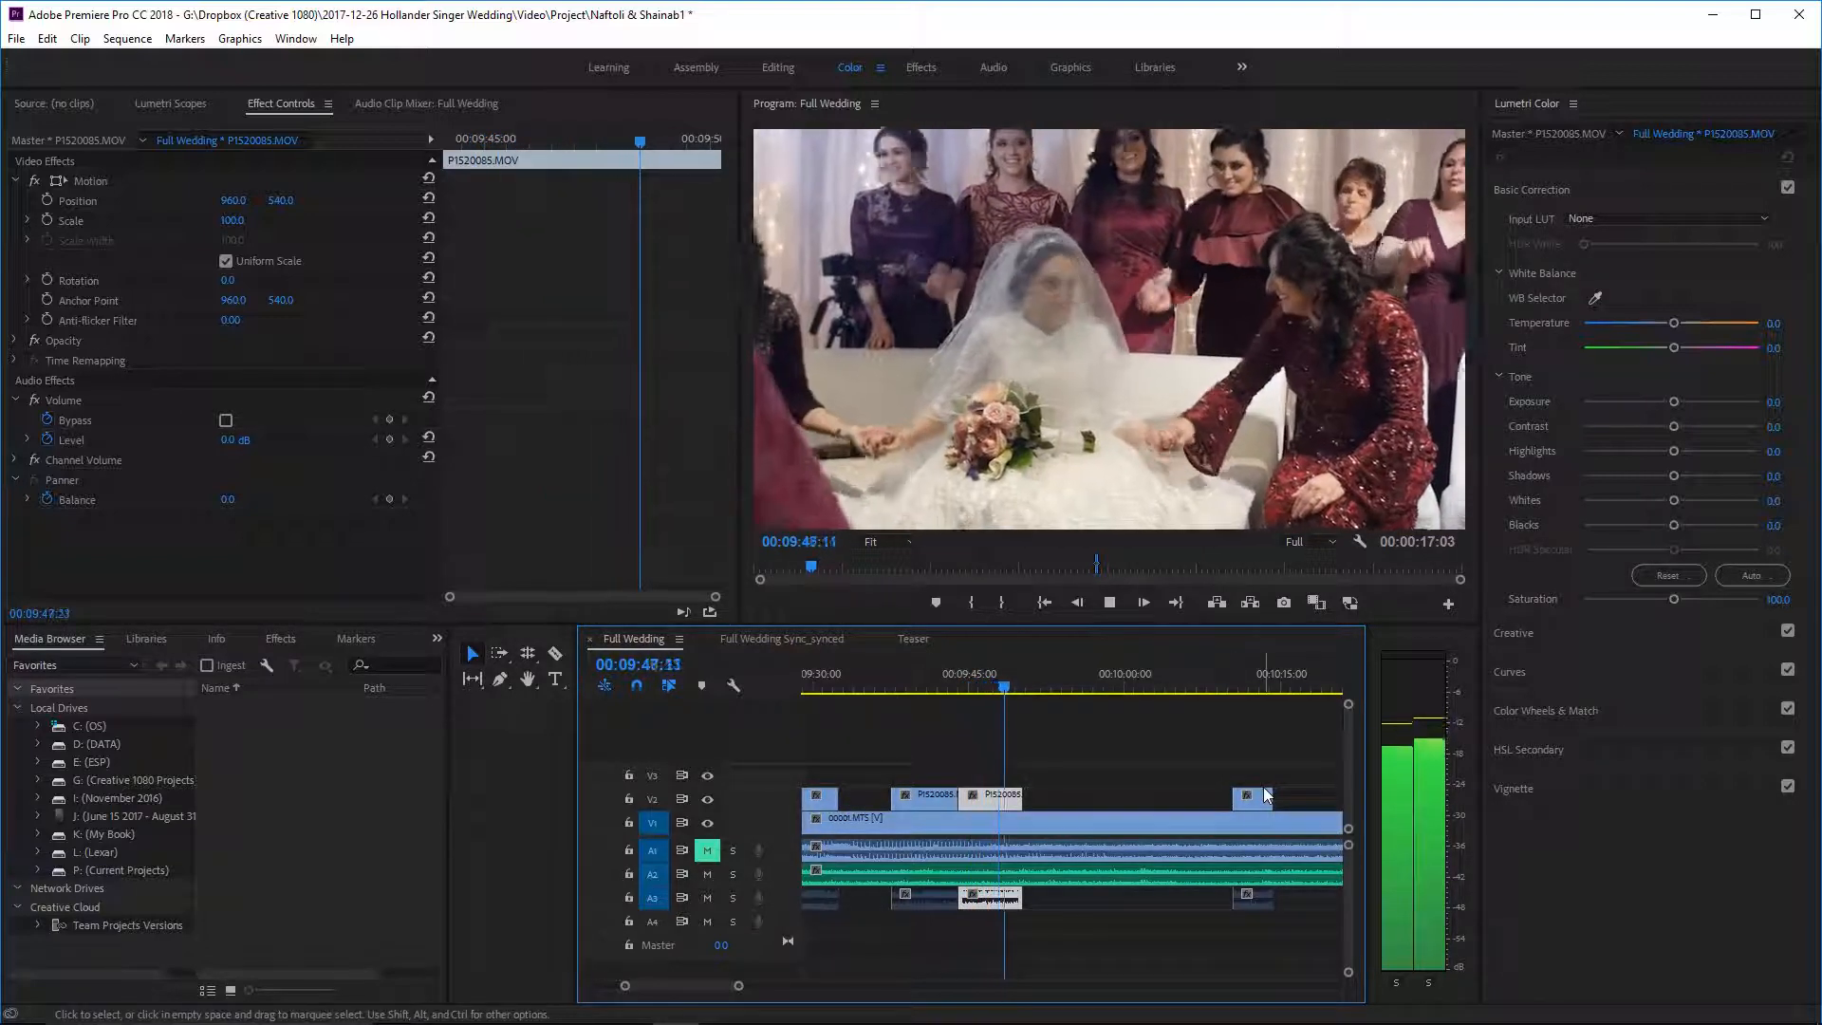
- Review the remaining V2 clips, move the short one near 00:10:40 to directly after the clip ending around 00:09:50, and play it
{"action": "left_click_drag", "start_coordinate": [1244, 672], "coordinate": [1261, 674]}
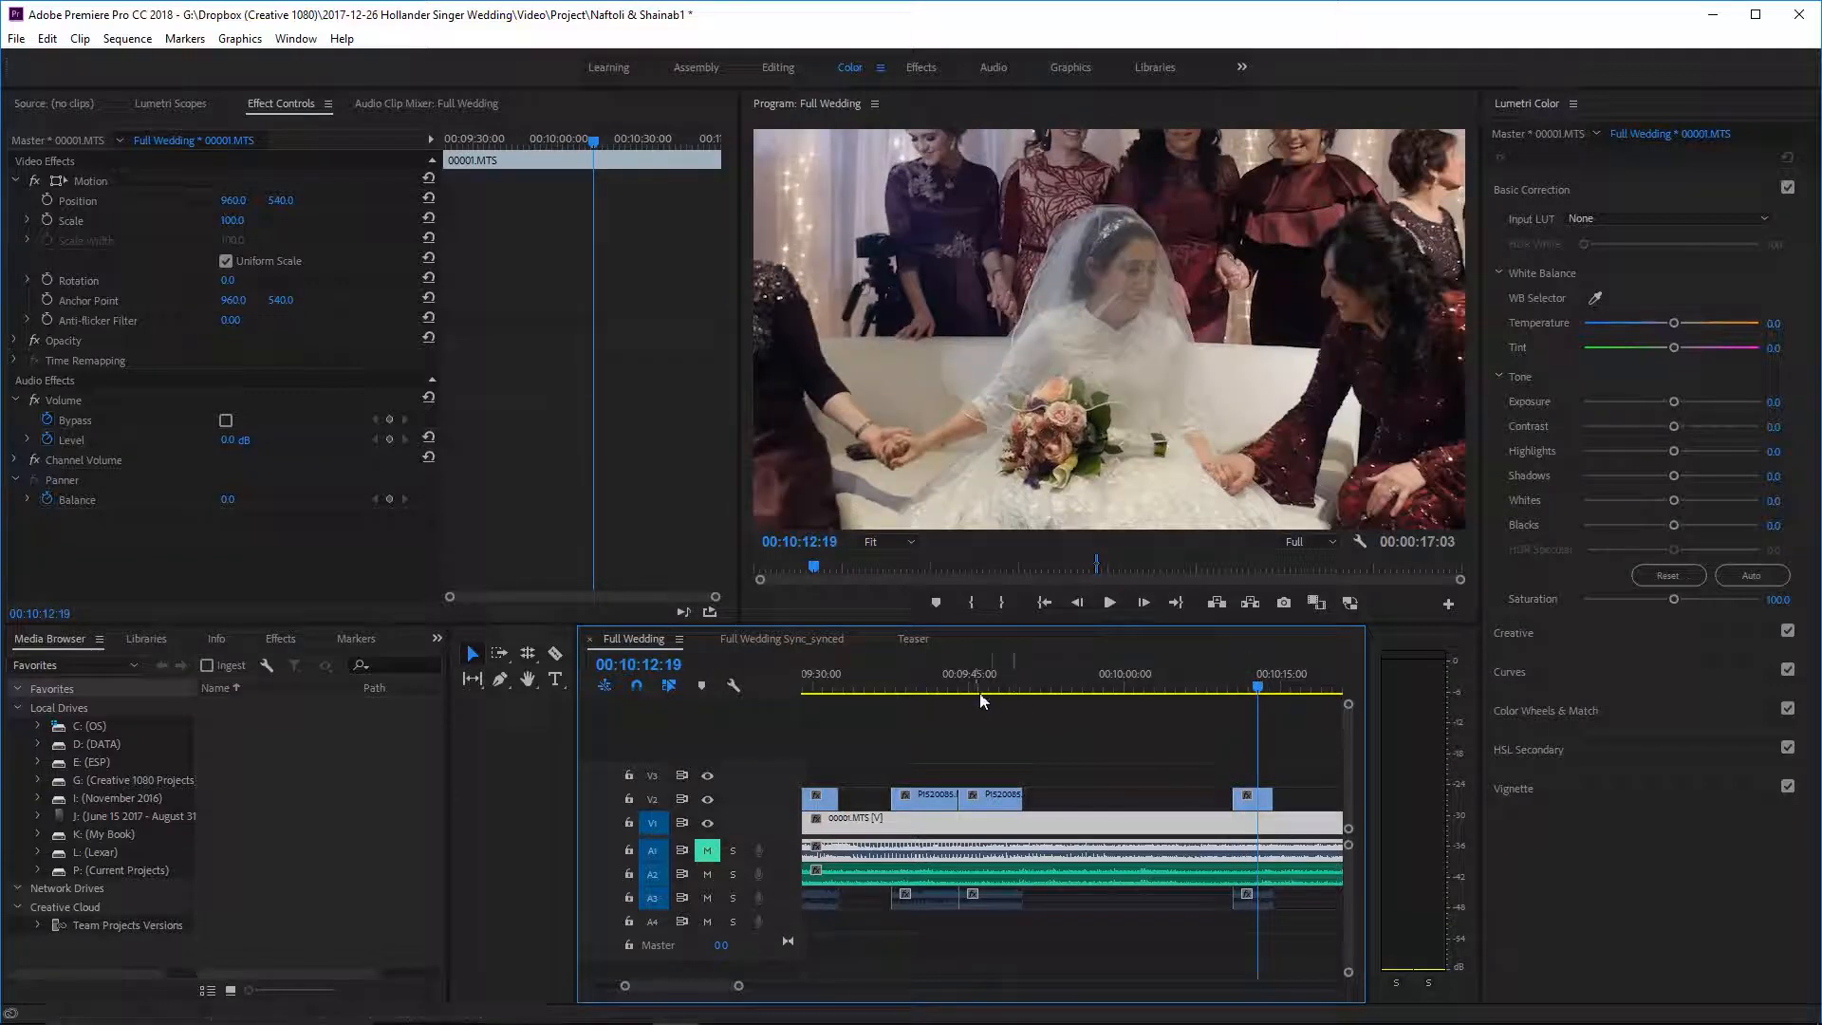
{"action": "left_click_drag", "start_coordinate": [992, 682], "coordinate": [1013, 686]}
{"action": "scroll", "coordinate": [1025, 727], "scroll_direction": "down", "scroll_amount": 3}
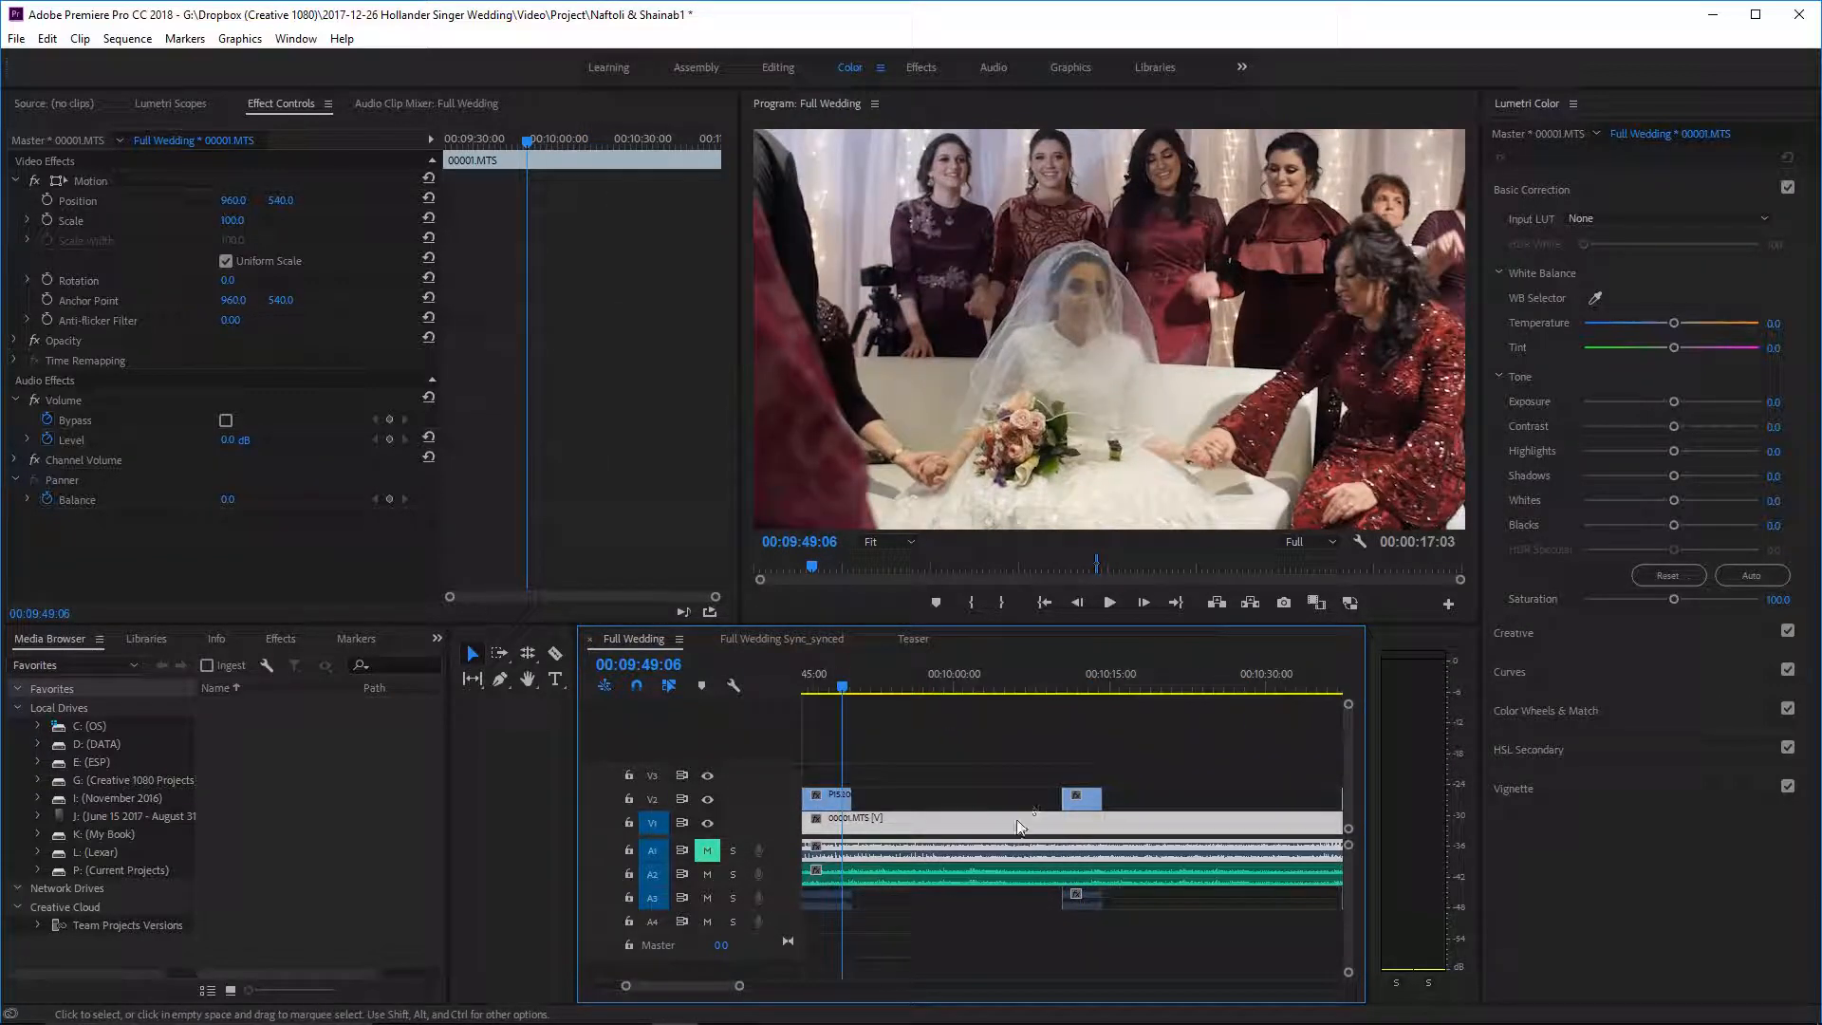
{"action": "left_click_drag", "start_coordinate": [740, 988], "coordinate": [787, 987]}
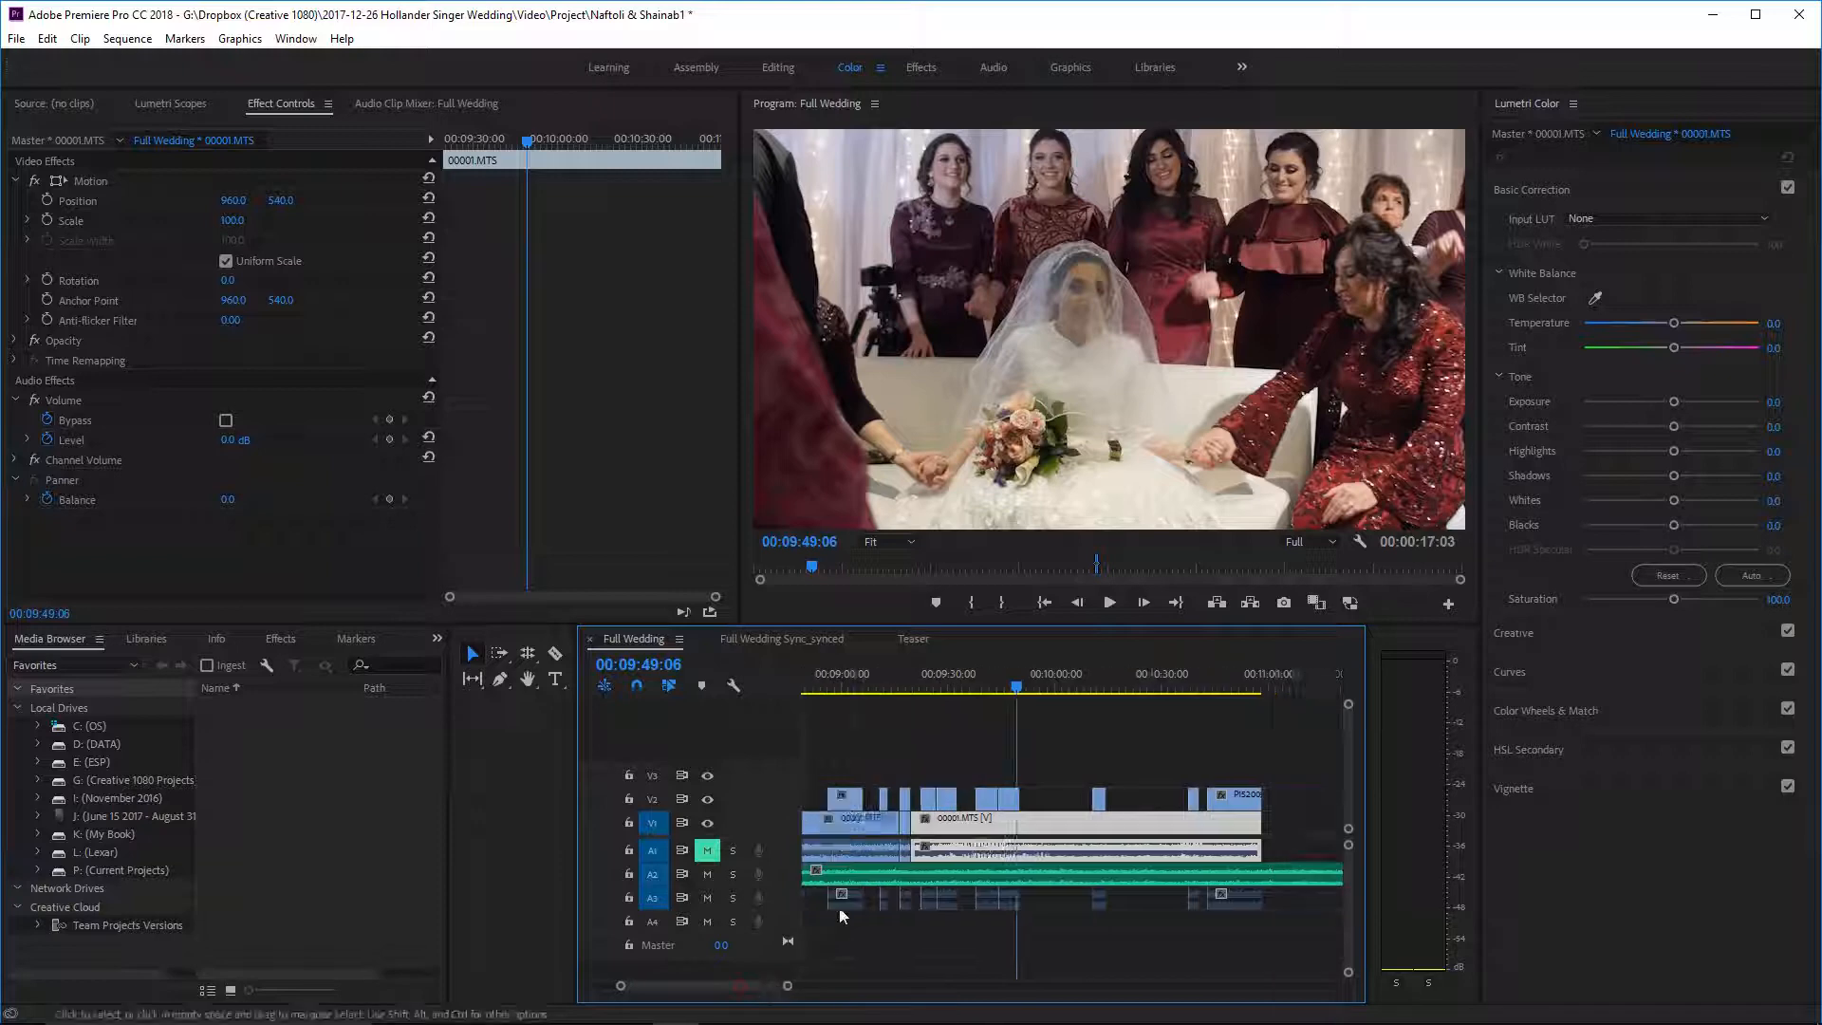
{"action": "left_click", "coordinate": [1101, 685]}
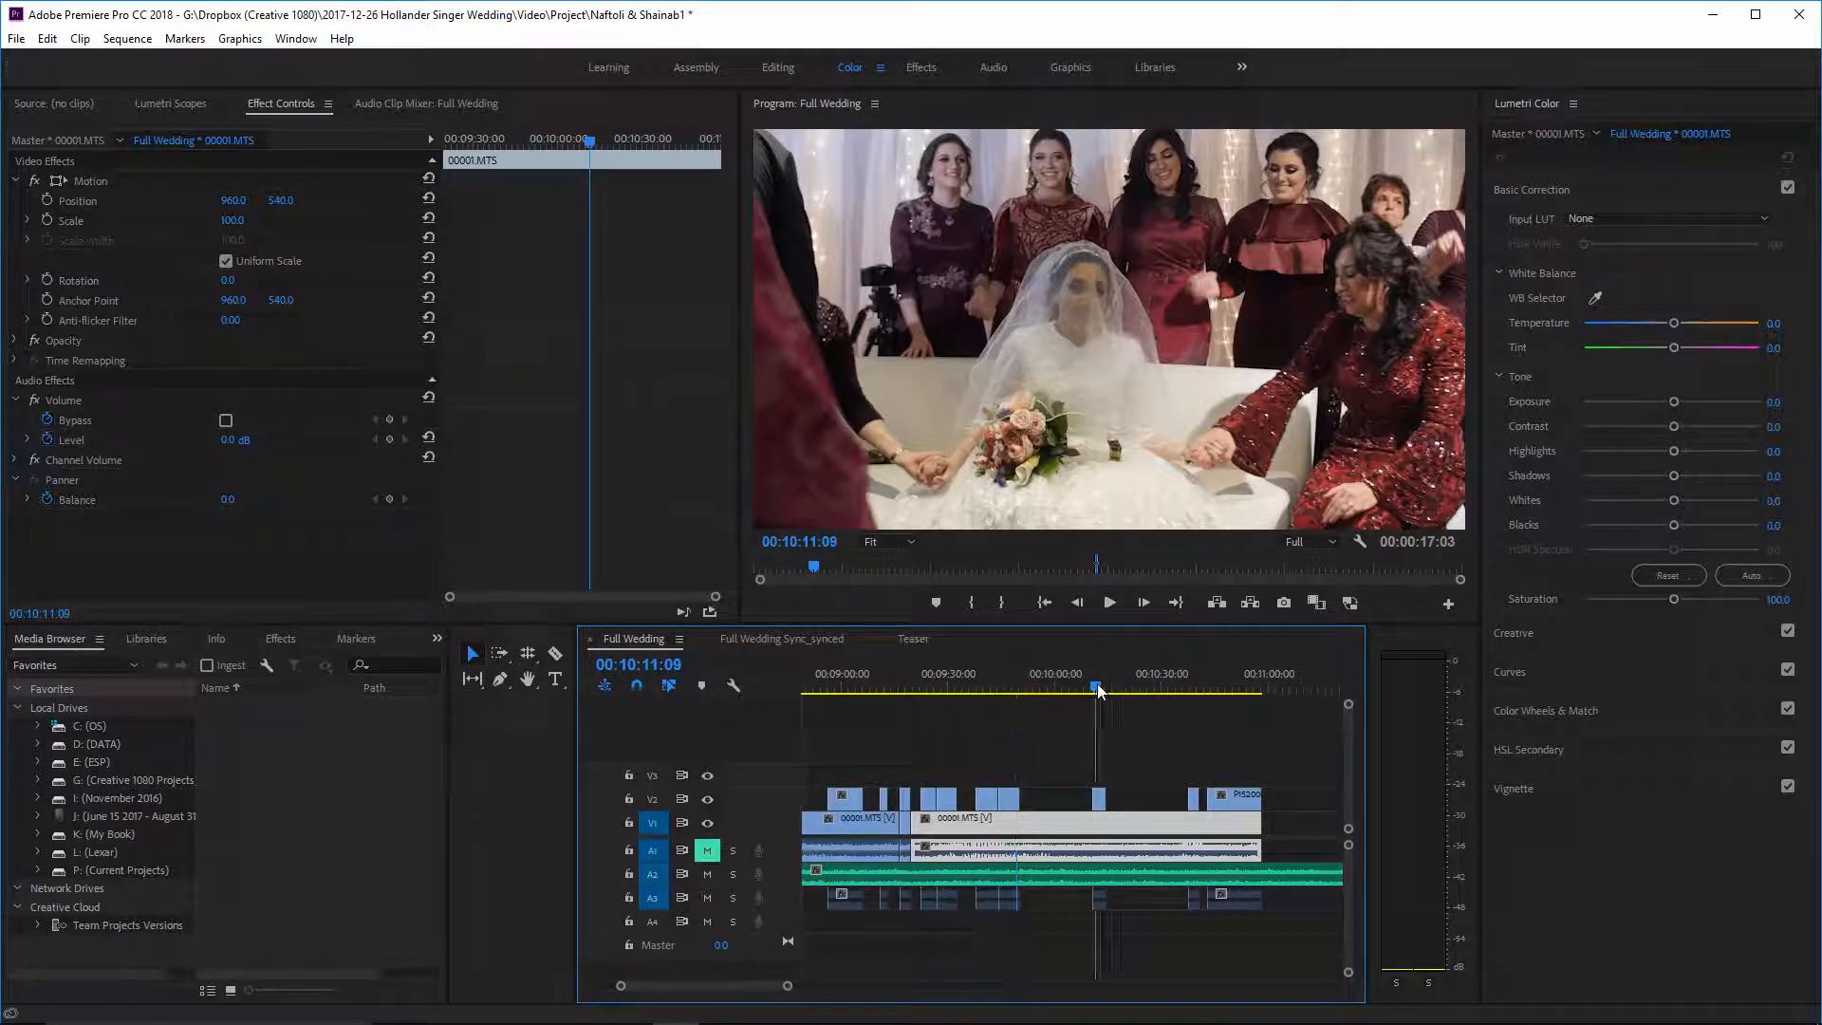
{"action": "left_click", "coordinate": [1186, 682]}
{"action": "left_click_drag", "start_coordinate": [1186, 682], "coordinate": [1201, 685]}
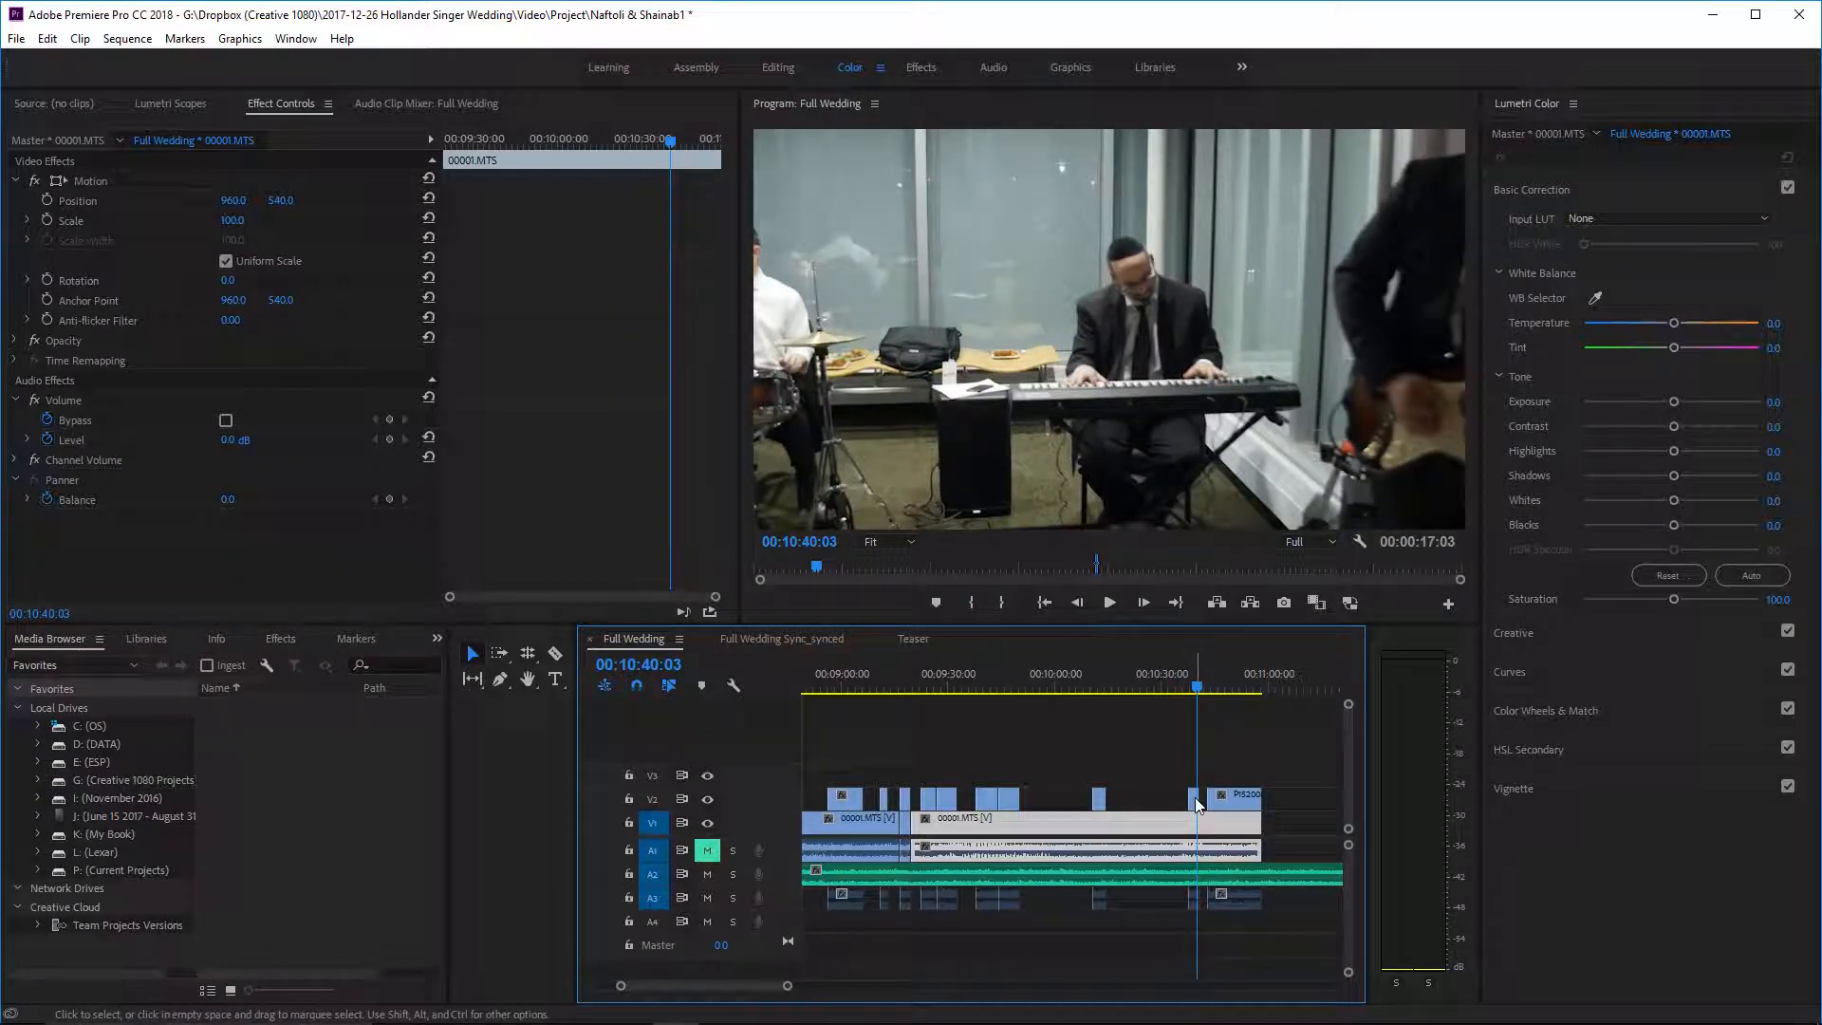
{"action": "left_click_drag", "start_coordinate": [1194, 797], "coordinate": [1018, 691]}
{"action": "left_click", "coordinate": [1021, 675]}
{"action": "key", "text": "space"}
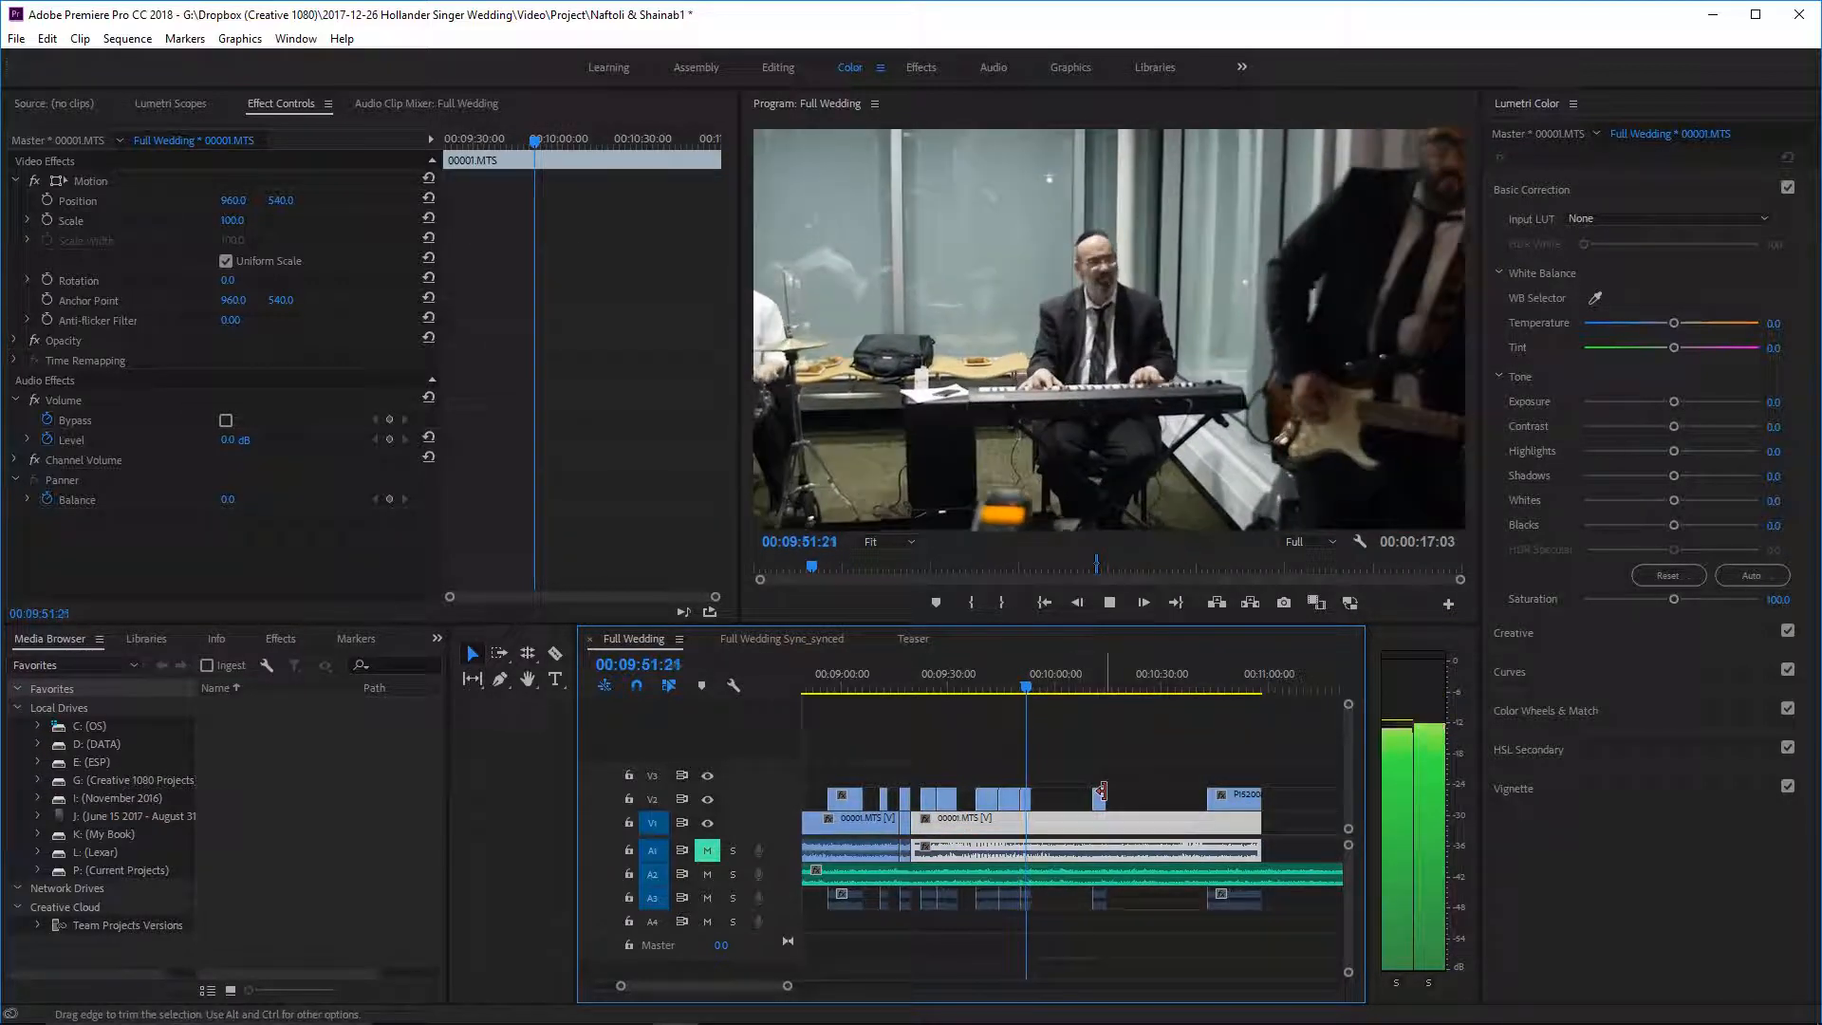
- Move the short V2 clip near 00:10:12 to the end of the adjoining V2 clips at about 00:09:53 and play it
{"action": "left_click_drag", "start_coordinate": [1099, 802], "coordinate": [1040, 801]}
{"action": "key", "text": "space"}
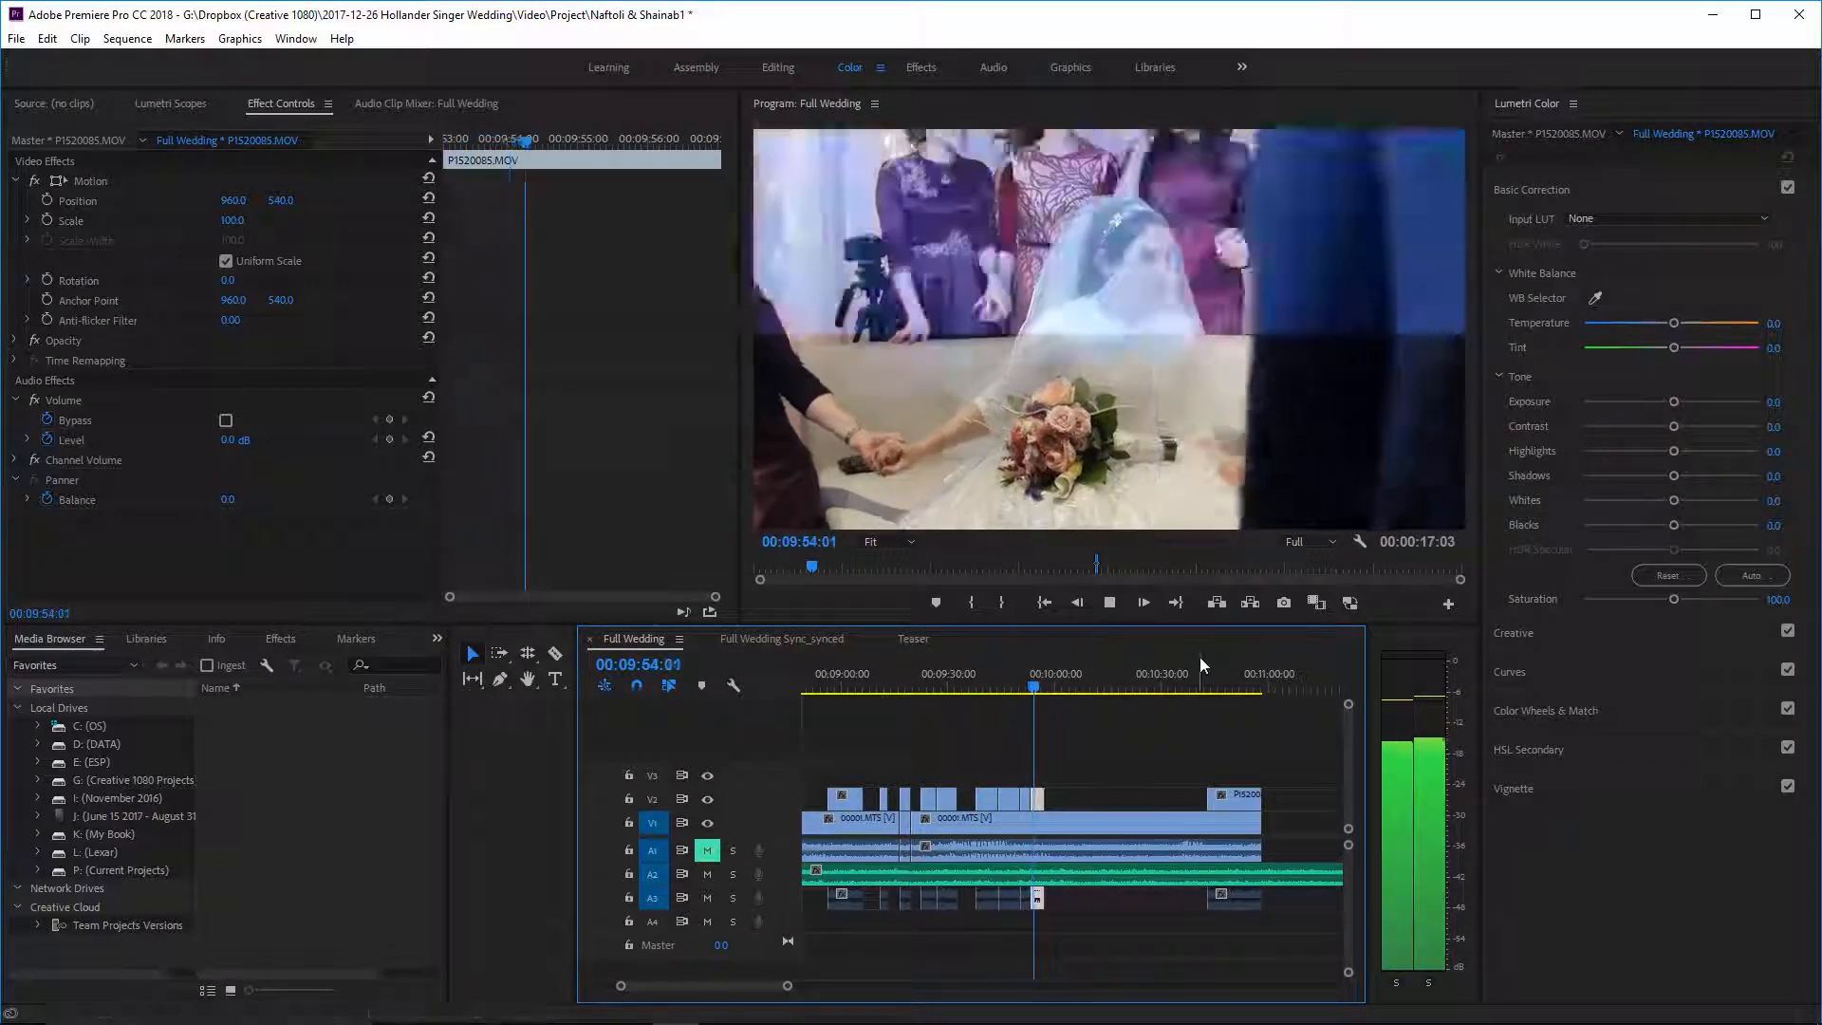
{"action": "key", "text": "space"}
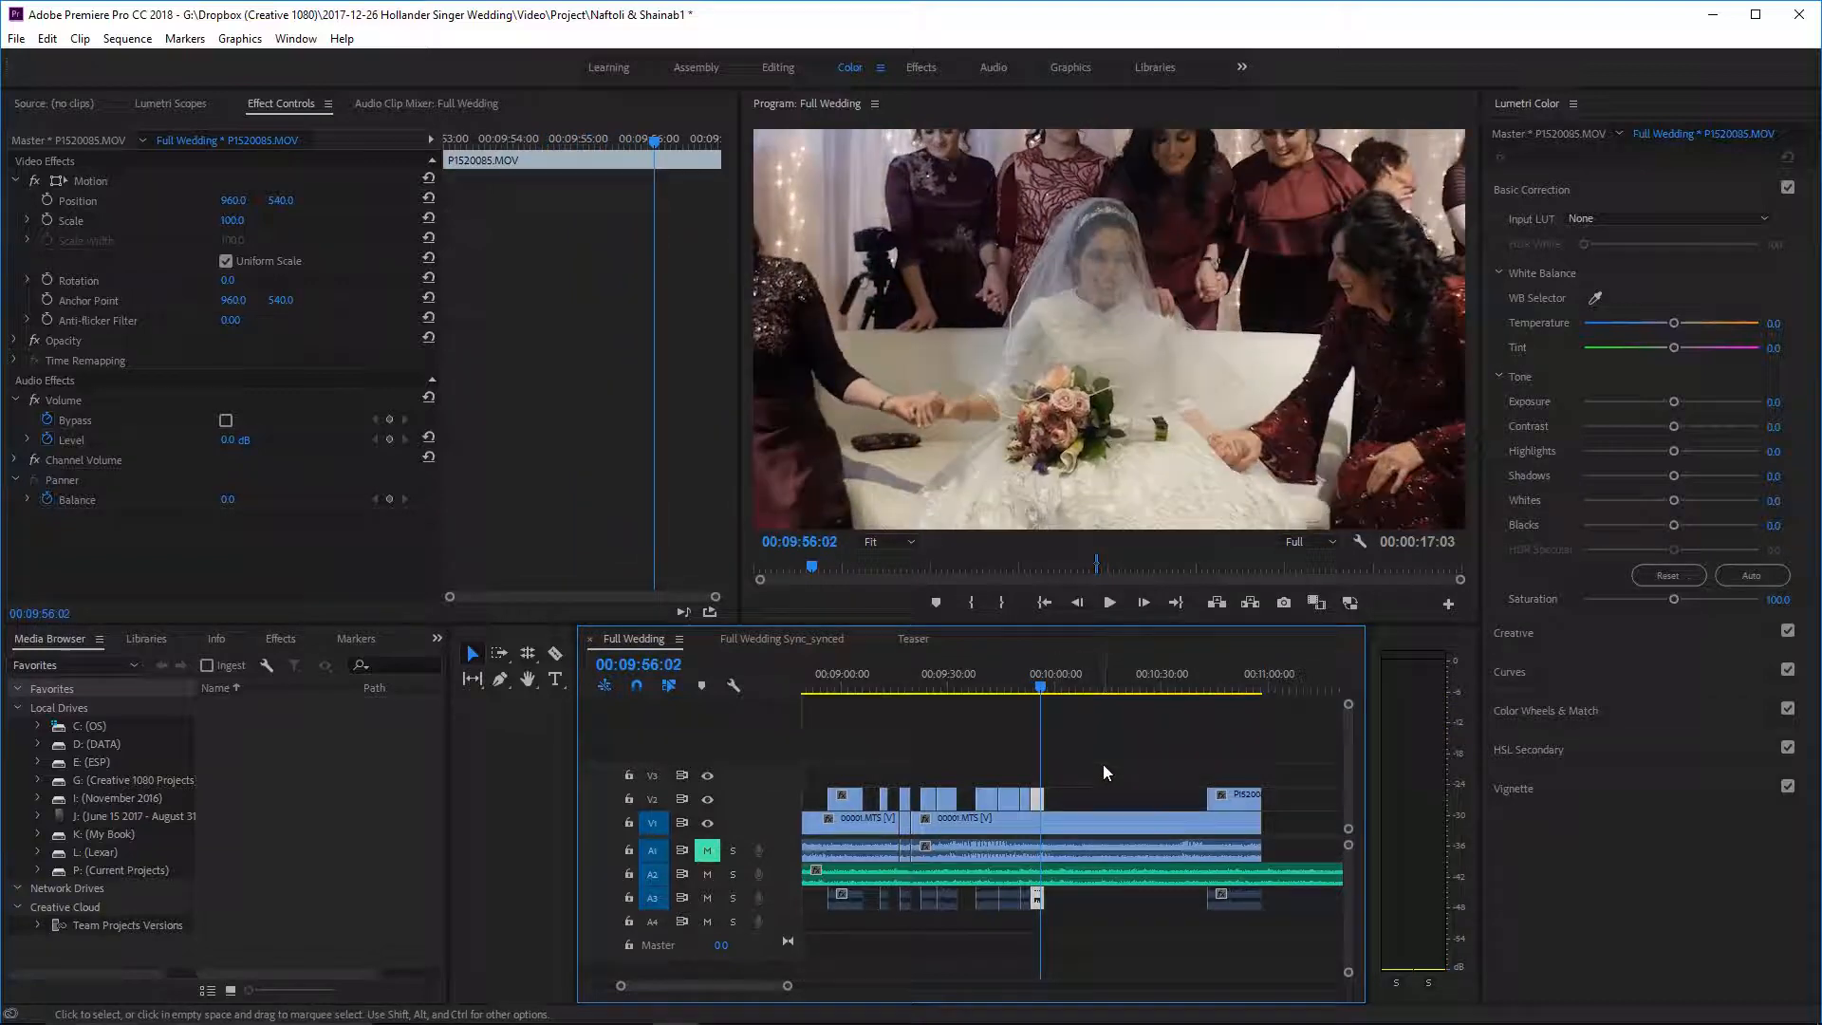
- Review the final V2 clip of the musicians from about 00:10:45 to its end
{"action": "left_click", "coordinate": [1213, 686]}
{"action": "key", "text": "space"}
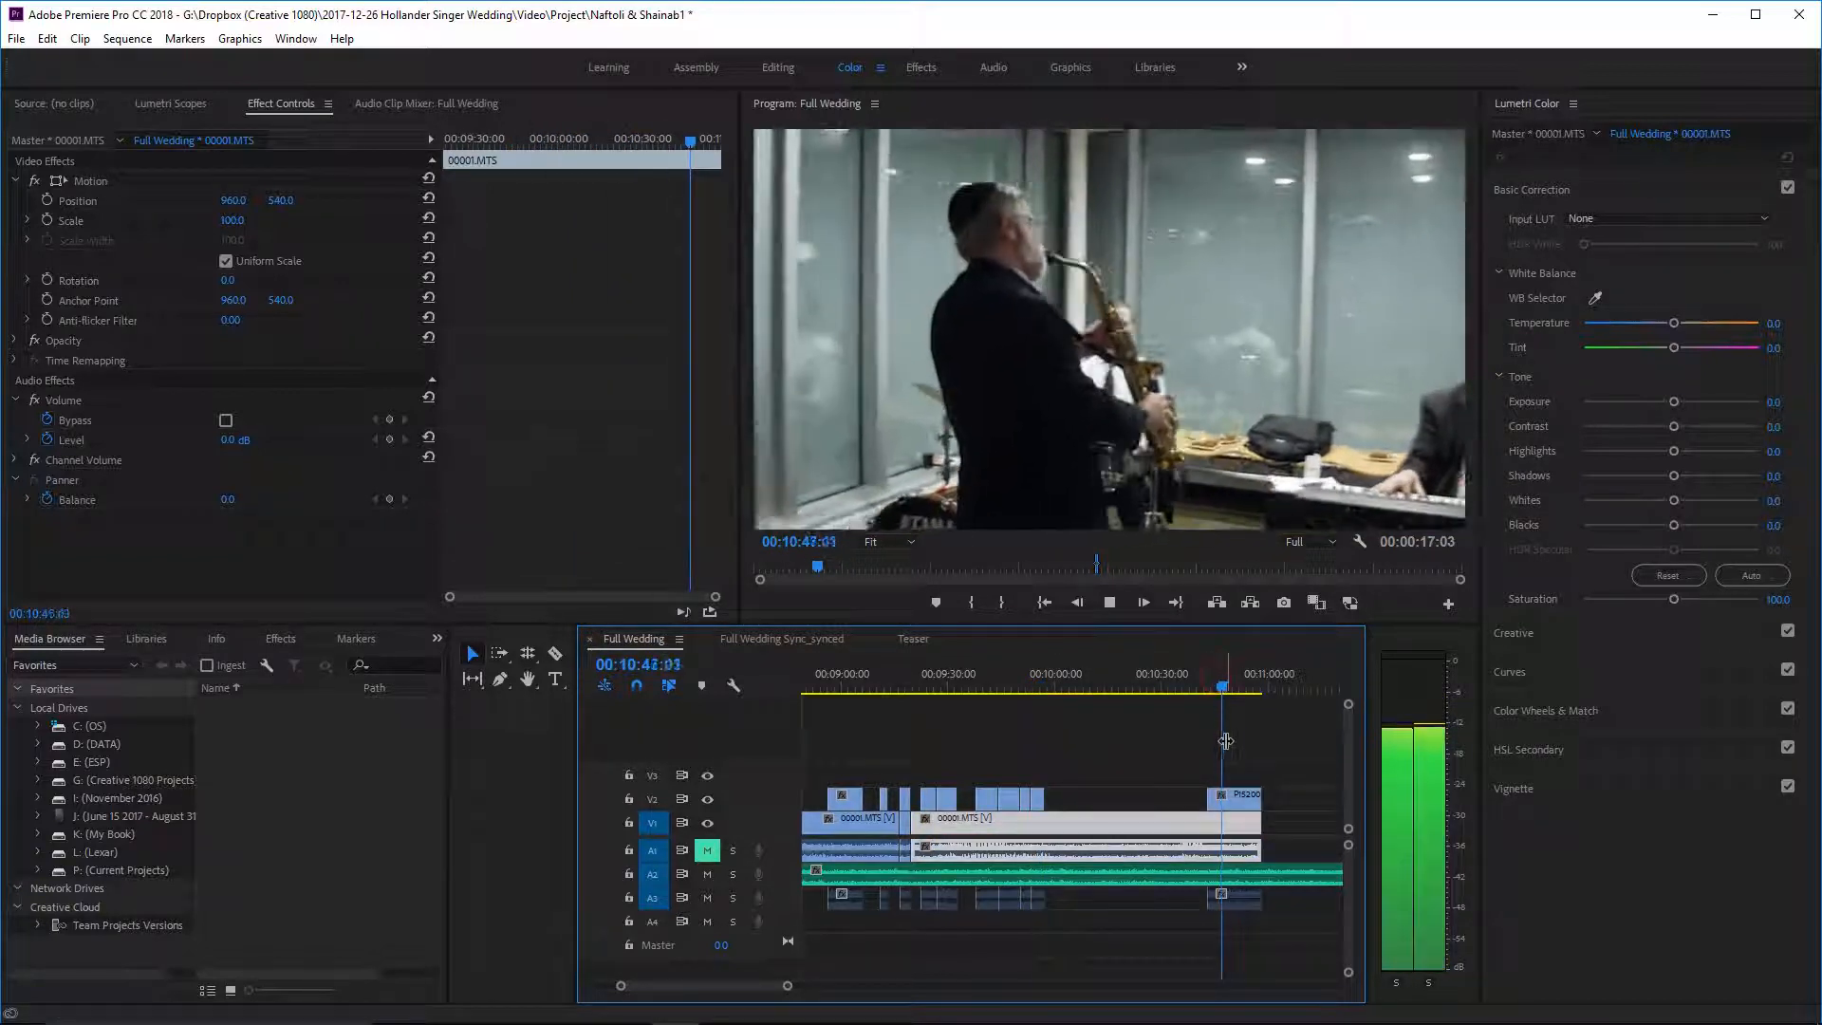
{"action": "scroll", "coordinate": [1150, 788], "scroll_direction": "down", "scroll_amount": 2}
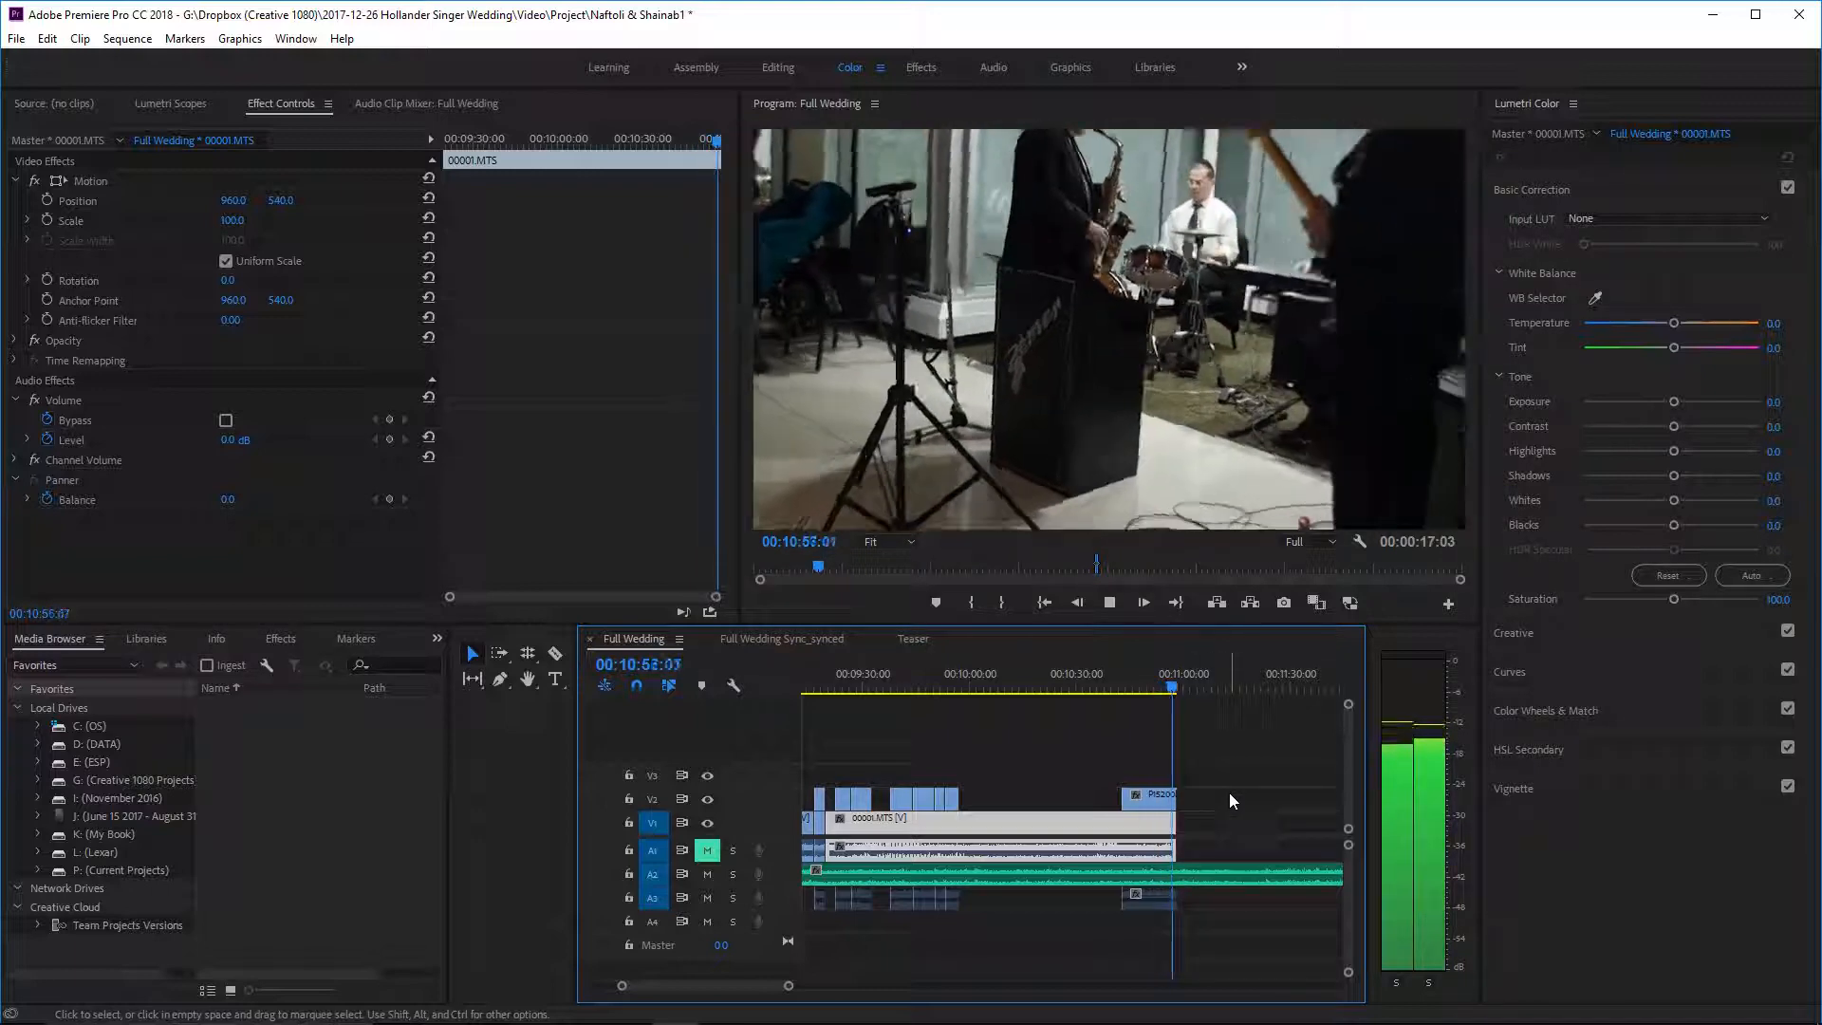
{"action": "left_click", "coordinate": [1127, 685]}
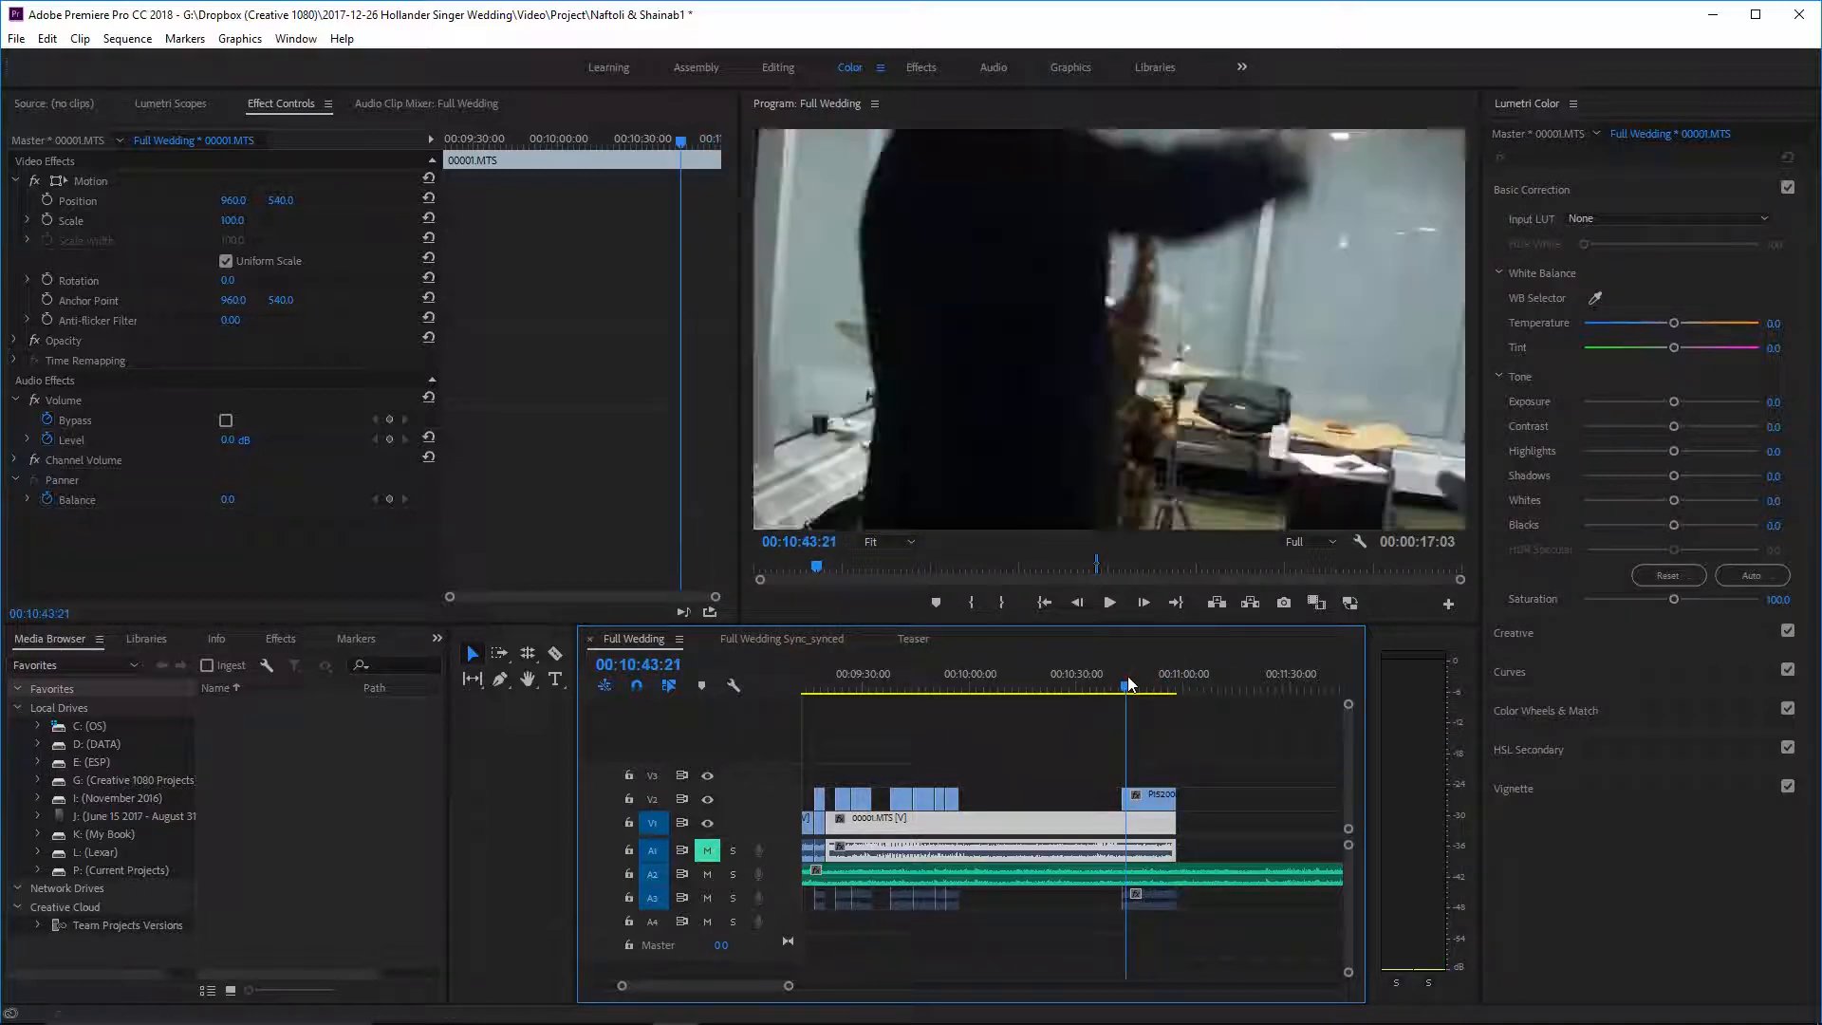
{"action": "scroll", "coordinate": [1116, 732], "scroll_direction": "up", "scroll_amount": 3}
- Split the V1 clip and the audio below it at the end of the adjoining V2 clips near 00:09:56 and delete the remainders
{"action": "left_click", "coordinate": [1098, 686]}
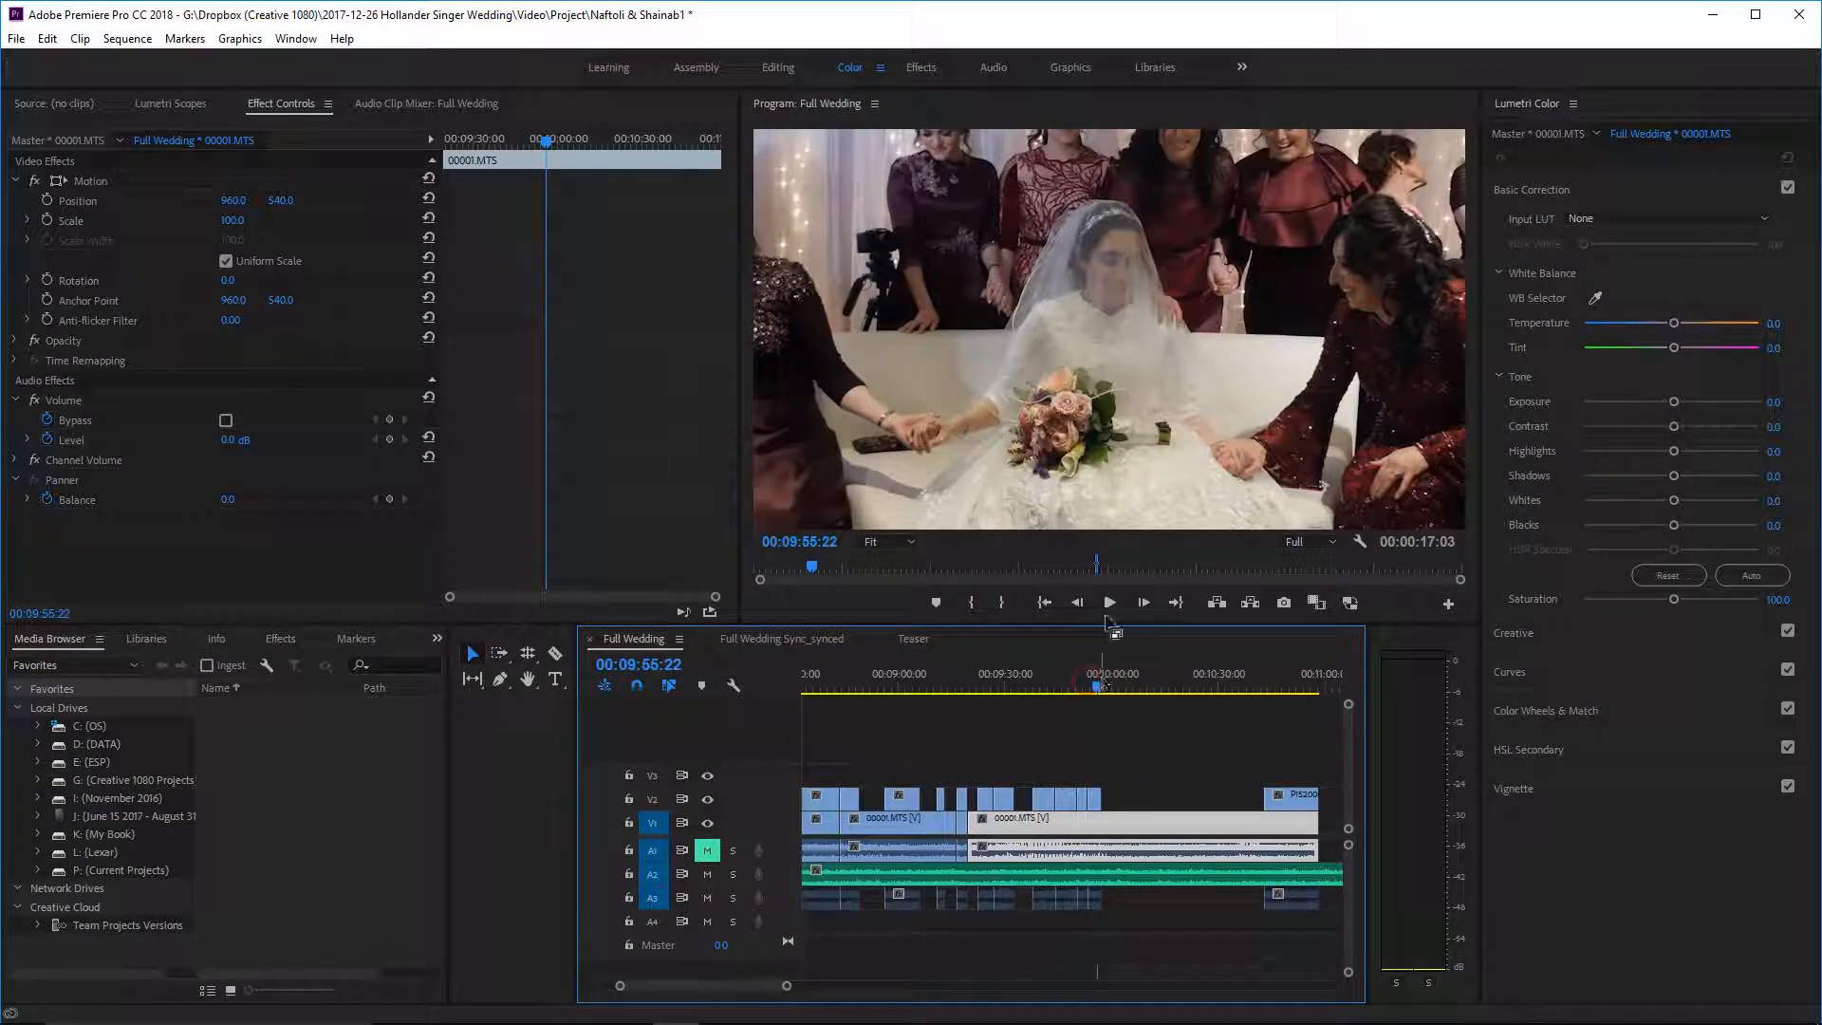
{"action": "key", "text": "c"}
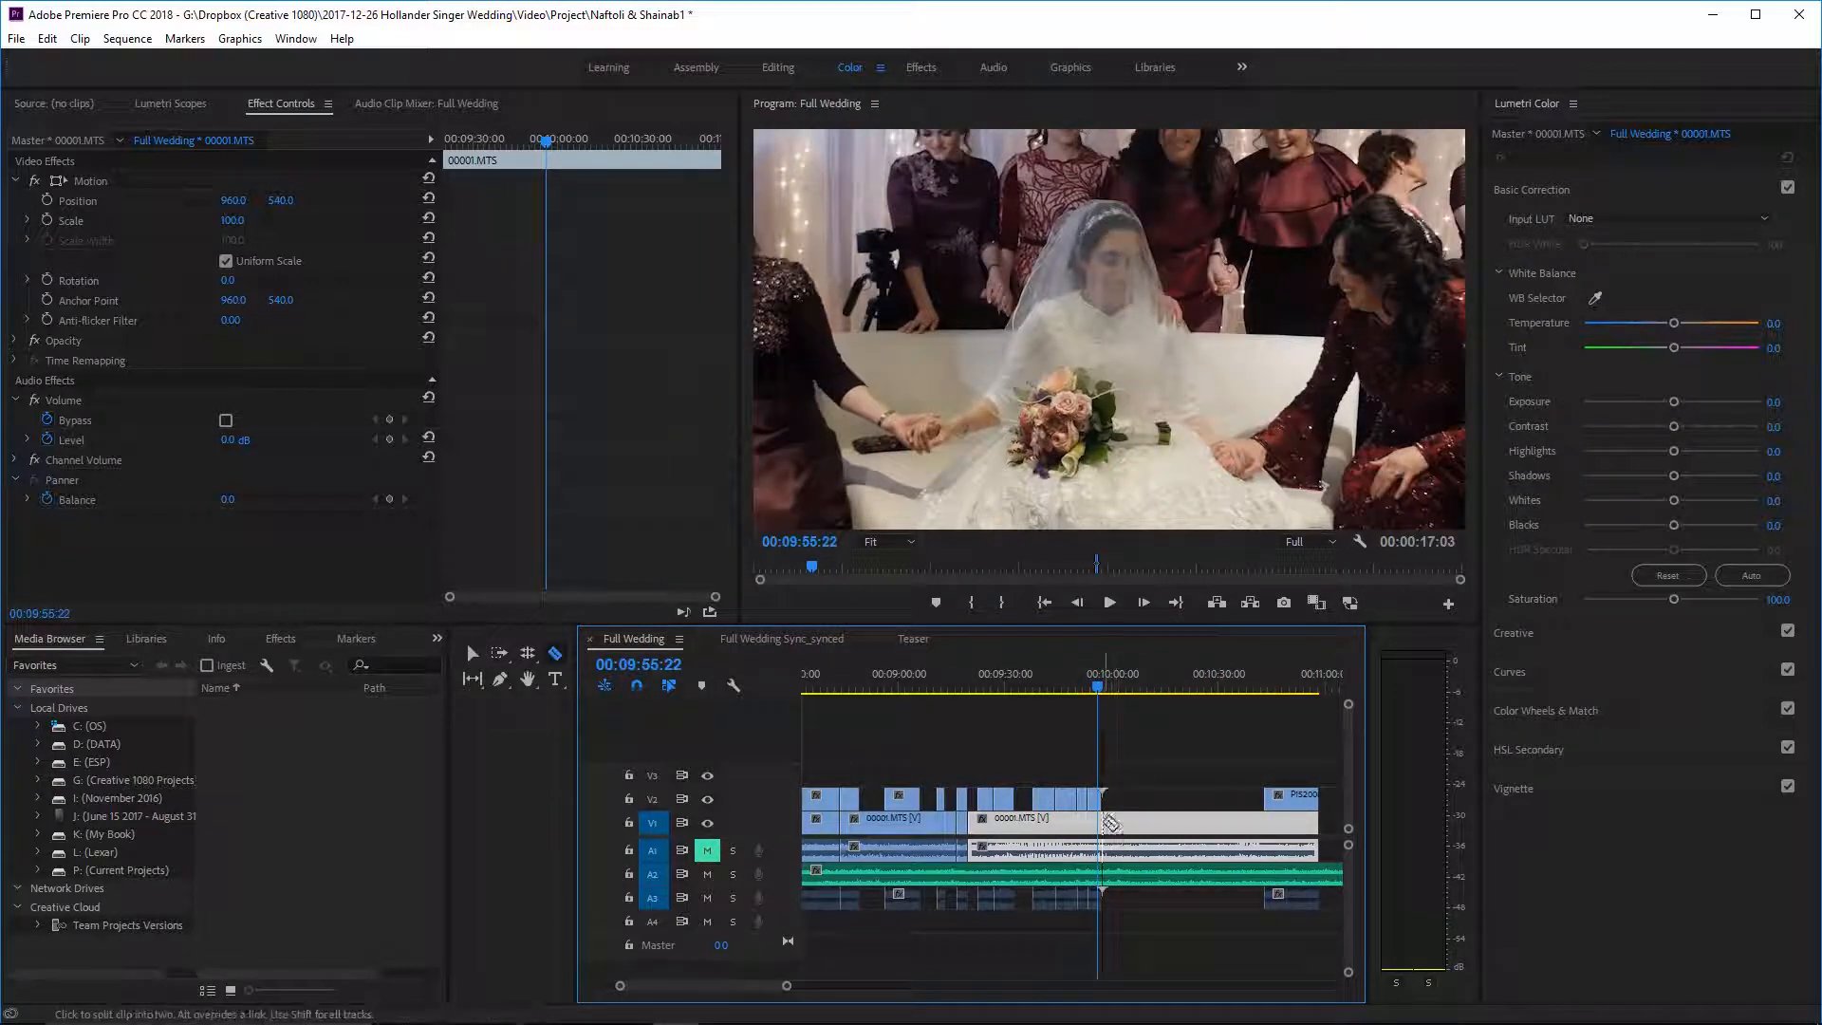
{"action": "left_click", "coordinate": [1112, 822]}
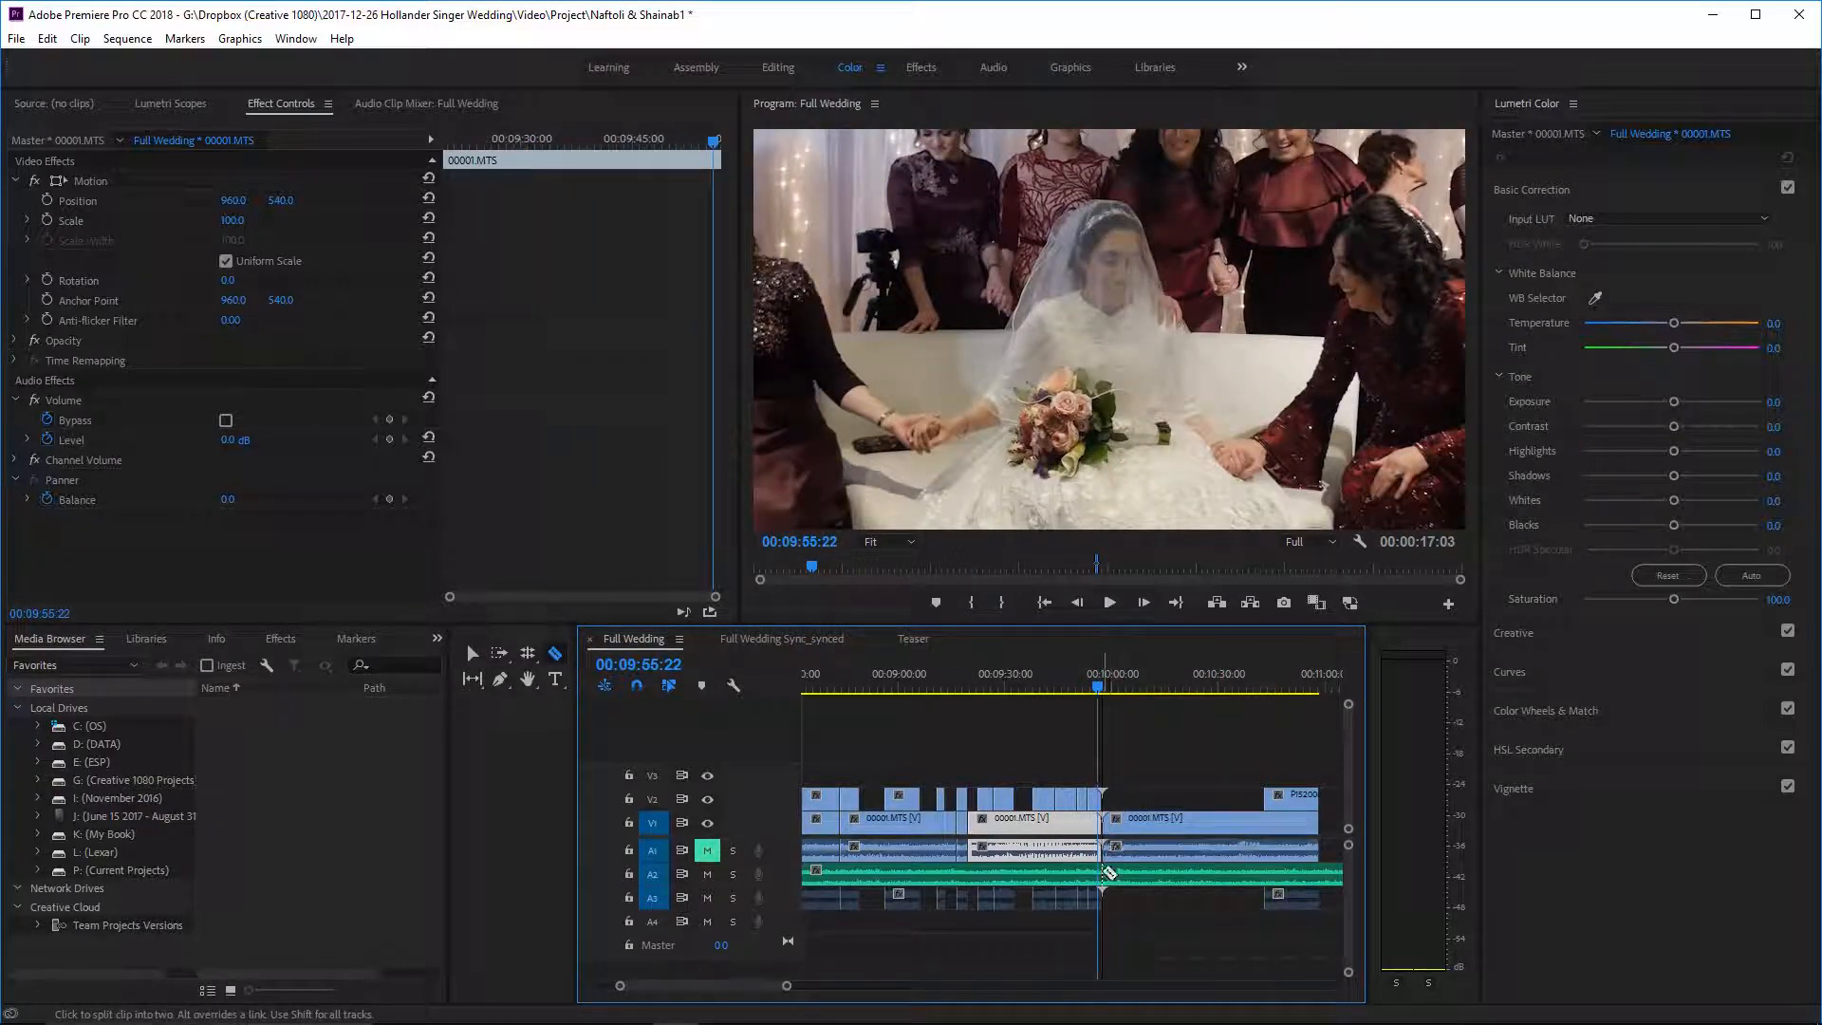
{"action": "left_click", "coordinate": [1139, 818]}
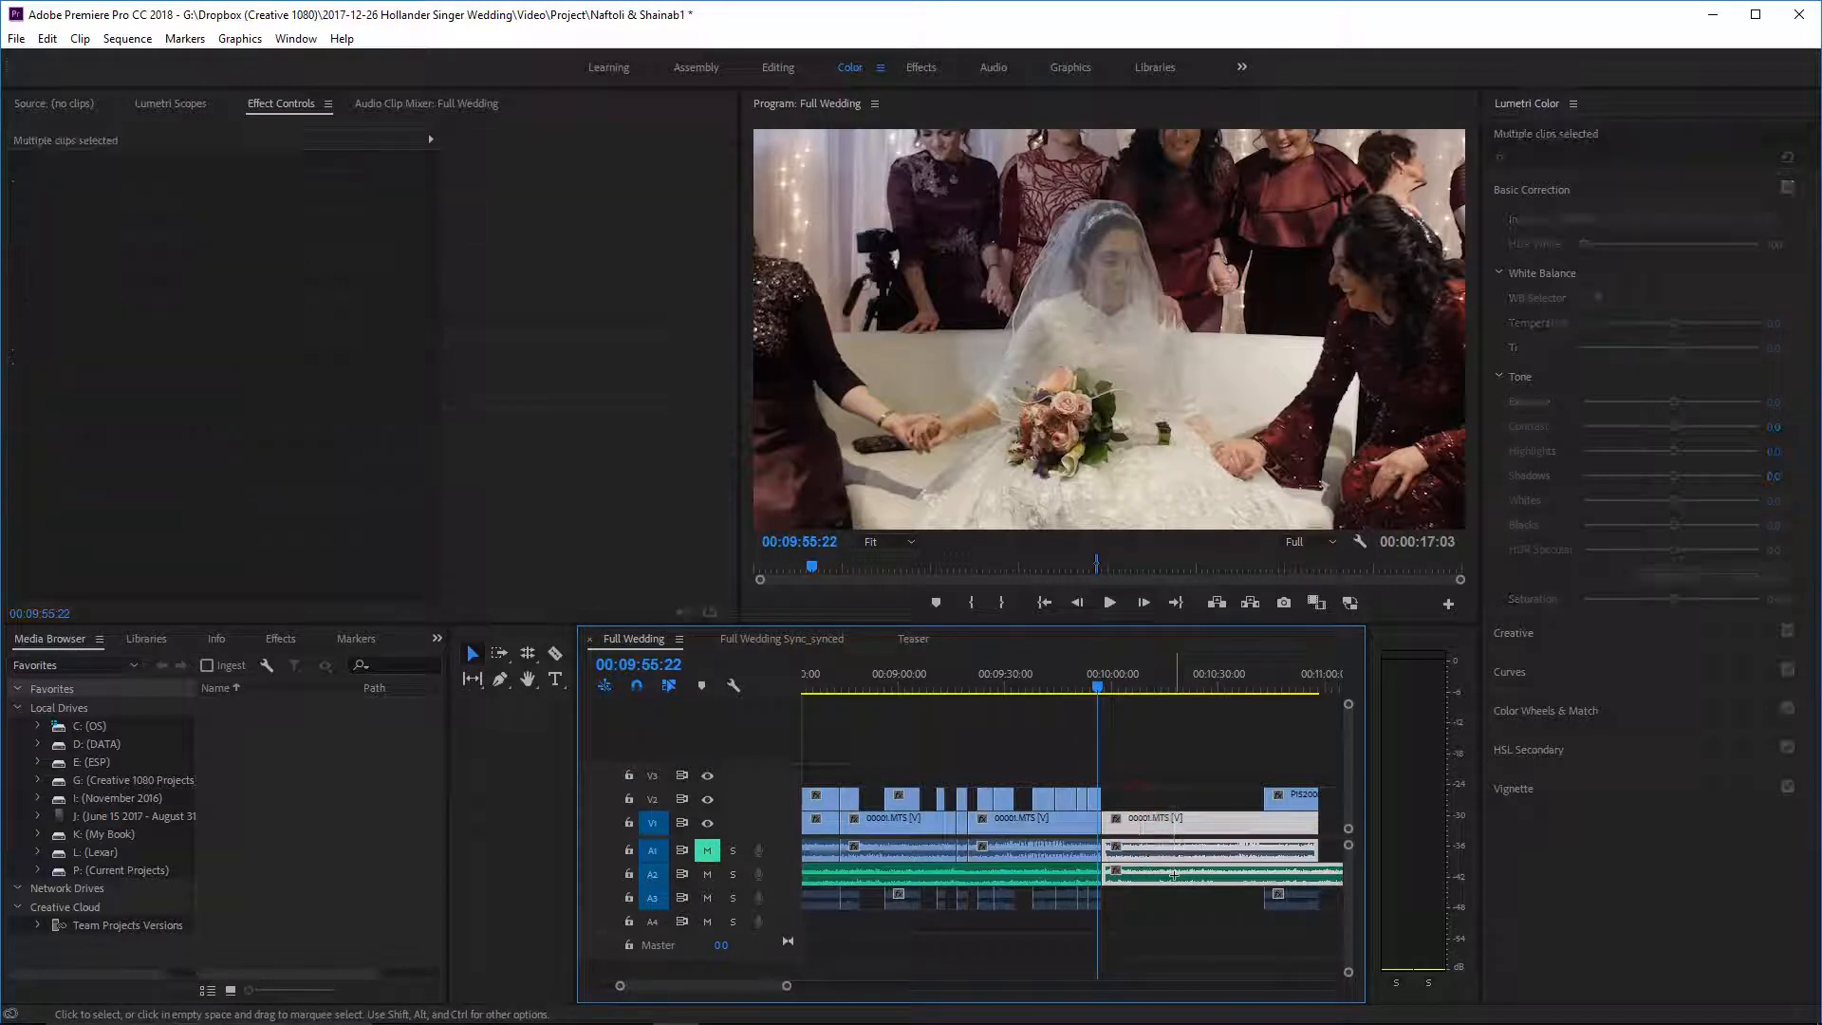
{"action": "scroll", "coordinate": [1175, 875], "scroll_direction": "down", "scroll_amount": 3}
{"action": "key", "text": "Delete"}
- Scrub through the final V2 musicians clip and trim its end to 00:10:51:21
{"action": "left_click", "coordinate": [1150, 691]}
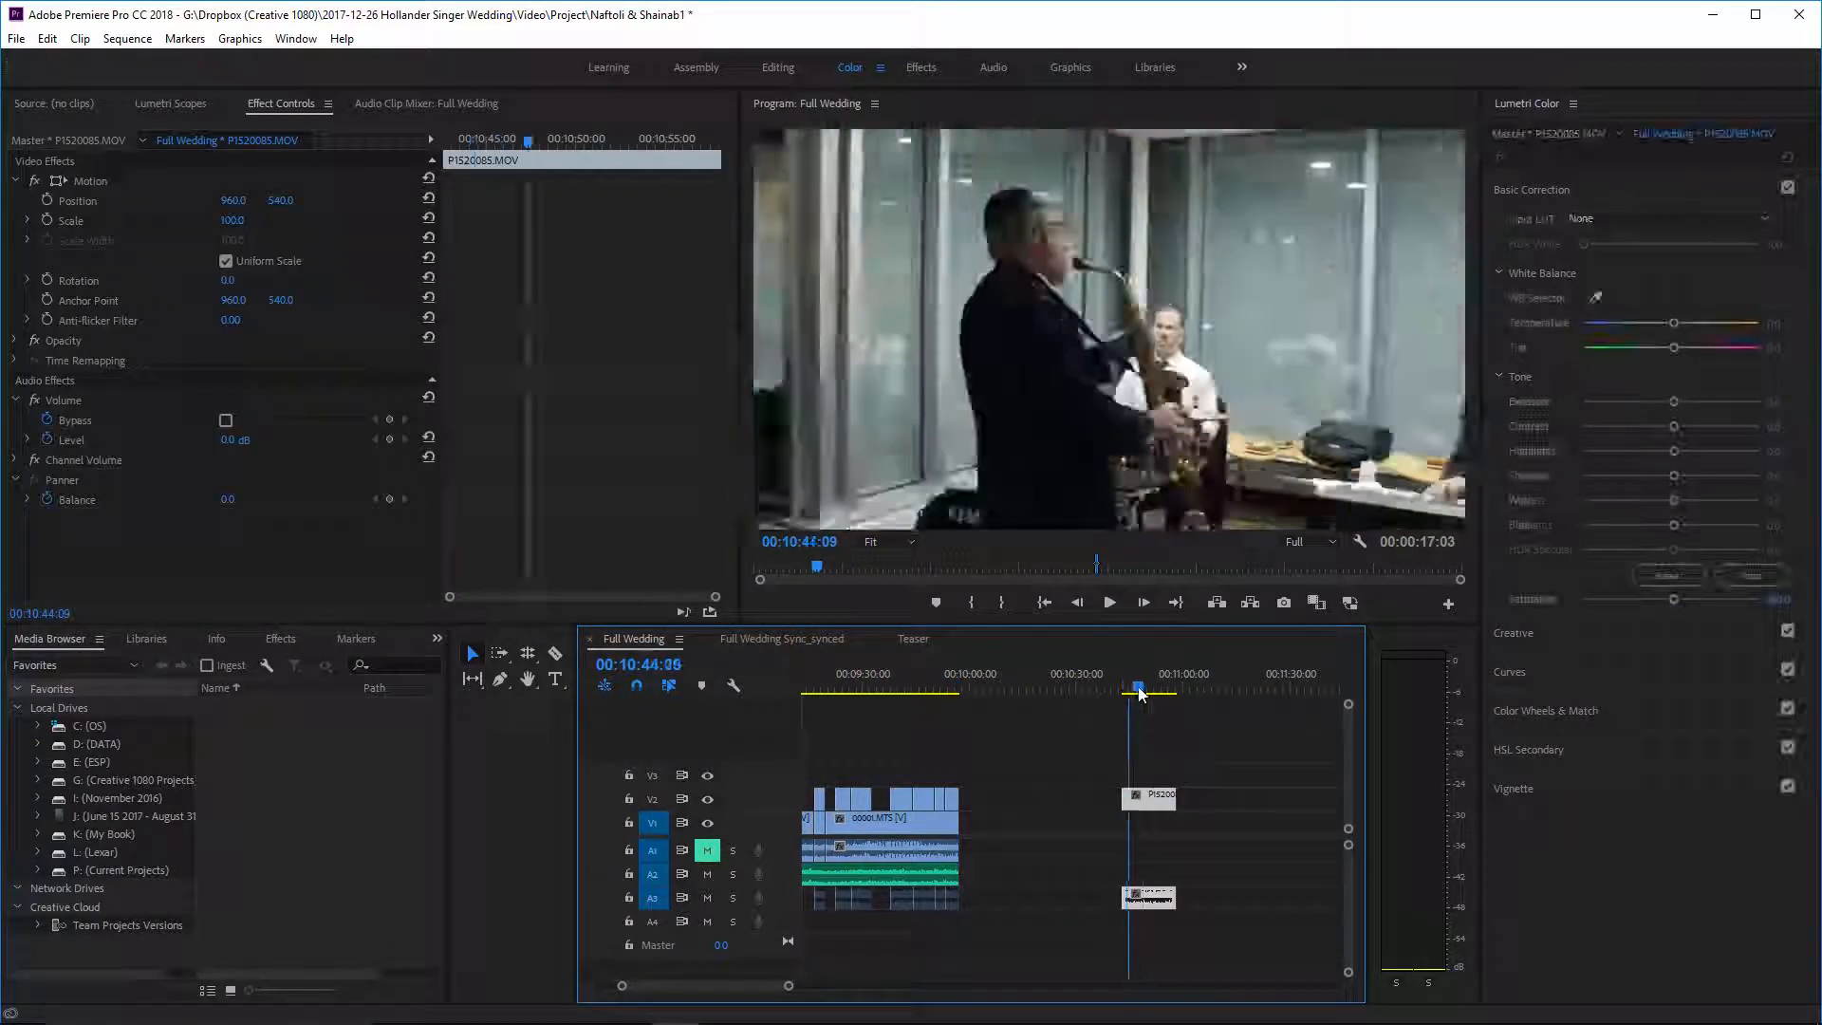
{"action": "left_click_drag", "start_coordinate": [1152, 693], "coordinate": [1155, 694]}
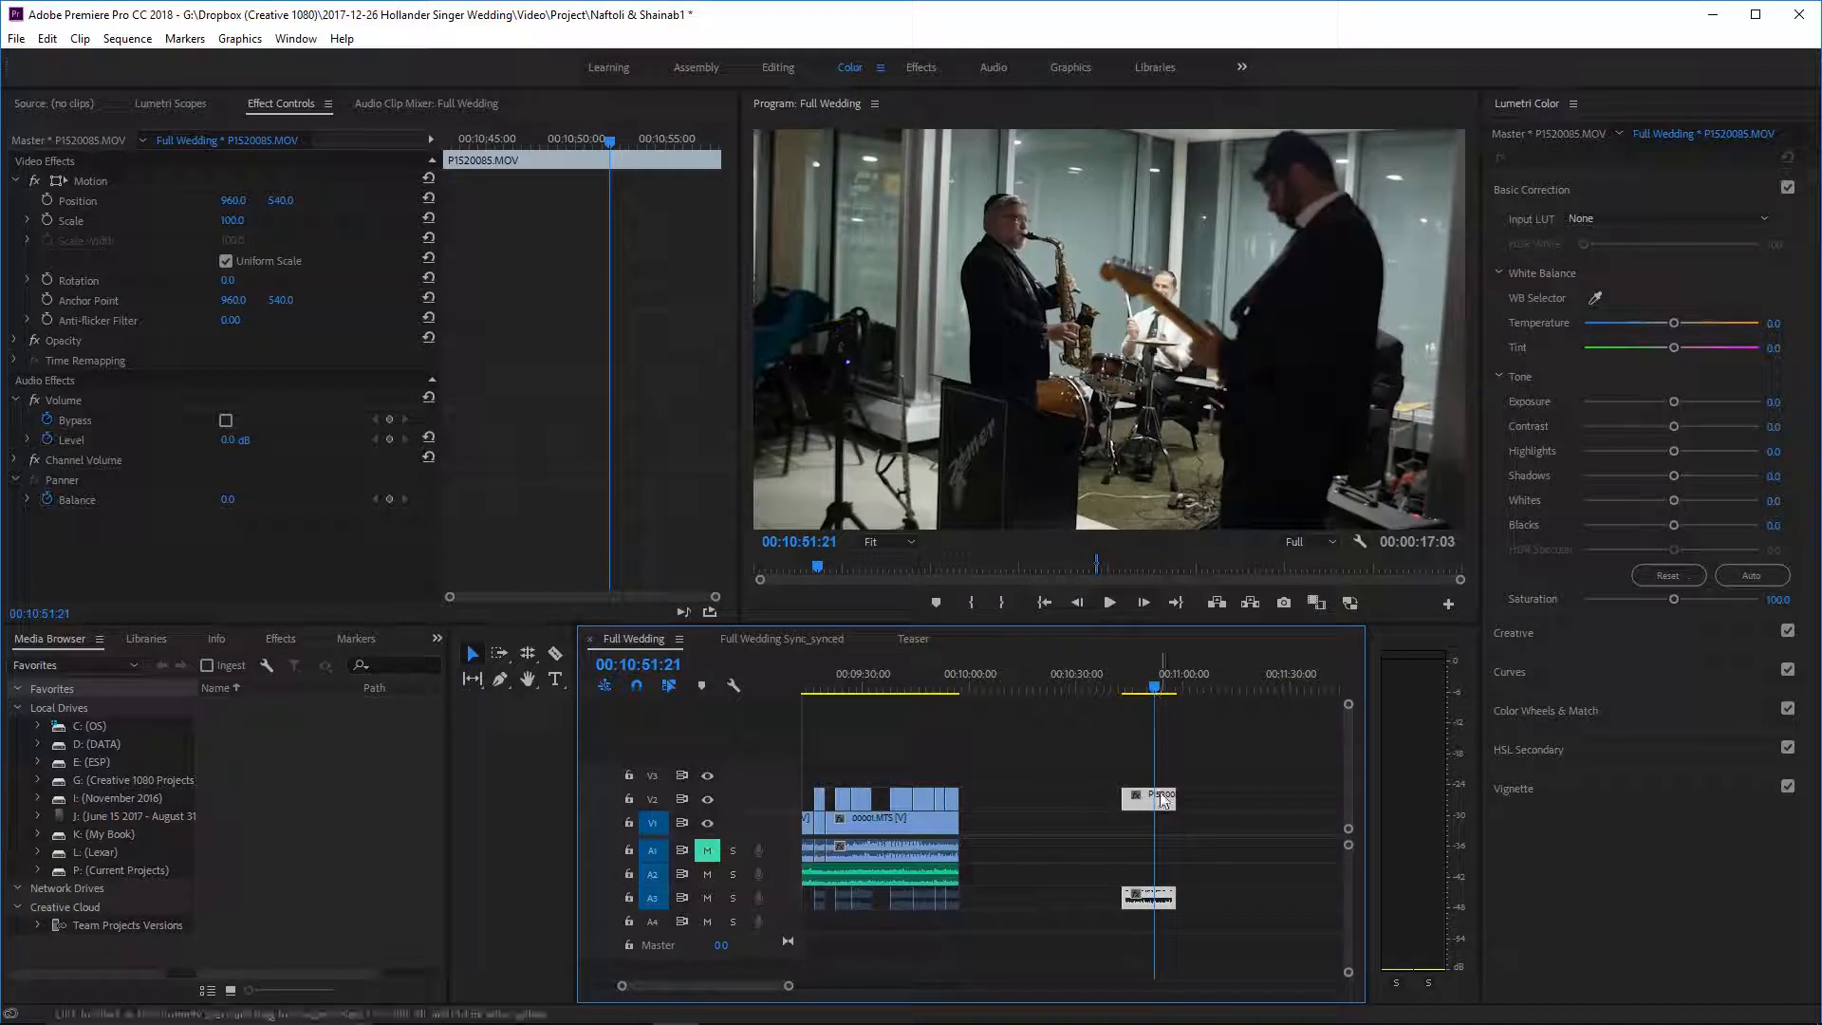
{"action": "left_click_drag", "start_coordinate": [1162, 796], "coordinate": [1148, 793]}
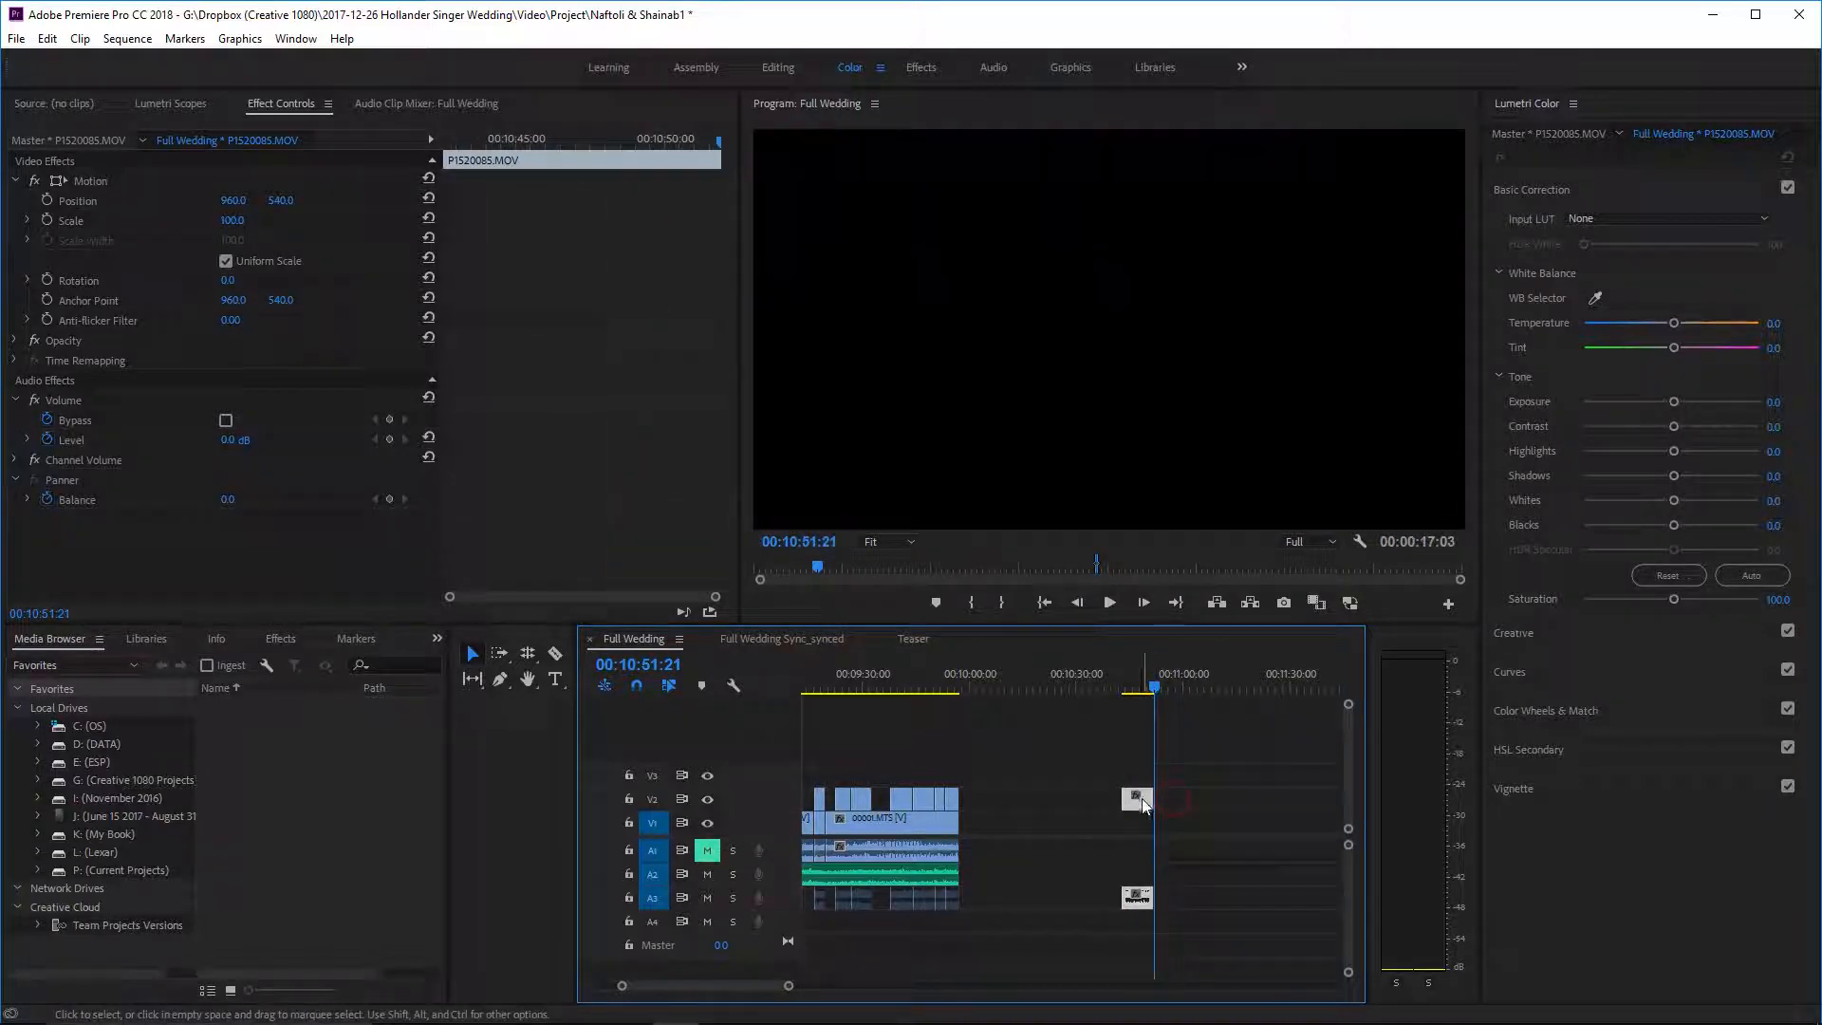
- Cut the musicians clip, paste it ahead of the opening clips, move it onto V2 at 00:07:35:05, and extend the A2 audio back to about 00:07:32
{"action": "key", "text": "Delete"}
{"action": "scroll", "coordinate": [1060, 847], "scroll_direction": "up", "scroll_amount": 10}
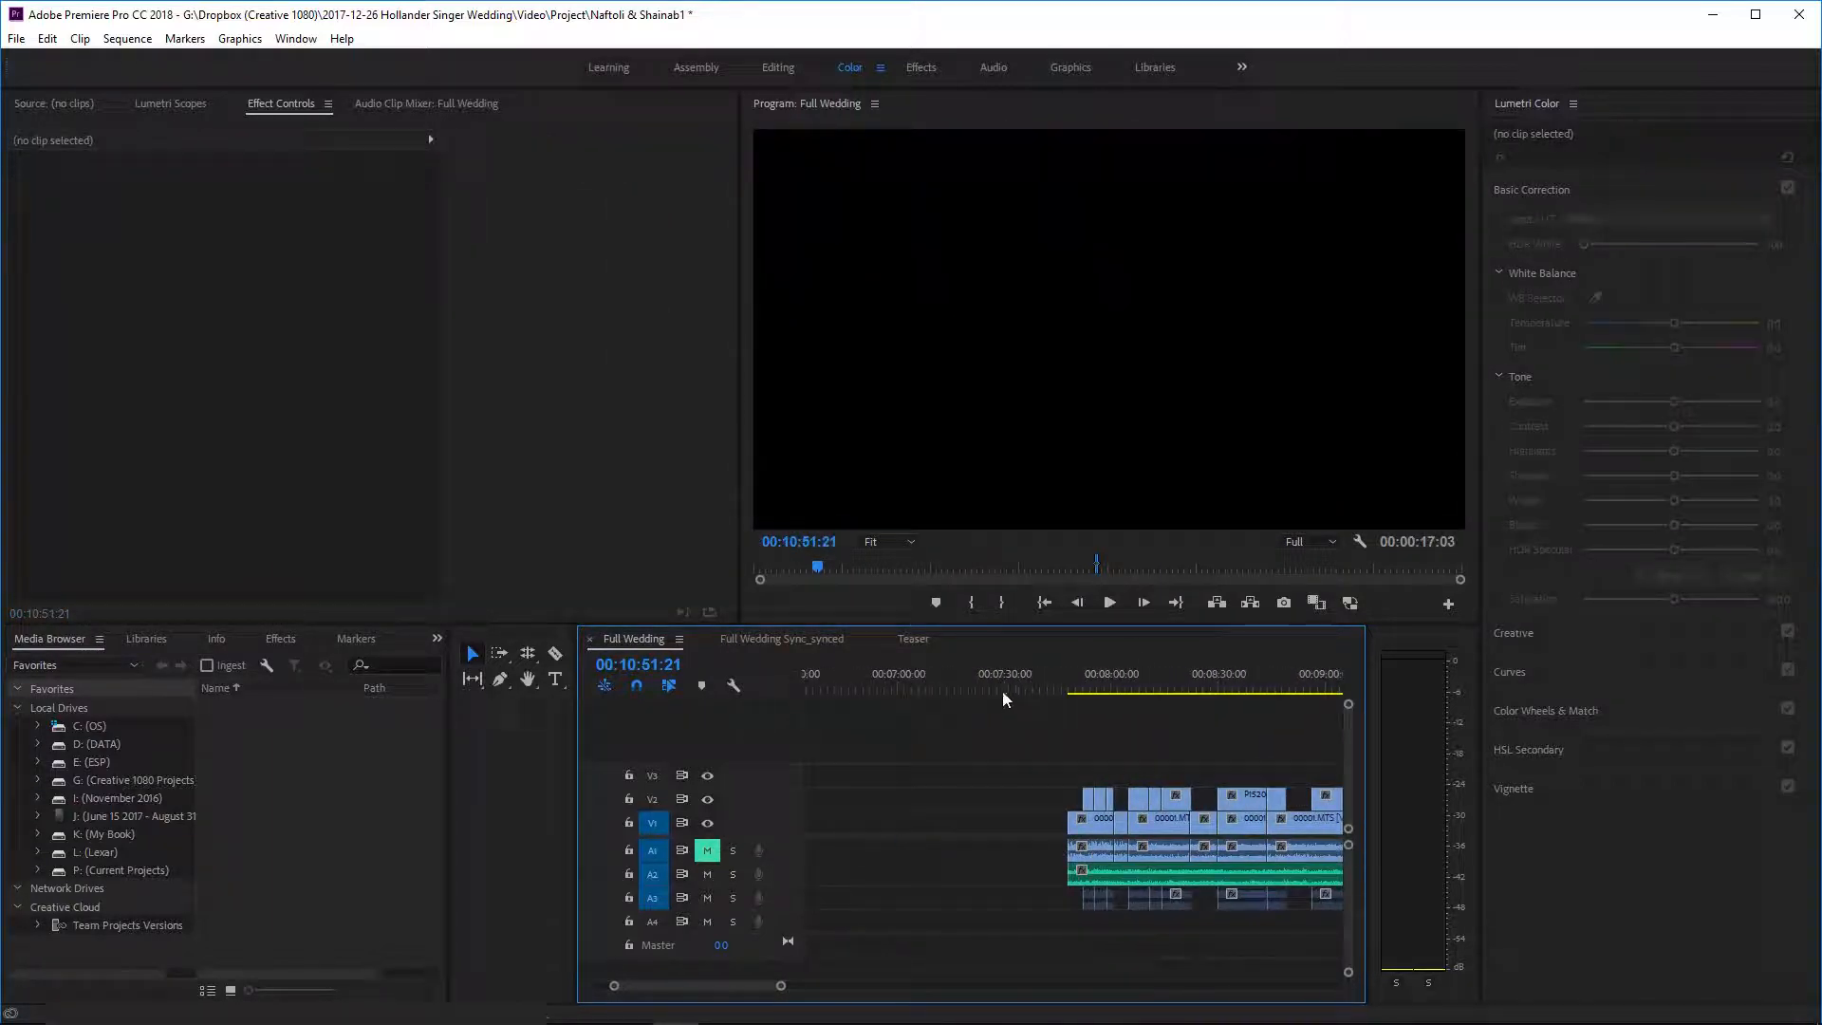
{"action": "key", "text": "ctrl+v"}
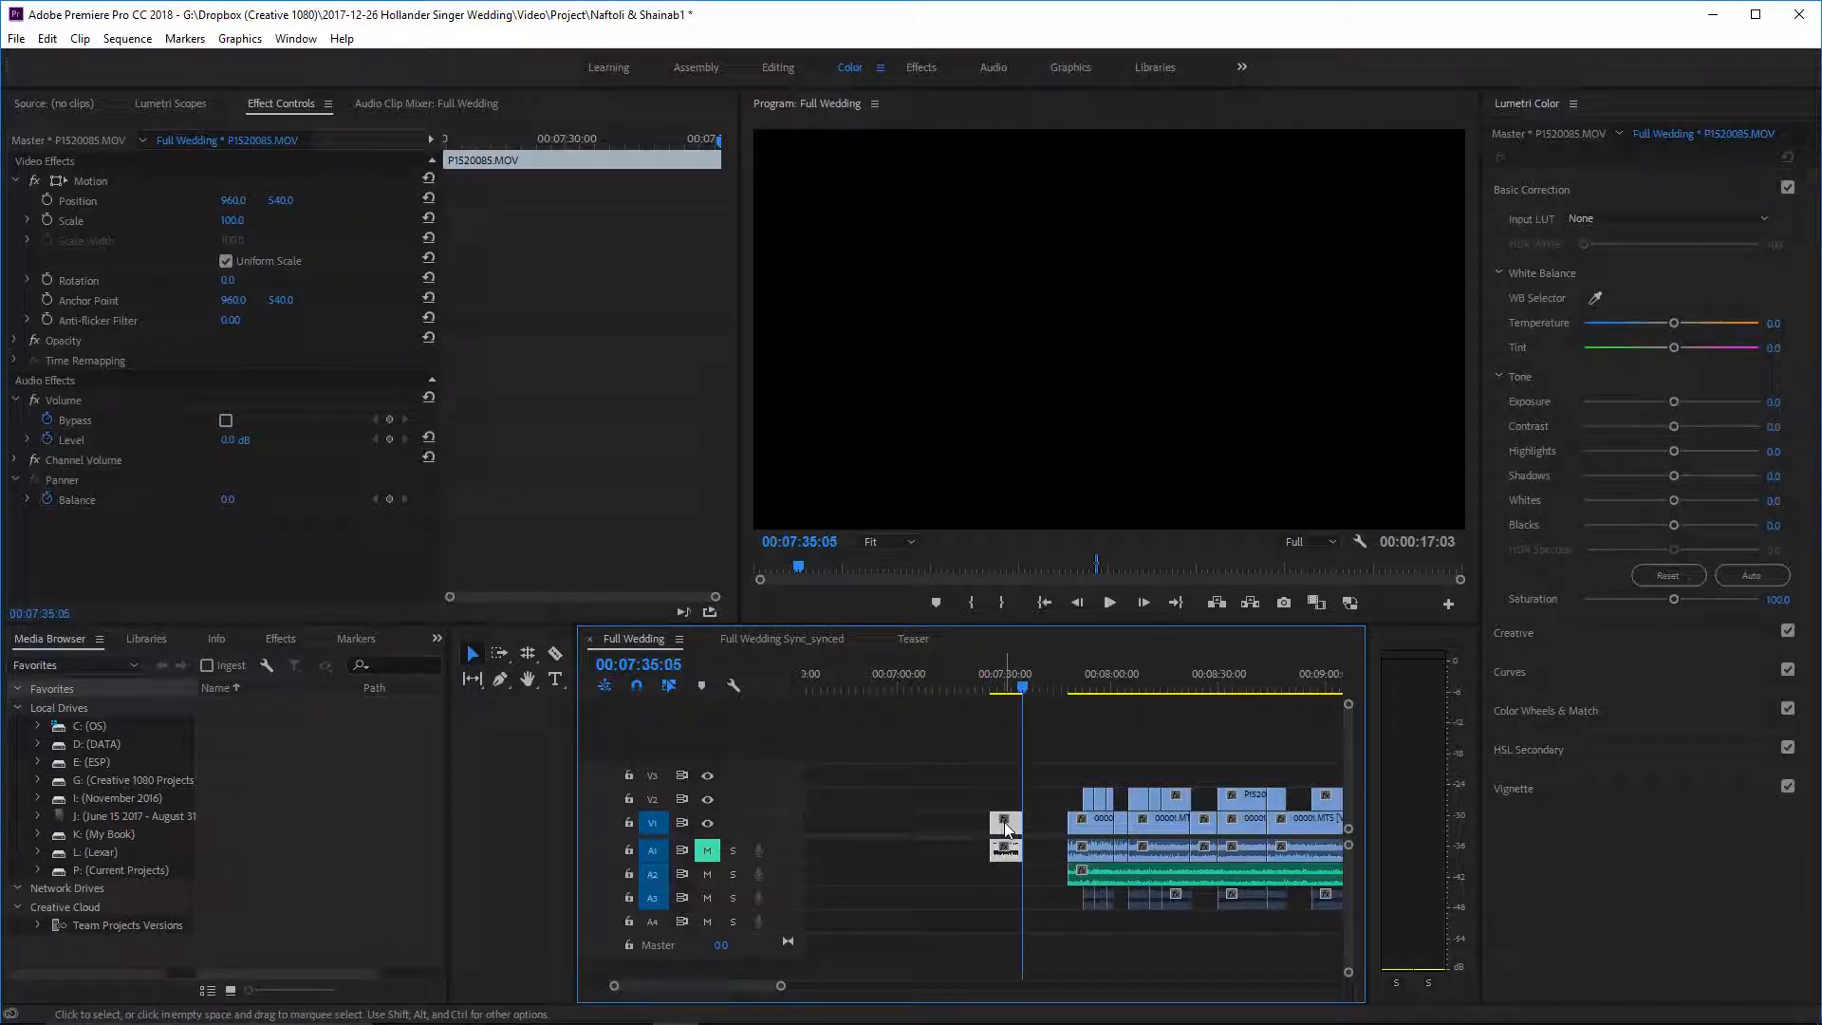
{"action": "left_click_drag", "start_coordinate": [1006, 827], "coordinate": [1007, 875]}
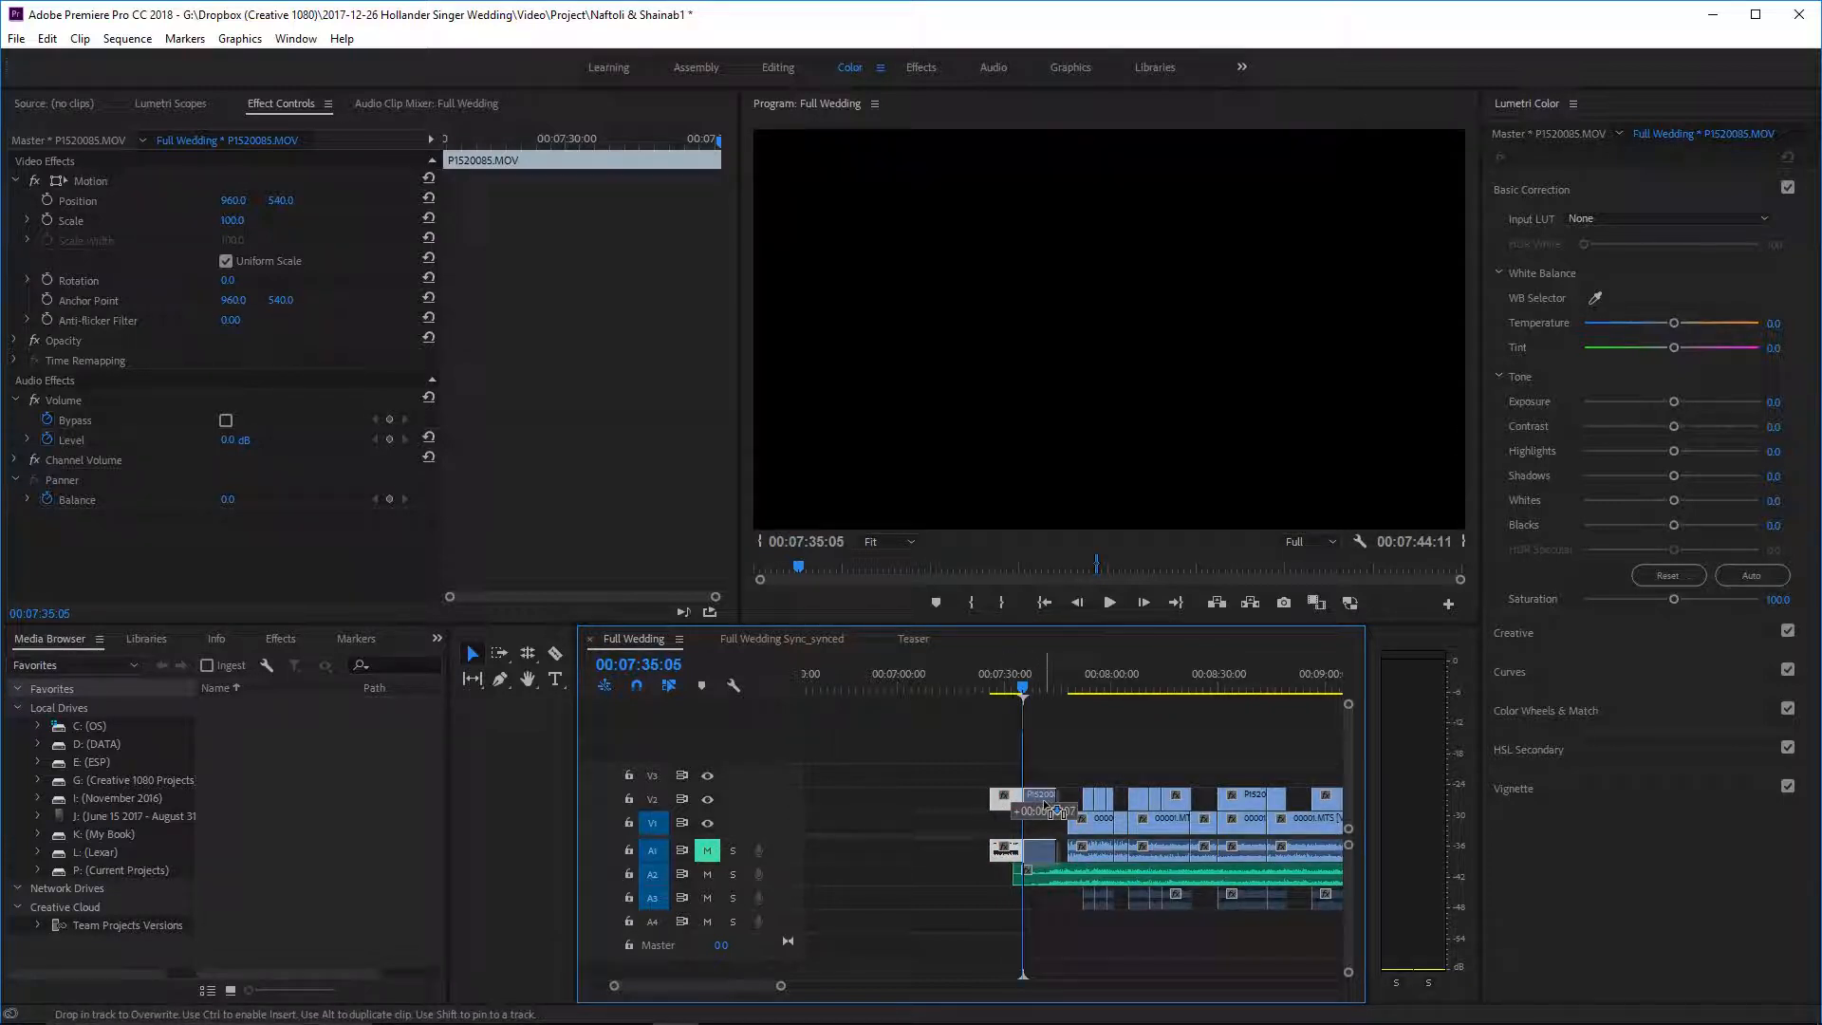
{"action": "left_click_drag", "start_coordinate": [1045, 805], "coordinate": [1048, 804]}
- Move the musicians clip directly against the start of the first bride clip on V2 at about 00:07:51 and play the transition
{"action": "left_click", "coordinate": [1073, 681]}
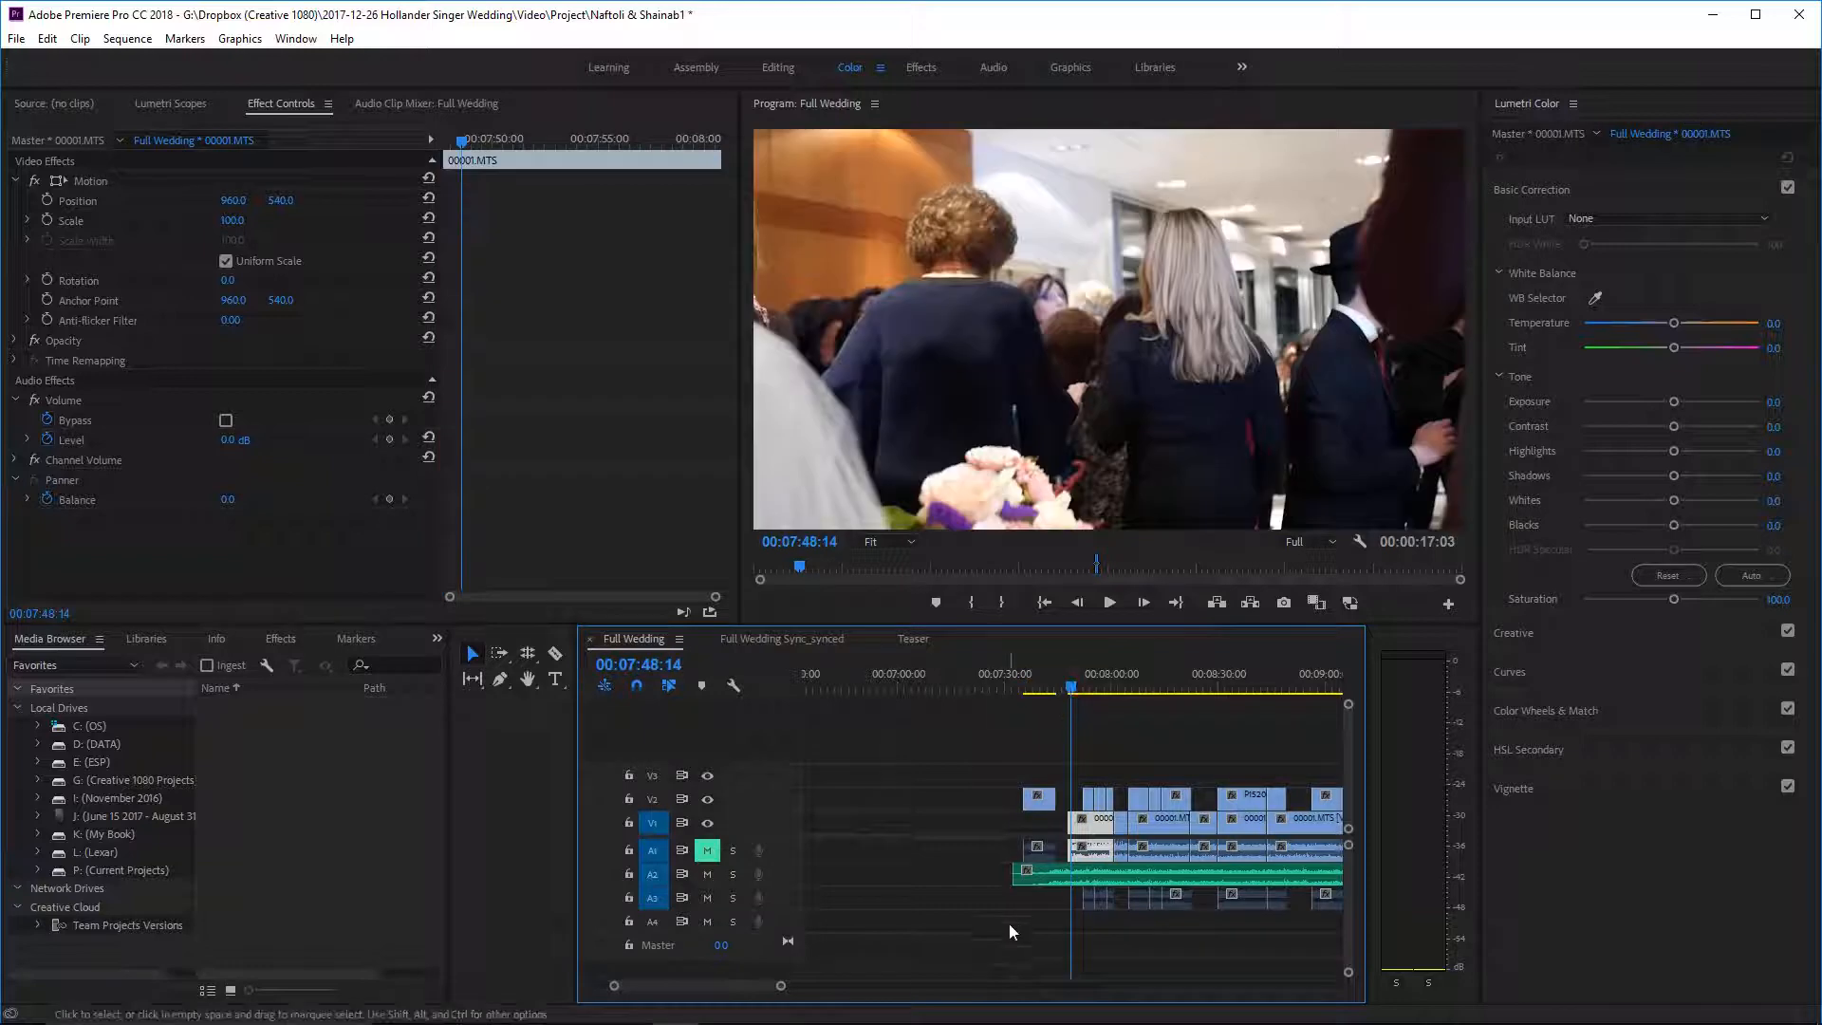
{"action": "left_click_drag", "start_coordinate": [781, 986], "coordinate": [728, 985]}
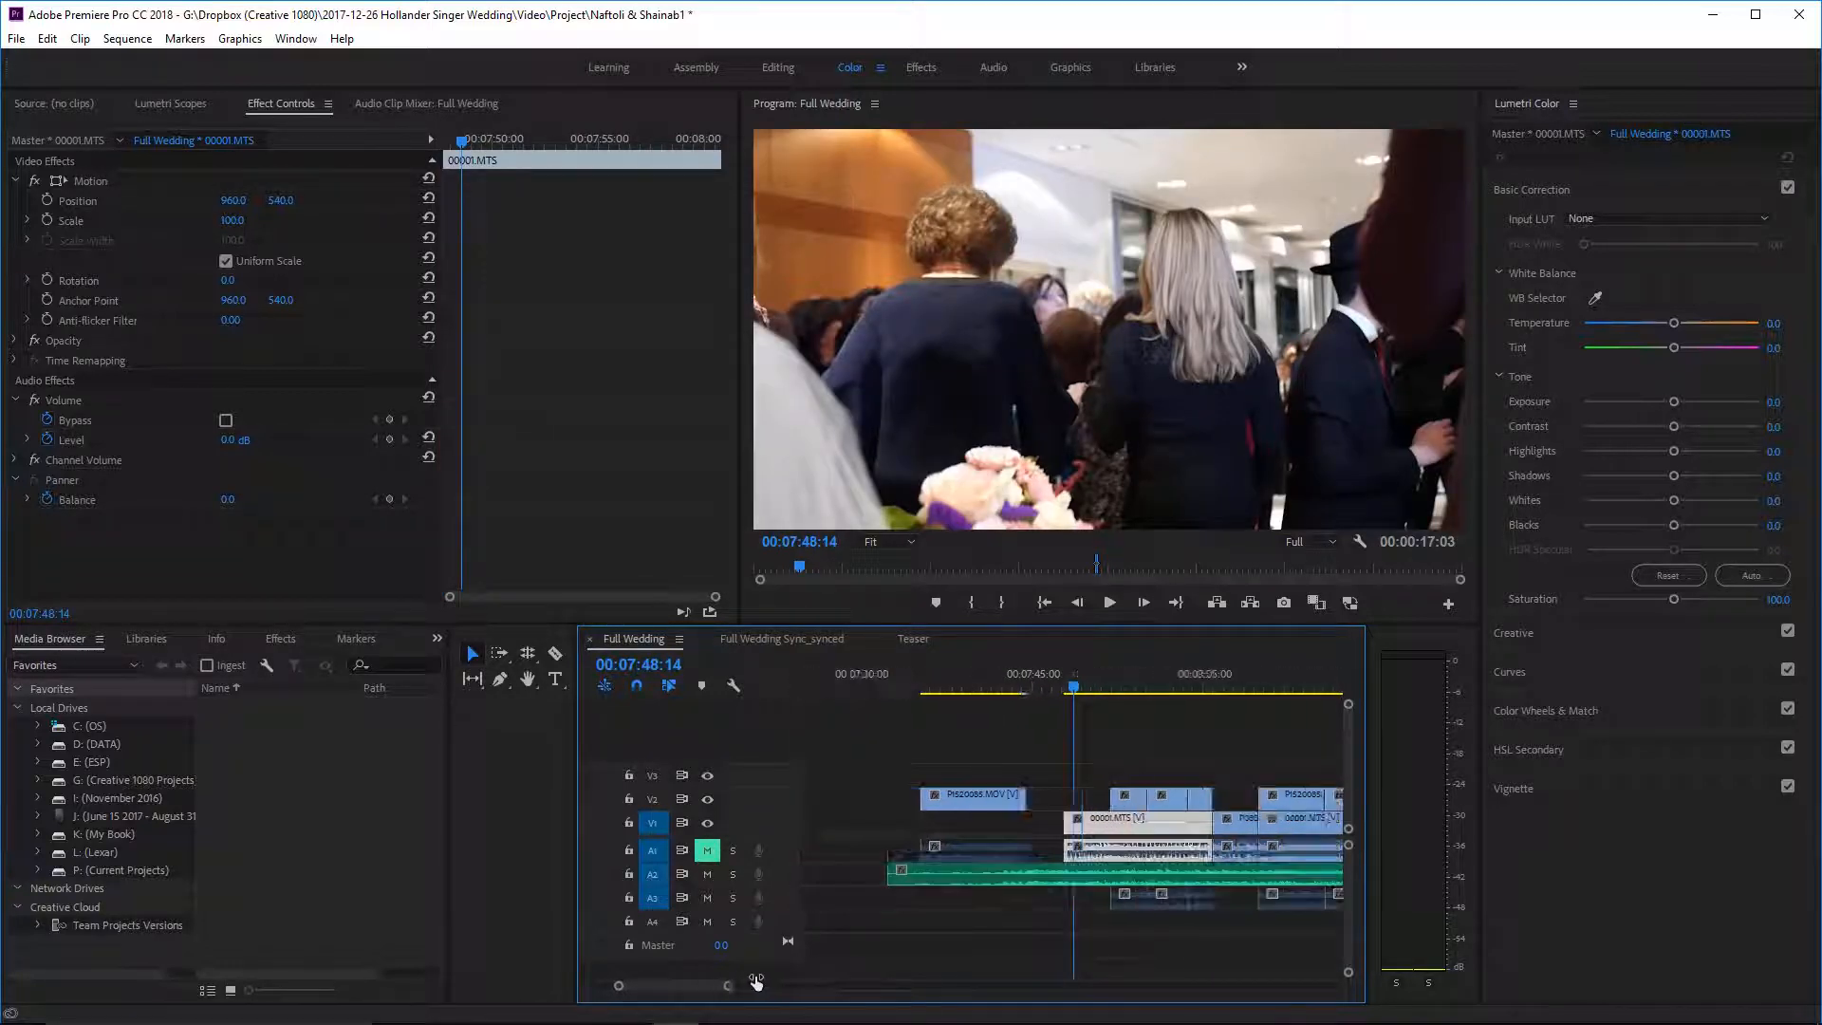
{"action": "left_click", "coordinate": [982, 796]}
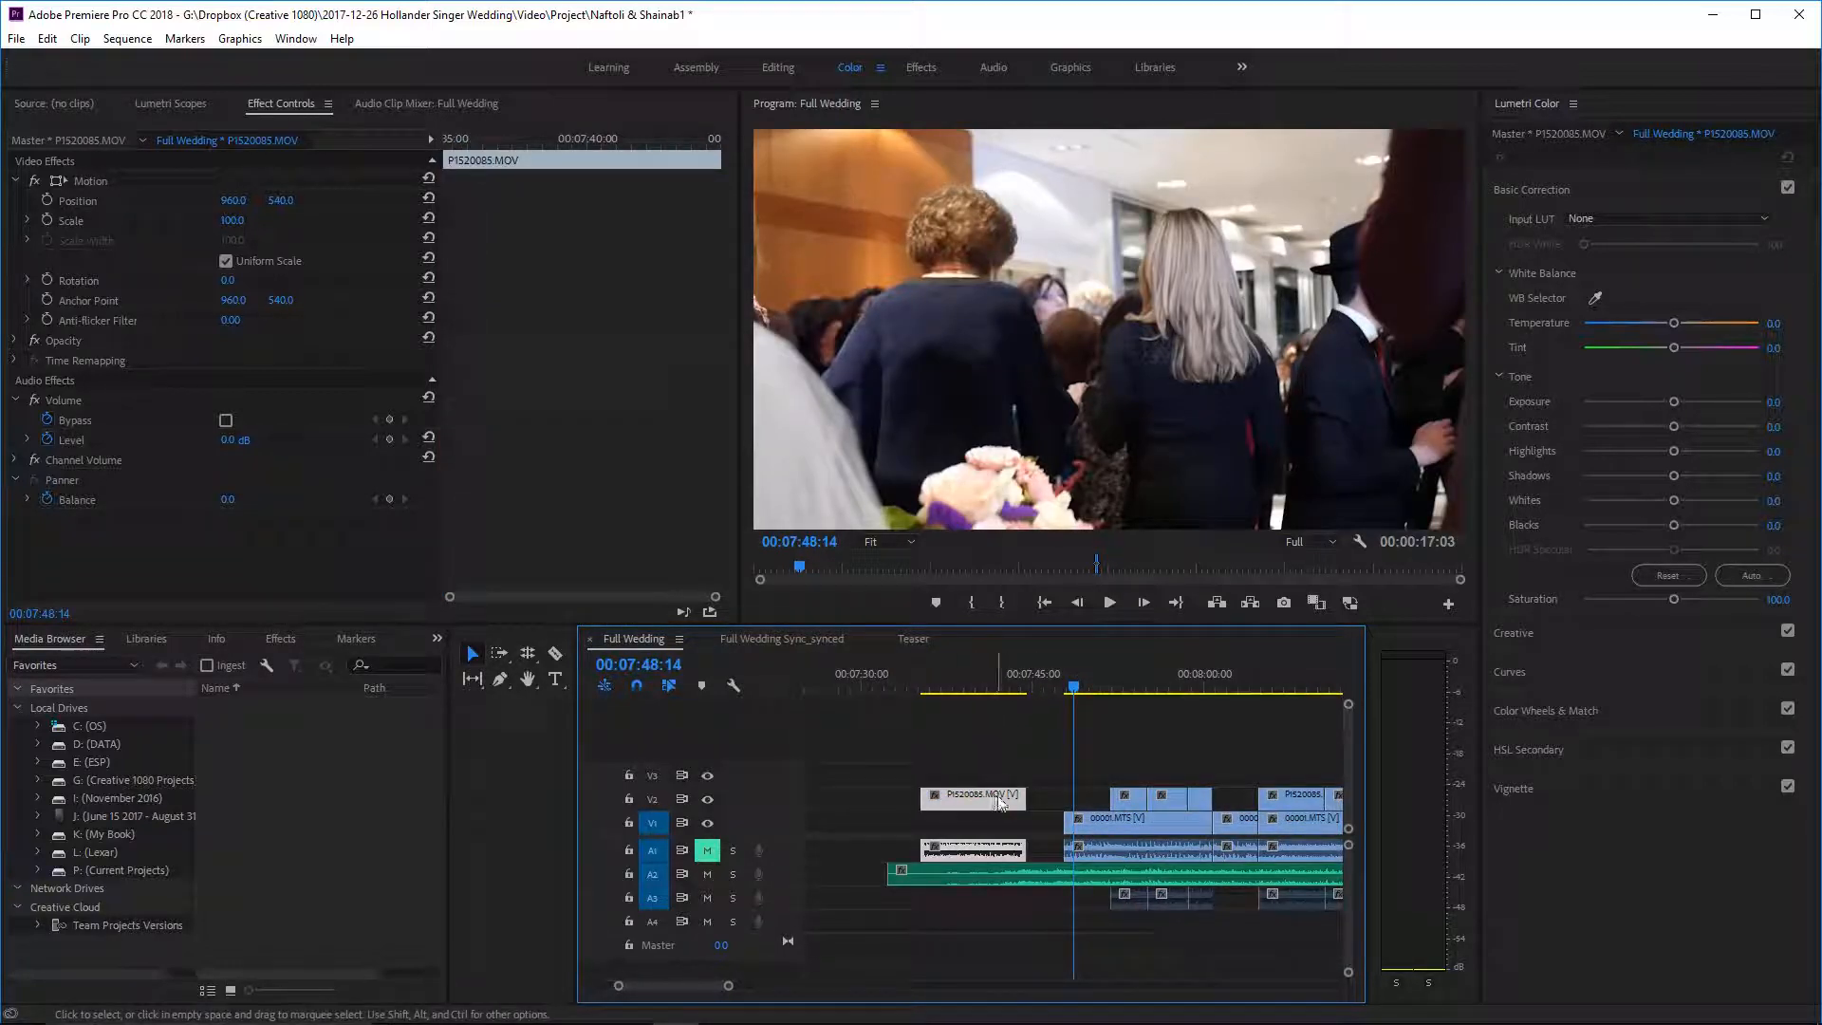
{"action": "left_click_drag", "start_coordinate": [999, 802], "coordinate": [1108, 795]}
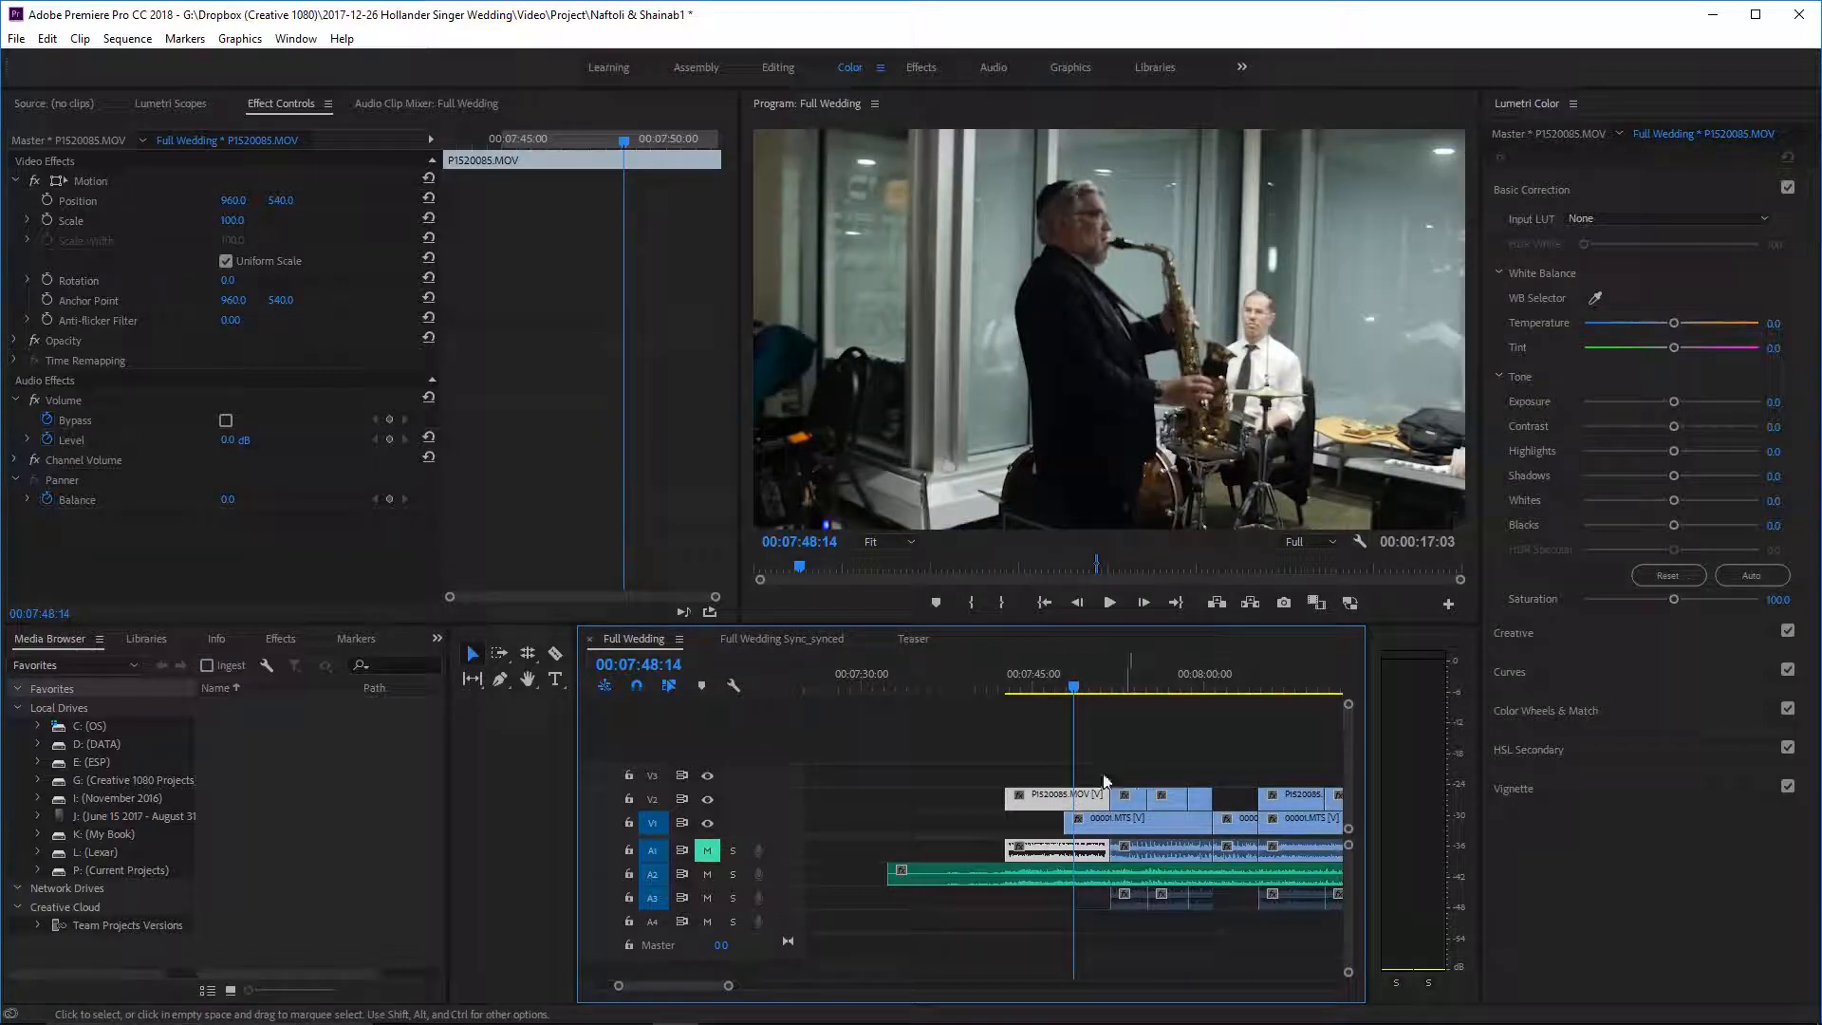
{"action": "left_click", "coordinate": [999, 682]}
{"action": "key", "text": "space"}
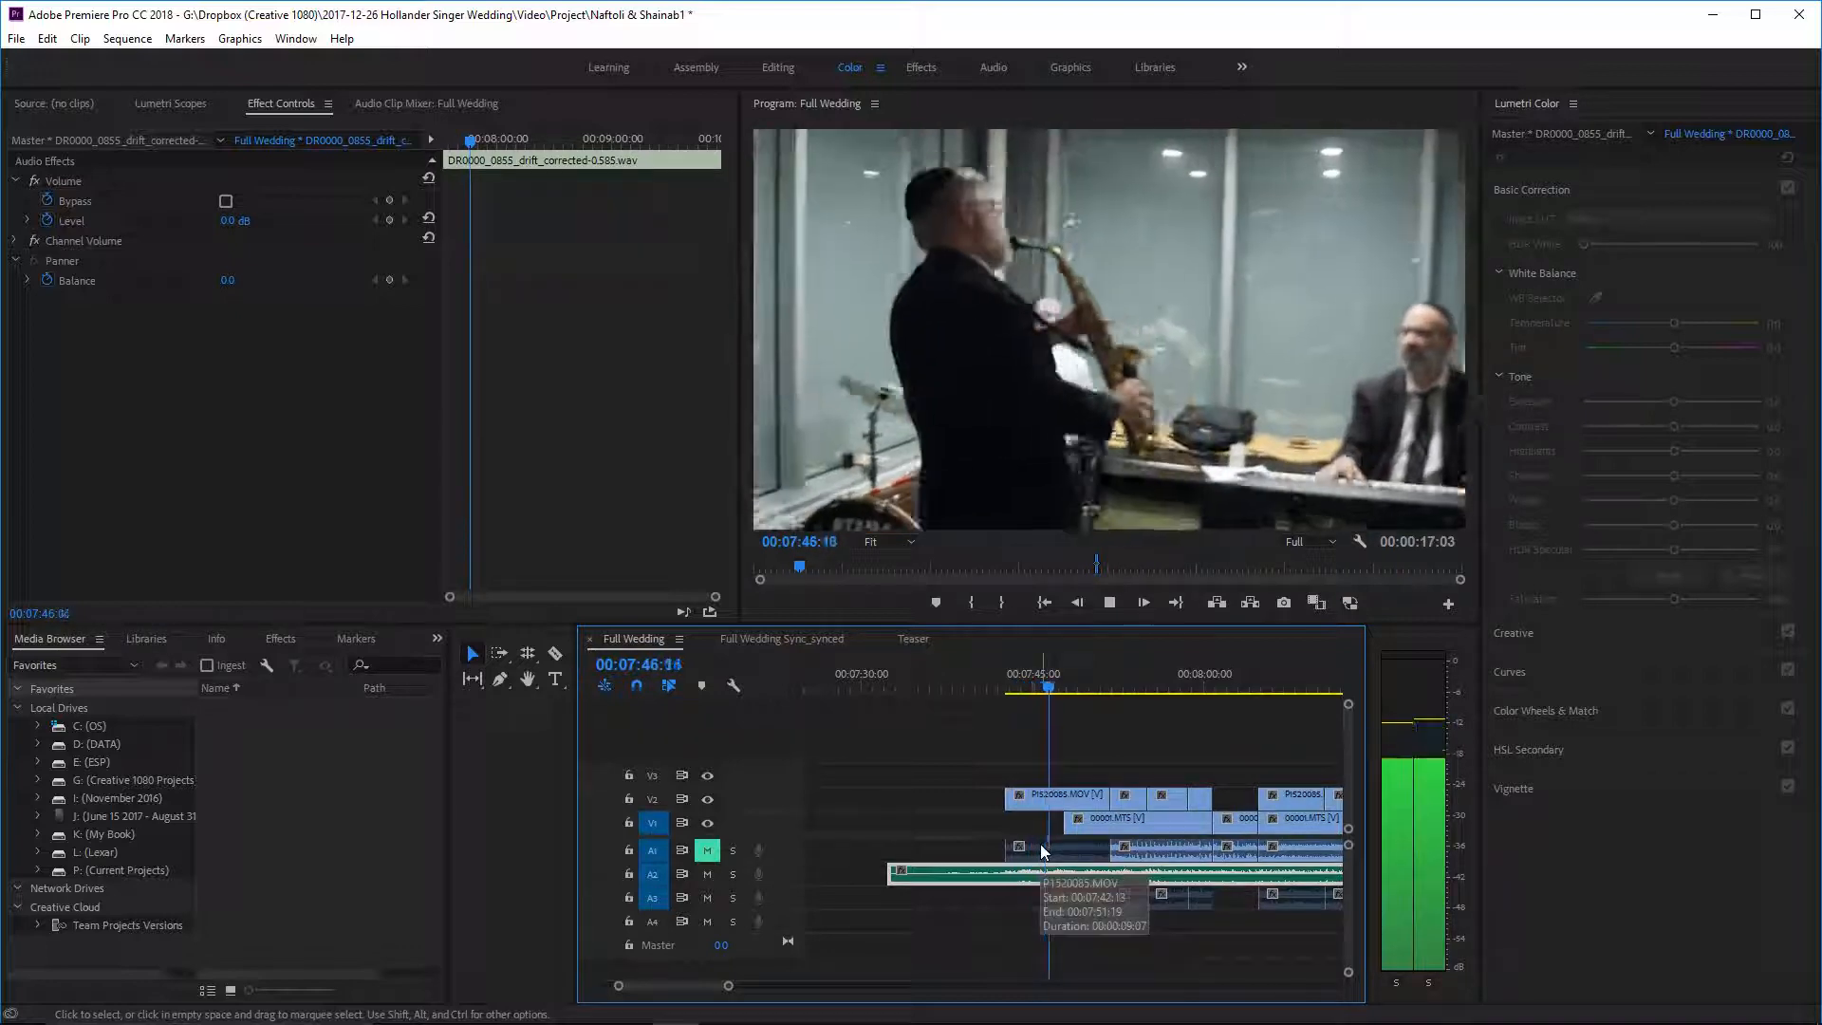
{"action": "scroll", "coordinate": [1058, 836], "scroll_direction": "down", "scroll_amount": 1}
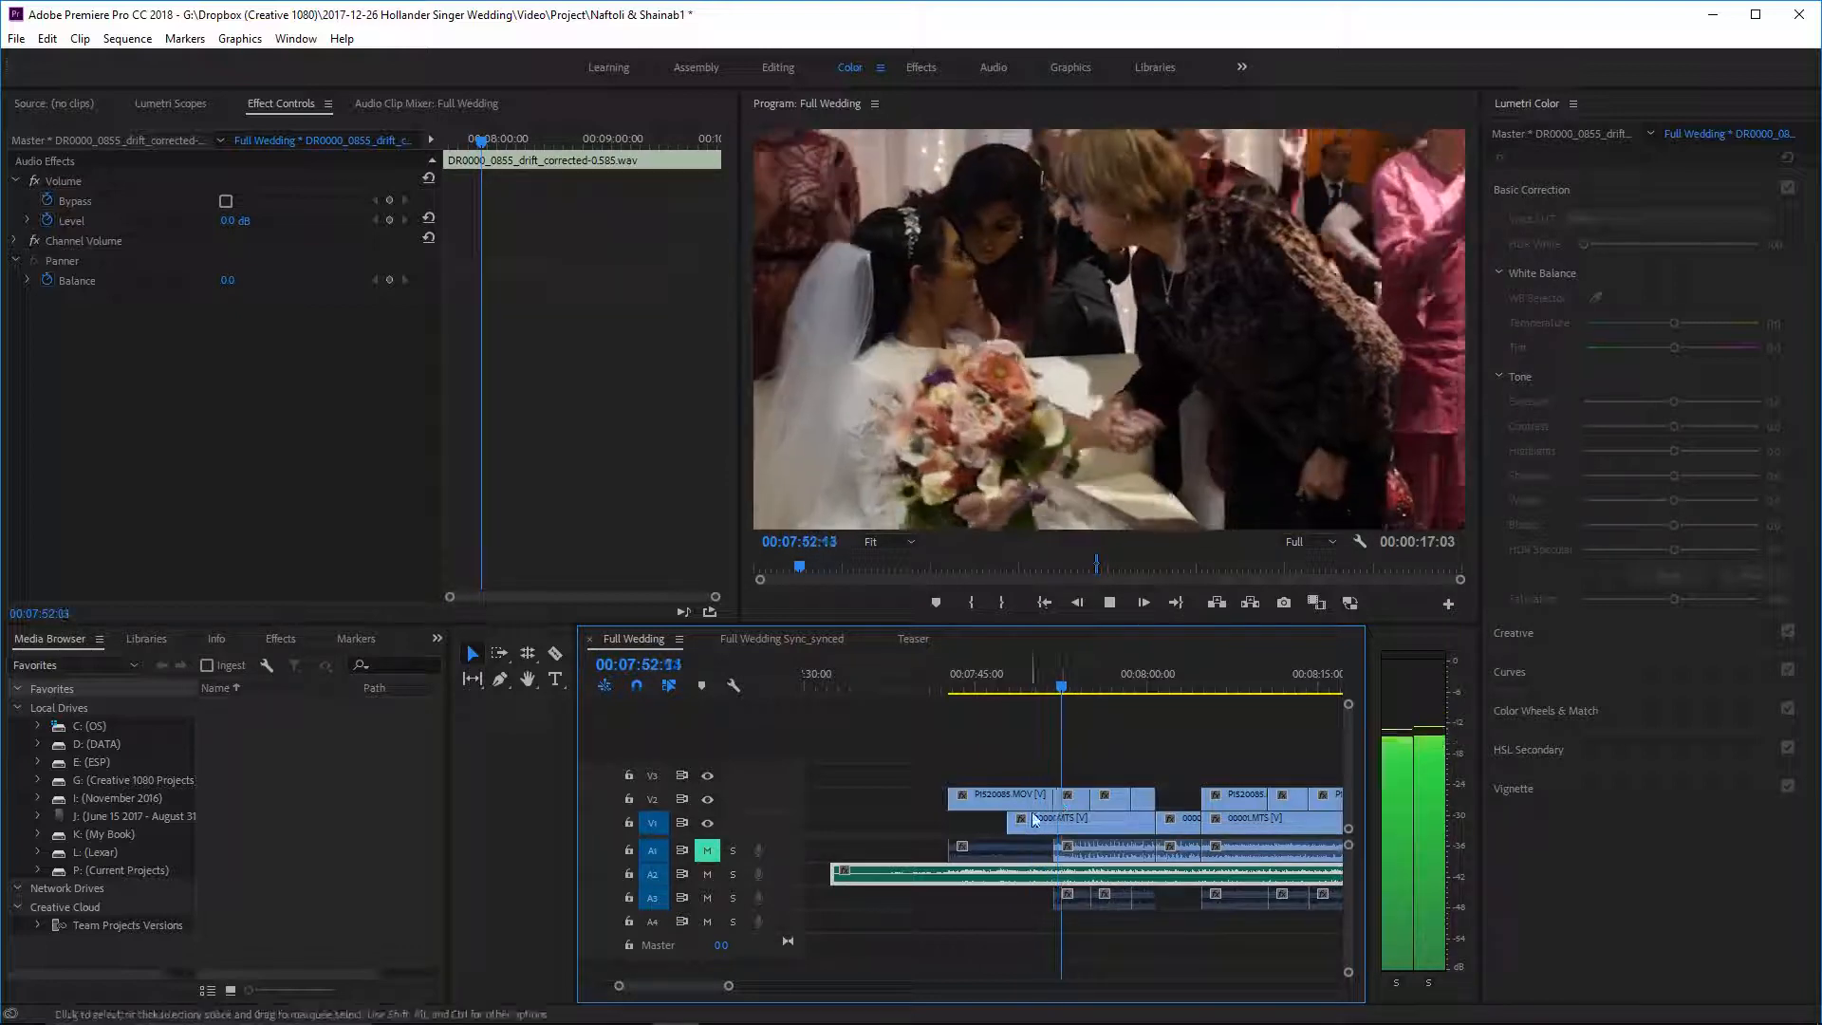
- Trim the end of the musicians clip to 00:07:51:11, shift it to close the gap before the bride clip, and play it
{"action": "left_click", "coordinate": [1037, 686]}
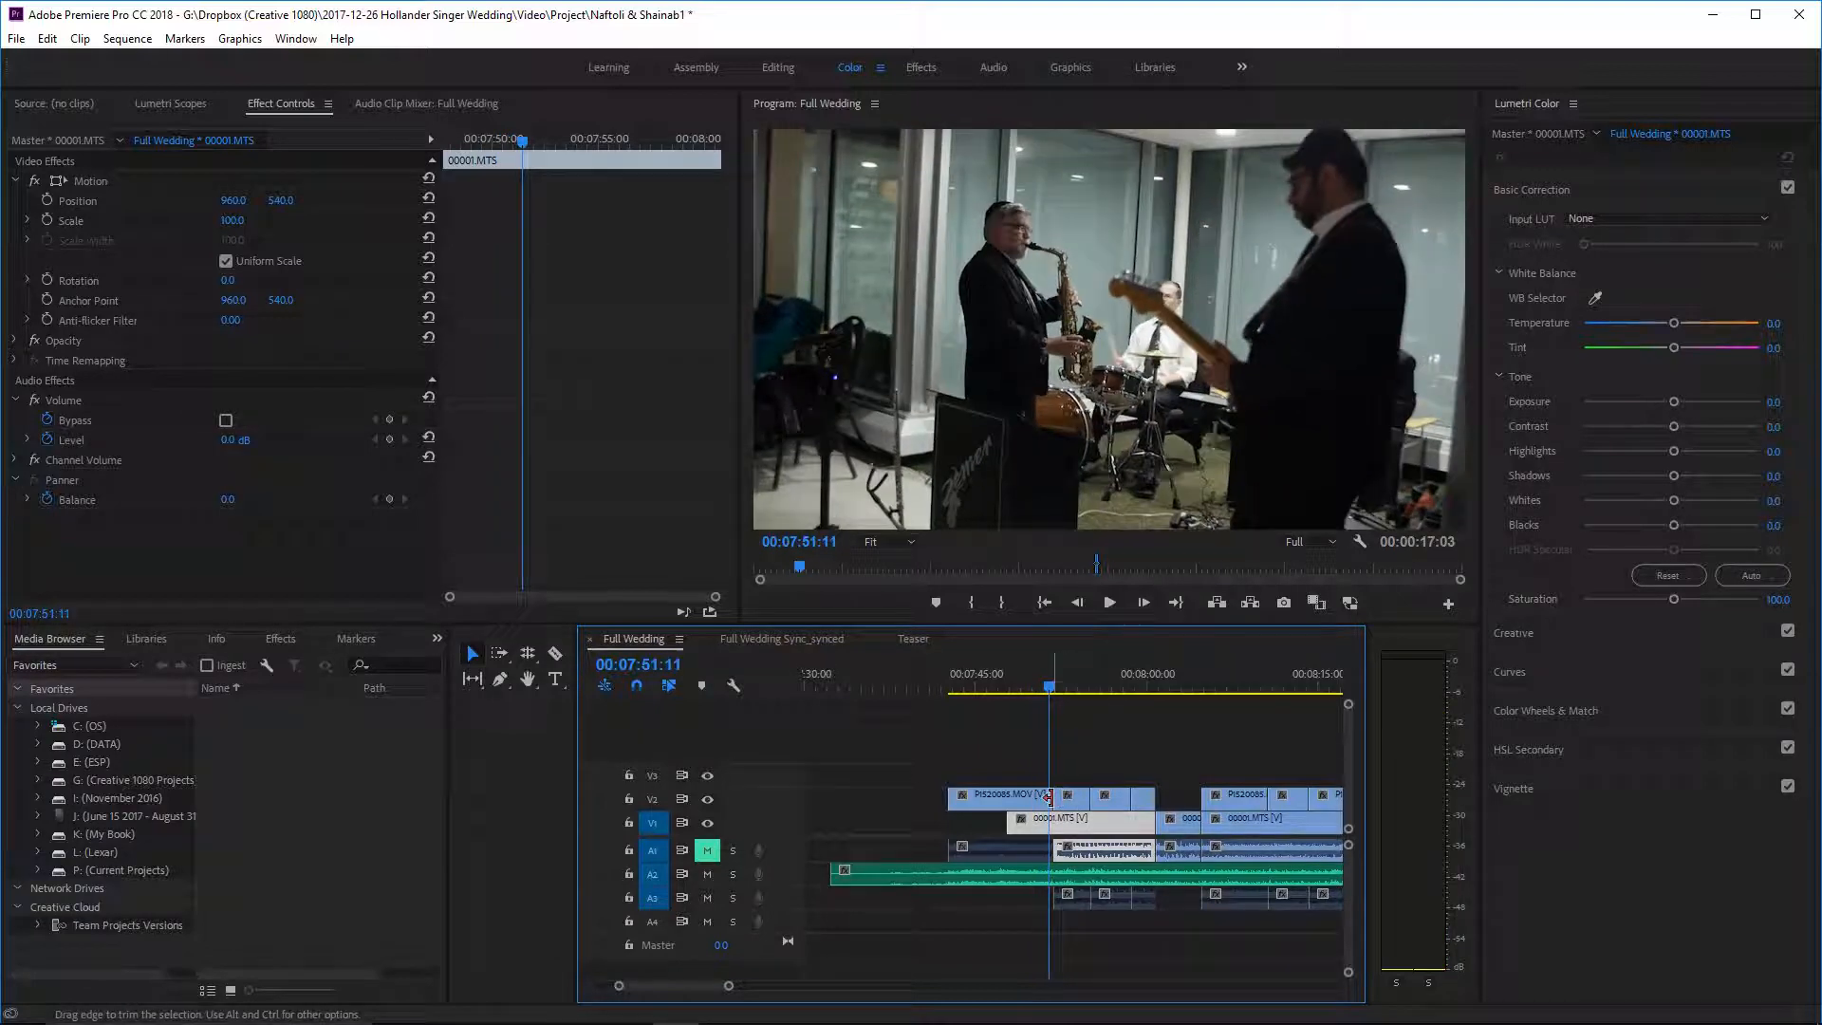
{"action": "left_click_drag", "start_coordinate": [1052, 798], "coordinate": [1033, 795]}
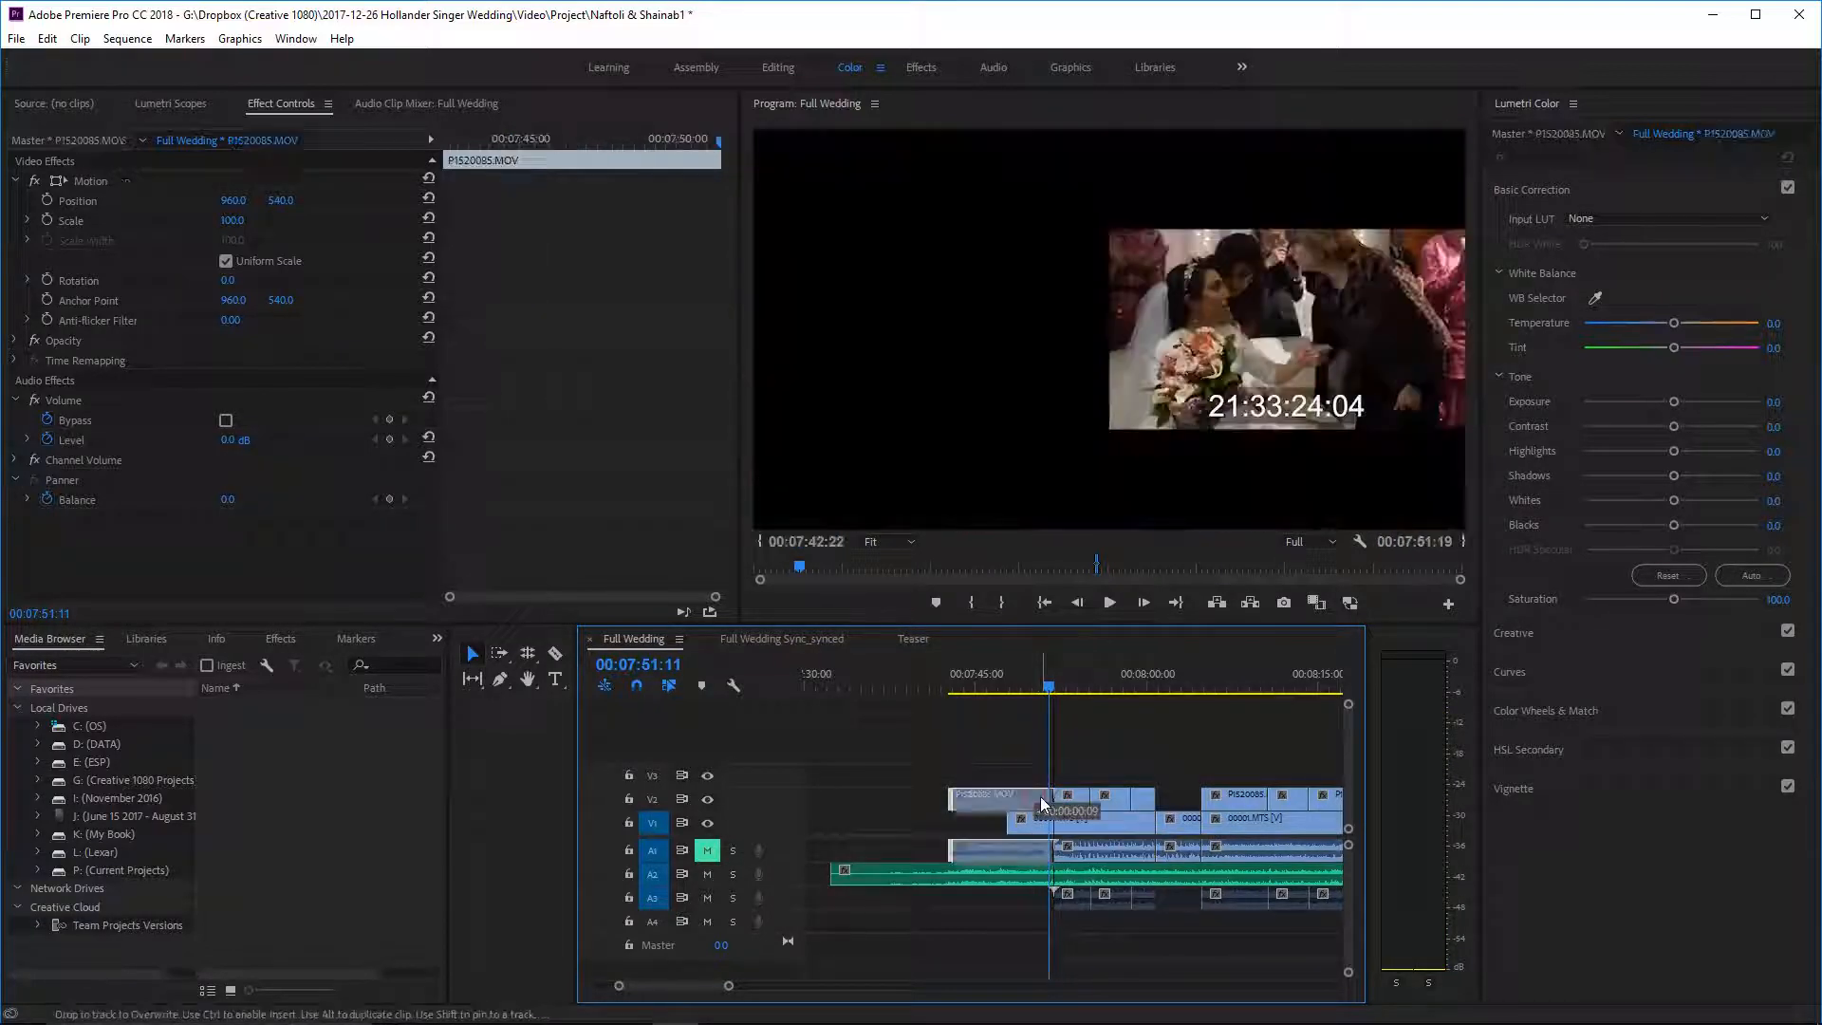
{"action": "left_click", "coordinate": [1025, 685]}
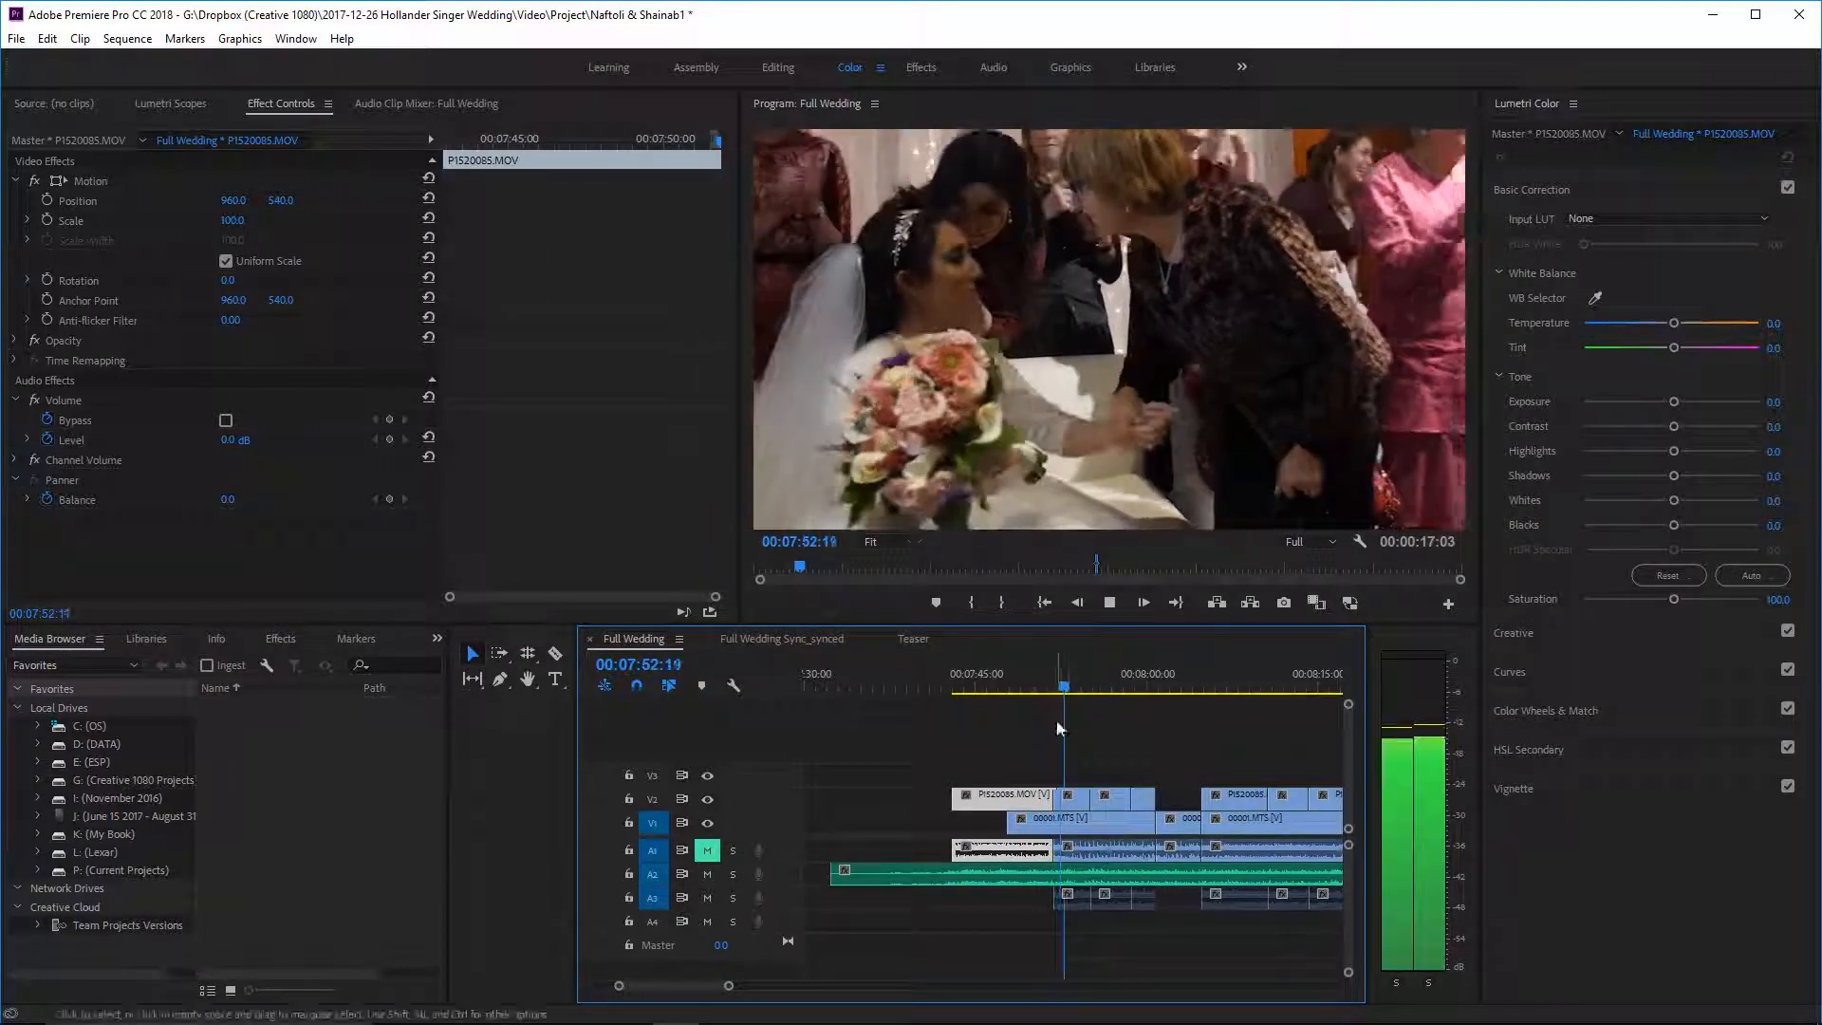
- Save the project and search the effects for "warp"
{"action": "key", "text": "ctrl+s"}
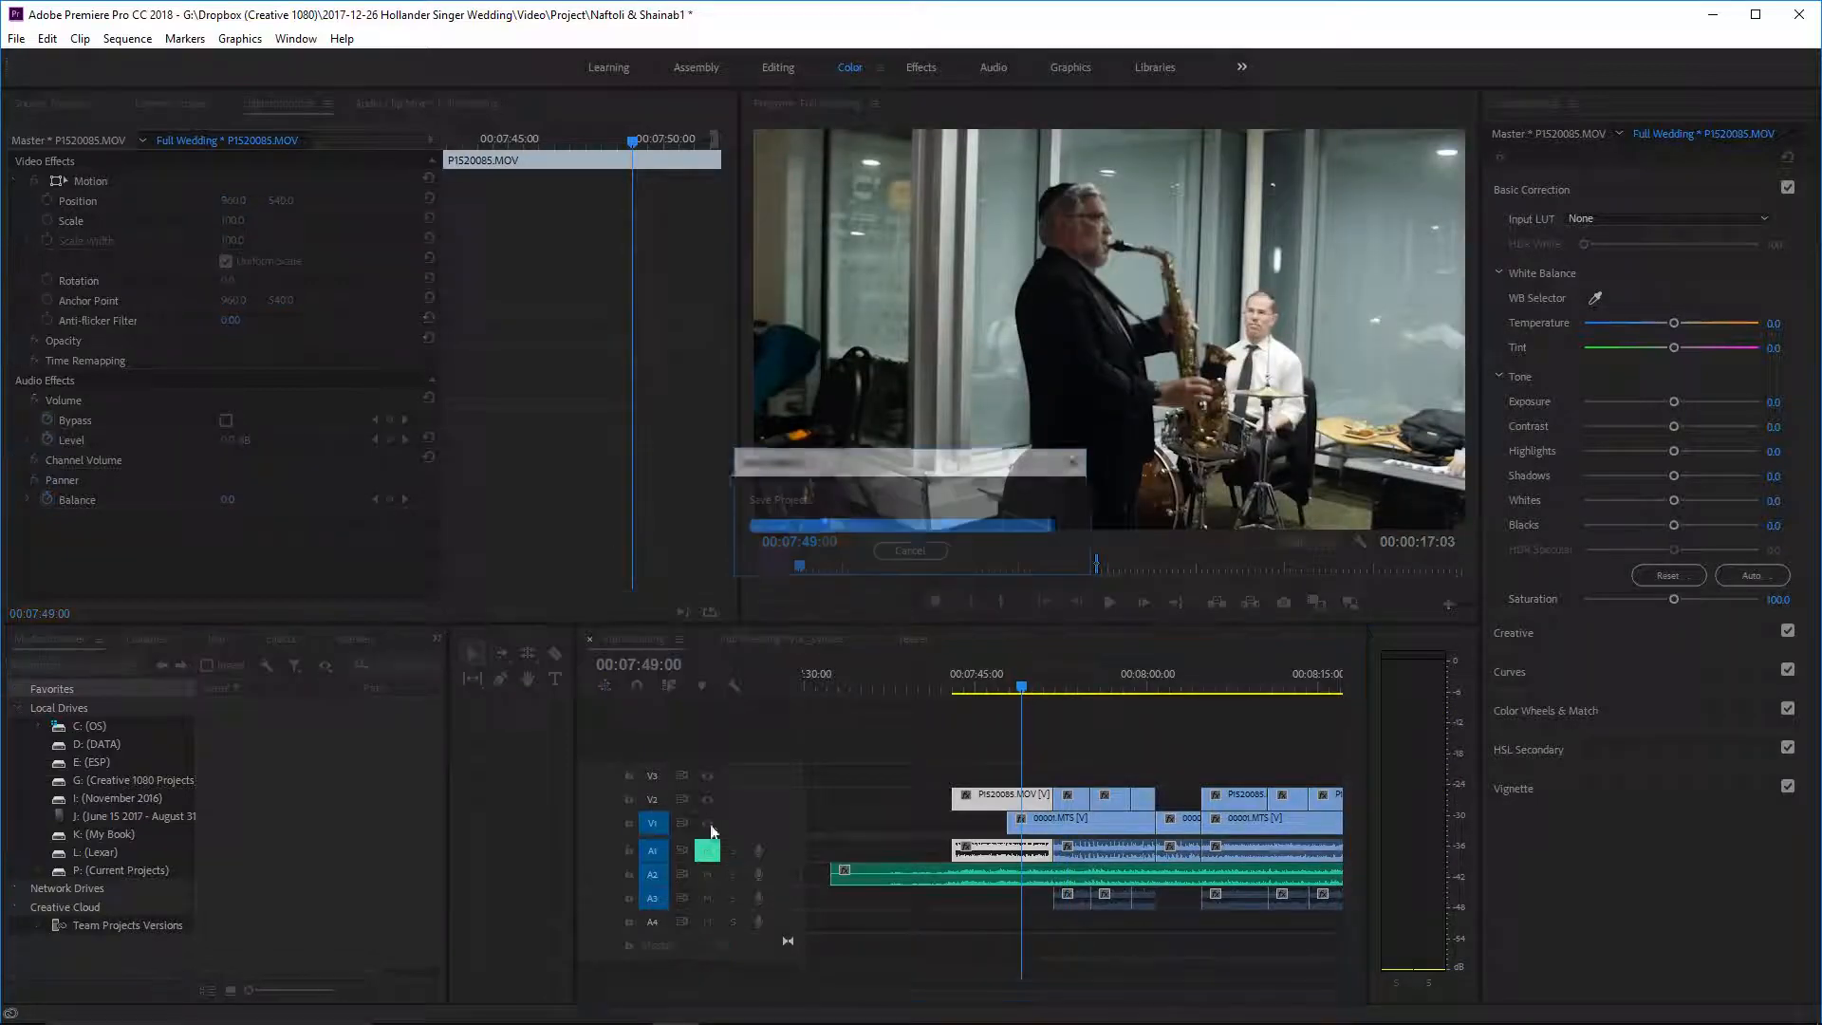
{"action": "left_click", "coordinate": [281, 639]}
{"action": "type", "text": "warp"}
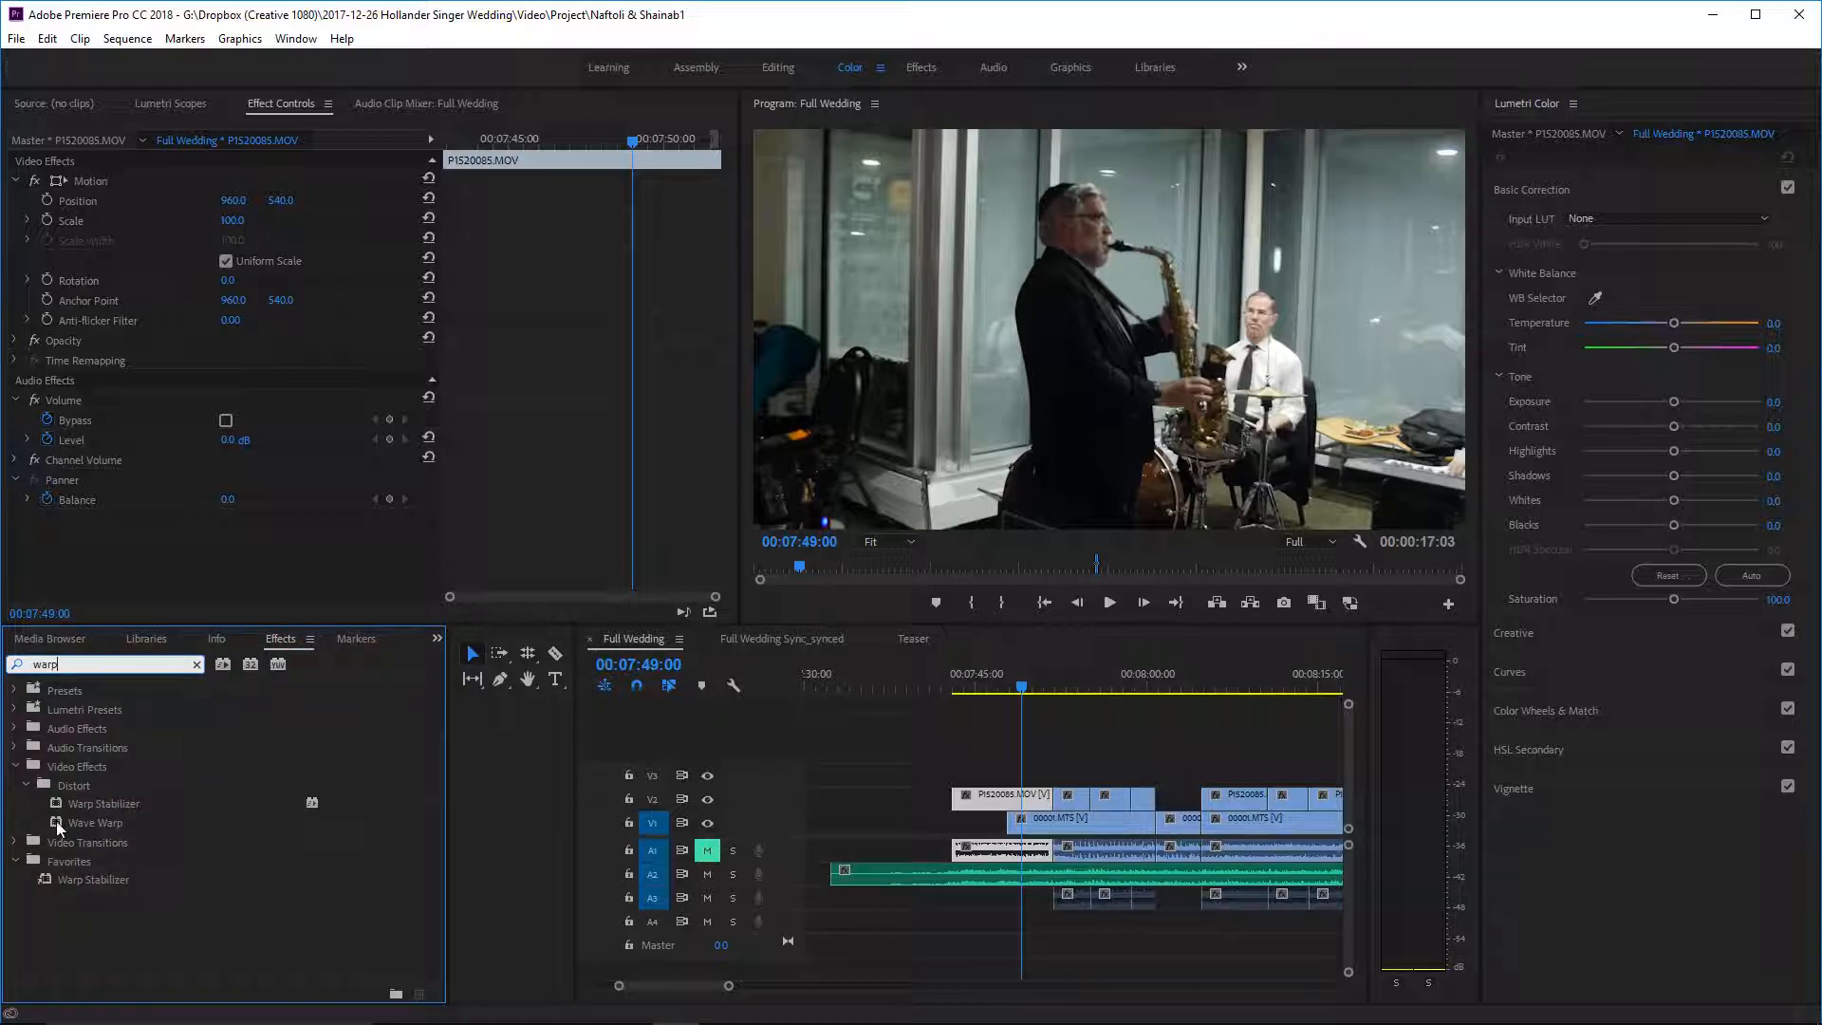
{"action": "key", "text": "ctrl+s"}
- Try the Wave Warp effect on the V2 musicians clip, check the picture, and undo it
{"action": "left_click_drag", "start_coordinate": [55, 822], "coordinate": [660, 741]}
{"action": "left_click_drag", "start_coordinate": [1011, 802], "coordinate": [1011, 797]}
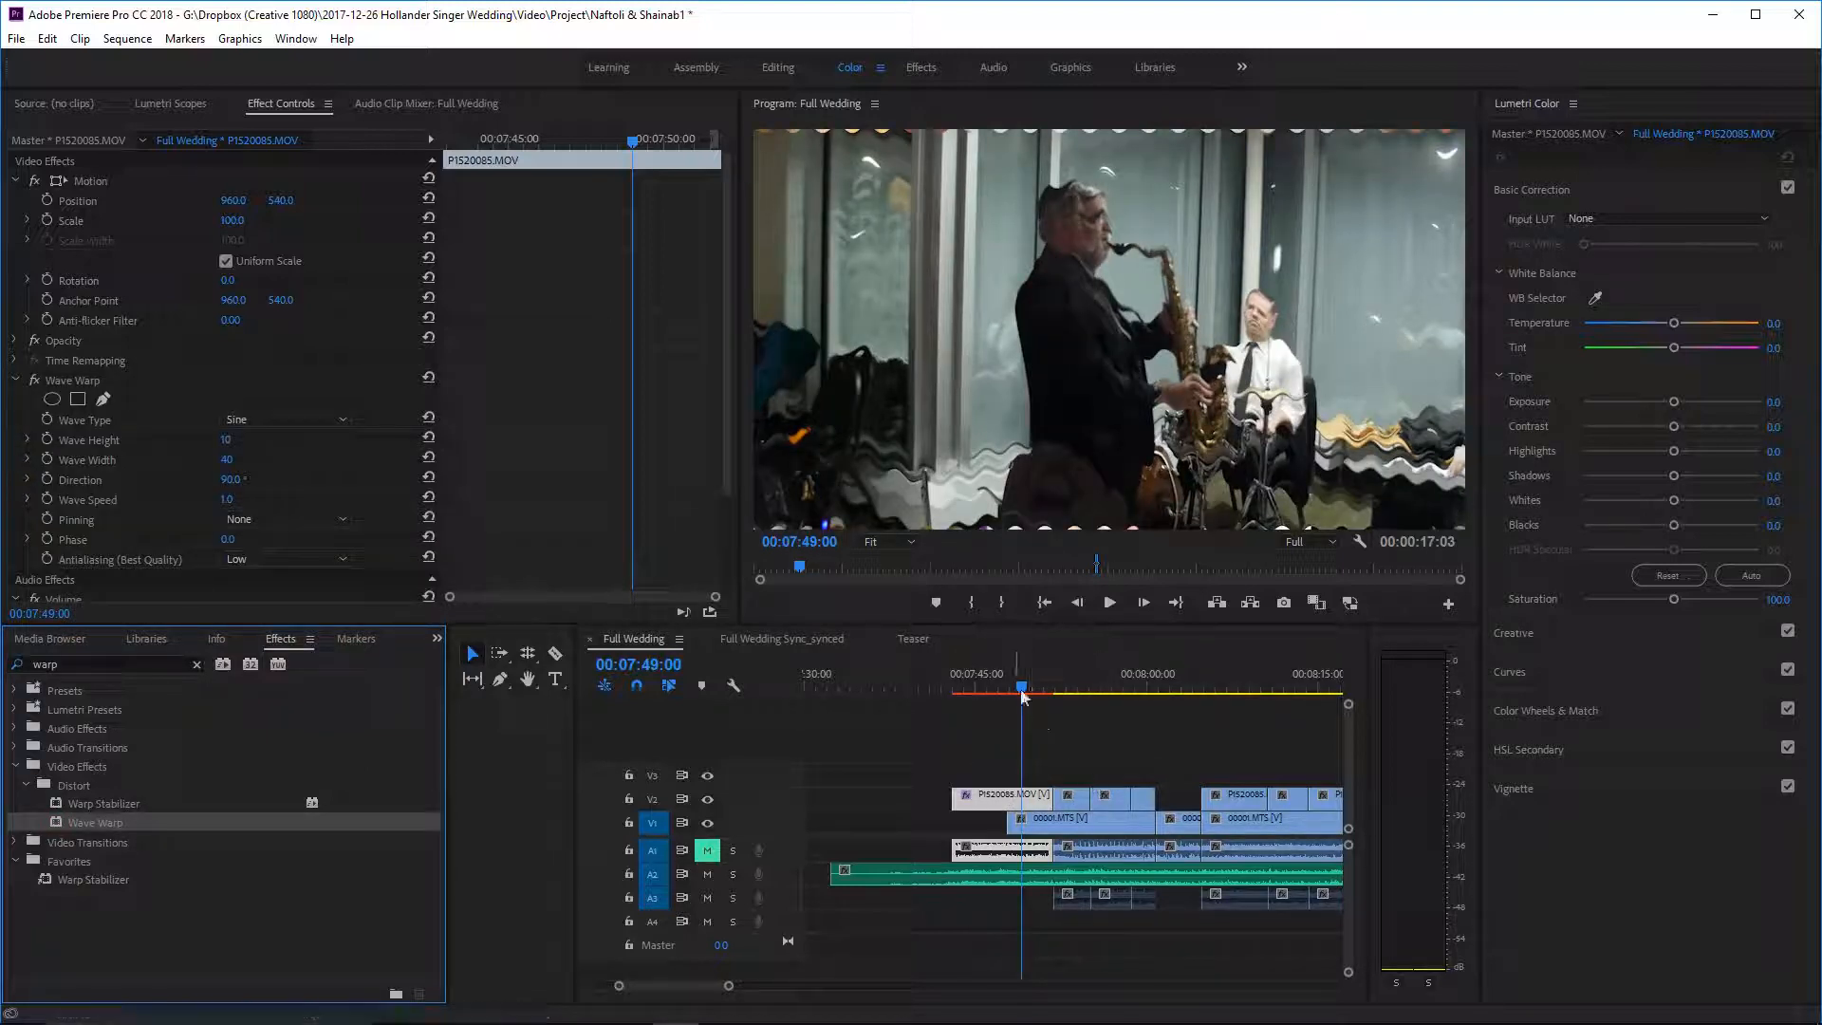
{"action": "left_click_drag", "start_coordinate": [1021, 690], "coordinate": [988, 691]}
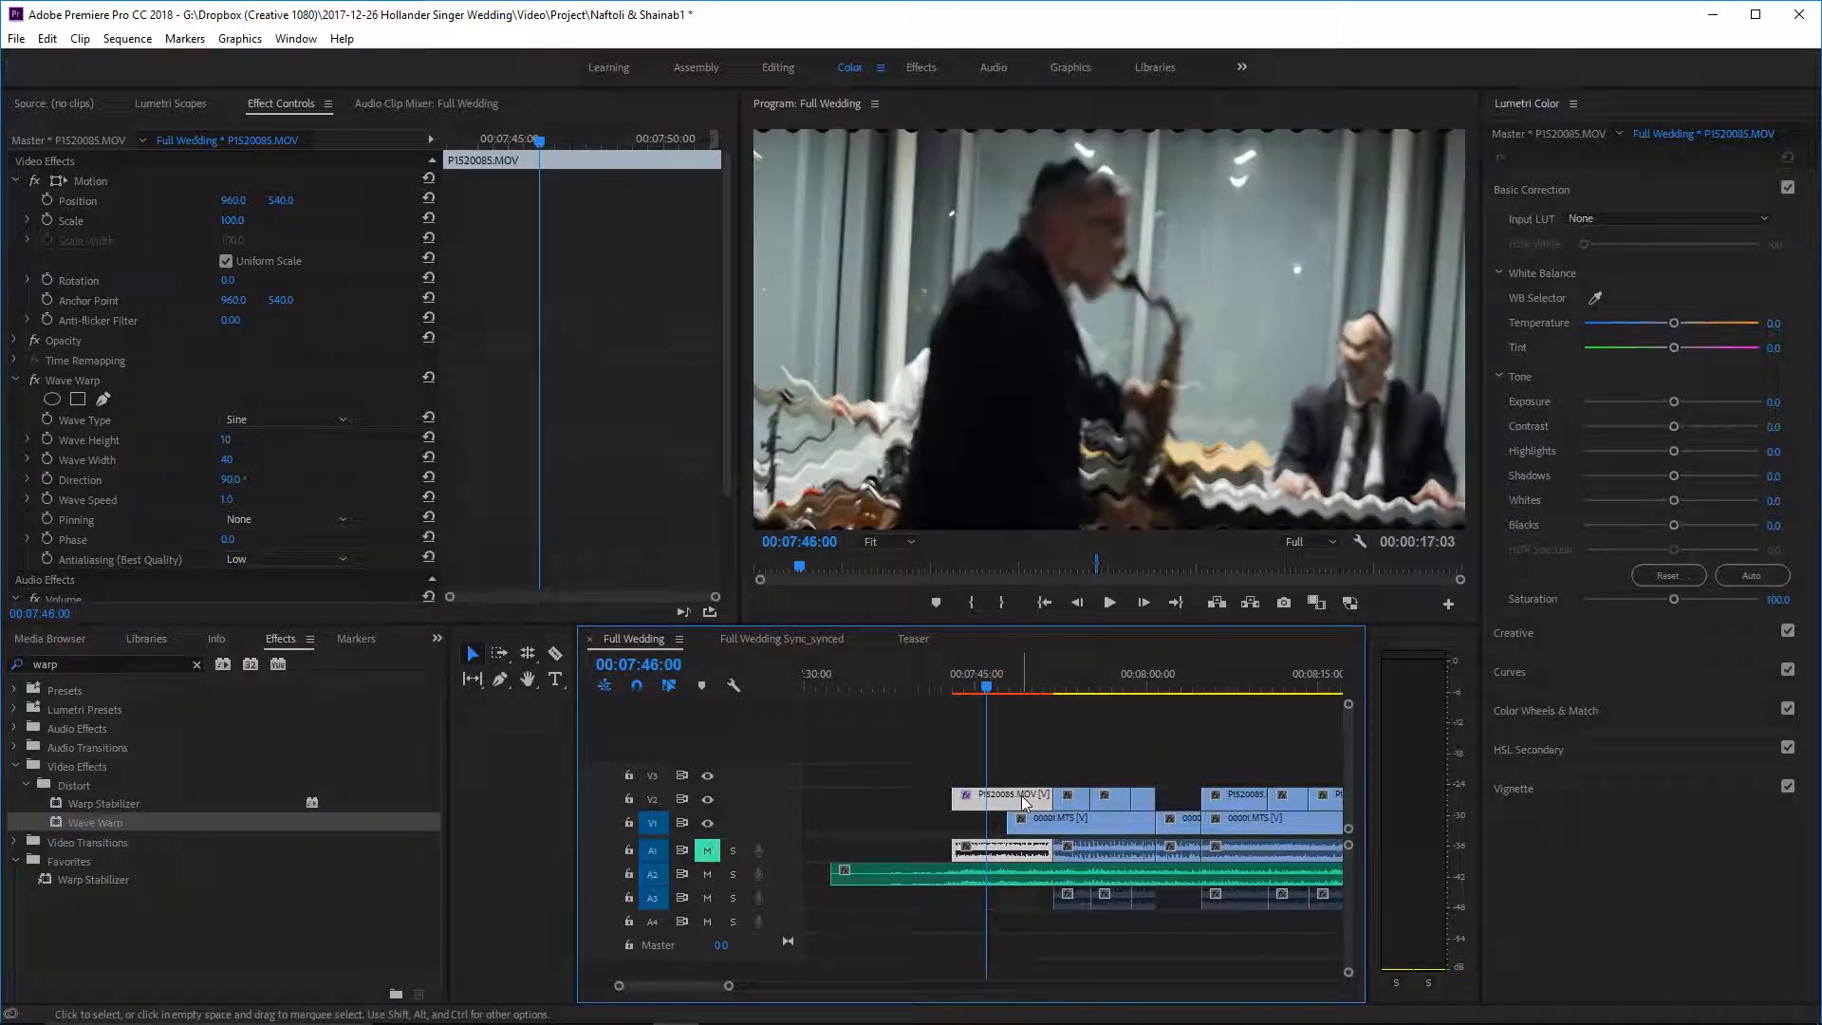
{"action": "scroll", "coordinate": [606, 487], "scroll_direction": "down", "scroll_amount": 3}
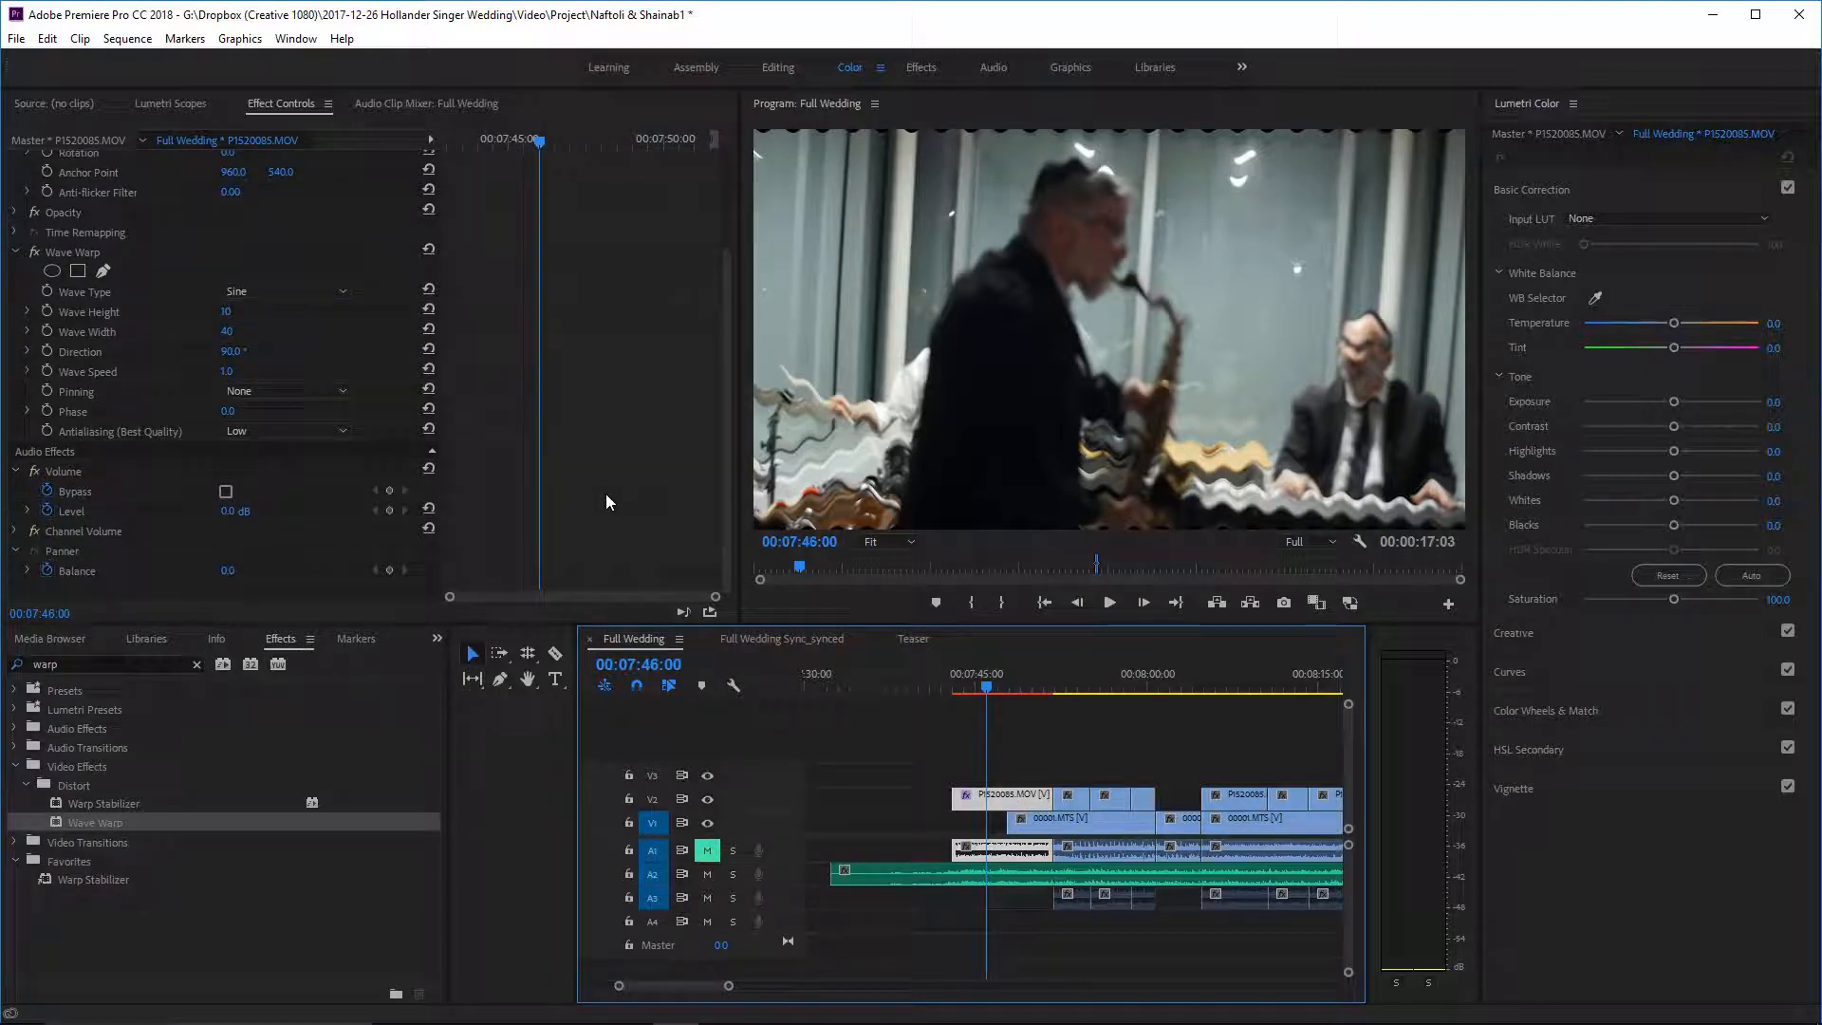
{"action": "key", "text": "ctrl+z"}
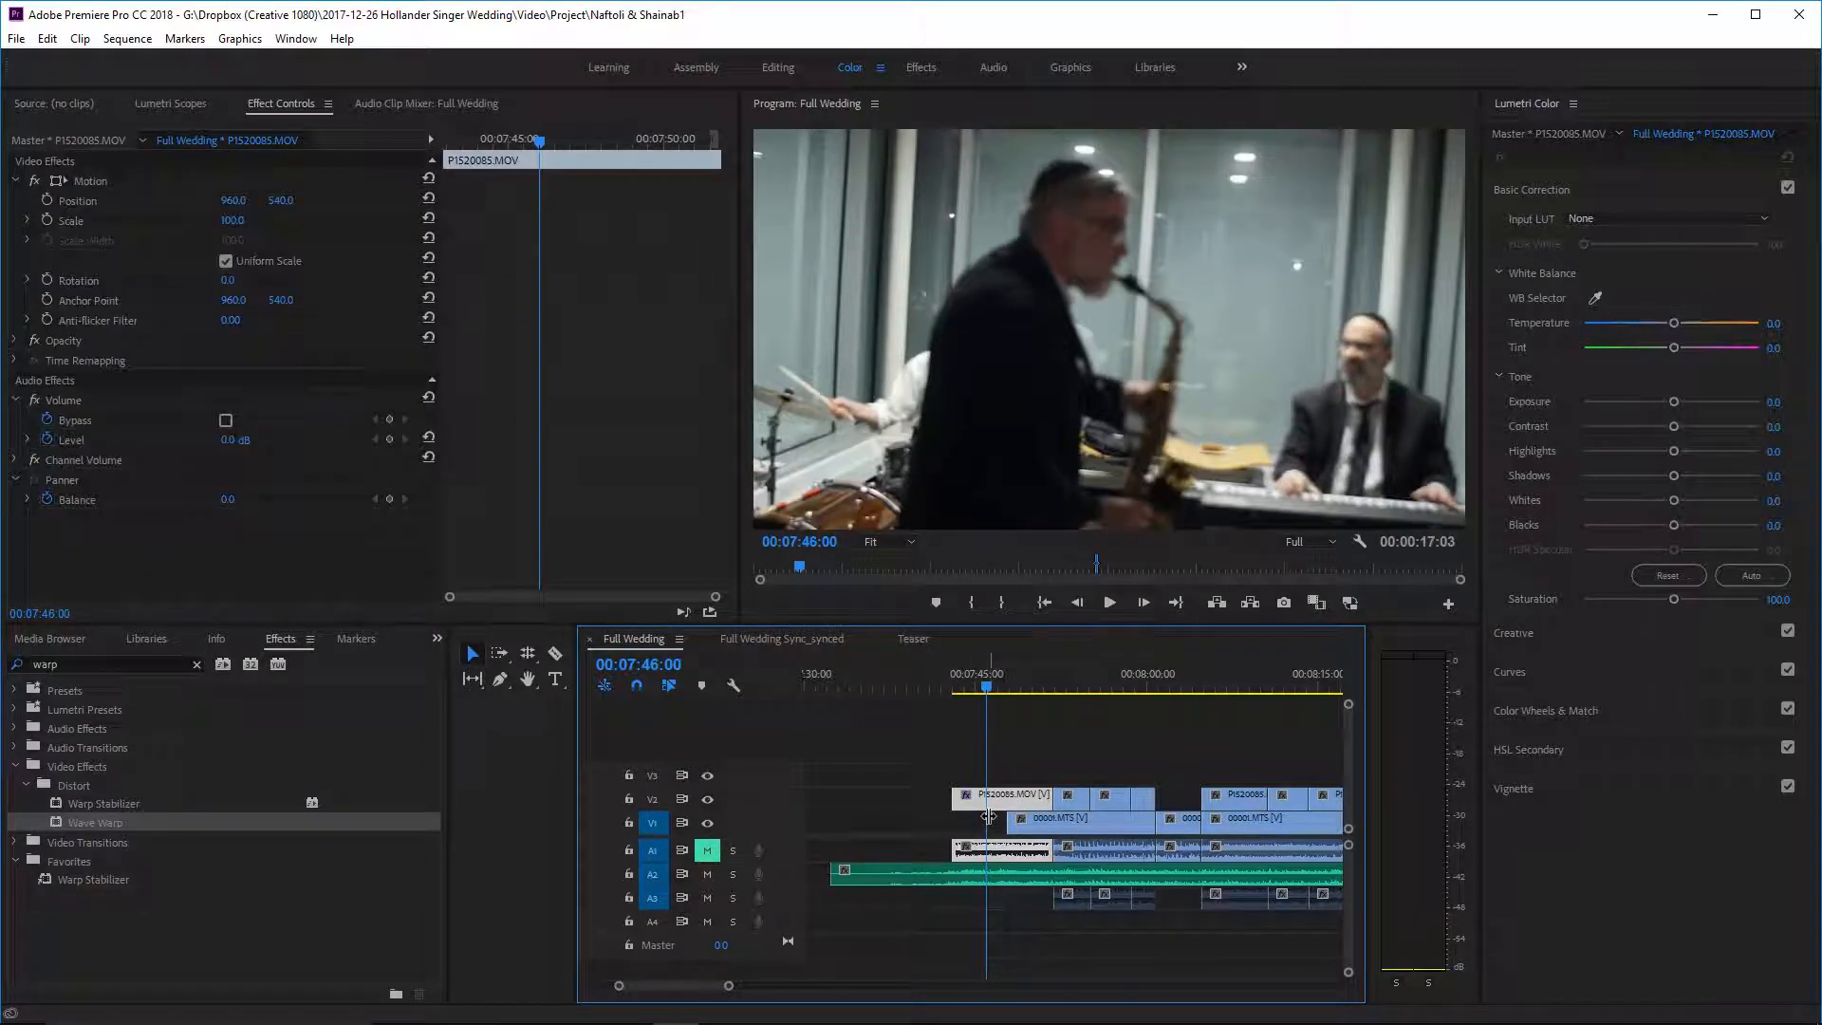
- Apply Warp Stabilizer to the V2 musicians clip and play the stabilized footage from its start
{"action": "left_click", "coordinate": [127, 805]}
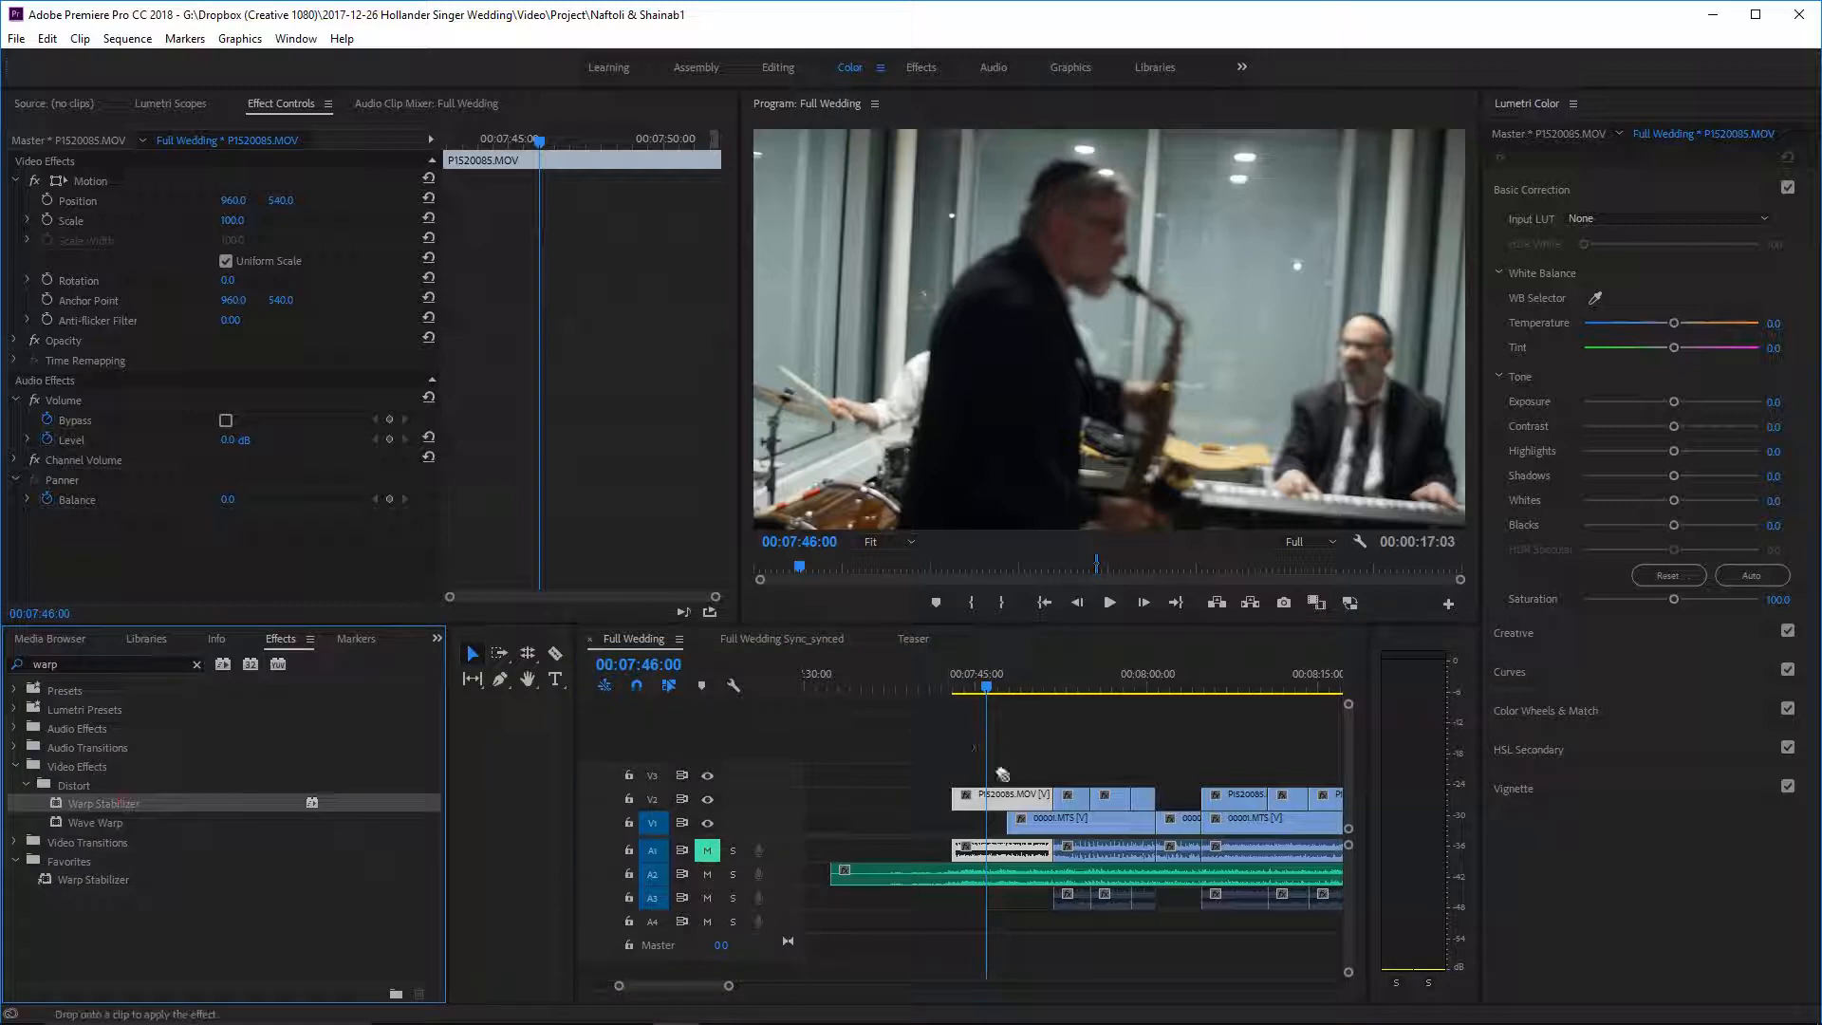
{"action": "left_click_drag", "start_coordinate": [1020, 800], "coordinate": [1019, 800]}
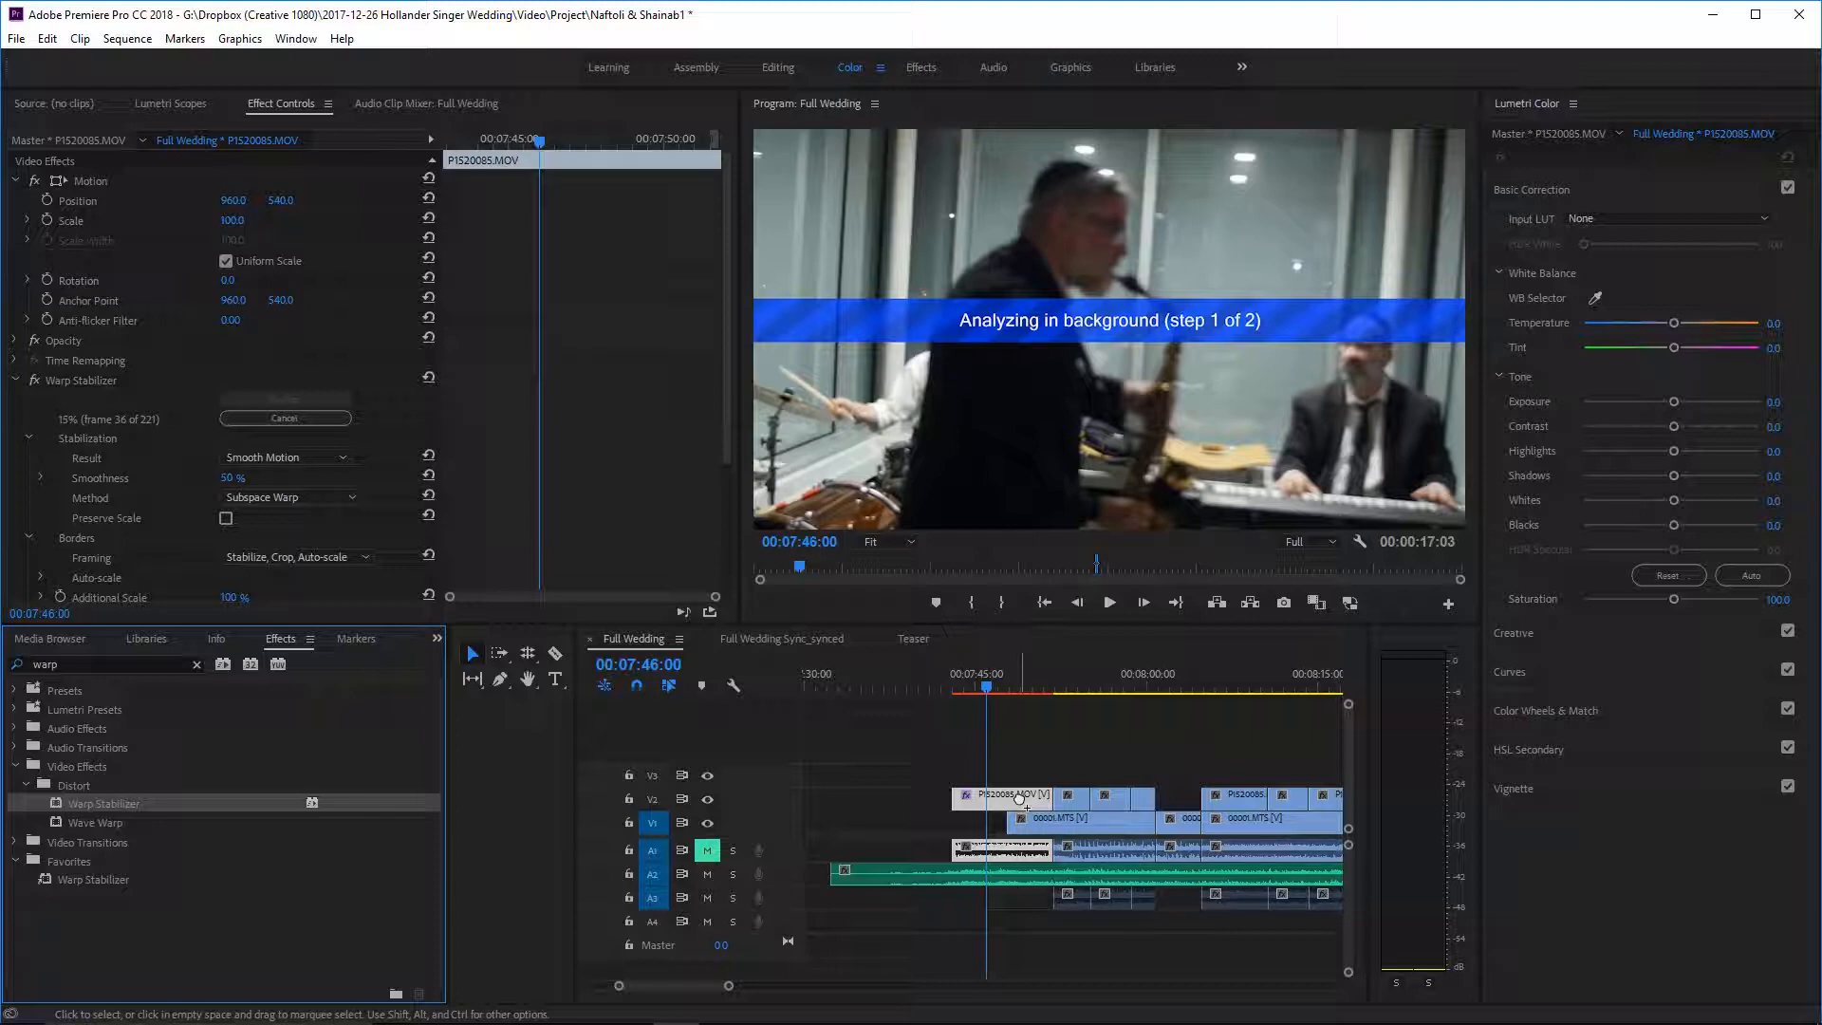
{"action": "left_click", "coordinate": [957, 682]}
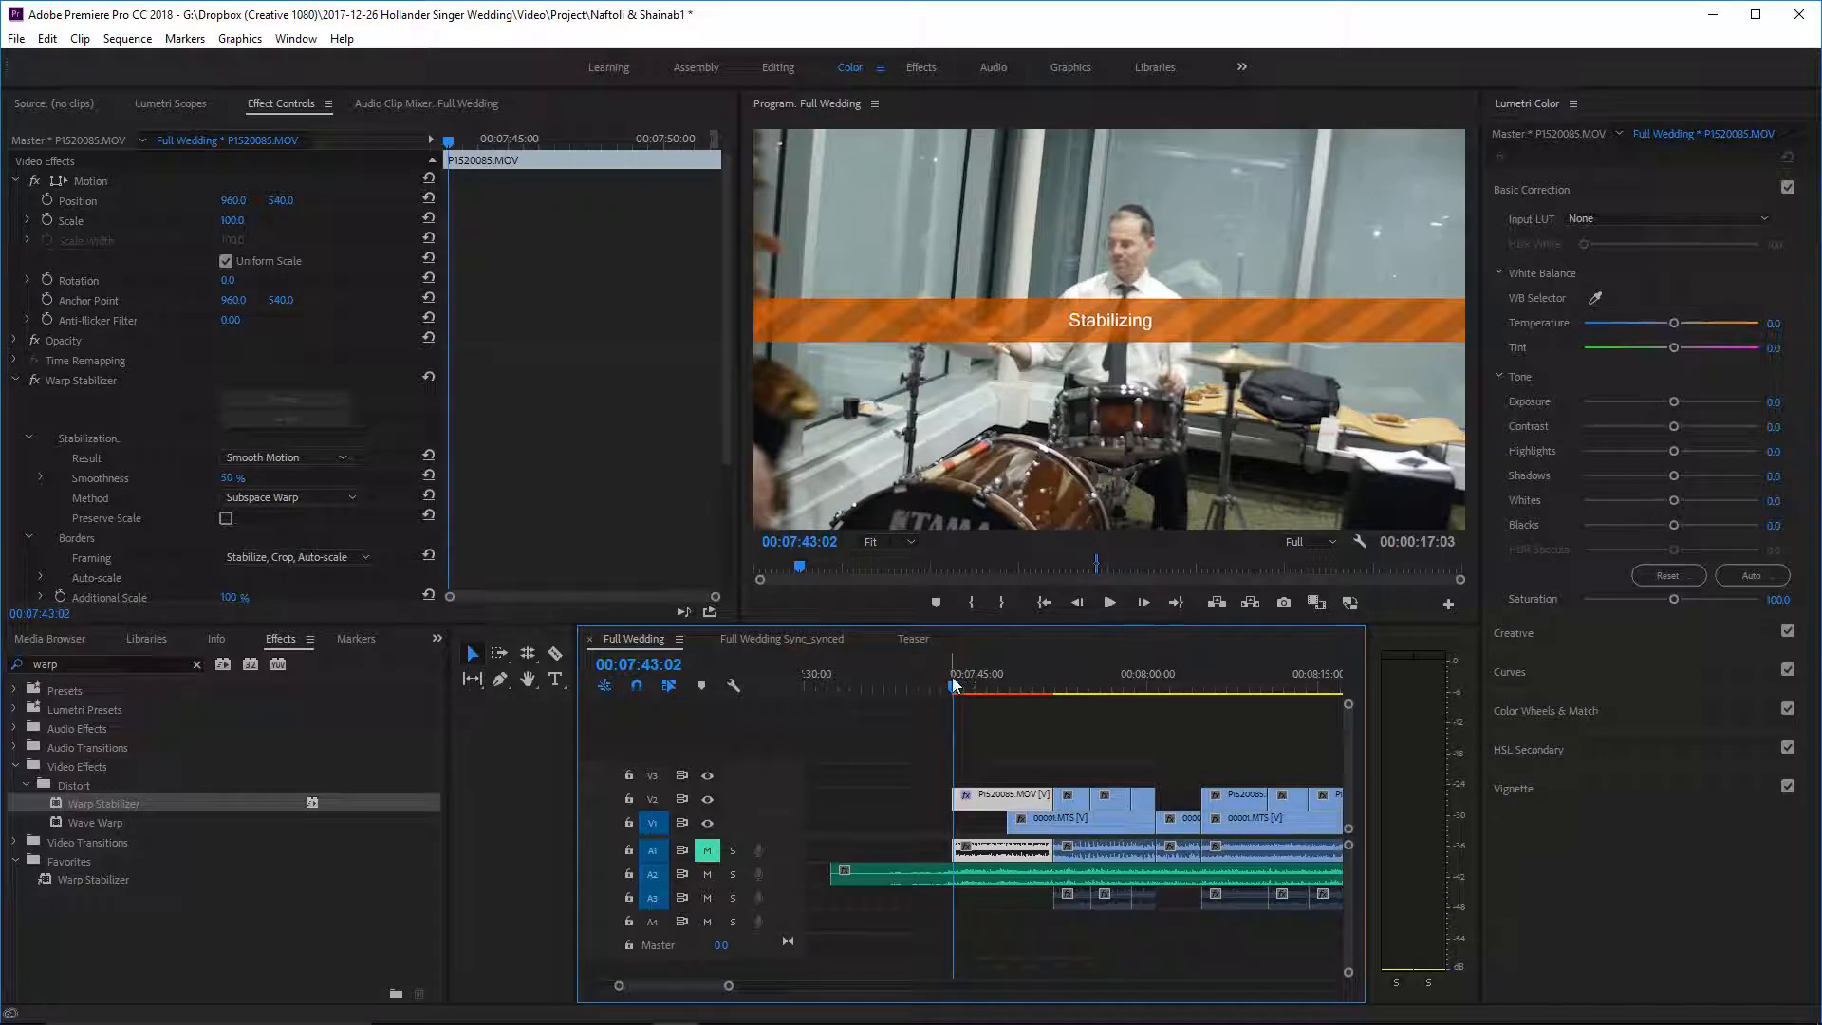
{"action": "key", "text": "space"}
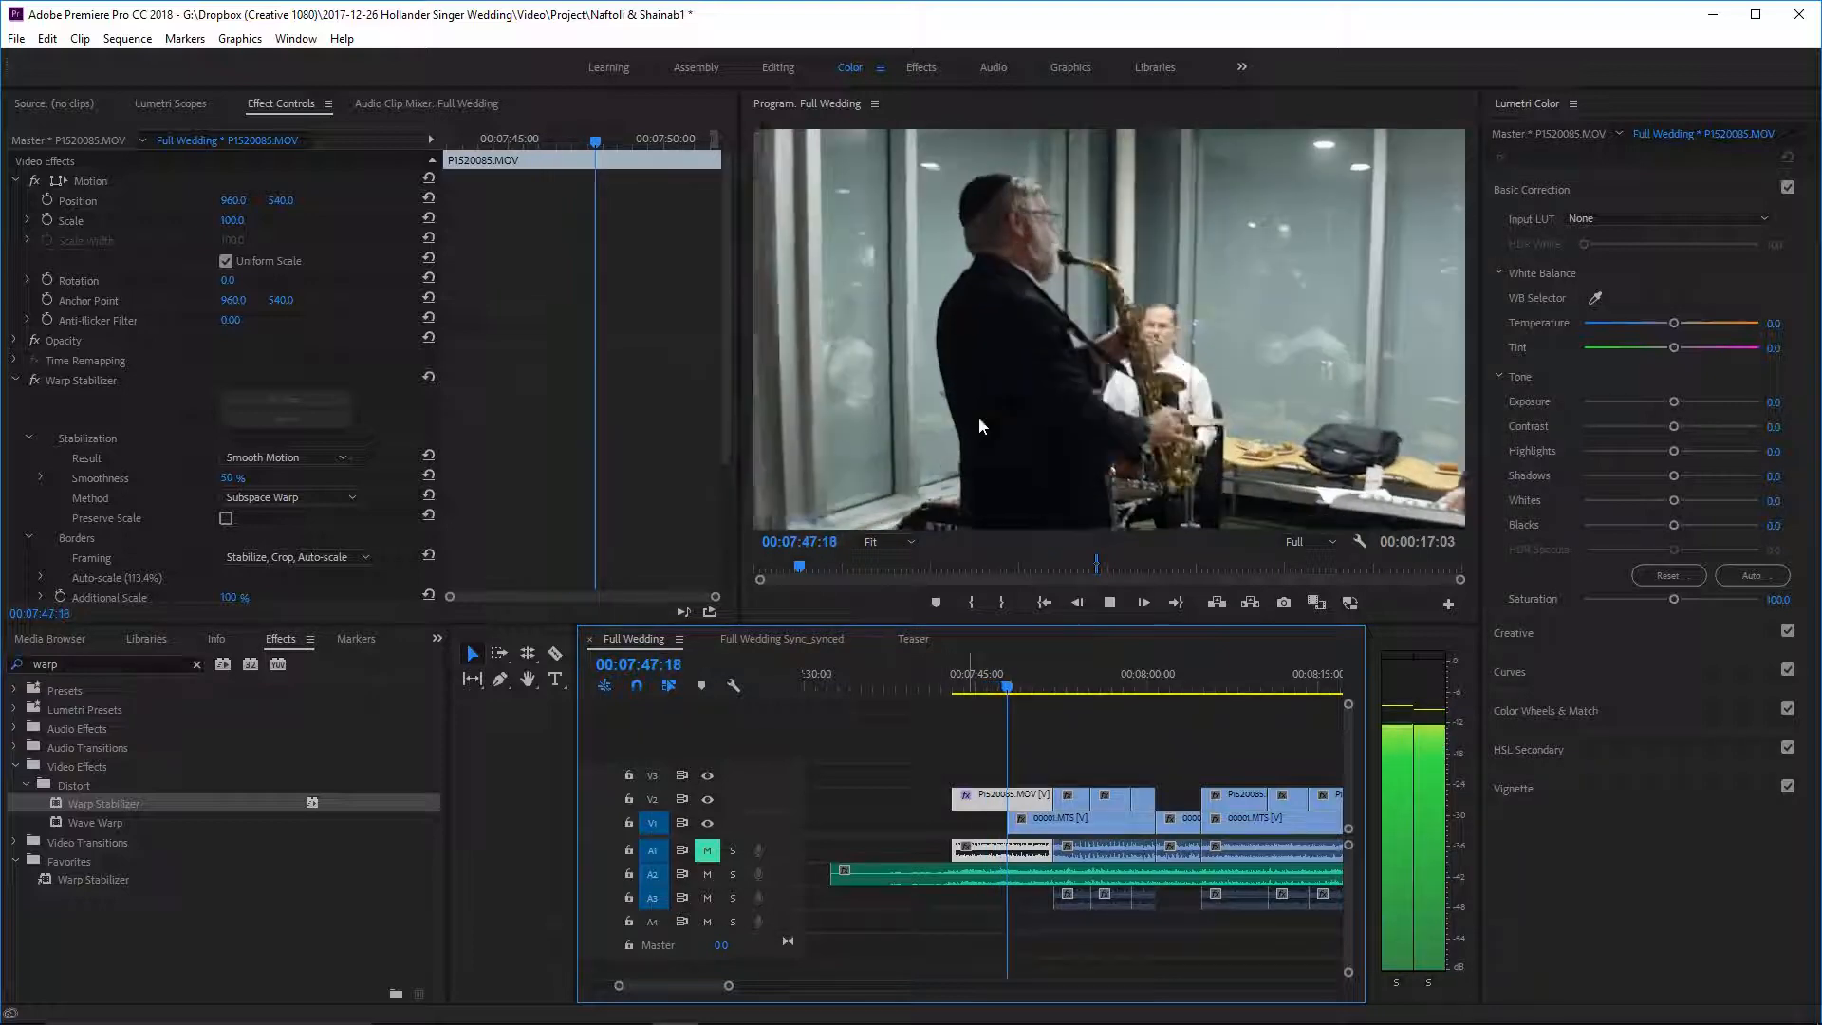
{"action": "scroll", "coordinate": [1030, 816], "scroll_direction": "down", "scroll_amount": 2}
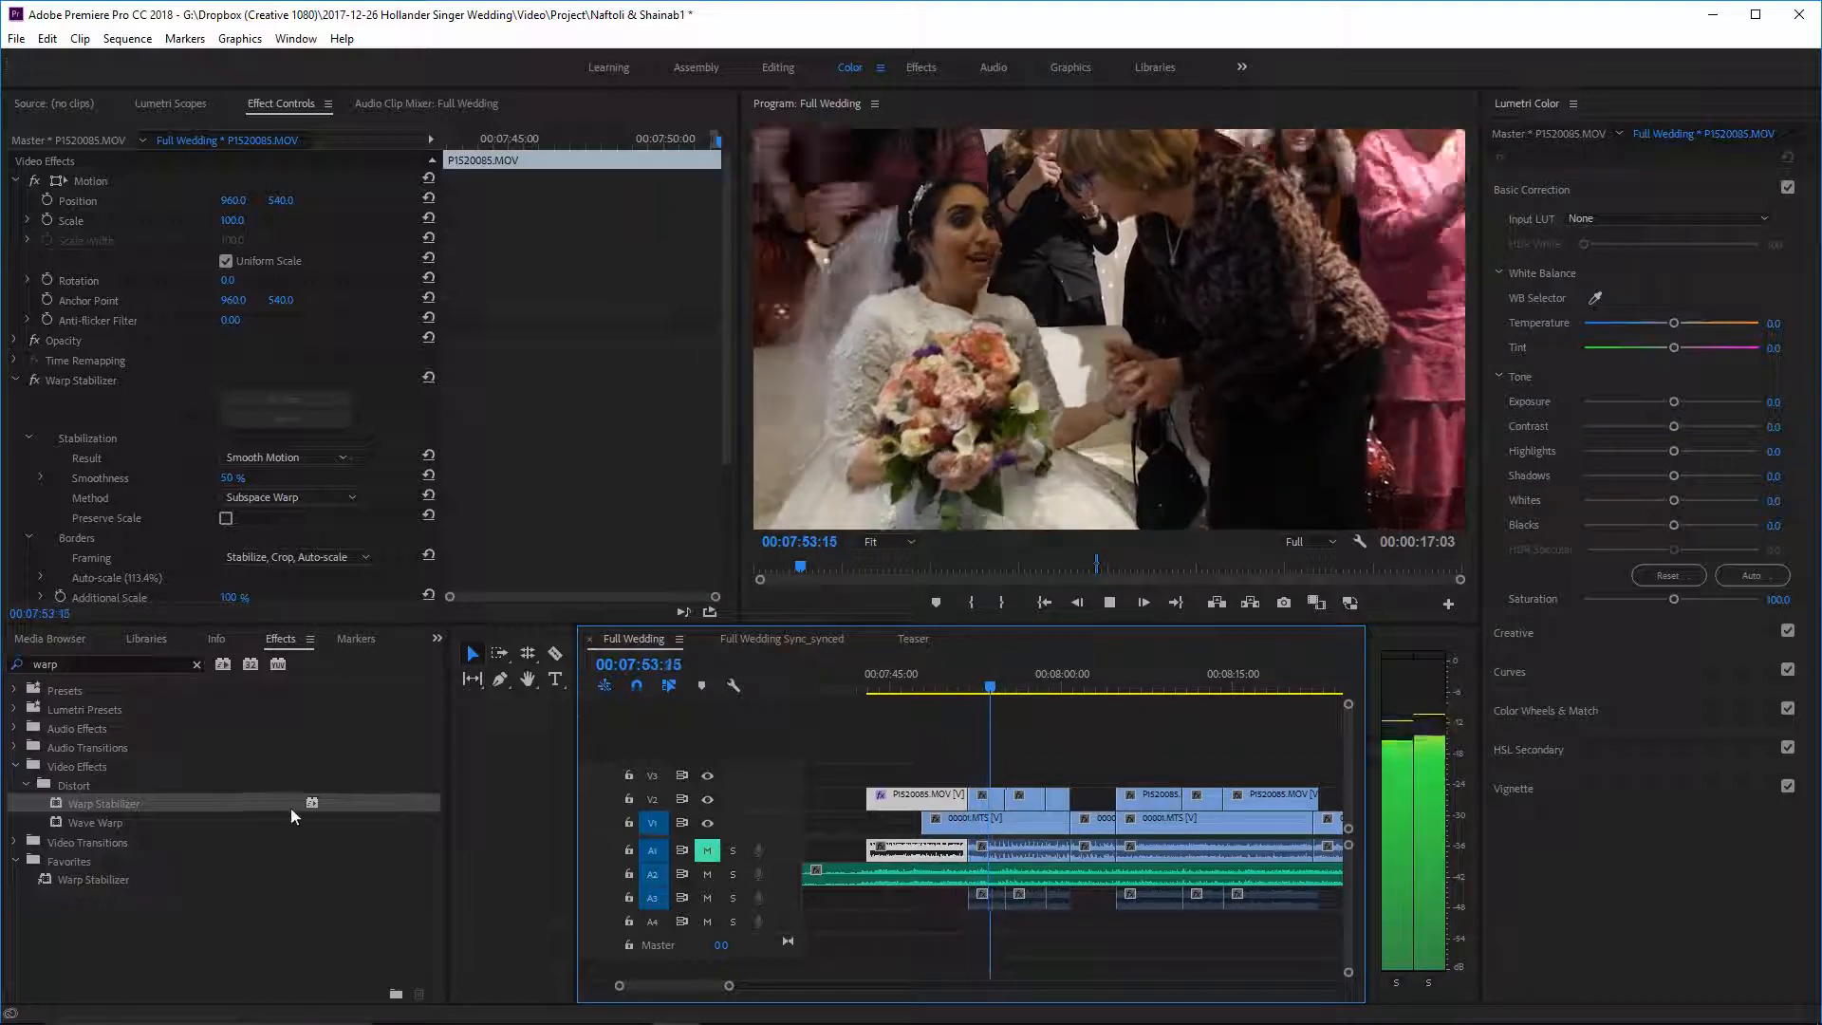
- Apply Warp Stabilizer to the three adjoining V2 clips that follow the musicians clip, from about 00:07:52 to 00:08:00
{"action": "left_click_drag", "start_coordinate": [258, 804], "coordinate": [992, 797]}
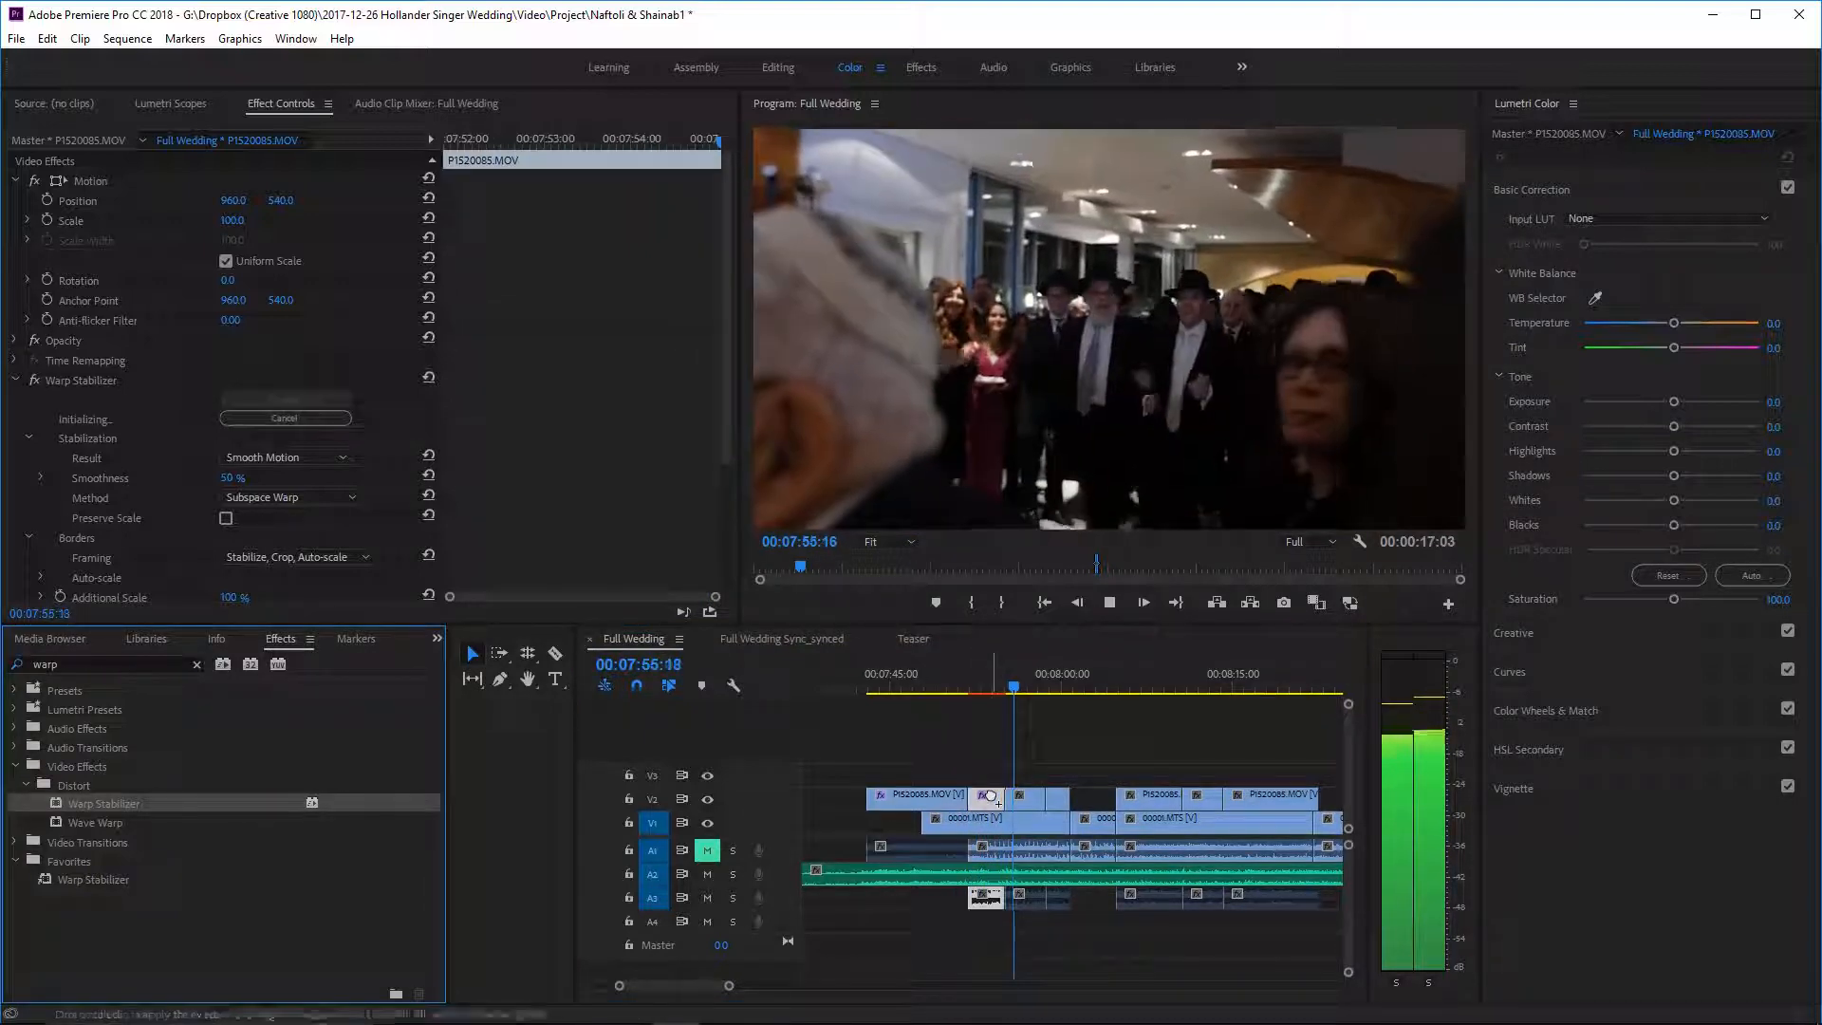
{"action": "left_click_drag", "start_coordinate": [394, 767], "coordinate": [1036, 798]}
{"action": "left_click_drag", "start_coordinate": [237, 803], "coordinate": [1063, 797]}
- Check the Warp Stabilizer analysis on the V2 bride clip near 00:07:52 and play the stabilized shot repeatedly
{"action": "left_click", "coordinate": [949, 681]}
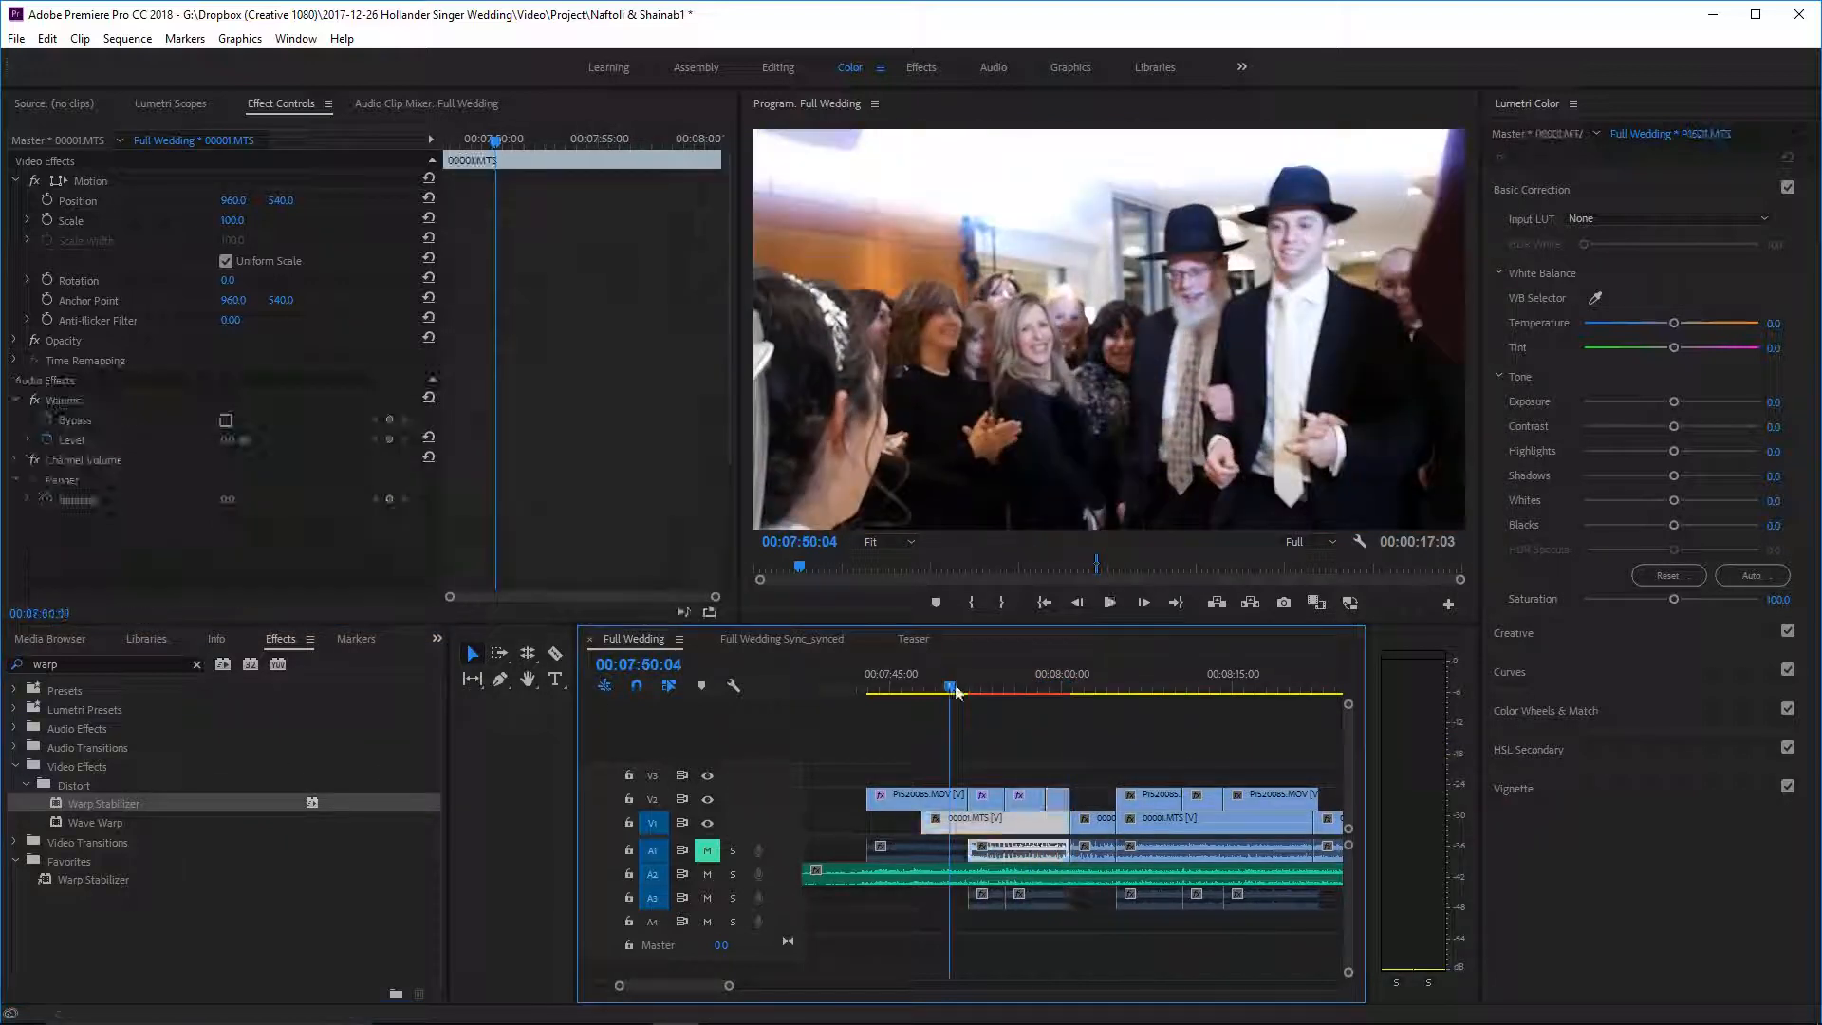
{"action": "scroll", "coordinate": [996, 736], "scroll_direction": "down", "scroll_amount": 2}
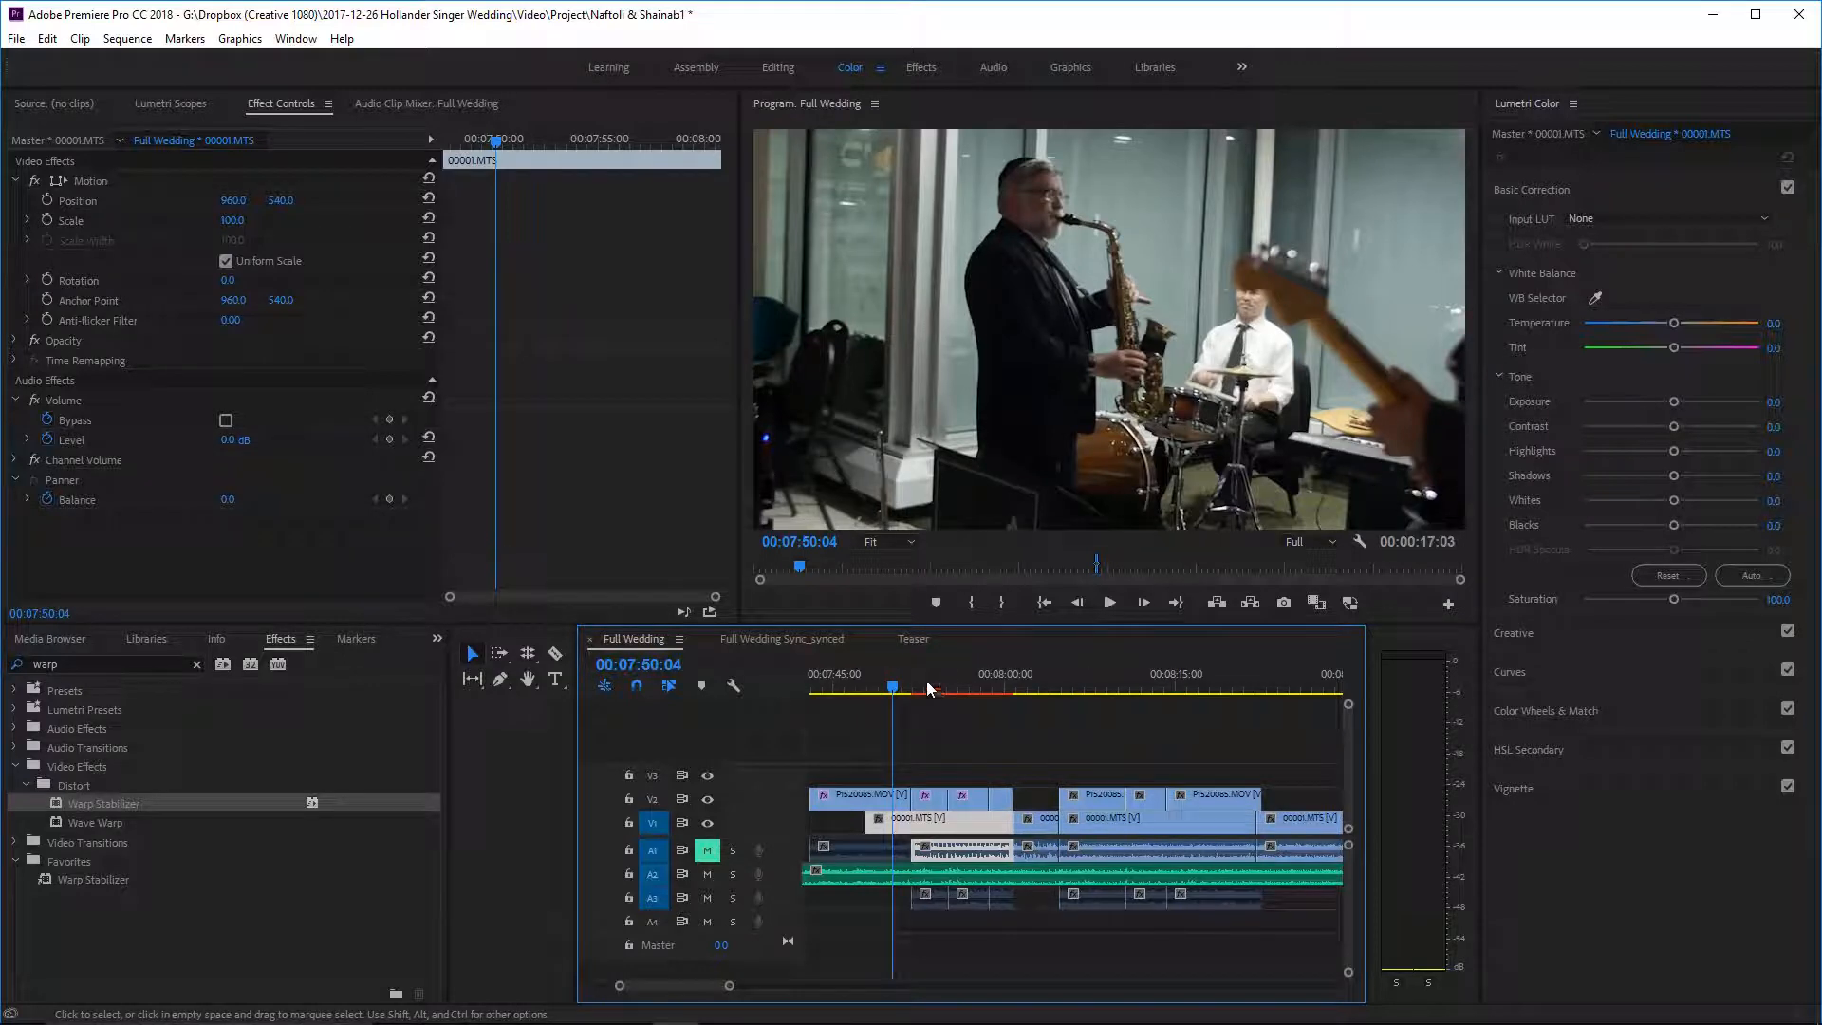
{"action": "mouse_move", "coordinate": [917, 676]}
{"action": "left_mouse_down"}
{"action": "mouse_move", "coordinate": [938, 680]}
{"action": "mouse_move", "coordinate": [921, 678]}
{"action": "left_mouse_up"}
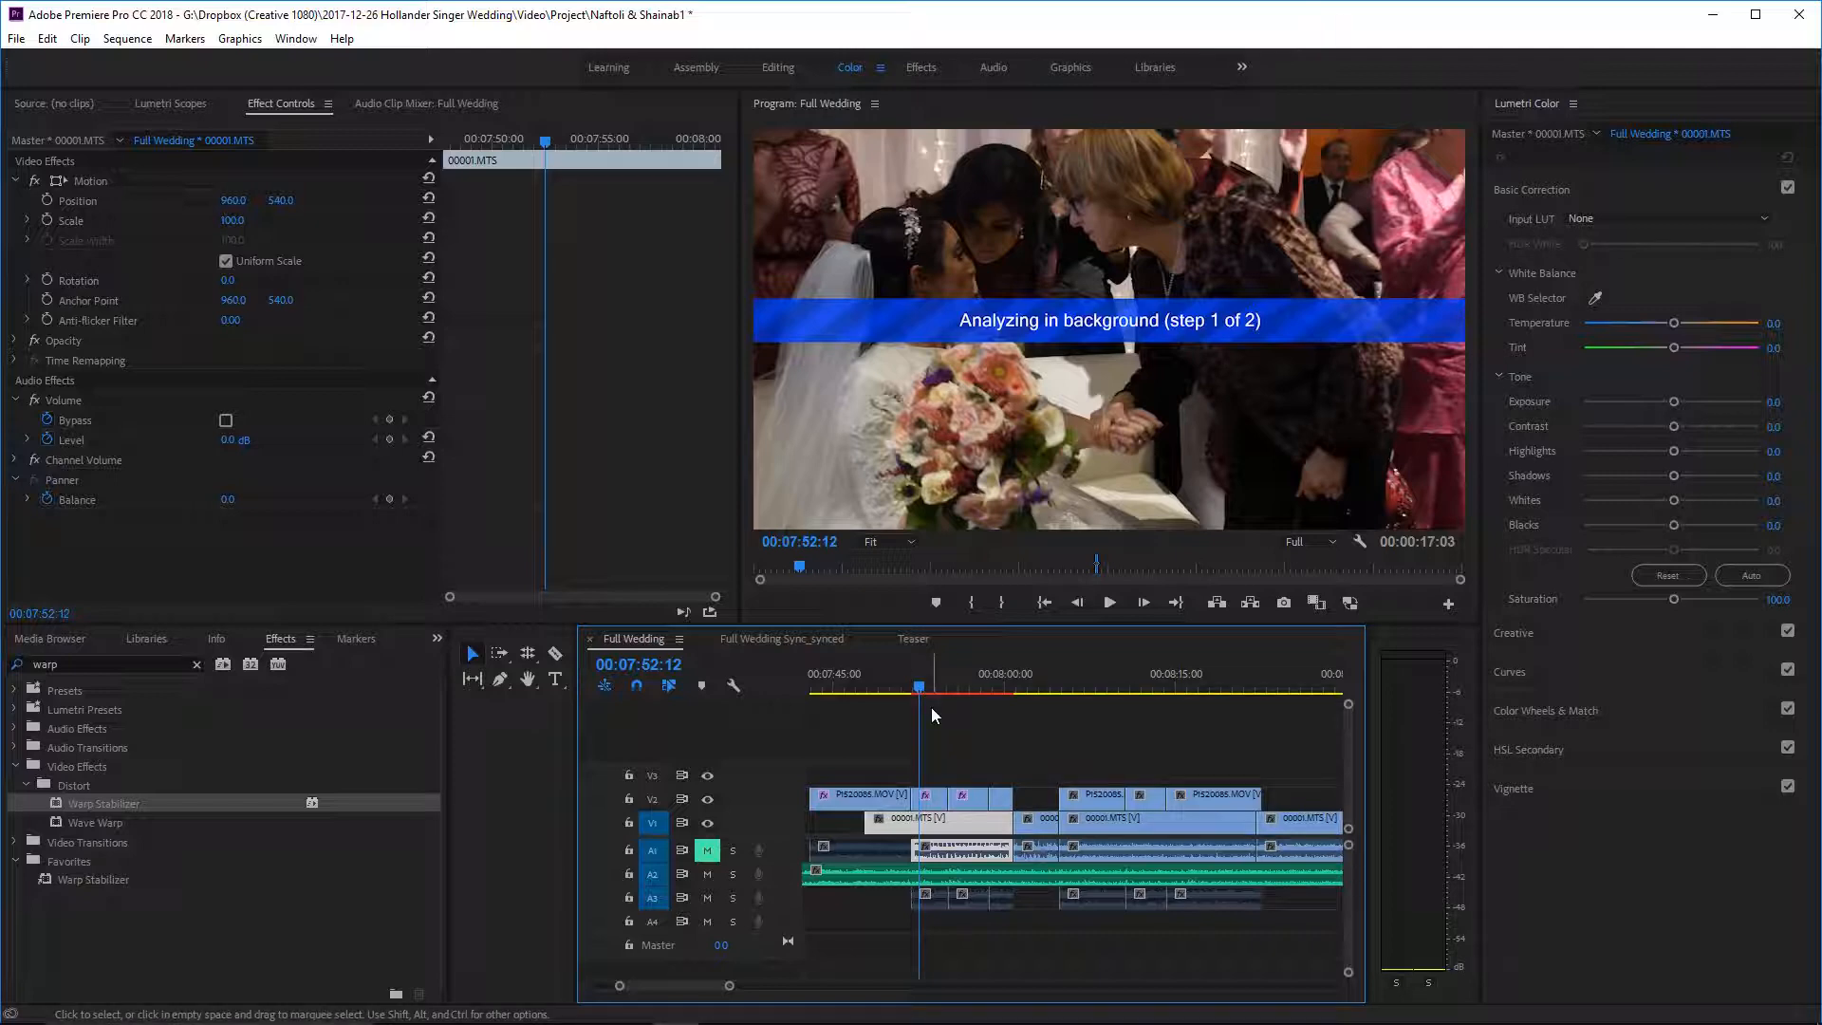
{"action": "left_click", "coordinate": [931, 799]}
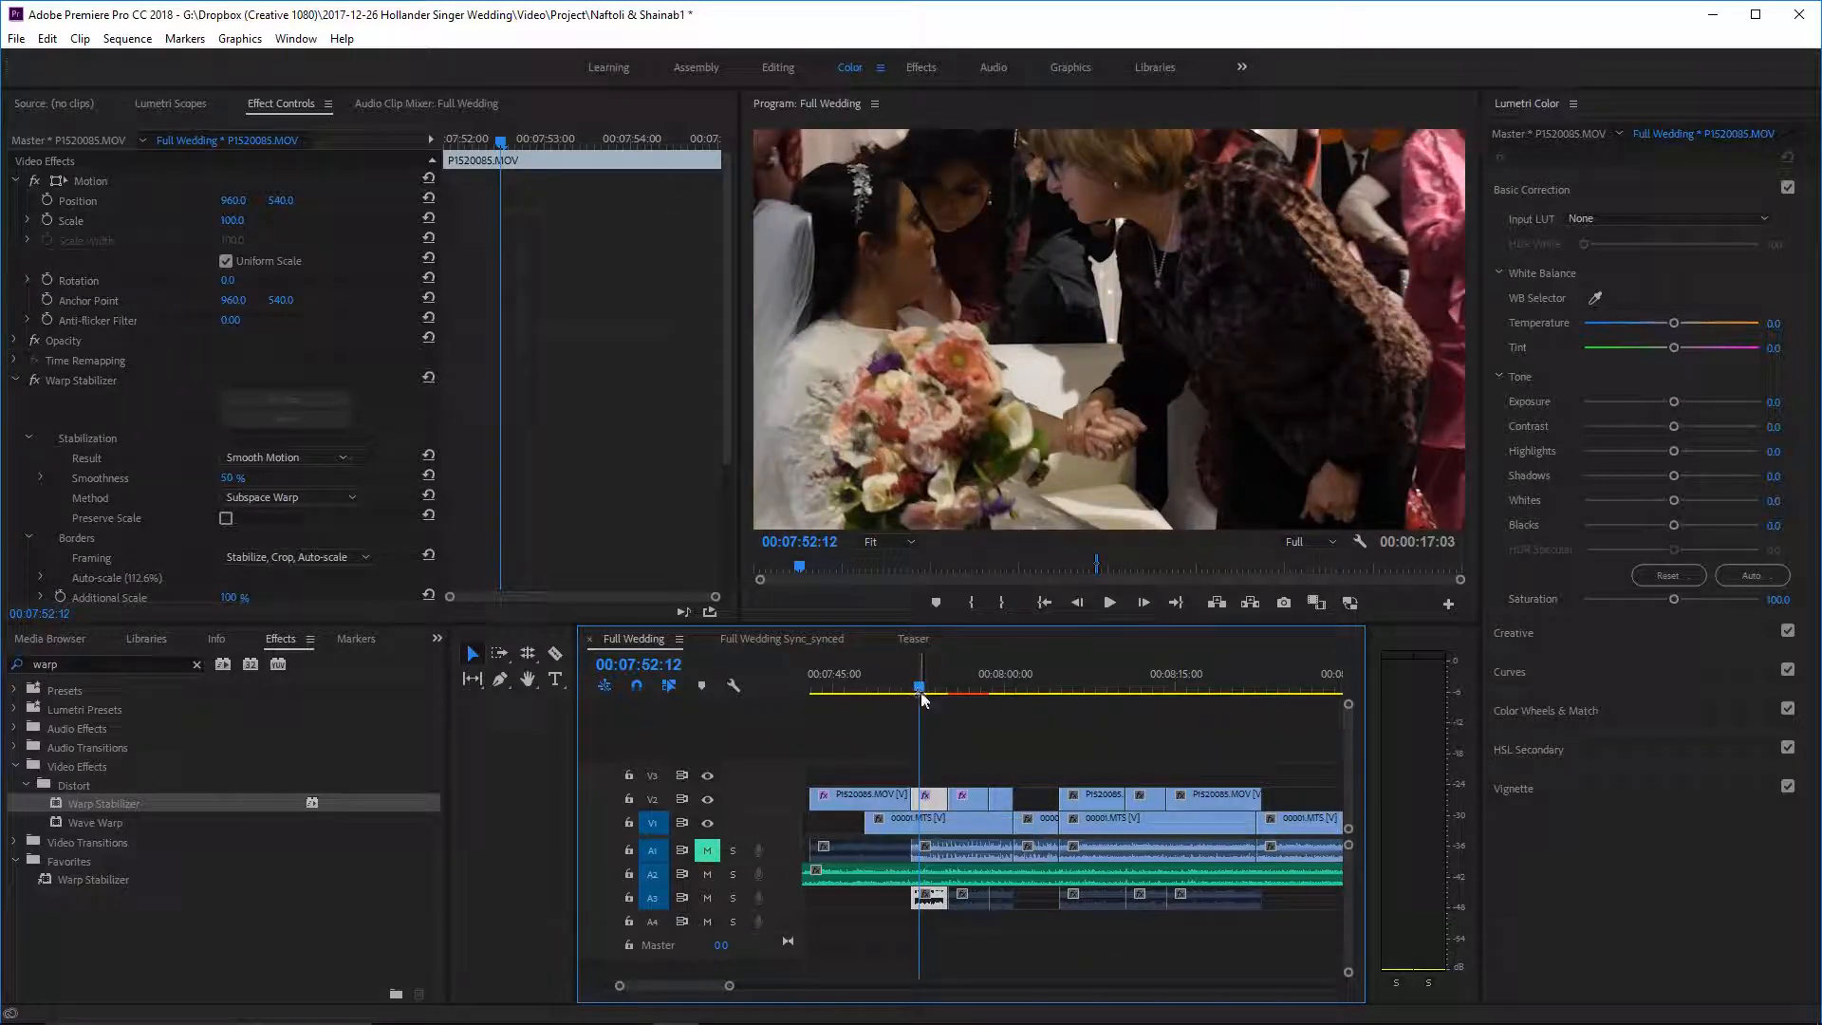
{"action": "left_click", "coordinate": [919, 679]}
{"action": "key", "text": "space"}
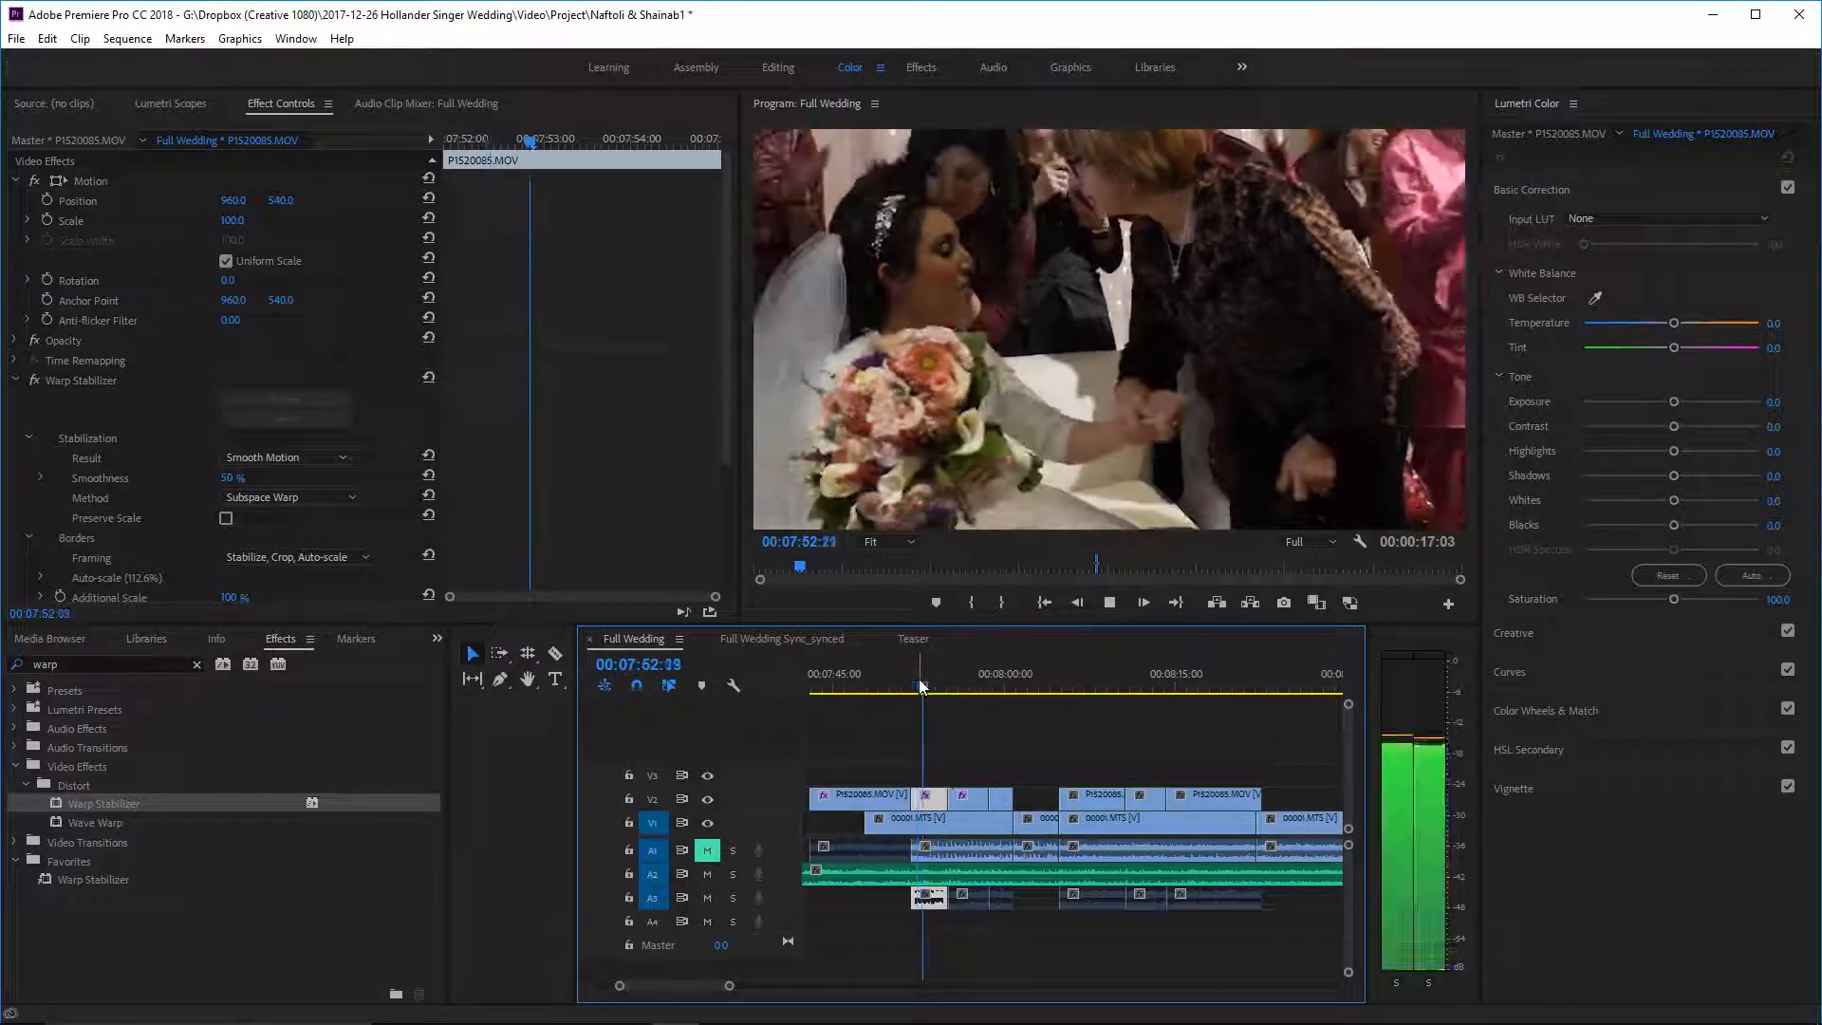
{"action": "key", "text": "space"}
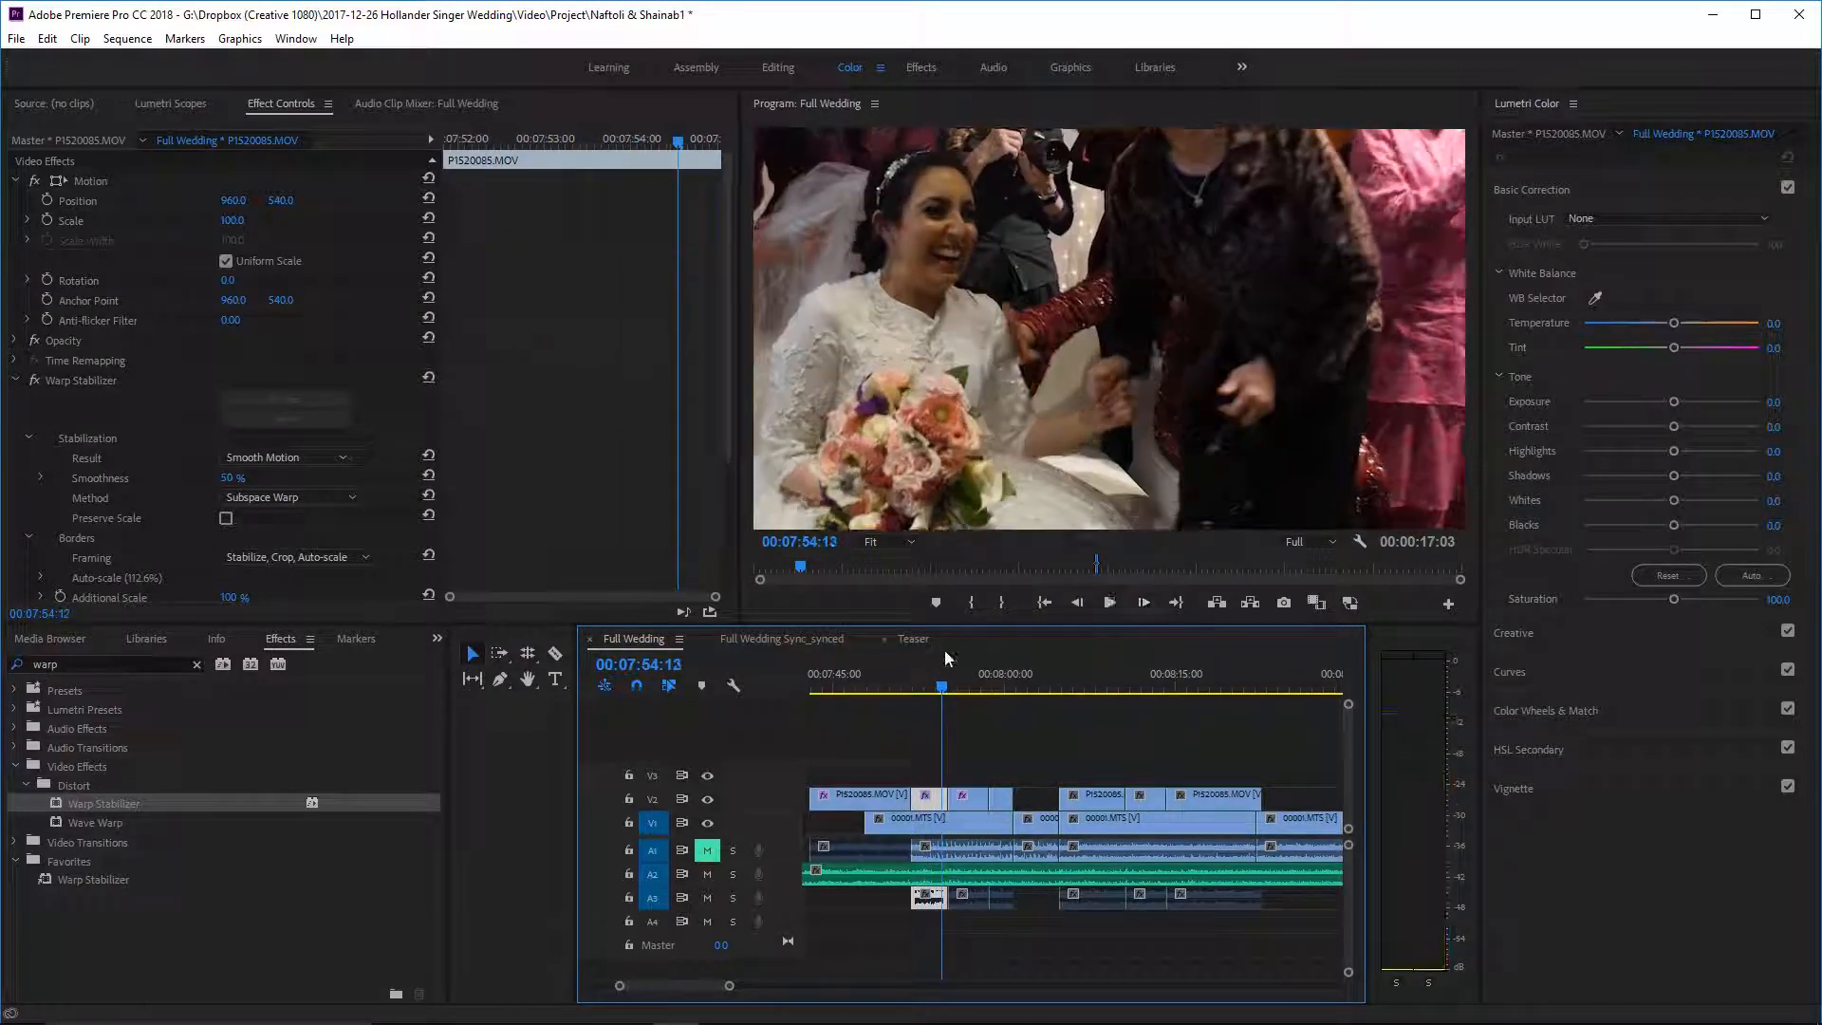
{"action": "left_click", "coordinate": [910, 682]}
{"action": "key", "text": "space"}
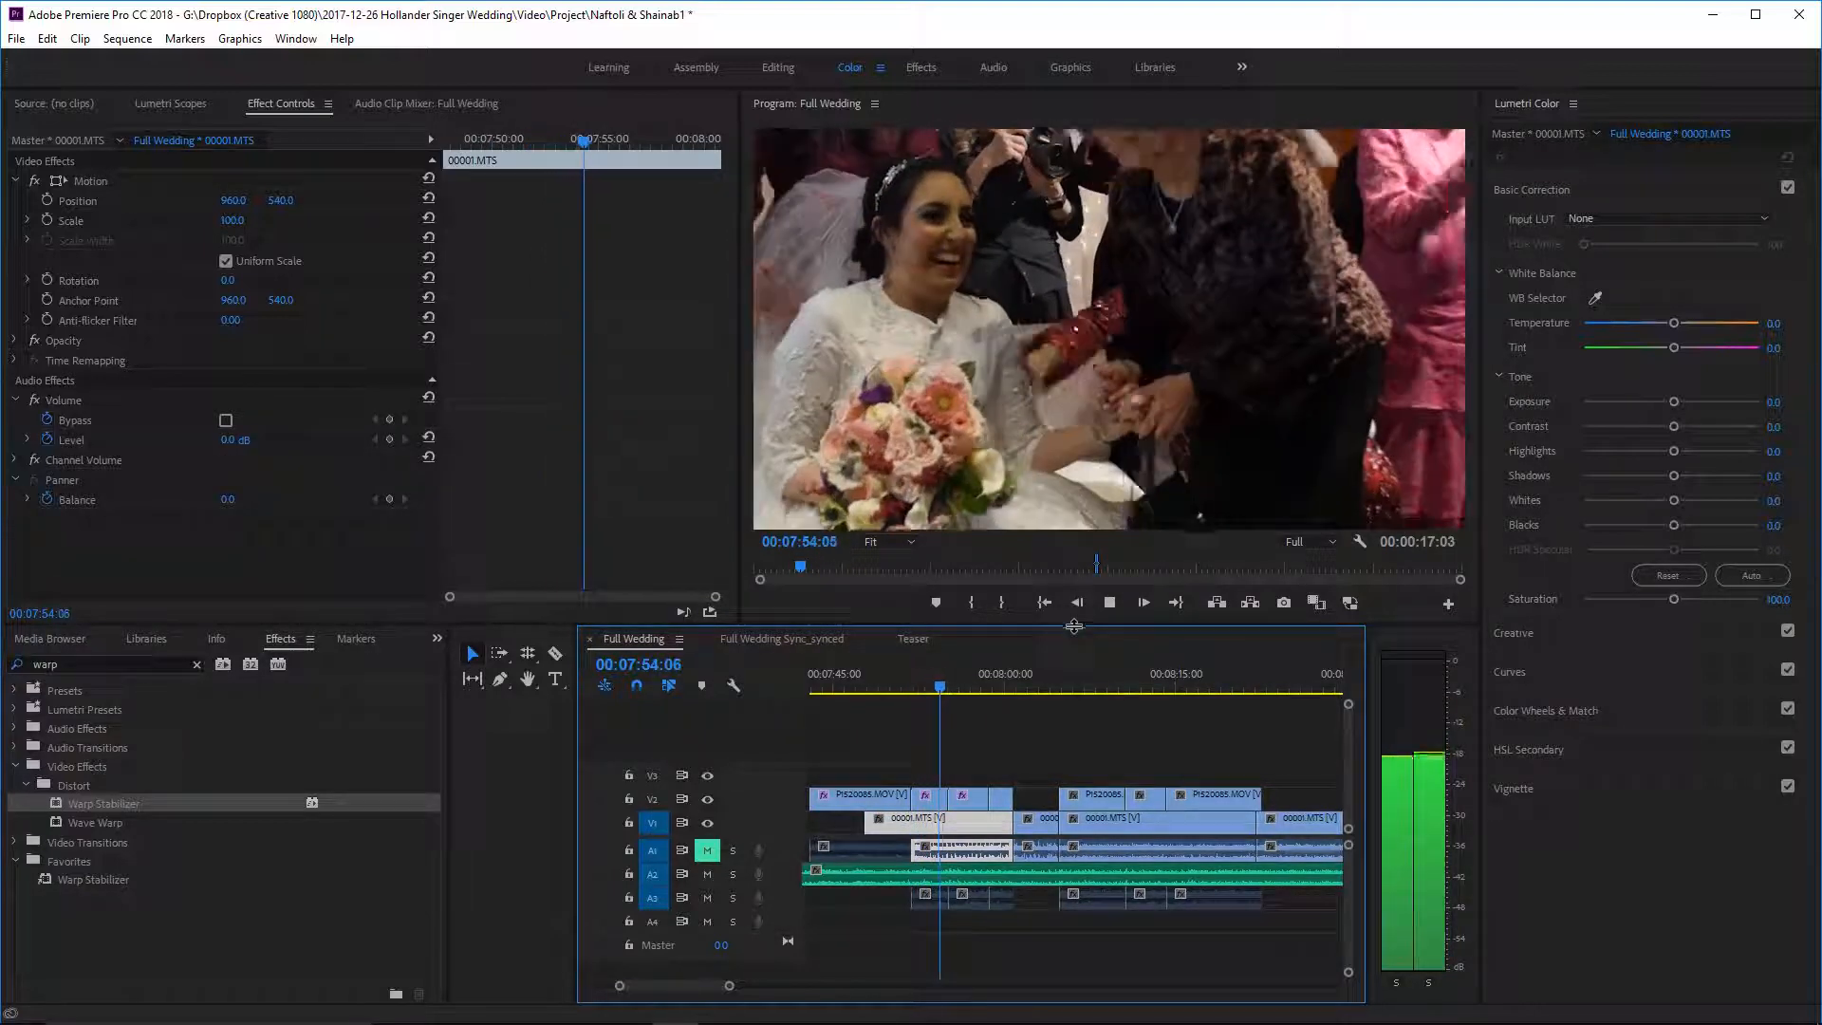
{"action": "key", "text": "space"}
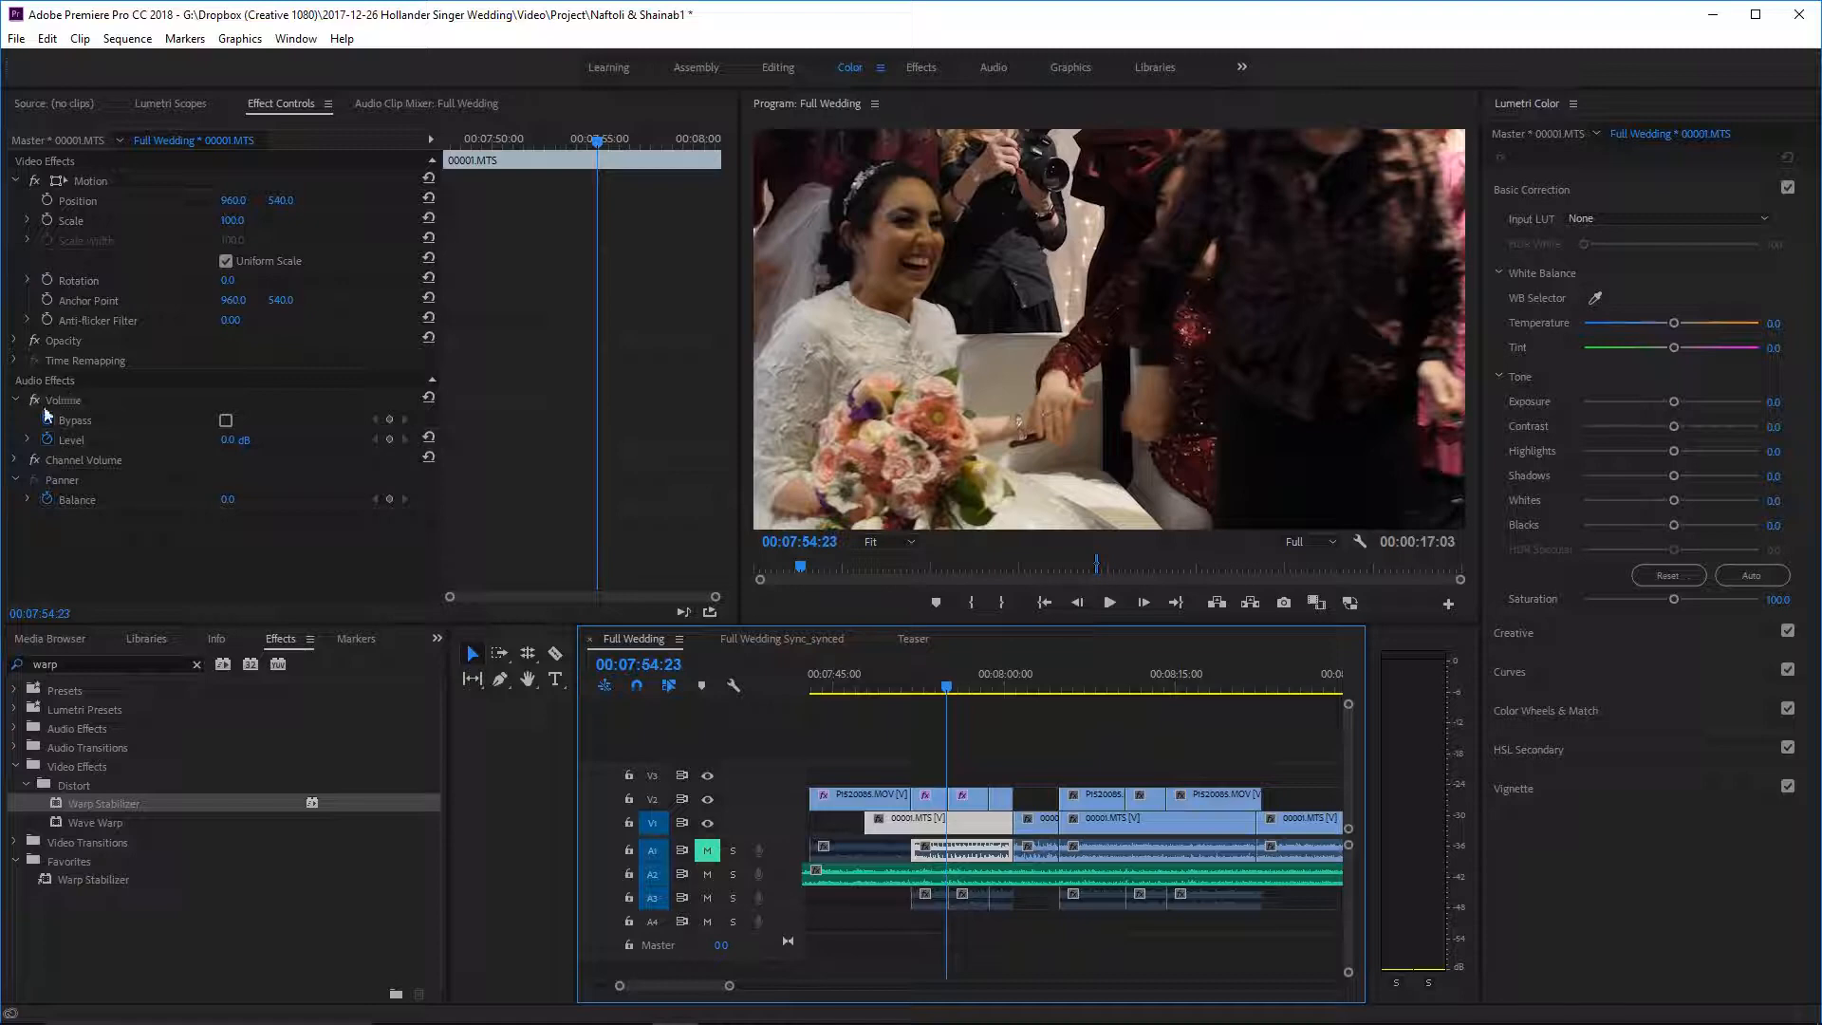
- Try removing Warp Stabilizer from the V2 bride clip near 00:07:53, check the picture, and undo the removal
{"action": "left_click", "coordinate": [933, 806]}
{"action": "left_click", "coordinate": [100, 383]}
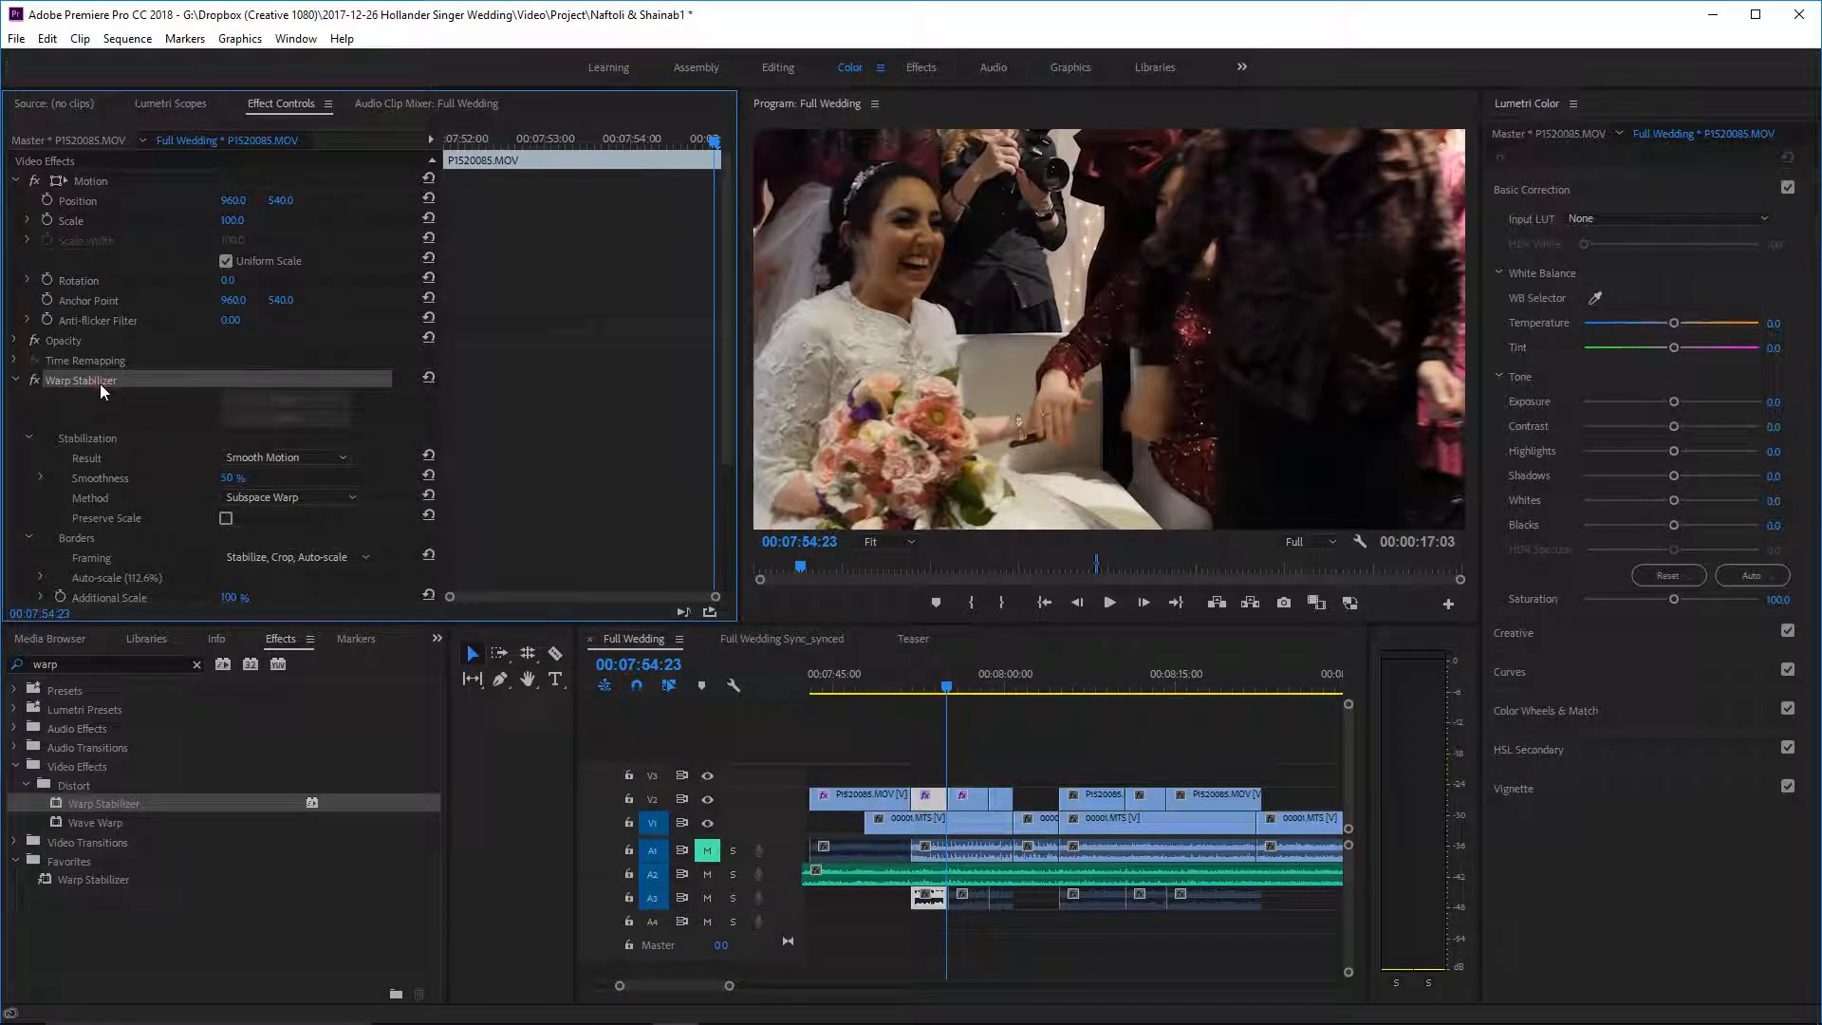
{"action": "key", "text": "Delete"}
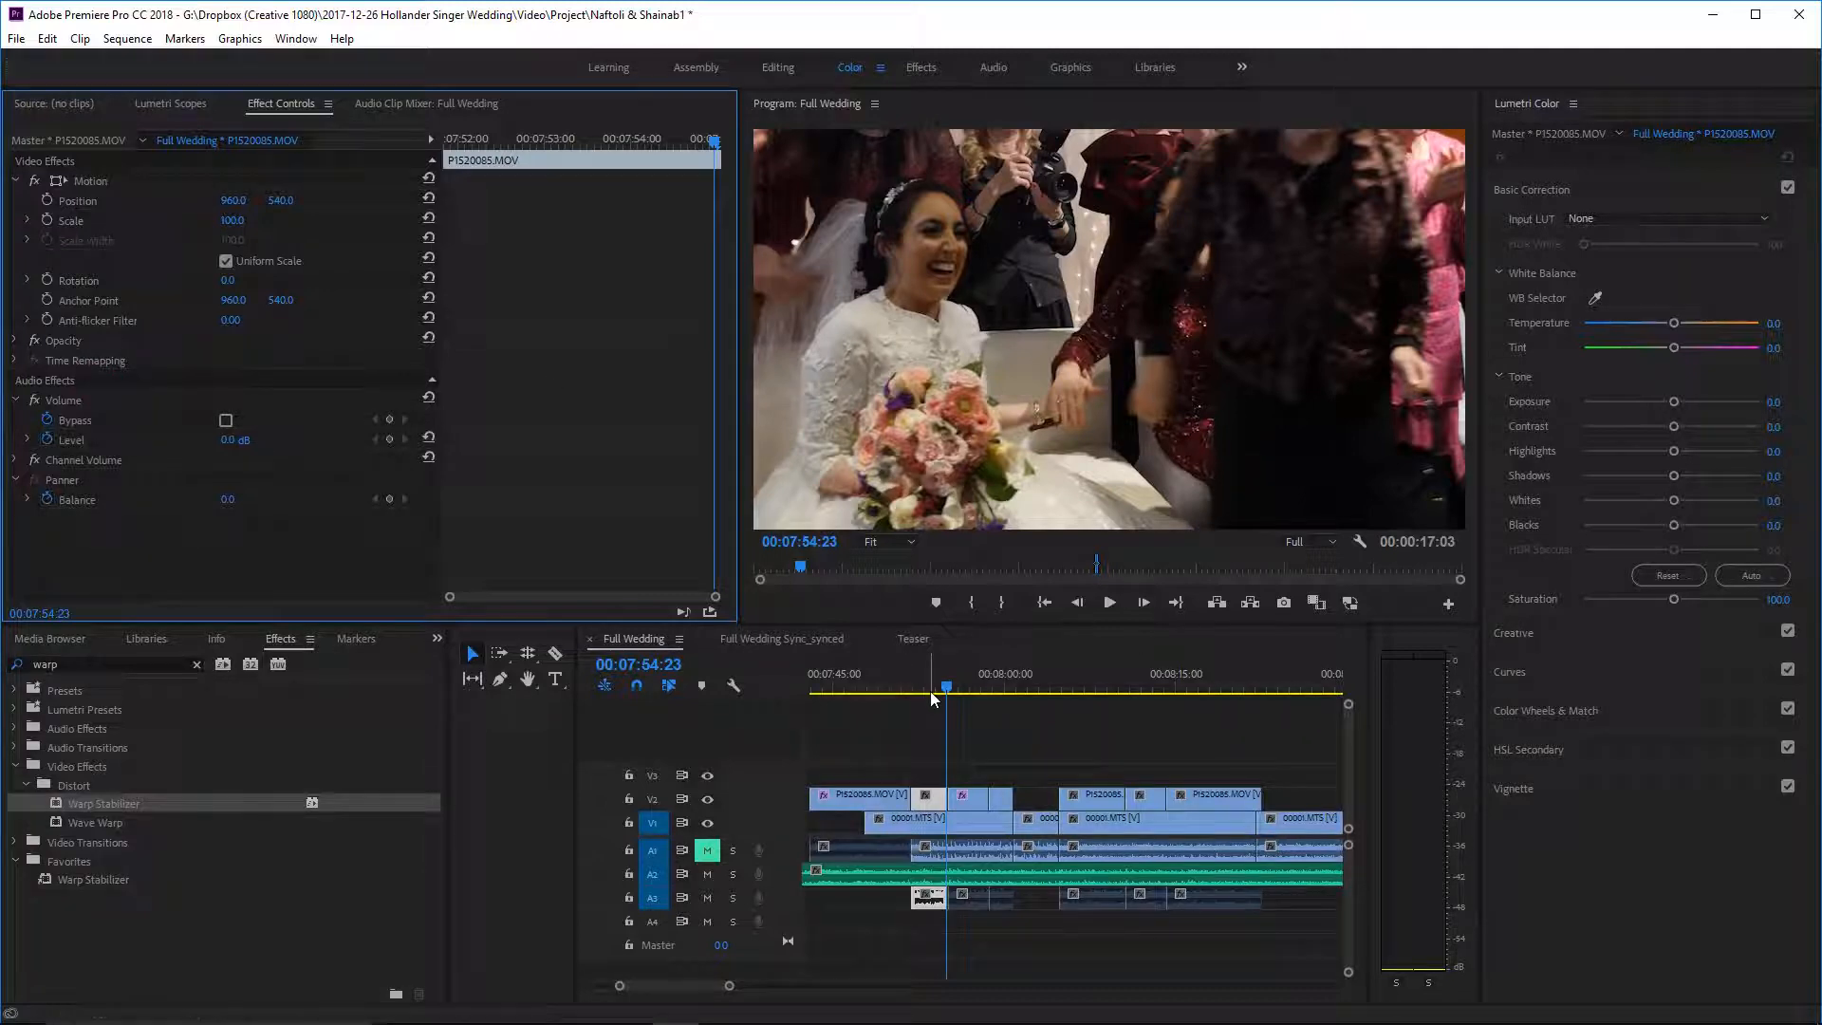
{"action": "mouse_move", "coordinate": [930, 691]}
{"action": "left_mouse_down"}
{"action": "mouse_move", "coordinate": [915, 694]}
{"action": "mouse_move", "coordinate": [934, 689]}
{"action": "left_mouse_up"}
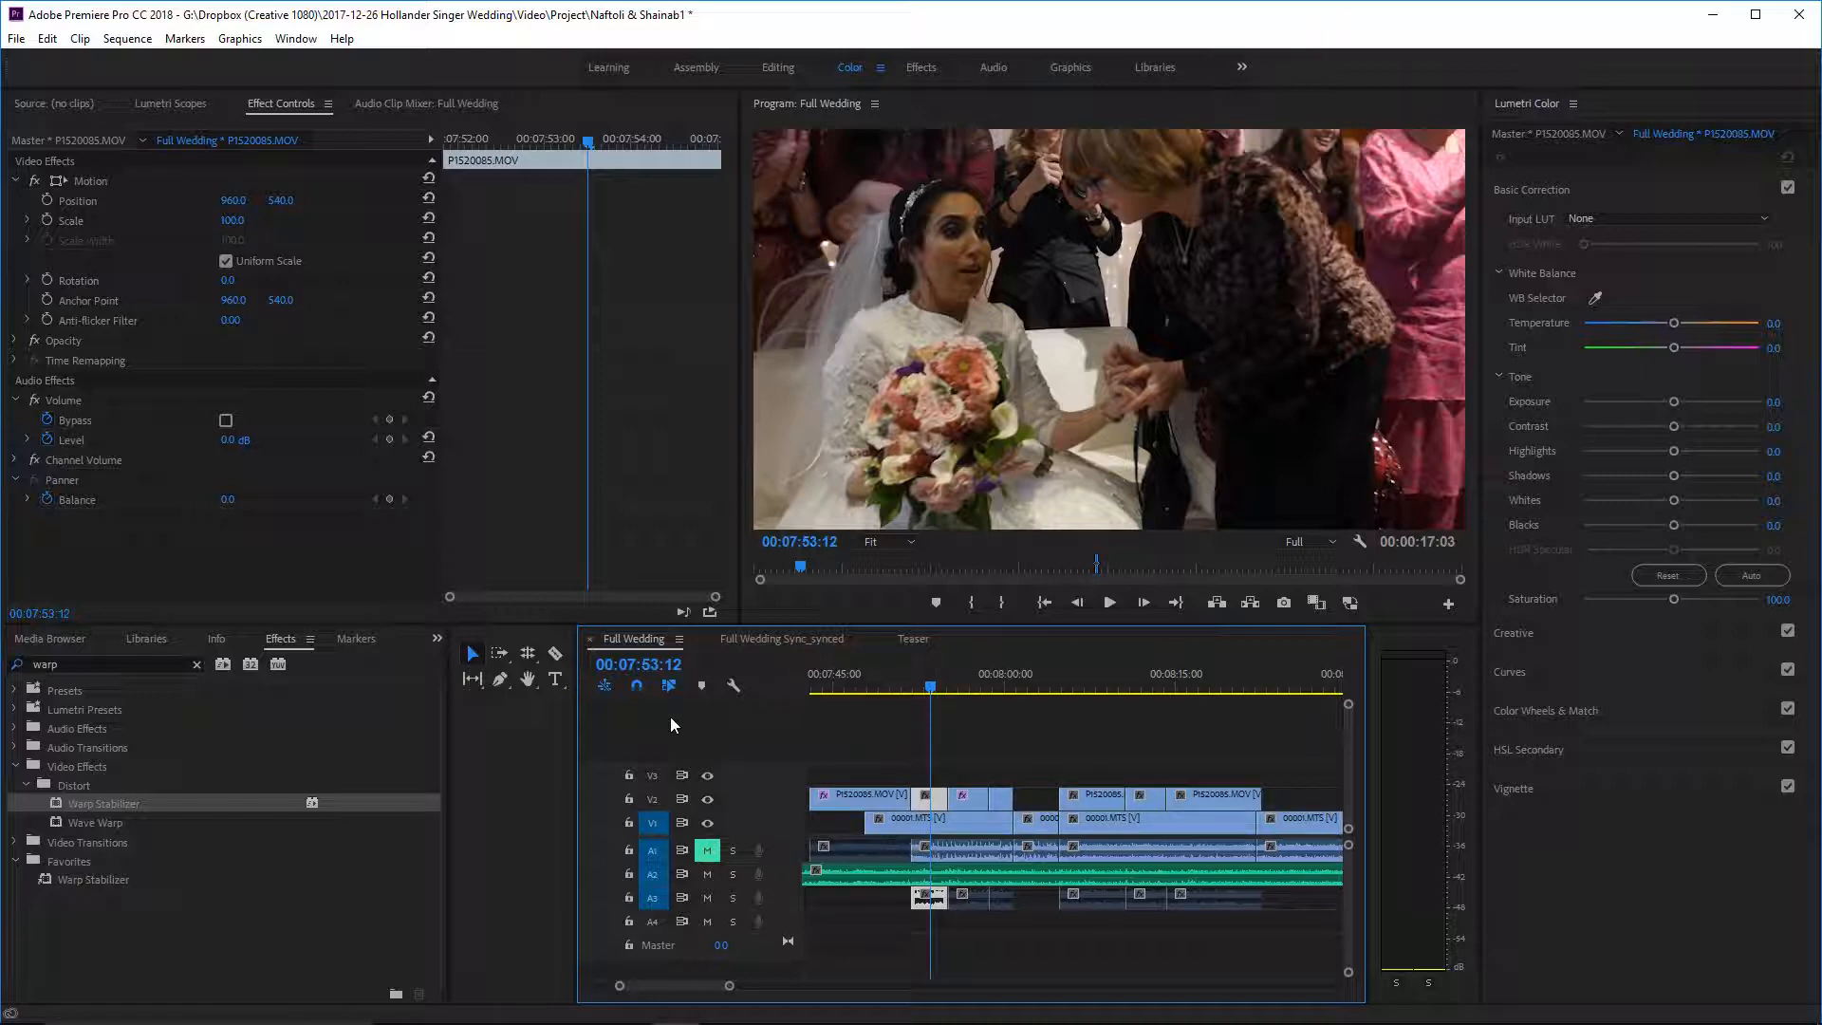
{"action": "key", "text": "ctrl+z"}
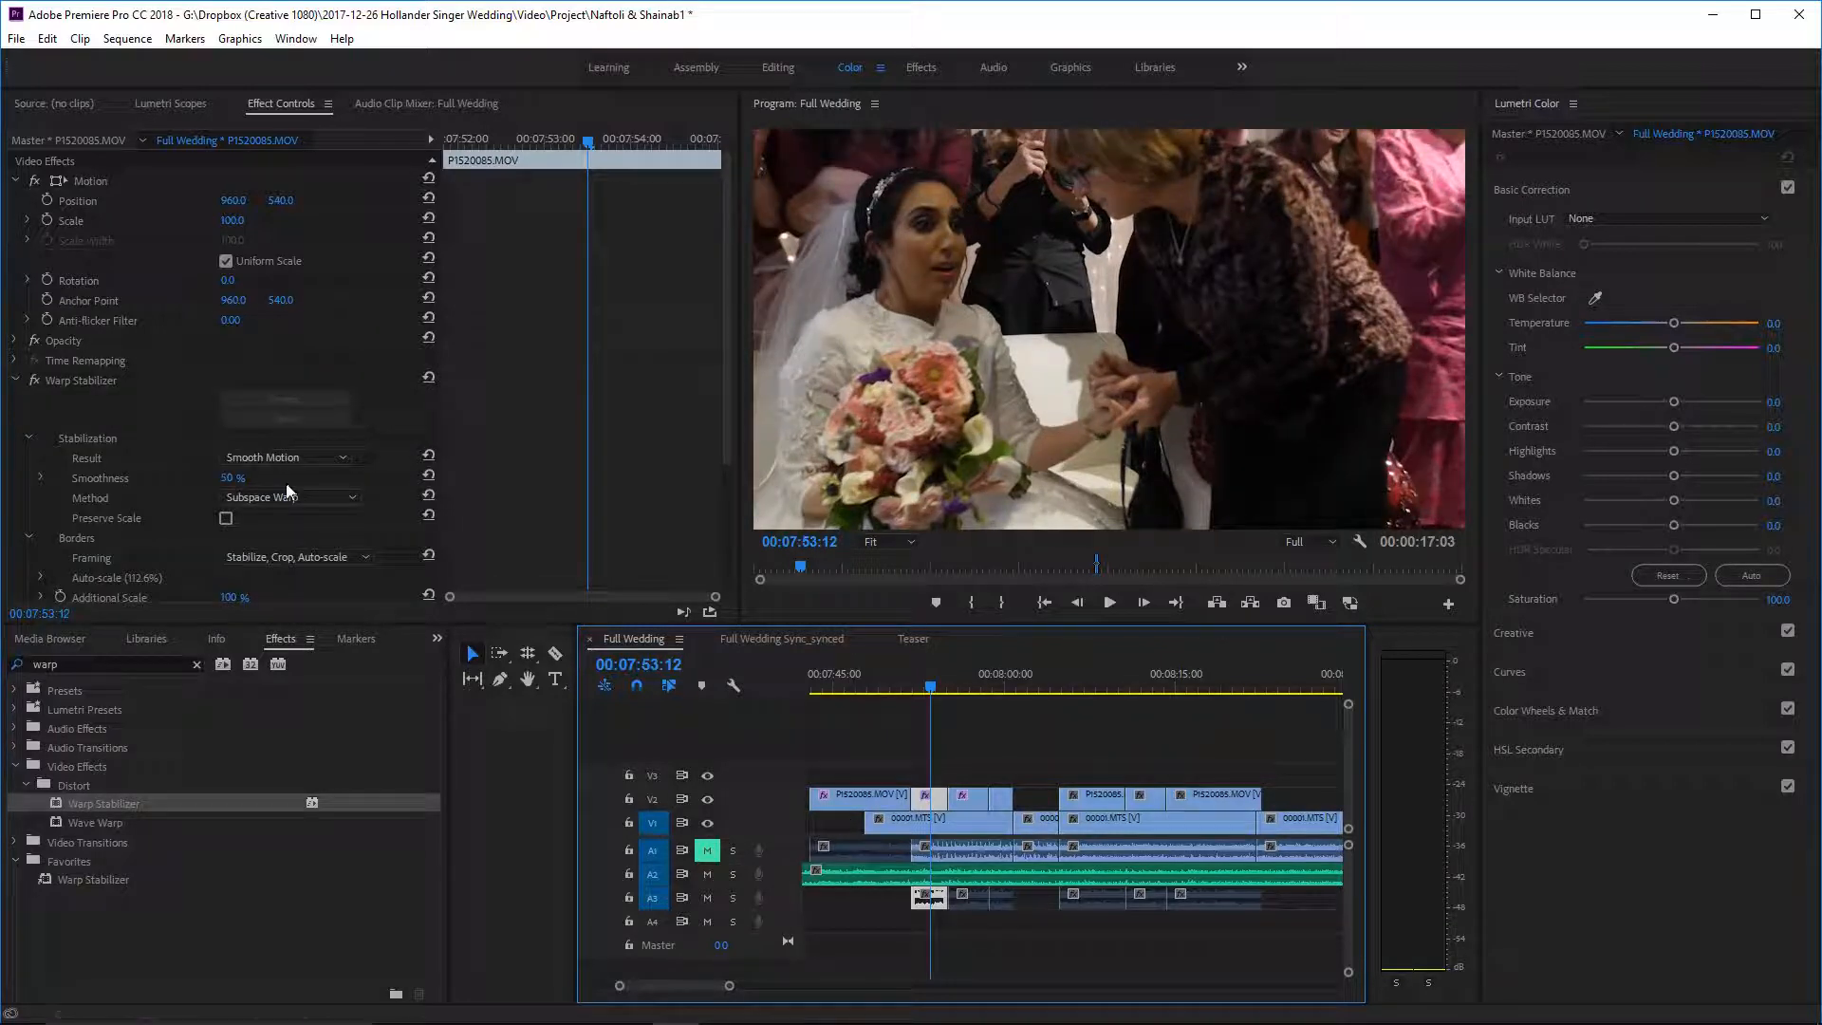
- Try scaling the V2 bride clip to 145 at position 1167.3, 776.6, and play it from its start
{"action": "left_click_drag", "start_coordinate": [931, 686], "coordinate": [937, 687]}
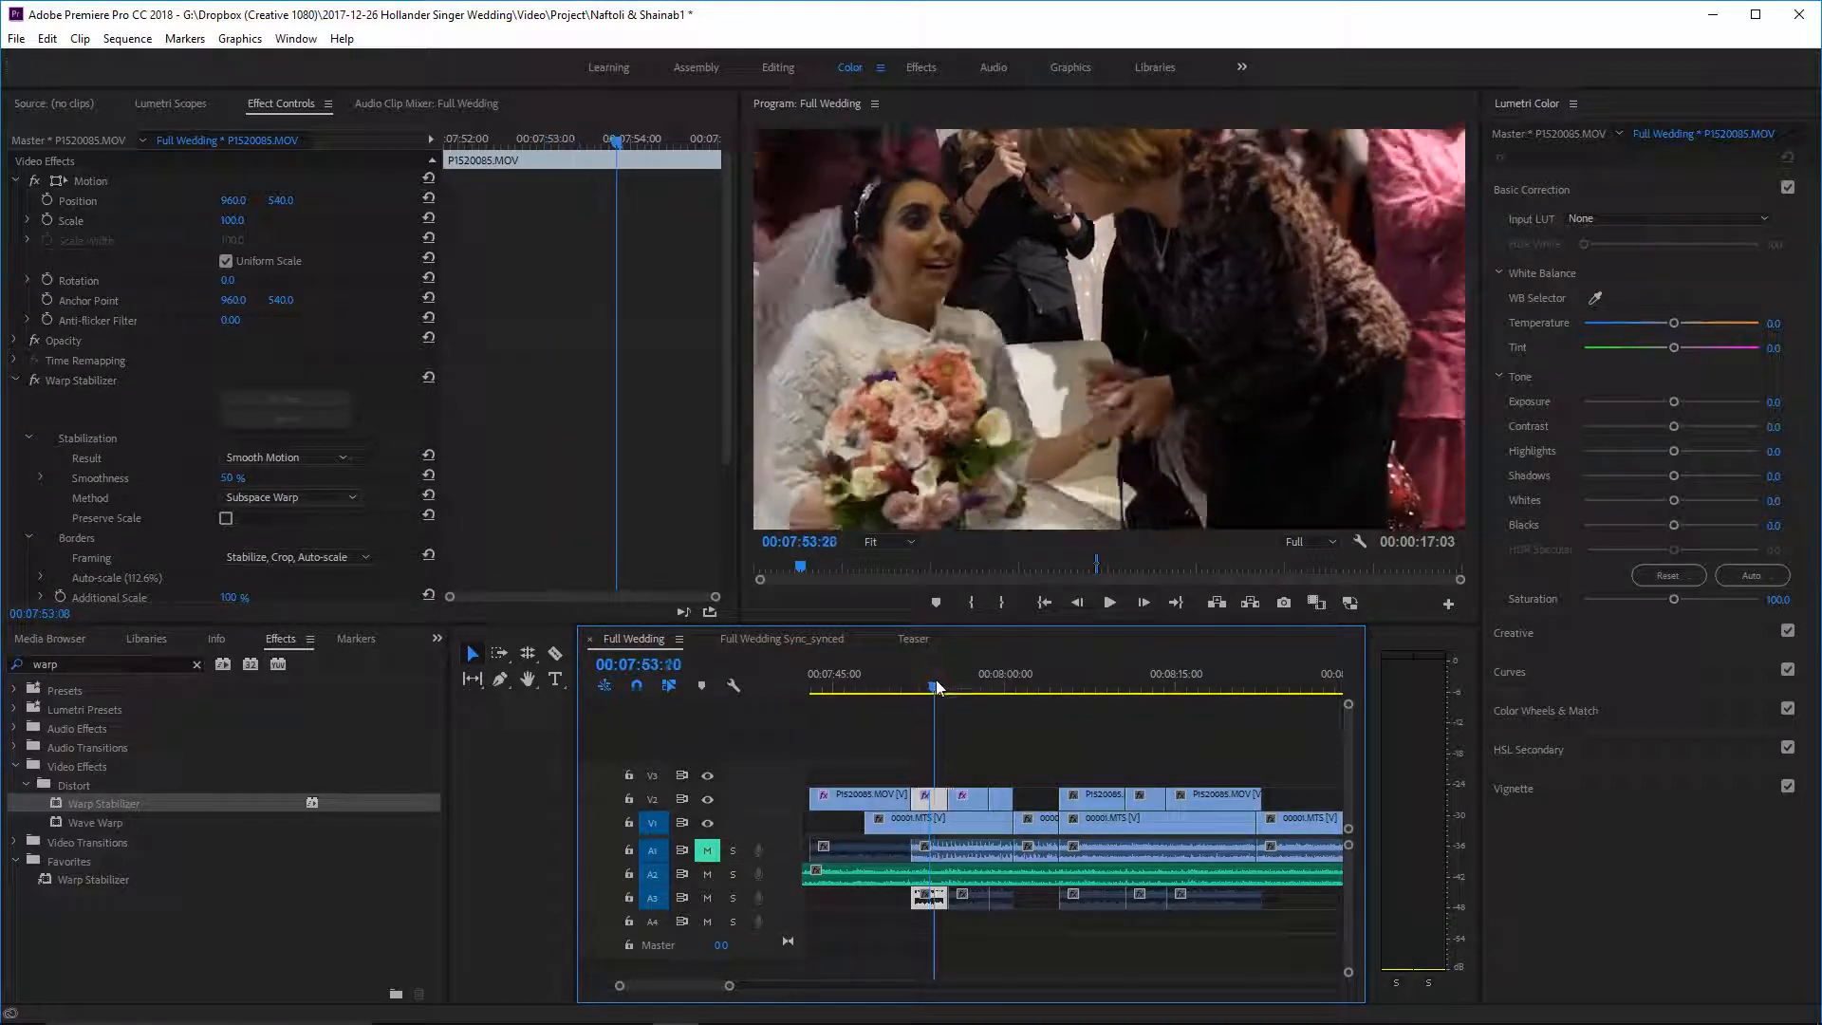
{"action": "left_click_drag", "start_coordinate": [234, 225], "coordinate": [607, 223]}
{"action": "key", "text": "space"}
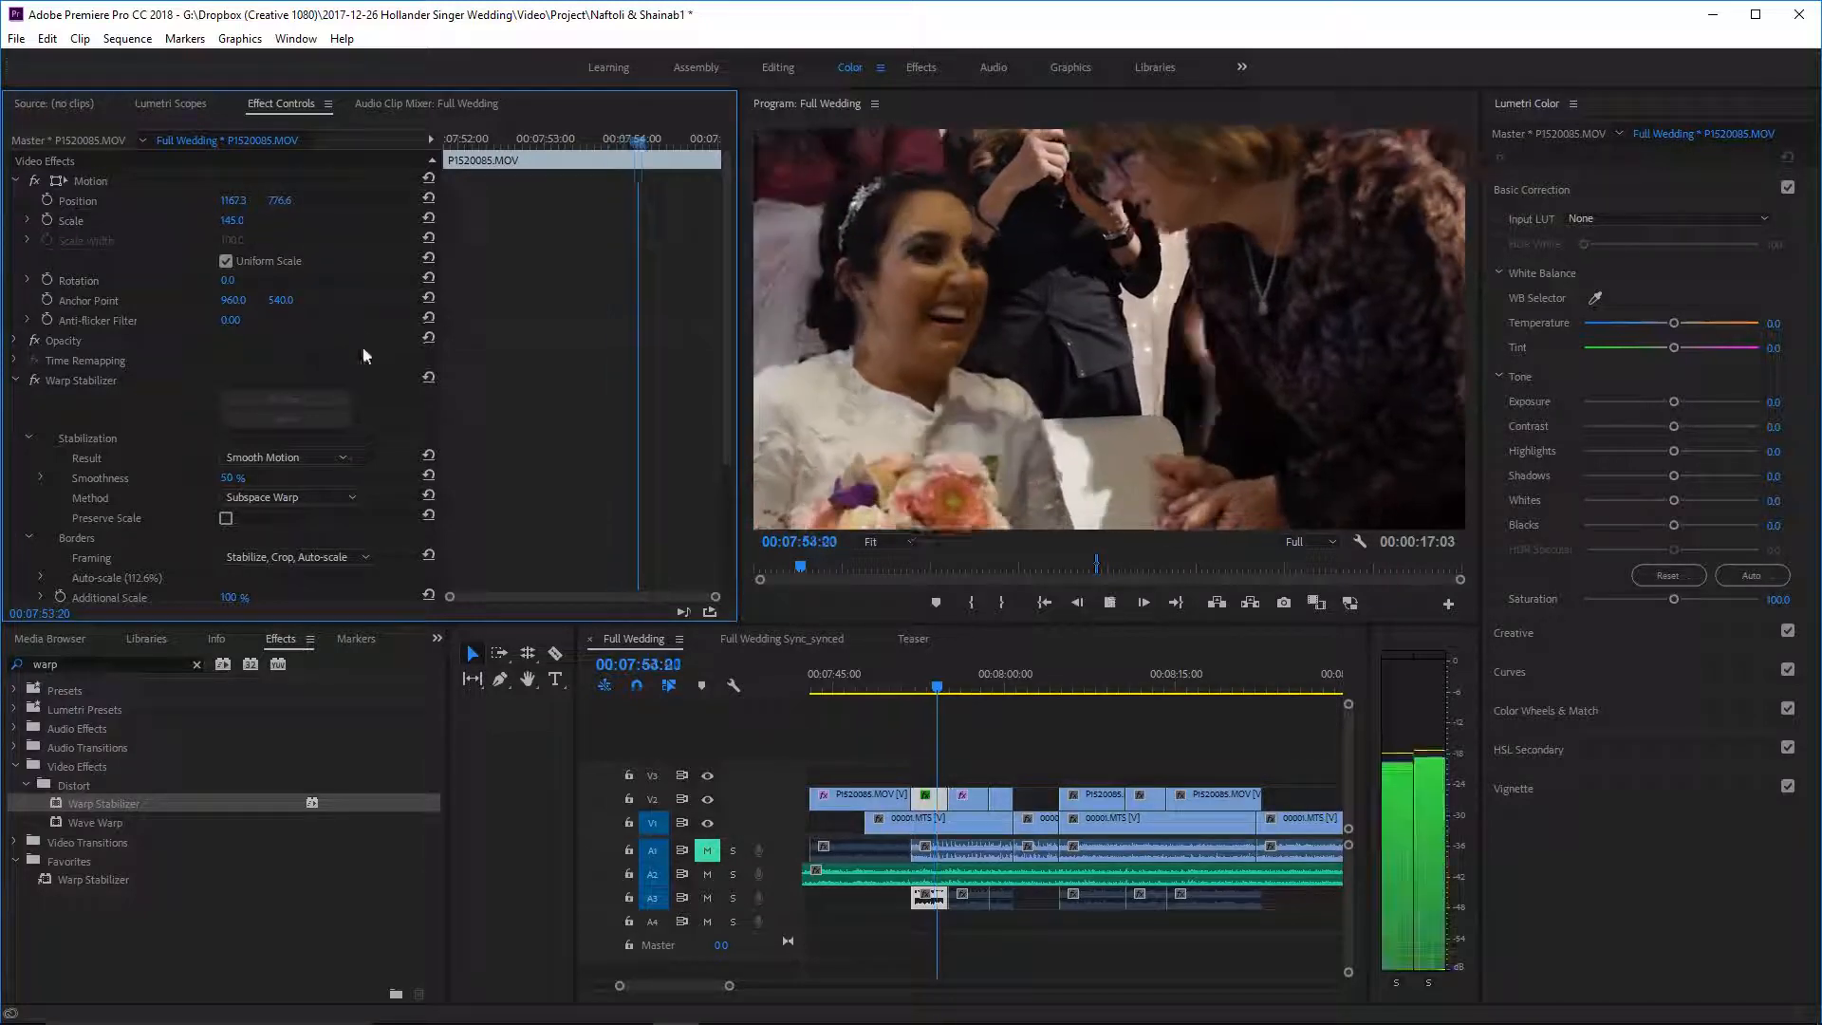
{"action": "left_click", "coordinate": [917, 674]}
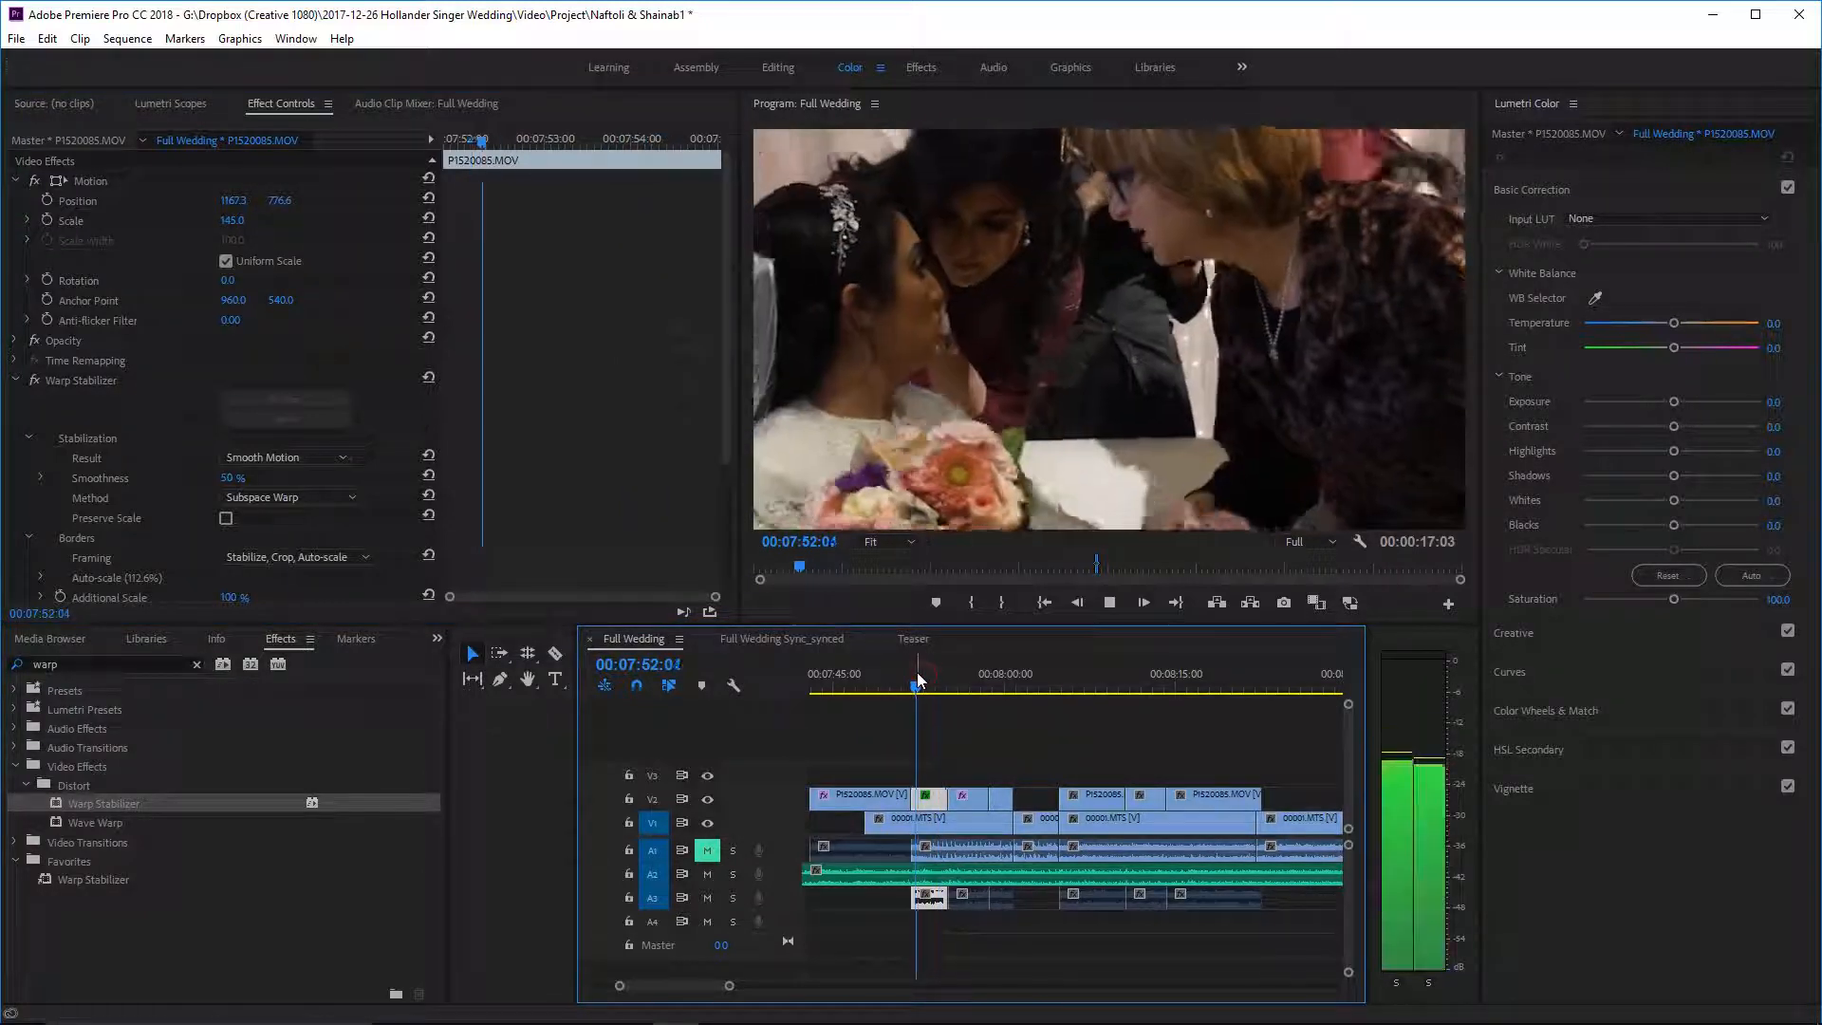
{"action": "key", "text": "space"}
{"action": "key", "text": "space"}
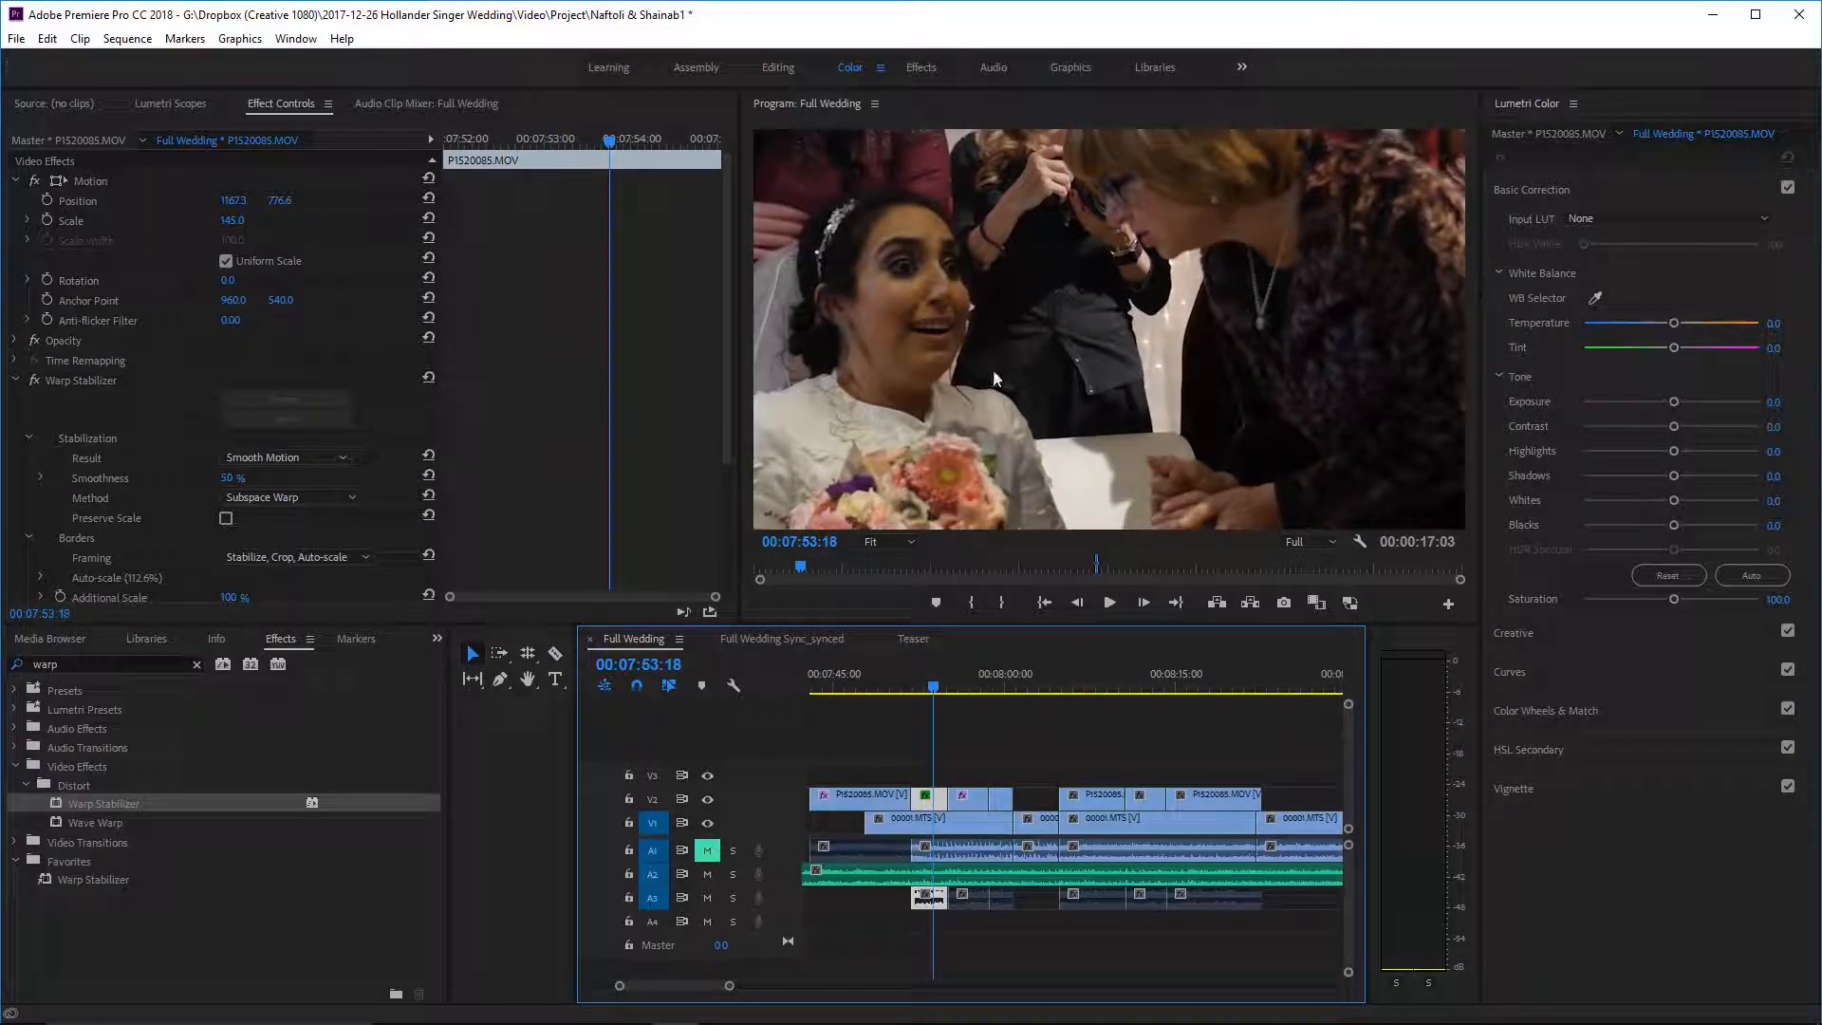
- Remove Warp Stabilizer from the V2 bride clip near 00:07:53 and restore its scale to 100 and its default position
{"action": "left_click", "coordinate": [95, 380]}
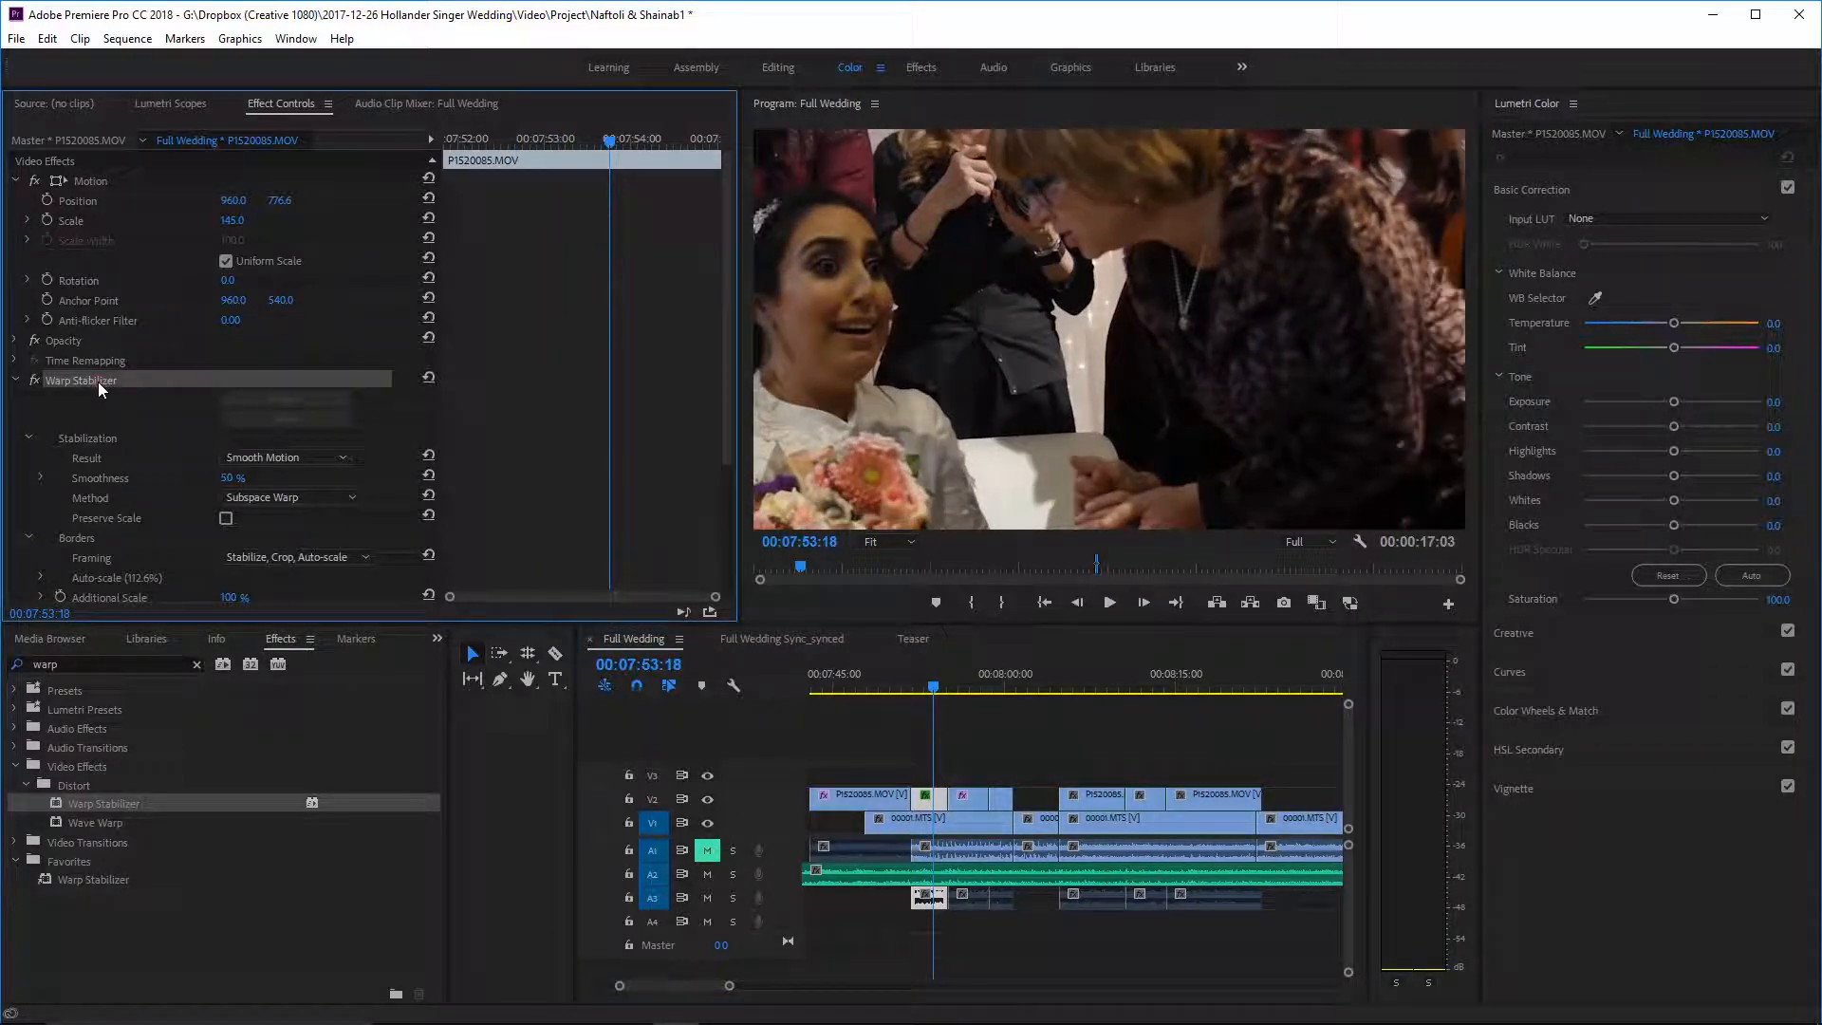
{"action": "key", "text": "Delete"}
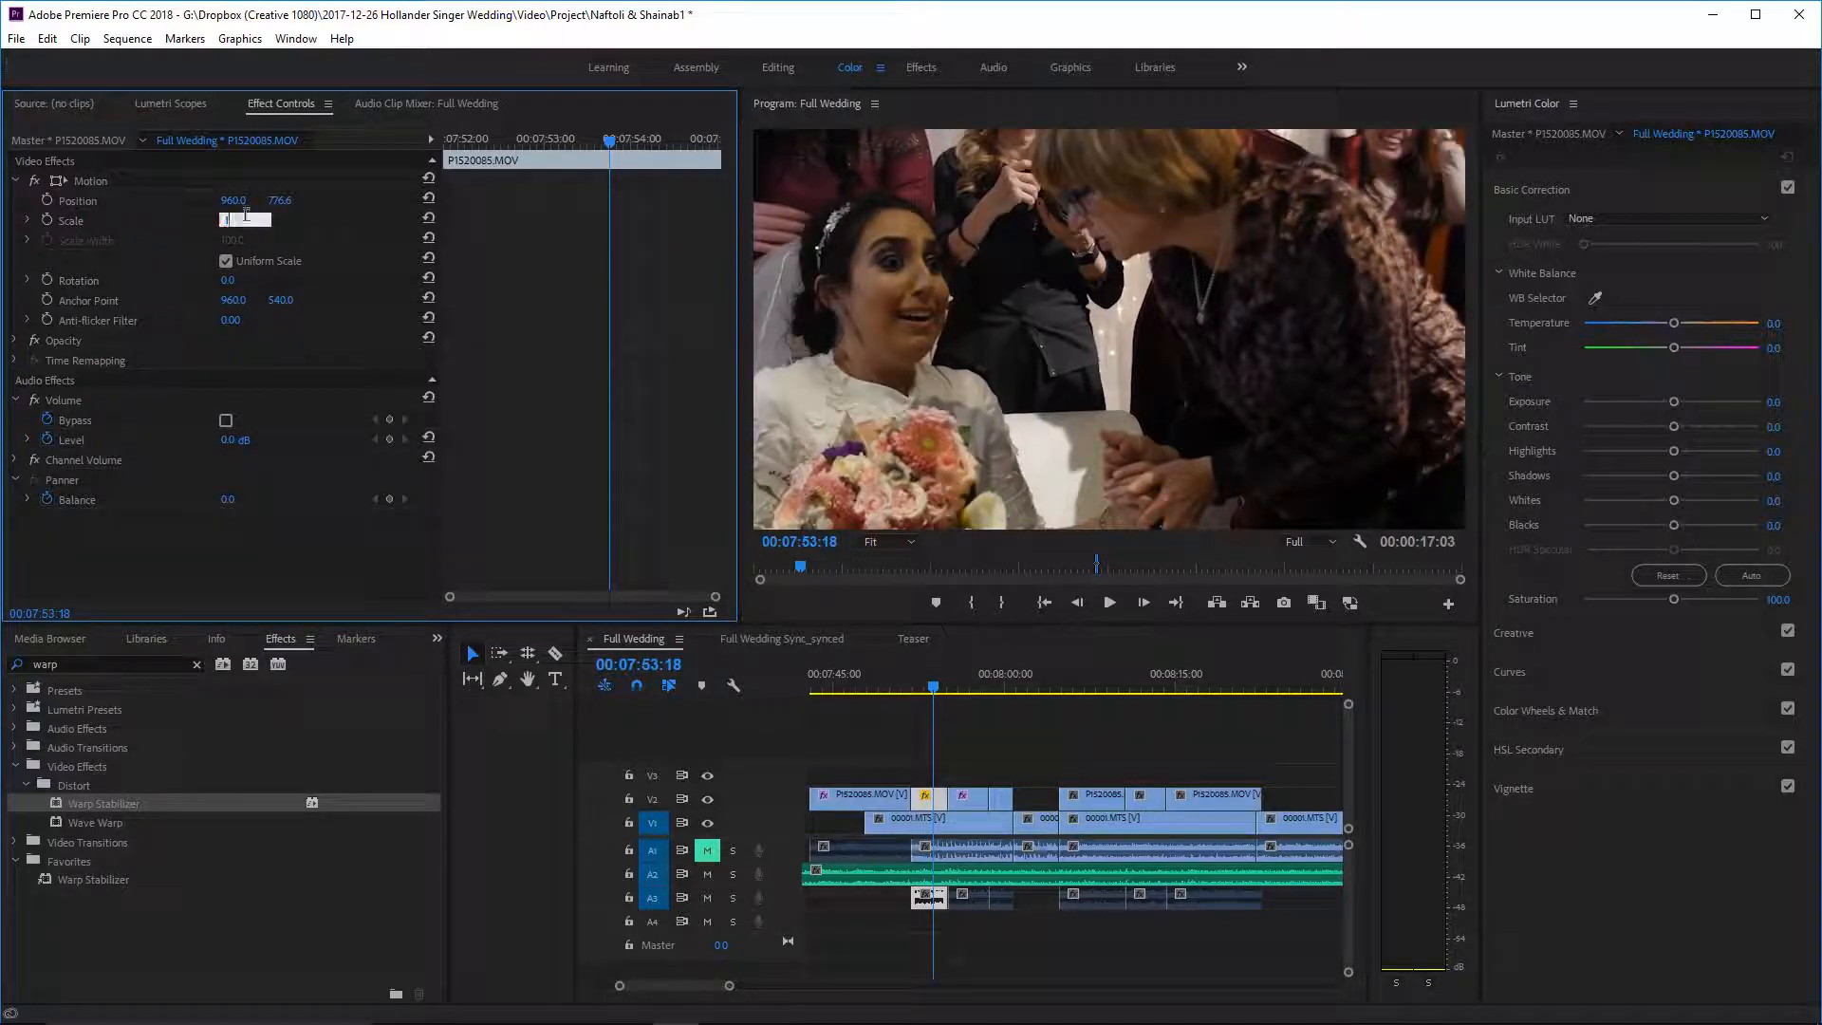
{"action": "type", "text": "00"}
{"action": "key", "text": "Return"}
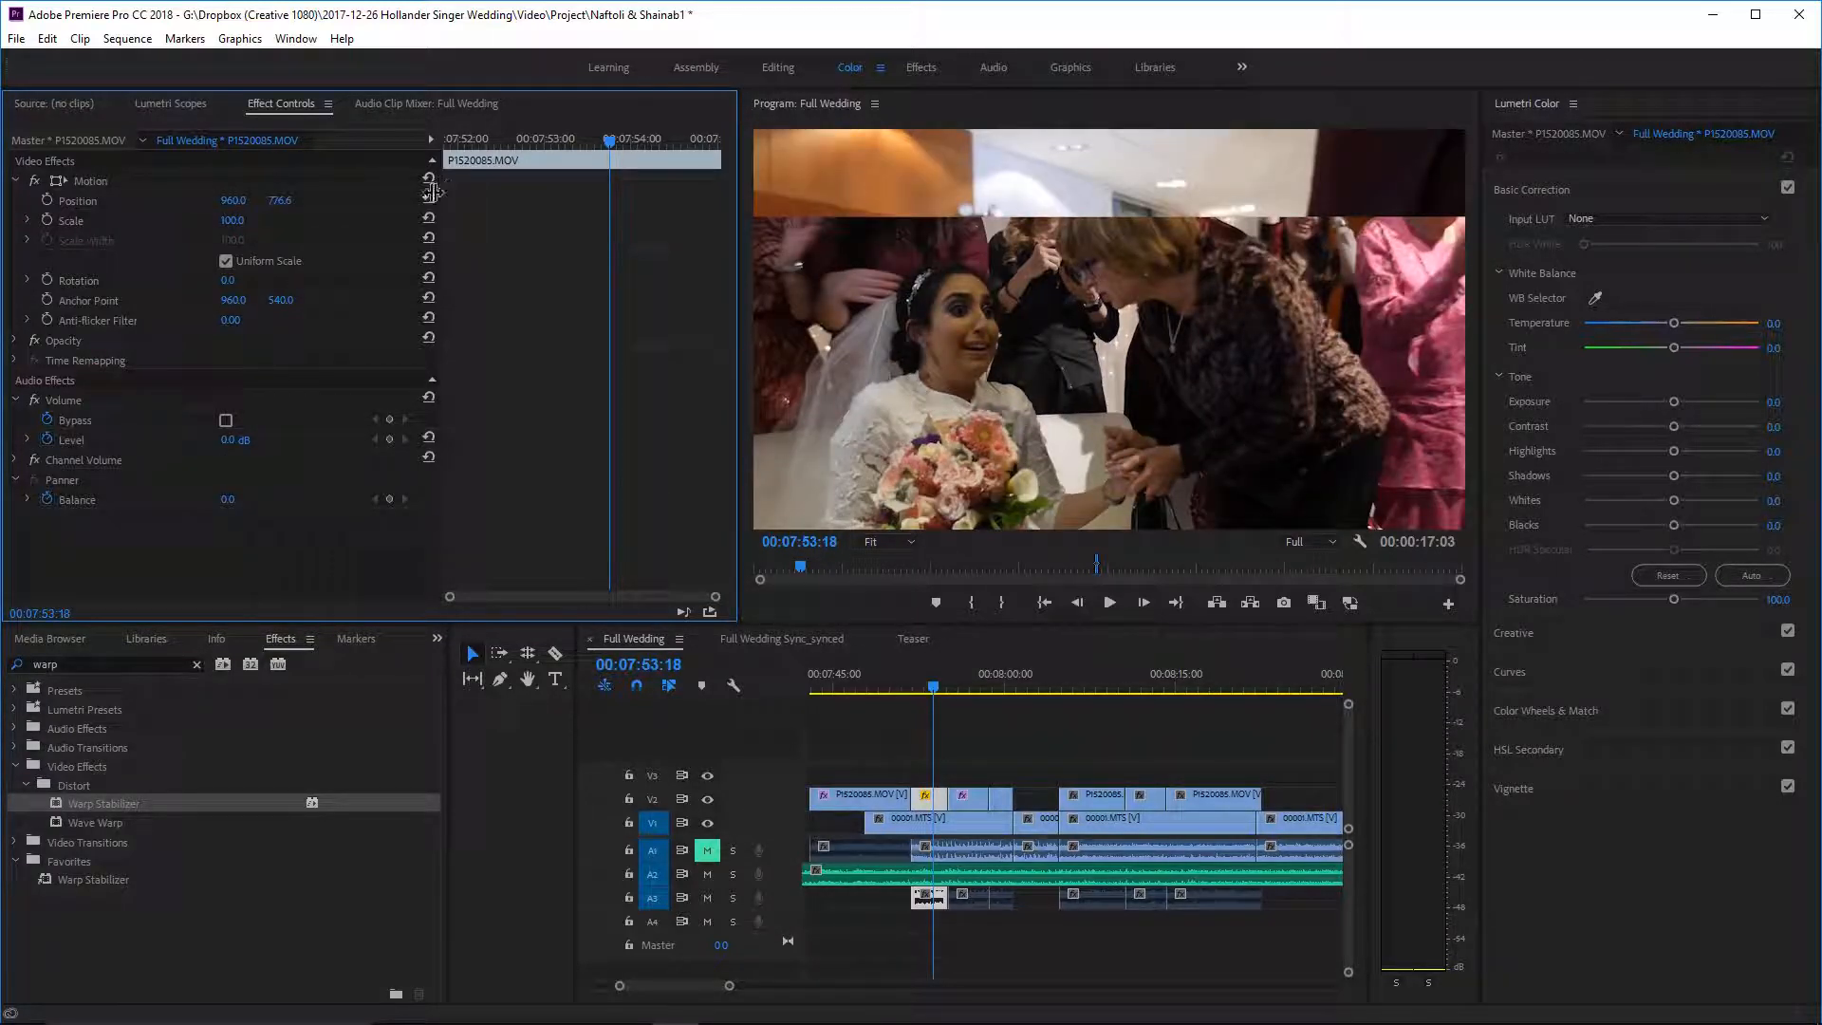
{"action": "left_click", "coordinate": [429, 198]}
- Play on to the groom's entrance and examine the frames around 00:07:57 to 00:07:58 for a cut point
{"action": "key", "text": "space"}
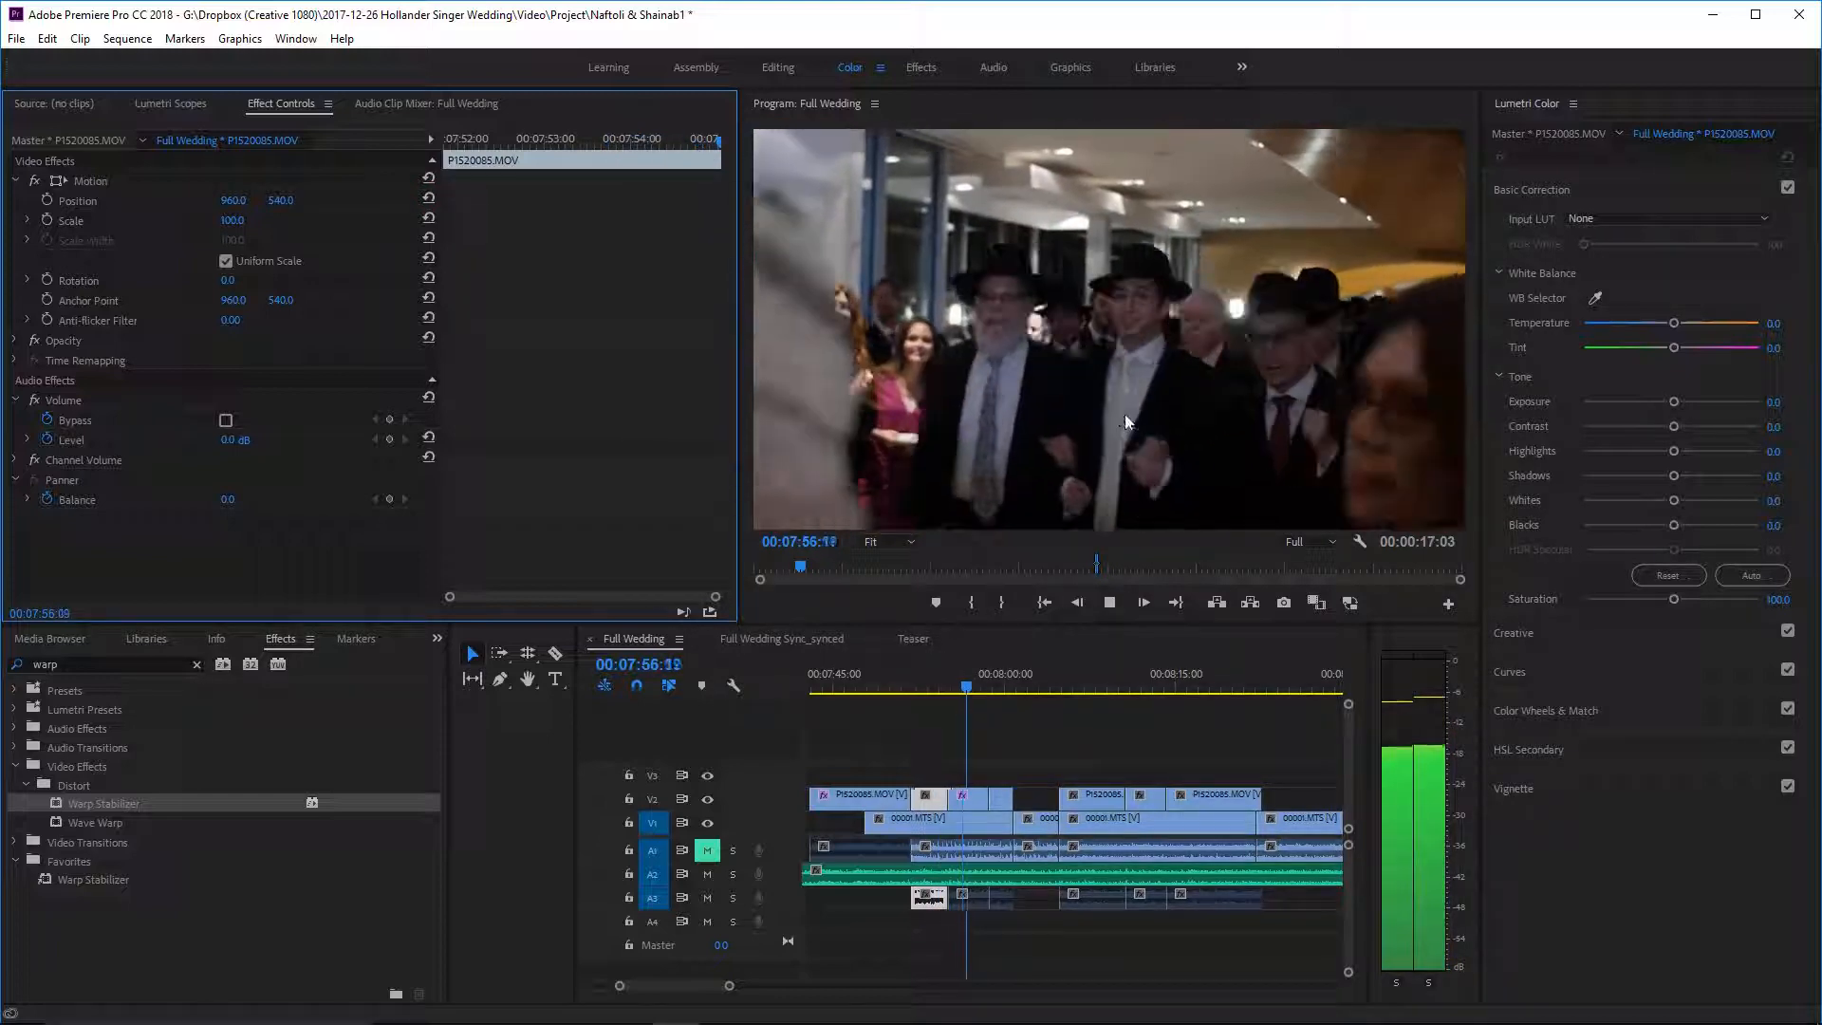
{"action": "key", "text": "space"}
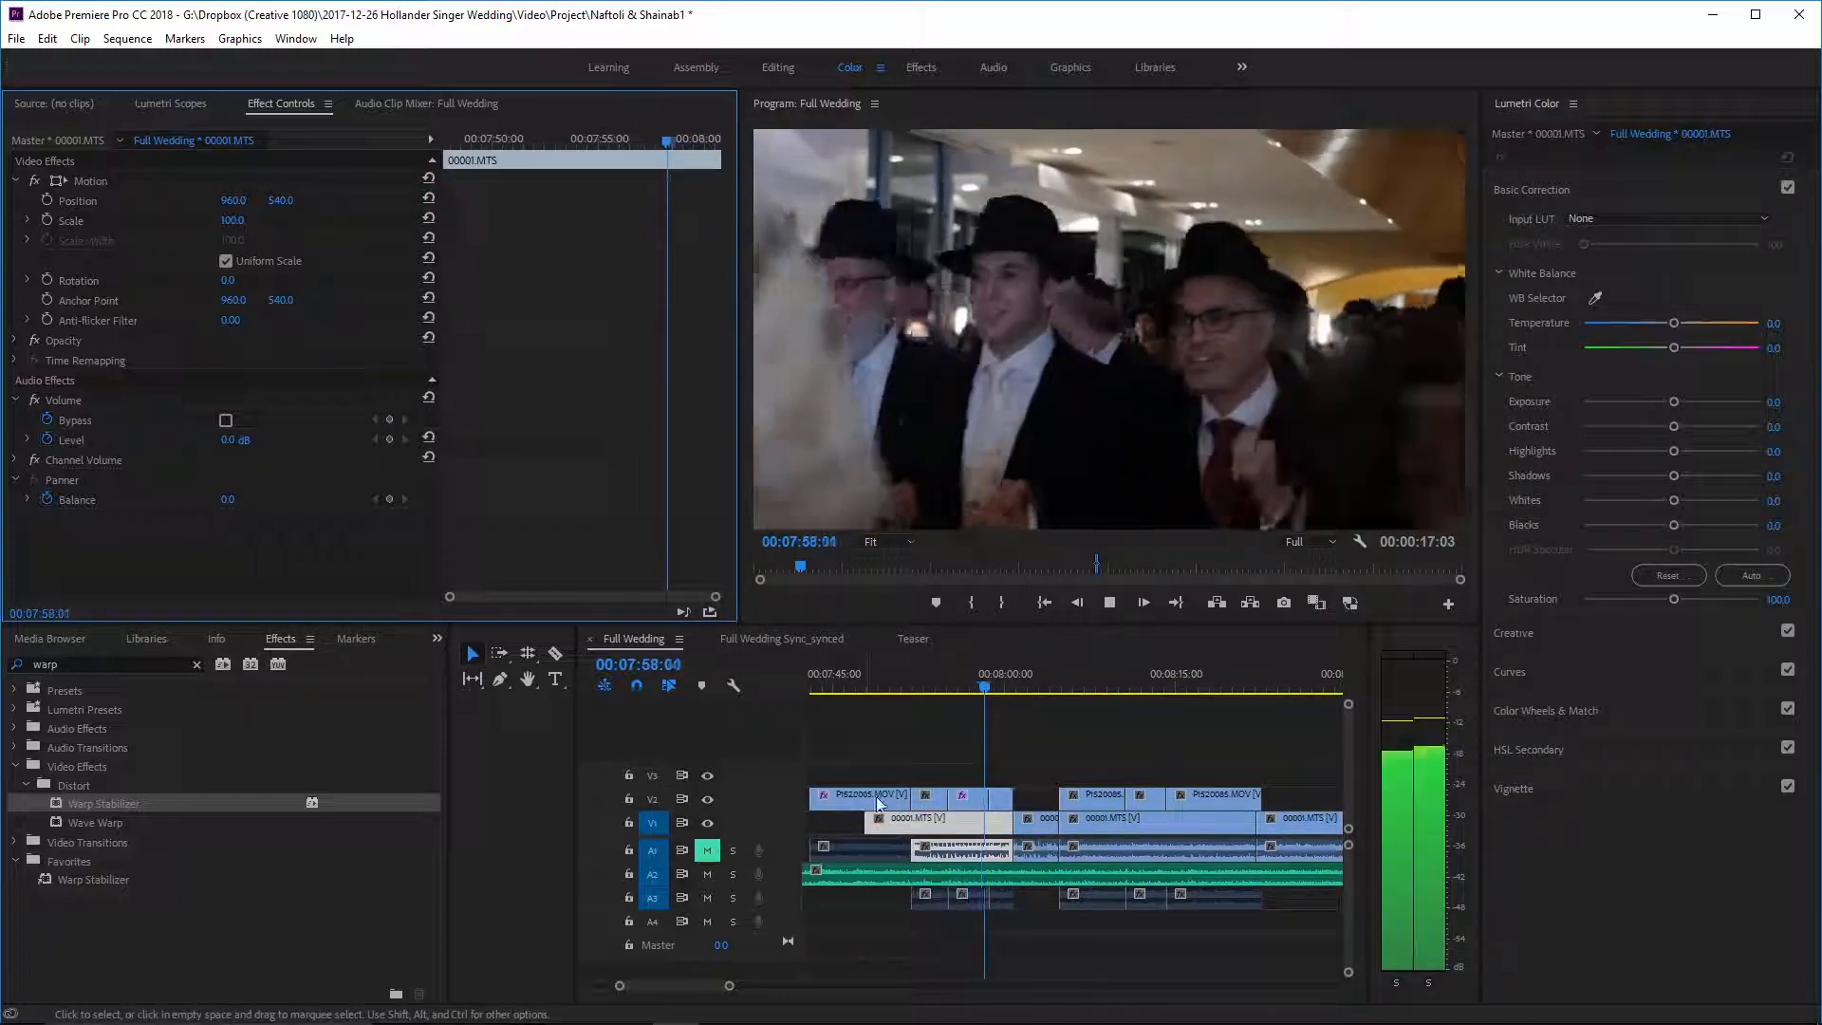
{"action": "left_click", "coordinate": [969, 676]}
{"action": "key", "text": "space"}
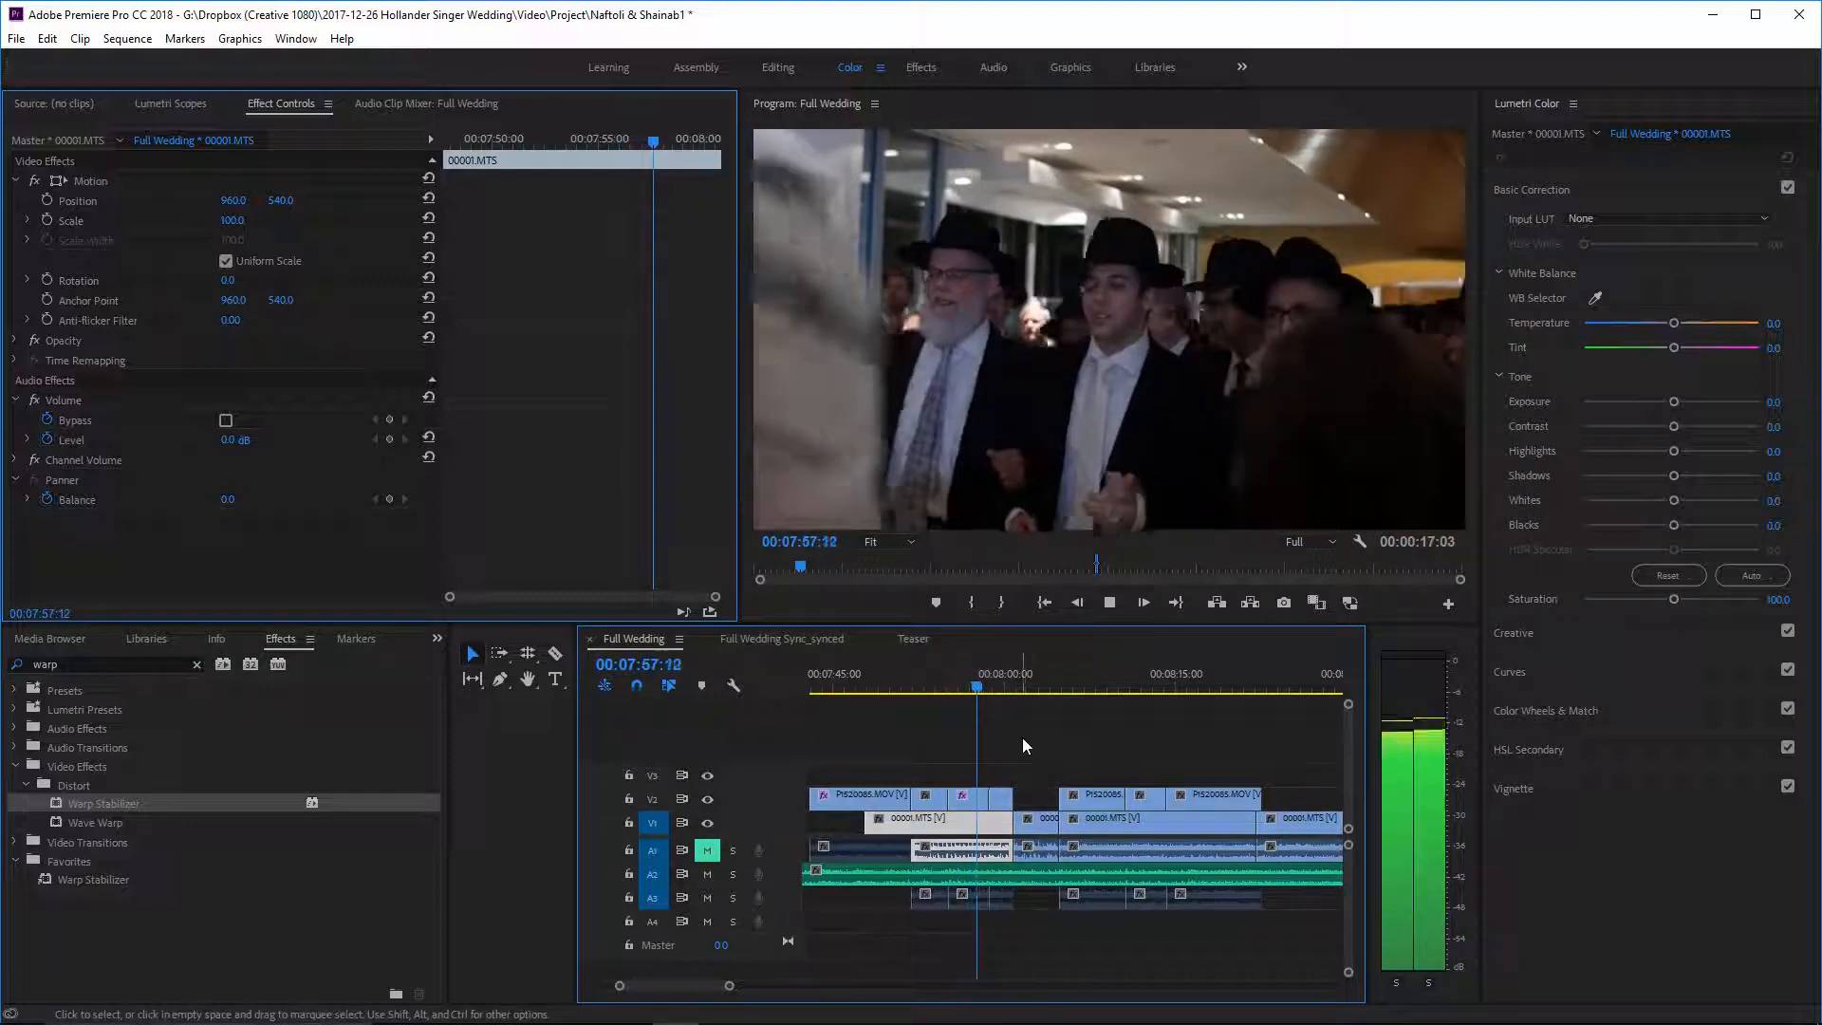
{"action": "key", "text": "space"}
{"action": "key", "text": "Left"}
{"action": "key", "text": "Left"}
{"action": "key", "text": "Left"}
{"action": "key", "text": "Left"}
{"action": "key", "text": "Left"}
{"action": "key", "text": "Left"}
{"action": "key", "text": "Left"}
{"action": "key", "text": "Left"}
{"action": "key", "text": "Left"}
{"action": "key", "text": "Left"}
{"action": "key", "text": "Left"}
{"action": "key", "text": "Left"}
{"action": "key", "text": "Left"}
{"action": "key", "text": "Left"}
{"action": "key", "text": "Left"}
{"action": "key", "text": "Left"}
{"action": "key", "text": "Left"}
{"action": "key", "text": "Left"}
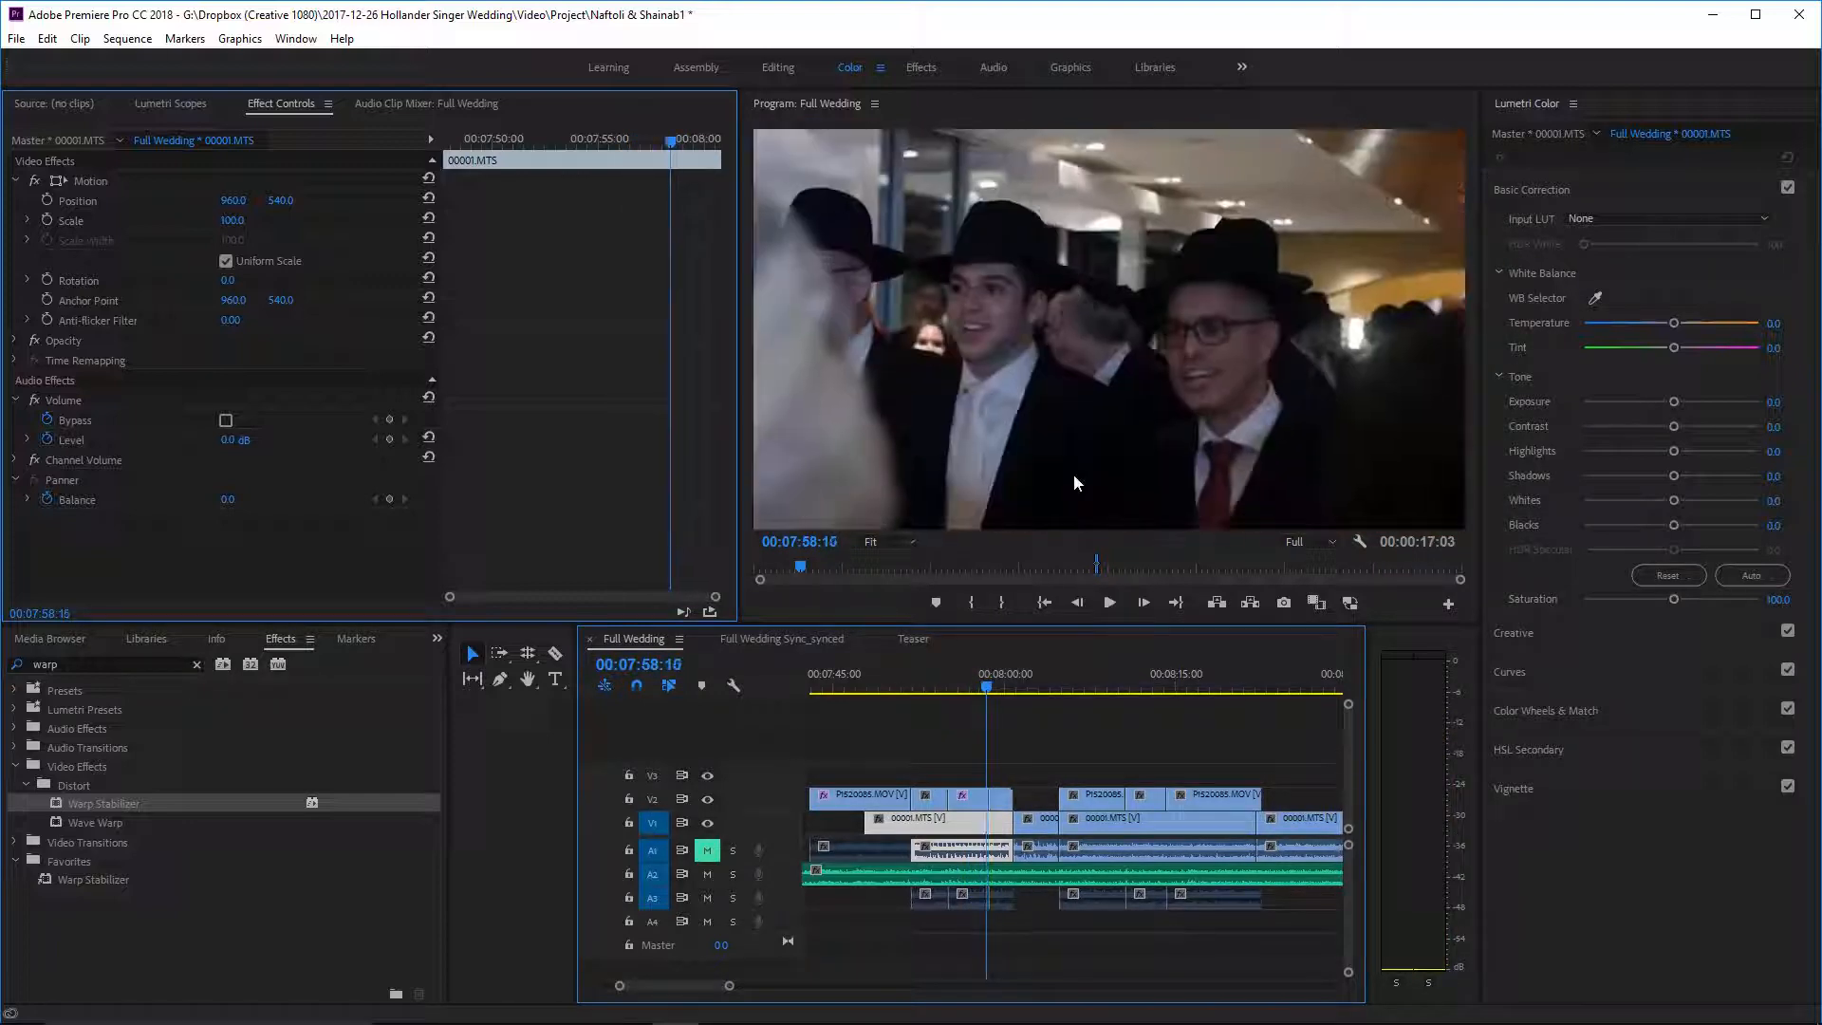
{"action": "key", "text": "Right"}
{"action": "key", "text": "Right"}
{"action": "key", "text": "Right"}
{"action": "key", "text": "Right"}
{"action": "key", "text": "Right"}
{"action": "key", "text": "Right"}
{"action": "key", "text": "Right"}
{"action": "key", "text": "Right"}
{"action": "key", "text": "Right"}
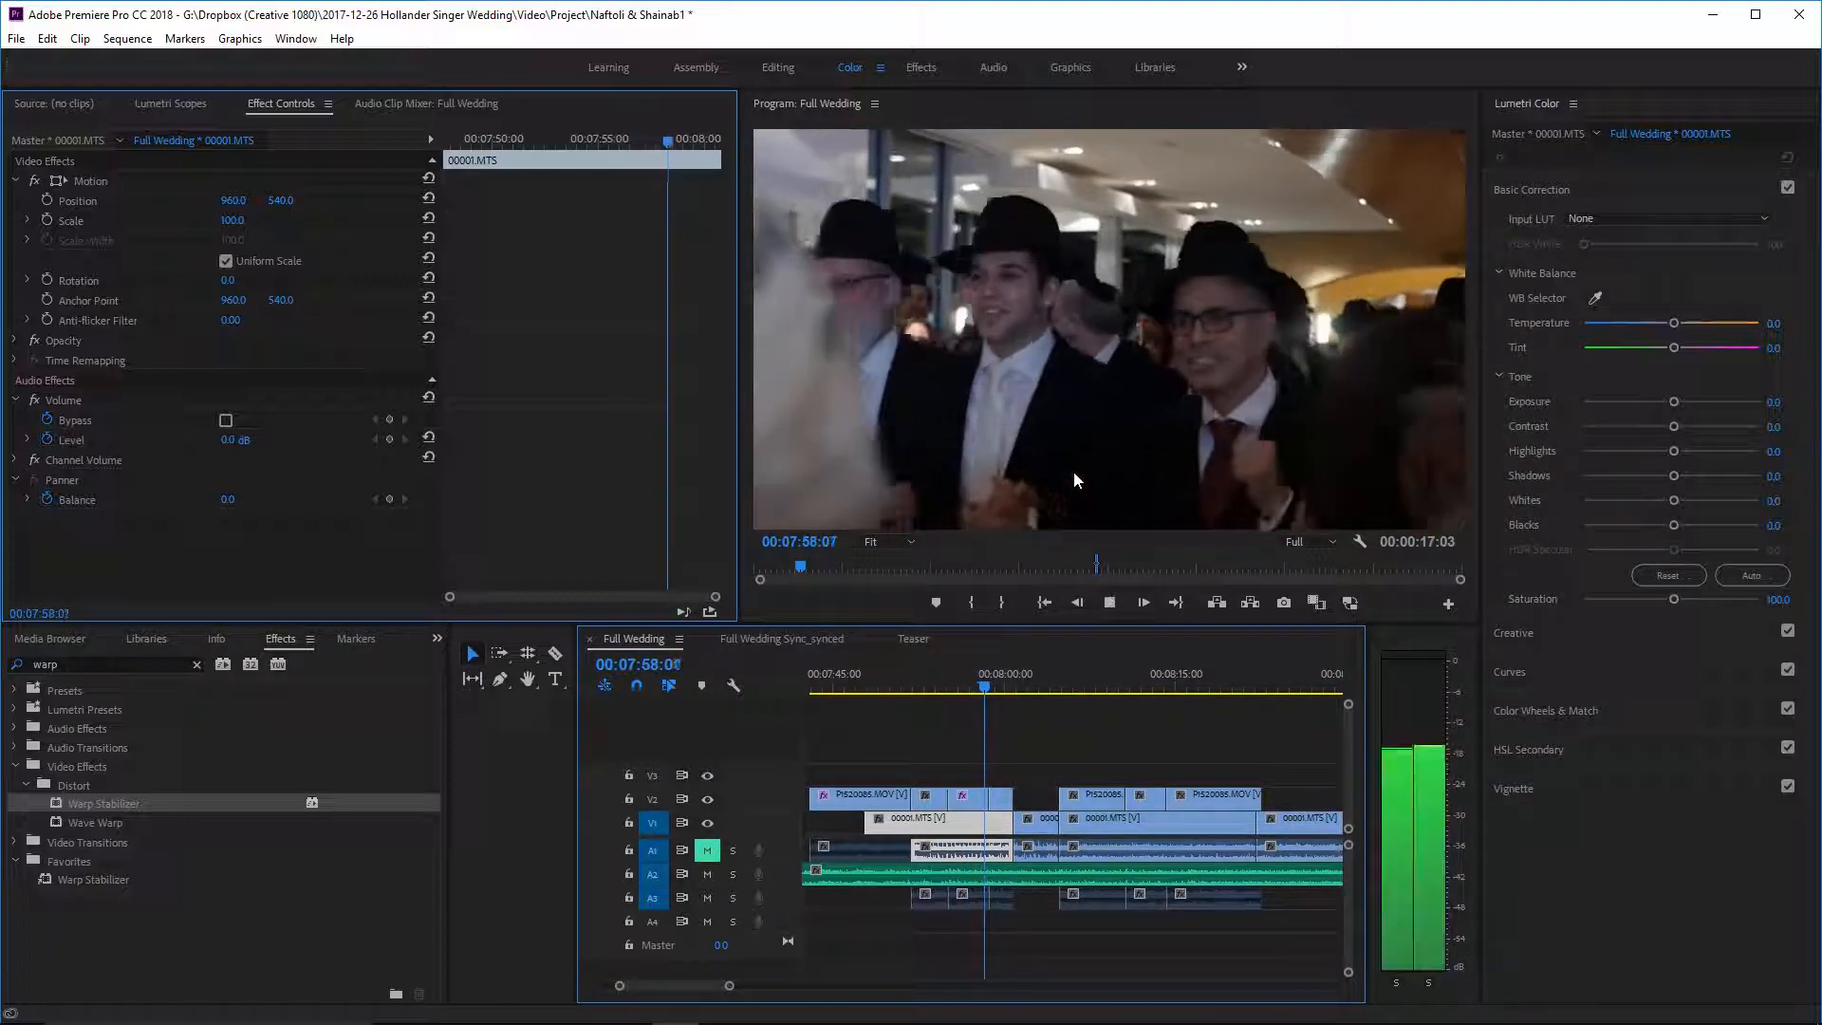
- Move the V2 edit between the groom's entrance and the following bride clip back to 00:07:57:22 and play across it
{"action": "key", "text": "Left"}
{"action": "key", "text": "Left"}
{"action": "key", "text": "Left"}
{"action": "key", "text": "Left"}
{"action": "key", "text": "Left"}
{"action": "key", "text": "Left"}
{"action": "key", "text": "Left"}
{"action": "key", "text": "Left"}
{"action": "key", "text": "Left"}
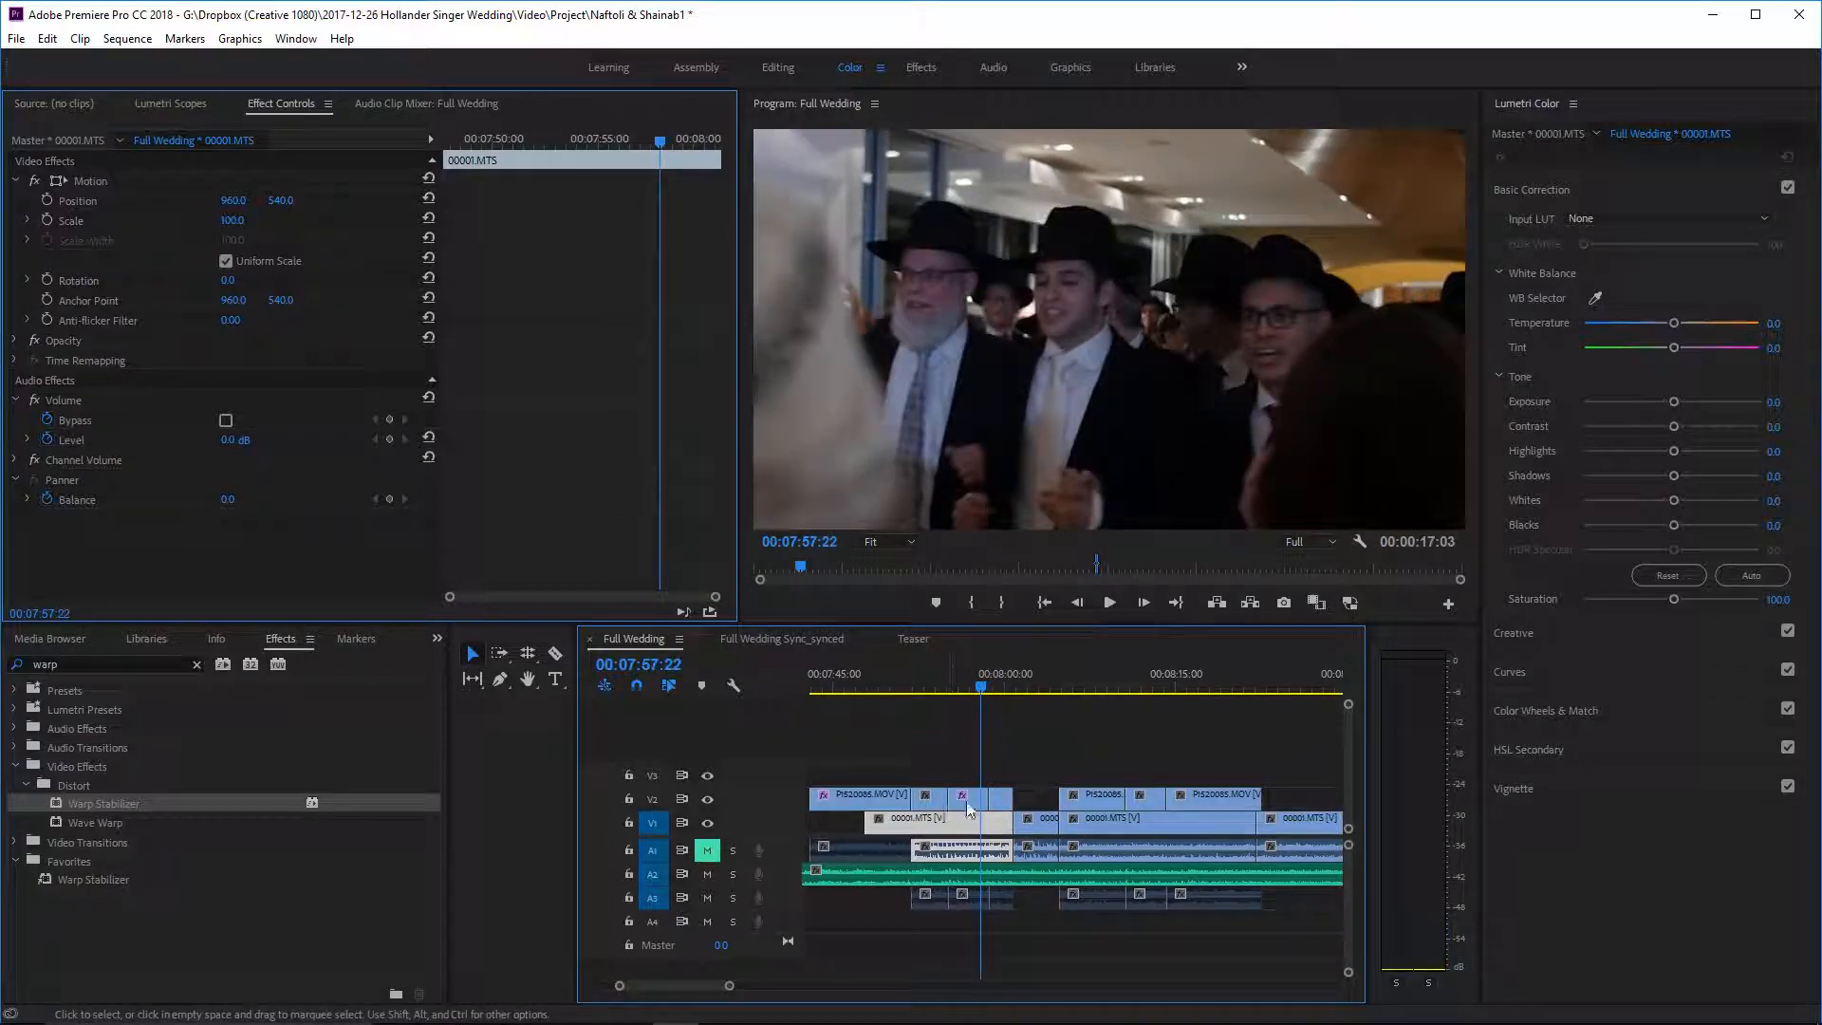
{"action": "left_click_drag", "start_coordinate": [980, 792], "coordinate": [973, 793]}
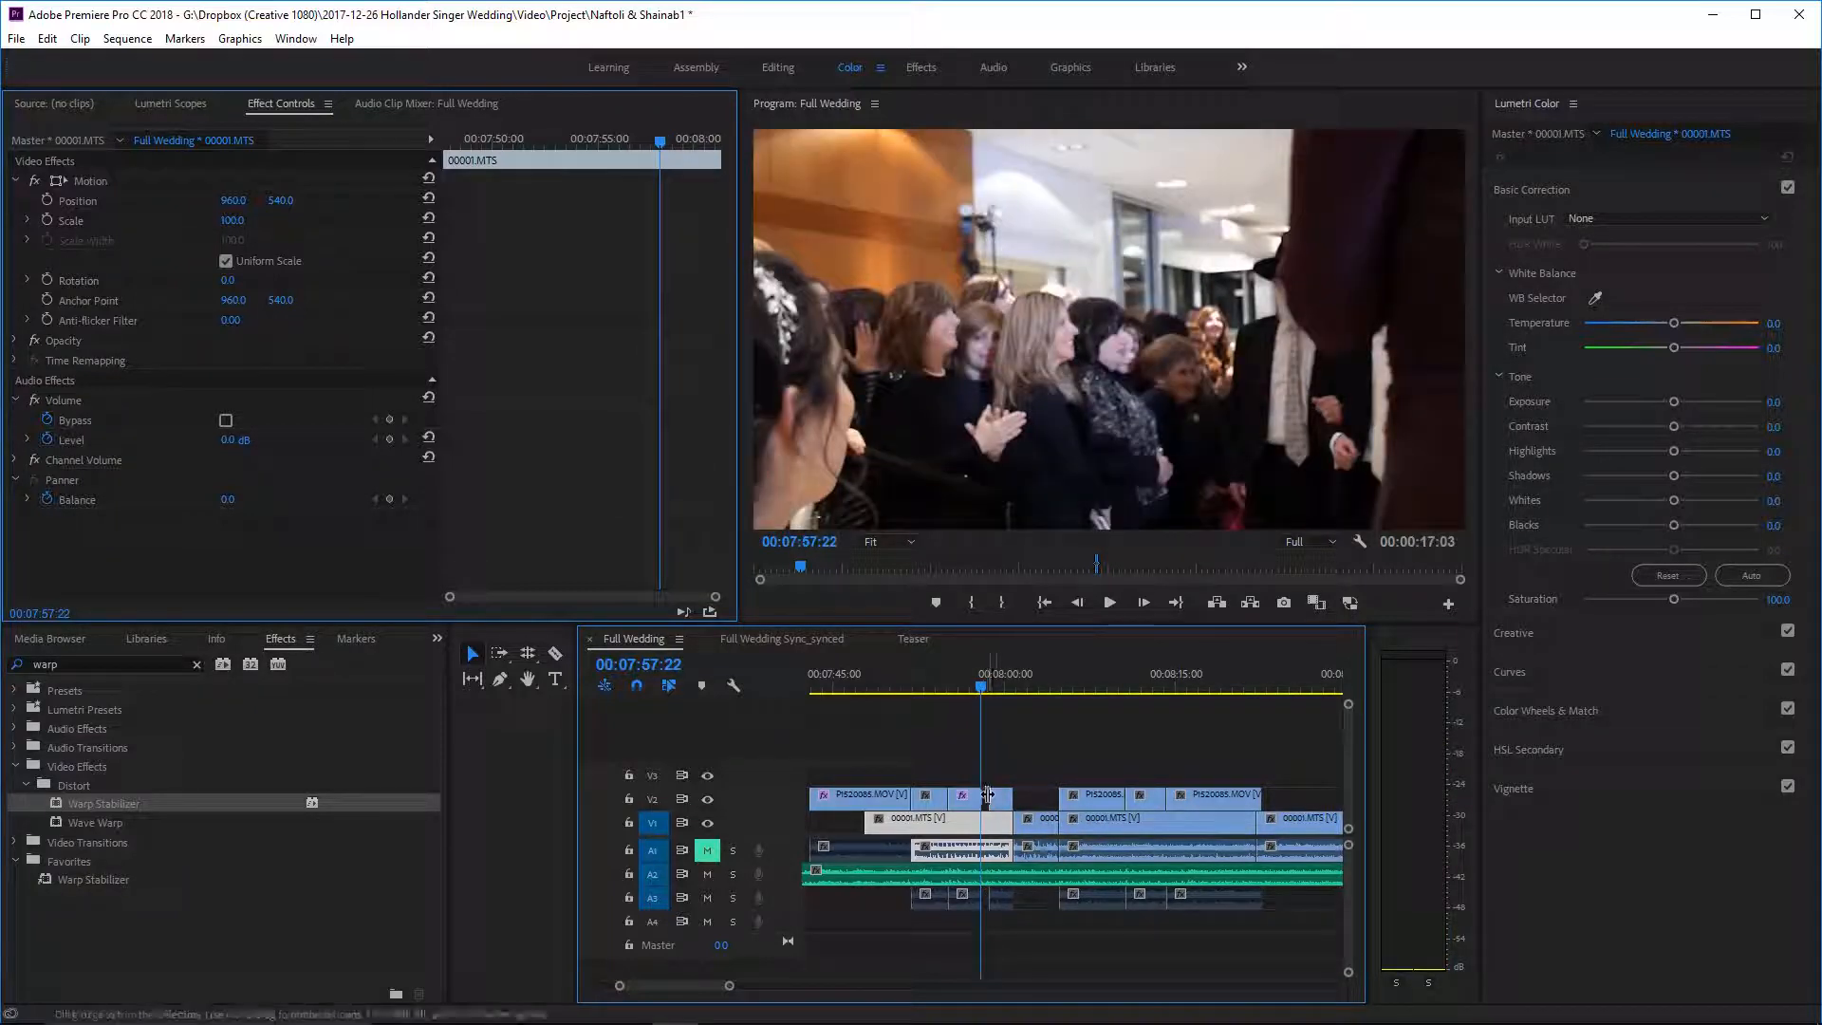
{"action": "key", "text": "ctrl+z"}
{"action": "key", "text": "space"}
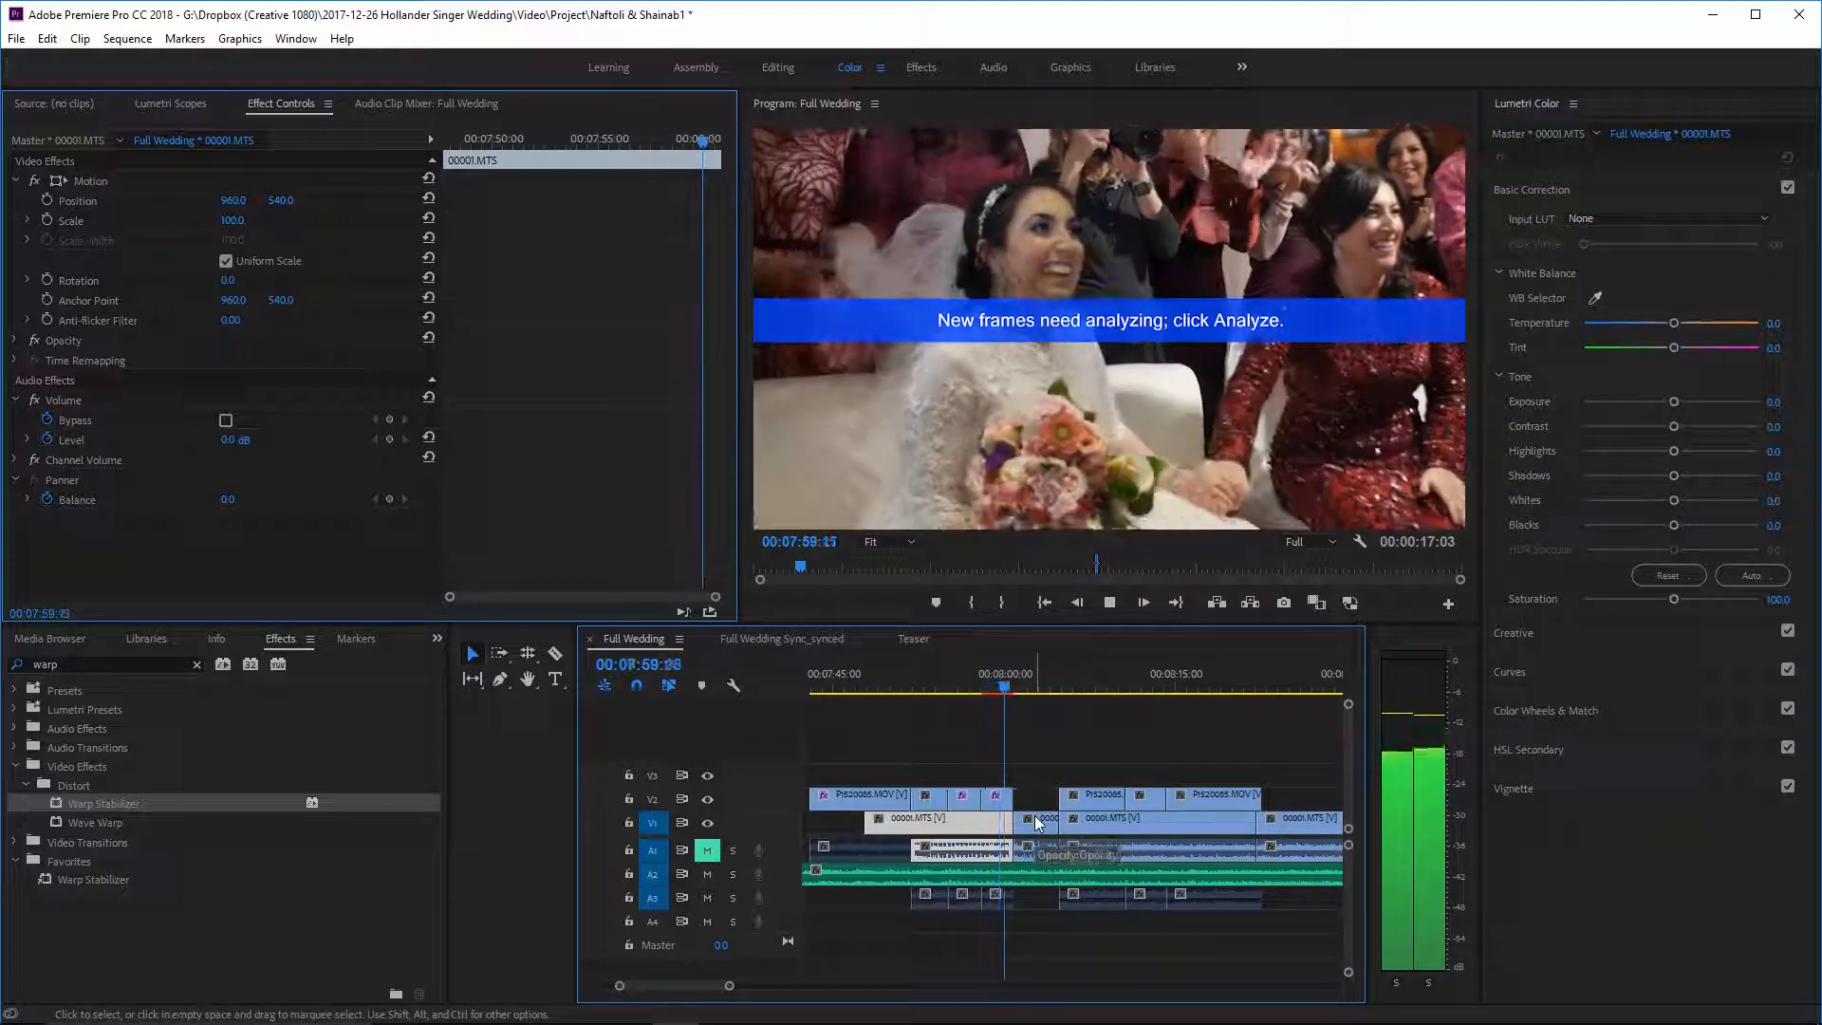
{"action": "key", "text": "space"}
- Remove Warp Stabilizer from the V2 bride clip near 00:08:00 and play the sequence from 00:07:51
{"action": "left_click", "coordinate": [995, 797]}
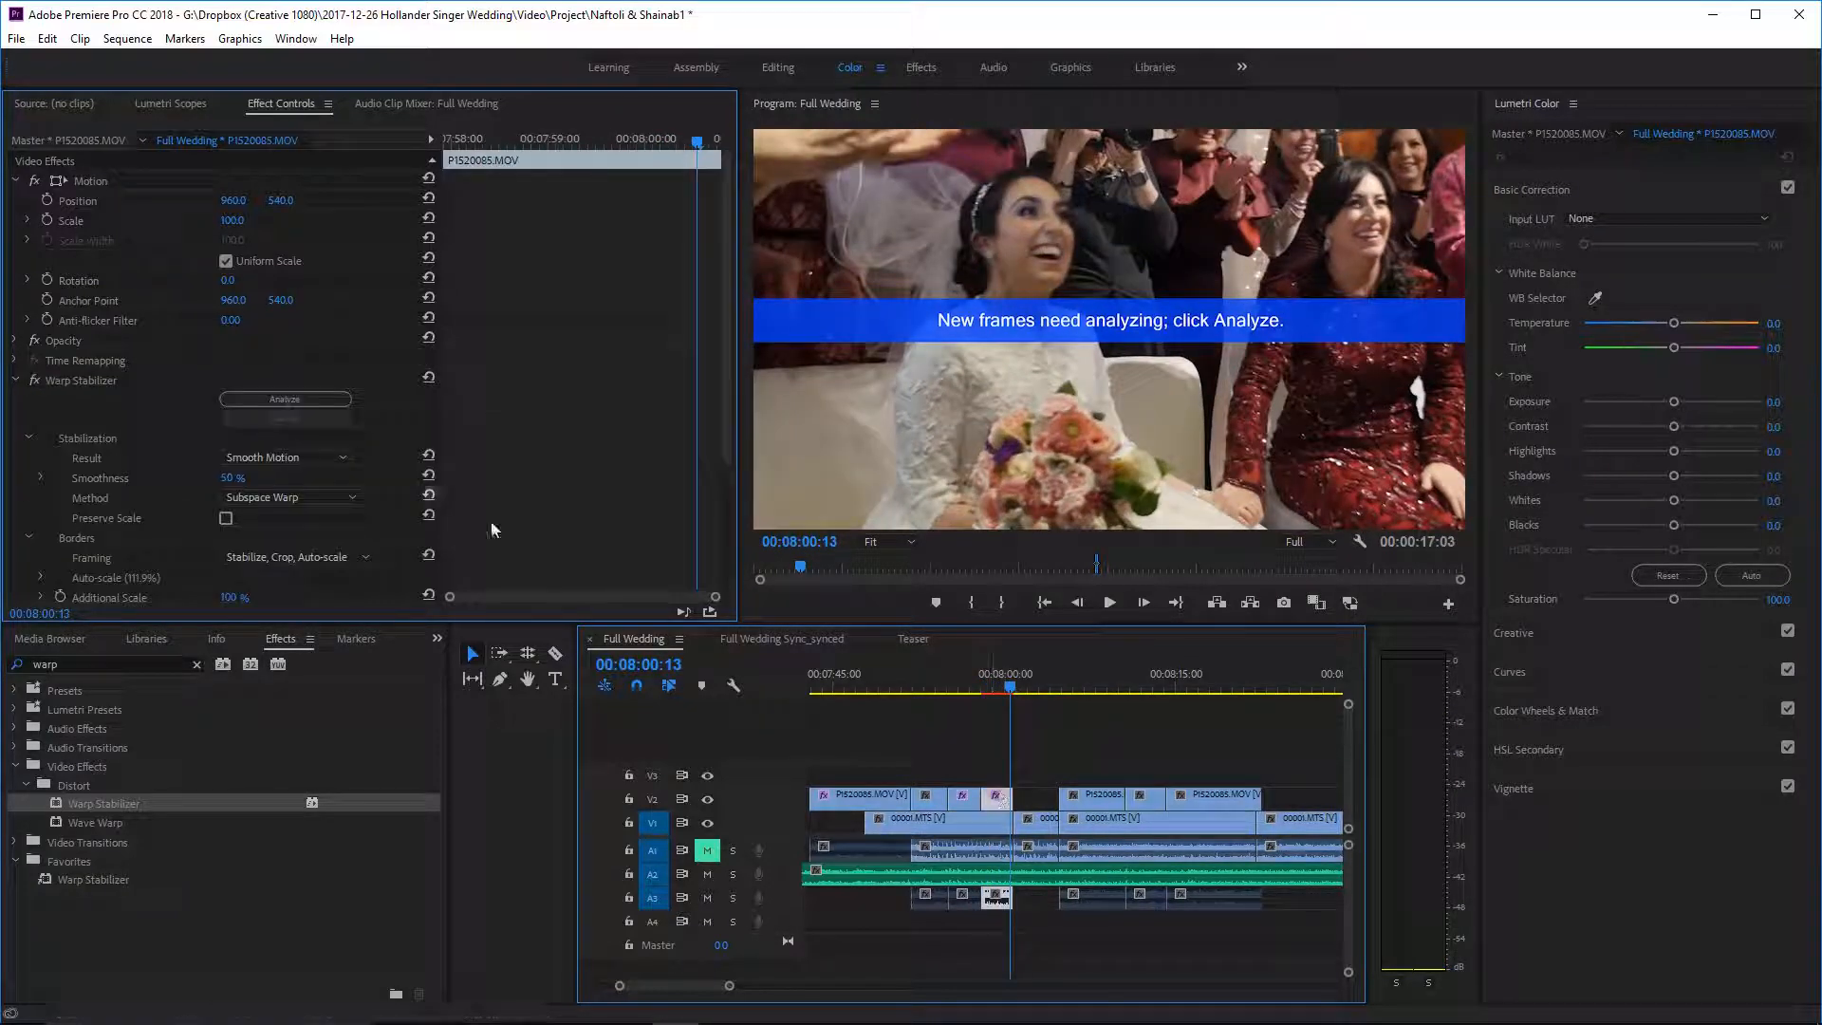
{"action": "left_click", "coordinate": [111, 380]}
{"action": "key", "text": "Delete"}
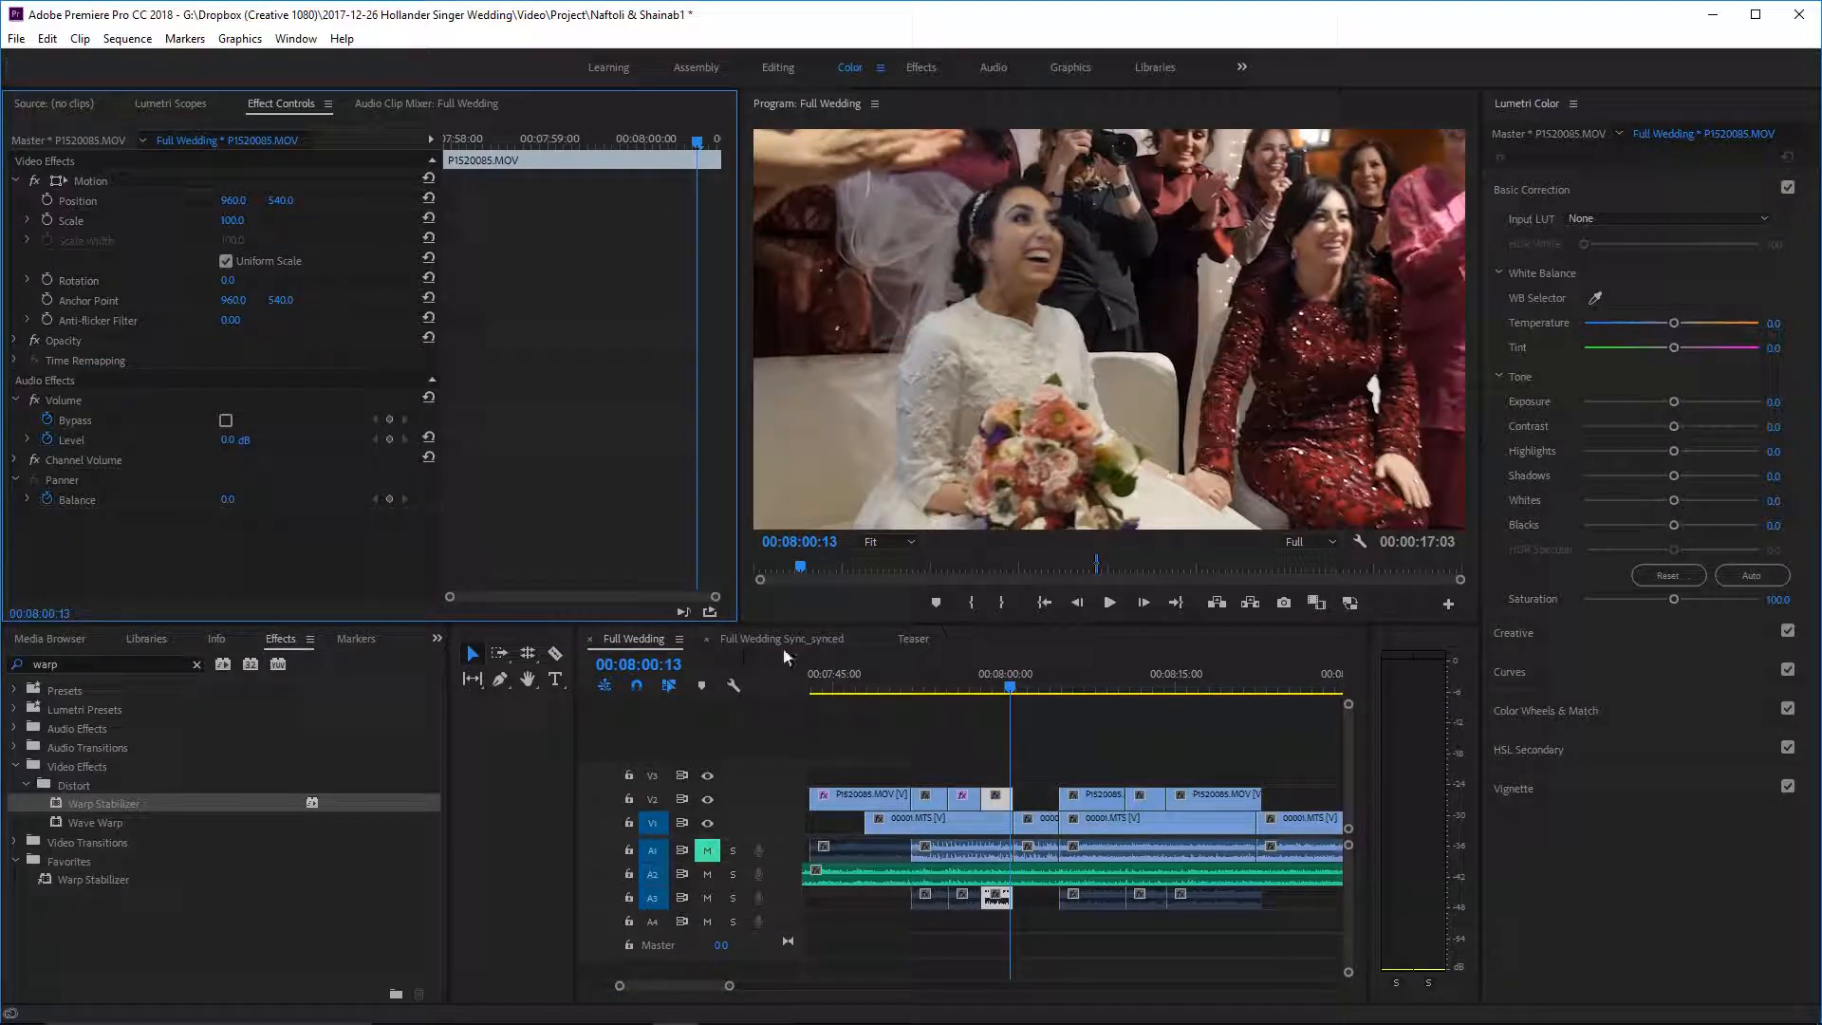
{"action": "left_click", "coordinate": [905, 689]}
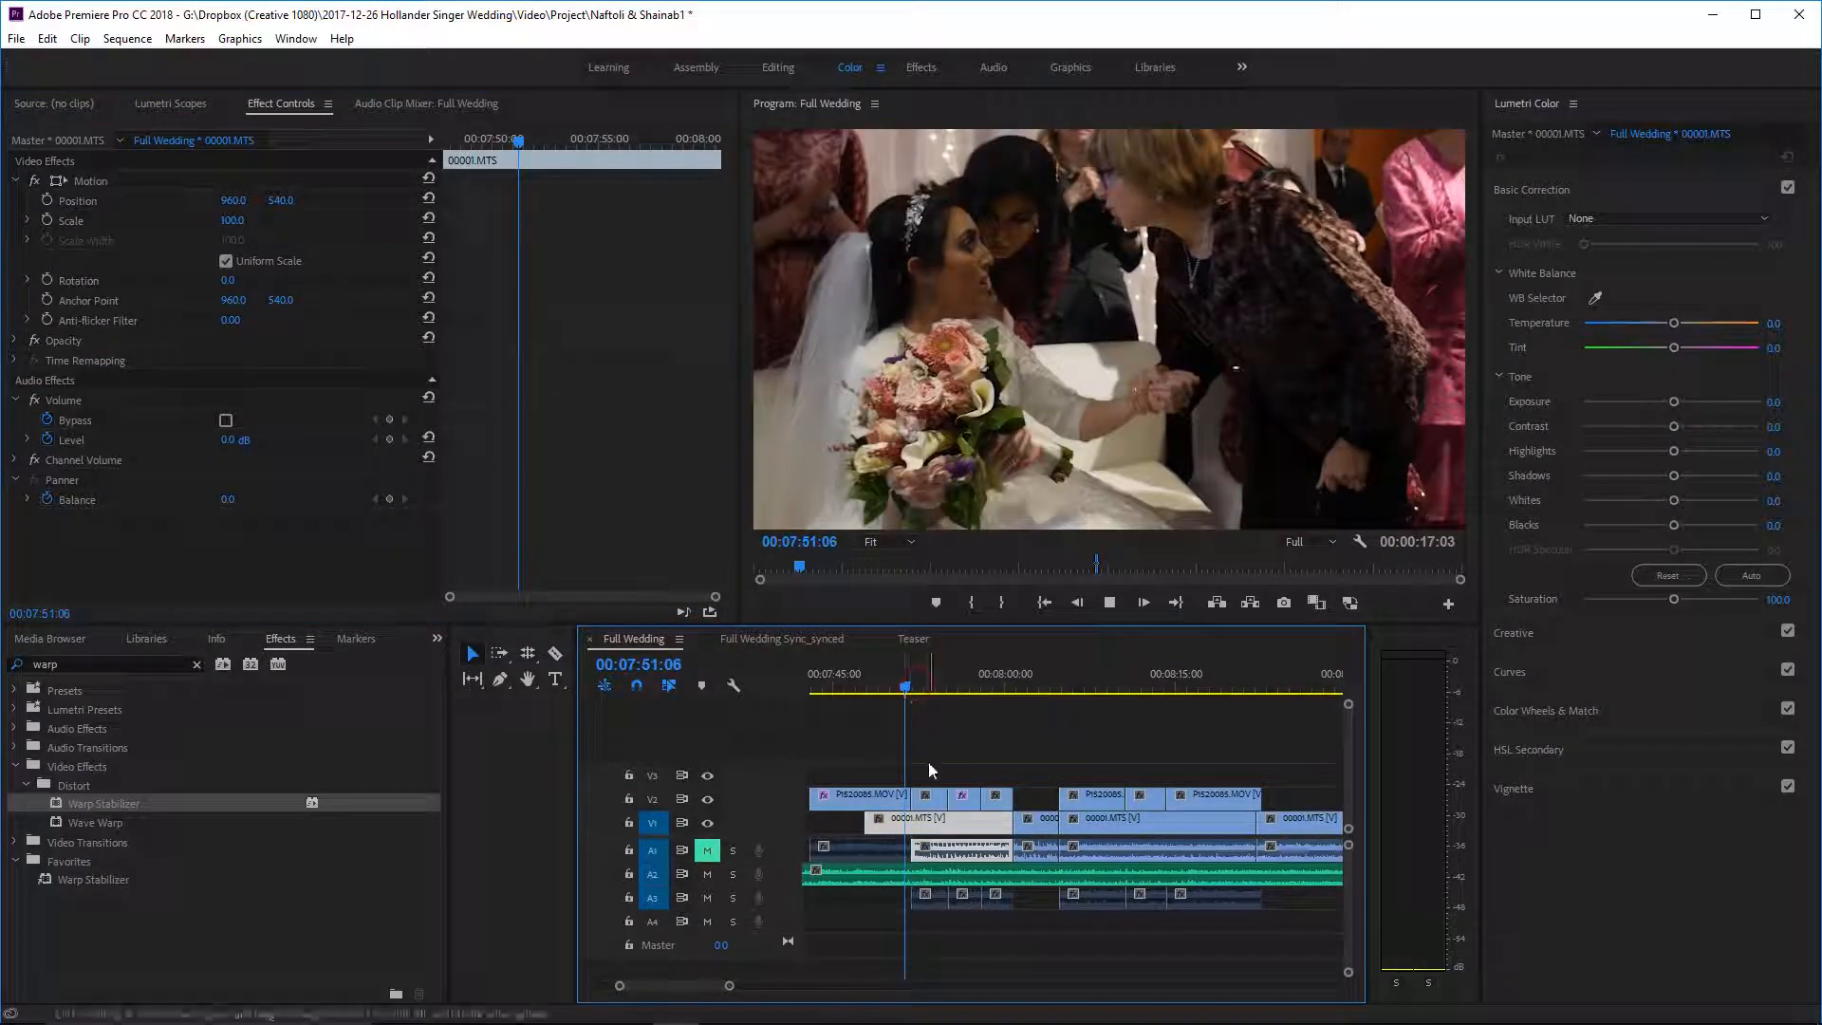
{"action": "key", "text": "space"}
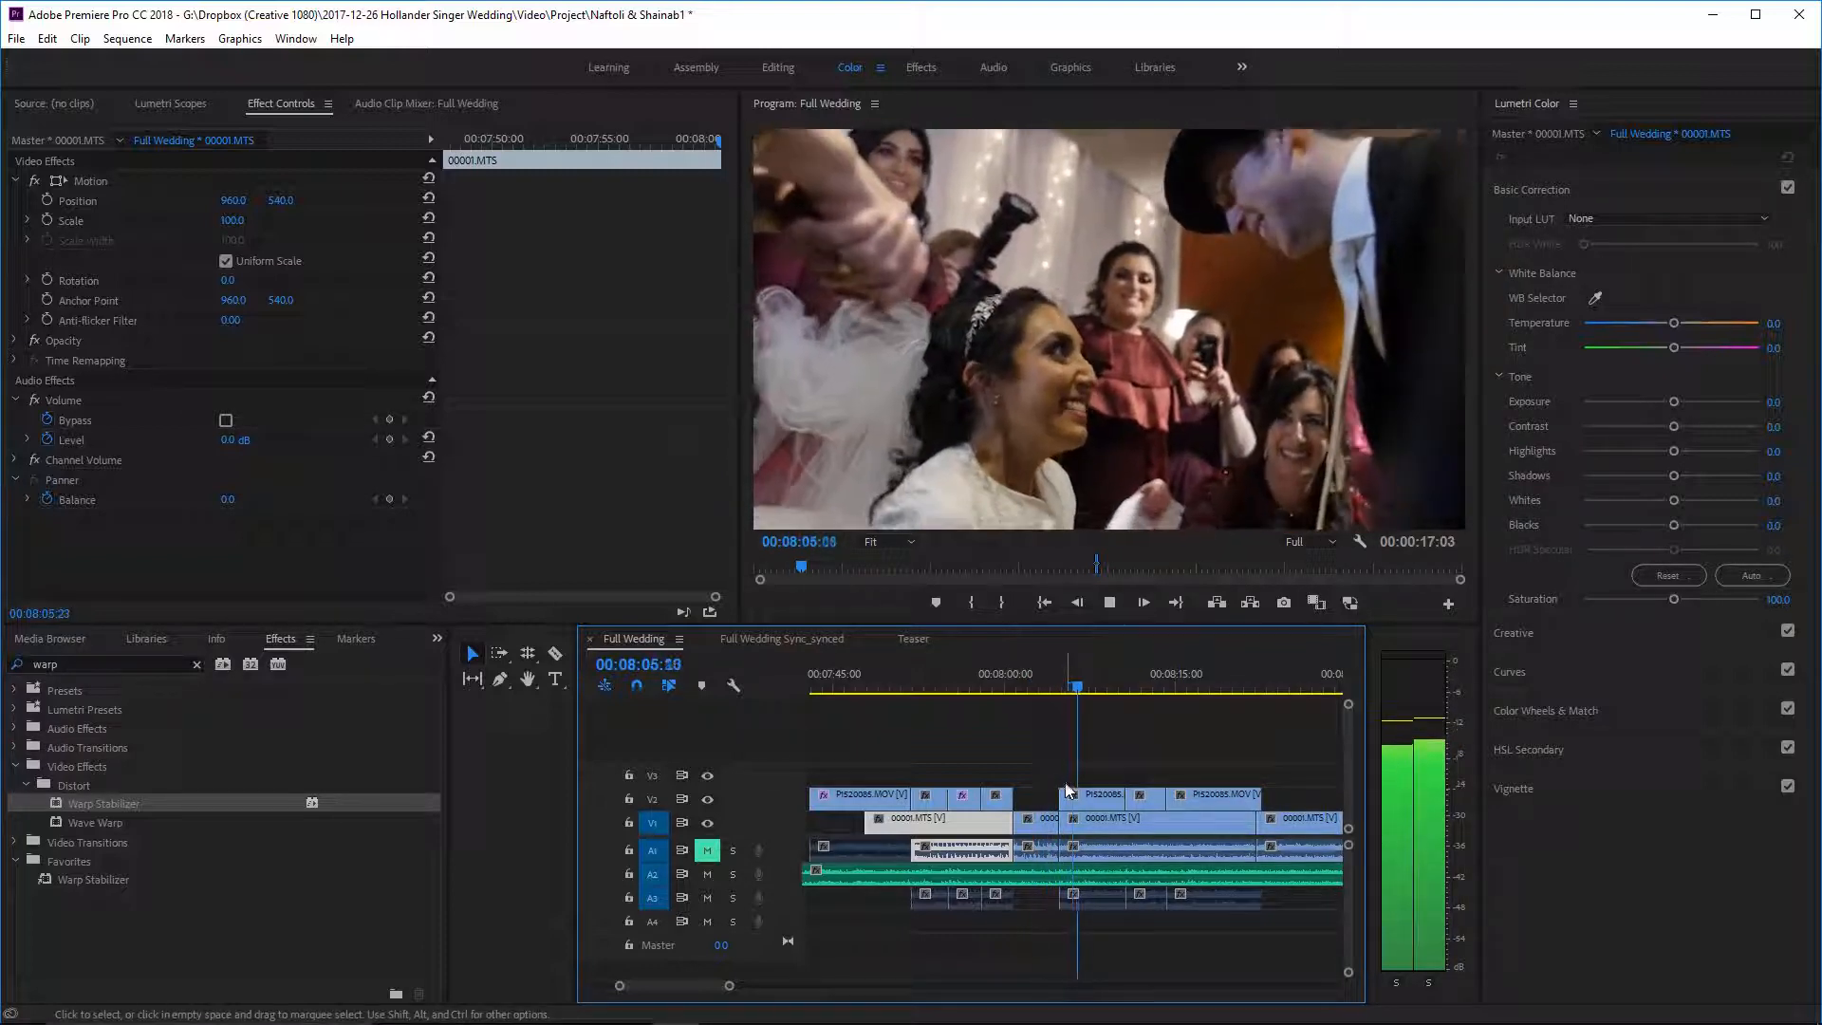
{"action": "key", "text": "space"}
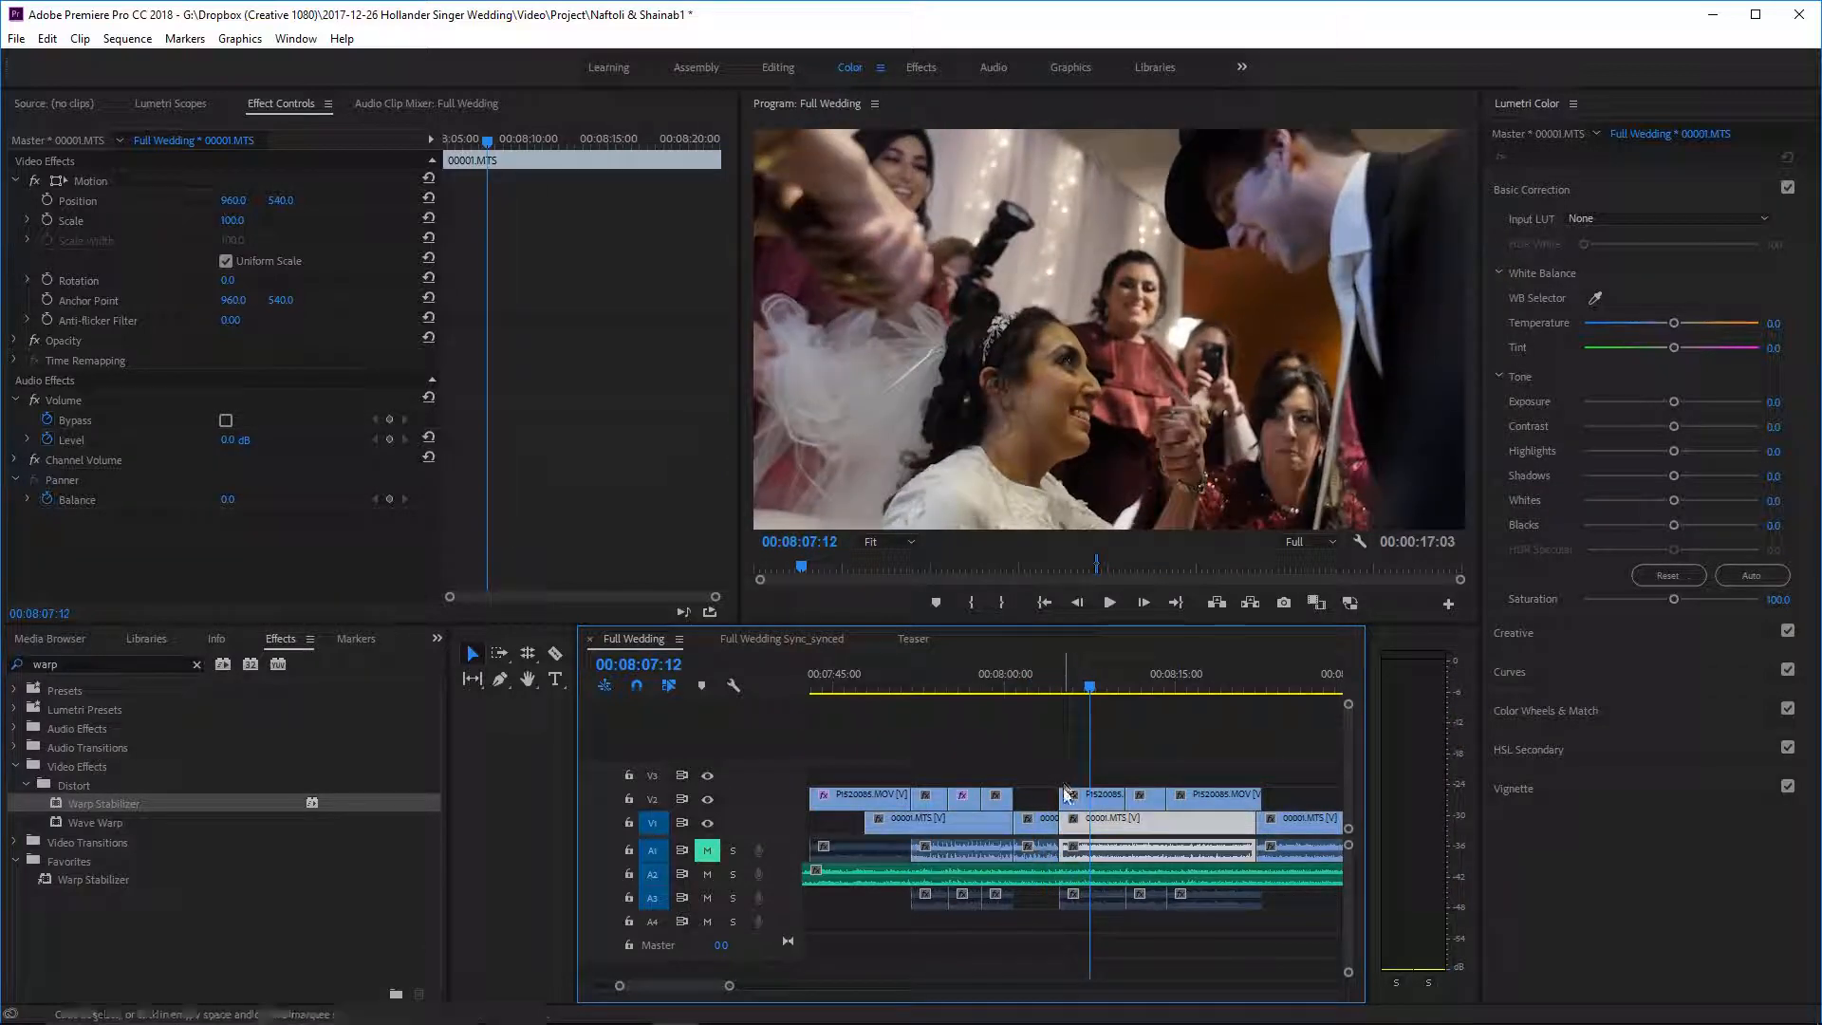
- Ripple delete the empty gap on V2 between the green clips and the musicians section
{"action": "left_click_drag", "start_coordinate": [729, 987], "coordinate": [921, 987]}
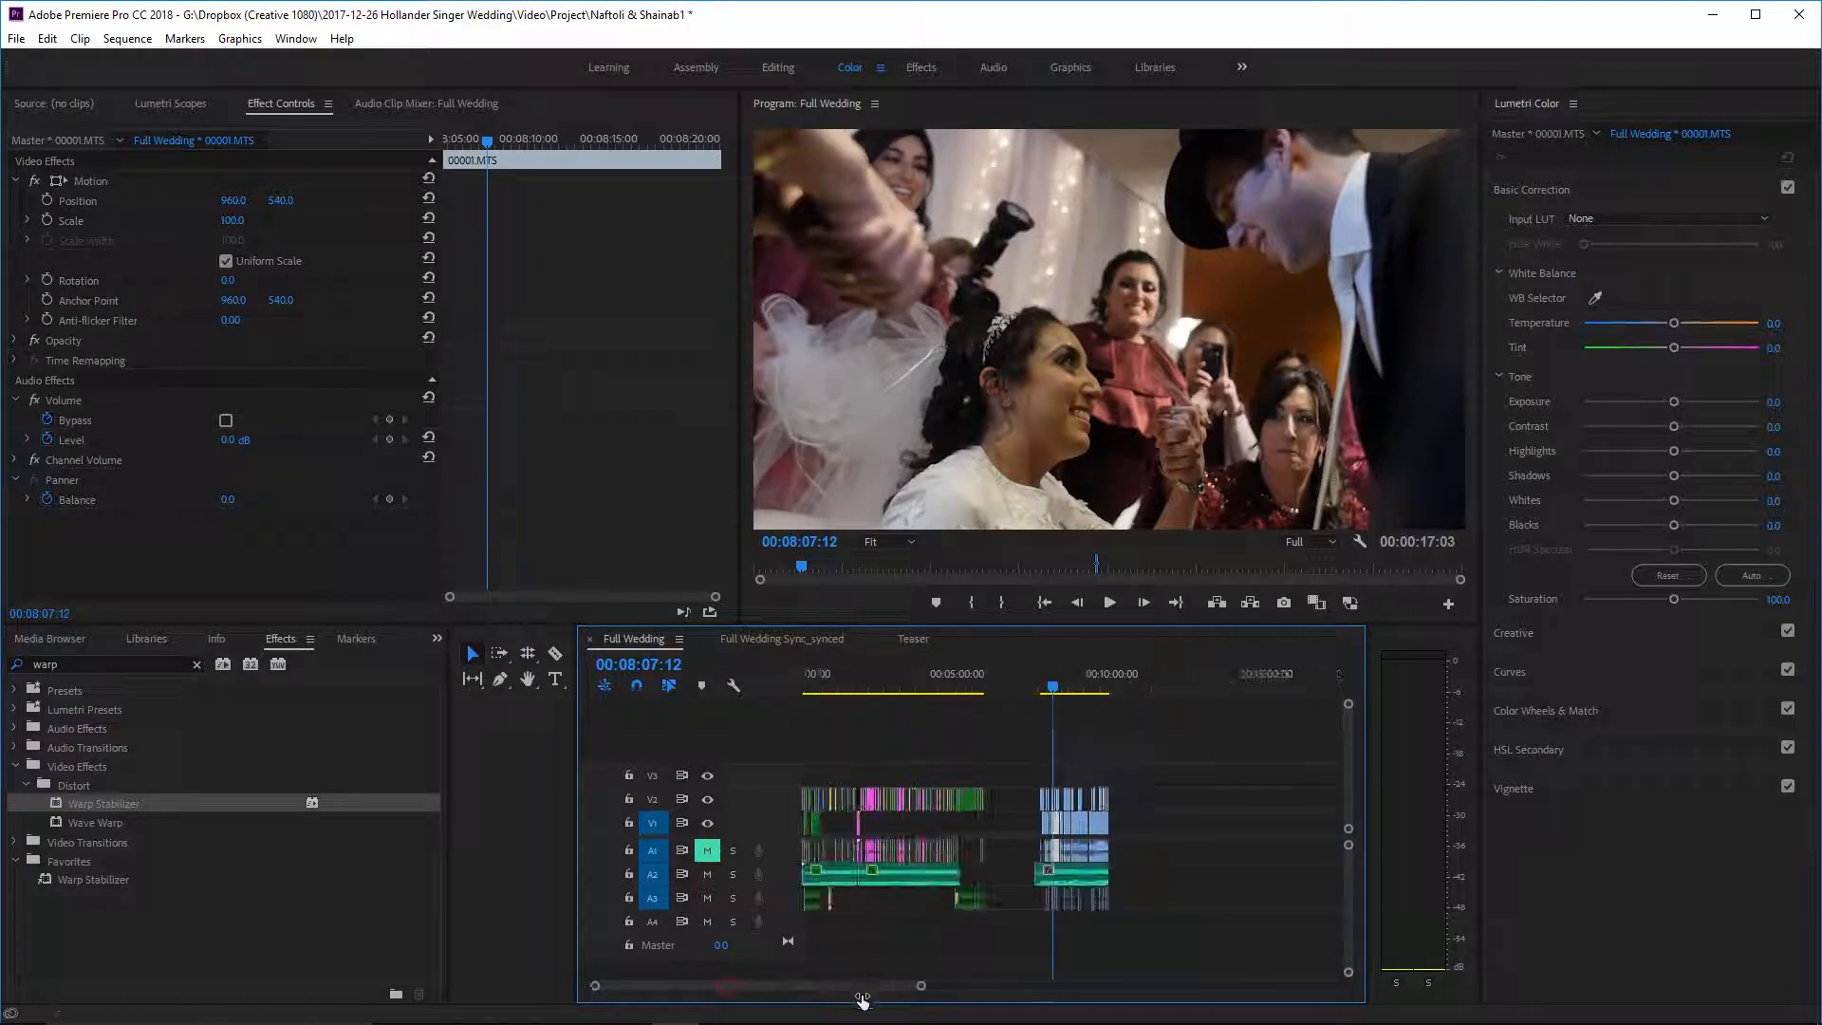
{"action": "key", "text": "equal"}
{"action": "key", "text": "equal"}
{"action": "key", "text": "equal"}
{"action": "key", "text": "equal"}
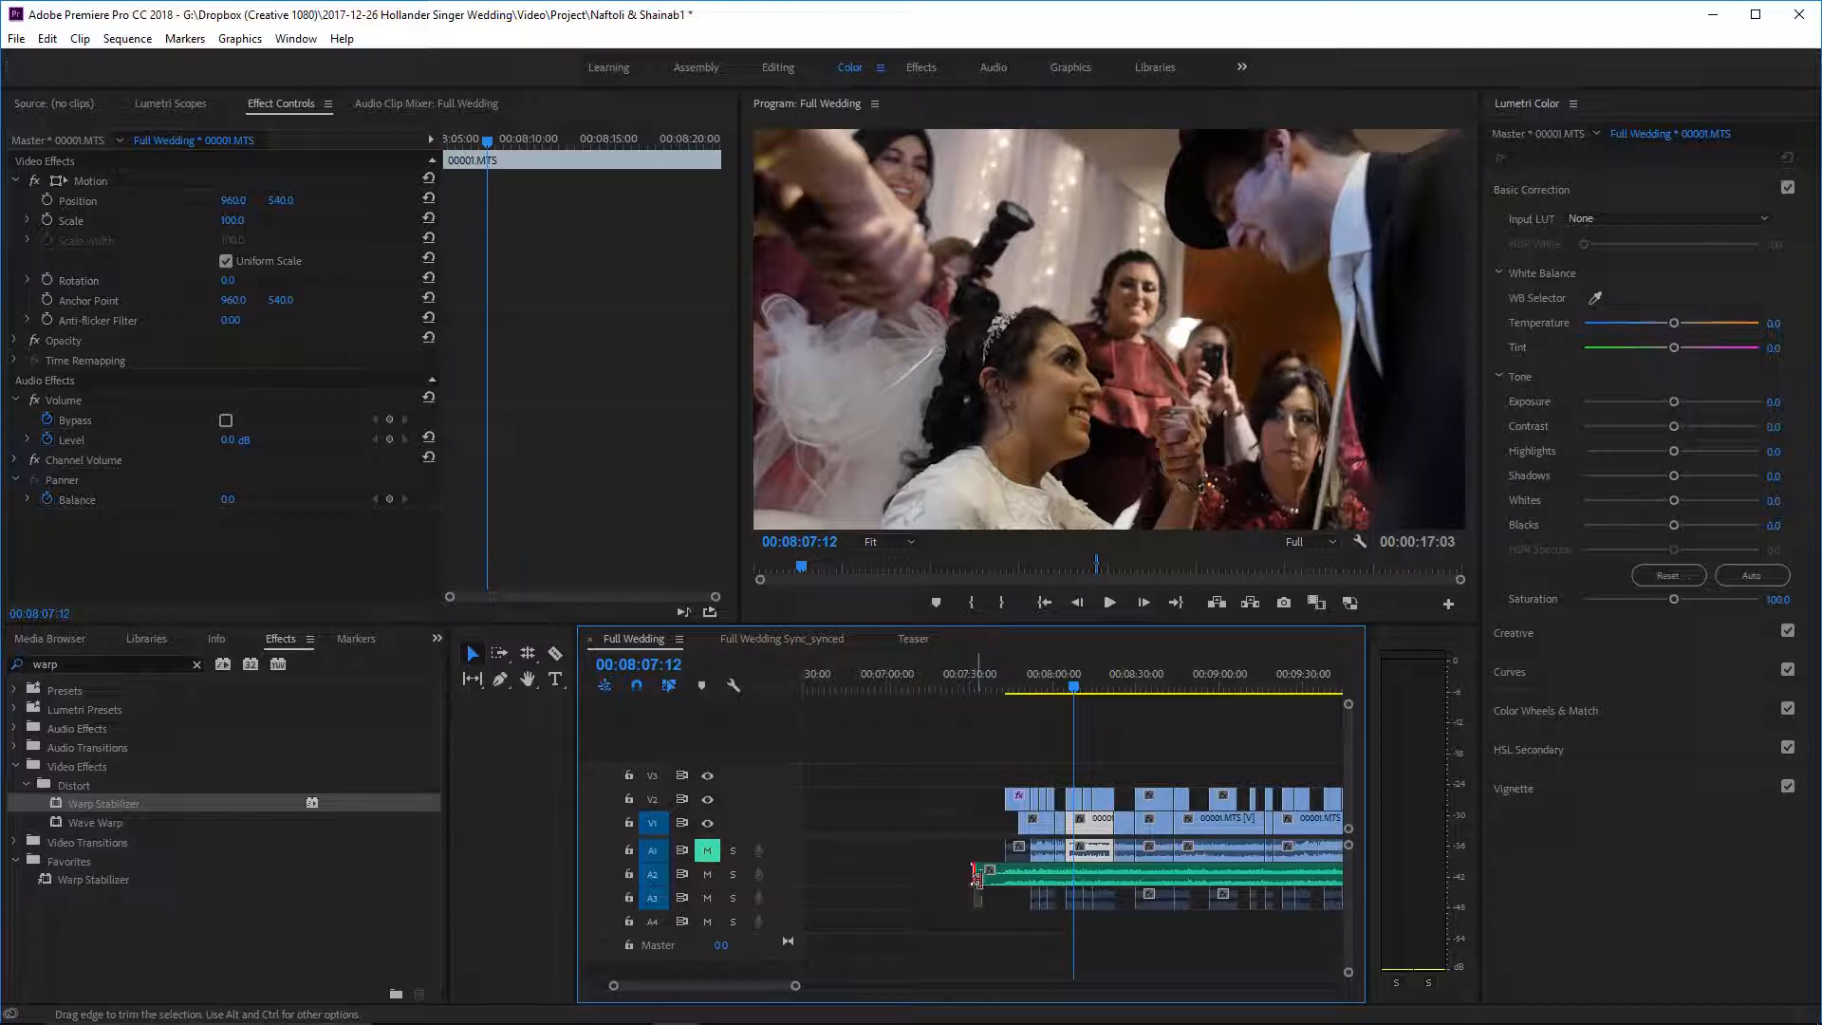
{"action": "scroll", "coordinate": [987, 885], "scroll_direction": "down", "scroll_amount": 3}
{"action": "scroll", "coordinate": [1001, 879], "scroll_direction": "up", "scroll_amount": 7}
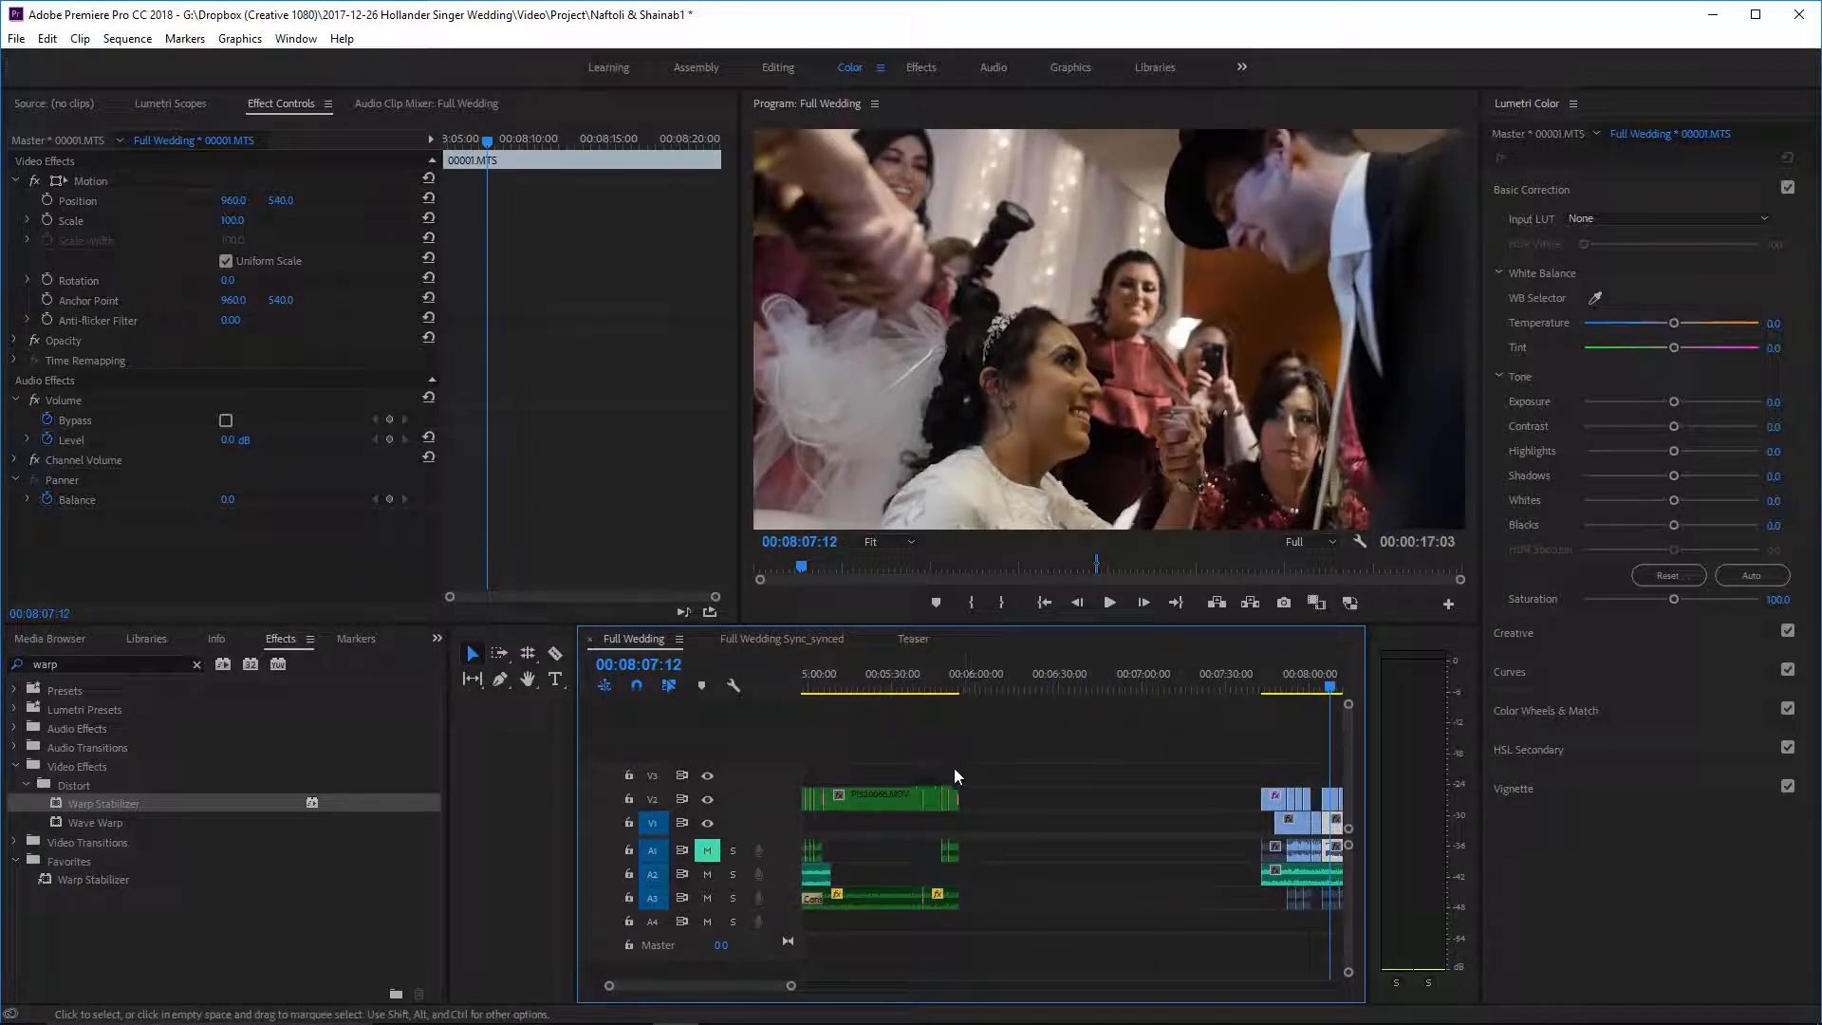
{"action": "left_click", "coordinate": [1251, 797]}
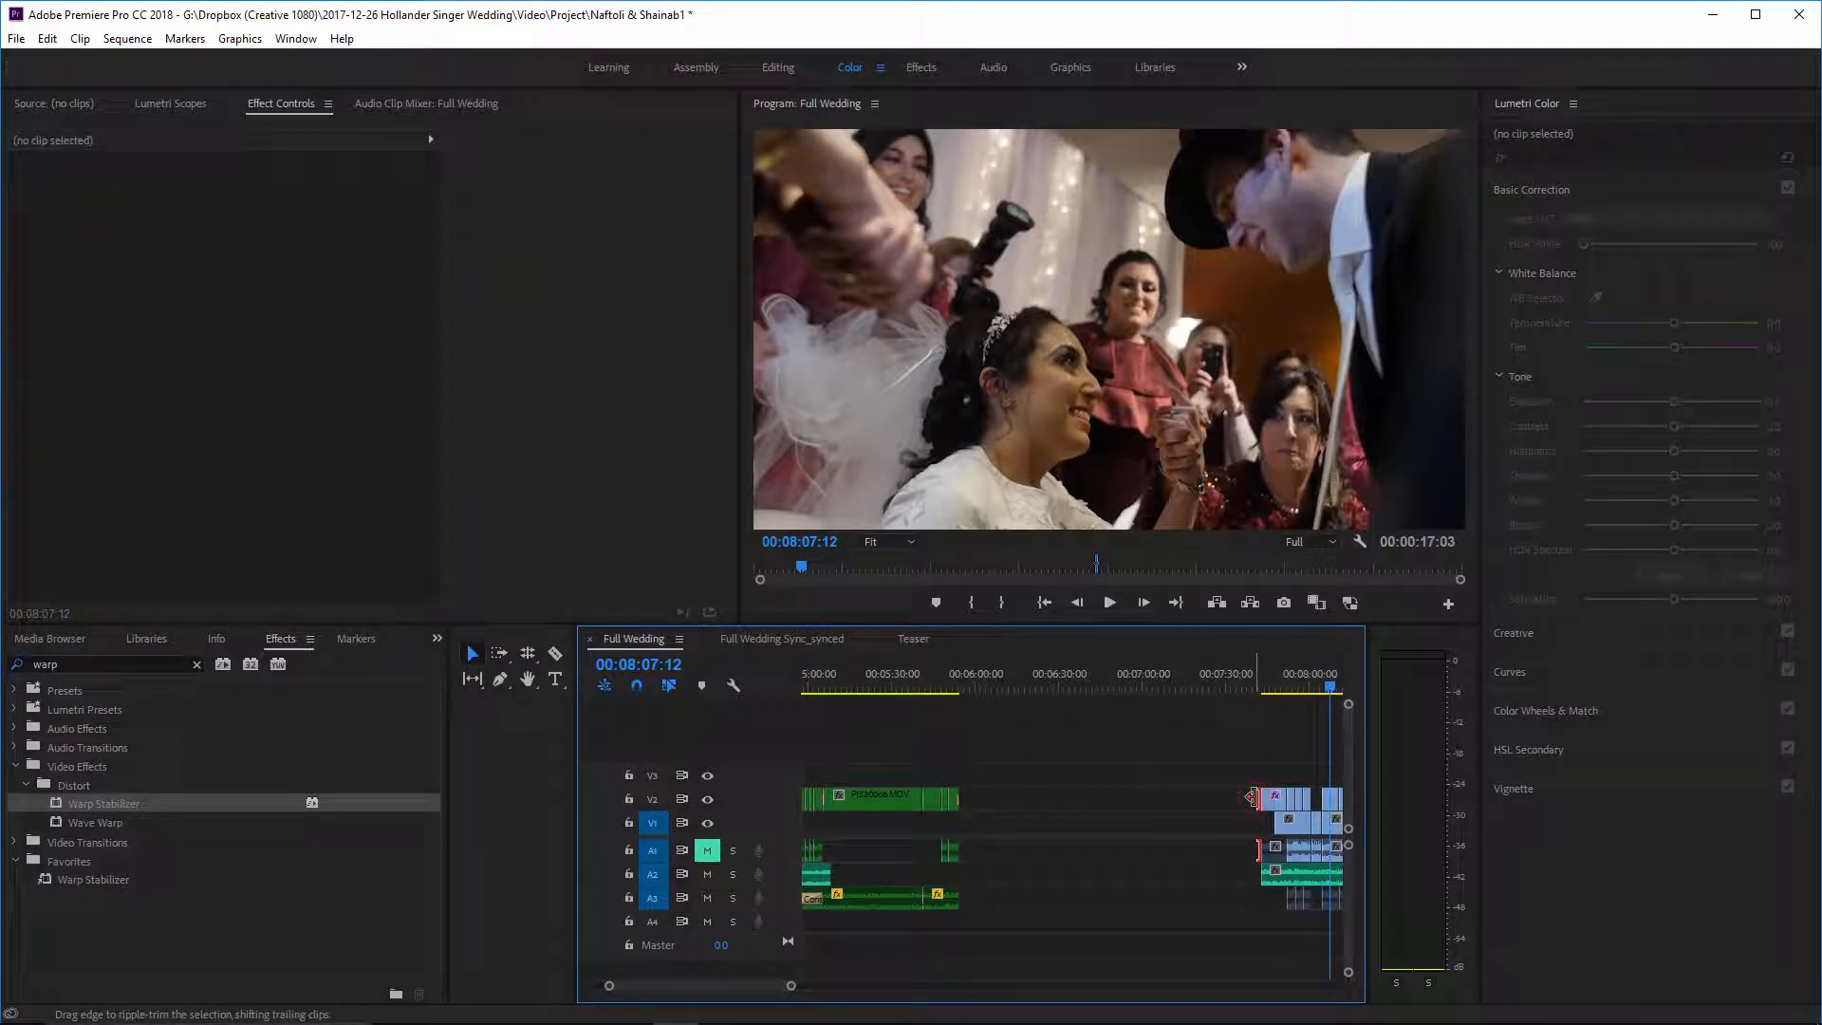
{"action": "right_click", "coordinate": [1031, 802]}
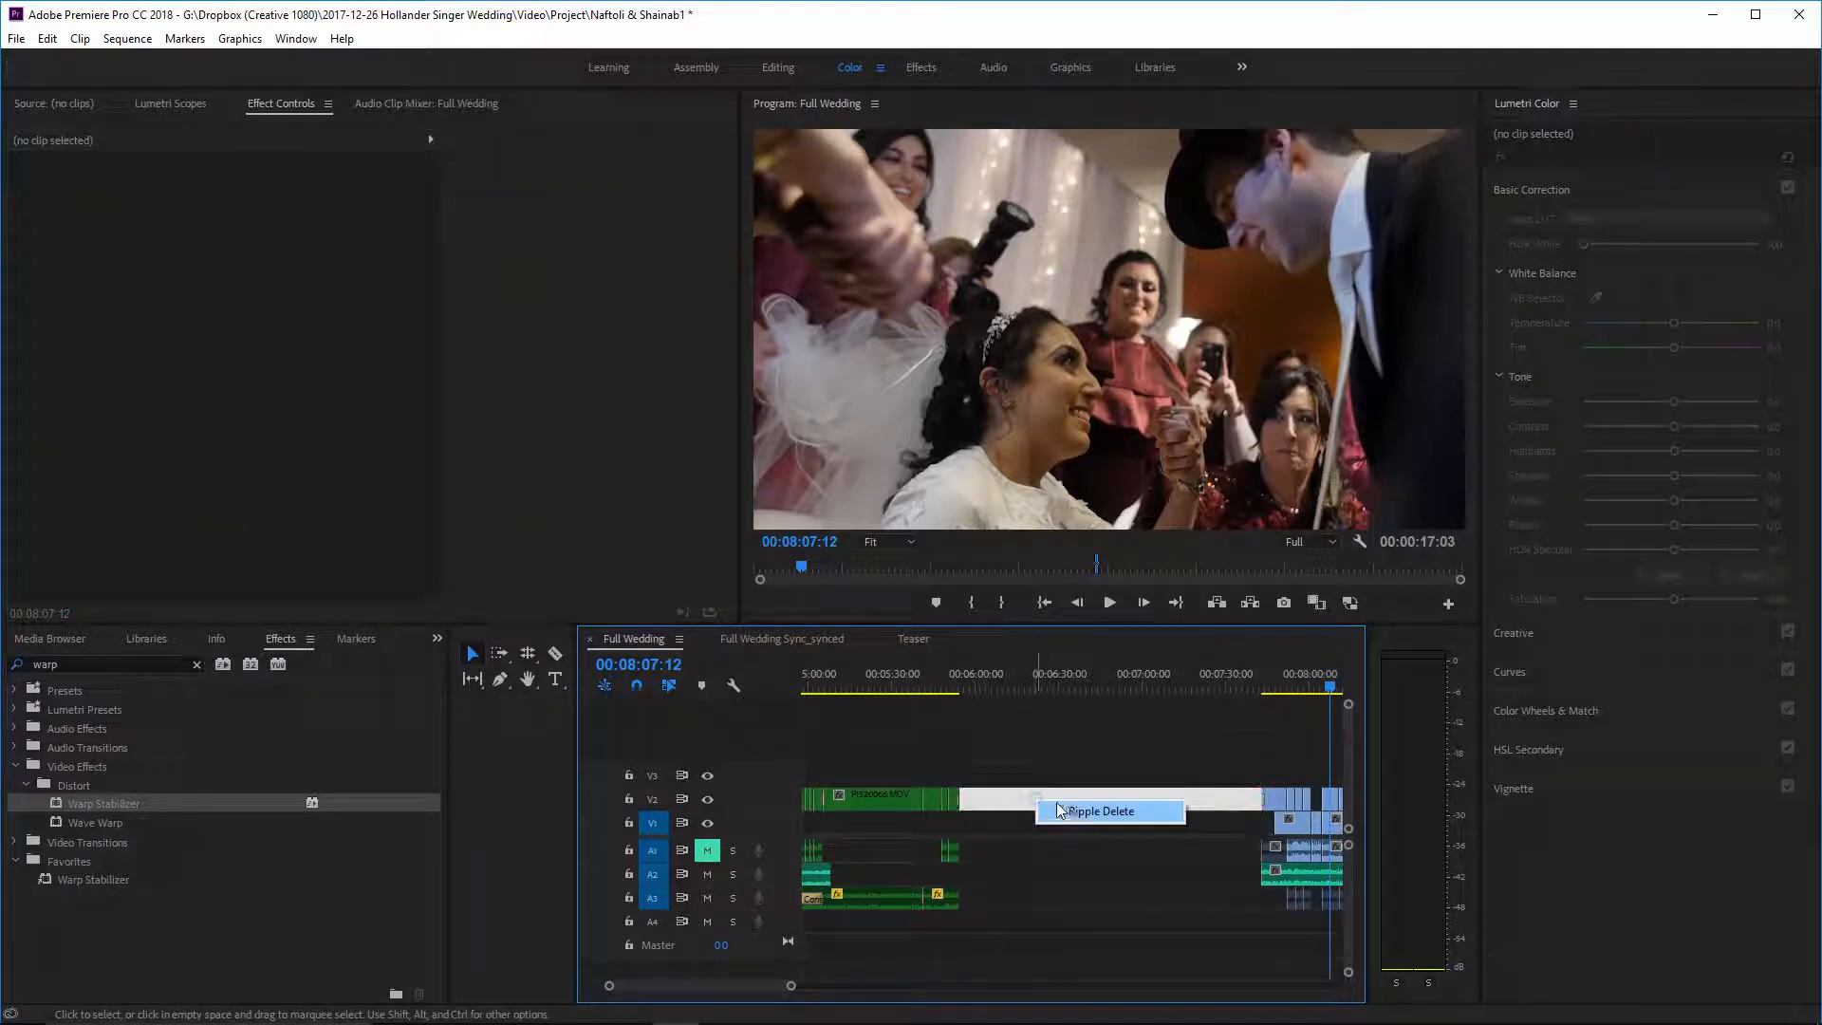
{"action": "left_click", "coordinate": [1079, 812]}
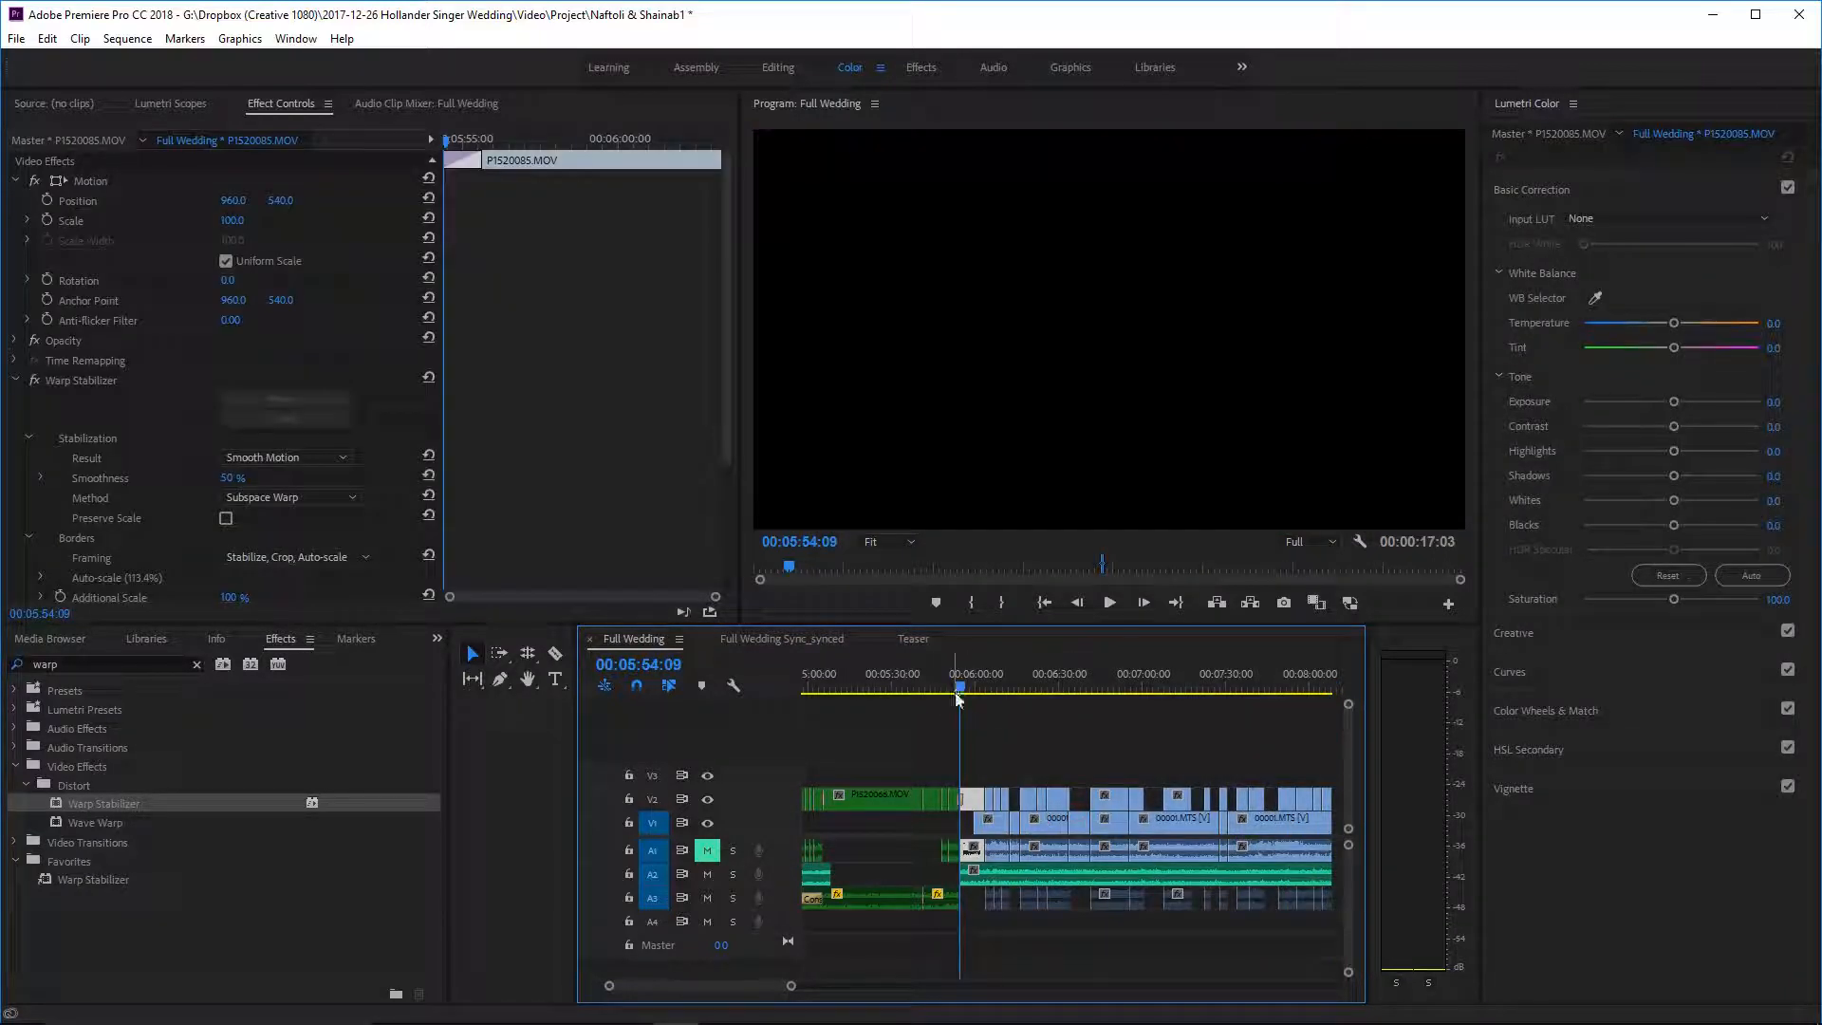
- Play the join at about 00:05:54 where the green section fades into the musicians shot
{"action": "left_click", "coordinate": [952, 689]}
{"action": "key", "text": "space"}
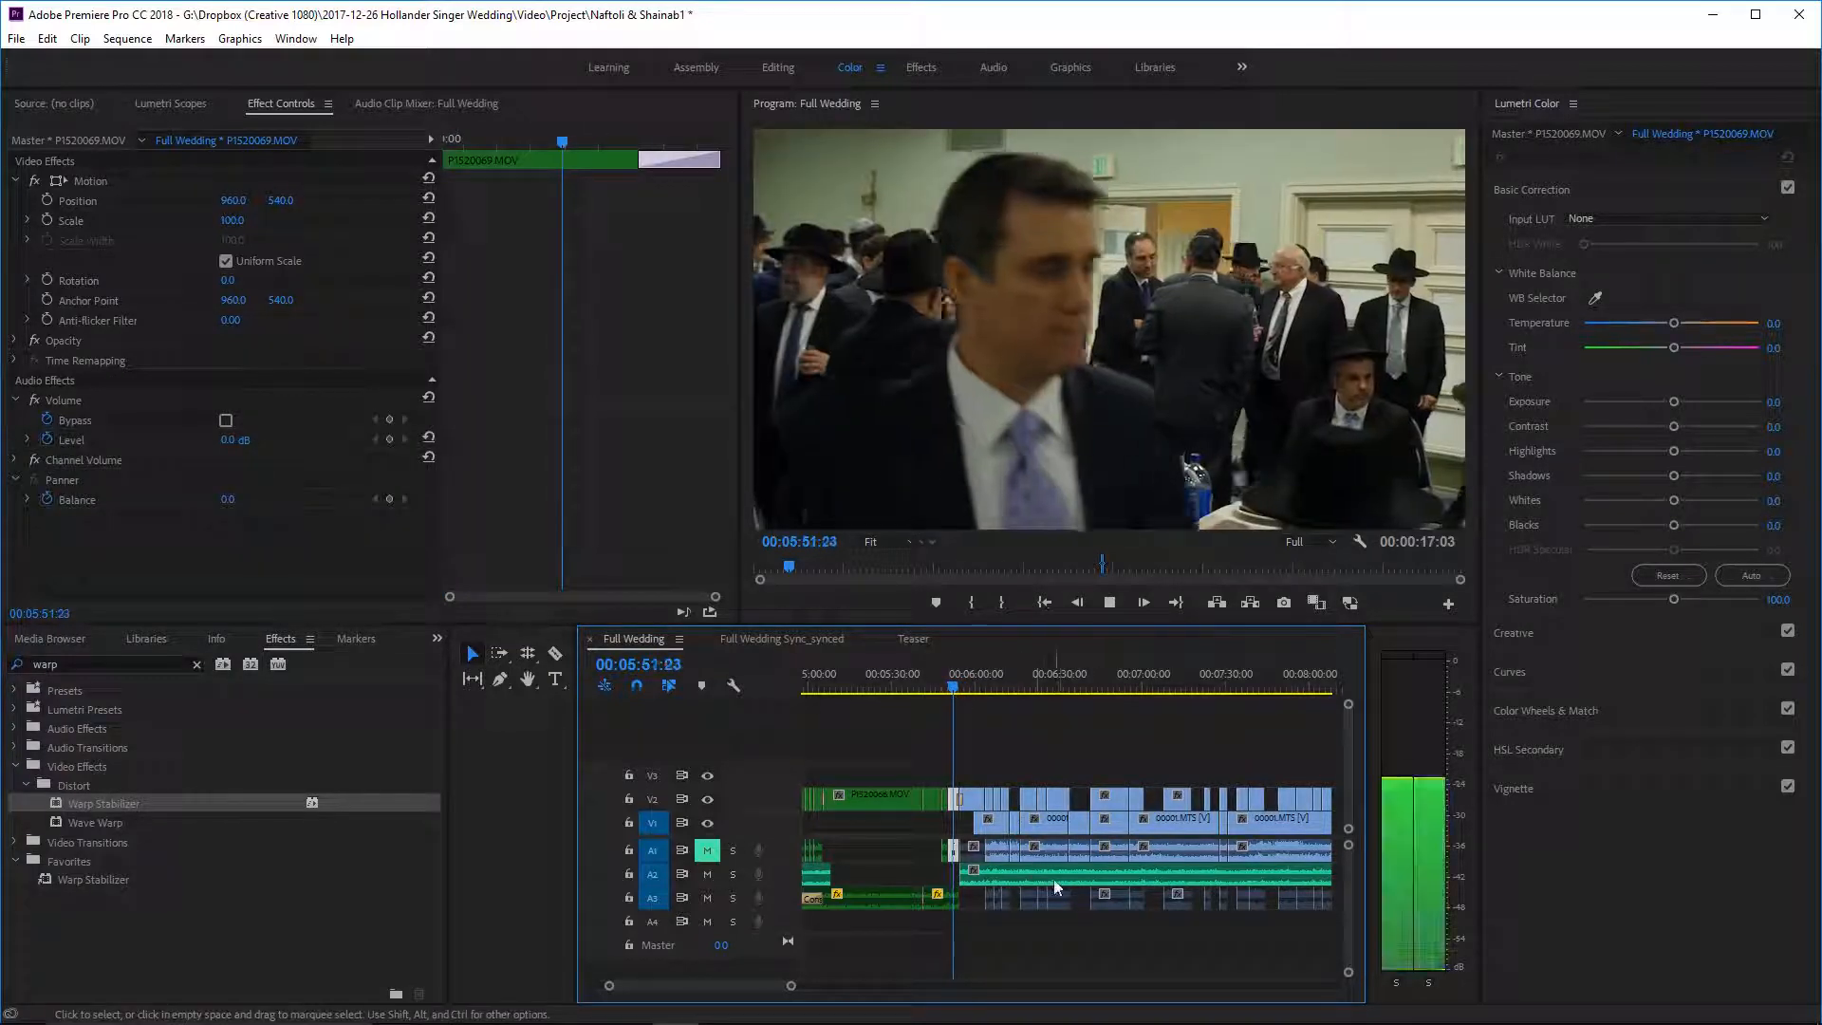
{"action": "scroll", "coordinate": [1058, 879], "scroll_direction": "up", "scroll_amount": 2}
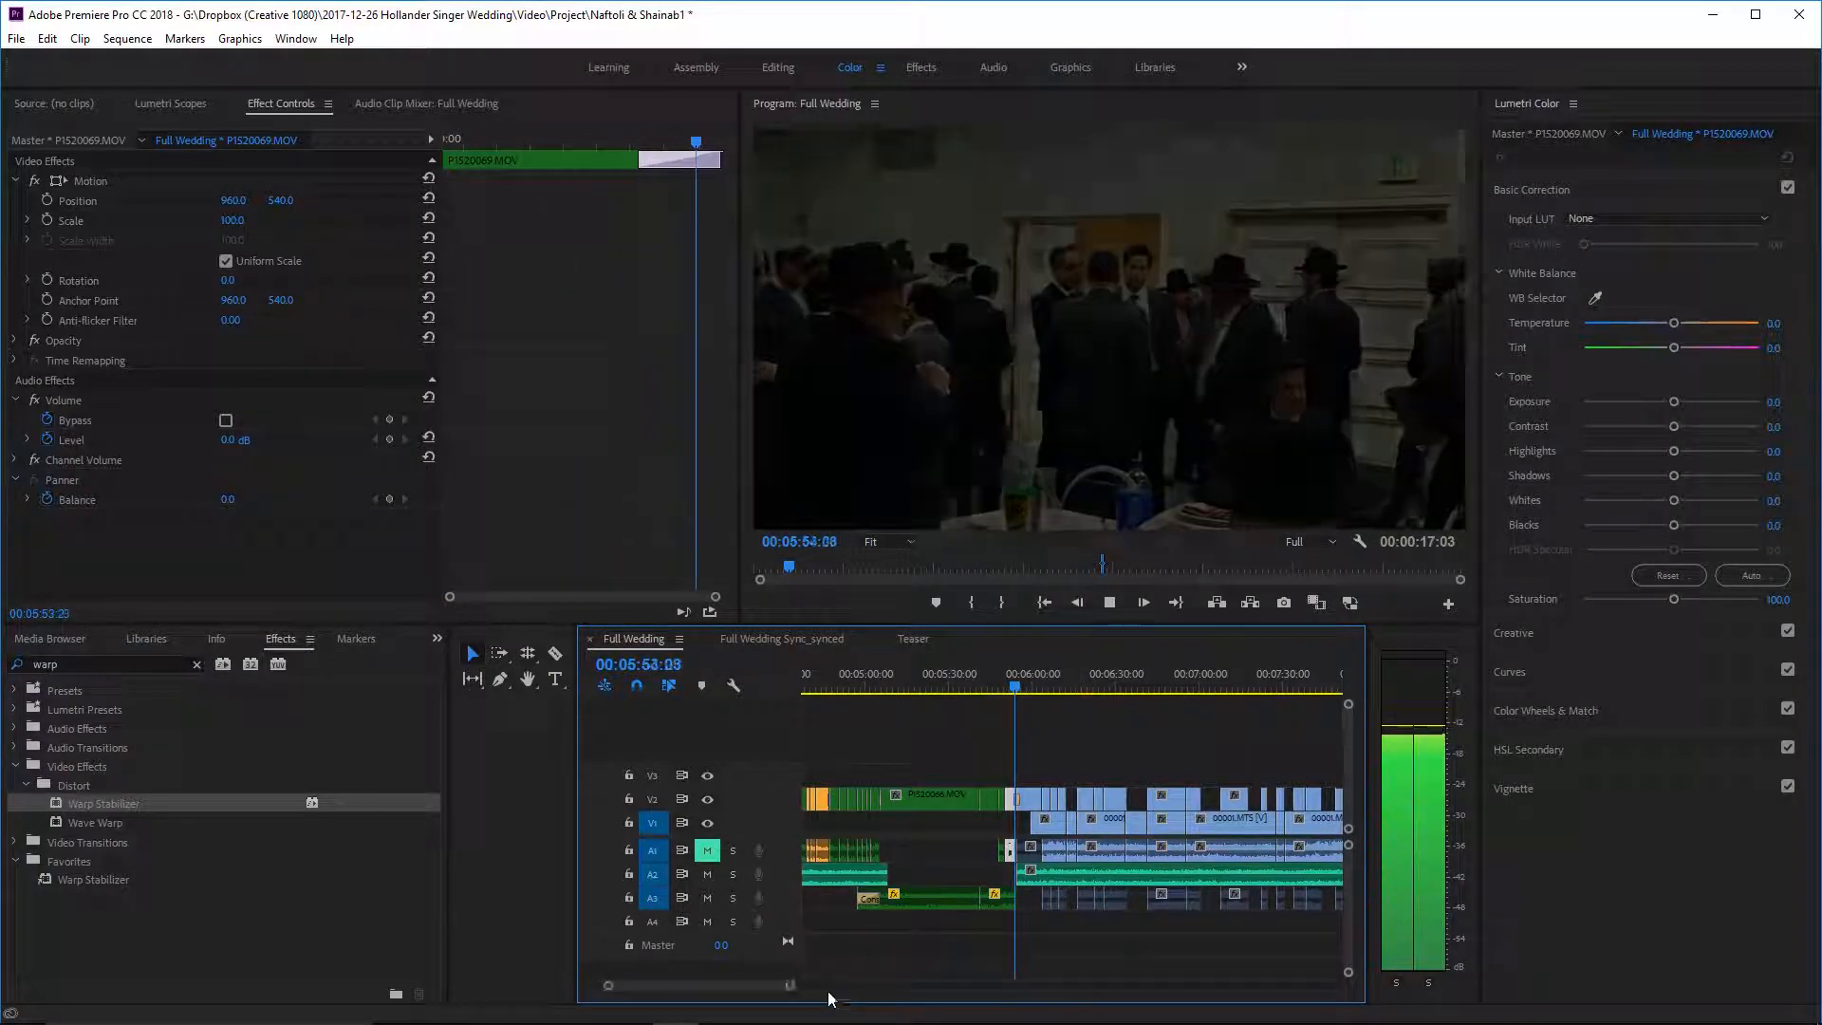
{"action": "left_click_drag", "start_coordinate": [789, 989], "coordinate": [747, 987]}
{"action": "key", "text": "space"}
{"action": "key", "text": "space"}
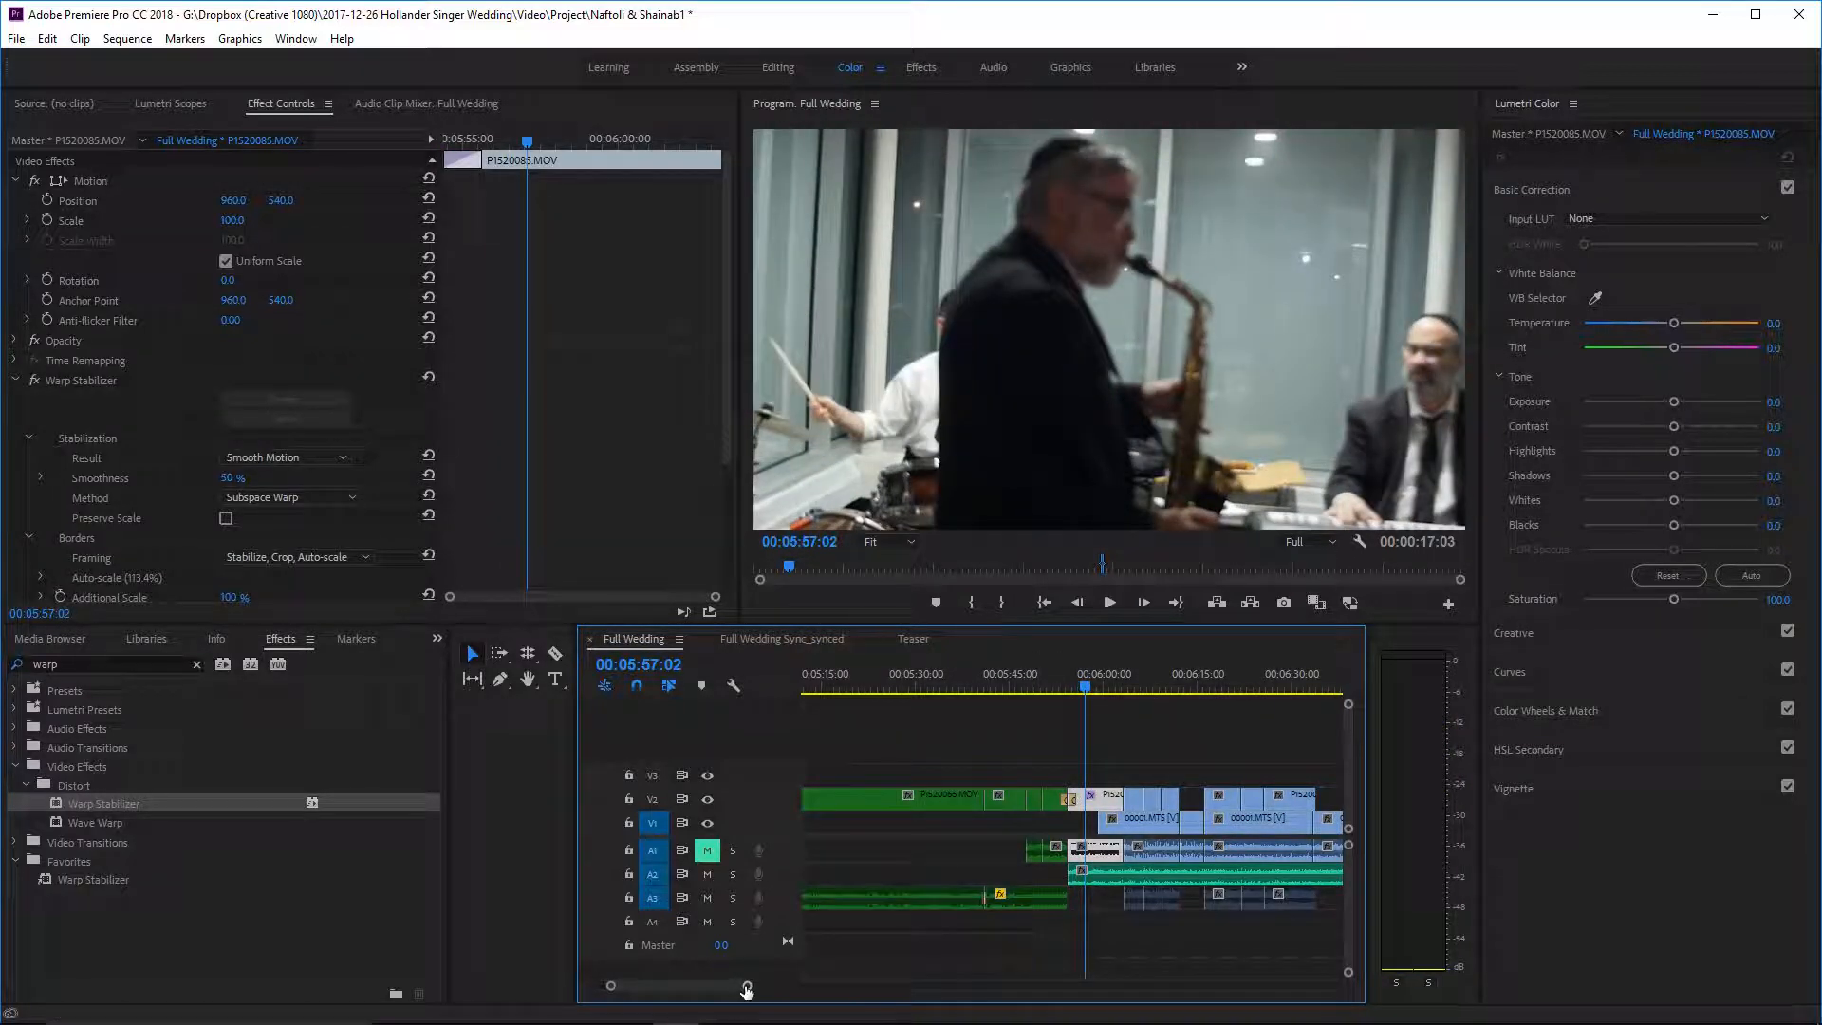
- Extend the A2 music clip's start back to about 00:05:52, play the join, and add a short audio transition there
{"action": "left_click_drag", "start_coordinate": [747, 987], "coordinate": [699, 986]}
{"action": "left_click_drag", "start_coordinate": [999, 880], "coordinate": [964, 880]}
{"action": "left_click", "coordinate": [985, 672]}
{"action": "key", "text": "space"}
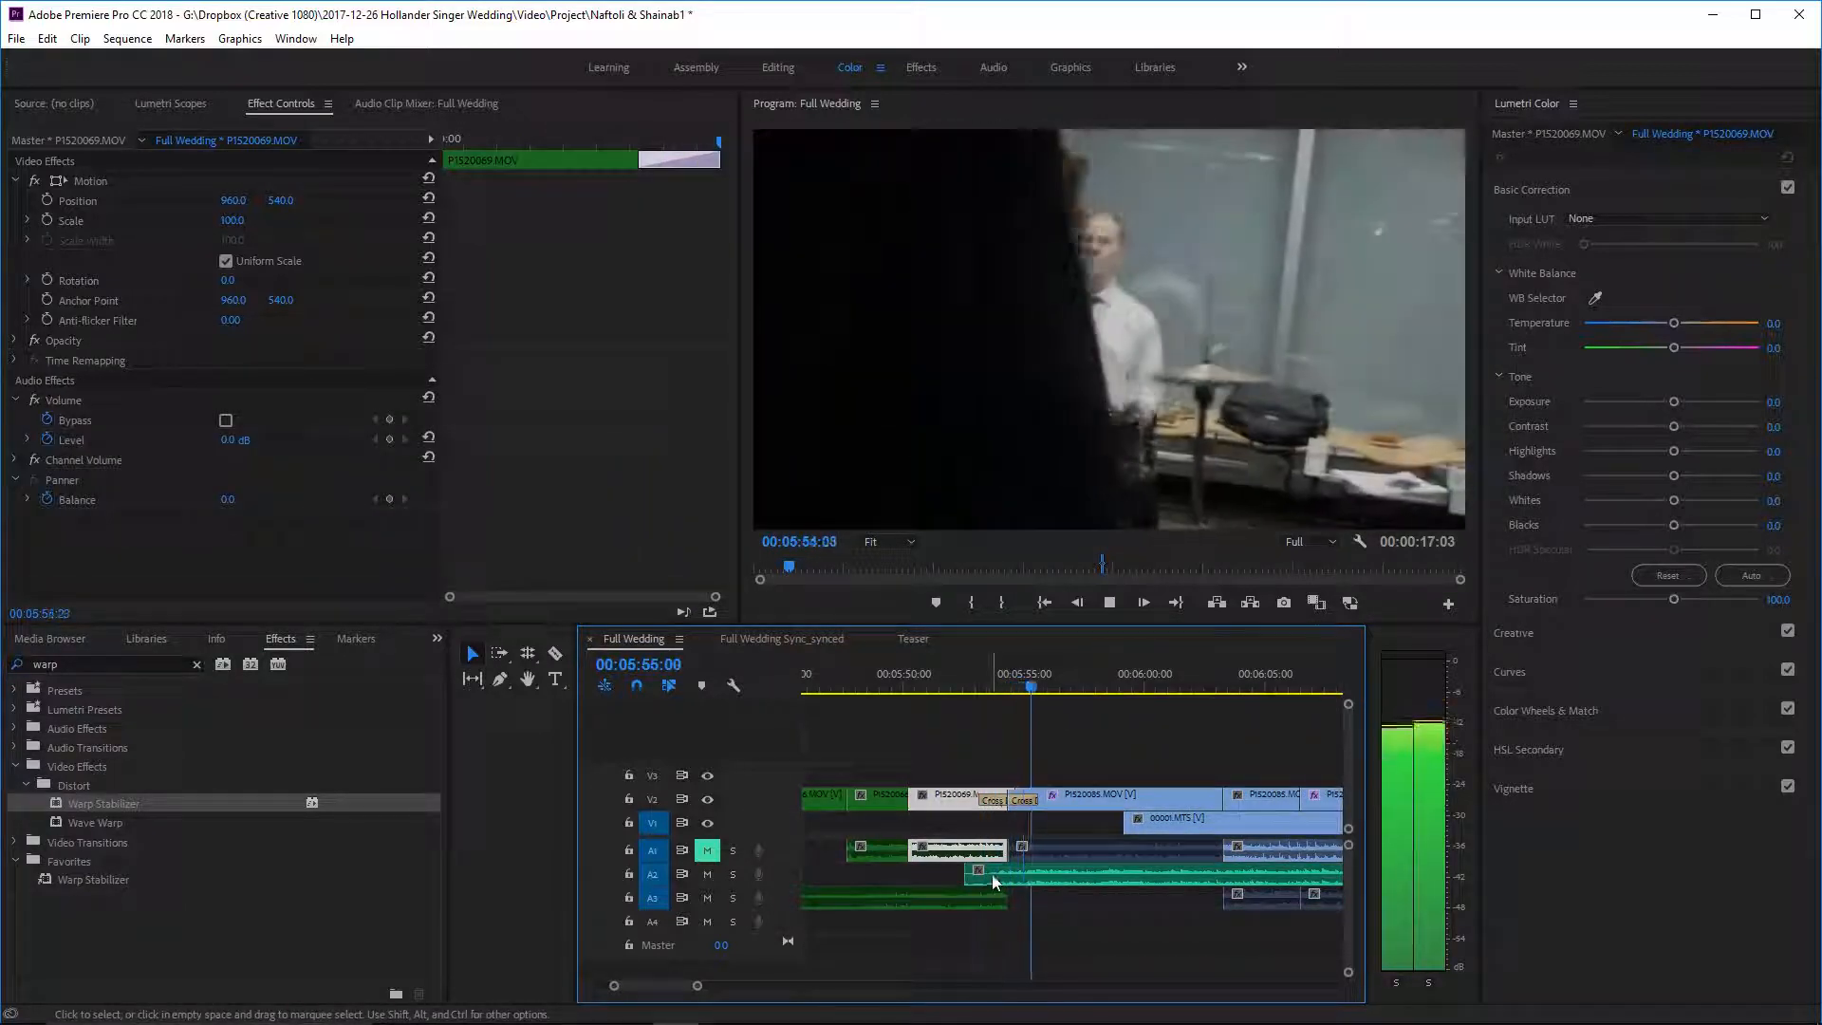
{"action": "key", "text": "space"}
{"action": "mouse_move", "coordinate": [969, 876]}
{"action": "left_mouse_down"}
{"action": "mouse_move", "coordinate": [920, 875]}
{"action": "mouse_move", "coordinate": [970, 881]}
{"action": "left_mouse_up"}
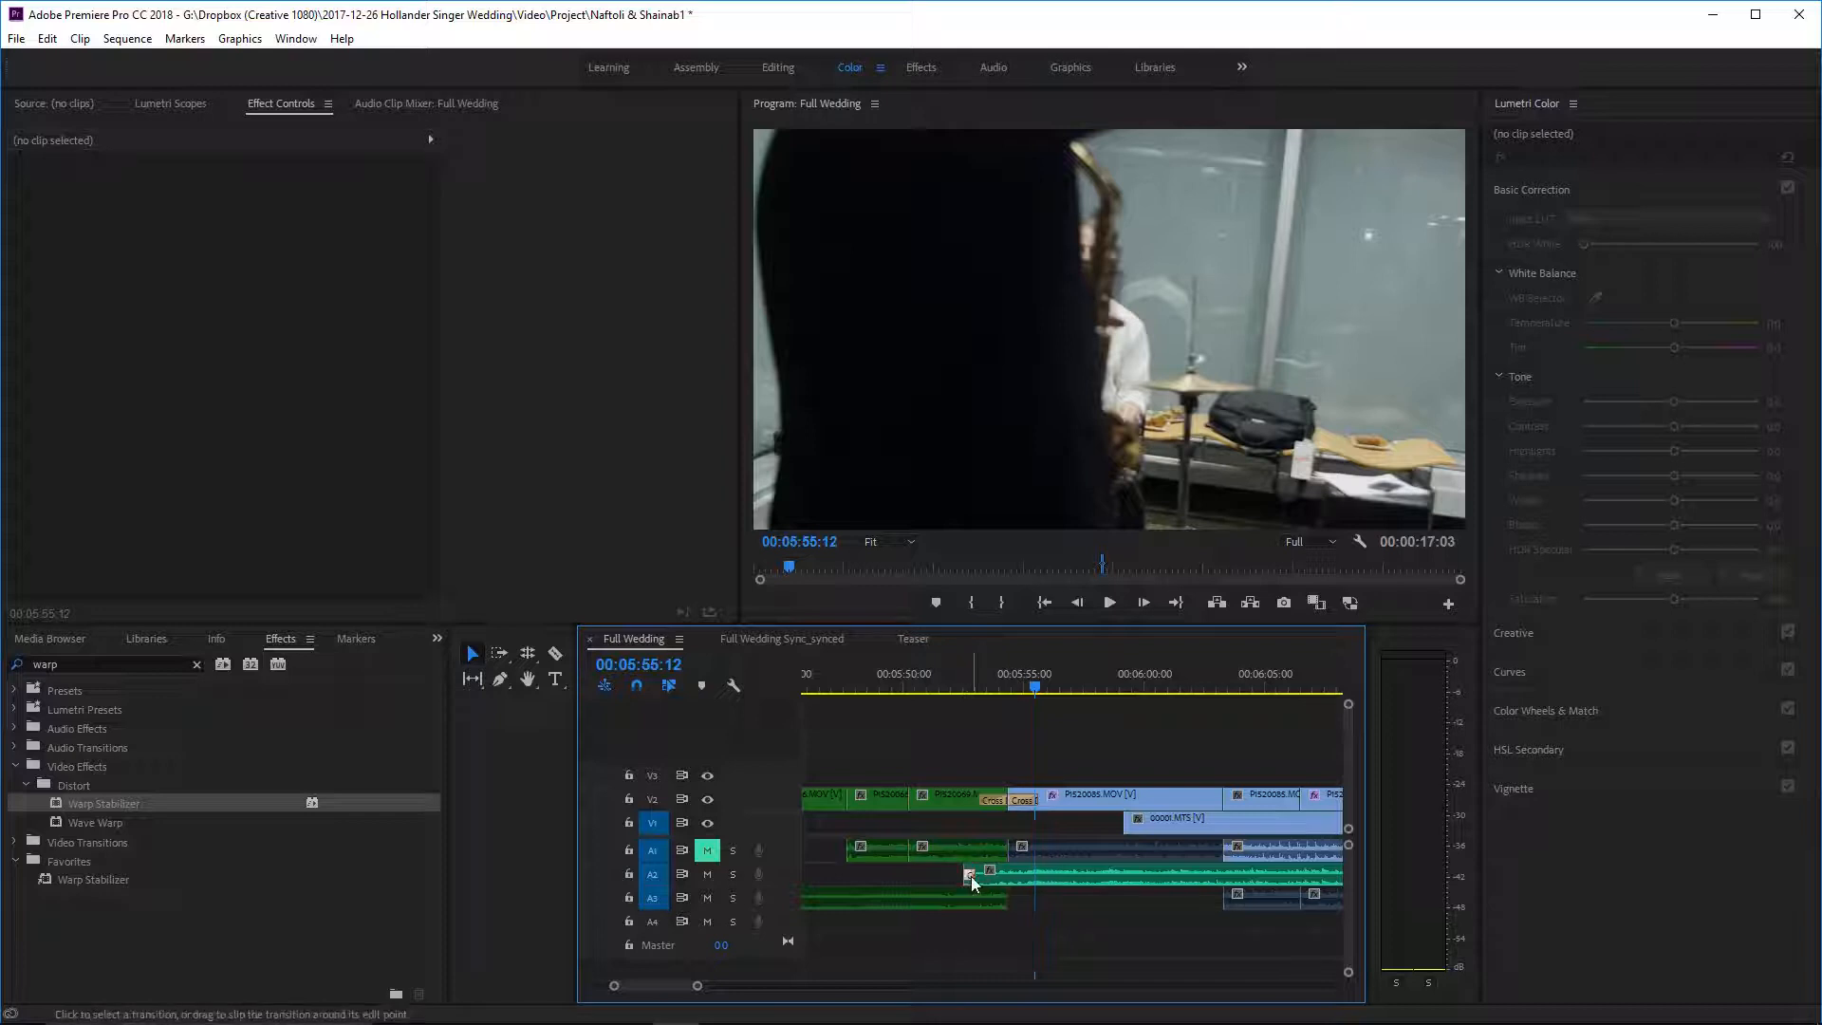
- Lengthen the A2 music fade-in to 00:00:02:07 and add a Constant Power fade of 00:00:01:01 at the end of the A3 clip
{"action": "left_click", "coordinate": [971, 879]}
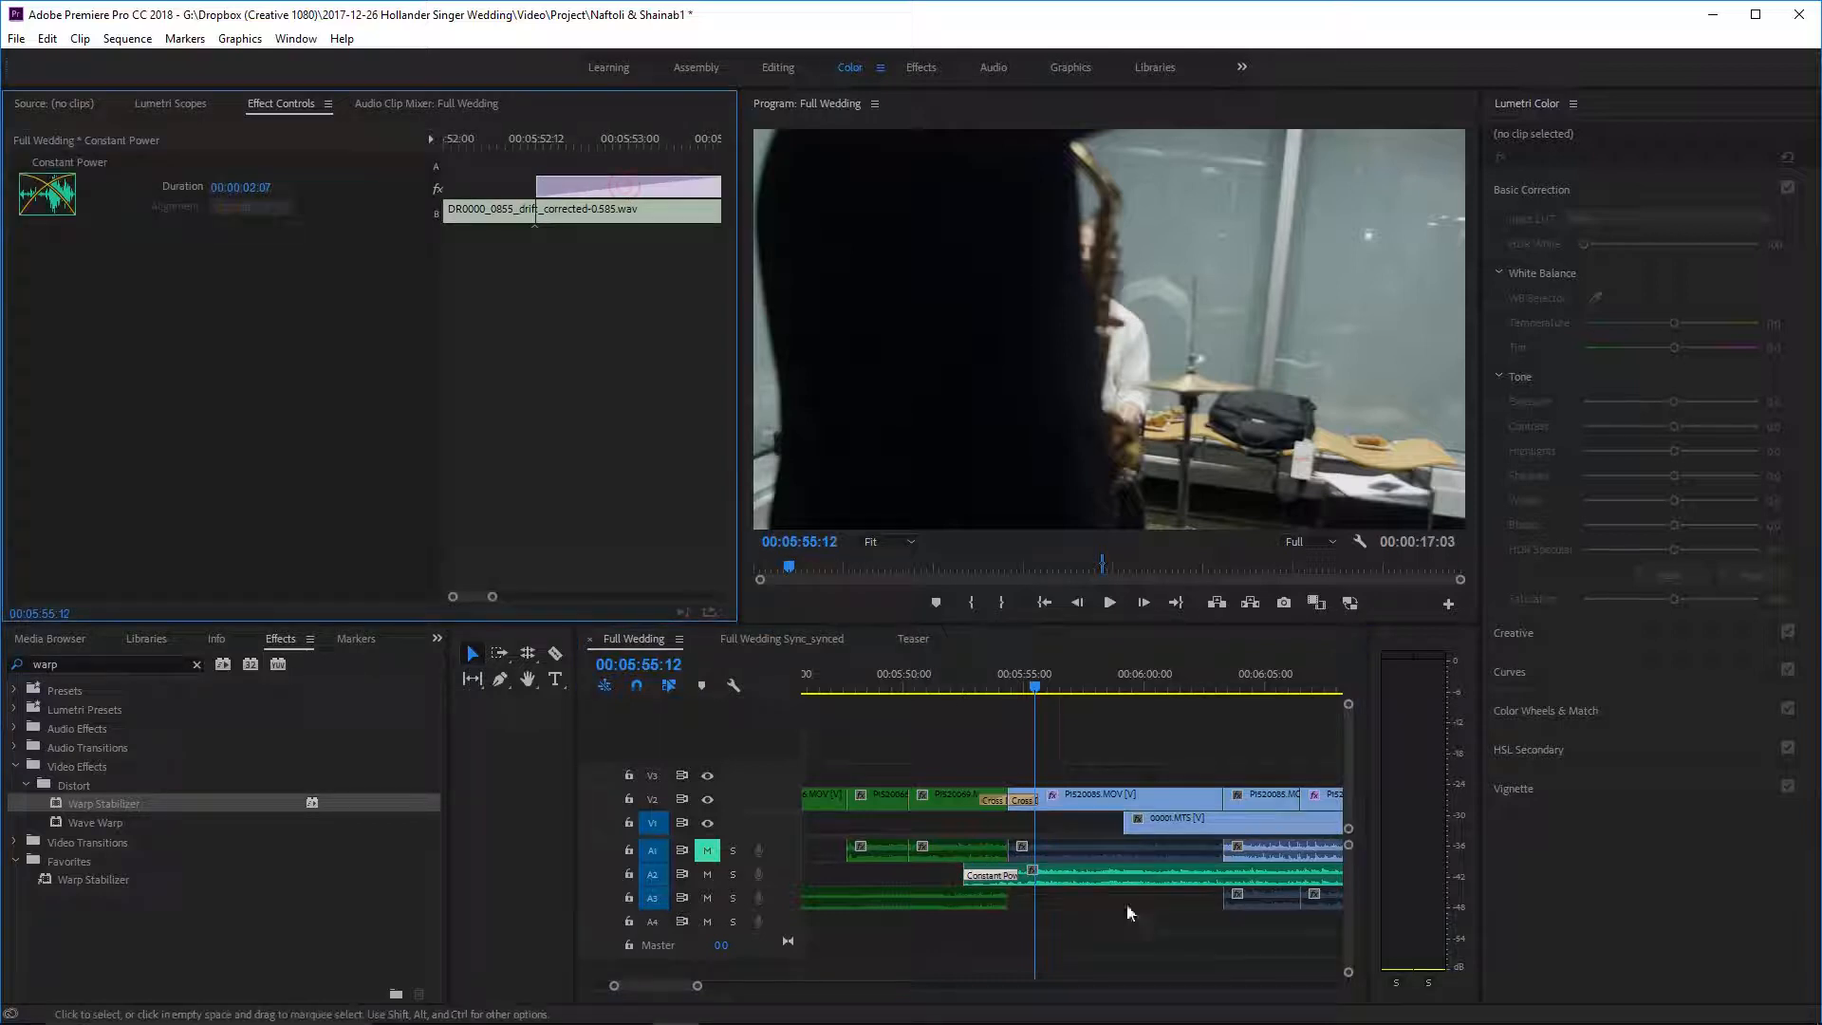
{"action": "left_click", "coordinate": [1007, 902]}
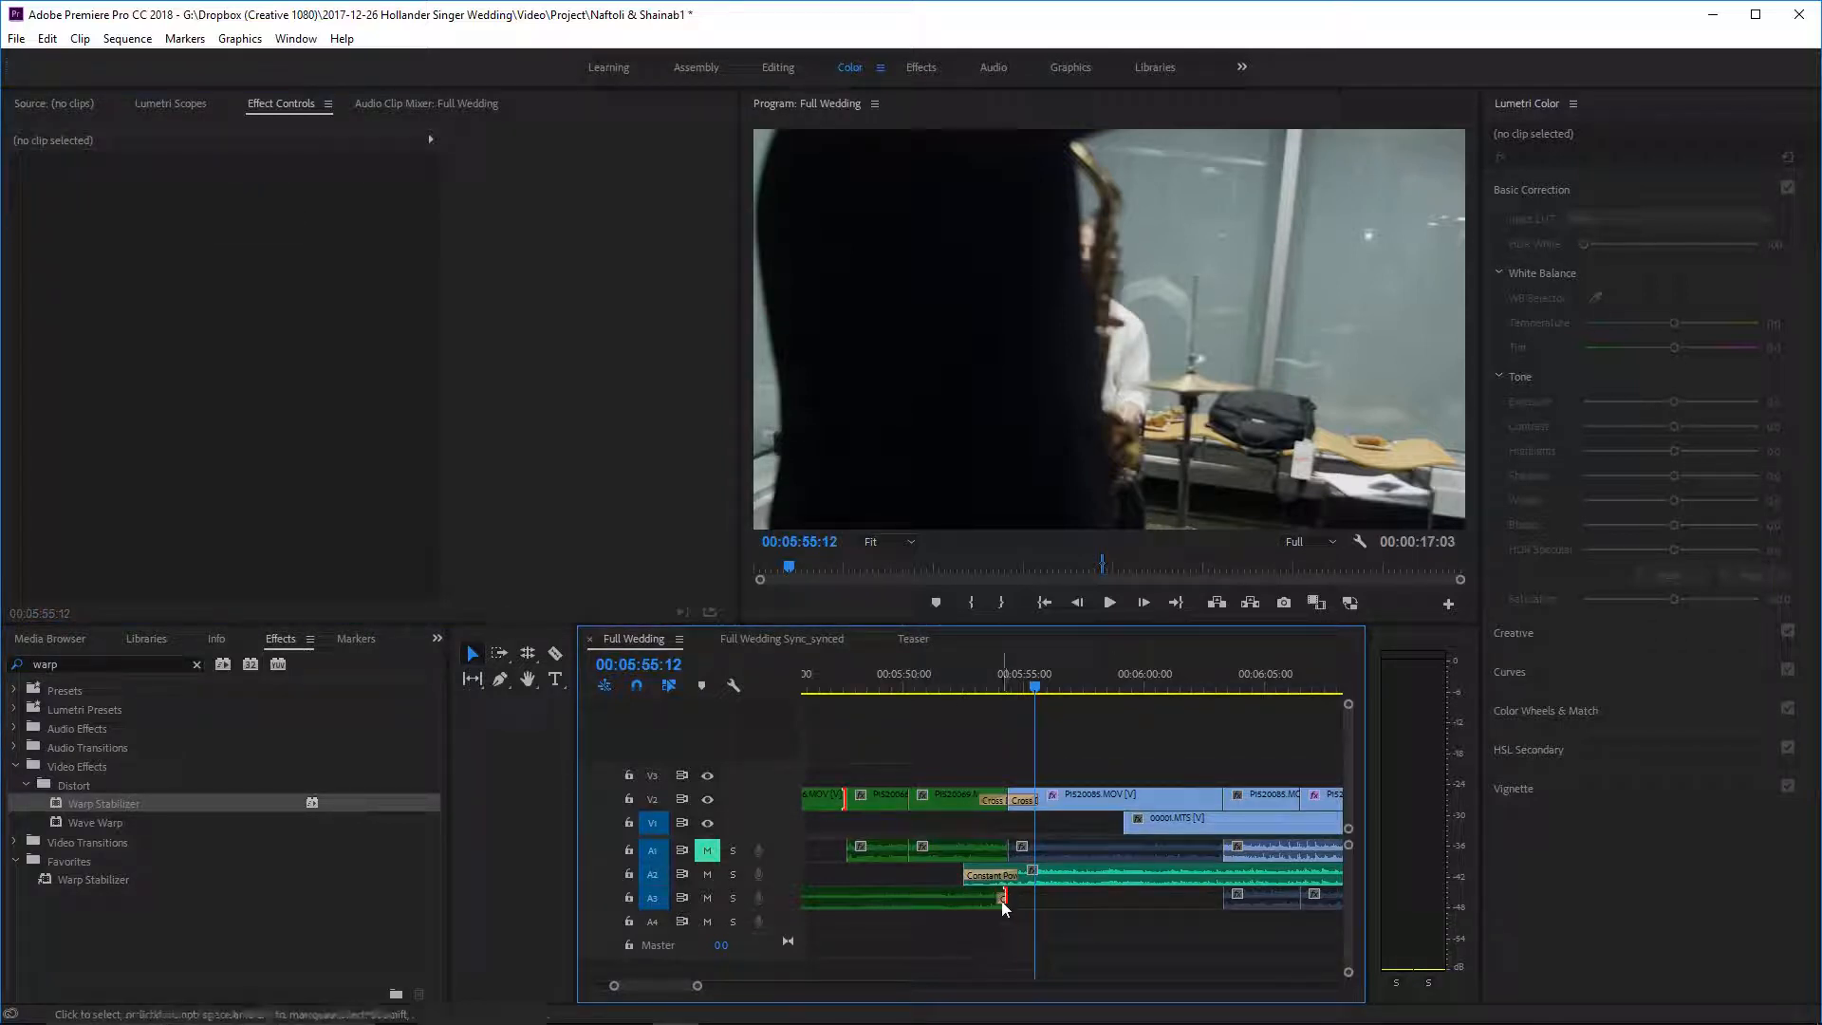
{"action": "key", "text": "ctrl+shift+d"}
{"action": "left_click_drag", "start_coordinate": [543, 195], "coordinate": [446, 198]}
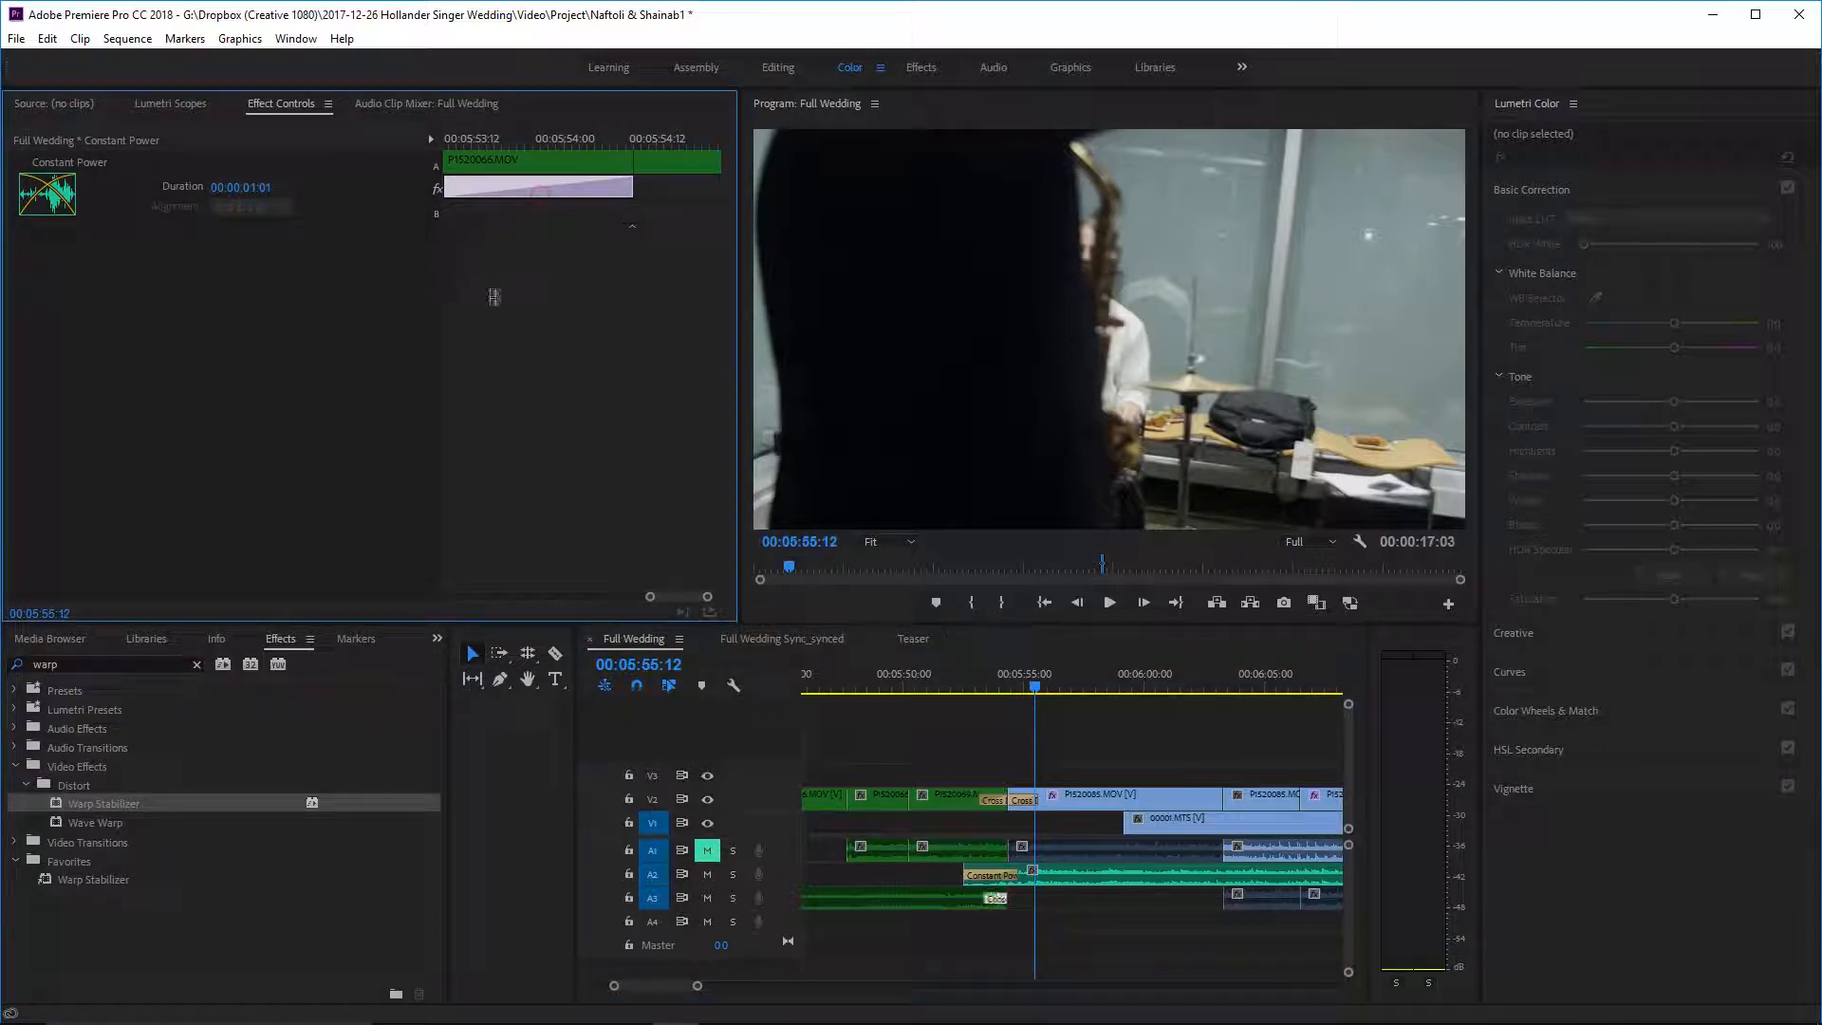
- Play the crossfaded audio join from about 00:05:52, and play the earlier footage from about 00:04:07
{"action": "left_click", "coordinate": [950, 676]}
{"action": "key", "text": "space"}
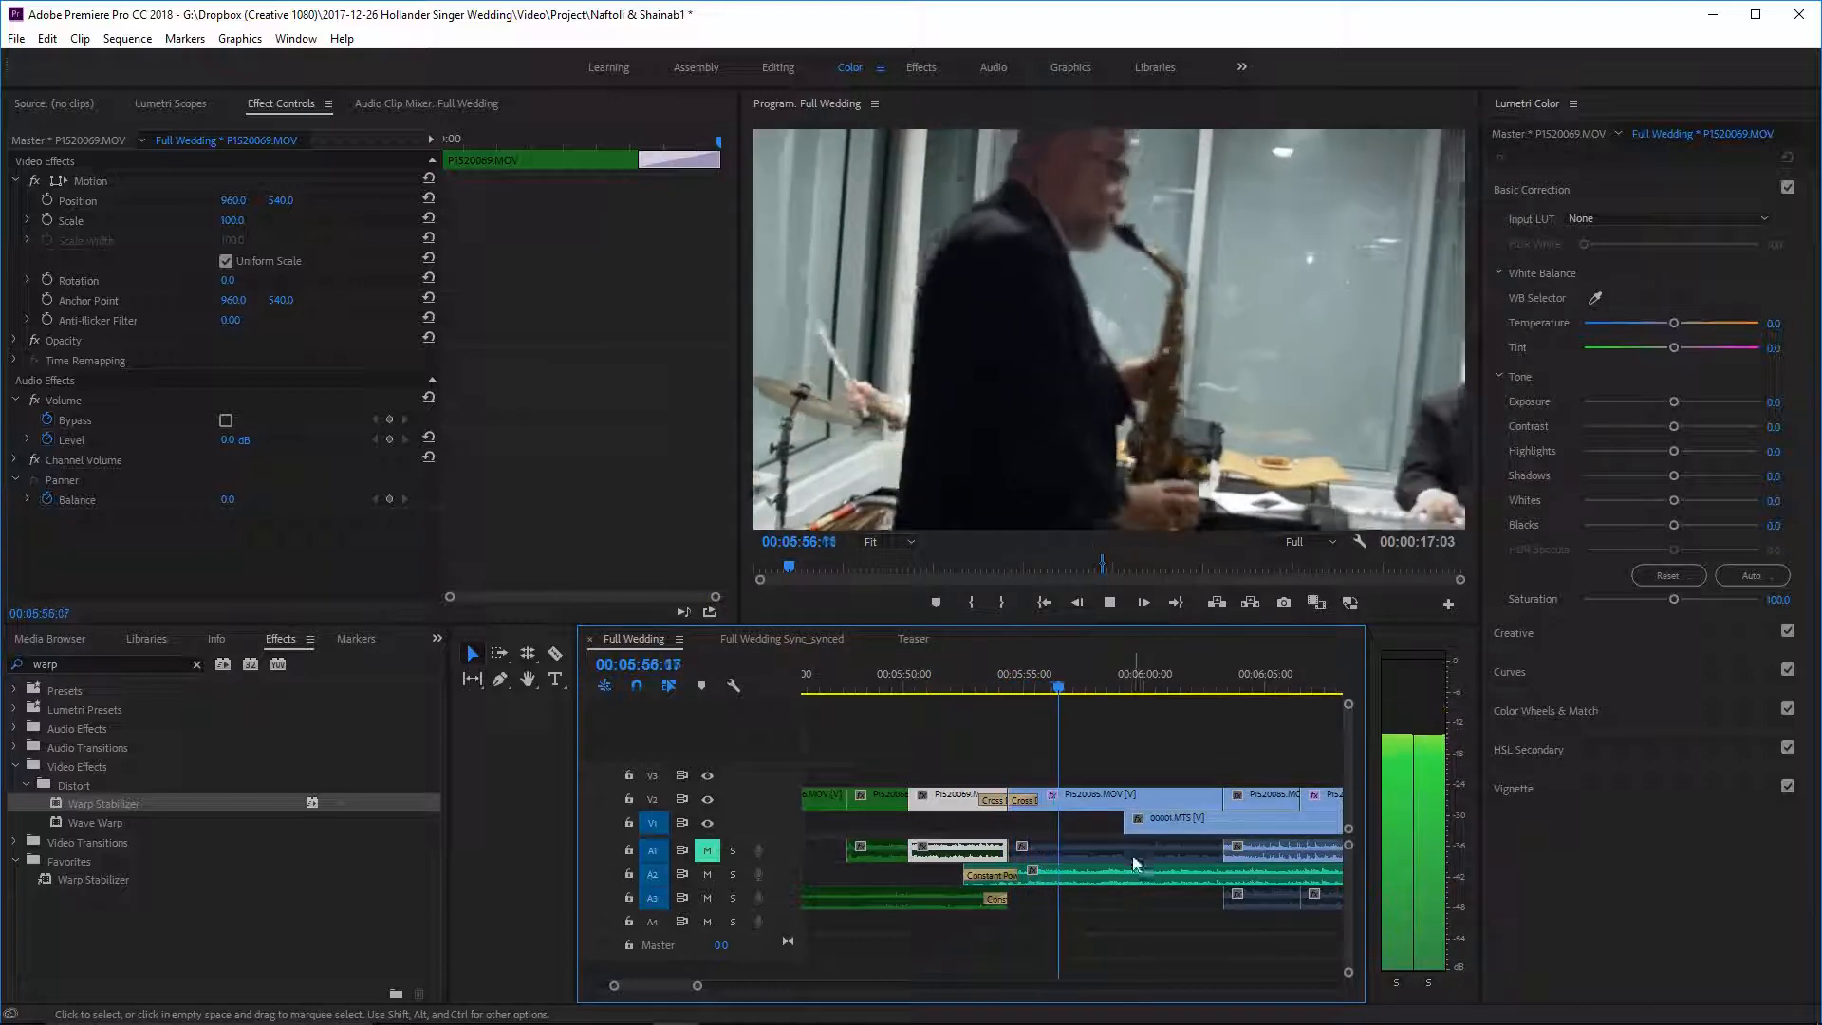
{"action": "left_click_drag", "start_coordinate": [698, 988], "coordinate": [881, 988]}
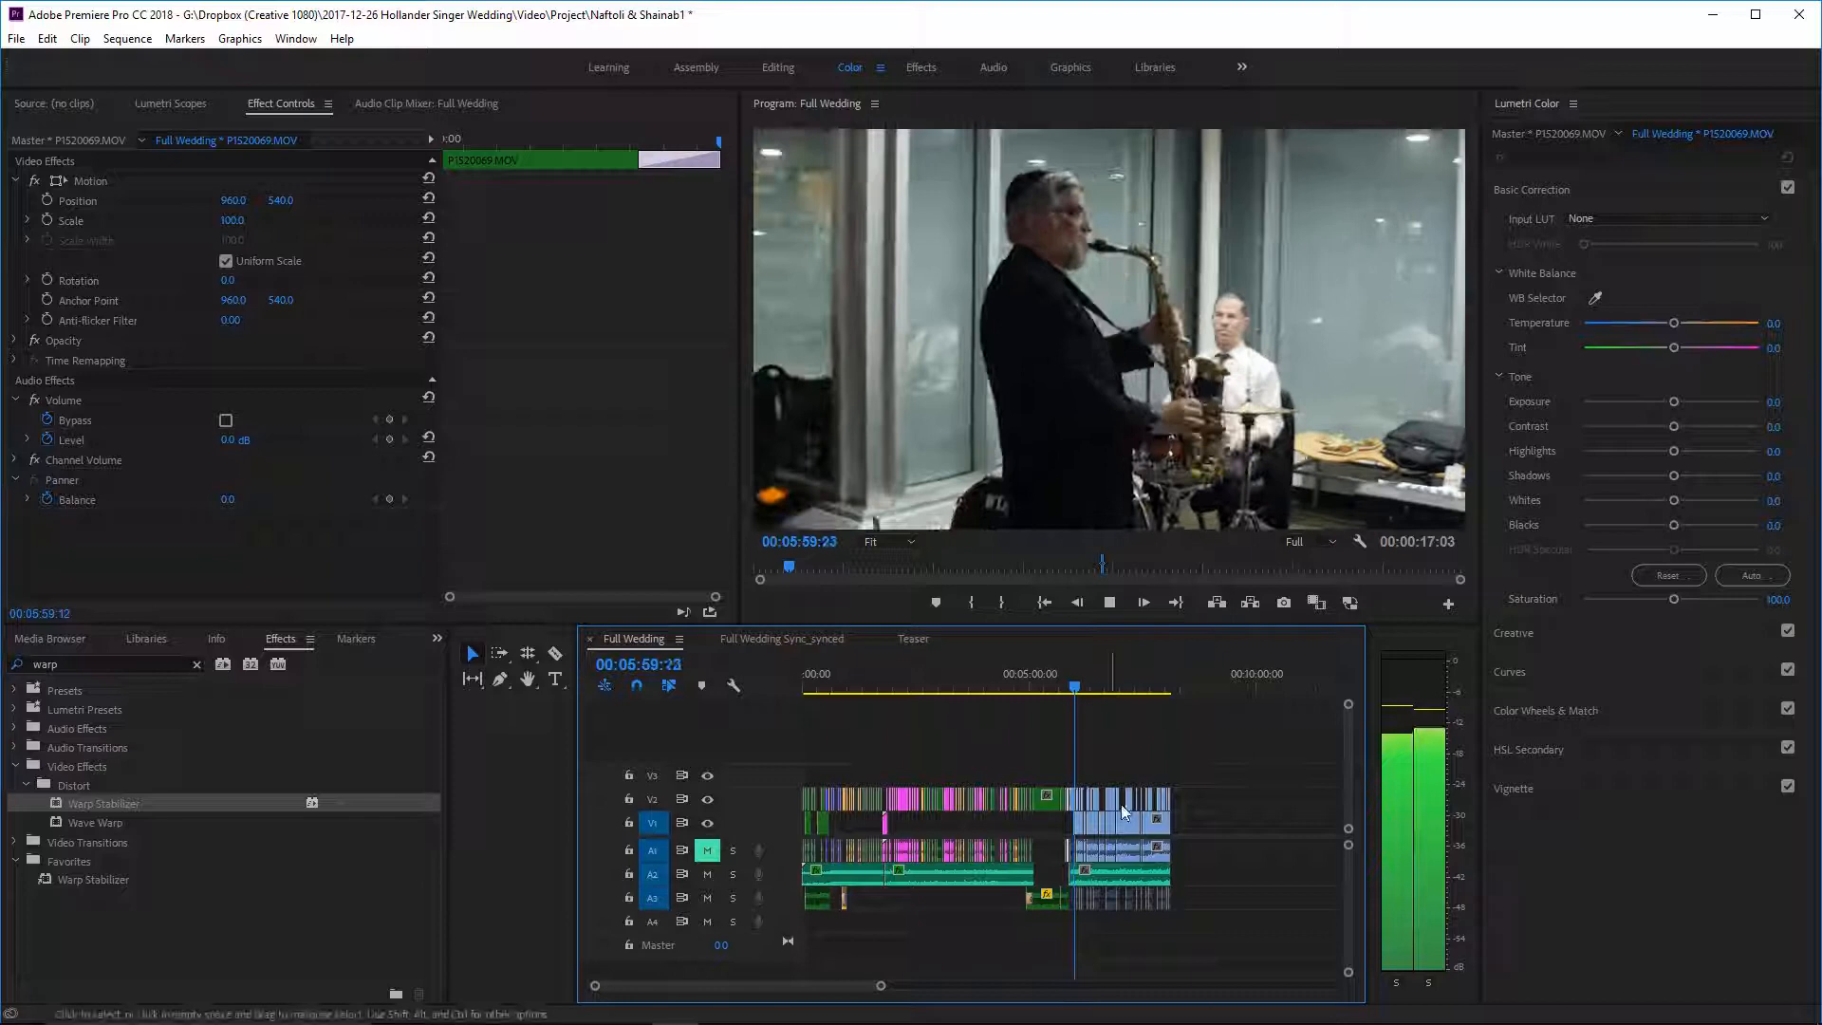
{"action": "left_click", "coordinate": [989, 686]}
{"action": "key", "text": "space"}
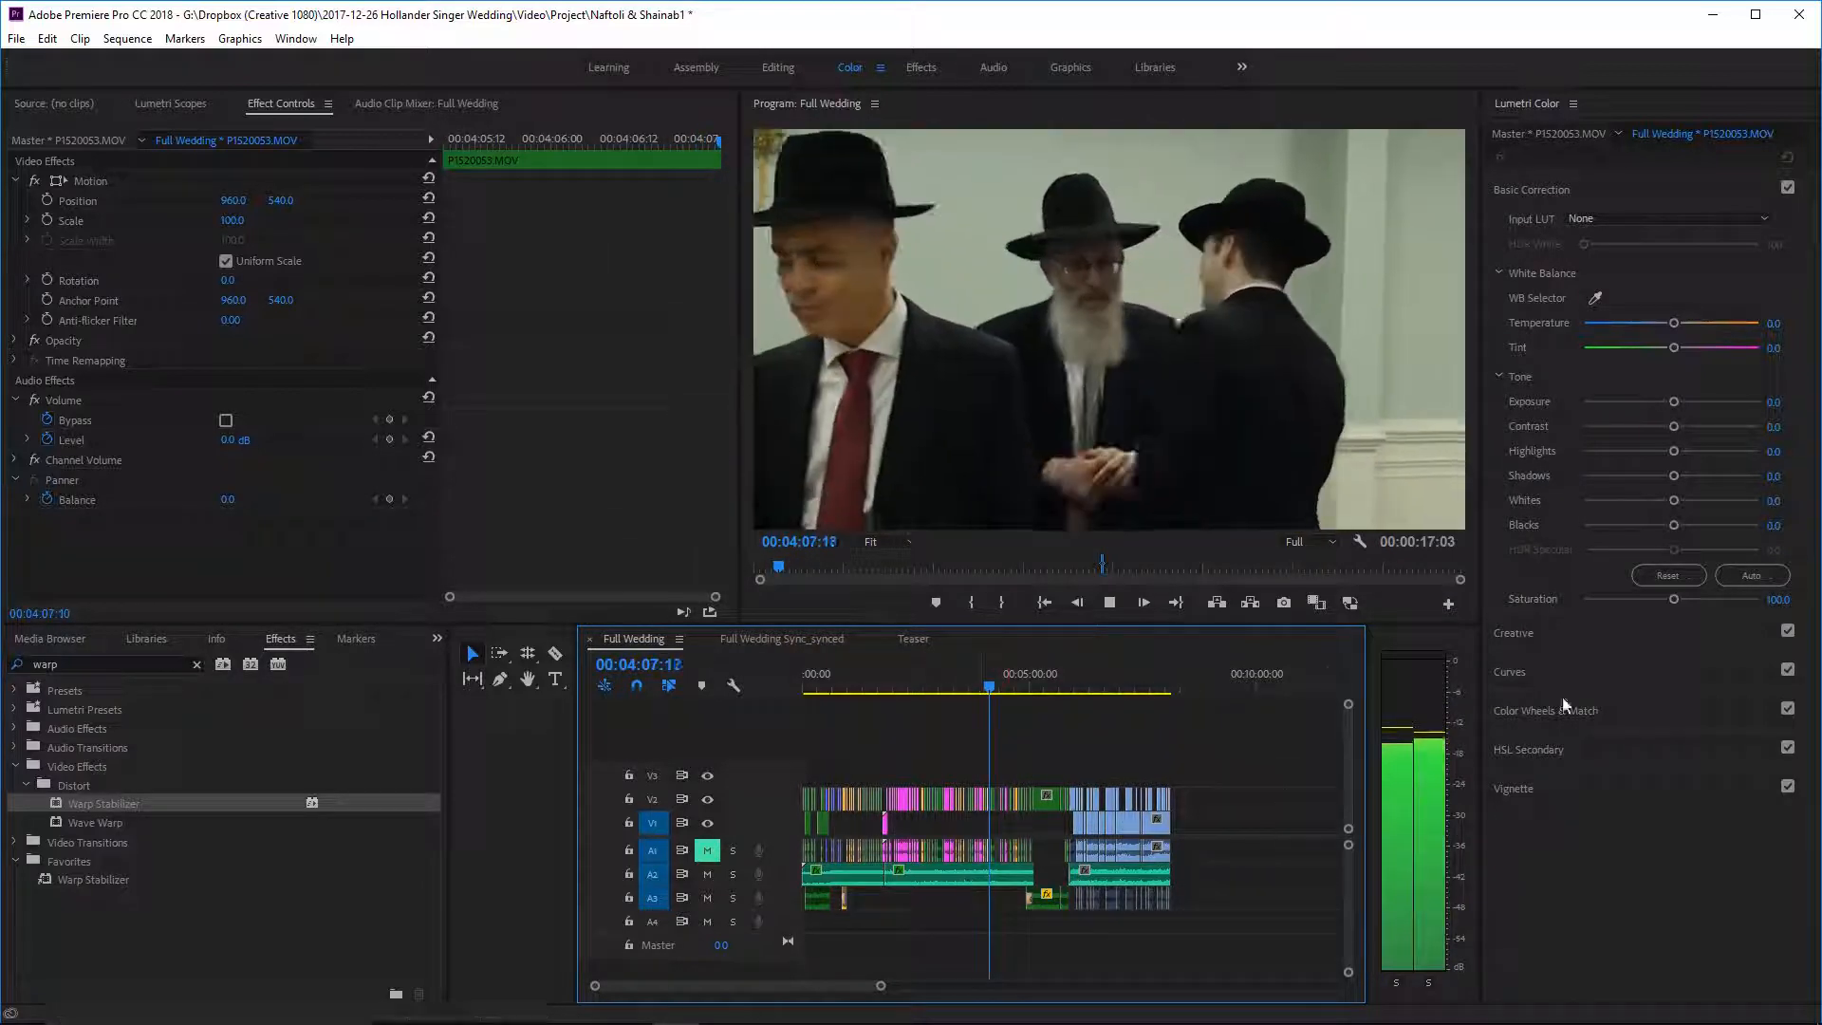
- Play the sequence from about 00:05:50 through the start of the musicians section and save the project
{"action": "left_click", "coordinate": [1106, 685]}
{"action": "left_click_drag", "start_coordinate": [1106, 674], "coordinate": [1068, 674]}
{"action": "key", "text": "space"}
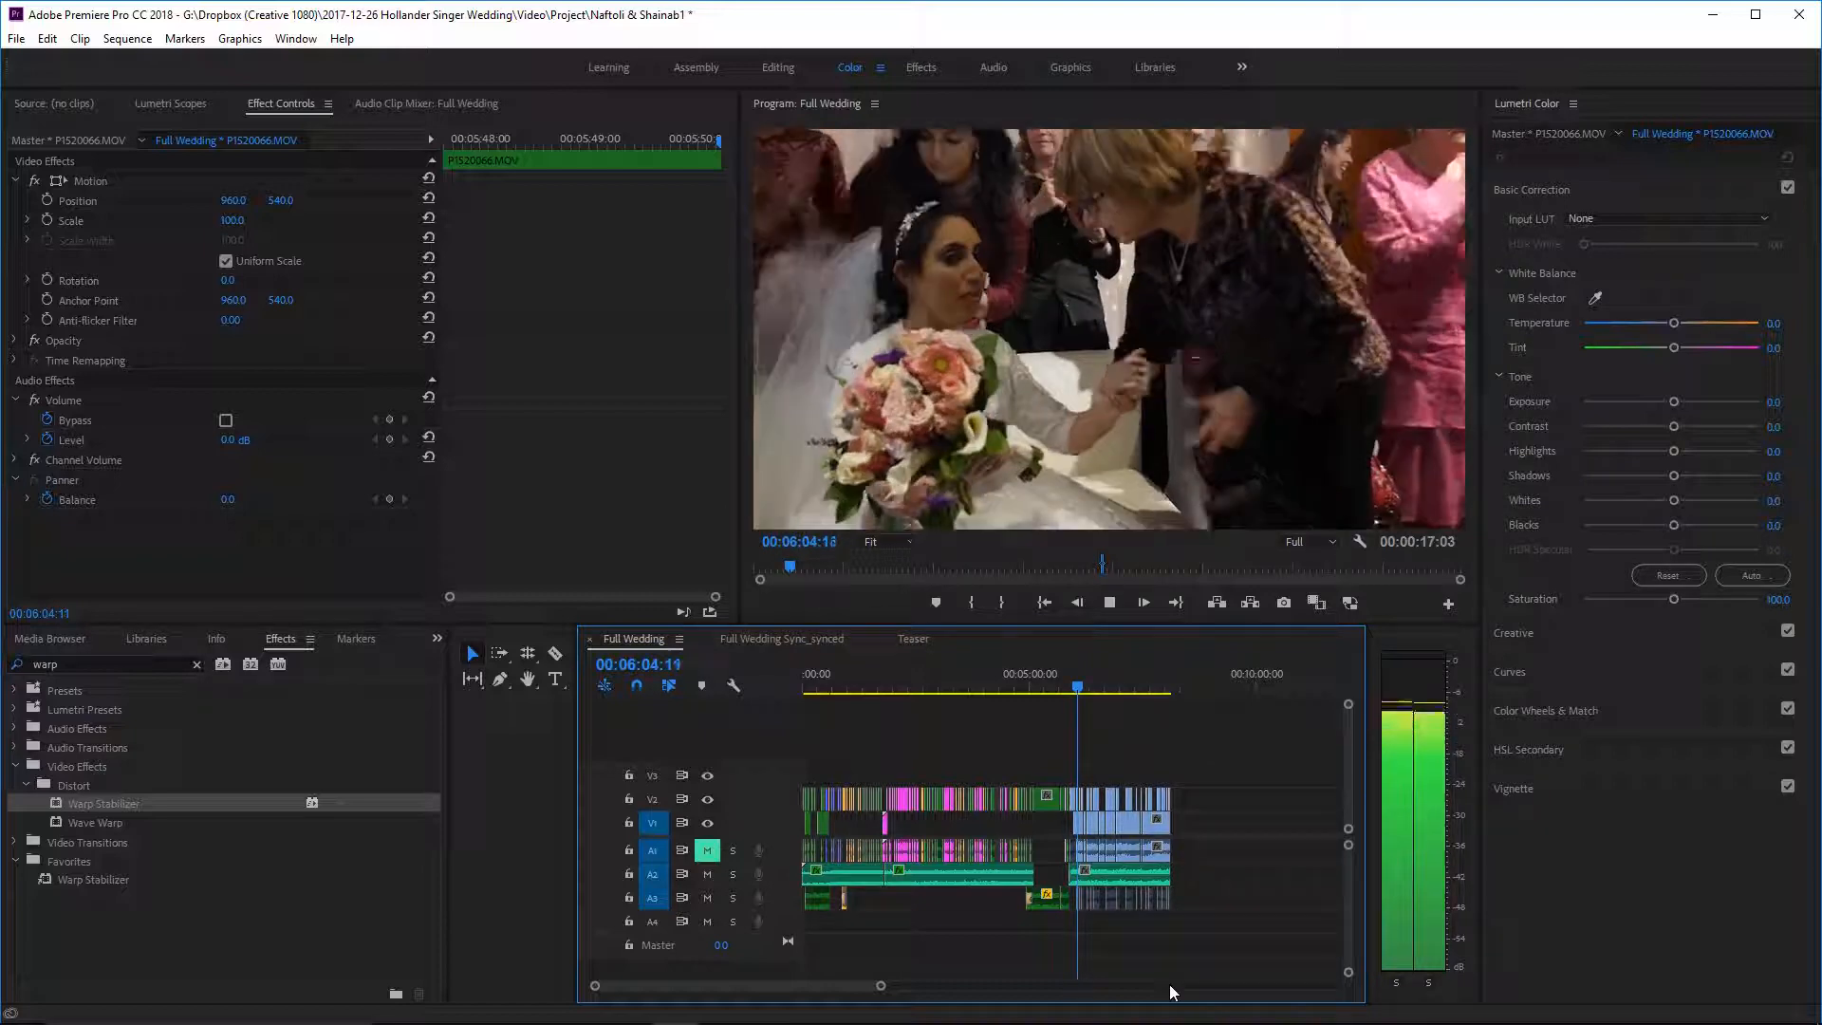
{"action": "scroll", "coordinate": [1201, 936], "scroll_direction": "down", "scroll_amount": 2}
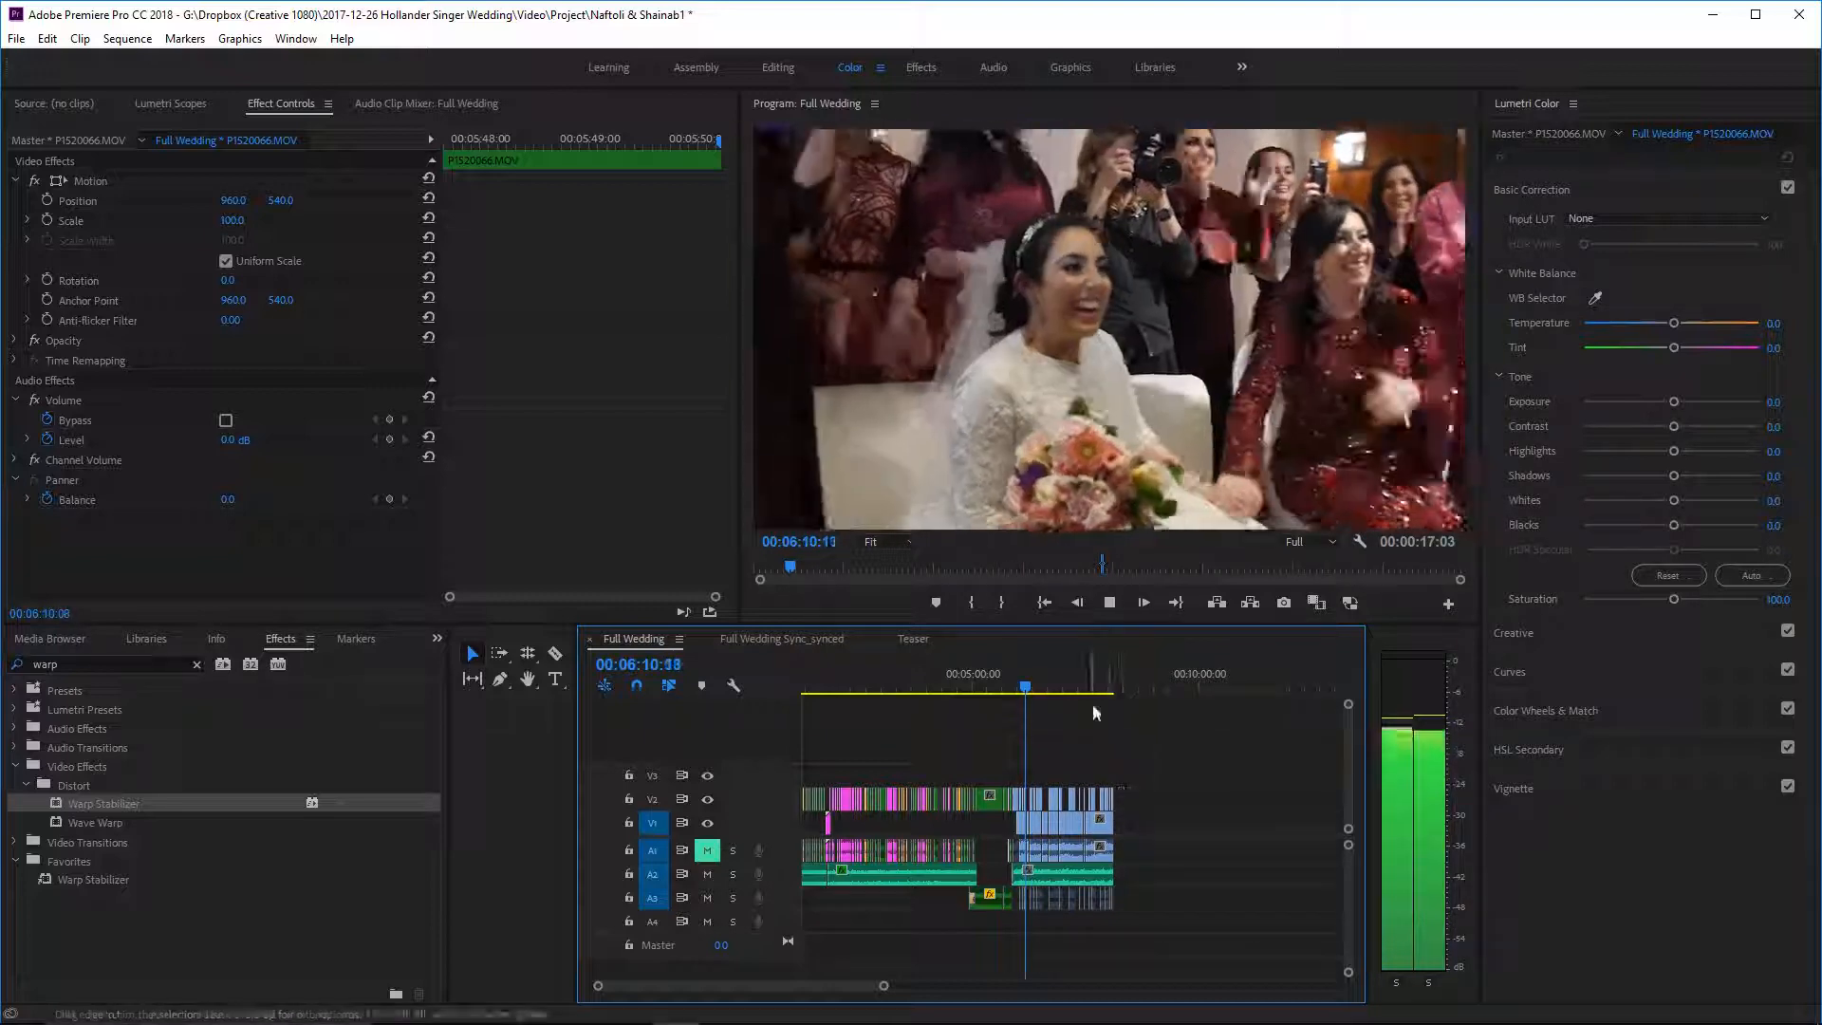
{"action": "key", "text": "ctrl+s"}
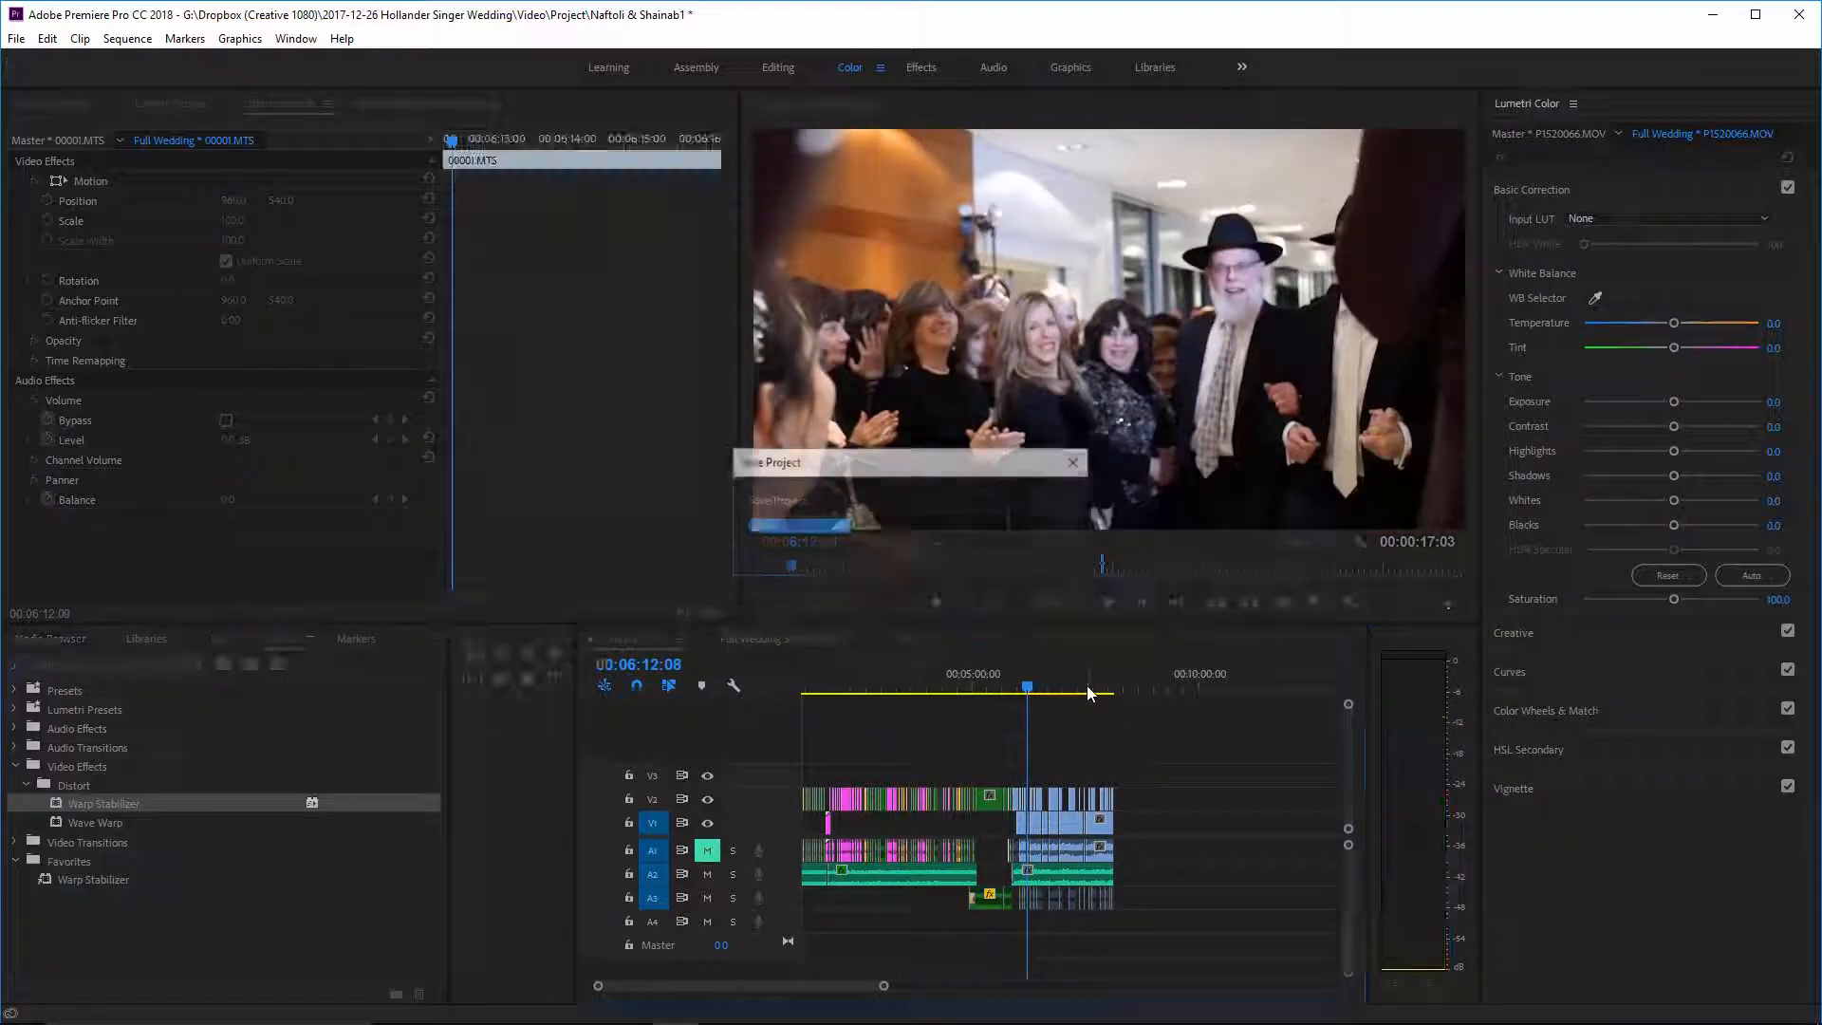